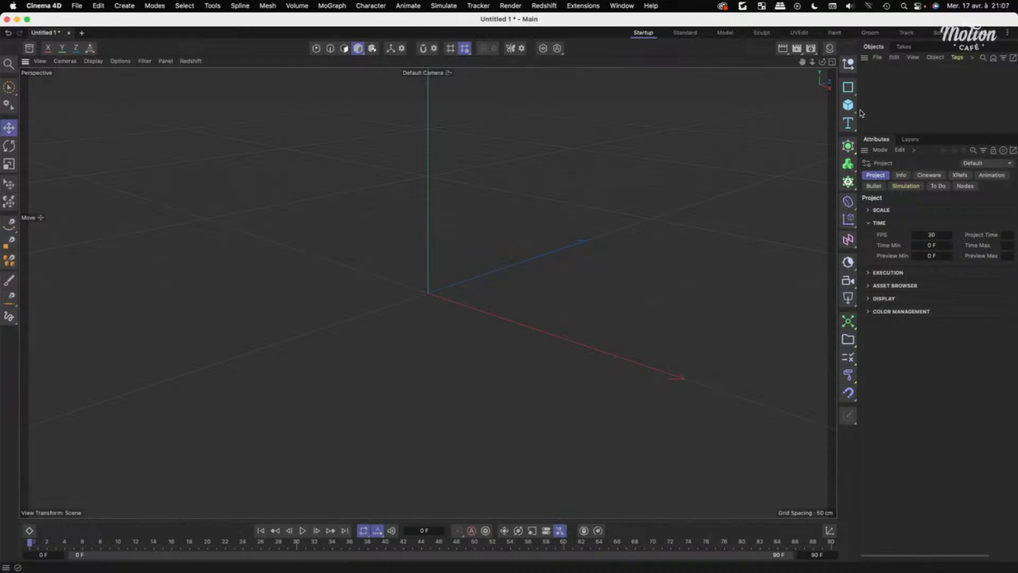
# Widen the object and attribute managers and give the object list more height.
pyautogui.moveTo(859, 114); pyautogui.dragTo(783, 122)
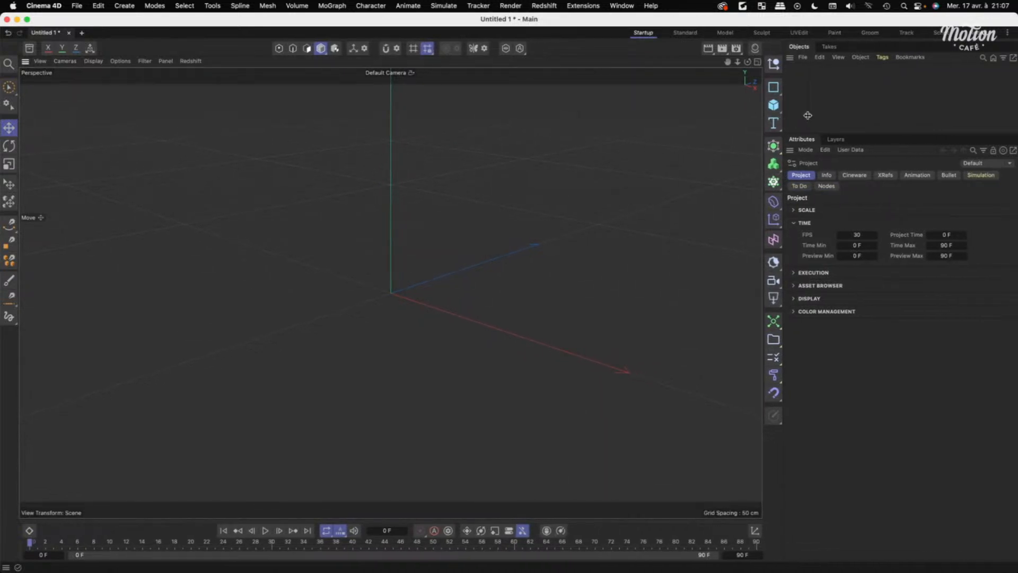
pyautogui.moveTo(864, 134); pyautogui.dragTo(863, 281)
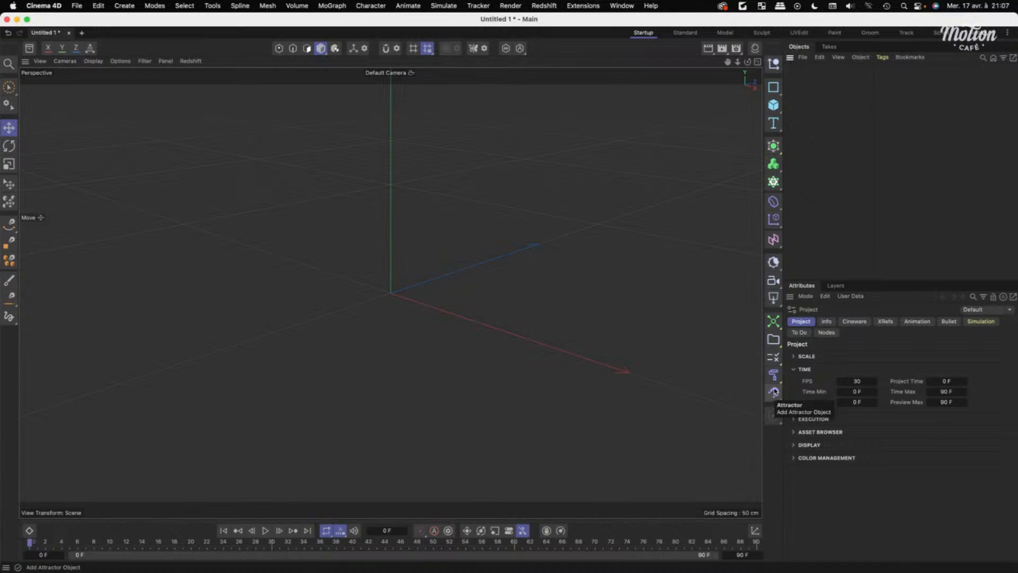
# Tear off the particle Emitters commands as a floating palette and enlarge it over the viewport.
pyautogui.click(443, 7)
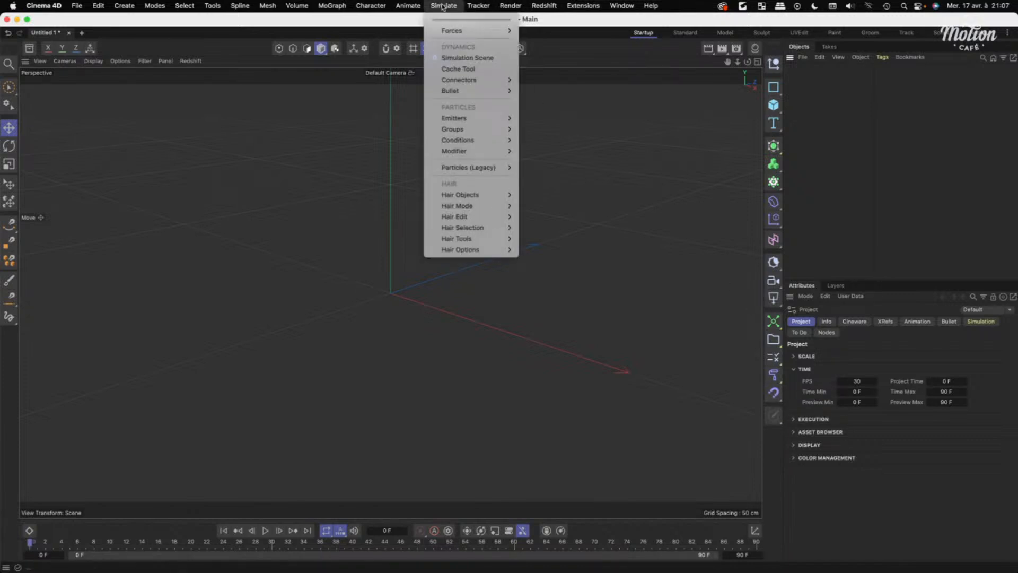
pyautogui.click(443, 7)
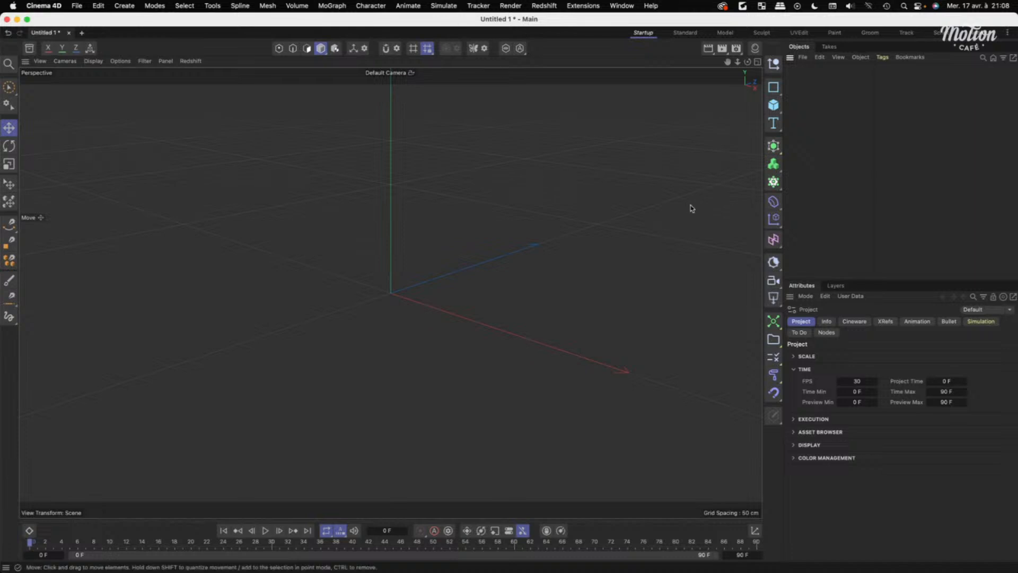
pyautogui.click(441, 6)
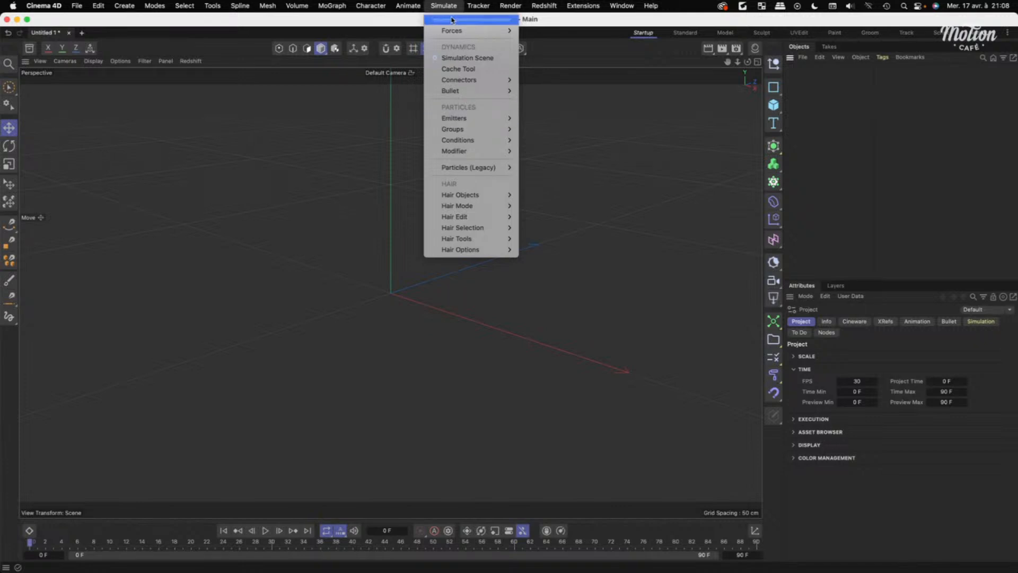
pyautogui.moveTo(475, 152)
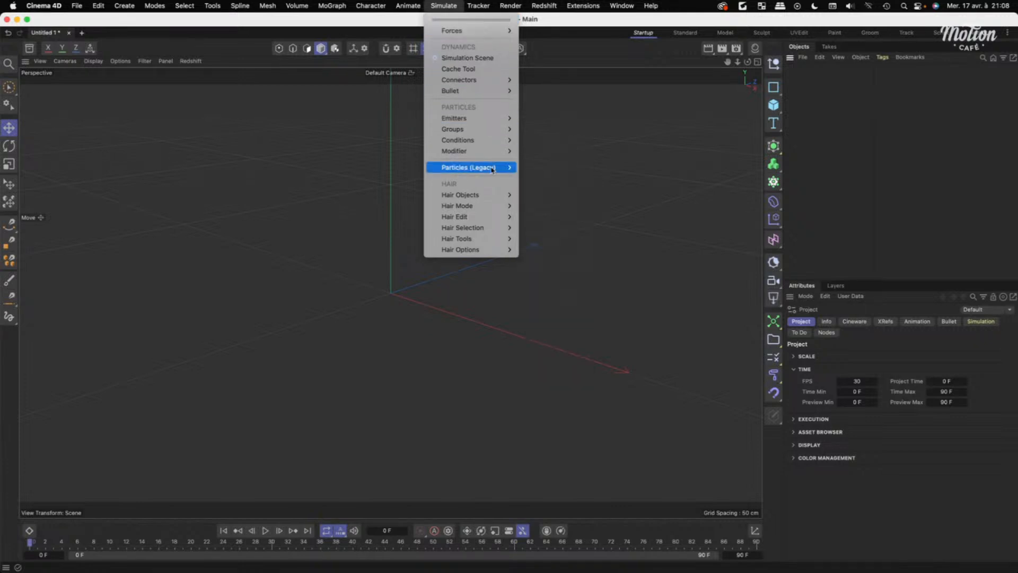
pyautogui.moveTo(482, 171)
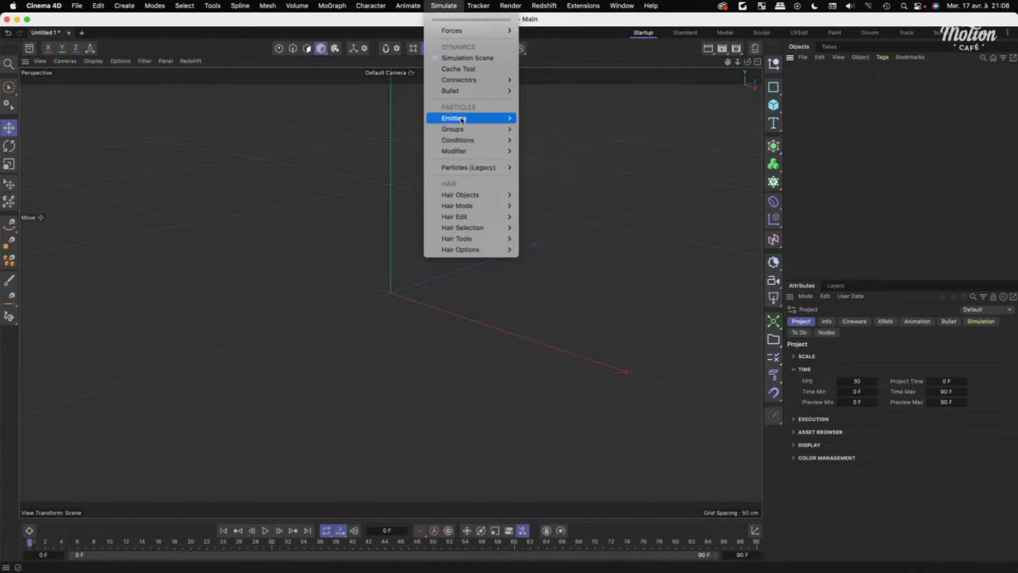
pyautogui.moveTo(462, 119)
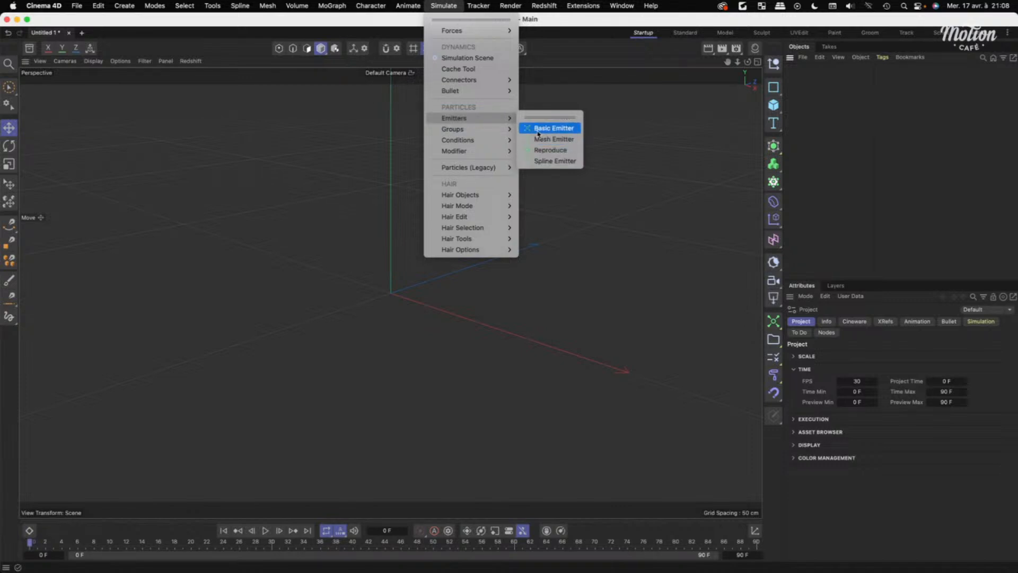
pyautogui.moveTo(487, 131)
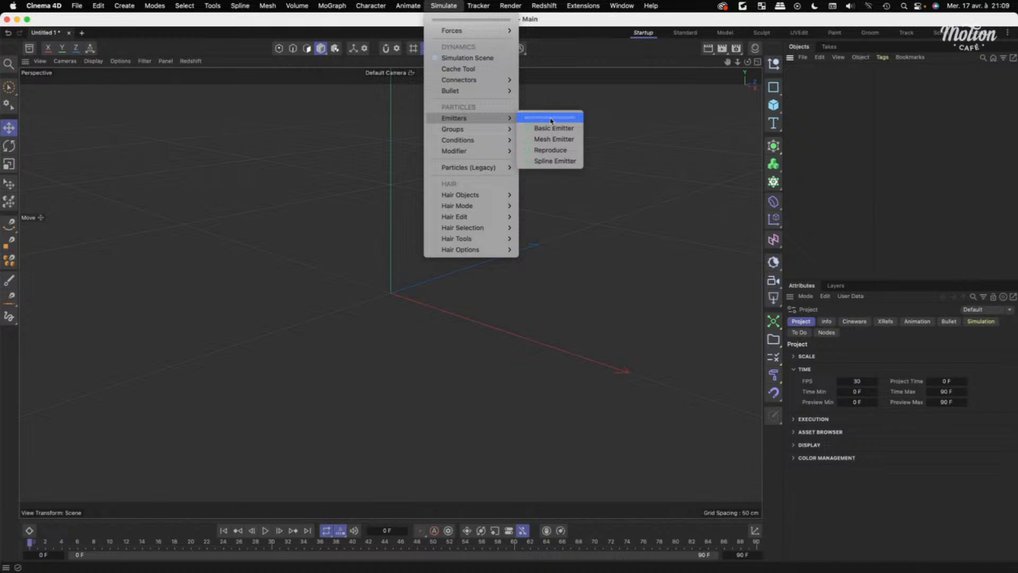
pyautogui.click(550, 118)
pyautogui.moveTo(548, 112); pyautogui.dragTo(323, 131)
pyautogui.moveTo(347, 187); pyautogui.dragTo(387, 288)
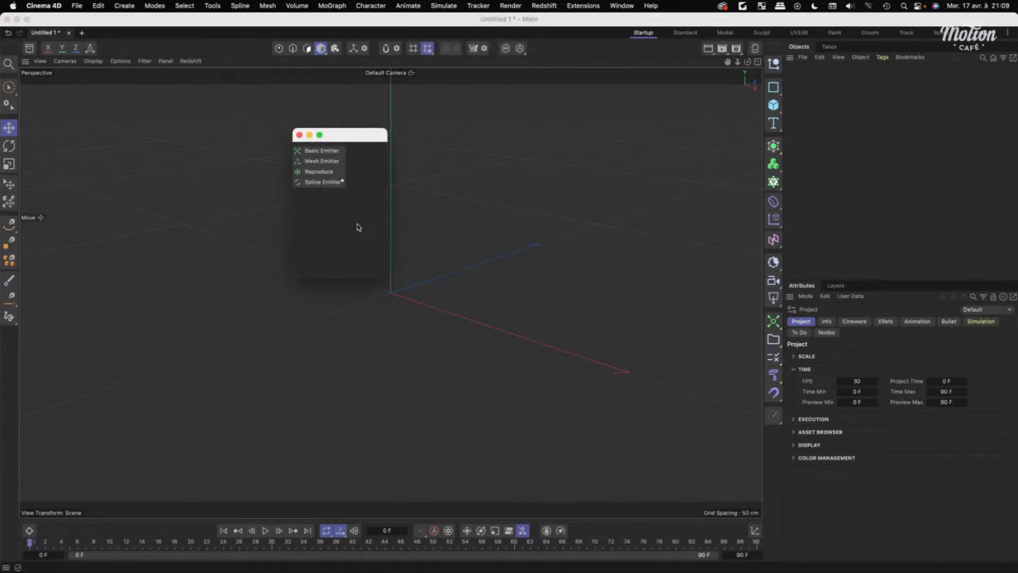
# Fold the floating palette's emitter commands into a single Basic Emitter icon.
pyautogui.rightClick(318, 152)
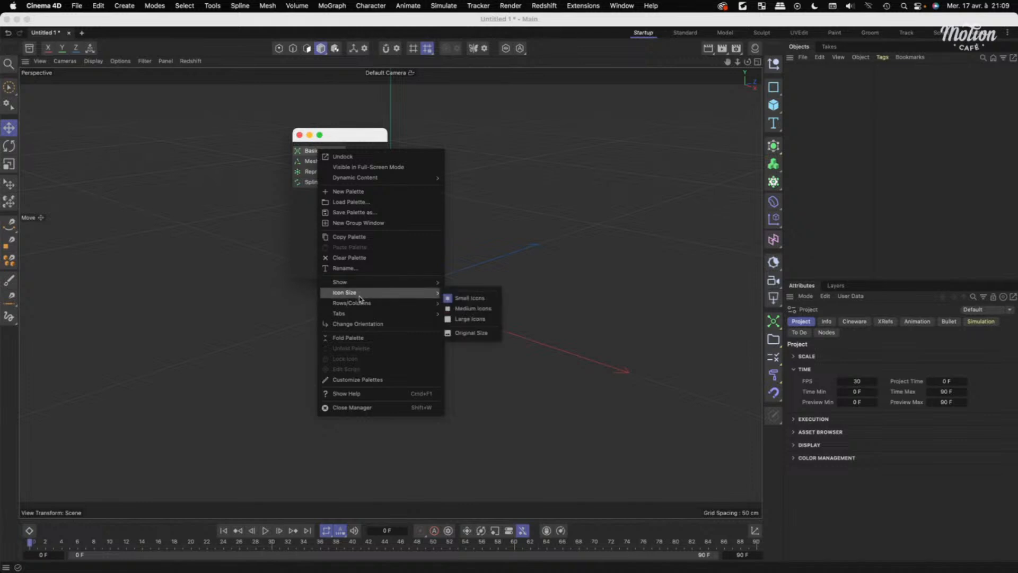
pyautogui.click(353, 339)
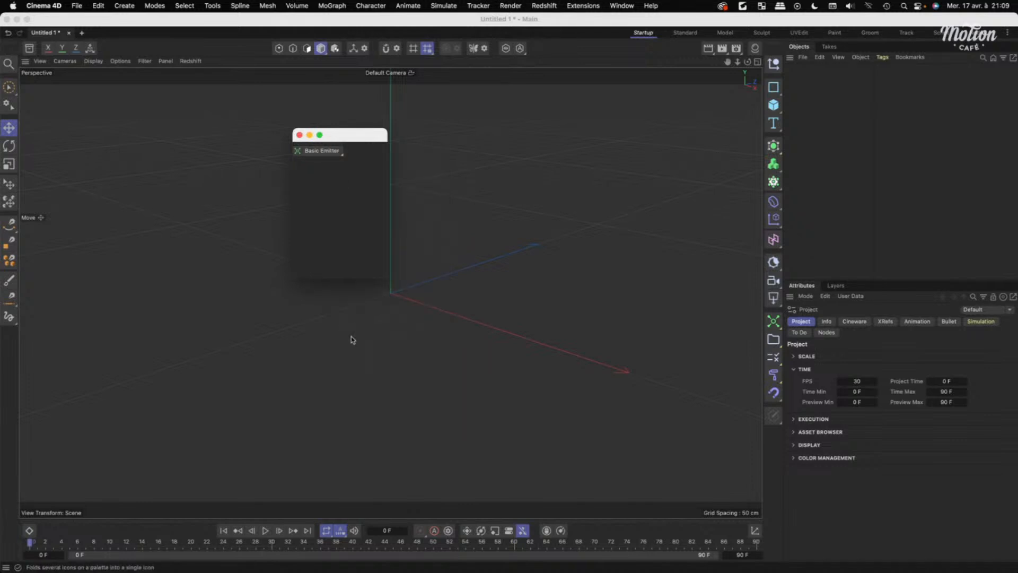
pyautogui.click(297, 154)
pyautogui.click(298, 150)
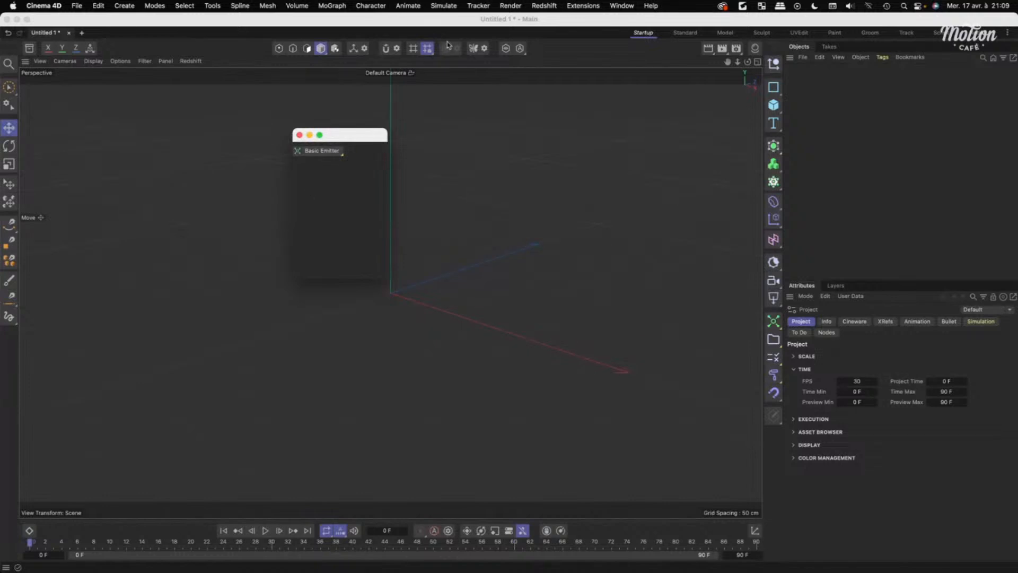
# Open the Command Manager, move it aside and check the customization options of the folded emitter palette.
pyautogui.click(622, 5)
pyautogui.moveTo(629, 32)
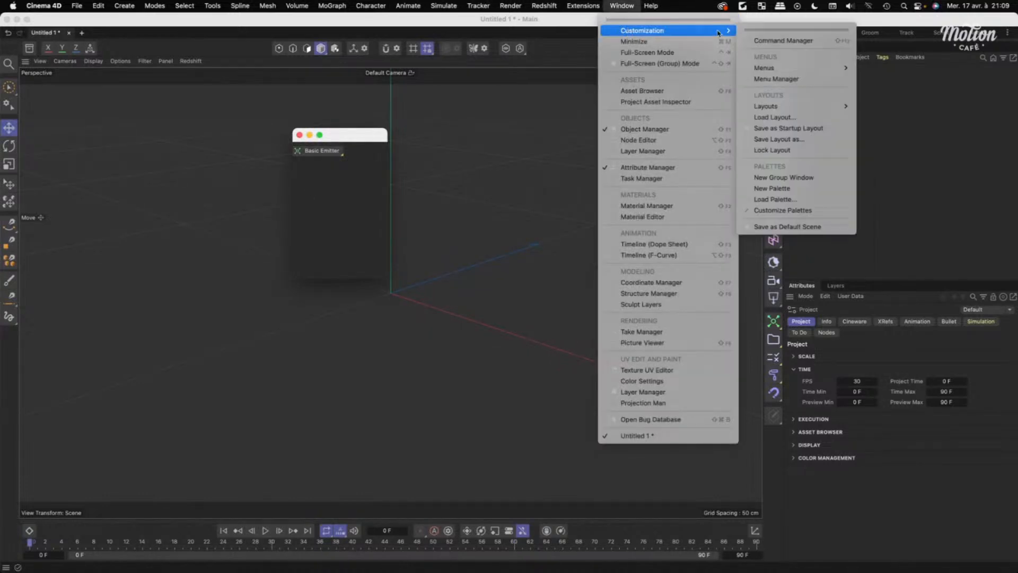
pyautogui.click(783, 40)
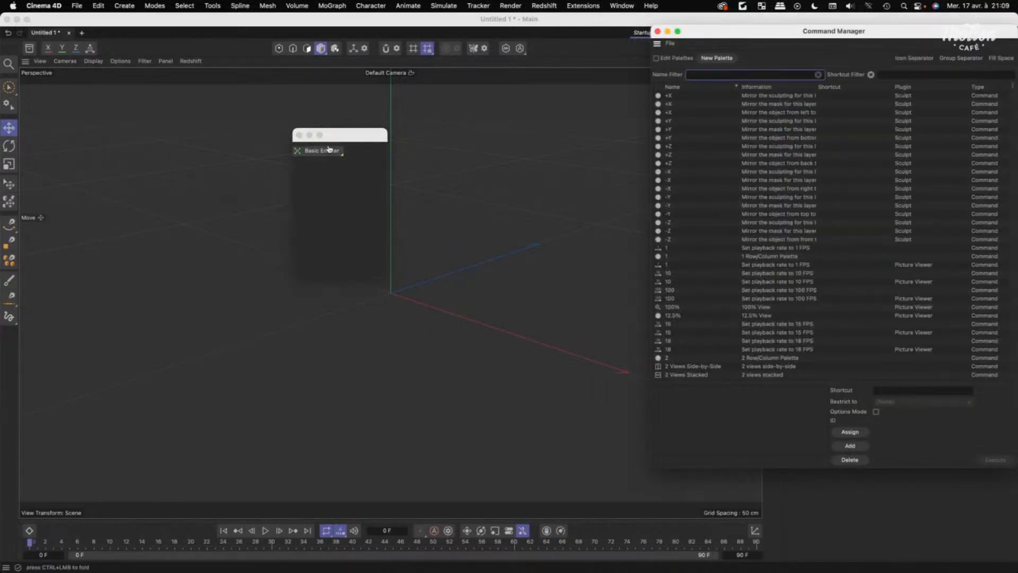
pyautogui.moveTo(695, 33); pyautogui.dragTo(908, 134)
pyautogui.click(311, 154)
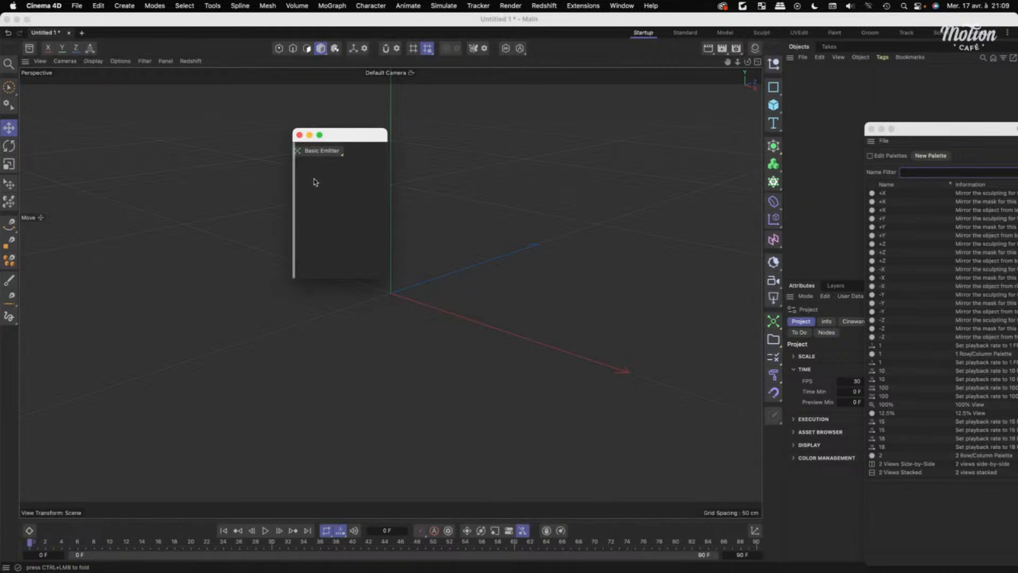
pyautogui.rightClick(318, 151)
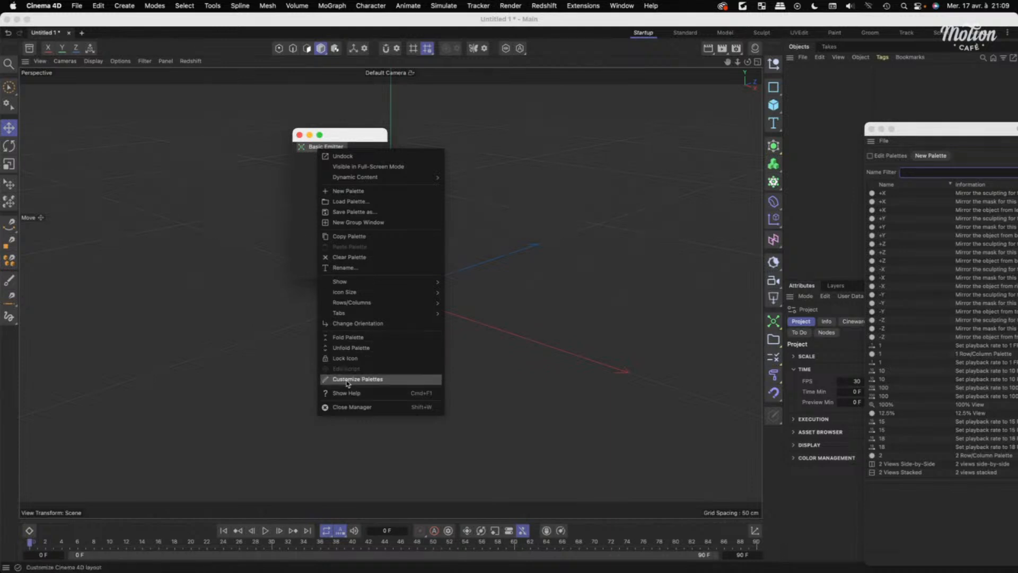
pyautogui.click(354, 136)
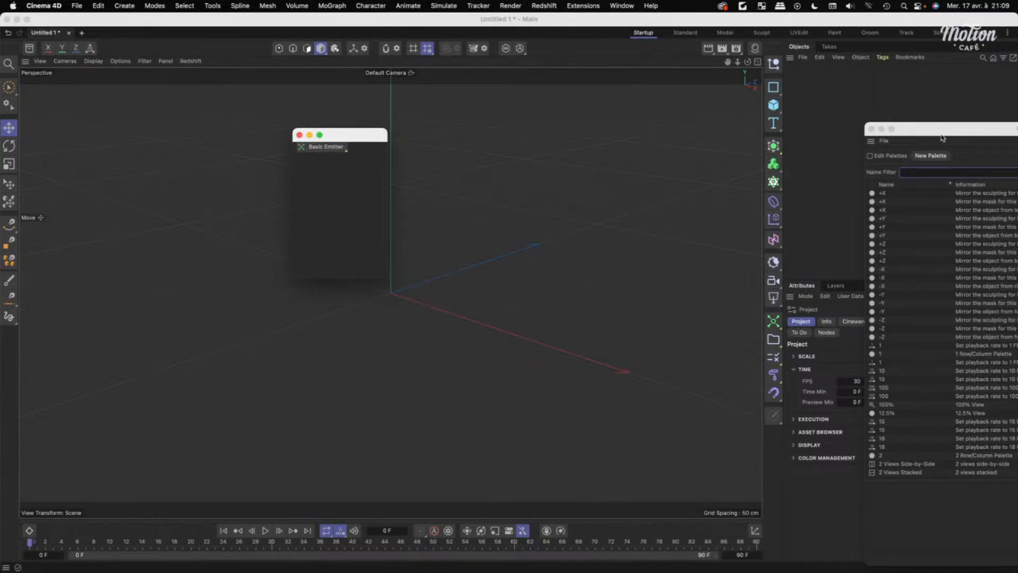
# Close the Command Manager and the floating emitter palette.
pyautogui.moveTo(942, 134); pyautogui.dragTo(491, 97)
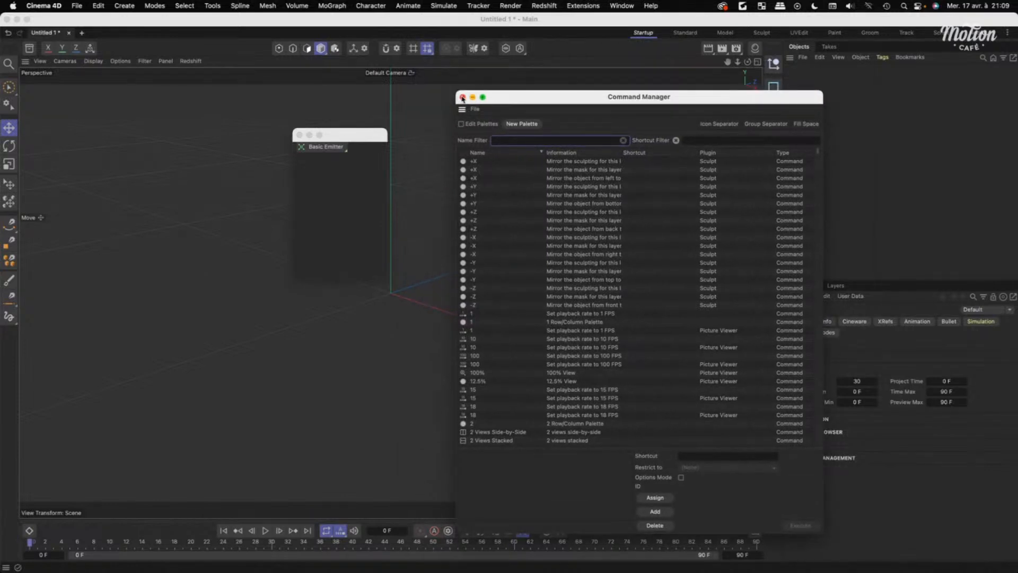
pyautogui.click(462, 98)
pyautogui.click(778, 325)
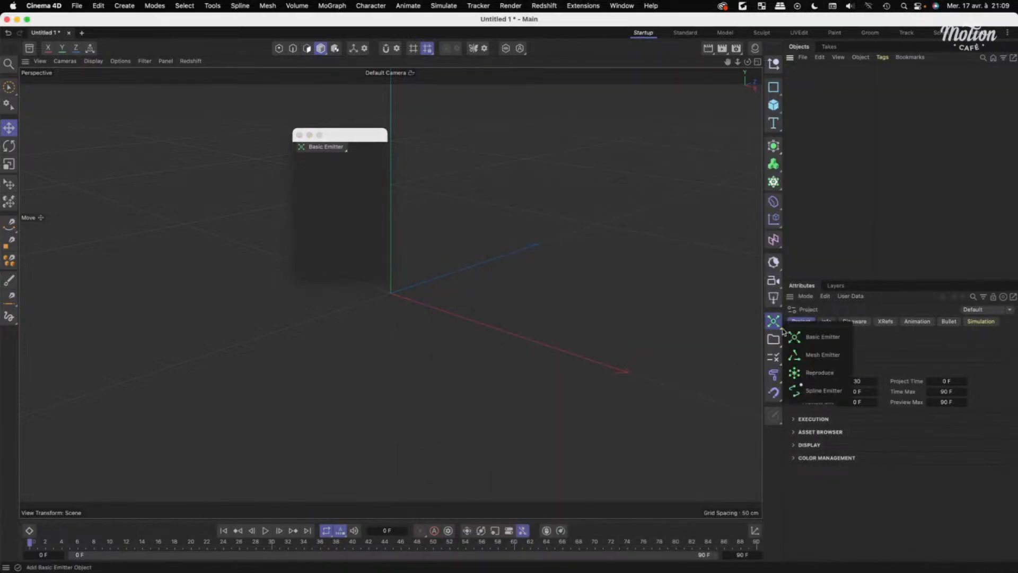
pyautogui.click(299, 136)
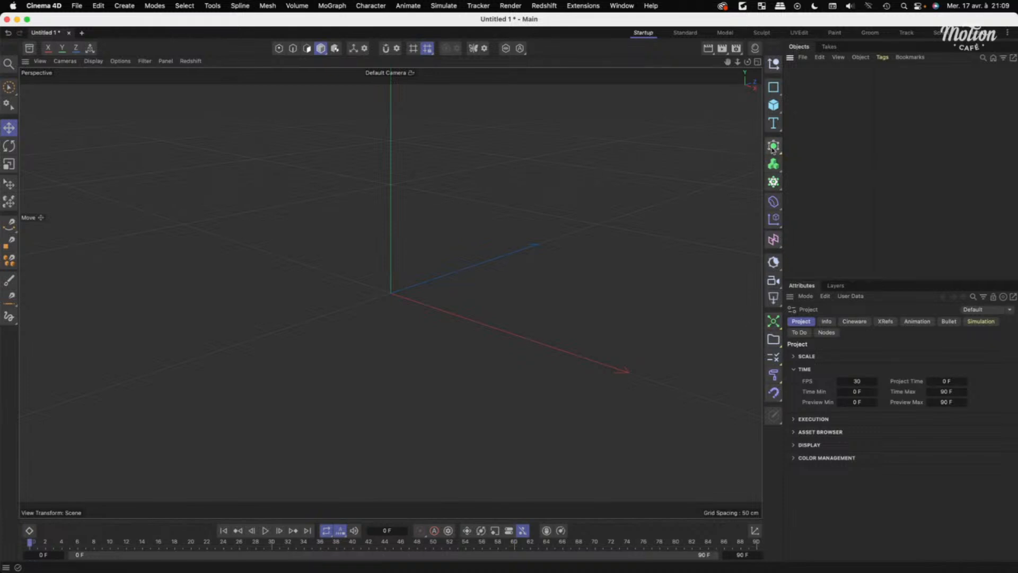
# Add a Basic Emitter to the scene and deselect it.
pyautogui.click(774, 182)
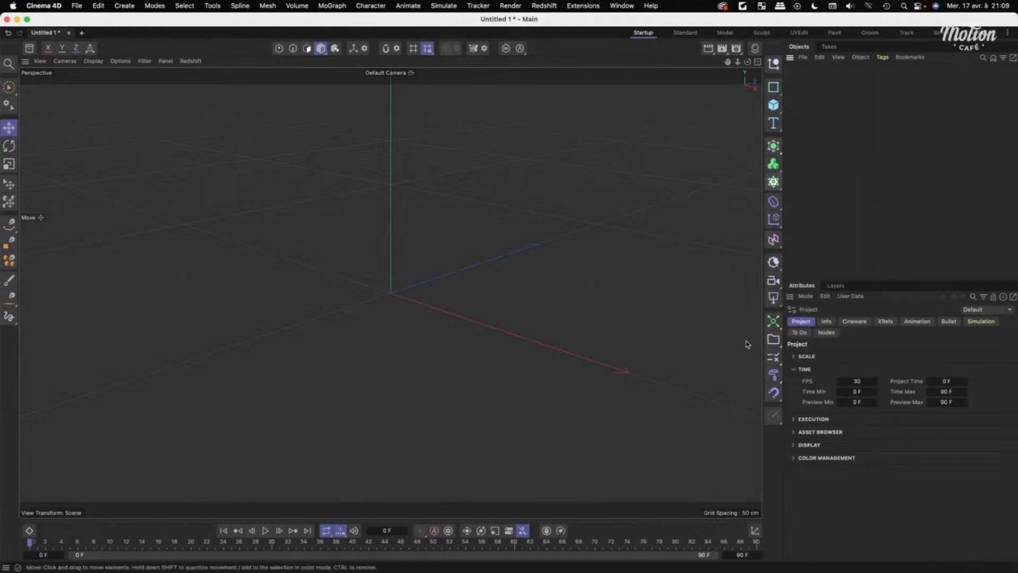
pyautogui.click(774, 321)
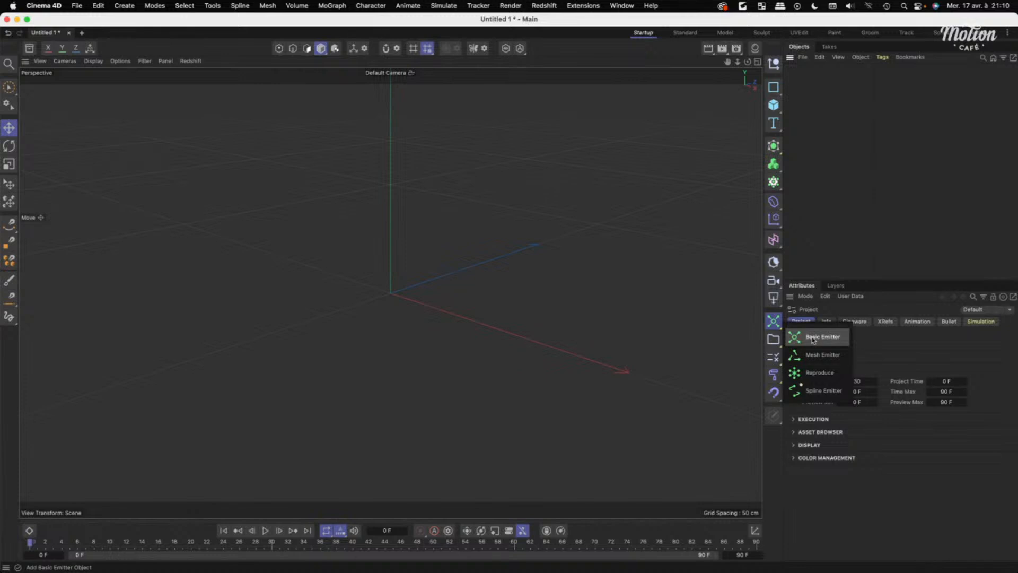
pyautogui.click(813, 339)
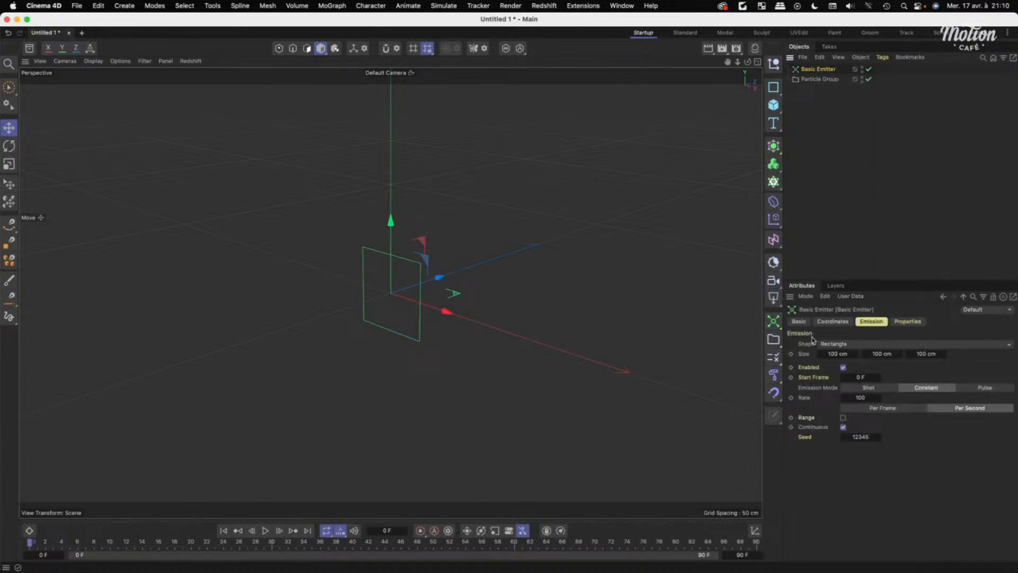
pyautogui.click(806, 120)
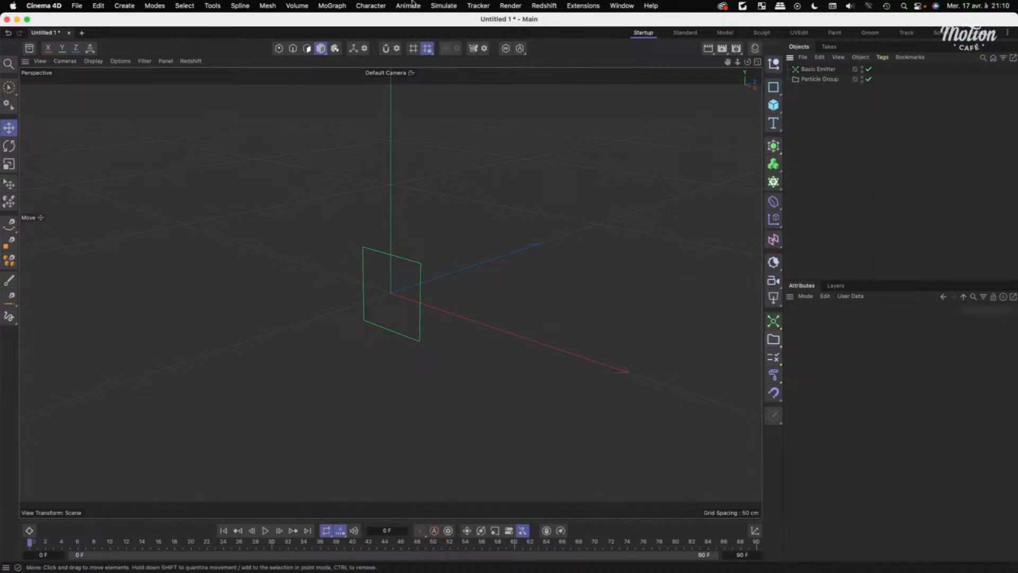
pyautogui.click(443, 7)
pyautogui.moveTo(467, 129)
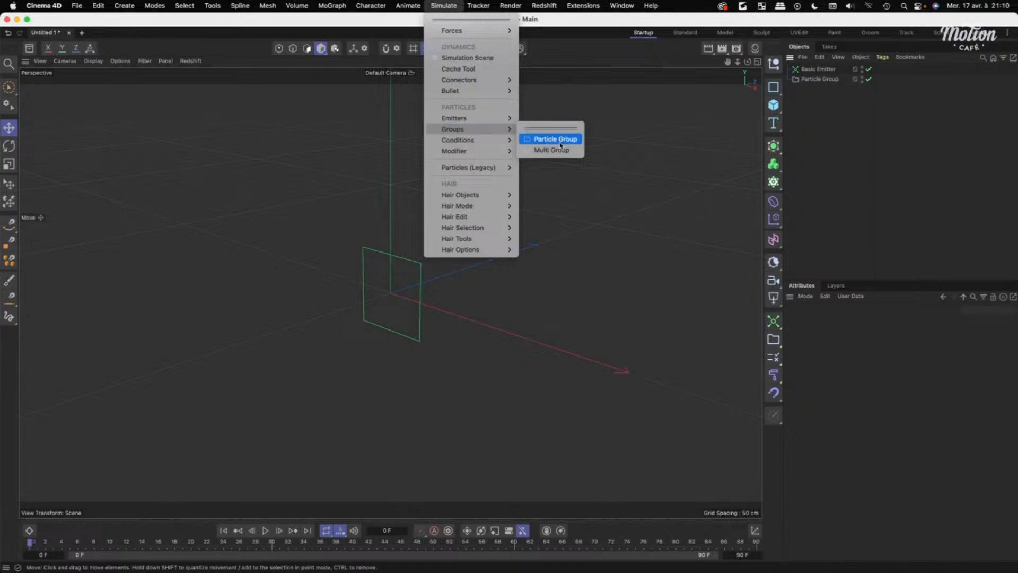
pyautogui.click(632, 147)
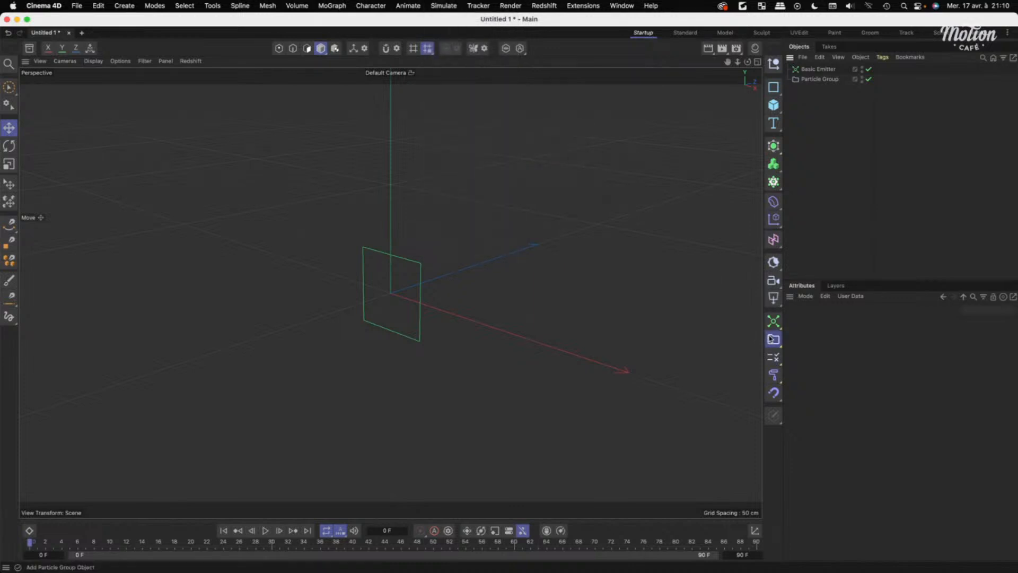
pyautogui.moveTo(772, 338); pyautogui.dragTo(824, 357)
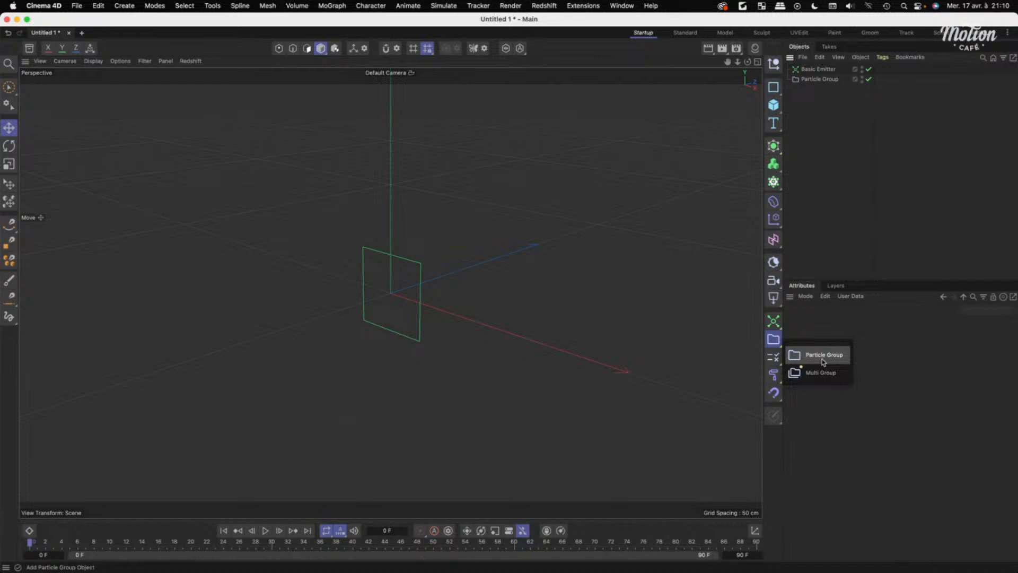
pyautogui.click(847, 163)
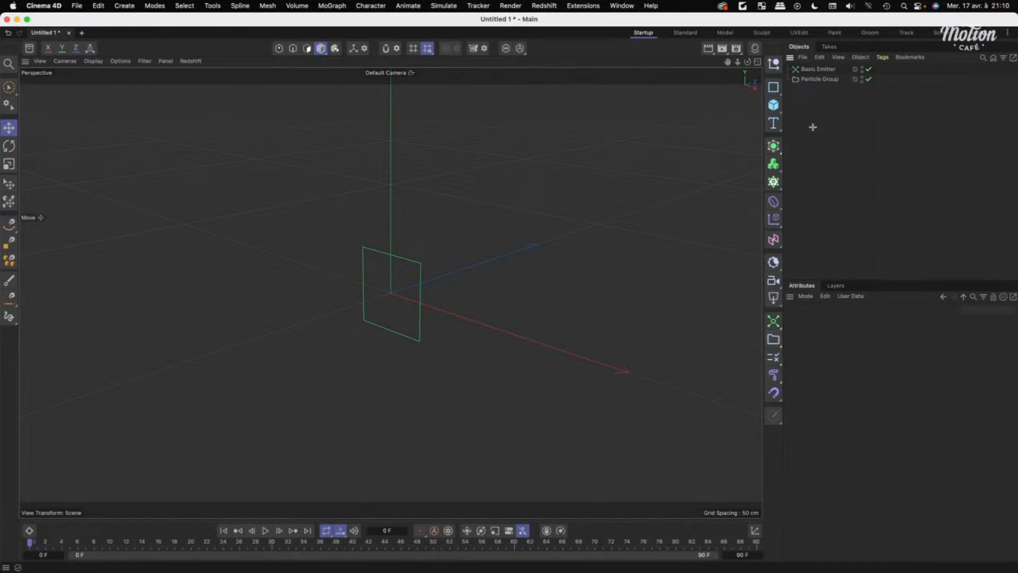
# Check the Basic Emitter's group assignment and rename its Particle Group as 1.
pyautogui.click(810, 72)
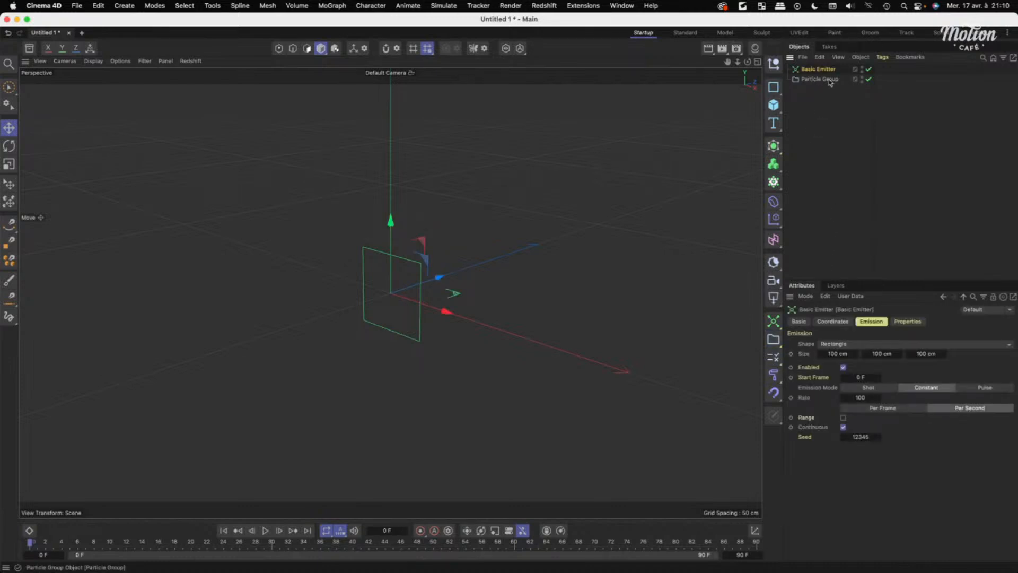
pyautogui.click(906, 320)
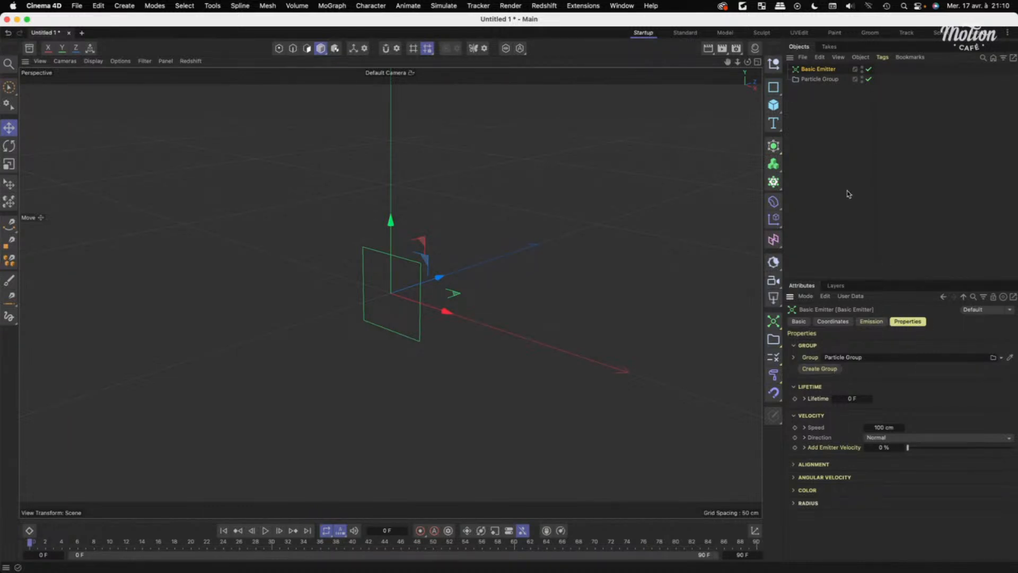
pyautogui.doubleClick(818, 81)
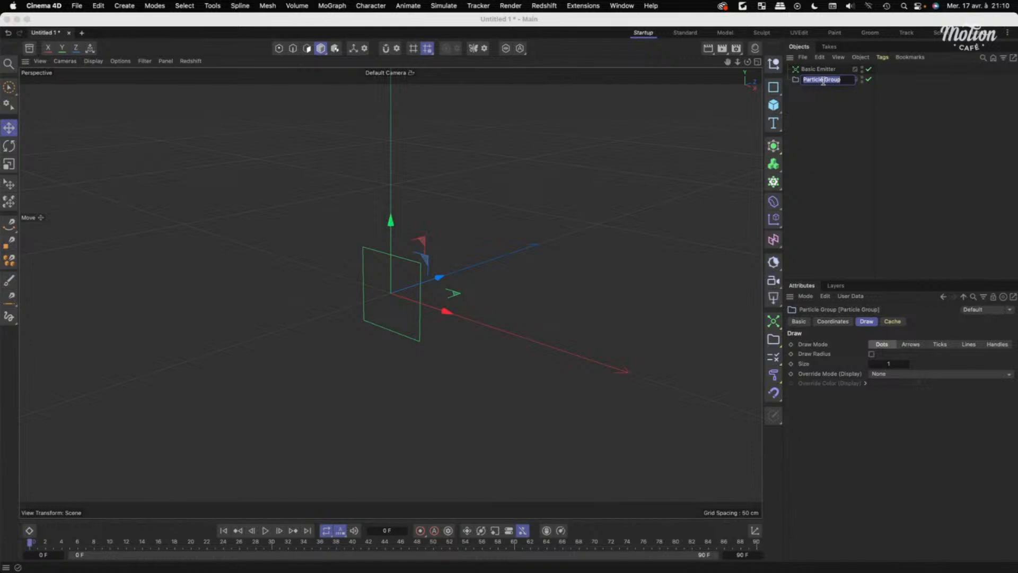
pyautogui.write('1')
pyautogui.click(790, 157)
# Select the Basic Emitter and examine its particle stream from the side during playback.
pyautogui.click(819, 69)
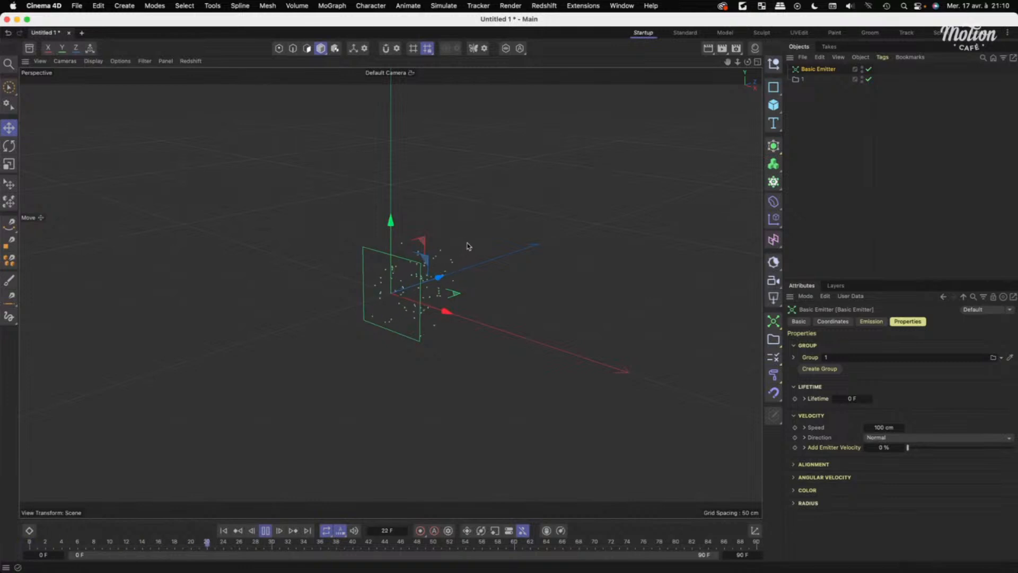
pyautogui.keyDown('alt'); pyautogui.moveTo(468, 319); pyautogui.dragTo(330, 232); pyautogui.keyUp('alt')
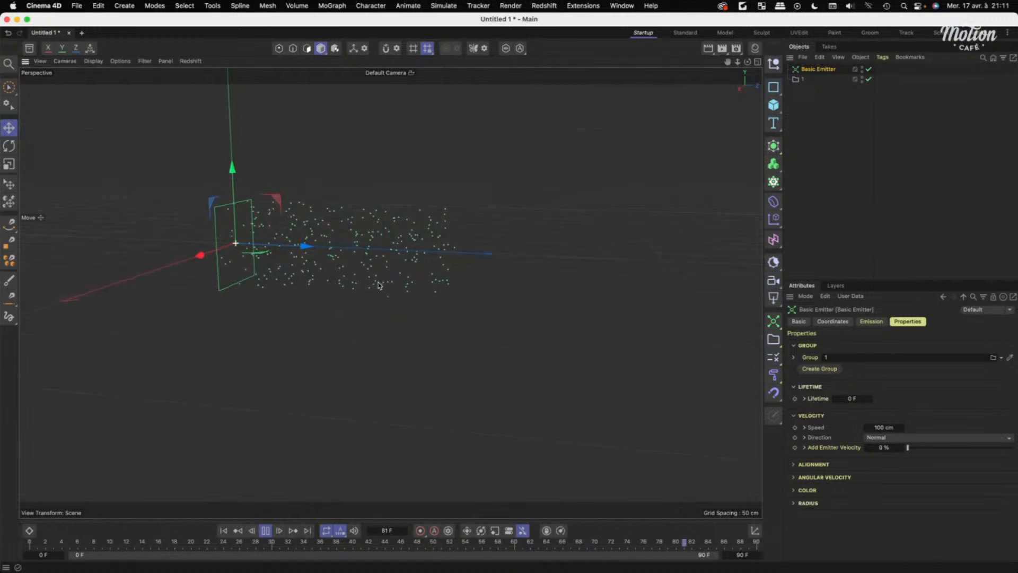
pyautogui.keyDown('alt'); pyautogui.moveTo(340, 275); pyautogui.dragTo(312, 274); pyautogui.keyUp('alt')
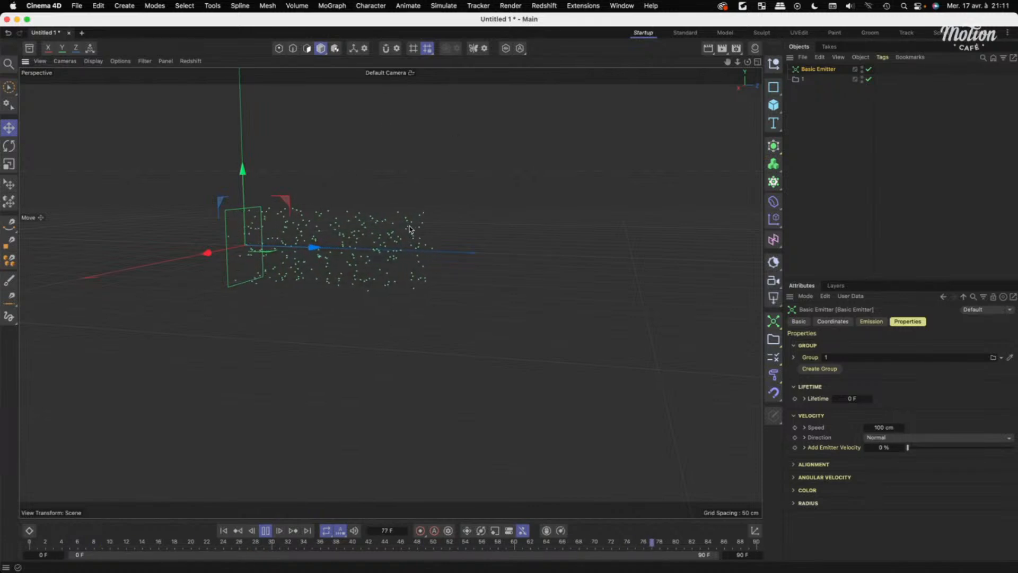
# Select the Basic Emitter and show its Emission settings with more room for the attributes.
pyautogui.keyDown('alt'); pyautogui.moveTo(379, 240); pyautogui.dragTo(422, 239); pyautogui.keyUp('alt')
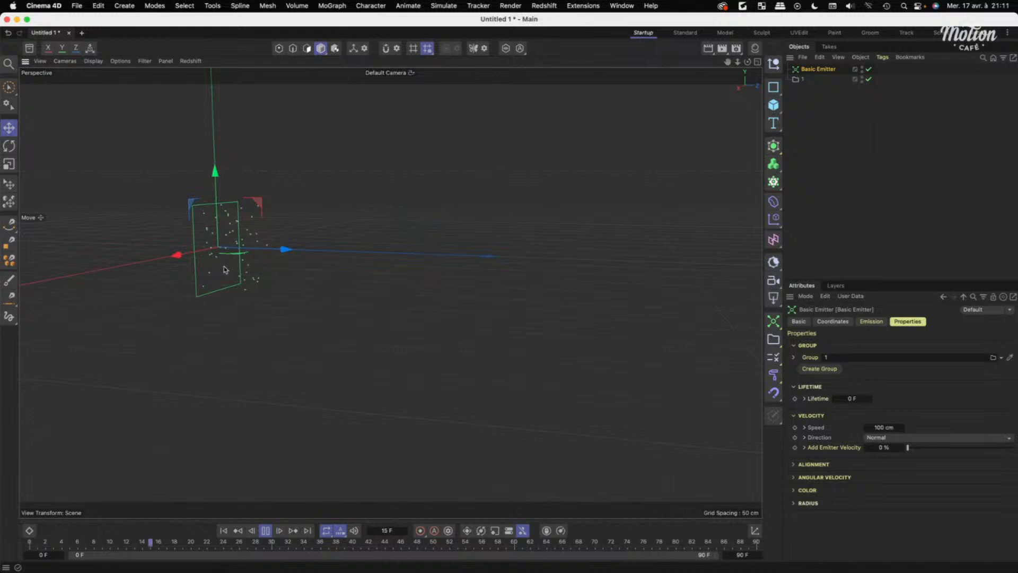
pyautogui.click(913, 96)
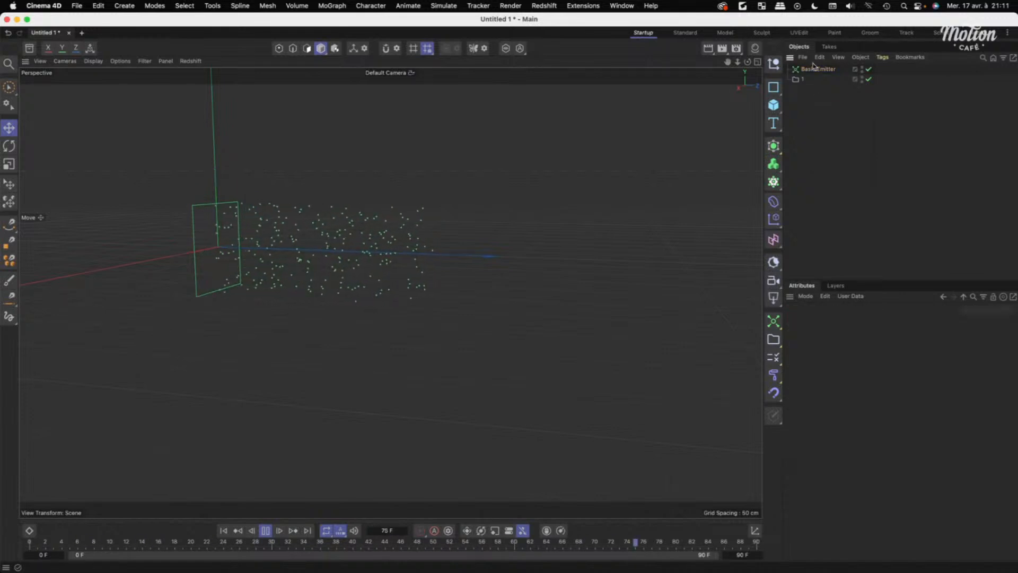
pyautogui.click(815, 70)
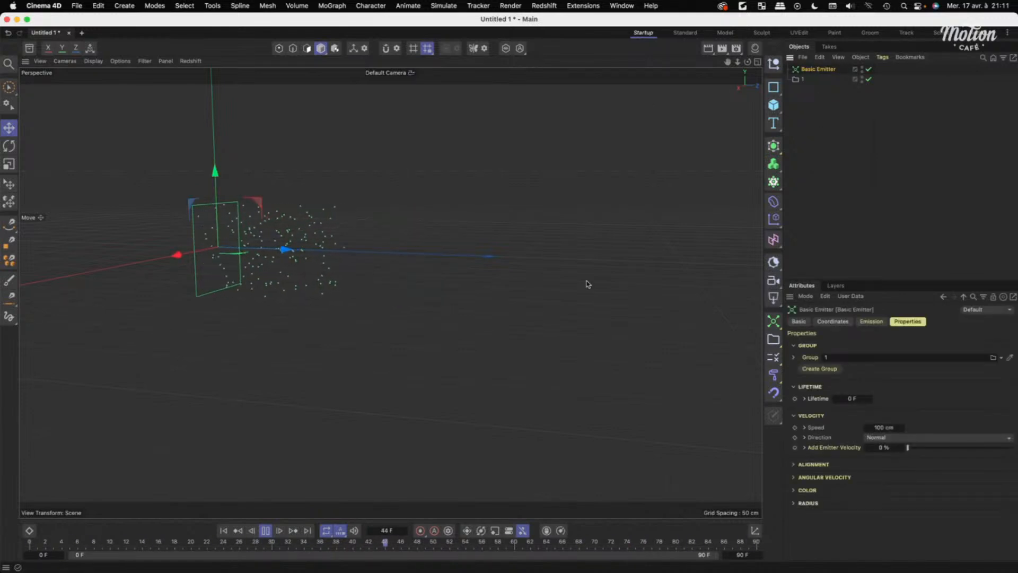
pyautogui.click(834, 122)
pyautogui.click(812, 70)
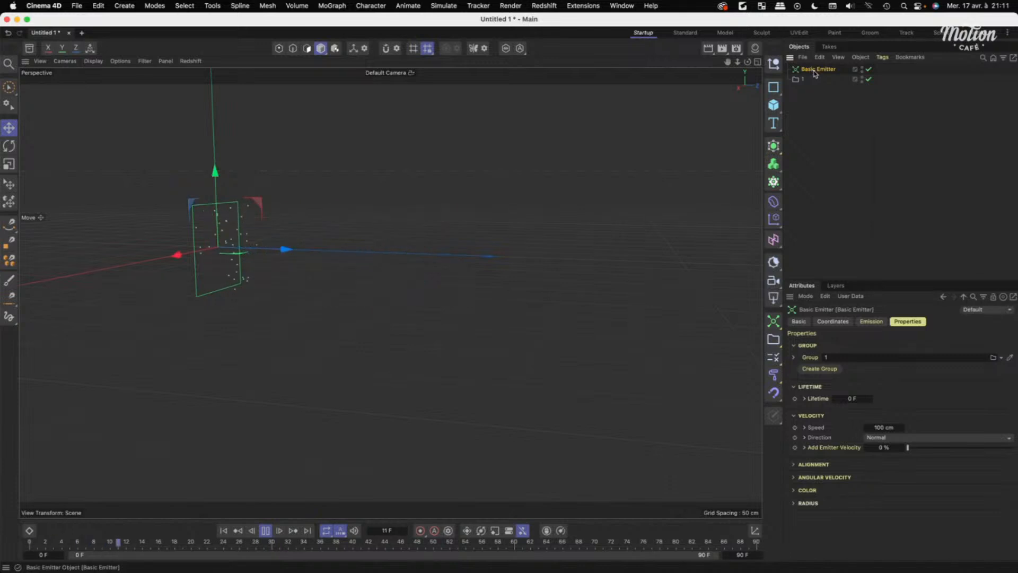
pyautogui.click(872, 321)
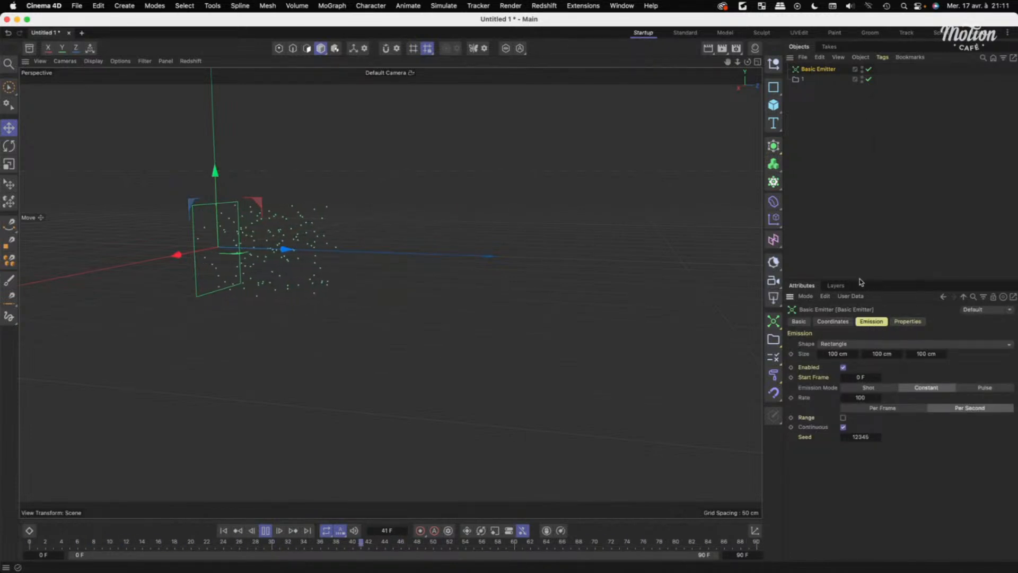
pyautogui.moveTo(861, 282); pyautogui.dragTo(864, 185)
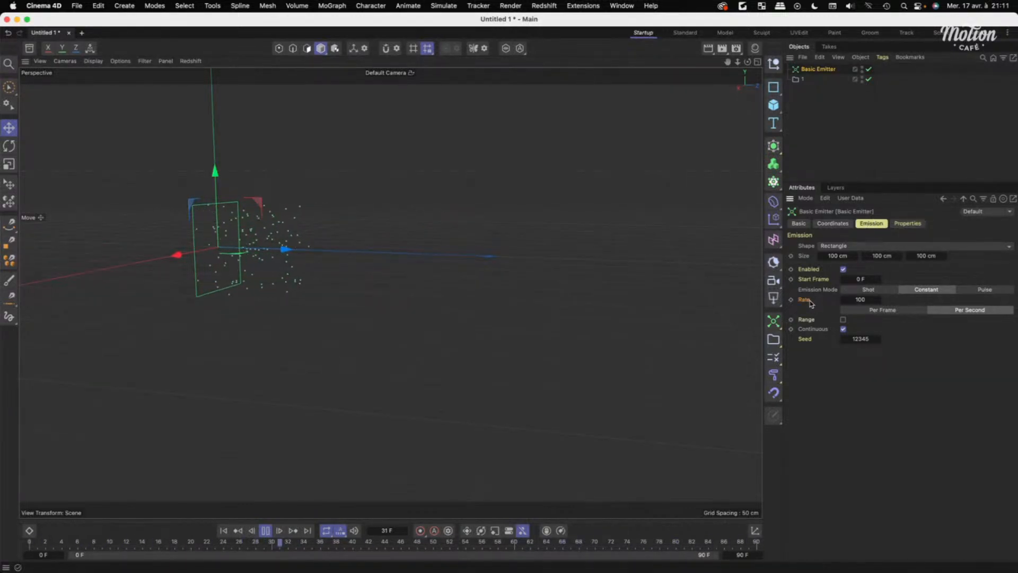
# Try much higher emission rates on the Basic Emitter, up to 1000000 particles per second, and examine the dense particle stream.
pyautogui.click(861, 300)
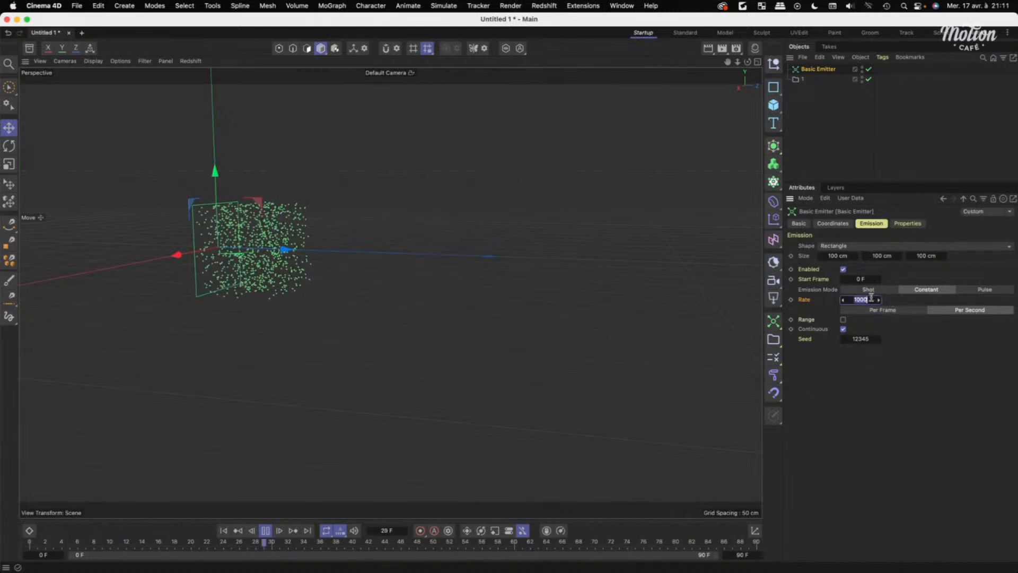
pyautogui.write('10000')
pyautogui.press('Return')
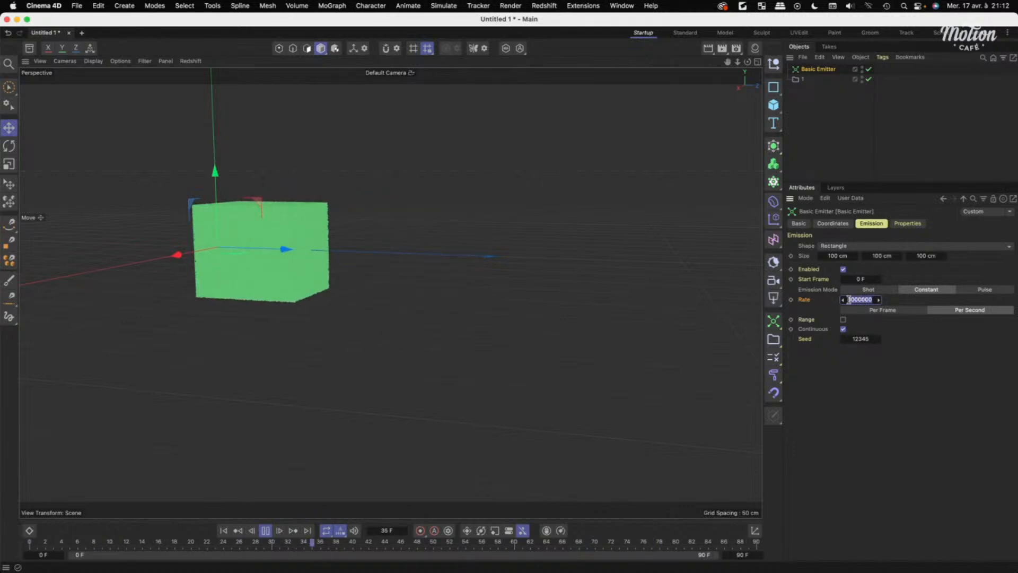
pyautogui.press('Return')
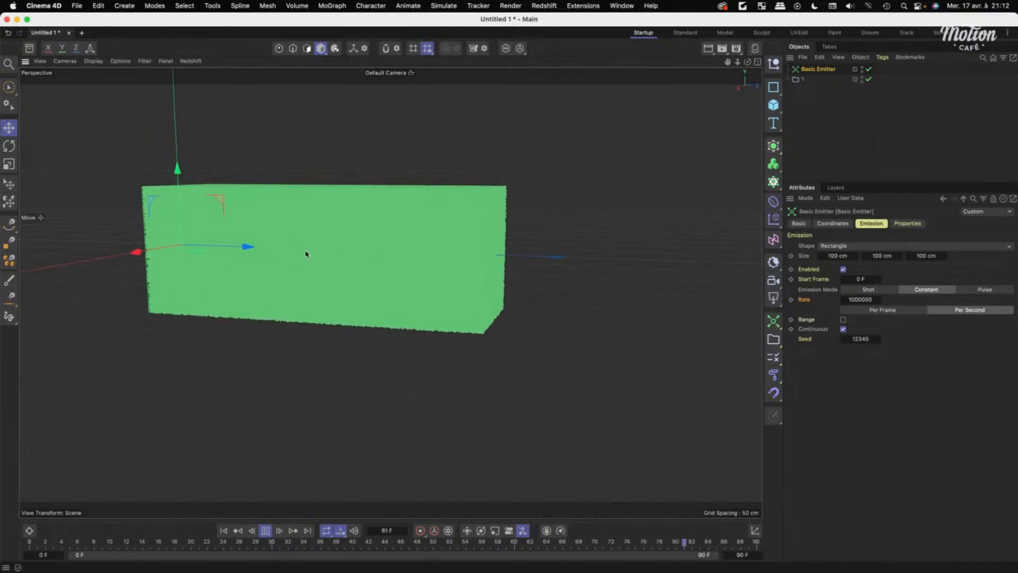
pyautogui.keyDown('alt'); pyautogui.moveTo(375, 359); pyautogui.dragTo(313, 370); pyautogui.keyUp('alt')
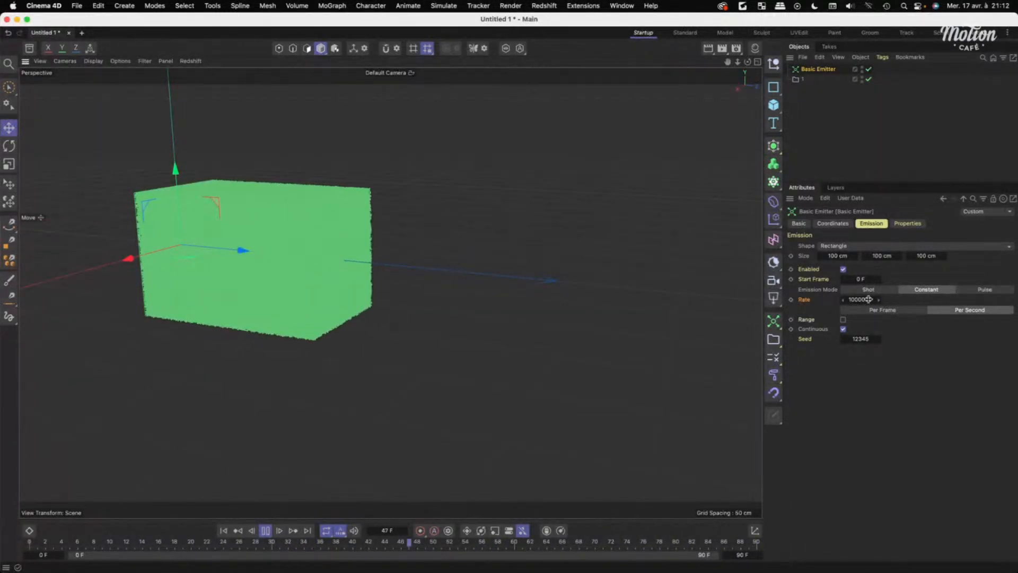
# Set the Basic Emitter's emission rate to 1000 particles per second.
pyautogui.doubleClick(866, 300)
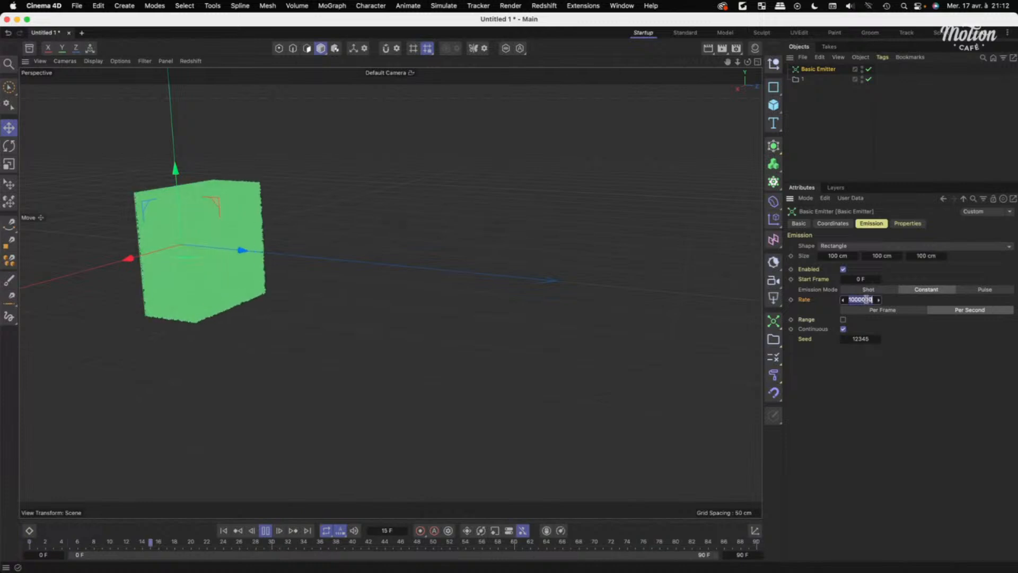
pyautogui.click(872, 300)
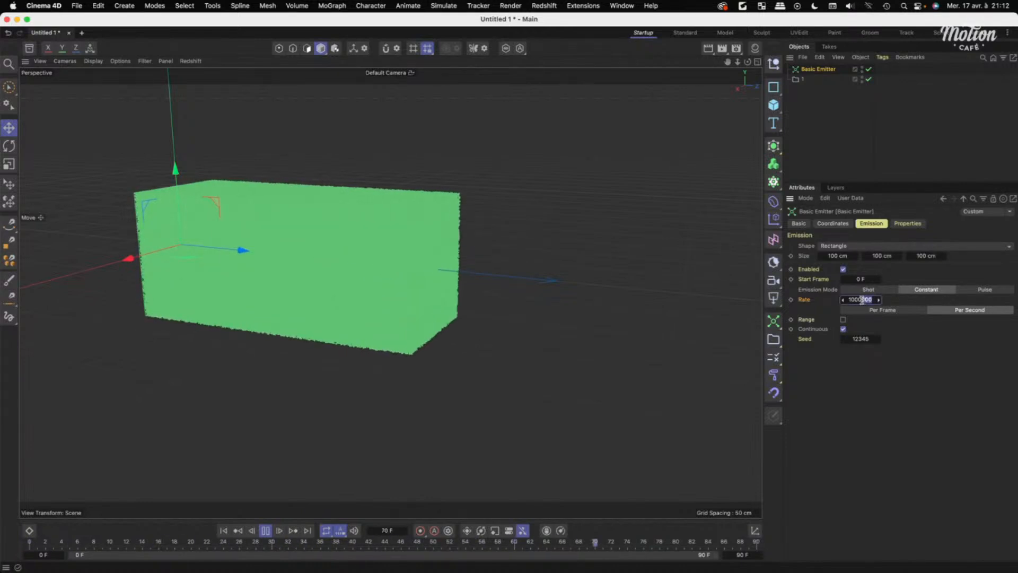
pyautogui.press('BackSpace')
pyautogui.press('Return')
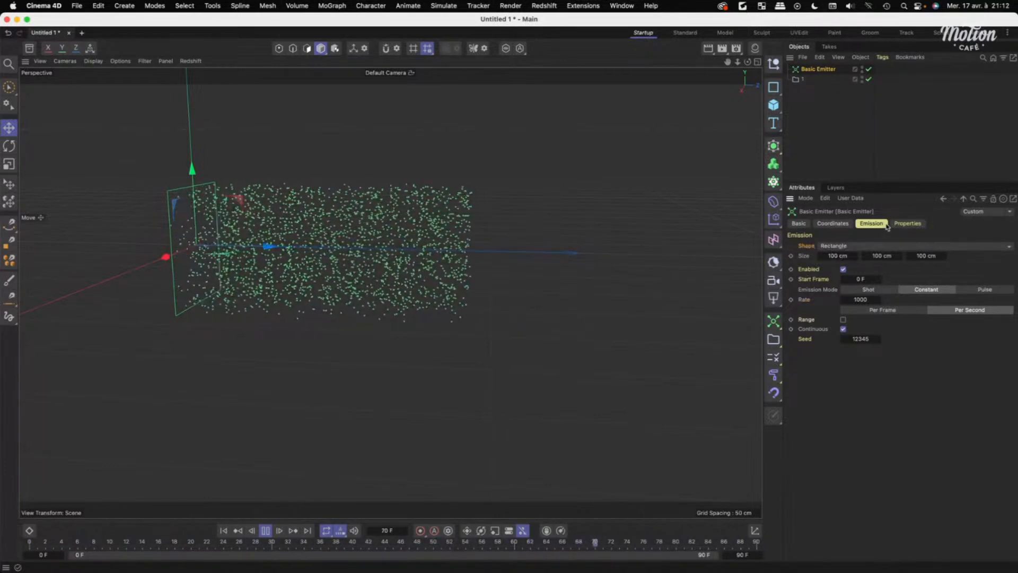
# Try the Circle, Cube and Sphere emission shapes on the Basic Emitter, returning to Rectangle.
pyautogui.click(833, 246)
pyautogui.click(848, 267)
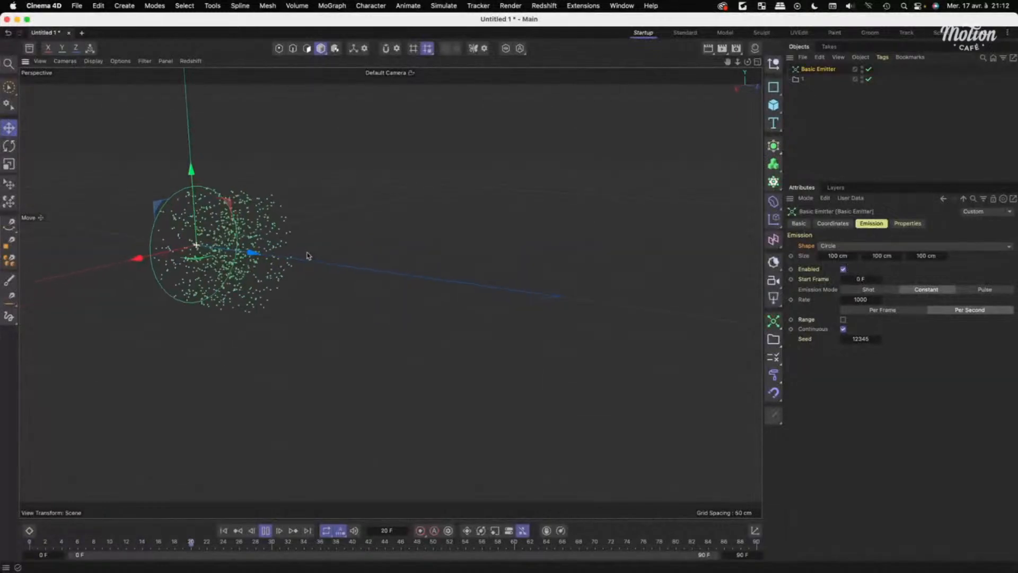
pyautogui.click(849, 246)
pyautogui.click(855, 279)
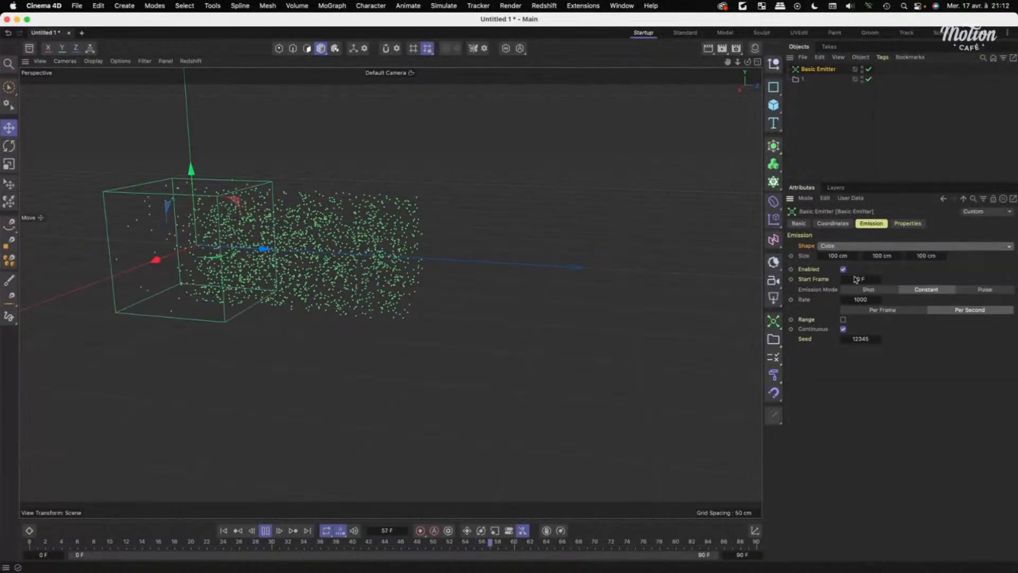
pyautogui.click(884, 246)
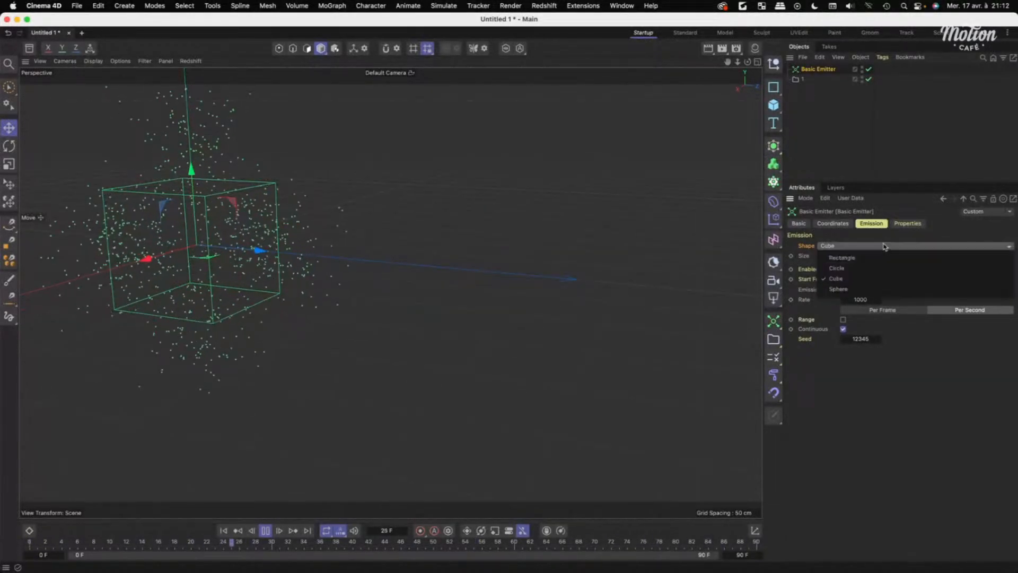
pyautogui.click(880, 289)
pyautogui.keyDown('alt'); pyautogui.moveTo(606, 257); pyautogui.dragTo(498, 280); pyautogui.keyUp('alt')
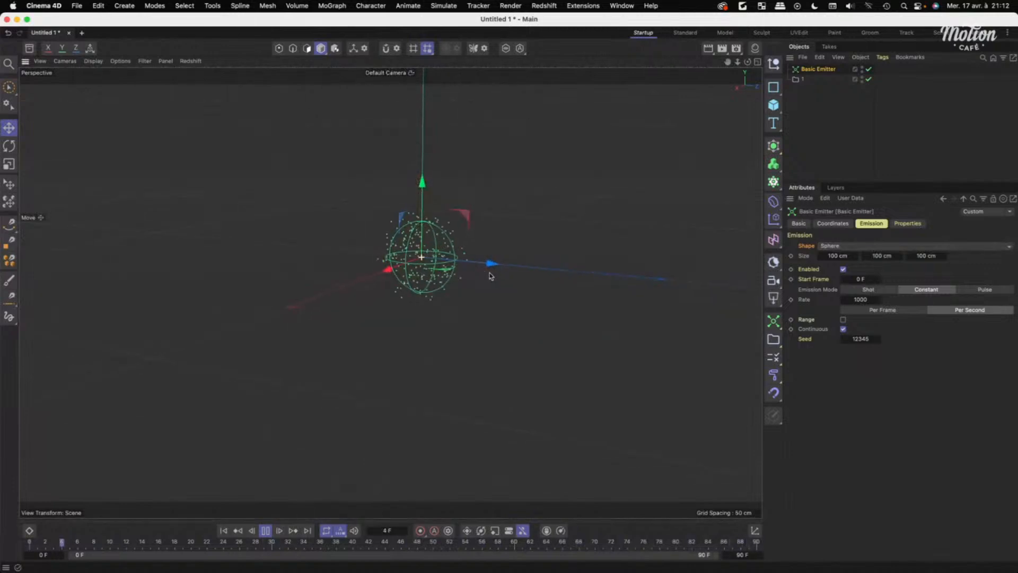
pyautogui.click(870, 246)
pyautogui.click(870, 259)
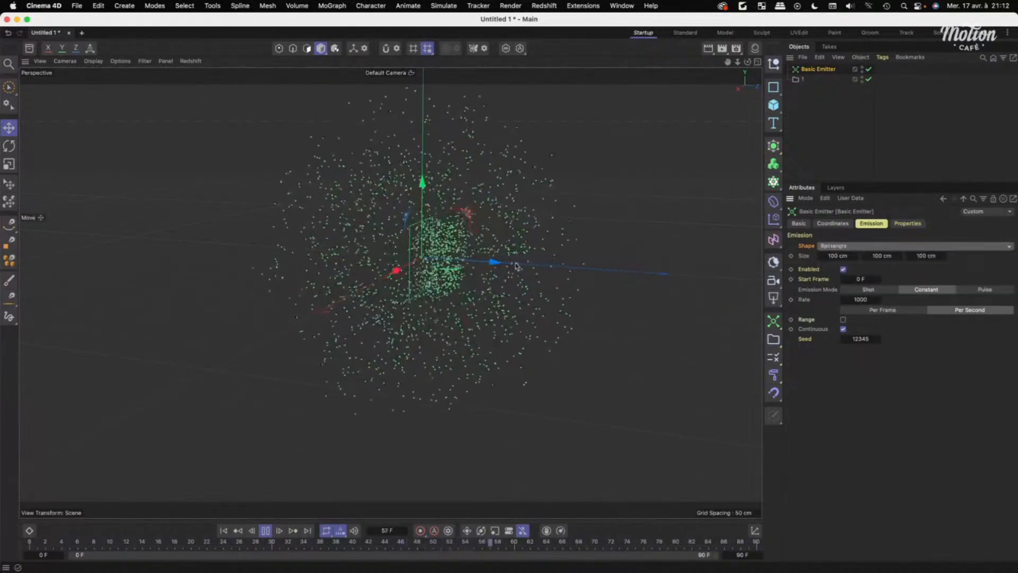
pyautogui.keyDown('alt'); pyautogui.moveTo(552, 247); pyautogui.dragTo(450, 274); pyautogui.keyUp('alt')
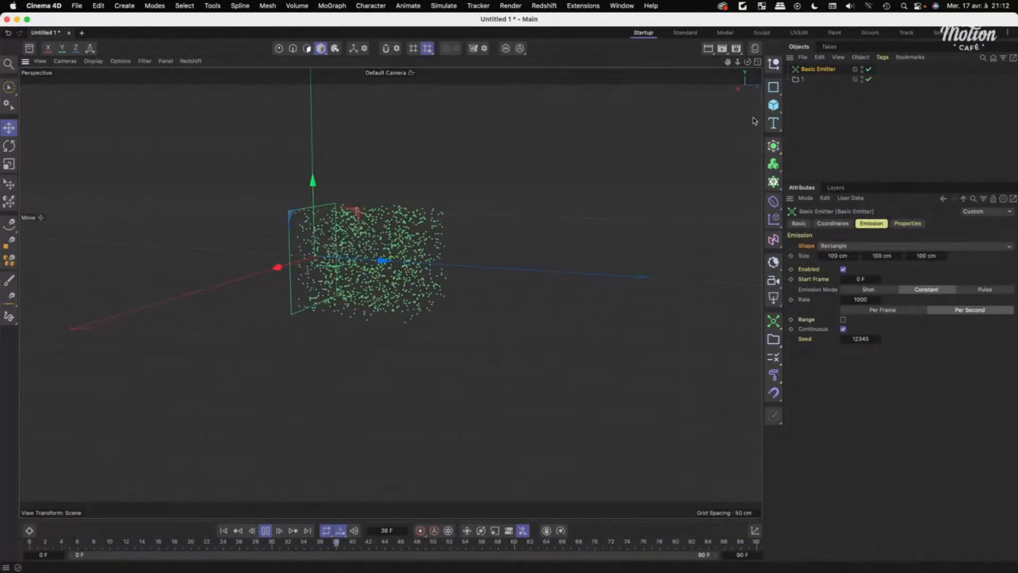
# Add a Gravity force to the scene and examine its effect on the falling particles.
pyautogui.click(775, 322)
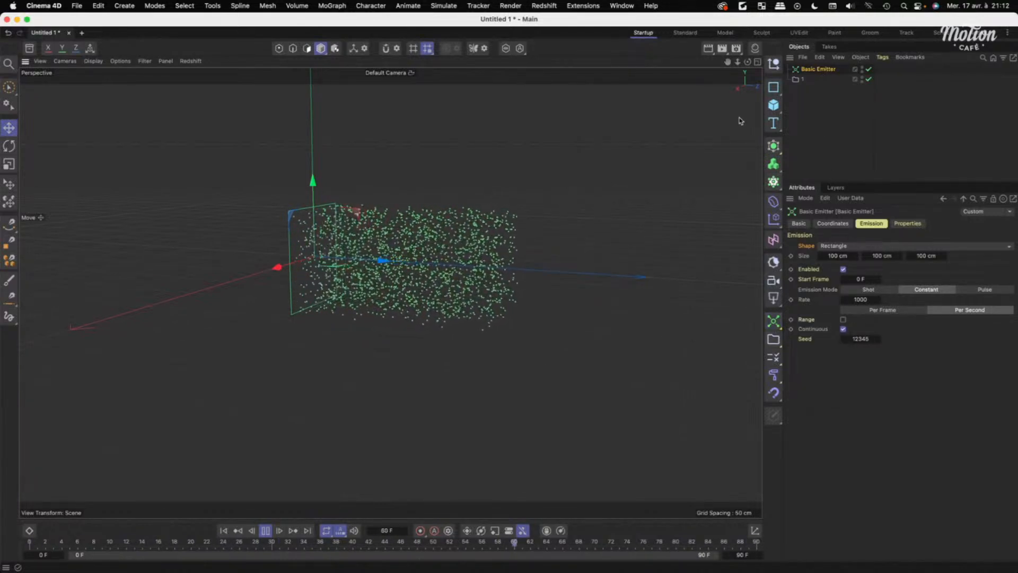
pyautogui.click(443, 6)
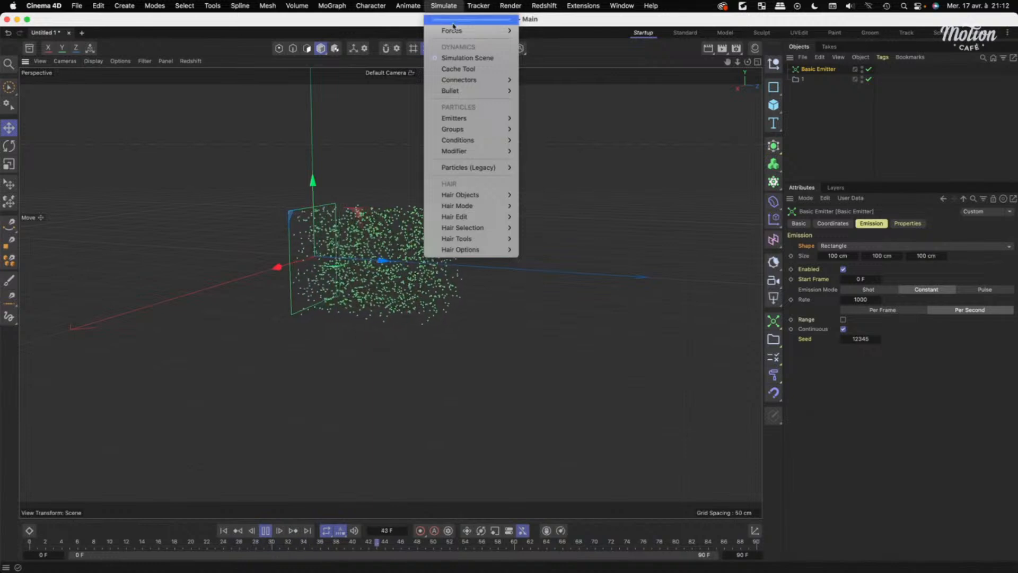
pyautogui.moveTo(453, 29)
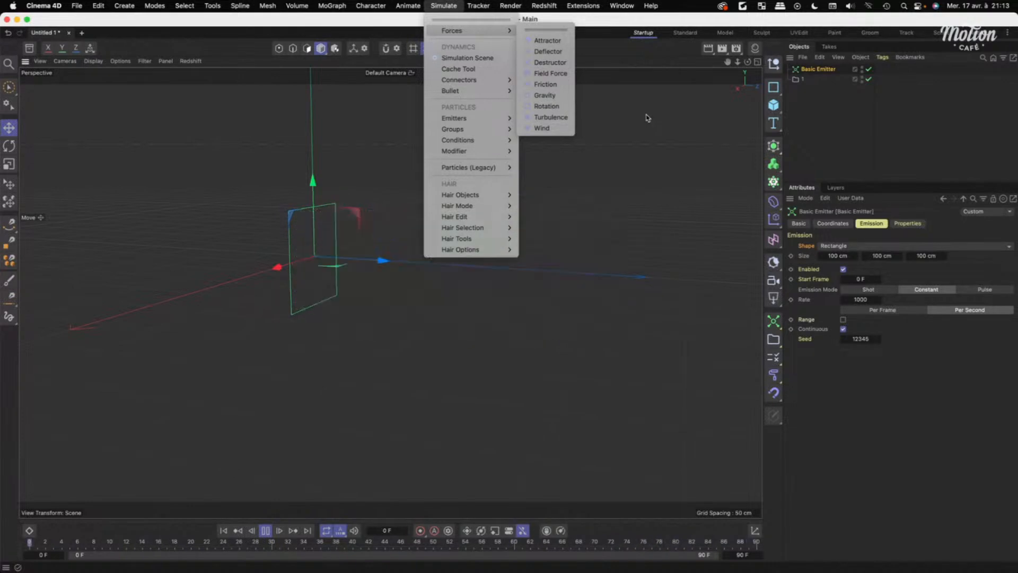
pyautogui.click(546, 96)
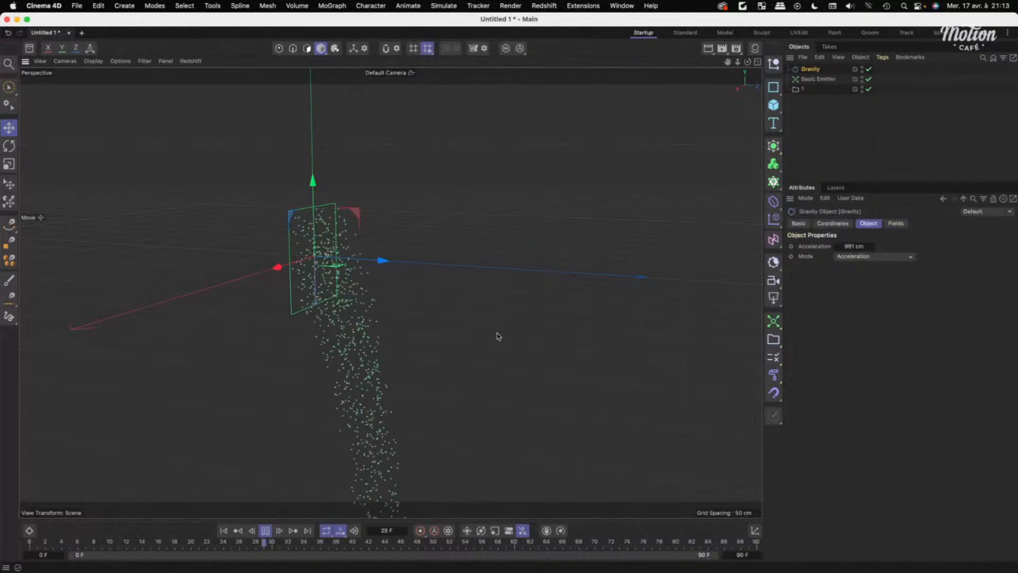
pyautogui.scroll(3, 398, 274)
pyautogui.keyDown('alt'); pyautogui.moveTo(401, 272); pyautogui.dragTo(461, 252, button='middle'); pyautogui.keyUp('alt')
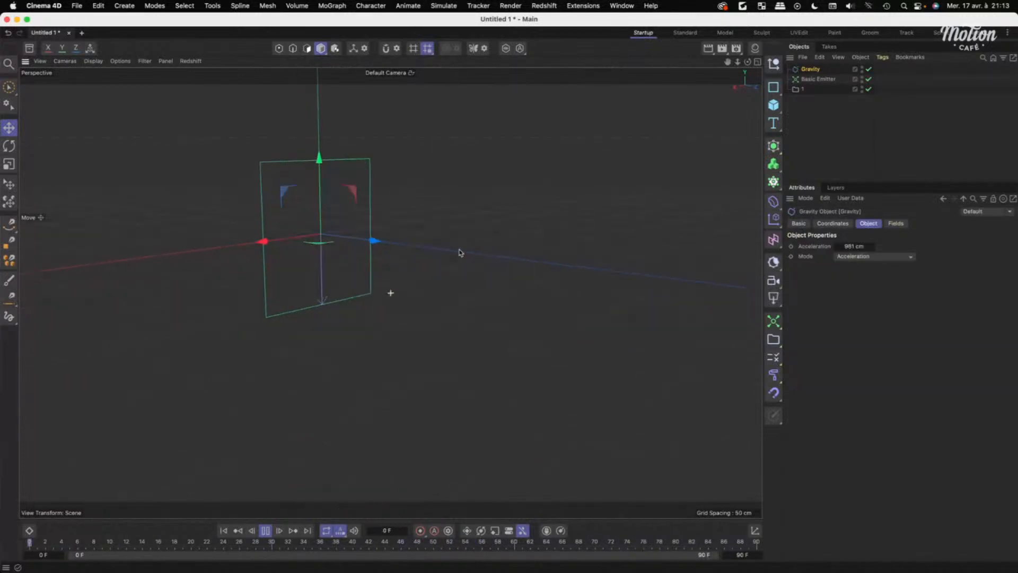
pyautogui.scroll(-3, 446, 266)
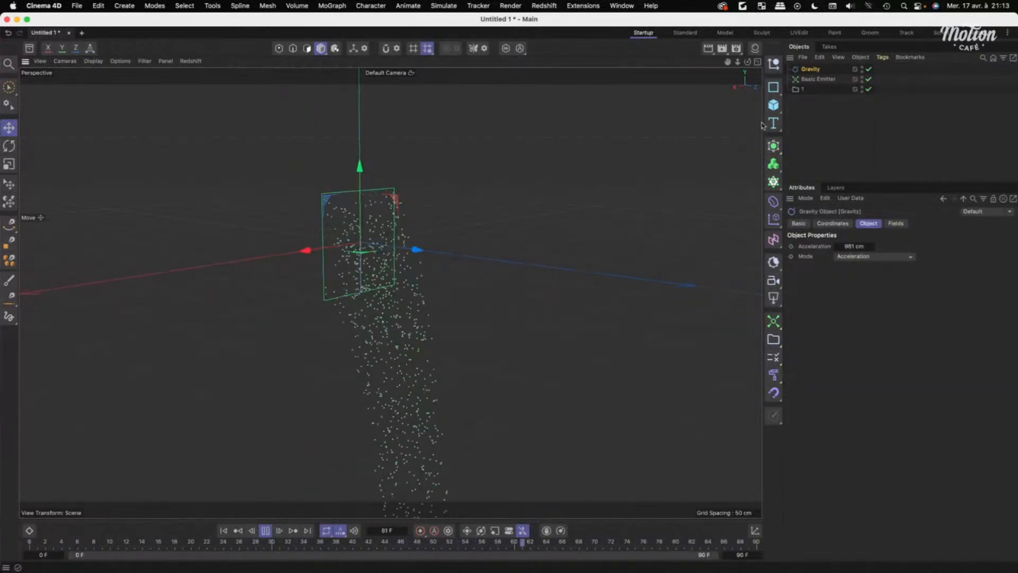
pyautogui.click(777, 401)
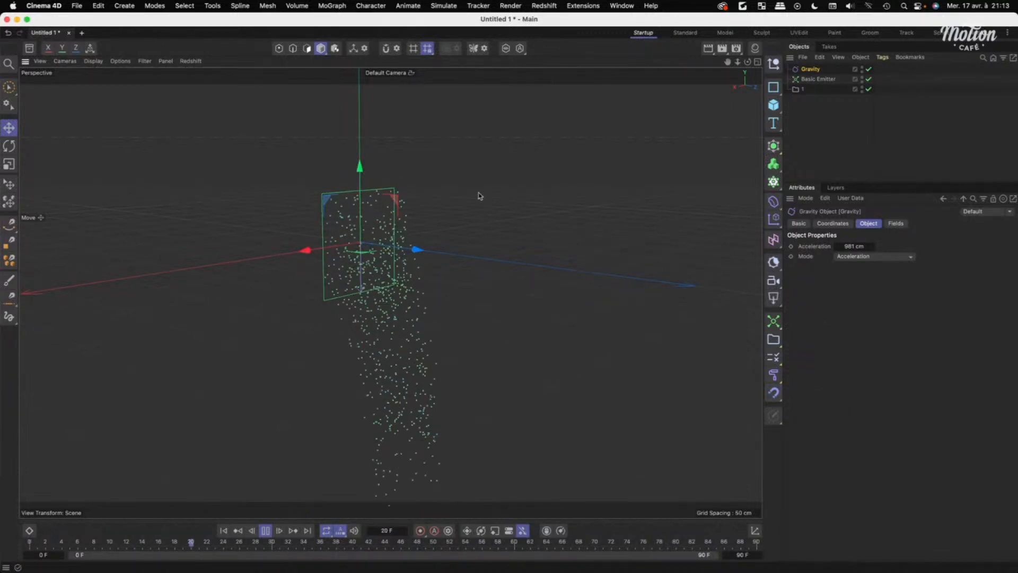
pyautogui.keyDown('alt'); pyautogui.moveTo(446, 242); pyautogui.dragTo(484, 238); pyautogui.keyUp('alt')
# Select the Basic Emitter, try a different first size value for its rectangle and undo the change.
pyautogui.click(817, 125)
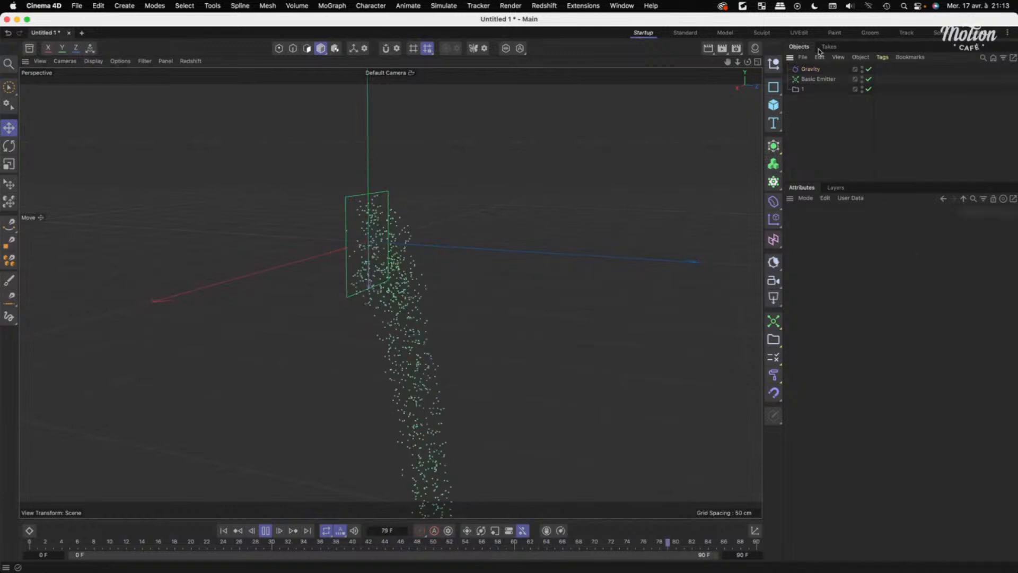
pyautogui.click(817, 80)
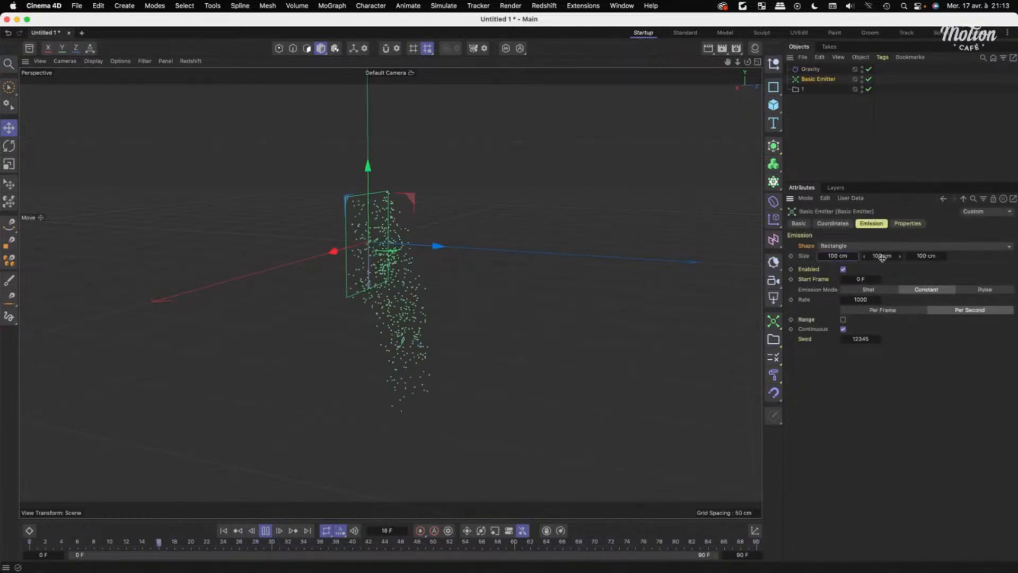
pyautogui.click(835, 256)
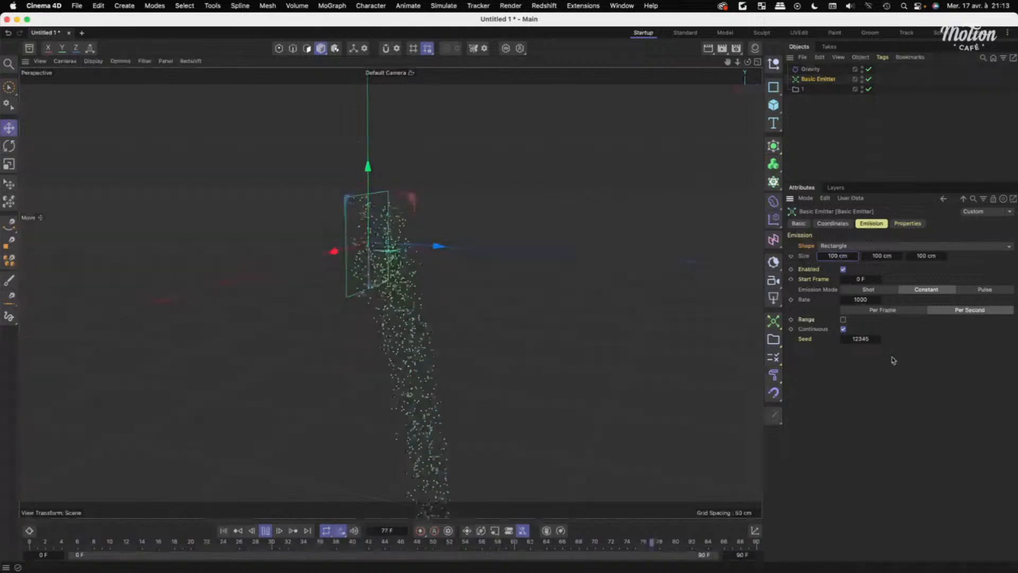
pyautogui.write('0')
pyautogui.press('Return')
pyautogui.press('super+z')
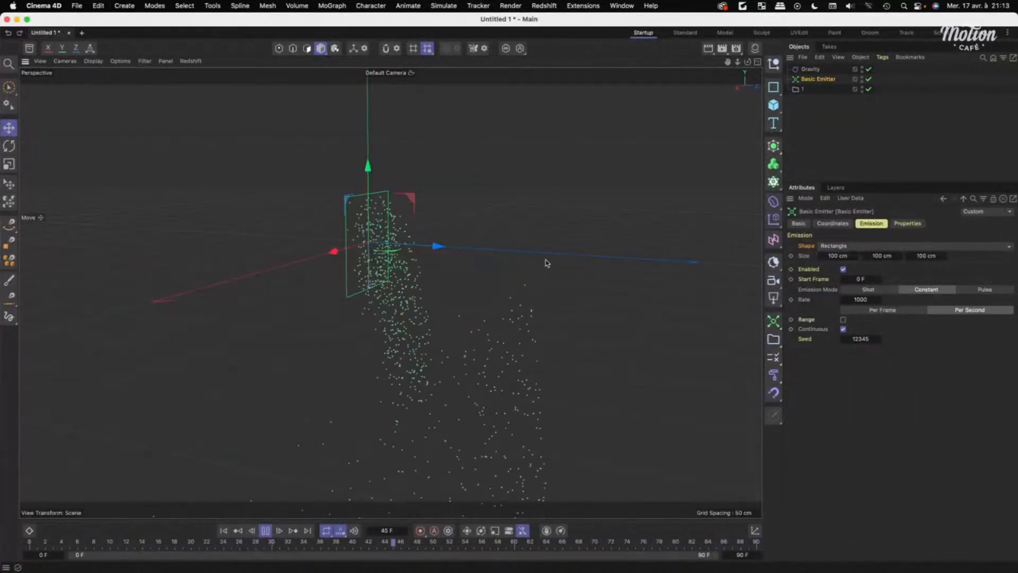
# Disable the Gravity force so that it no longer acts on the particles.
pyautogui.keyDown('alt'); pyautogui.moveTo(487, 269); pyautogui.dragTo(463, 235, button='middle'); pyautogui.keyUp('alt')
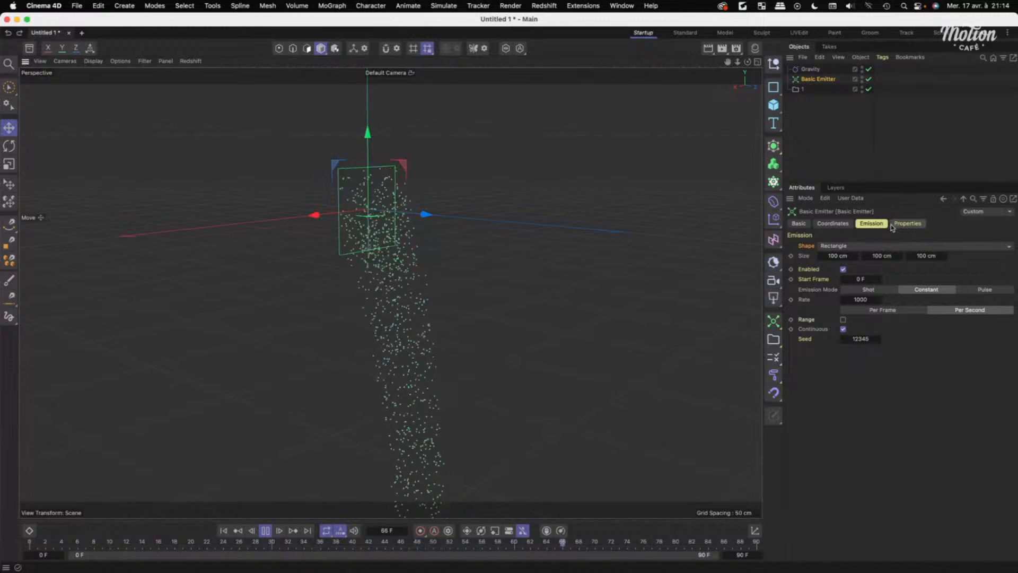
pyautogui.click(868, 69)
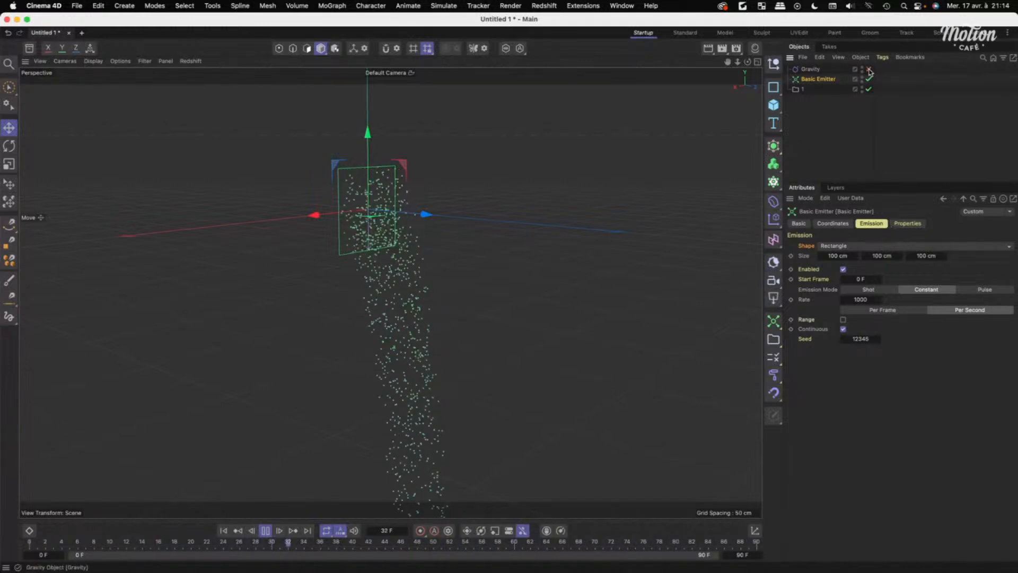
pyautogui.keyDown('alt'); pyautogui.moveTo(513, 263); pyautogui.dragTo(503, 277); pyautogui.keyUp('alt')
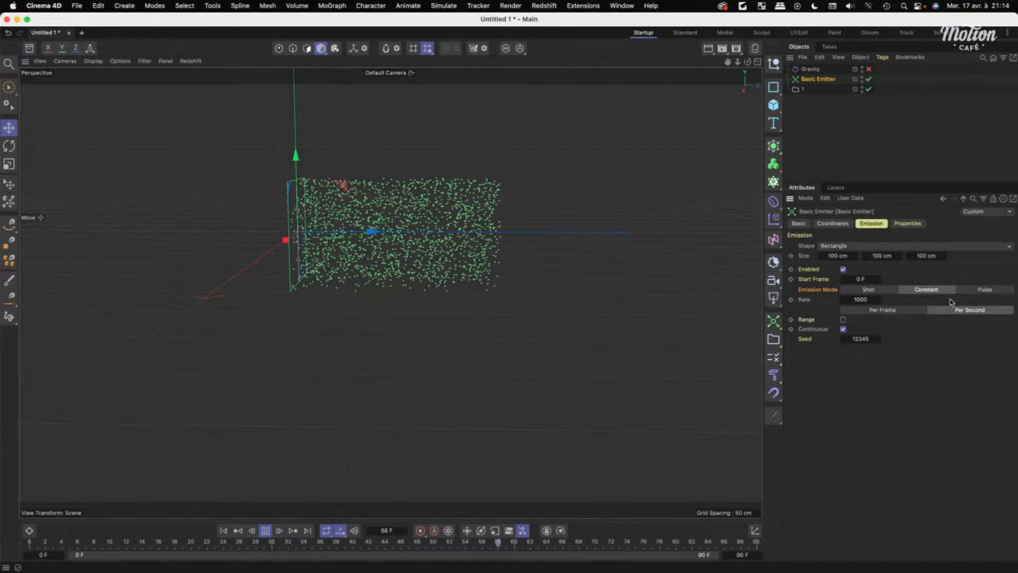
# Switch the Basic Emitter's emission mode to Pulse, with a Duration of 30 F and a Pulse value of 10000.
pyautogui.click(985, 290)
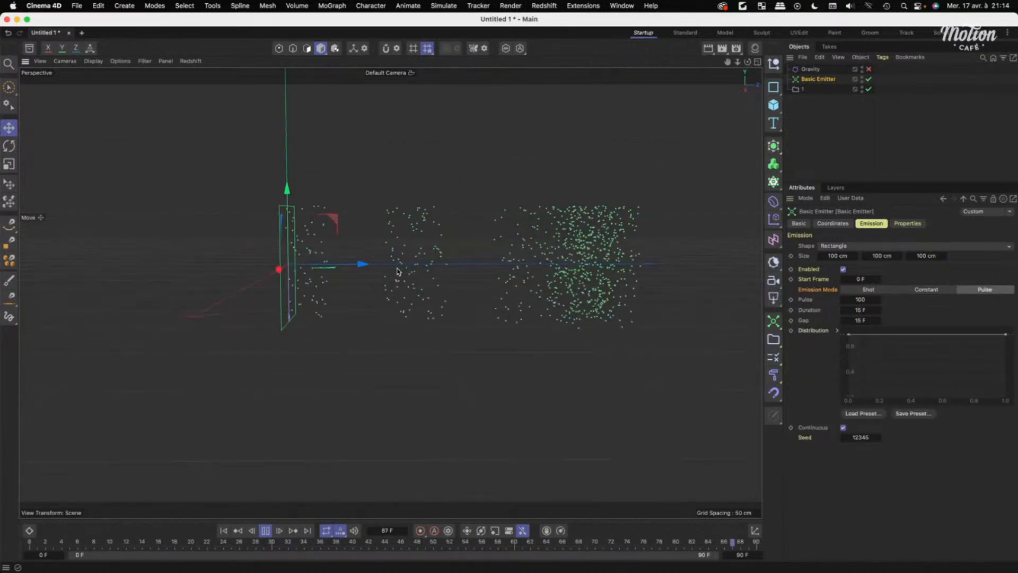
pyautogui.click(861, 299)
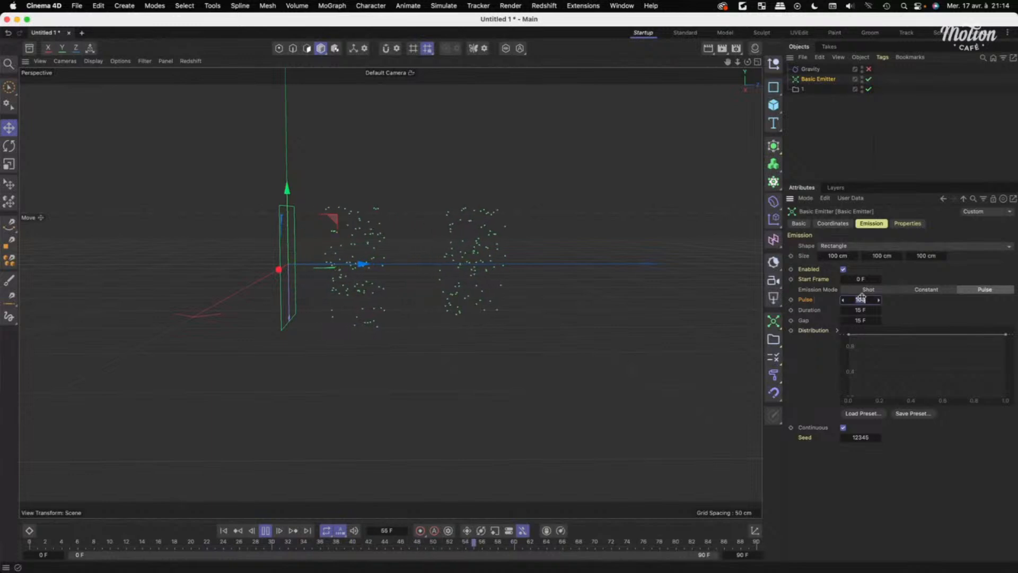
pyautogui.click(810, 313)
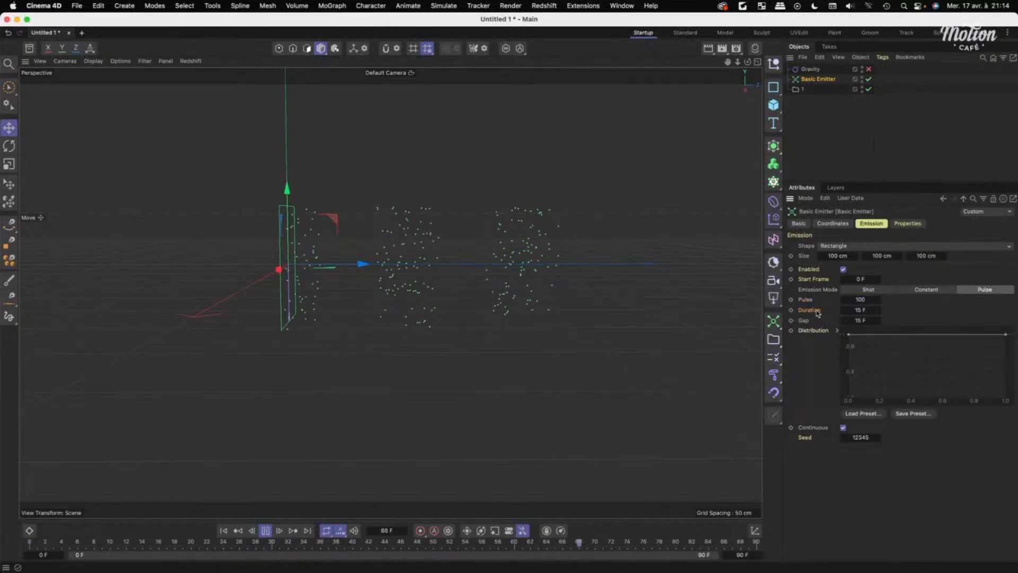
pyautogui.click(860, 310)
pyautogui.write('30')
pyautogui.click(883, 299)
pyautogui.write('10000')
pyautogui.press('Return')
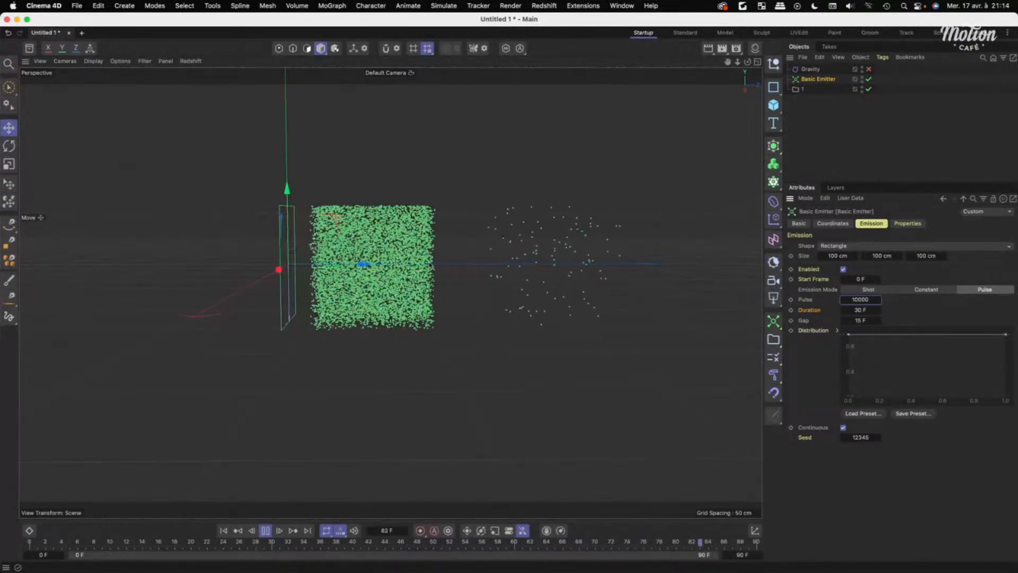
# Extend the timeline's end to 250 F and set the emitter's pulse Gap to 30 F.
pyautogui.click(744, 556)
pyautogui.write('250')
pyautogui.press('Return')
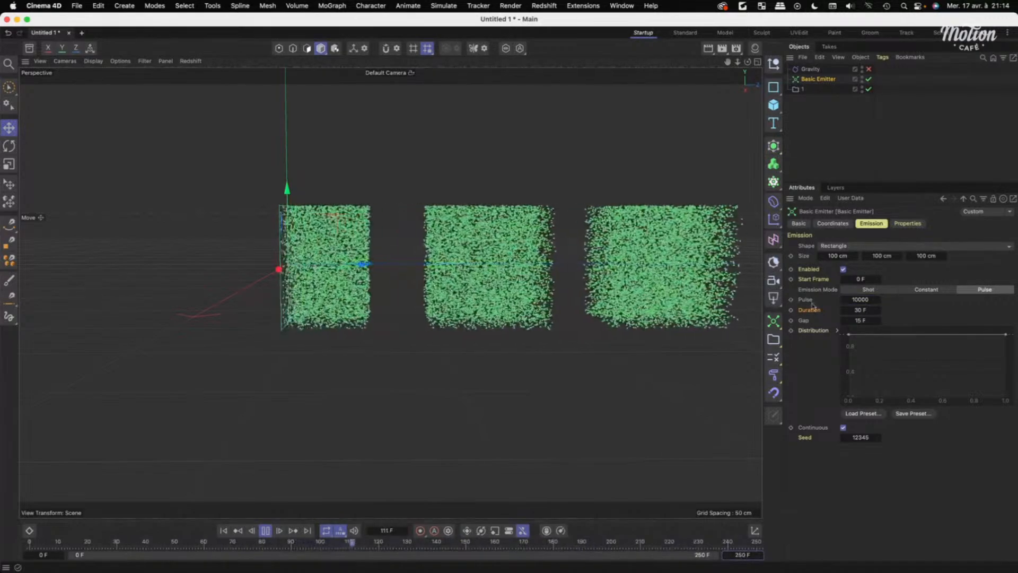
pyautogui.click(856, 320)
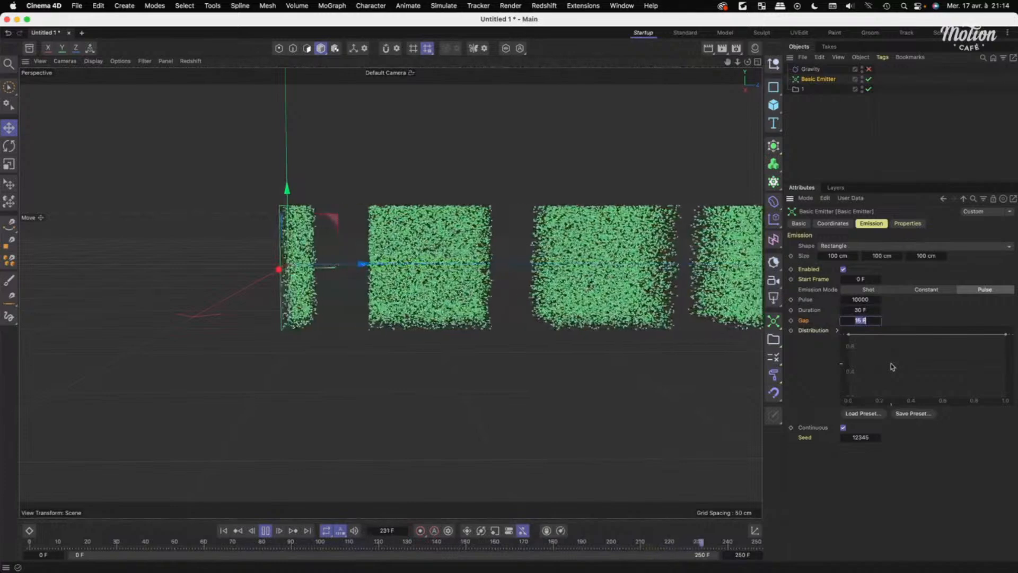
pyautogui.write('30')
pyautogui.press('Return')
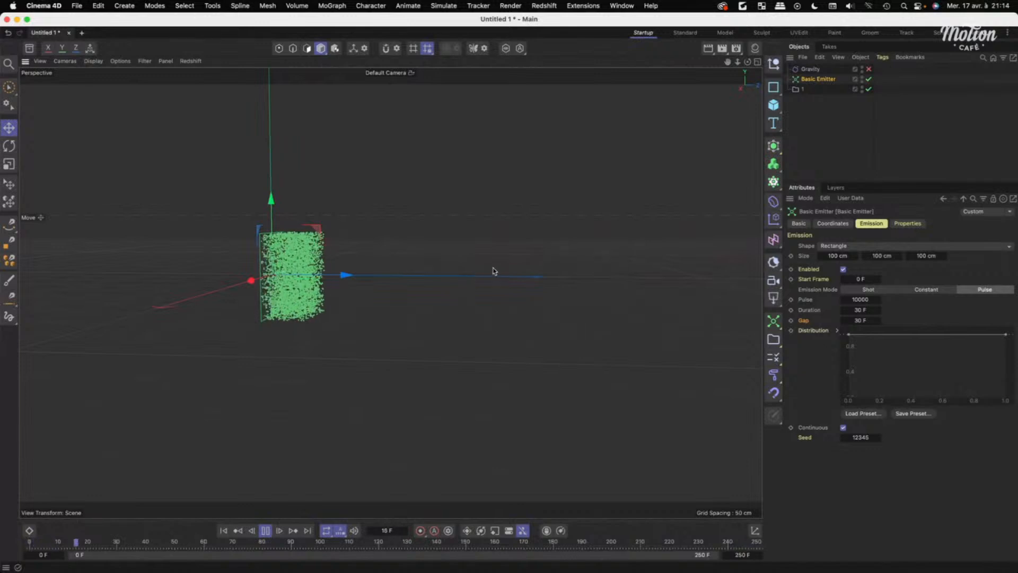
# Switch the emission mode to Shot, set the Count to 100000 and replay the simulation from the first frame.
pyautogui.click(880, 290)
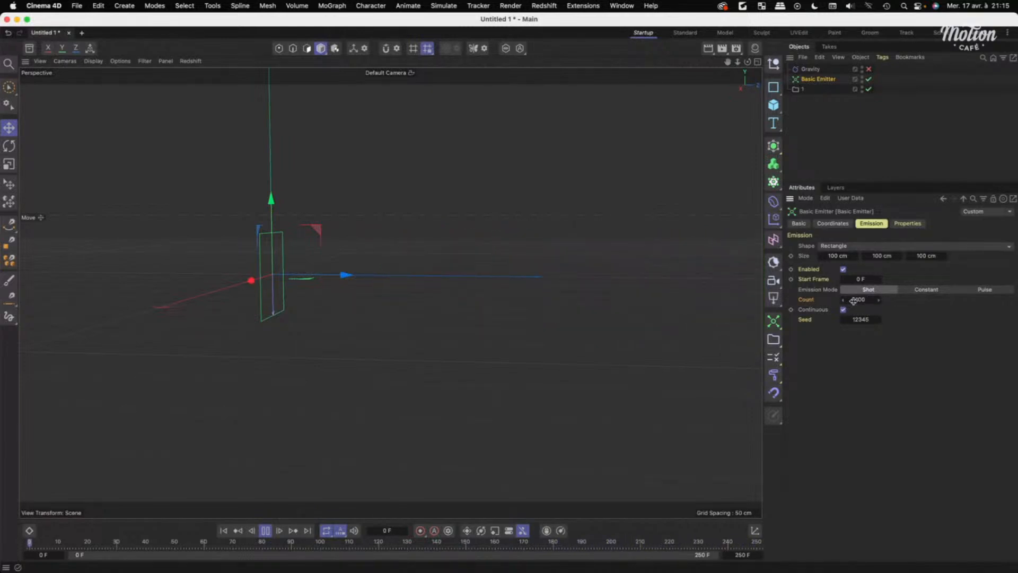
pyautogui.keyDown('alt'); pyautogui.moveTo(470, 308); pyautogui.dragTo(336, 307); pyautogui.keyUp('alt')
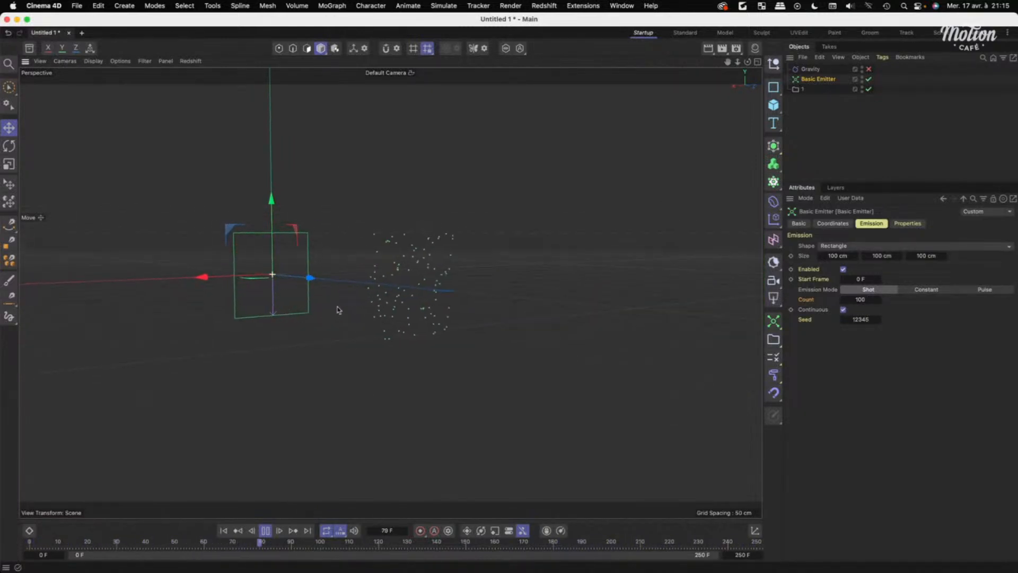
pyautogui.click(861, 300)
pyautogui.write('100000')
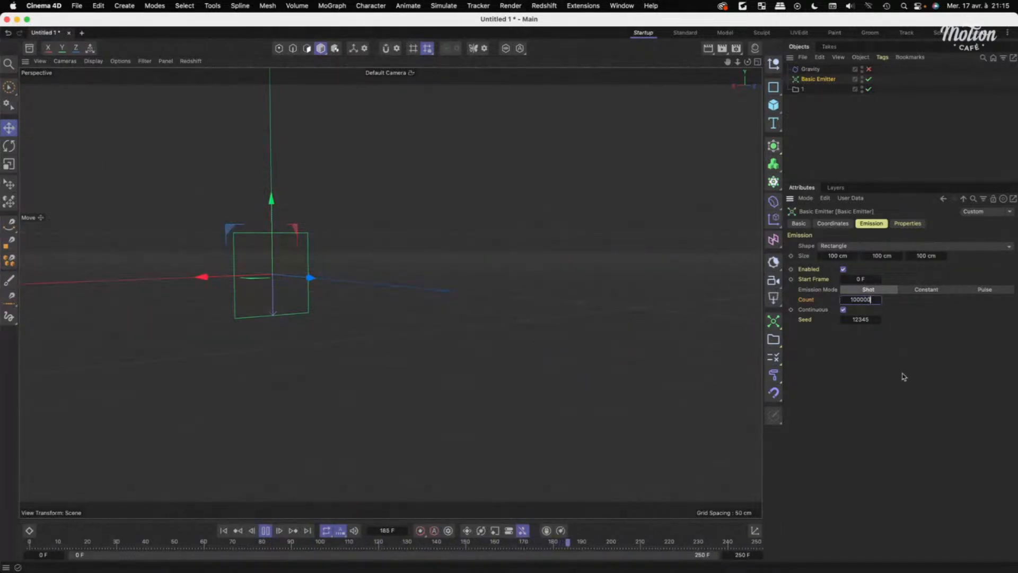
pyautogui.click(224, 531)
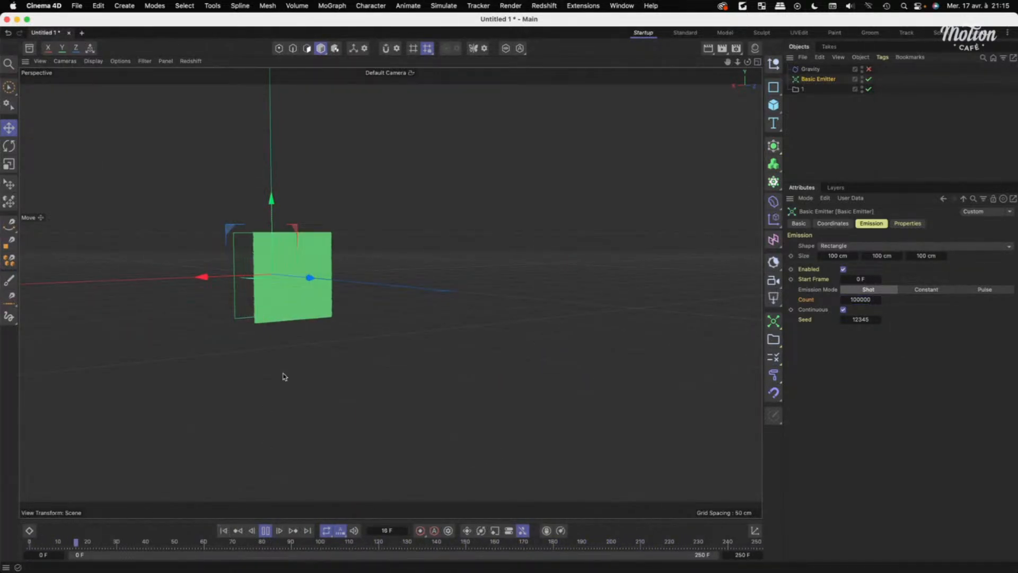
pyautogui.keyDown('alt'); pyautogui.moveTo(284, 375); pyautogui.dragTo(337, 376); pyautogui.keyUp('alt')
pyautogui.moveTo(409, 278)
pyautogui.keyDown('alt'); pyautogui.mouseDown(button='right')
pyautogui.moveTo(494, 277)
pyautogui.moveTo(413, 291)
pyautogui.mouseUp(button='right'); pyautogui.keyUp('alt')
pyautogui.keyDown('alt'); pyautogui.moveTo(413, 292); pyautogui.dragTo(456, 303, button='middle'); pyautogui.keyUp('alt')
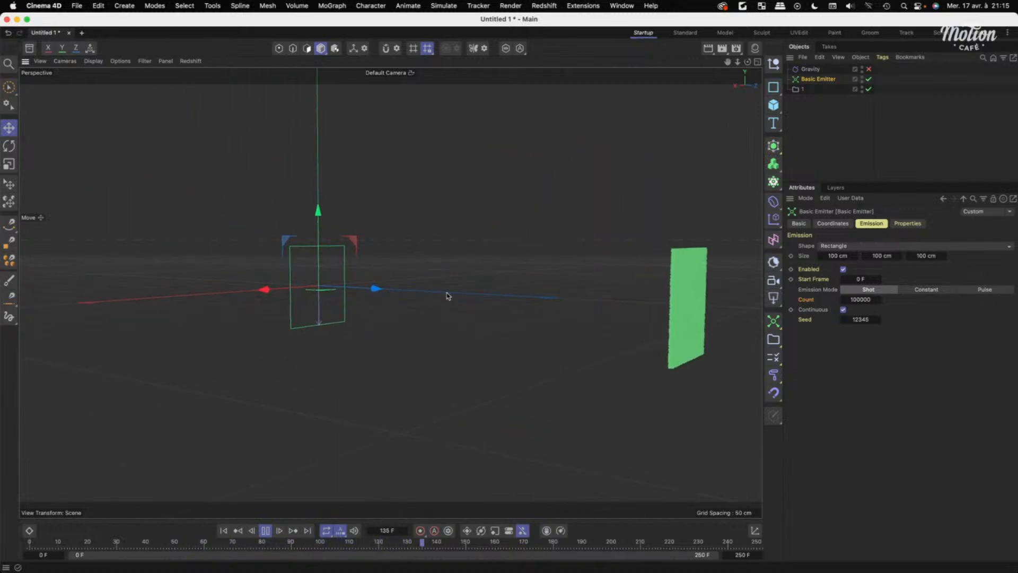
# Stop playback, set the emitter's velocity Speed to 0 cm and replay the simulation from the first frame.
pyautogui.click(267, 532)
pyautogui.click(908, 223)
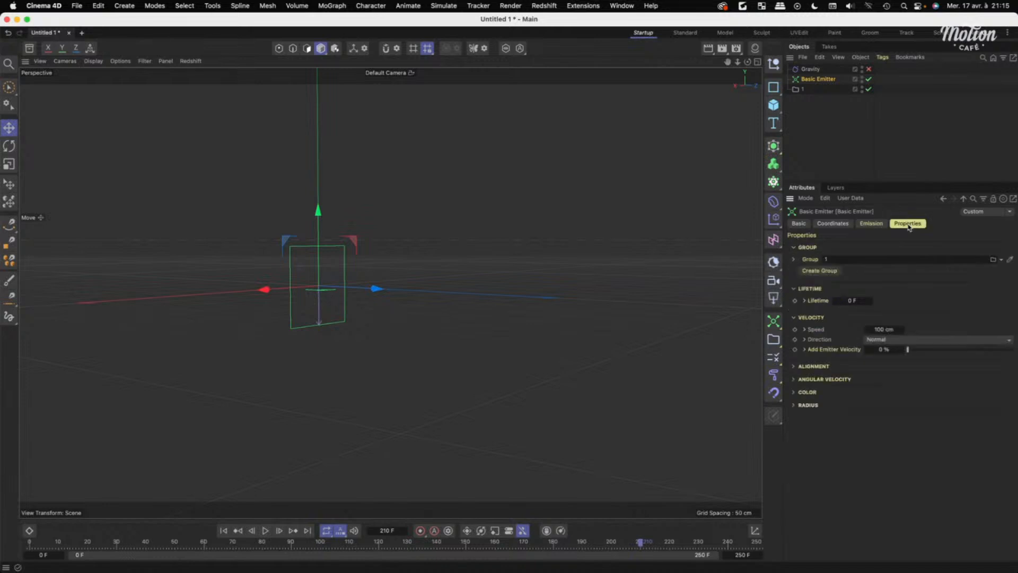
pyautogui.click(872, 223)
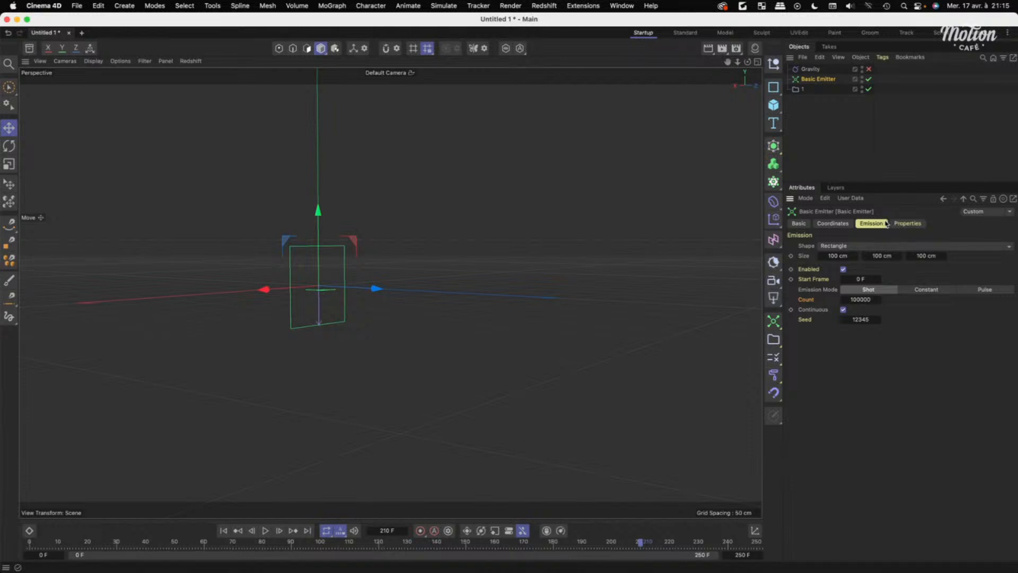
pyautogui.click(905, 223)
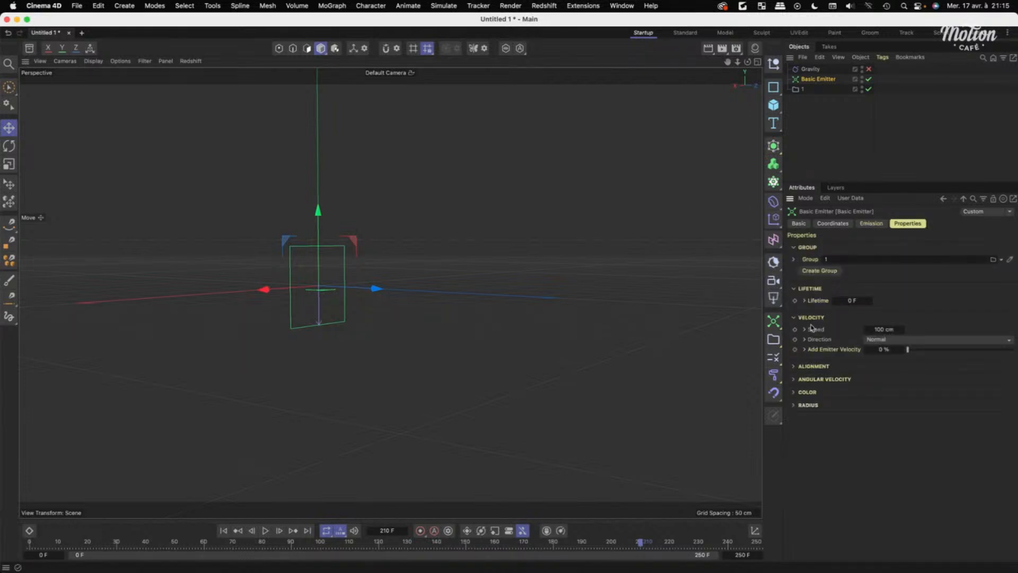
pyautogui.click(885, 329)
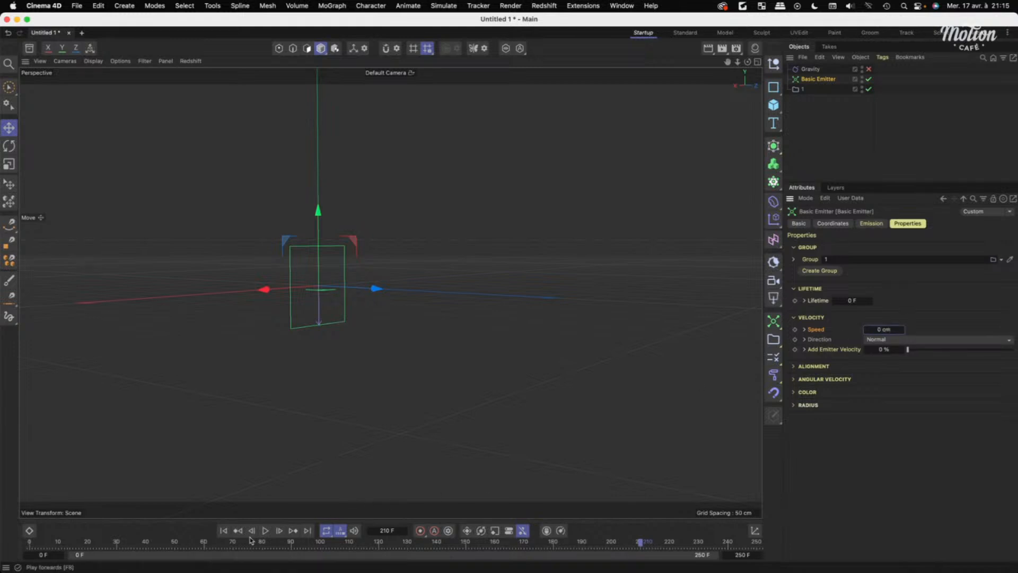
pyautogui.click(223, 531)
pyautogui.click(268, 531)
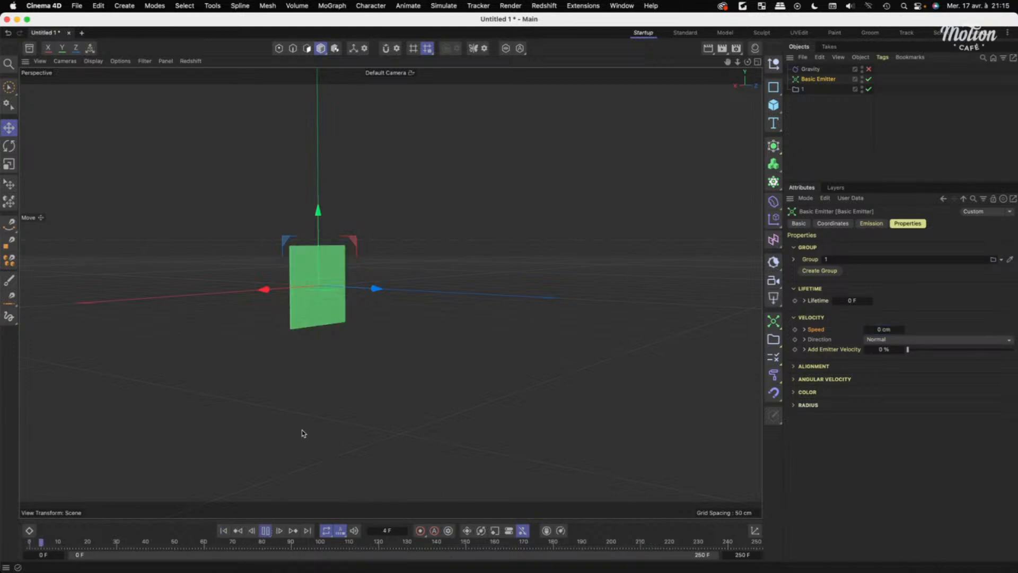
pyautogui.keyDown('alt'); pyautogui.moveTo(303, 432); pyautogui.dragTo(216, 396); pyautogui.keyUp('alt')
pyautogui.keyDown('alt'); pyautogui.moveTo(298, 247); pyautogui.dragTo(419, 303, button='right'); pyautogui.keyUp('alt')
pyautogui.keyDown('alt'); pyautogui.moveTo(418, 303); pyautogui.dragTo(453, 252, button='middle'); pyautogui.keyUp('alt')
pyautogui.keyDown('alt'); pyautogui.moveTo(391, 271); pyautogui.dragTo(601, 277, button='right'); pyautogui.keyUp('alt')
# Stop and rewind the simulation, switch the emission mode to Constant and start playback again.
pyautogui.click(872, 223)
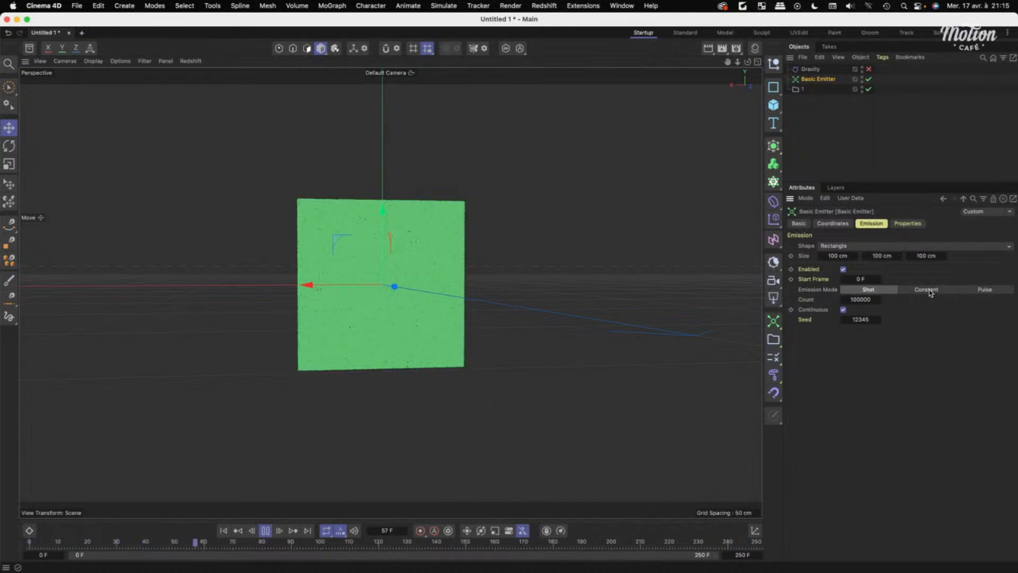
pyautogui.click(265, 531)
pyautogui.click(224, 531)
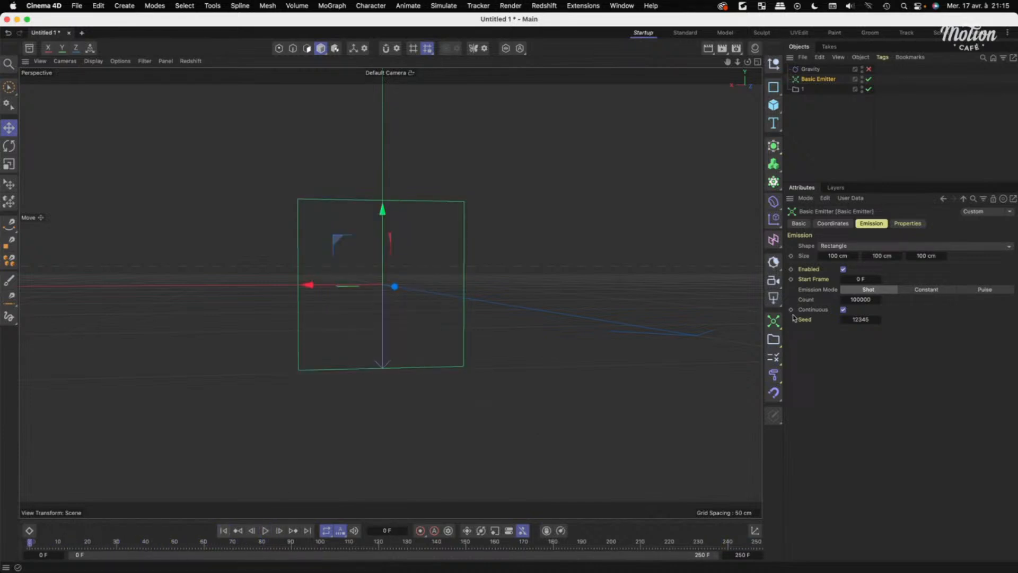
pyautogui.click(935, 291)
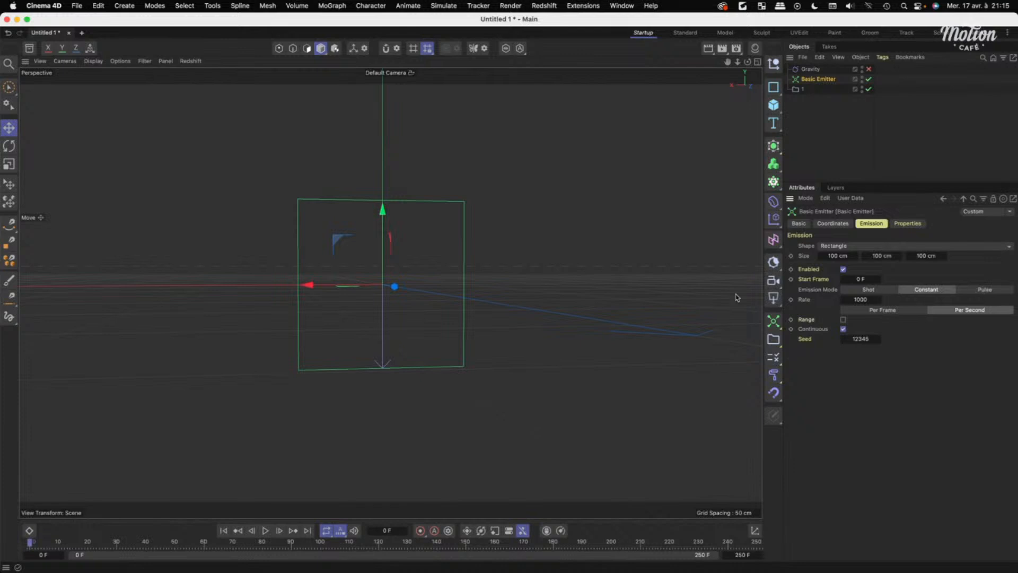
pyautogui.click(265, 531)
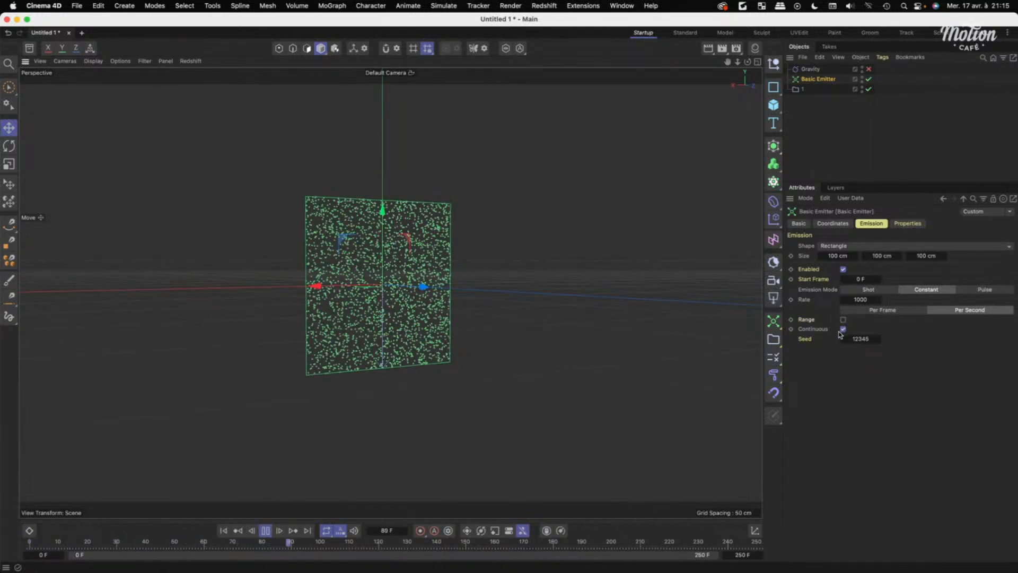
# Set the emitter's velocity Speed to 100 cm and examine the particle stream from the side.
pyautogui.click(912, 226)
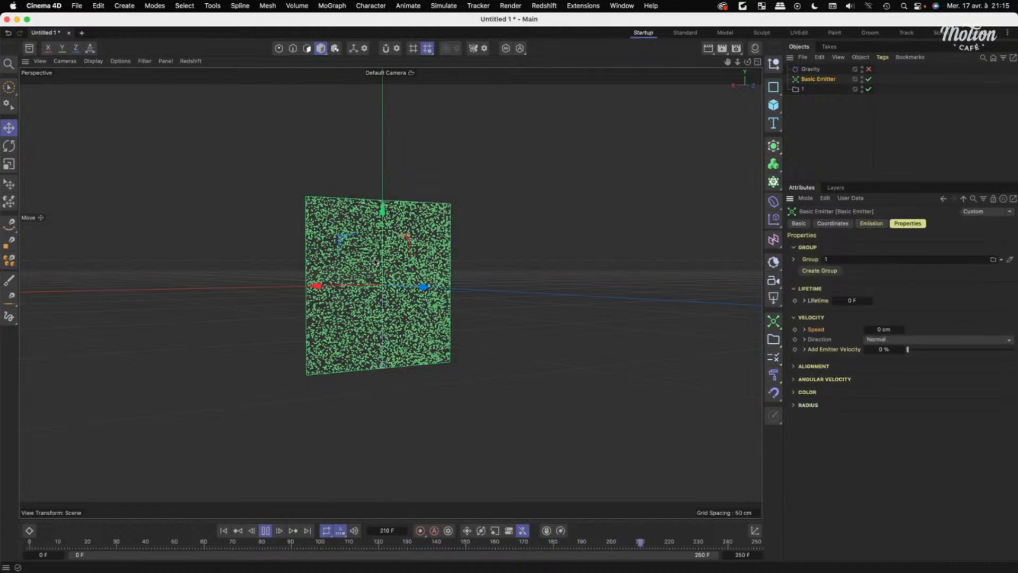
pyautogui.click(879, 329)
pyautogui.write('100')
pyautogui.press('Return')
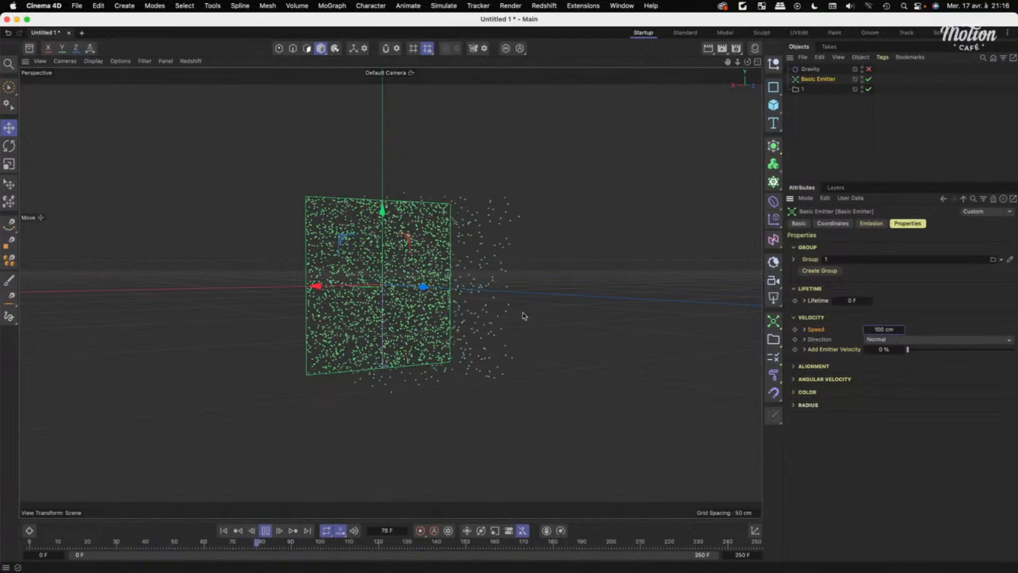
pyautogui.keyDown('alt'); pyautogui.moveTo(523, 316); pyautogui.dragTo(376, 289); pyautogui.keyUp('alt')
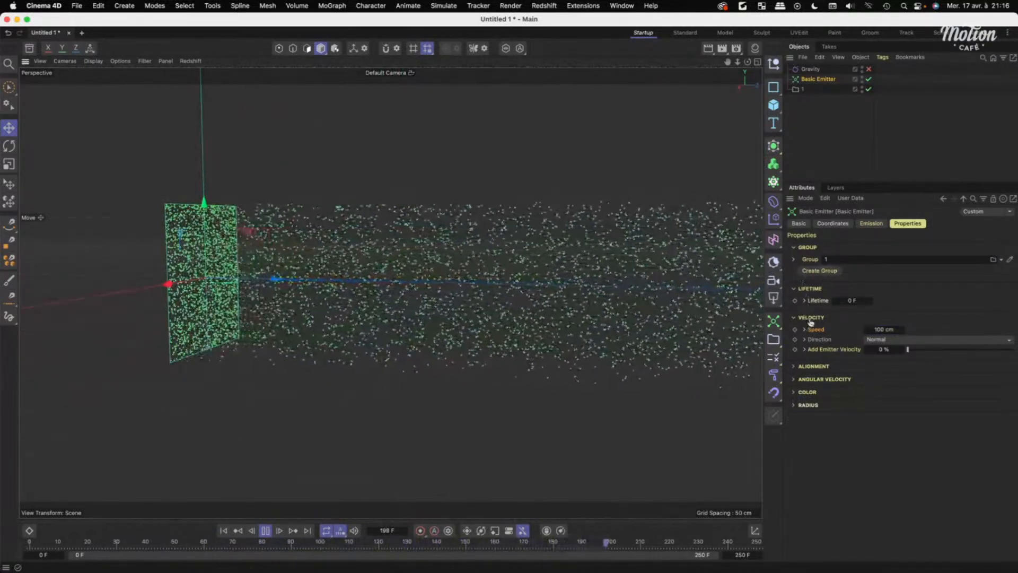
pyautogui.scroll(-5, 419, 251)
pyautogui.keyDown('alt'); pyautogui.moveTo(450, 244); pyautogui.dragTo(366, 248, button='middle'); pyautogui.keyUp('alt')
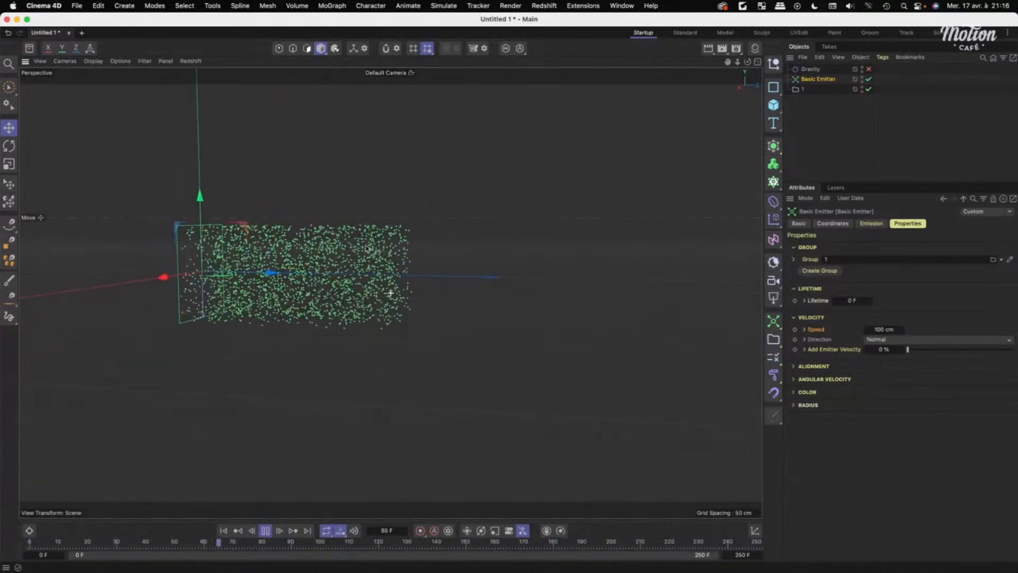
# Try velocity Speed values of 1000 cm, 0.1 cm and 10 cm on the emitter, comparing how the particles travel.
pyautogui.click(881, 329)
pyautogui.write('1000')
pyautogui.press('Return')
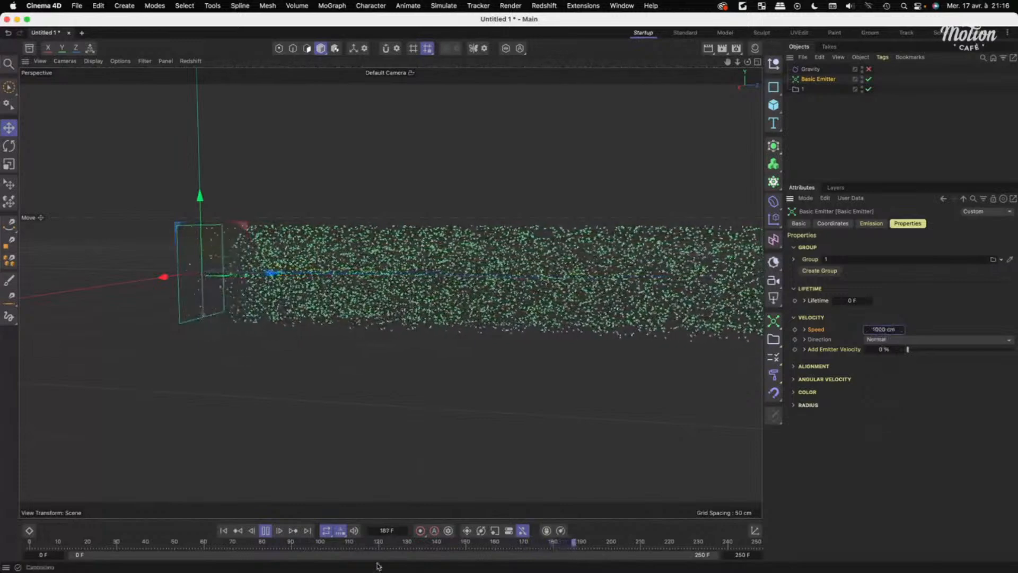
pyautogui.click(883, 329)
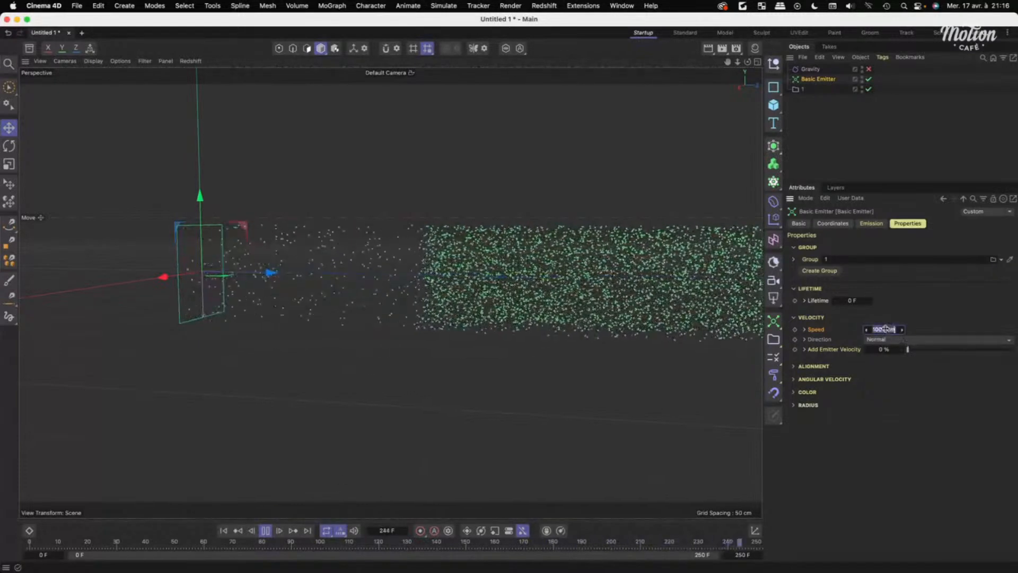
pyautogui.write('0.1')
pyautogui.press('Return')
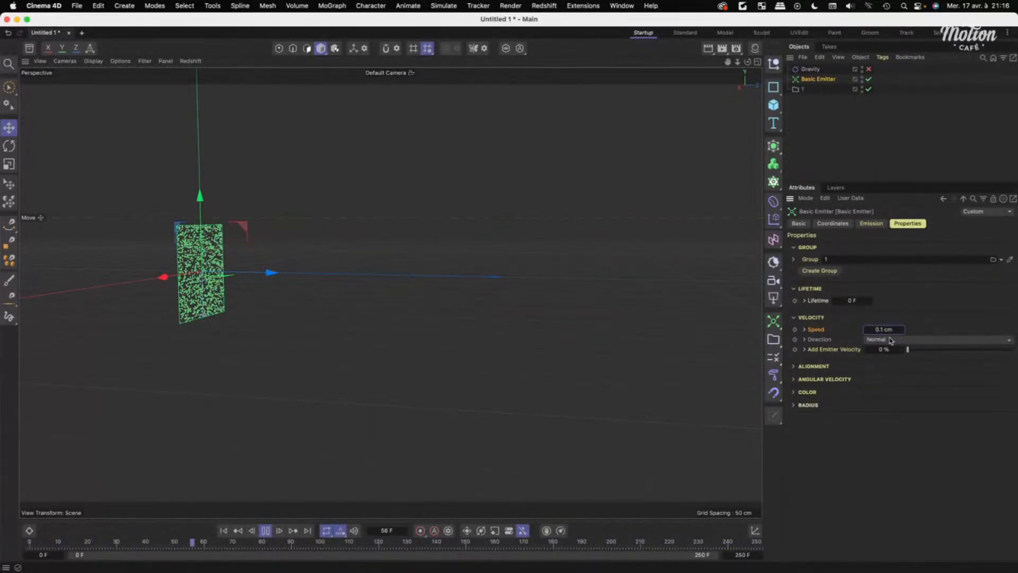
pyautogui.click(879, 329)
pyautogui.write('1')
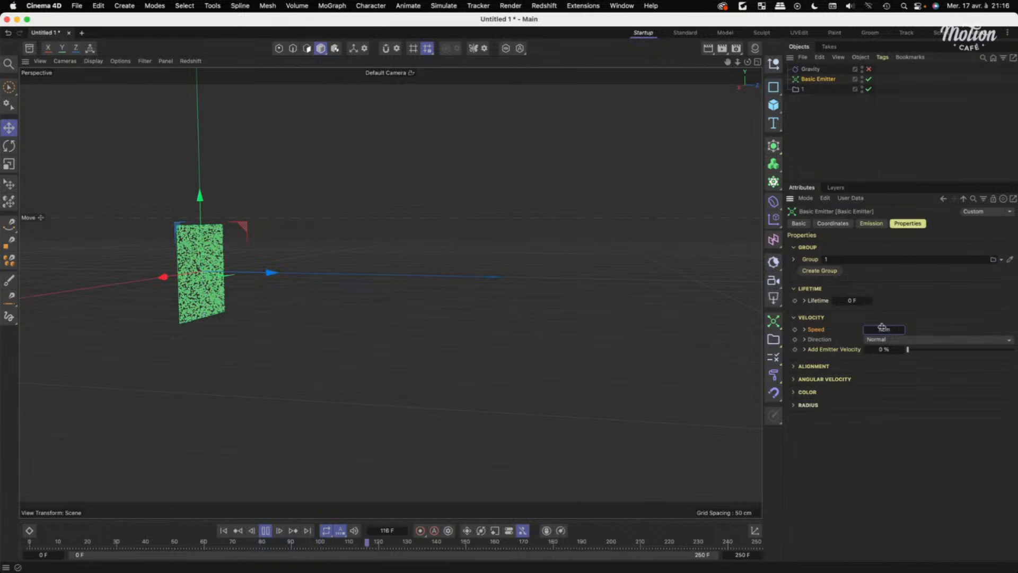
pyautogui.write('0')
pyautogui.press('Return')
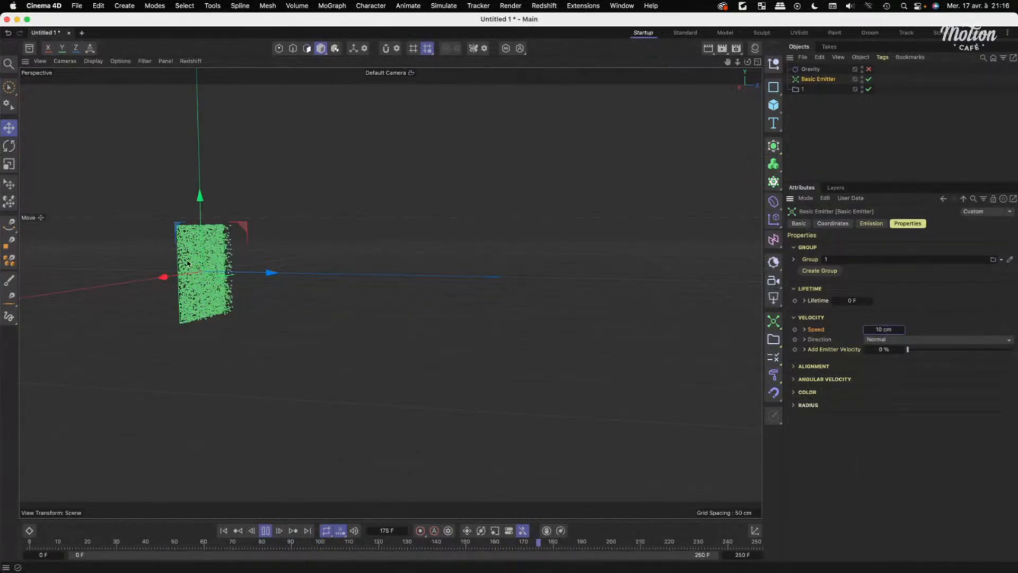
pyautogui.keyDown('alt'); pyautogui.moveTo(188, 263); pyautogui.dragTo(477, 268); pyautogui.keyUp('alt')
# Set the emitter's velocity Speed back to 100 cm.
pyautogui.click(879, 329)
pyautogui.write('100')
pyautogui.press('Return')
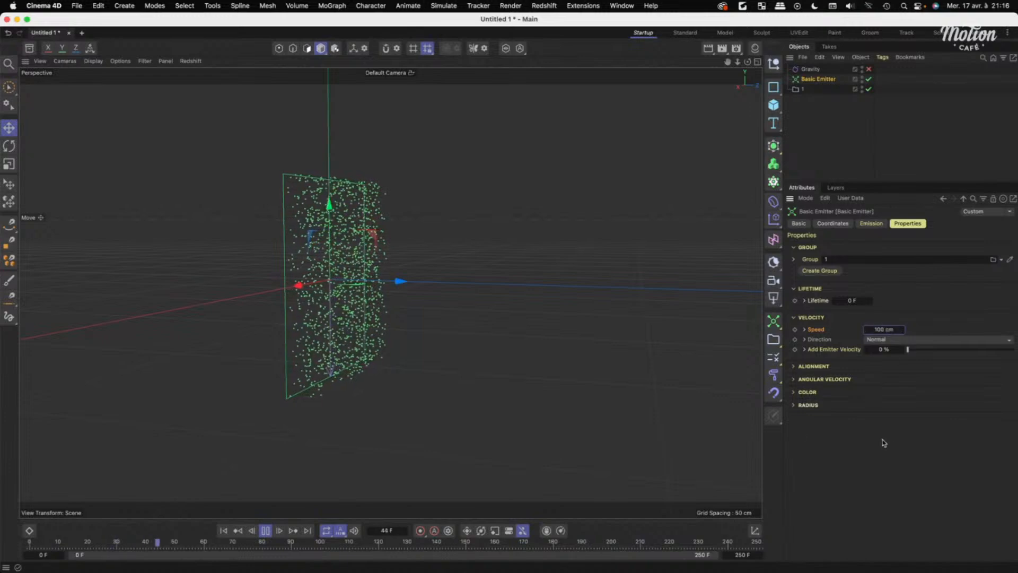
# Examine the particle stream from the side, restart the simulation from the first frame and show the emitter's emission settings.
pyautogui.scroll(-4, 443, 344)
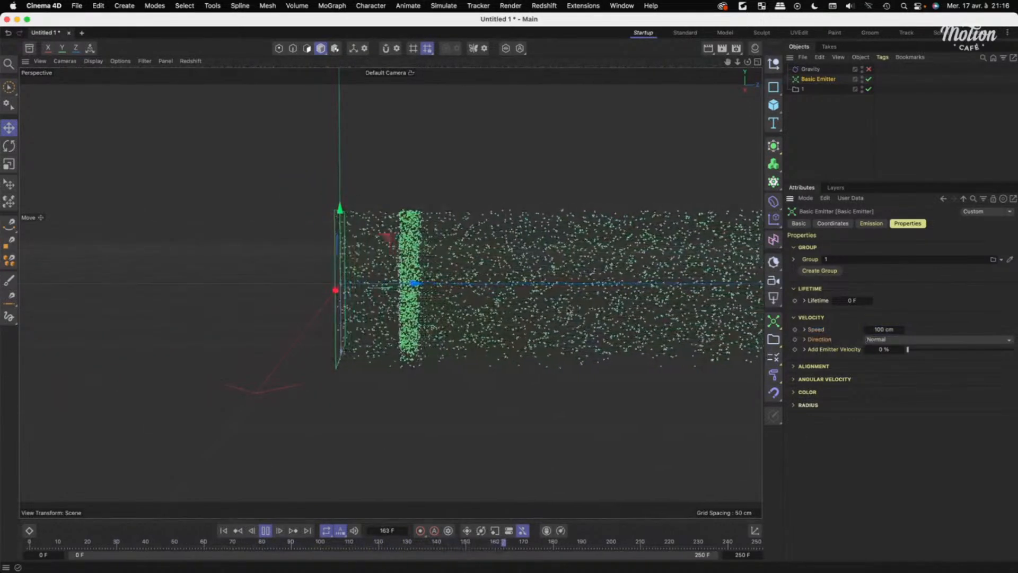
pyautogui.keyDown('alt'); pyautogui.moveTo(569, 311); pyautogui.dragTo(552, 312); pyautogui.keyUp('alt')
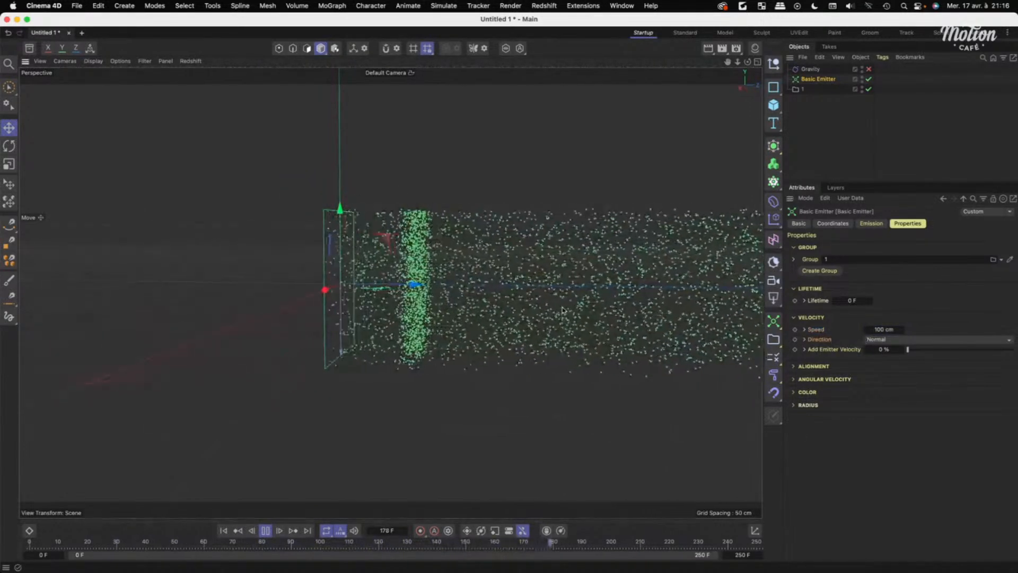
pyautogui.click(224, 531)
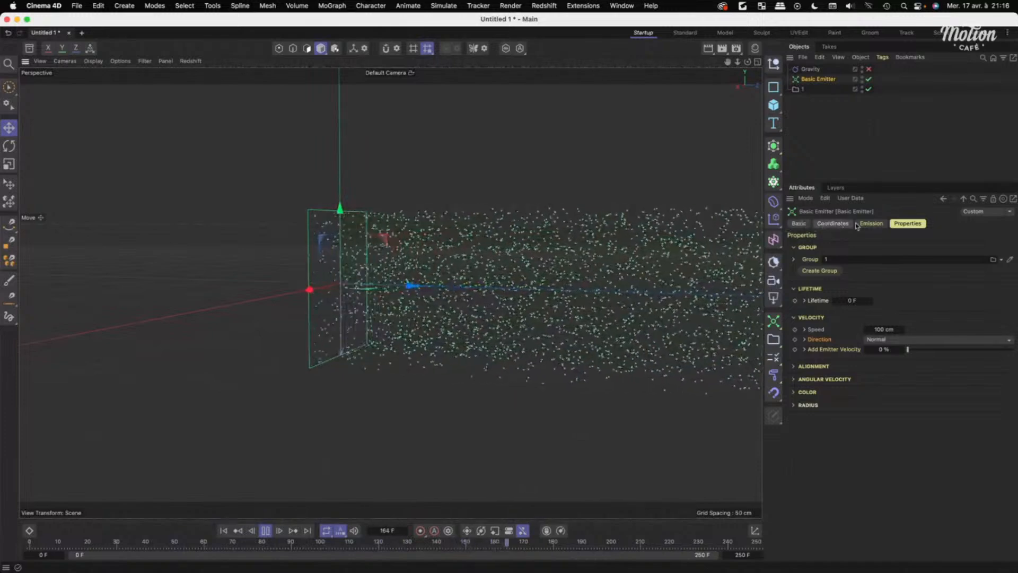
pyautogui.click(872, 223)
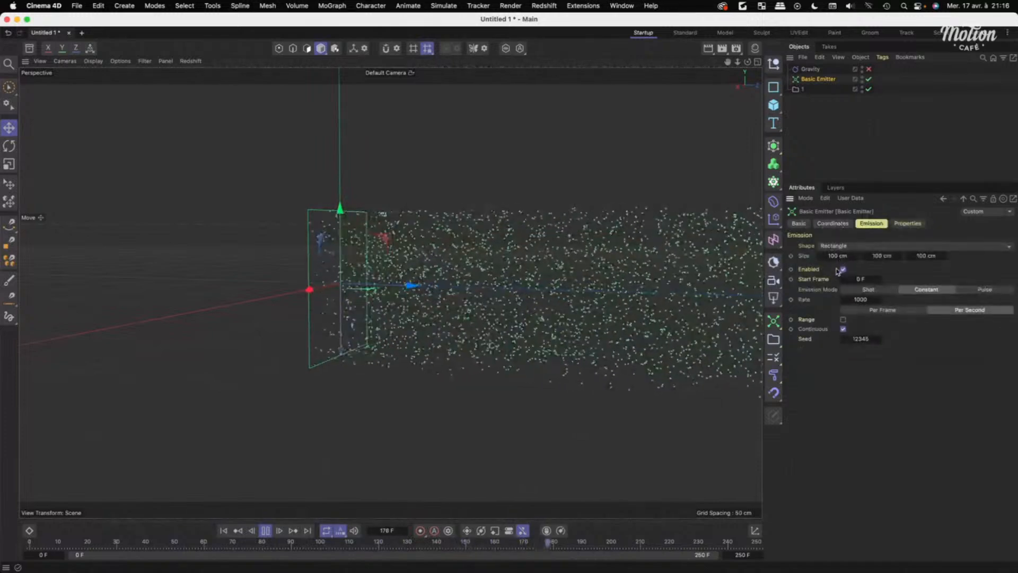
# Show the emitter's particle properties and examine the particle stream from the side.
pyautogui.click(908, 223)
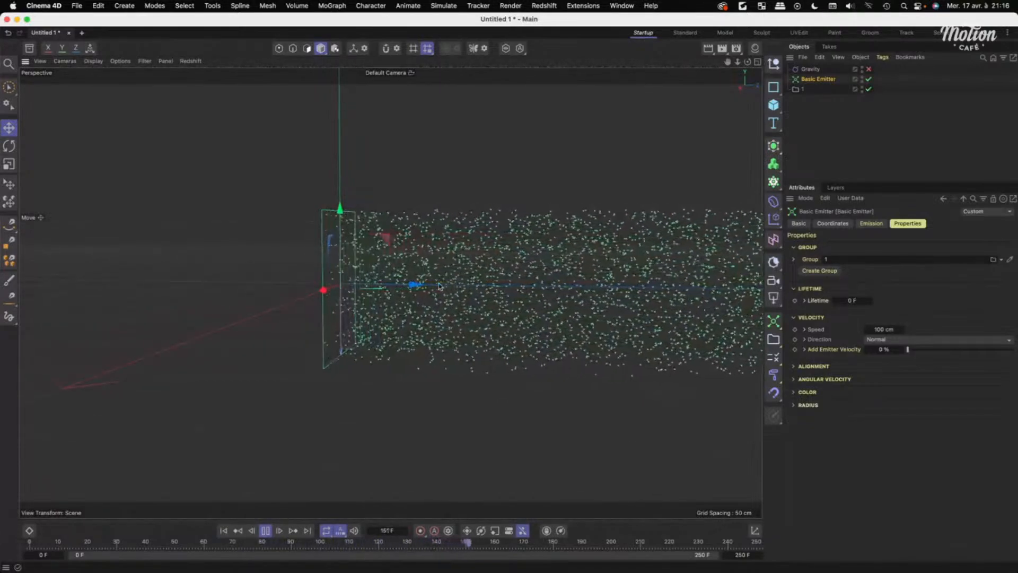
pyautogui.moveTo(439, 286); pyautogui.dragTo(390, 293)
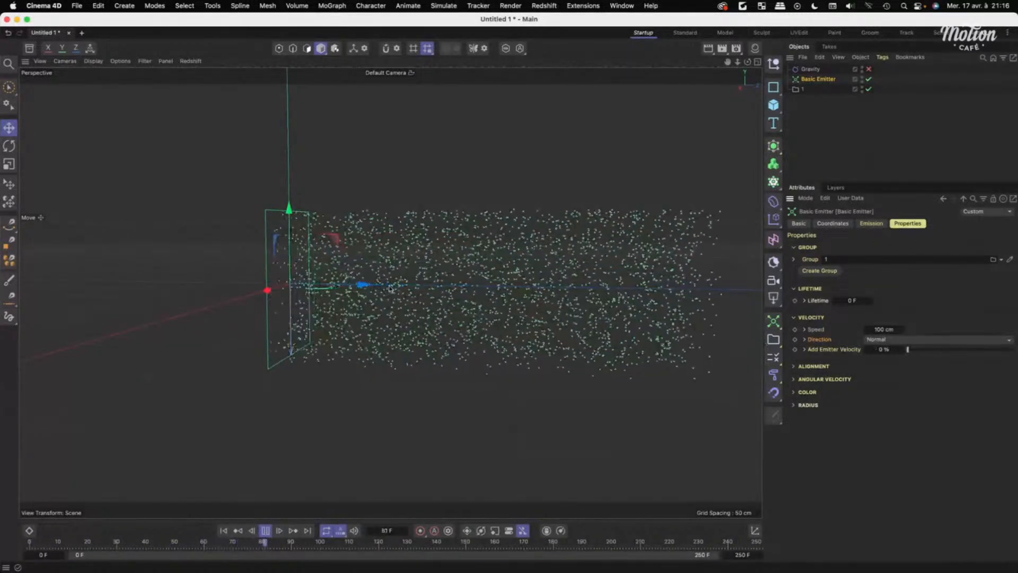
pyautogui.scroll(-2, 509, 270)
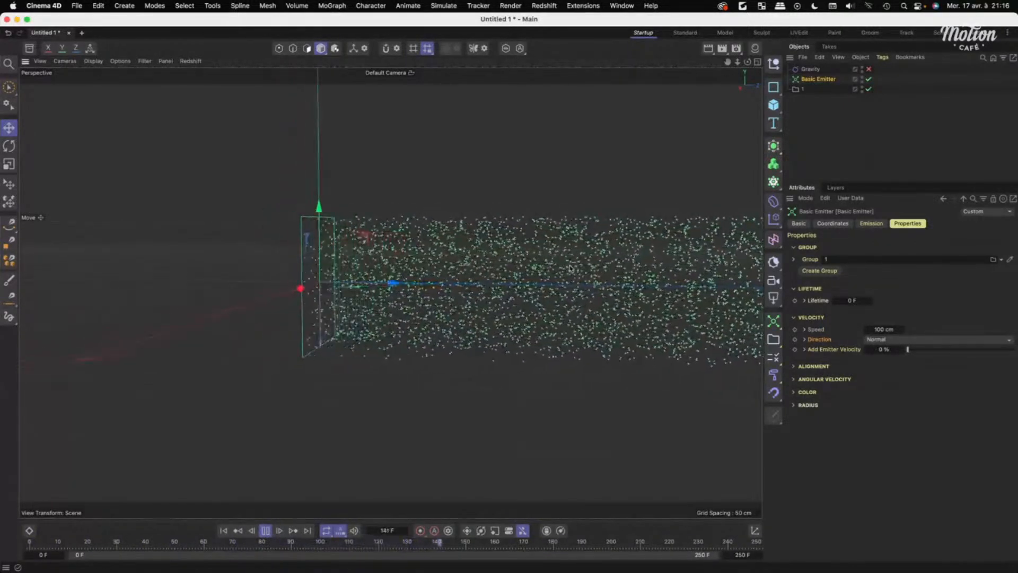
pyautogui.keyDown('alt'); pyautogui.moveTo(594, 268); pyautogui.dragTo(477, 271, button='middle'); pyautogui.keyUp('alt')
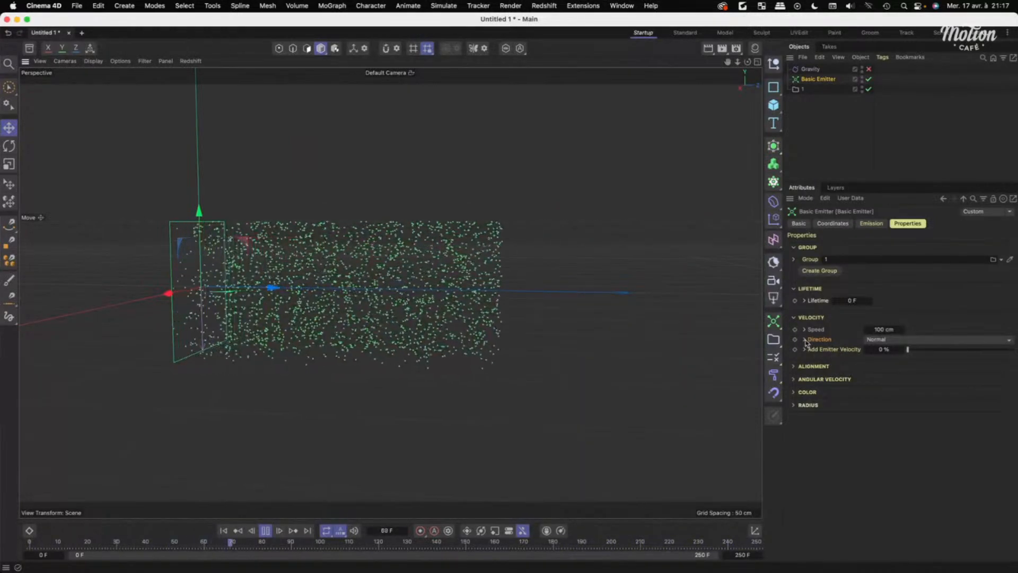
pyautogui.keyDown('alt'); pyautogui.moveTo(342, 272); pyautogui.dragTo(408, 275); pyautogui.keyUp('alt')
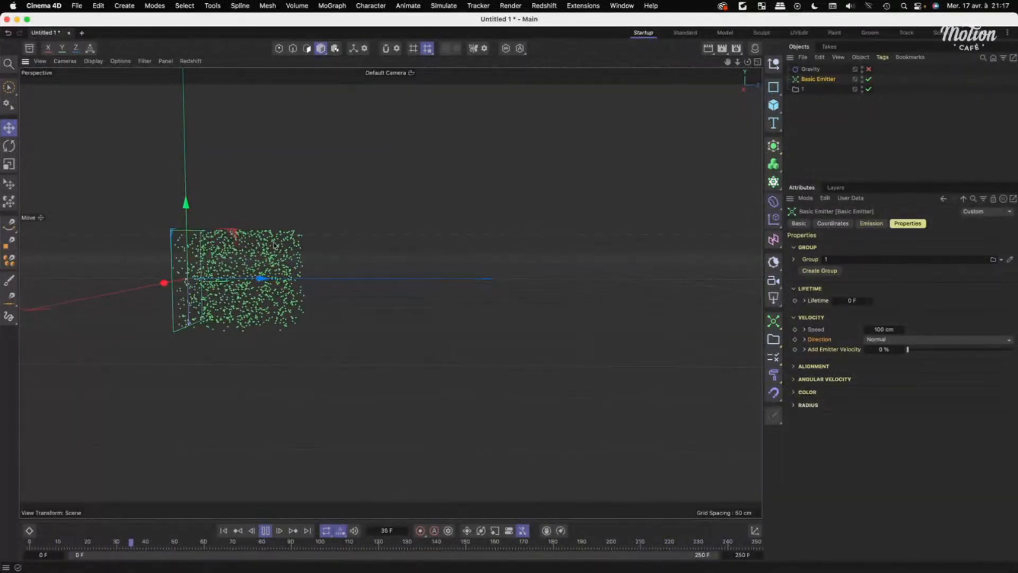
# Inspect the sub-settings of the emitter's velocity Speed, Direction and particle Radius.
pyautogui.click(805, 330)
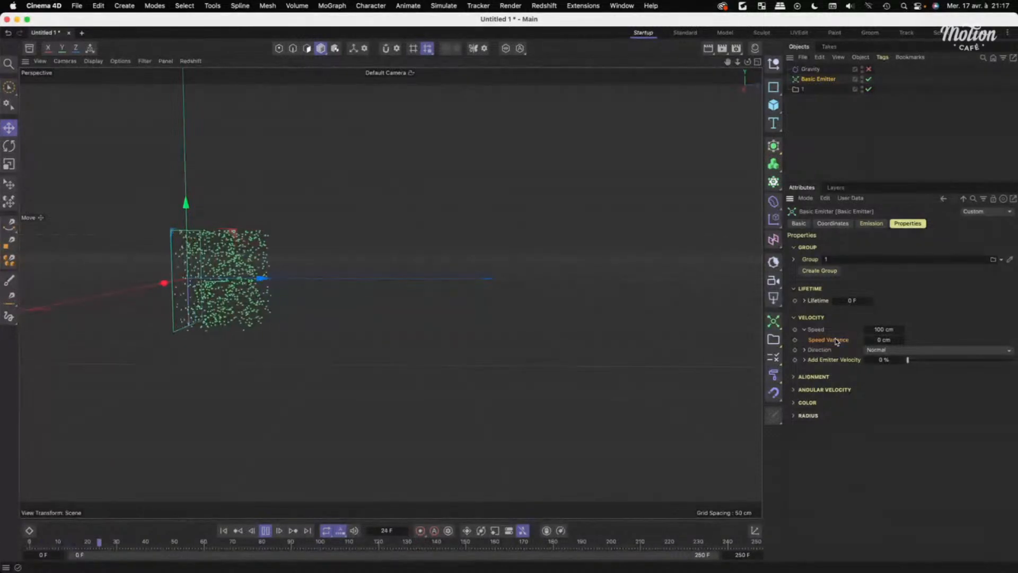
pyautogui.click(804, 330)
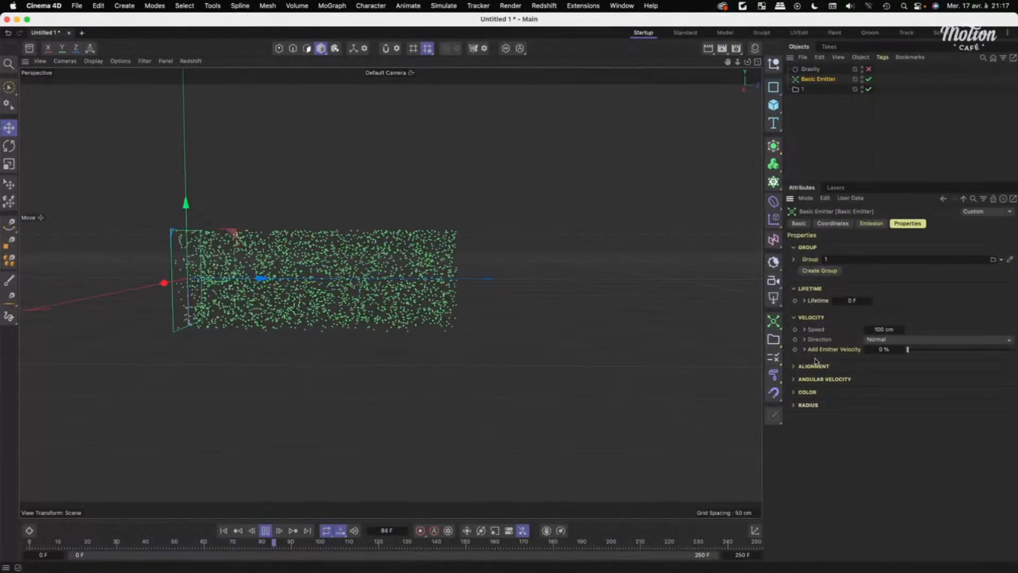
pyautogui.click(805, 340)
pyautogui.click(804, 340)
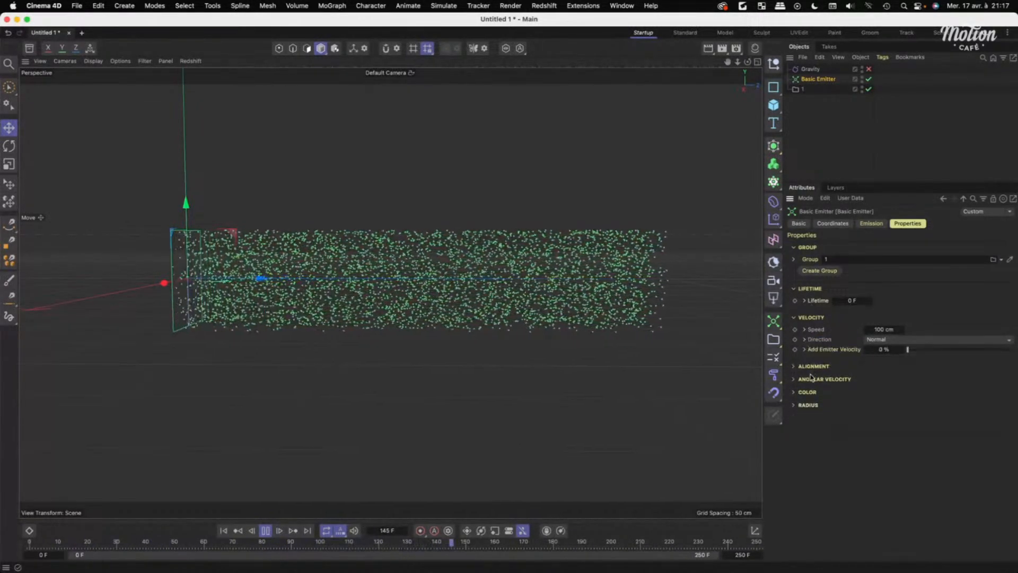
pyautogui.click(807, 405)
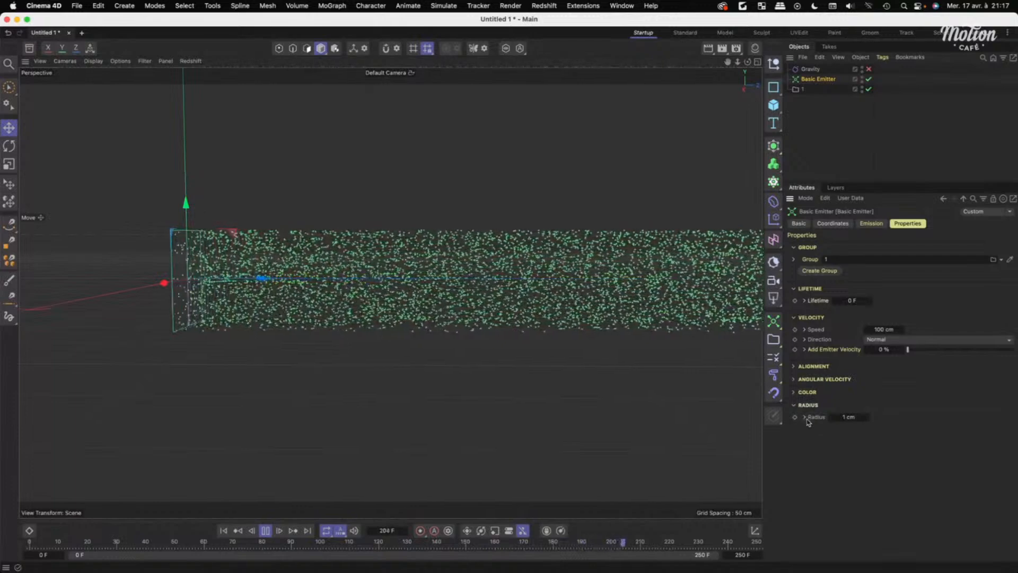
pyautogui.click(805, 417)
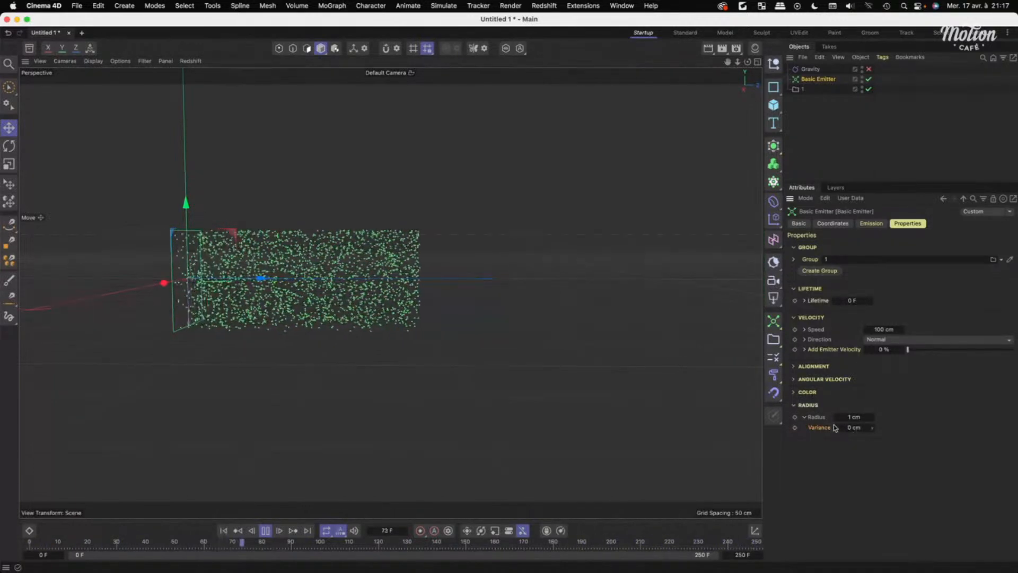
pyautogui.click(805, 418)
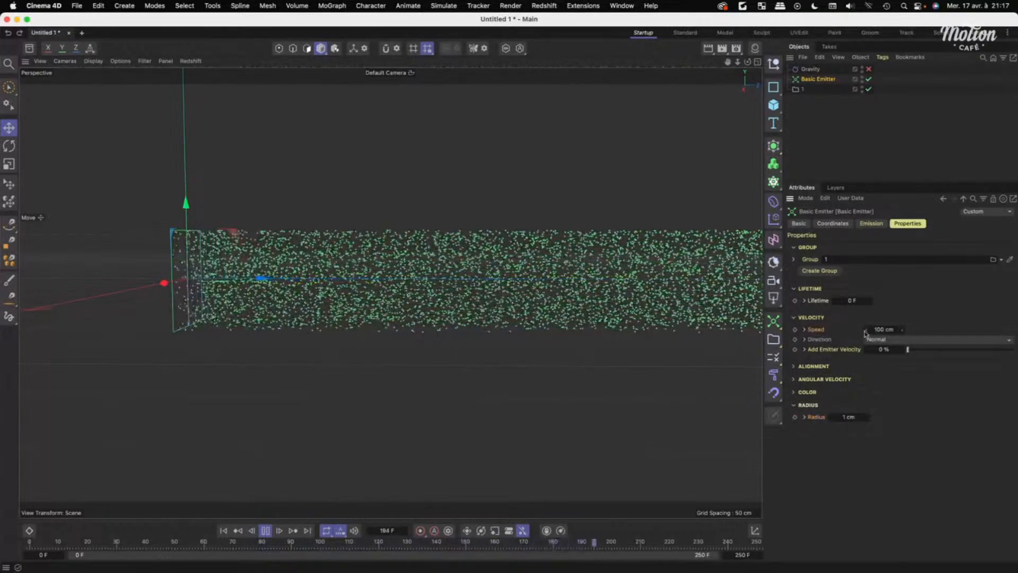
# Set the emitter's Speed Variance to 25 cm and examine the resulting particle stream.
pyautogui.click(805, 329)
pyautogui.click(891, 341)
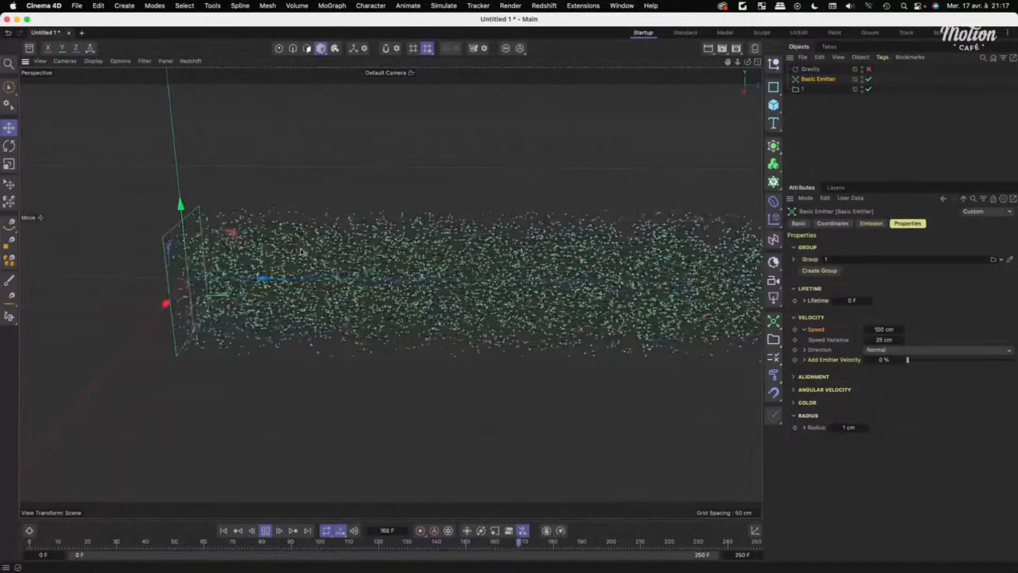
pyautogui.keyDown('alt'); pyautogui.moveTo(387, 271); pyautogui.dragTo(424, 251, button='middle'); pyautogui.keyUp('alt')
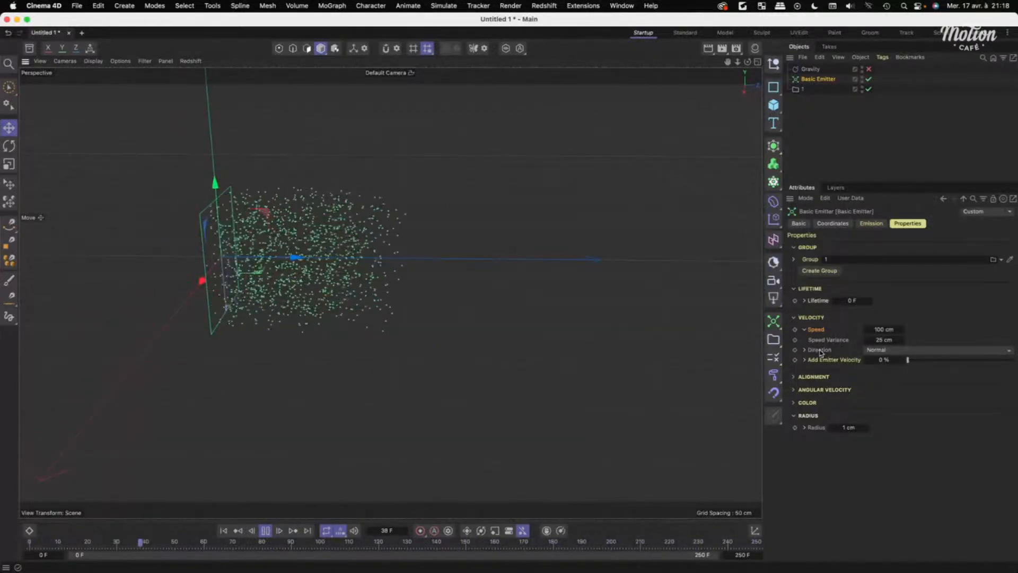
# Set the emitter's velocity Direction to Radial and examine the particle spread from the front and the side.
pyautogui.click(880, 350)
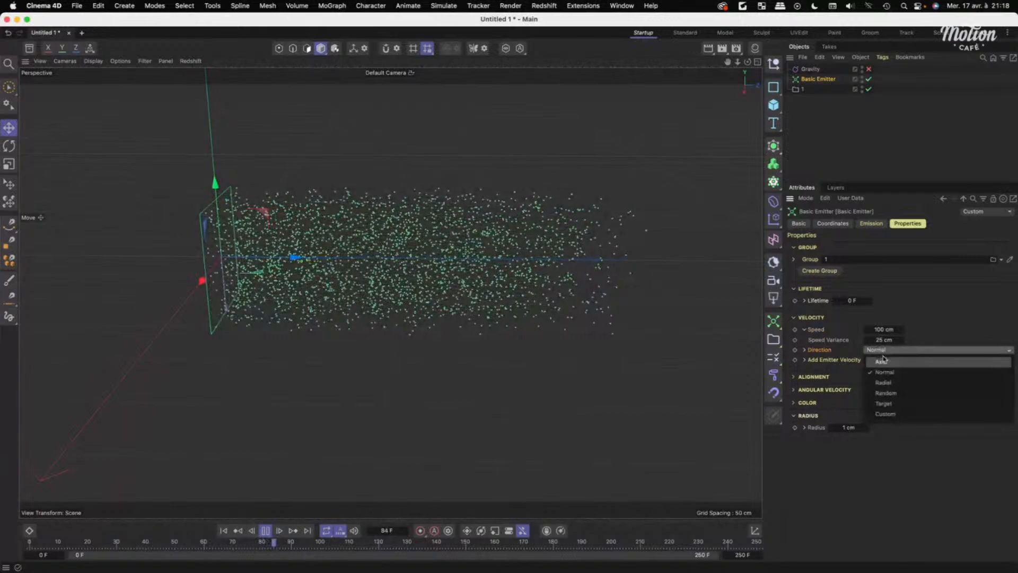
pyautogui.click(881, 383)
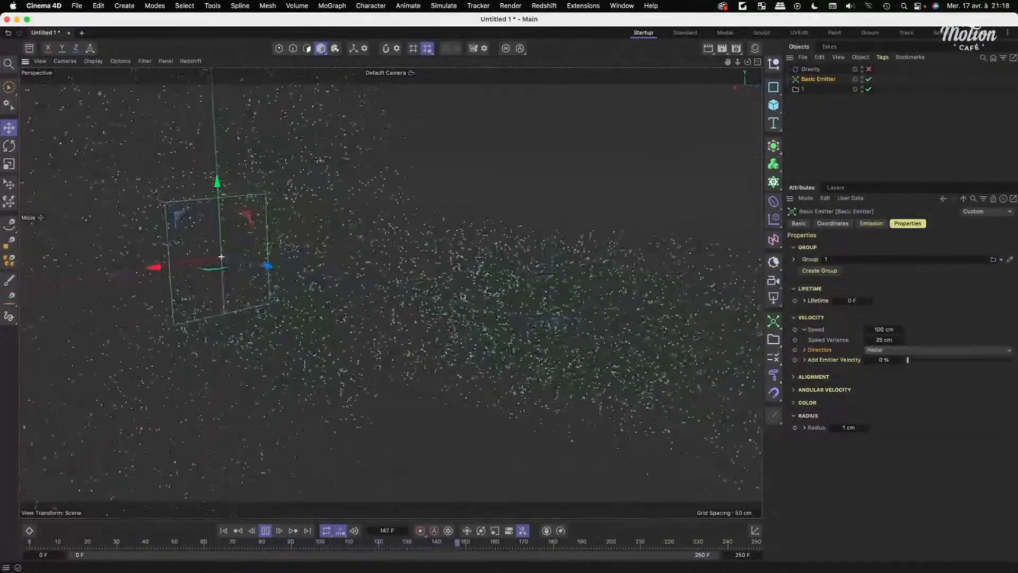
pyautogui.keyDown('alt'); pyautogui.moveTo(554, 290); pyautogui.dragTo(403, 281); pyautogui.keyUp('alt')
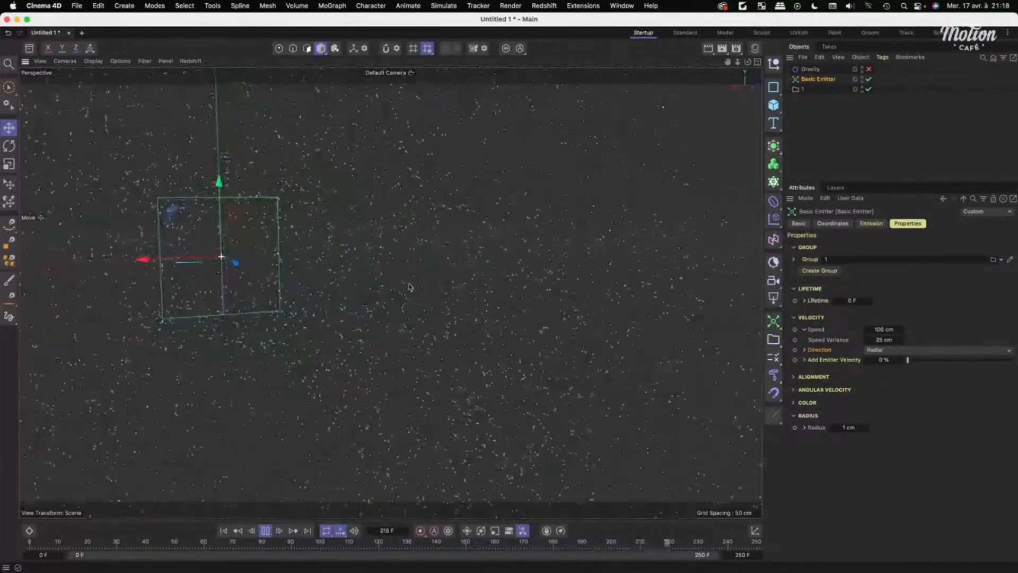
pyautogui.keyDown('alt'); pyautogui.moveTo(395, 282); pyautogui.dragTo(516, 288, button='middle'); pyautogui.keyUp('alt')
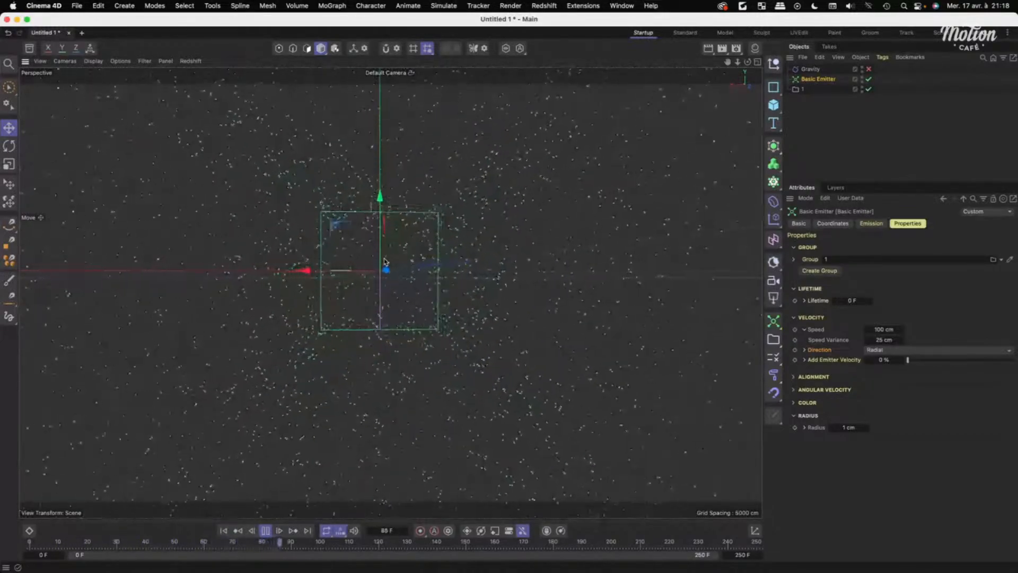
pyautogui.scroll(-4, 388, 261)
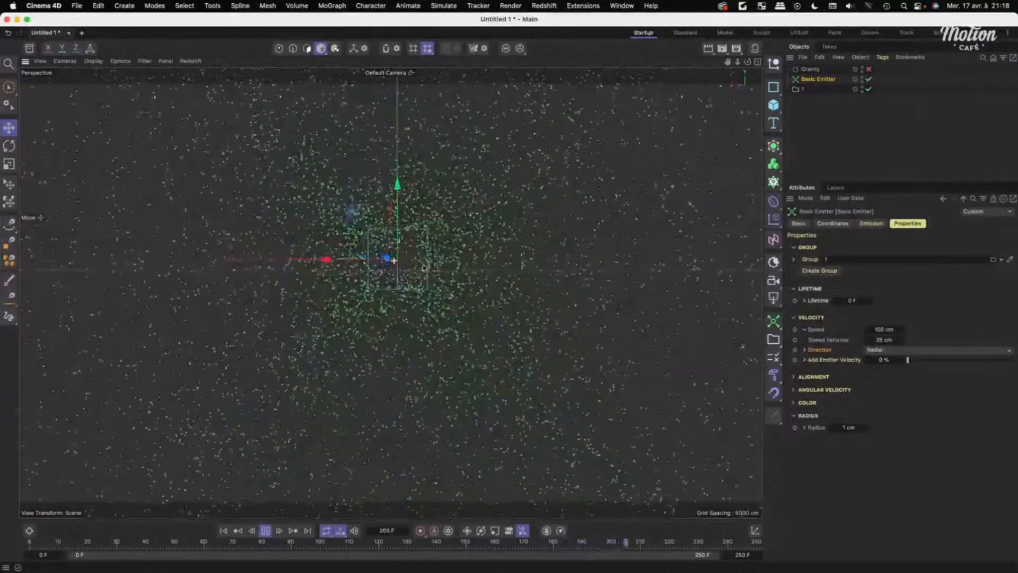
pyautogui.keyDown('alt'); pyautogui.moveTo(424, 268); pyautogui.dragTo(441, 263); pyautogui.keyUp('alt')
pyautogui.keyDown('alt'); pyautogui.moveTo(442, 263); pyautogui.dragTo(456, 276, button='middle'); pyautogui.keyUp('alt')
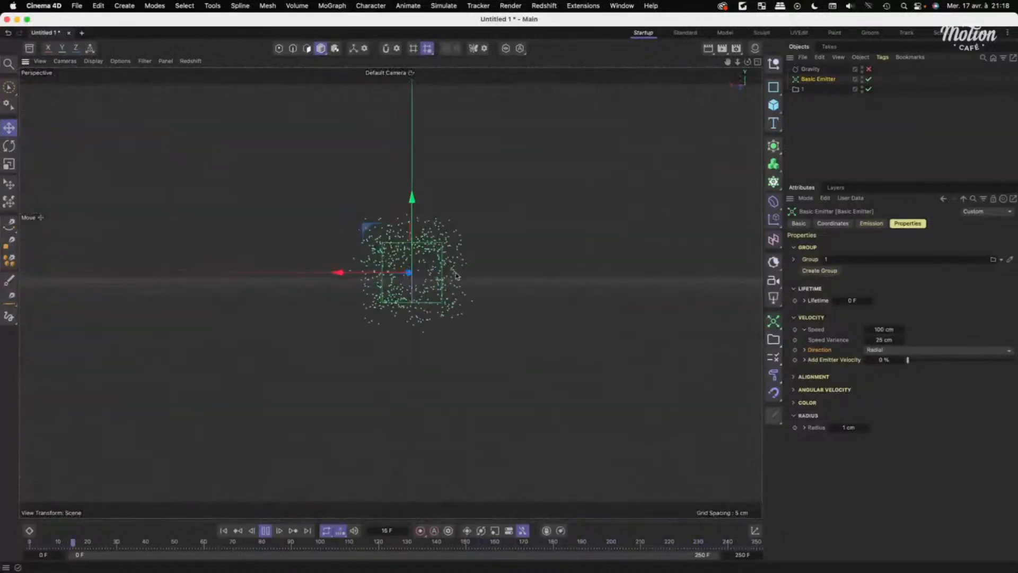
pyautogui.keyDown('alt'); pyautogui.moveTo(456, 276); pyautogui.dragTo(574, 268); pyautogui.keyUp('alt')
pyautogui.keyDown('alt'); pyautogui.moveTo(432, 280); pyautogui.dragTo(442, 283); pyautogui.keyUp('alt')
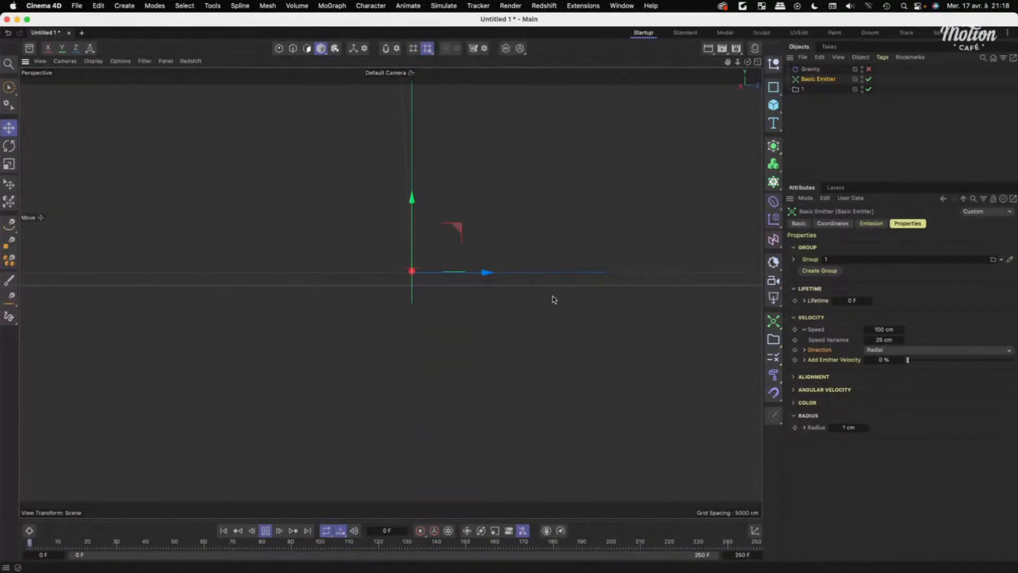
pyautogui.moveTo(553, 297)
pyautogui.keyDown('alt'); pyautogui.mouseDown()
pyautogui.moveTo(422, 302)
pyautogui.moveTo(545, 300)
pyautogui.mouseUp(); pyautogui.keyUp('alt')
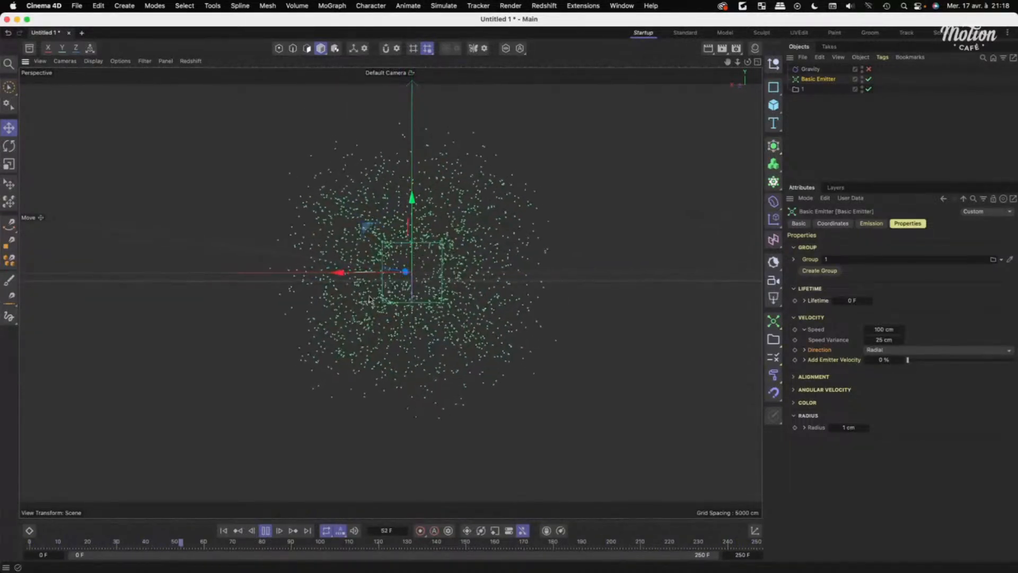
# Set the Radial direction's Spread to 45° and replay the simulation from the first frame, viewed from the side.
pyautogui.click(805, 350)
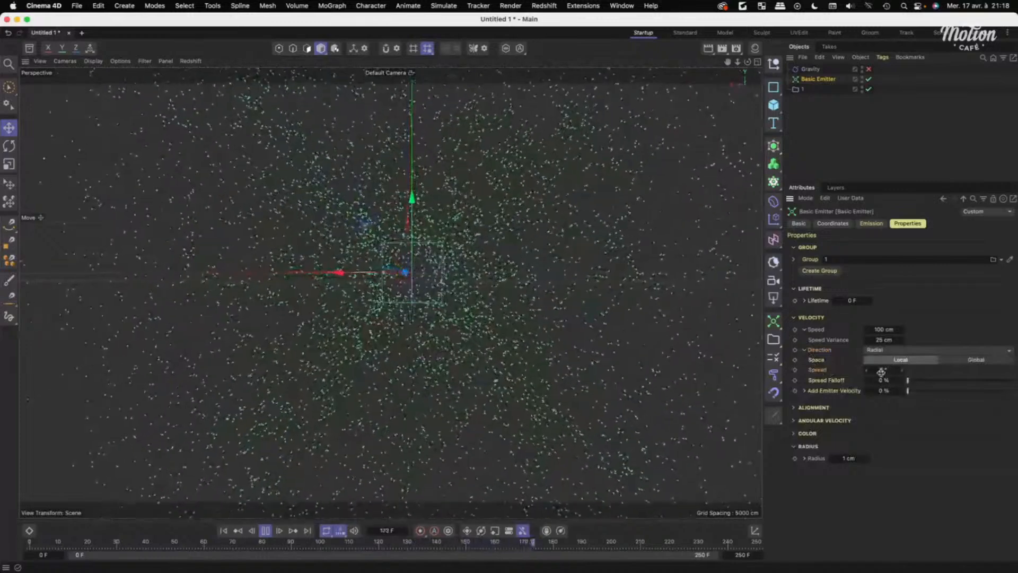
pyautogui.keyDown('alt'); pyautogui.moveTo(572, 337); pyautogui.dragTo(703, 334); pyautogui.keyUp('alt')
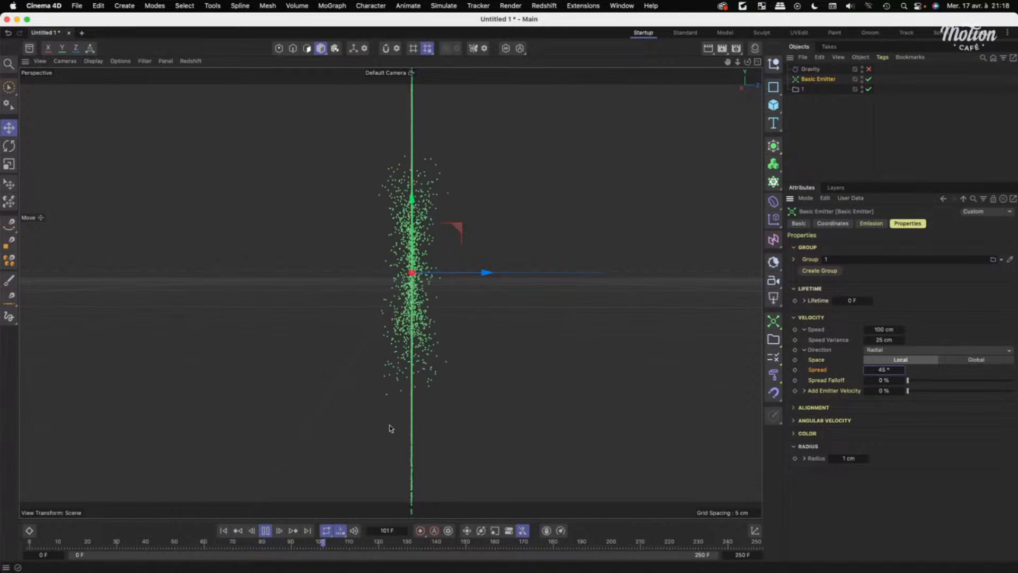
pyautogui.click(223, 531)
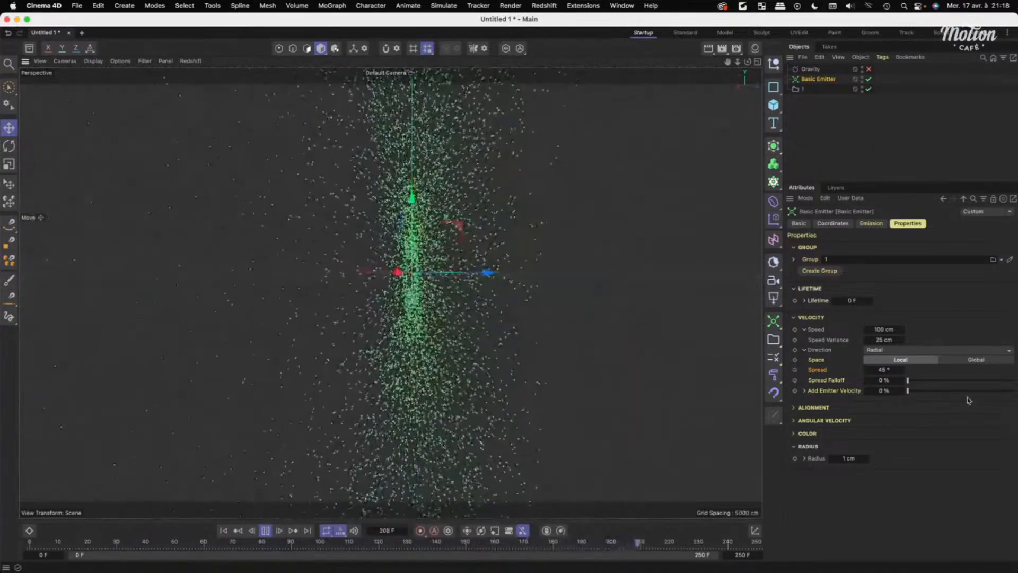
# Set the direction Spread to 360° and examine the particle cloud from the front.
pyautogui.click(884, 370)
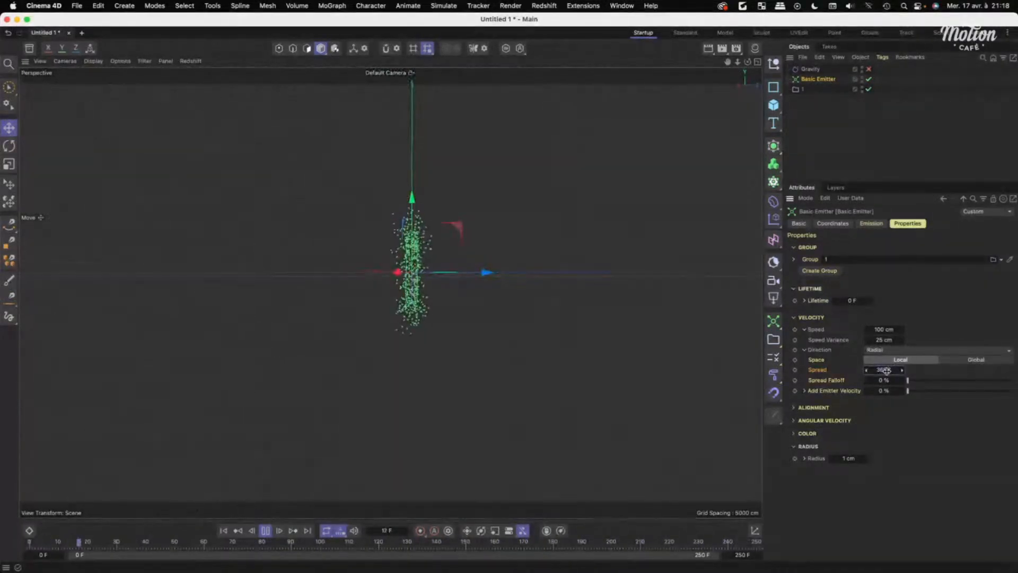
pyautogui.press('Return')
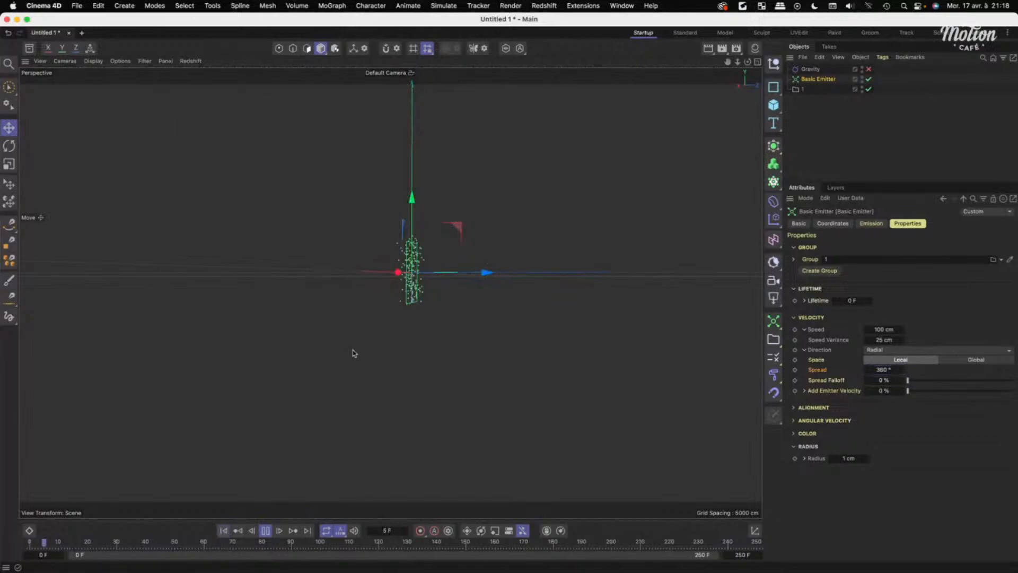
pyautogui.keyDown('alt'); pyautogui.moveTo(405, 352); pyautogui.dragTo(318, 350); pyautogui.keyUp('alt')
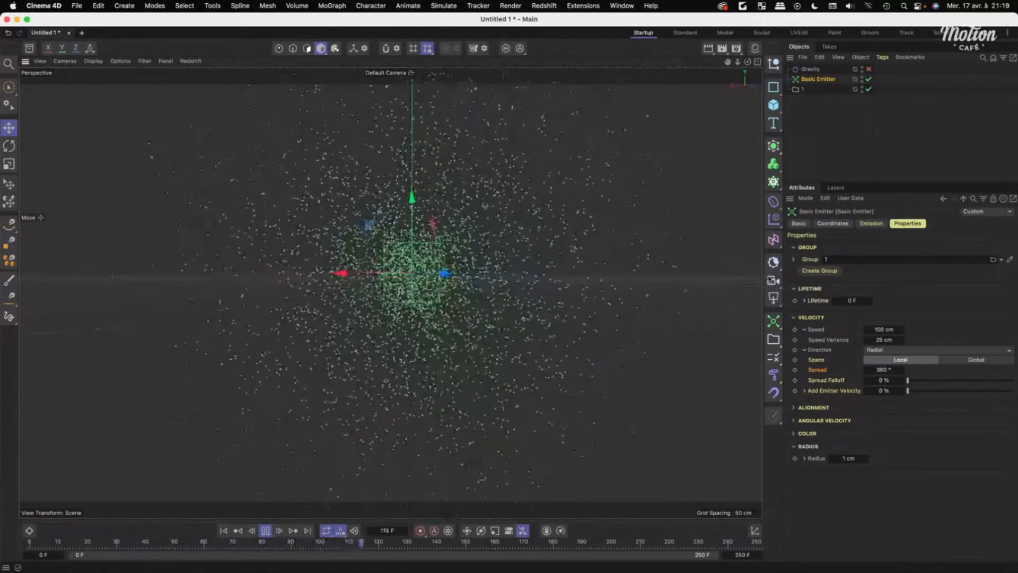
# Try the Random velocity Direction on the emitter, and set the Direction to Target.
pyautogui.click(883, 350)
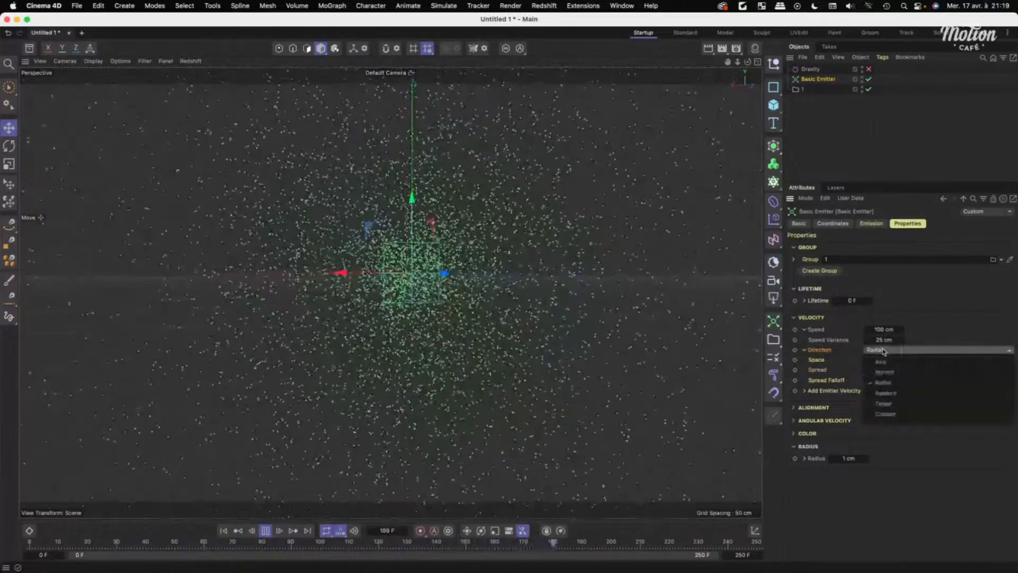
pyautogui.click(901, 393)
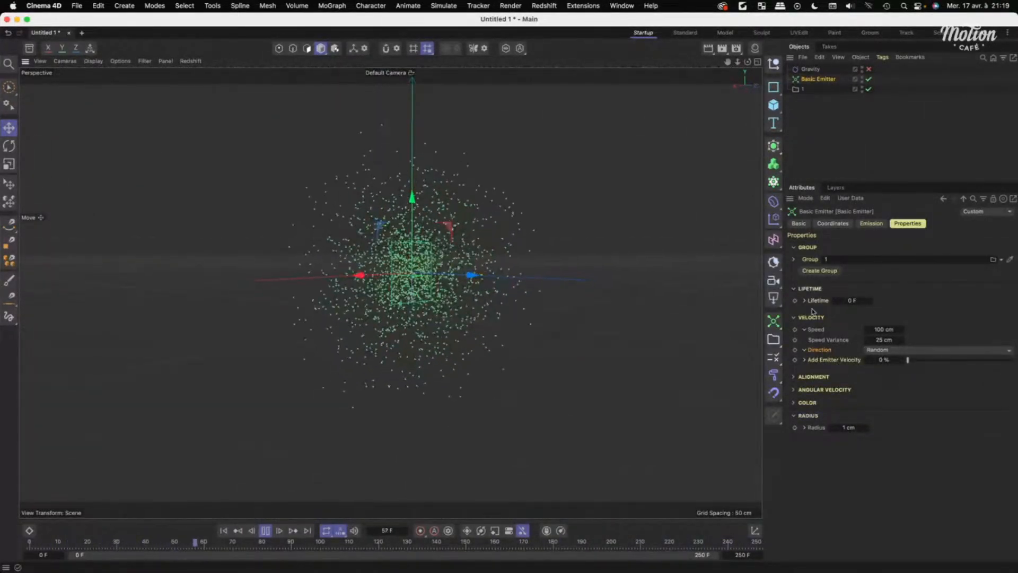
pyautogui.click(899, 350)
pyautogui.click(884, 403)
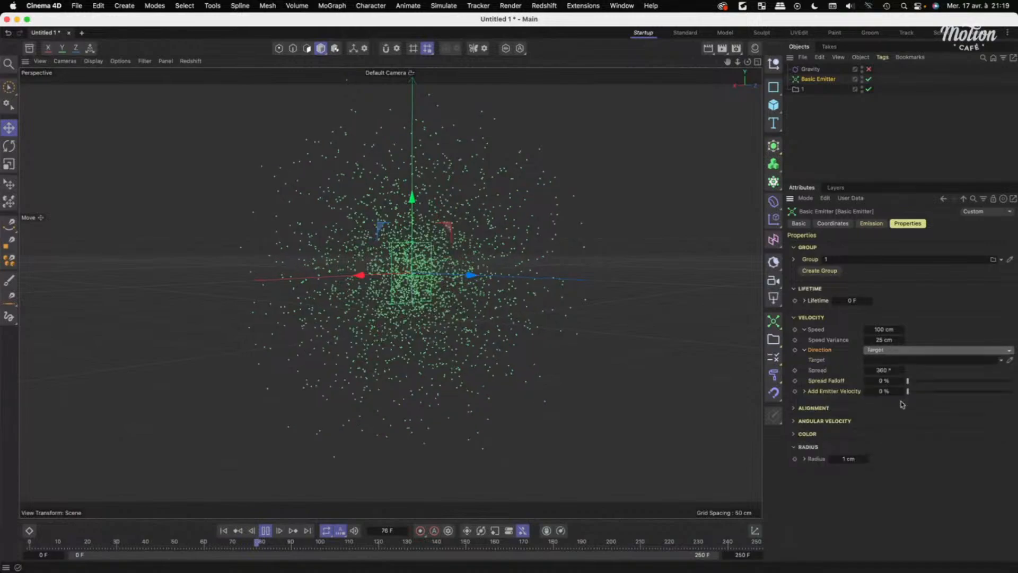
# Add a Null object and move it up and away from the emitter.
pyautogui.click(774, 64)
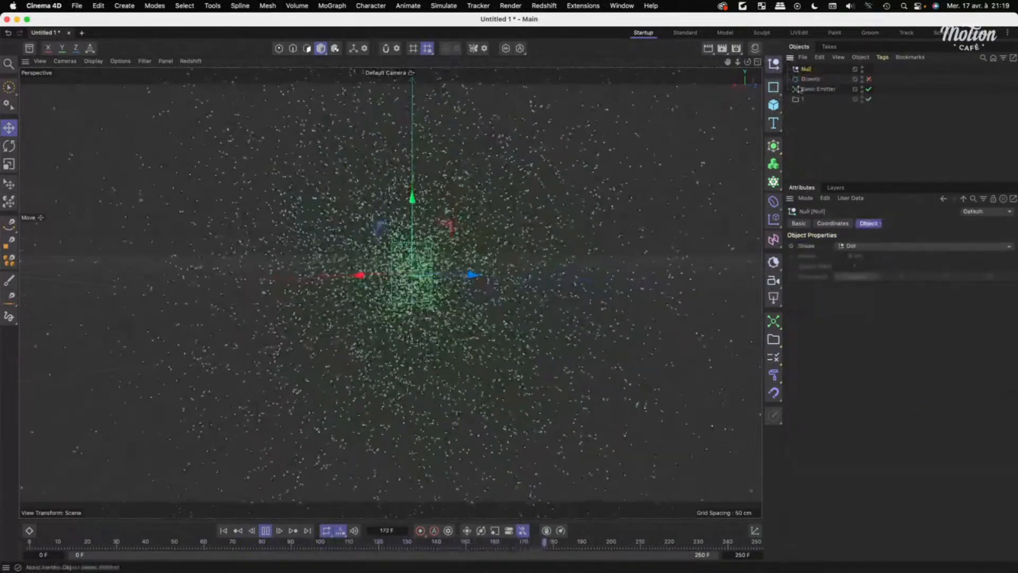
pyautogui.scroll(-3, 272, 270)
pyautogui.moveTo(272, 271); pyautogui.dragTo(357, 182)
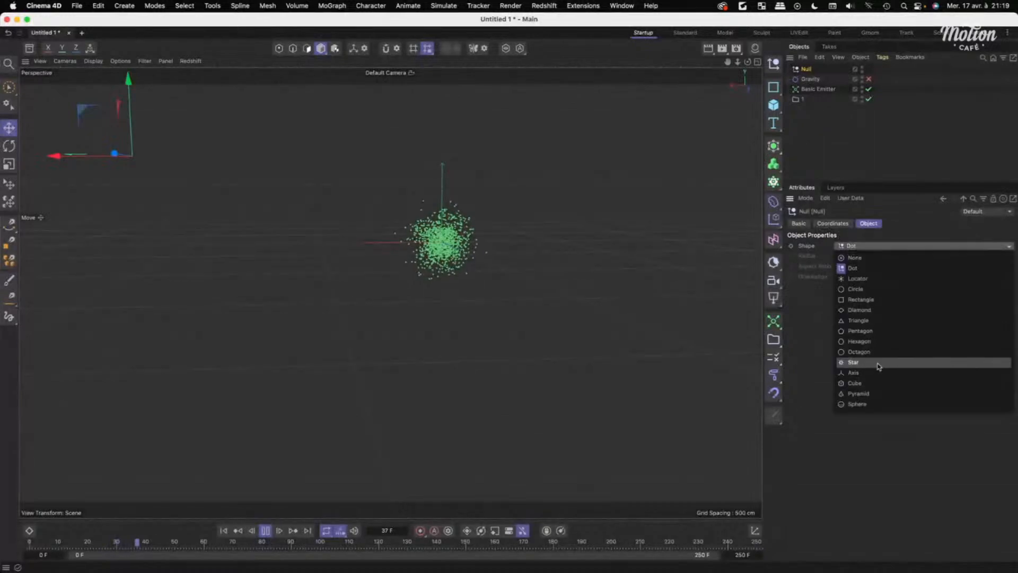
# Display the Null as a Sphere with a 114 cm radius.
pyautogui.click(878, 395)
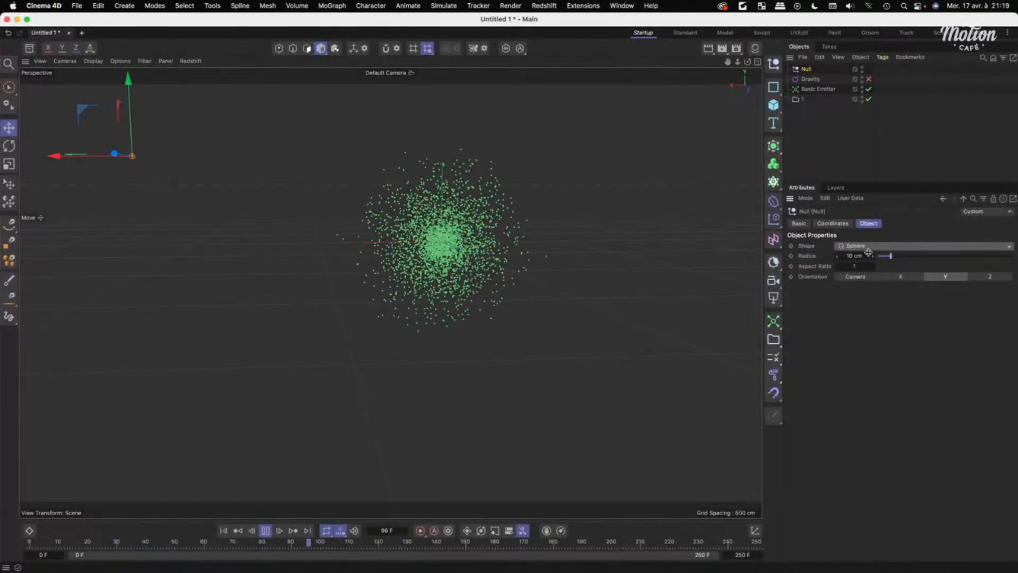
pyautogui.moveTo(869, 253); pyautogui.dragTo(902, 253)
pyautogui.keyDown('alt'); pyautogui.moveTo(211, 166); pyautogui.dragTo(238, 207); pyautogui.keyUp('alt')
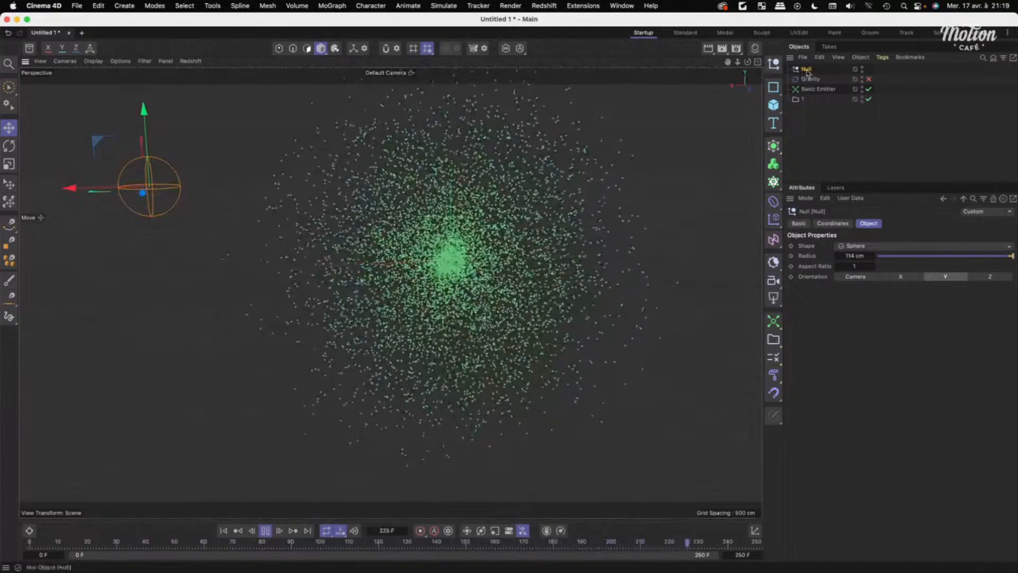
# Assign the Null as the Basic Emitter's velocity direction Target.
pyautogui.click(817, 89)
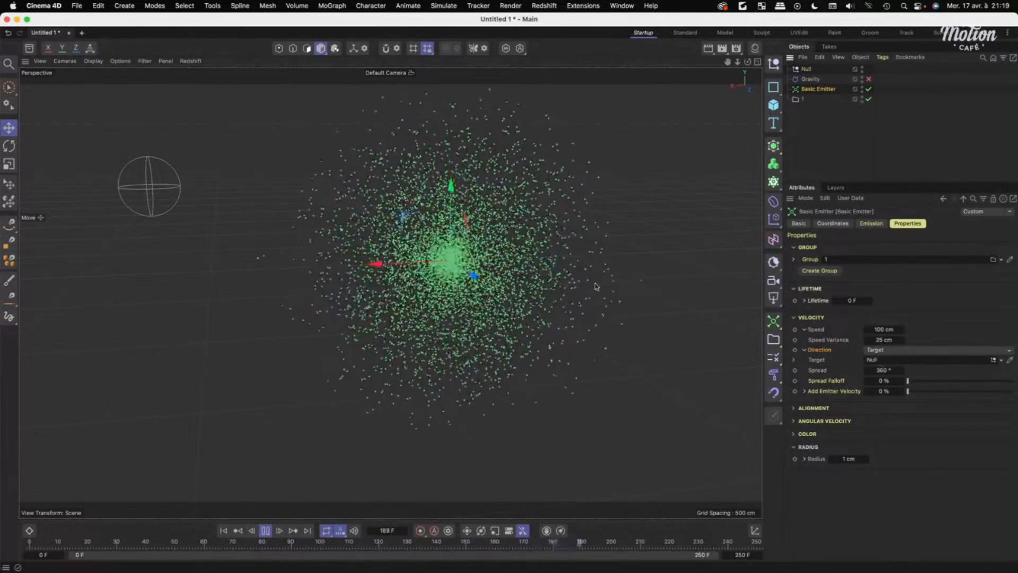
# Set the emitter's Spread to 0° and Speed to 1000 cm, restarting the simulation.
pyautogui.click(223, 531)
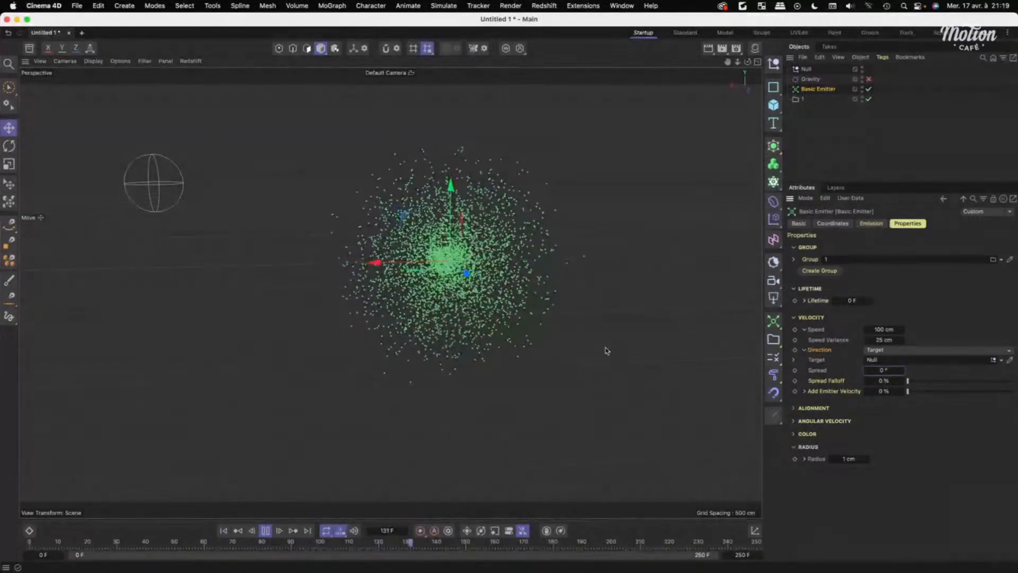
pyautogui.click(224, 531)
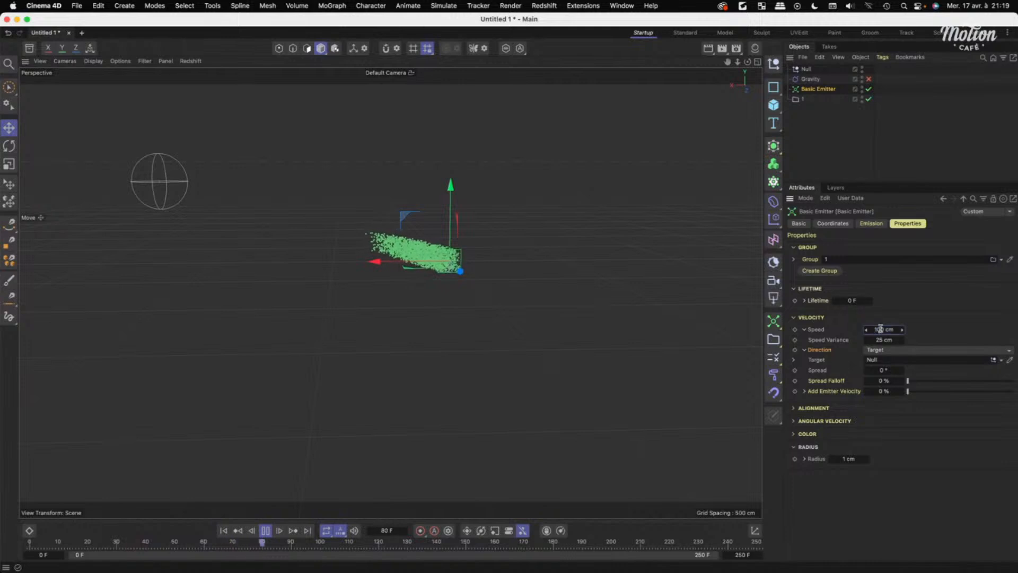
pyautogui.keyDown('alt'); pyautogui.moveTo(306, 321); pyautogui.dragTo(391, 329, button='middle'); pyautogui.keyUp('alt')
pyautogui.keyDown('alt'); pyautogui.moveTo(392, 329); pyautogui.dragTo(344, 321, button='right'); pyautogui.keyUp('alt')
pyautogui.click(223, 530)
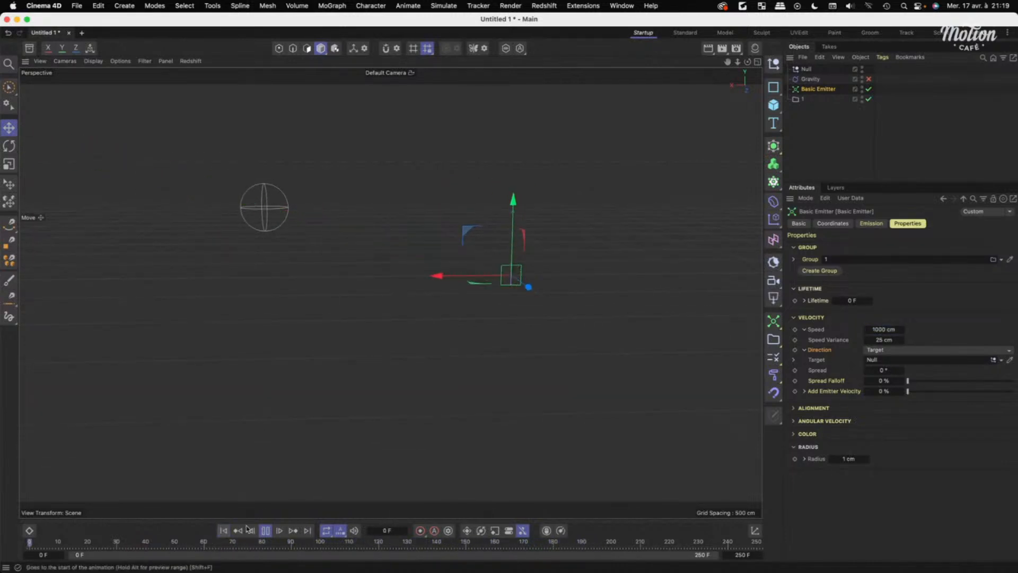
# Play back the simulation and examine how the particle stream travels from the emitter through the Null.
pyautogui.keyDown('alt'); pyautogui.moveTo(455, 374); pyautogui.dragTo(329, 374); pyautogui.keyUp('alt')
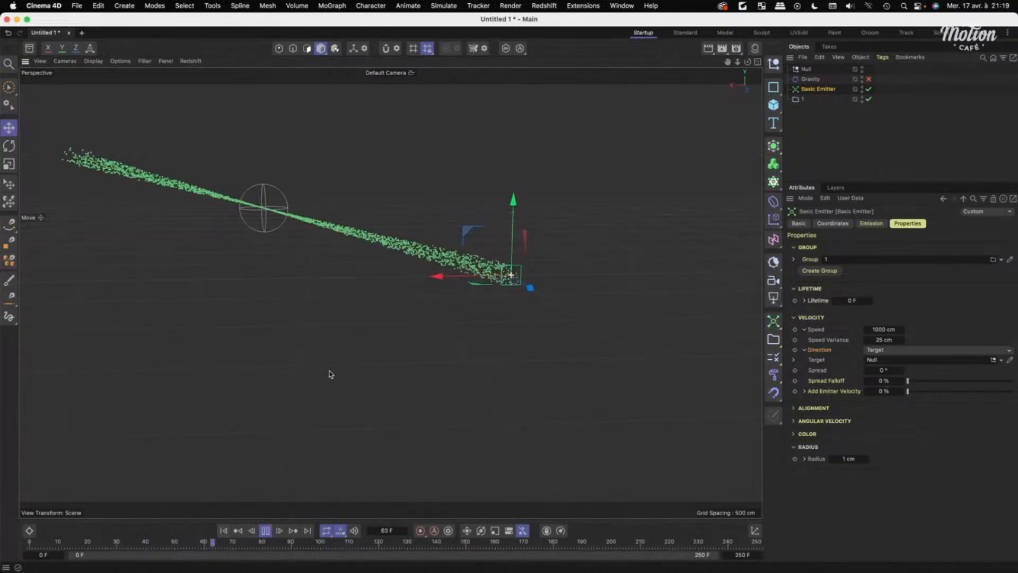
pyautogui.keyDown('alt'); pyautogui.moveTo(391, 287); pyautogui.dragTo(447, 289, button='right'); pyautogui.keyUp('alt')
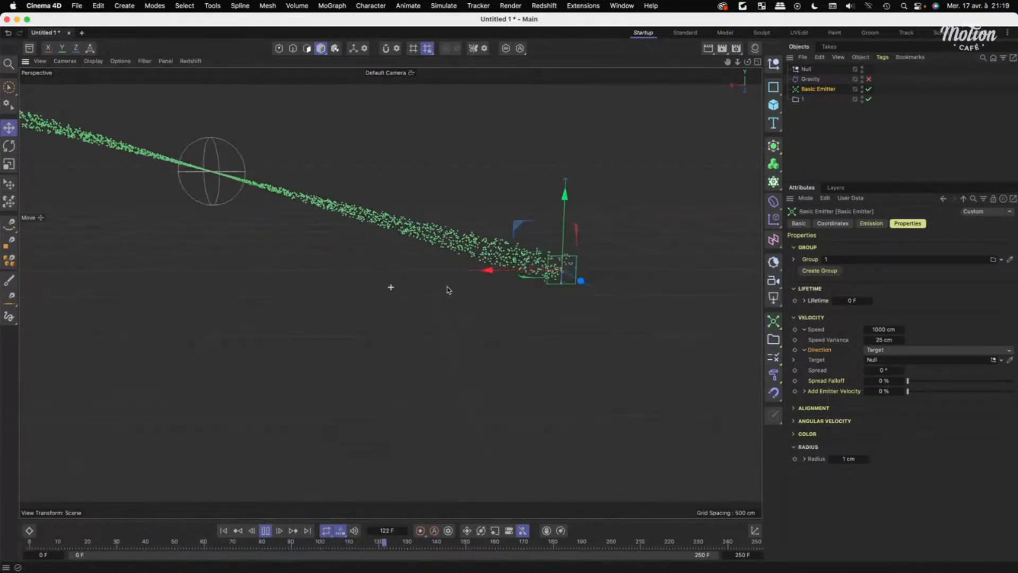
pyautogui.keyDown('alt'); pyautogui.moveTo(448, 289); pyautogui.dragTo(441, 345, button='middle'); pyautogui.keyUp('alt')
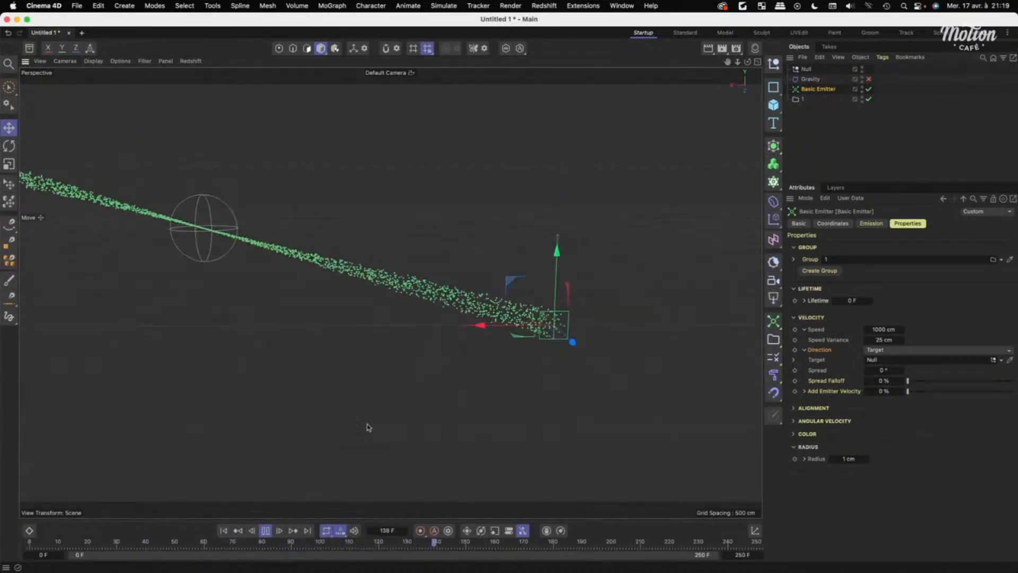
pyautogui.click(265, 531)
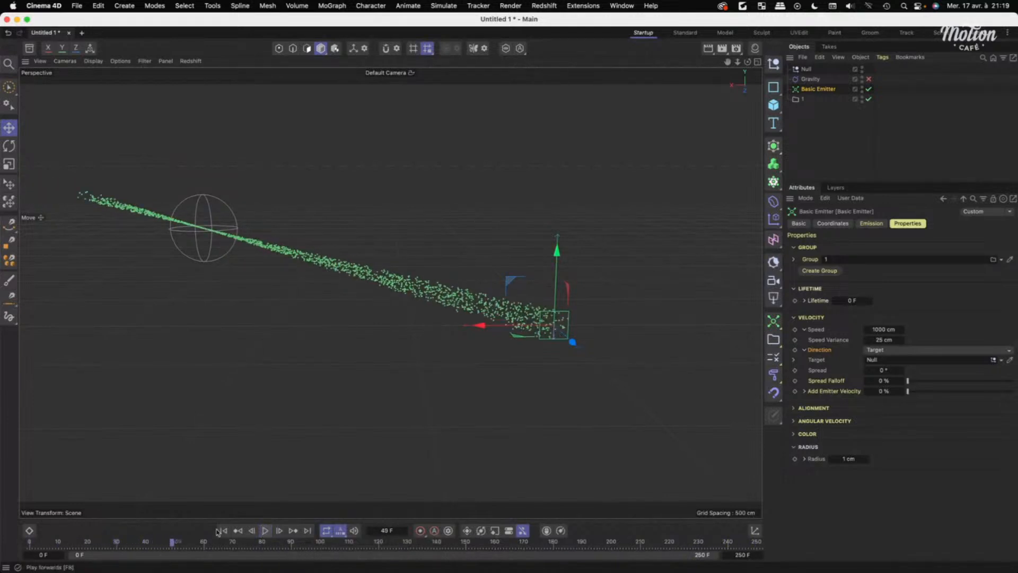
pyautogui.click(225, 530)
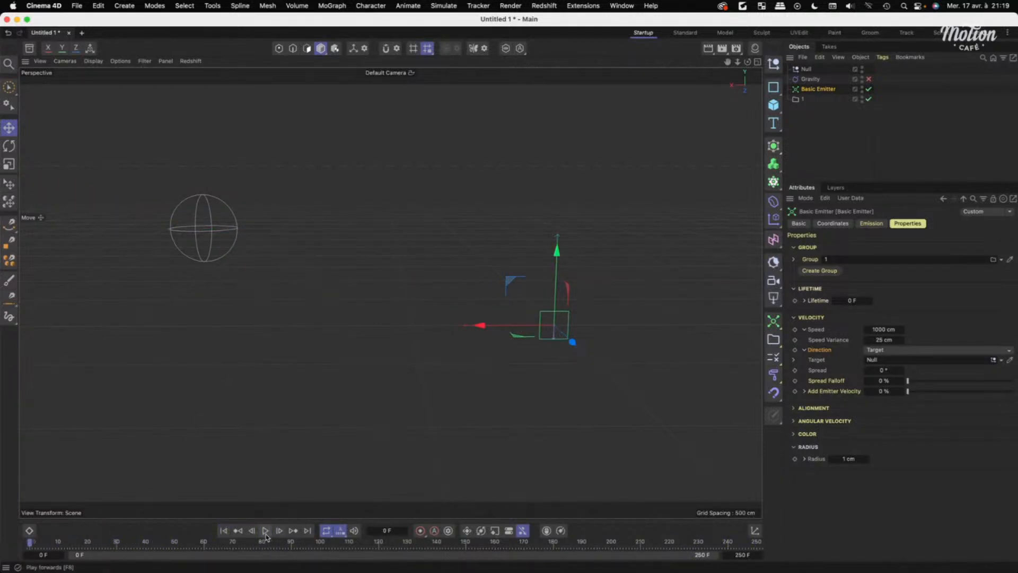
# Move the Null closer to the emitter while the simulation plays to test how the particles follow it.
pyautogui.click(806, 69)
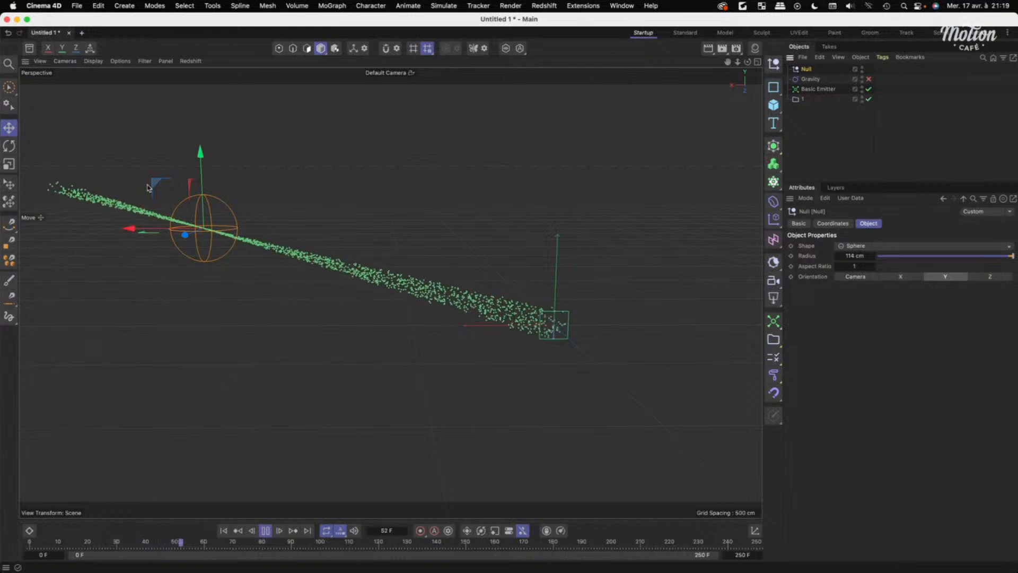
pyautogui.moveTo(163, 186); pyautogui.dragTo(277, 173)
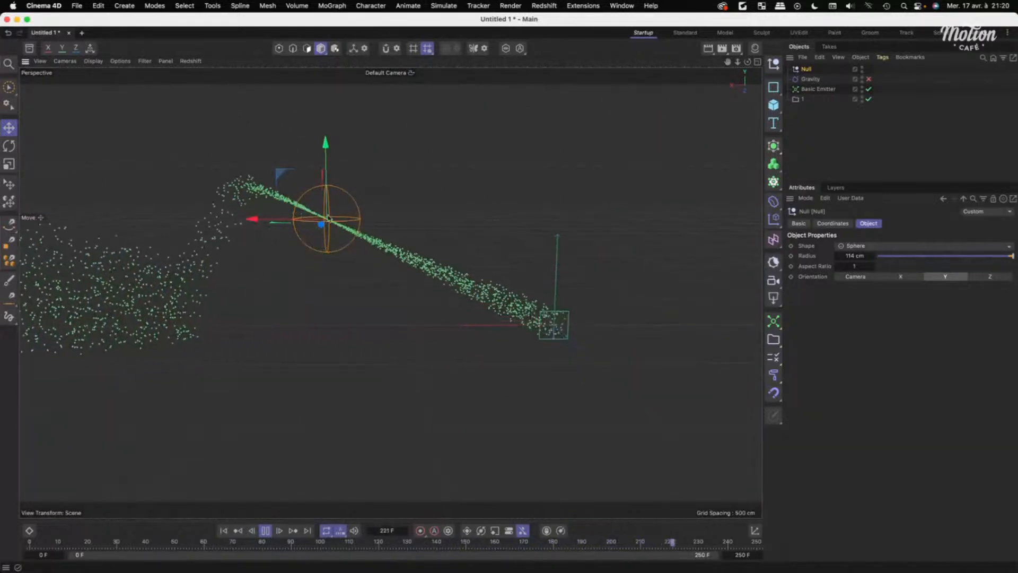
pyautogui.moveTo(282, 175); pyautogui.dragTo(312, 182)
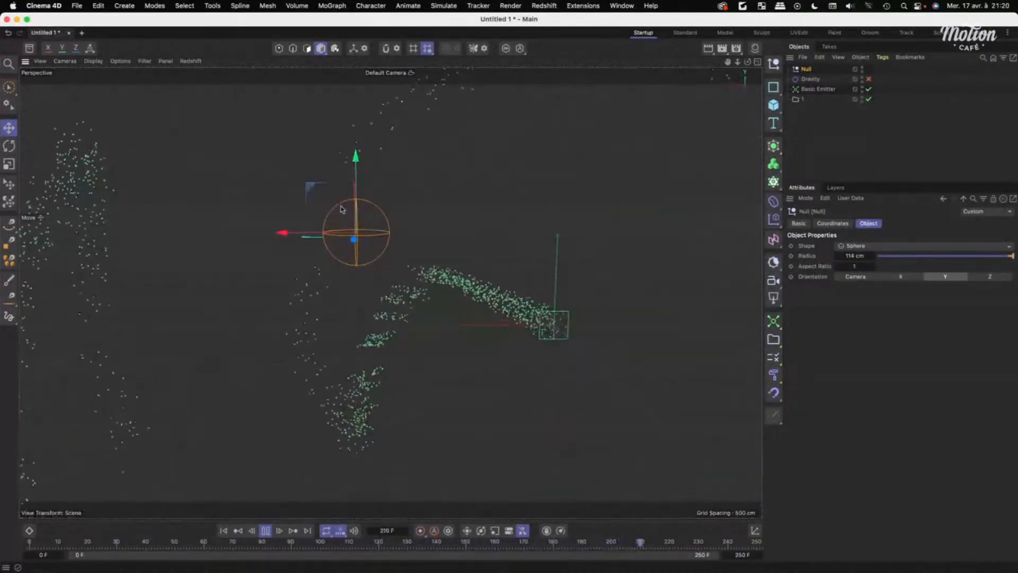
pyautogui.keyDown('alt'); pyautogui.moveTo(436, 234); pyautogui.dragTo(419, 234, button='right'); pyautogui.keyUp('alt')
pyautogui.keyDown('alt'); pyautogui.moveTo(418, 234); pyautogui.dragTo(366, 231, button='middle'); pyautogui.keyUp('alt')
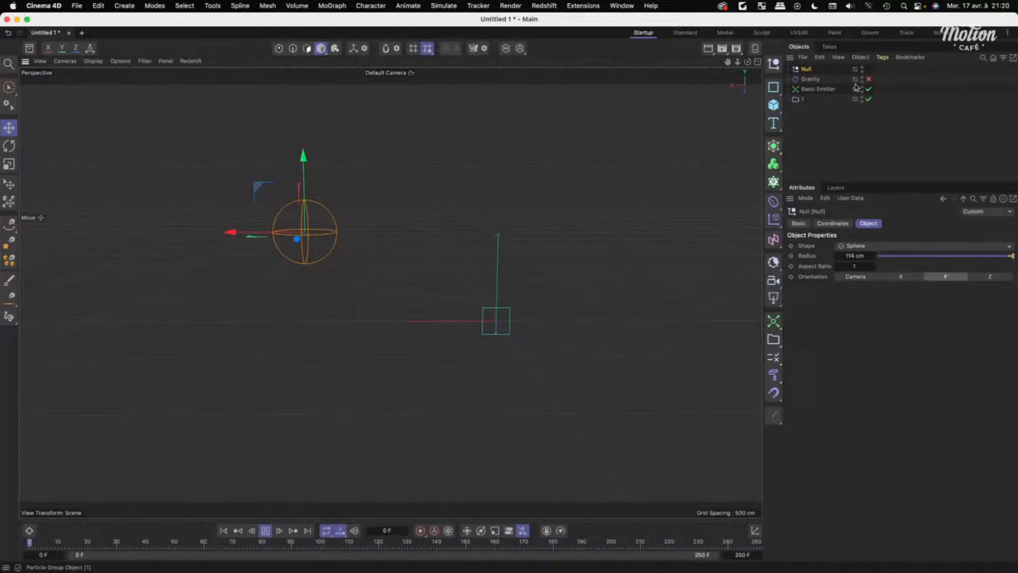
# Delete the Null and set the Basic Emitter's velocity Direction to Normal.
pyautogui.press('Delete')
pyautogui.click(815, 79)
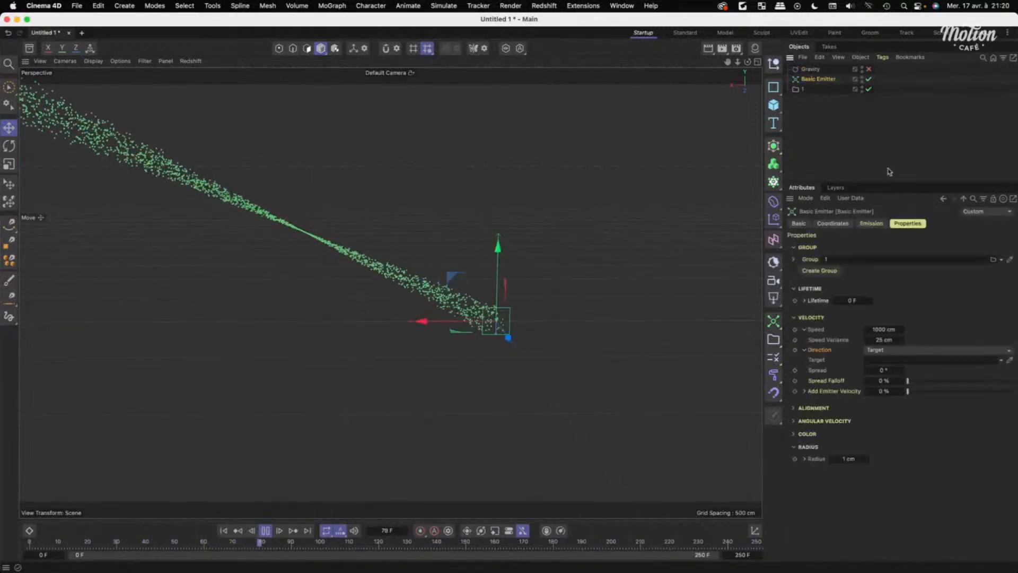
pyautogui.click(885, 350)
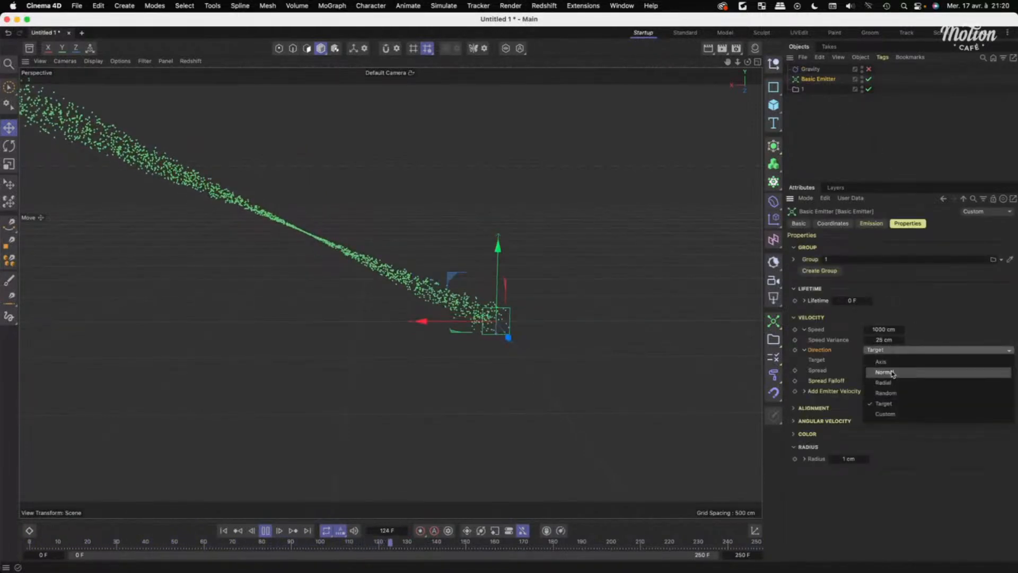
pyautogui.click(893, 372)
# Set the emitter's Speed to 100 cm and check the particle flow from the side.
pyautogui.doubleClick(884, 330)
pyautogui.write('100')
pyautogui.press('Return')
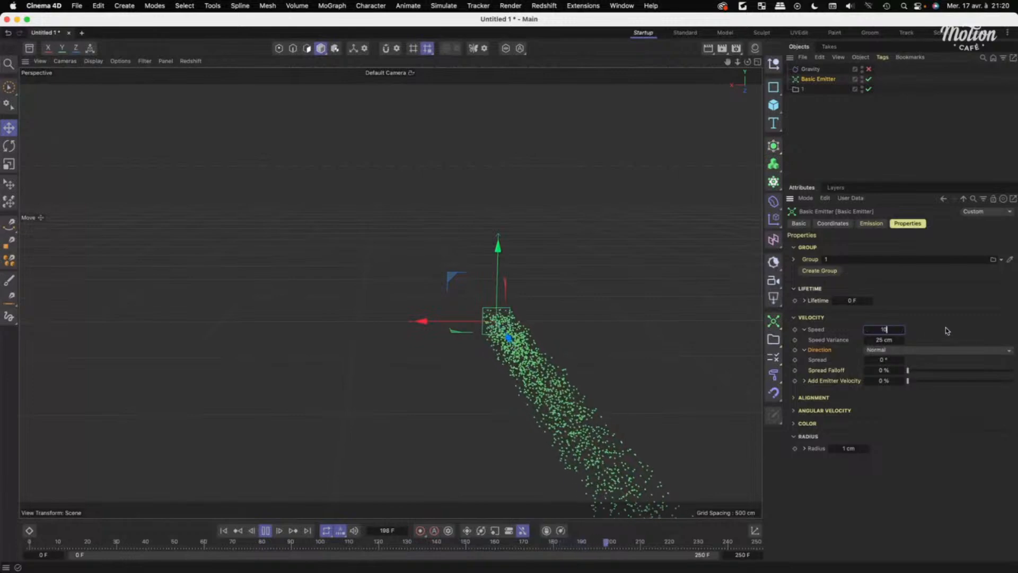
pyautogui.keyDown('alt'); pyautogui.moveTo(459, 303); pyautogui.dragTo(599, 320); pyautogui.keyUp('alt')
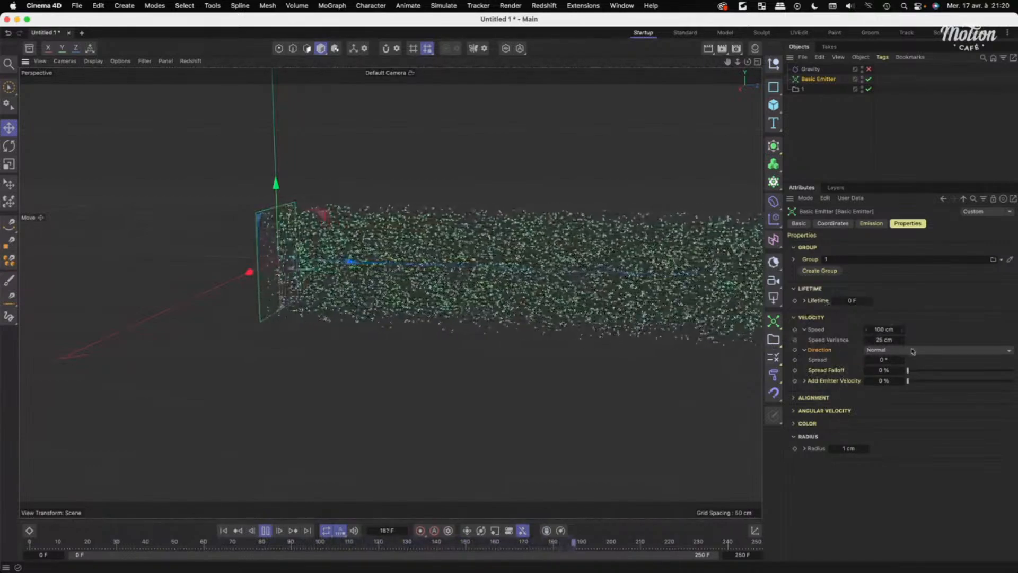
pyautogui.keyDown('alt'); pyautogui.moveTo(451, 305); pyautogui.dragTo(475, 285); pyautogui.keyUp('alt')
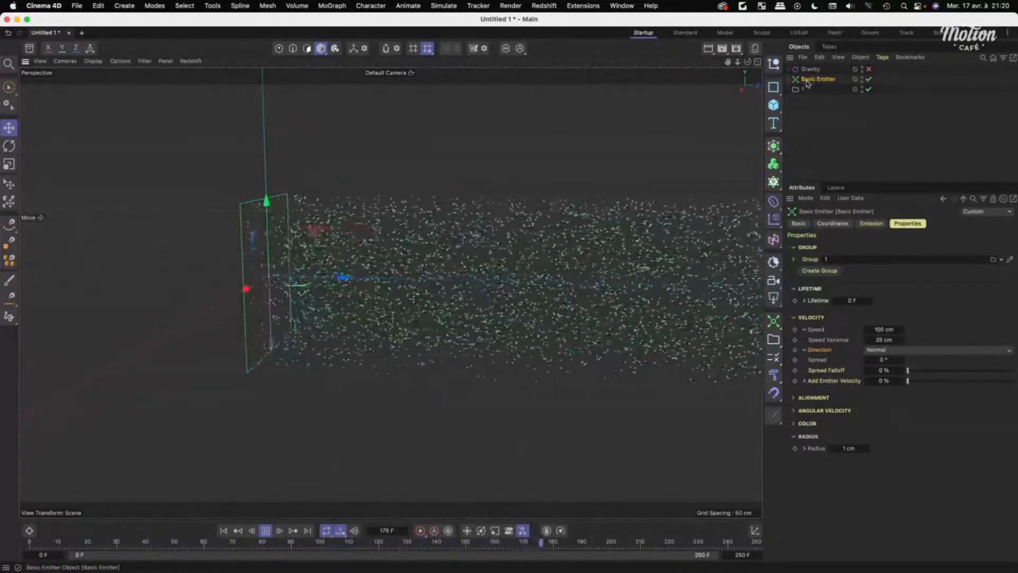
pyautogui.moveTo(774, 321); pyautogui.dragTo(837, 129)
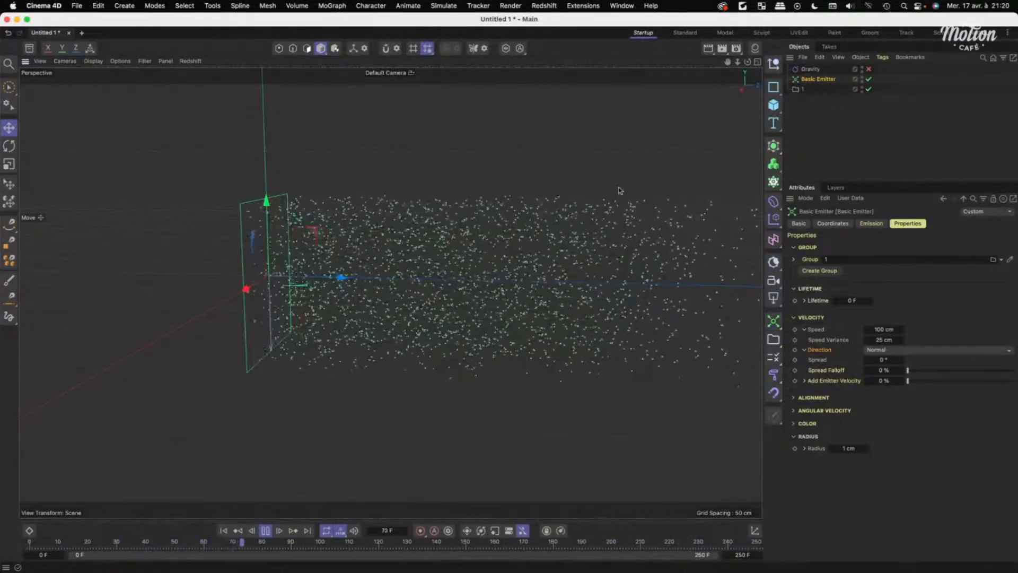
# Pause the playback and start the Redshift IPR in the viewport to render the particles.
pyautogui.click(265, 530)
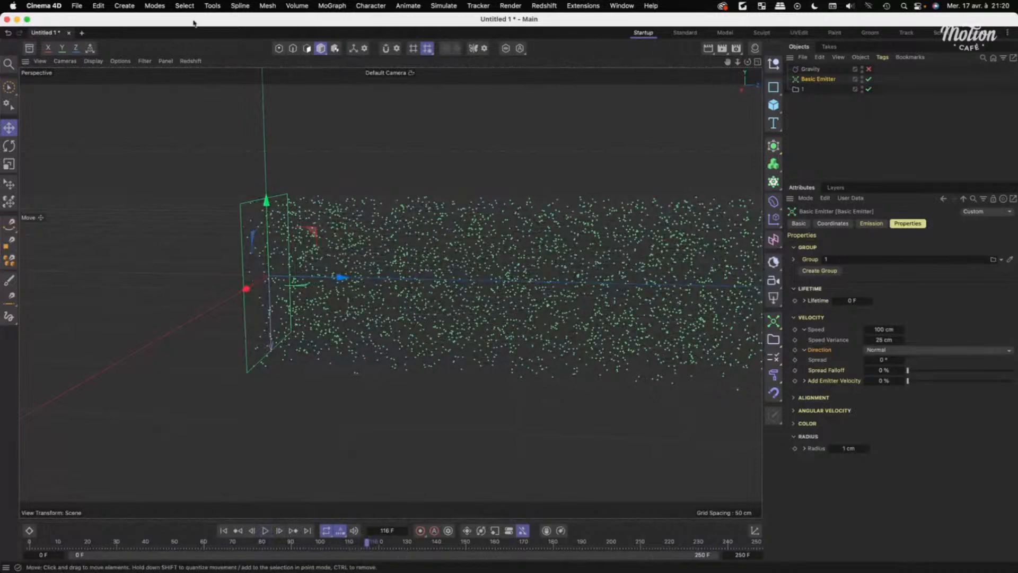
pyautogui.click(191, 62)
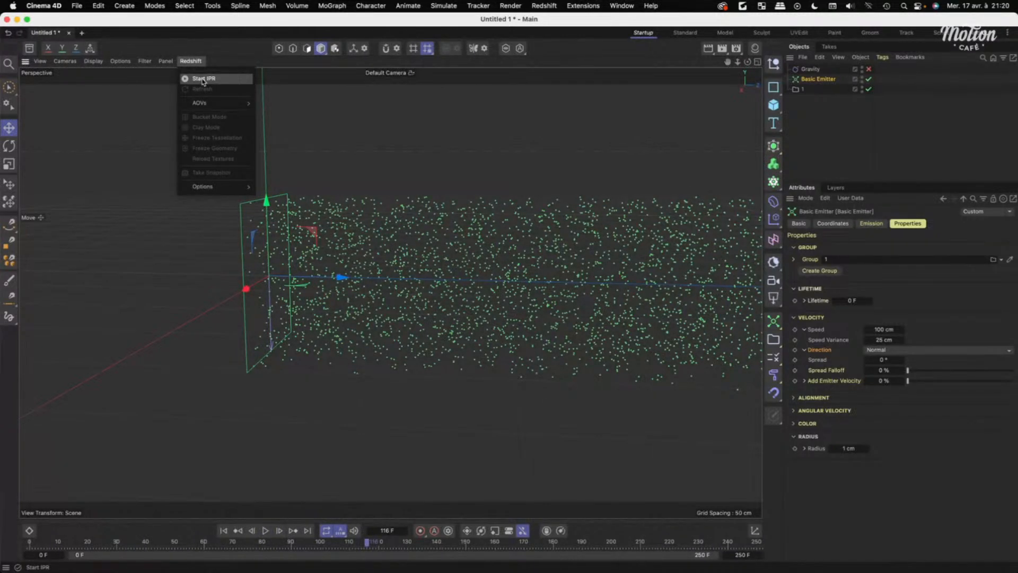
pyautogui.click(202, 79)
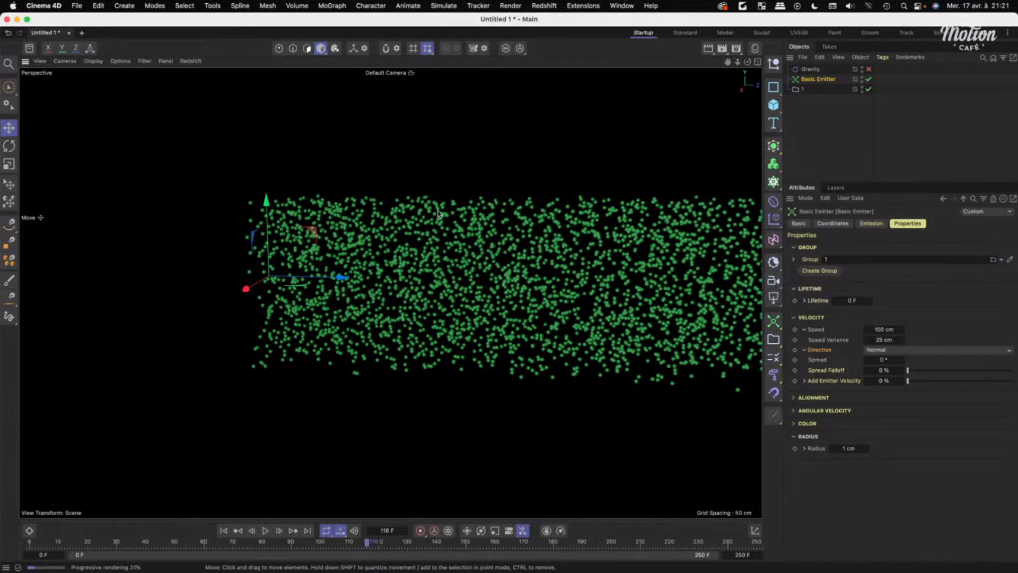
pyautogui.moveTo(404, 257)
pyautogui.keyDown('alt'); pyautogui.mouseDown(button='right')
pyautogui.moveTo(503, 264)
pyautogui.moveTo(409, 264)
pyautogui.mouseUp(button='right'); pyautogui.keyUp('alt')
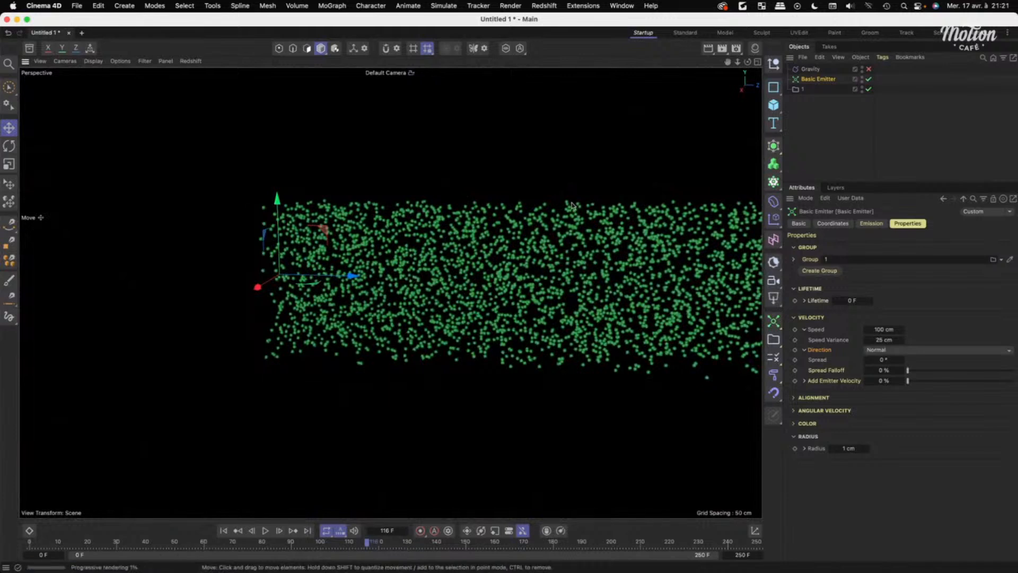
# Change the emitter's constant particle Color to dark purple (RGB 101, 0, 119) and replay the simulation from the start.
pyautogui.click(795, 424)
pyautogui.click(862, 446)
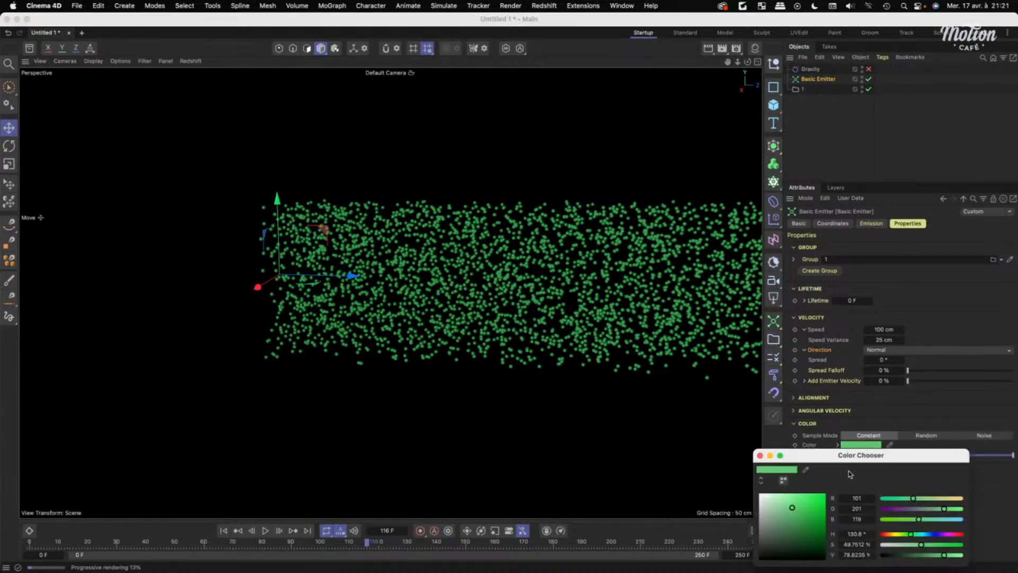
pyautogui.moveTo(916, 510); pyautogui.dragTo(873, 512)
pyautogui.click(760, 455)
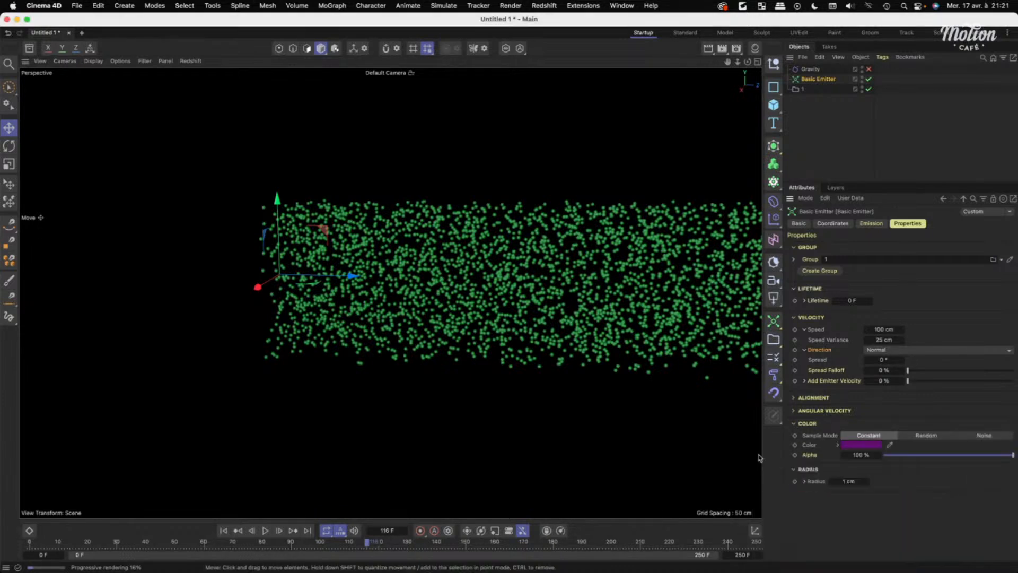
pyautogui.click(223, 530)
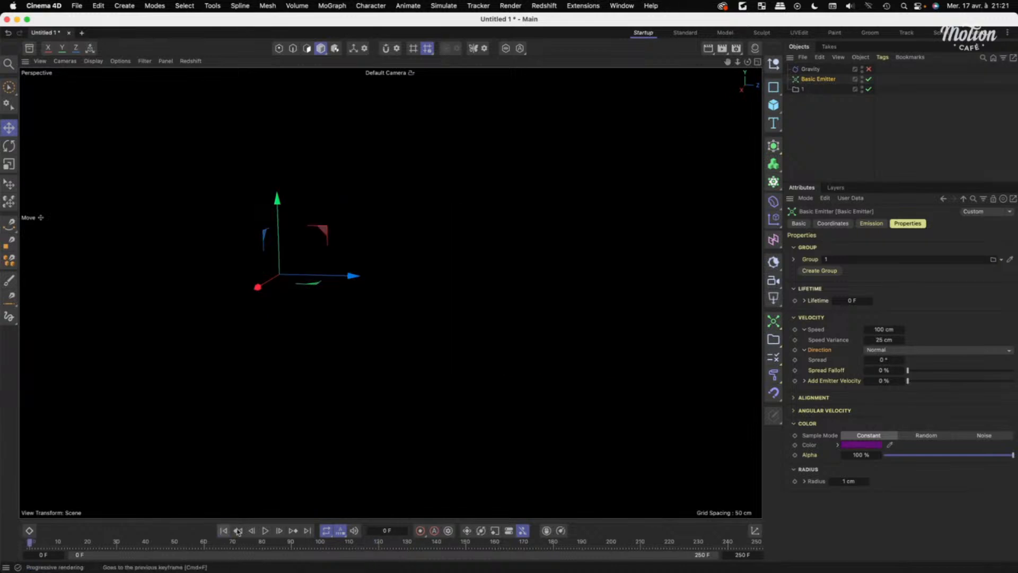
pyautogui.click(264, 531)
# Brighten the constant particle Color to magenta (RGB 216, 0, 255) and continue the playback to frame 95.
pyautogui.click(861, 445)
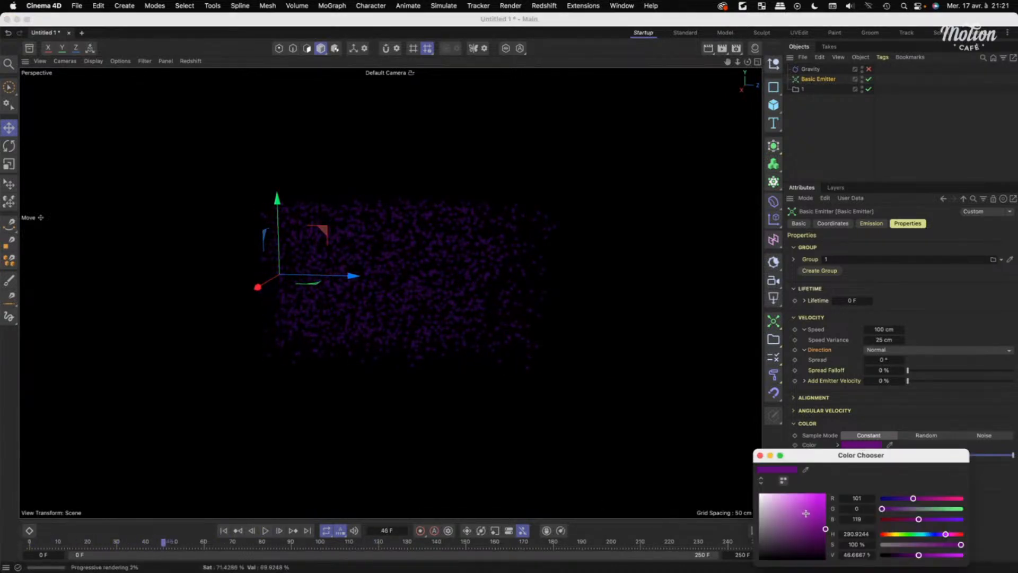
pyautogui.moveTo(806, 513); pyautogui.dragTo(826, 494)
pyautogui.click(761, 455)
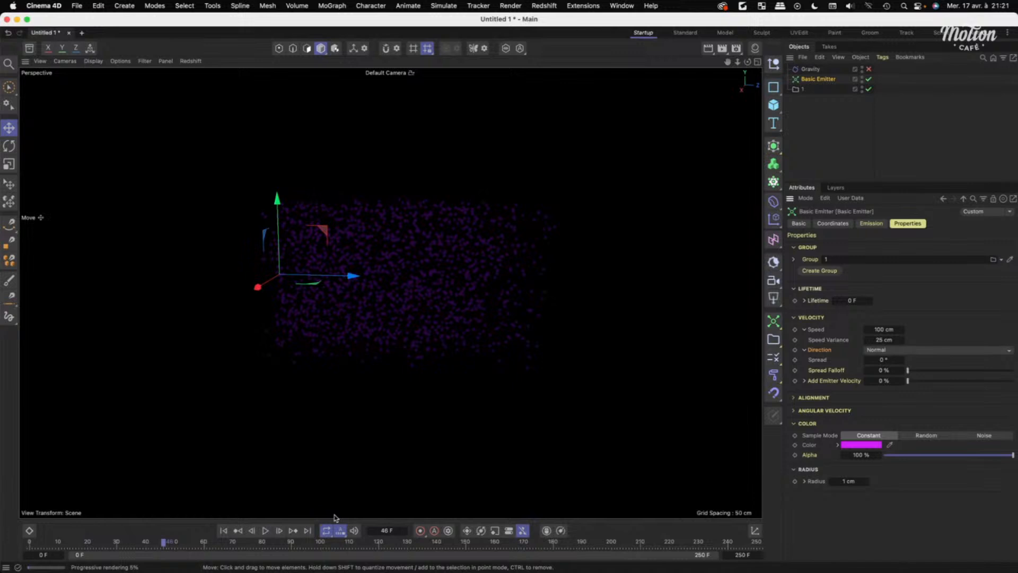
pyautogui.click(266, 531)
pyautogui.click(266, 532)
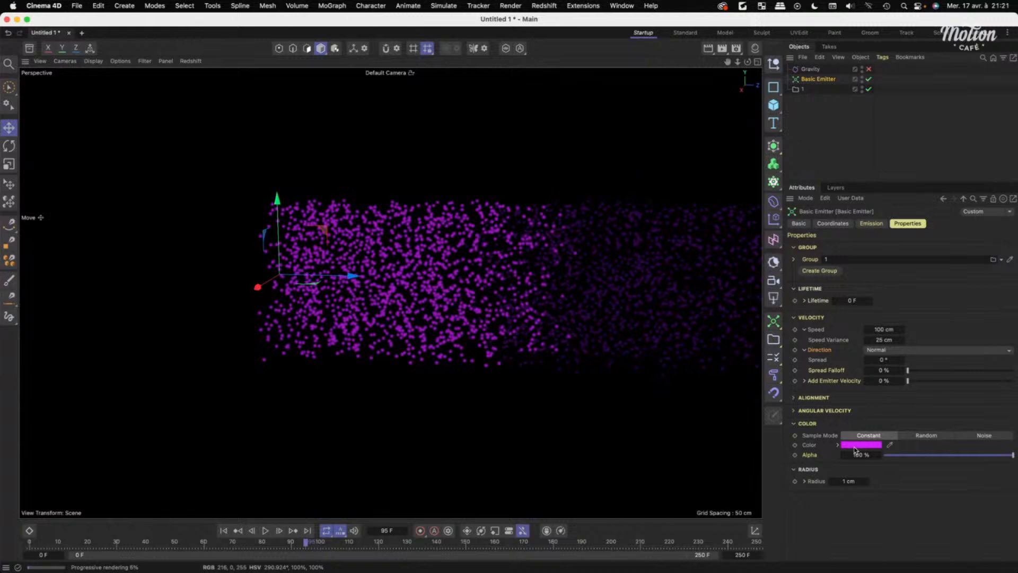
# Set the Color Sample Mode to Random and recolour the gradient's first knot blue, with hue 238° and saturation 93 %.
pyautogui.click(916, 435)
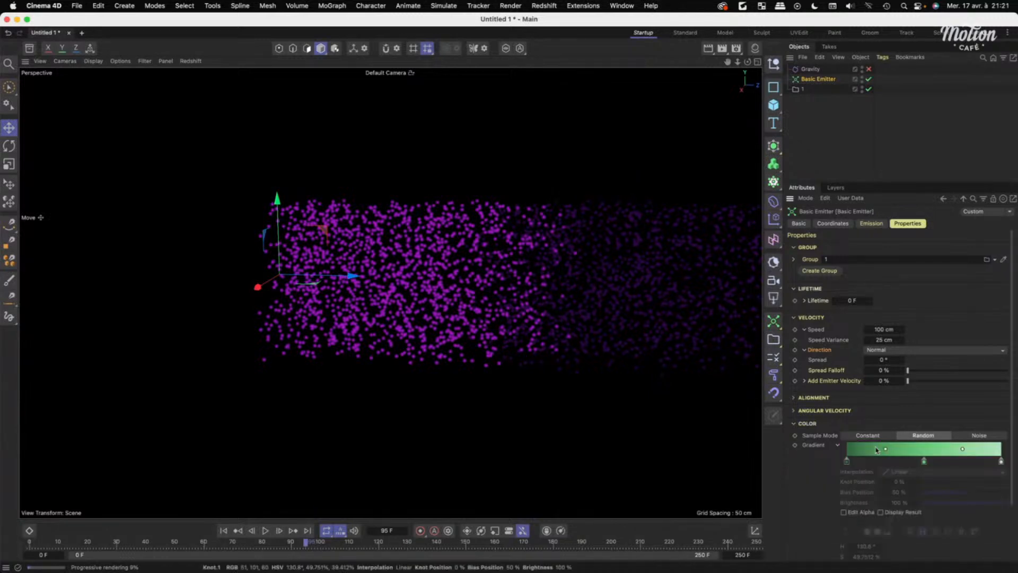
pyautogui.doubleClick(846, 465)
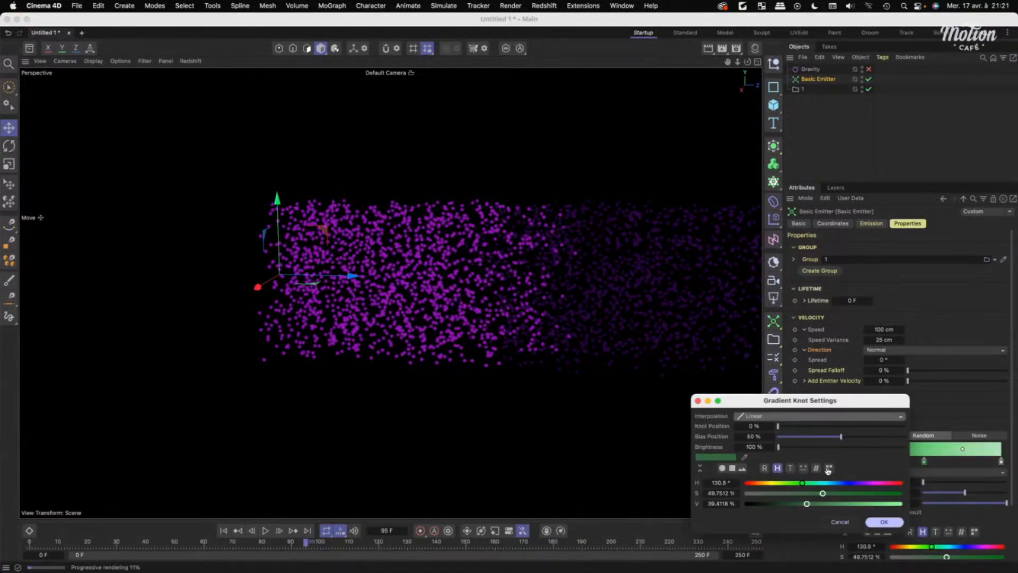
pyautogui.click(849, 483)
pyautogui.moveTo(843, 494); pyautogui.dragTo(914, 504)
pyautogui.click(885, 522)
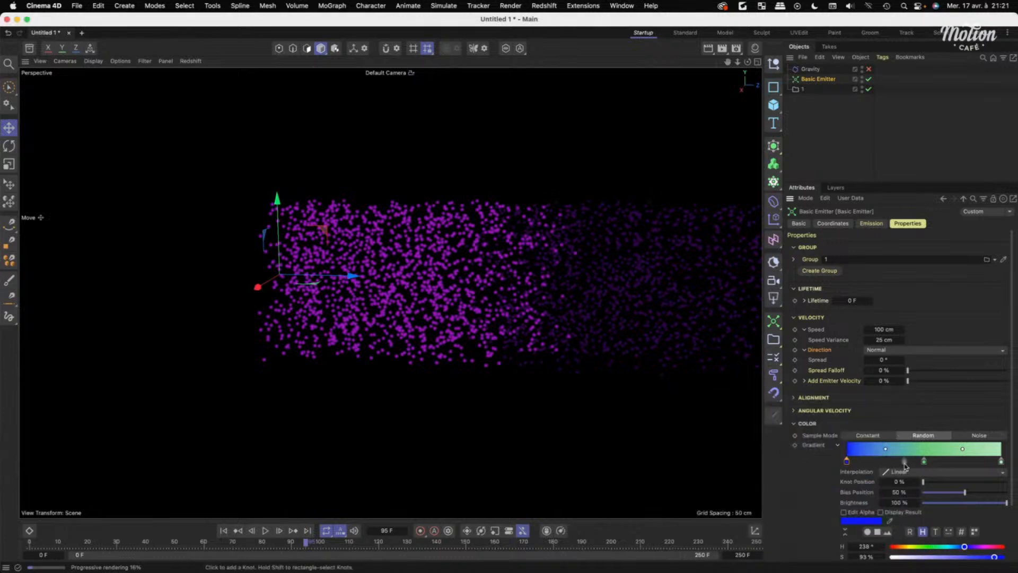
# Recolour the gradient's last knot red, with hue 10° and saturation 100 %, and replay the simulation from the start.
pyautogui.doubleClick(924, 460)
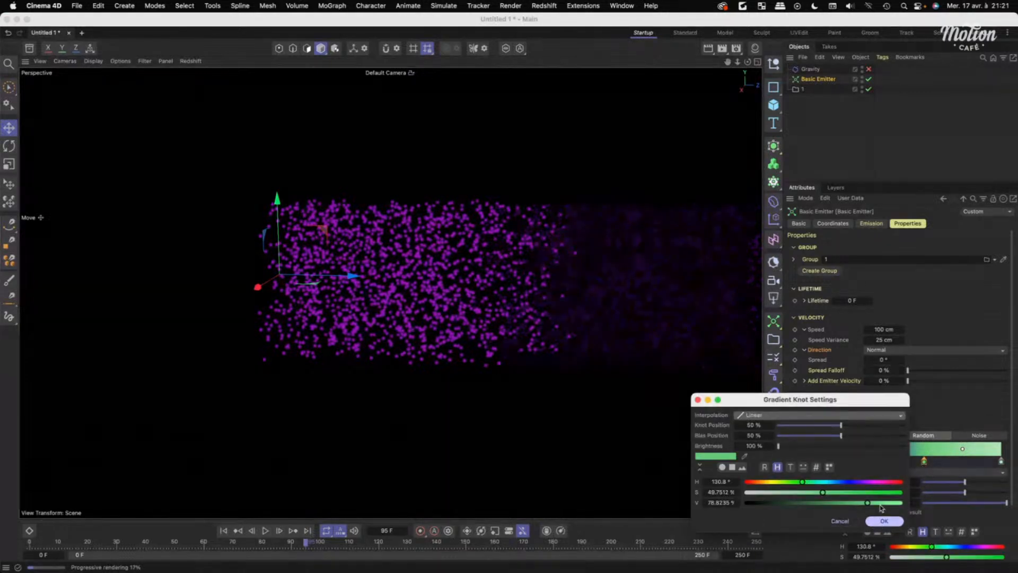
pyautogui.click(884, 521)
pyautogui.doubleClick(1001, 461)
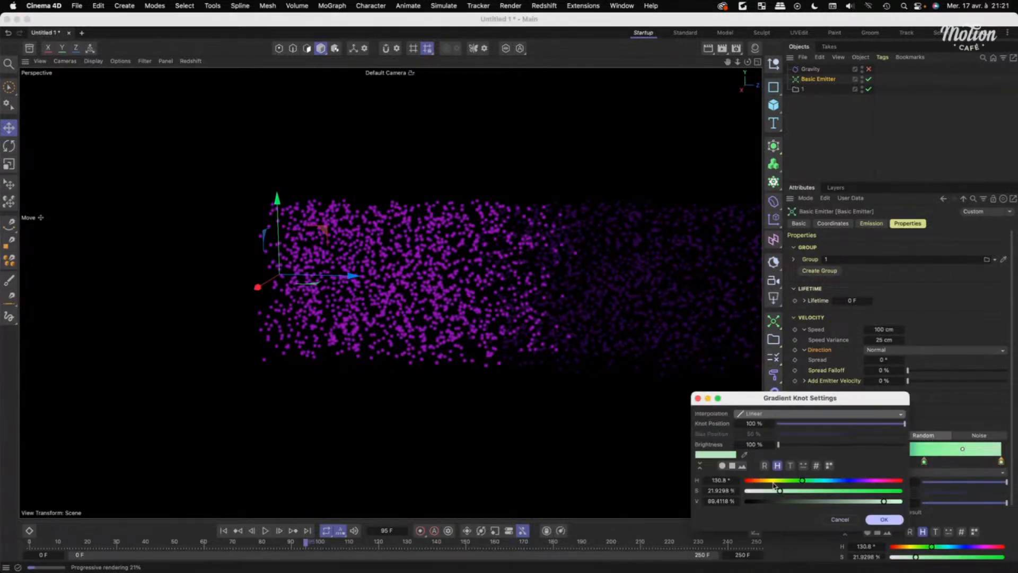
pyautogui.click(750, 480)
pyautogui.moveTo(780, 491); pyautogui.dragTo(937, 494)
pyautogui.click(890, 521)
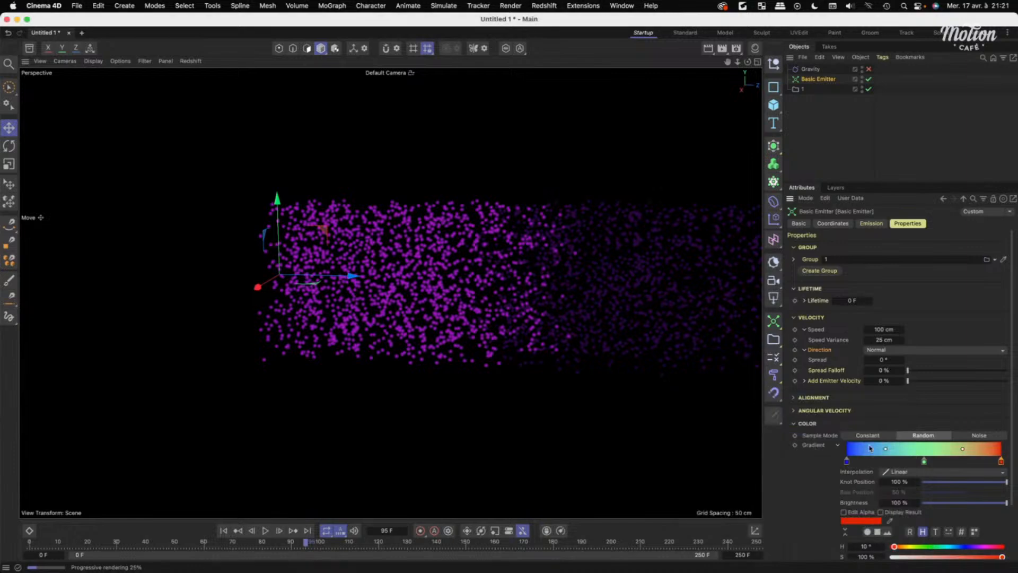
pyautogui.click(224, 530)
pyautogui.click(265, 531)
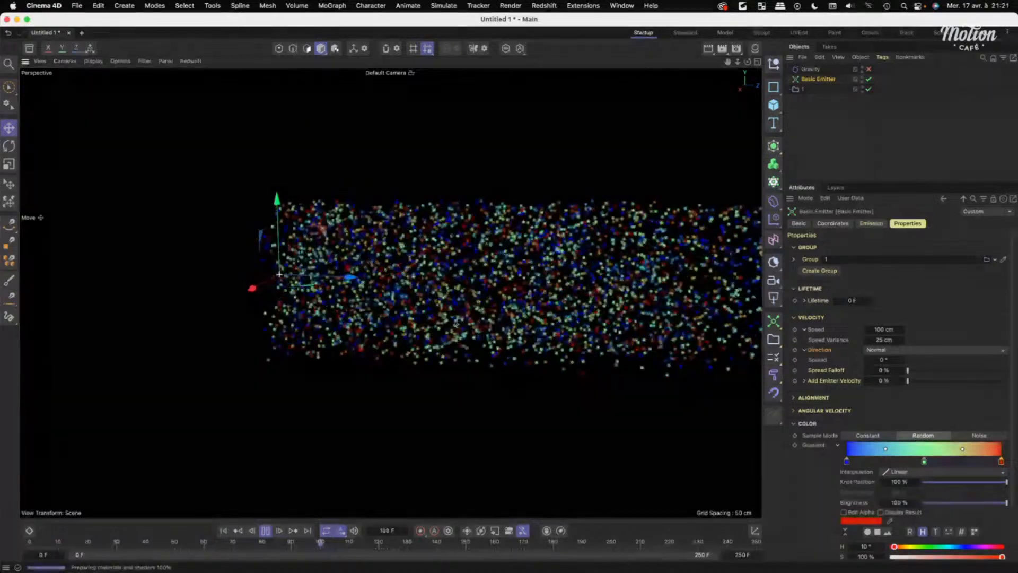
# Inspect the randomly coloured particles in the Redshift view, stop playback at frame 48 and return to the standard viewport display.
pyautogui.keyDown('alt'); pyautogui.moveTo(532, 342); pyautogui.dragTo(637, 365); pyautogui.keyUp('alt')
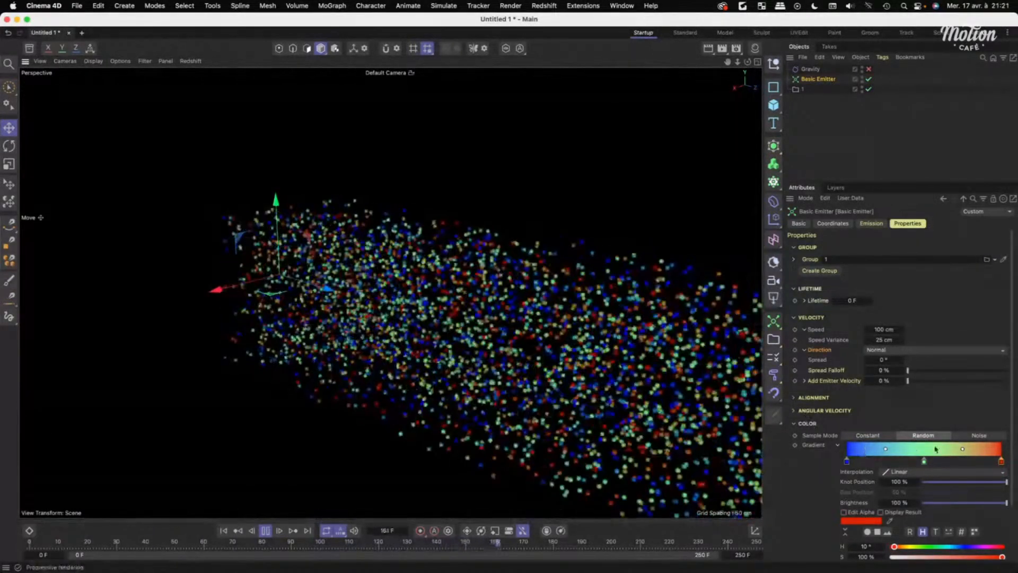
pyautogui.keyDown('alt'); pyautogui.moveTo(409, 270); pyautogui.dragTo(392, 277); pyautogui.keyUp('alt')
pyautogui.scroll(-3, 353, 271)
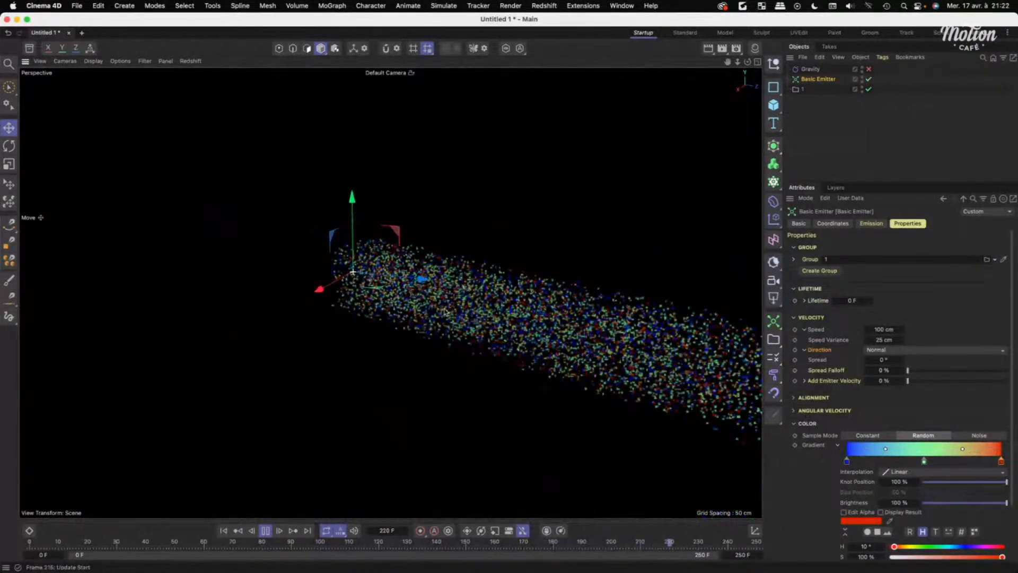
pyautogui.keyDown('alt'); pyautogui.moveTo(465, 304); pyautogui.dragTo(459, 297); pyautogui.keyUp('alt')
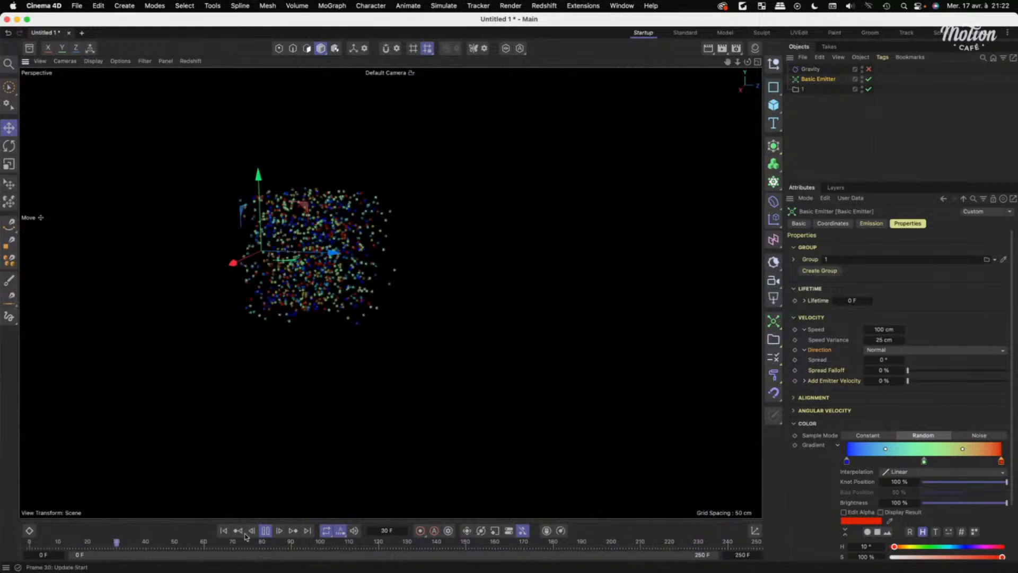
pyautogui.click(265, 531)
pyautogui.click(190, 63)
pyautogui.click(195, 78)
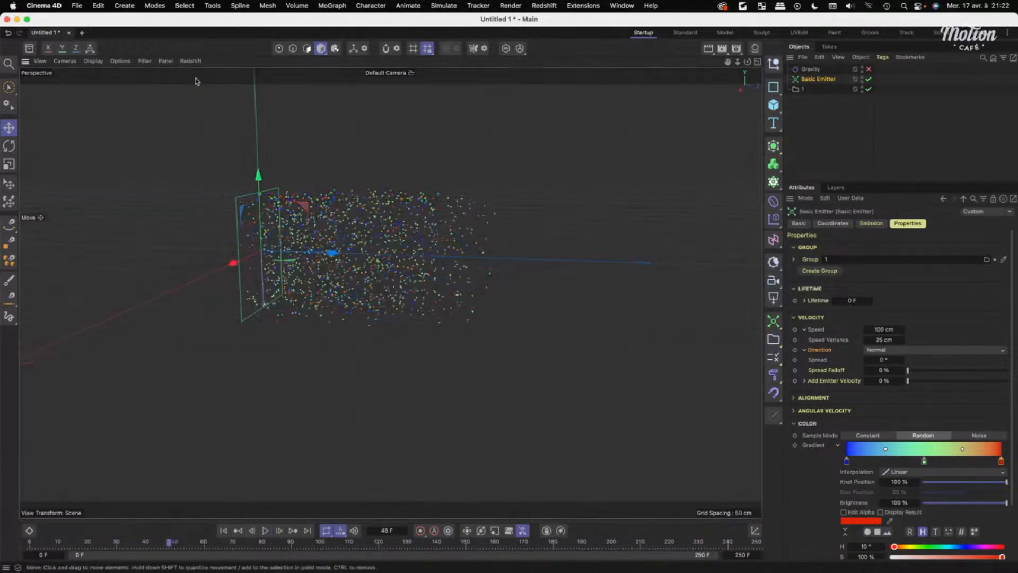
pyautogui.keyDown('alt'); pyautogui.moveTo(312, 241); pyautogui.dragTo(341, 254, button='right'); pyautogui.keyUp('alt')
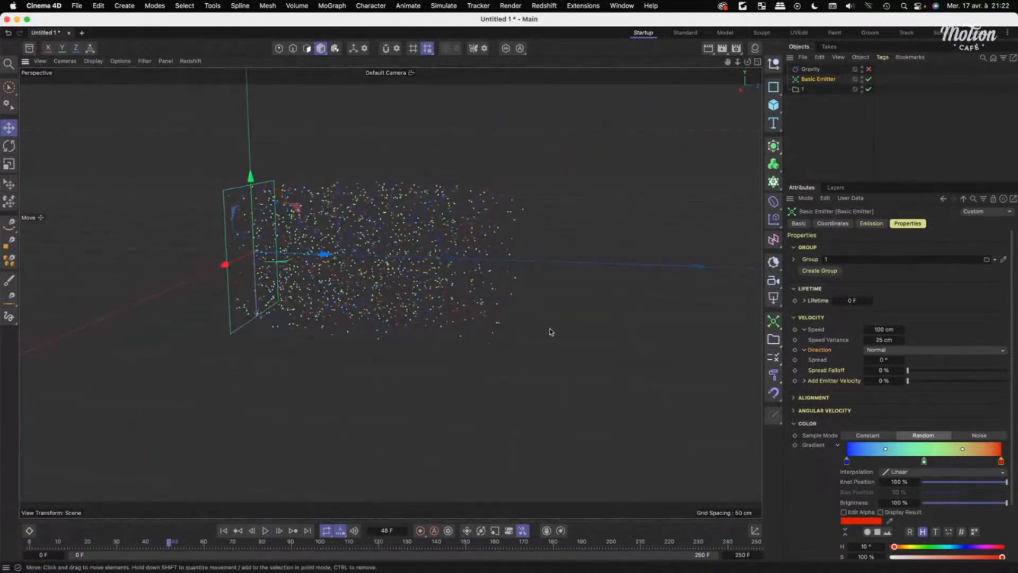
# Set the emitter's Color Sample Mode to Noise and replay the simulation from the start, viewing the emitter from the front.
pyautogui.click(985, 435)
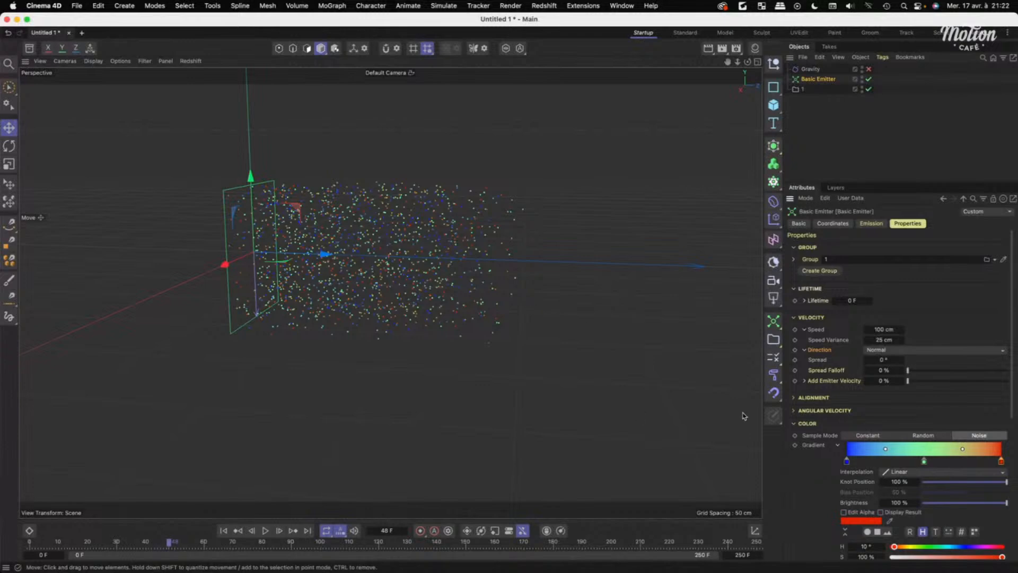
pyautogui.click(223, 530)
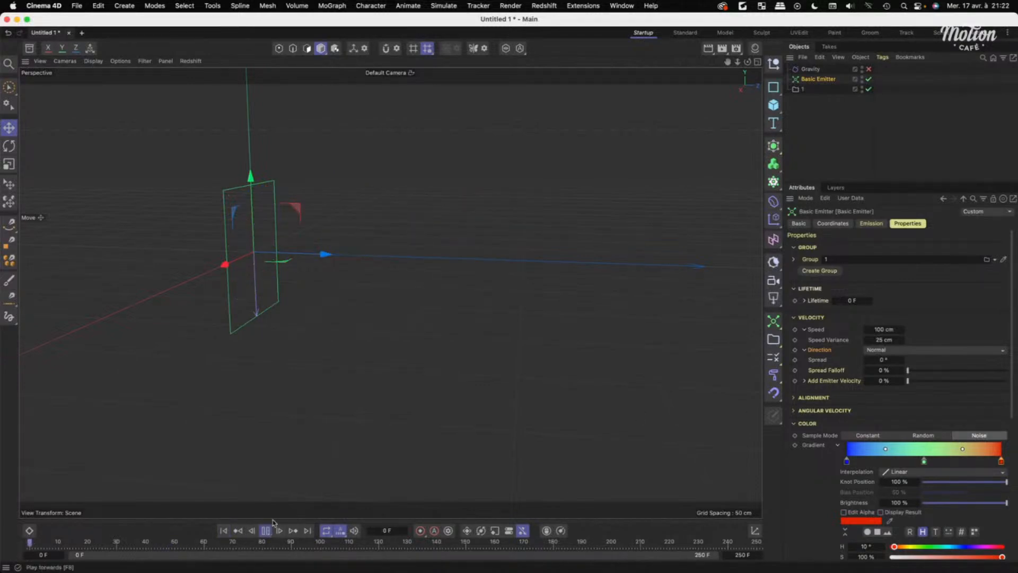
pyautogui.keyDown('alt'); pyautogui.moveTo(449, 338); pyautogui.dragTo(302, 318); pyautogui.keyUp('alt')
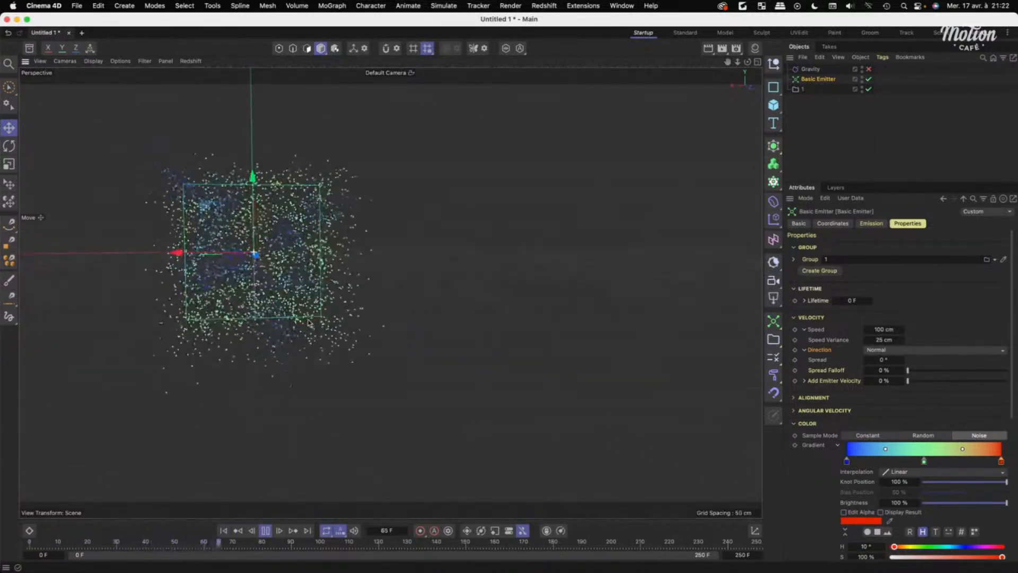
pyautogui.keyDown('alt'); pyautogui.moveTo(300, 317); pyautogui.dragTo(365, 335, button='middle'); pyautogui.keyUp('alt')
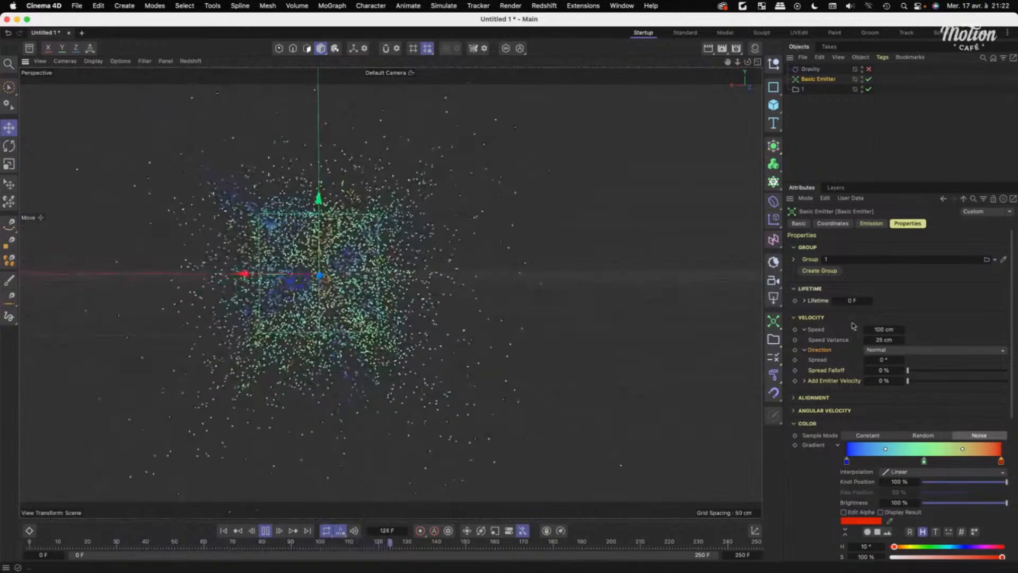
# Set the emitter's Speed and Speed Variance to 0 cm and replay the simulation from the start.
pyautogui.doubleClick(883, 329)
pyautogui.write('0')
pyautogui.press('Return')
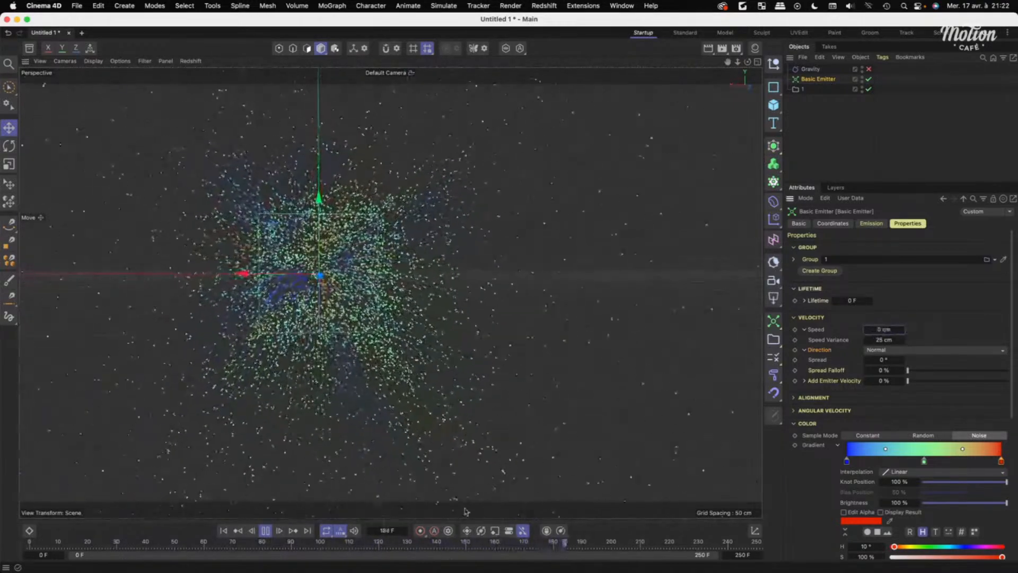
pyautogui.click(223, 531)
pyautogui.scroll(5, 278, 297)
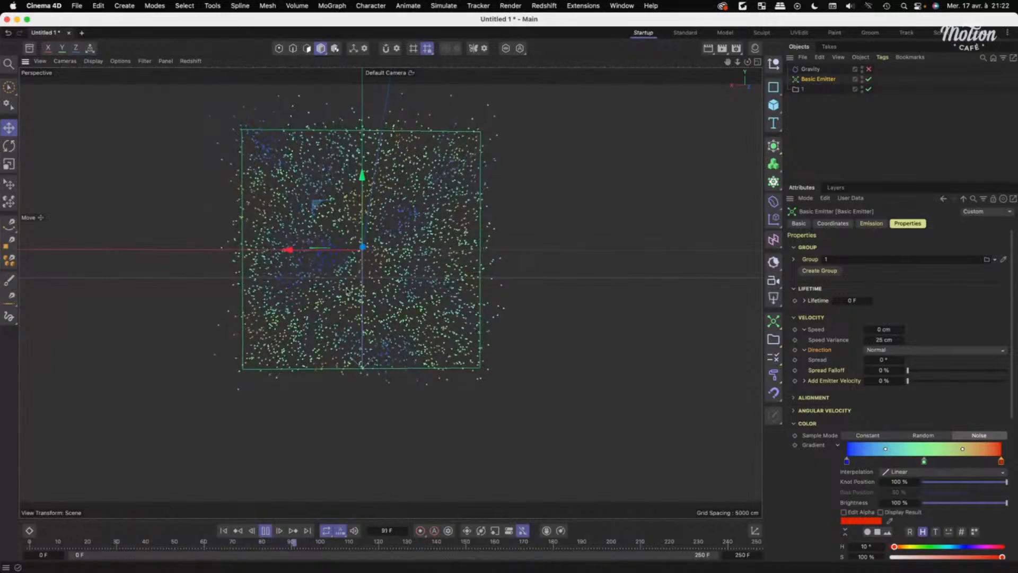
pyautogui.moveTo(424, 295)
pyautogui.keyDown('alt'); pyautogui.mouseDown()
pyautogui.moveTo(548, 280)
pyautogui.moveTo(408, 284)
pyautogui.mouseUp(); pyautogui.keyUp('alt')
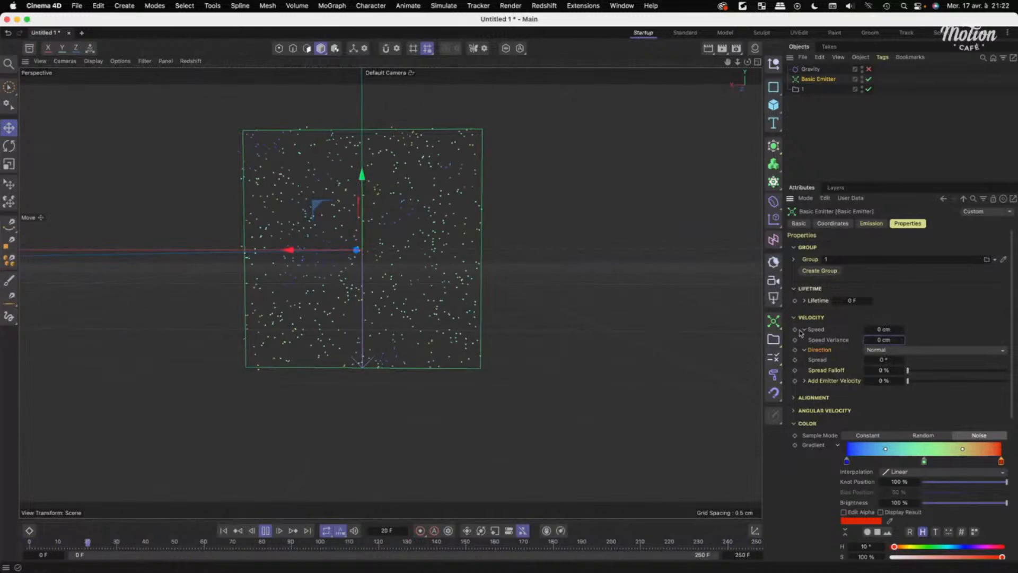
# Switch the Emission Mode to Shot with a Count of 100000 and replay the simulation from the start.
pyautogui.click(223, 531)
pyautogui.click(874, 224)
pyautogui.click(867, 290)
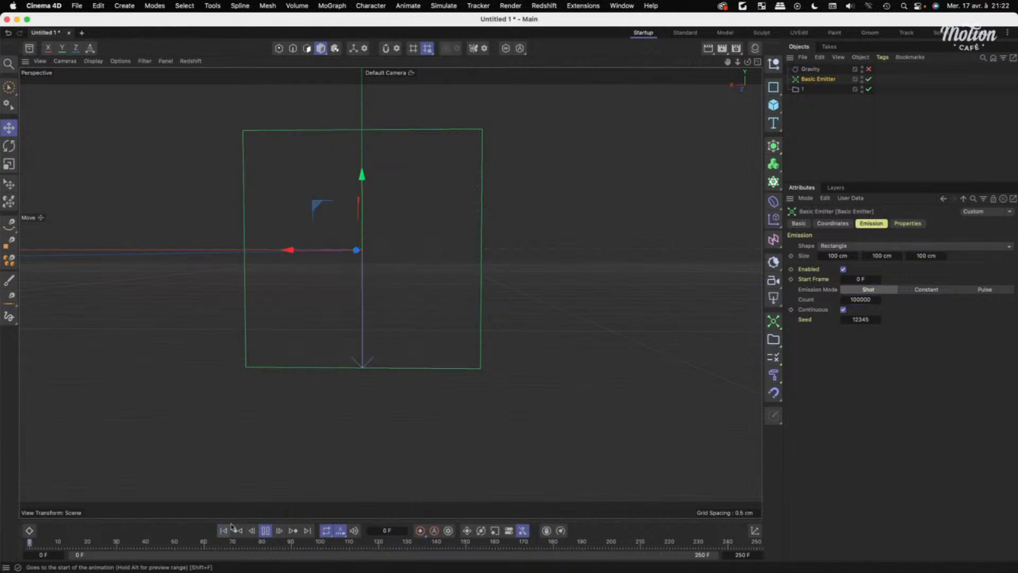
pyautogui.scroll(-3, 336, 289)
pyautogui.keyDown('alt'); pyautogui.moveTo(336, 288); pyautogui.dragTo(362, 289); pyautogui.keyUp('alt')
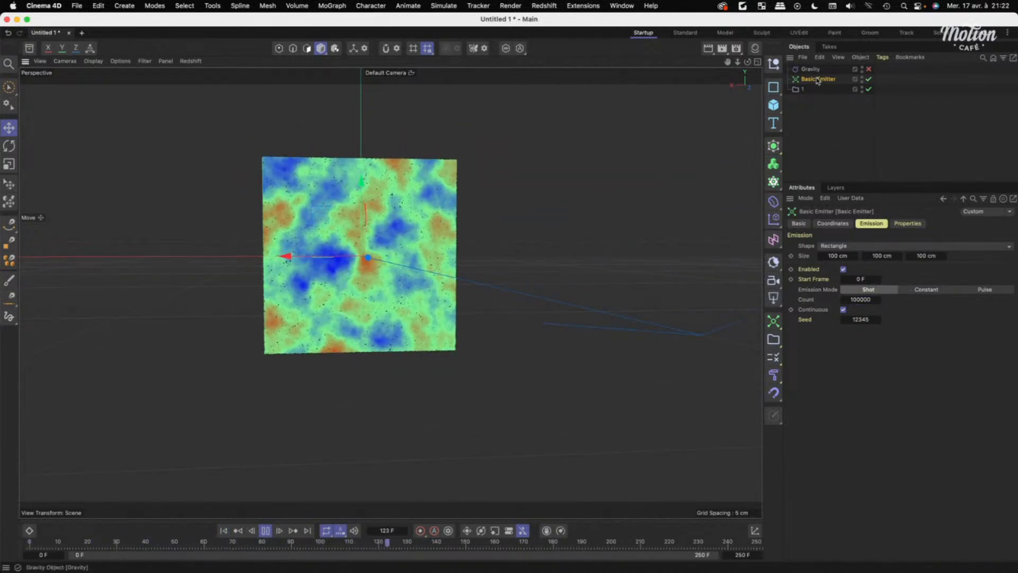
# Set the Scale of the emitter's color noise to 1000 %.
pyautogui.click(908, 224)
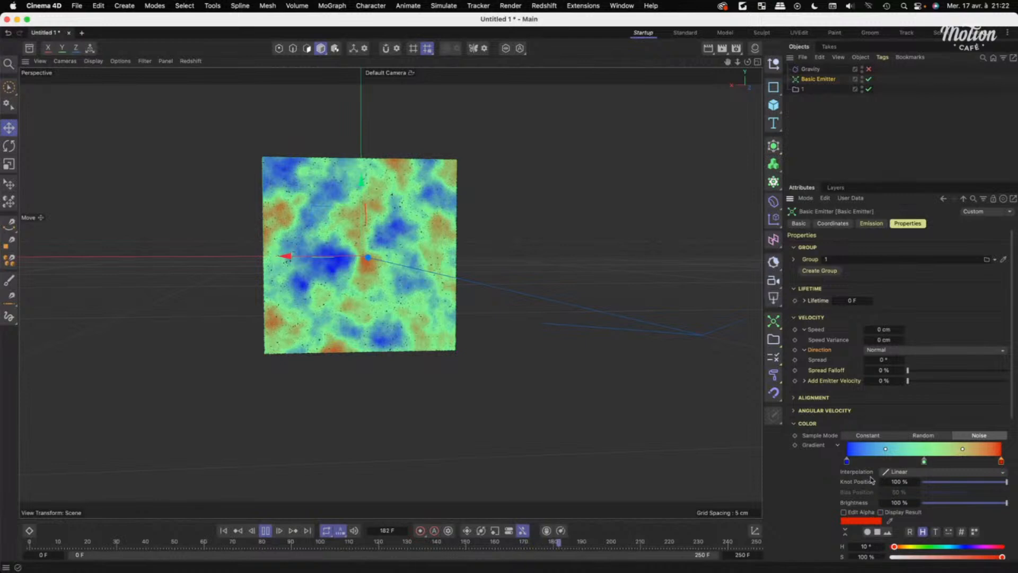
pyautogui.scroll(-5, 816, 493)
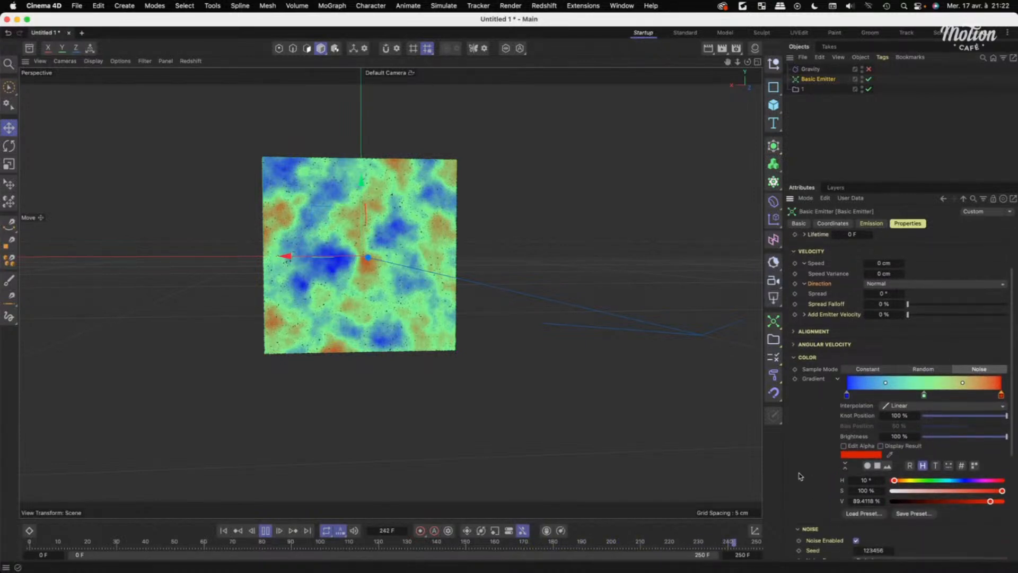
pyautogui.scroll(-3, 813, 430)
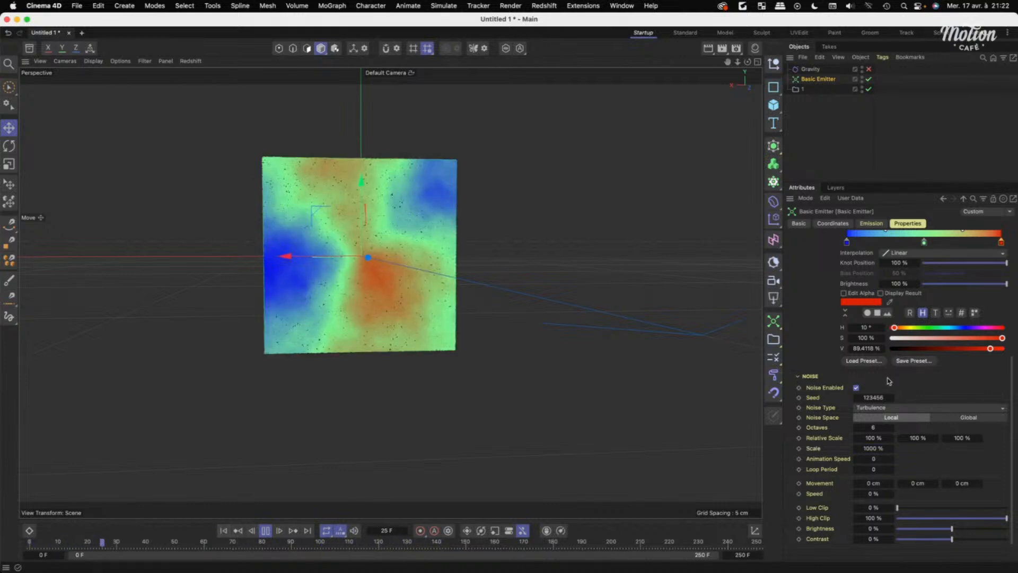
pyautogui.keyDown('alt'); pyautogui.moveTo(429, 376); pyautogui.dragTo(471, 369); pyautogui.keyUp('alt')
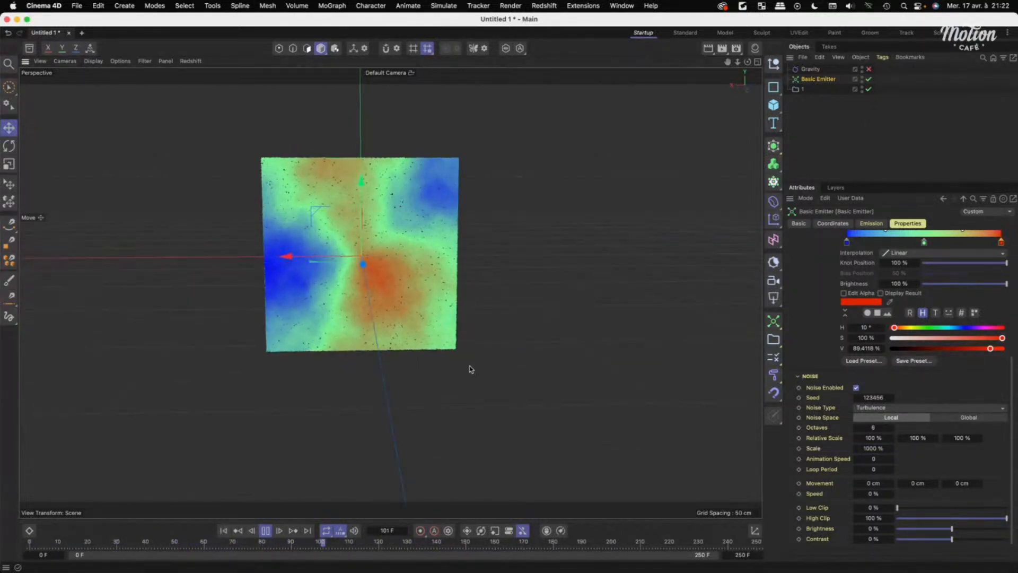
# Preview the noise-coloured particles in the Redshift view, stop playback at frame 189 and return to the standard viewport display.
pyautogui.click(186, 61)
pyautogui.click(199, 74)
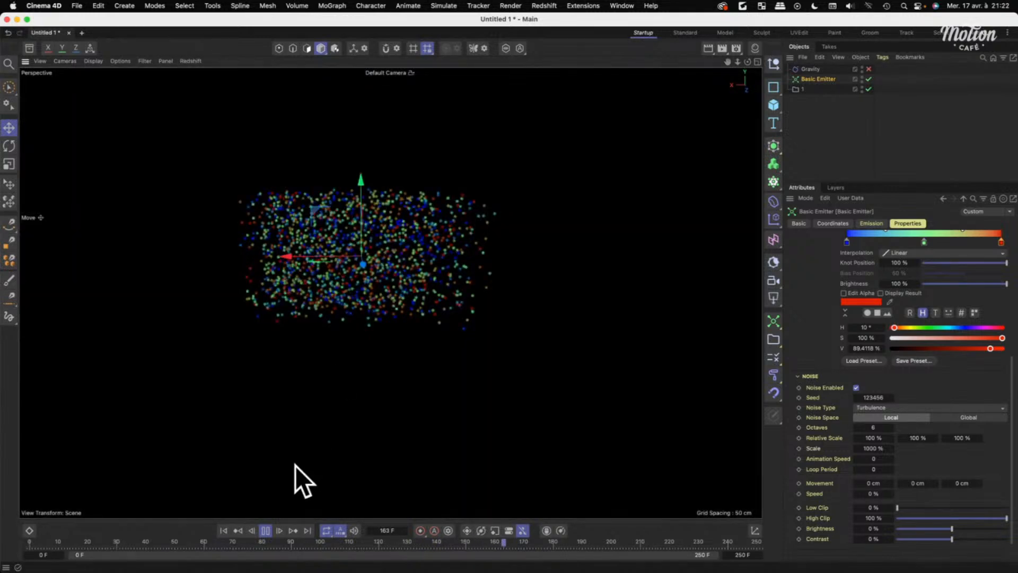
pyautogui.click(265, 531)
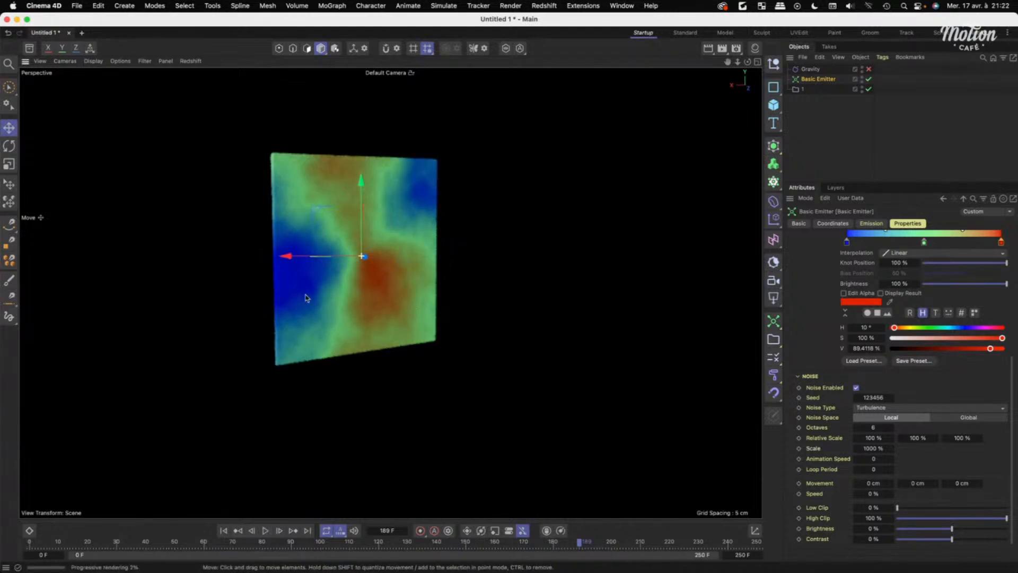
pyautogui.keyDown('alt'); pyautogui.moveTo(305, 298); pyautogui.dragTo(269, 254); pyautogui.keyUp('alt')
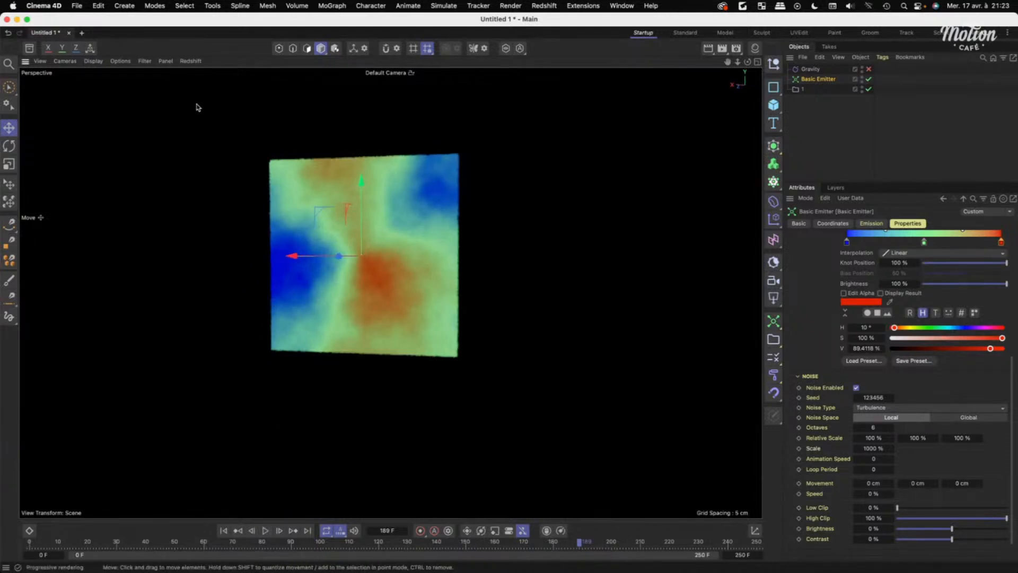
pyautogui.click(191, 61)
pyautogui.click(199, 78)
pyautogui.keyDown('alt'); pyautogui.moveTo(299, 279); pyautogui.dragTo(358, 279, button='right'); pyautogui.keyUp('alt')
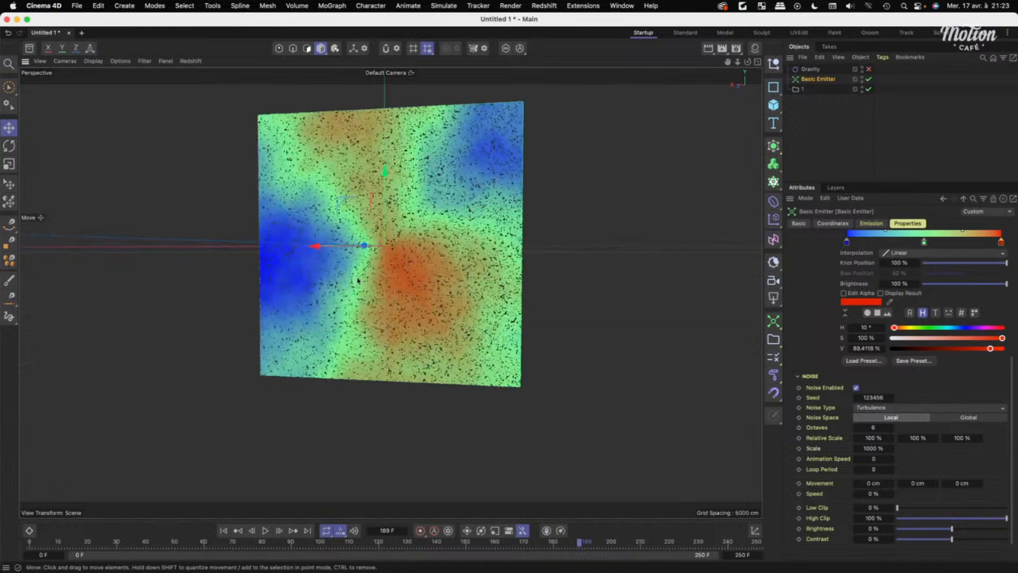
pyautogui.keyDown('alt'); pyautogui.moveTo(357, 281); pyautogui.dragTo(434, 328); pyautogui.keyUp('alt')
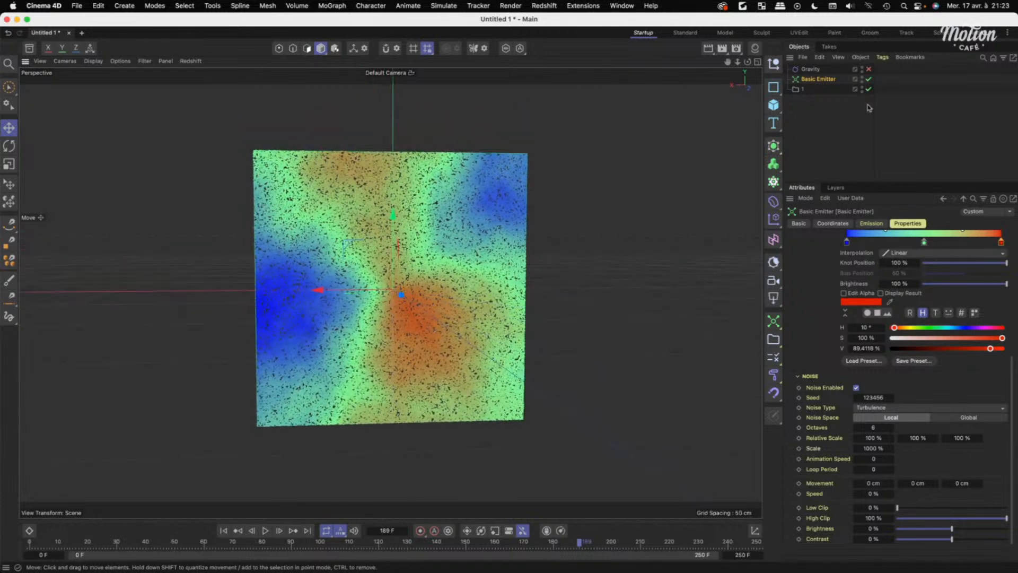
# Reduce the Basic Emitter's Shot Count to 1000 and replay the simulation from the start, stopping at frame 29.
pyautogui.click(904, 113)
pyautogui.click(816, 79)
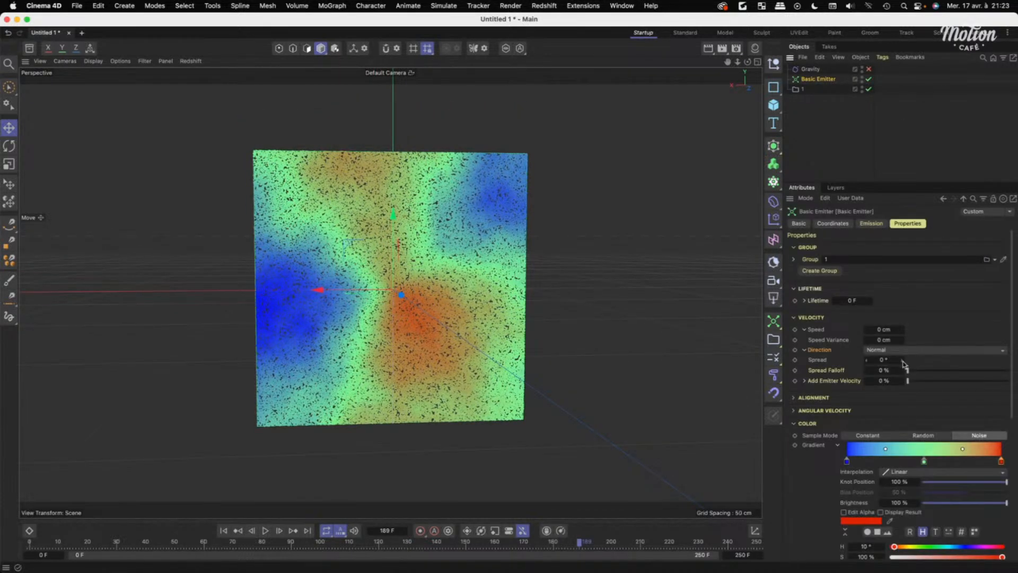
pyautogui.click(872, 224)
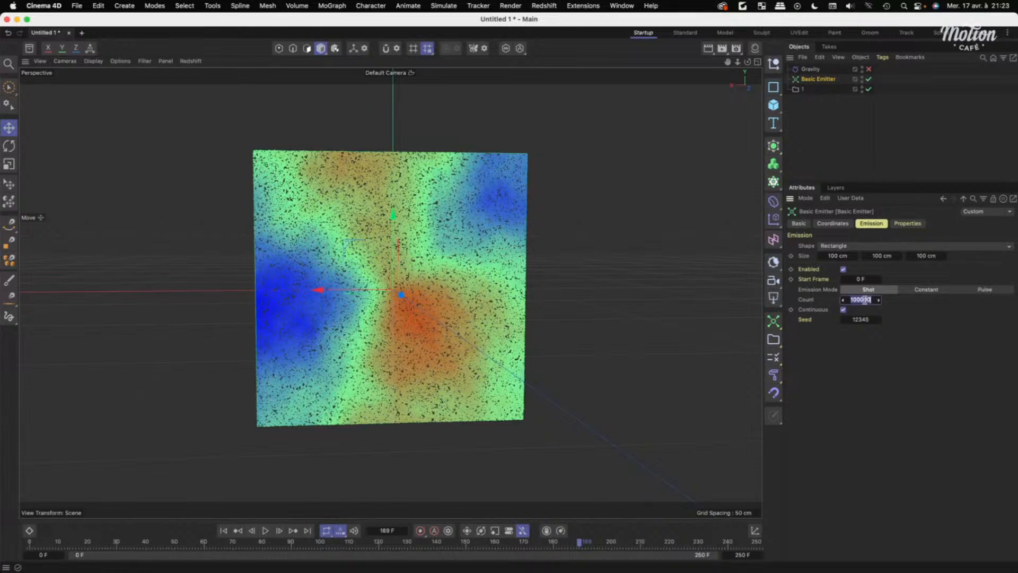
pyautogui.click(223, 530)
pyautogui.click(266, 530)
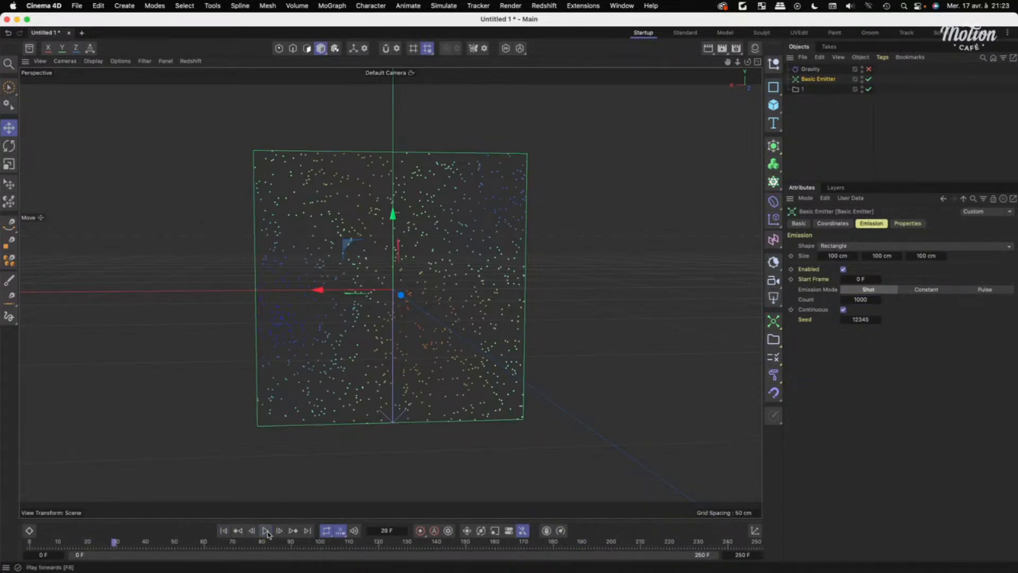
# Set the emitter's Speed to 100 cm and replay the simulation from the start up to frame 25.
pyautogui.click(908, 224)
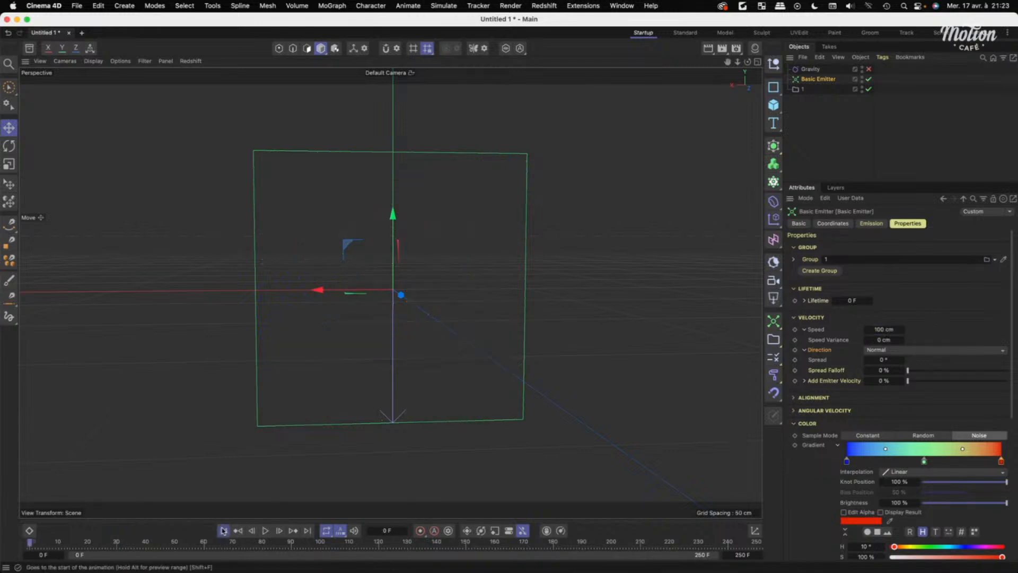
pyautogui.click(265, 531)
pyautogui.keyDown('alt'); pyautogui.moveTo(477, 212); pyautogui.dragTo(498, 227); pyautogui.keyUp('alt')
pyautogui.scroll(-5, 498, 227)
pyautogui.keyDown('alt'); pyautogui.moveTo(497, 227); pyautogui.dragTo(403, 227, button='middle'); pyautogui.keyUp('alt')
# Set both the Emission Mode and the Color Sample Mode to Constant, collapse the color settings and replay from the start.
pyautogui.click(871, 223)
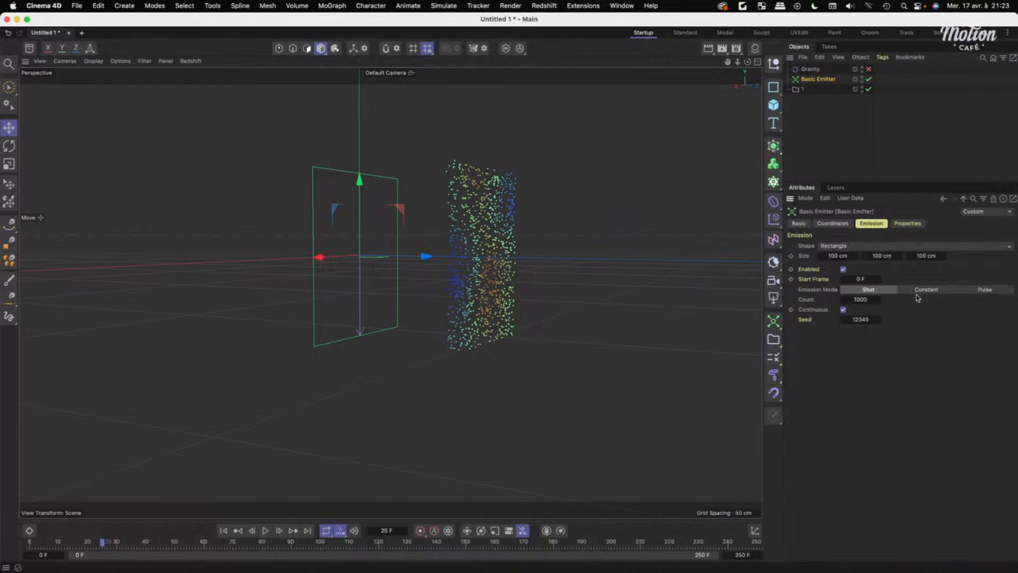
pyautogui.click(908, 223)
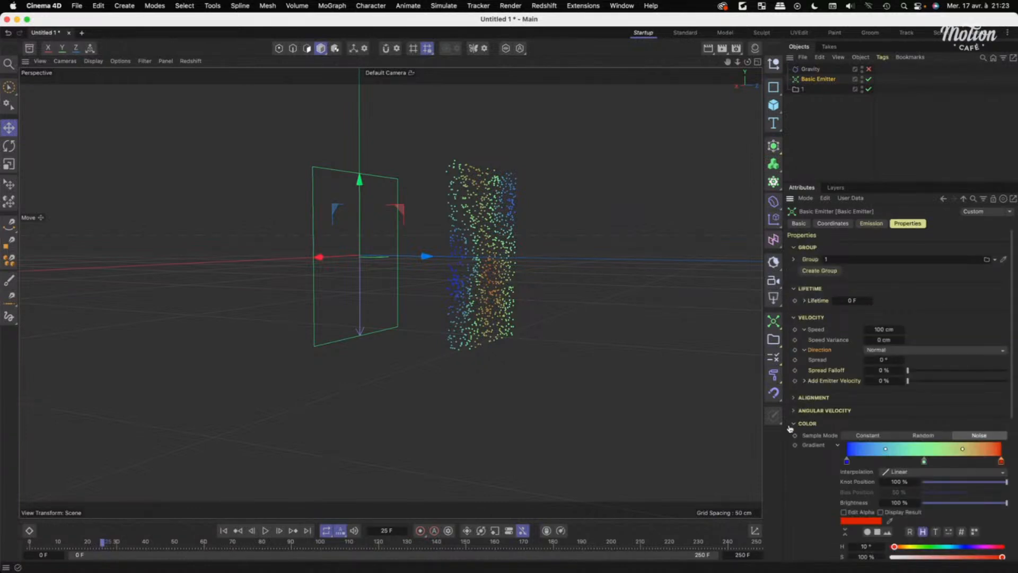
pyautogui.click(864, 436)
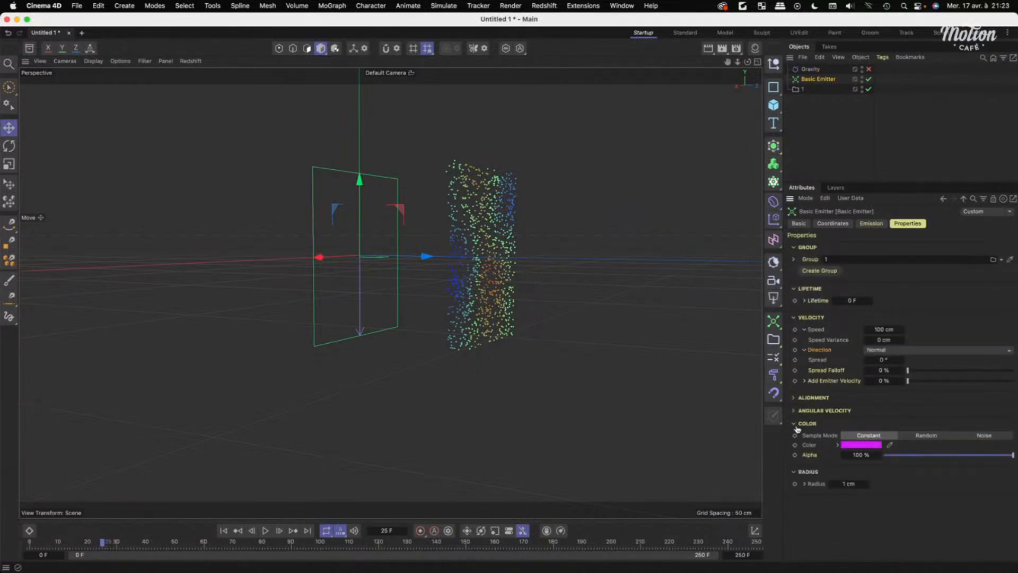
pyautogui.click(795, 424)
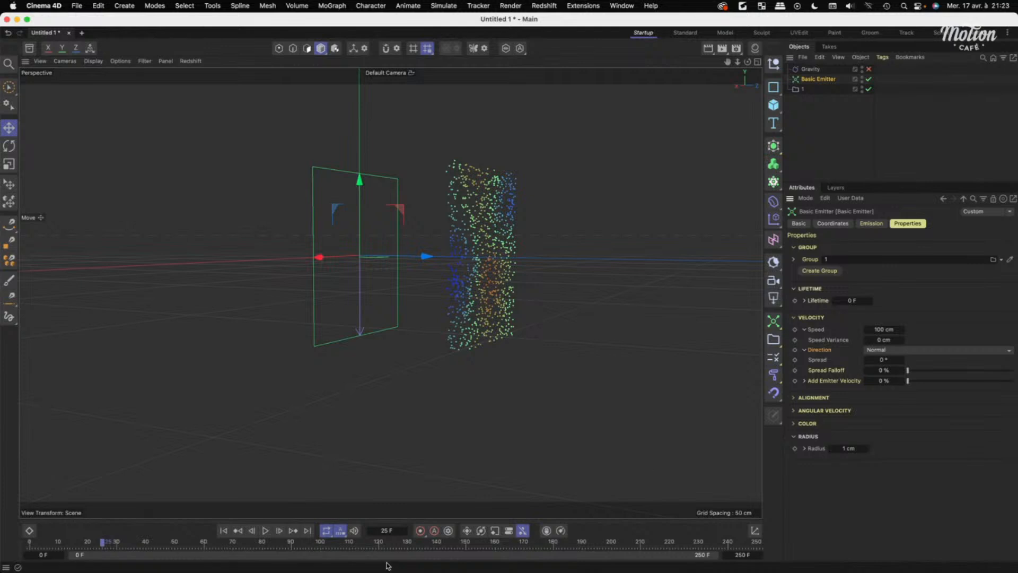
pyautogui.click(223, 530)
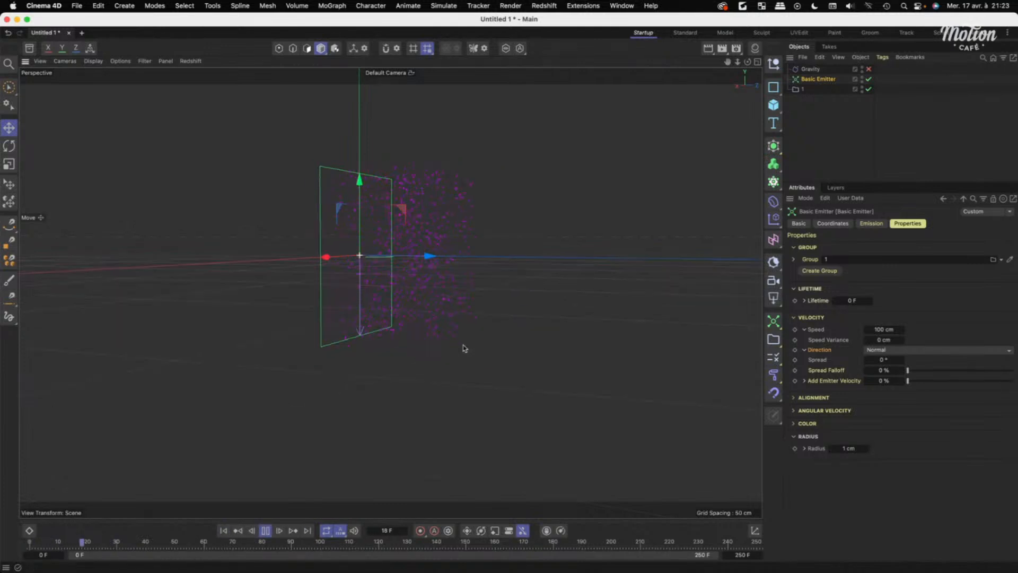
pyautogui.keyDown('alt'); pyautogui.moveTo(500, 336); pyautogui.dragTo(354, 338, button='middle'); pyautogui.keyUp('alt')
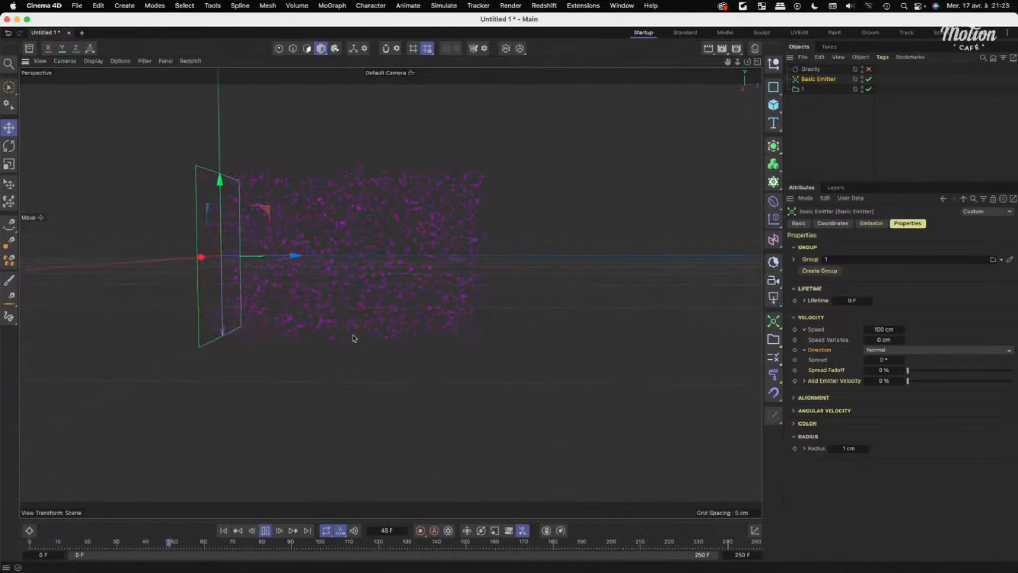
# Stop the playback at frame 88, set the particle Radius to 10 cm and return to frame 0.
pyautogui.click(266, 531)
pyautogui.write('10')
pyautogui.press('Return')
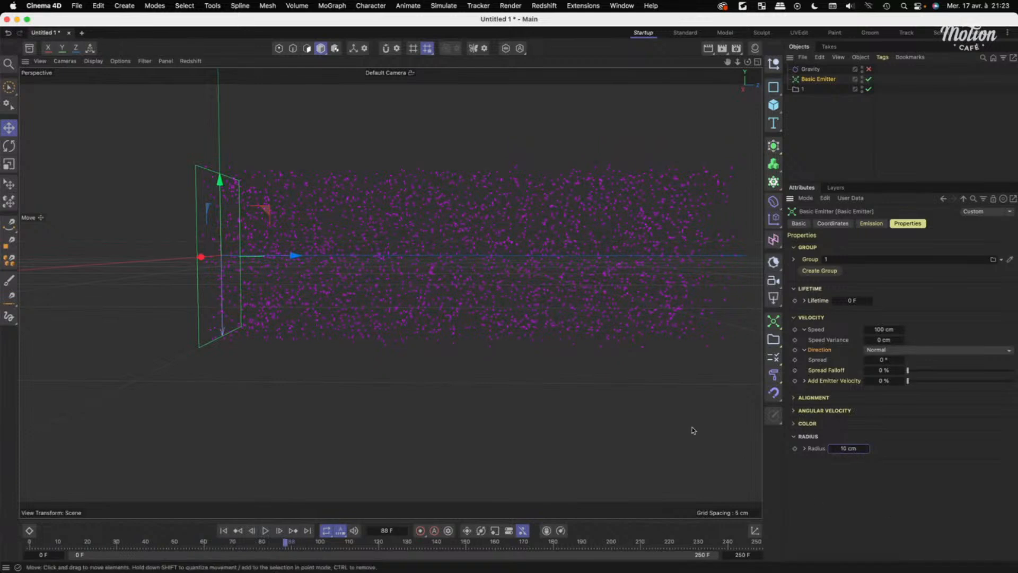
pyautogui.click(224, 531)
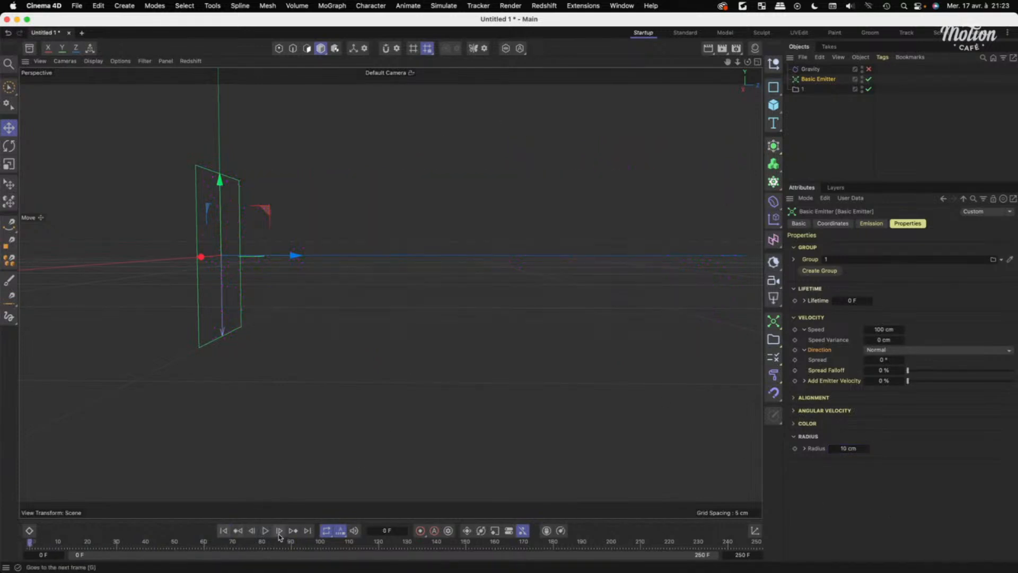
# Play the simulation to frame 49, stop it, and briefly preview the particles with the Redshift IPR.
pyautogui.click(266, 531)
pyautogui.click(267, 531)
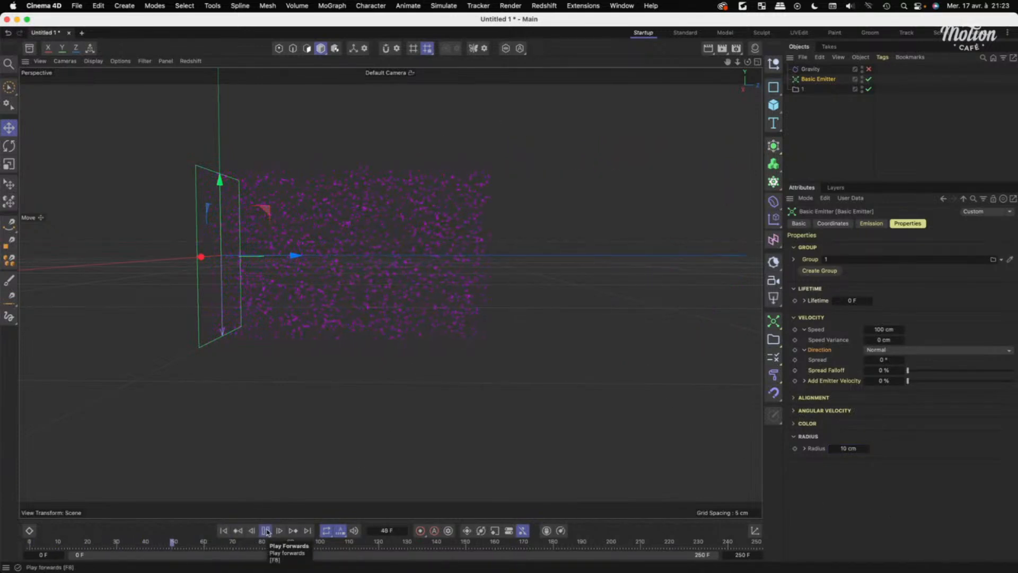
pyautogui.click(190, 61)
pyautogui.click(209, 79)
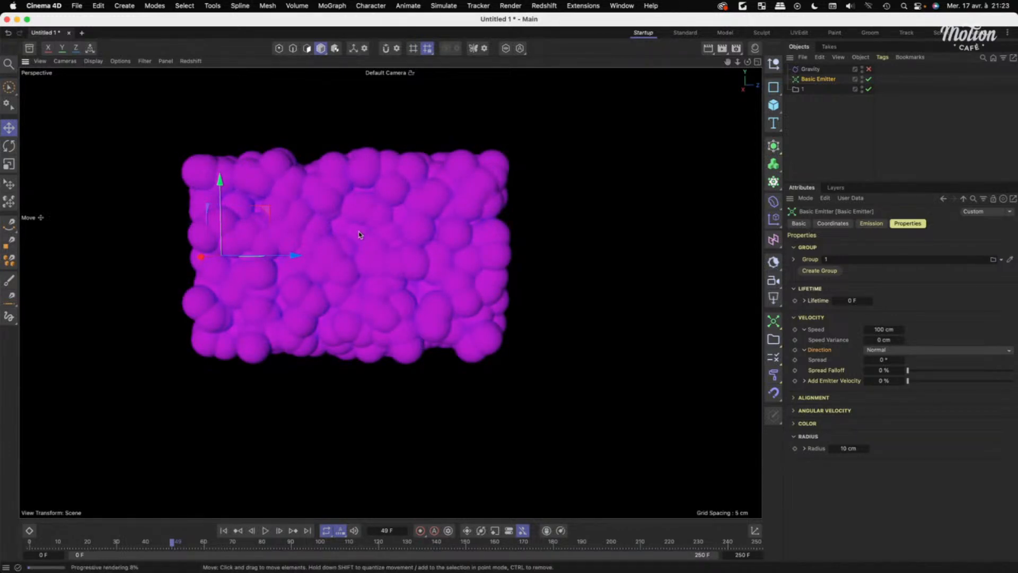
pyautogui.click(191, 61)
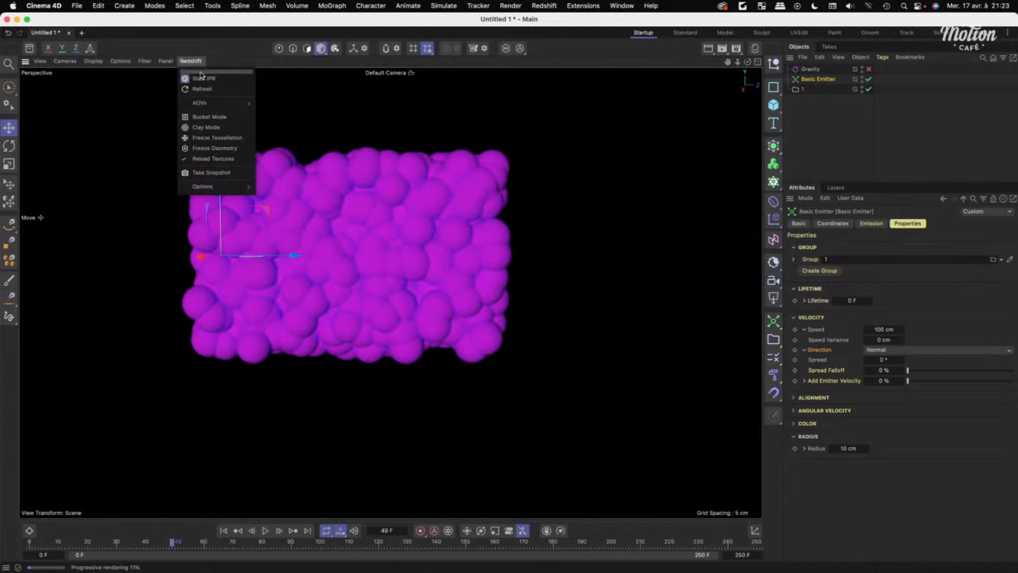
pyautogui.click(204, 84)
# Inspect particle group 1 and how it is linked in the Basic Emitter's Group property.
pyautogui.click(800, 89)
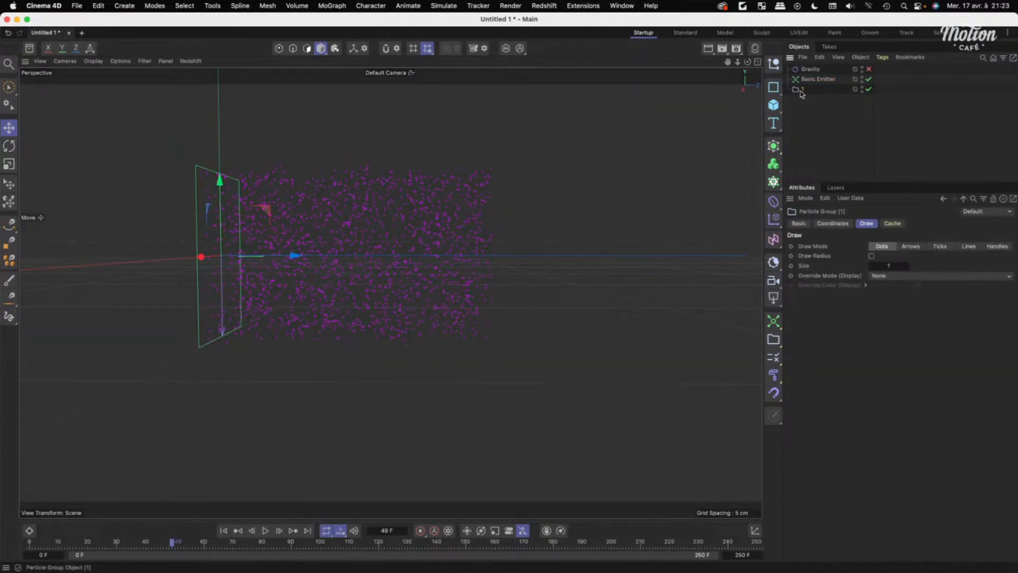
pyautogui.click(812, 96)
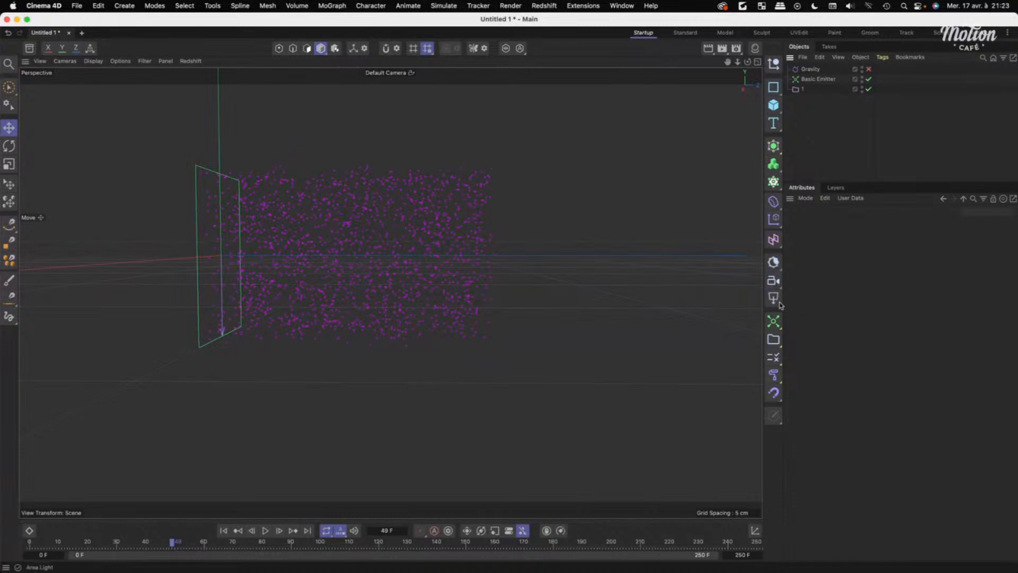
pyautogui.click(774, 321)
pyautogui.click(774, 321)
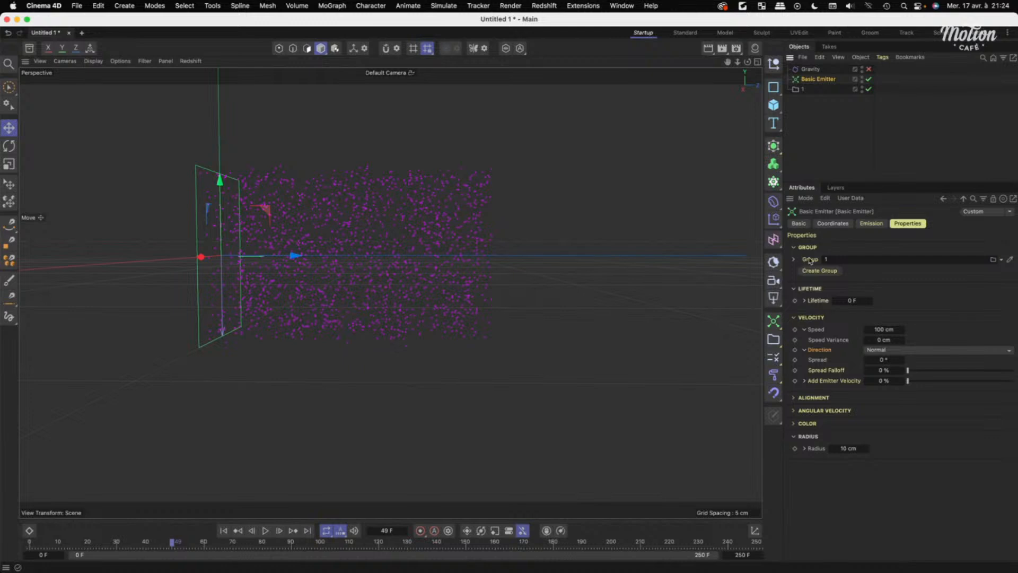
pyautogui.moveTo(803, 89); pyautogui.dragTo(829, 262)
pyautogui.click(805, 103)
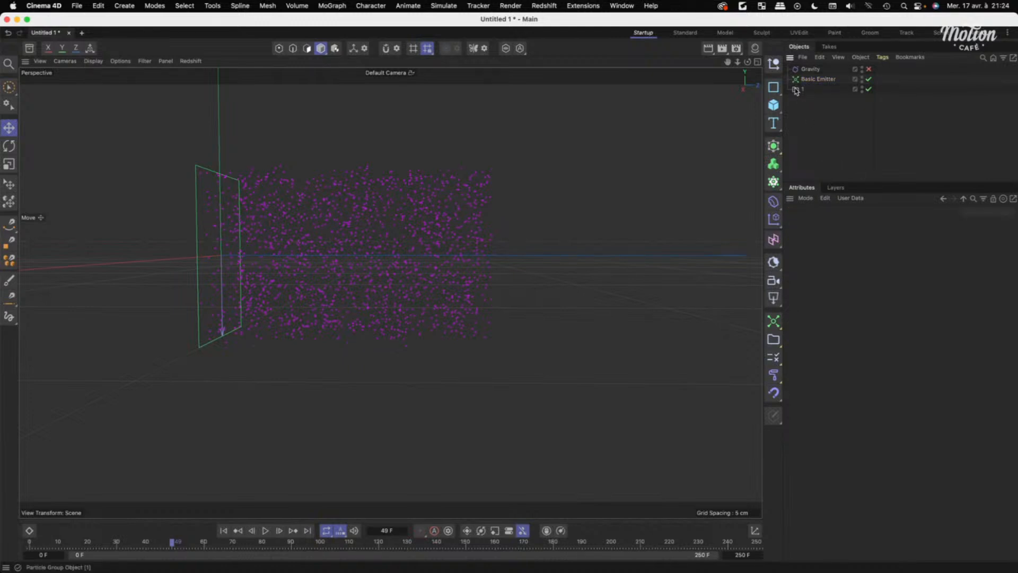
# Rename particle group 1 as "Group" and enable Draw Radius in its display settings.
pyautogui.click(796, 90)
pyautogui.keyDown('alt'); pyautogui.moveTo(345, 237); pyautogui.dragTo(420, 232, button='right'); pyautogui.keyUp('alt')
pyautogui.keyDown('alt'); pyautogui.moveTo(420, 232); pyautogui.dragTo(480, 250, button='middle'); pyautogui.keyUp('alt')
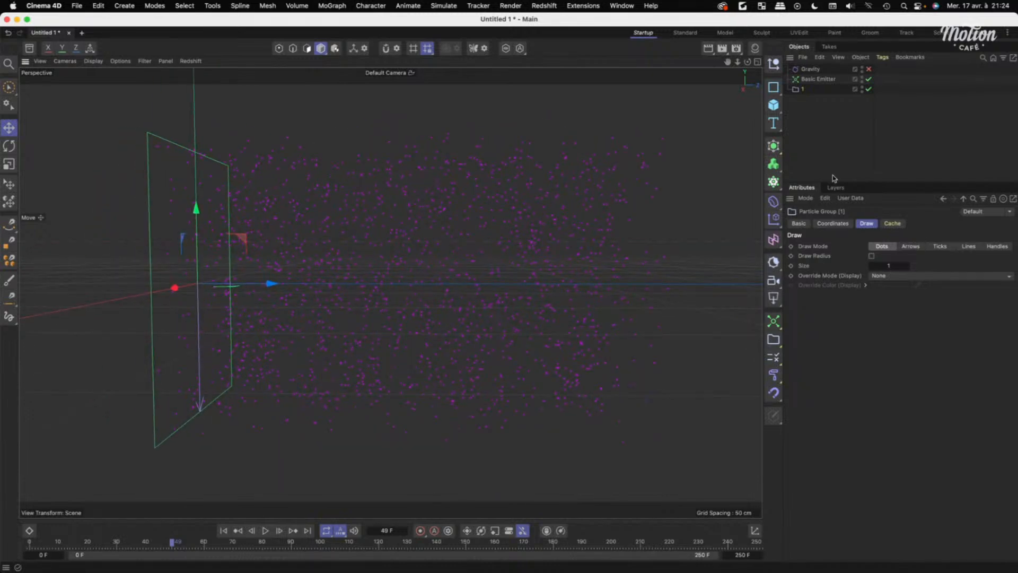
pyautogui.doubleClick(803, 90)
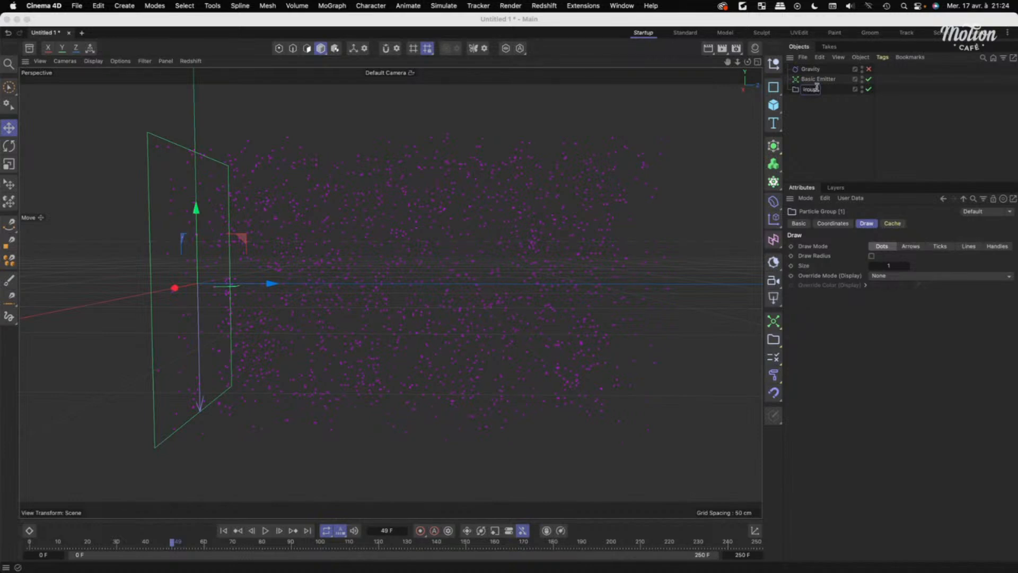
pyautogui.write('Group')
pyautogui.press('Return')
pyautogui.click(808, 90)
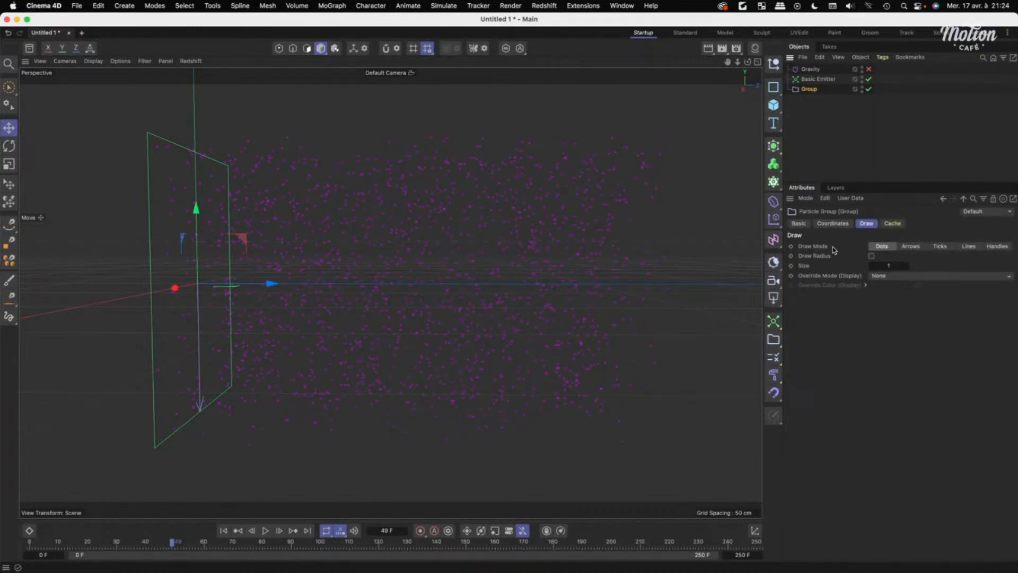
pyautogui.click(872, 256)
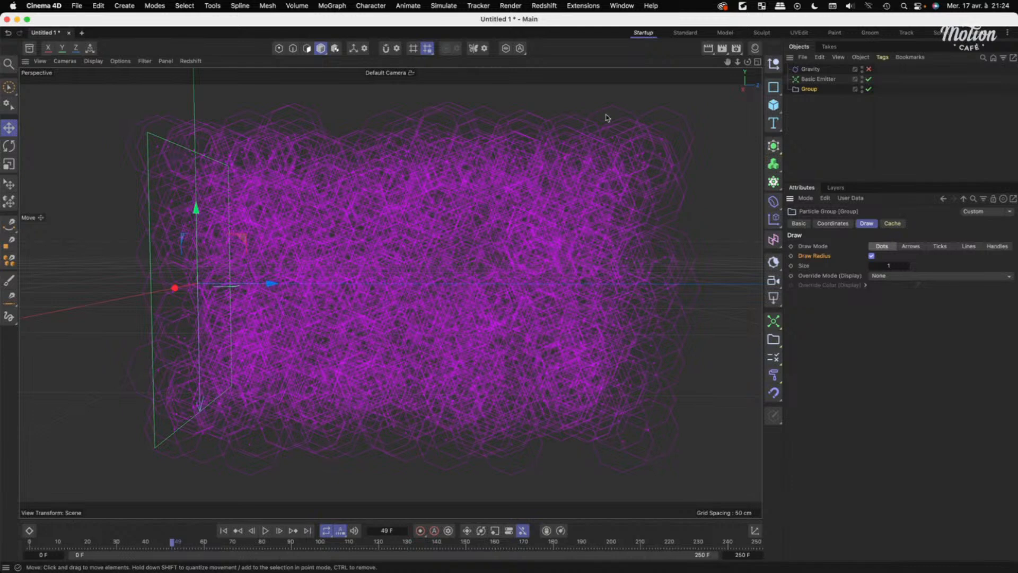
# Set the Basic Emitter's particle Radius to 1 cm and replay the simulation from frame 0.
pyautogui.click(818, 79)
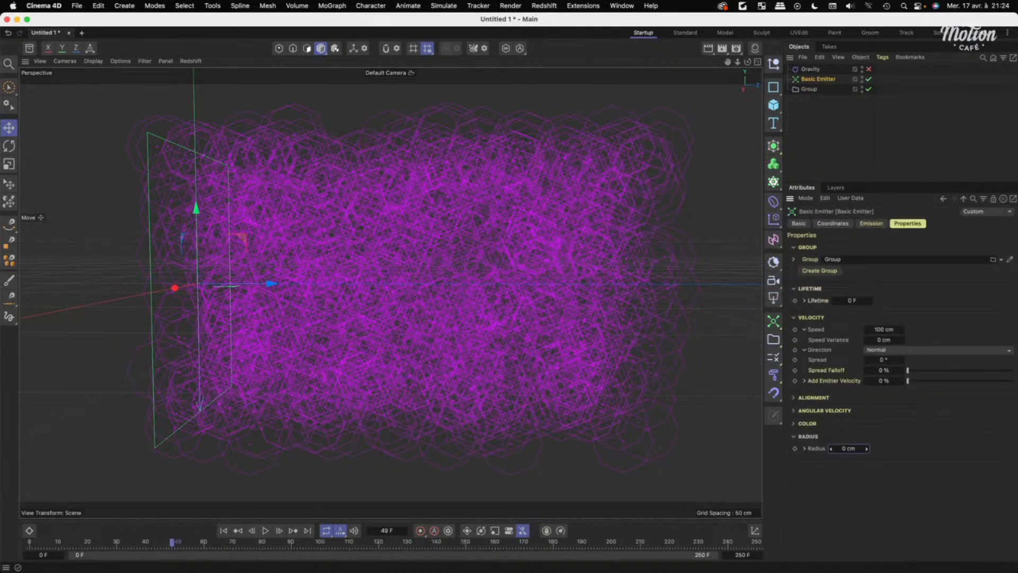
pyautogui.click(224, 530)
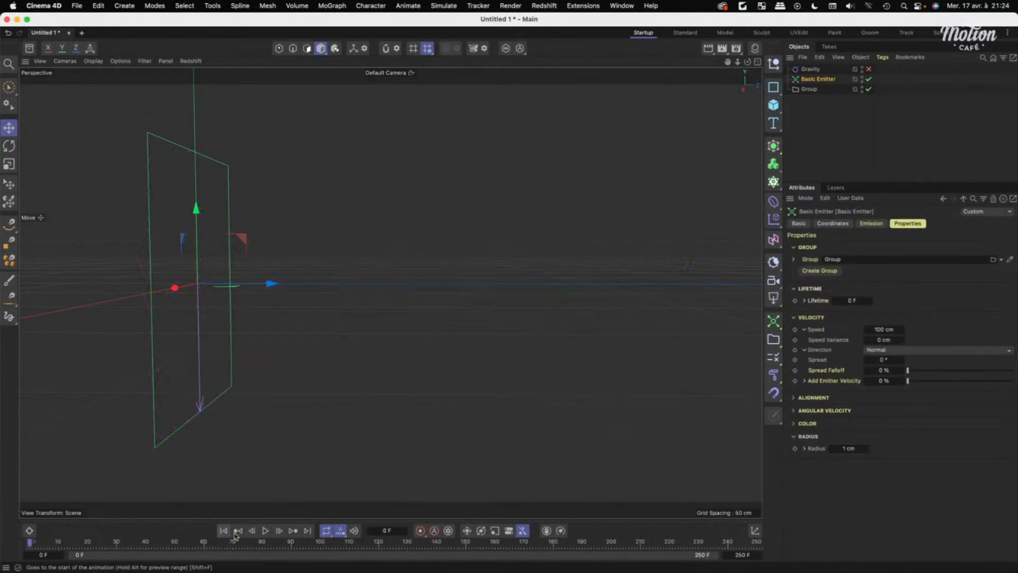
pyautogui.click(265, 531)
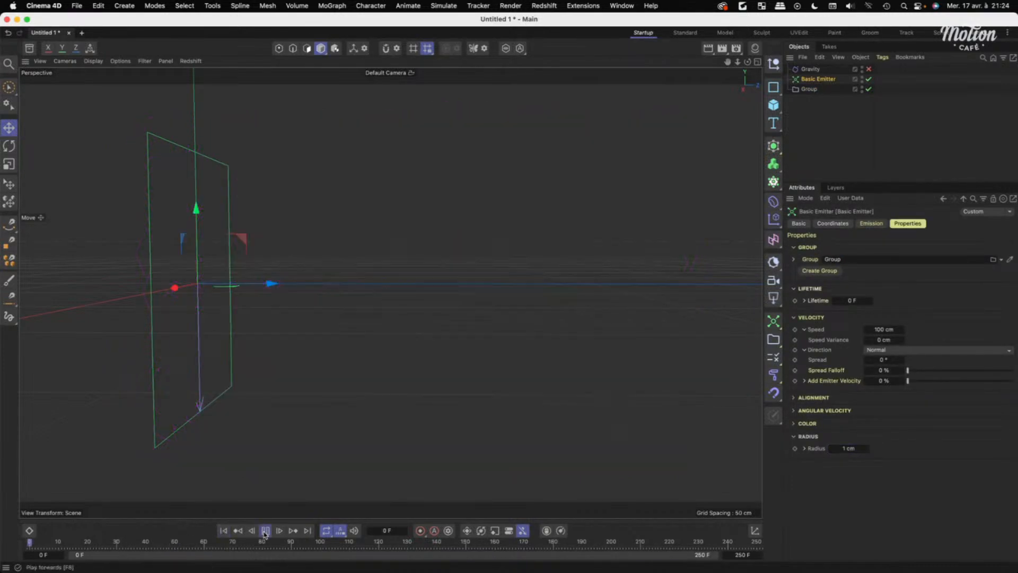
# During playback, switch the emitter's Radius to 10 cm and back to 1 cm, stop the playback and return to frame 0.
pyautogui.click(848, 448)
pyautogui.write('10')
pyautogui.press('Return')
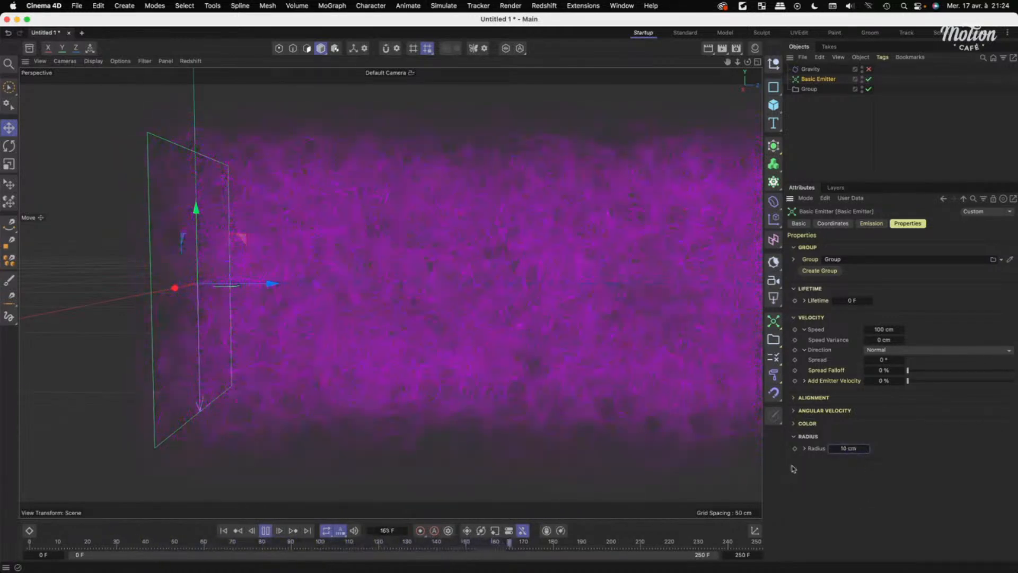
pyautogui.write('1')
pyautogui.press('Return')
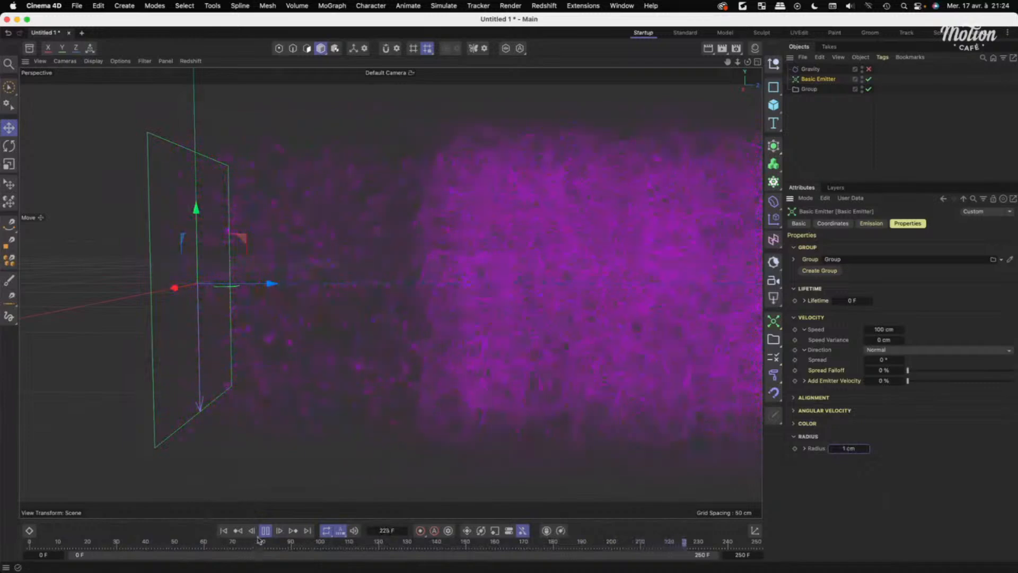
pyautogui.click(265, 530)
pyautogui.click(223, 530)
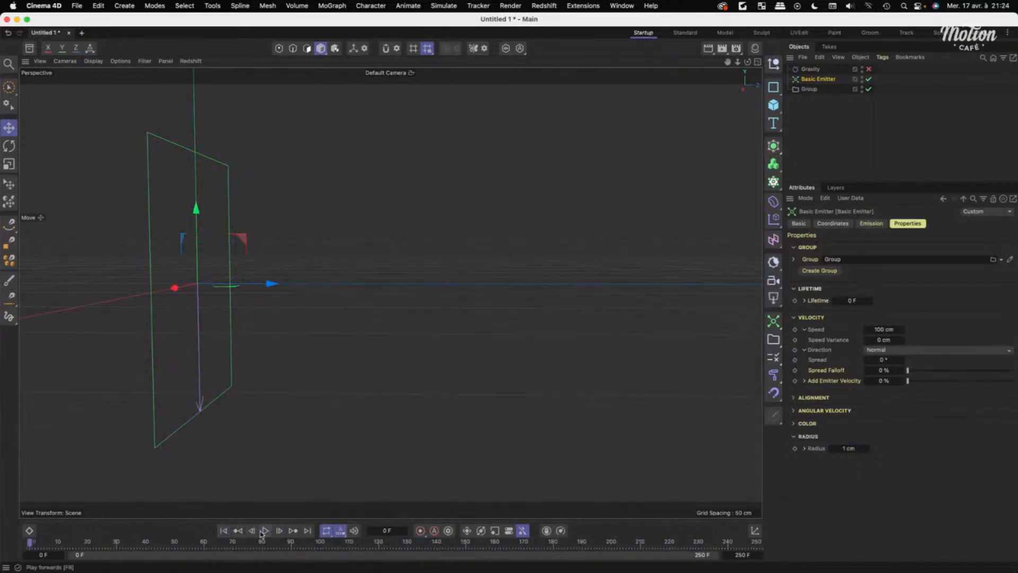
# Watch the particles replay from a wider view and expand the Basic Emitter's Color settings for comparison with the group's draw settings.
pyautogui.click(809, 89)
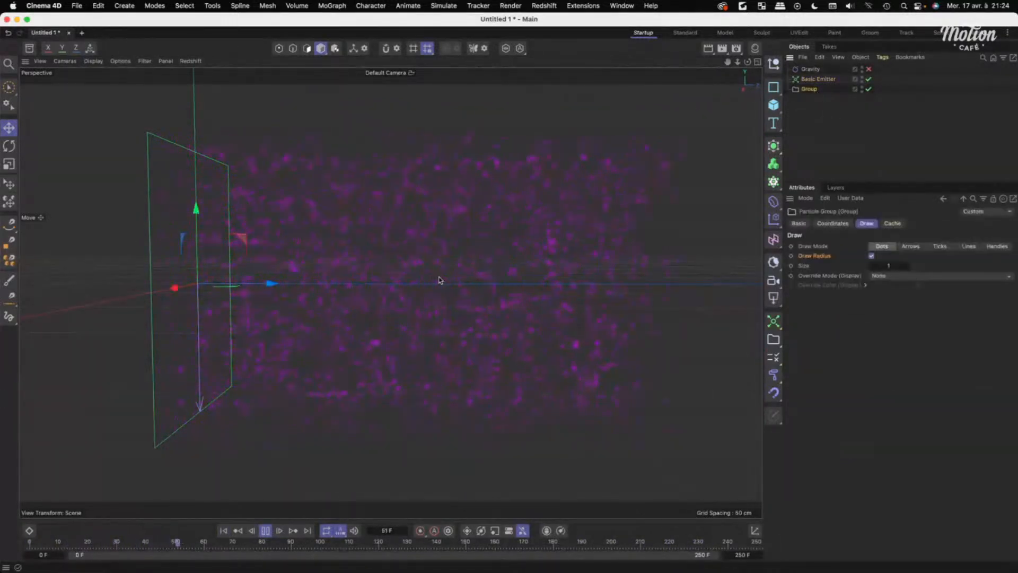
pyautogui.keyDown('alt'); pyautogui.moveTo(439, 216); pyautogui.dragTo(414, 298); pyautogui.keyUp('alt')
pyautogui.keyDown('alt'); pyautogui.moveTo(414, 298); pyautogui.dragTo(360, 300, button='middle'); pyautogui.keyUp('alt')
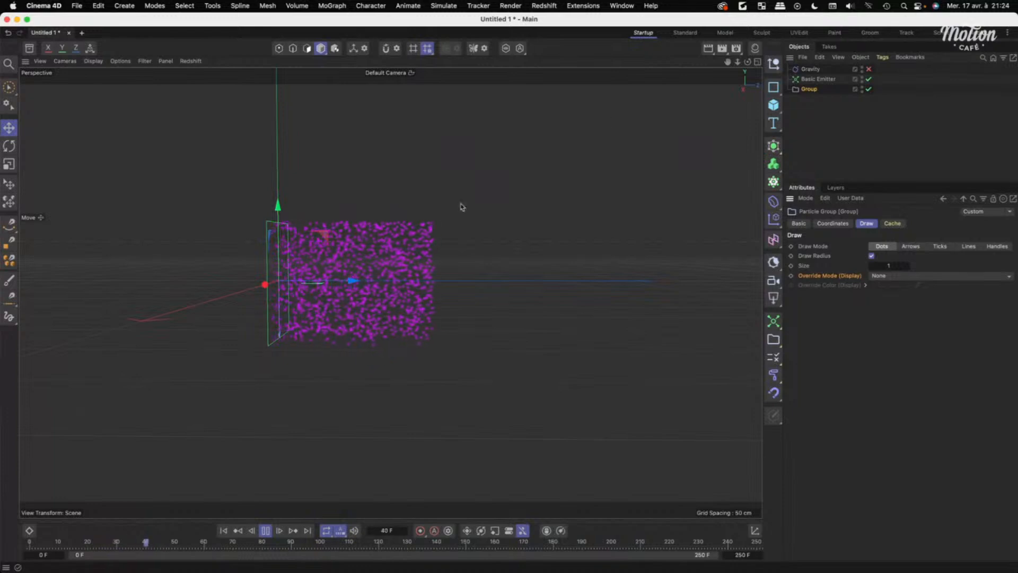
pyautogui.click(818, 79)
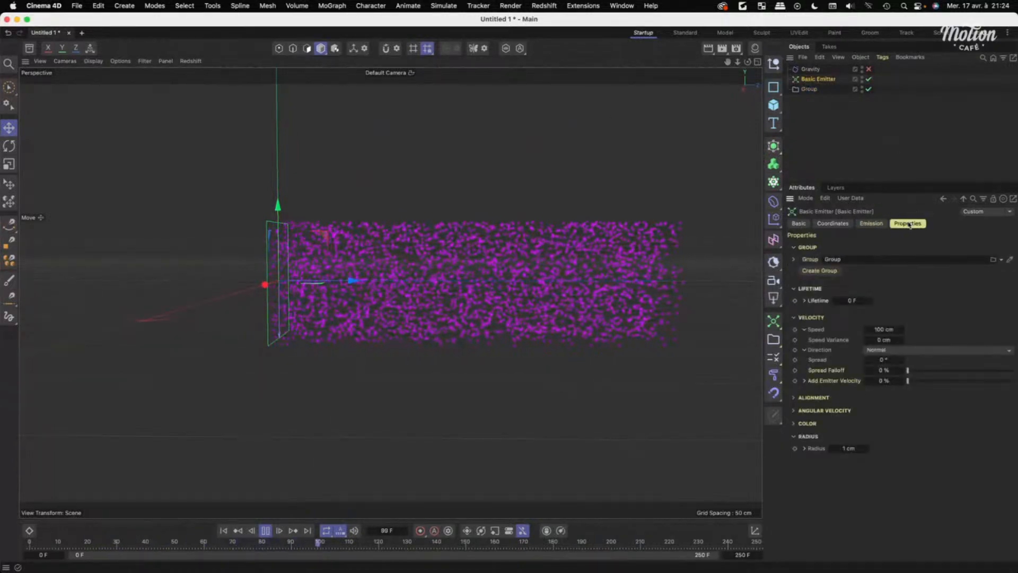
pyautogui.click(794, 424)
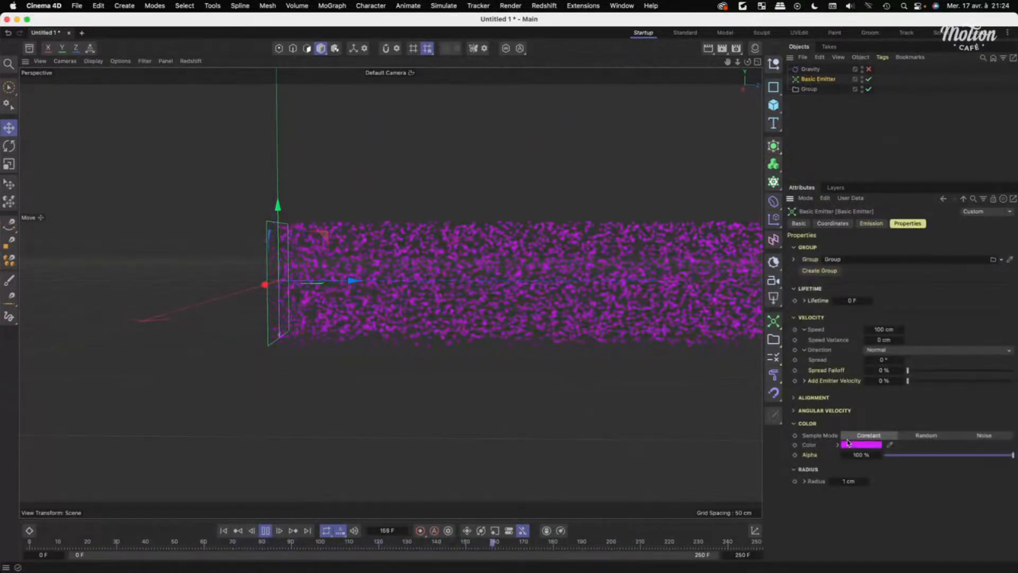
# Set the particle group's display Override Mode to Constant with an orange Override Color.
pyautogui.click(809, 89)
pyautogui.click(867, 224)
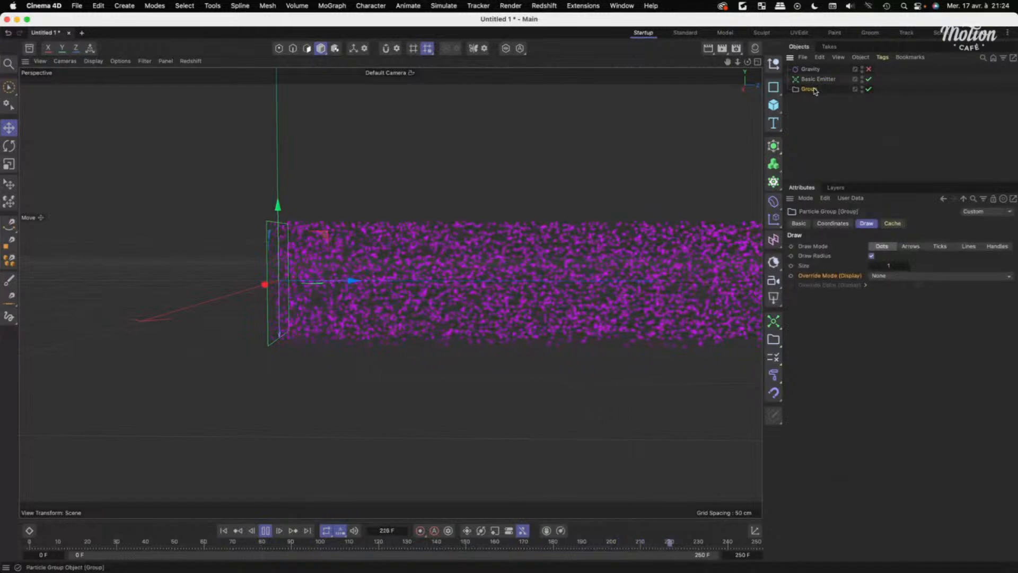
pyautogui.click(879, 276)
pyautogui.click(890, 292)
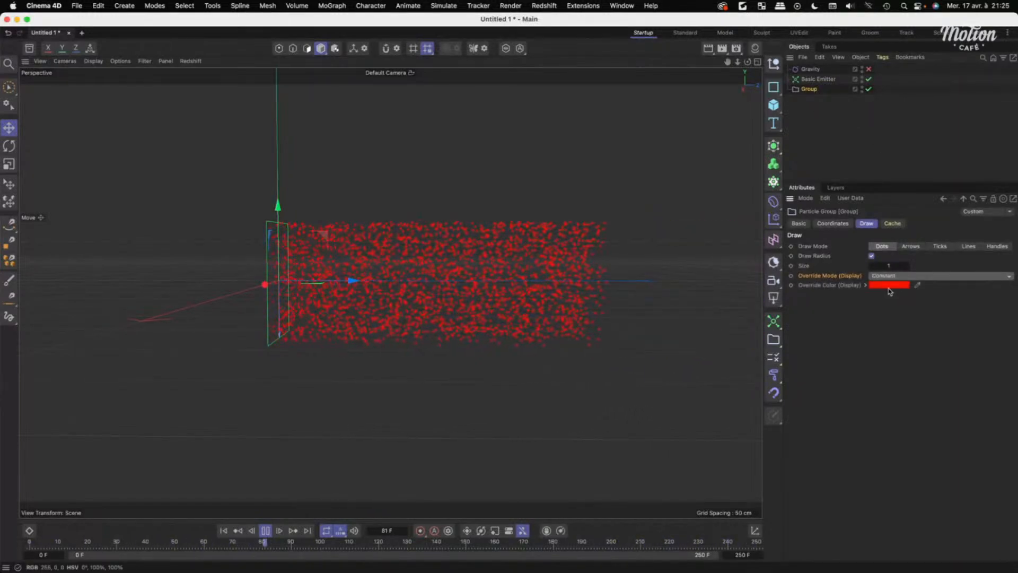
pyautogui.click(889, 287)
pyautogui.moveTo(911, 349); pyautogui.dragTo(958, 349)
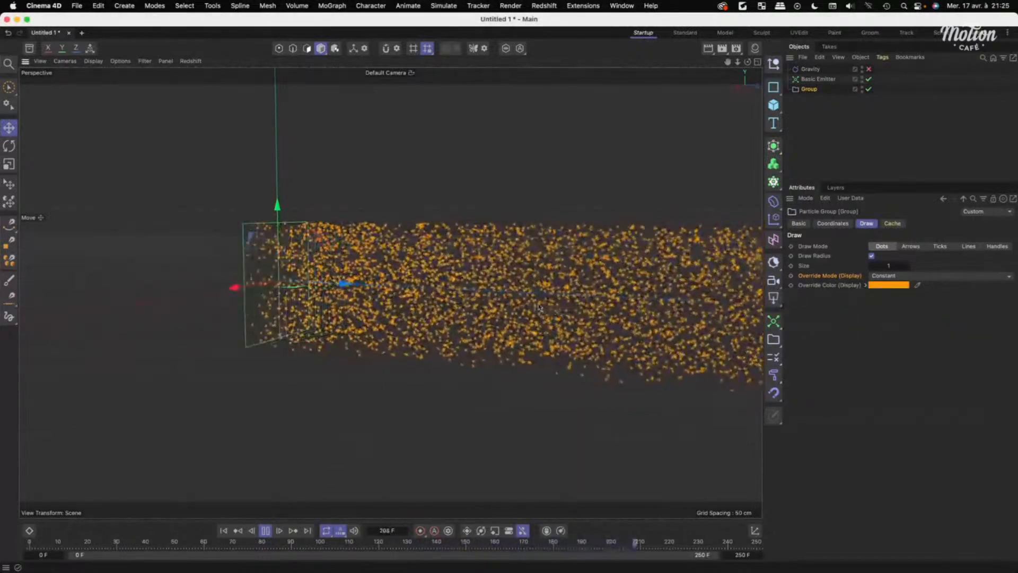
# Stop the playback, return to frame 0 and advance to frame 1 to examine the first emitted particles and their drawn radius.
pyautogui.keyDown('alt'); pyautogui.moveTo(539, 308); pyautogui.dragTo(446, 298, button='middle'); pyautogui.keyUp('alt')
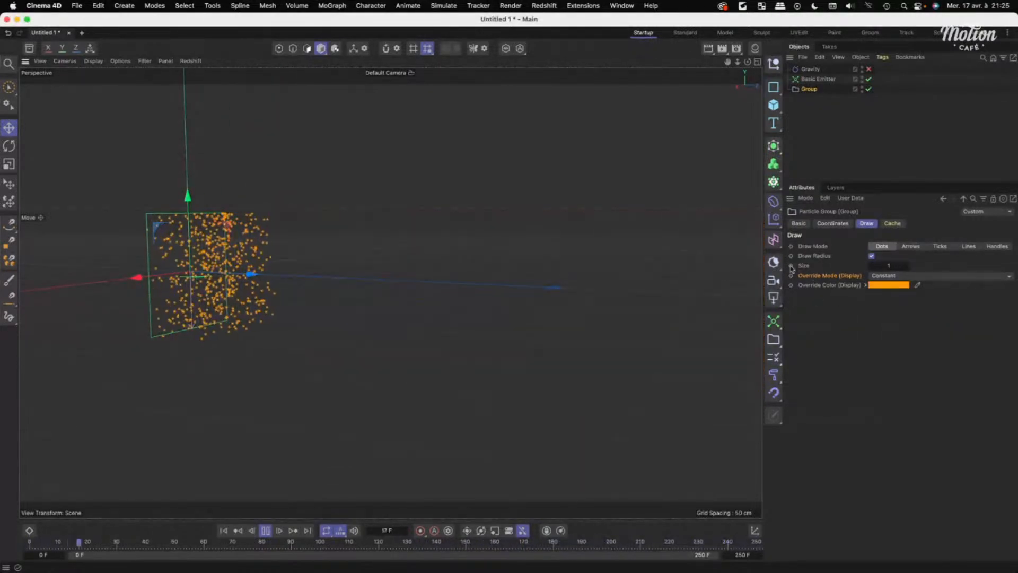
pyautogui.keyDown('alt'); pyautogui.moveTo(274, 331); pyautogui.dragTo(334, 341); pyautogui.keyUp('alt')
pyautogui.keyDown('alt'); pyautogui.moveTo(265, 251); pyautogui.dragTo(307, 252, button='right'); pyautogui.keyUp('alt')
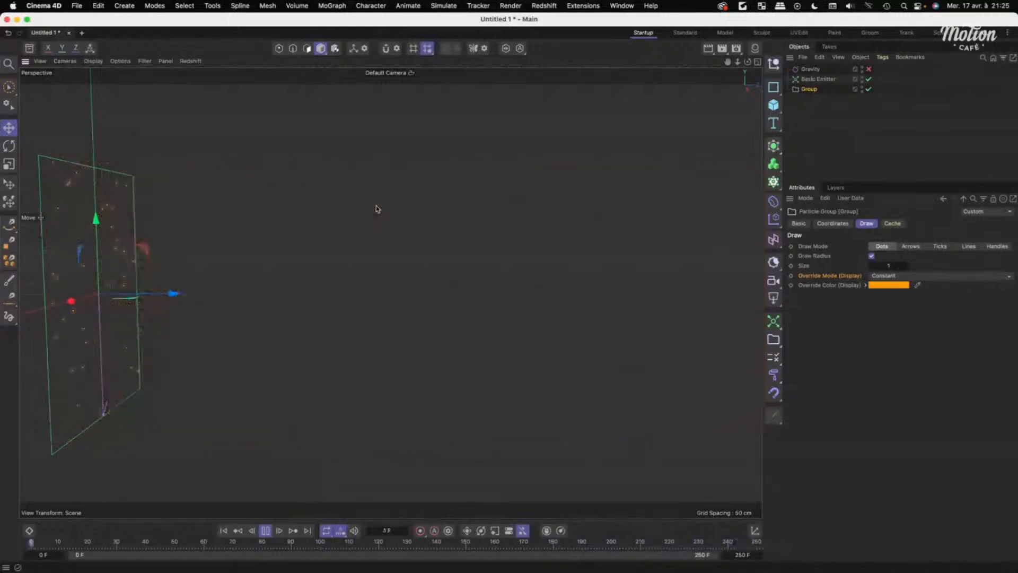
pyautogui.click(269, 532)
pyautogui.scroll(-3, 386, 423)
pyautogui.click(223, 532)
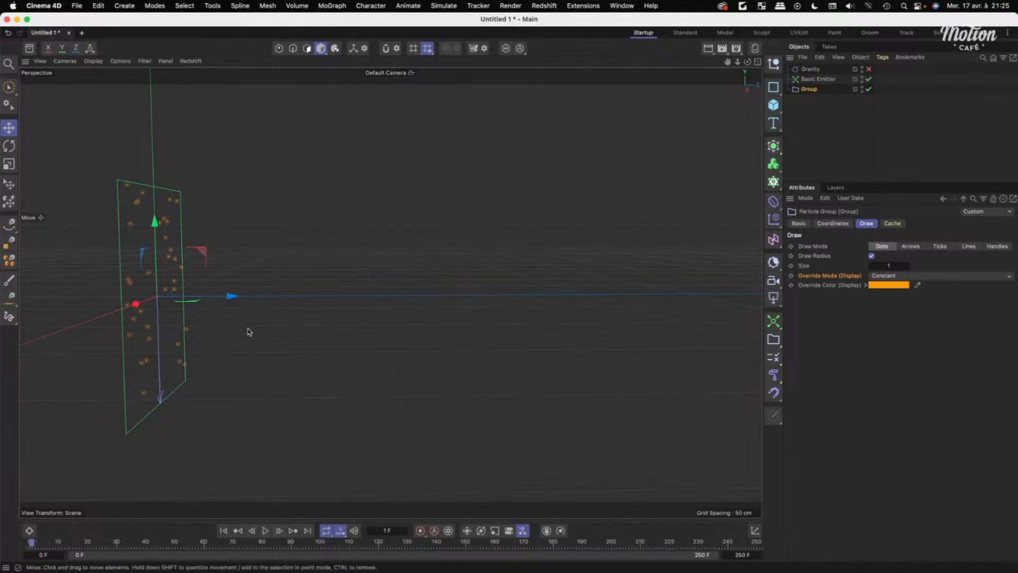
pyautogui.scroll(5, 265, 308)
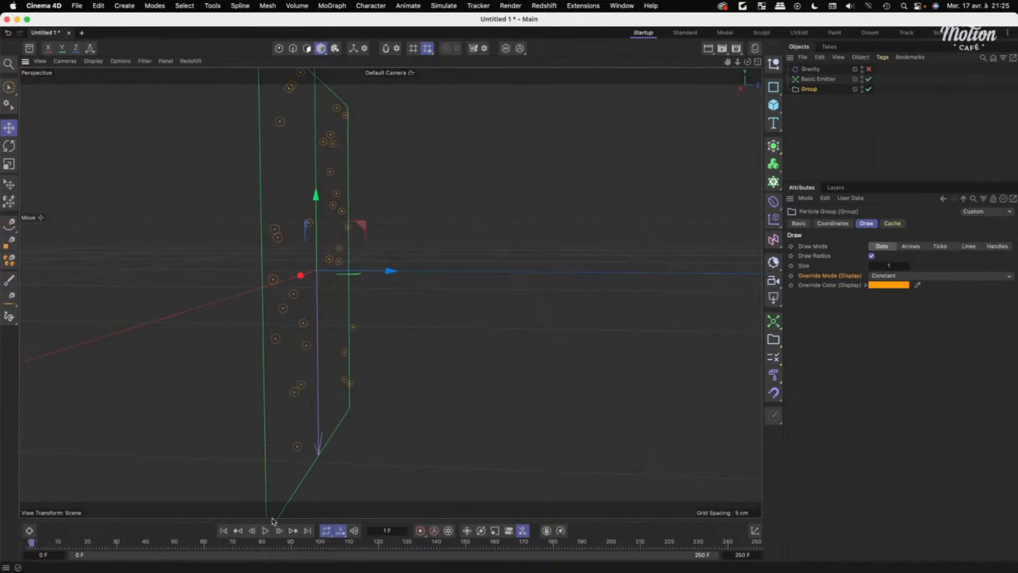
pyautogui.click(254, 531)
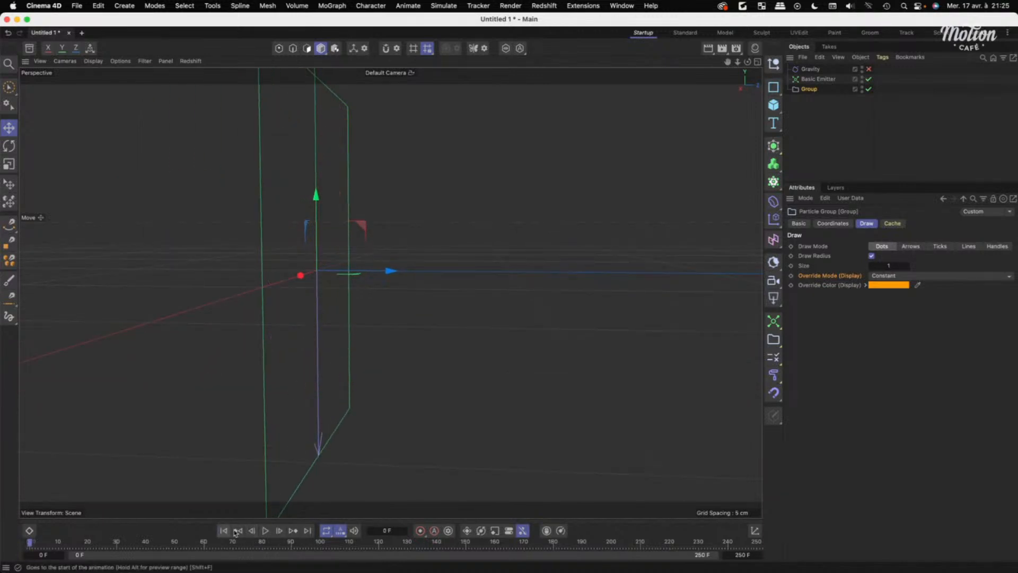
pyautogui.click(279, 531)
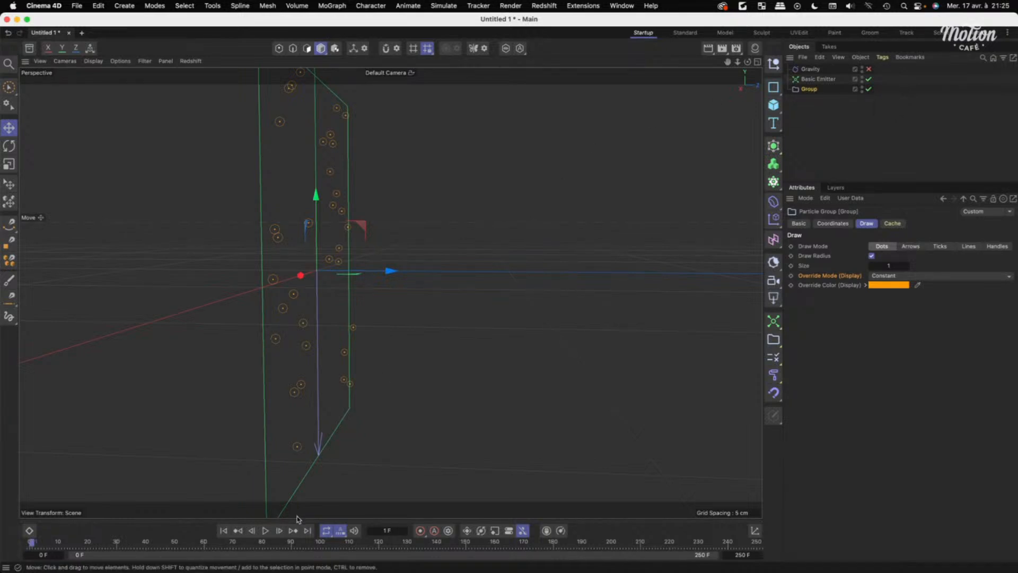
# Play the simulation from frame 1, stop it at frame 38 and examine the orange particle stream.
pyautogui.click(265, 531)
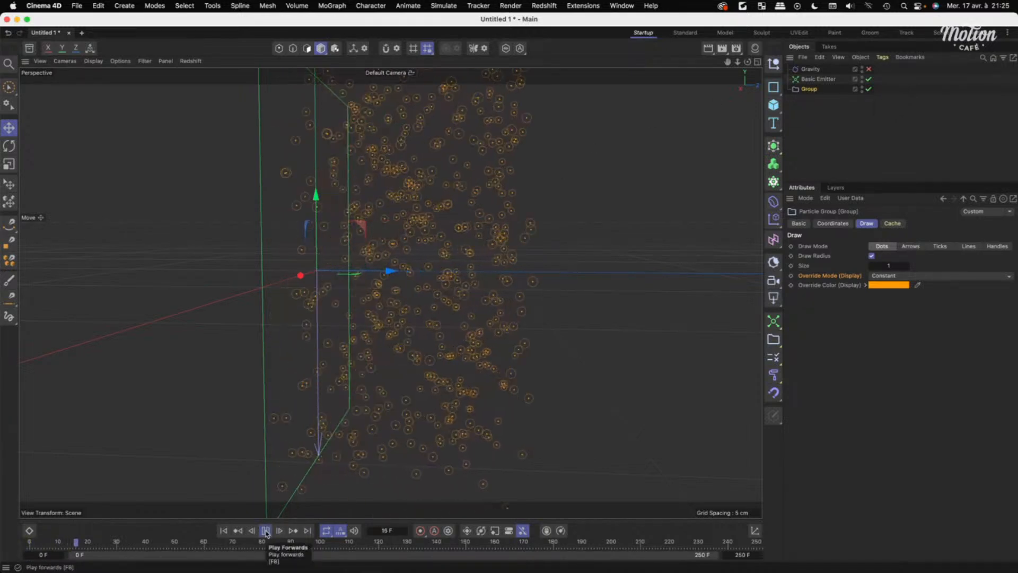
pyautogui.click(266, 532)
pyautogui.scroll(-3, 428, 296)
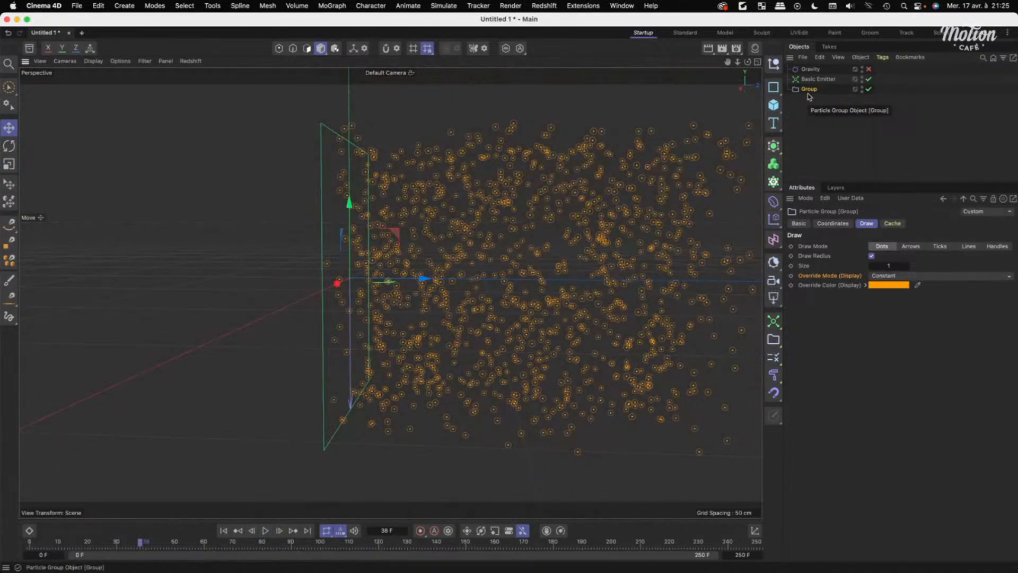
pyautogui.scroll(-5, 429, 272)
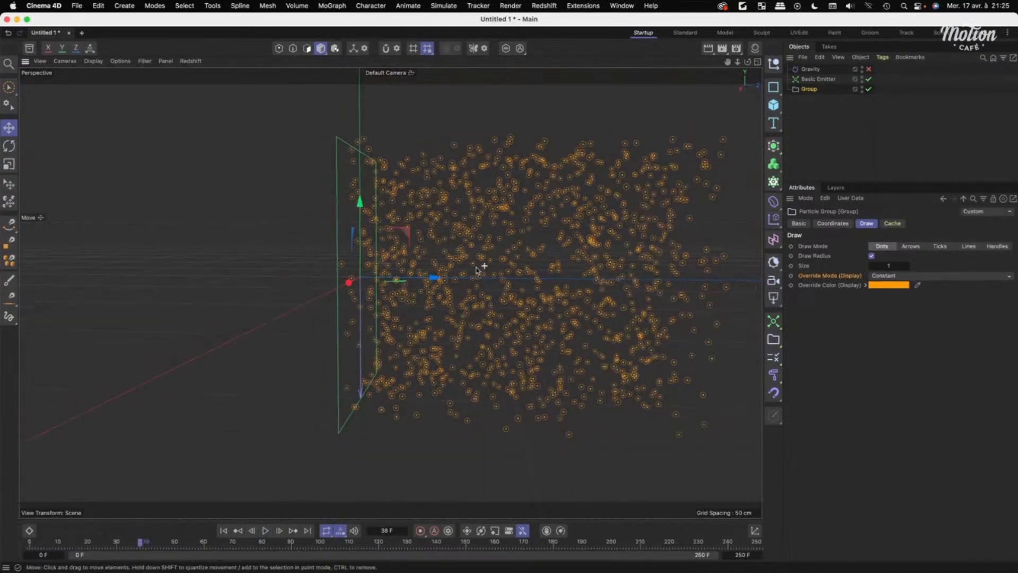
pyautogui.keyDown('alt'); pyautogui.moveTo(429, 271); pyautogui.dragTo(394, 278, button='middle'); pyautogui.keyUp('alt')
pyautogui.moveTo(419, 290)
pyautogui.keyDown('alt'); pyautogui.mouseDown()
pyautogui.moveTo(382, 299)
pyautogui.moveTo(425, 297)
pyautogui.mouseUp(); pyautogui.keyUp('alt')
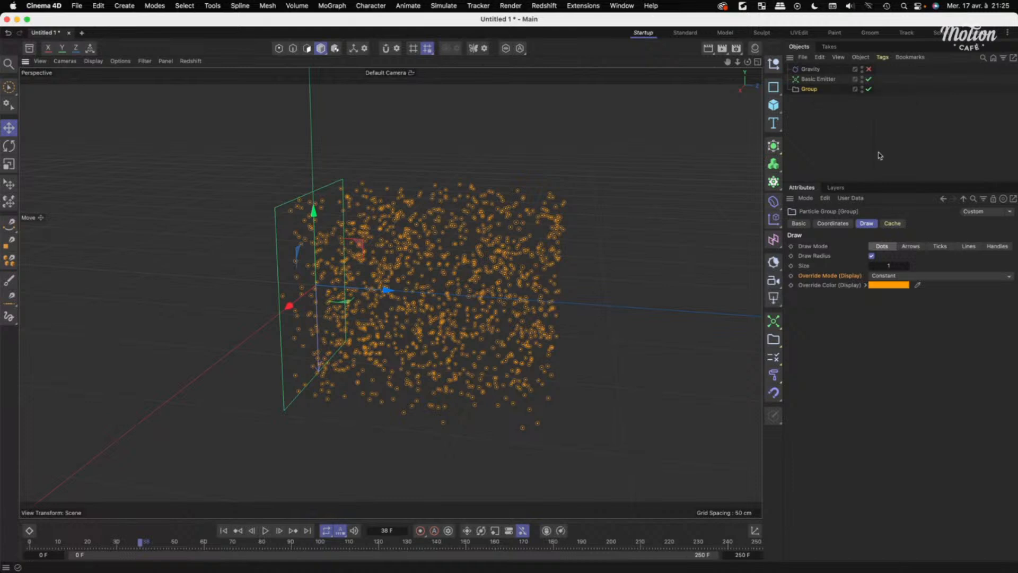
# Try placing the particle group above the Basic Emitter in the object order, replay from frame 0, and restore the original order.
pyautogui.moveTo(875, 115); pyautogui.dragTo(881, 116)
pyautogui.moveTo(807, 90); pyautogui.dragTo(809, 79)
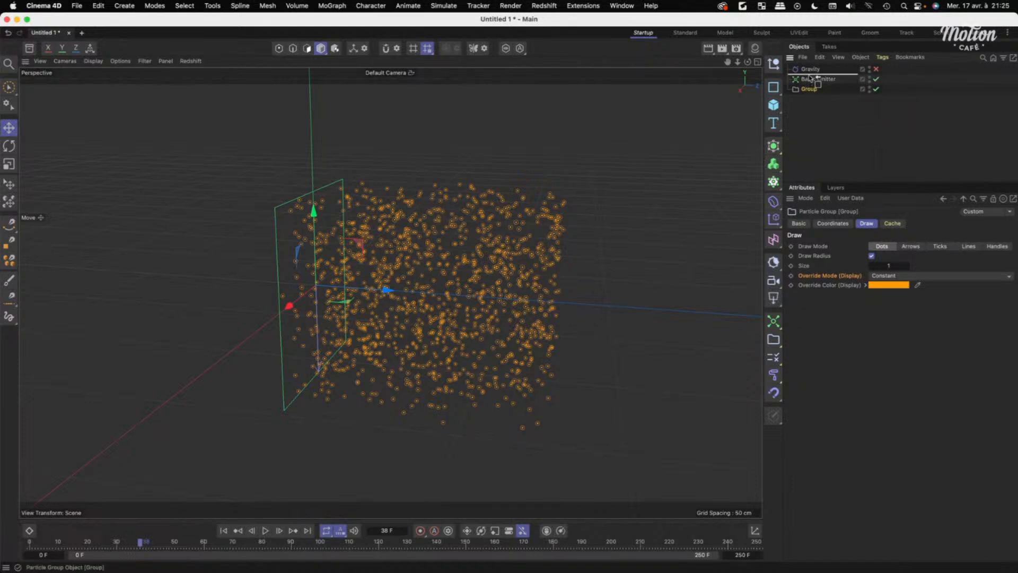
pyautogui.click(224, 531)
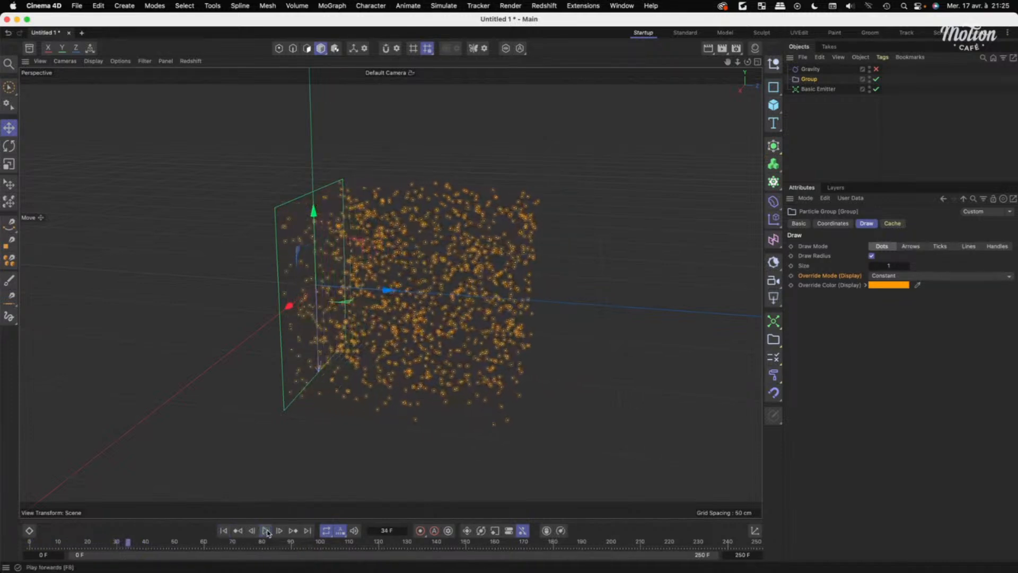
pyautogui.click(266, 530)
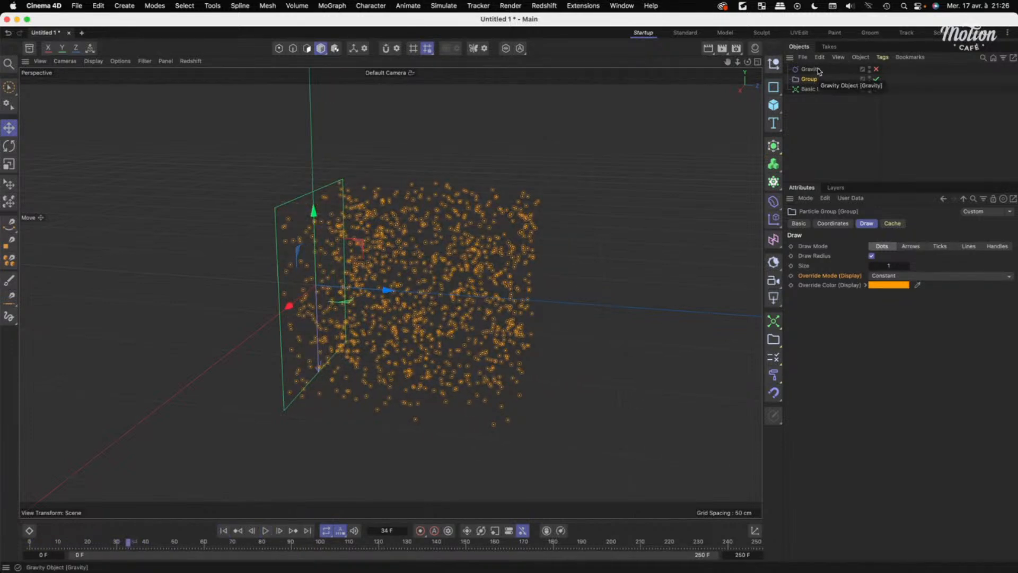
pyautogui.moveTo(817, 99); pyautogui.dragTo(817, 99)
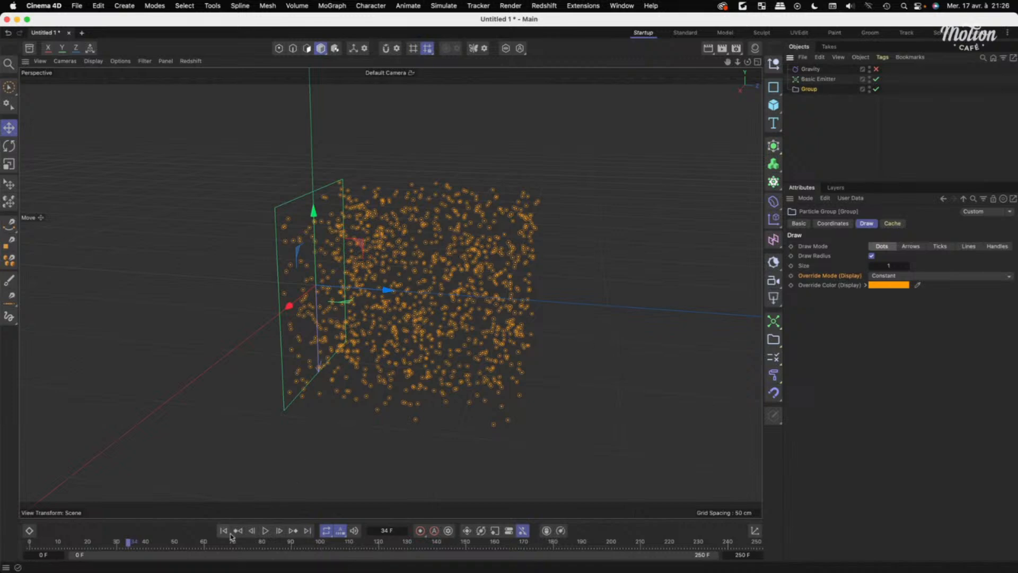
# Replay the simulation from frame 0, stop it at frame 32 and examine the orange particles' drawn radius up close.
pyautogui.click(223, 530)
pyautogui.click(264, 531)
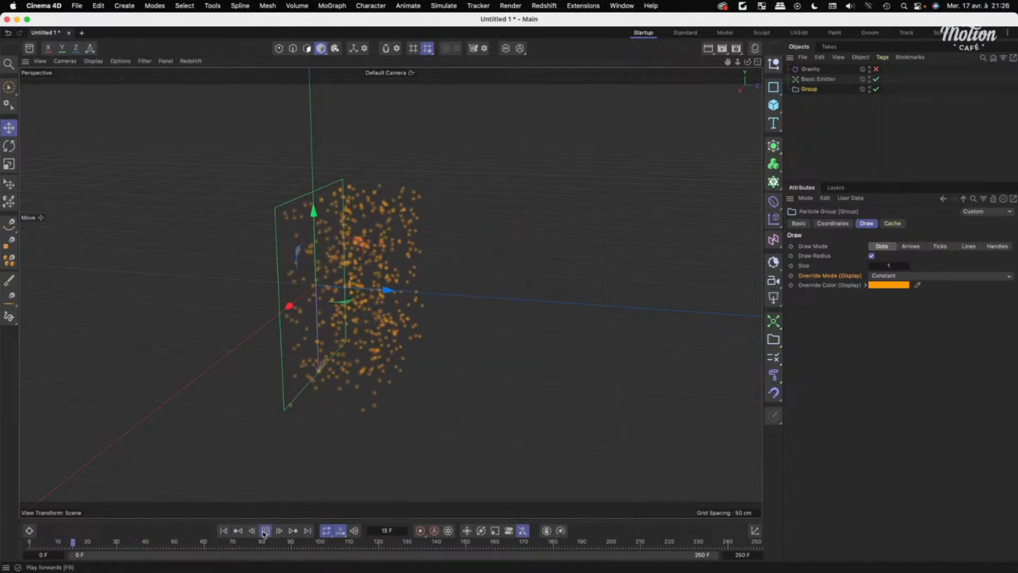
pyautogui.click(265, 530)
pyautogui.scroll(2, 422, 304)
pyautogui.keyDown('alt'); pyautogui.moveTo(422, 304); pyautogui.dragTo(400, 318); pyautogui.keyUp('alt')
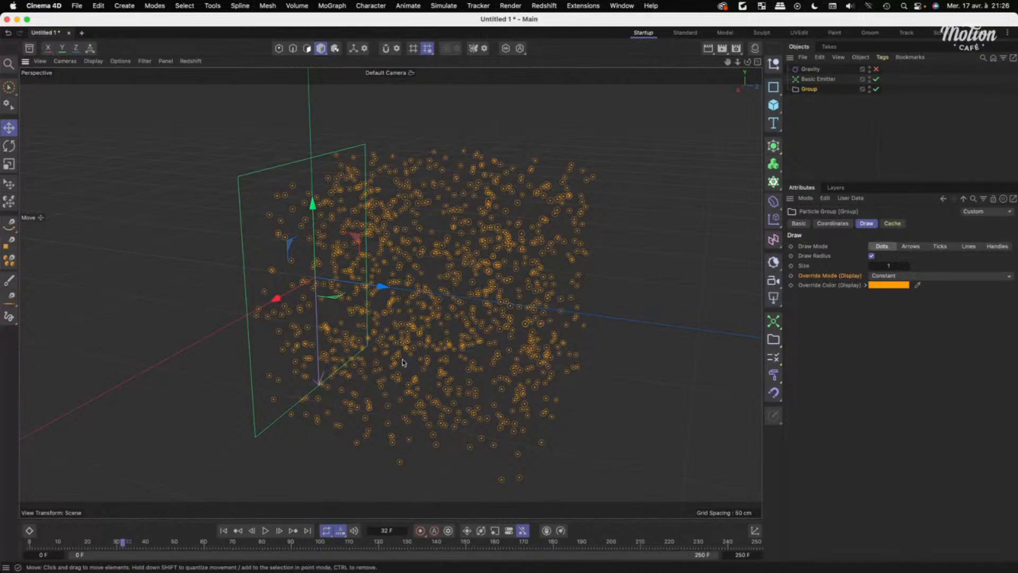
pyautogui.keyDown('alt'); pyautogui.moveTo(403, 362); pyautogui.dragTo(393, 366); pyautogui.keyUp('alt')
# Continue the simulation with a stop at frame 48, pause it at frame 93 and examine the longer particle stream.
pyautogui.click(265, 530)
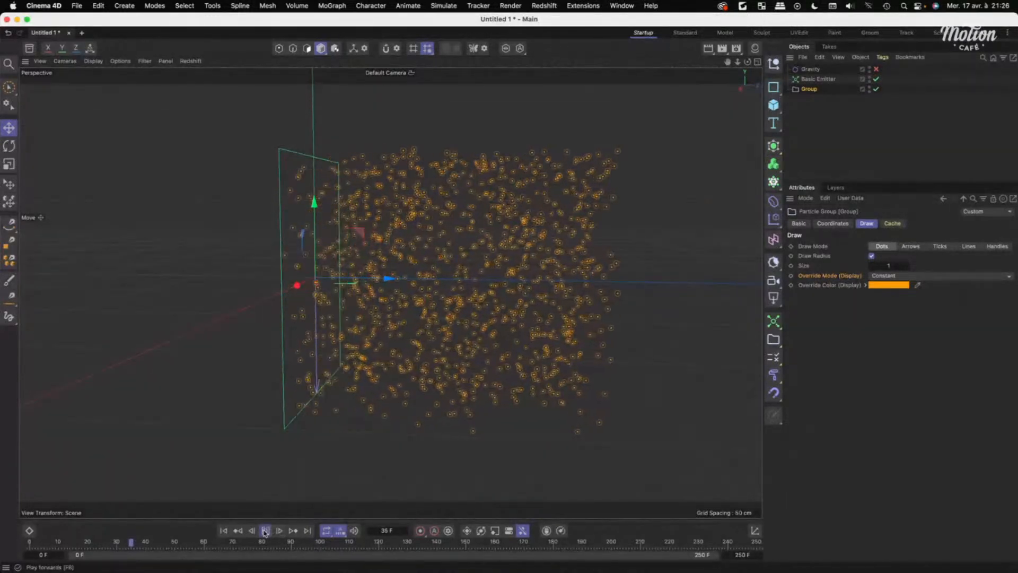
pyautogui.click(265, 531)
pyautogui.scroll(-2, 500, 302)
pyautogui.keyDown('alt'); pyautogui.moveTo(500, 303); pyautogui.dragTo(459, 275, button='middle'); pyautogui.keyUp('alt')
pyautogui.scroll(-5, 459, 275)
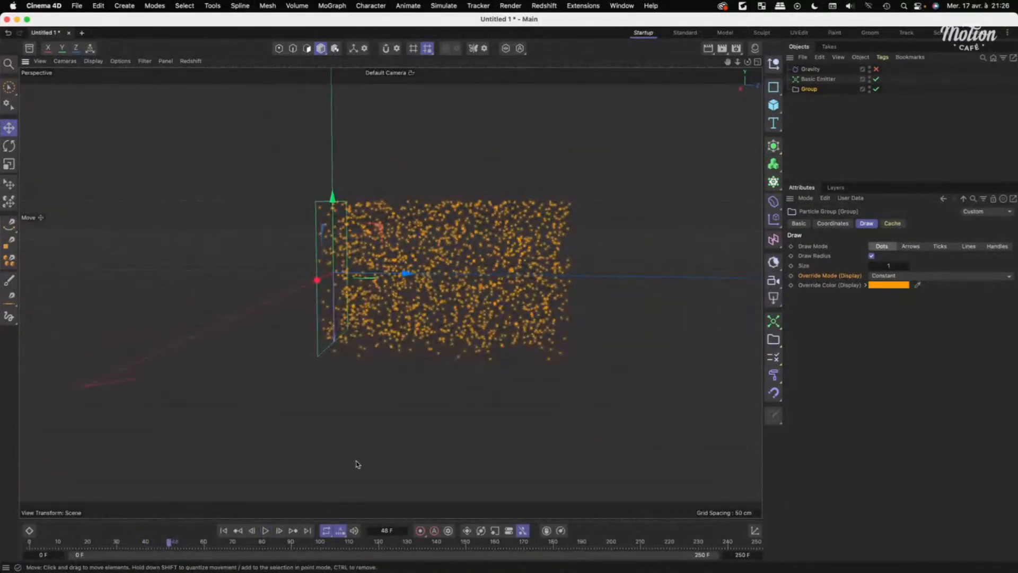
pyautogui.click(265, 531)
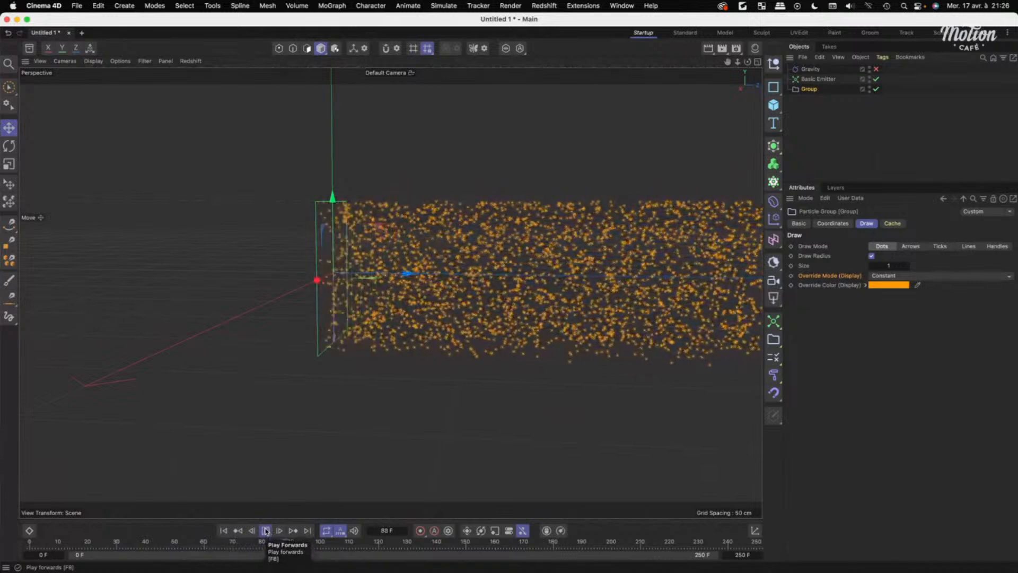
pyautogui.click(265, 531)
pyautogui.scroll(2, 630, 272)
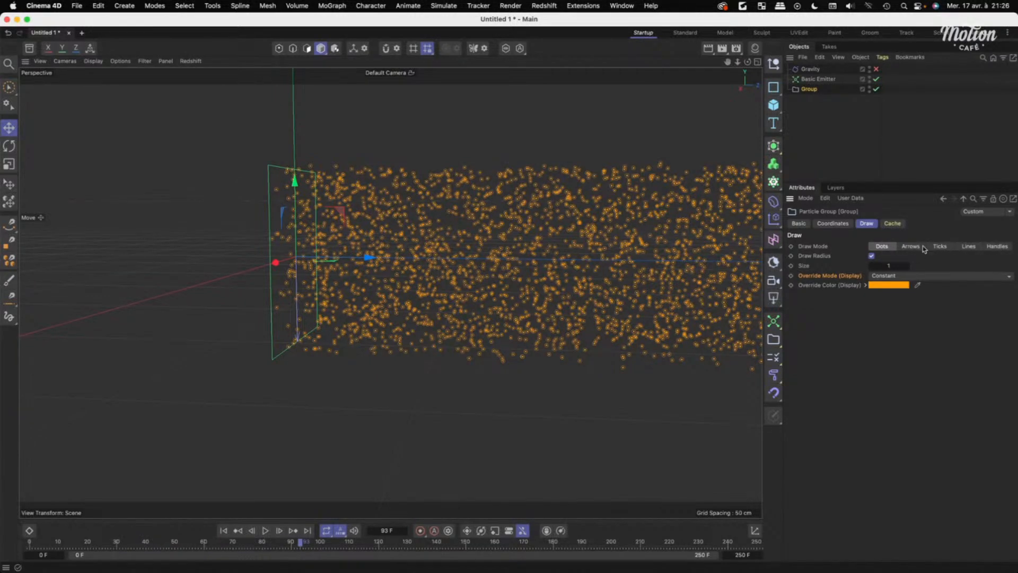
# Set the particle group's Draw Mode to Arrows and turn off Draw Radius while the simulation plays.
pyautogui.scroll(3, 564, 235)
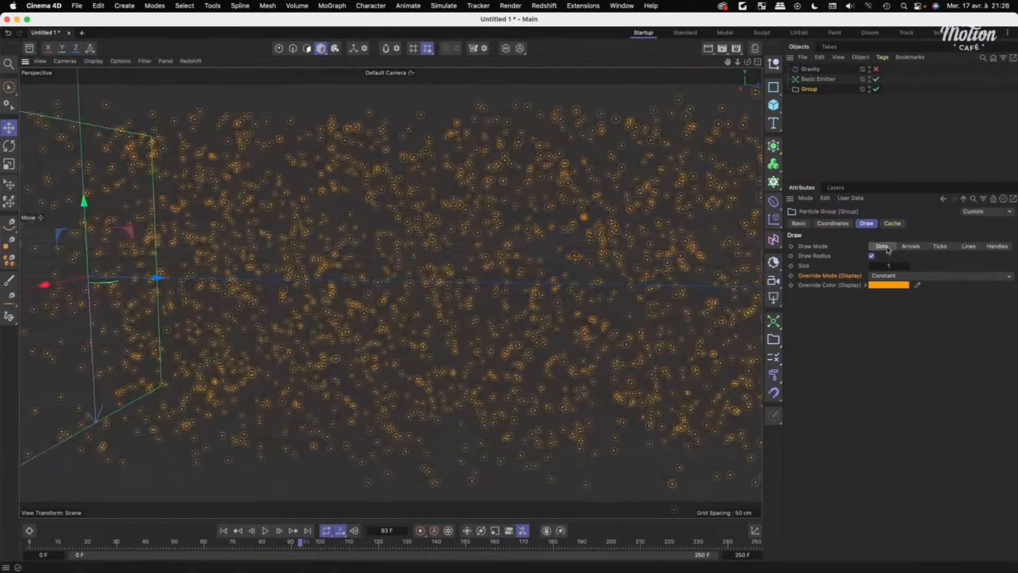
pyautogui.click(911, 246)
pyautogui.scroll(5, 481, 251)
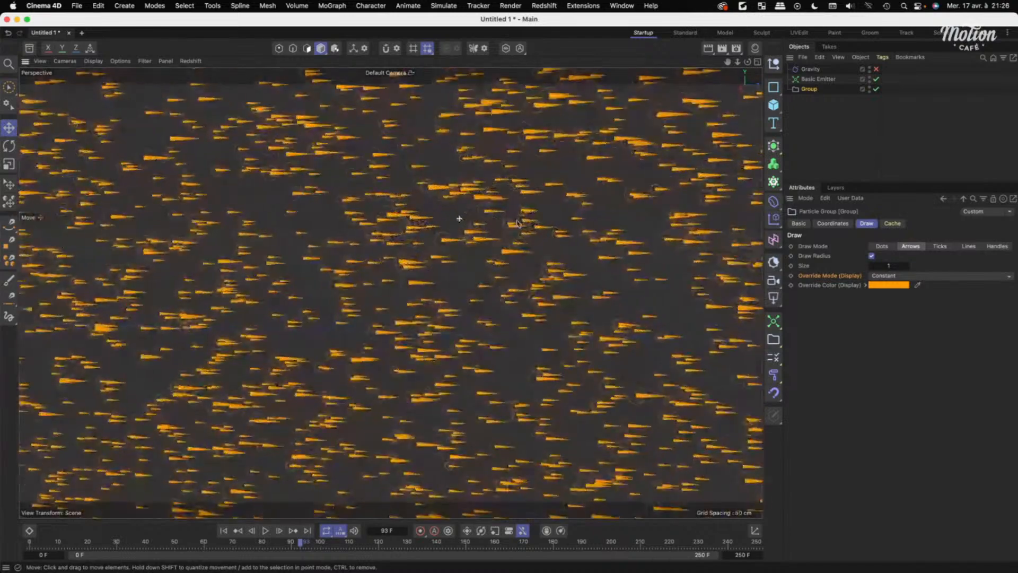
pyautogui.click(266, 530)
pyautogui.scroll(-5, 497, 353)
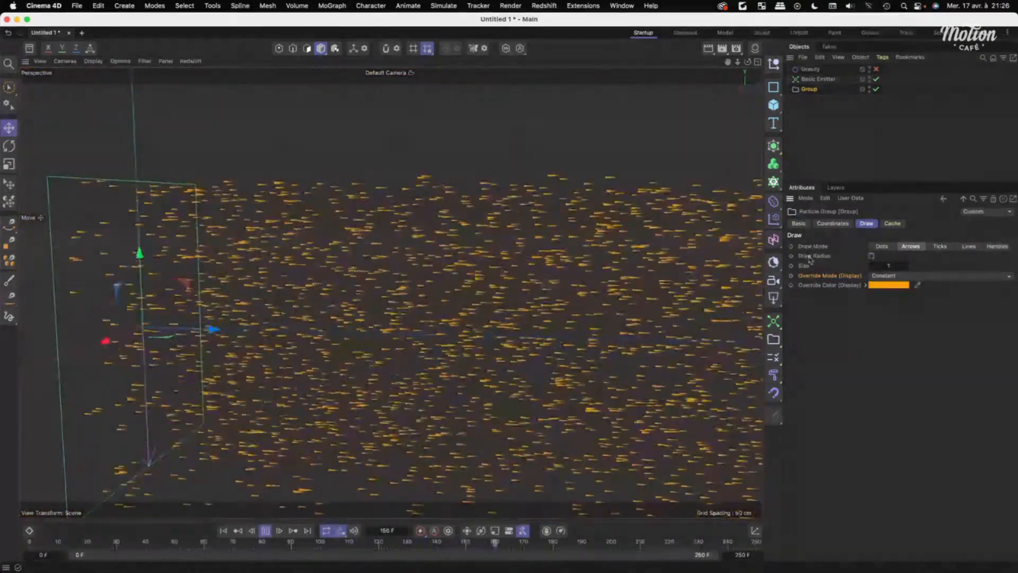
pyautogui.scroll(-5, 526, 321)
pyautogui.scroll(5, 527, 321)
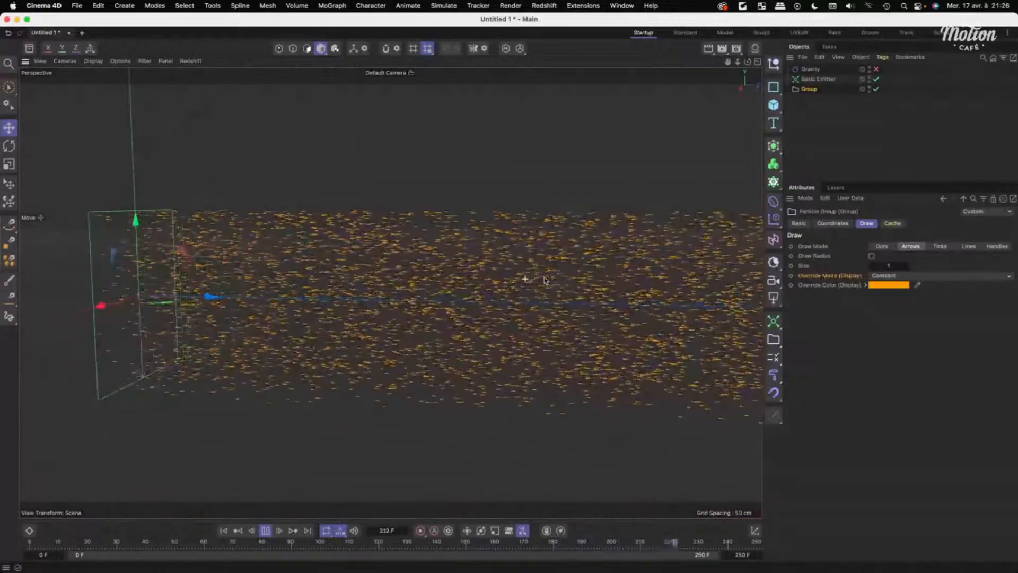
# Set the Basic Emitter's Speed to 500 cm and restart the simulation from frame 0 to check the arrow lengths.
pyautogui.click(818, 78)
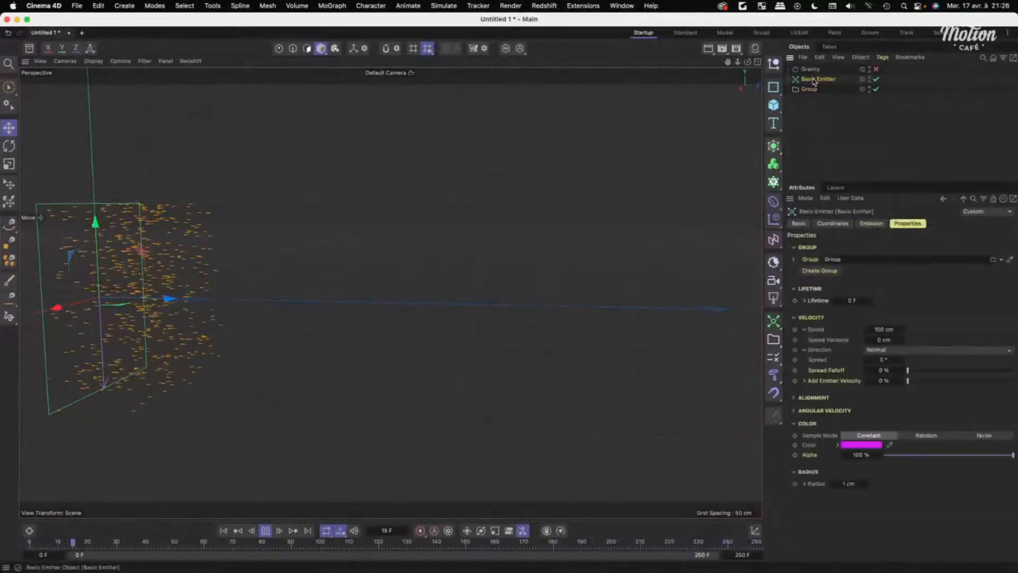
pyautogui.doubleClick(883, 330)
pyautogui.write('50')
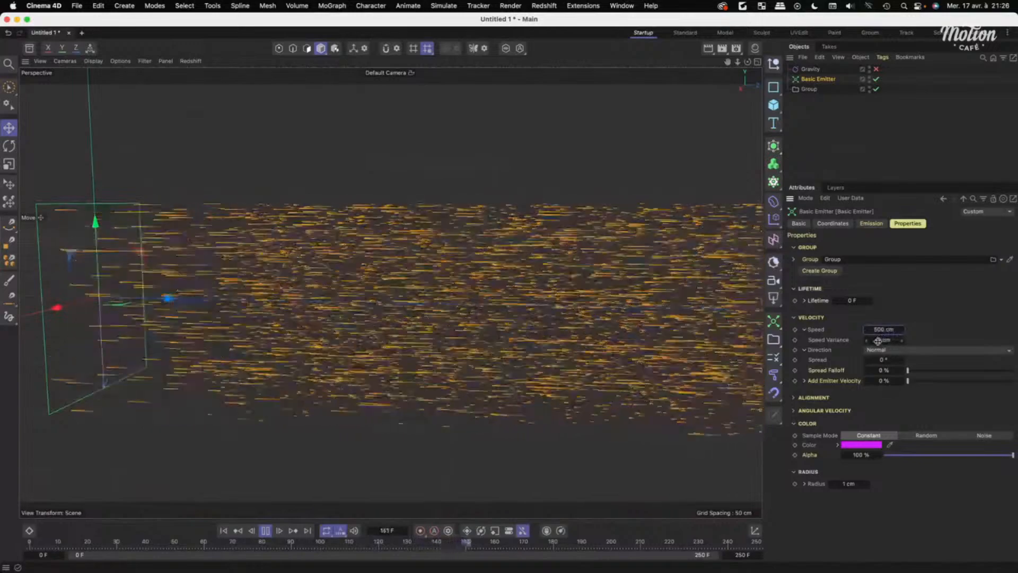
pyautogui.click(223, 531)
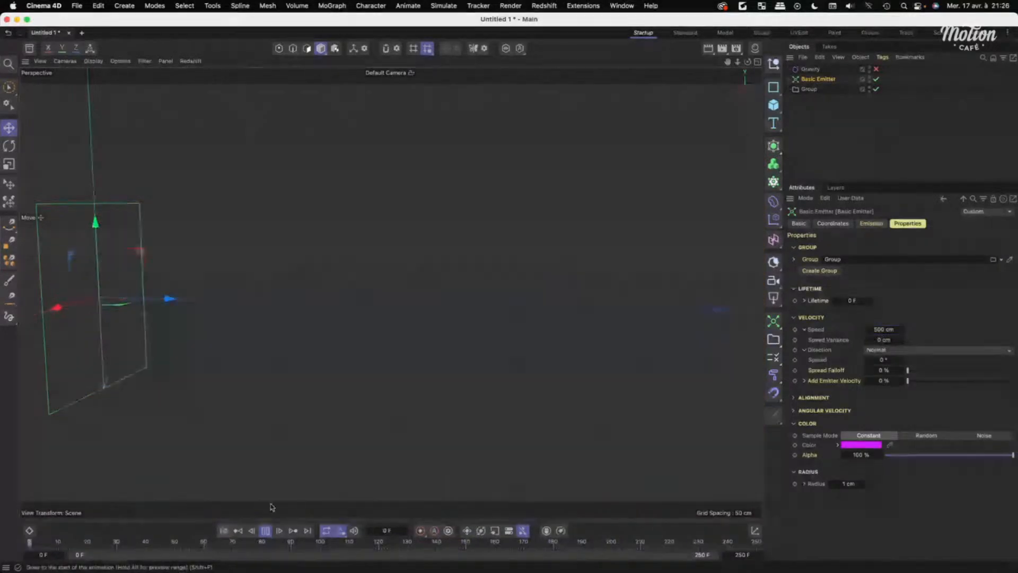
pyautogui.scroll(-4, 493, 305)
pyautogui.keyDown('alt'); pyautogui.moveTo(493, 305); pyautogui.dragTo(422, 309); pyautogui.keyUp('alt')
# Set the Basic Emitter's Speed to 10 cm and examine the arrows near the emitter from close up and farther away.
pyautogui.doubleClick(883, 329)
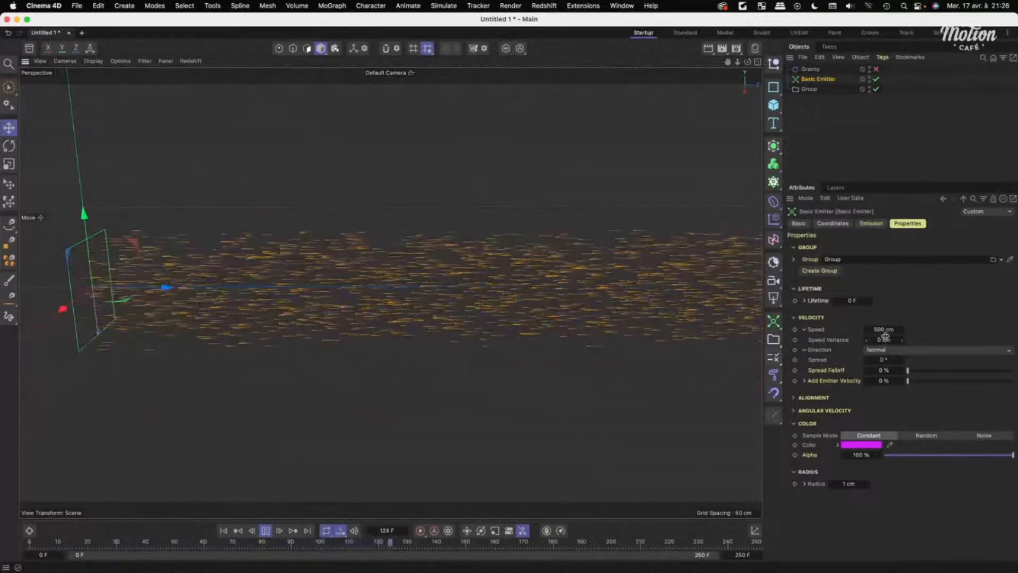
pyautogui.write('10')
pyautogui.press('Return')
pyautogui.keyDown('alt'); pyautogui.moveTo(82, 269); pyautogui.dragTo(316, 278, button='right'); pyautogui.keyUp('alt')
pyautogui.keyDown('alt'); pyautogui.moveTo(214, 283); pyautogui.dragTo(225, 284); pyautogui.keyUp('alt')
pyautogui.keyDown('alt'); pyautogui.moveTo(224, 283); pyautogui.dragTo(286, 278, button='right'); pyautogui.keyUp('alt')
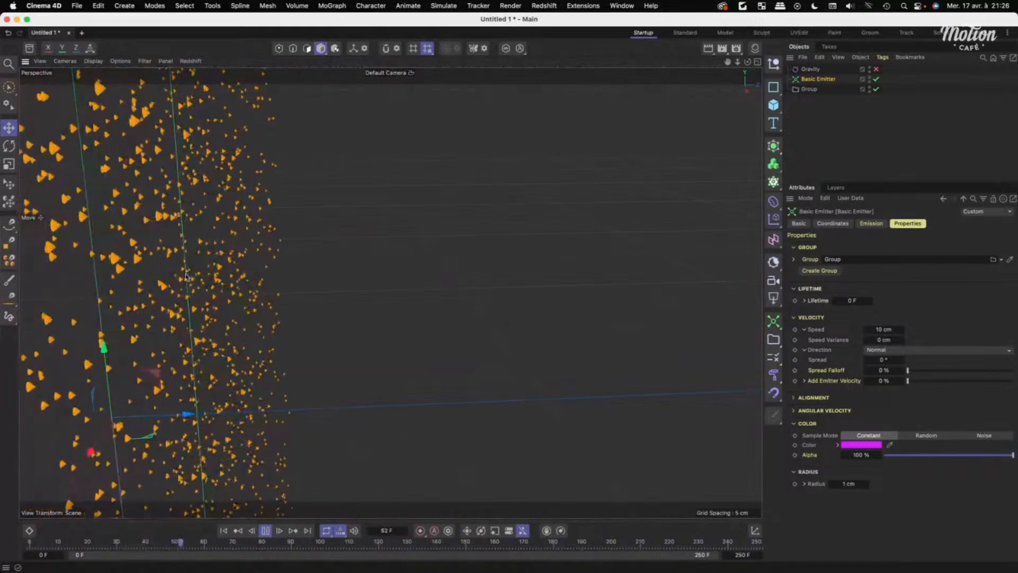
pyautogui.scroll(-10, 509, 325)
pyautogui.keyDown('alt'); pyautogui.moveTo(517, 346); pyautogui.dragTo(342, 268, button='middle'); pyautogui.keyUp('alt')
pyautogui.keyDown('alt'); pyautogui.moveTo(342, 268); pyautogui.dragTo(375, 261); pyautogui.keyUp('alt')
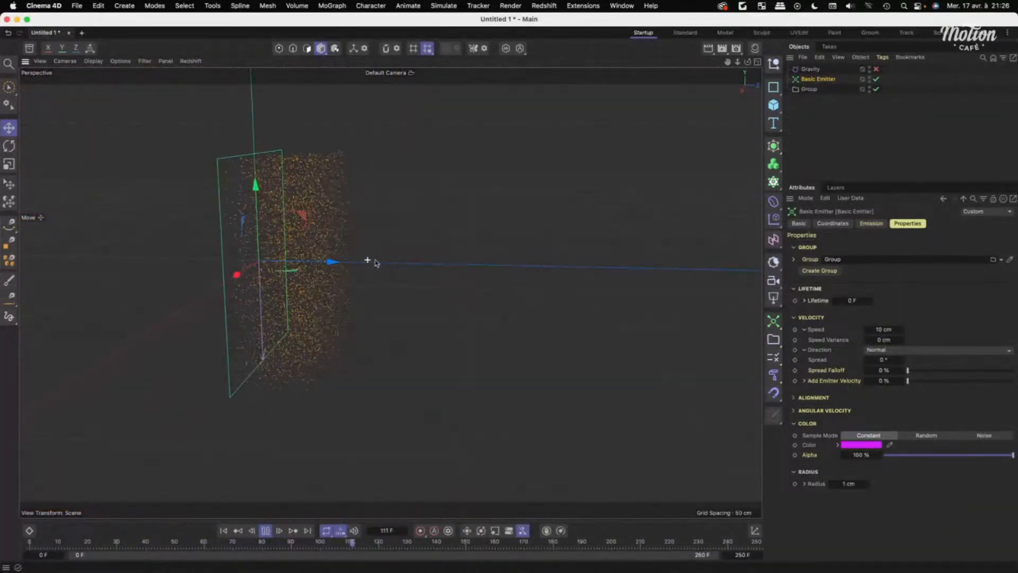
pyautogui.keyDown('alt'); pyautogui.moveTo(375, 261); pyautogui.dragTo(516, 313, button='right'); pyautogui.keyUp('alt')
pyautogui.scroll(-2, 516, 314)
# Set the Basic Emitter's Speed to 1000 cm and examine the arrows along the whole particle stream.
pyautogui.click(893, 331)
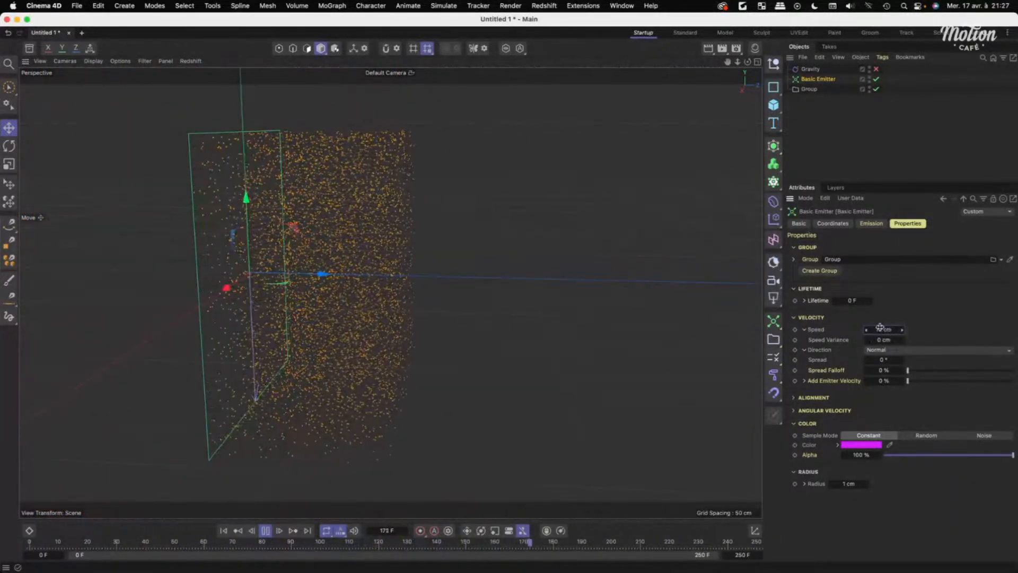
pyautogui.write('1000')
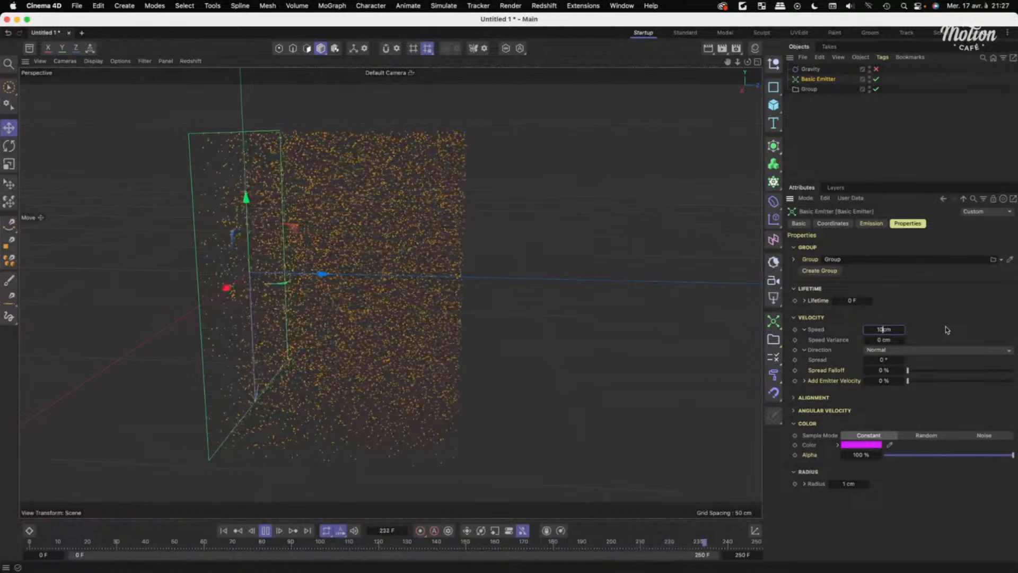
pyautogui.press('Return')
pyautogui.scroll(-2, 384, 290)
pyautogui.scroll(-2, 384, 290)
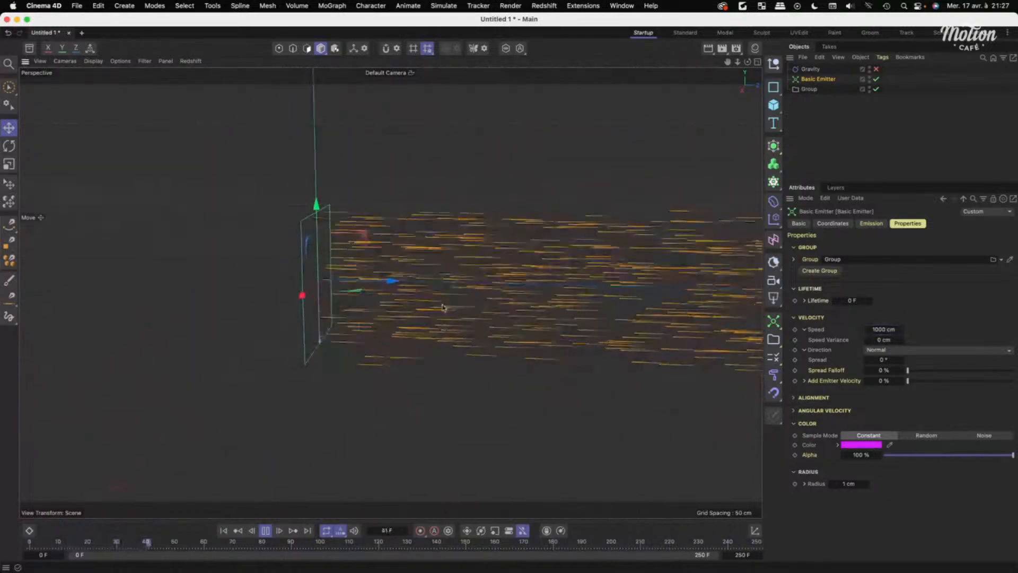
pyautogui.keyDown('alt'); pyautogui.moveTo(444, 307); pyautogui.dragTo(303, 310, button='middle'); pyautogui.keyUp('alt')
pyautogui.scroll(-2, 339, 312)
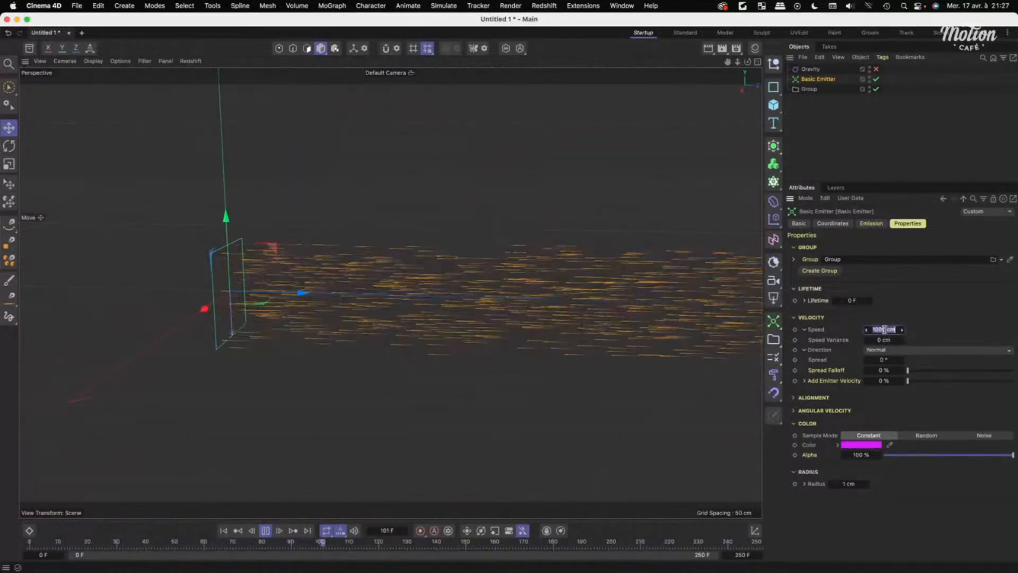
# Set the particle group's Draw Mode to Handles and the Basic Emitter's Speed to 100 cm.
pyautogui.click(809, 88)
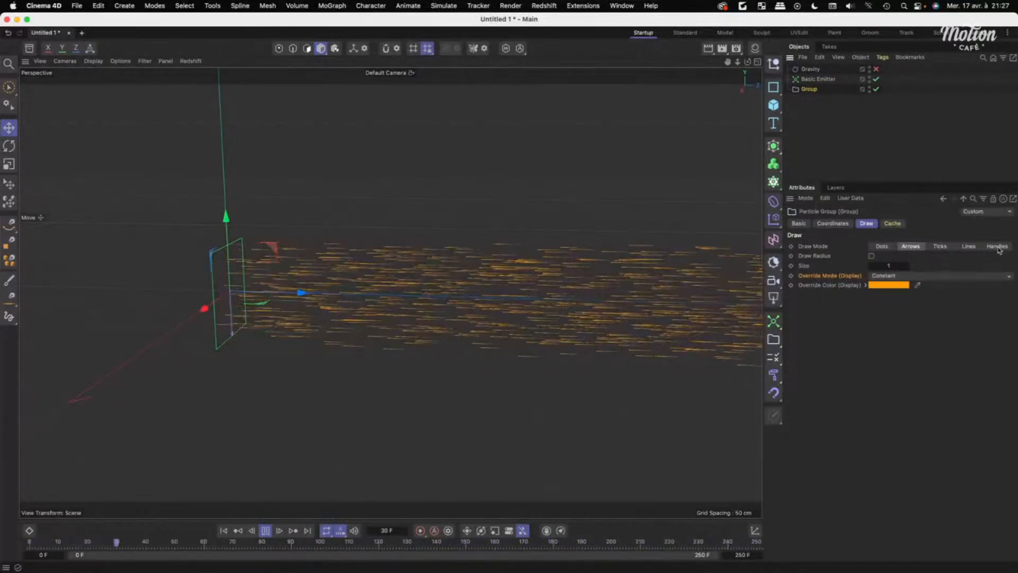
pyautogui.scroll(3, 756, 228)
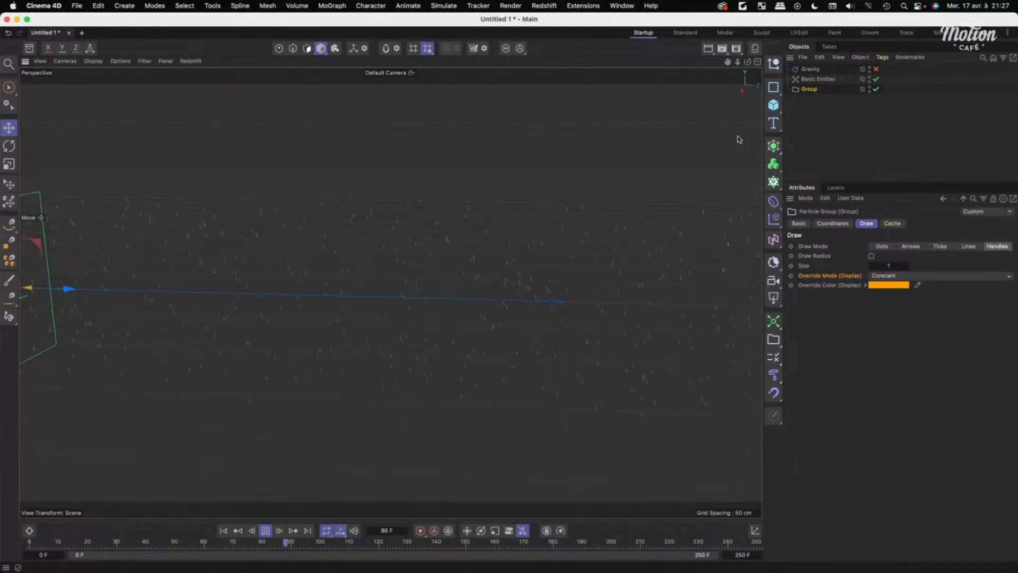
pyautogui.click(825, 79)
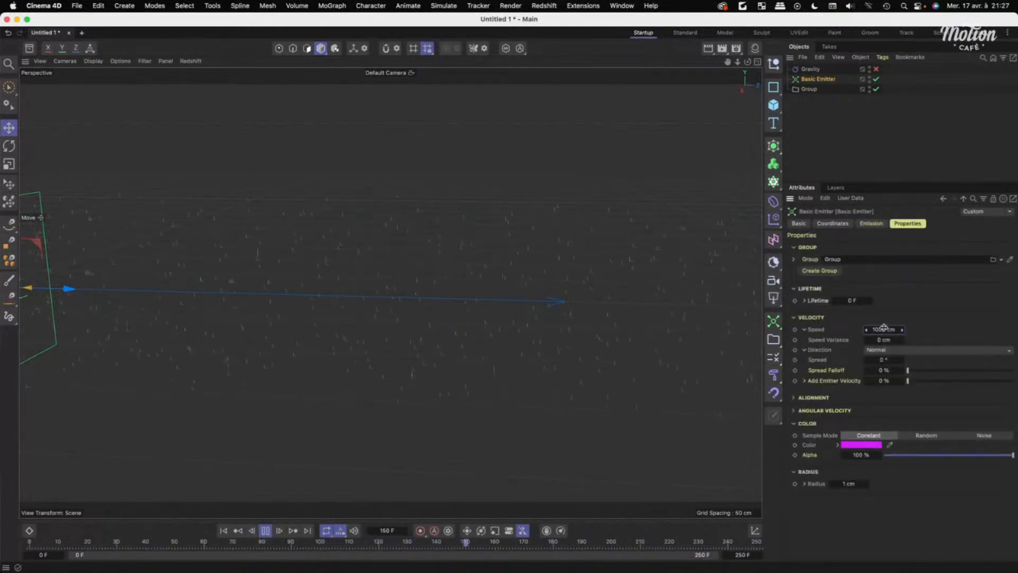
pyautogui.write('100')
pyautogui.press('Return')
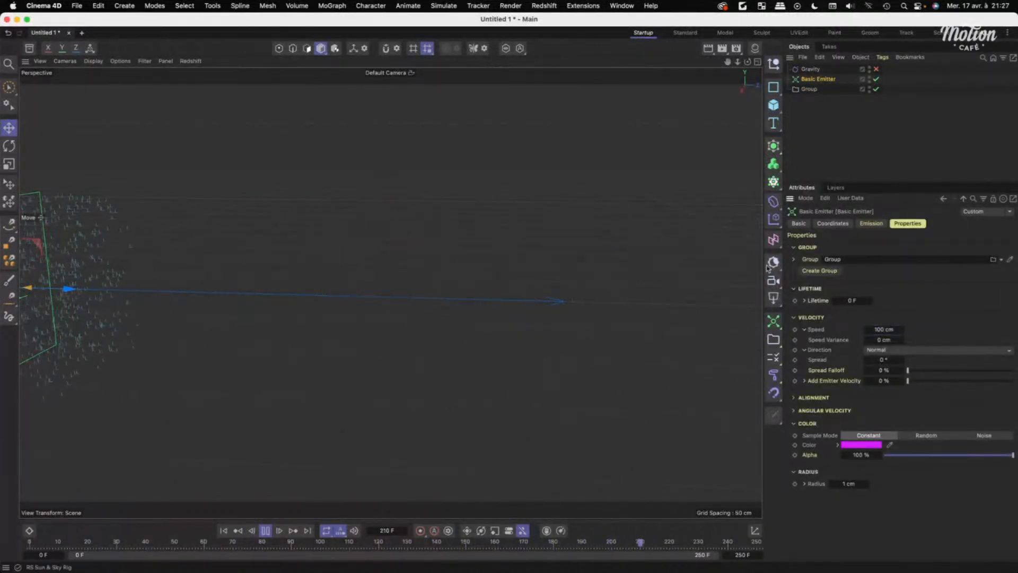
pyautogui.press('0')
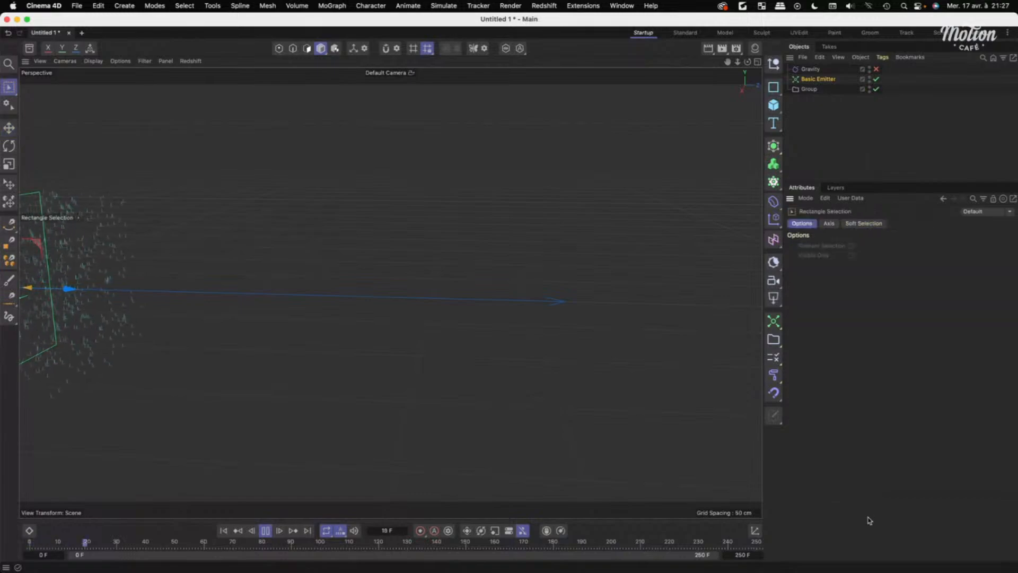
# Set the particle group's draw Size to 4 and the Basic Emitter's emission Rate to 100 per second.
pyautogui.click(809, 89)
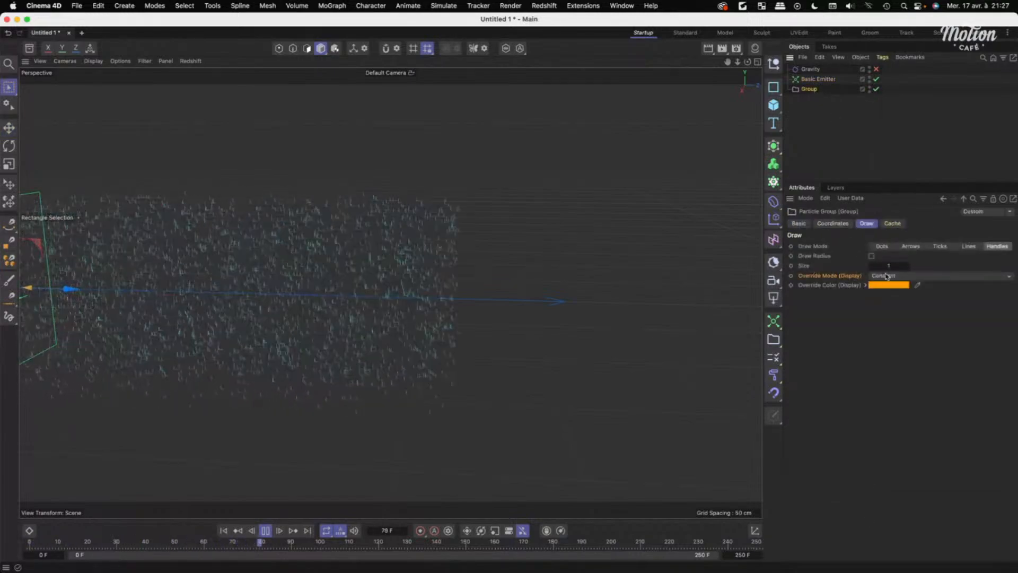
pyautogui.moveTo(907, 265); pyautogui.dragTo(897, 265)
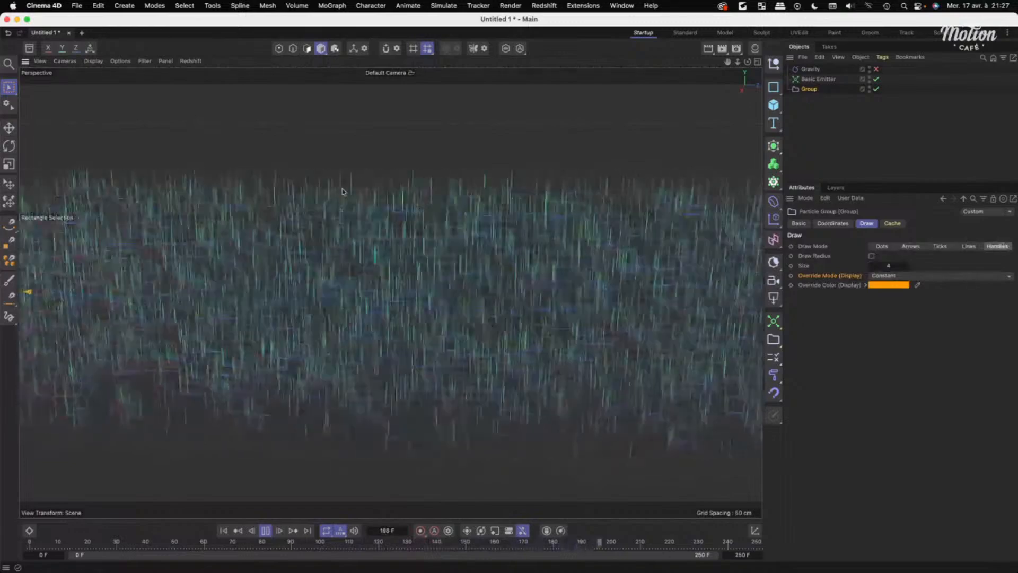
pyautogui.click(818, 79)
pyautogui.click(870, 223)
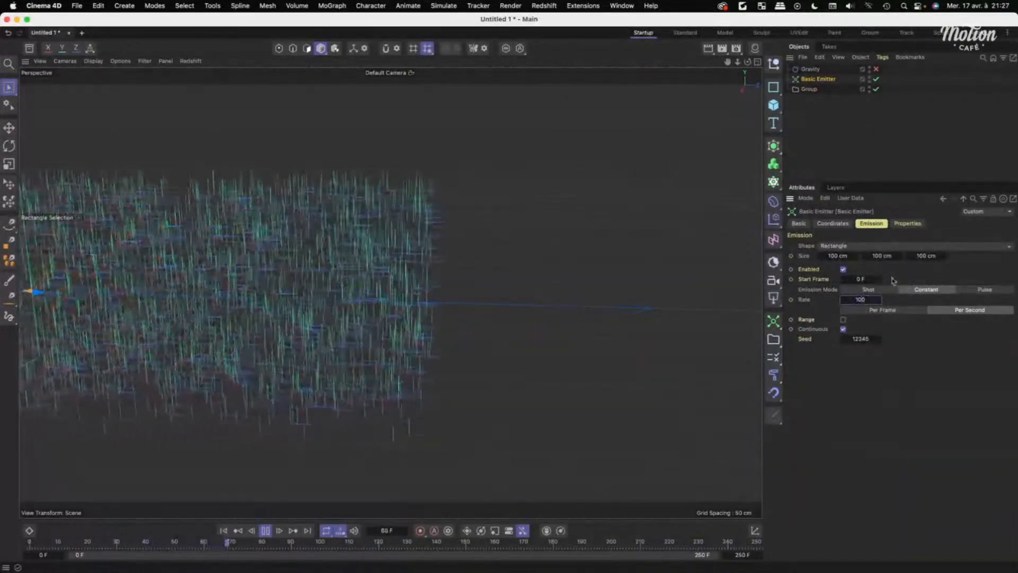
# Set the Basic Emitter's Speed to 10 cm, then restart the simulation from frame 0 and stop it at frame 15.
pyautogui.click(907, 223)
pyautogui.doubleClick(883, 329)
pyautogui.write('100')
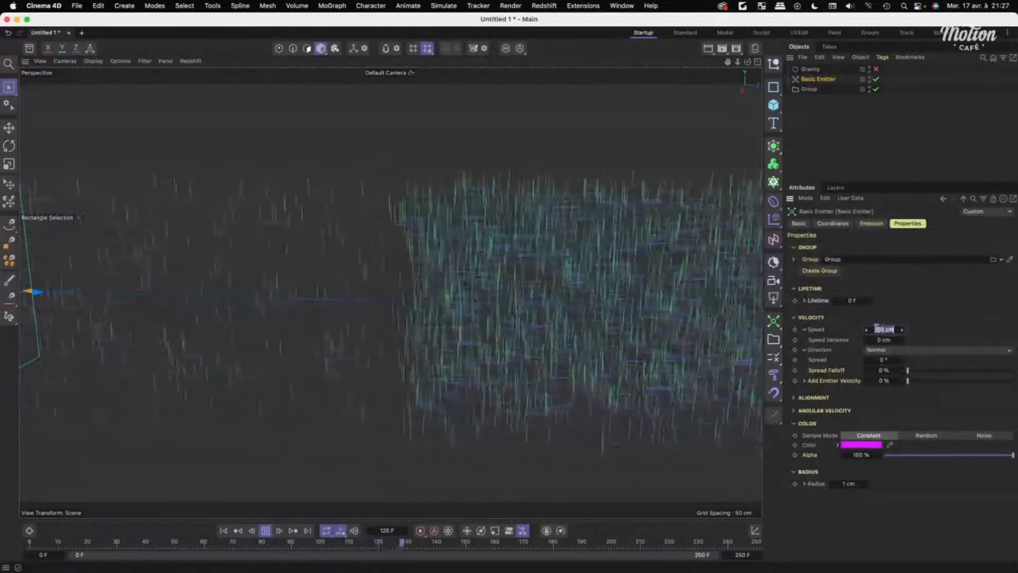
pyautogui.press('Return')
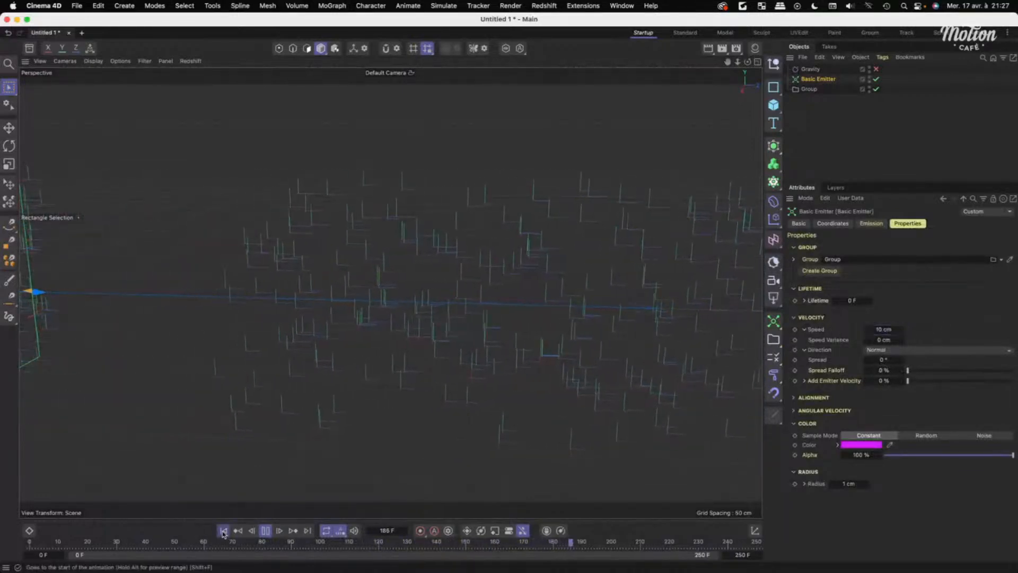
pyautogui.click(224, 531)
pyautogui.click(266, 531)
pyautogui.keyDown('alt'); pyautogui.moveTo(280, 351); pyautogui.dragTo(403, 357, button='middle'); pyautogui.keyUp('alt')
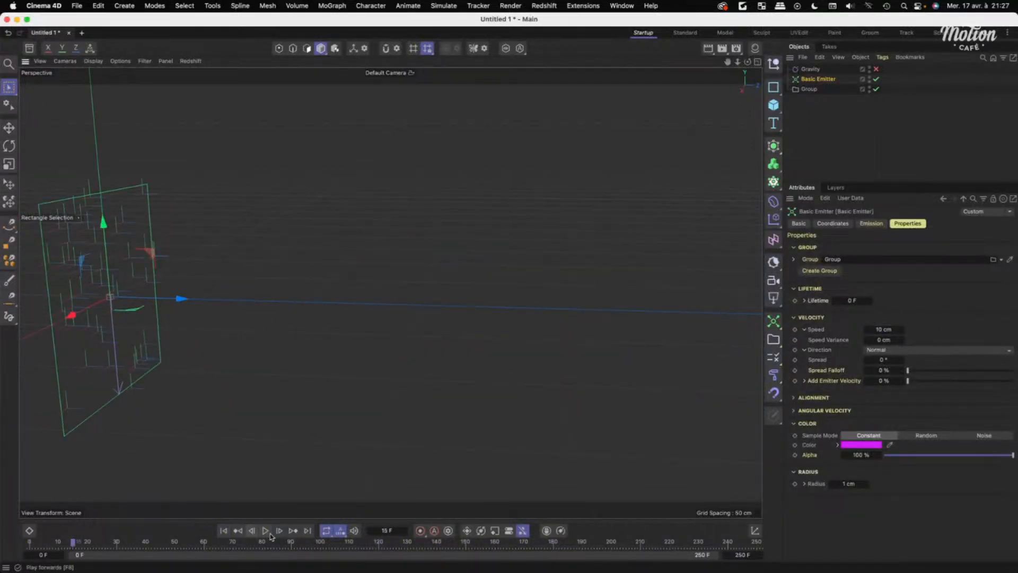
# Add a Turbulence force to the particle scene while the simulation plays.
pyautogui.keyDown('alt'); pyautogui.moveTo(239, 399); pyautogui.dragTo(429, 375); pyautogui.keyUp('alt')
pyautogui.keyDown('alt'); pyautogui.moveTo(304, 336); pyautogui.dragTo(343, 335, button='right'); pyautogui.keyUp('alt')
pyautogui.keyDown('alt'); pyautogui.moveTo(366, 334); pyautogui.dragTo(293, 355); pyautogui.keyUp('alt')
pyautogui.keyDown('alt'); pyautogui.moveTo(293, 355); pyautogui.dragTo(254, 352, button='right'); pyautogui.keyUp('alt')
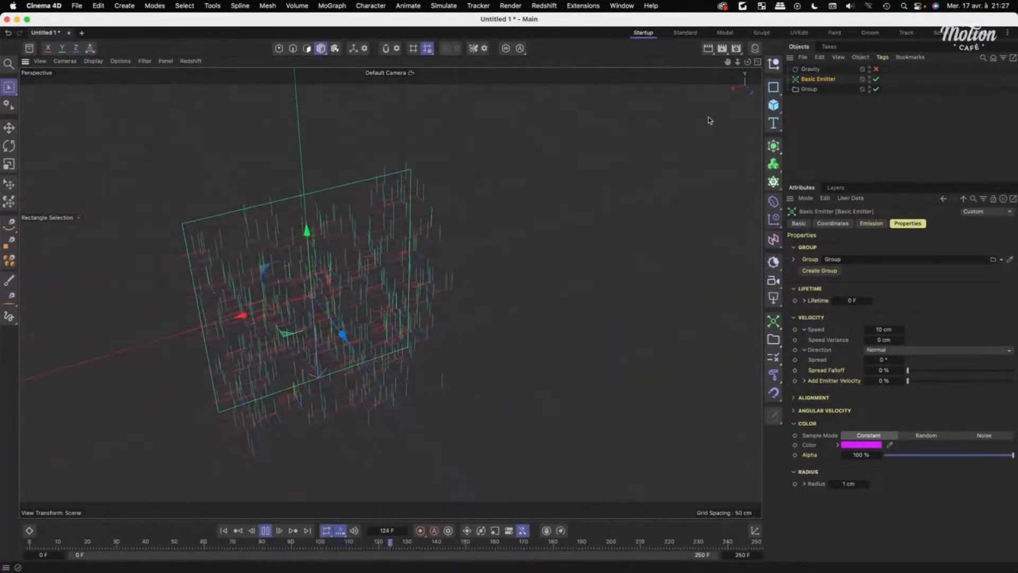
pyautogui.click(444, 5)
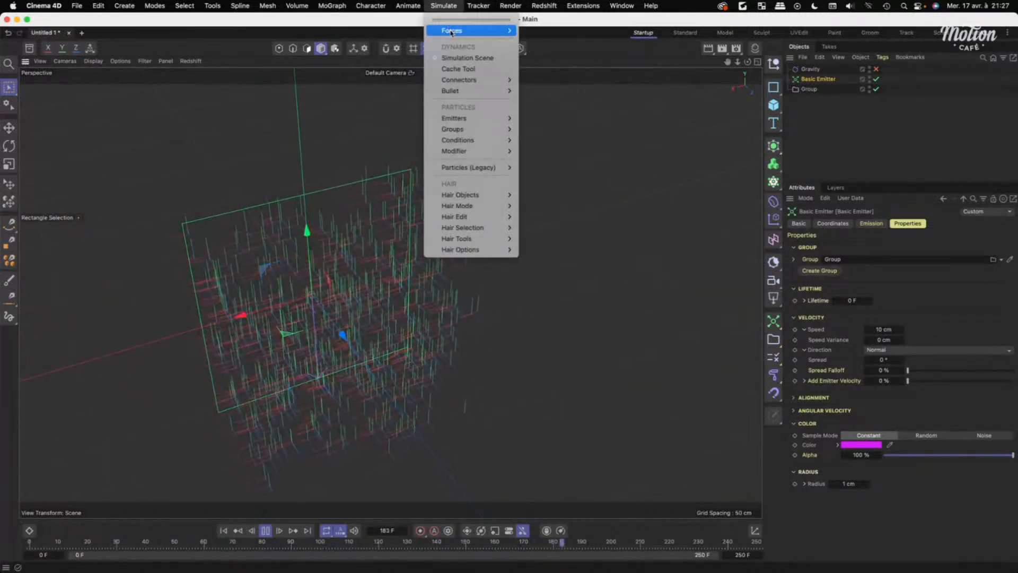
pyautogui.moveTo(456, 31)
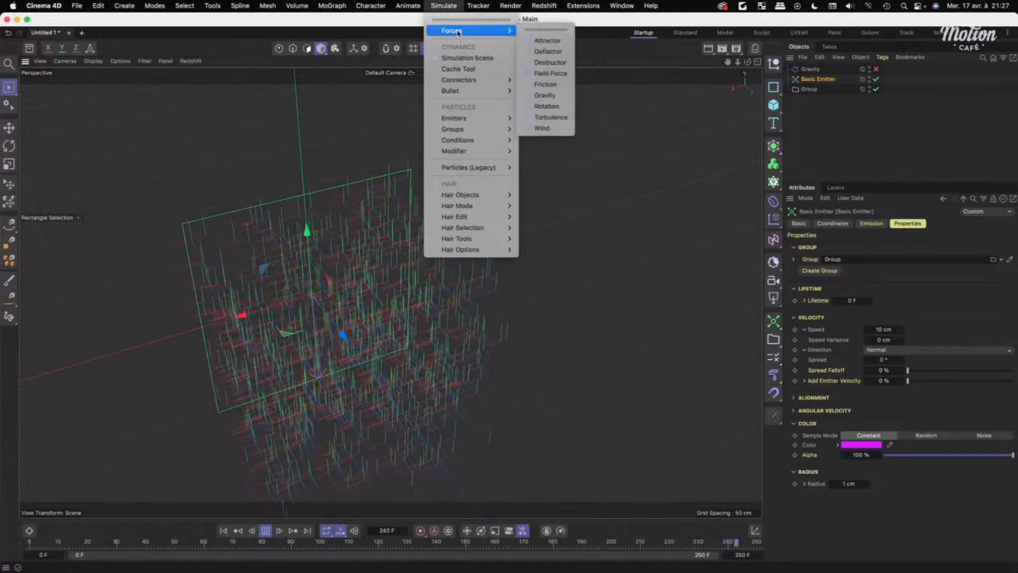
pyautogui.click(551, 116)
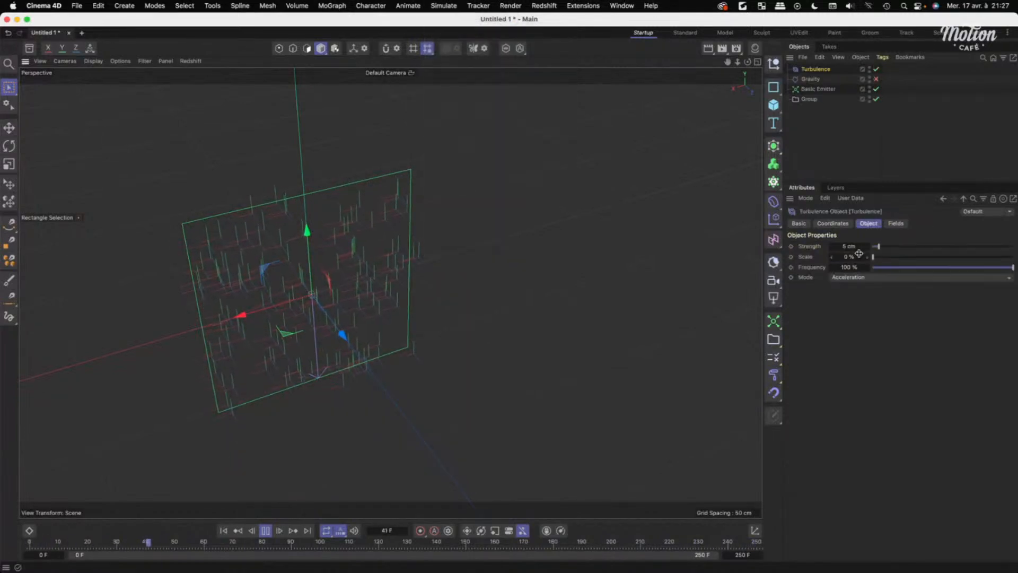
# Set the Turbulence force's Strength to 25 cm and Scale to 75 %, and examine the particle motion around the emitter.
pyautogui.doubleClick(851, 247)
pyautogui.write('25')
pyautogui.doubleClick(851, 257)
pyautogui.write('75')
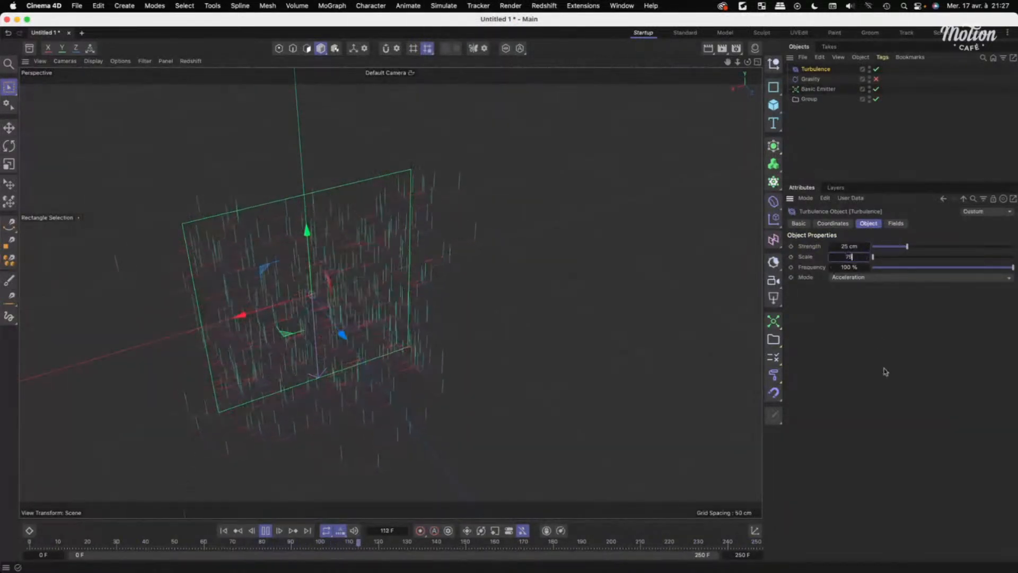
pyautogui.press('Return')
pyautogui.keyDown('alt'); pyautogui.moveTo(416, 338); pyautogui.dragTo(367, 335, button='right'); pyautogui.keyUp('alt')
pyautogui.keyDown('alt'); pyautogui.moveTo(367, 335); pyautogui.dragTo(464, 329, button='middle'); pyautogui.keyUp('alt')
pyautogui.keyDown('alt'); pyautogui.moveTo(464, 328); pyautogui.dragTo(424, 341, button='right'); pyautogui.keyUp('alt')
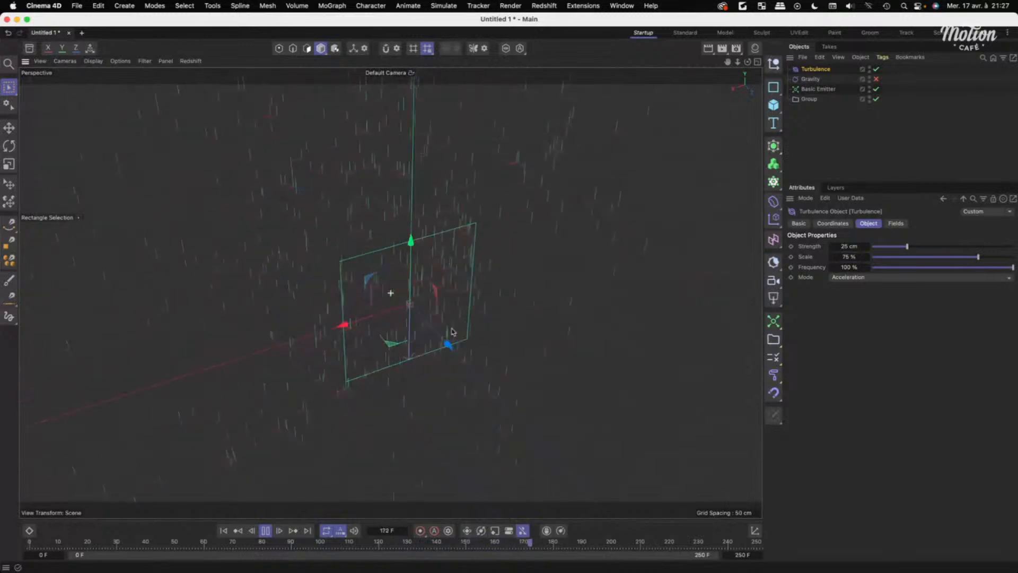
pyautogui.keyDown('alt'); pyautogui.moveTo(422, 340); pyautogui.dragTo(493, 423); pyautogui.keyUp('alt')
pyautogui.keyDown('alt'); pyautogui.moveTo(480, 426); pyautogui.dragTo(461, 445, button='right'); pyautogui.keyUp('alt')
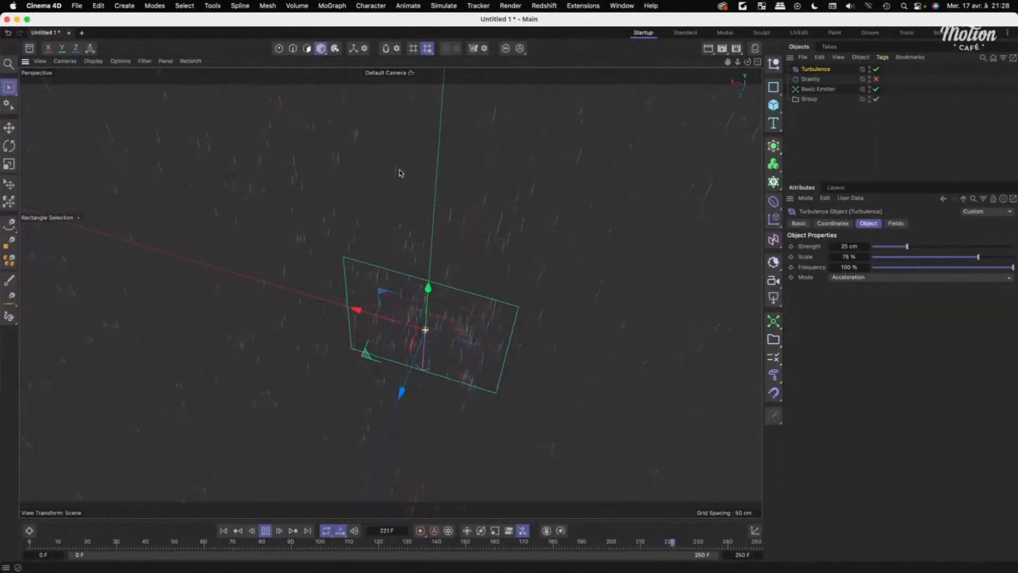
pyautogui.keyDown('alt'); pyautogui.moveTo(399, 172); pyautogui.dragTo(409, 134); pyautogui.keyUp('alt')
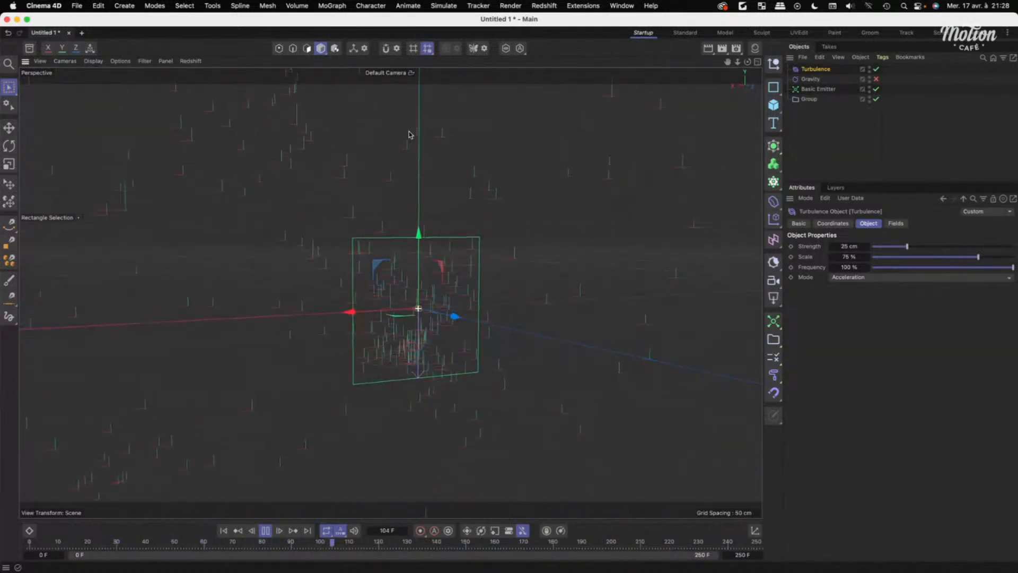
# Add a Look particle modifier to the scene.
pyautogui.click(446, 7)
pyautogui.moveTo(477, 150)
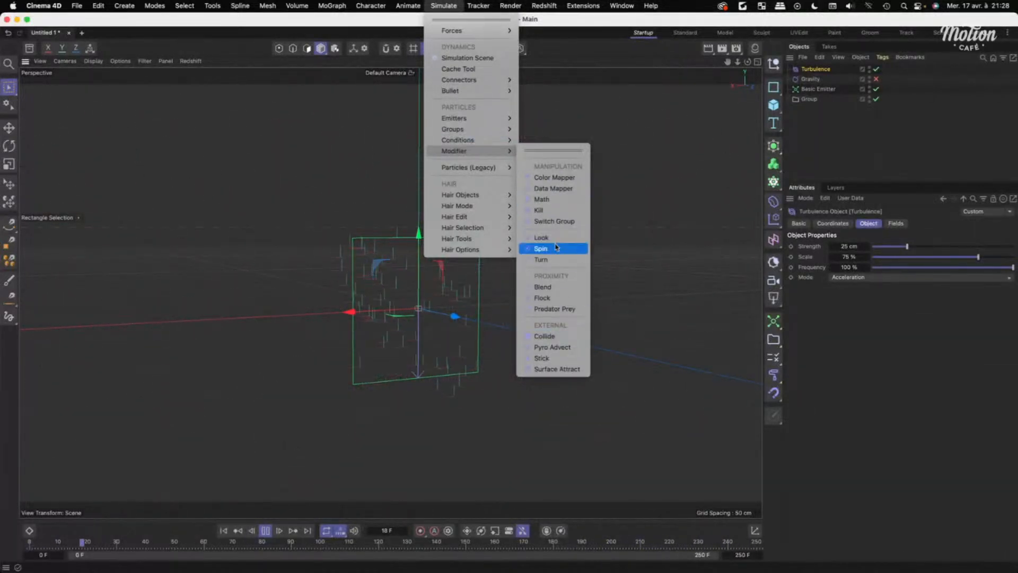
pyautogui.click(873, 157)
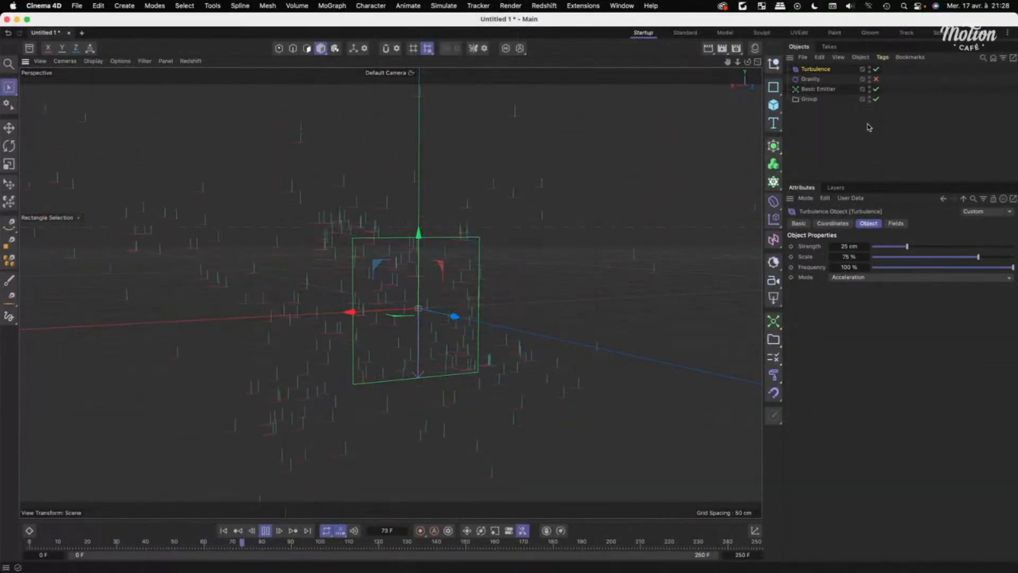
pyautogui.click(774, 376)
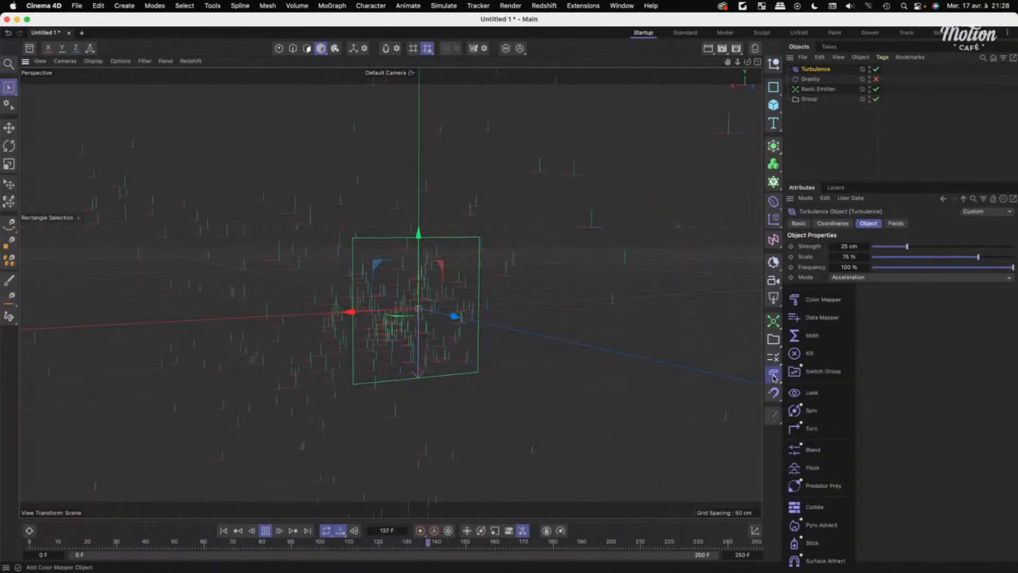
pyautogui.click(815, 397)
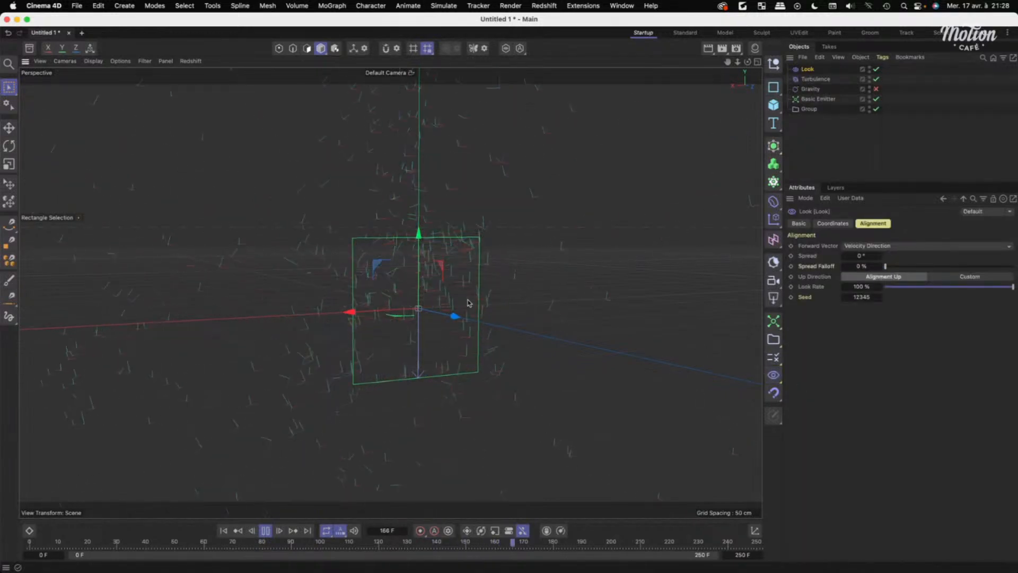
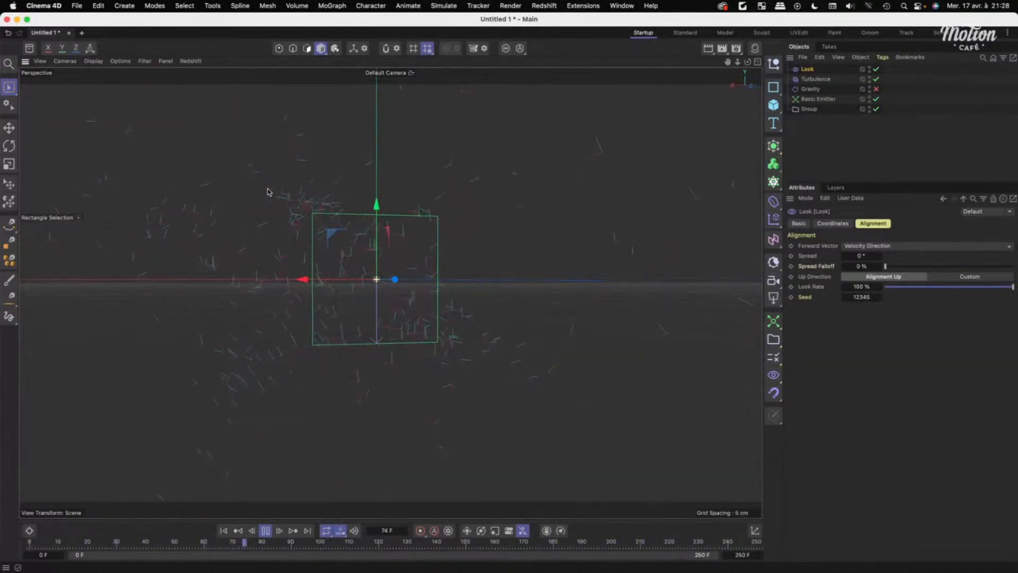
# Examine how the Look modifier orients the particle handles, stopping the playback at frame 131.
pyautogui.keyDown('alt'); pyautogui.moveTo(268, 192); pyautogui.dragTo(256, 285); pyautogui.keyUp('alt')
pyautogui.keyDown('alt'); pyautogui.moveTo(256, 337); pyautogui.dragTo(288, 188); pyautogui.keyUp('alt')
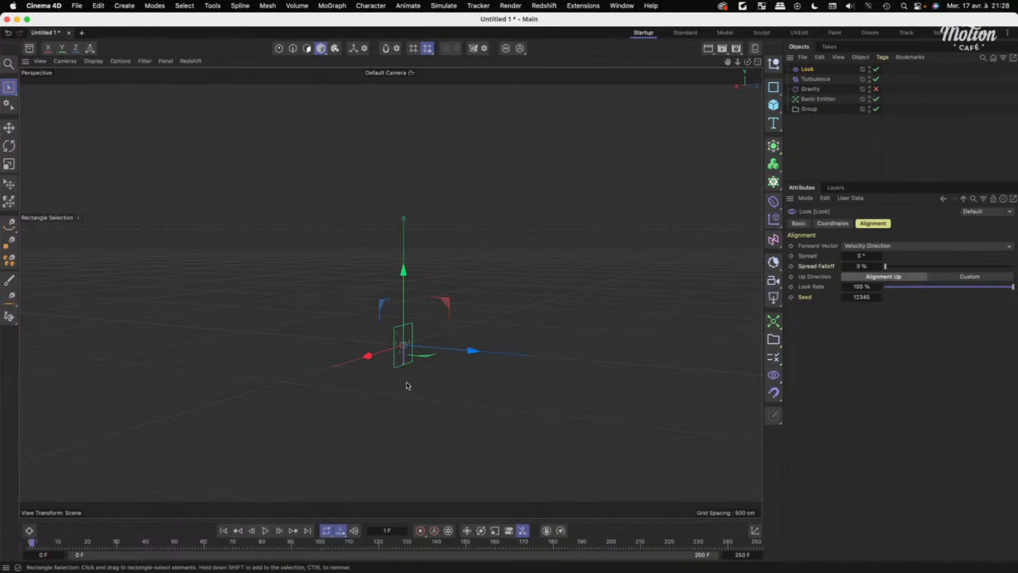
pyautogui.keyDown('alt'); pyautogui.moveTo(480, 366); pyautogui.dragTo(496, 383); pyautogui.keyUp('alt')
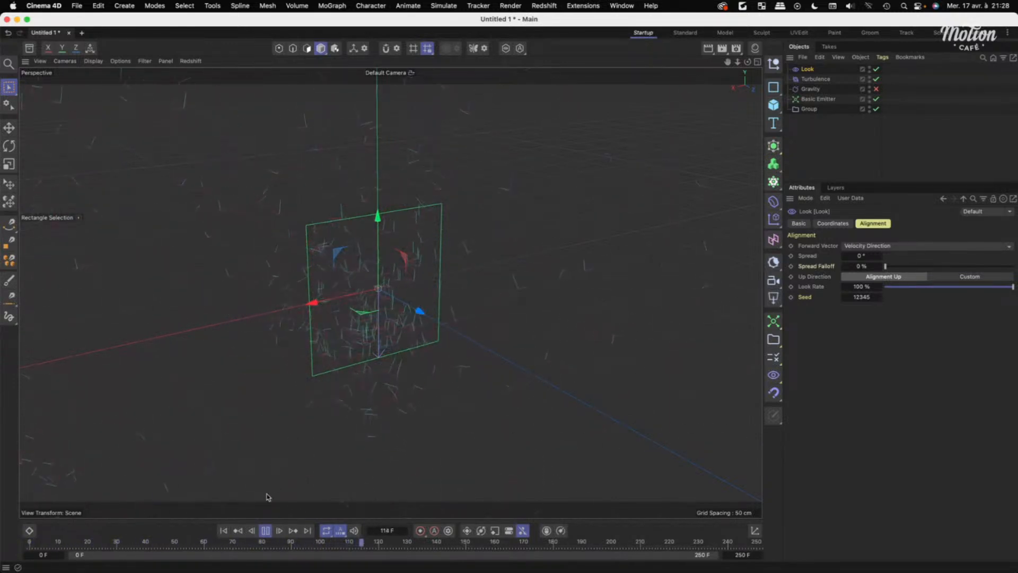
pyautogui.click(265, 531)
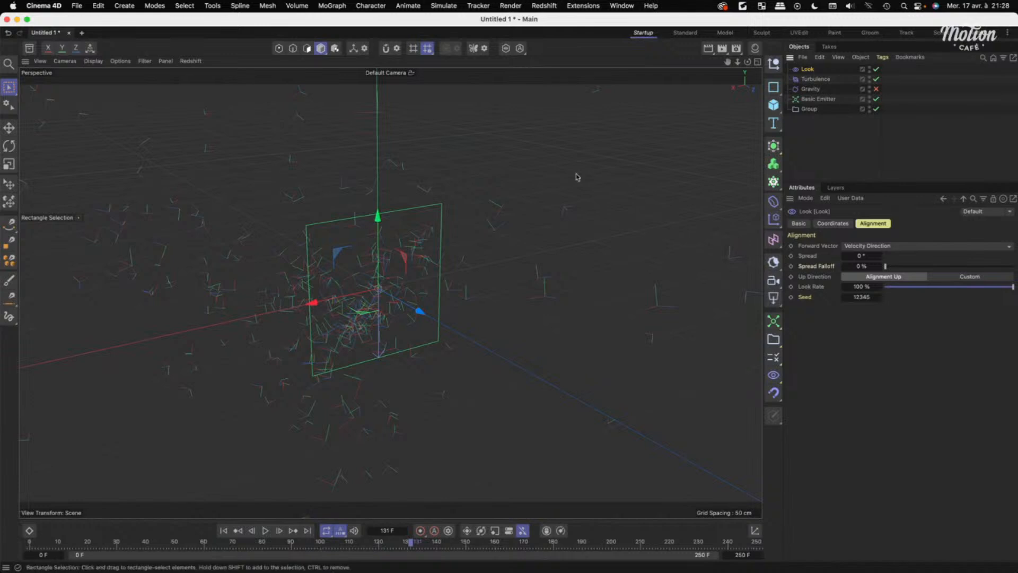
pyautogui.keyDown('alt'); pyautogui.moveTo(317, 285); pyautogui.dragTo(350, 289); pyautogui.keyUp('alt')
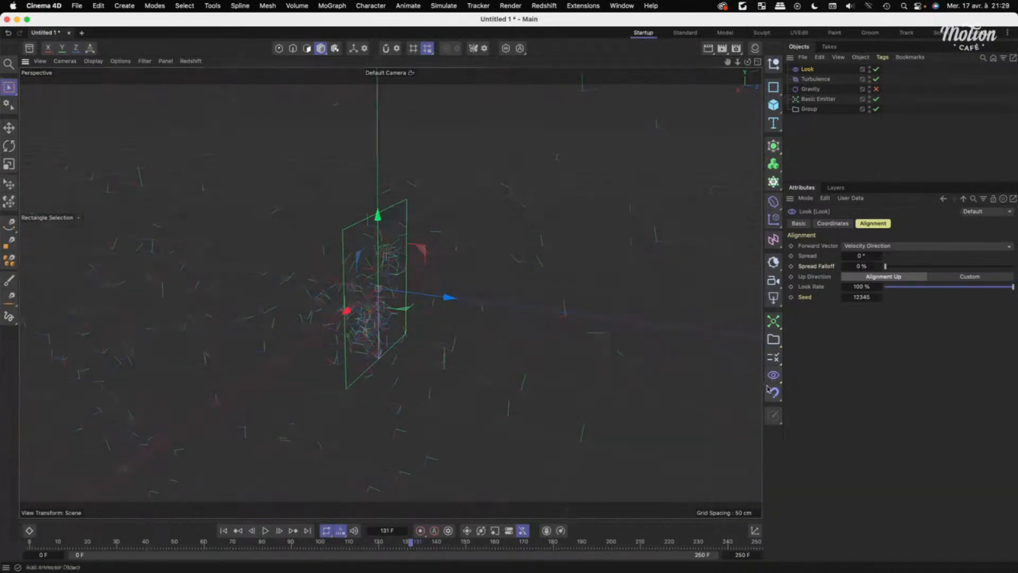
pyautogui.click(443, 5)
pyautogui.moveTo(470, 152)
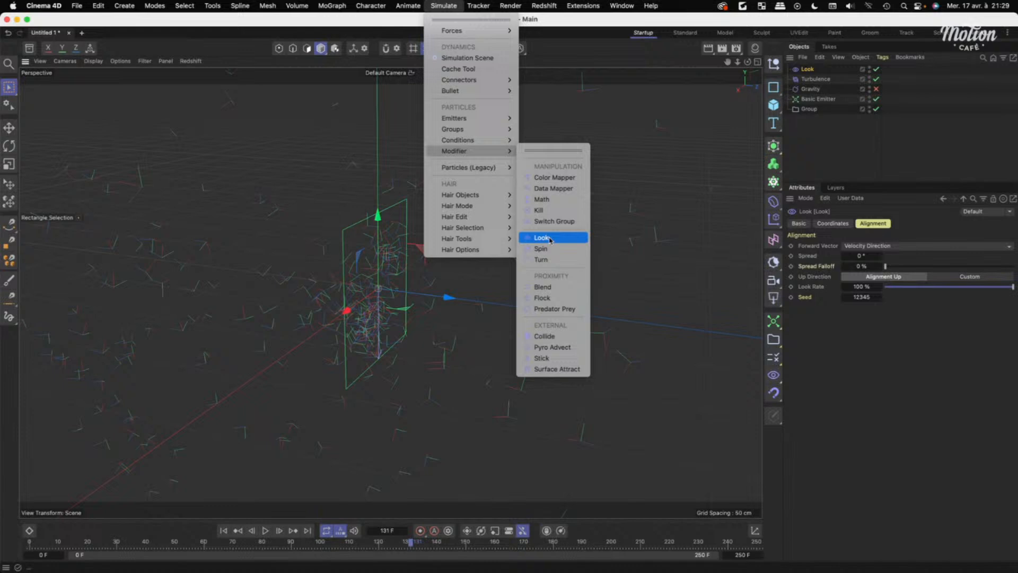
pyautogui.click(666, 250)
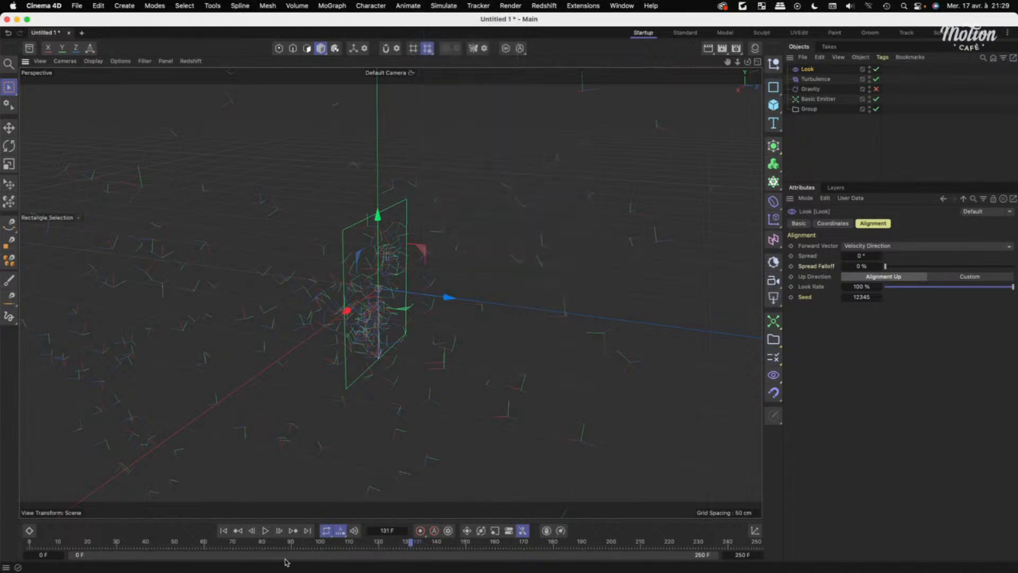
# Replay the simulation to examine the turbulent, aligned particles and stop it at frame 87.
pyautogui.click(265, 531)
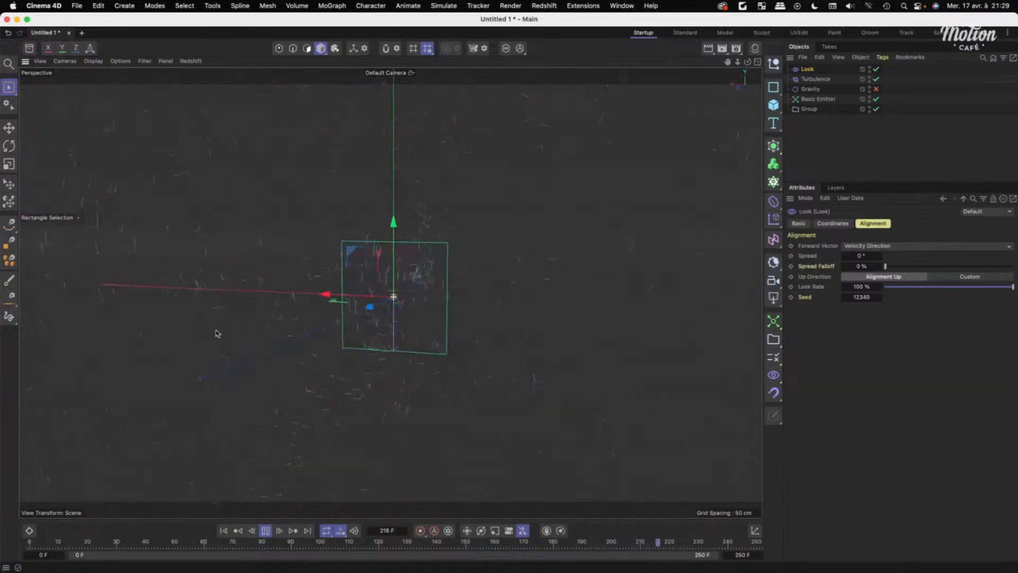
pyautogui.click(266, 530)
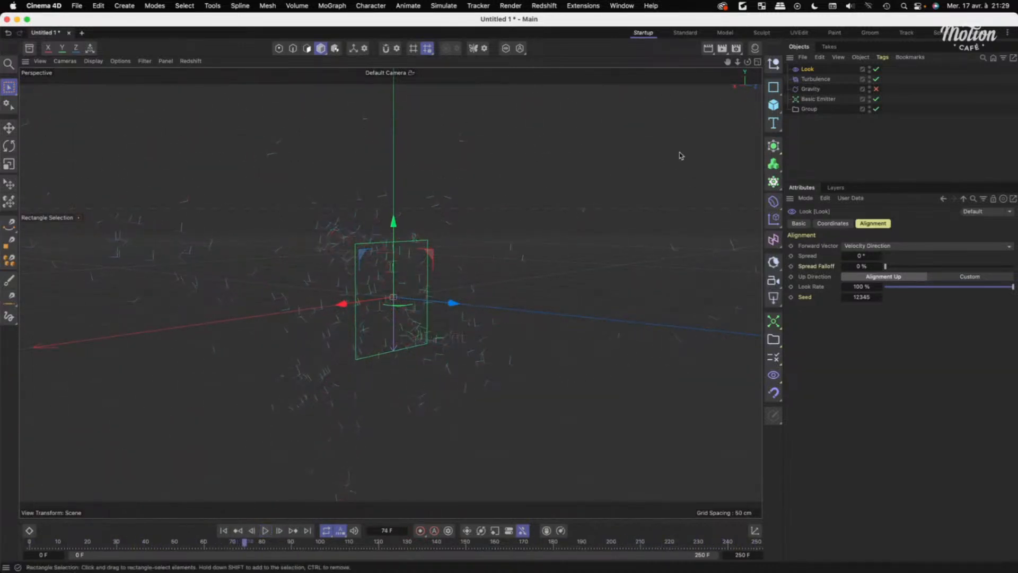
pyautogui.click(773, 375)
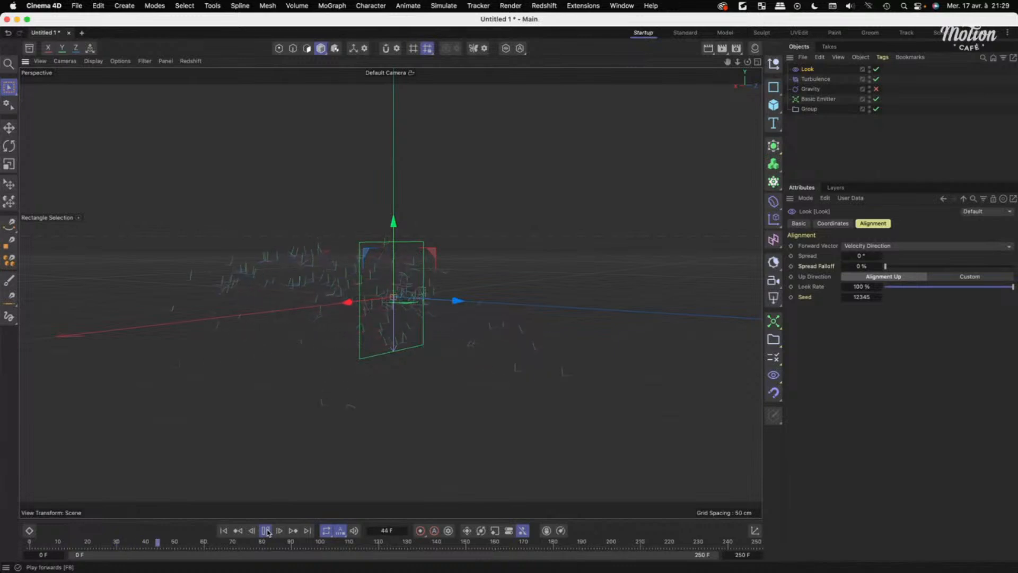
pyautogui.click(266, 531)
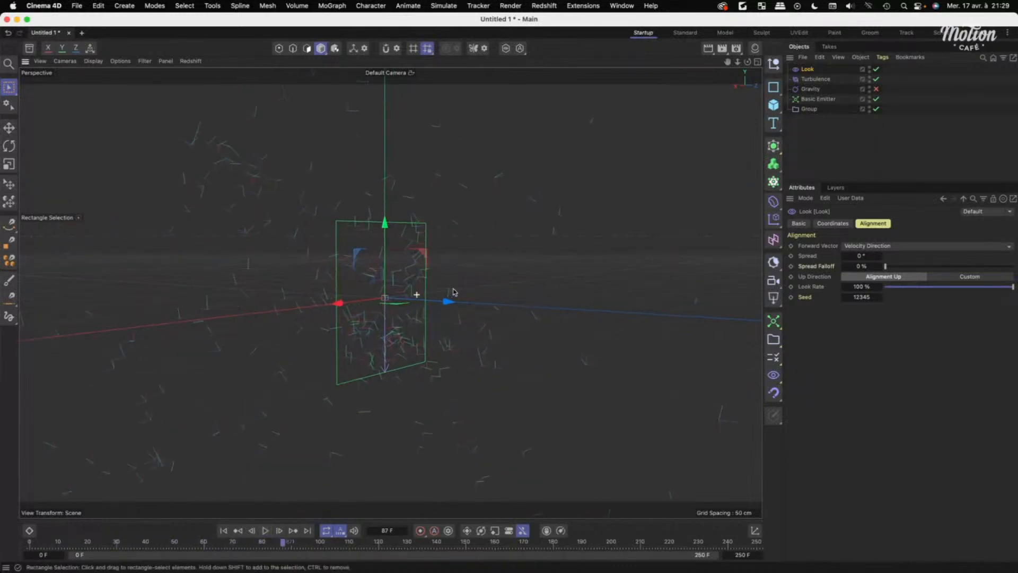
# Add a Flock modifier with Look and Turbulence disabled, and restart the simulation from frame 0.
pyautogui.click(770, 377)
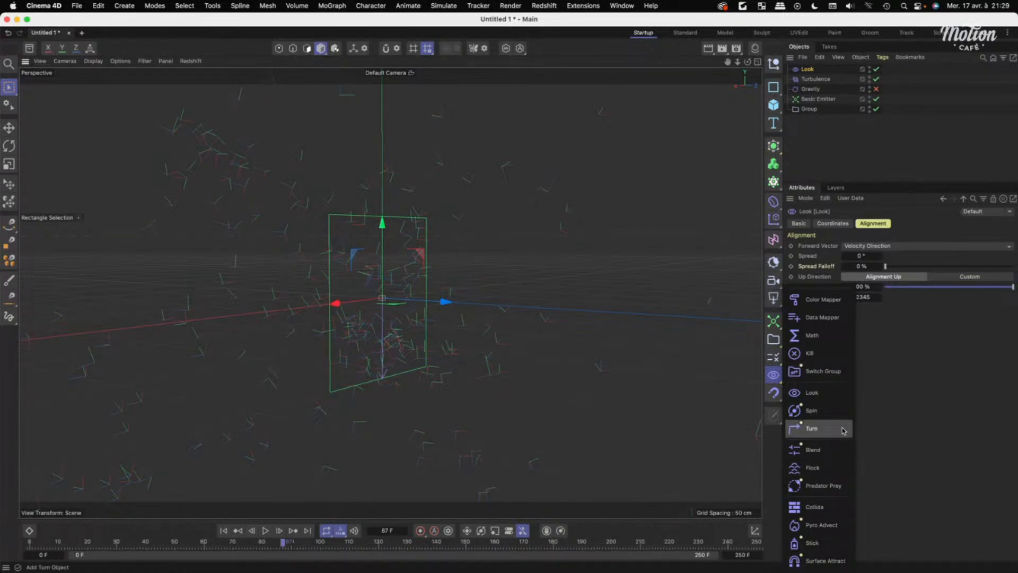
pyautogui.click(831, 469)
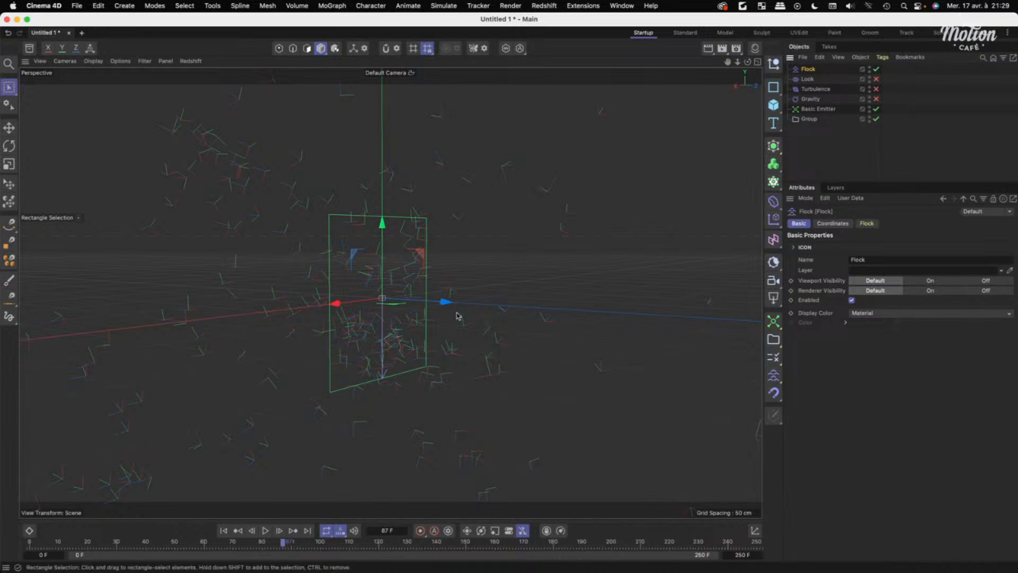
pyautogui.click(223, 530)
pyautogui.click(266, 530)
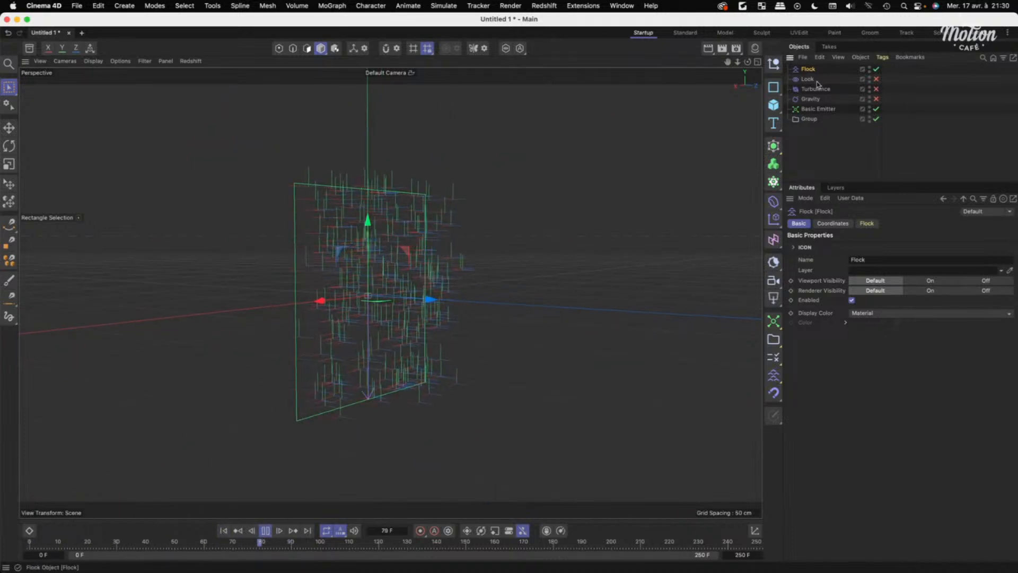
# Try a Flock Separation Radius of 10 cm, then set the Cohesion Radius to 100 cm and the Separation Radius to 2 cm.
pyautogui.click(867, 223)
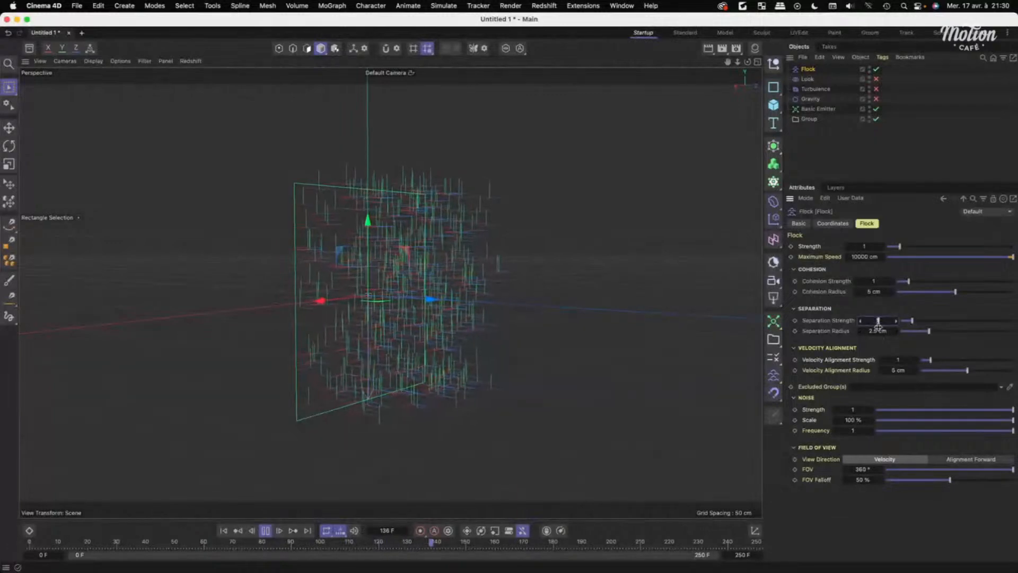
pyautogui.doubleClick(878, 330)
pyautogui.write('10')
pyautogui.press('Return')
pyautogui.doubleClick(871, 292)
pyautogui.write('10')
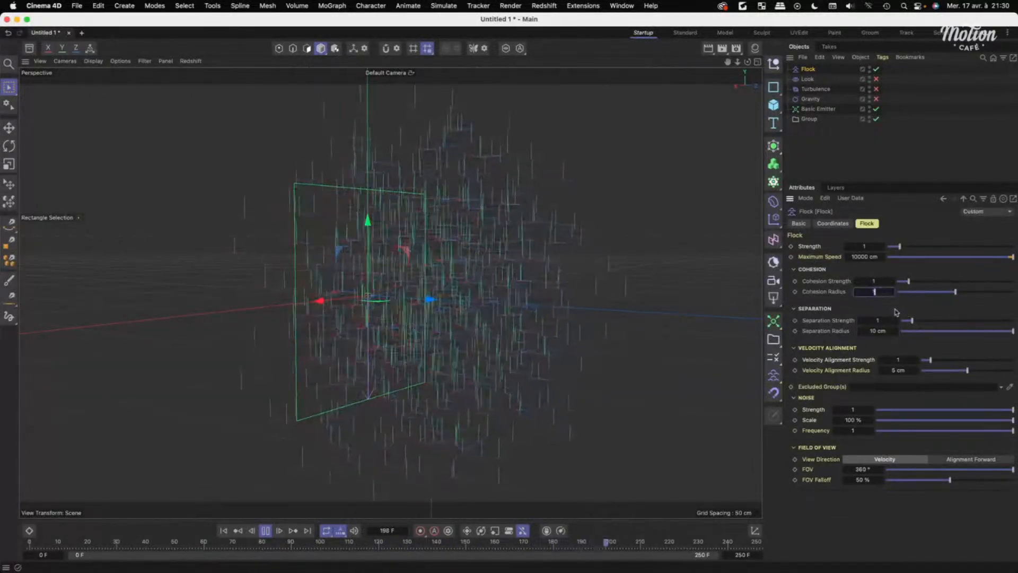
pyautogui.doubleClick(878, 331)
pyautogui.write('2')
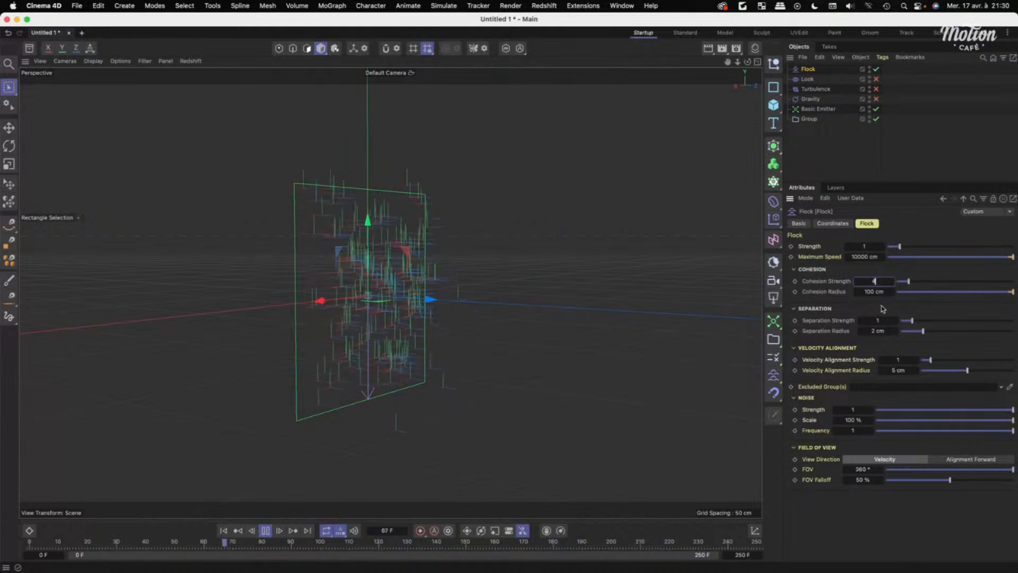
# Examine the particle clumping in front of the emitter and set the Flock's Cohesion Strength to 2.
pyautogui.keyDown('alt'); pyautogui.moveTo(493, 339); pyautogui.dragTo(460, 373); pyautogui.keyUp('alt')
pyautogui.doubleClick(873, 282)
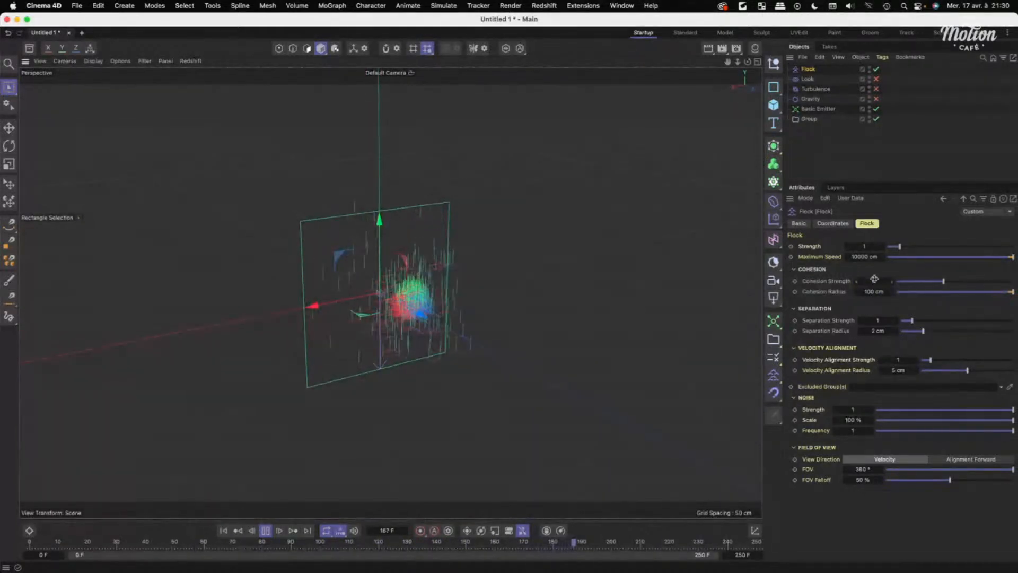
pyautogui.write('2')
pyautogui.press('Return')
# Enable the Turbulence force again, watch it combined with the Flock modifier, and stop the simulation at frame 217.
pyautogui.click(876, 89)
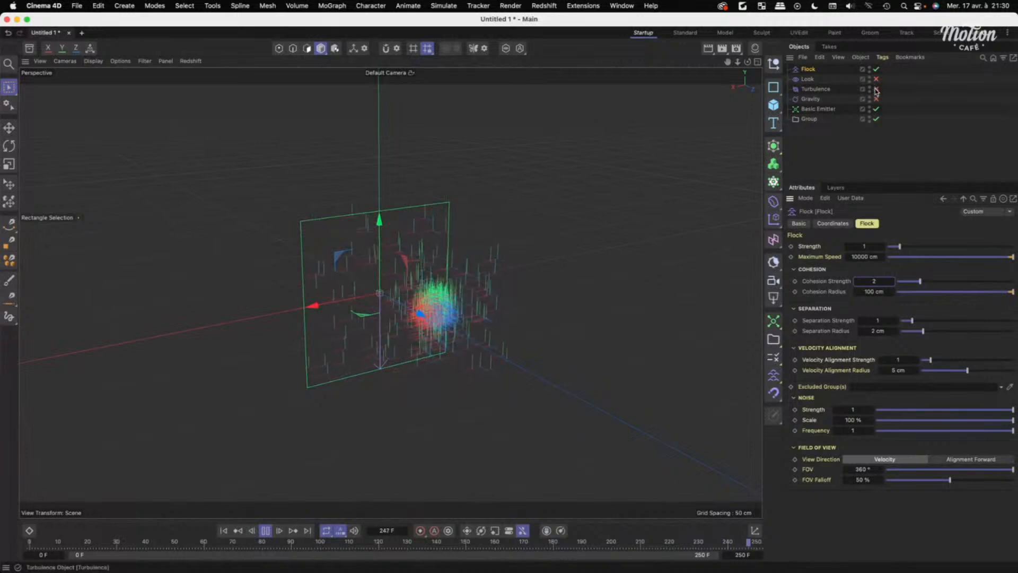
pyautogui.keyDown('alt'); pyautogui.moveTo(528, 275); pyautogui.dragTo(518, 327); pyautogui.keyUp('alt')
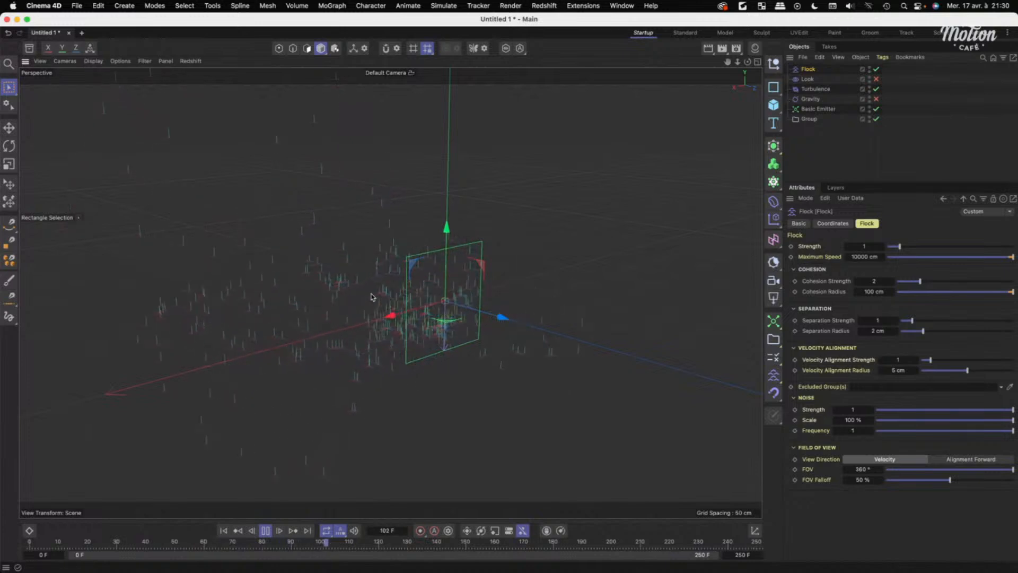
pyautogui.click(267, 532)
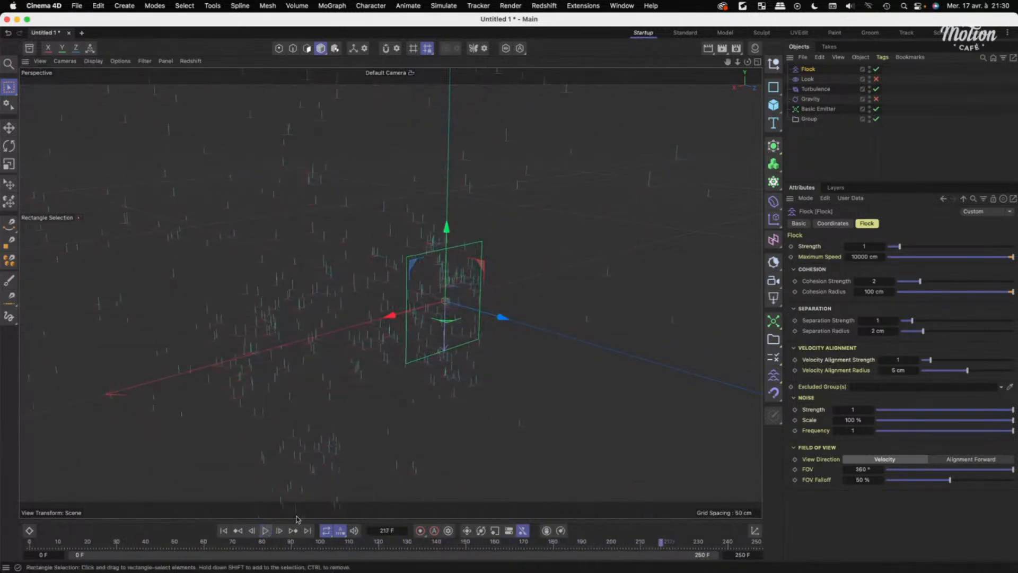
# Examine the Basic Emitter's color and alignment properties.
pyautogui.click(819, 109)
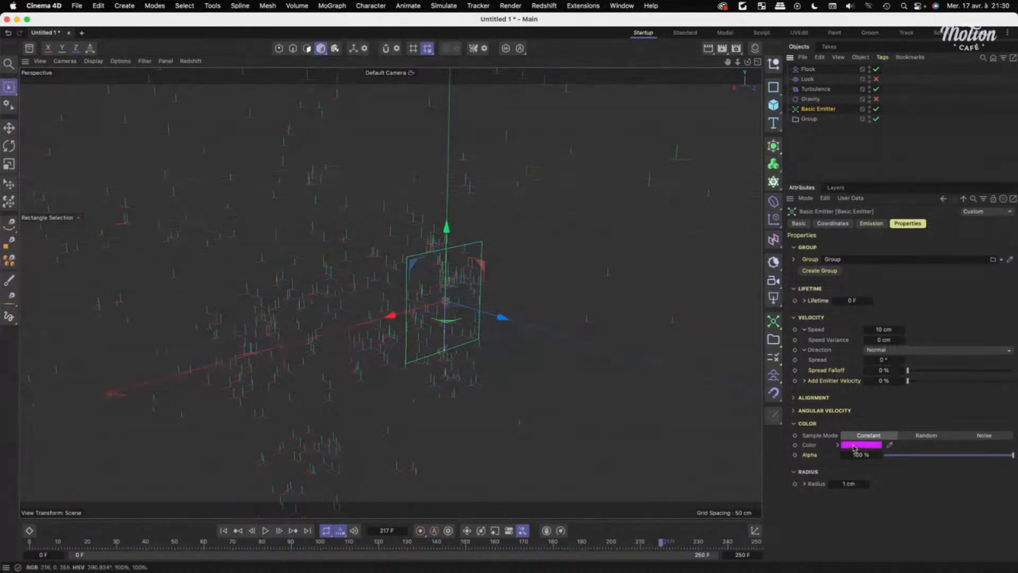
pyautogui.click(794, 424)
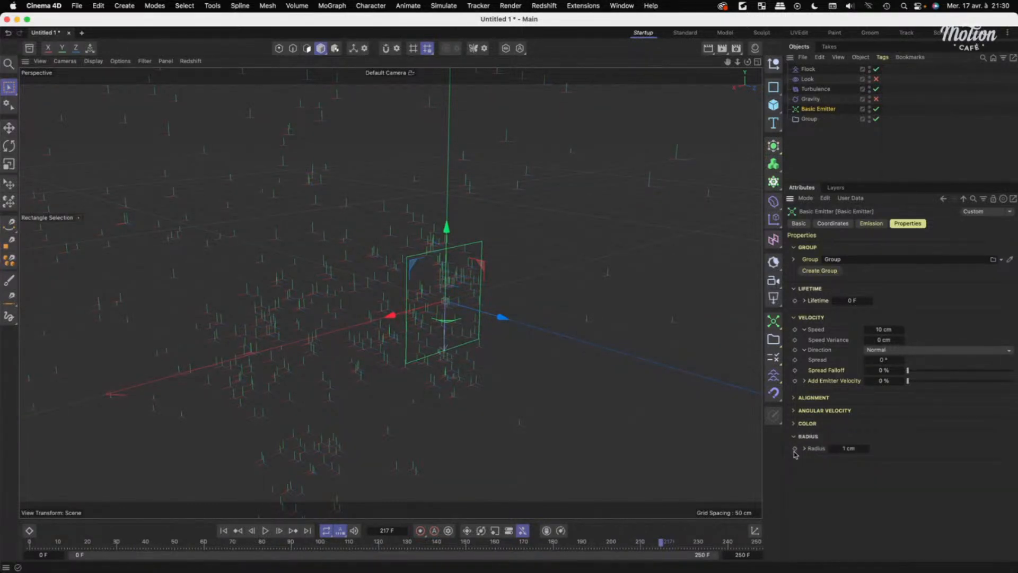
pyautogui.click(794, 424)
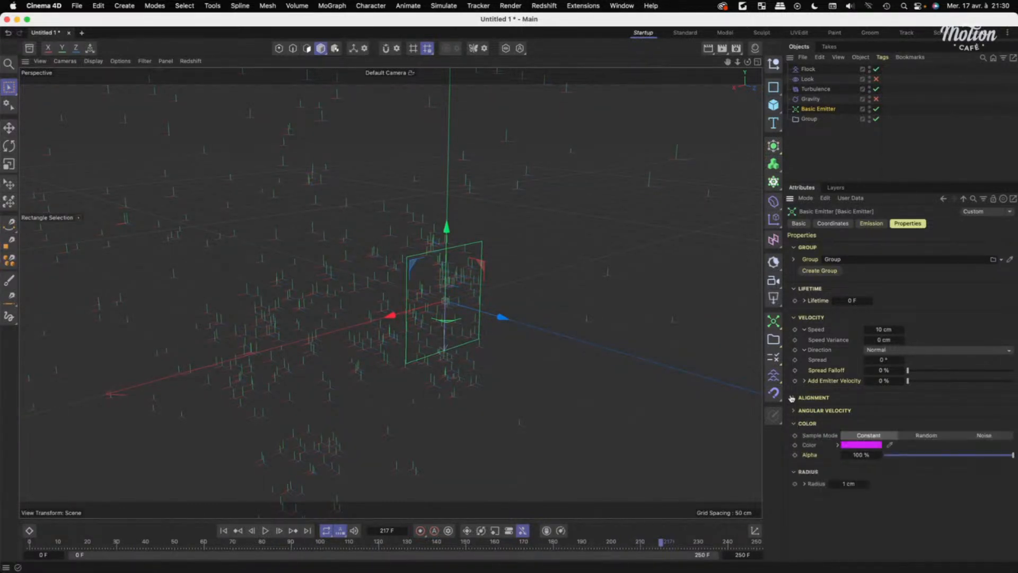
pyautogui.click(793, 397)
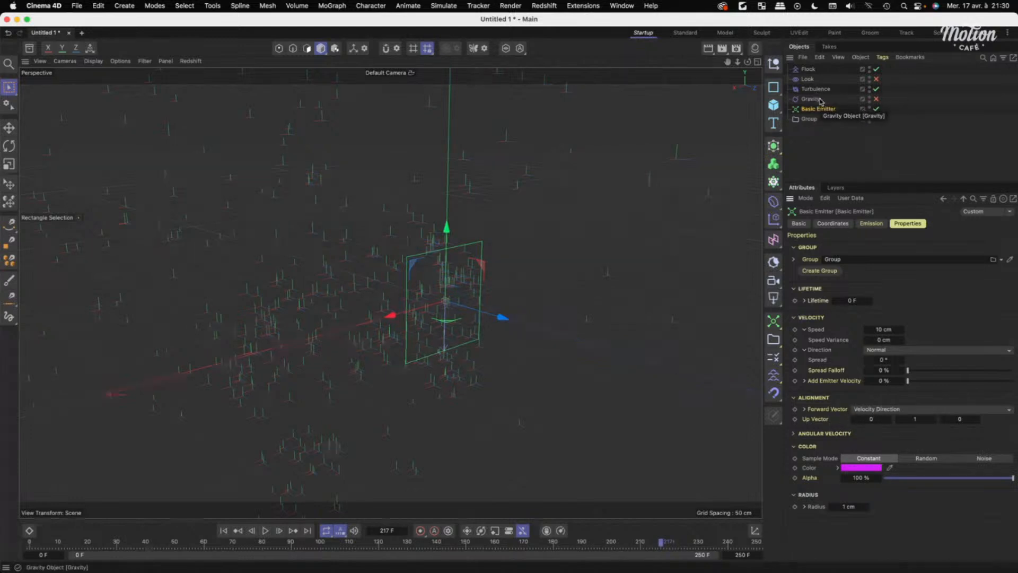
# Display the particle group as Ticks, try a Size of 10, and set the Size to 1.
pyautogui.click(812, 118)
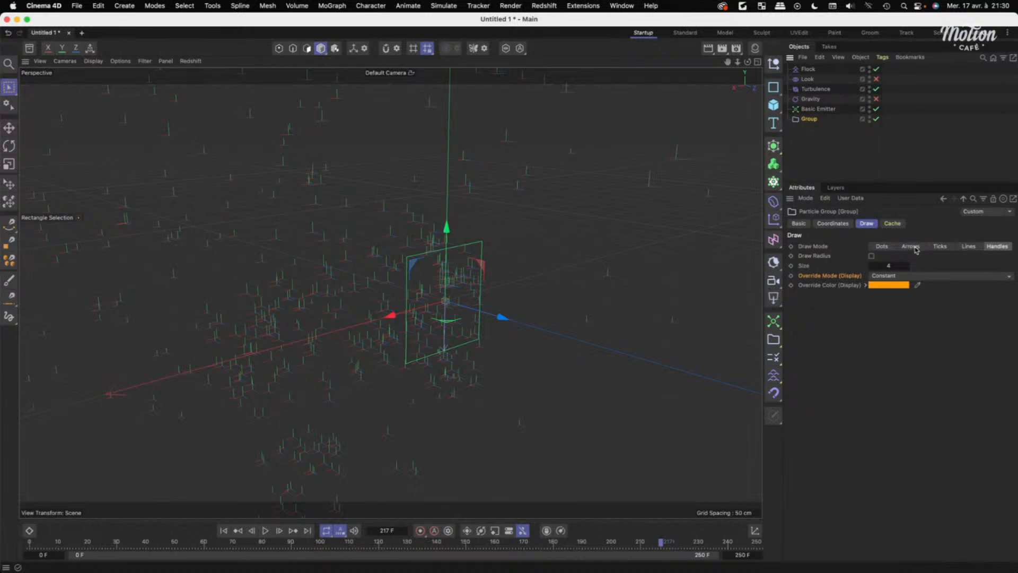
pyautogui.click(940, 246)
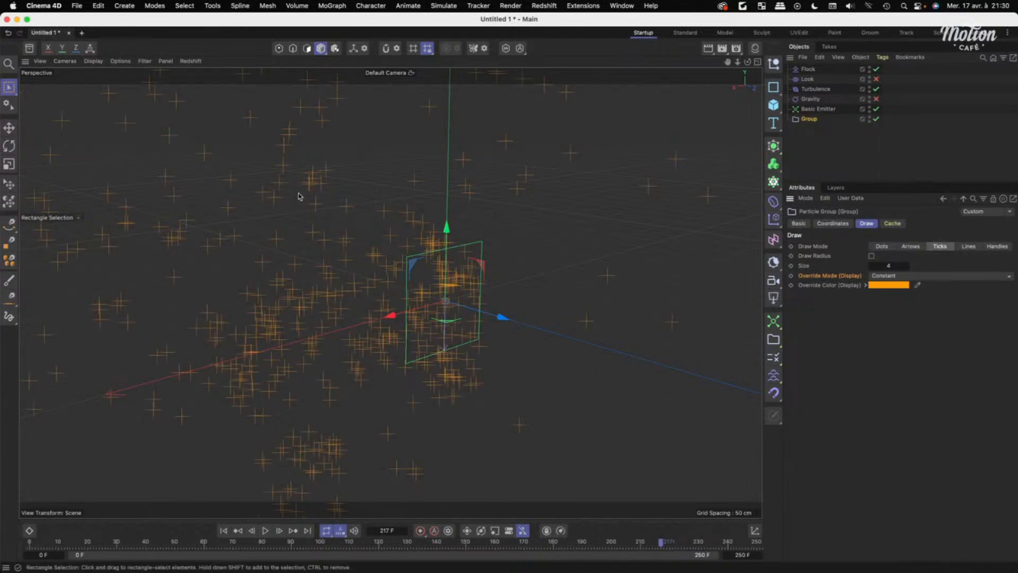
pyautogui.moveTo(888, 267)
pyautogui.mouseDown()
pyautogui.moveTo(910, 267)
pyautogui.moveTo(888, 266)
pyautogui.mouseUp()
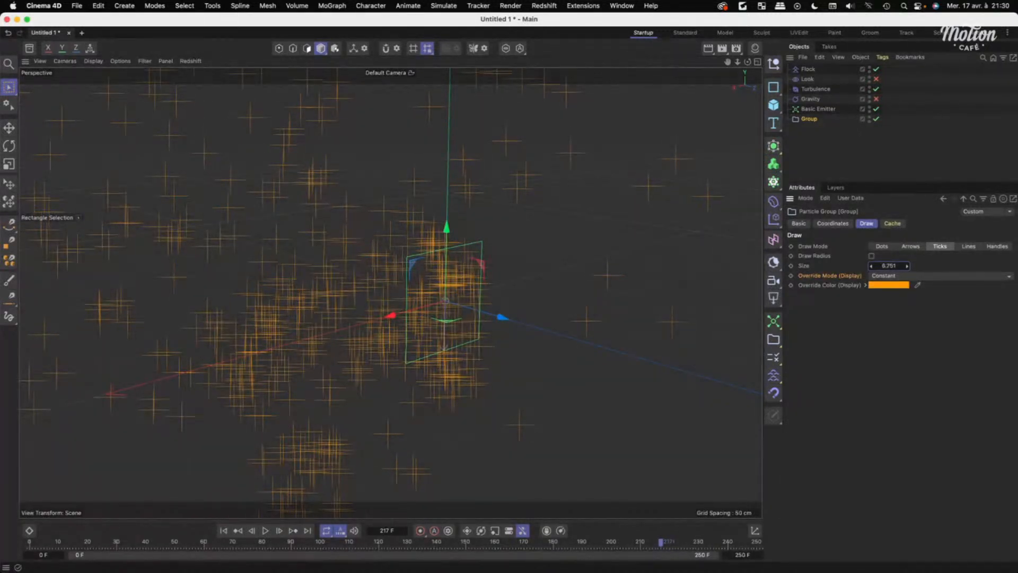
pyautogui.press('Return')
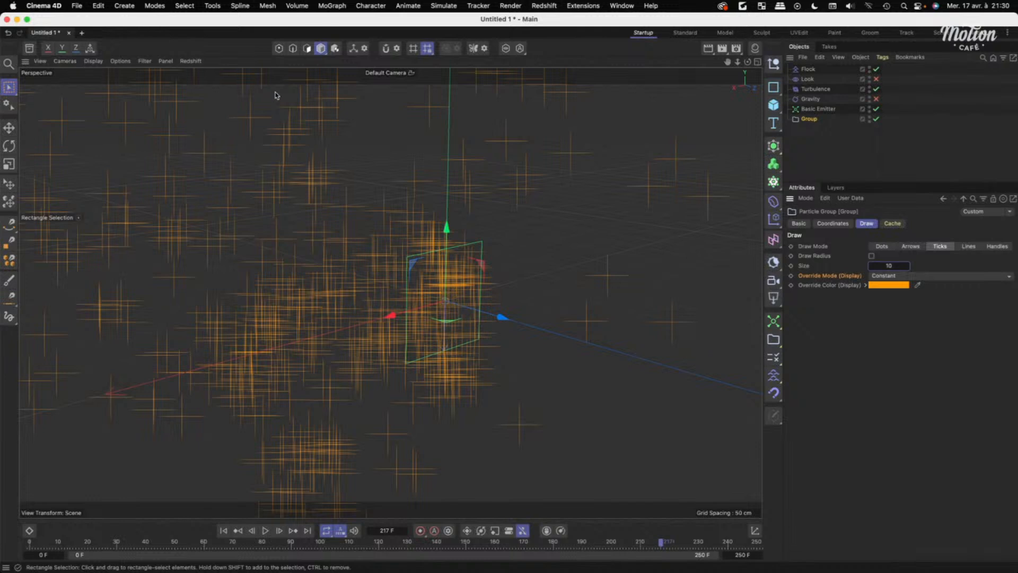
pyautogui.press('Return')
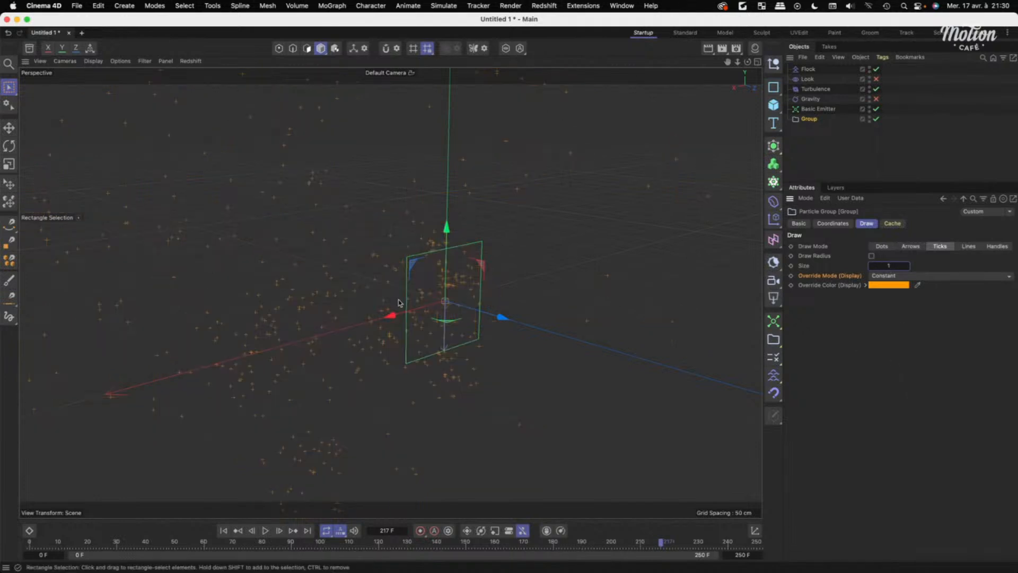
pyautogui.scroll(5, 360, 256)
pyautogui.keyDown('alt'); pyautogui.moveTo(361, 257); pyautogui.dragTo(302, 268); pyautogui.keyUp('alt')
pyautogui.scroll(-5, 380, 265)
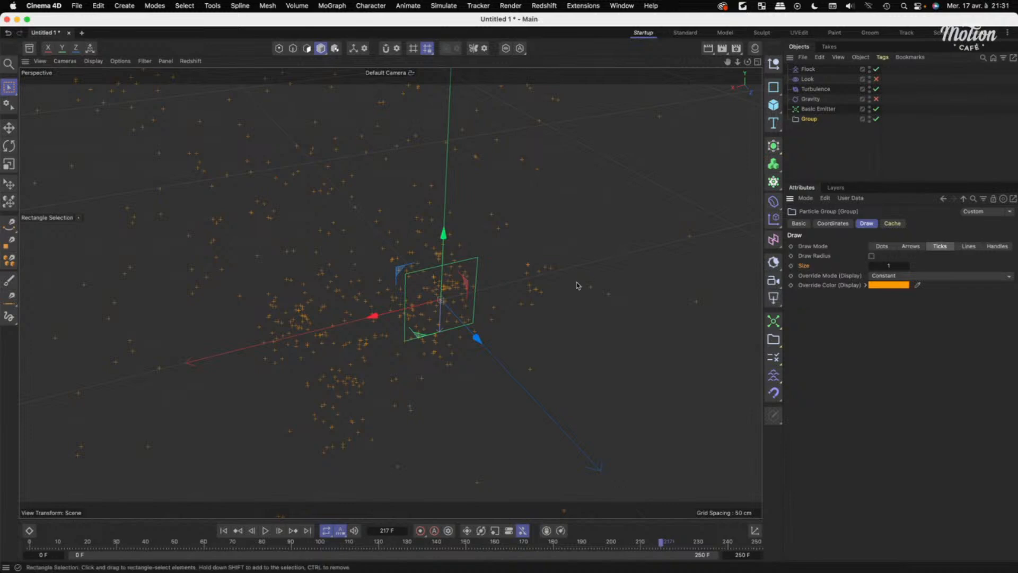
pyautogui.keyDown('alt'); pyautogui.moveTo(576, 282); pyautogui.dragTo(574, 233); pyautogui.keyUp('alt')
pyautogui.keyDown('alt'); pyautogui.moveTo(460, 250); pyautogui.dragTo(459, 246); pyautogui.keyUp('alt')
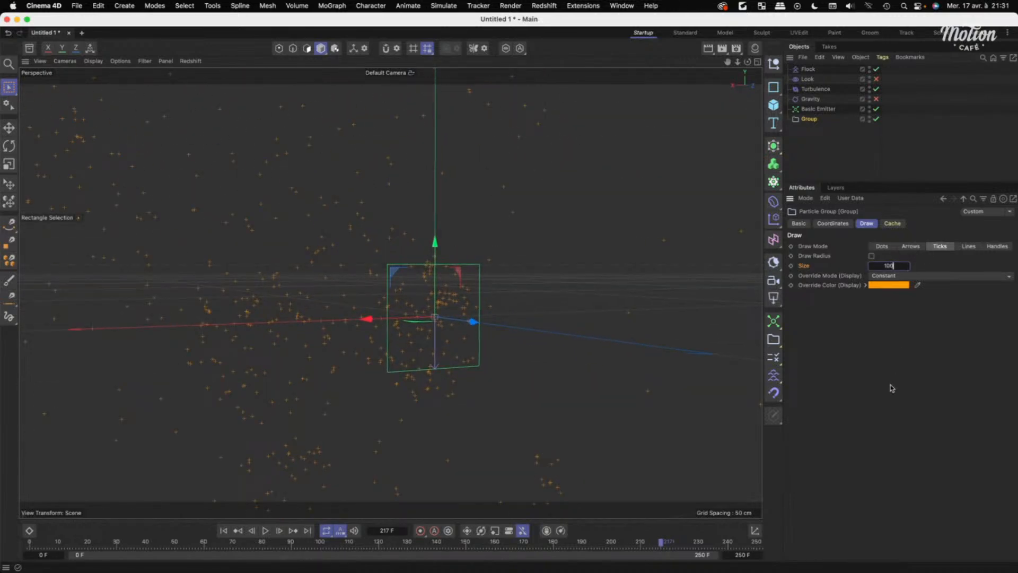
# Try a tick Size of 100, check the particles in the Redshift IPR, and restore the Size to 1.
pyautogui.press('Return')
pyautogui.click(190, 61)
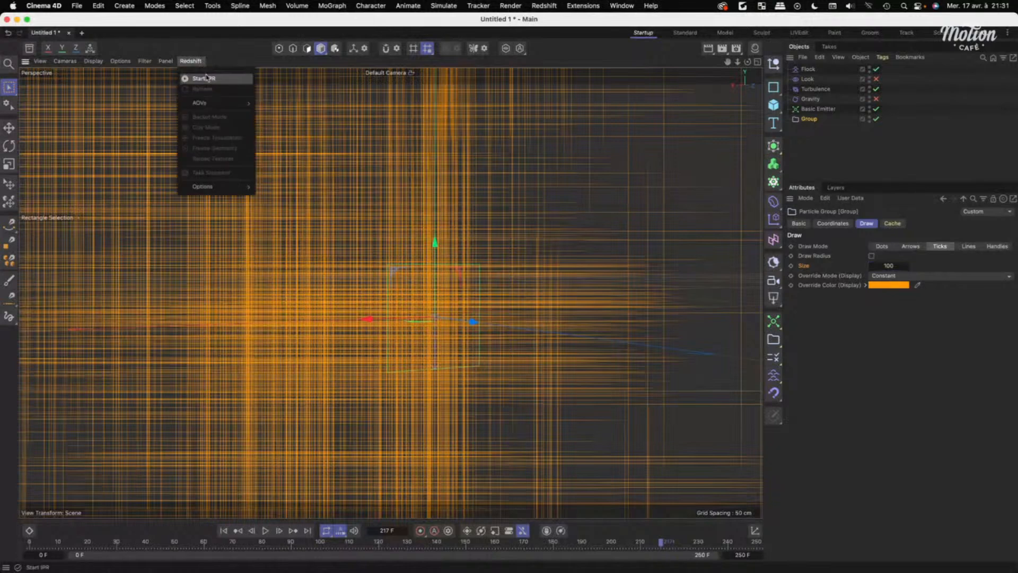
pyautogui.click(208, 80)
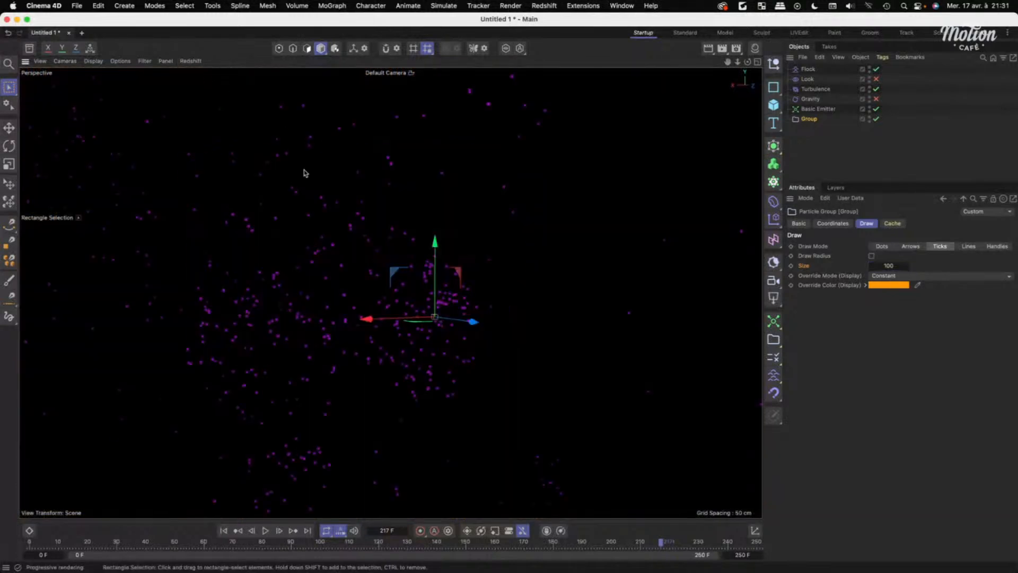
pyautogui.click(190, 61)
pyautogui.click(202, 79)
pyautogui.doubleClick(888, 265)
pyautogui.write('1')
pyautogui.press('Return')
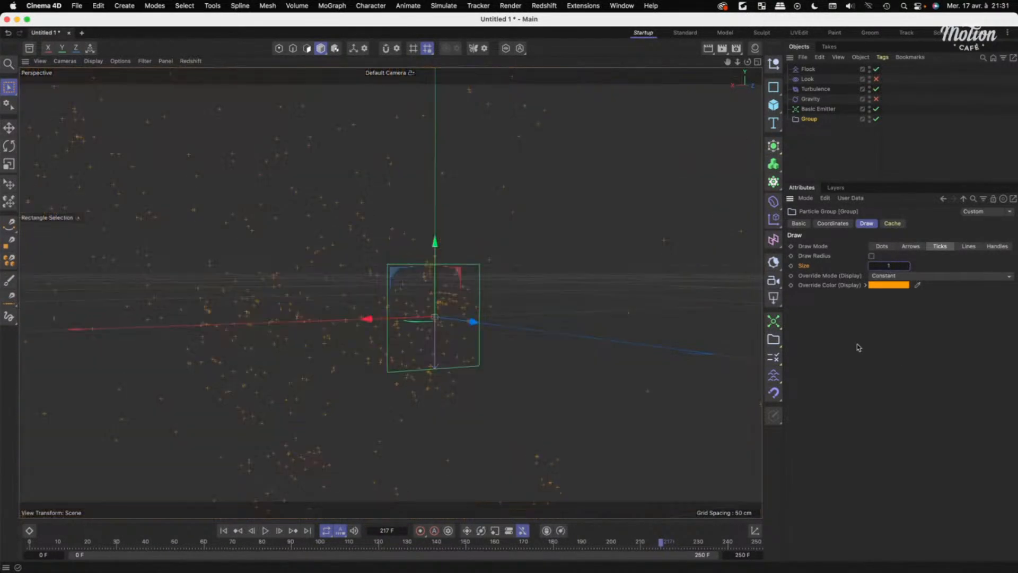
# Try Draw Radius with a Size of 100 on the particle group, replay the simulation, and check it in the Redshift IPR.
pyautogui.click(871, 256)
pyautogui.write('100')
pyautogui.press('Return')
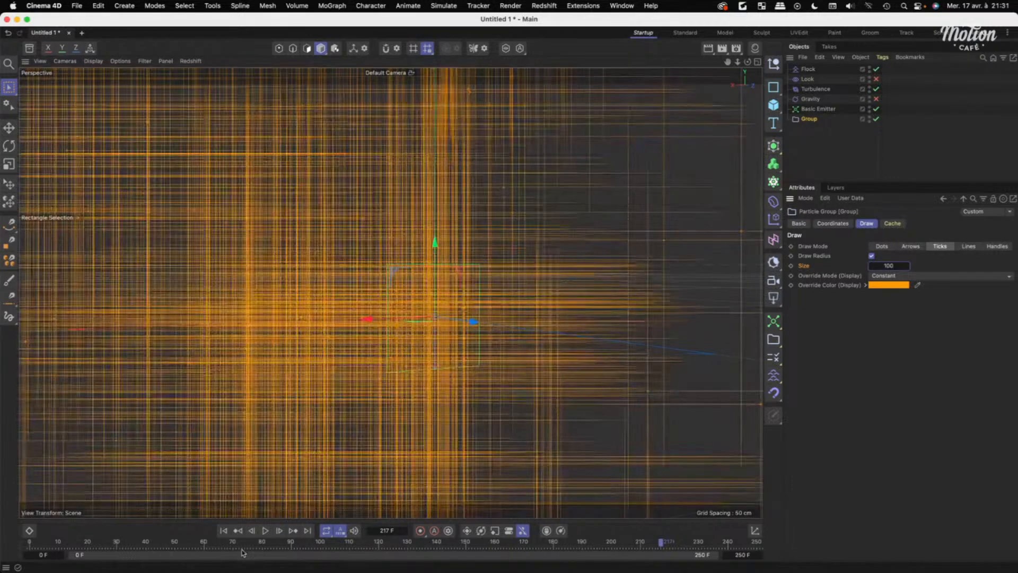
pyautogui.click(223, 530)
pyautogui.click(265, 530)
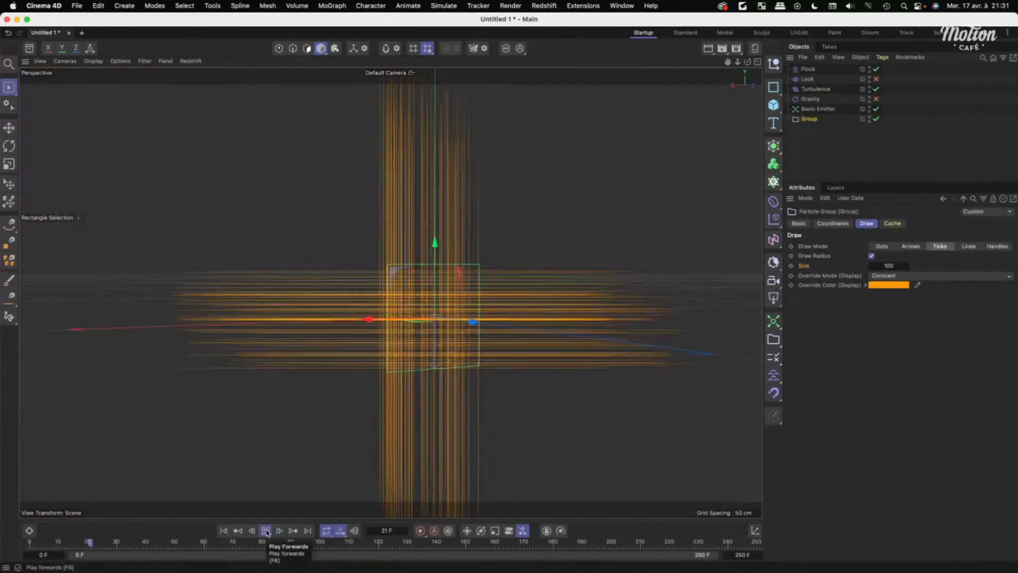
pyautogui.click(197, 62)
pyautogui.click(202, 81)
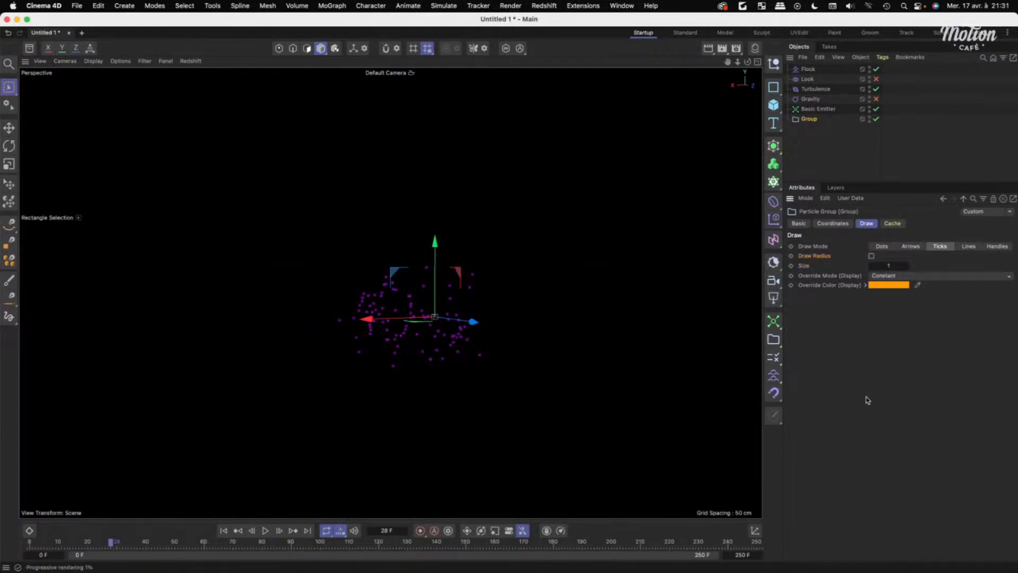
pyautogui.click(192, 61)
pyautogui.click(202, 78)
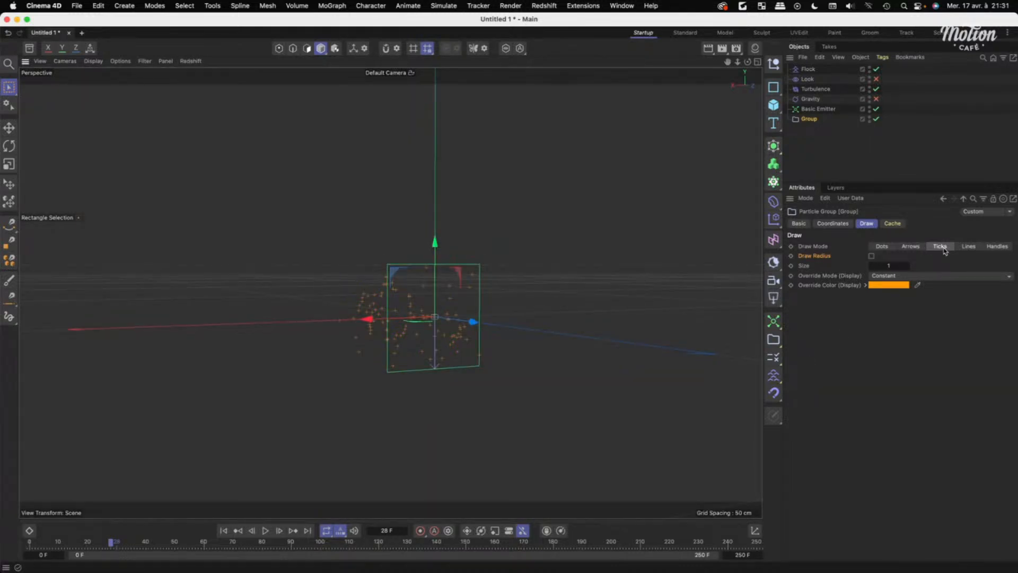
# Try the Lines draw mode, watch the simulation from several angles, and rewind it to frame 0.
pyautogui.click(969, 247)
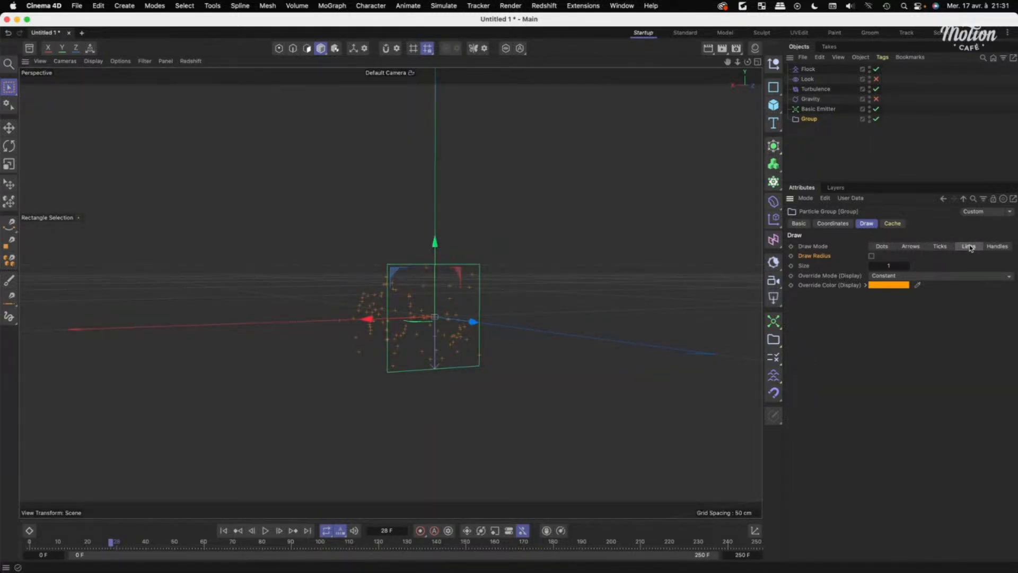
pyautogui.click(223, 531)
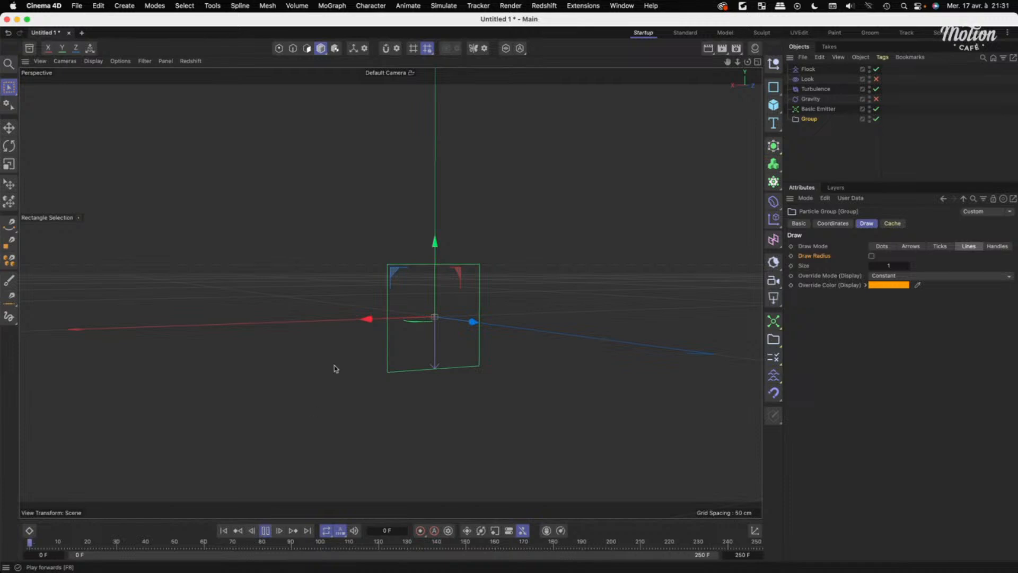
pyautogui.keyDown('alt'); pyautogui.moveTo(340, 314); pyautogui.dragTo(602, 307); pyautogui.keyUp('alt')
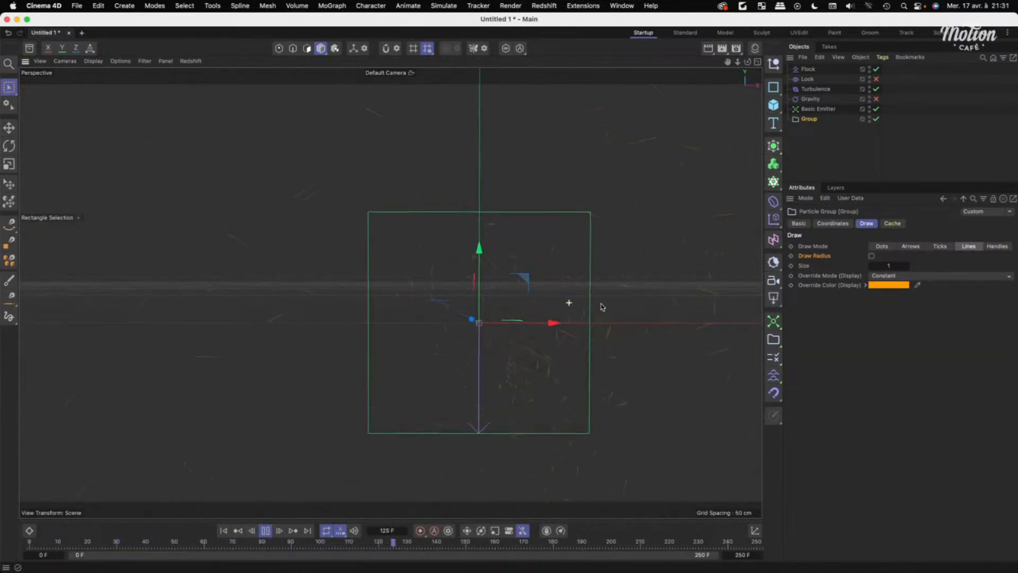
pyautogui.moveTo(602, 306)
pyautogui.keyDown('alt'); pyautogui.mouseDown(button='right')
pyautogui.moveTo(670, 311)
pyautogui.moveTo(606, 316)
pyautogui.mouseUp(button='right'); pyautogui.keyUp('alt')
pyautogui.keyDown('alt'); pyautogui.moveTo(606, 316); pyautogui.dragTo(419, 353); pyautogui.keyUp('alt')
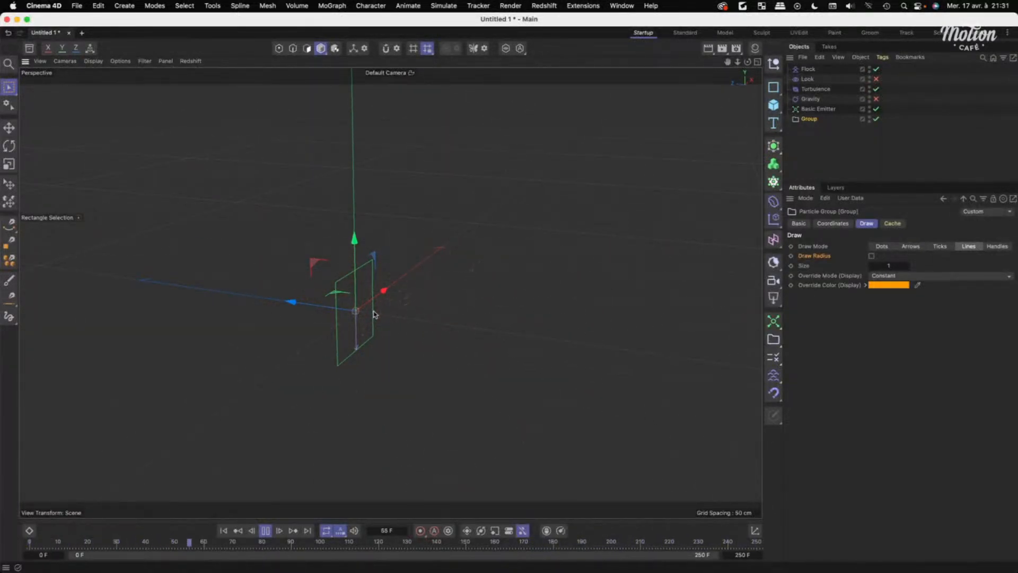
pyautogui.keyDown('alt'); pyautogui.moveTo(455, 247); pyautogui.dragTo(475, 266); pyautogui.keyUp('alt')
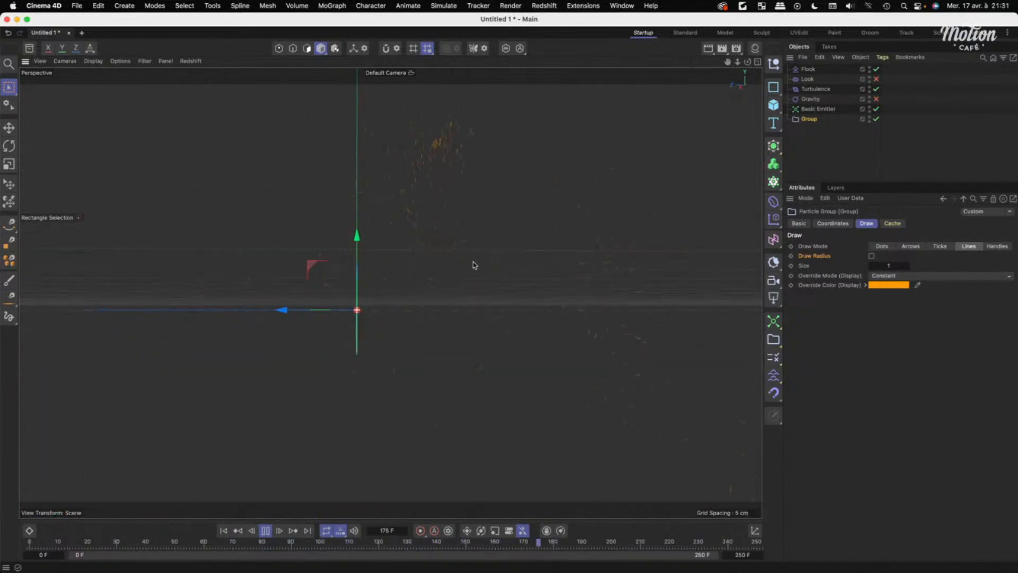
pyautogui.keyDown('alt'); pyautogui.moveTo(289, 262); pyautogui.dragTo(396, 289); pyautogui.keyUp('alt')
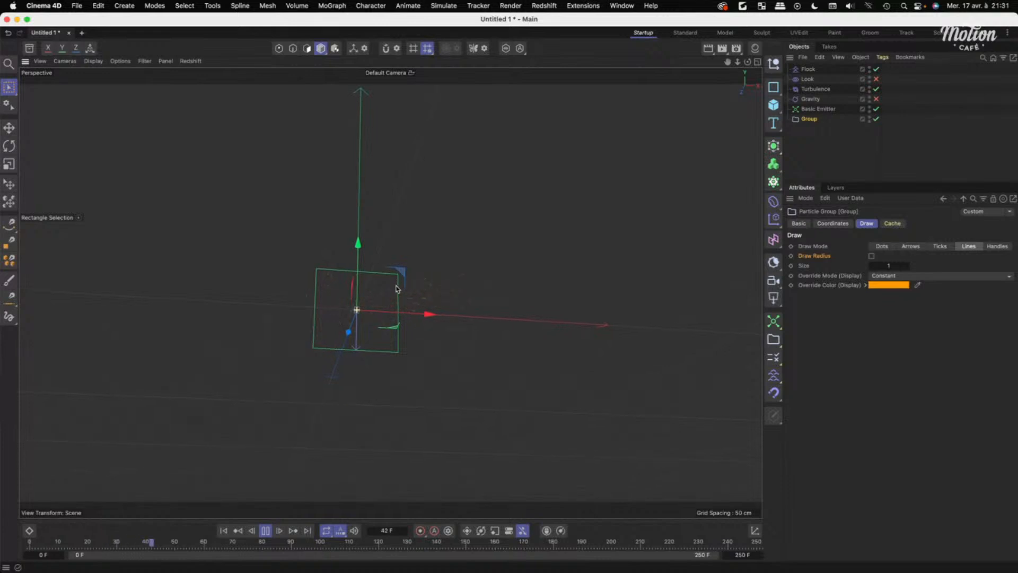
pyautogui.click(267, 530)
pyautogui.click(223, 530)
pyautogui.click(817, 148)
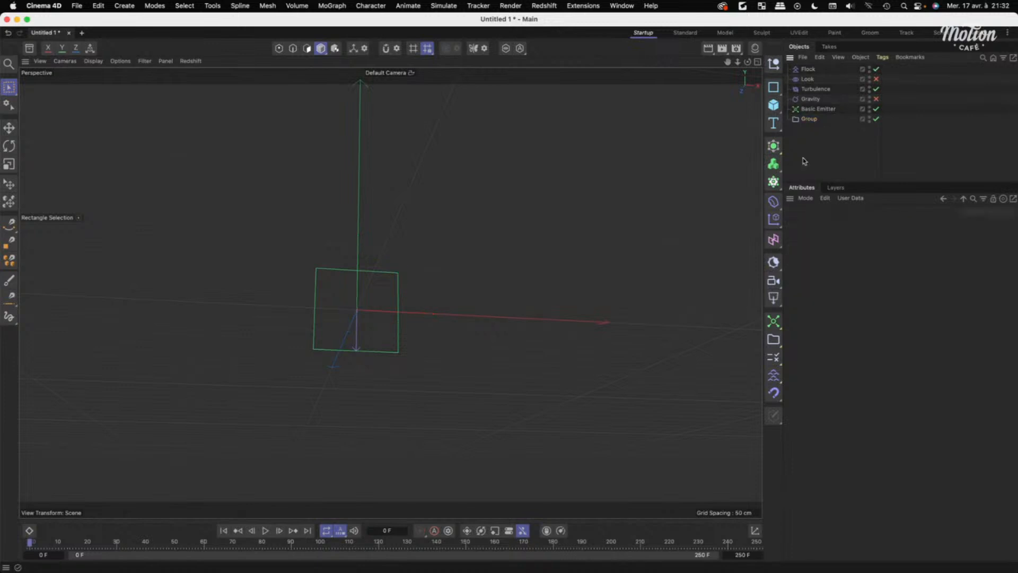
pyautogui.click(774, 181)
pyautogui.click(854, 146)
pyautogui.keyDown('alt'); pyautogui.moveTo(355, 309); pyautogui.dragTo(447, 311); pyautogui.keyUp('alt')
pyautogui.keyDown('alt'); pyautogui.moveTo(413, 303); pyautogui.dragTo(476, 306, button='right'); pyautogui.keyUp('alt')
# Set the particle group's Draw Mode to Dots and run the simulation up to frame 144.
pyautogui.click(809, 118)
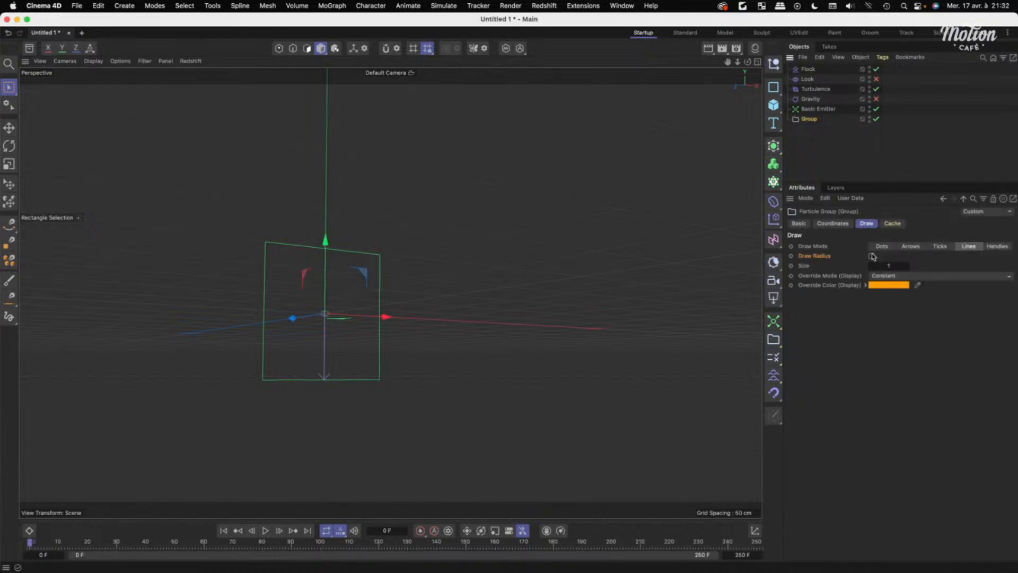
pyautogui.scroll(2, 269, 334)
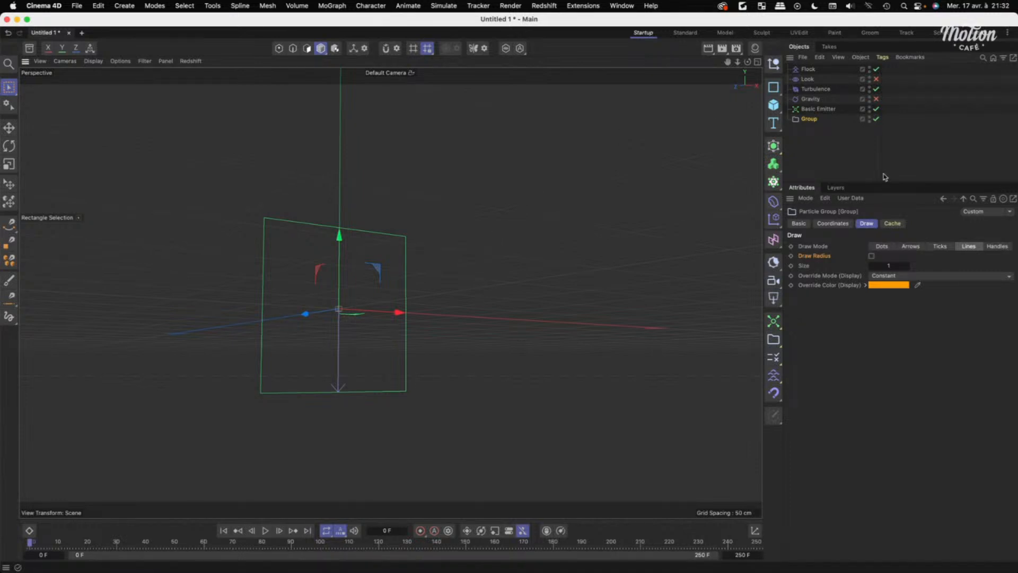
pyautogui.click(880, 246)
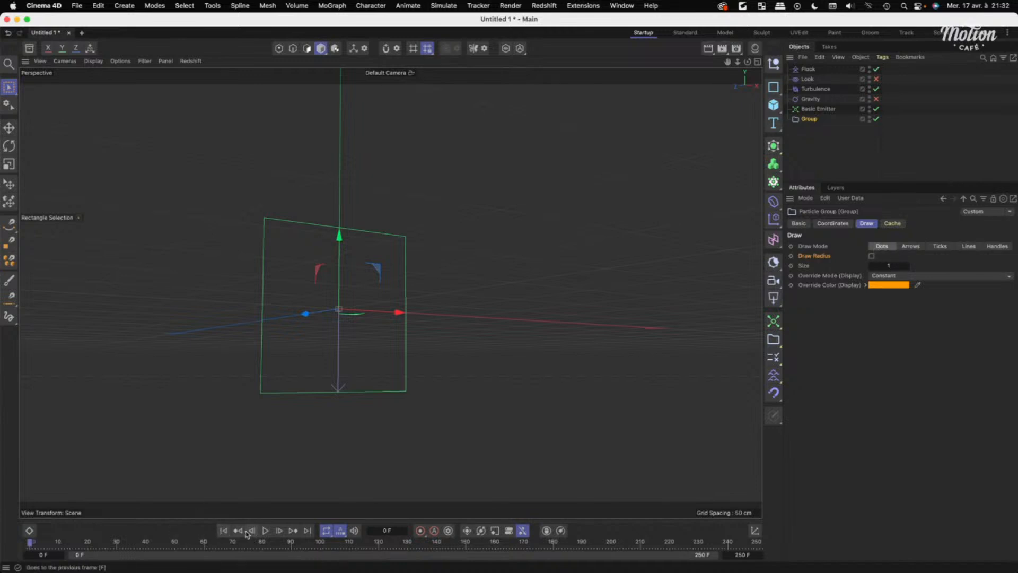
pyautogui.click(265, 531)
pyautogui.keyDown('alt'); pyautogui.moveTo(314, 378); pyautogui.dragTo(383, 390); pyautogui.keyUp('alt')
pyautogui.click(832, 156)
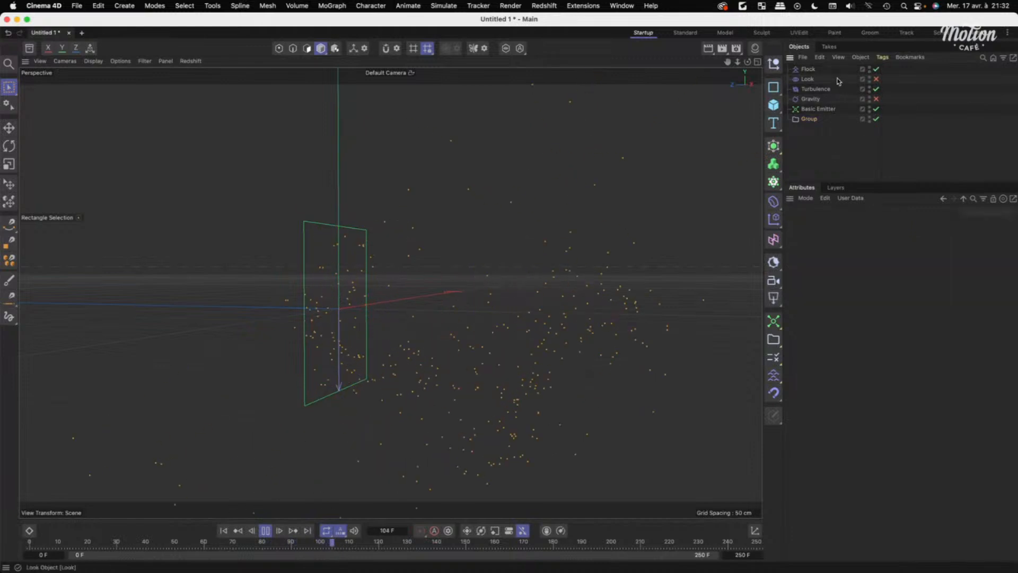
pyautogui.click(265, 531)
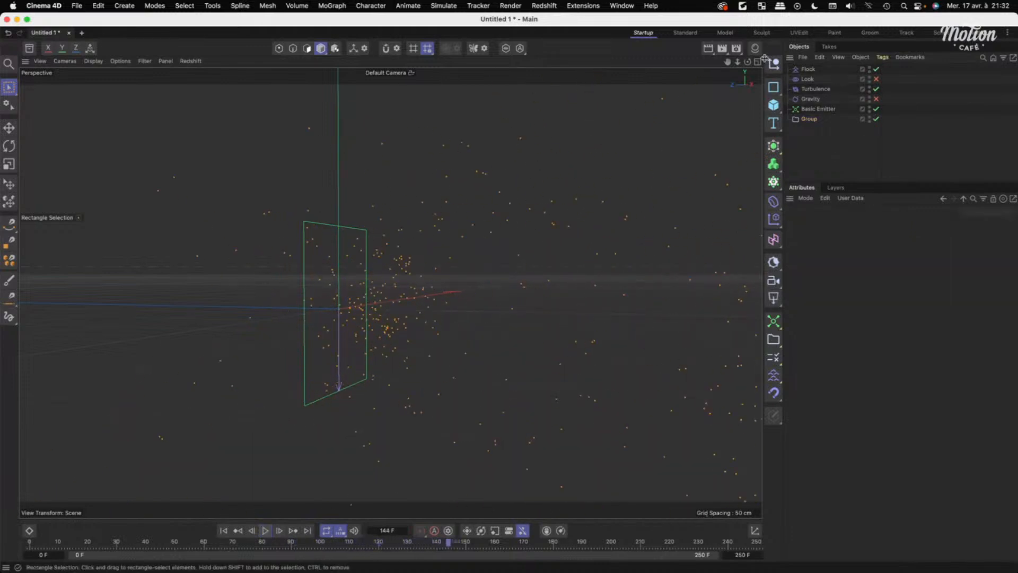
pyautogui.click(819, 110)
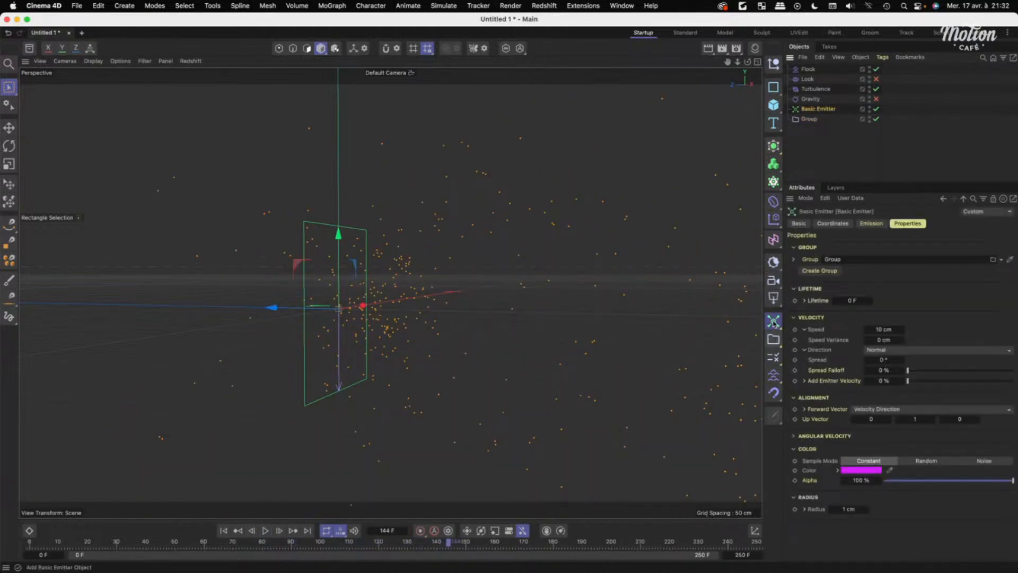
pyautogui.moveTo(774, 320); pyautogui.dragTo(928, 137)
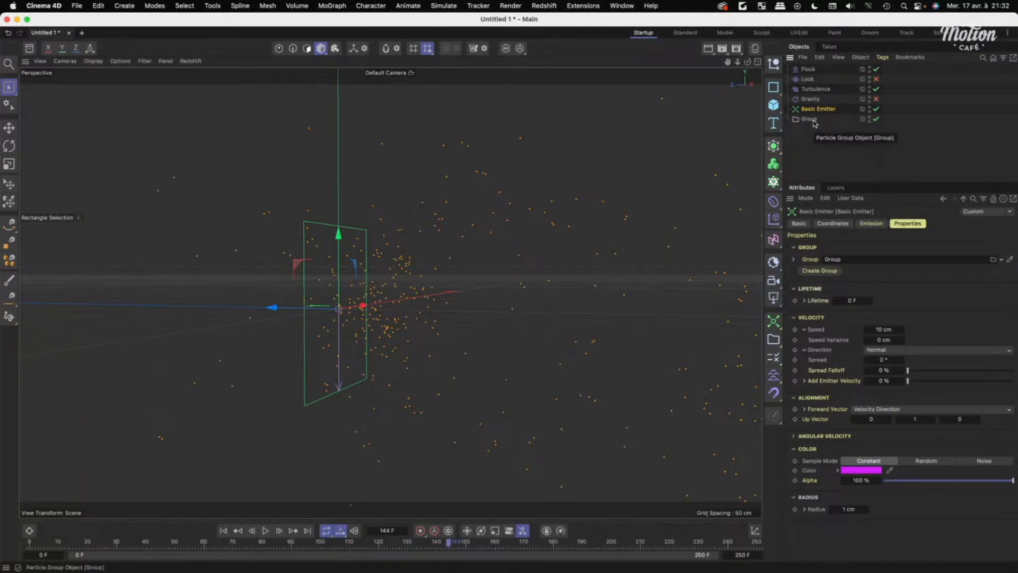
# Add a MoGraph Tracer with the particle group as its Trace Link.
pyautogui.click(810, 119)
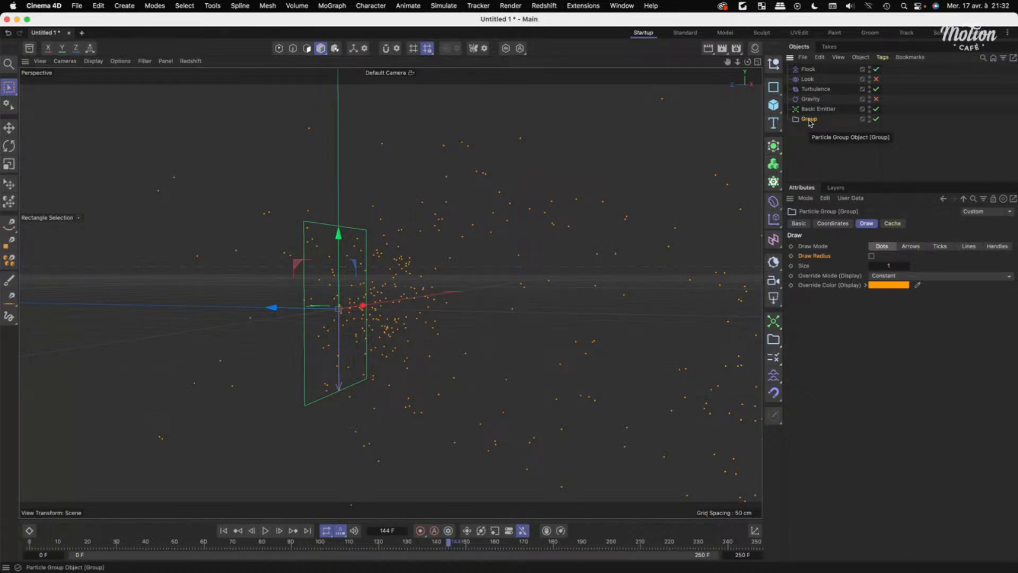
pyautogui.click(812, 128)
pyautogui.click(805, 121)
pyautogui.click(773, 182)
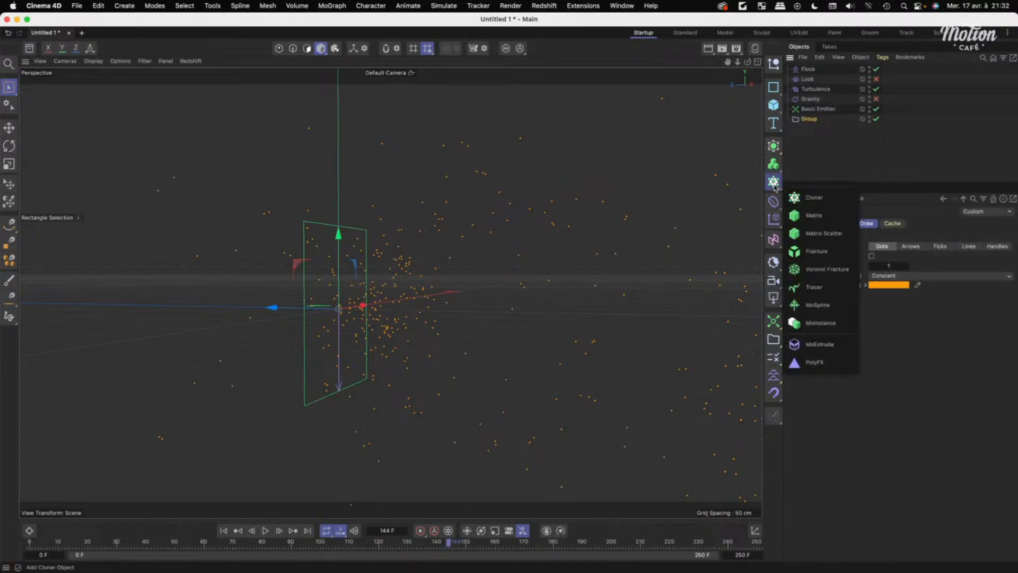
pyautogui.click(815, 288)
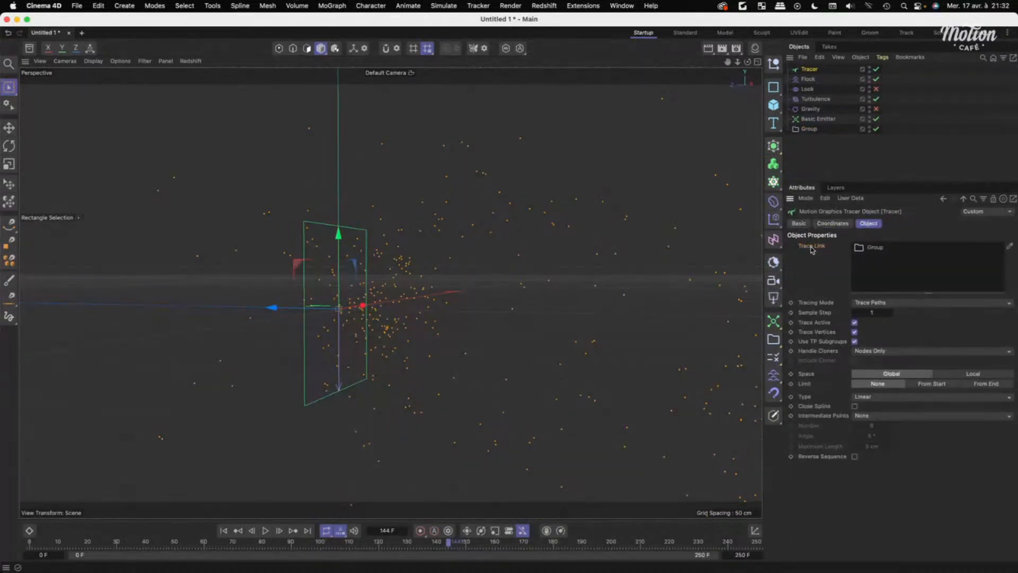
# Replay the simulation from the start with the Tracer active, viewing the traced paths from another angle, and stop at frame 214.
pyautogui.click(904, 181)
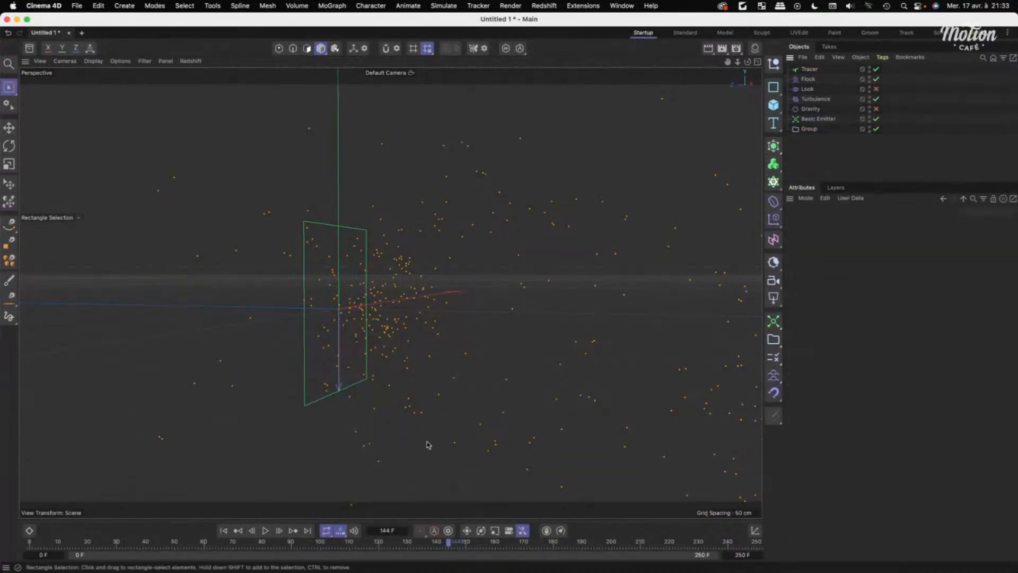
pyautogui.click(223, 530)
pyautogui.click(265, 531)
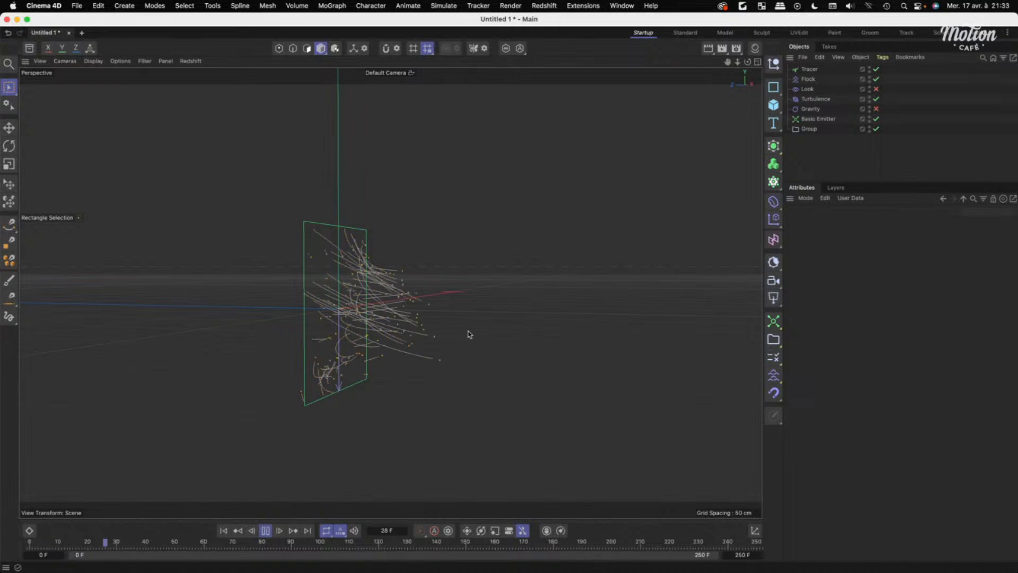
pyautogui.keyDown('alt'); pyautogui.moveTo(450, 331); pyautogui.dragTo(318, 452); pyautogui.keyUp('alt')
pyautogui.scroll(-5, 354, 349)
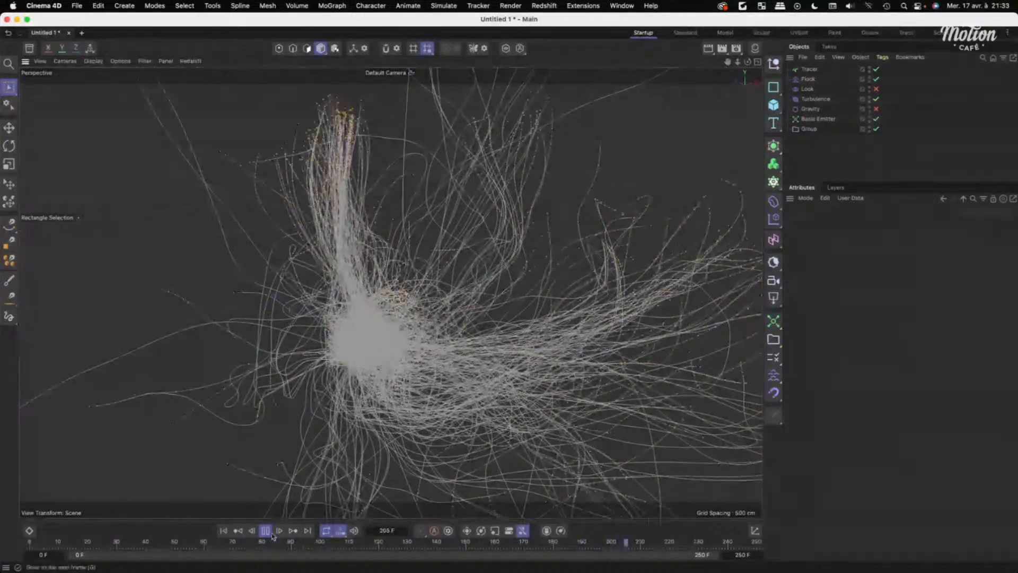
pyautogui.click(265, 531)
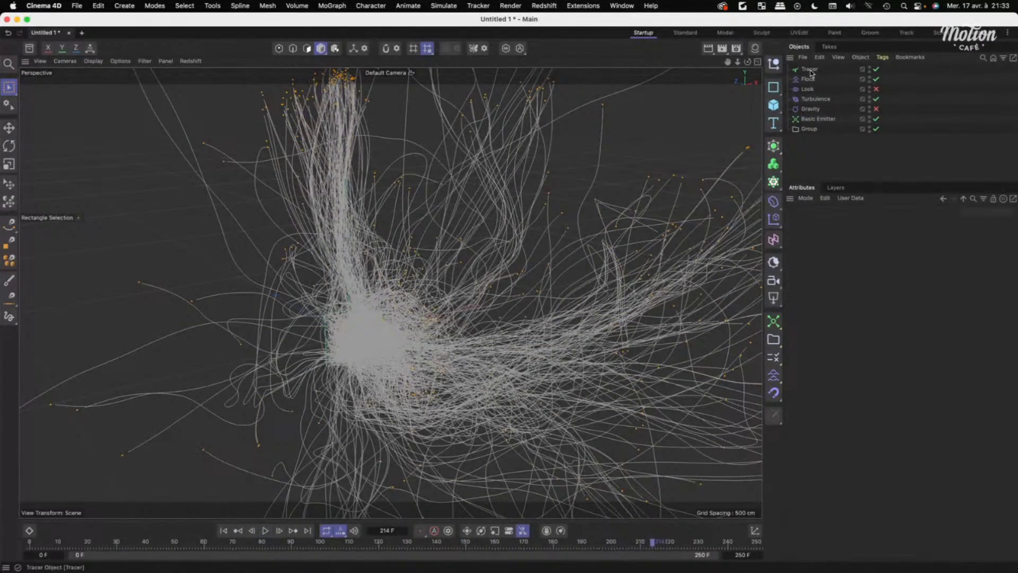
# Move the Tracer below the particle Group at the end of the object hierarchy and deselect it.
pyautogui.moveTo(811, 72); pyautogui.dragTo(817, 154)
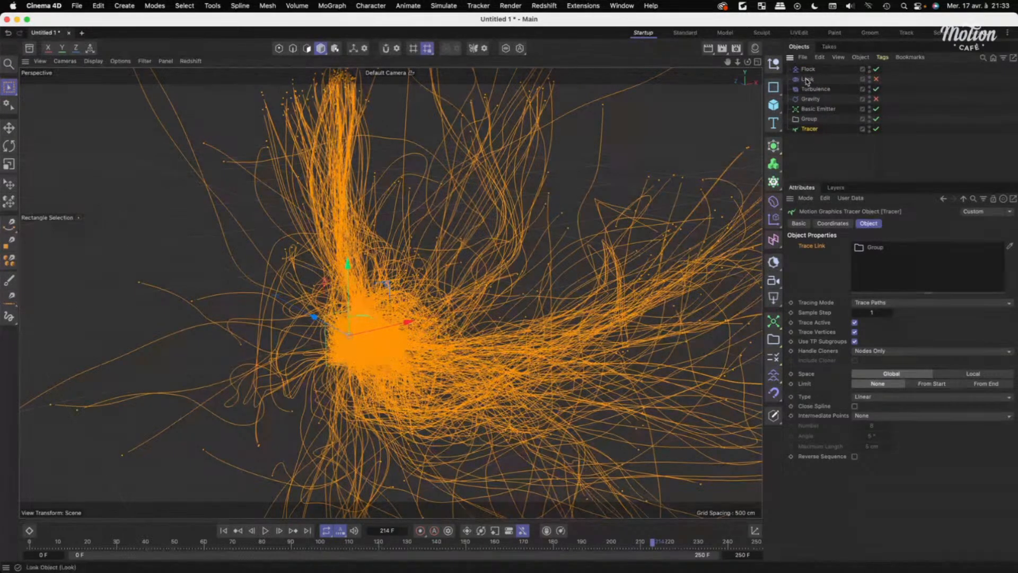
pyautogui.click(811, 153)
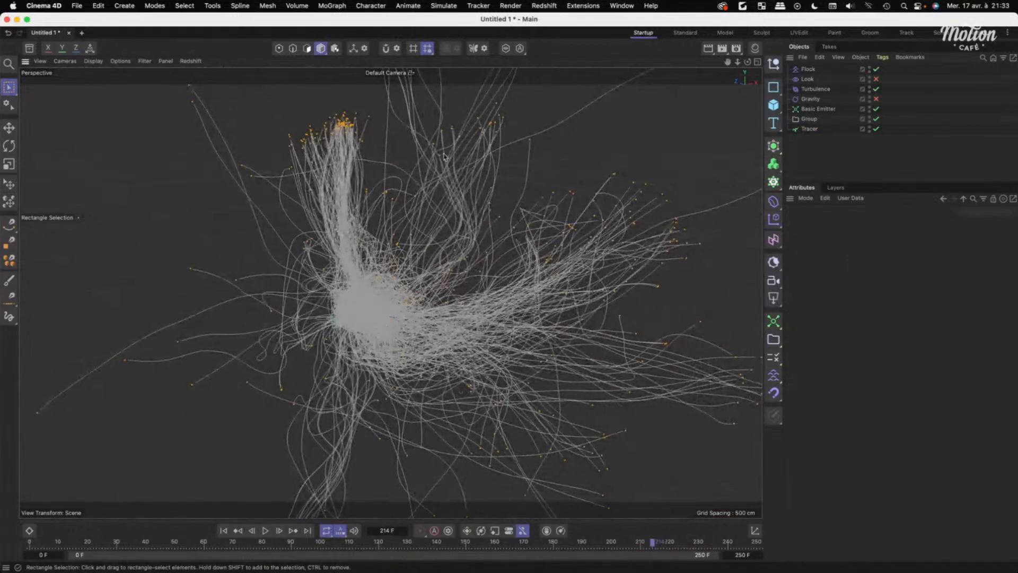
# Set Insert Objects at to Bottom in the Interface preferences and close the preferences.
pyautogui.click(44, 7)
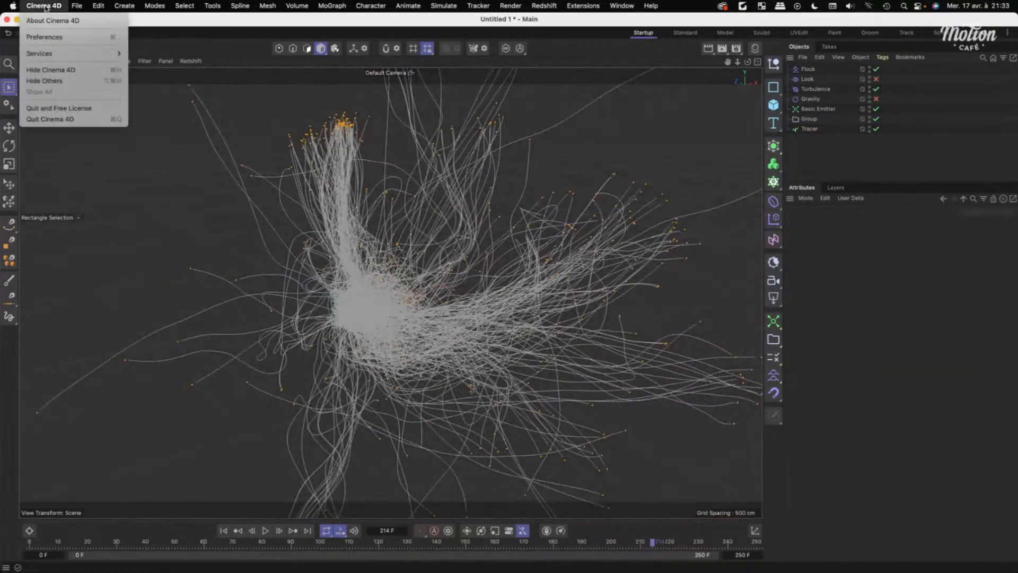
pyautogui.click(66, 37)
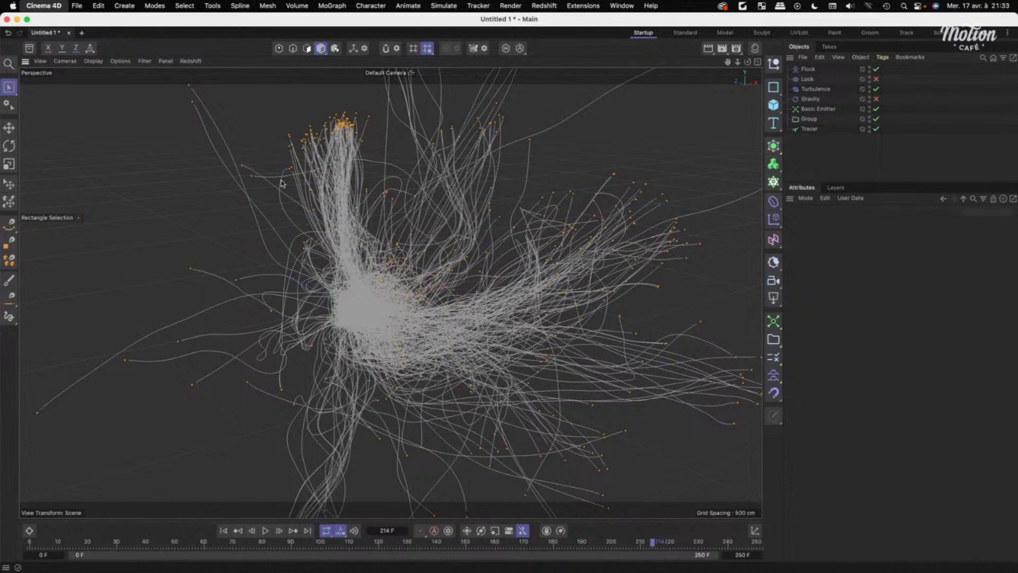
pyautogui.moveTo(224, 18); pyautogui.dragTo(390, 116)
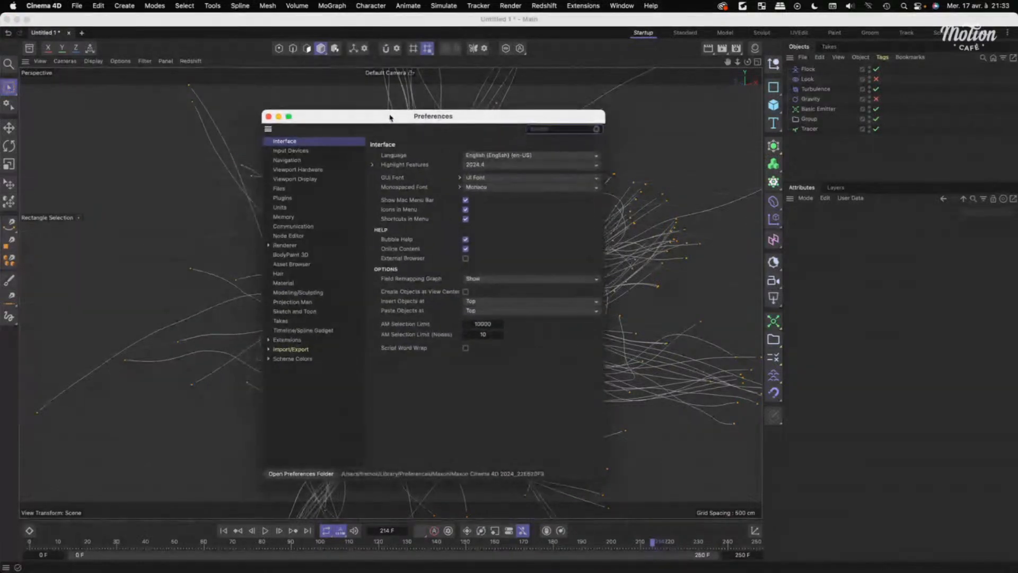
pyautogui.click(414, 302)
pyautogui.click(483, 303)
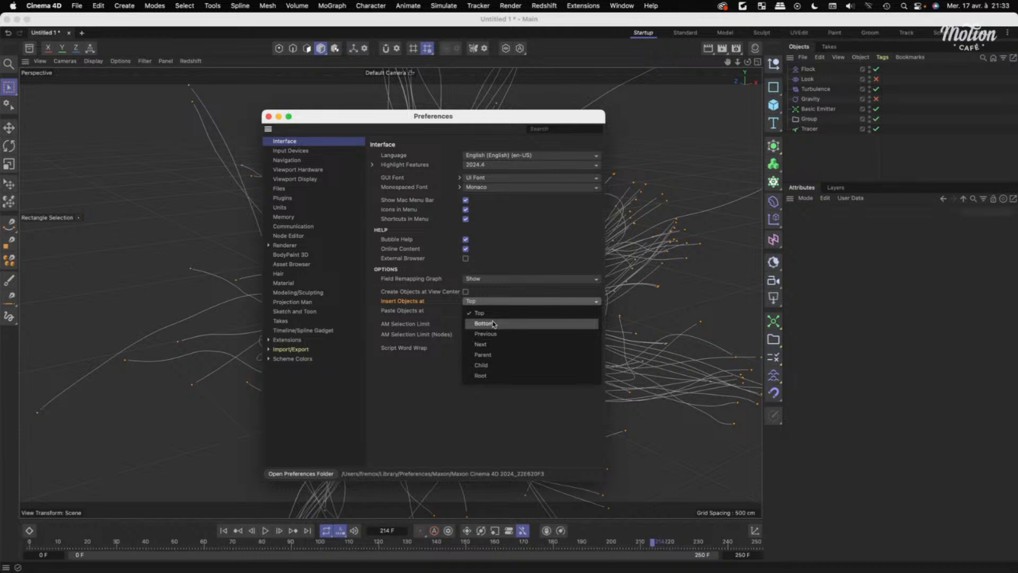
pyautogui.click(493, 324)
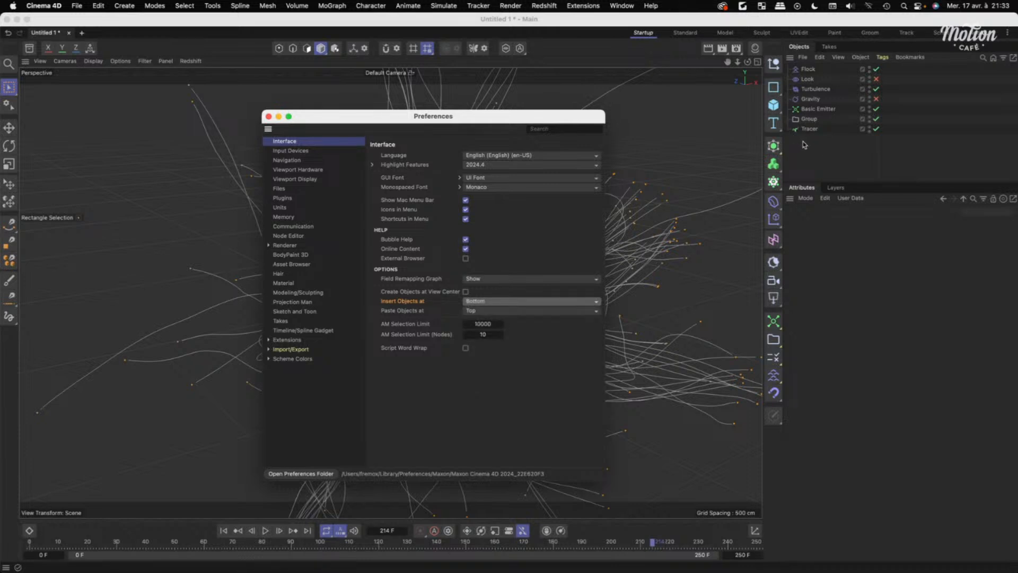
pyautogui.press('super+w')
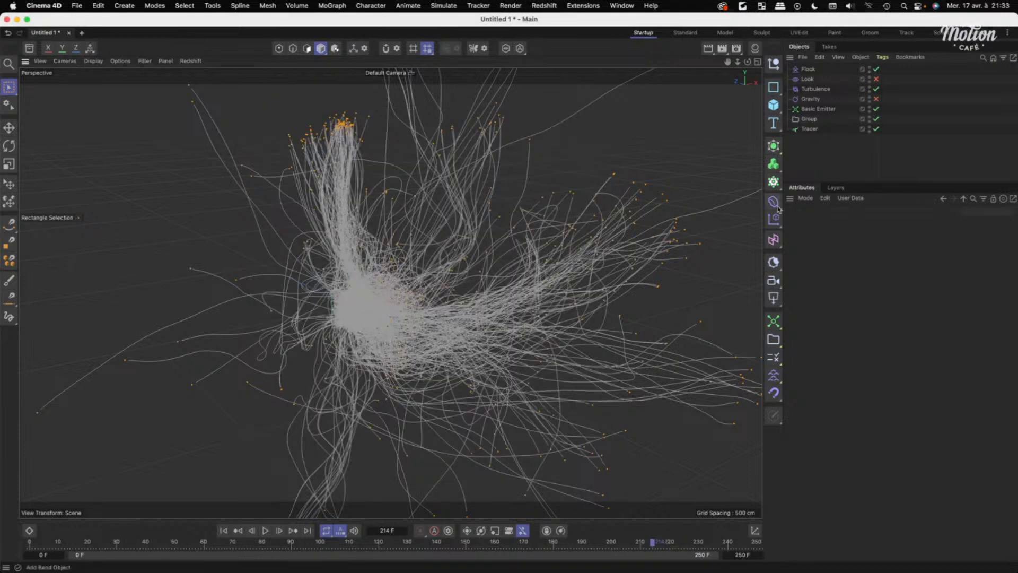
# Rewind the simulation and run it again up to frame 51.
pyautogui.click(224, 530)
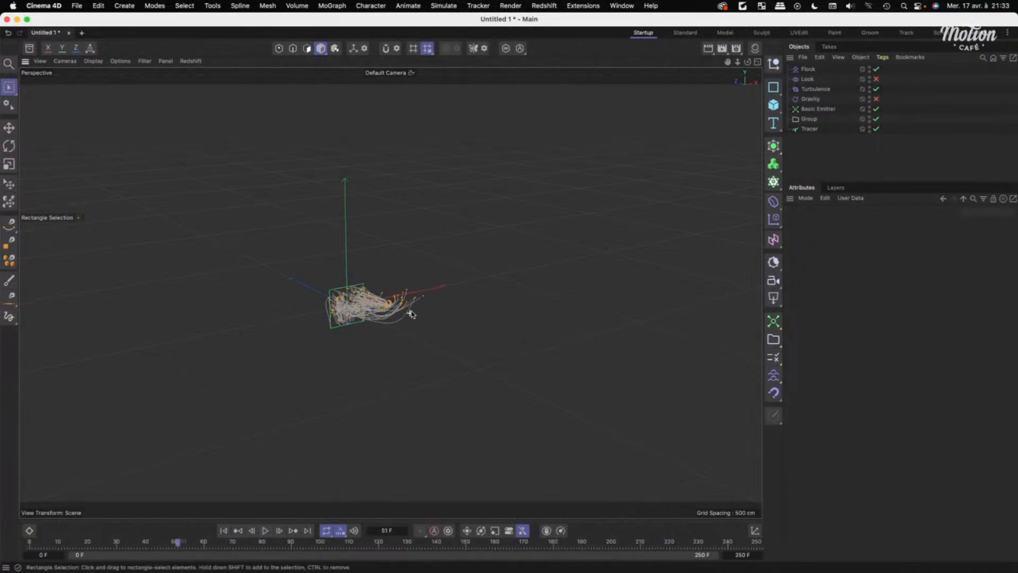
# Play the particle simulation in stages up to frame 120 and examine the traced particle paths from close and far.
pyautogui.scroll(10, 411, 314)
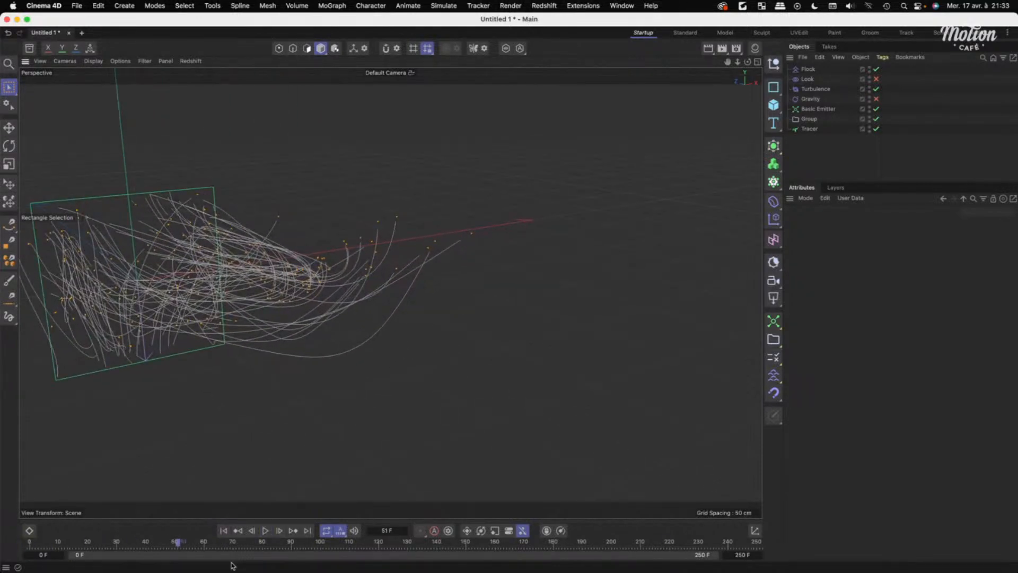
pyautogui.click(265, 531)
pyautogui.scroll(-5, 404, 259)
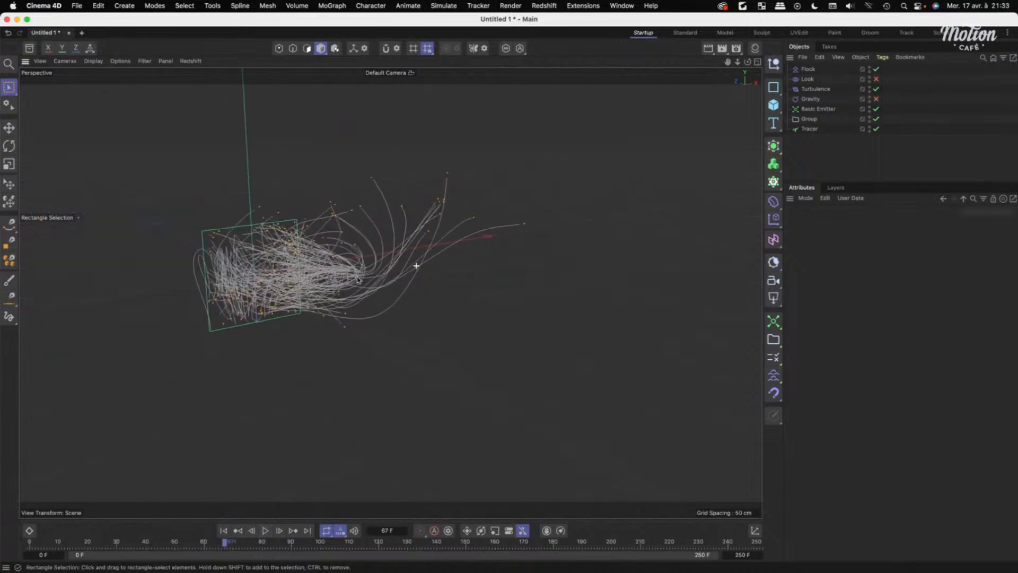
pyautogui.scroll(5, 387, 253)
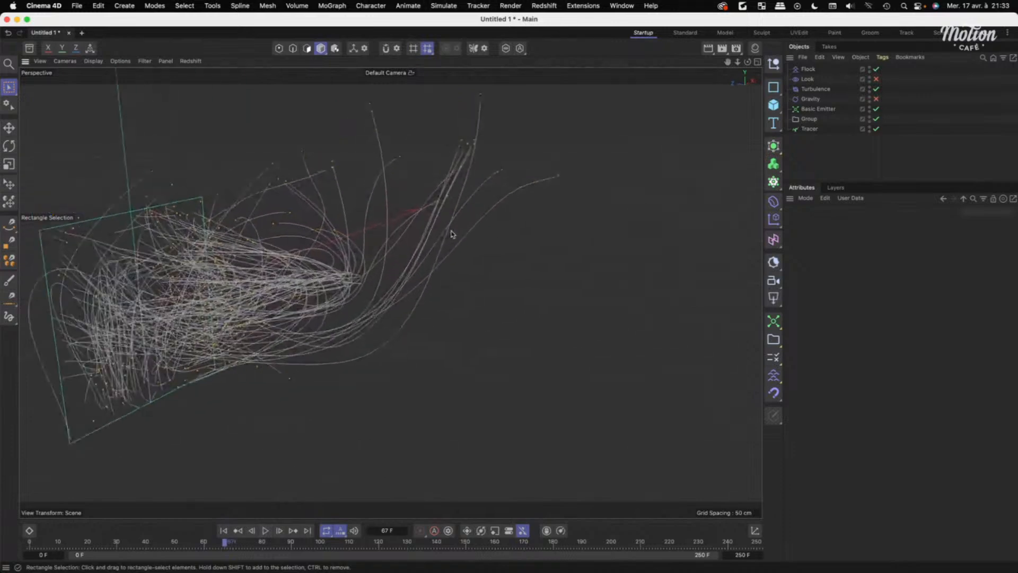
pyautogui.click(263, 531)
pyautogui.scroll(5, 416, 249)
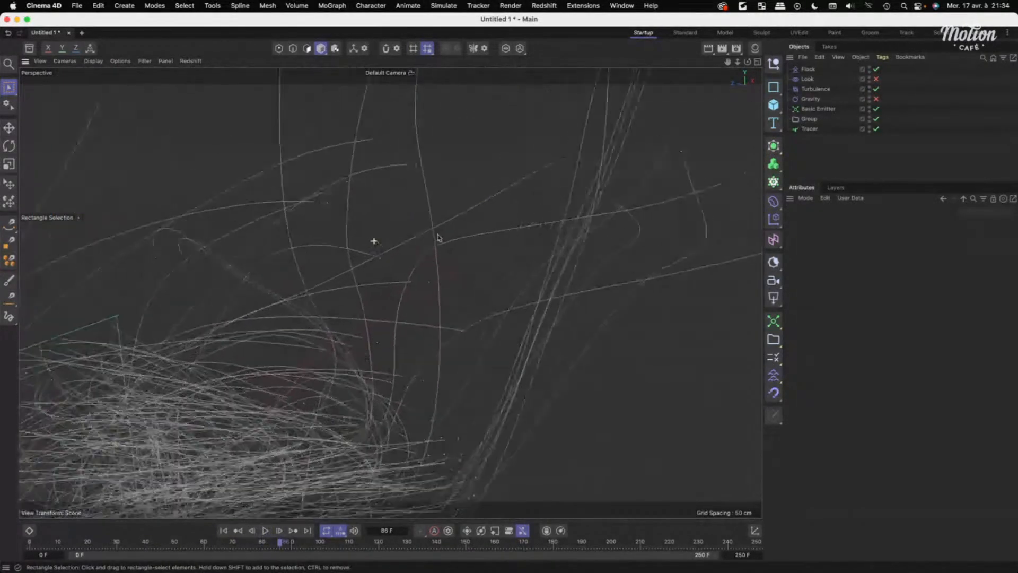
pyautogui.scroll(5, 438, 237)
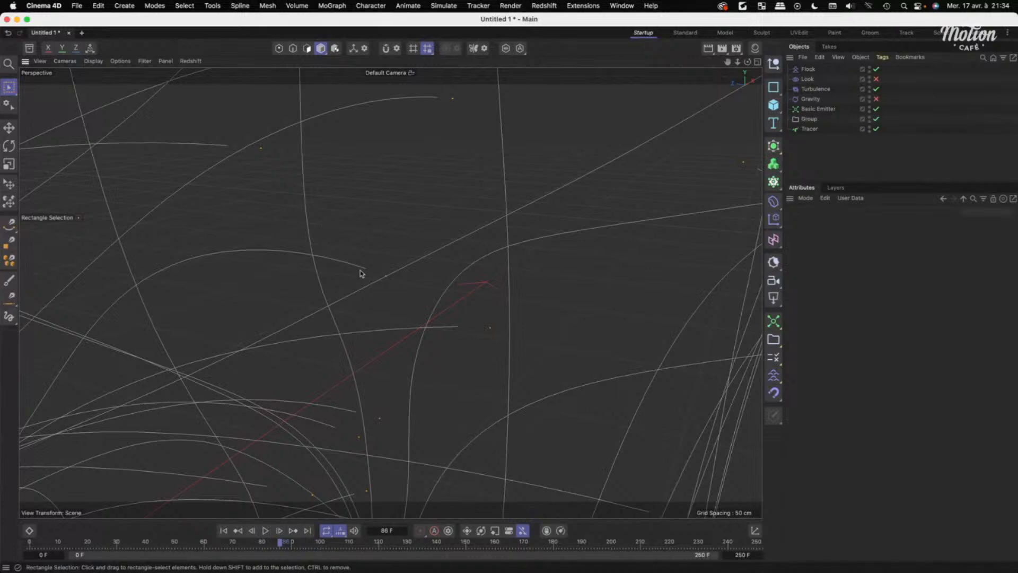
pyautogui.scroll(-10, 371, 276)
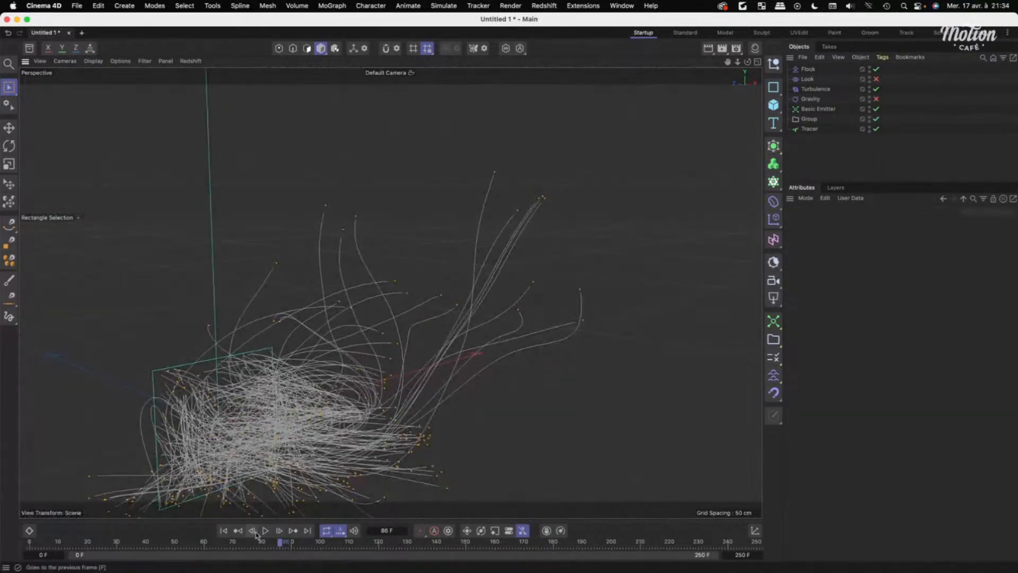
pyautogui.click(266, 530)
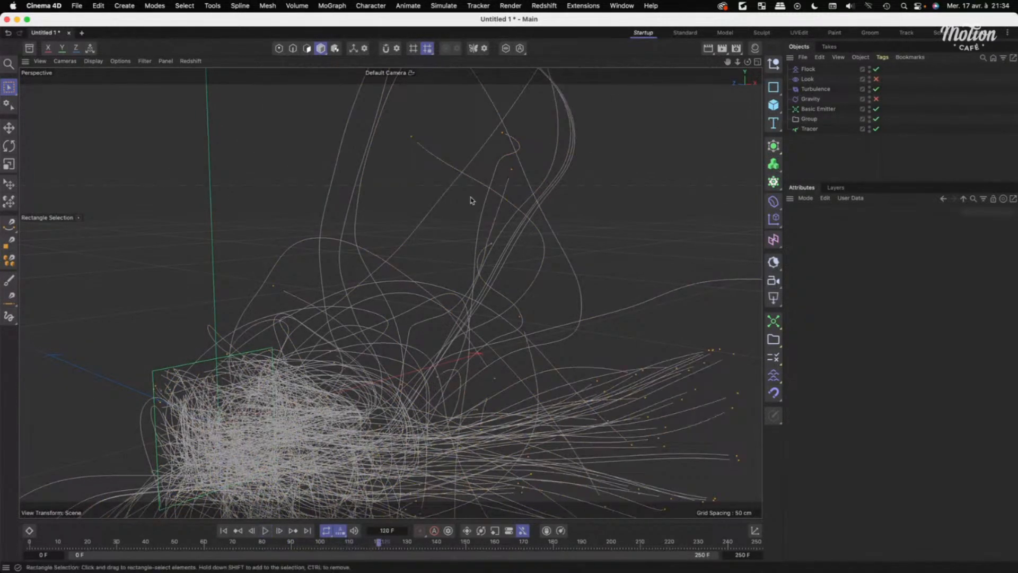
pyautogui.scroll(-6, 471, 200)
pyautogui.keyDown('alt'); pyautogui.moveTo(318, 300); pyautogui.dragTo(347, 296); pyautogui.keyUp('alt')
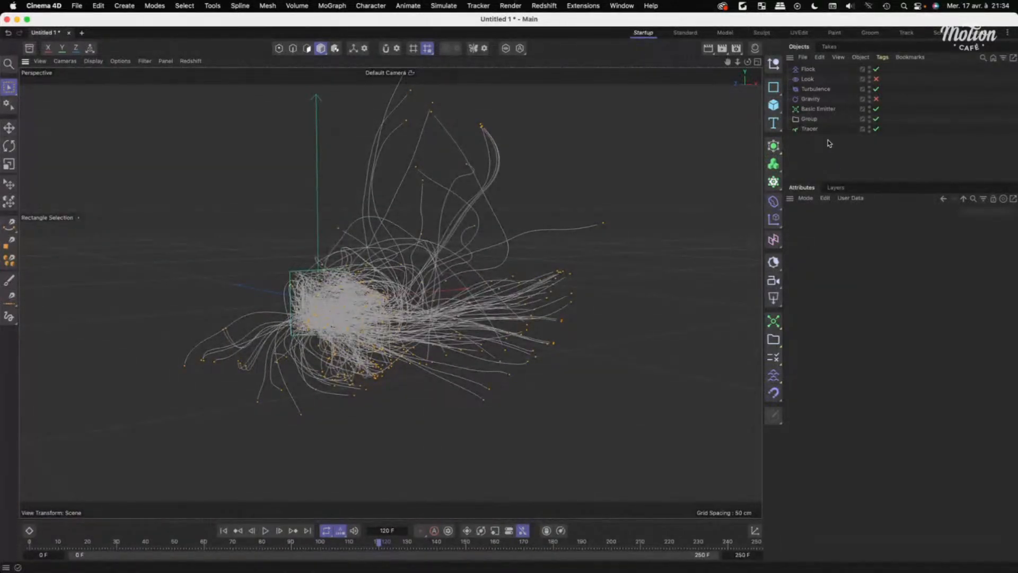
# Replace the Group with the Basic Emitter as the Tracer's trace link and replay the simulation from the start.
pyautogui.click(810, 120)
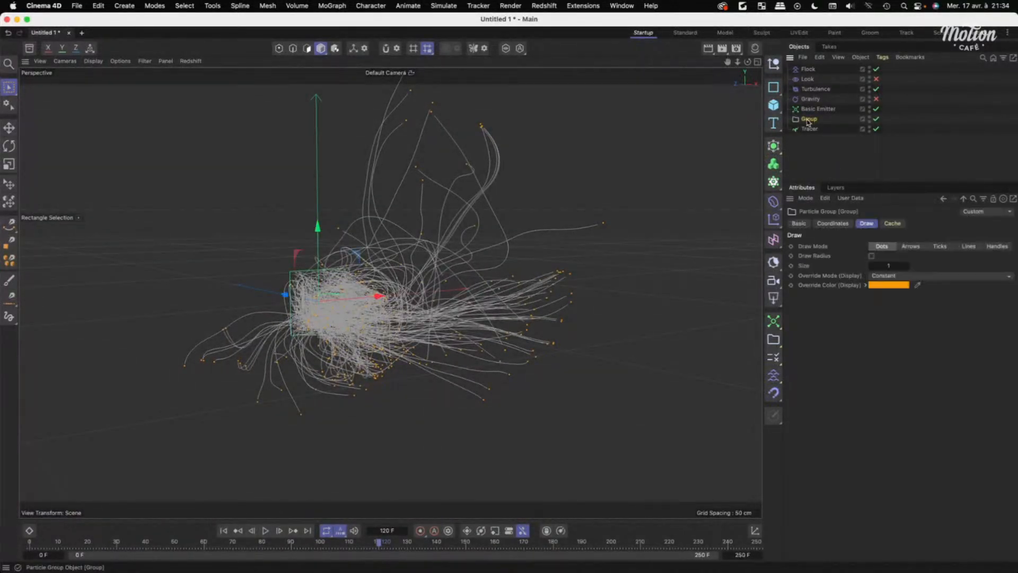
pyautogui.click(812, 110)
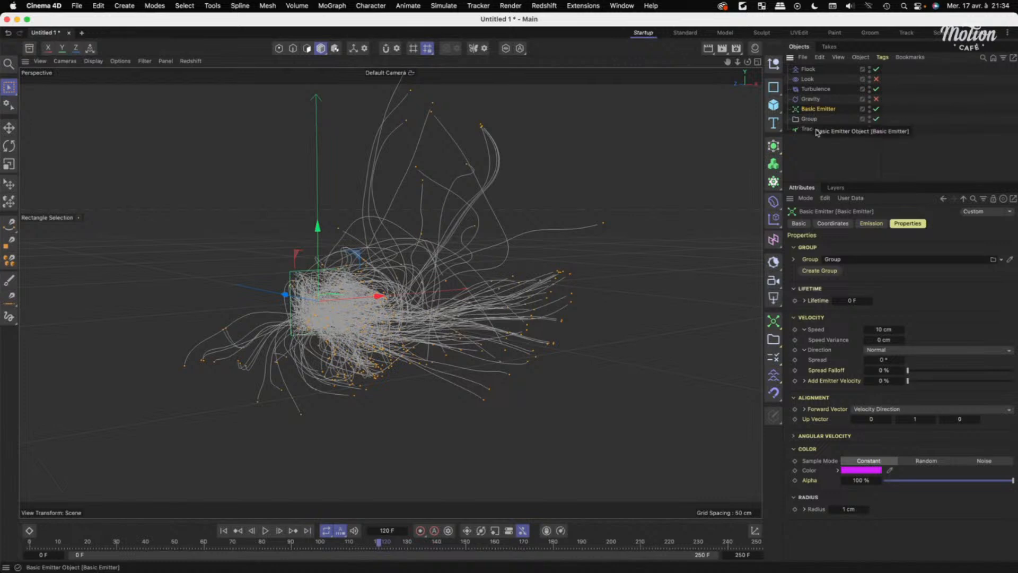
pyautogui.click(809, 130)
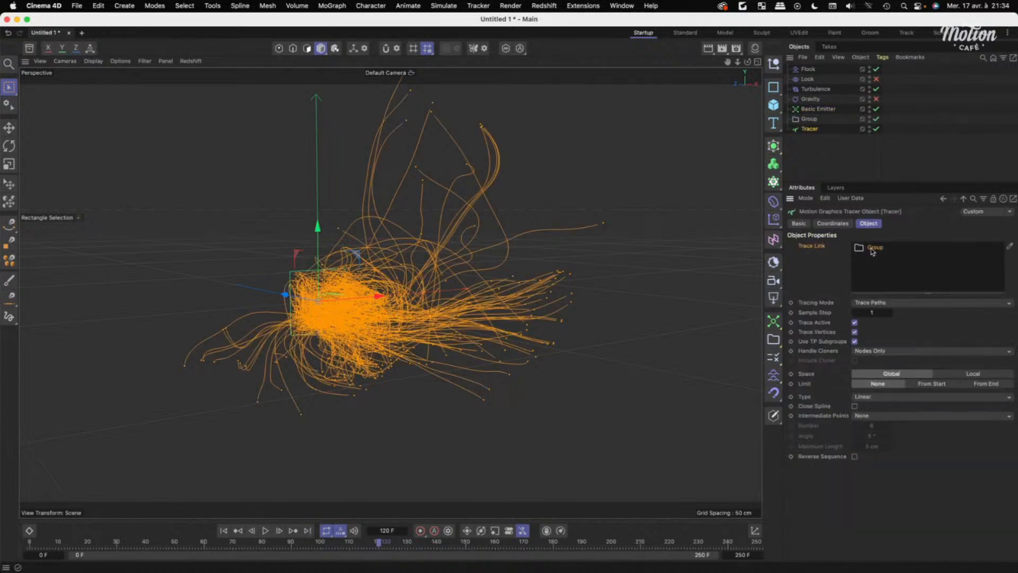
pyautogui.moveTo(875, 251); pyautogui.dragTo(855, 161)
pyautogui.moveTo(813, 110); pyautogui.dragTo(884, 265)
pyautogui.click(223, 530)
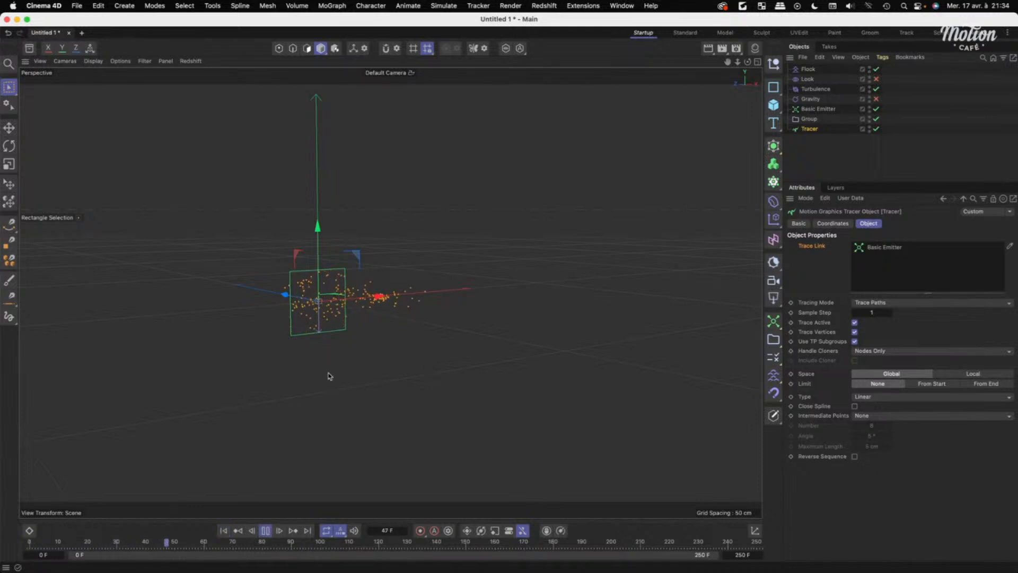
pyautogui.keyDown('alt'); pyautogui.moveTo(331, 375); pyautogui.dragTo(386, 405); pyautogui.keyUp('alt')
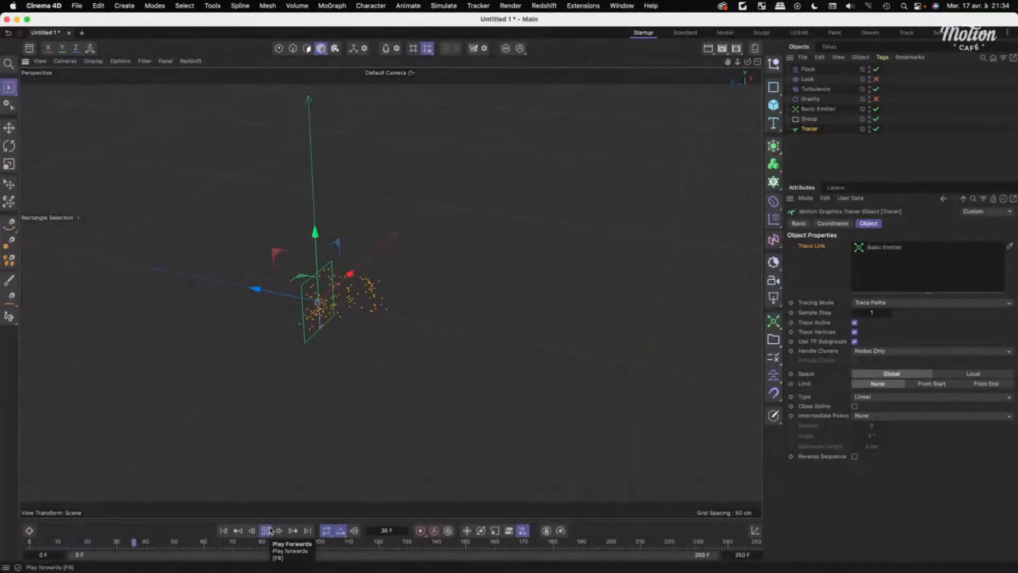
pyautogui.click(267, 530)
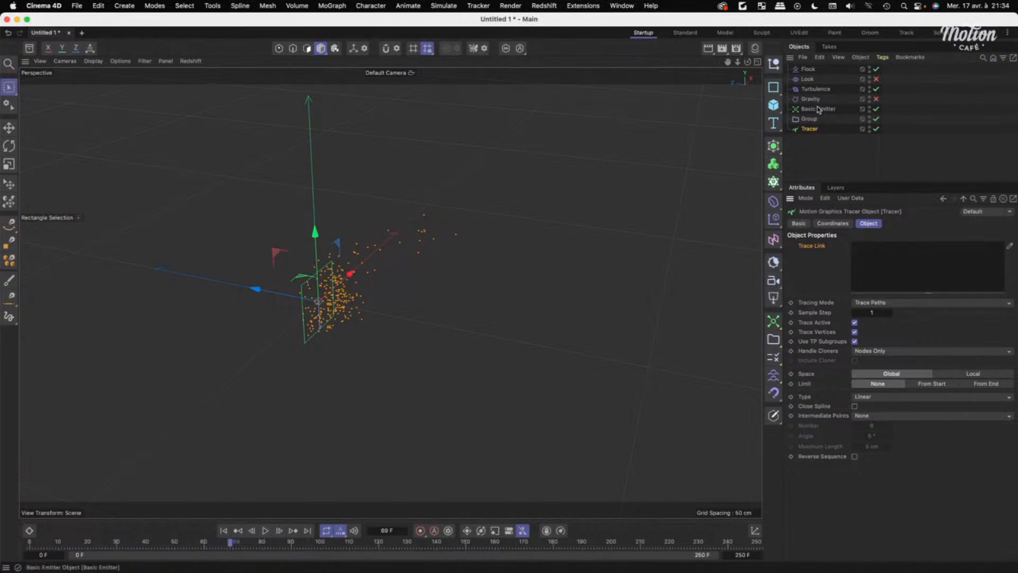
# Delete the Tracer object and play the simulation on to frame 106 with the Group selected.
pyautogui.press('Delete')
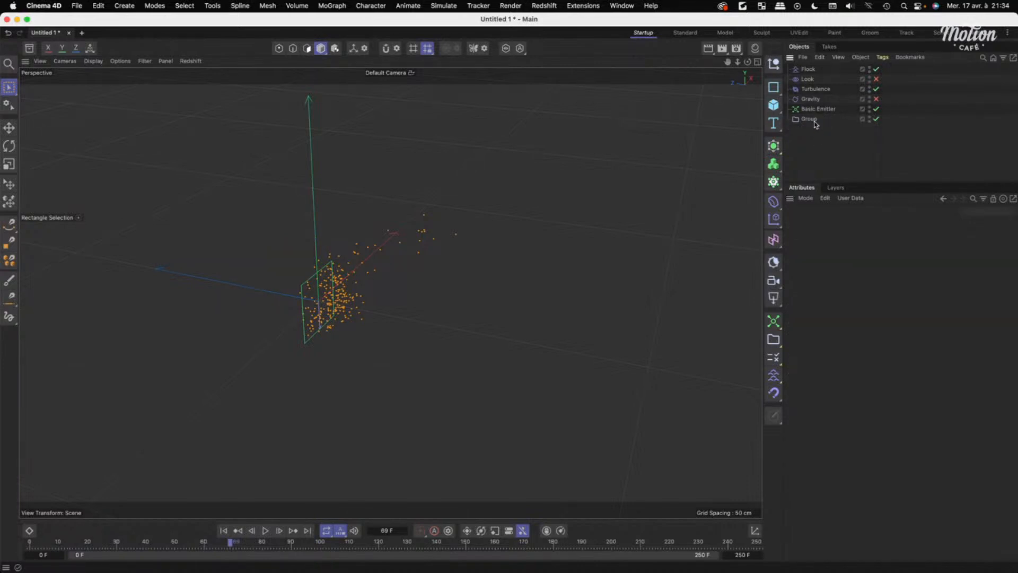
pyautogui.click(810, 119)
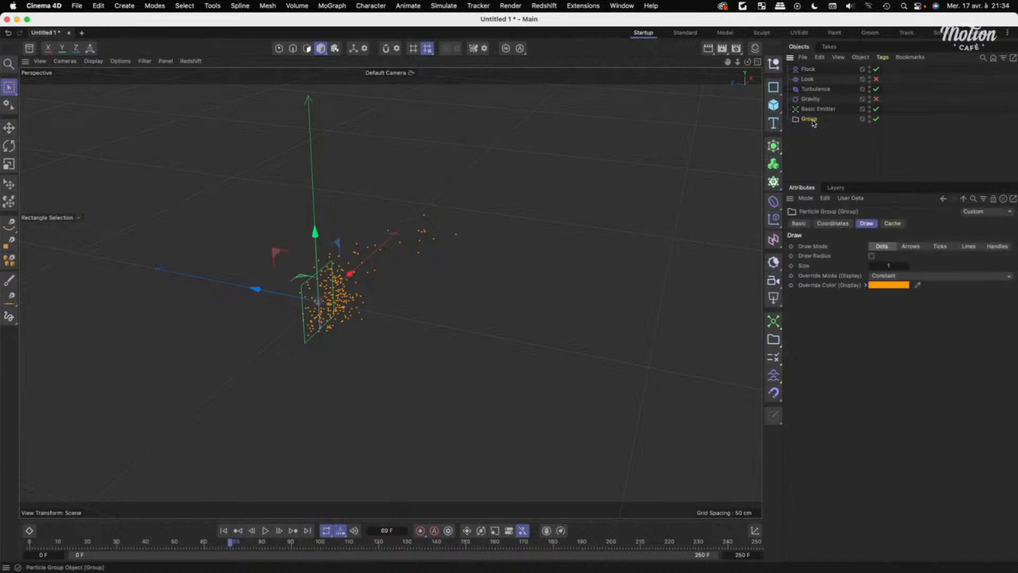
pyautogui.keyDown('alt'); pyautogui.moveTo(301, 301); pyautogui.dragTo(289, 293); pyautogui.keyUp('alt')
pyautogui.click(266, 531)
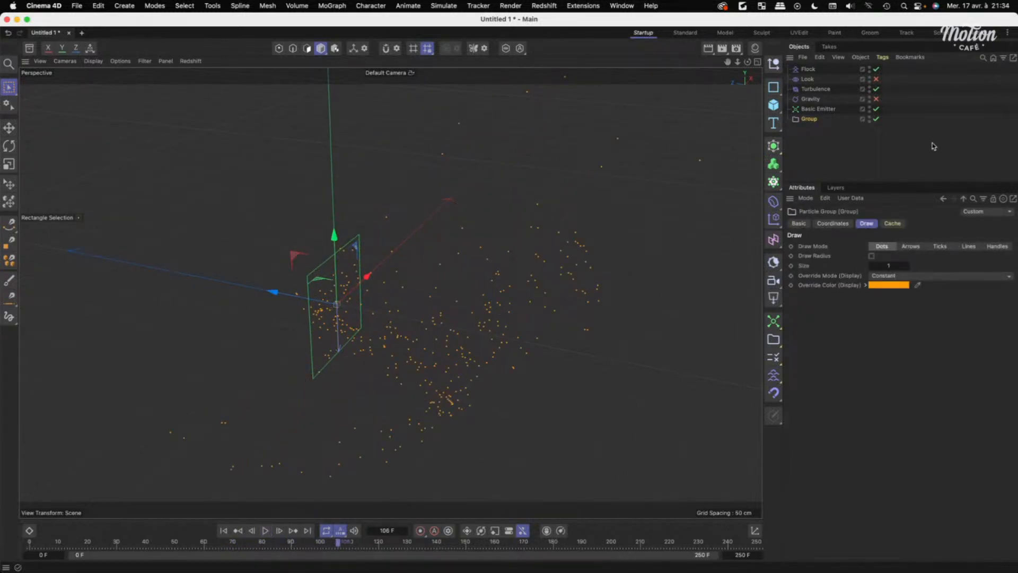
# Set the particle Group's override display color to blue.
pyautogui.click(820, 127)
pyautogui.click(810, 121)
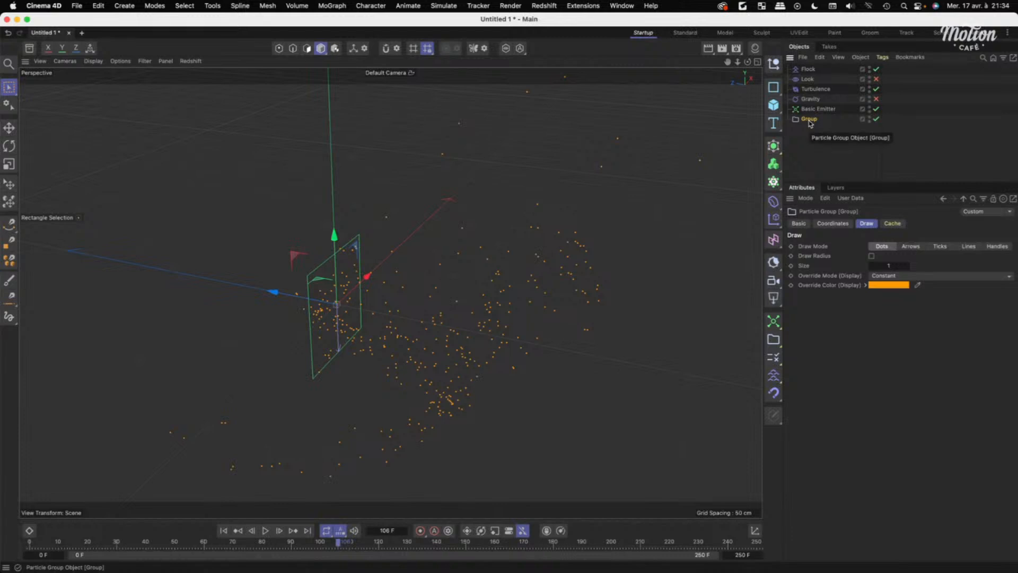
pyautogui.click(885, 286)
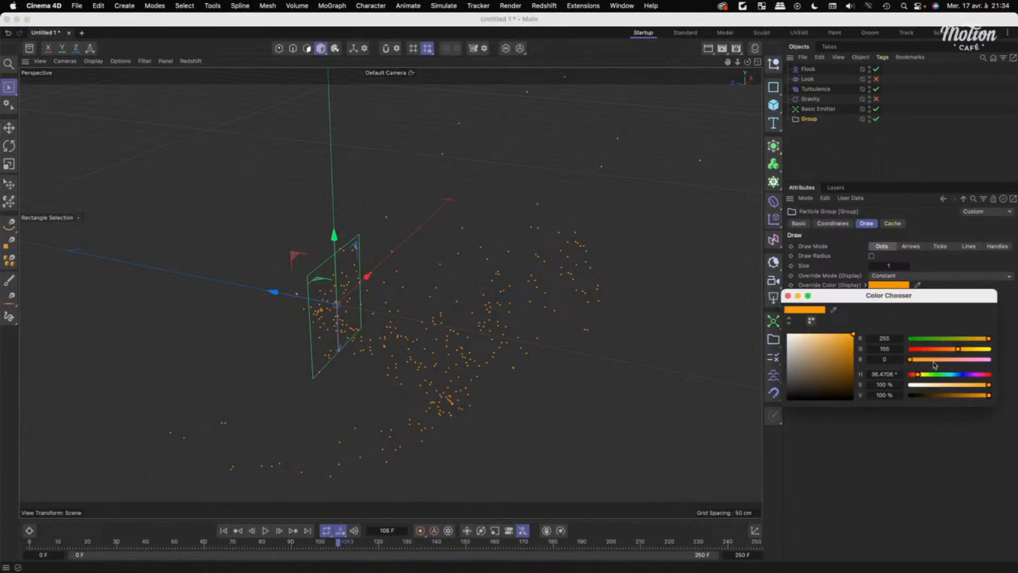
pyautogui.moveTo(935, 361); pyautogui.dragTo(904, 349)
pyautogui.moveTo(965, 339)
pyautogui.mouseDown()
pyautogui.moveTo(885, 340)
pyautogui.moveTo(949, 349)
pyautogui.mouseUp()
pyautogui.click(789, 295)
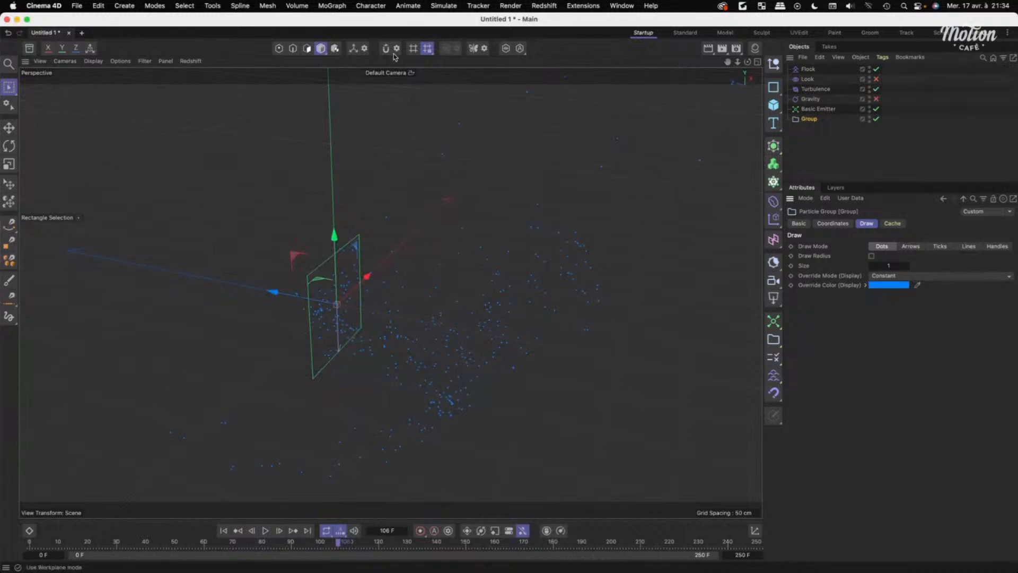
# Switch to point mode and select part of the Group's particles with Rectangle Selection.
pyautogui.click(279, 48)
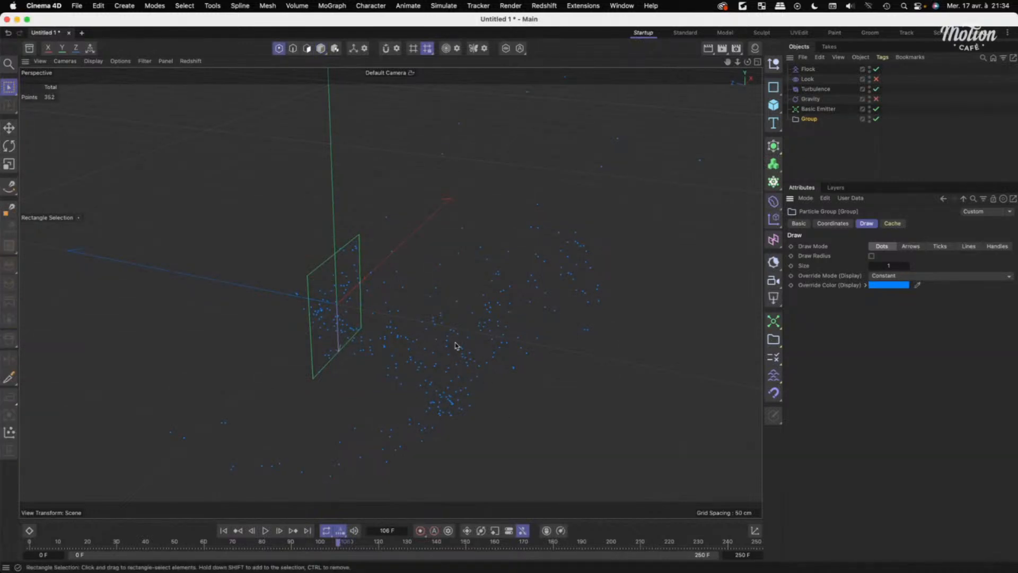
pyautogui.middleClick(466, 339)
pyautogui.middleClick(254, 214)
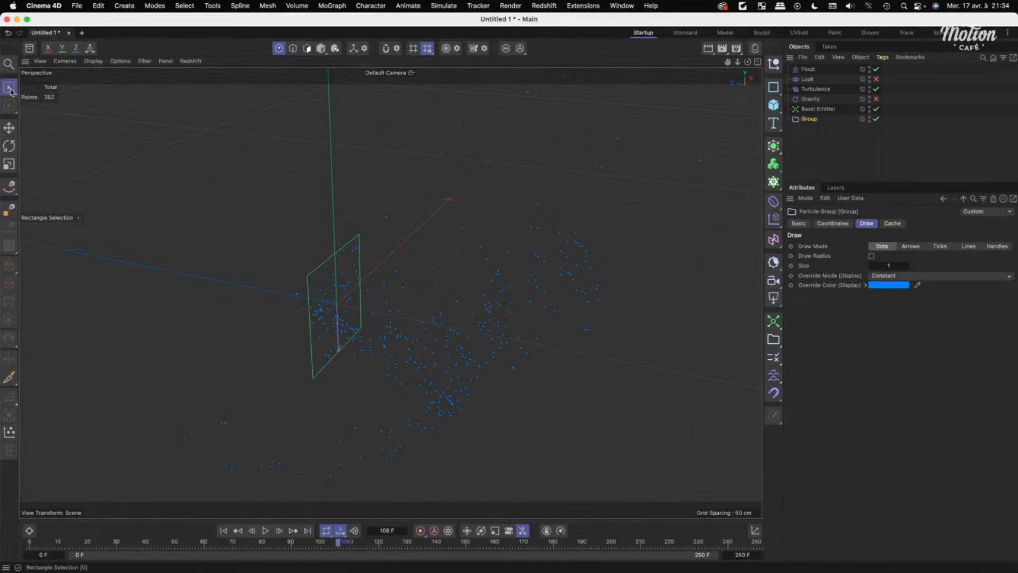
pyautogui.moveTo(246, 166); pyautogui.dragTo(466, 406)
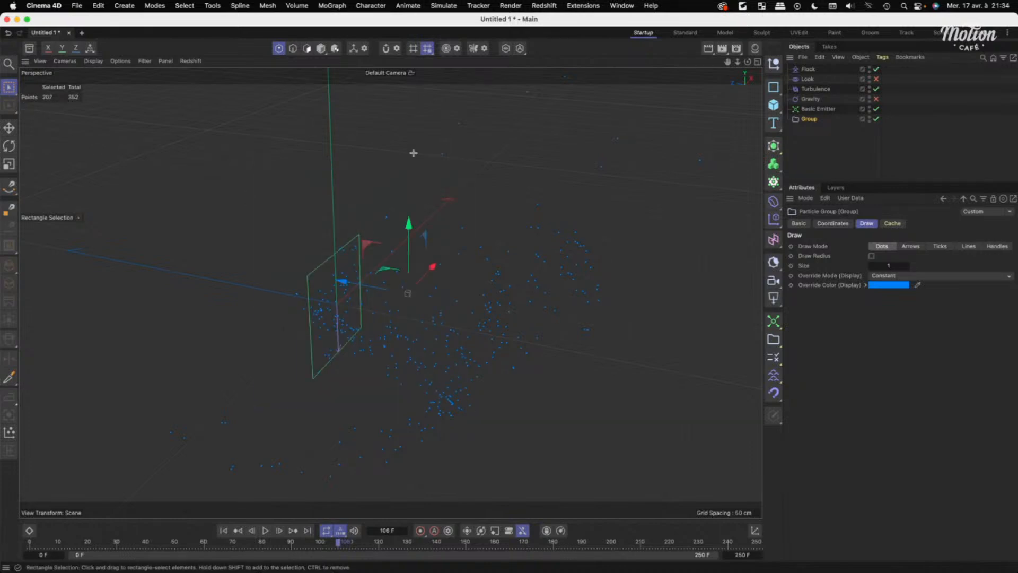
pyautogui.moveTo(413, 153); pyautogui.dragTo(512, 342)
# Try to move the selected particles upward along the Y axis and undo the move.
pyautogui.keyDown('alt'); pyautogui.moveTo(479, 279); pyautogui.dragTo(568, 270, button='right'); pyautogui.keyUp('alt')
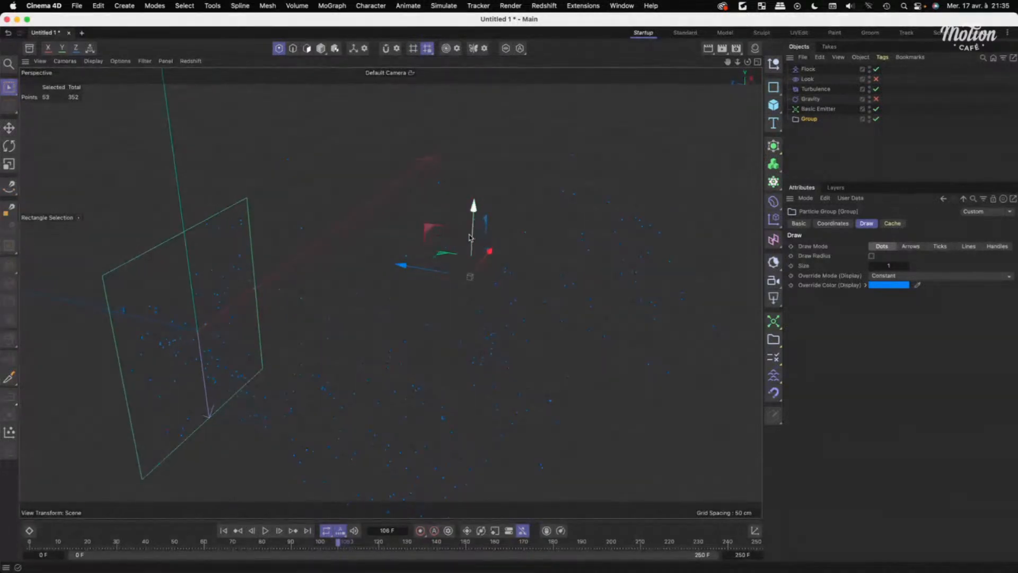
pyautogui.moveTo(475, 239); pyautogui.dragTo(476, 225)
pyautogui.press('super+z')
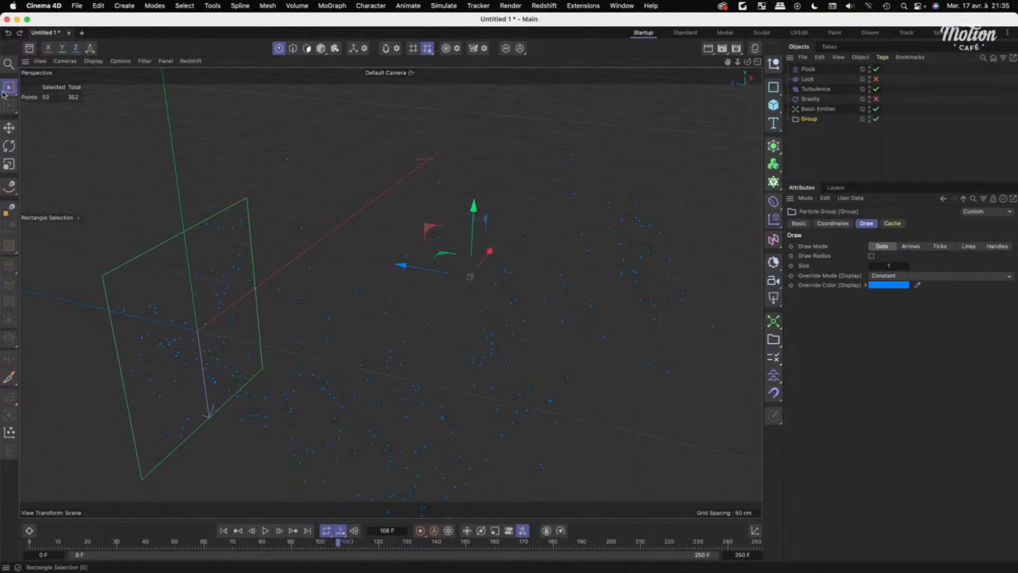
# Select clusters of the Group's particles with Brush Selection, using a brush size of 129.
pyautogui.click(9, 87)
pyautogui.click(50, 98)
pyautogui.moveTo(407, 284); pyautogui.dragTo(422, 232, button='middle')
pyautogui.click(435, 248)
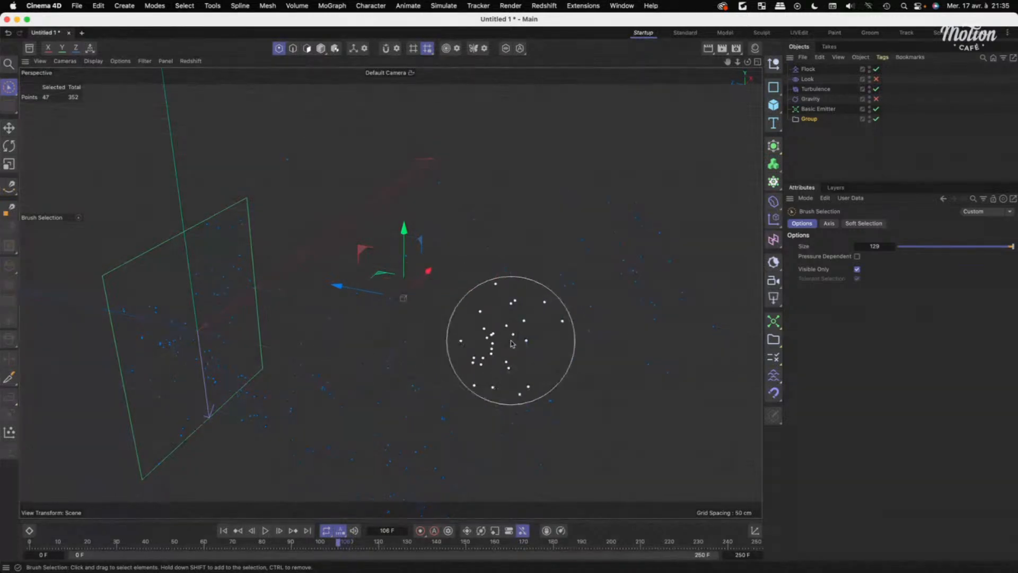
pyautogui.moveTo(486, 279)
pyautogui.keyDown('alt'); pyautogui.mouseDown()
pyautogui.moveTo(425, 275)
pyautogui.moveTo(403, 293)
pyautogui.moveTo(446, 304)
pyautogui.moveTo(538, 243)
pyautogui.mouseUp(); pyautogui.keyUp('alt')
pyautogui.click(492, 316)
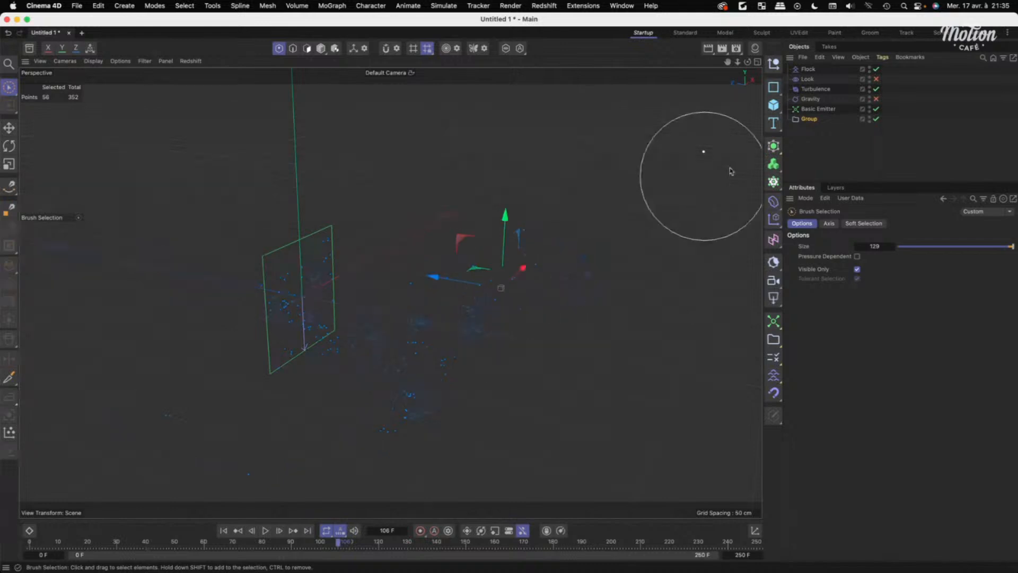
pyautogui.moveTo(488, 331); pyautogui.dragTo(424, 323)
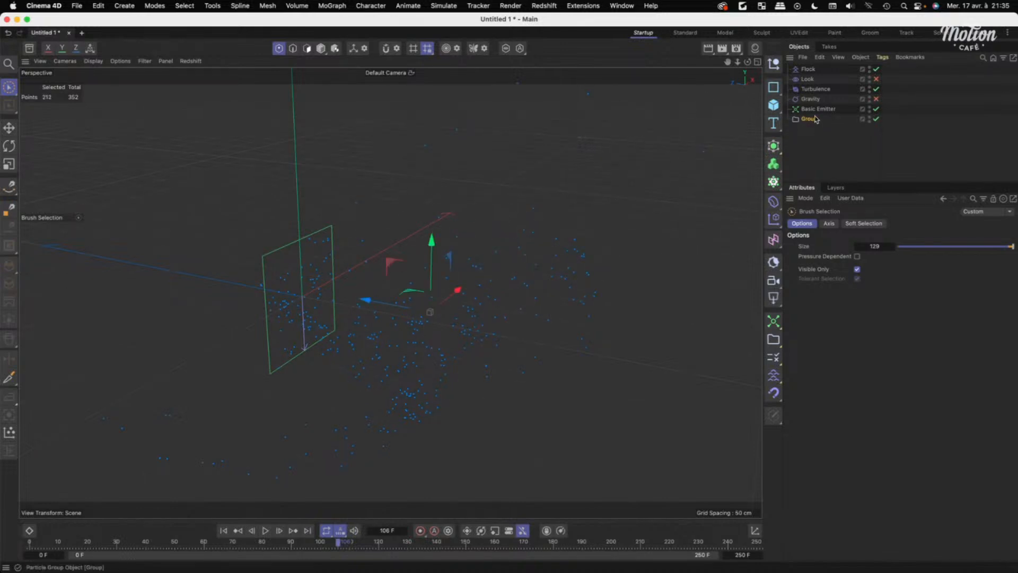
# Return to model mode with the particle Group selected.
pyautogui.keyDown('alt'); pyautogui.moveTo(542, 265); pyautogui.dragTo(504, 260); pyautogui.keyUp('alt')
pyautogui.click(806, 119)
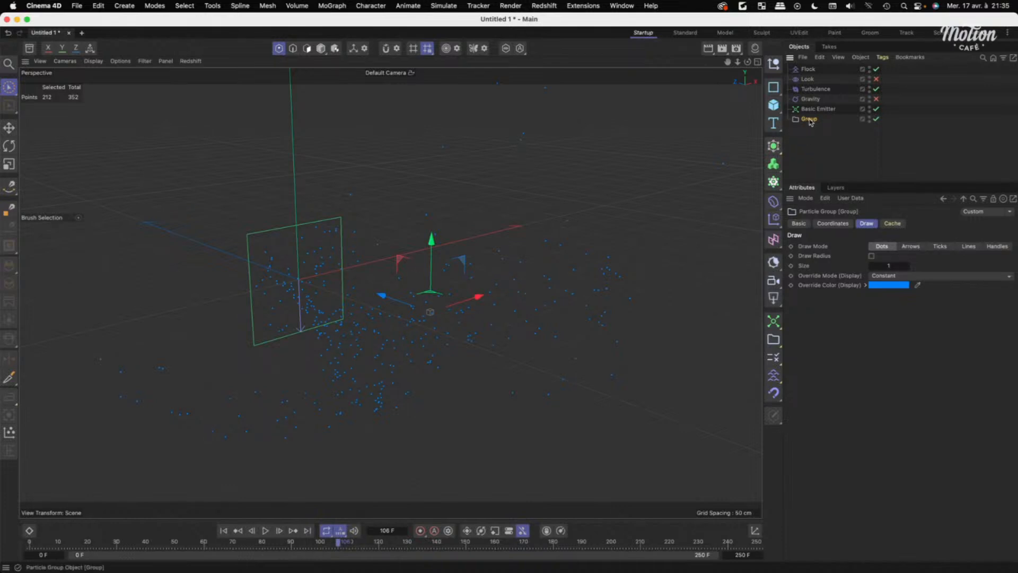
pyautogui.keyDown('alt'); pyautogui.moveTo(441, 341); pyautogui.dragTo(520, 289, button='right'); pyautogui.keyUp('alt')
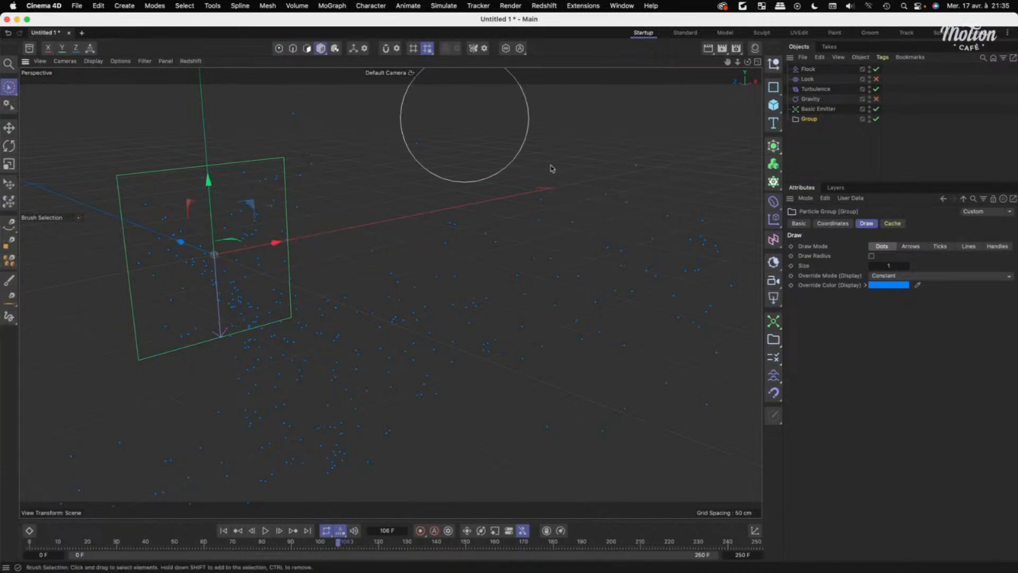
pyautogui.click(809, 120)
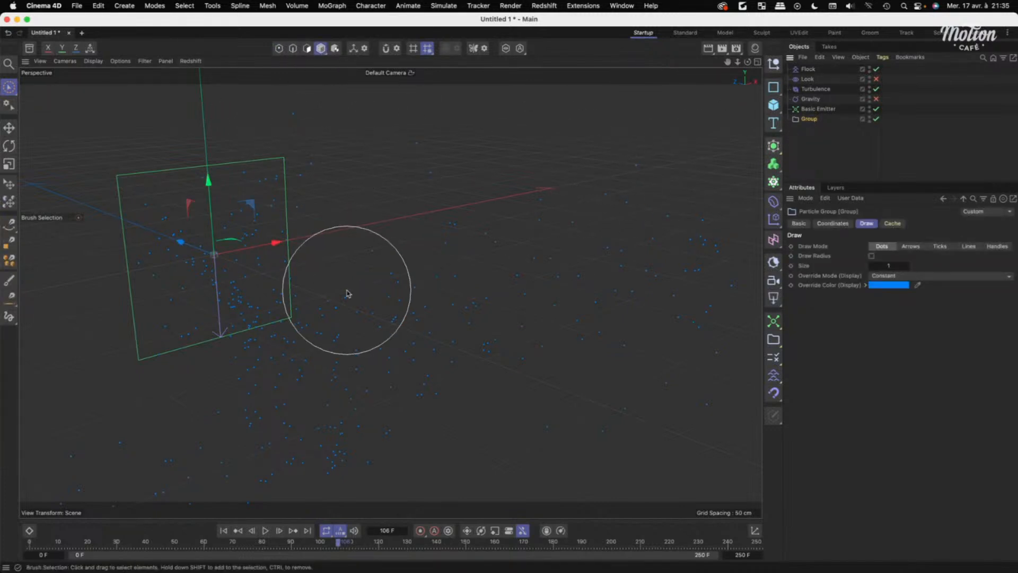
# Add a Bend deformer as a child of the particle Group and frame it in the view.
pyautogui.keyDown('alt'); pyautogui.moveTo(348, 292); pyautogui.dragTo(354, 297); pyautogui.keyUp('alt')
pyautogui.moveTo(398, 289); pyautogui.dragTo(367, 296, button='middle')
pyautogui.keyDown('alt'); pyautogui.moveTo(391, 293); pyautogui.dragTo(436, 302, button='middle'); pyautogui.keyUp('alt')
pyautogui.keyDown('alt'); pyautogui.moveTo(436, 300); pyautogui.dragTo(485, 298, button='right'); pyautogui.keyUp('alt')
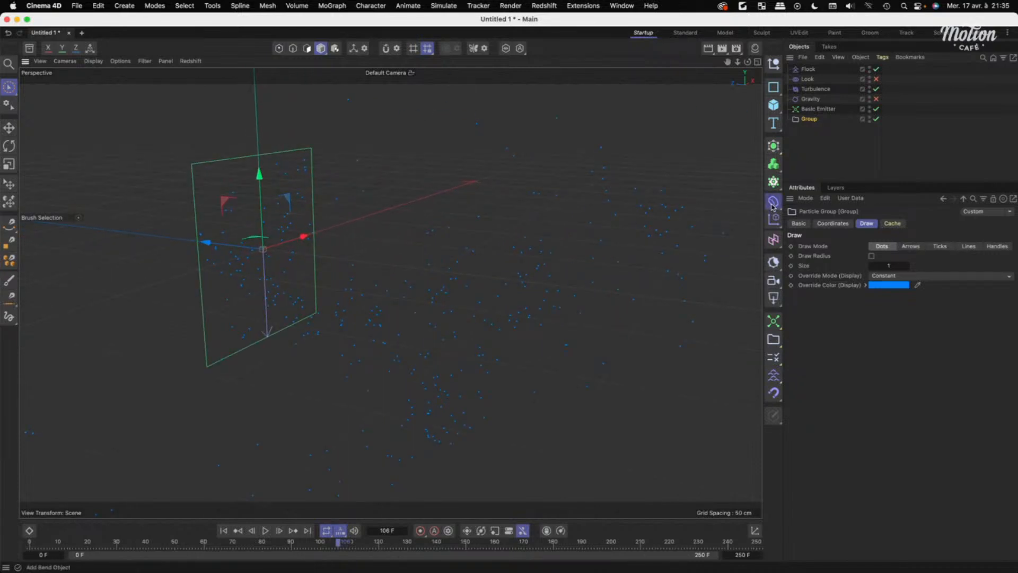
pyautogui.click(773, 206)
pyautogui.click(813, 219)
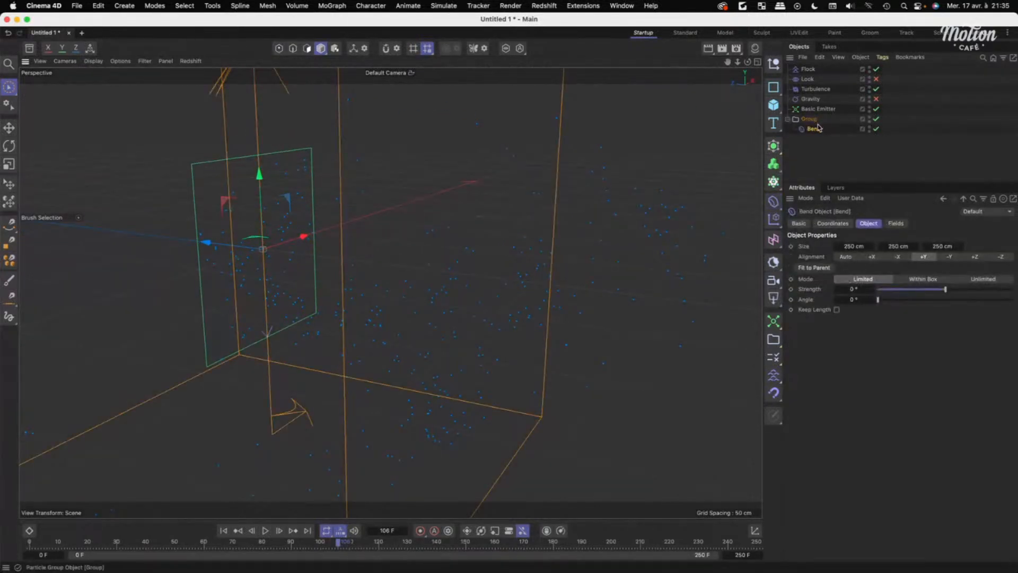
pyautogui.press('o')
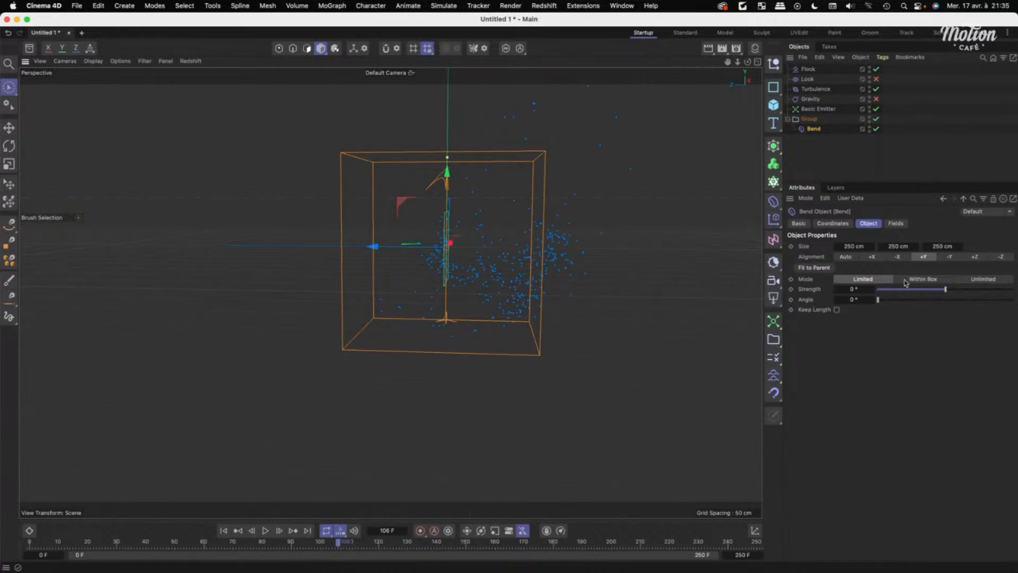
# Change the Bend deformer's strength to give it a visible curve and scale the deformer down.
pyautogui.moveTo(947, 290); pyautogui.dragTo(927, 296)
pyautogui.press('t')
pyautogui.moveTo(600, 216); pyautogui.dragTo(442, 280)
# Move the Bend deformer next to the emitter and replay the simulation from frame 0.
pyautogui.press('e')
pyautogui.click(223, 531)
pyautogui.click(266, 531)
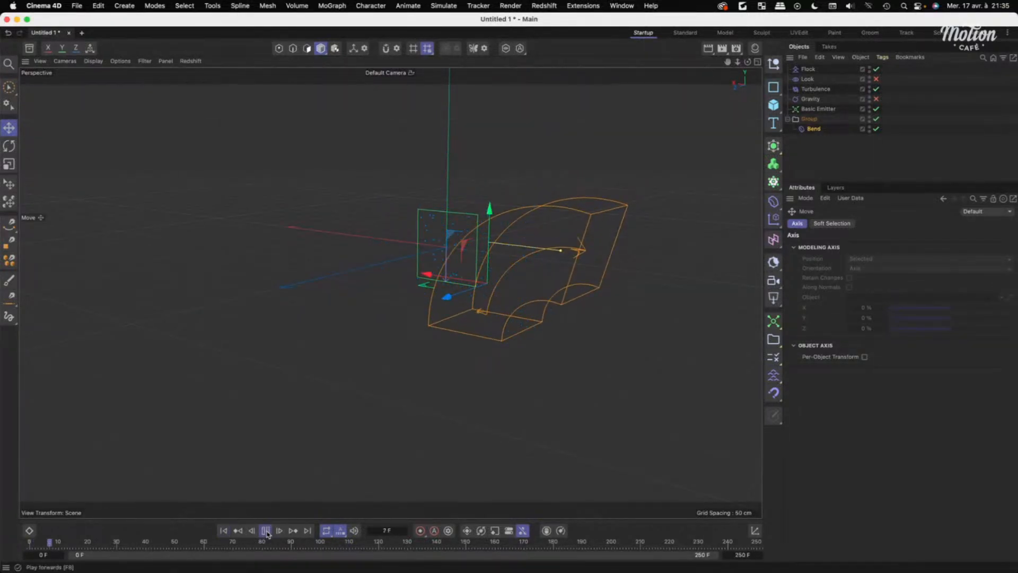
# Stop the playback and delete the Bend deformer from the particle Group.
pyautogui.click(266, 530)
pyautogui.keyDown('alt'); pyautogui.moveTo(408, 289); pyautogui.dragTo(448, 313); pyautogui.keyUp('alt')
pyautogui.keyDown('alt'); pyautogui.moveTo(448, 314); pyautogui.dragTo(355, 347, button='middle'); pyautogui.keyUp('alt')
pyautogui.click(821, 131)
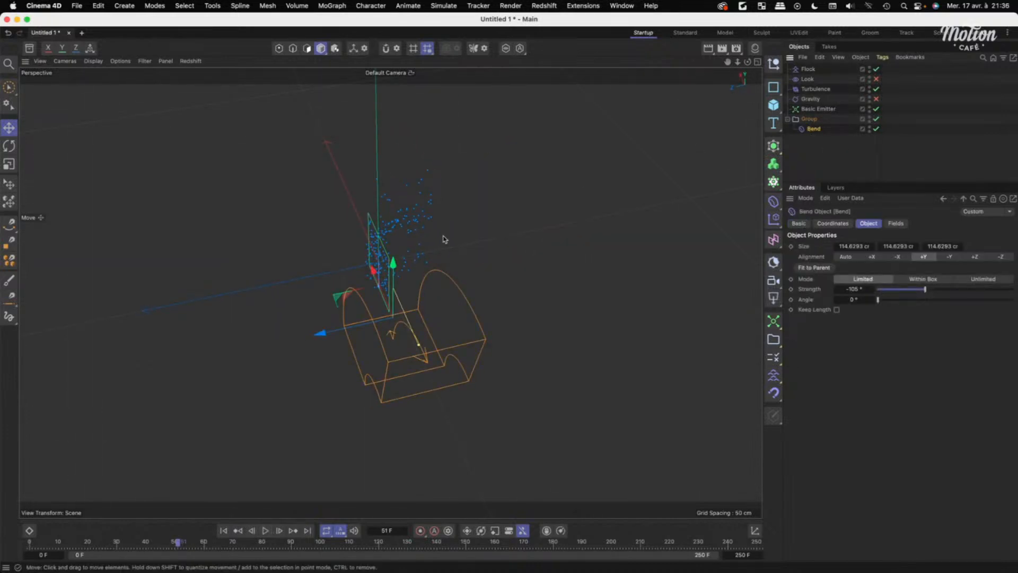
pyautogui.press('Delete')
pyautogui.keyDown('alt'); pyautogui.moveTo(444, 238); pyautogui.dragTo(422, 225); pyautogui.keyUp('alt')
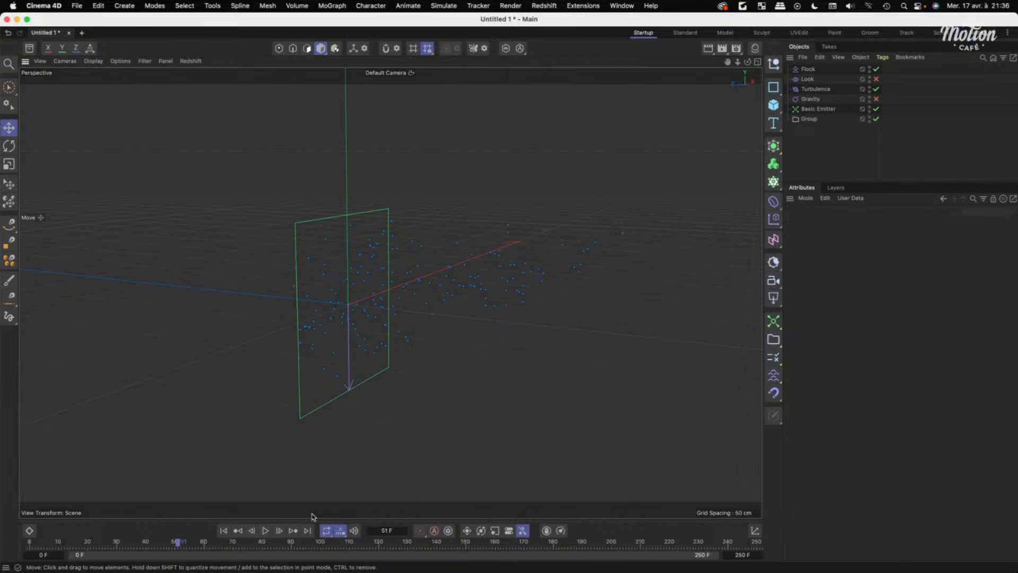
# Add a Correction deformer as a child of the particle Group.
pyautogui.click(807, 119)
pyautogui.click(773, 204)
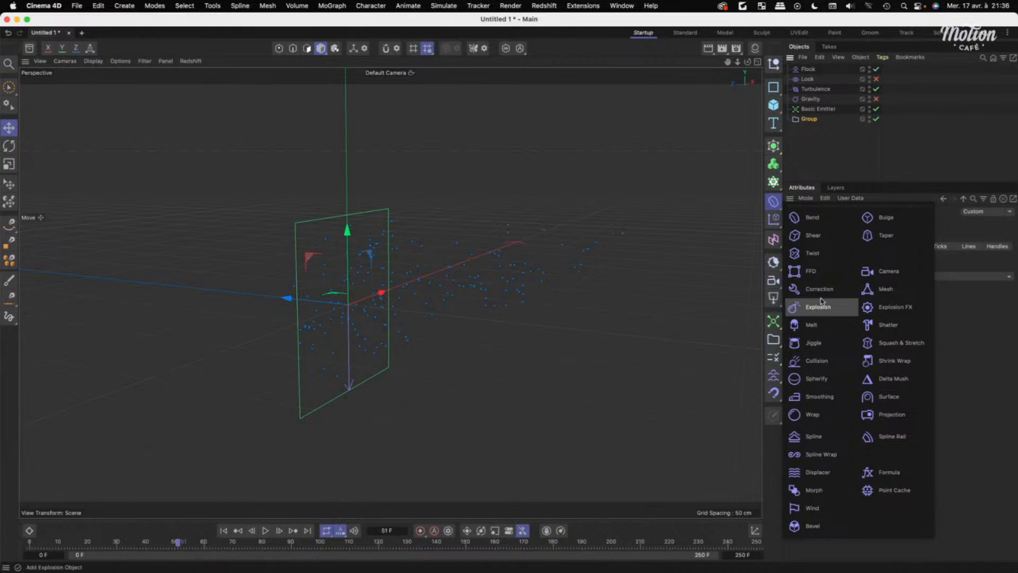
pyautogui.click(820, 289)
# Switch to point mode with Brush Selection and check whether the Correction deformer exposes the particles as editable points.
pyautogui.click(279, 48)
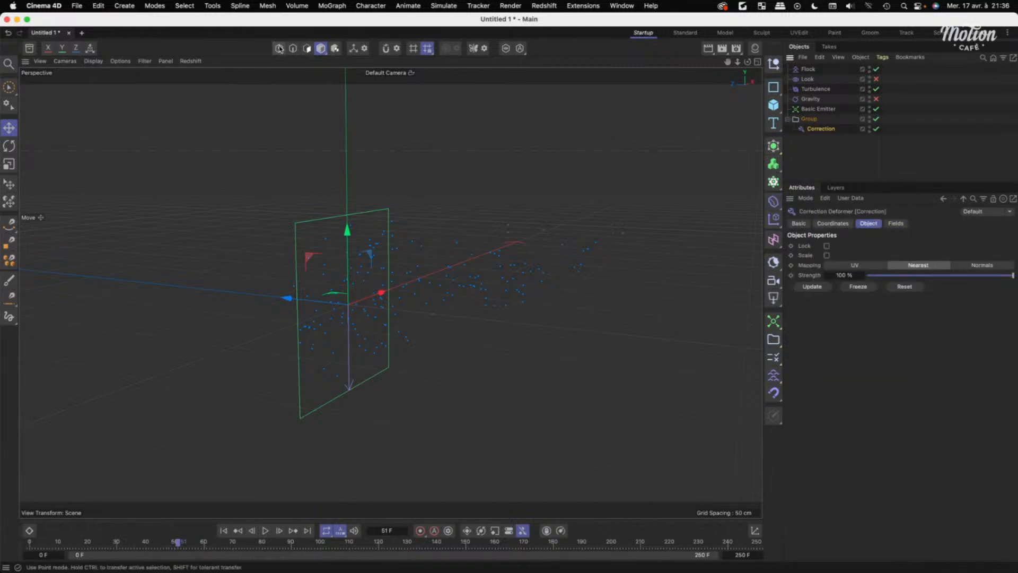
pyautogui.middleClick(446, 252)
pyautogui.middleClick(318, 186)
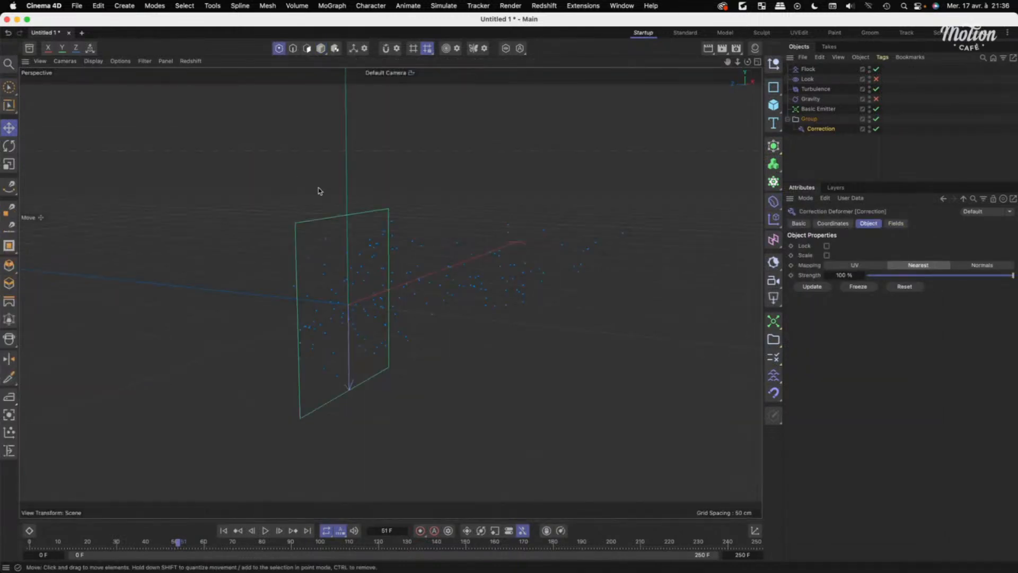
pyautogui.middleClick(452, 180)
pyautogui.middleClick(327, 185)
pyautogui.click(9, 87)
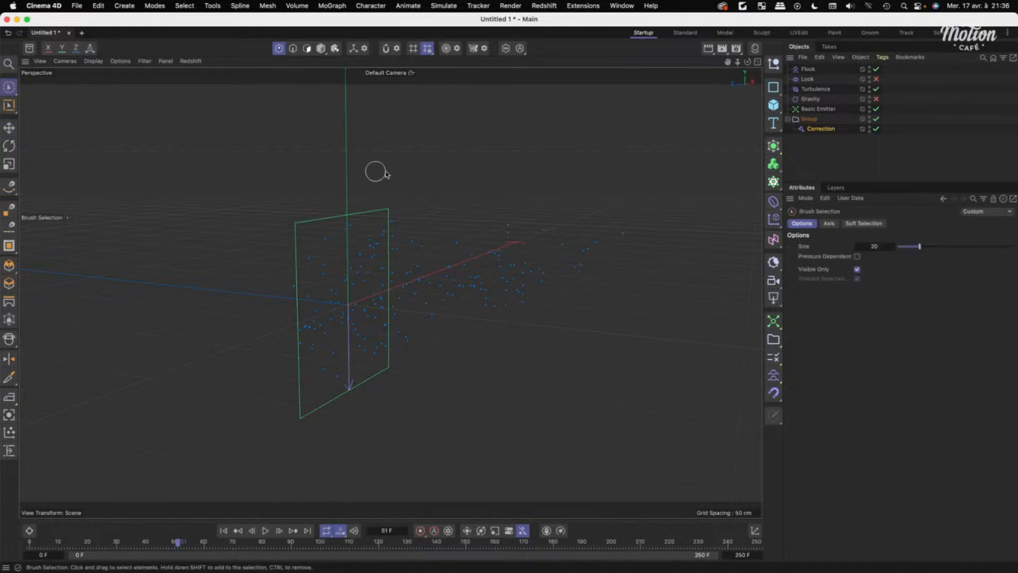
pyautogui.click(823, 129)
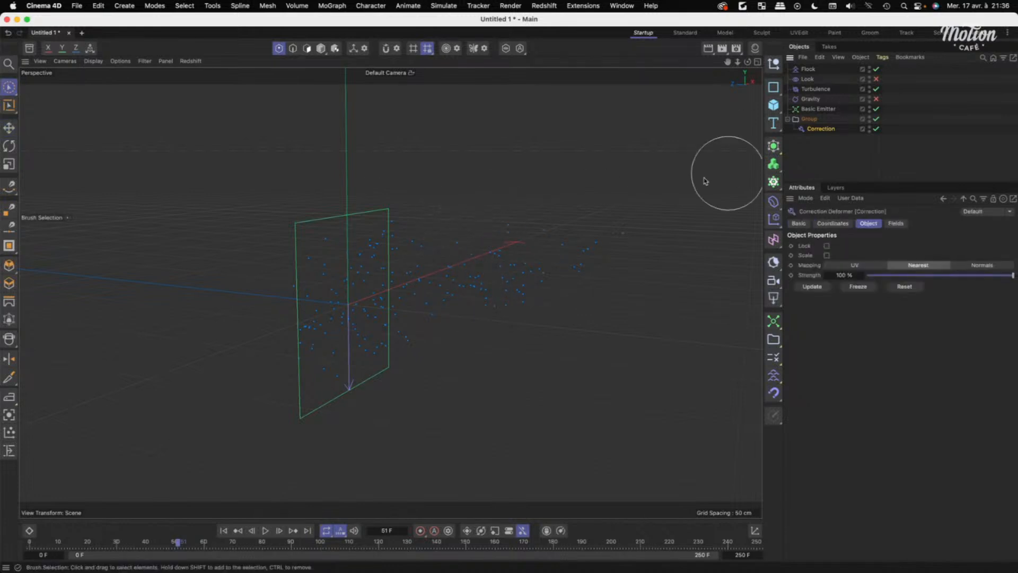
pyautogui.moveTo(445, 277)
pyautogui.keyDown('alt'); pyautogui.mouseDown()
pyautogui.moveTo(466, 266)
pyautogui.moveTo(472, 298)
pyautogui.moveTo(457, 281)
pyautogui.moveTo(454, 349)
pyautogui.moveTo(467, 278)
pyautogui.mouseUp(); pyautogui.keyUp('alt')
# Delete the Correction deformer and return to model mode.
pyautogui.click(815, 162)
pyautogui.click(819, 130)
pyautogui.press('Delete')
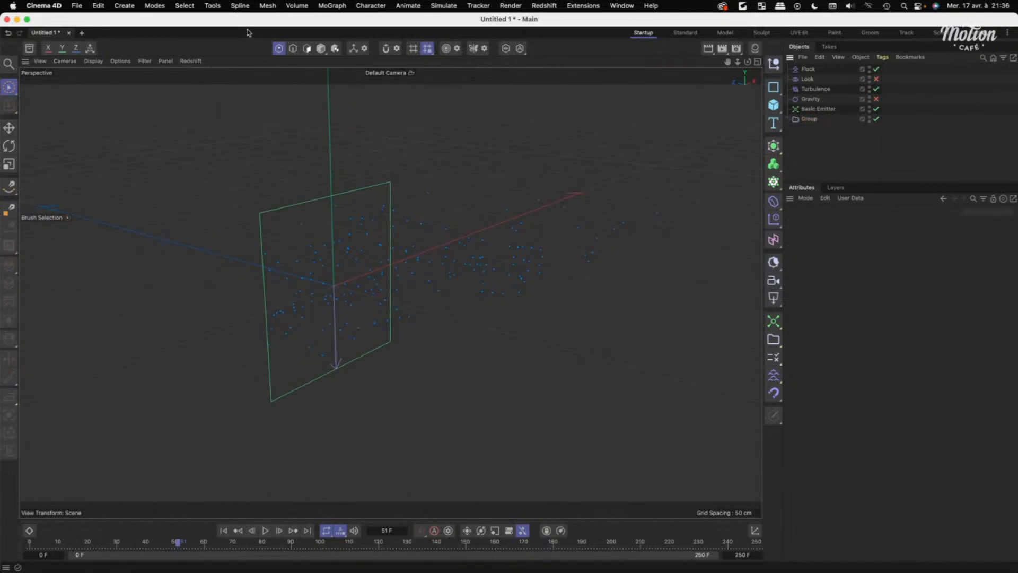
pyautogui.click(322, 48)
pyautogui.keyDown('alt'); pyautogui.moveTo(364, 243); pyautogui.dragTo(464, 297); pyautogui.keyUp('alt')
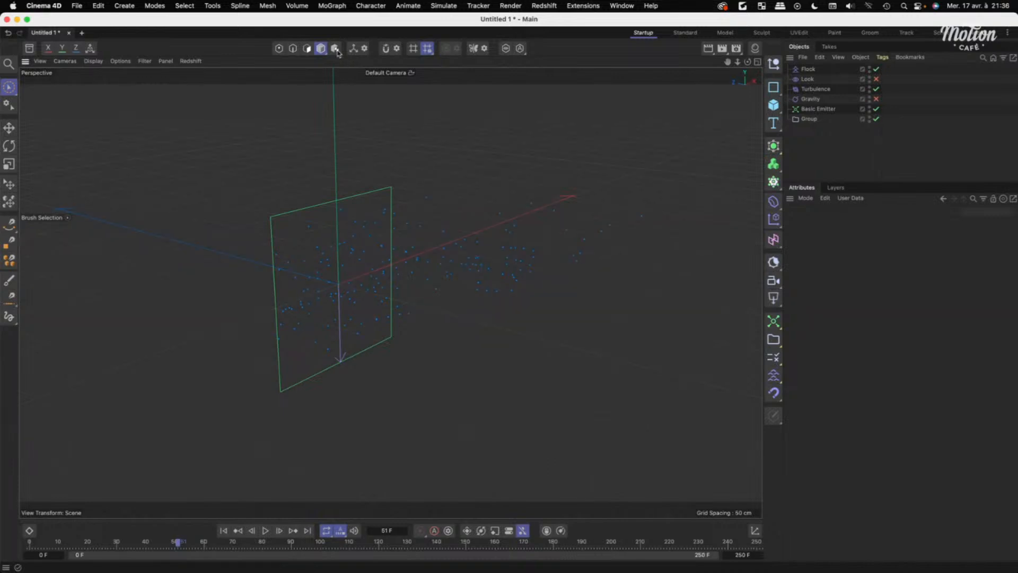
pyautogui.keyDown('alt'); pyautogui.moveTo(605, 234); pyautogui.dragTo(580, 223); pyautogui.keyUp('alt')
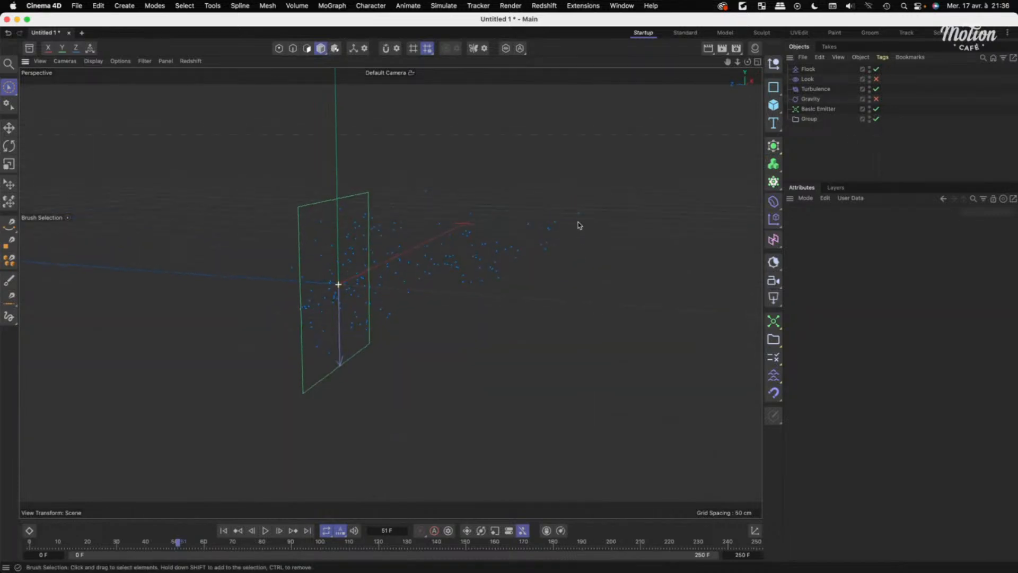
pyautogui.keyDown('shift'); pyautogui.click(811, 119); pyautogui.keyUp('shift')
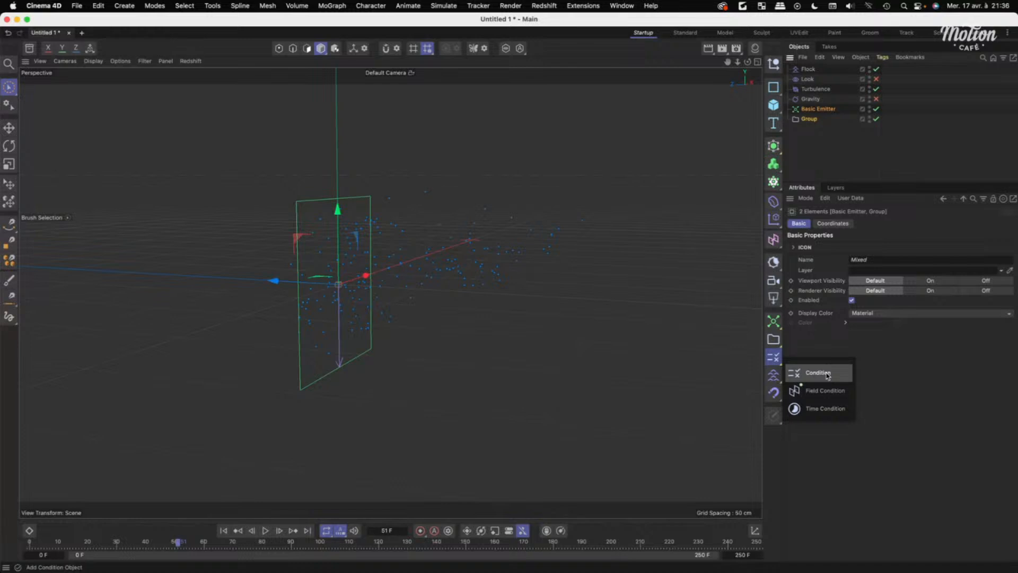
pyautogui.click(773, 375)
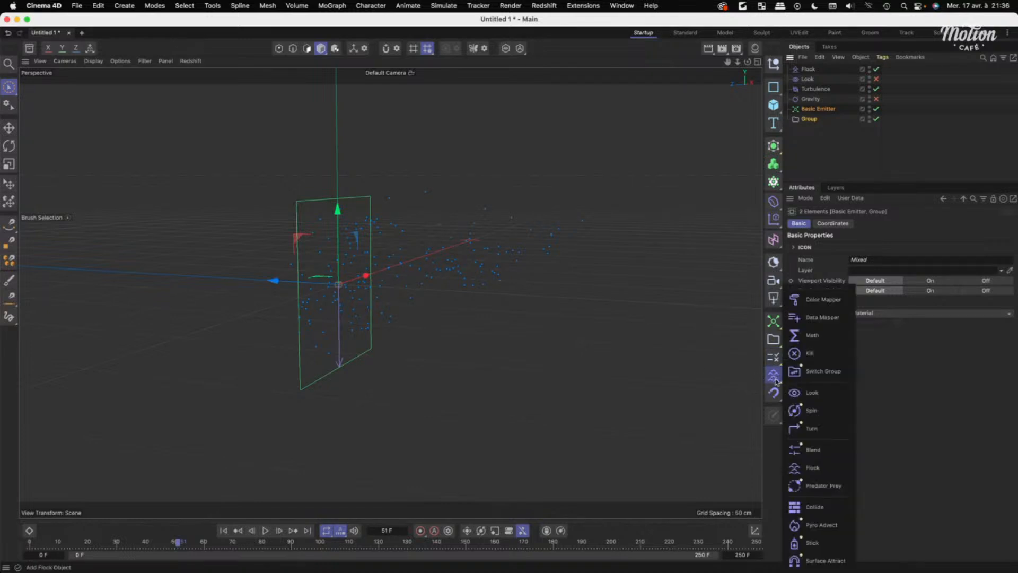
pyautogui.click(806, 147)
# Delete the Flock, Look, Turbulence and Gravity modifiers and replay the simulation from frame 0.
pyautogui.click(808, 69)
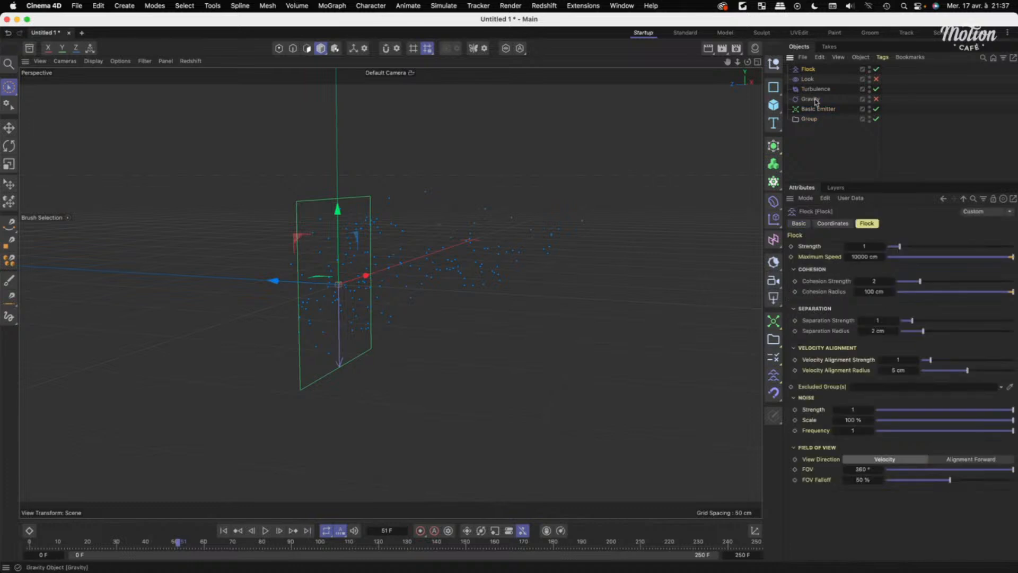
pyautogui.keyDown('shift'); pyautogui.click(816, 99); pyautogui.keyUp('shift')
pyautogui.press('Delete')
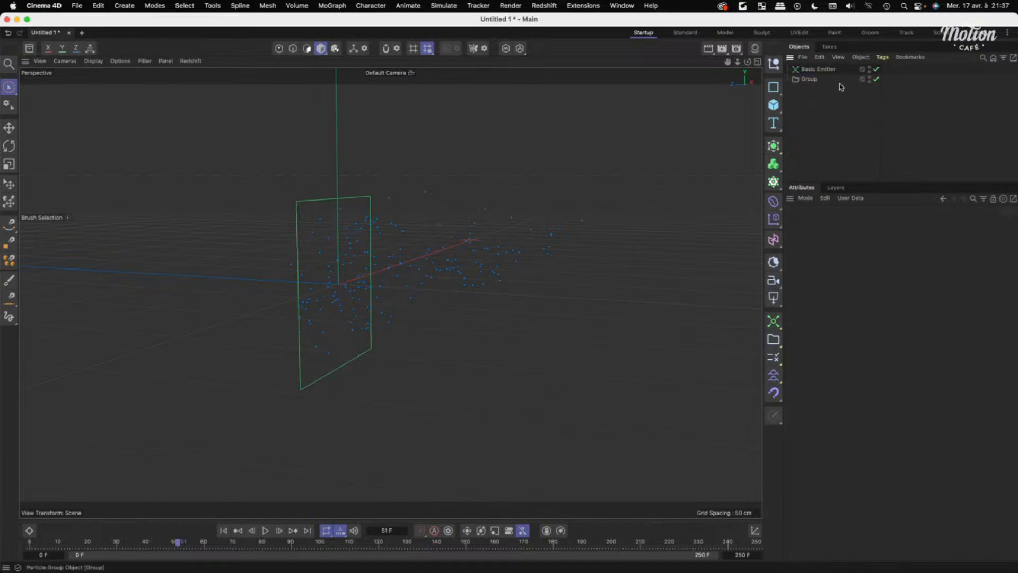
pyautogui.click(223, 530)
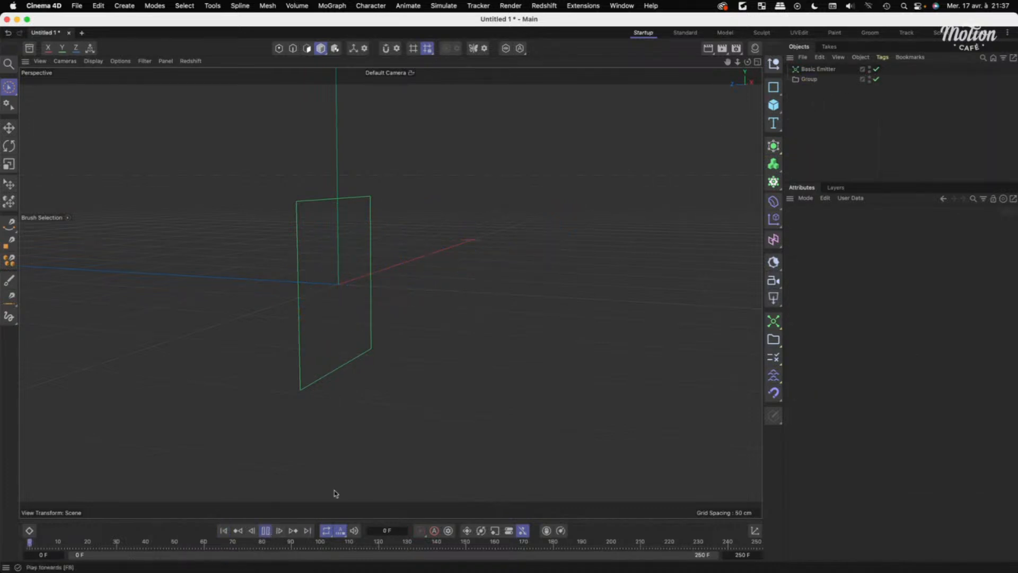
# Change the particle Group's constant override display color to white.
pyautogui.click(812, 79)
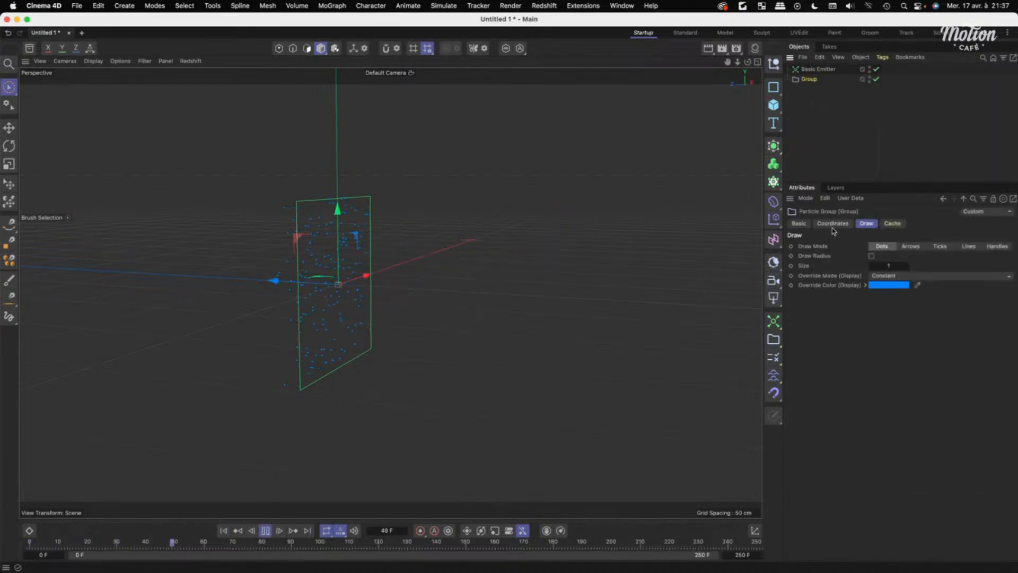
pyautogui.click(901, 285)
pyautogui.moveTo(806, 343); pyautogui.dragTo(793, 285)
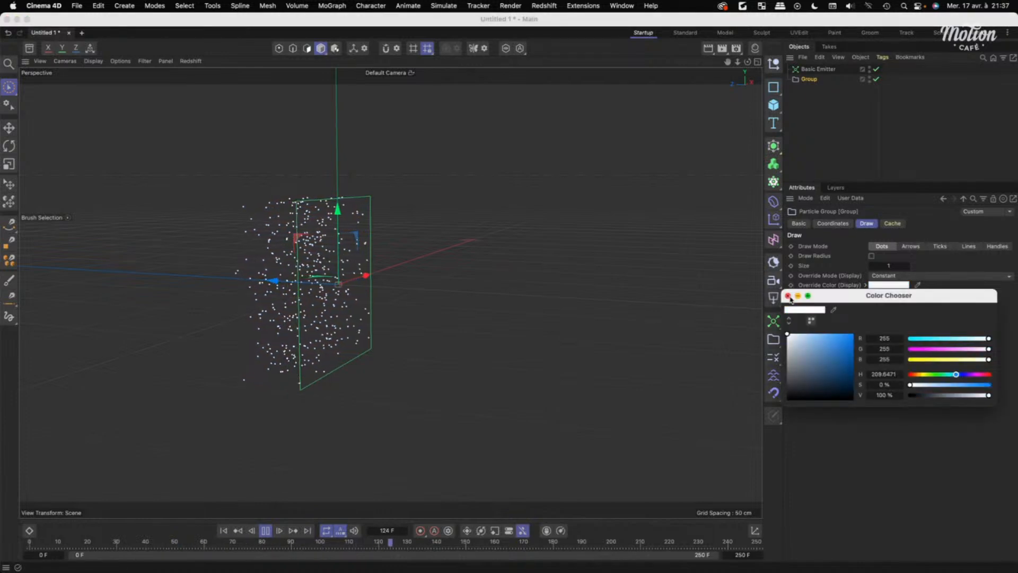
pyautogui.click(788, 296)
# Set the Basic Emitter's particle speed to 100 cm and replay the simulation from the first frame.
pyautogui.click(819, 69)
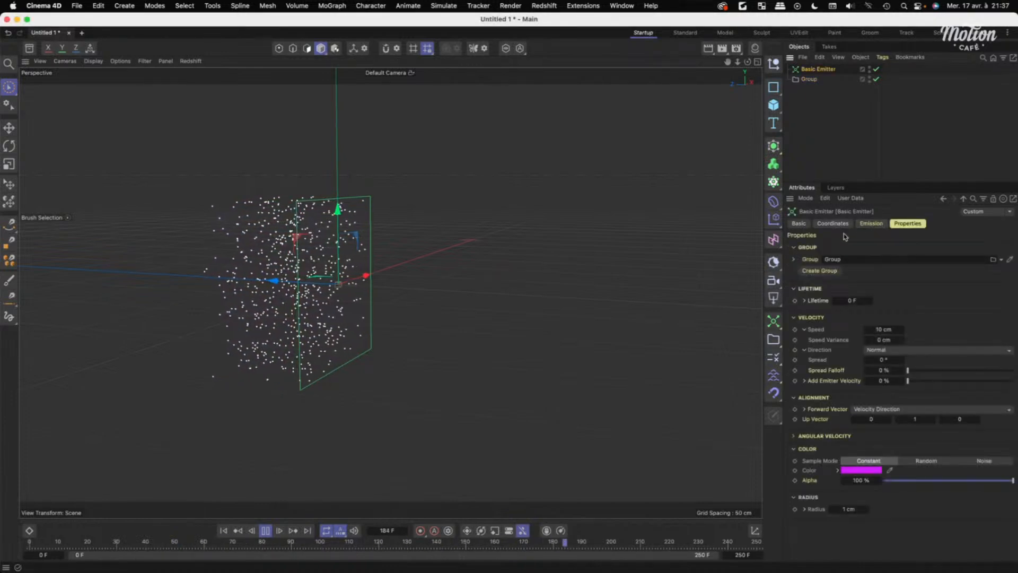
pyautogui.keyDown('alt'); pyautogui.moveTo(609, 259); pyautogui.dragTo(573, 302); pyautogui.keyUp('alt')
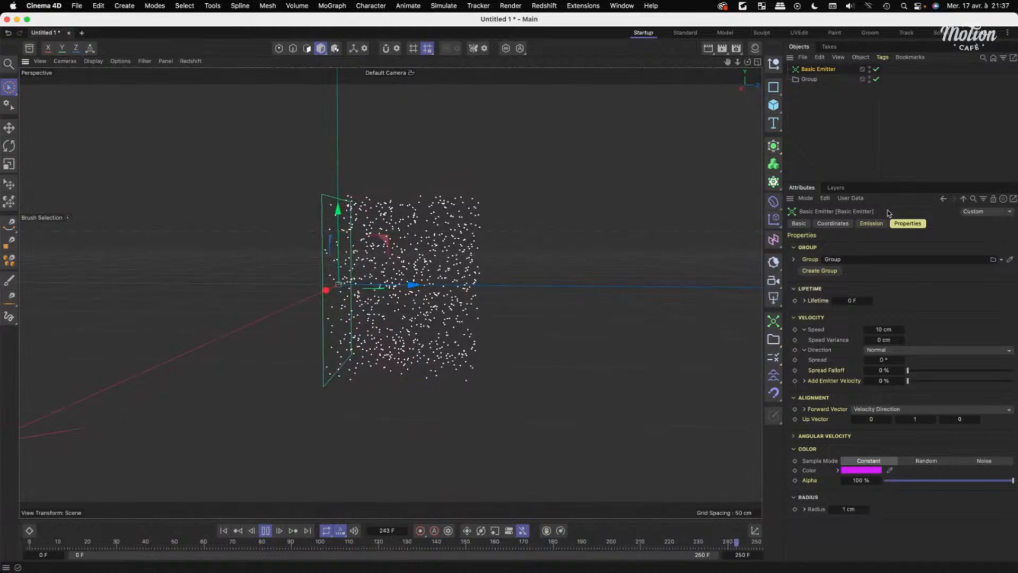
pyautogui.press('Return')
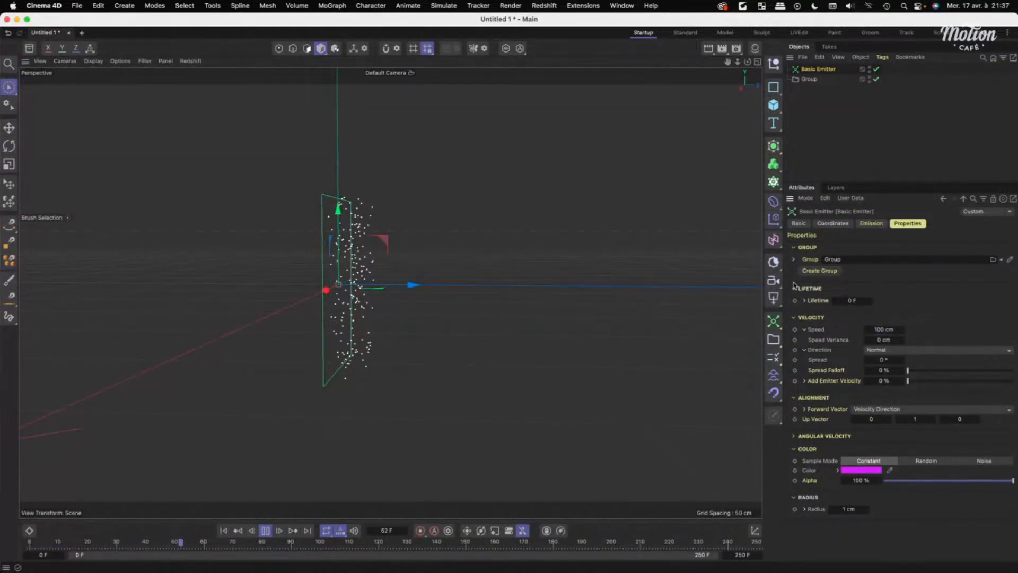
pyautogui.keyDown('alt'); pyautogui.moveTo(366, 403); pyautogui.dragTo(328, 463); pyautogui.keyUp('alt')
pyautogui.click(225, 530)
pyautogui.keyDown('alt'); pyautogui.moveTo(392, 380); pyautogui.dragTo(405, 359); pyautogui.keyUp('alt')
# Set the Basic Emitter's rate to 1000 per second, replay from frame 0, and change the emission shape to Circle.
pyautogui.click(873, 223)
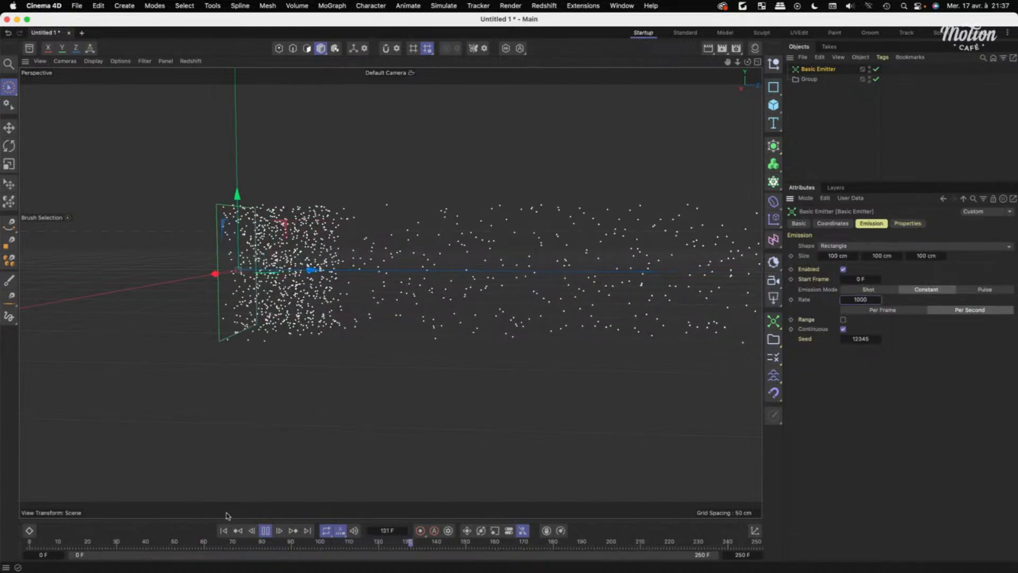
pyautogui.click(223, 531)
pyautogui.click(870, 246)
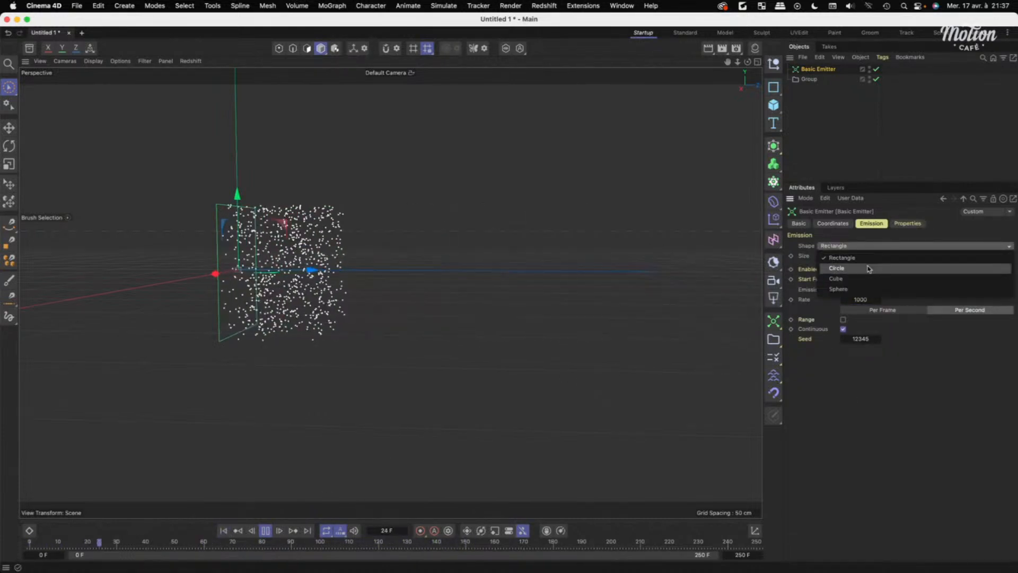
pyautogui.click(870, 269)
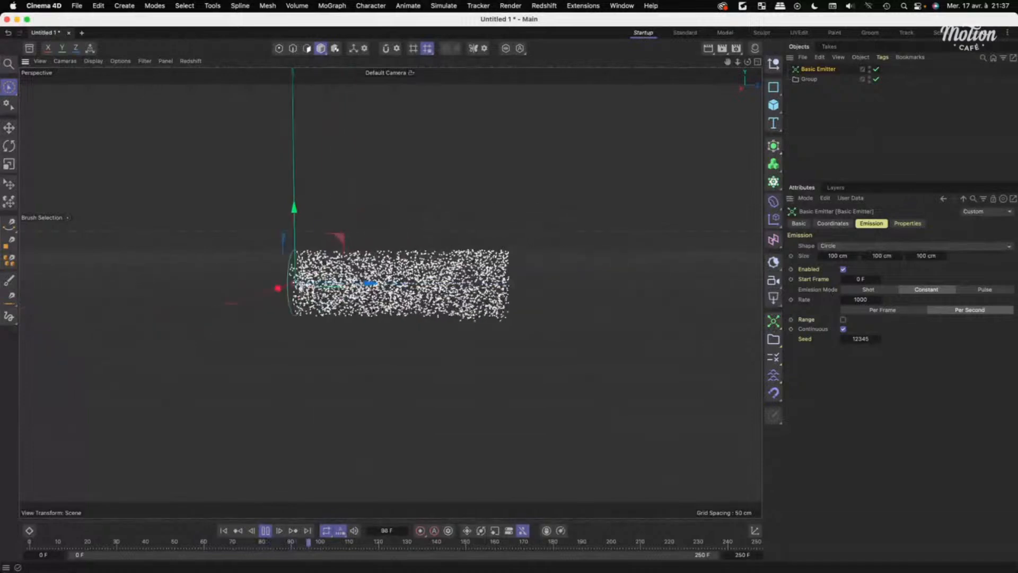
pyautogui.keyDown('alt'); pyautogui.moveTo(373, 309); pyautogui.dragTo(307, 351); pyautogui.keyUp('alt')
pyautogui.keyDown('alt'); pyautogui.moveTo(586, 265); pyautogui.dragTo(638, 282); pyautogui.keyUp('alt')
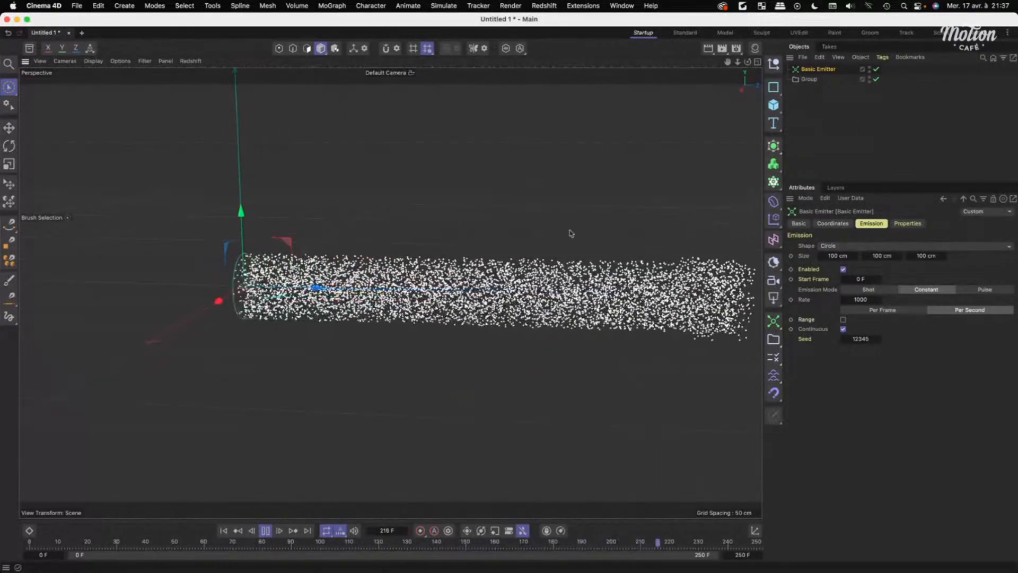
# Try particle lifetimes of 1 F and 15 F on the Basic Emitter during playback.
pyautogui.click(836, 116)
pyautogui.click(825, 70)
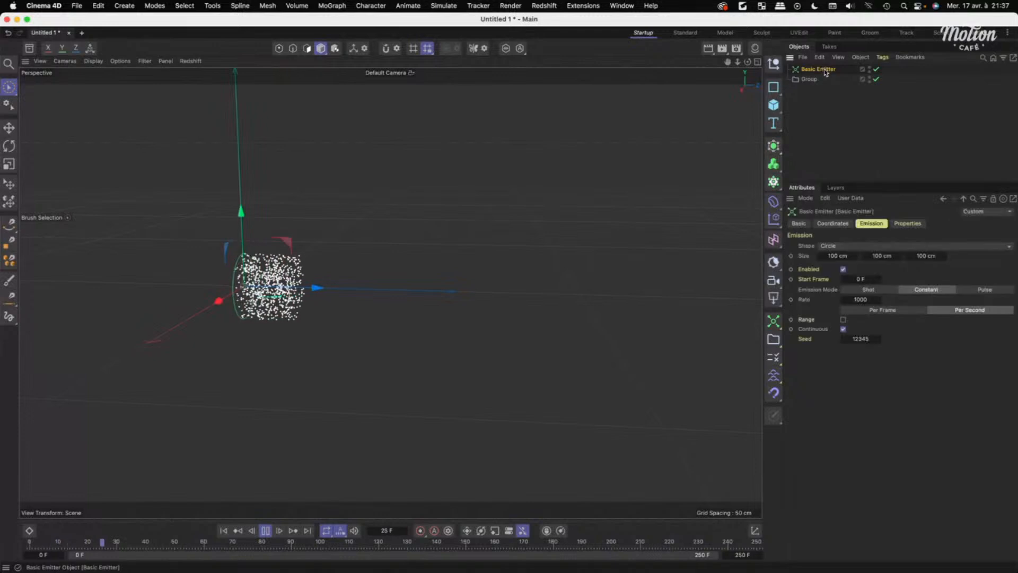
pyautogui.click(910, 225)
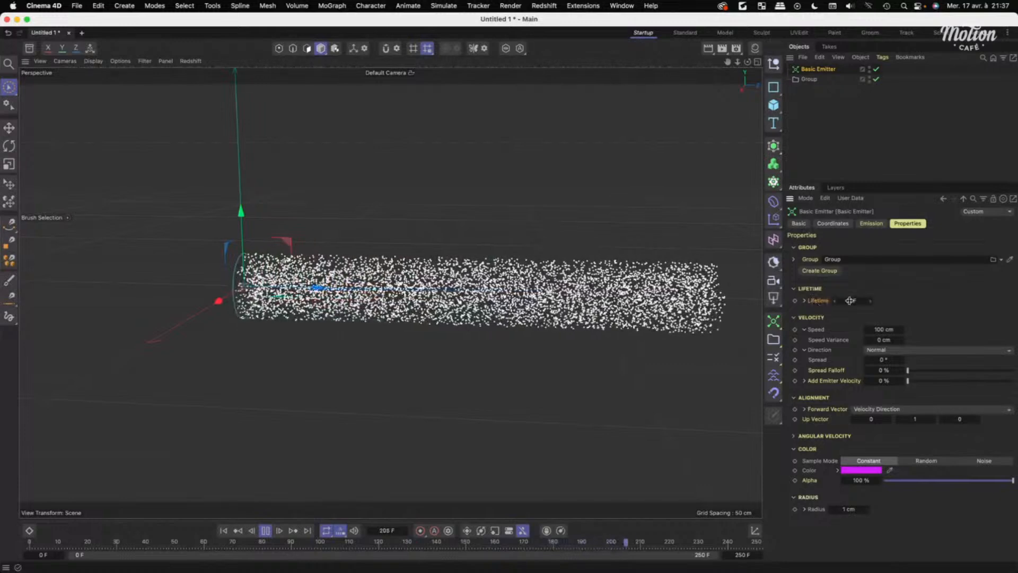
pyautogui.scroll(-8, 454, 294)
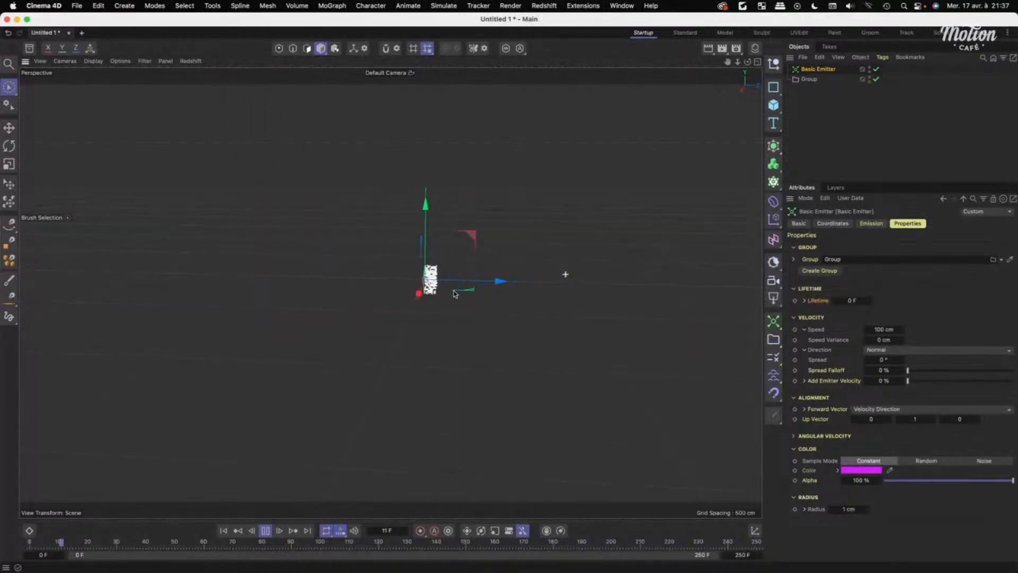
pyautogui.scroll(8, 407, 291)
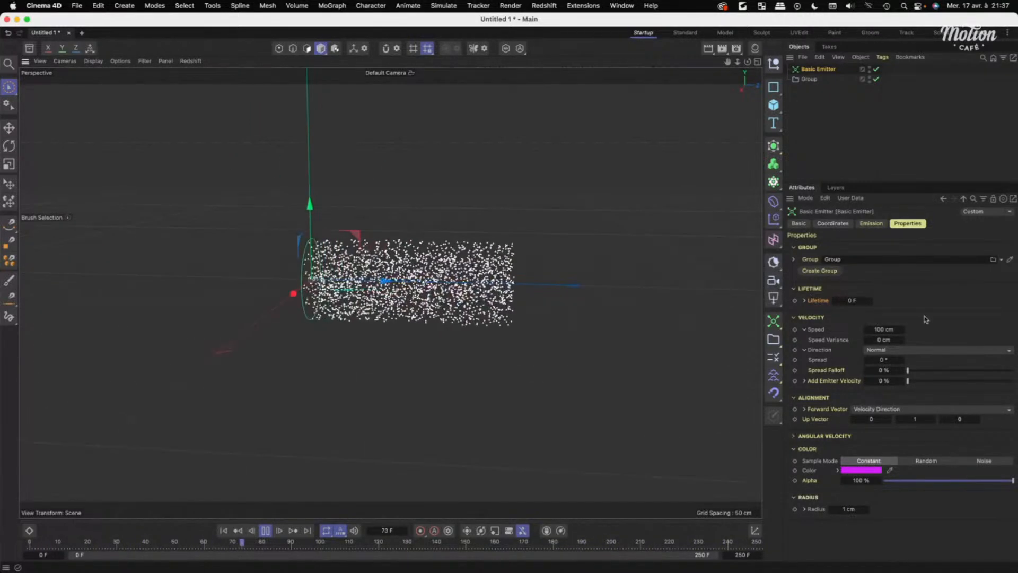
pyautogui.click(866, 301)
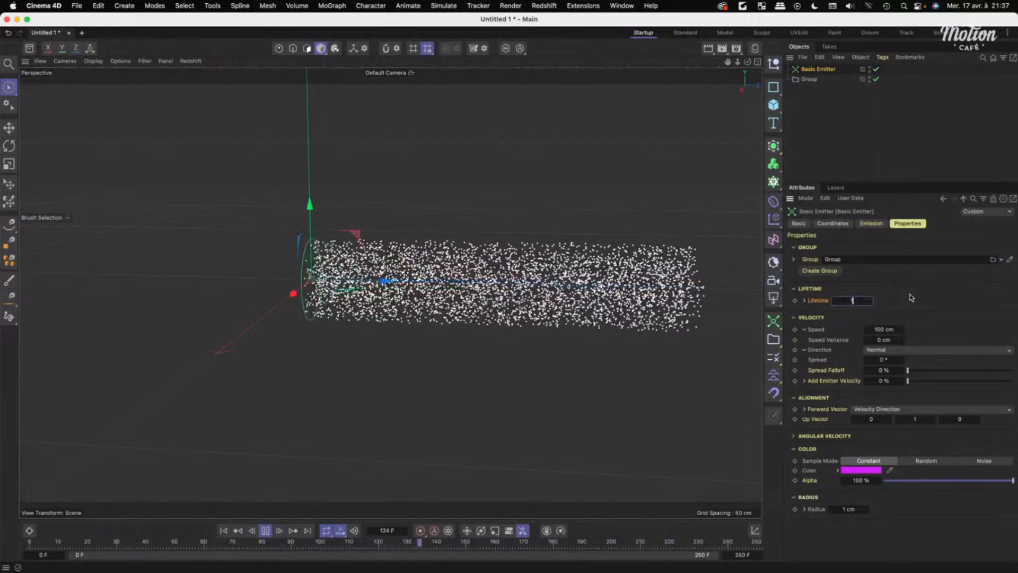
pyautogui.write('1')
pyautogui.press('Return')
pyautogui.scroll(5, 476, 262)
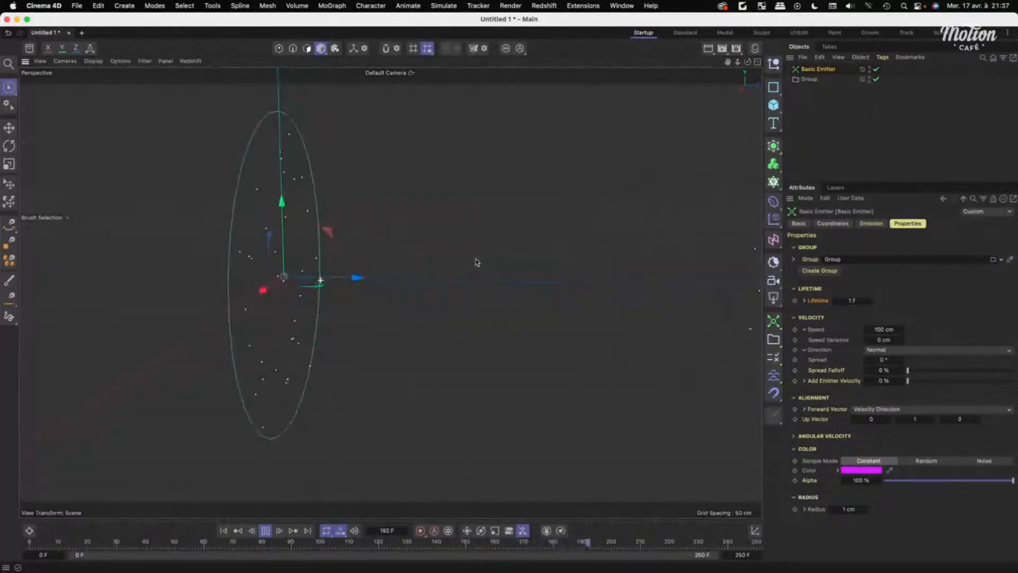
pyautogui.scroll(-3, 476, 262)
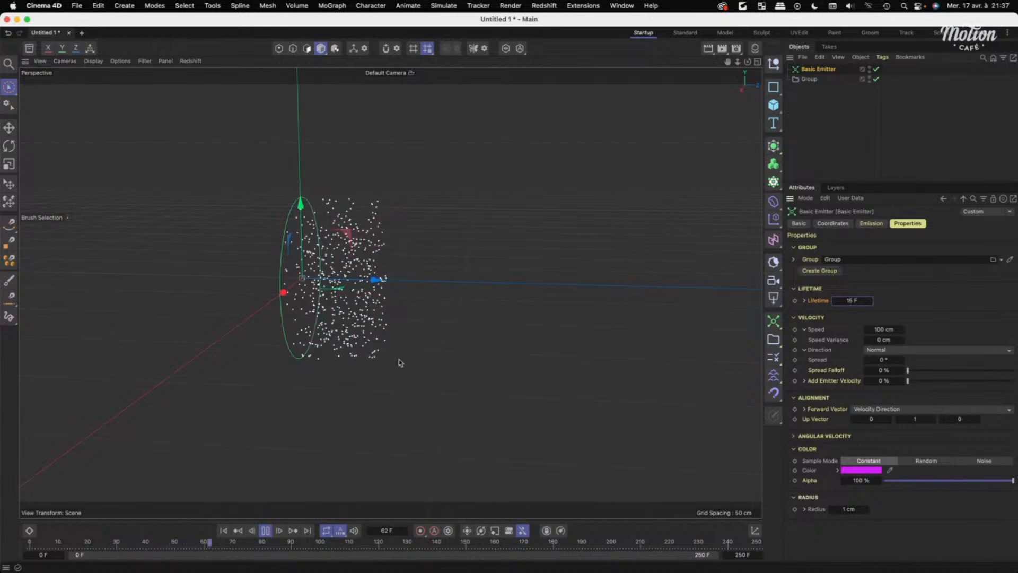
# Set the Basic Emitter's particle lifetime back to 0 F.
pyautogui.click(851, 301)
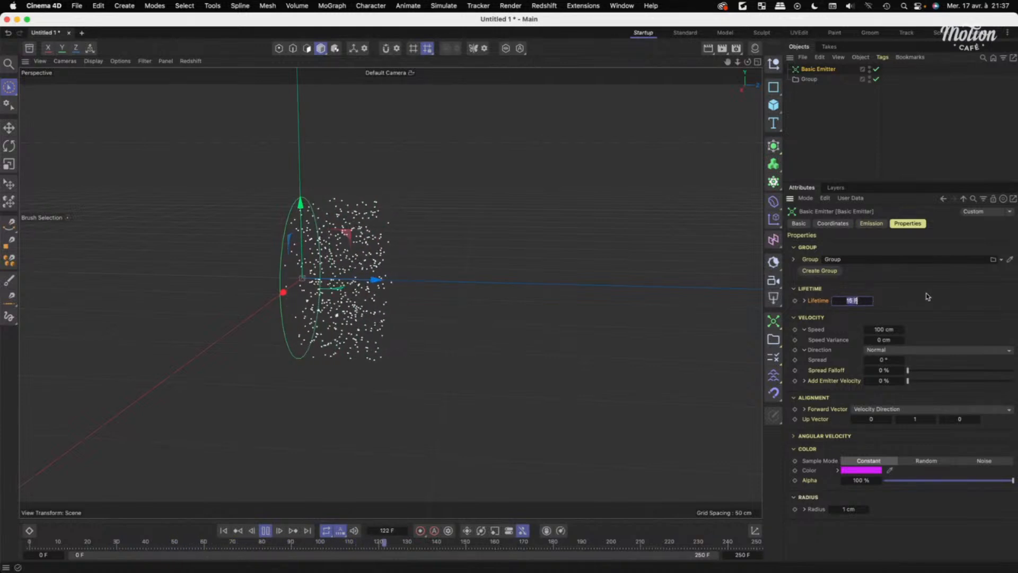
pyautogui.write('0')
pyautogui.press('Return')
pyautogui.scroll(-4, 444, 304)
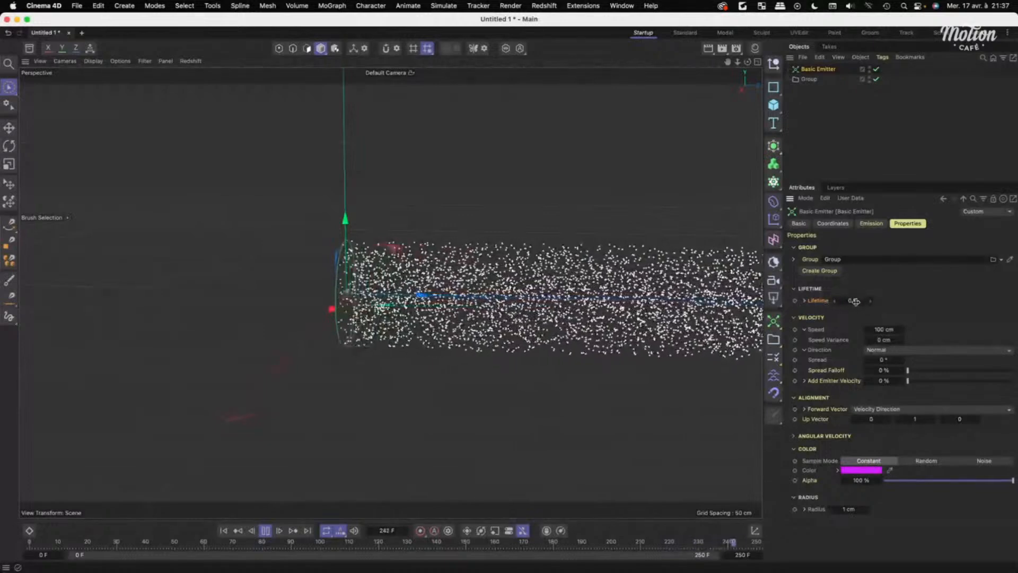
# Add a particle Condition object to the scene while the emitter simulation plays.
pyautogui.click(834, 90)
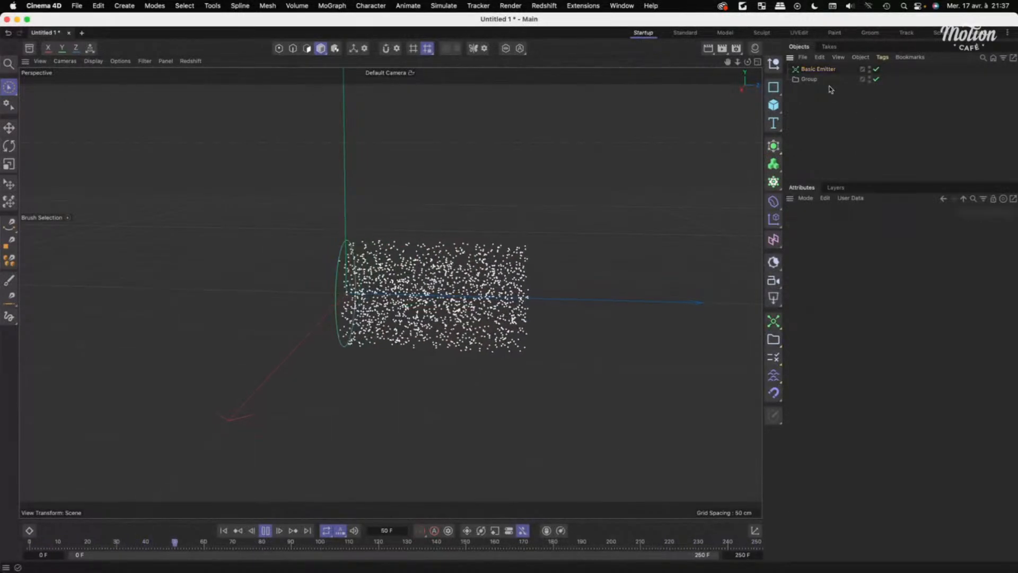
pyautogui.click(775, 359)
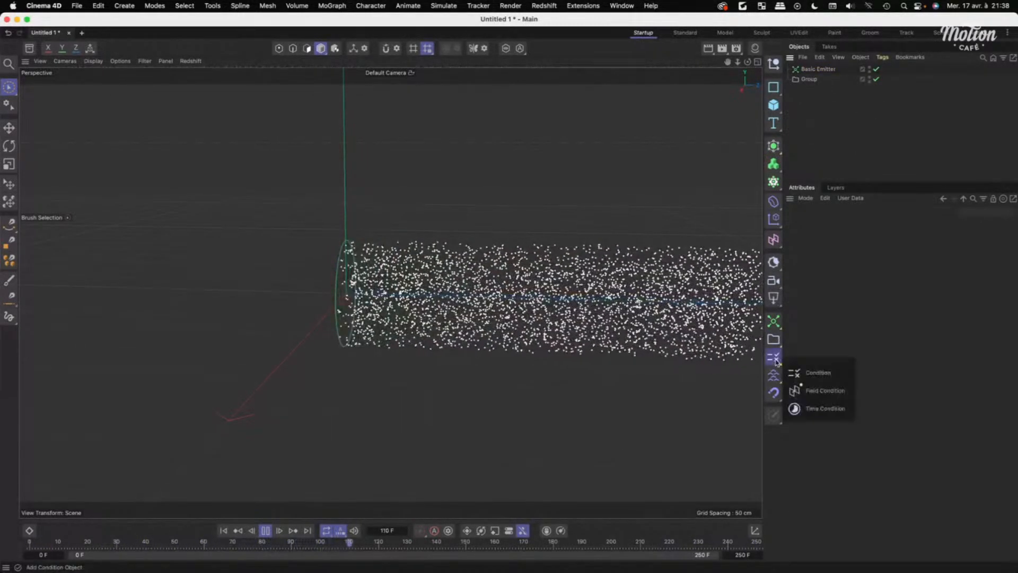
pyautogui.click(820, 373)
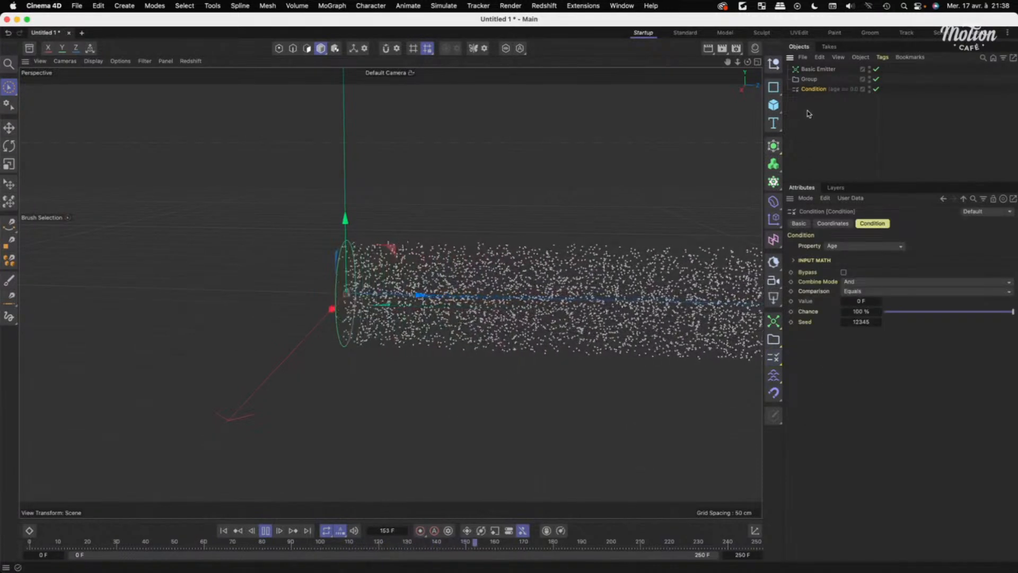
pyautogui.click(44, 6)
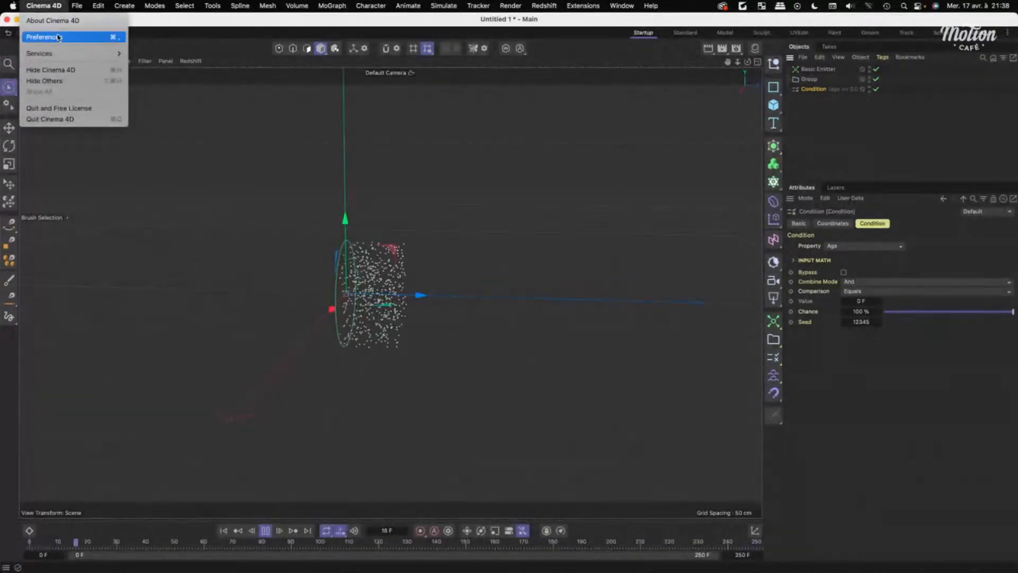
pyautogui.click(706, 164)
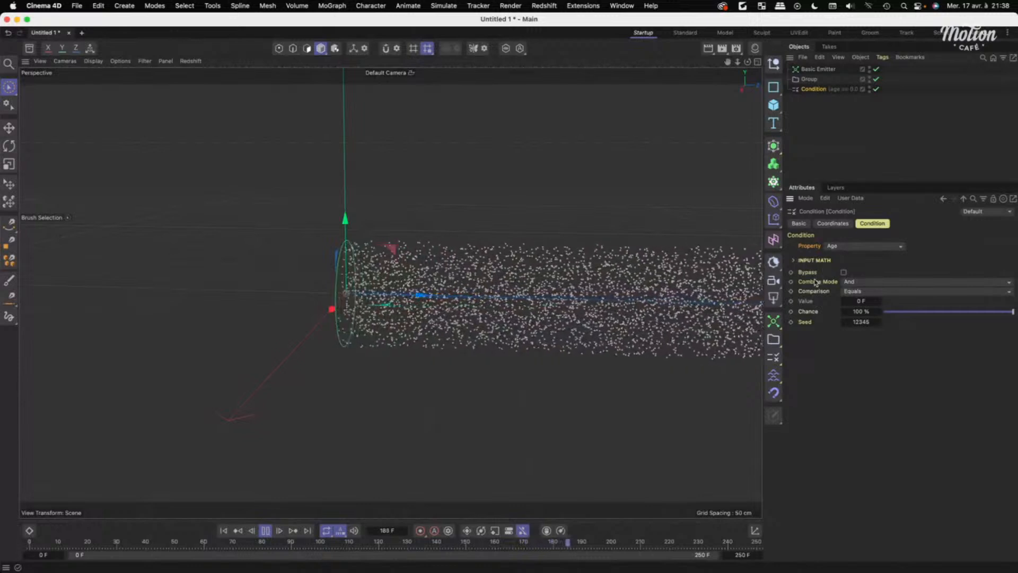
# Set the Condition's Age comparison to Greater Than with a value of 25 F.
pyautogui.click(857, 292)
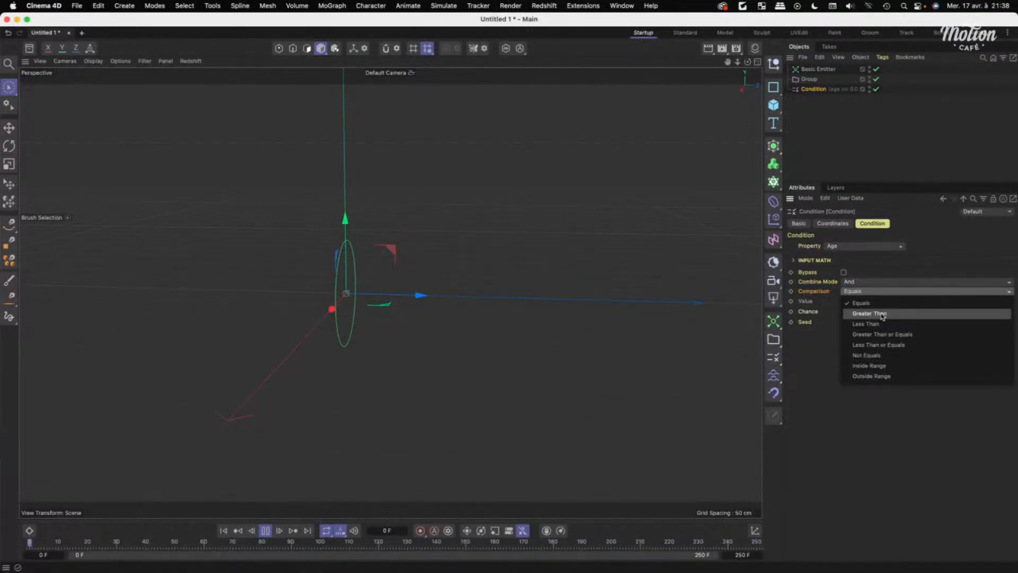
pyautogui.click(882, 315)
pyautogui.click(861, 300)
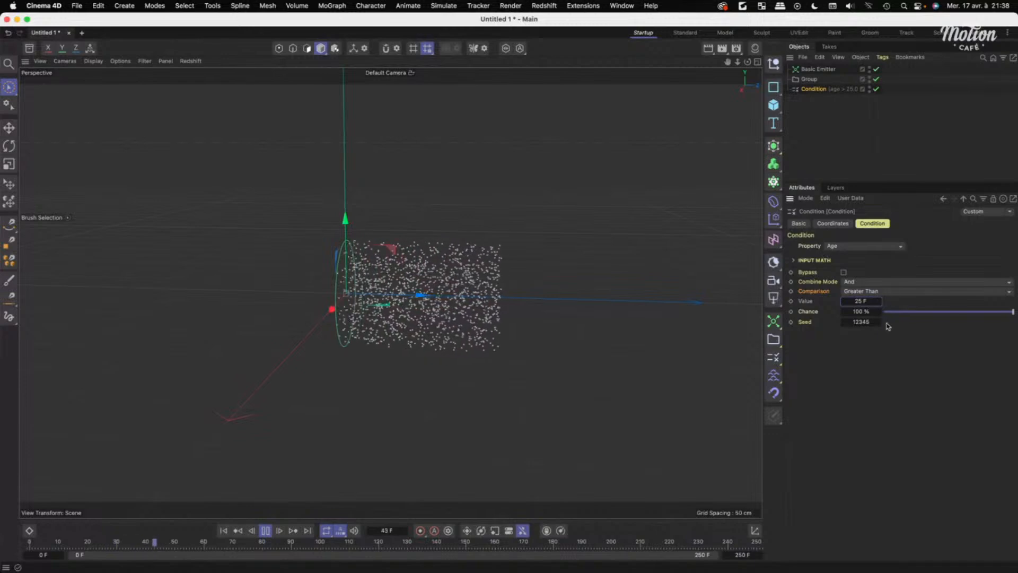
pyautogui.click(830, 122)
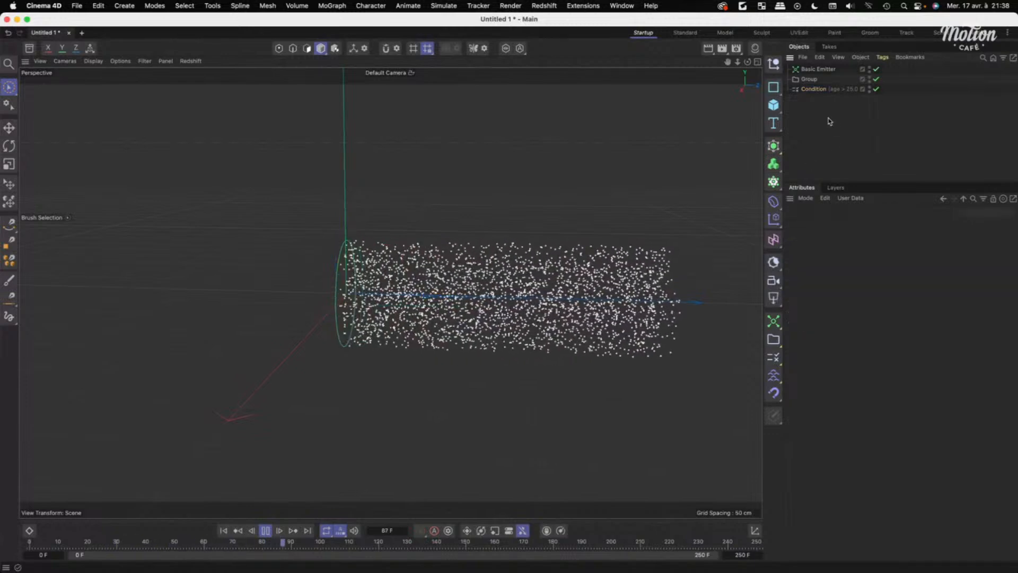
# Add a Gravity force to the particle scene.
pyautogui.click(812, 89)
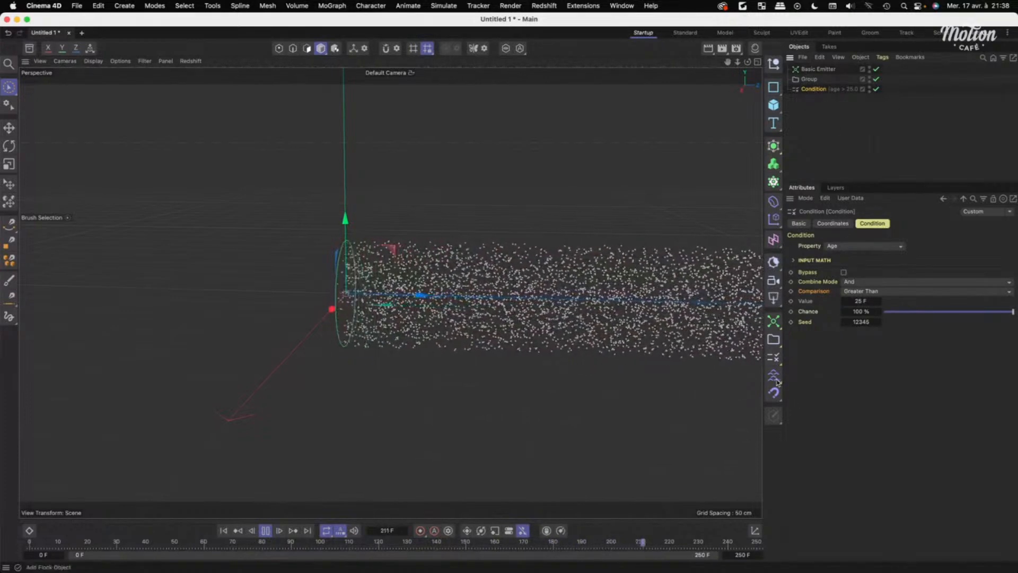
pyautogui.moveTo(776, 380); pyautogui.dragTo(853, 319)
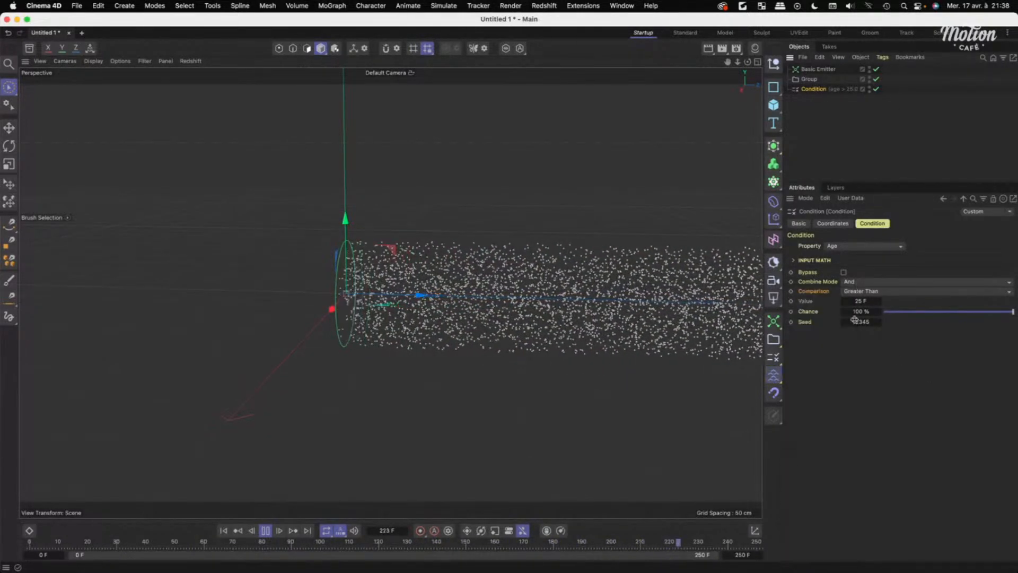
pyautogui.click(443, 5)
pyautogui.moveTo(460, 32)
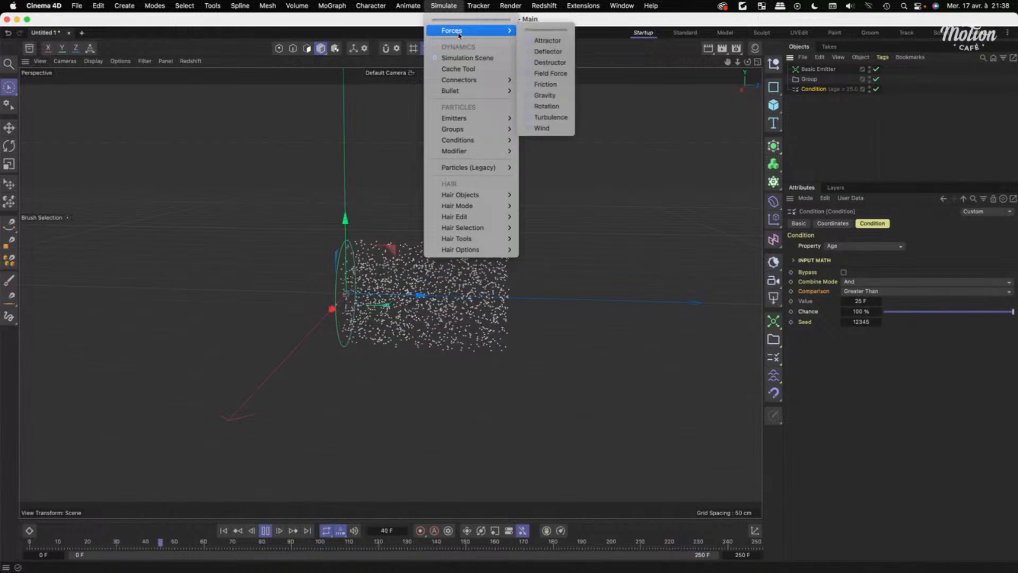
pyautogui.click(544, 95)
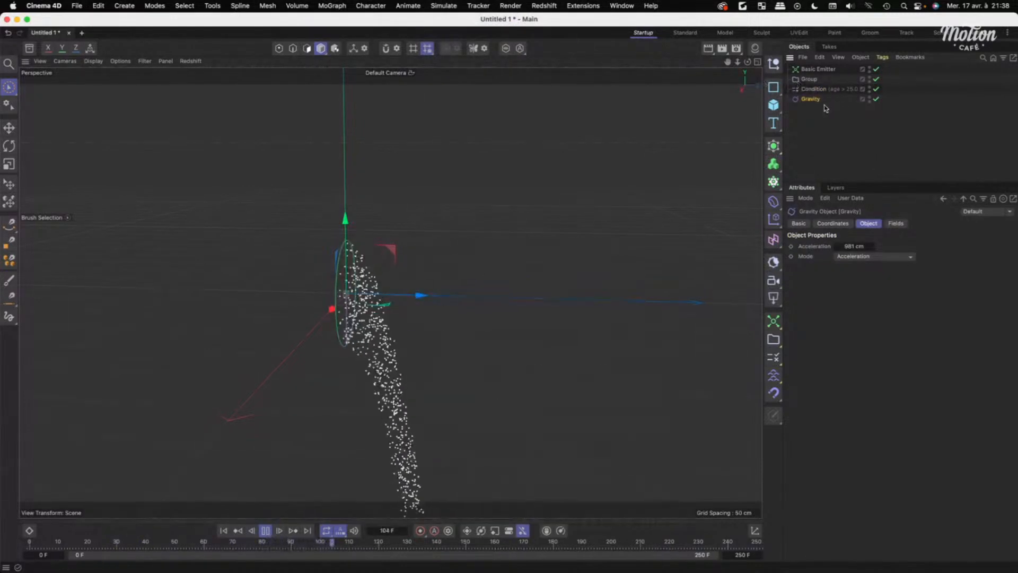
pyautogui.click(822, 125)
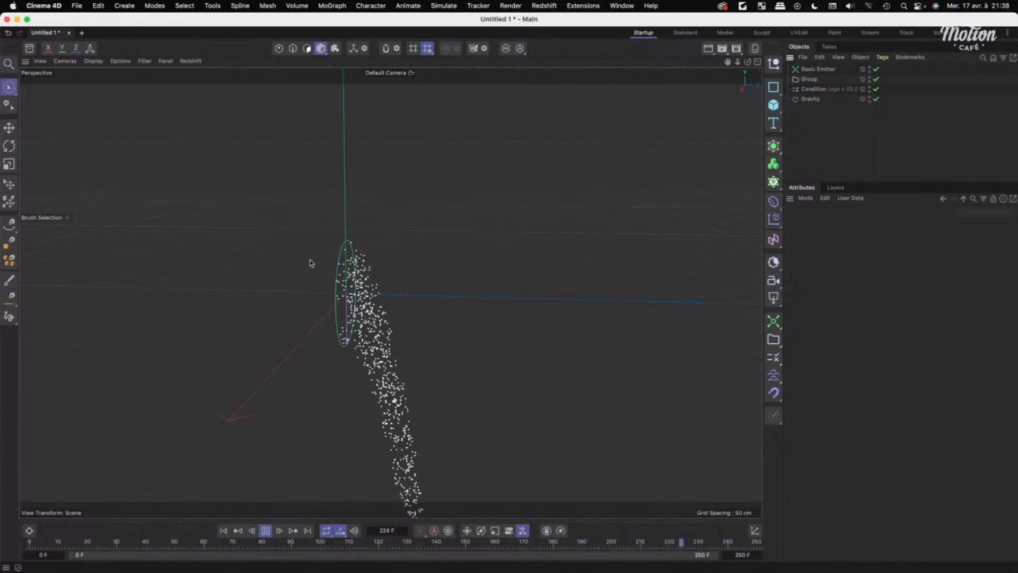
# Make Gravity a child of the Condition object so it only affects particles meeting the age test.
pyautogui.click(810, 100)
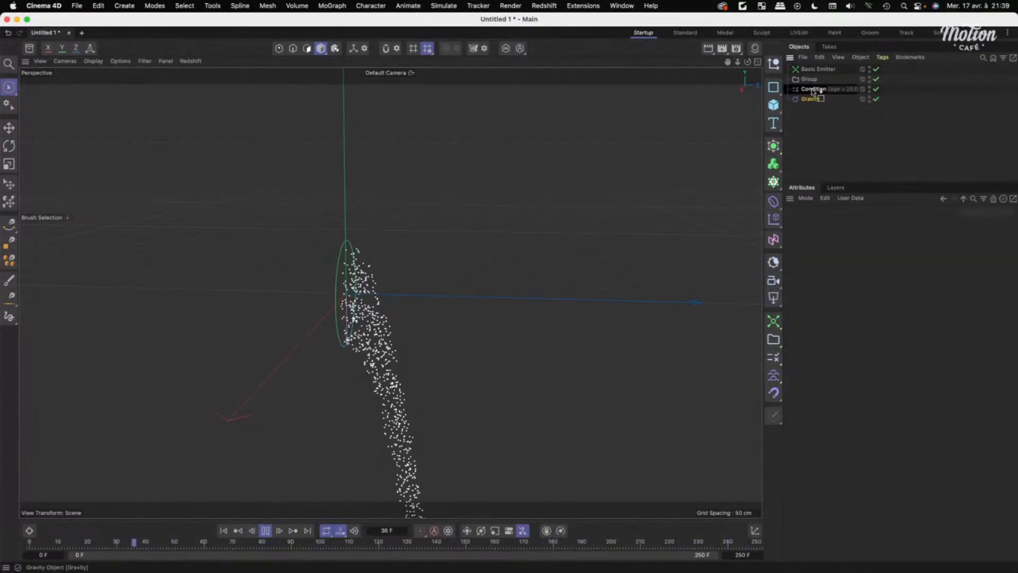
pyautogui.moveTo(813, 91); pyautogui.dragTo(814, 90)
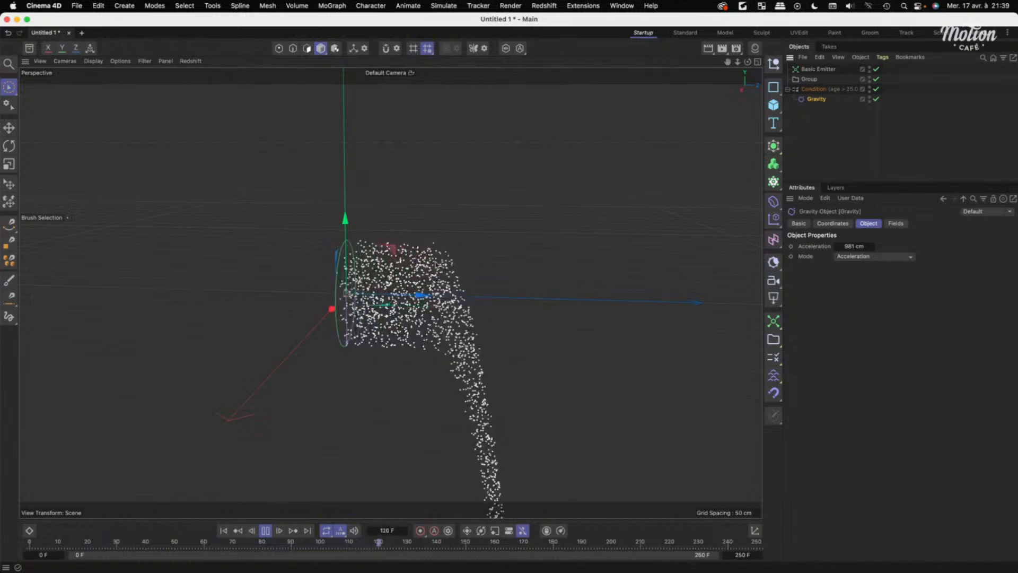
pyautogui.click(815, 89)
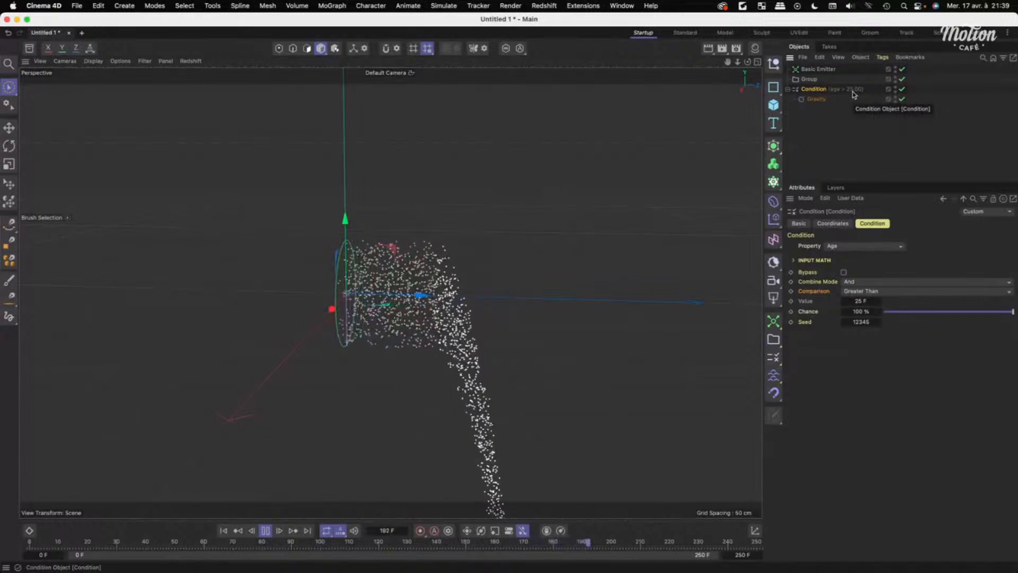
pyautogui.click(922, 134)
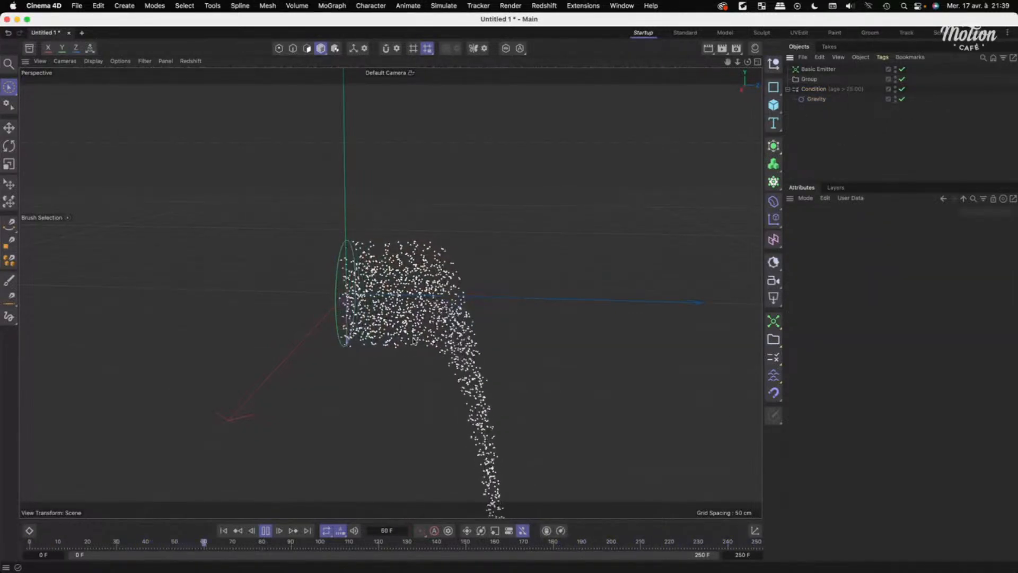
pyautogui.keyDown('alt'); pyautogui.moveTo(442, 320); pyautogui.dragTo(352, 287); pyautogui.keyUp('alt')
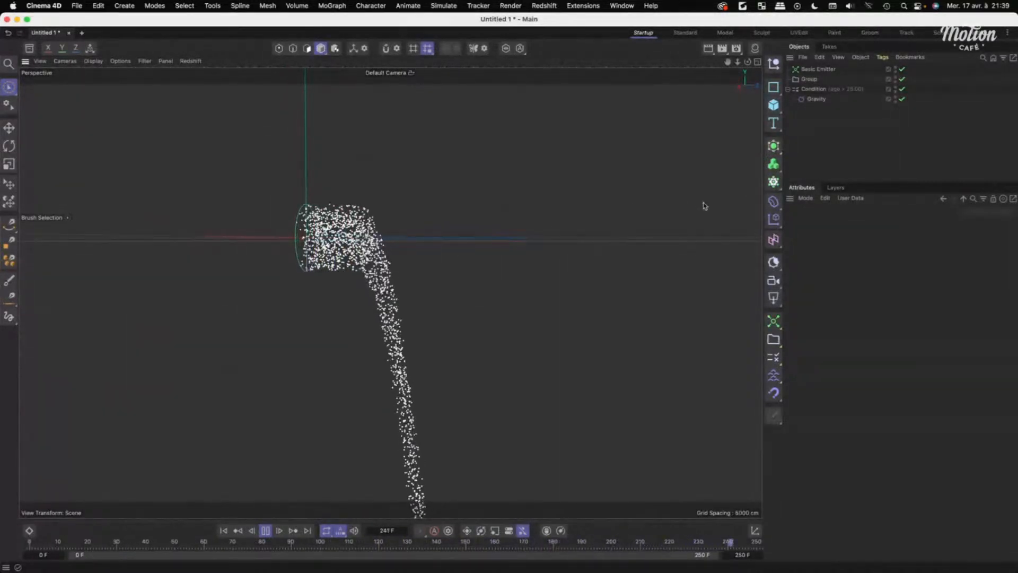
# Create a second Particle Group and rename it 2.
pyautogui.click(778, 344)
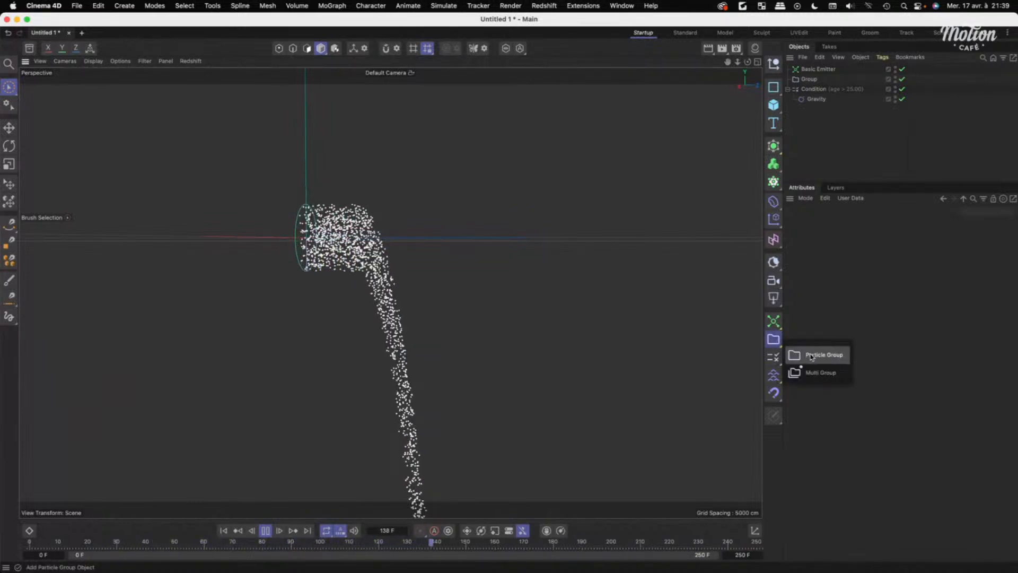
pyautogui.click(443, 6)
pyautogui.moveTo(457, 129)
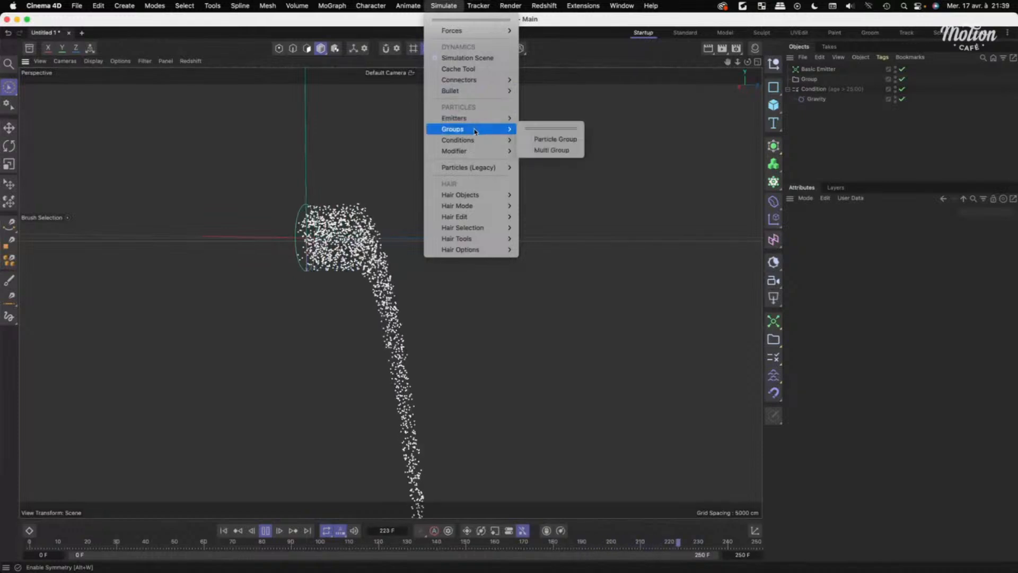
pyautogui.click(553, 132)
pyautogui.doubleClick(825, 109)
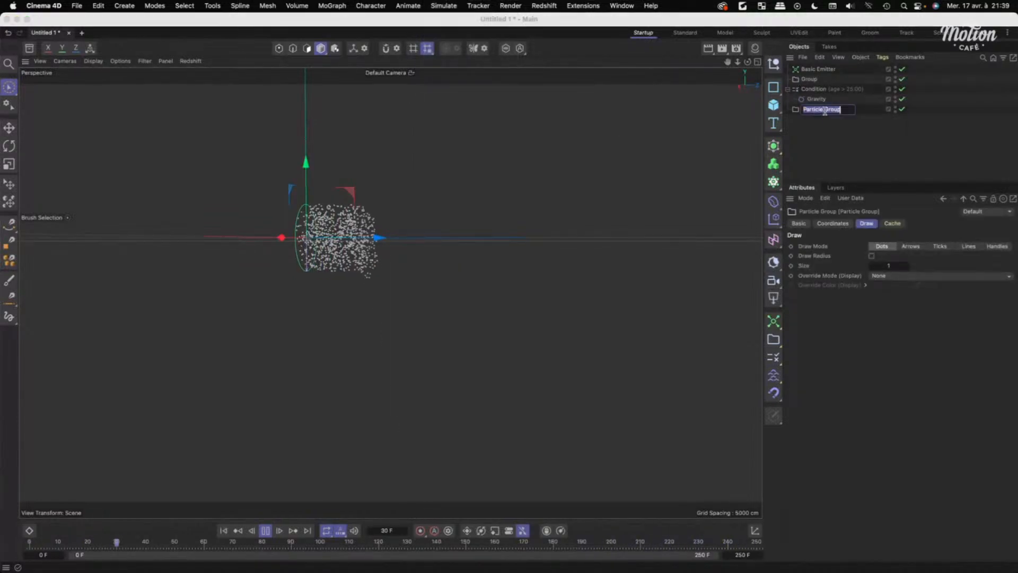
pyautogui.write('2')
pyautogui.press('Return')
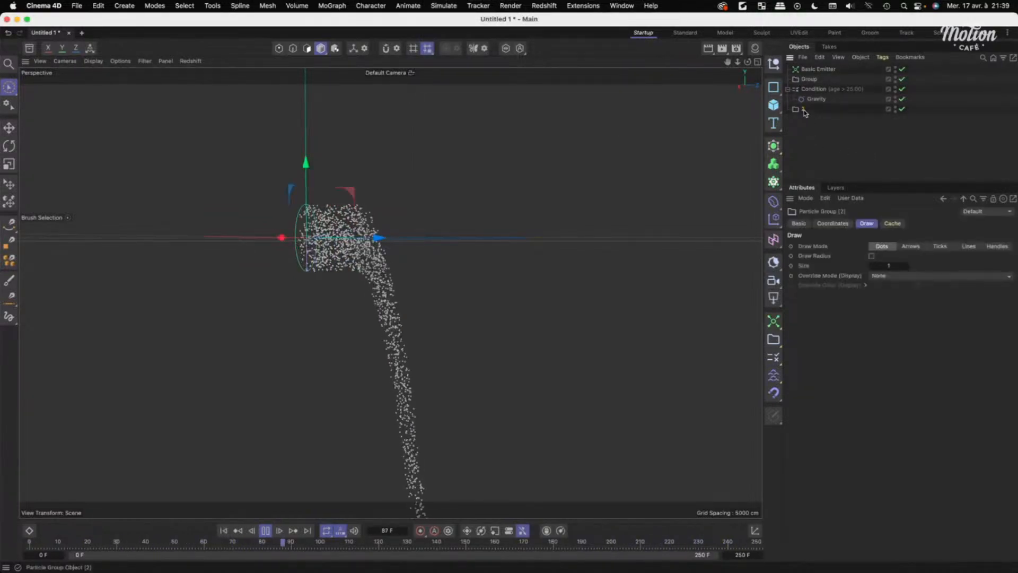
# Set particle group 2's display override mode to Constant.
pyautogui.click(876, 276)
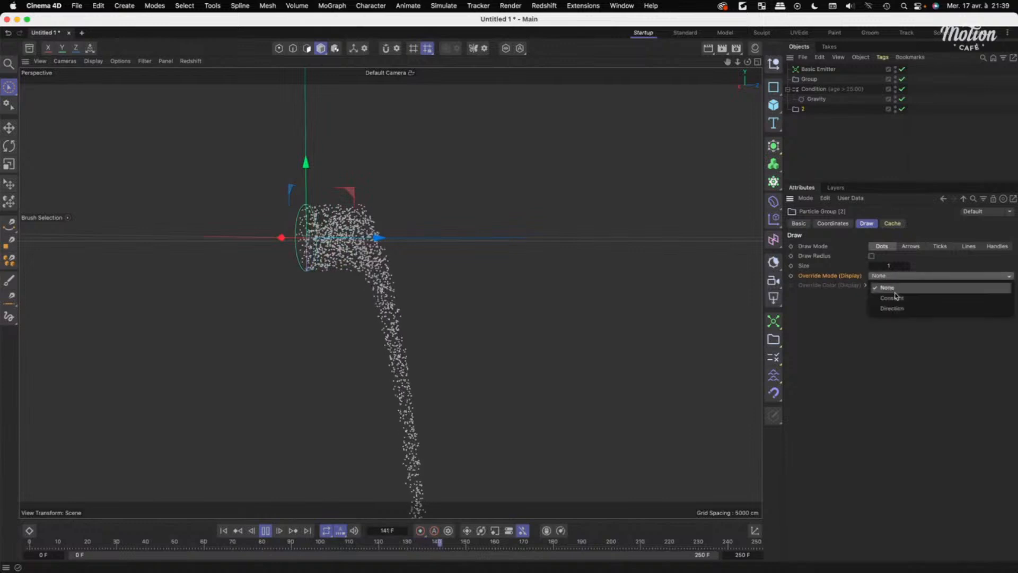
pyautogui.click(873, 284)
pyautogui.click(413, 209)
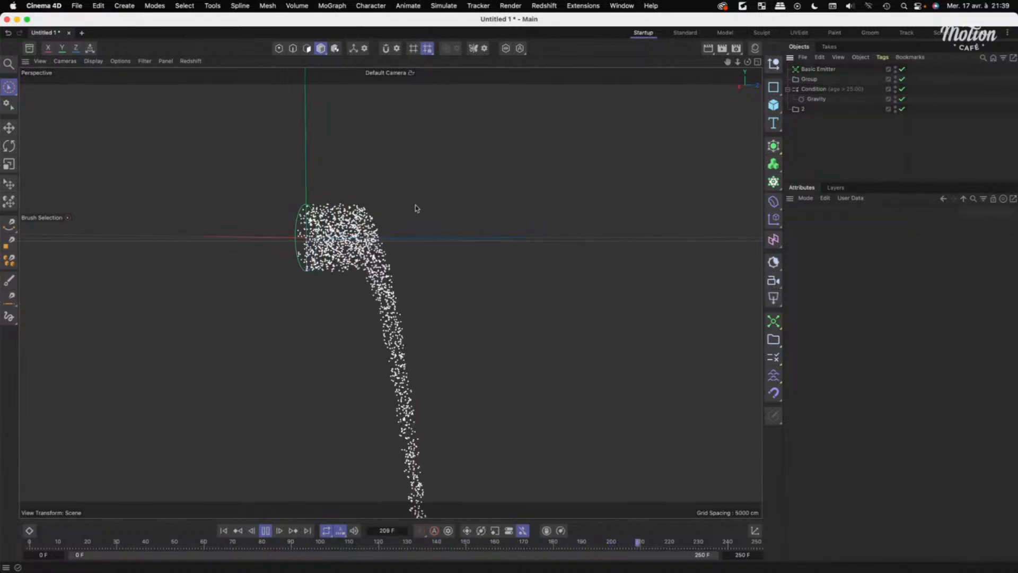
pyautogui.scroll(2, 292, 211)
pyautogui.scroll(2, 292, 211)
pyautogui.scroll(-3, 477, 238)
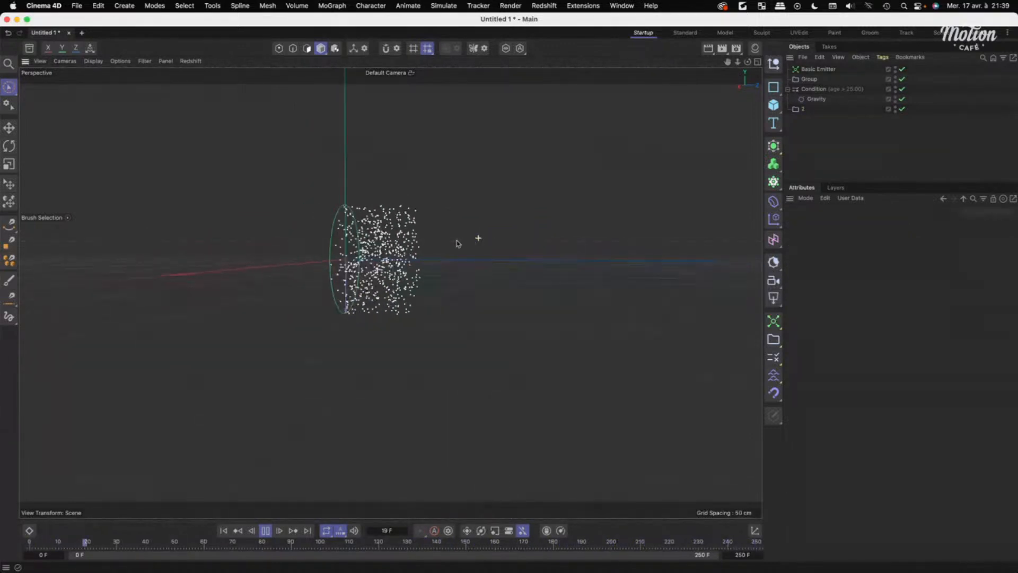
# Add a Switch Group modifier under the Condition and move Gravity under particle group 2.
pyautogui.click(813, 89)
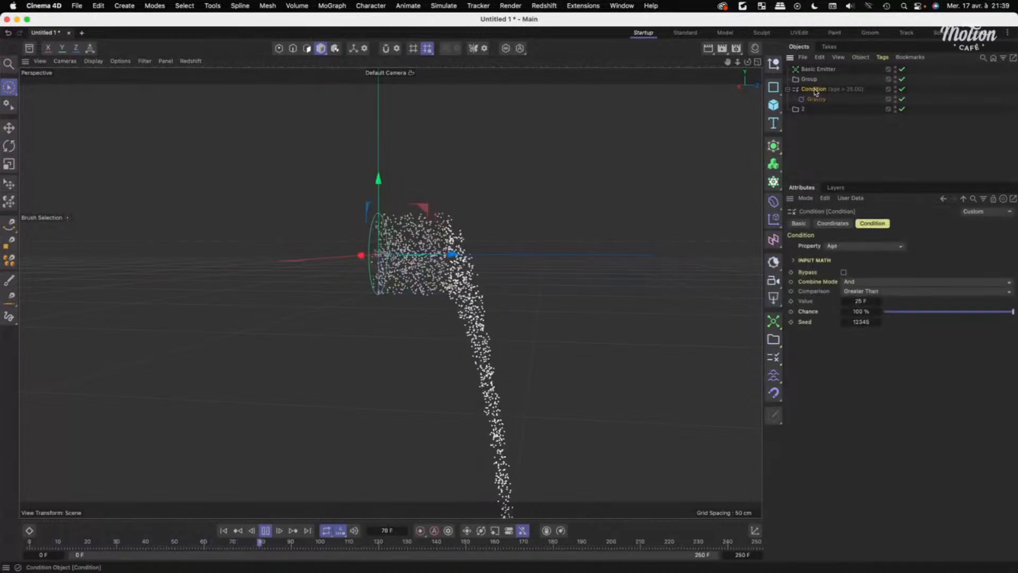
pyautogui.click(773, 381)
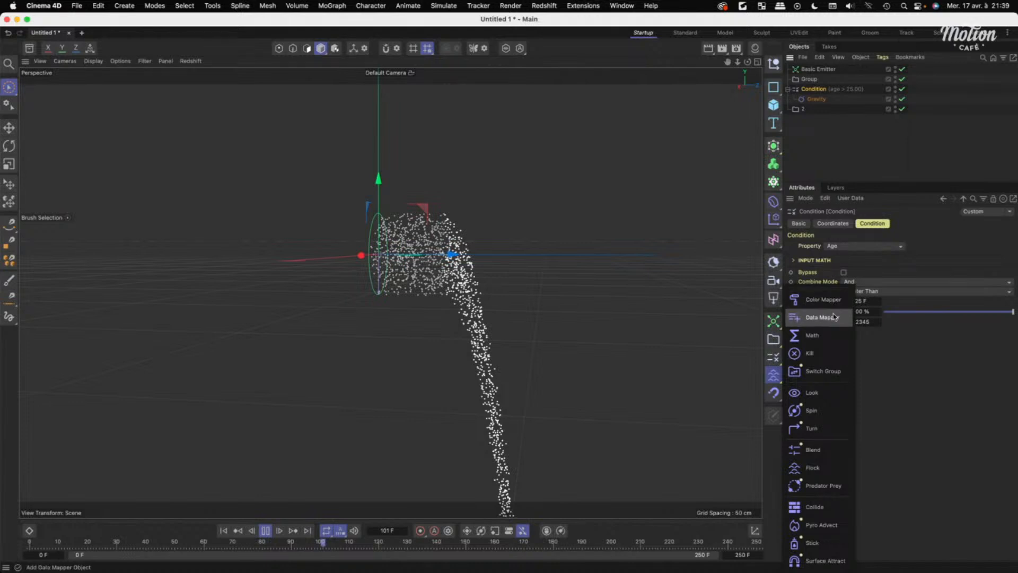
pyautogui.click(826, 374)
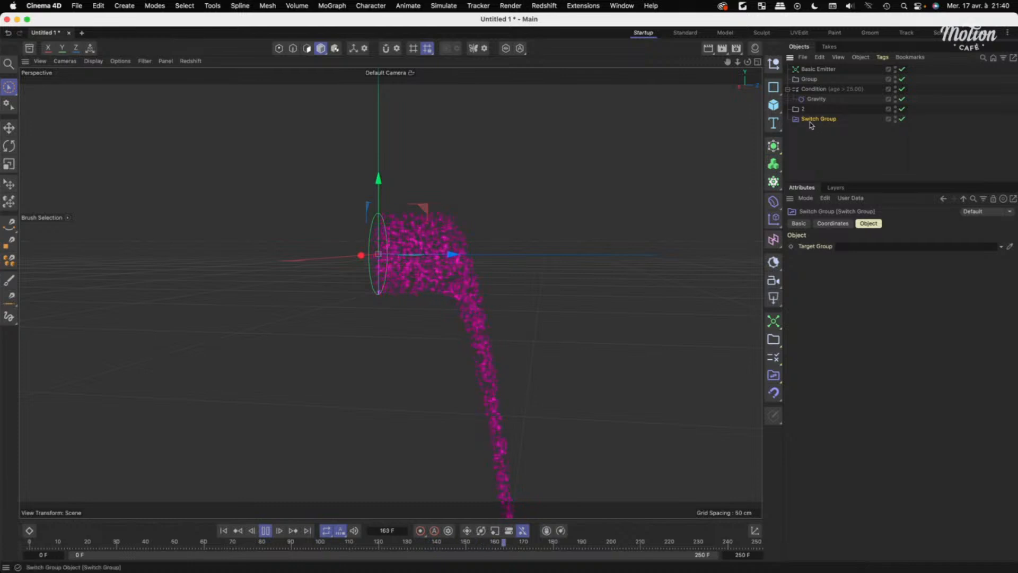
pyautogui.moveTo(810, 121); pyautogui.dragTo(814, 99)
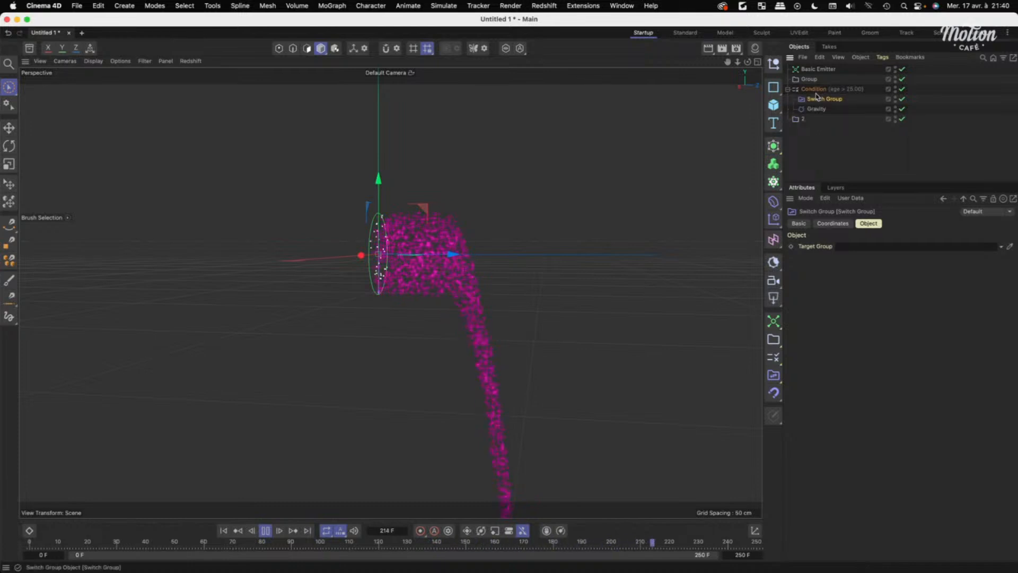
pyautogui.click(817, 108)
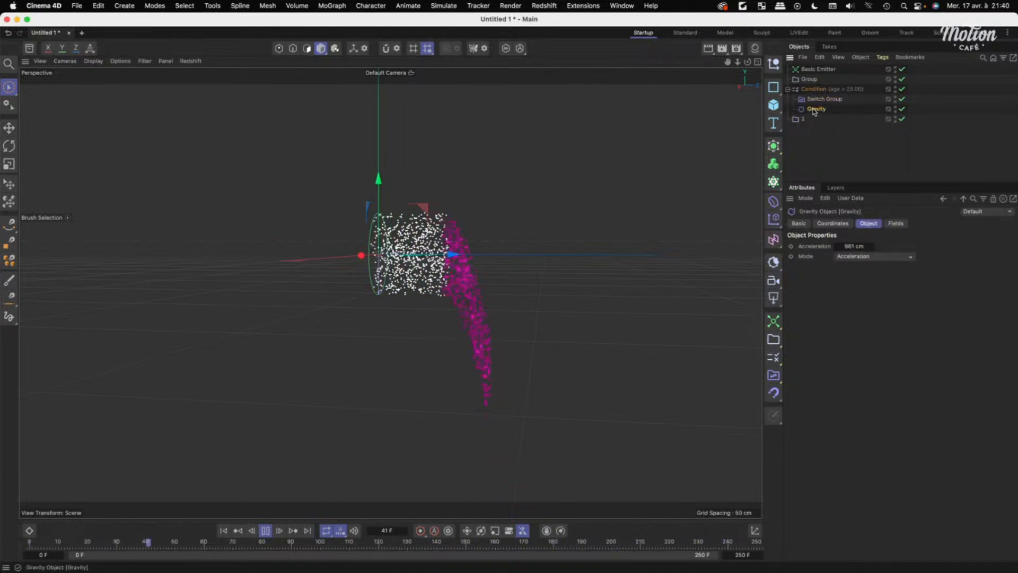
pyautogui.moveTo(818, 111); pyautogui.dragTo(806, 120)
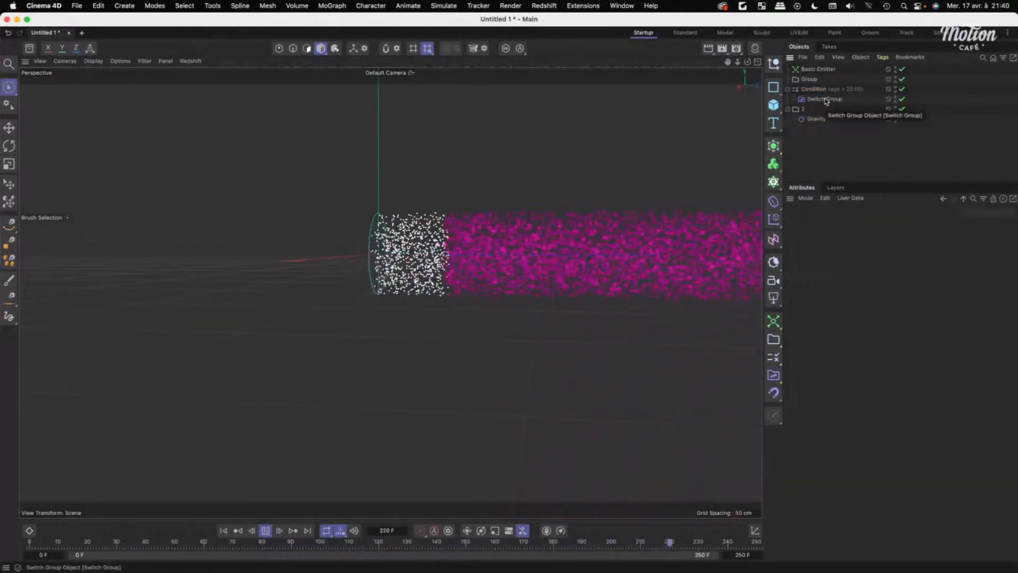
# Assign particle group 2 as the Switch Group modifier's Target Group.
pyautogui.click(825, 99)
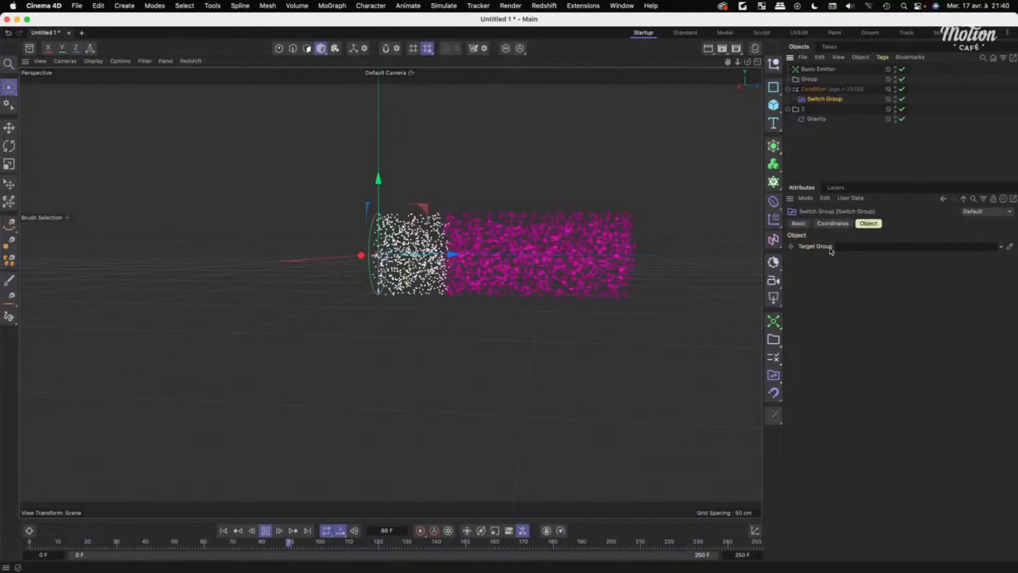
pyautogui.scroll(5, 544, 206)
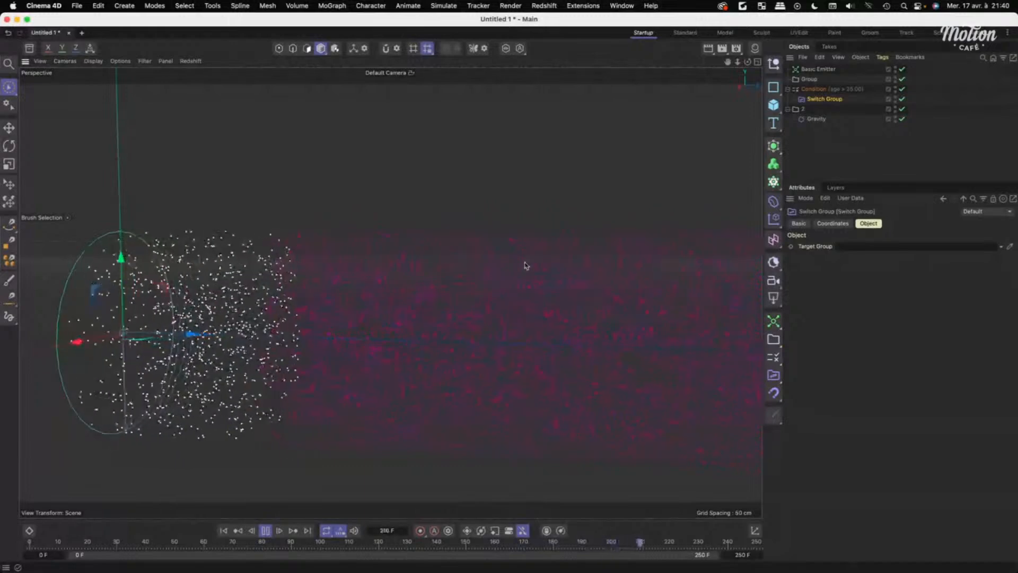
pyautogui.scroll(-2, 514, 270)
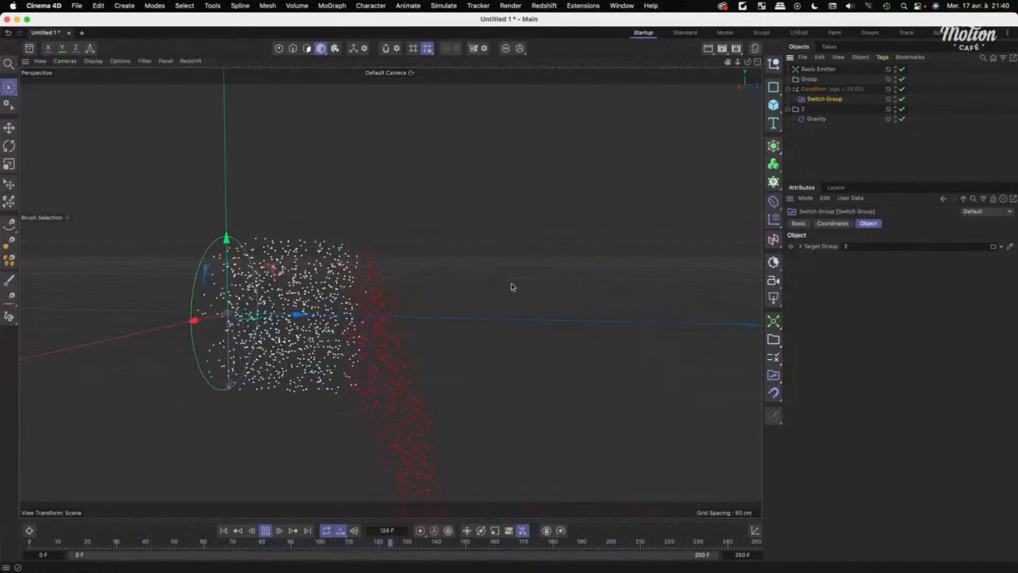
pyautogui.keyDown('alt'); pyautogui.moveTo(511, 286); pyautogui.dragTo(584, 191); pyautogui.keyUp('alt')
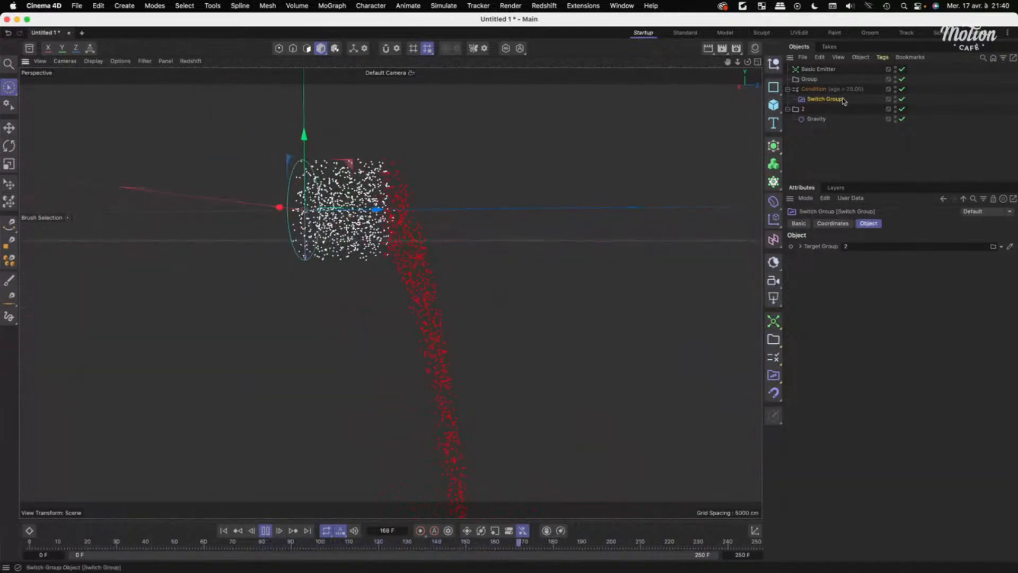
# Examine particle group 2's draw settings, the age Condition's settings and the group switch in the playing simulation.
pyautogui.click(804, 111)
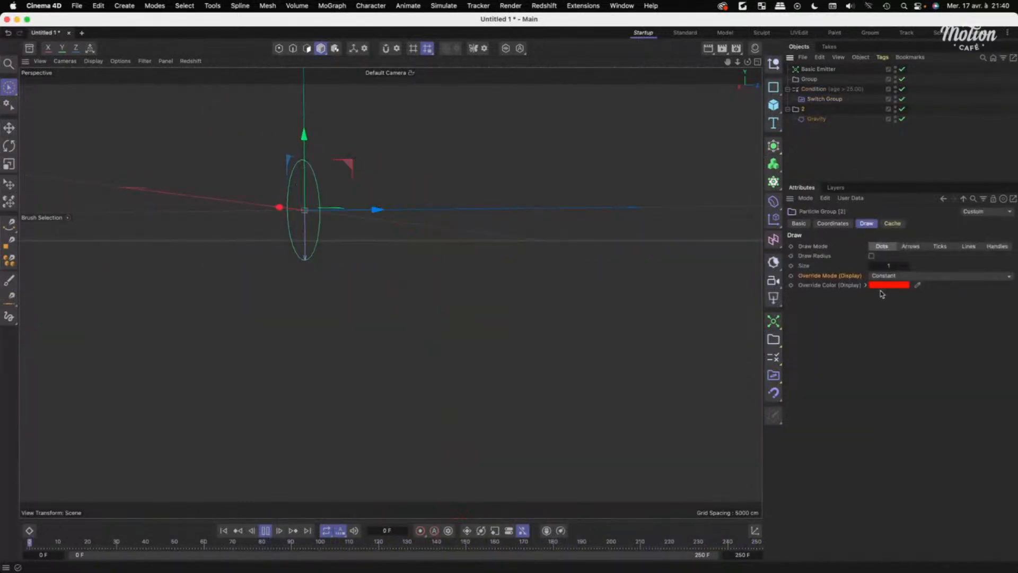
pyautogui.keyDown('alt'); pyautogui.moveTo(506, 277); pyautogui.dragTo(559, 286); pyautogui.keyUp('alt')
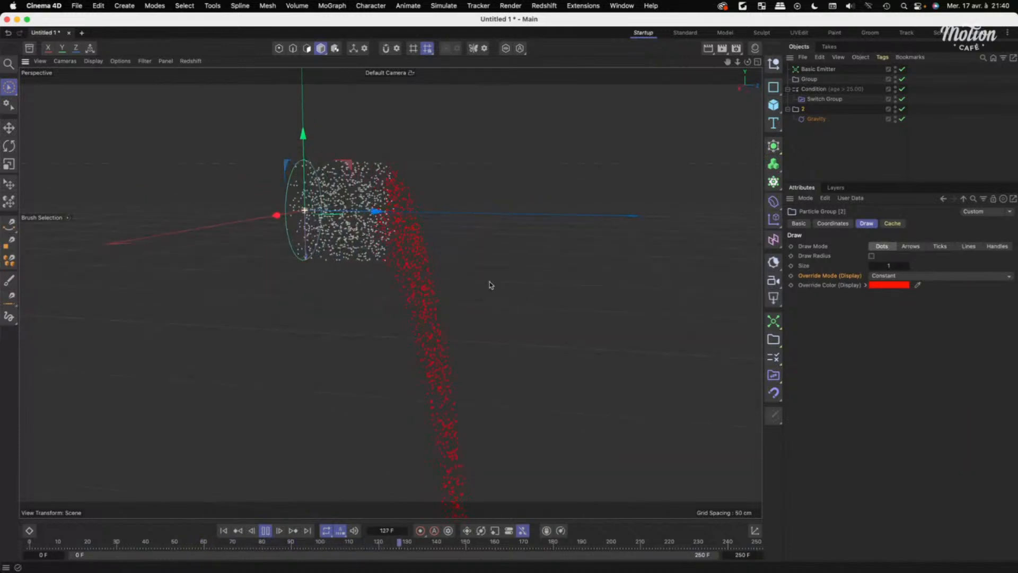
pyautogui.keyDown('alt'); pyautogui.moveTo(489, 282); pyautogui.dragTo(487, 287); pyautogui.keyUp('alt')
pyautogui.click(816, 139)
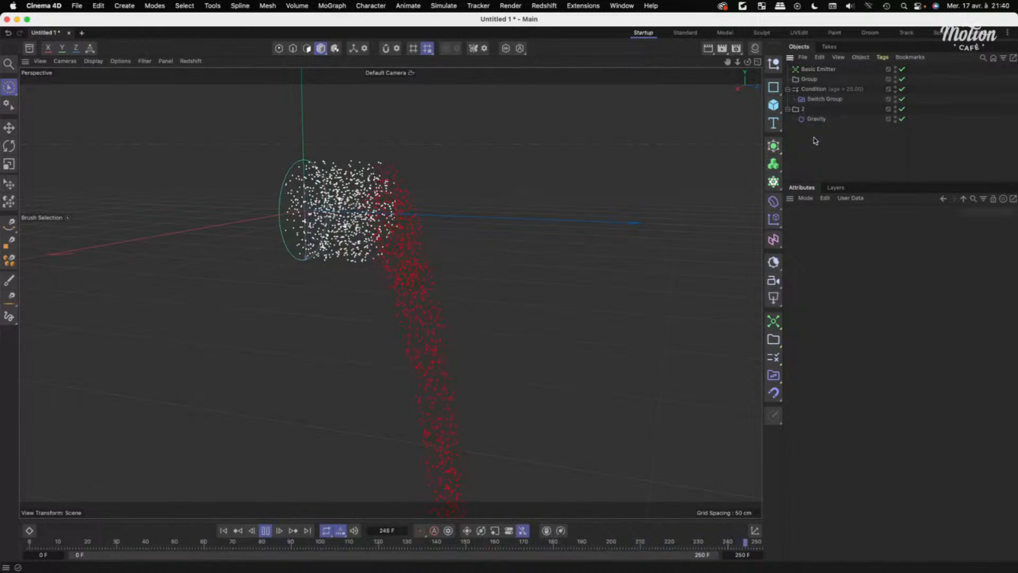
pyautogui.click(811, 89)
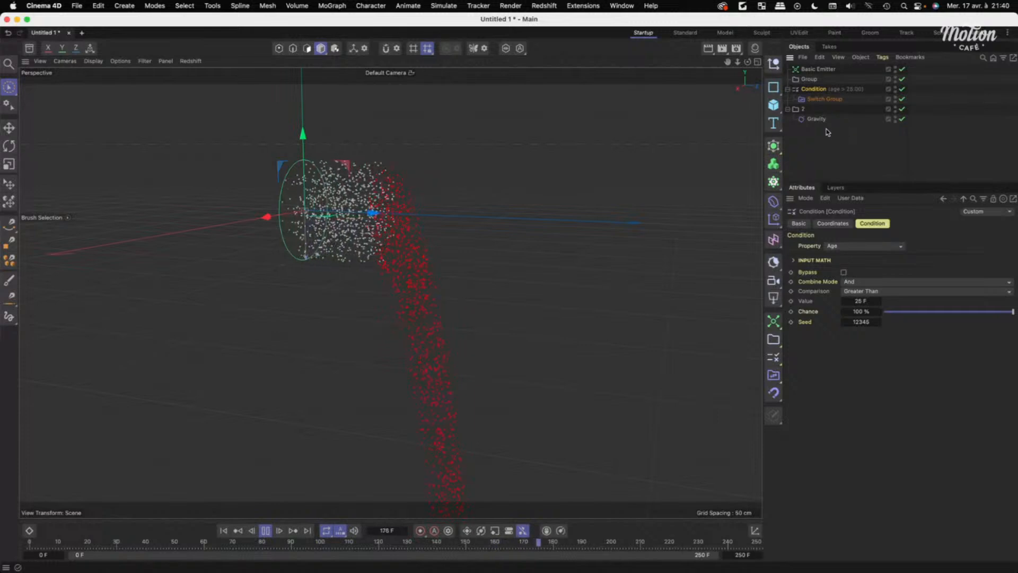
pyautogui.scroll(-1, 491, 247)
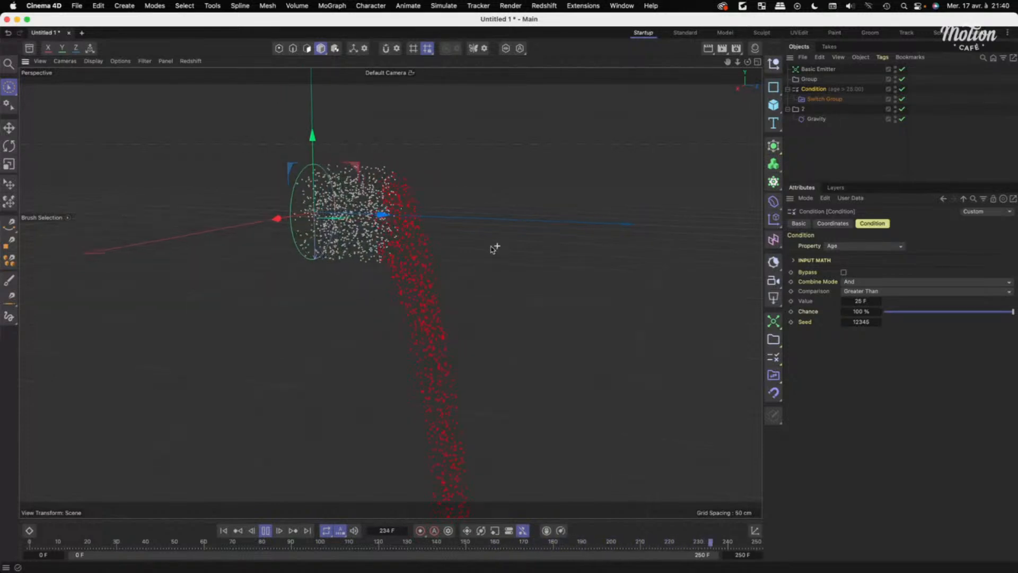
# Add a Flock modifier under particle group 2 and disable the Gravity force.
pyautogui.click(774, 377)
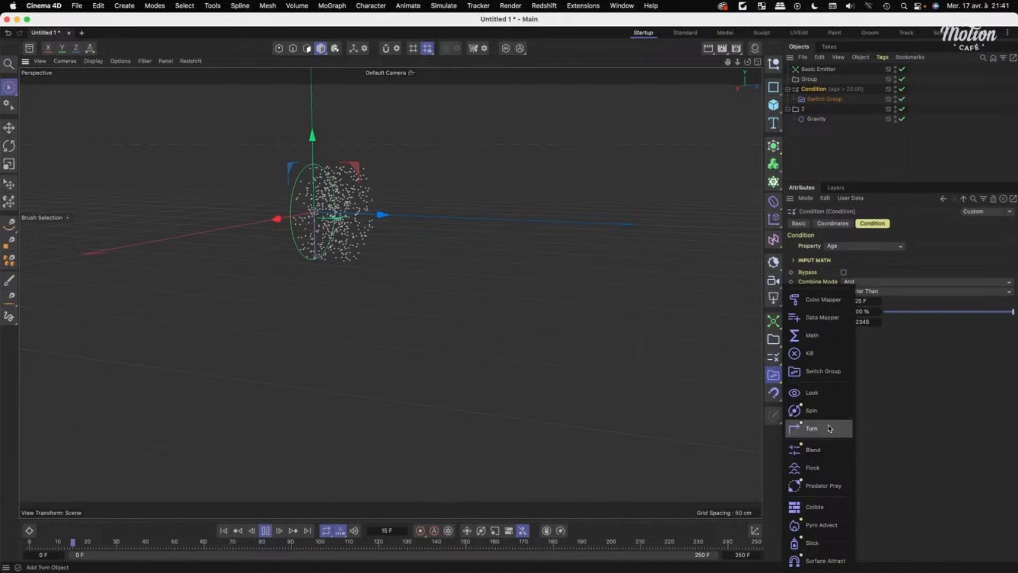
pyautogui.click(825, 467)
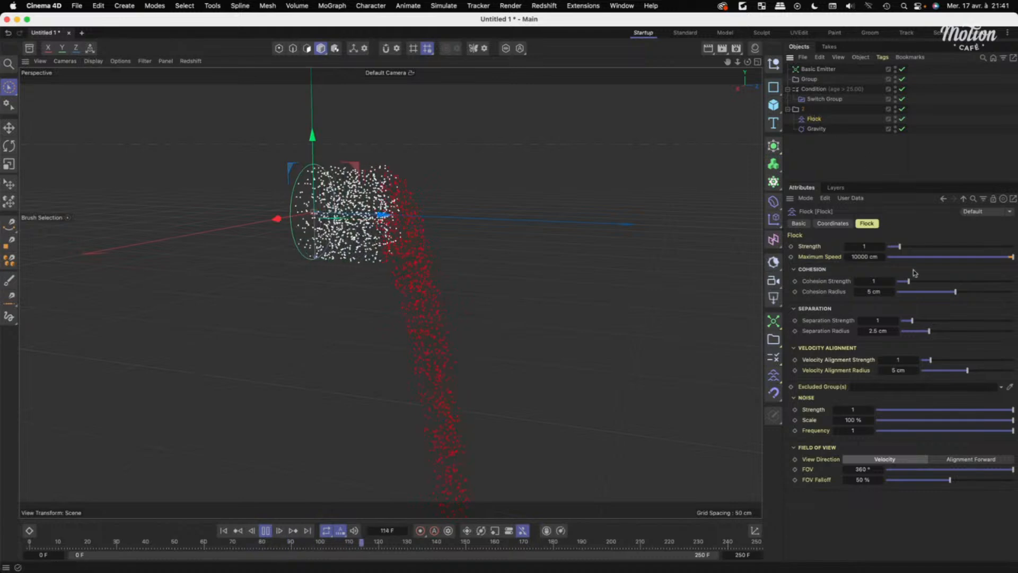
pyautogui.doubleClick(874, 282)
pyautogui.click(902, 129)
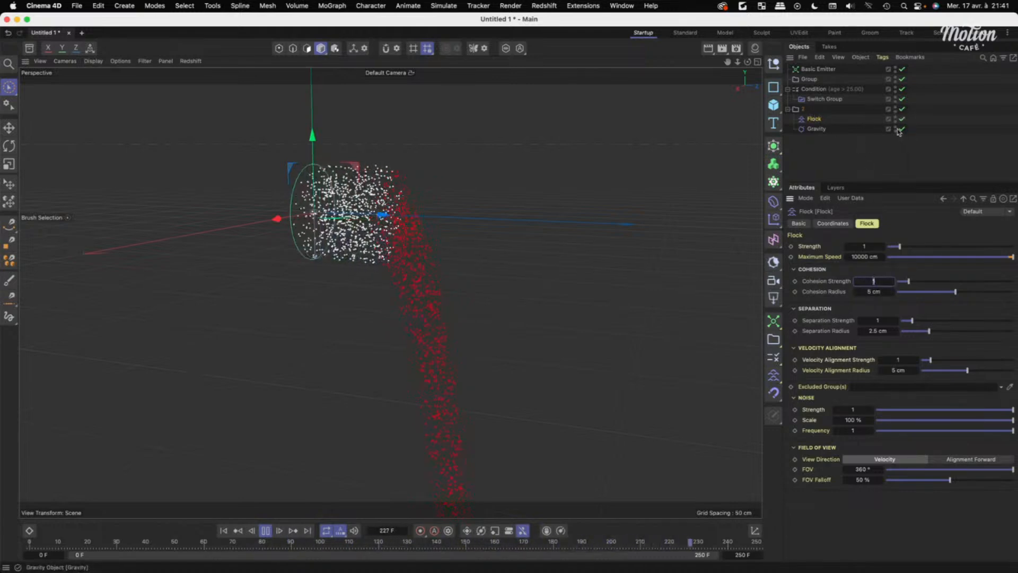
# Set the Flock modifier's separation strength to 4, cohesion radius to 50 cm and cohesion strength to 10.
pyautogui.doubleClick(877, 320)
pyautogui.write('8')
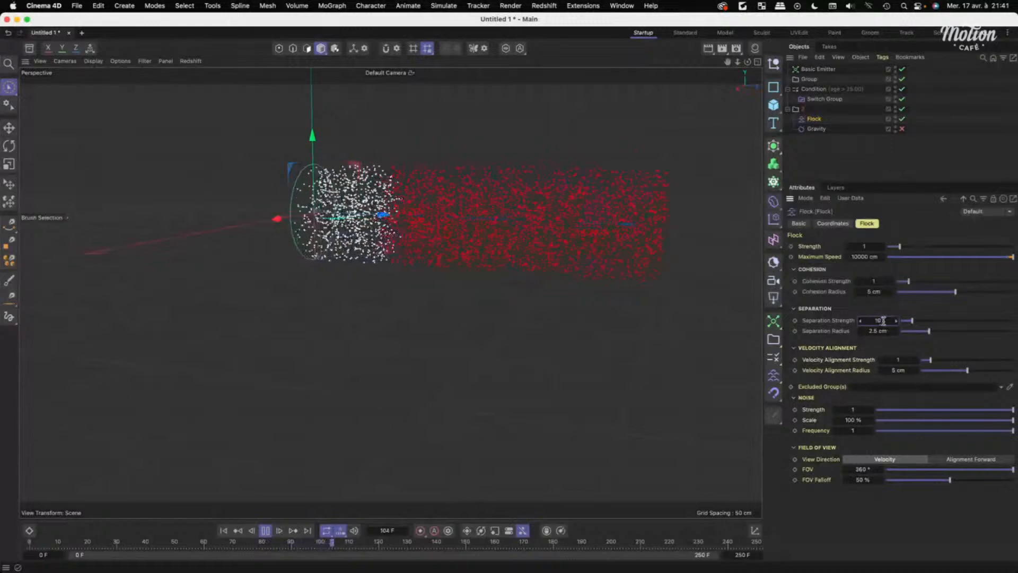
pyautogui.doubleClick(872, 291)
pyautogui.write('50')
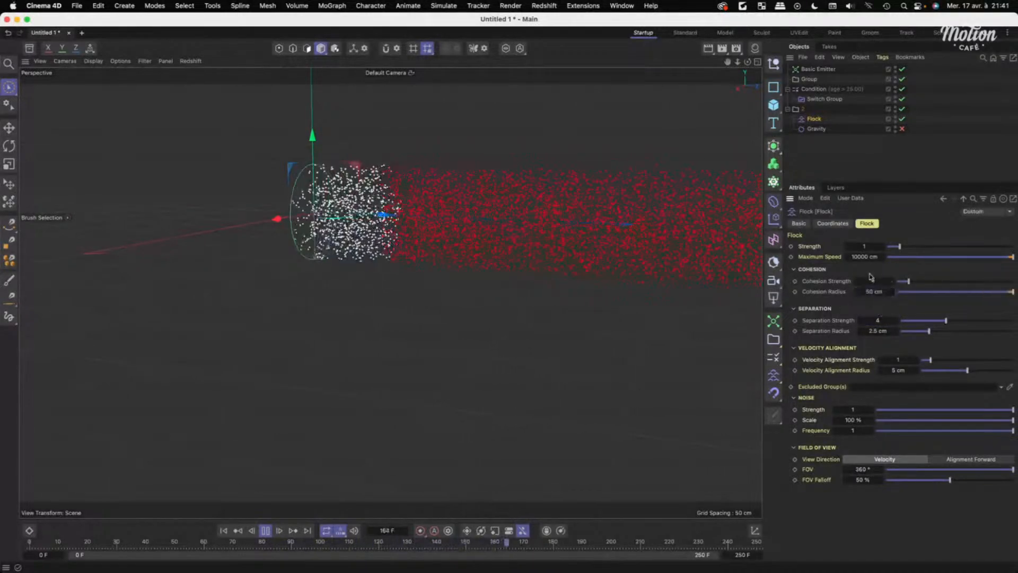
pyautogui.doubleClick(873, 281)
pyautogui.write('10')
pyautogui.press('Return')
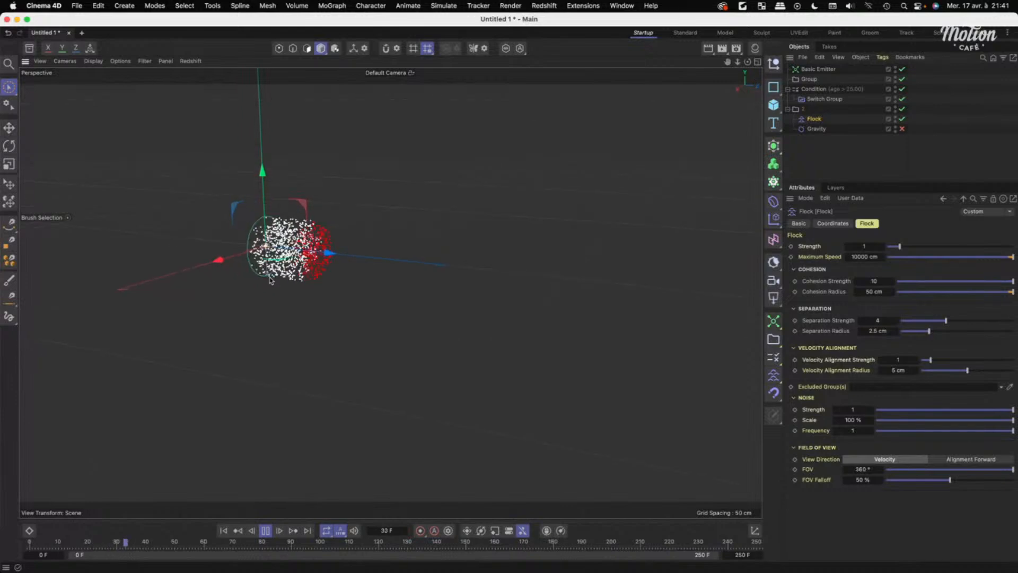
# Set the Condition's age value to 50 F so particles switch groups after more frames.
pyautogui.click(814, 89)
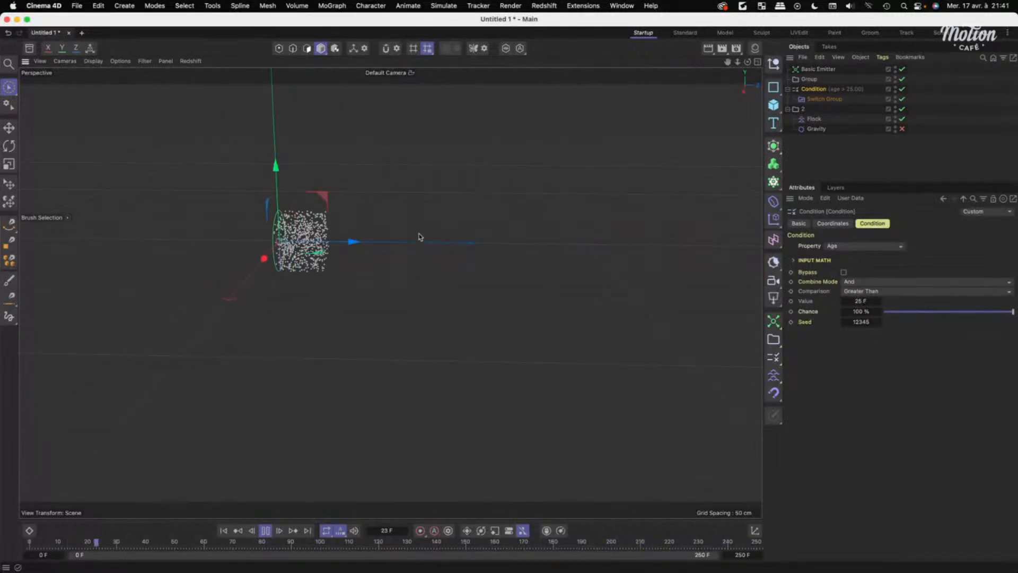
pyautogui.doubleClick(869, 301)
pyautogui.write('50')
pyautogui.press('Return')
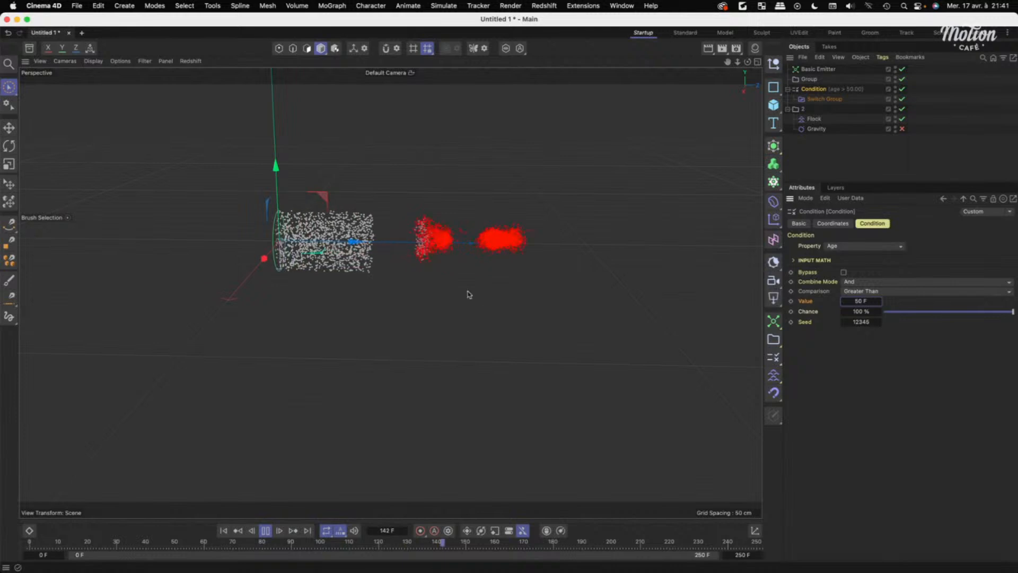
pyautogui.click(402, 338)
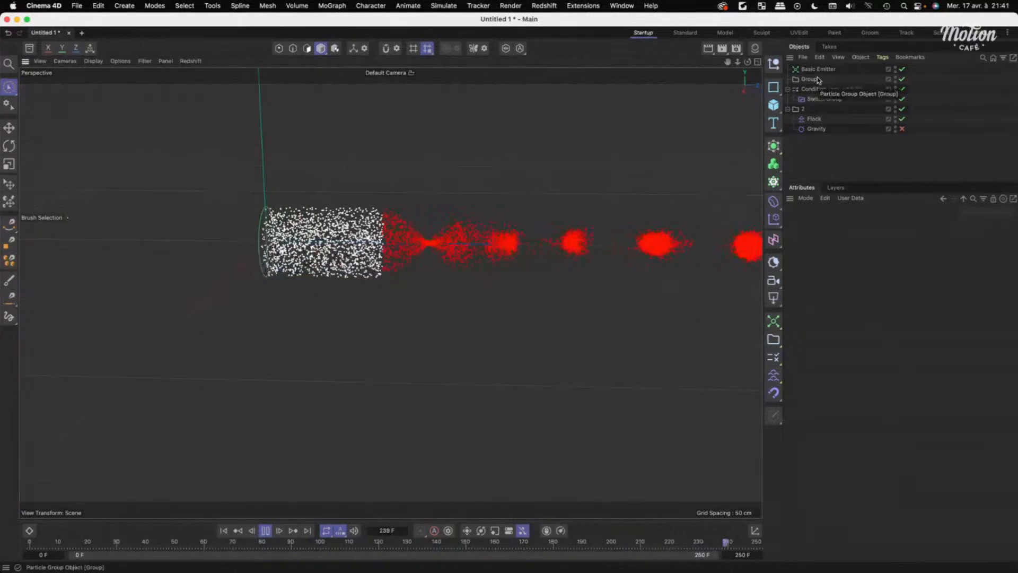
# Stop the particle playback and create a new empty project.
pyautogui.click(264, 530)
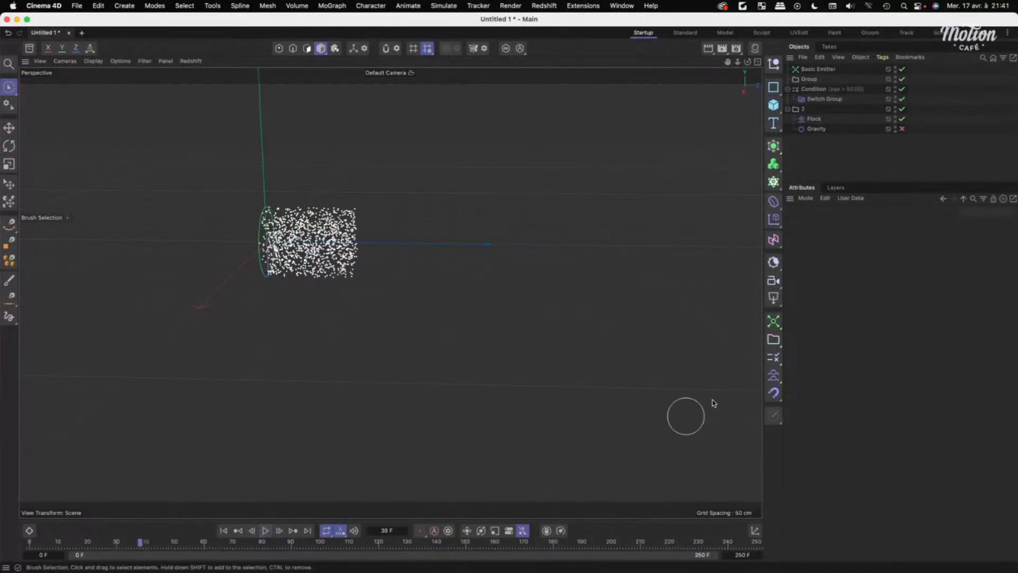
pyautogui.click(780, 323)
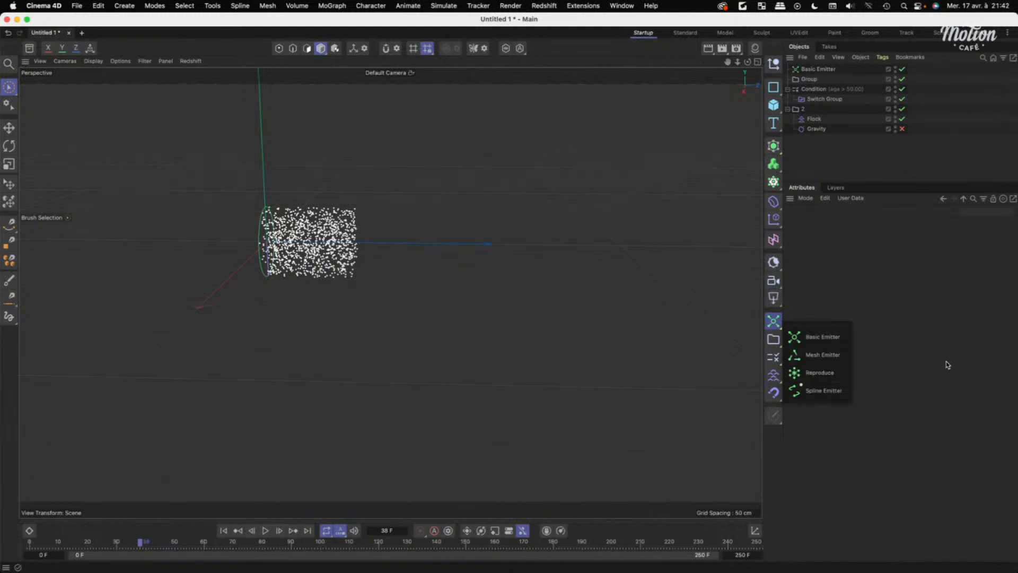
pyautogui.click(534, 242)
pyautogui.keyDown('alt'); pyautogui.moveTo(429, 232); pyautogui.dragTo(364, 228); pyautogui.keyUp('alt')
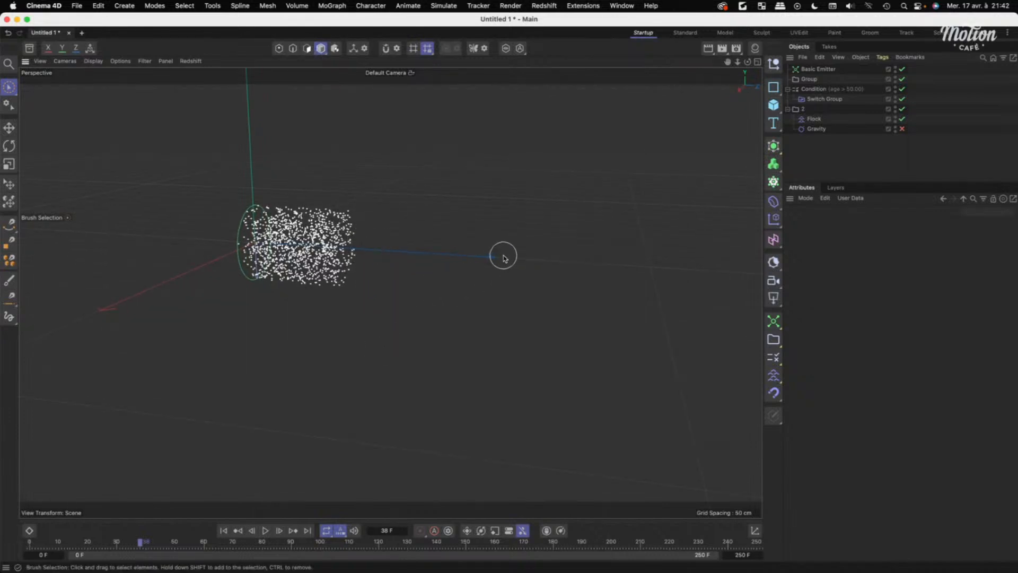
pyautogui.press('super+n')
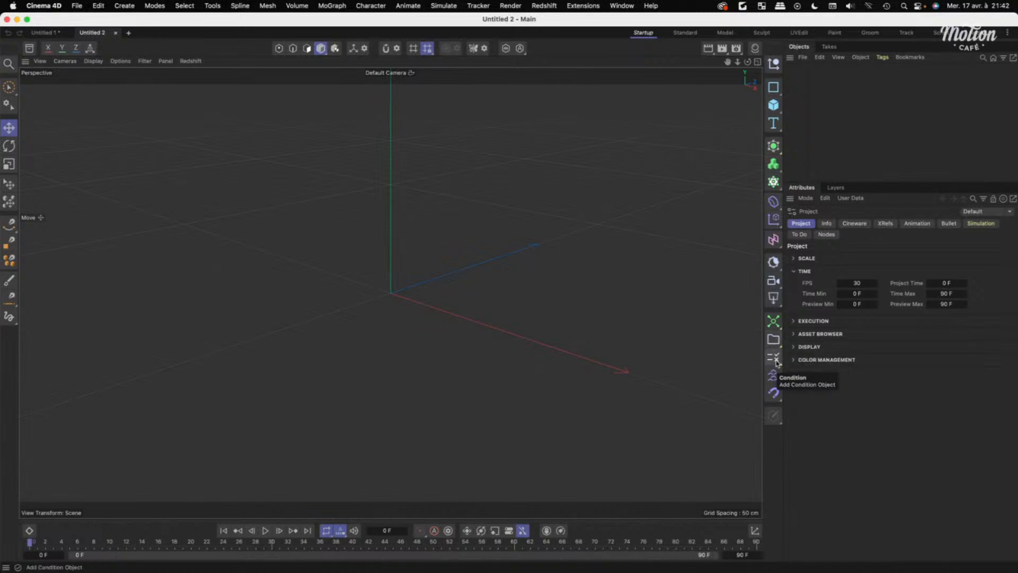
# Add a Basic Emitter and rotate it so that it emits particles upward.
pyautogui.click(775, 323)
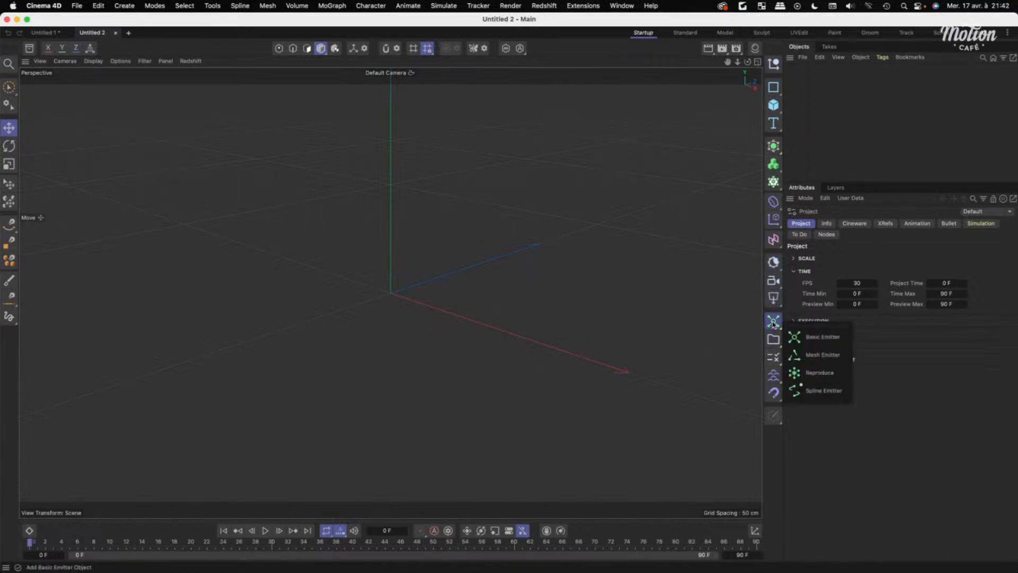
pyautogui.click(823, 339)
pyautogui.press('r')
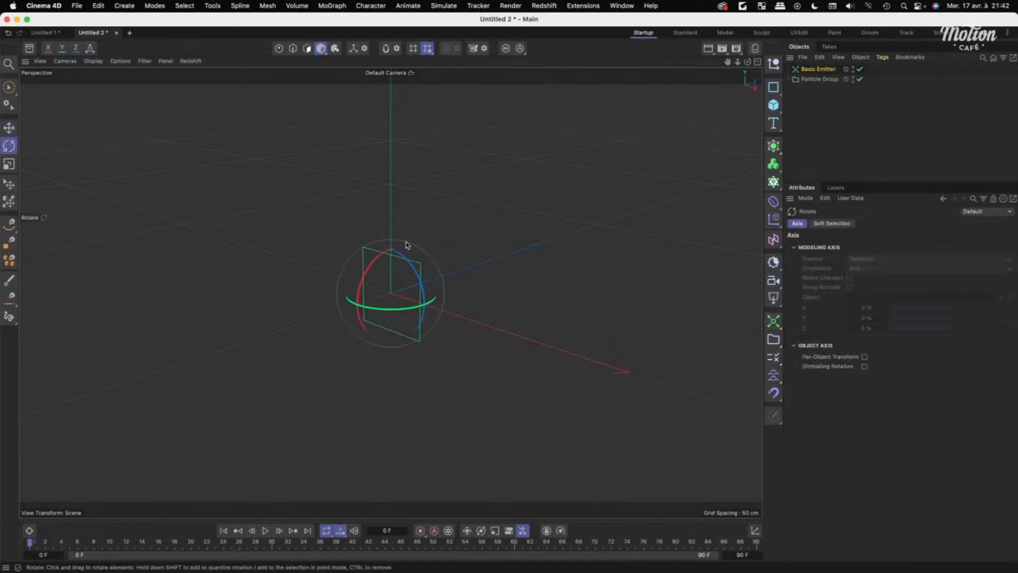
pyautogui.moveTo(376, 257); pyautogui.dragTo(354, 335)
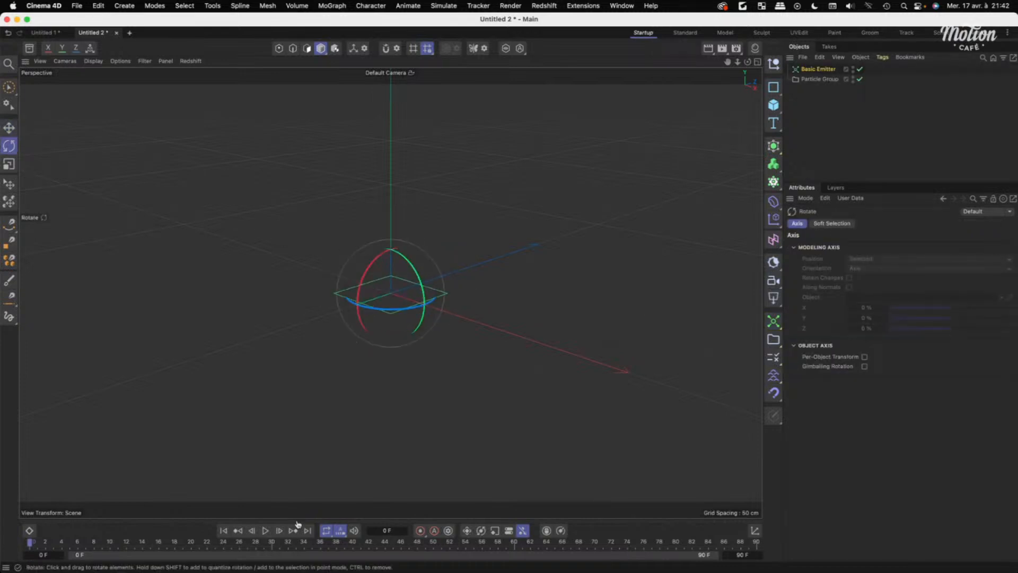
# Extend the project's end frame to 250 and play the emission.
pyautogui.click(265, 531)
pyautogui.write('25')
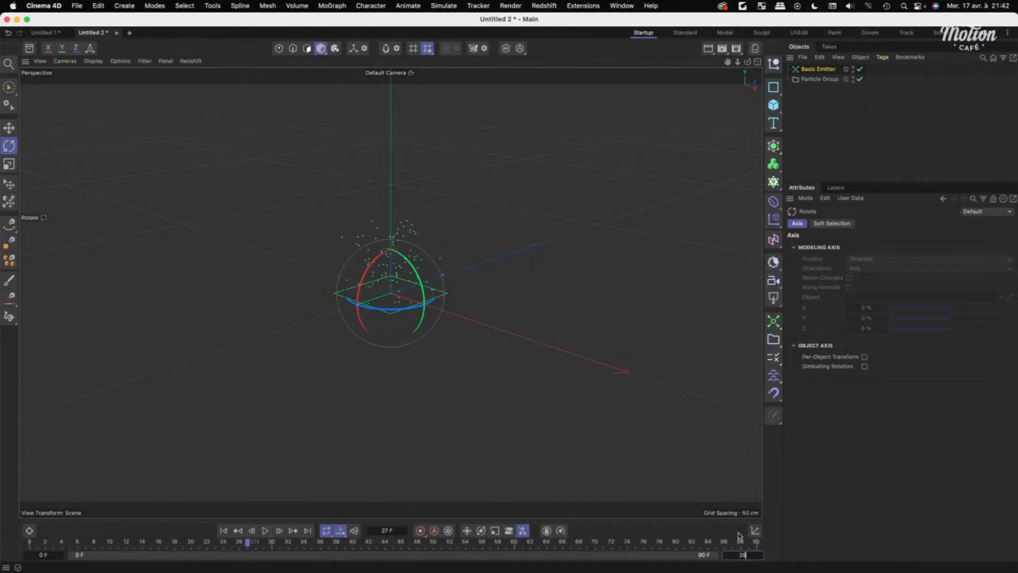
pyautogui.write('0')
pyautogui.press('Return')
pyautogui.click(265, 531)
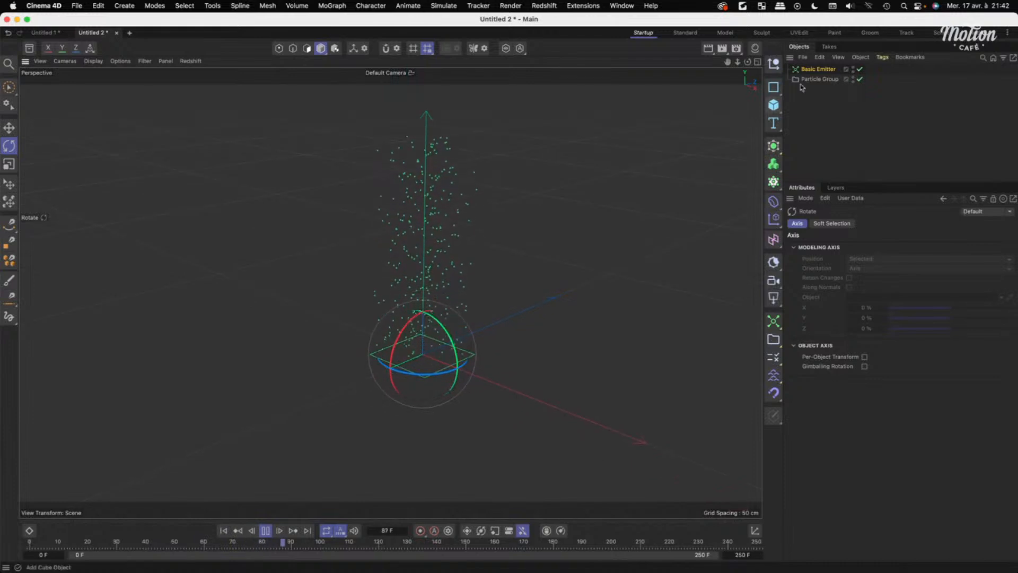
# Set the Basic Emitter to Pulse emission with a pulse of 2, a 3 F duration and an 8 F gap, and replay from the start.
pyautogui.click(821, 71)
pyautogui.click(872, 223)
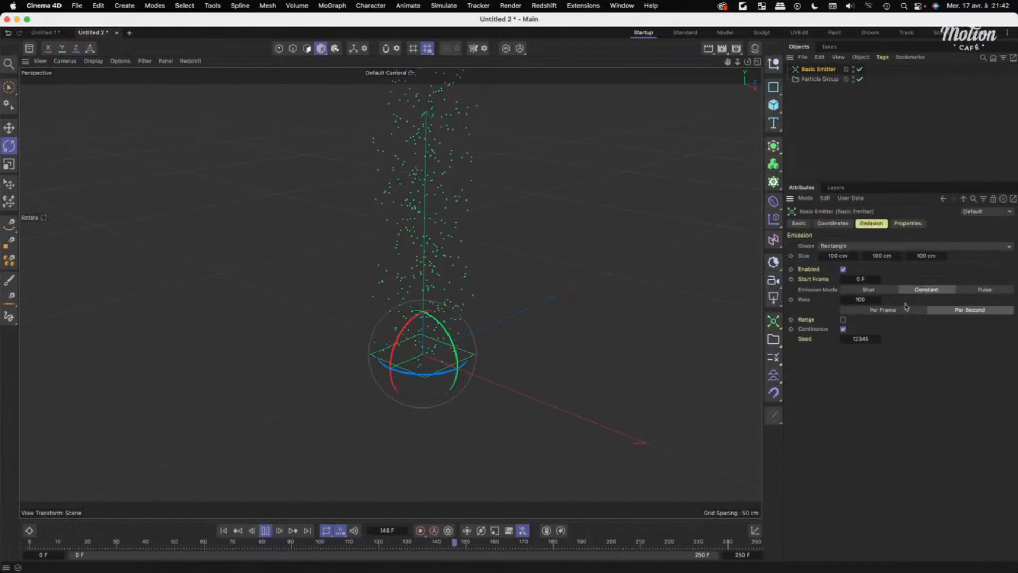
pyautogui.click(990, 291)
pyautogui.doubleClick(860, 300)
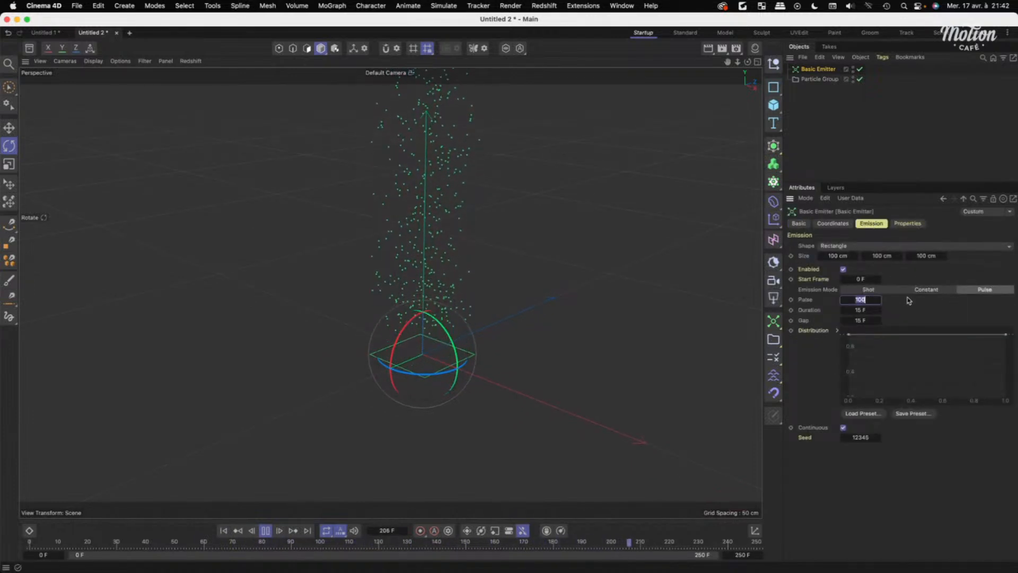
pyautogui.write('2')
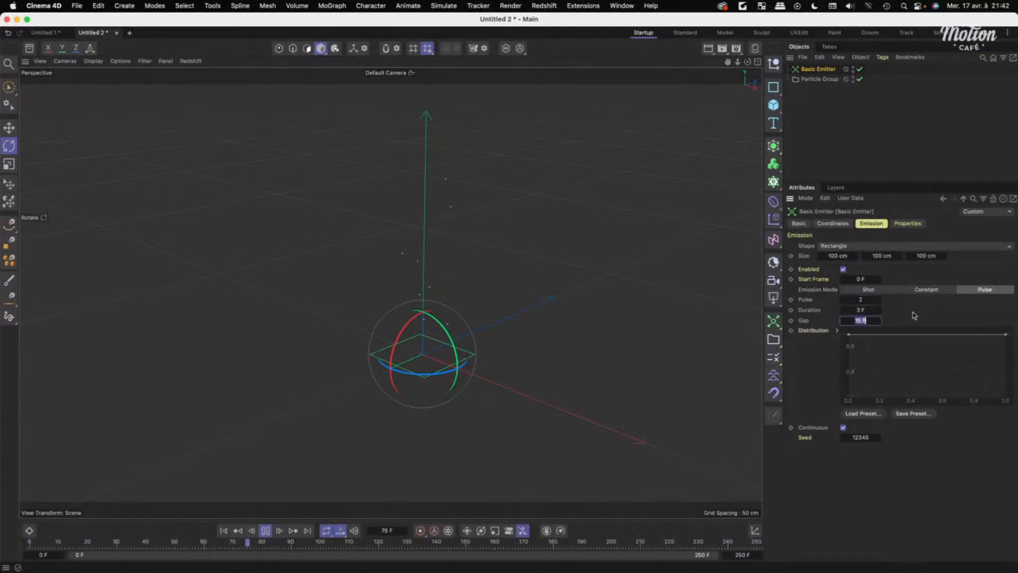
pyautogui.click(223, 530)
pyautogui.click(267, 532)
pyautogui.scroll(3, 375, 357)
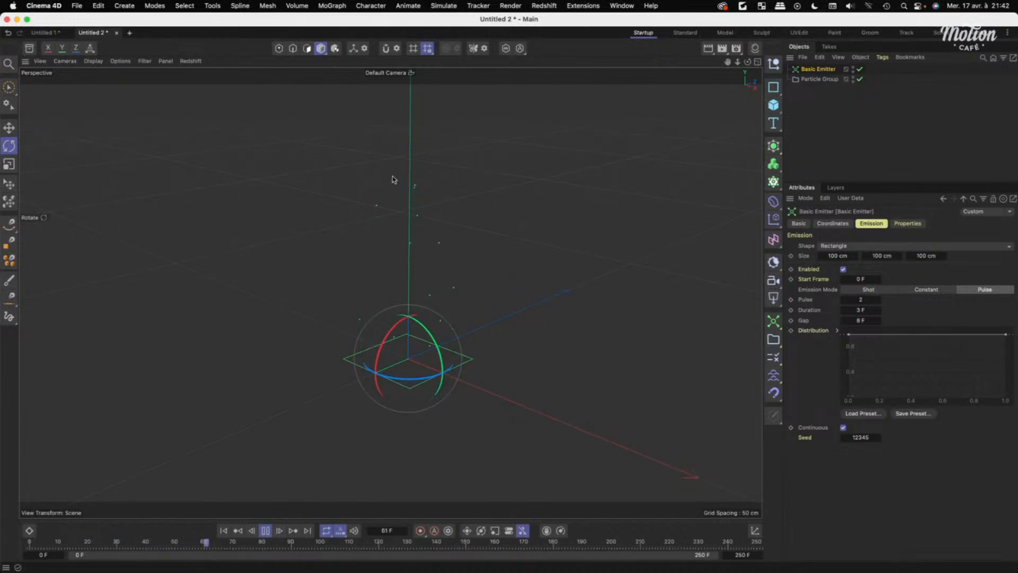
# Set the Basic Emitter's particle speed to 1250 cm.
pyautogui.click(914, 223)
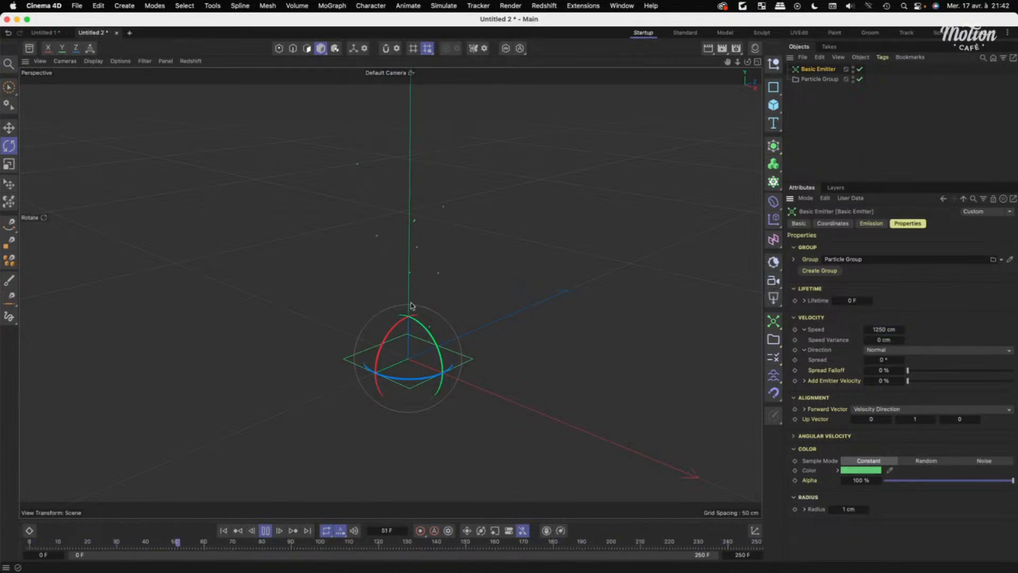
pyautogui.scroll(-3, 412, 306)
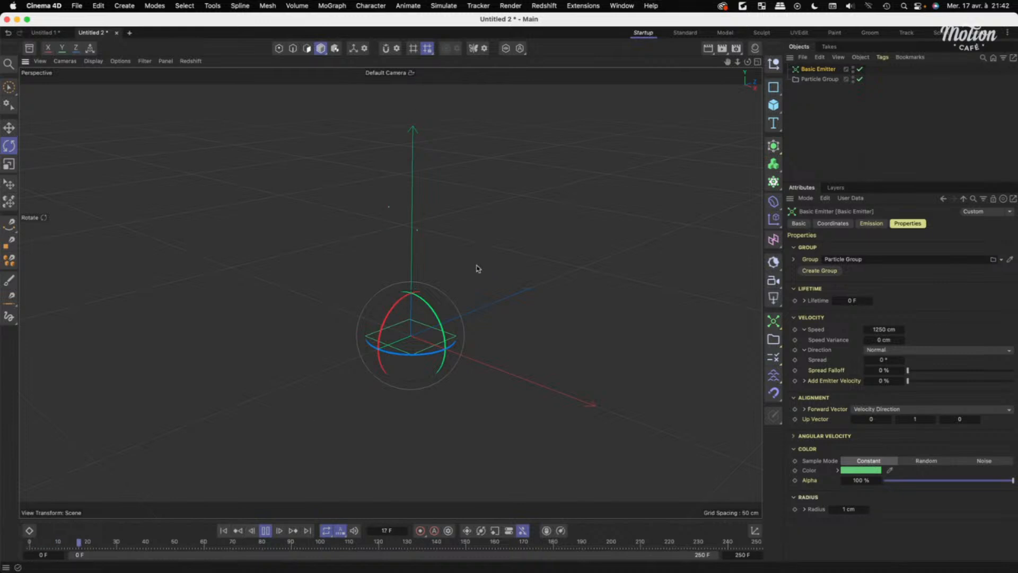
pyautogui.keyDown('alt'); pyautogui.moveTo(473, 205); pyautogui.dragTo(488, 299); pyautogui.keyUp('alt')
pyautogui.click(833, 113)
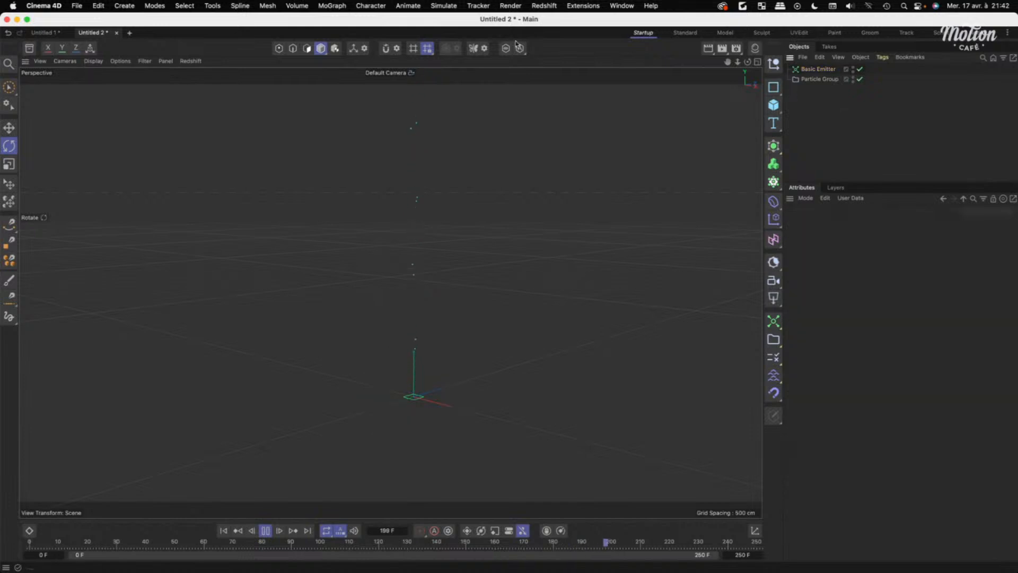
pyautogui.click(445, 6)
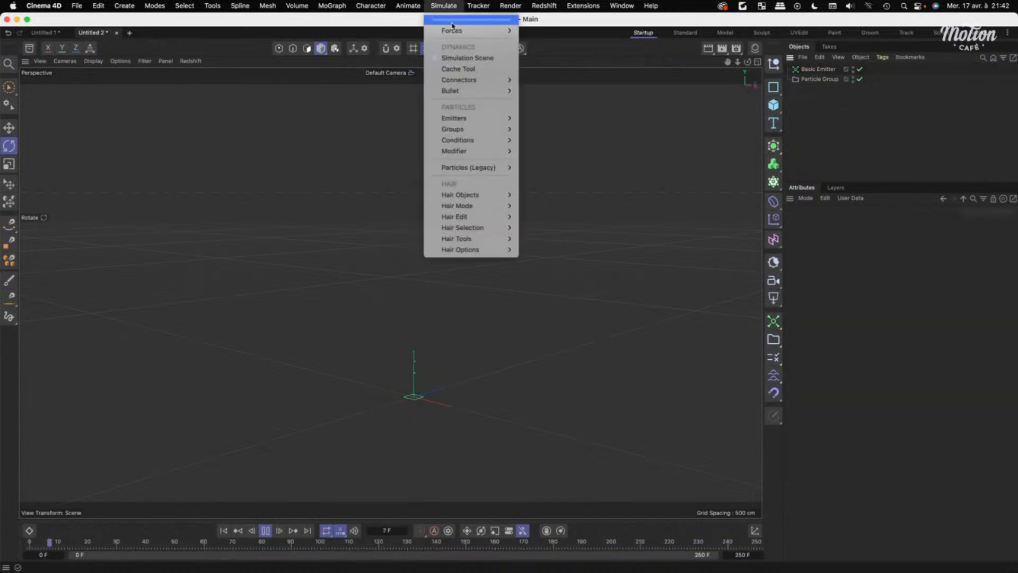
pyautogui.moveTo(456, 30)
pyautogui.press('Escape')
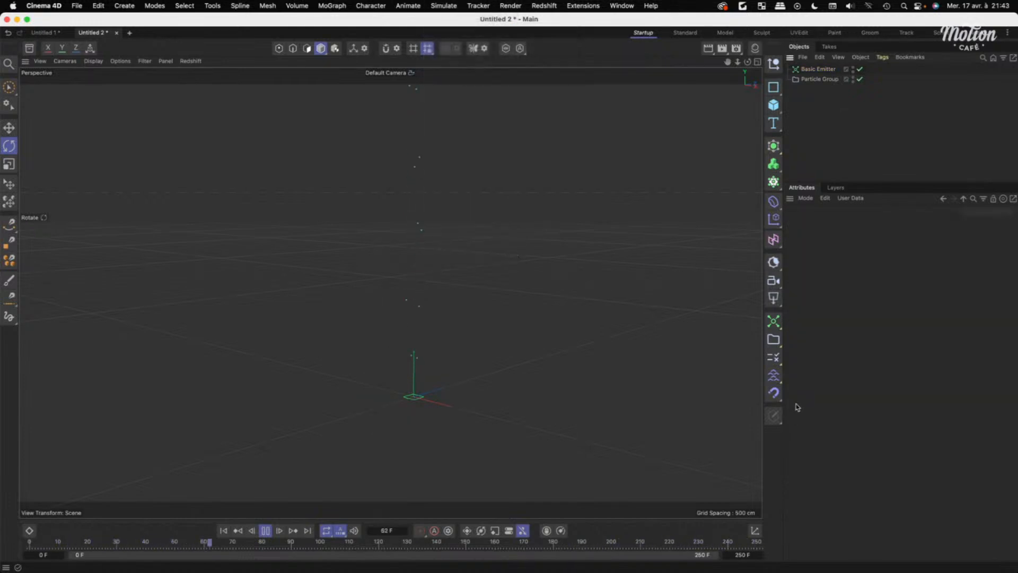
# Add a Gravity force to the scene and check how the emitted particles rise and fall.
pyautogui.click(773, 393)
pyautogui.click(816, 498)
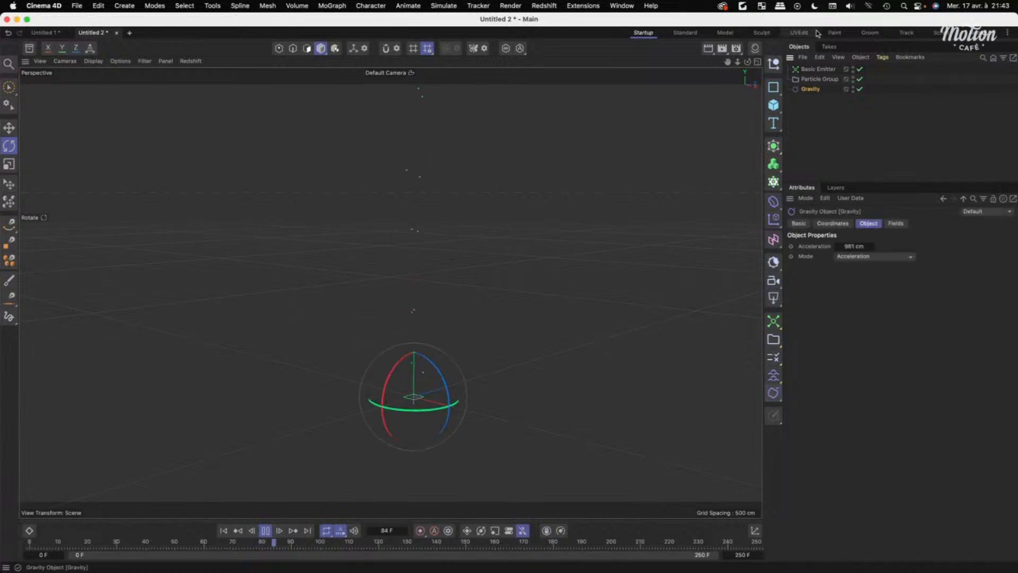
pyautogui.click(479, 333)
pyautogui.keyDown('alt'); pyautogui.moveTo(479, 333); pyautogui.dragTo(441, 304, button='middle'); pyautogui.keyUp('alt')
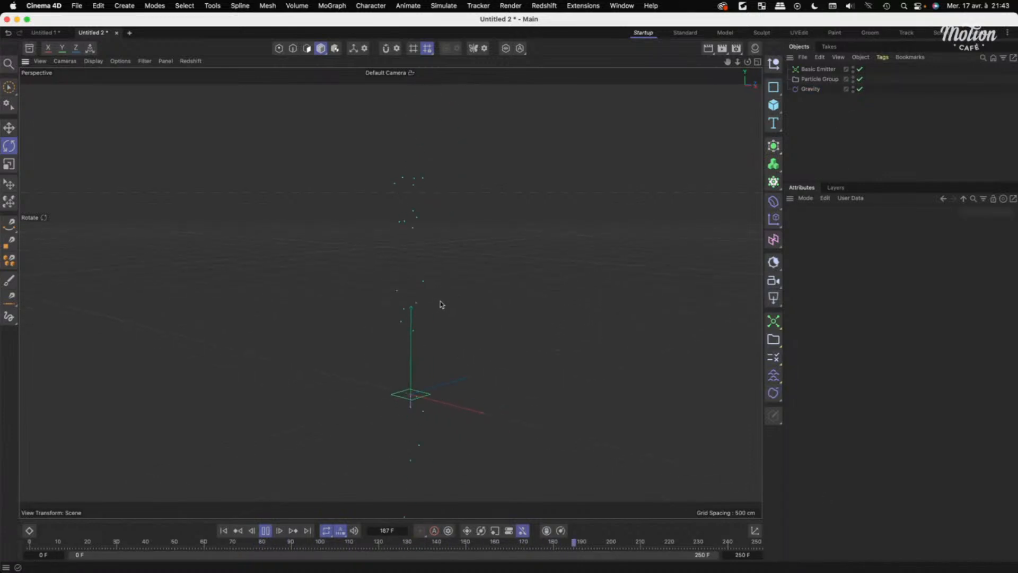
pyautogui.keyDown('alt'); pyautogui.moveTo(393, 380); pyautogui.dragTo(425, 375, button='right'); pyautogui.keyUp('alt')
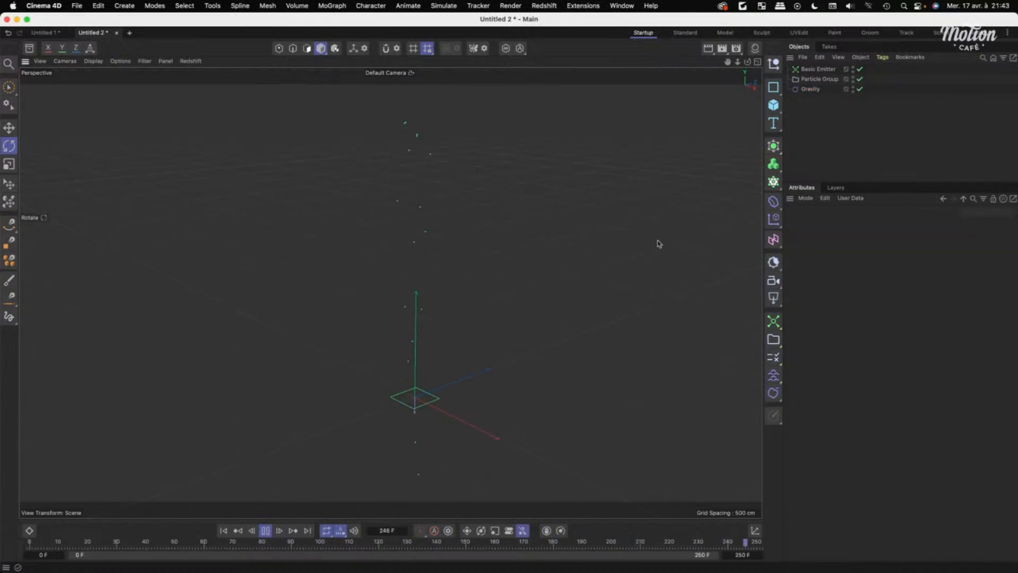
# Set the Basic Emitter's pulse to 1, duration to 1 F and gap to 12 F, and replay the emission.
pyautogui.click(817, 69)
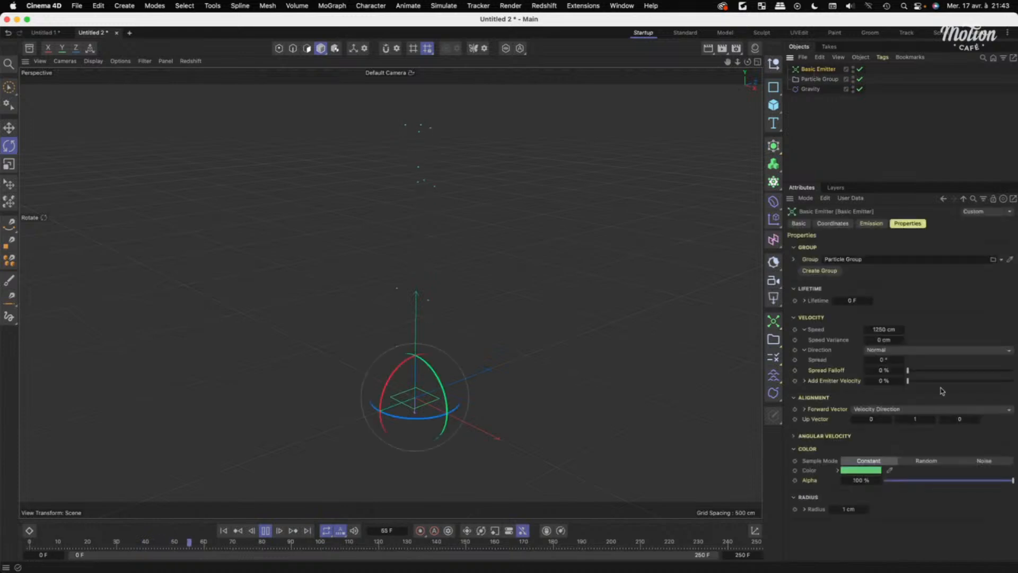
pyautogui.click(871, 223)
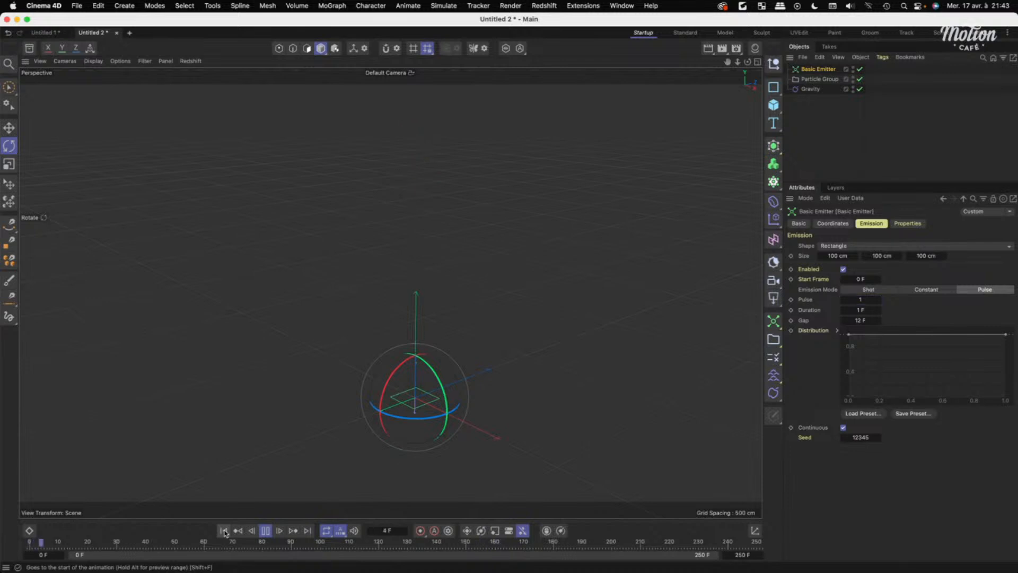
pyautogui.moveTo(390, 280); pyautogui.dragTo(941, 91)
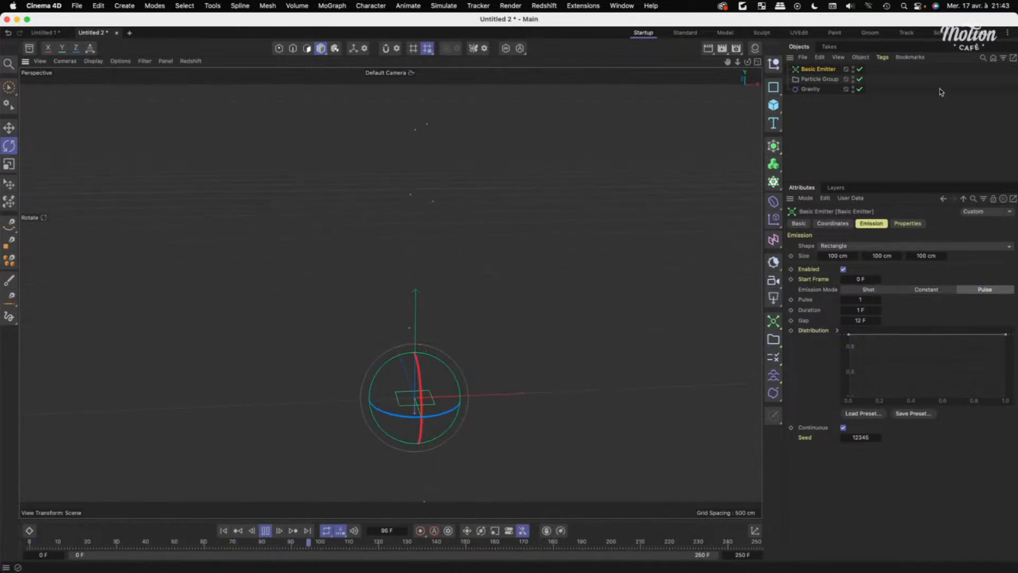
pyautogui.click(881, 112)
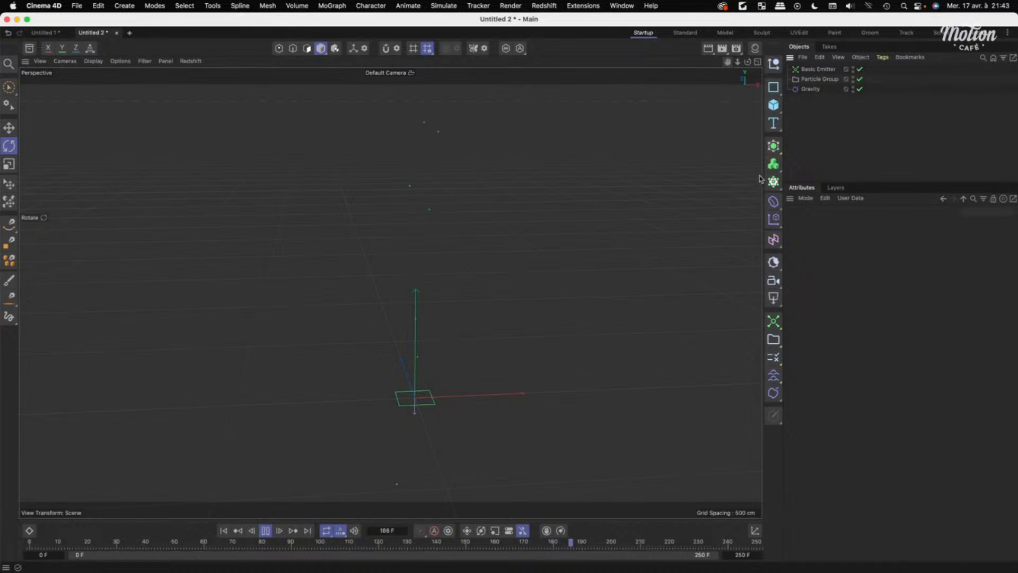
# Rename the emitter's particle group to Particle Group MAIN.
pyautogui.click(775, 184)
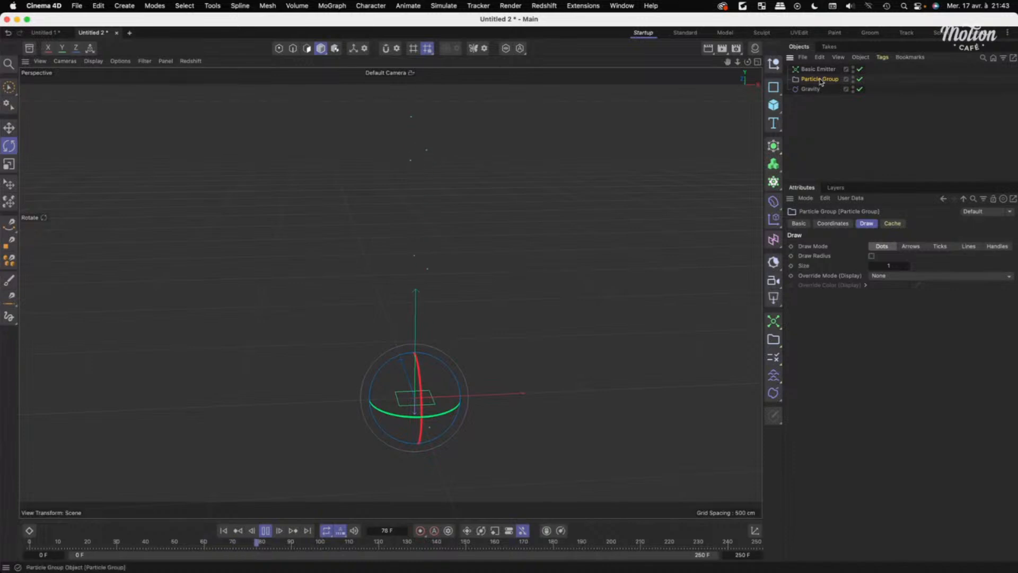
pyautogui.doubleClick(848, 79)
pyautogui.click(849, 79)
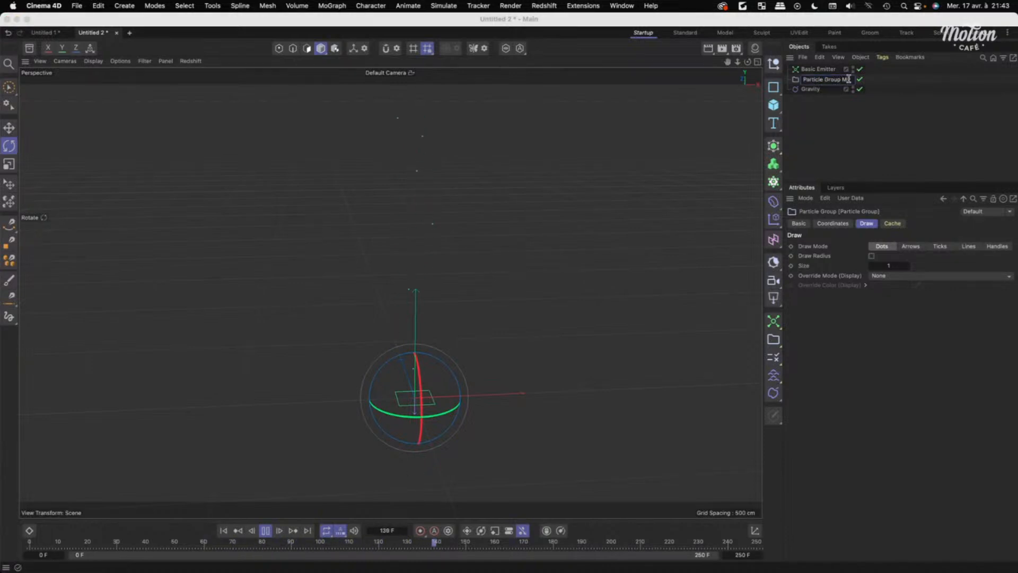
pyautogui.write('MAIN')
pyautogui.click(876, 131)
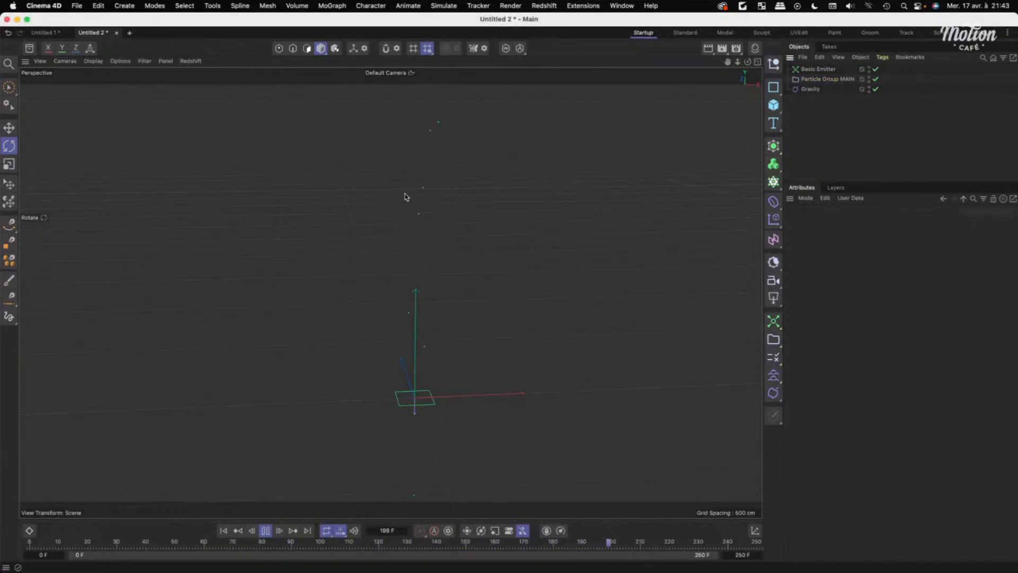
# Add a MoGraph Tracer that traces the paths of Particle Group MAIN.
pyautogui.click(827, 79)
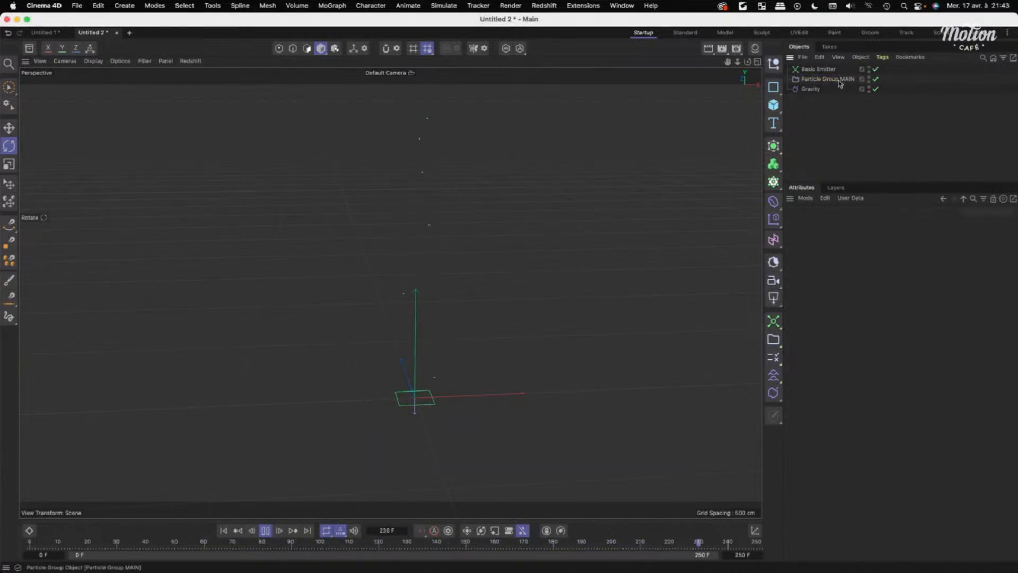
pyautogui.click(774, 181)
pyautogui.click(812, 286)
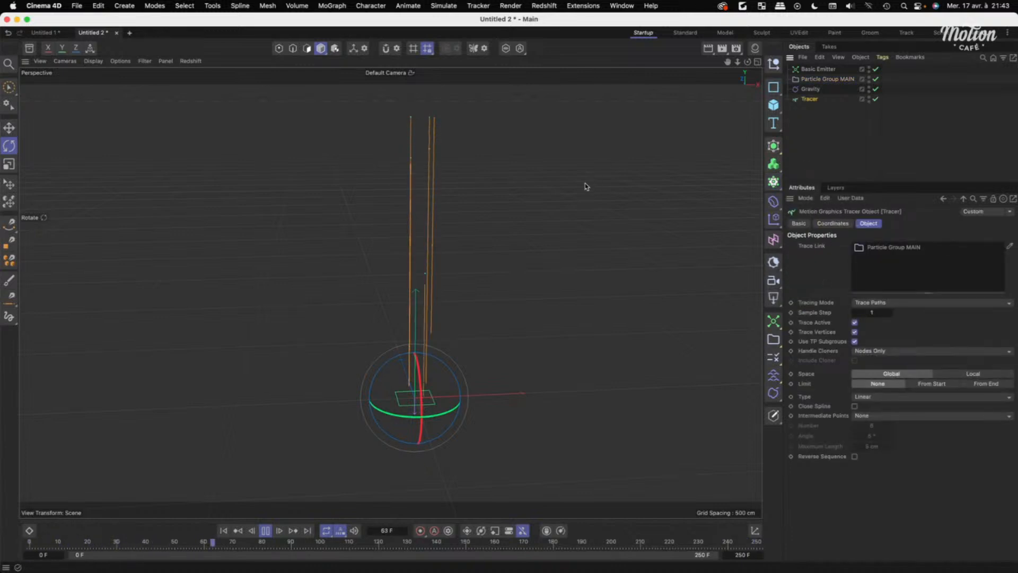
pyautogui.click(840, 106)
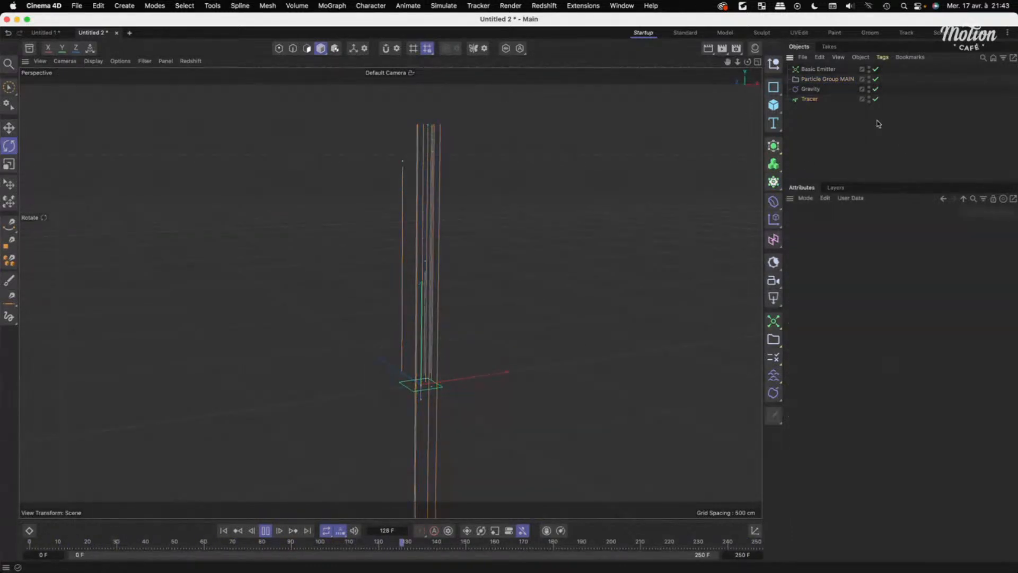
# Limit the Tracer's trails From End with an amount of 12 and view the shortened trails.
pyautogui.click(839, 101)
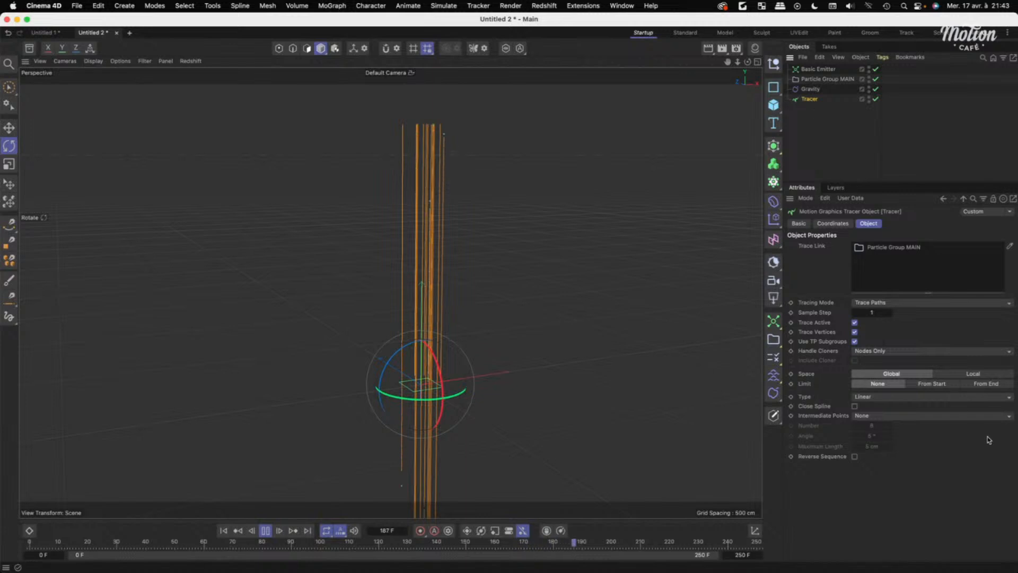
pyautogui.click(987, 384)
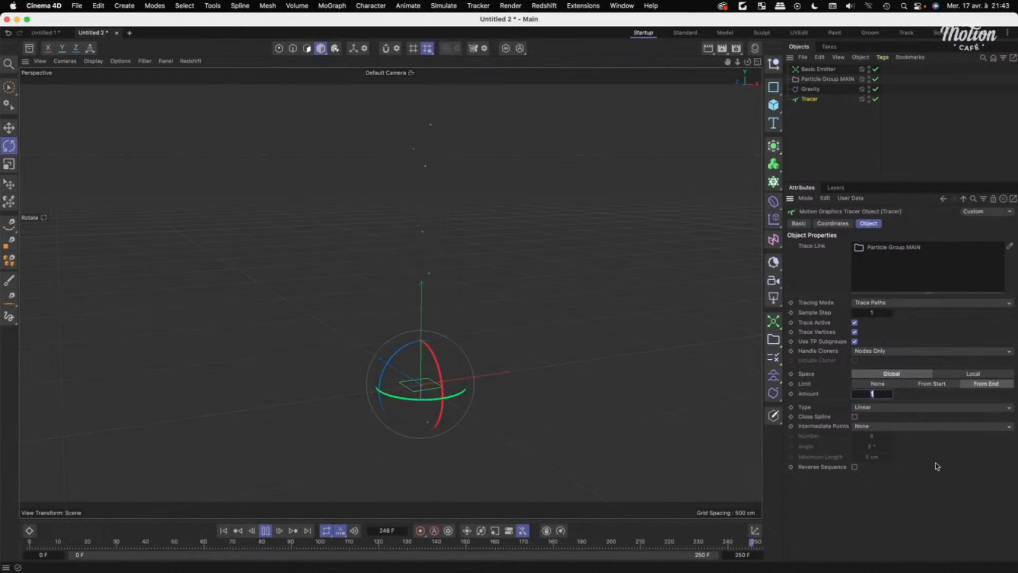
pyautogui.press('Return')
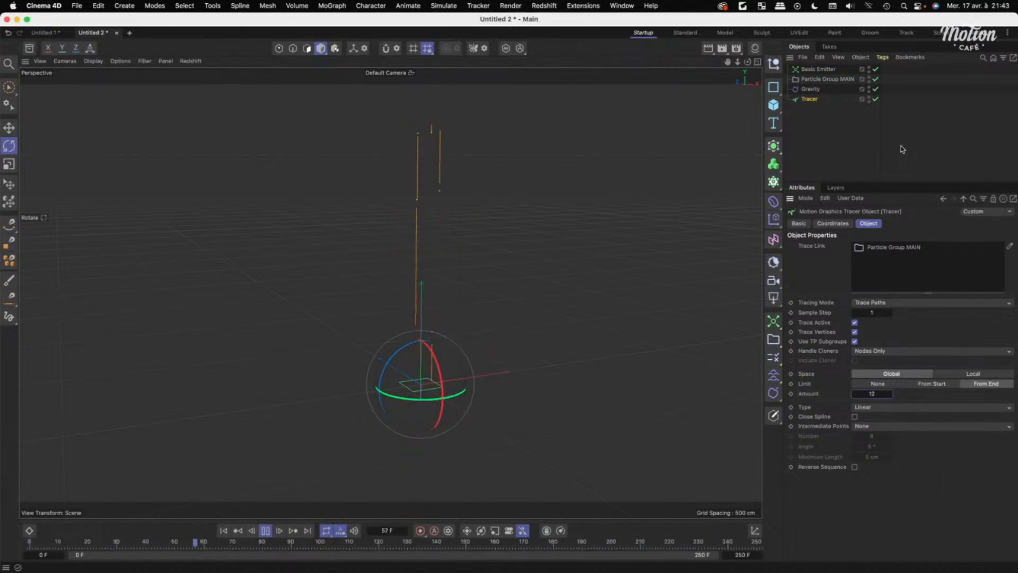
pyautogui.click(615, 200)
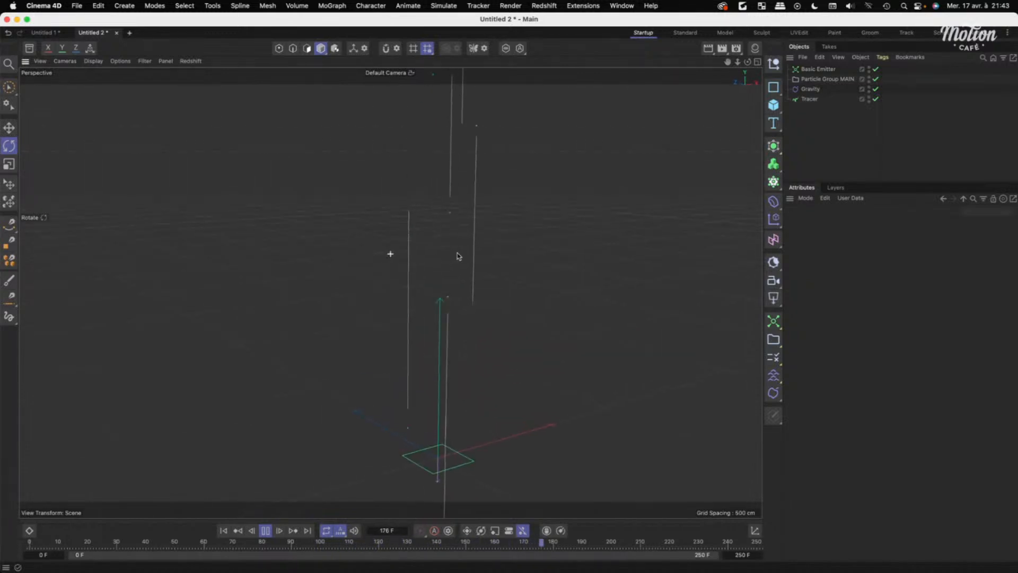
# Set the Basic Emitter's speed variance to 125 cm.
pyautogui.click(819, 69)
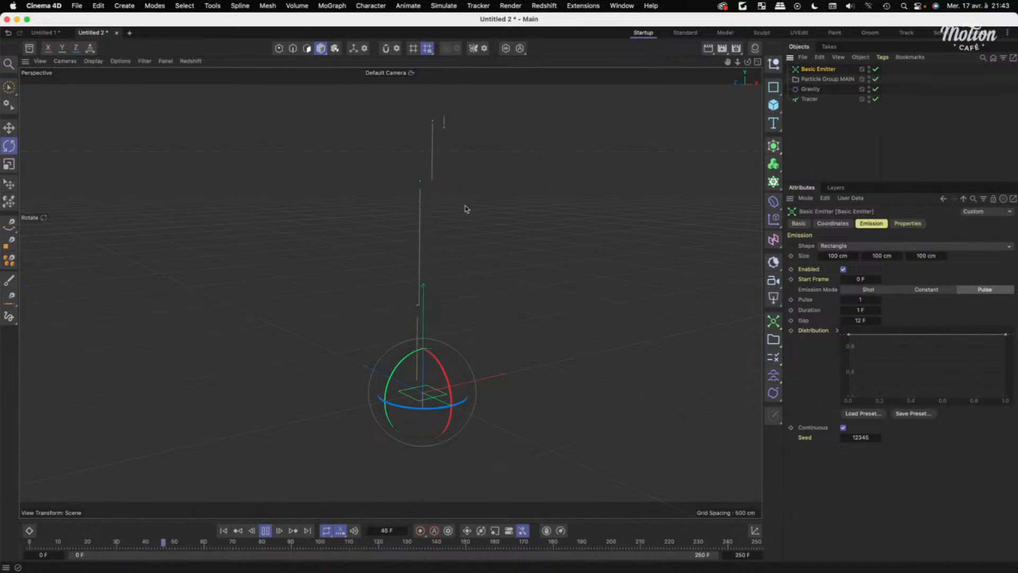
pyautogui.click(912, 226)
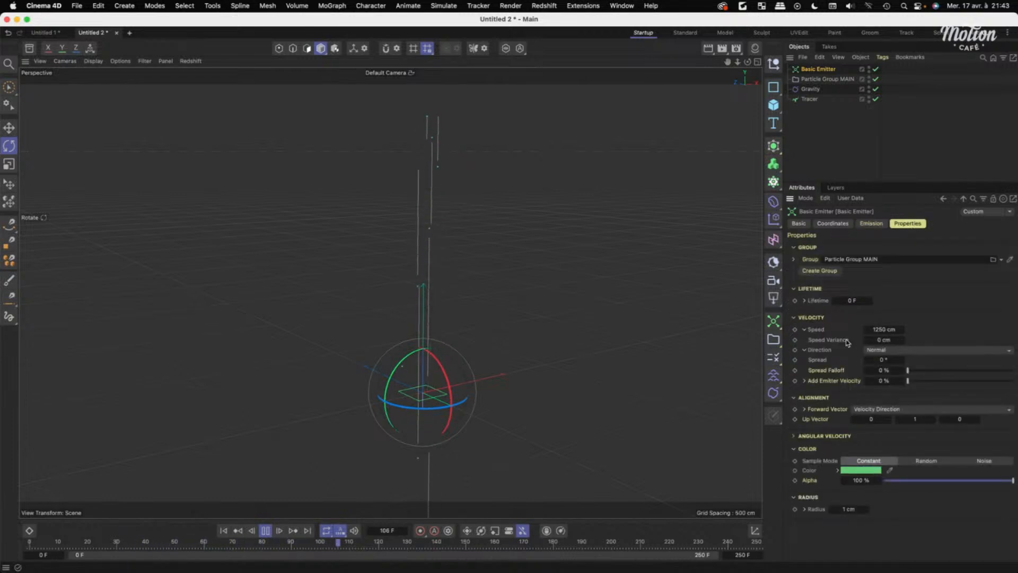
pyautogui.click(870, 340)
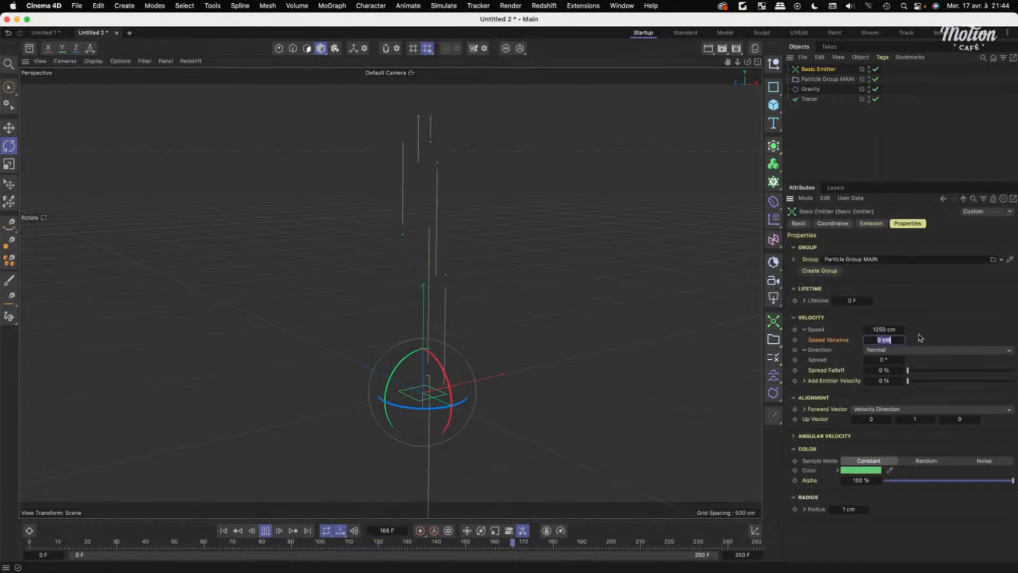
pyautogui.write('125')
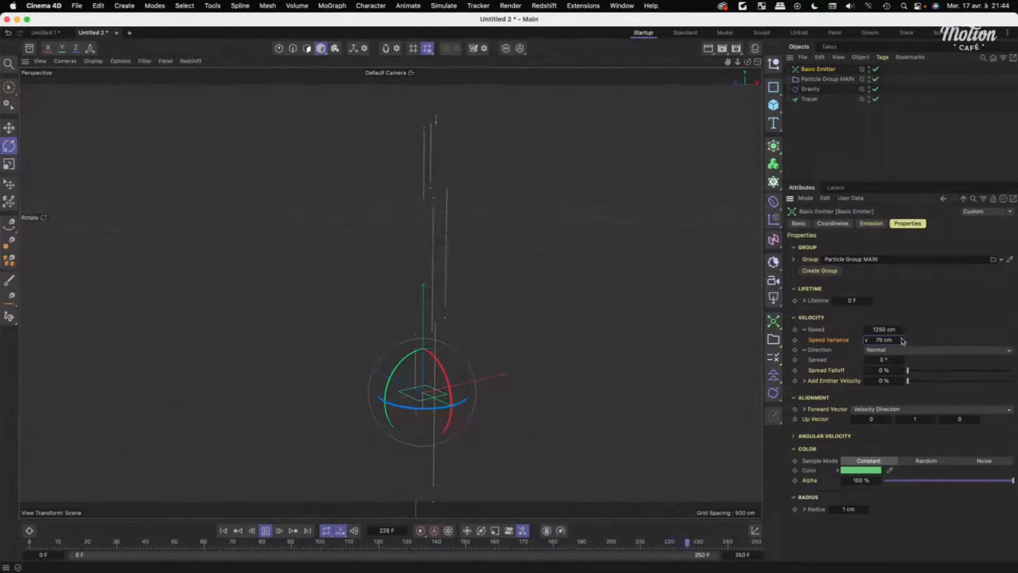
pyautogui.press('Return')
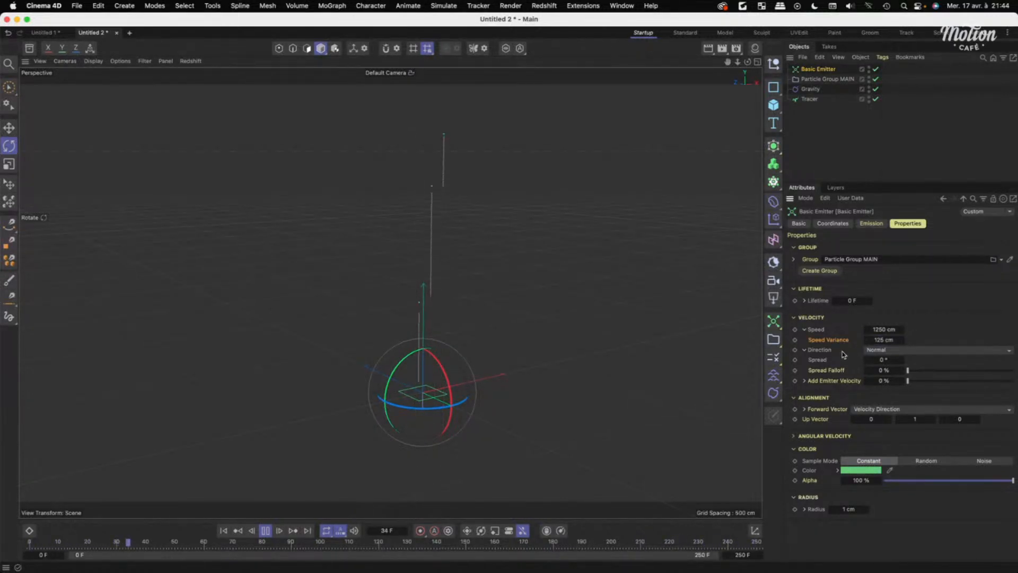
# Set the Basic Emitter's direction spread to 30° and replay from the start to check the particle arcs.
pyautogui.click(805, 350)
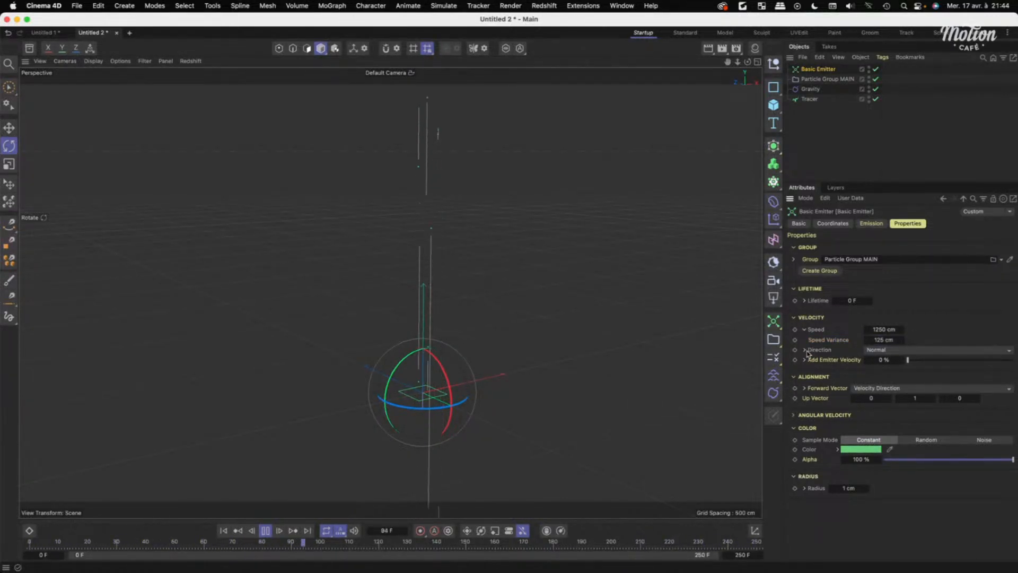
pyautogui.click(805, 329)
pyautogui.click(805, 329)
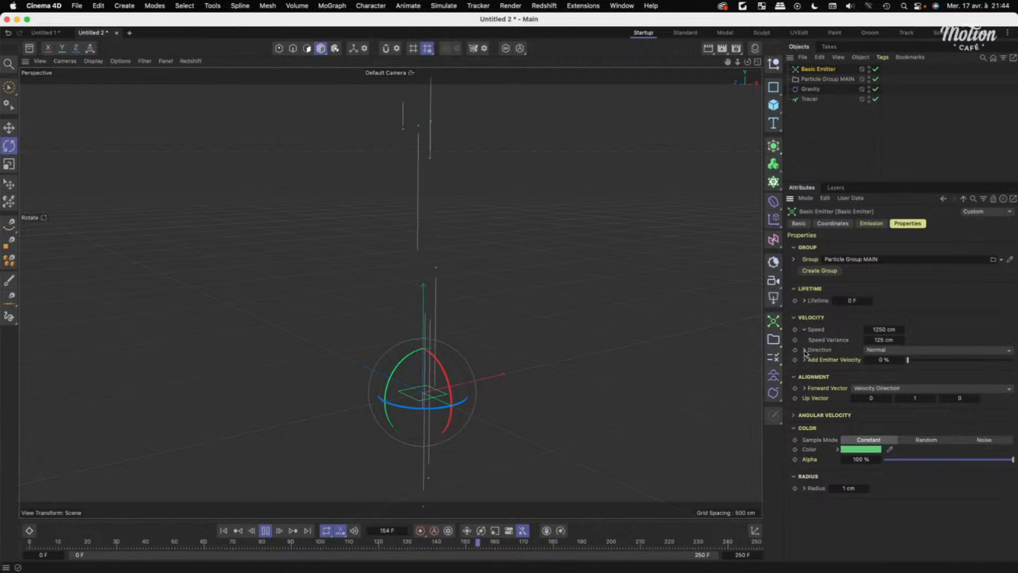
pyautogui.click(804, 350)
pyautogui.click(883, 360)
pyautogui.write('30')
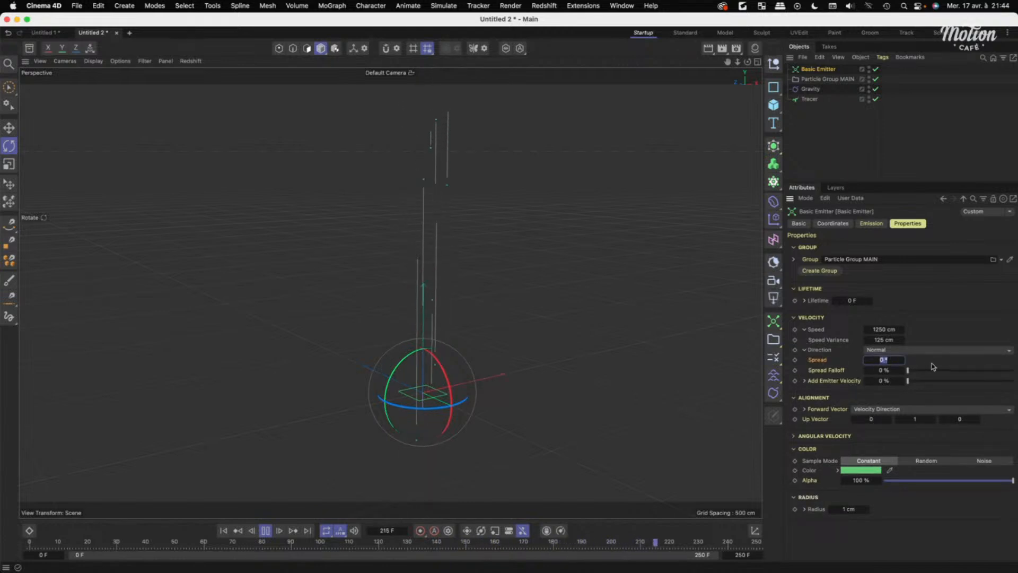
pyautogui.press('Return')
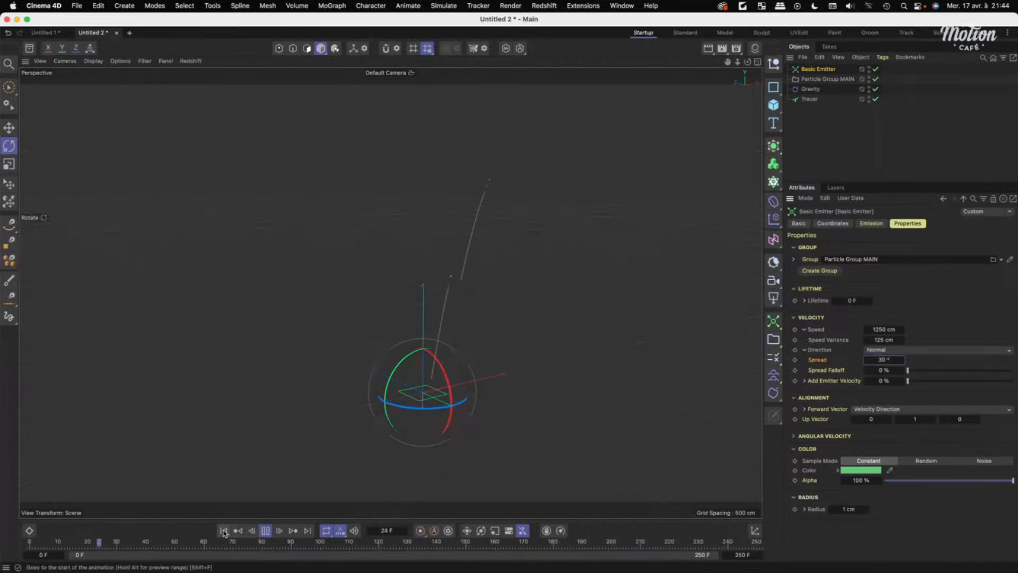
pyautogui.keyDown('alt'); pyautogui.moveTo(387, 284); pyautogui.dragTo(438, 279); pyautogui.keyUp('alt')
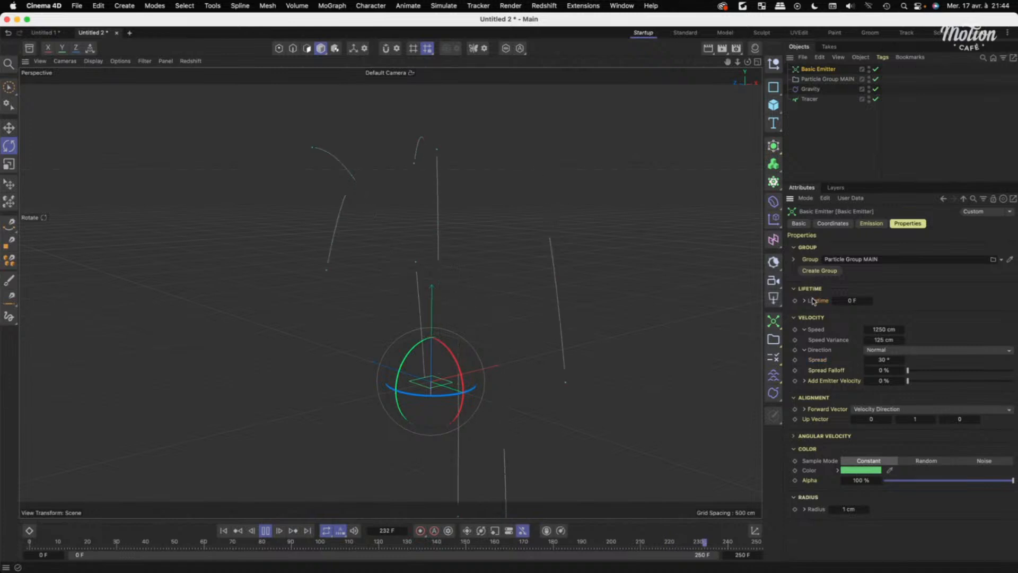
pyautogui.click(853, 300)
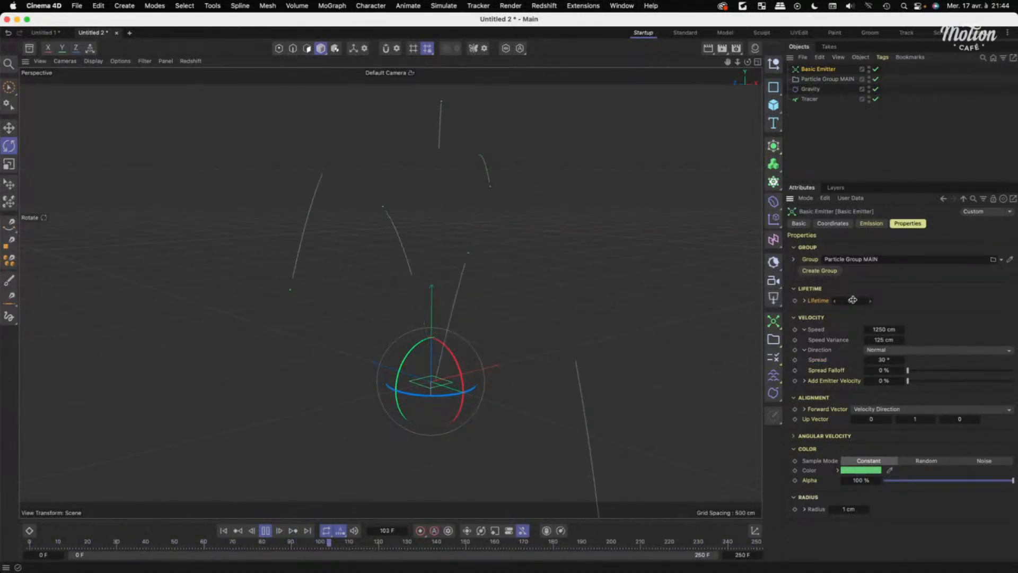
pyautogui.click(832, 130)
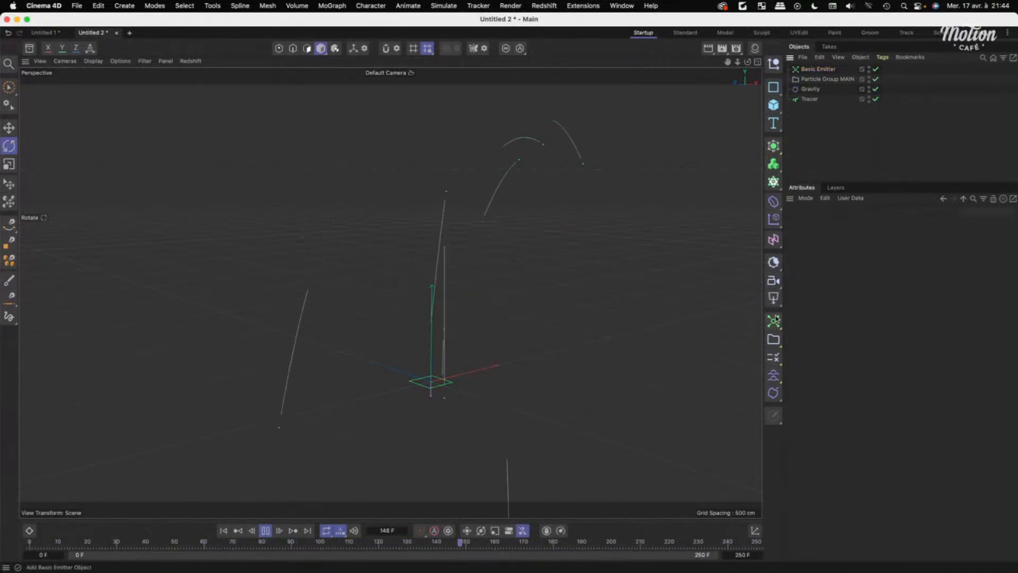
# Add a particle Condition that tests whether Age is Greater Than 30 F.
pyautogui.click(777, 358)
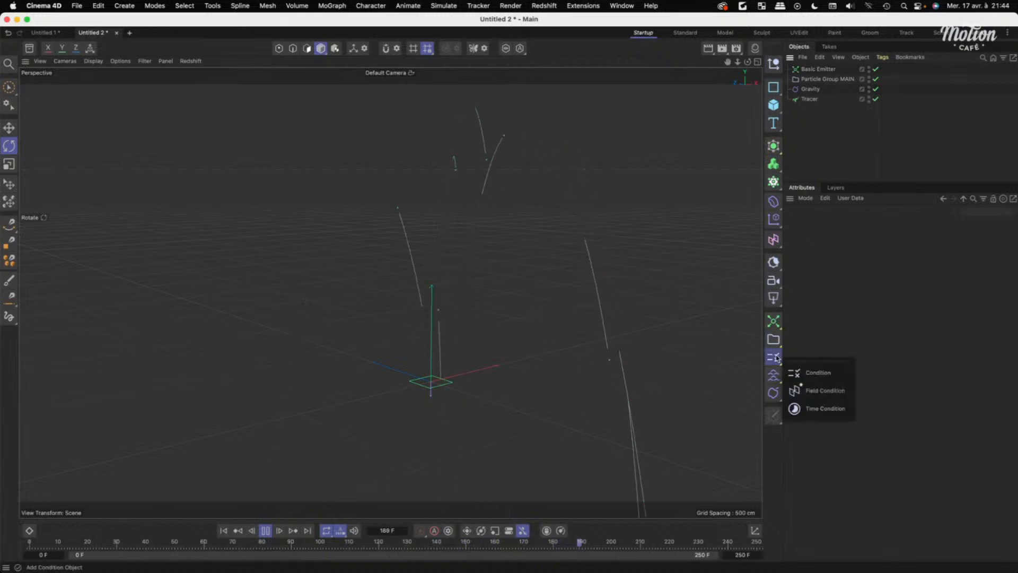
pyautogui.click(830, 372)
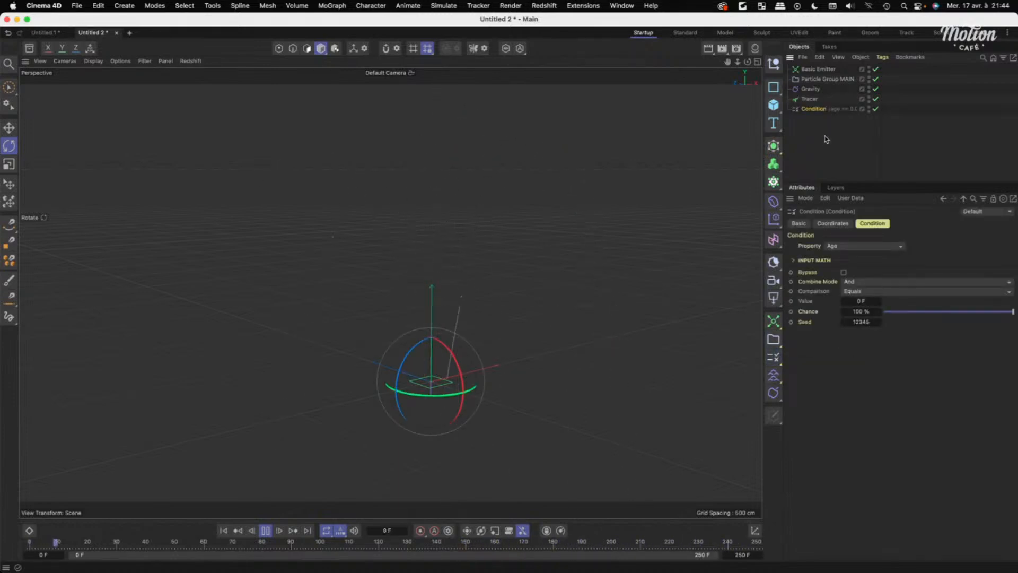
pyautogui.click(806, 301)
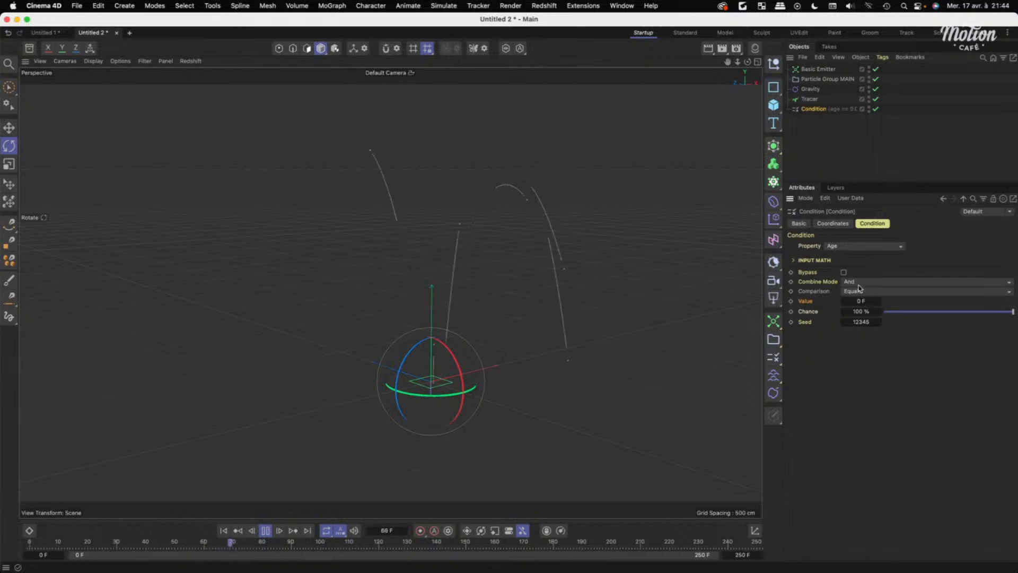
pyautogui.click(858, 292)
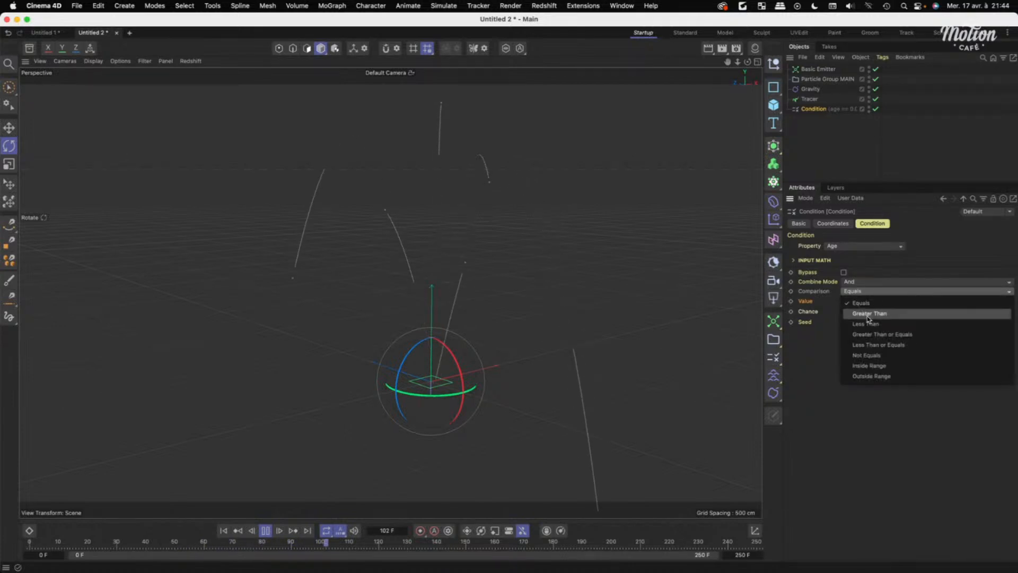
pyautogui.click(870, 314)
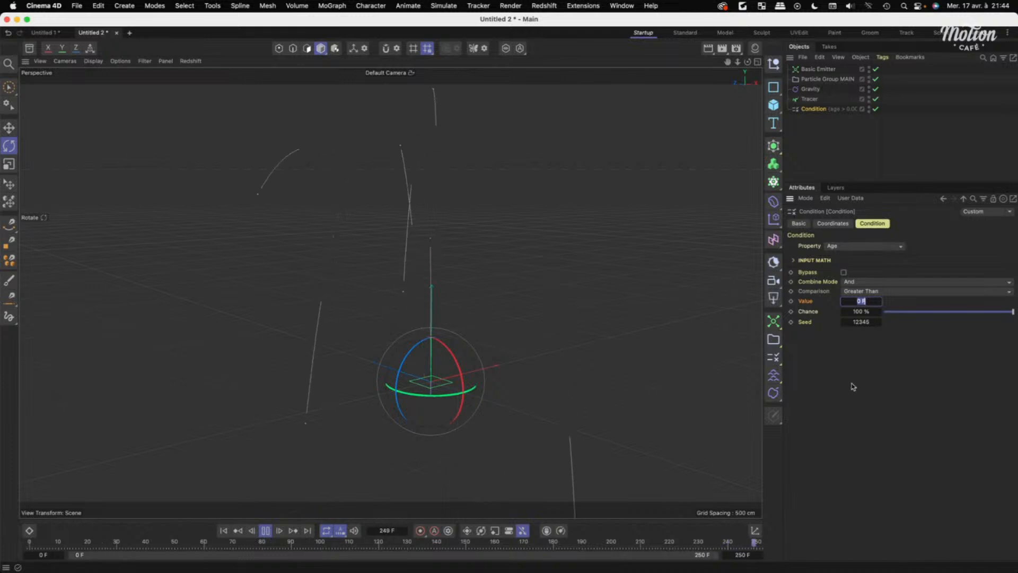
pyautogui.write('30')
pyautogui.press('Return')
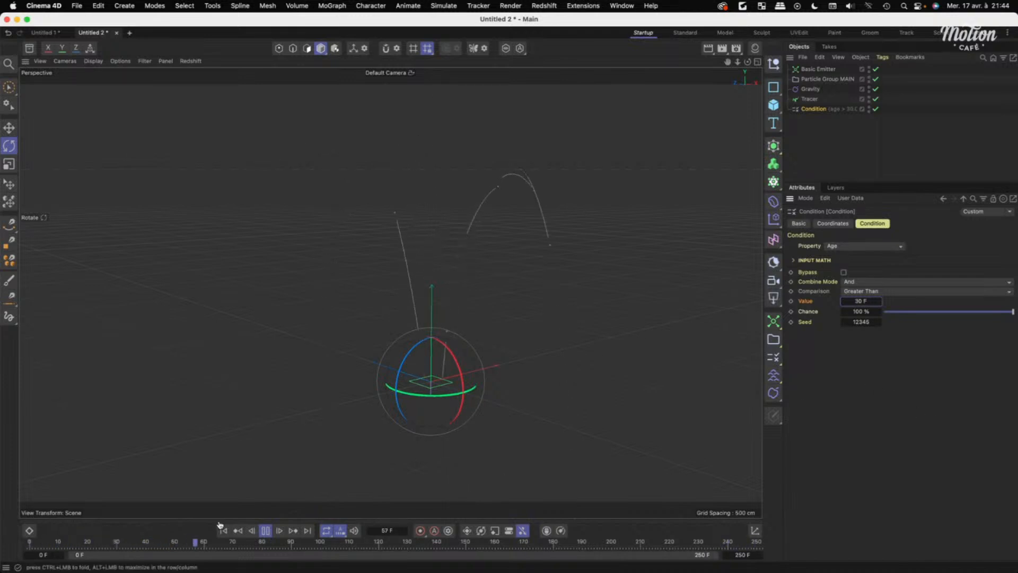
# Replay the animation from the start, pause it at frame 74, and add a second Particle Group.
pyautogui.click(224, 530)
pyautogui.click(264, 531)
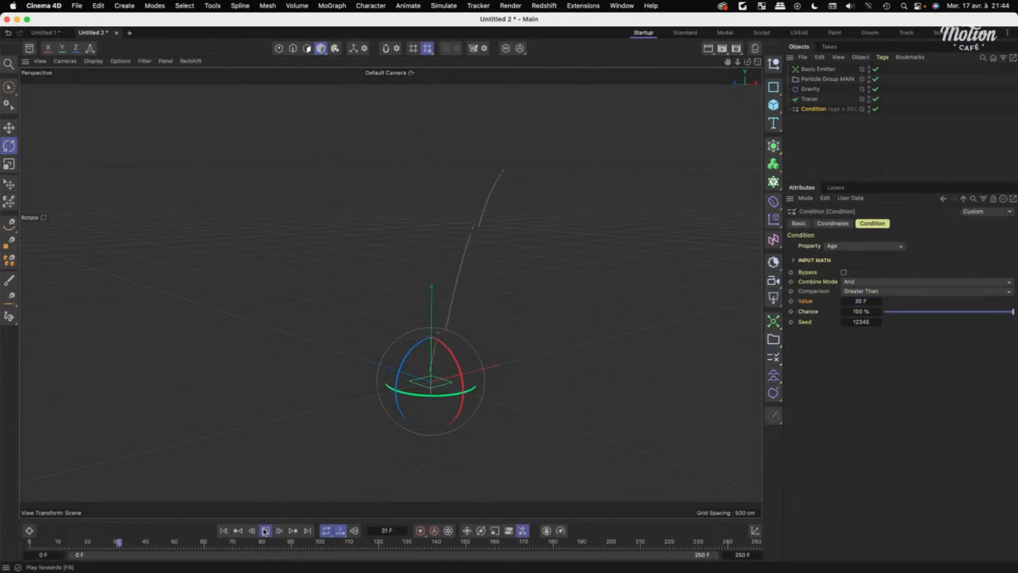
pyautogui.click(264, 531)
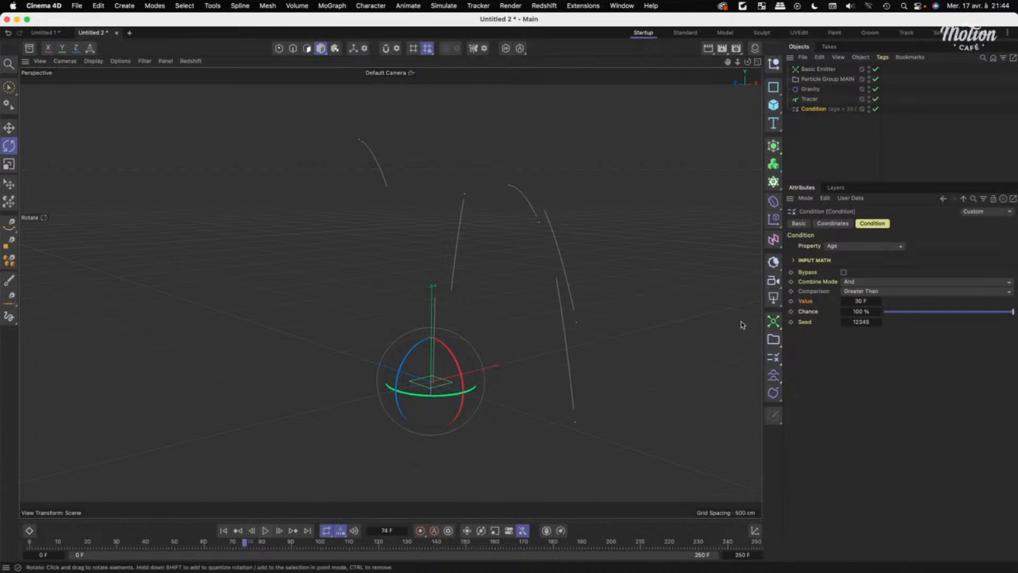
pyautogui.click(774, 341)
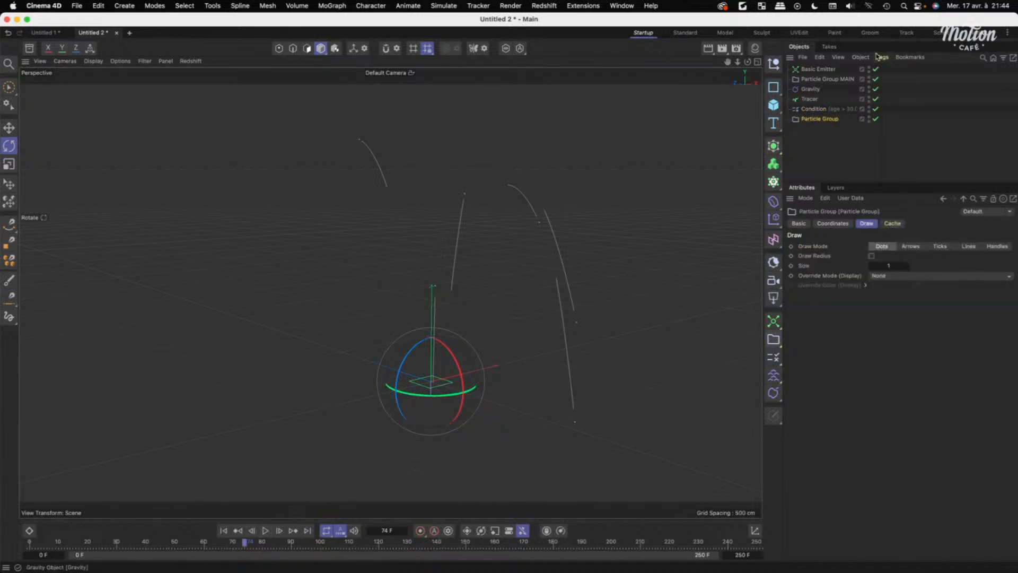
# Delete the second Particle Group and add a Reproduce emitter as a child of the age Condition.
pyautogui.press('Delete')
pyautogui.click(813, 109)
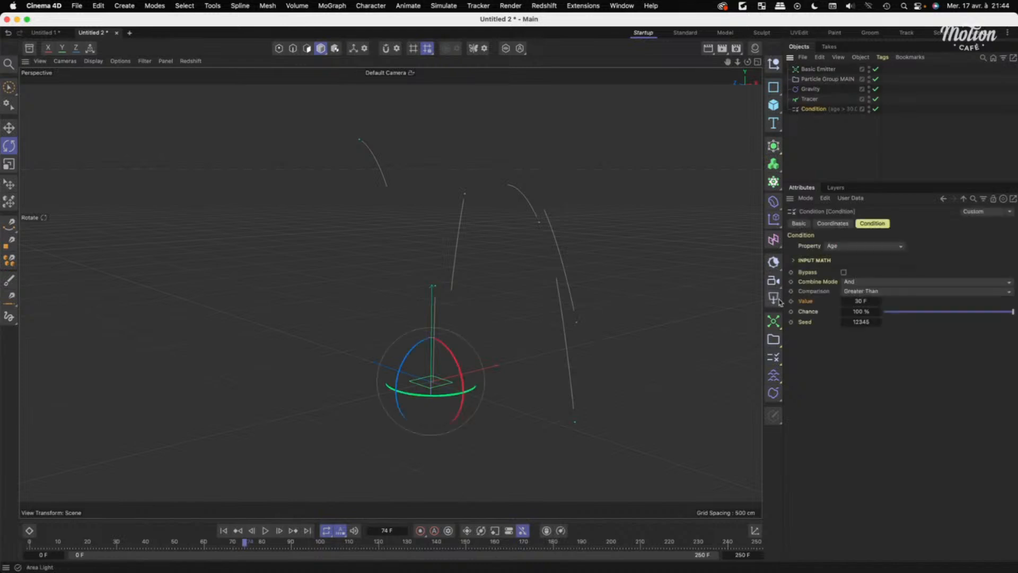
pyautogui.click(775, 320)
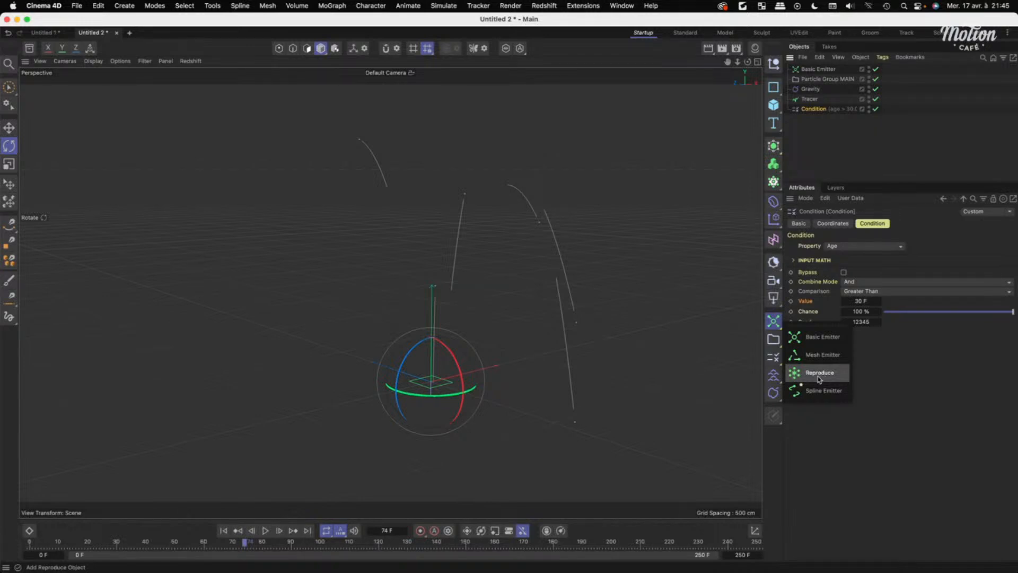
pyautogui.click(819, 374)
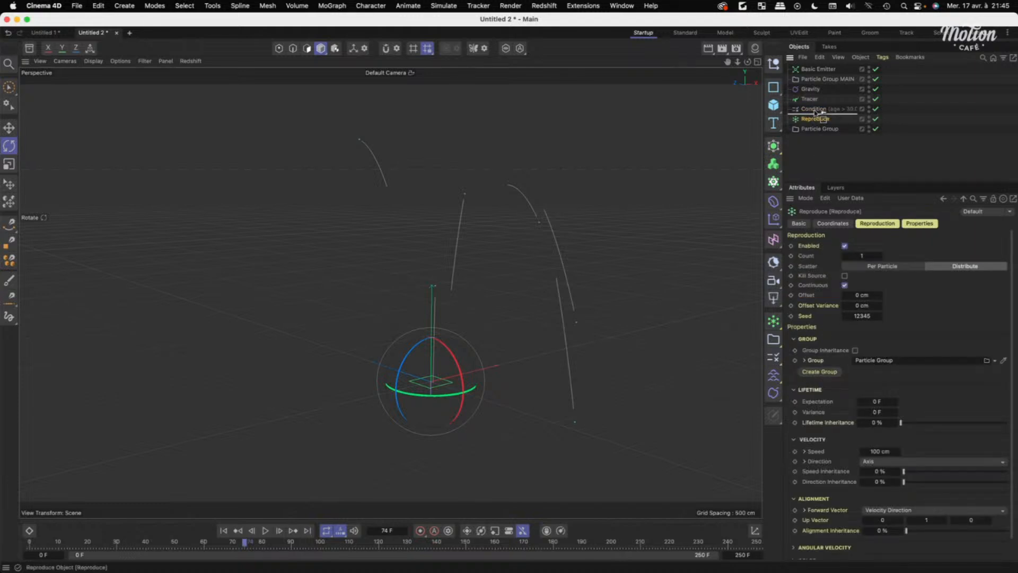
pyautogui.moveTo(815, 113); pyautogui.dragTo(816, 111)
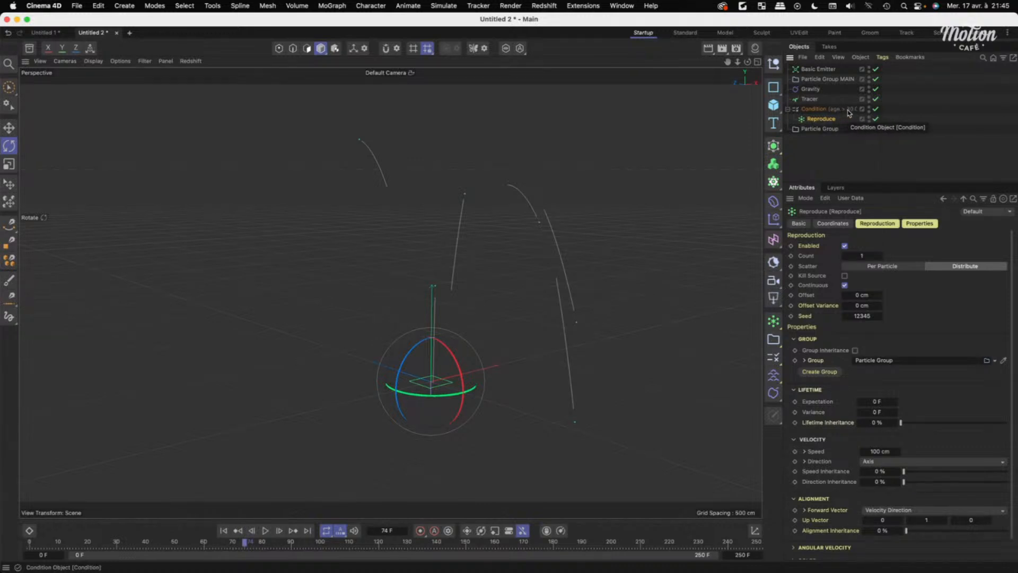
# Set the Reproduce emitter's Count to 30.
pyautogui.click(879, 225)
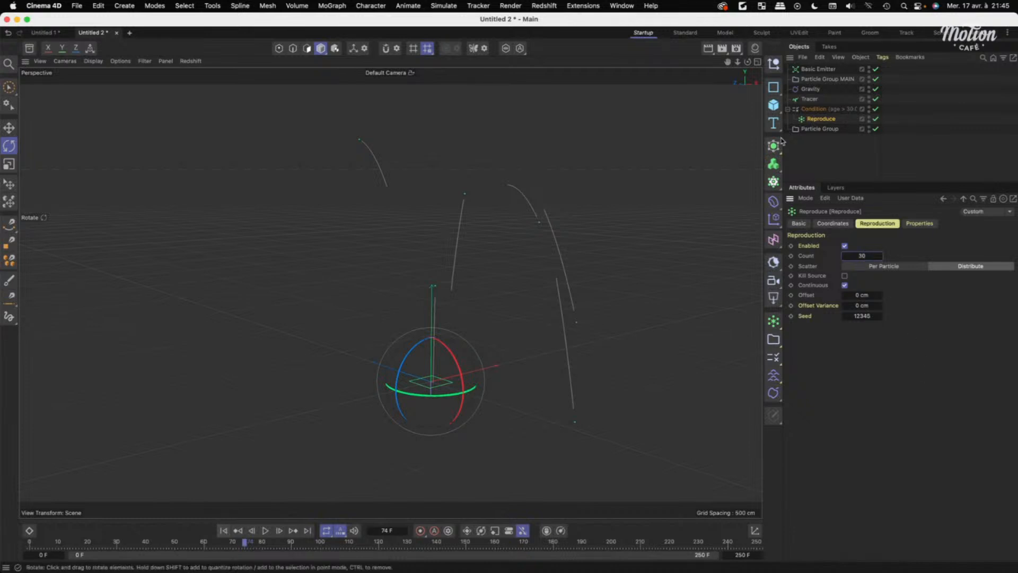
pyautogui.click(825, 121)
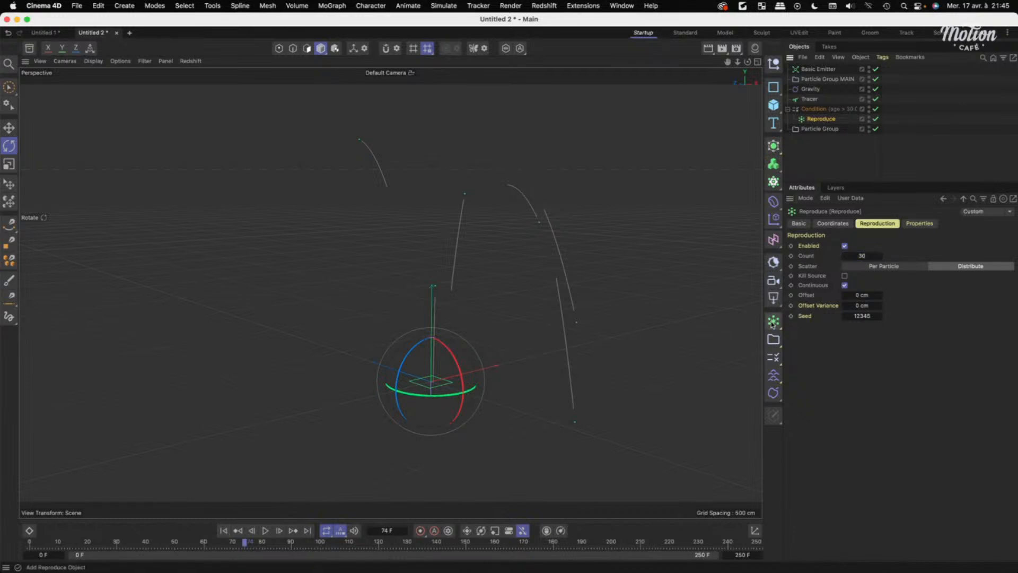
pyautogui.moveTo(774, 321); pyautogui.dragTo(830, 376)
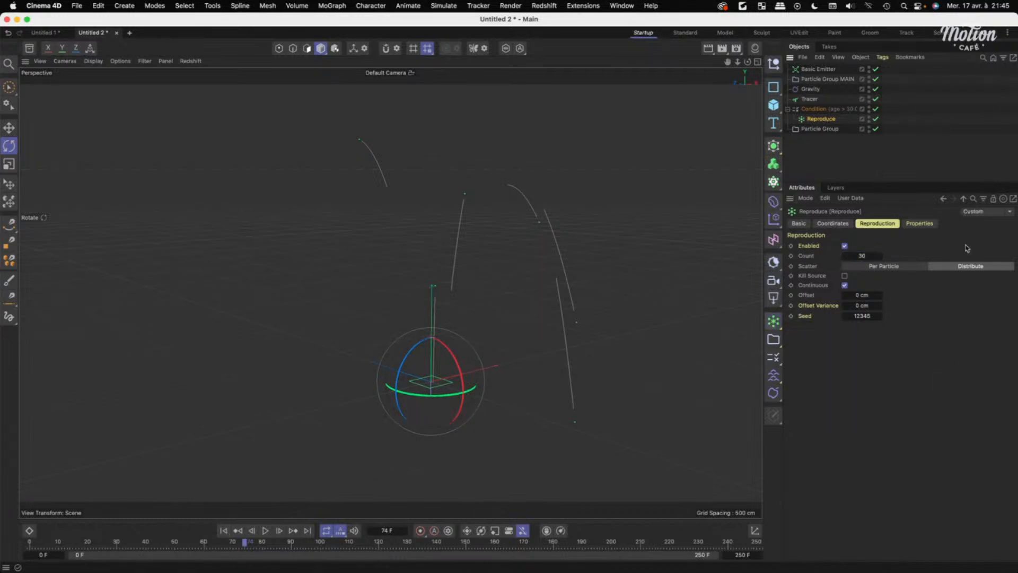
# Rename the Reproduce emitter's particle group as Particle Group SPAWN and check the group assigned in the Reproduce properties.
pyautogui.click(827, 129)
pyautogui.doubleClick(843, 129)
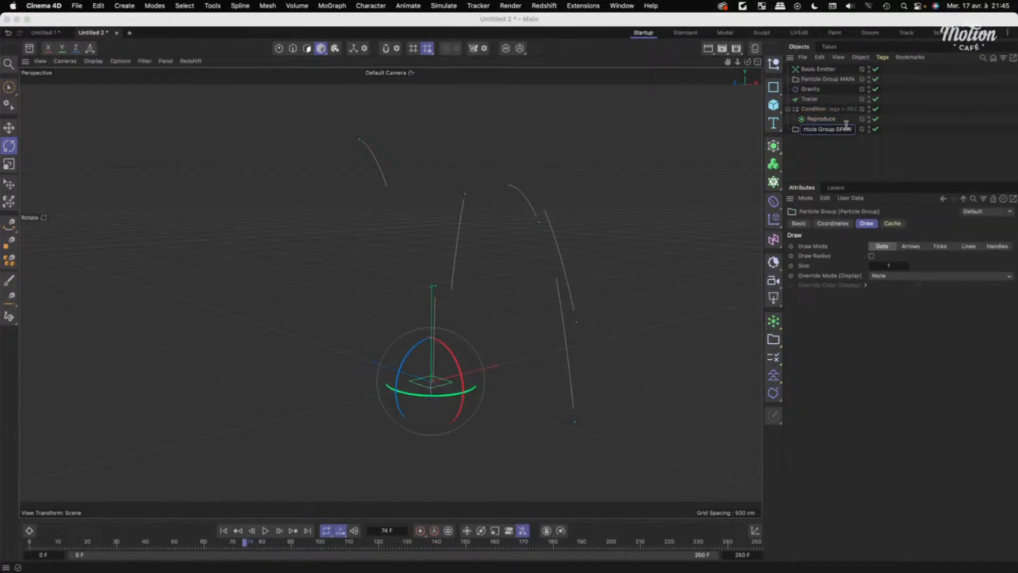
pyautogui.press('Return')
pyautogui.click(835, 152)
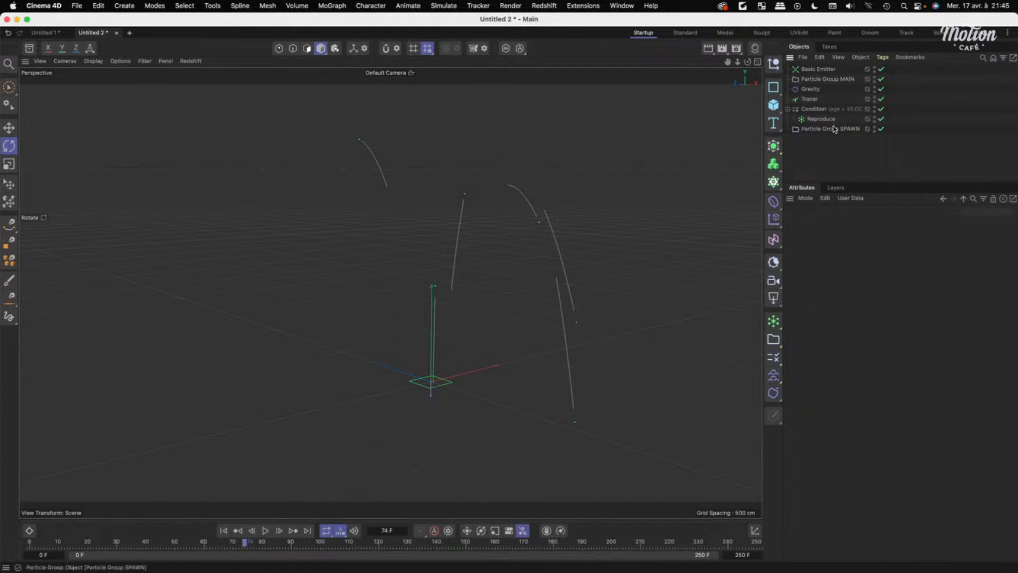
pyautogui.click(821, 119)
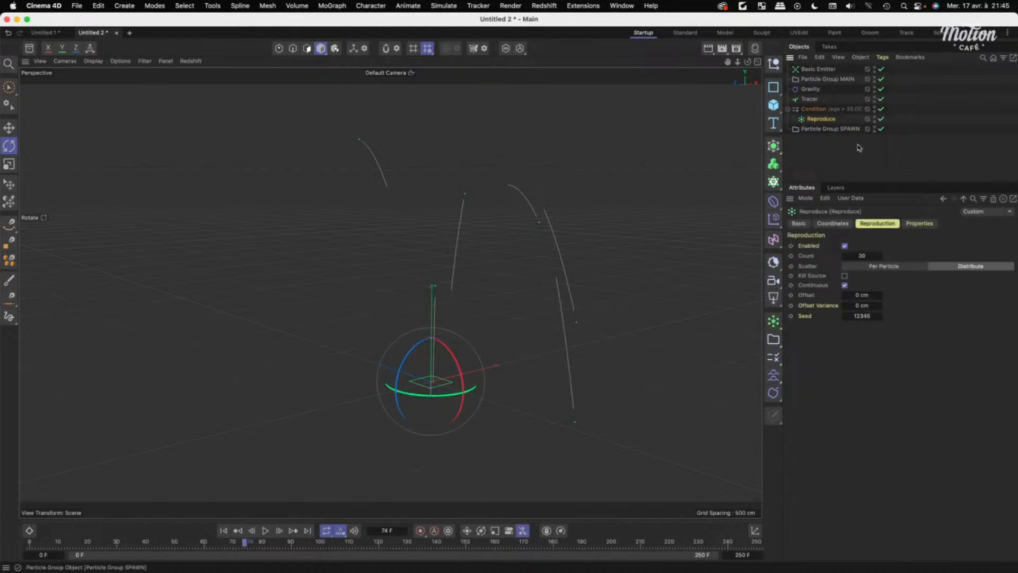
pyautogui.click(918, 224)
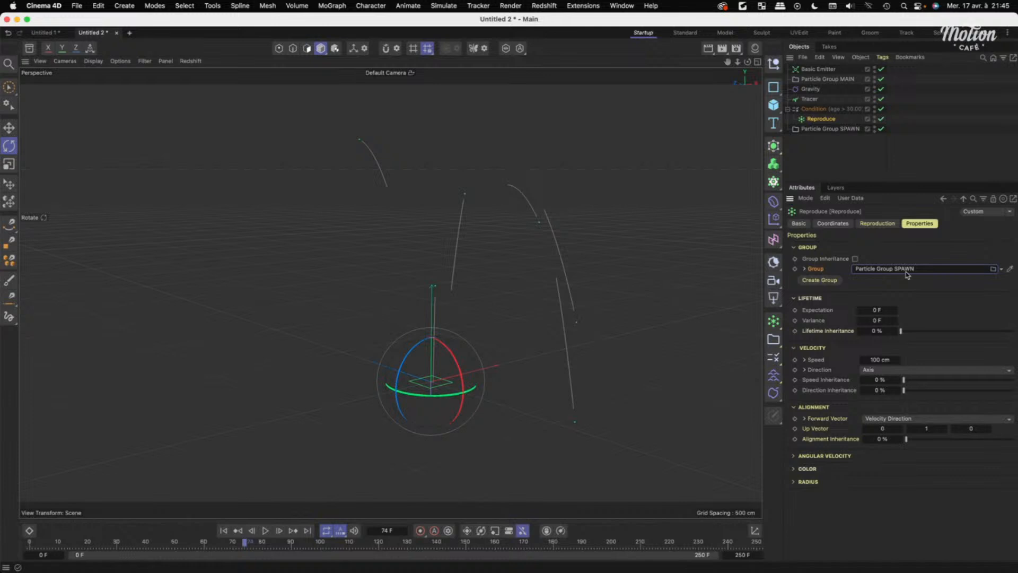
# Set Particle Group SPAWN's display override mode to Constant, using the red override color.
pyautogui.click(826, 129)
pyautogui.click(887, 277)
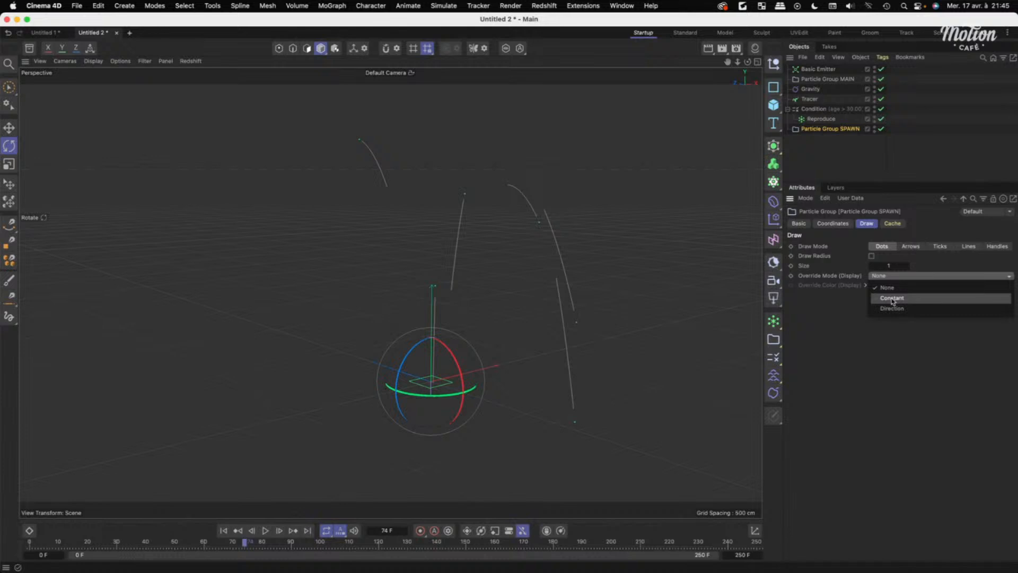
pyautogui.click(893, 298)
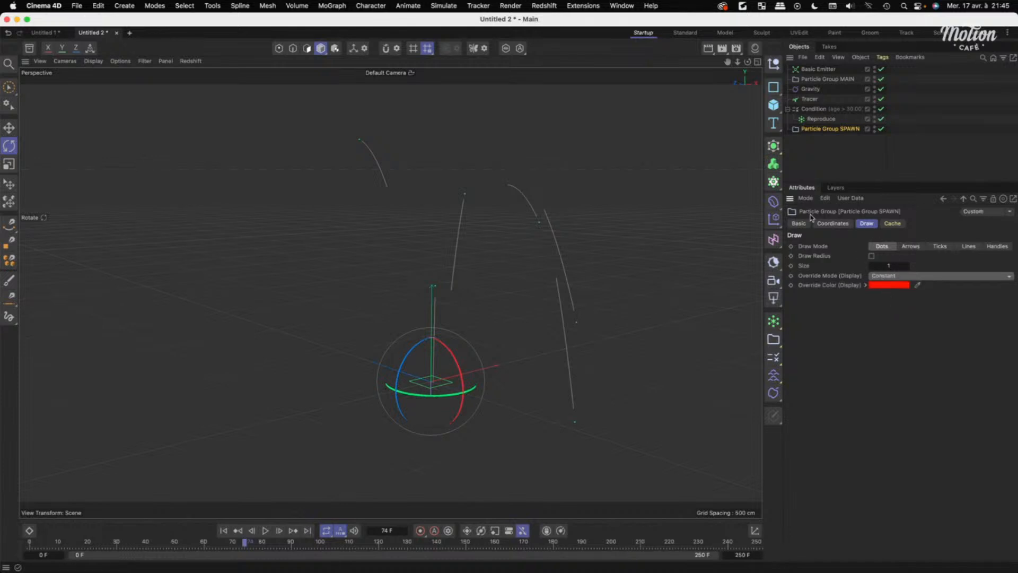
# Replay the animation from the start and pause it at frame 153 to check the reproduced particles.
pyautogui.click(820, 119)
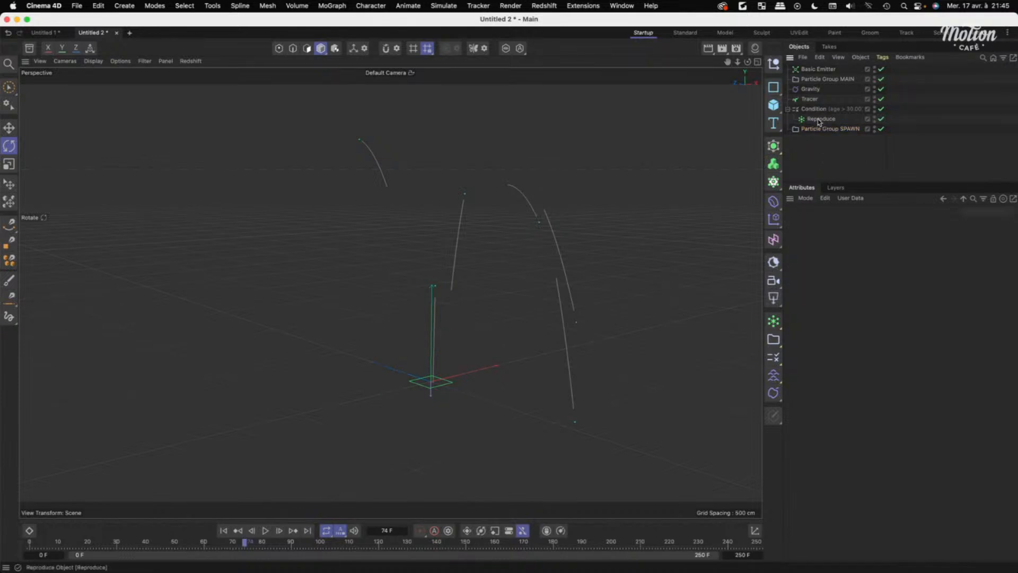
pyautogui.click(224, 530)
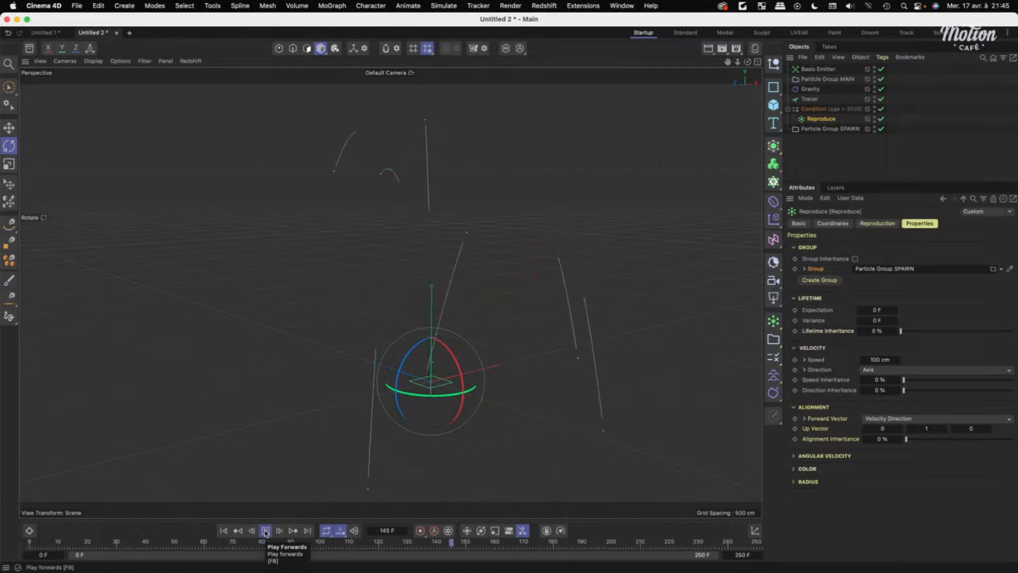
pyautogui.click(266, 531)
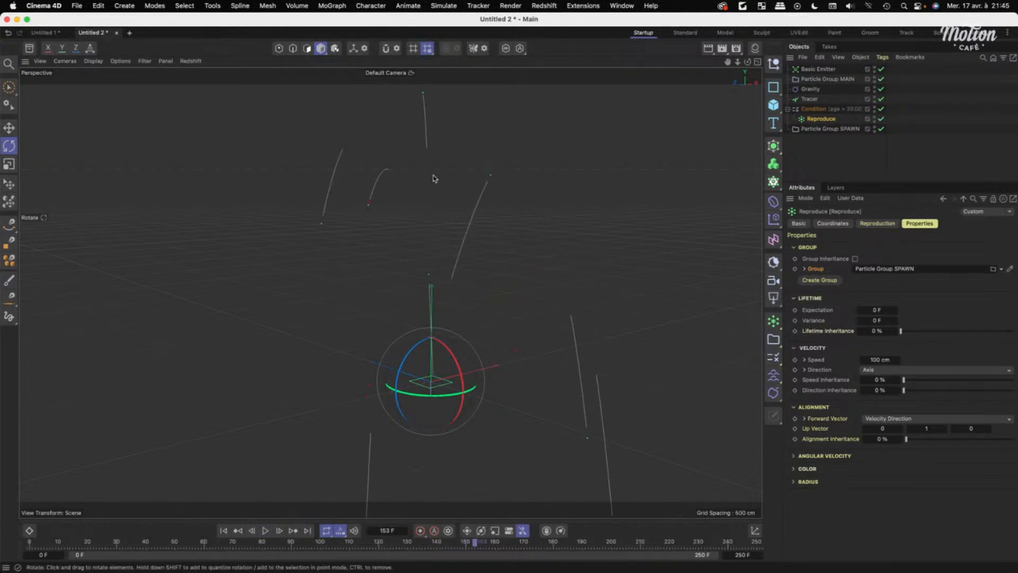
pyautogui.click(392, 252)
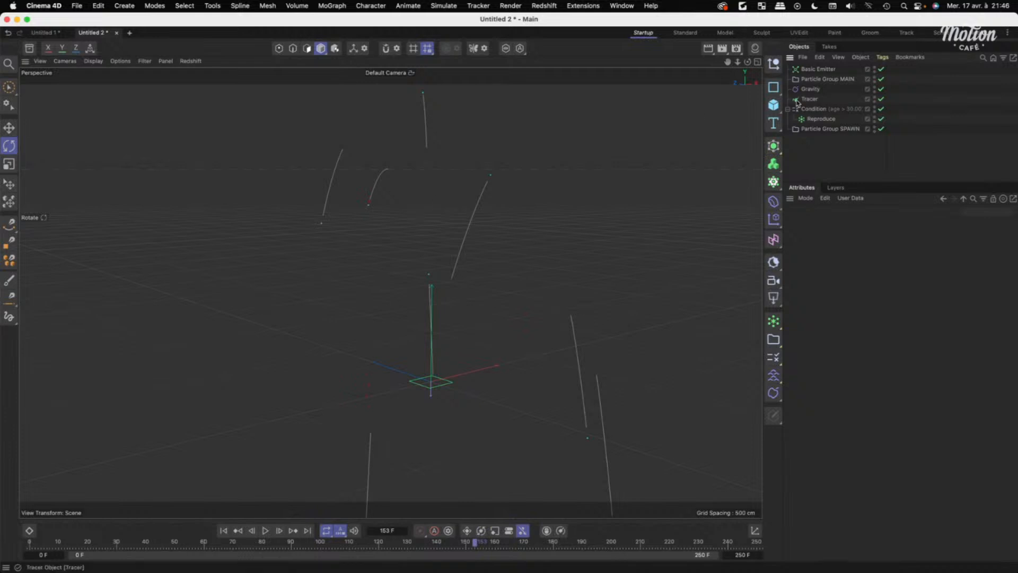
# Enable Kill Source on the Reproduce emitter, replay the animation to check the spawned particles, and return to frame 0.
pyautogui.click(819, 120)
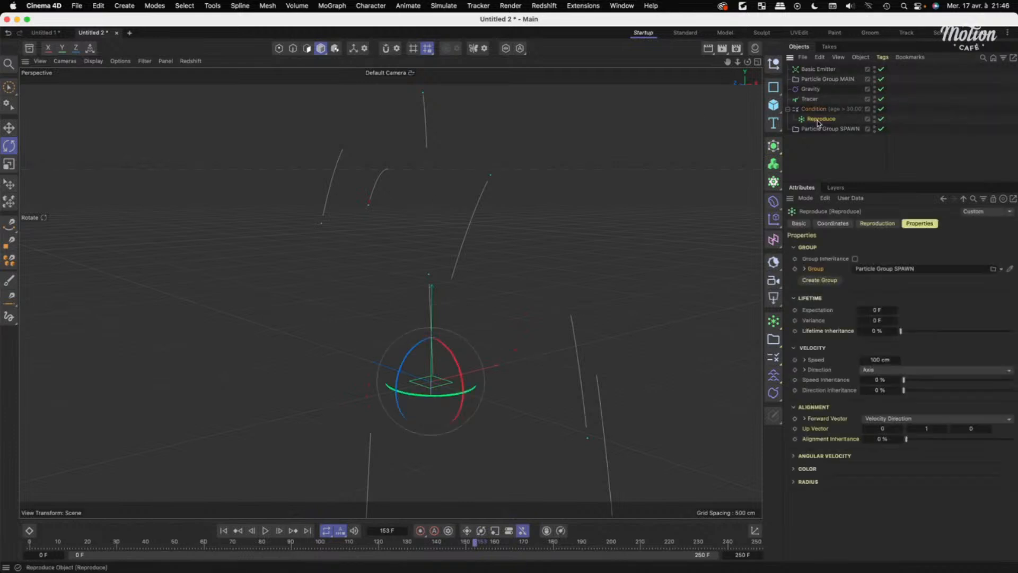
pyautogui.click(877, 224)
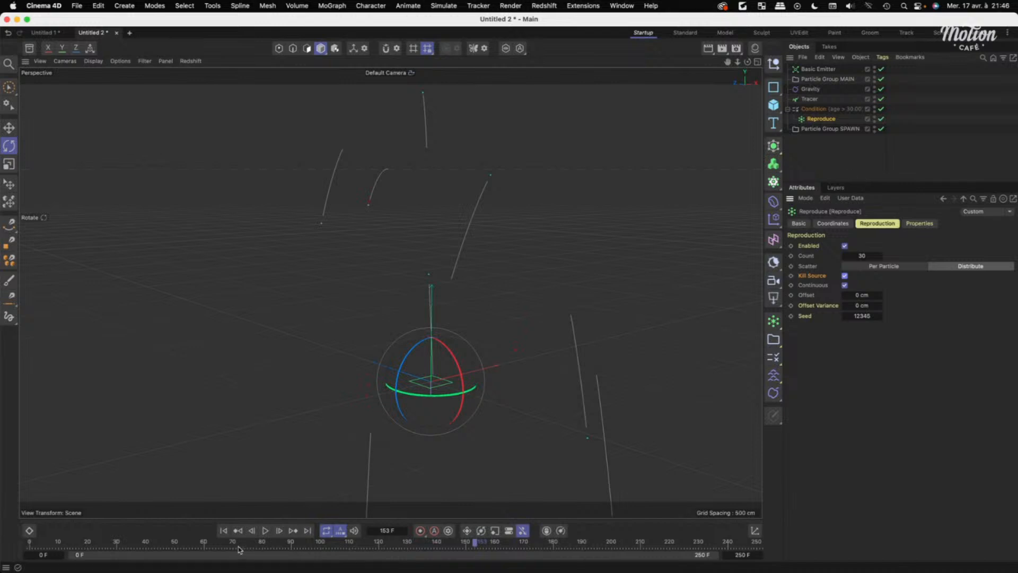
pyautogui.click(223, 530)
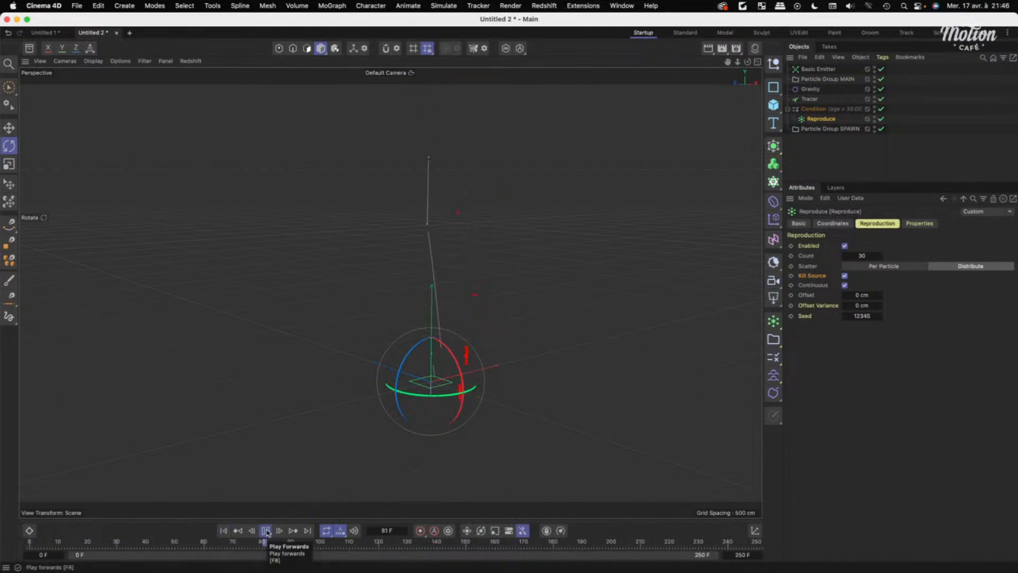
pyautogui.click(266, 531)
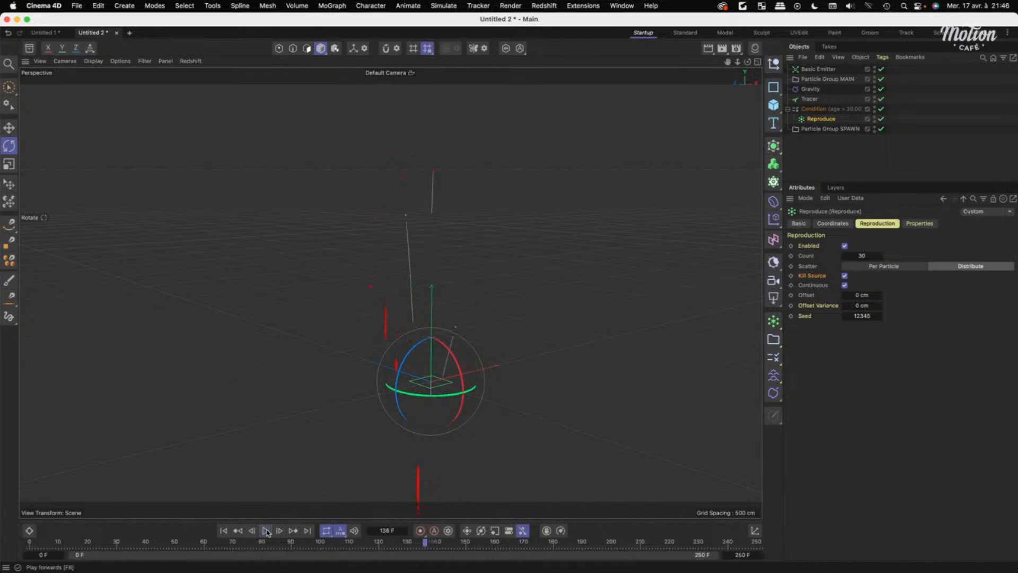
pyautogui.click(224, 531)
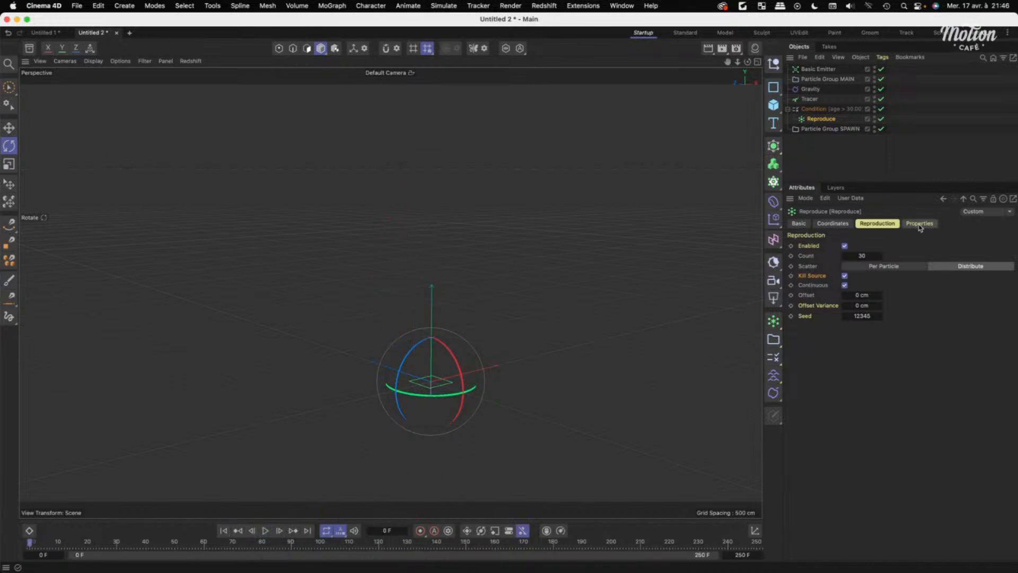
# Set the Reproduce lifetime expectation to 8 F with 3 F variance, and play the animation up to frame 72.
pyautogui.click(919, 224)
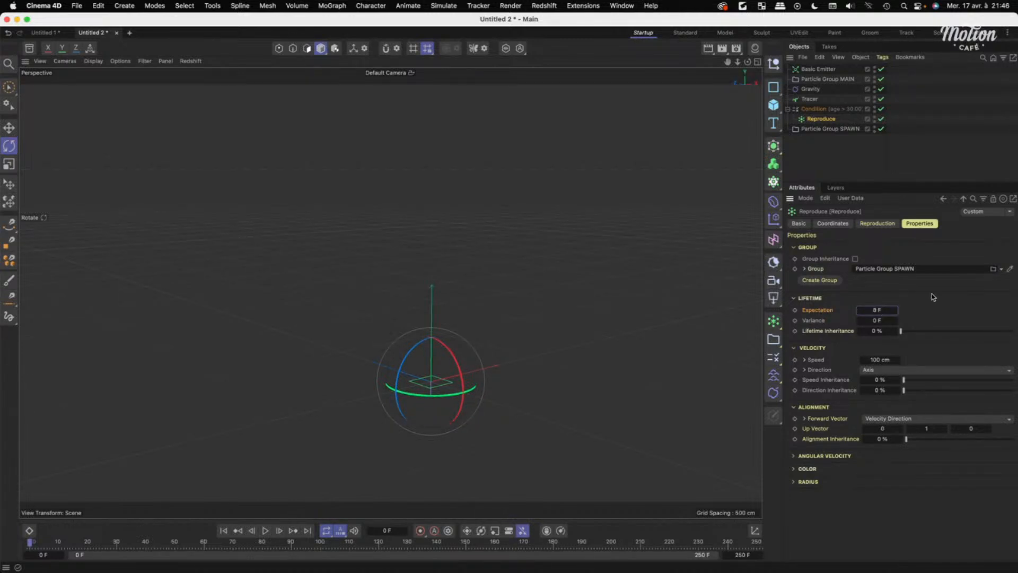
pyautogui.click(877, 320)
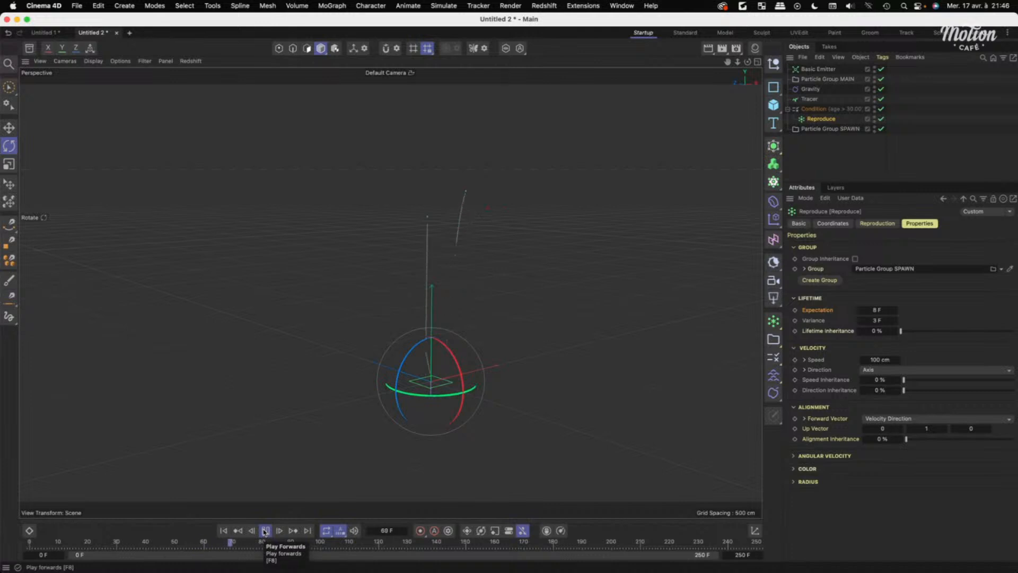
pyautogui.click(265, 531)
pyautogui.click(877, 223)
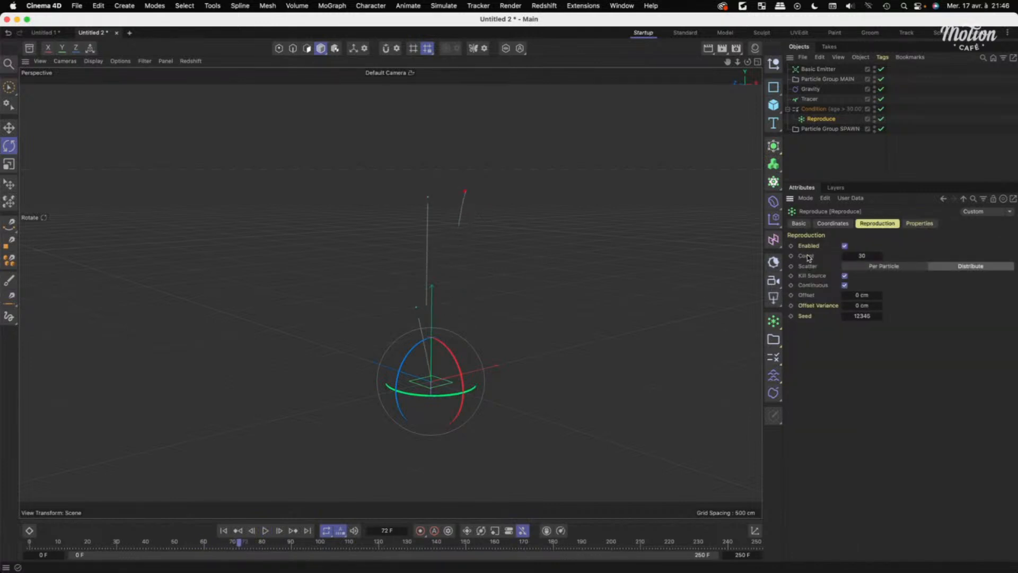
# Move the Tracer below Particle Group SPAWN in the object list and add that group to its Trace Link.
pyautogui.click(900, 150)
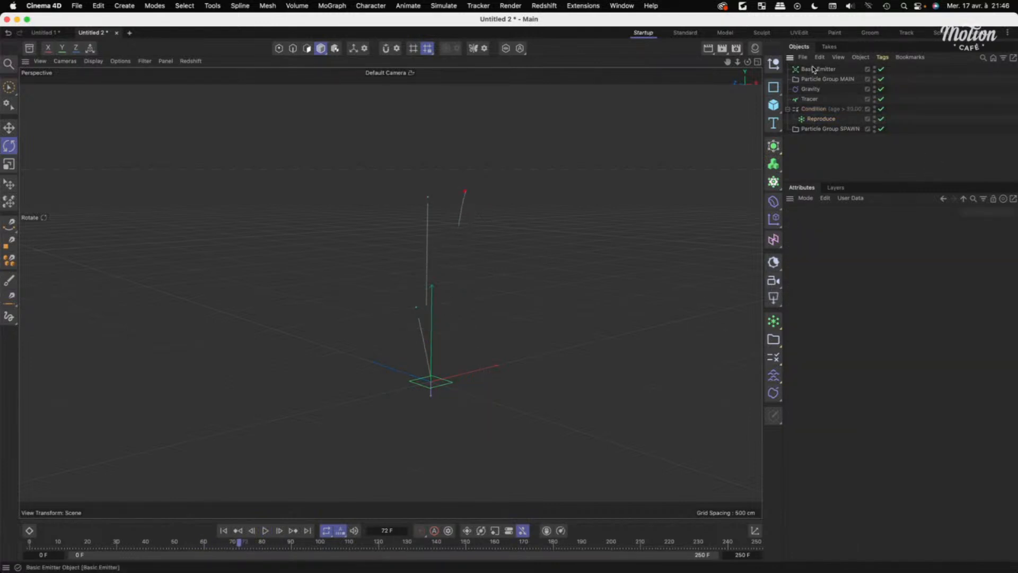
pyautogui.moveTo(809, 99); pyautogui.dragTo(818, 148)
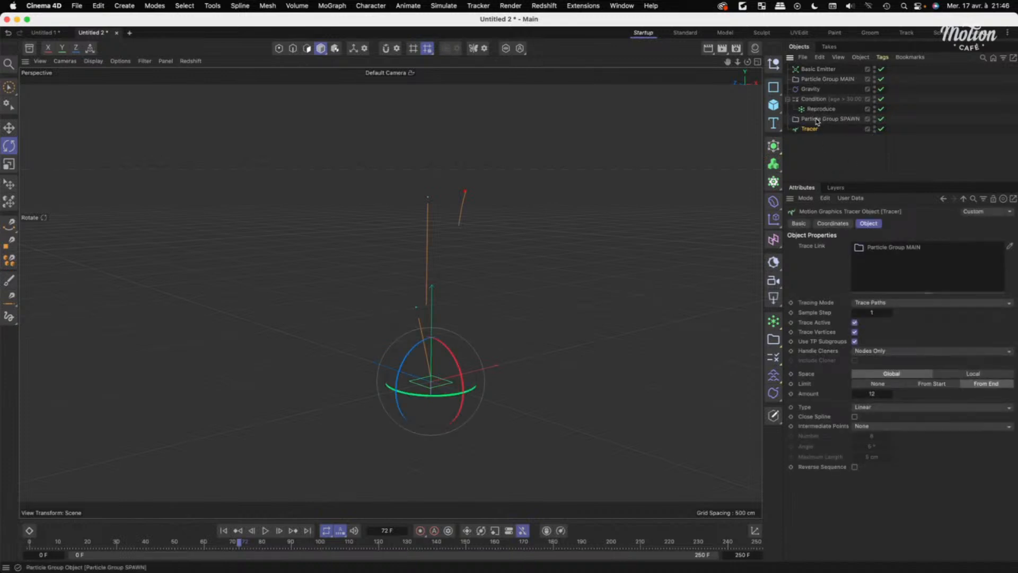
pyautogui.moveTo(889, 258); pyautogui.dragTo(890, 260)
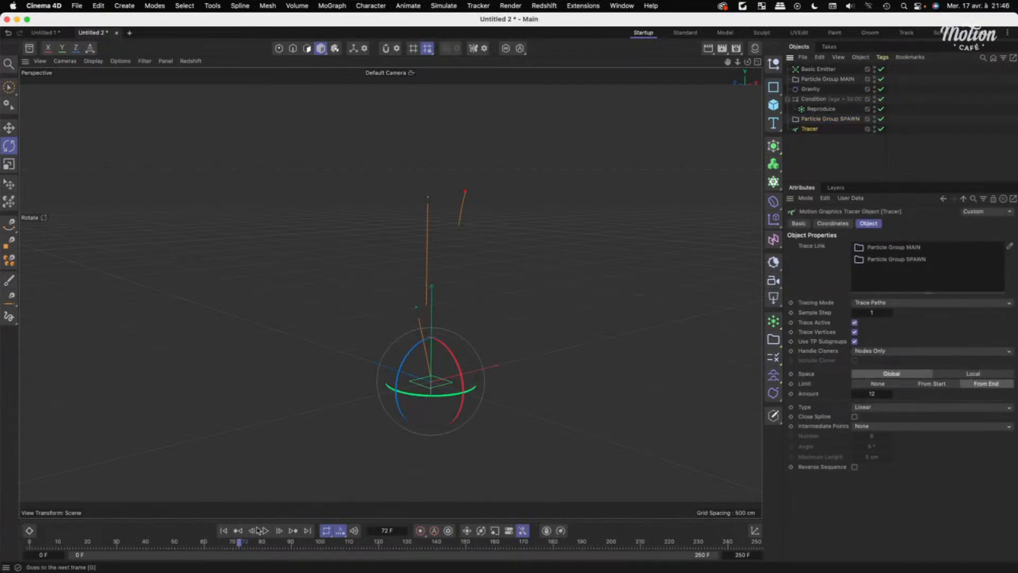
# Replay the animation from the start, pause at frame 92, and examine the spawned particles' traced paths up close.
pyautogui.click(224, 531)
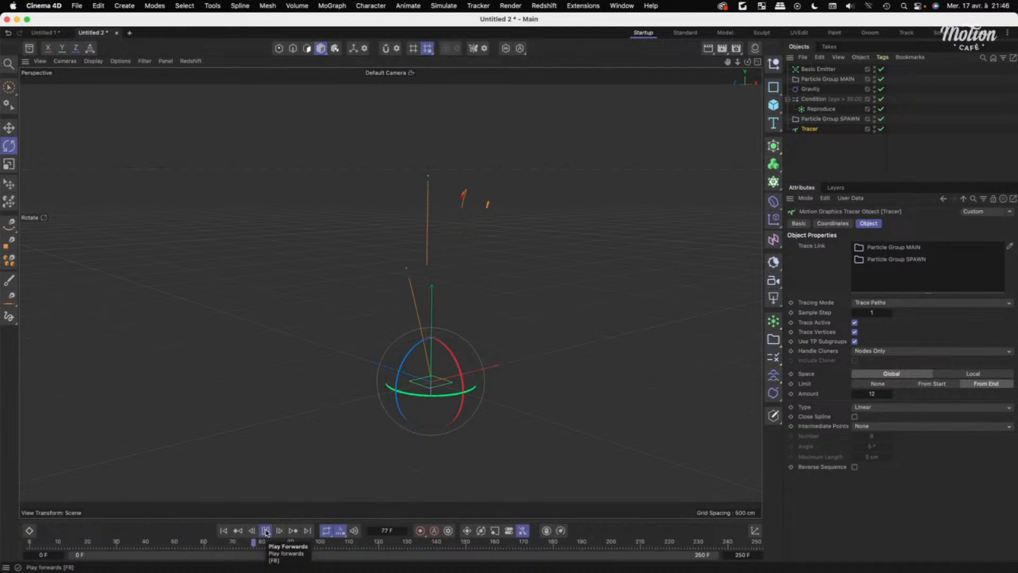
pyautogui.click(266, 530)
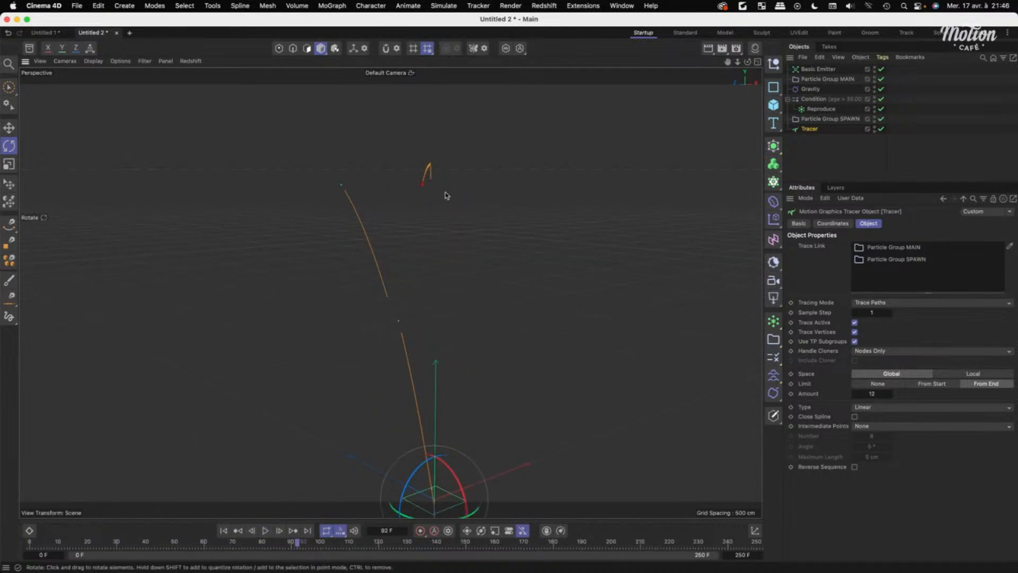
pyautogui.moveTo(445, 195); pyautogui.dragTo(629, 202)
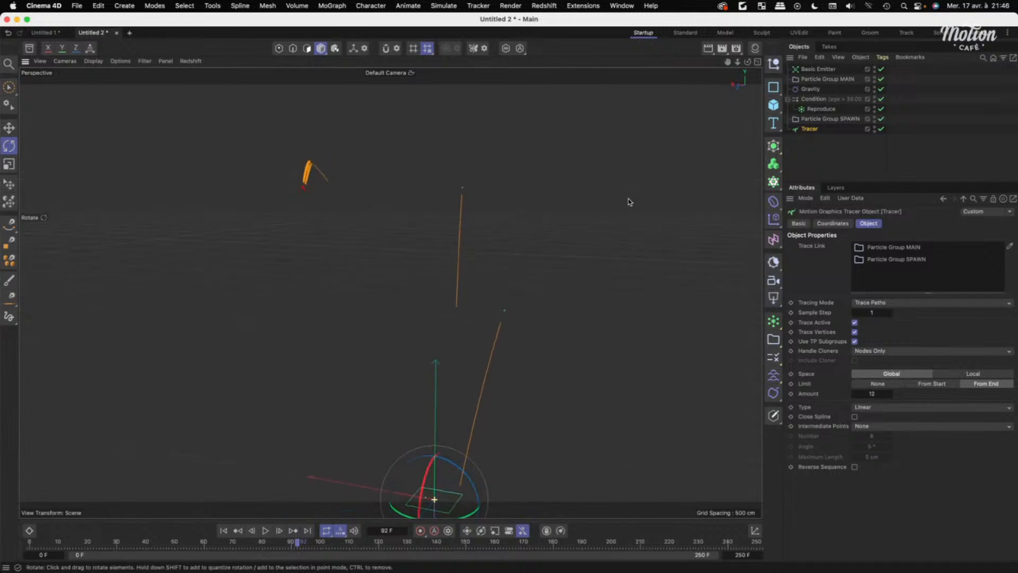
pyautogui.keyDown('alt'); pyautogui.moveTo(291, 182); pyautogui.dragTo(427, 186, button='right'); pyautogui.keyUp('alt')
pyautogui.keyDown('alt'); pyautogui.moveTo(427, 186); pyautogui.dragTo(401, 200); pyautogui.keyUp('alt')
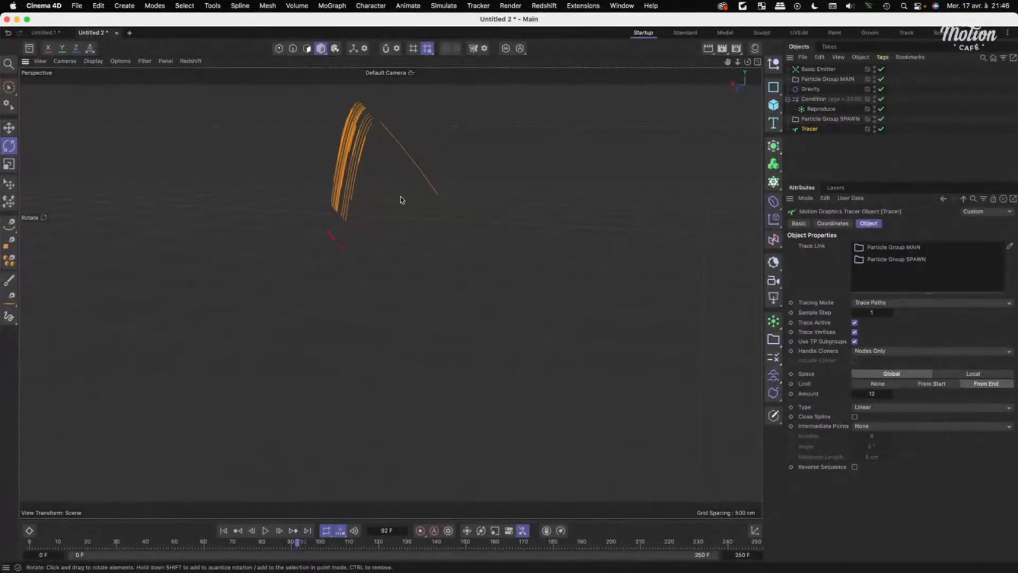
pyautogui.keyDown('alt'); pyautogui.moveTo(376, 279); pyautogui.dragTo(425, 265, button='right'); pyautogui.keyUp('alt')
pyautogui.keyDown('alt'); pyautogui.moveTo(425, 266); pyautogui.dragTo(357, 218, button='middle'); pyautogui.keyUp('alt')
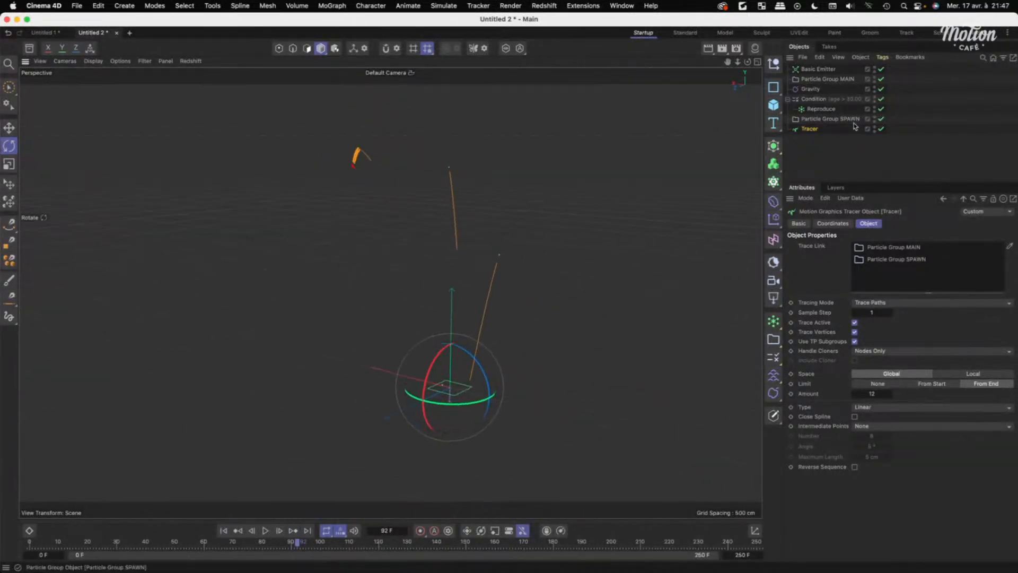
# Give the Reproduce emitter under the Condition a Radial direction, a speed of 375 cm and a speed variance of 75.
pyautogui.click(872, 98)
pyautogui.click(819, 110)
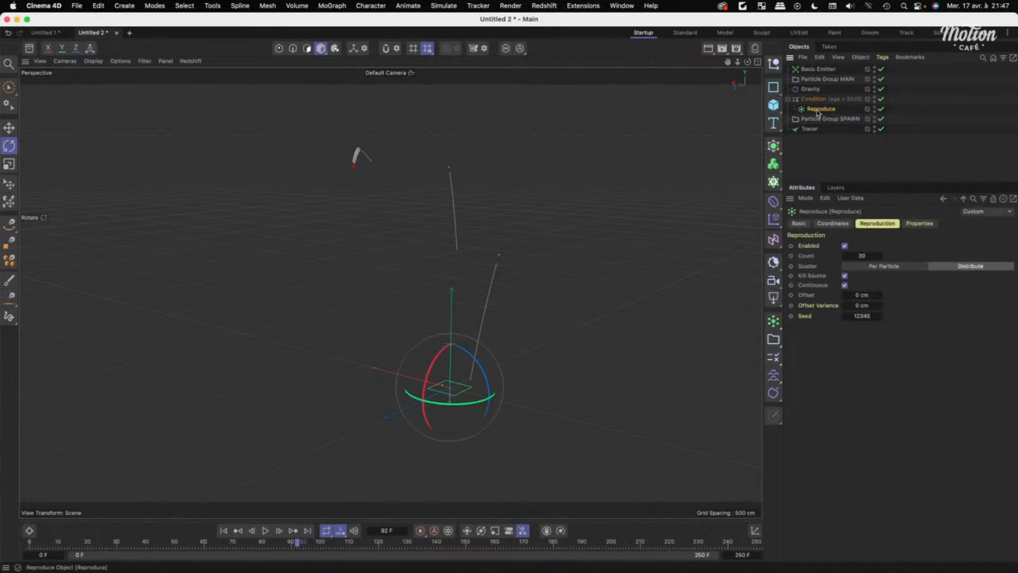
pyautogui.click(920, 224)
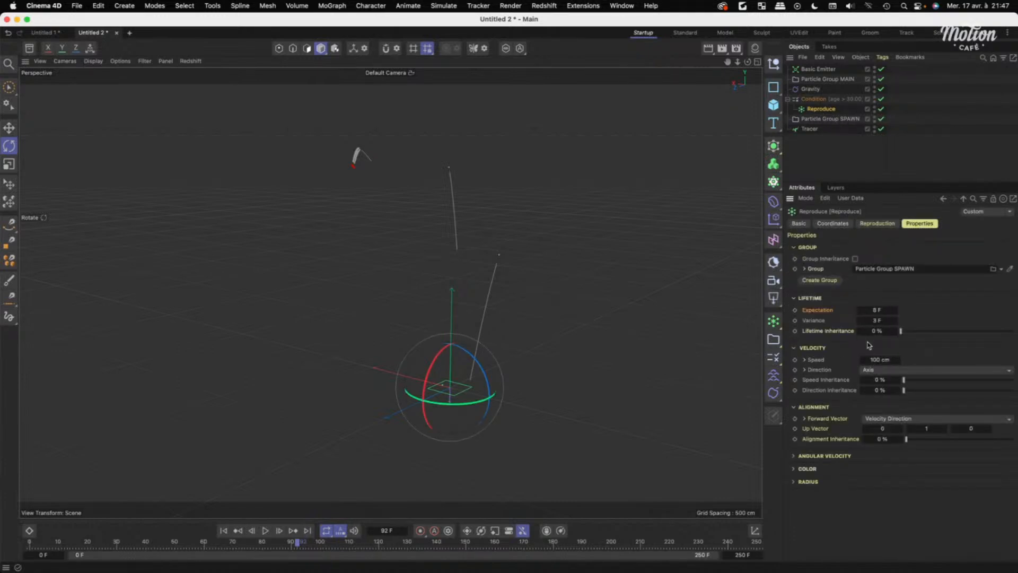
pyautogui.click(879, 372)
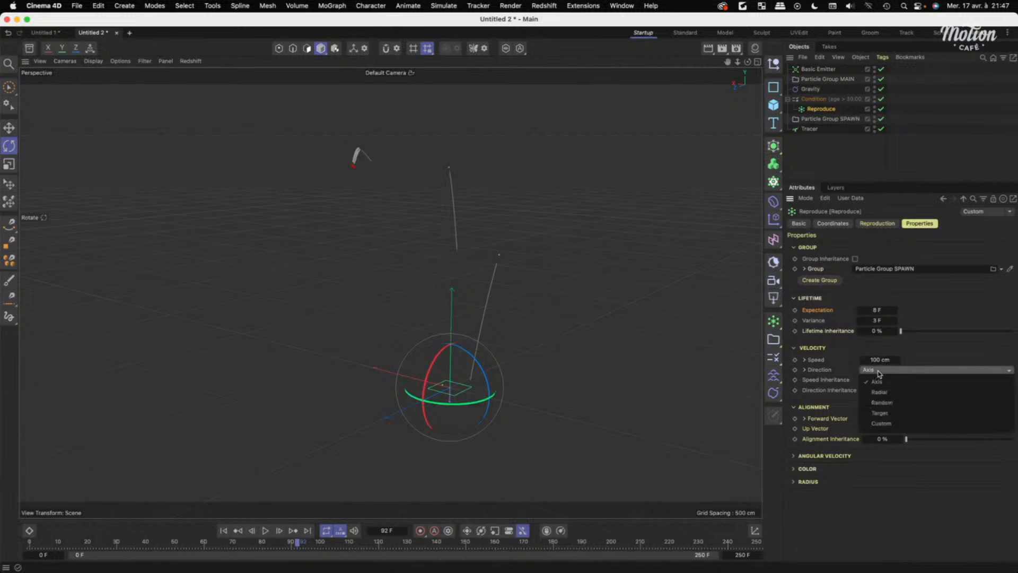
pyautogui.click(884, 390)
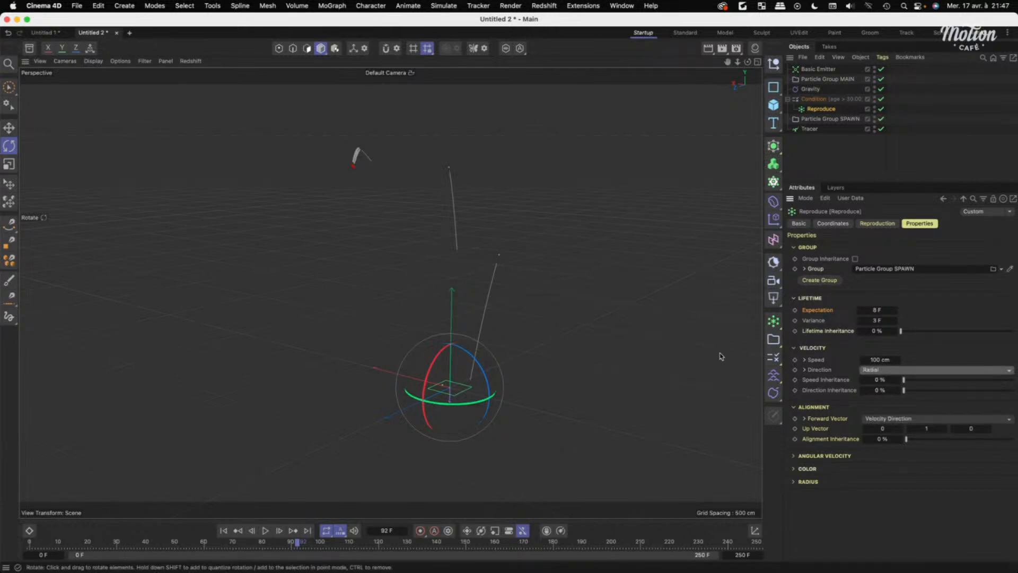
pyautogui.click(876, 359)
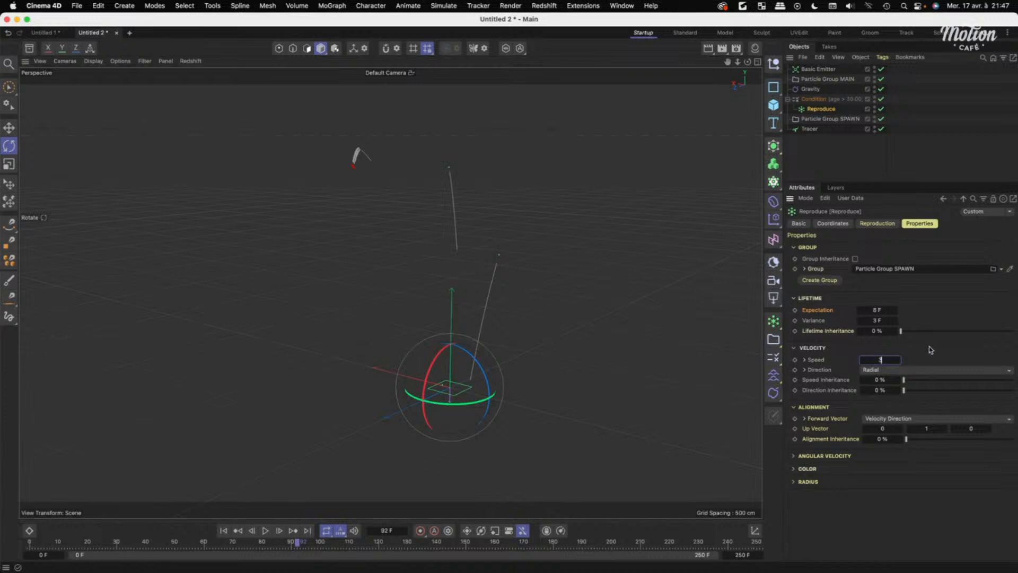
pyautogui.click(805, 360)
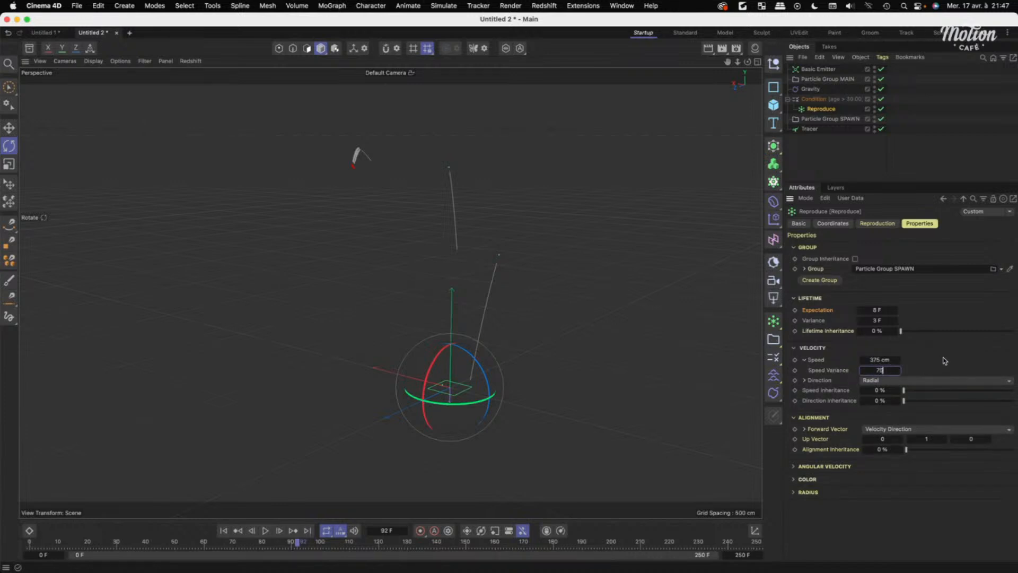
# Set the Reproduce emitter's direction spread to 90° and replay the animation from the start, viewing the bursts from another angle.
pyautogui.click(804, 380)
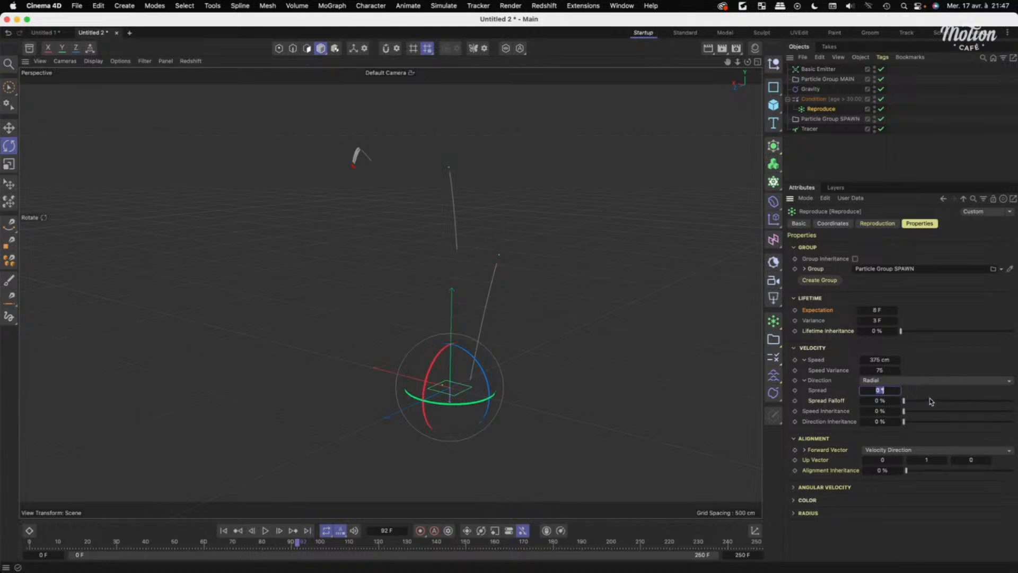
pyautogui.press('BackSpace')
pyautogui.press('BackSpace')
pyautogui.write('90')
pyautogui.press('Return')
pyautogui.click(223, 530)
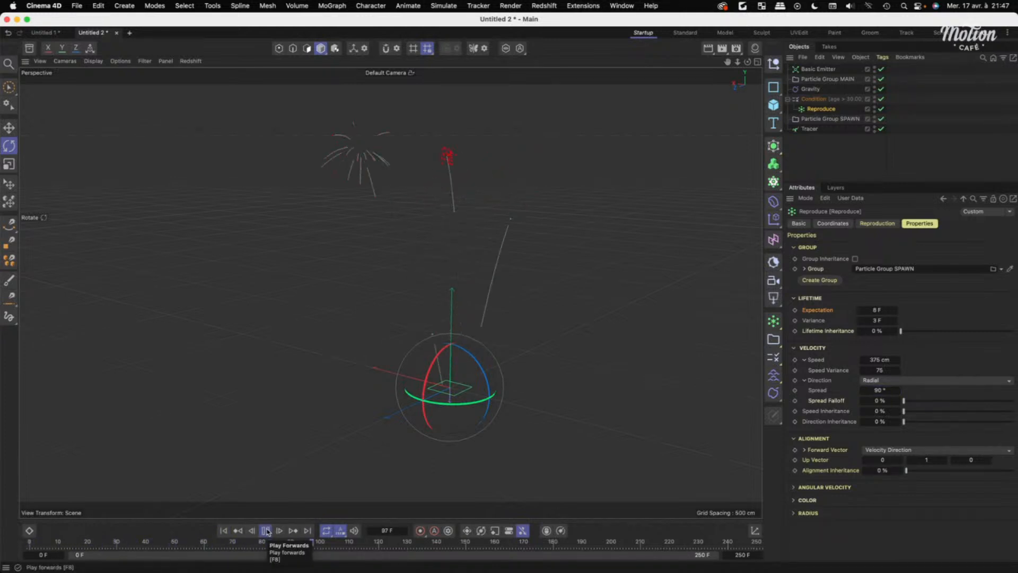
pyautogui.keyDown('alt'); pyautogui.moveTo(446, 151); pyautogui.dragTo(417, 270); pyautogui.keyUp('alt')
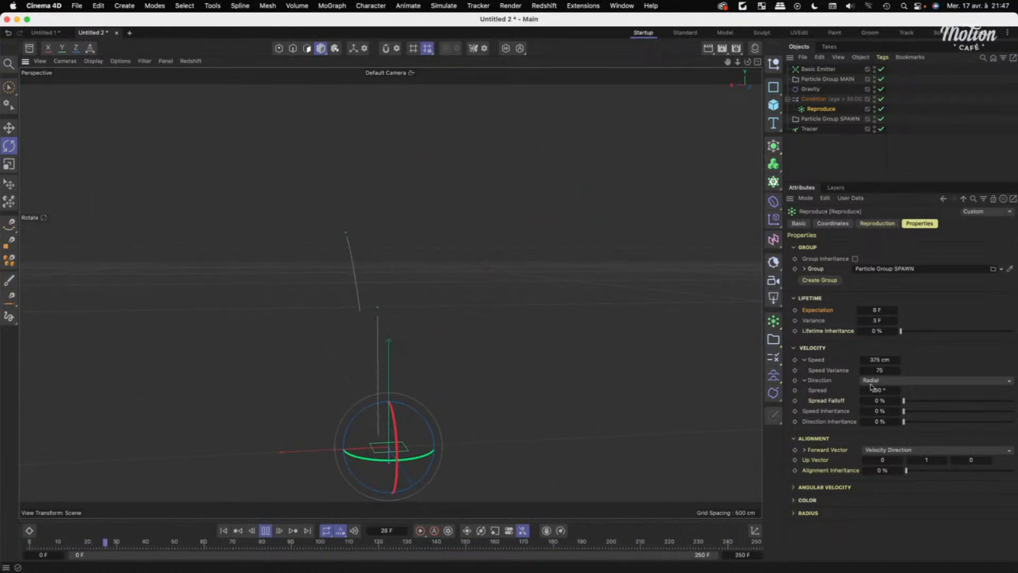
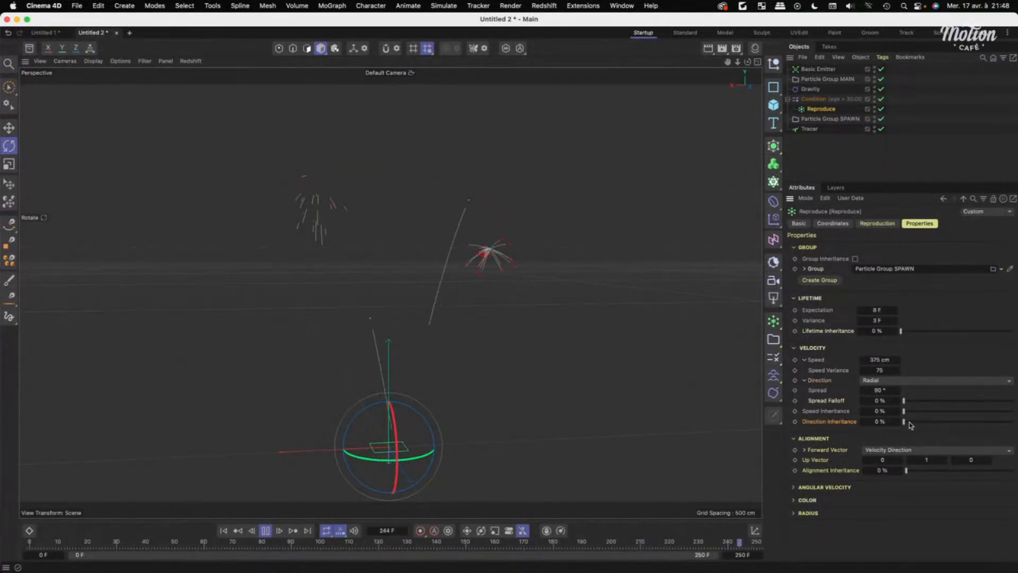
# Try Direction Inheritance values up to 100 % on the Reproduce emitter during playback, and return it to 0 %.
pyautogui.moveTo(911, 423); pyautogui.dragTo(930, 422)
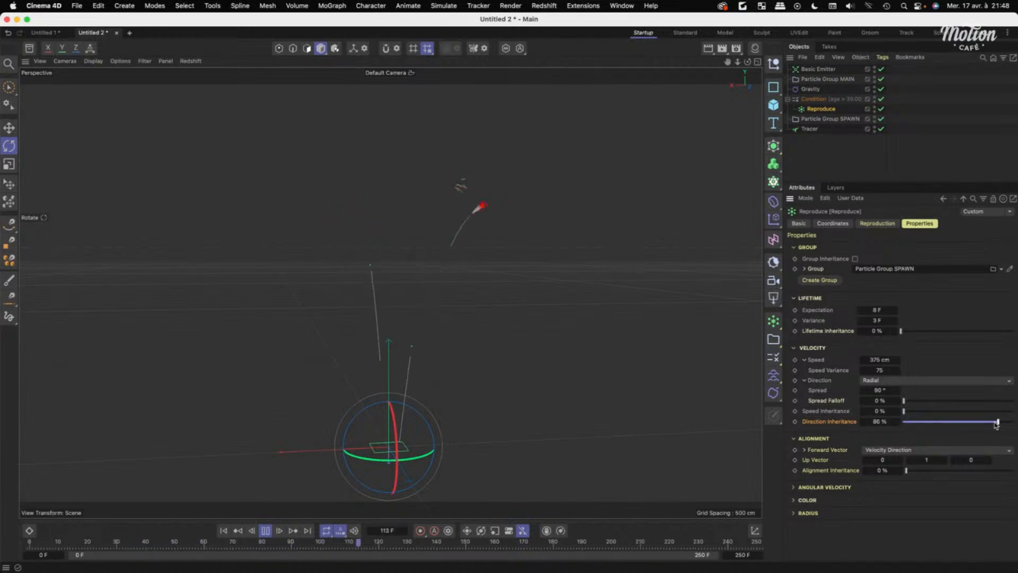
pyautogui.moveTo(997, 423); pyautogui.dragTo(904, 423)
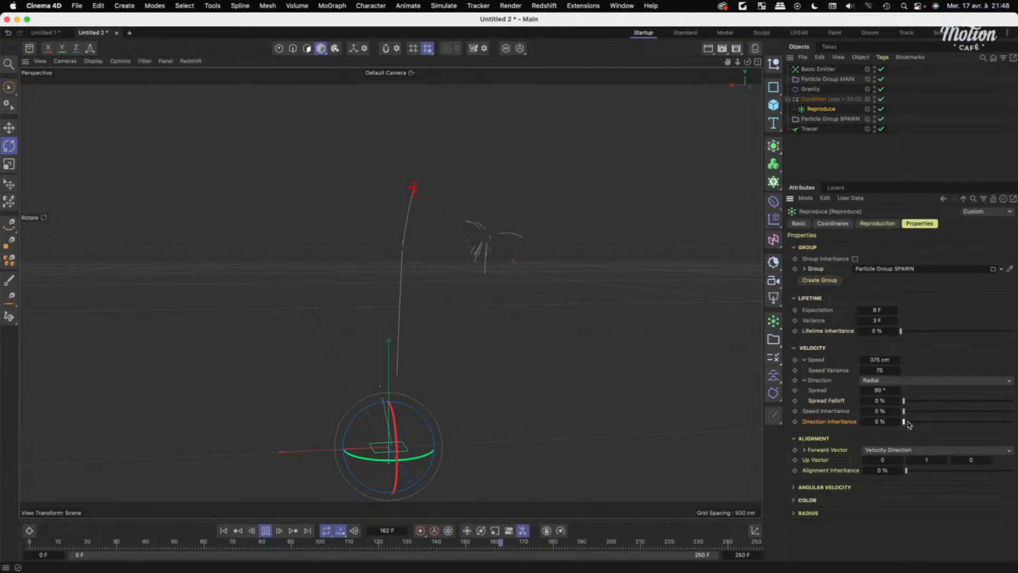
pyautogui.moveTo(904, 422); pyautogui.dragTo(980, 423)
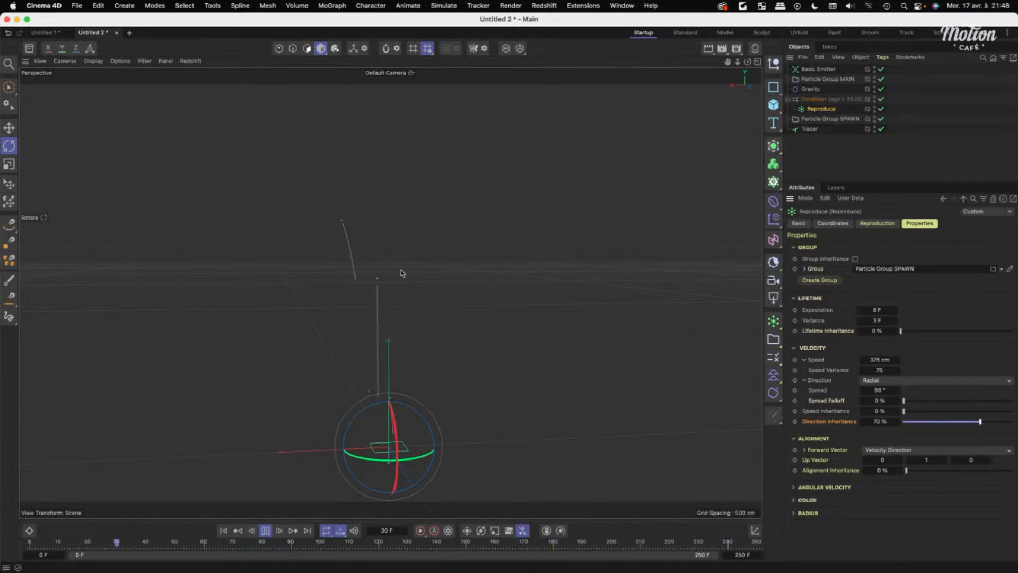
pyautogui.moveTo(988, 423); pyautogui.dragTo(1015, 423)
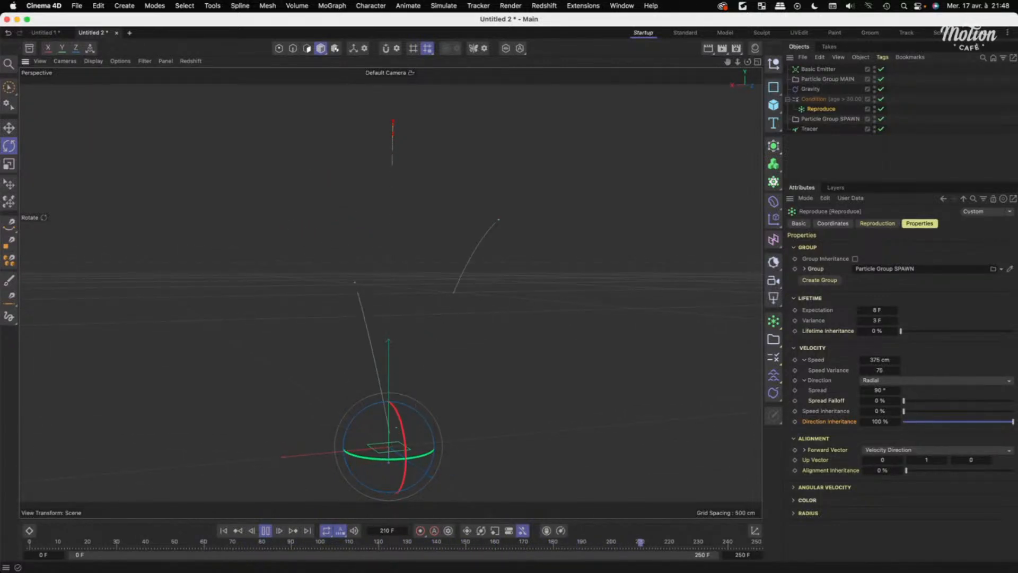
pyautogui.moveTo(997, 423); pyautogui.dragTo(902, 422)
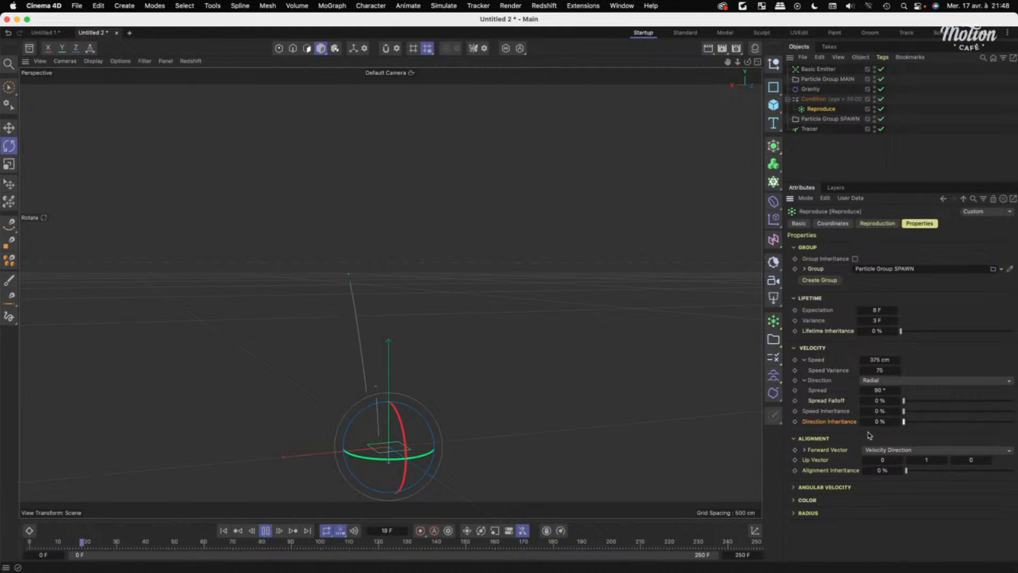
# Replay the animation from frame 0 with nothing selected, pause at frame 51, and examine the burst of spawned particles.
pyautogui.click(271, 529)
pyautogui.click(223, 531)
pyautogui.click(944, 108)
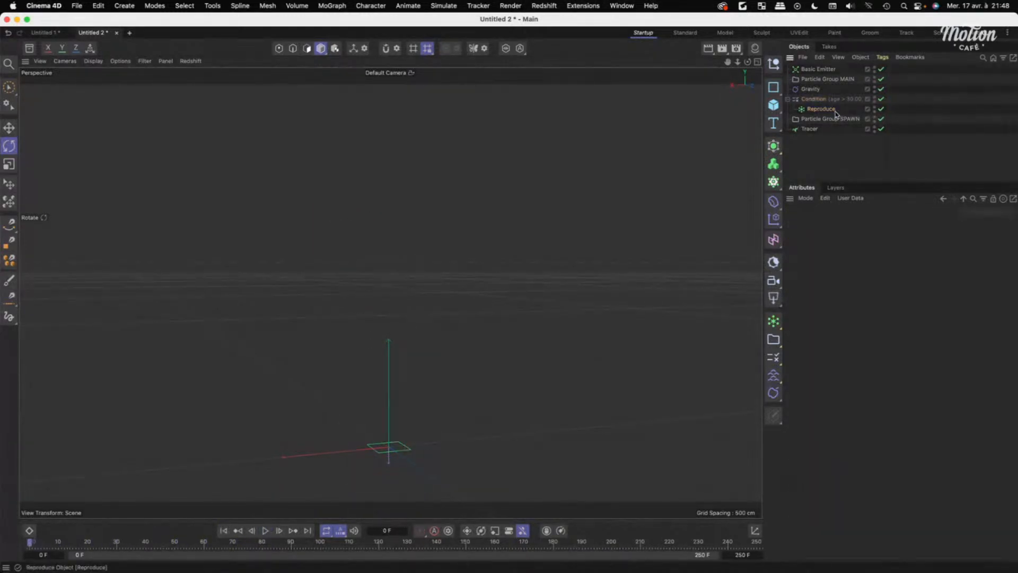
pyautogui.click(826, 110)
pyautogui.click(901, 108)
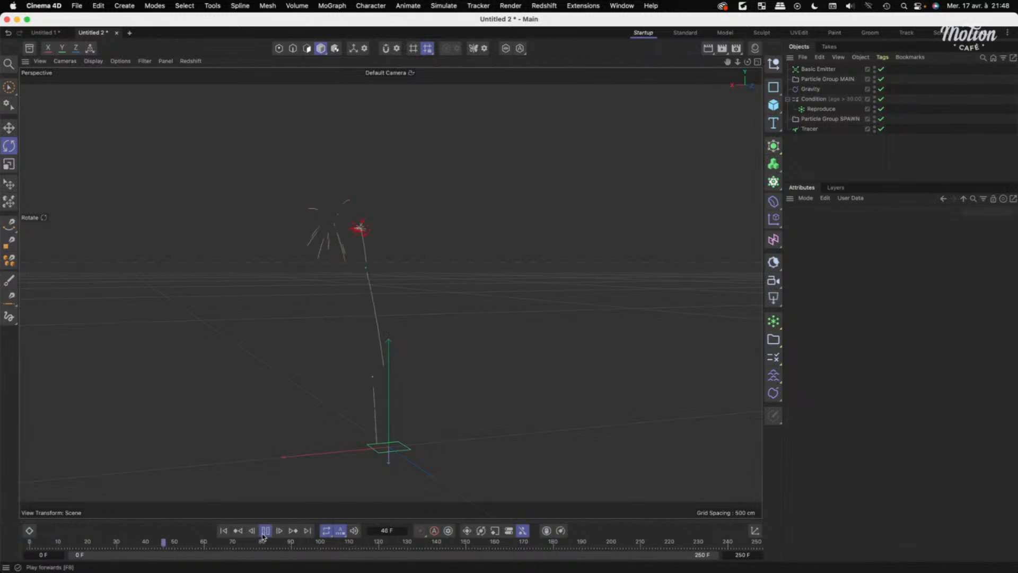
pyautogui.click(266, 532)
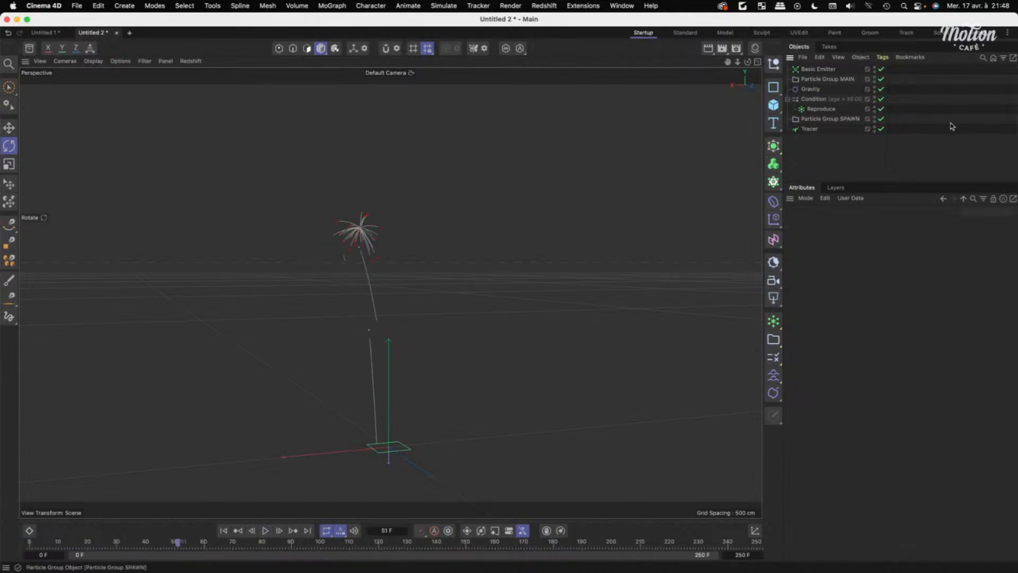
pyautogui.scroll(2, 330, 339)
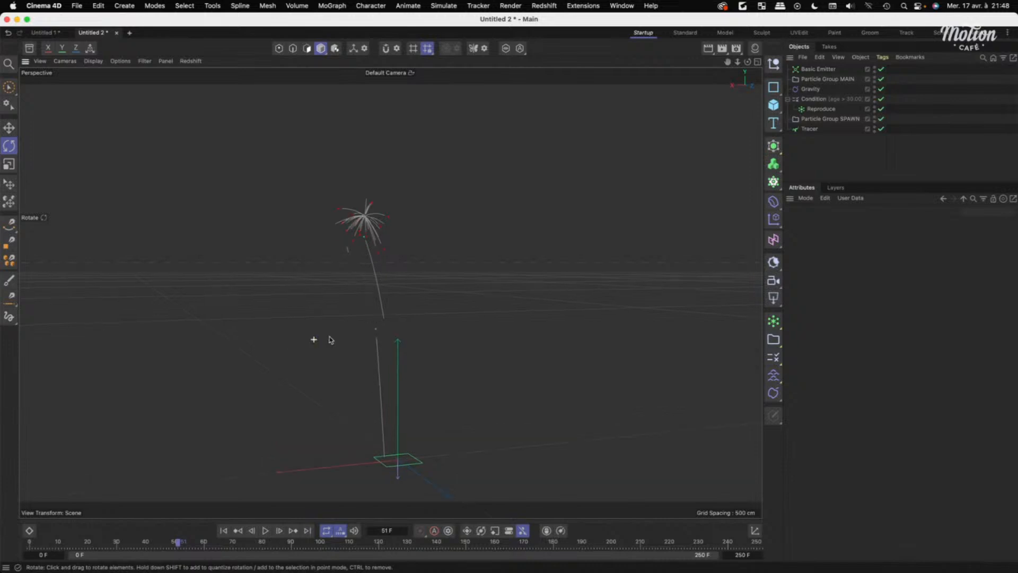
pyautogui.keyDown('alt'); pyautogui.moveTo(330, 340); pyautogui.dragTo(331, 315, button='middle'); pyautogui.keyUp('alt')
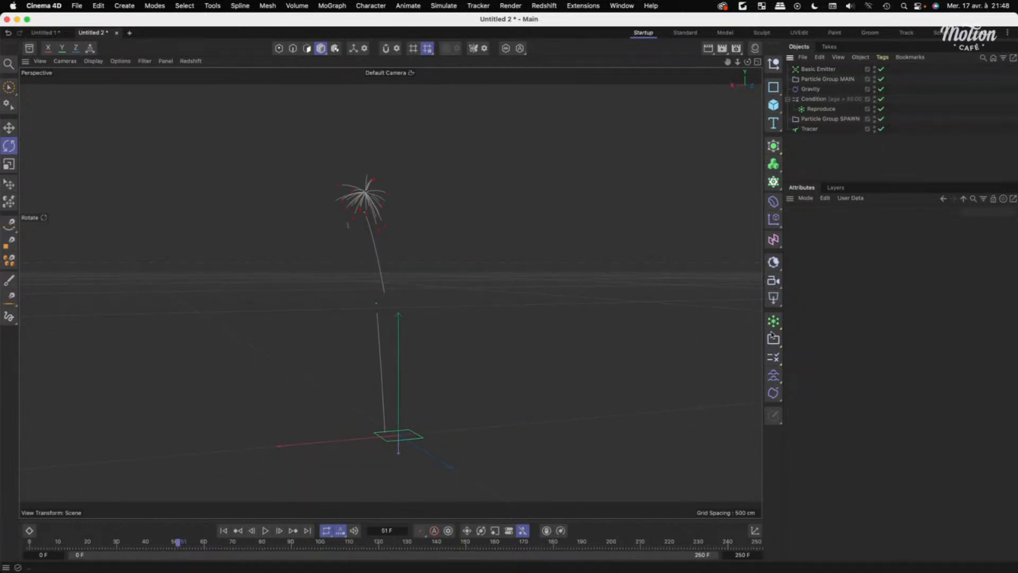
# Add a second Reproduce emitter, place it above the Condition in the object list, and test the animation from the start.
pyautogui.moveTo(774, 324); pyautogui.dragTo(820, 367)
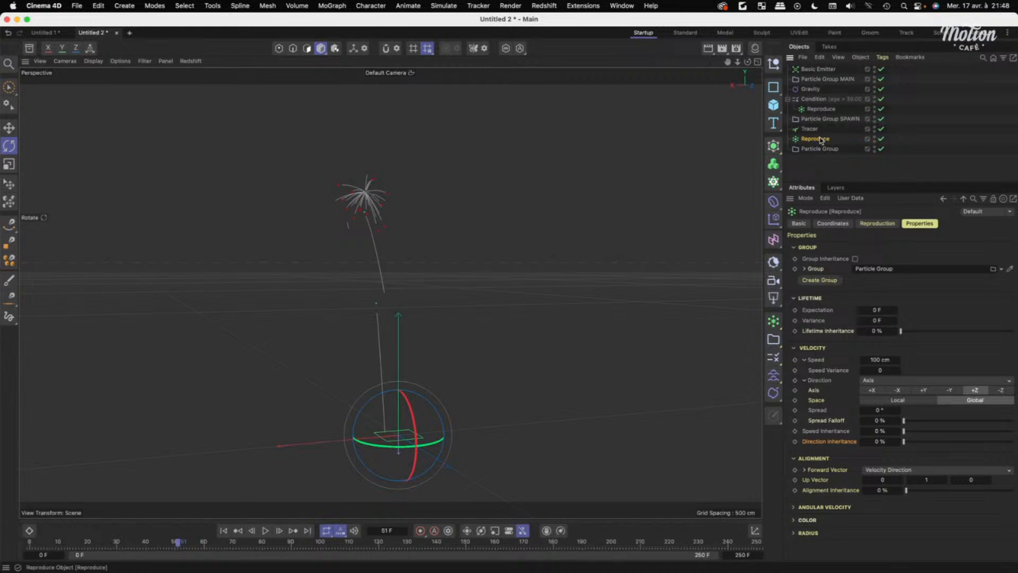
pyautogui.moveTo(820, 140); pyautogui.dragTo(818, 96)
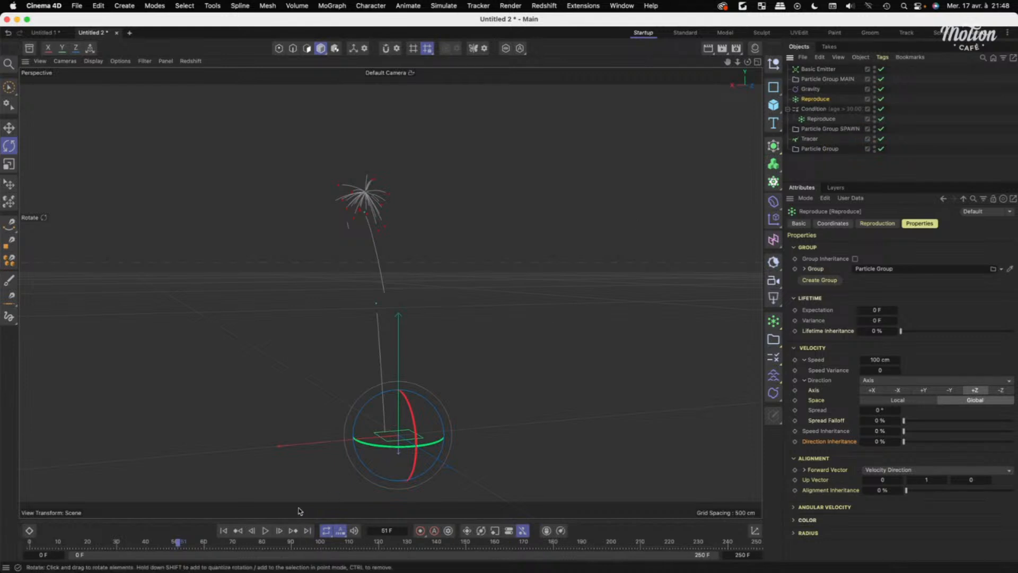
pyautogui.click(224, 531)
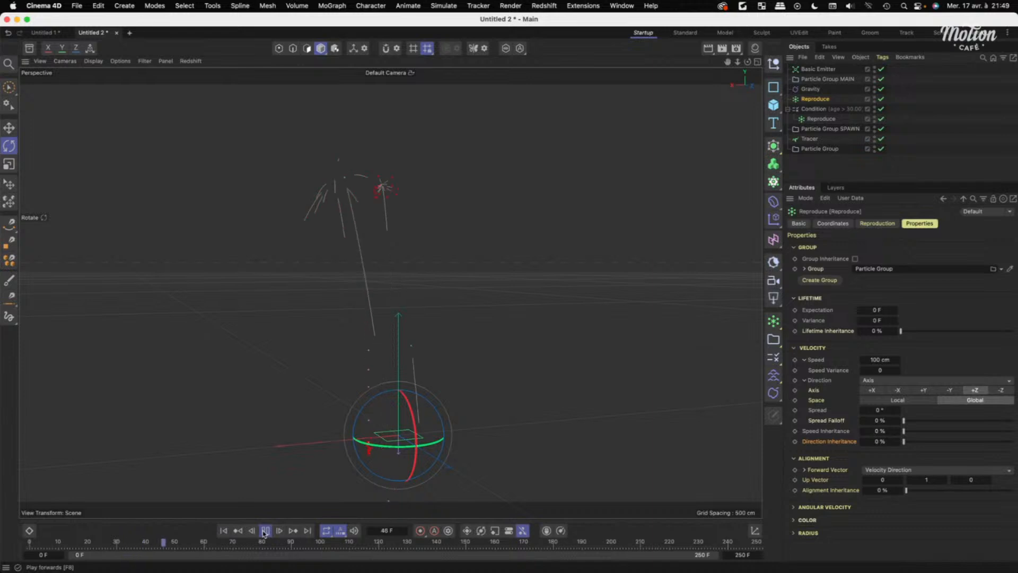
pyautogui.click(264, 530)
pyautogui.click(264, 530)
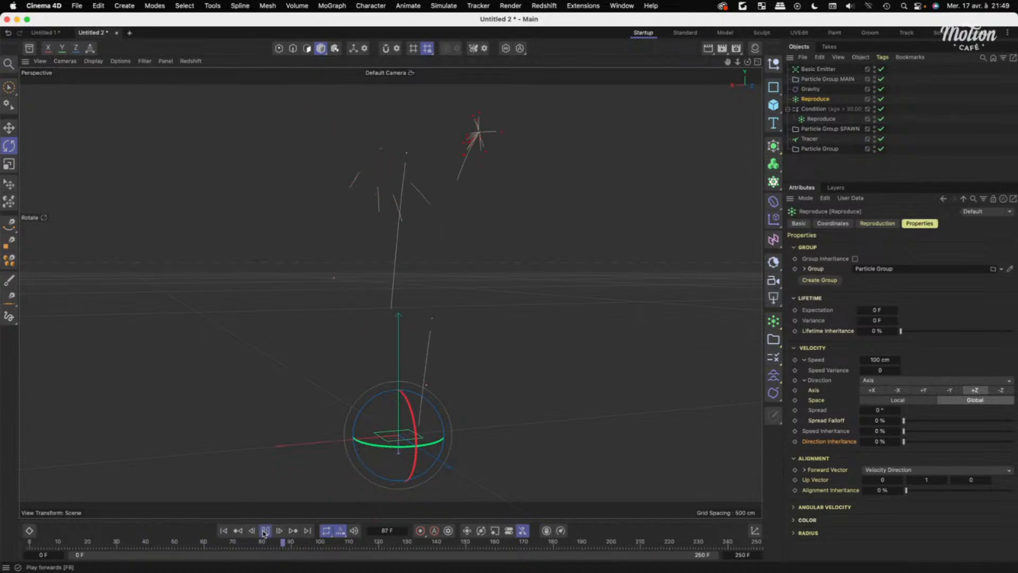
pyautogui.click(222, 531)
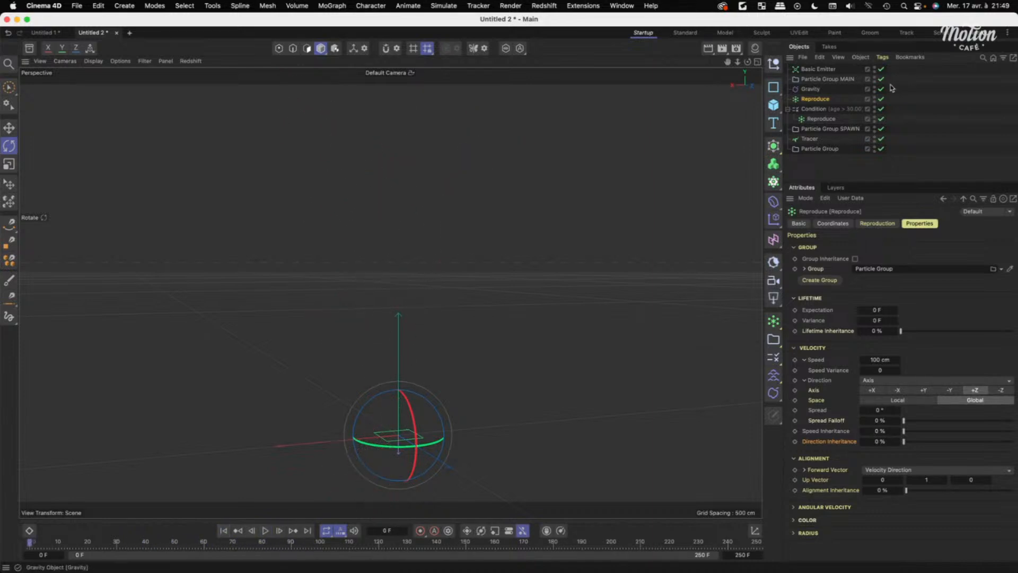
# Change the second Reproduce emitter's count and give it a Radial direction with a speed of 25 cm and variance of 5.
pyautogui.click(878, 223)
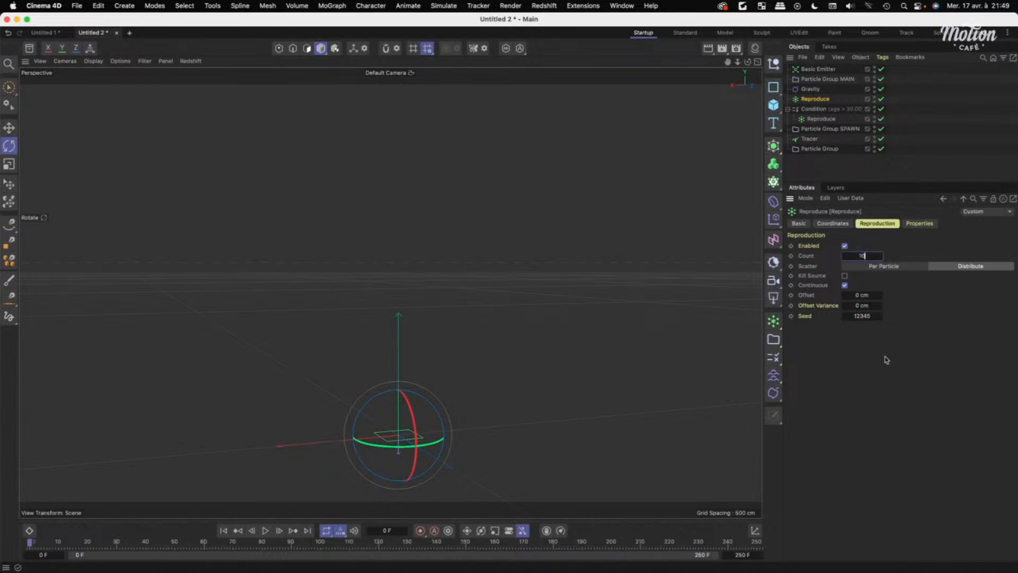
pyautogui.click(924, 224)
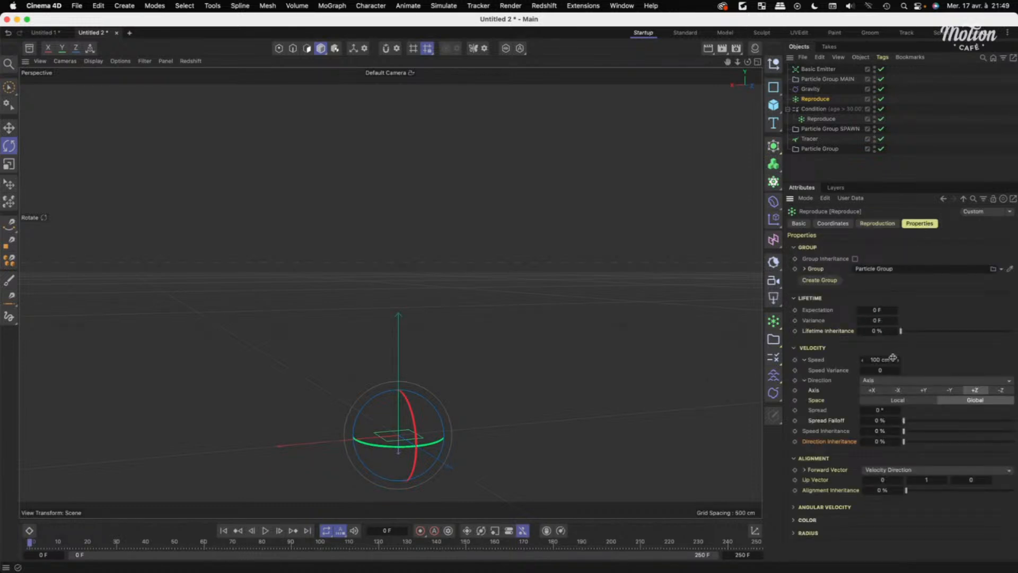
pyautogui.click(891, 383)
pyautogui.click(883, 390)
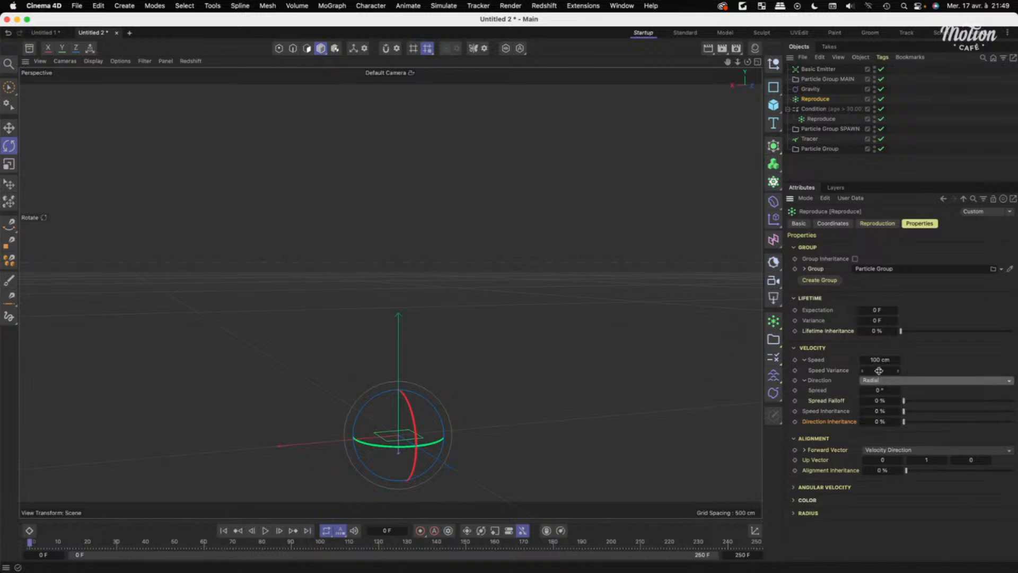
pyautogui.click(876, 360)
pyautogui.write('2')
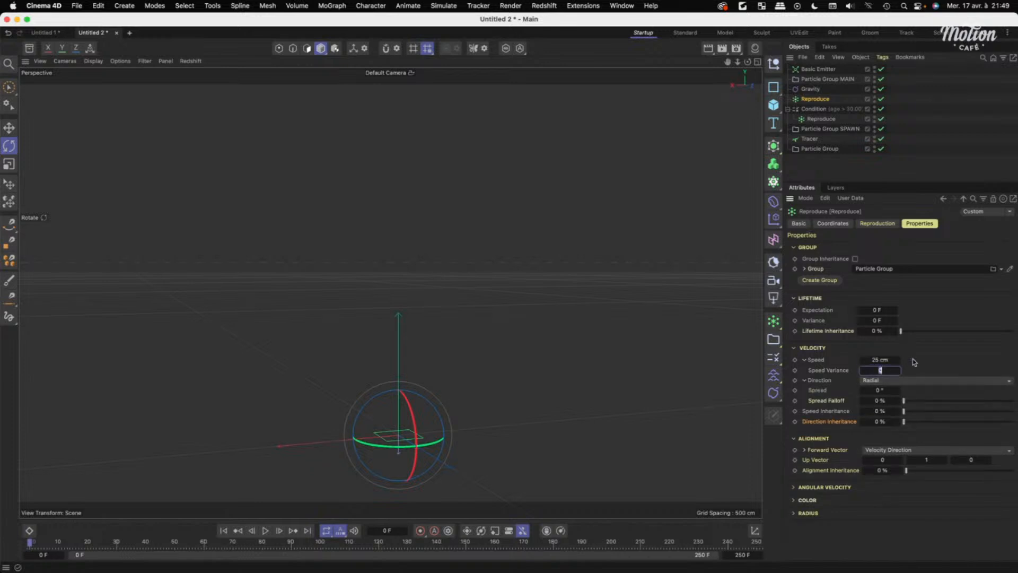
pyautogui.write('5')
pyautogui.press('Return')
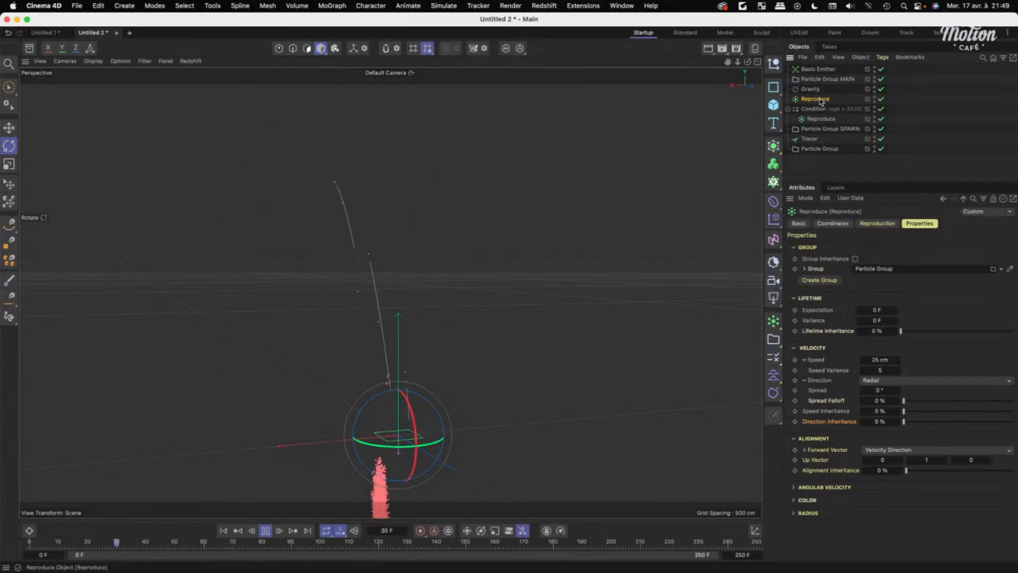
# Nest the second Reproduce emitter under Particle Group MAIN, replay the animation to check the particle trails, and pause at frame 140.
pyautogui.moveTo(817, 99); pyautogui.dragTo(827, 79)
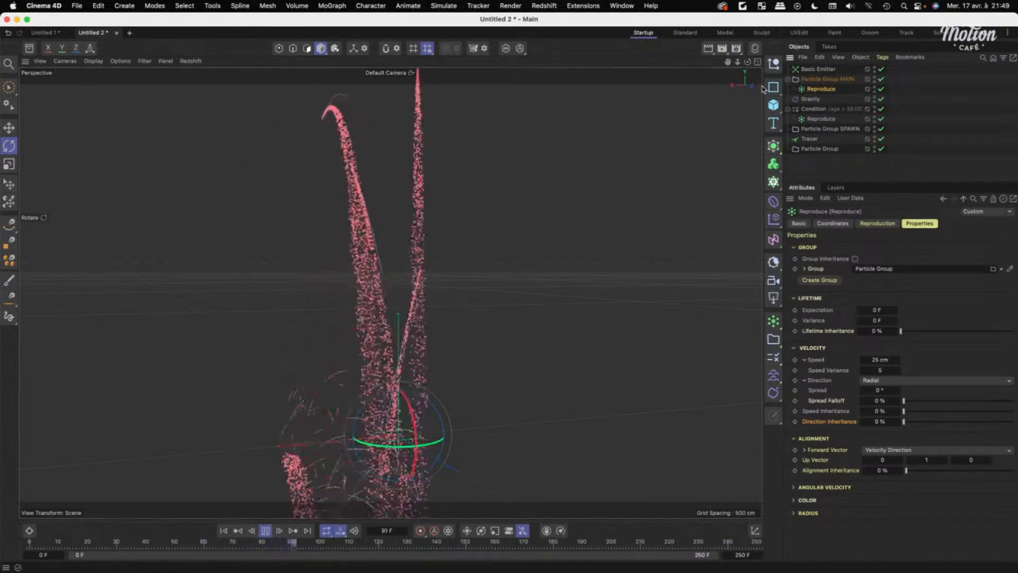
pyautogui.click(224, 530)
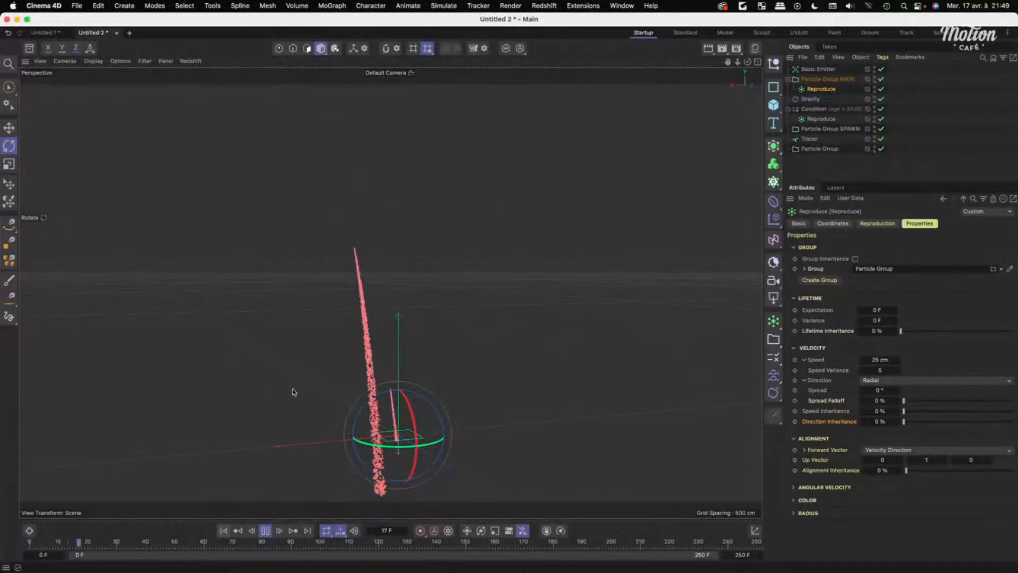
pyautogui.keyDown('alt'); pyautogui.moveTo(360, 305); pyautogui.dragTo(468, 284); pyautogui.keyUp('alt')
pyautogui.click(941, 106)
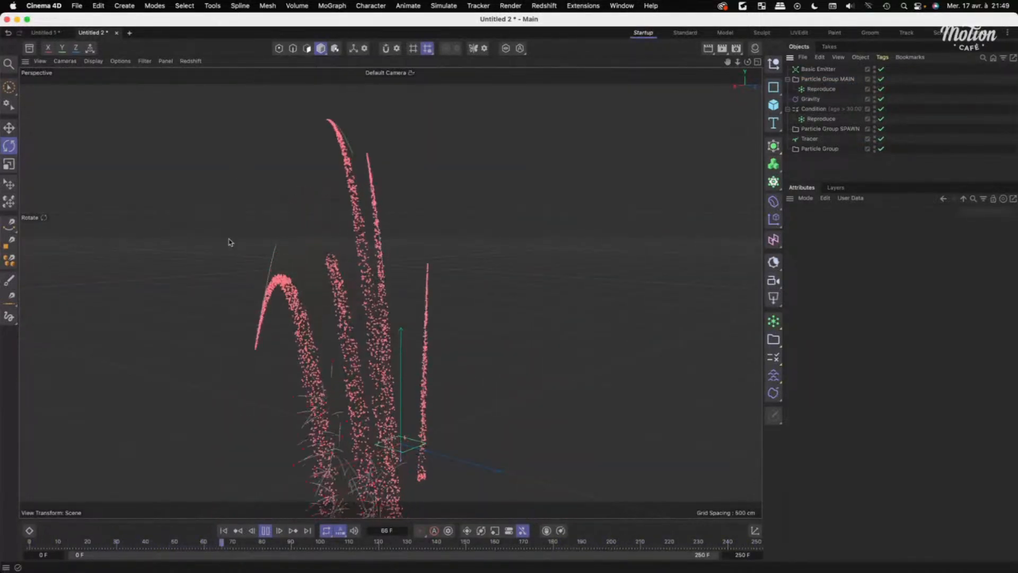
pyautogui.click(266, 531)
# Set the lifetime expectation of the Reproduce emitter under Particle Group MAIN to 8 F and replay the animation from the start.
pyautogui.click(822, 89)
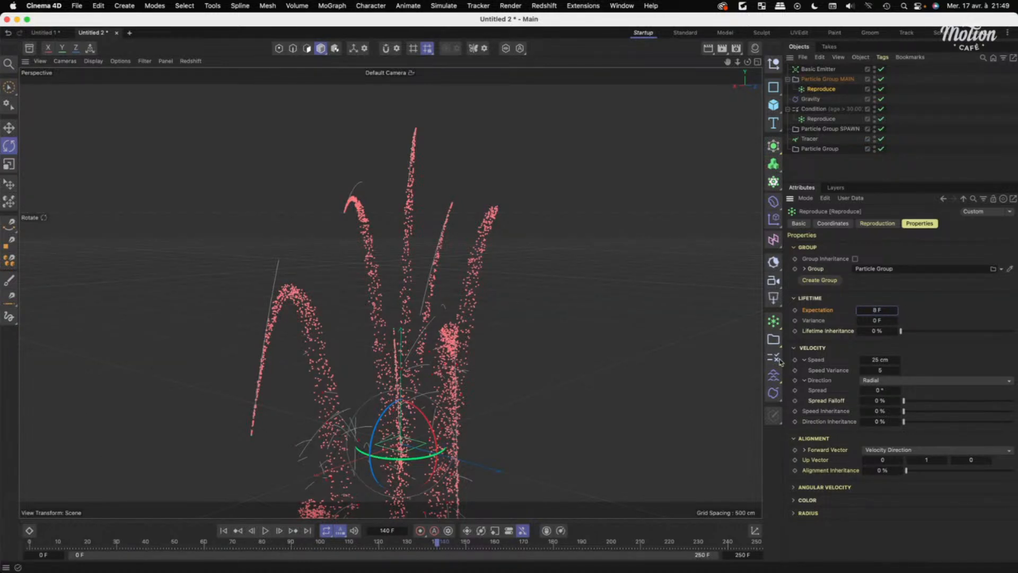
pyautogui.click(223, 530)
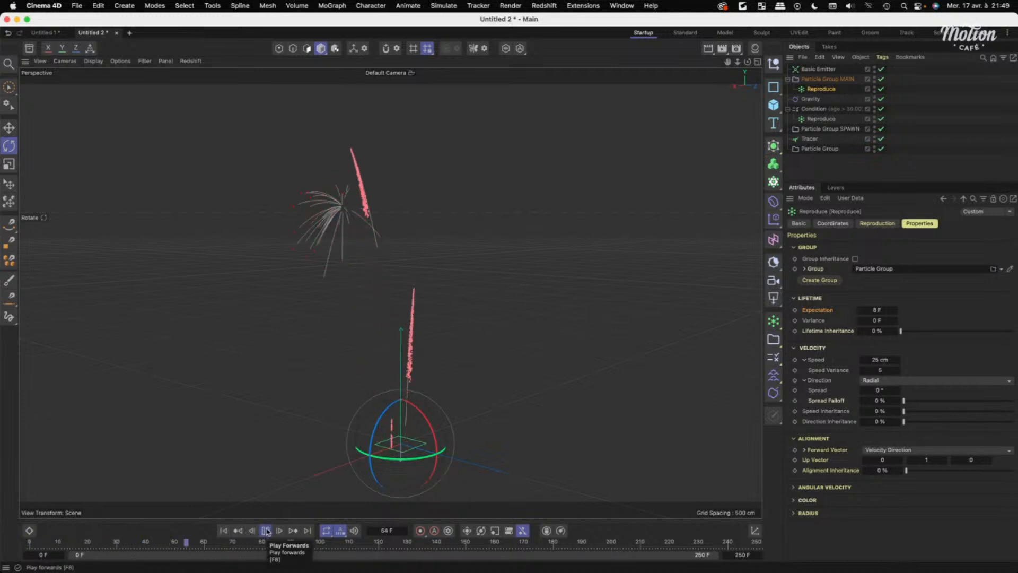
# Pause the animation at frame 69 and inspect the particle trails up close.
pyautogui.click(267, 531)
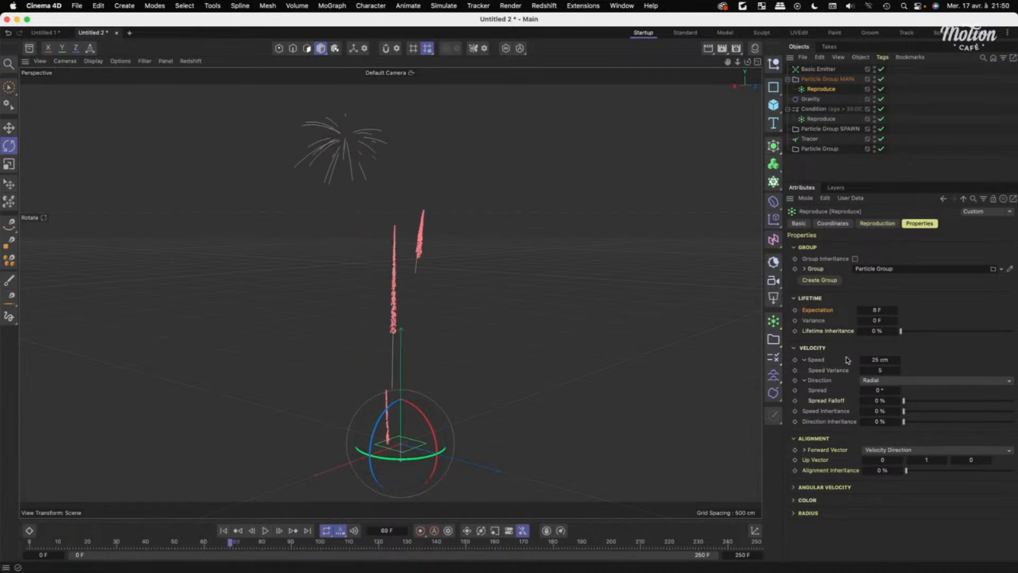
pyautogui.click(866, 163)
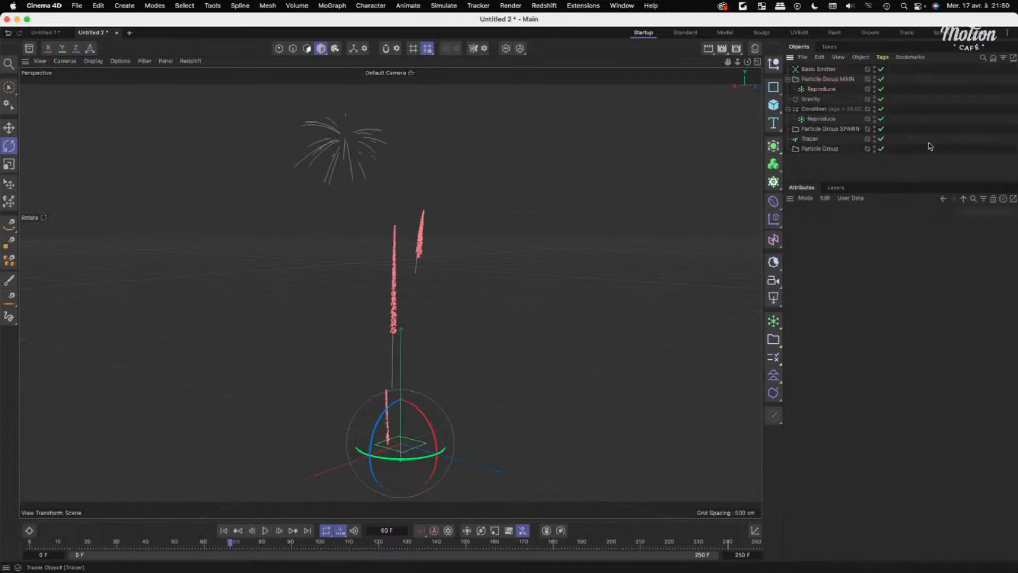
pyautogui.click(772, 380)
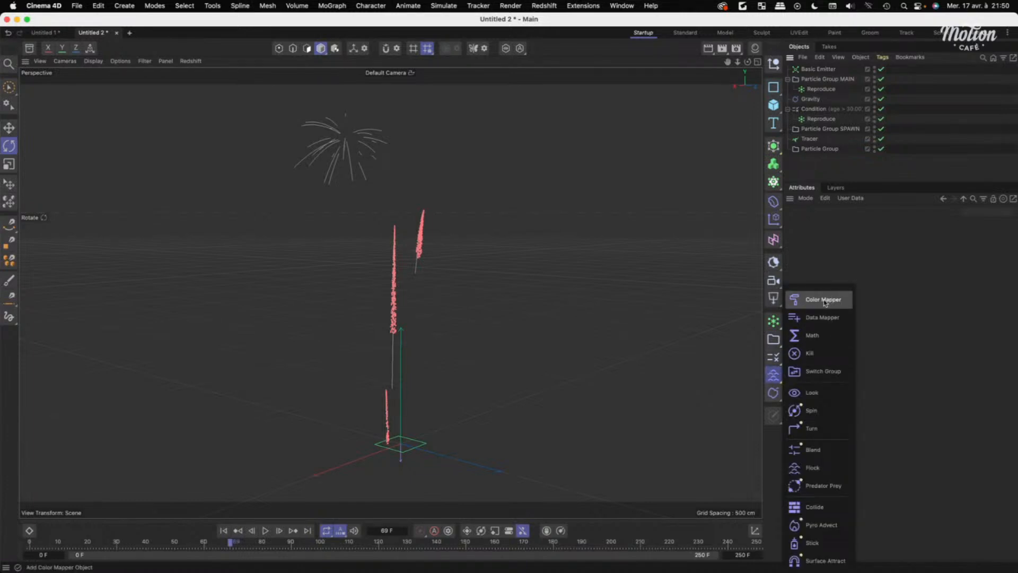
pyautogui.click(557, 292)
pyautogui.scroll(10, 427, 243)
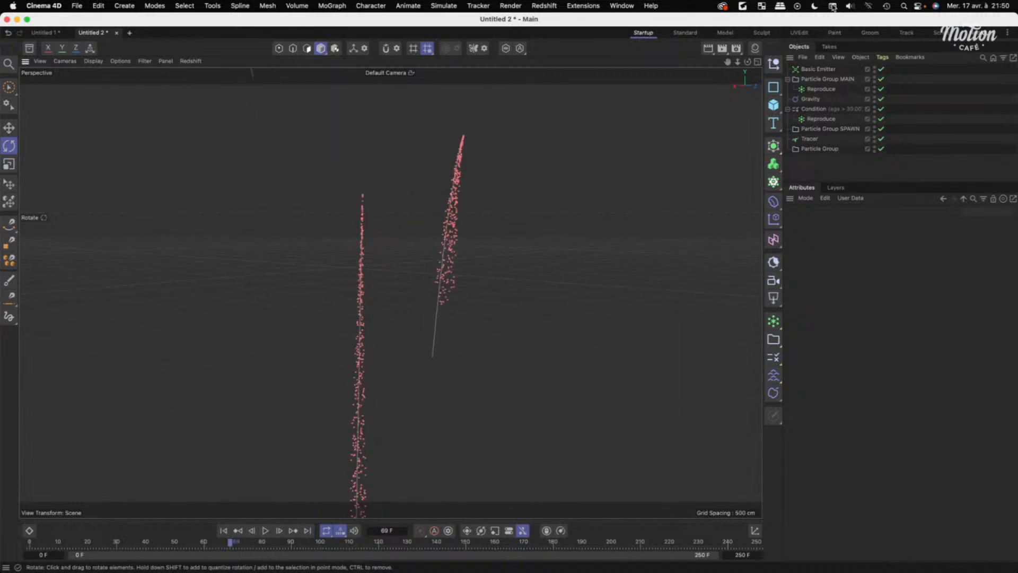
# Rename the particle group used by the Reproduce emitter under Particle Group MAIN as "Particle Group TRail".
pyautogui.click(822, 89)
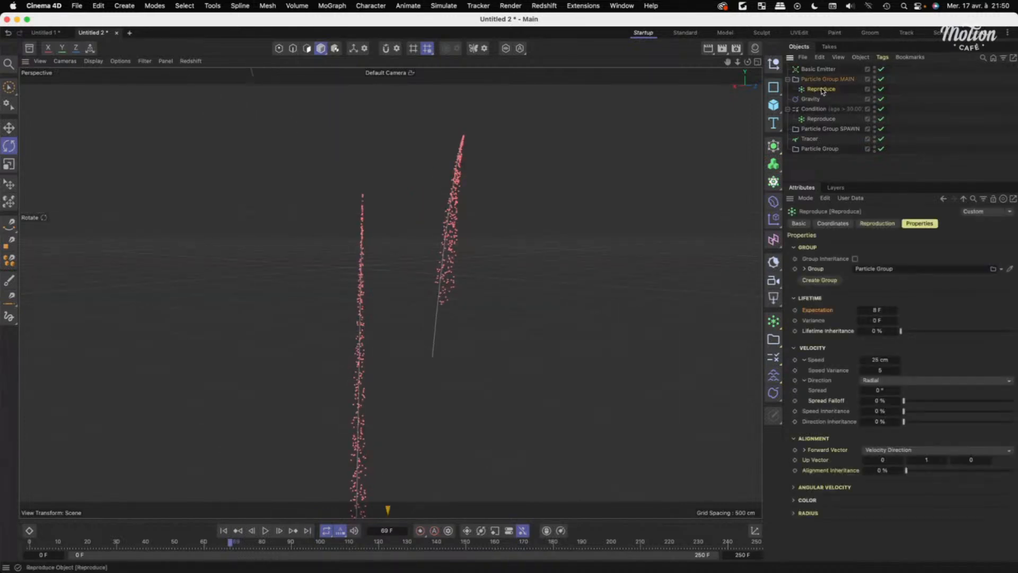
pyautogui.click(834, 152)
pyautogui.doubleClick(835, 151)
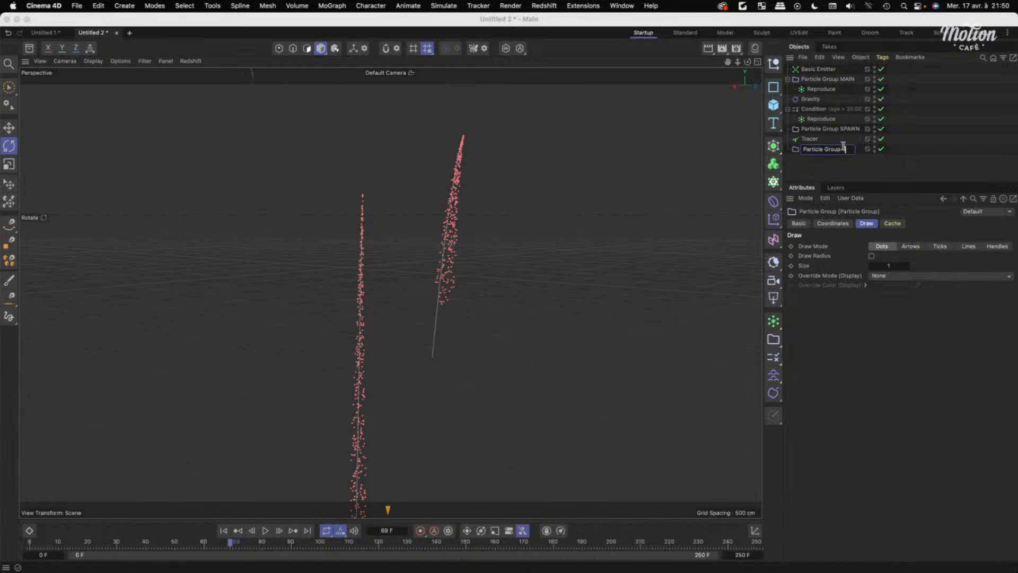
pyautogui.press('Return')
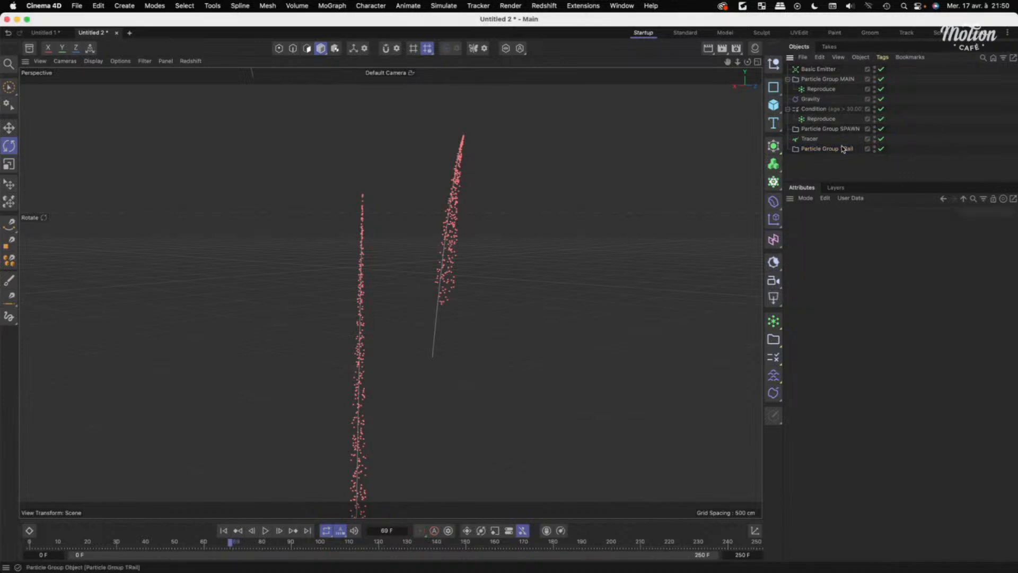
# Give Particle Group TRail a Constant display override in purple, about RGB 152, 47, 255.
pyautogui.click(839, 151)
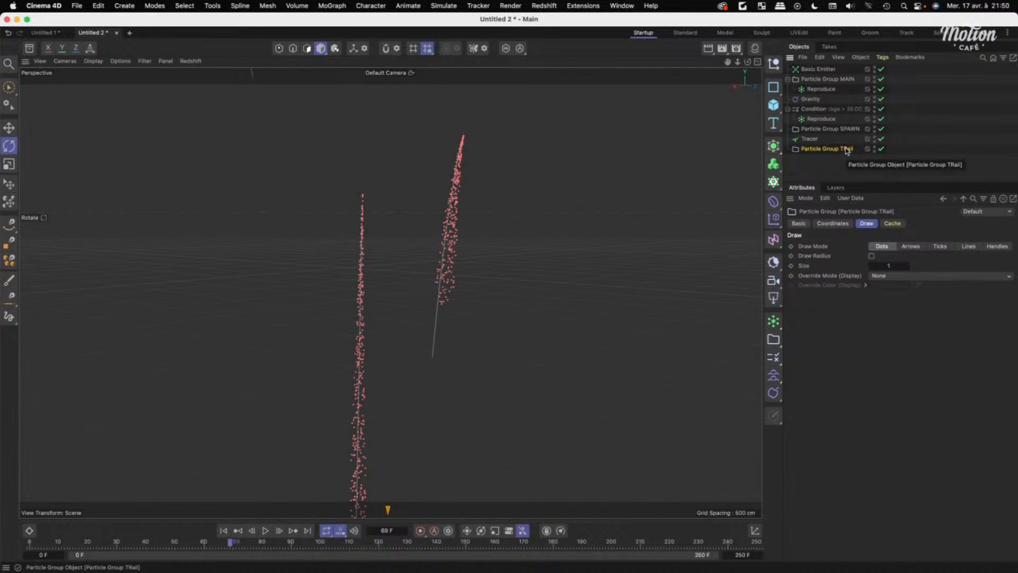
pyautogui.click(894, 275)
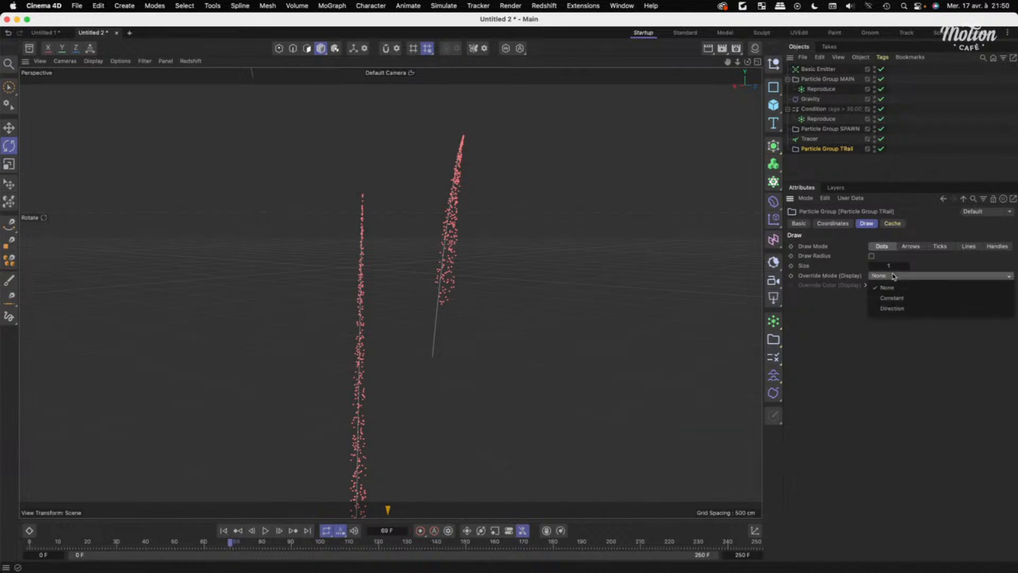
pyautogui.click(895, 309)
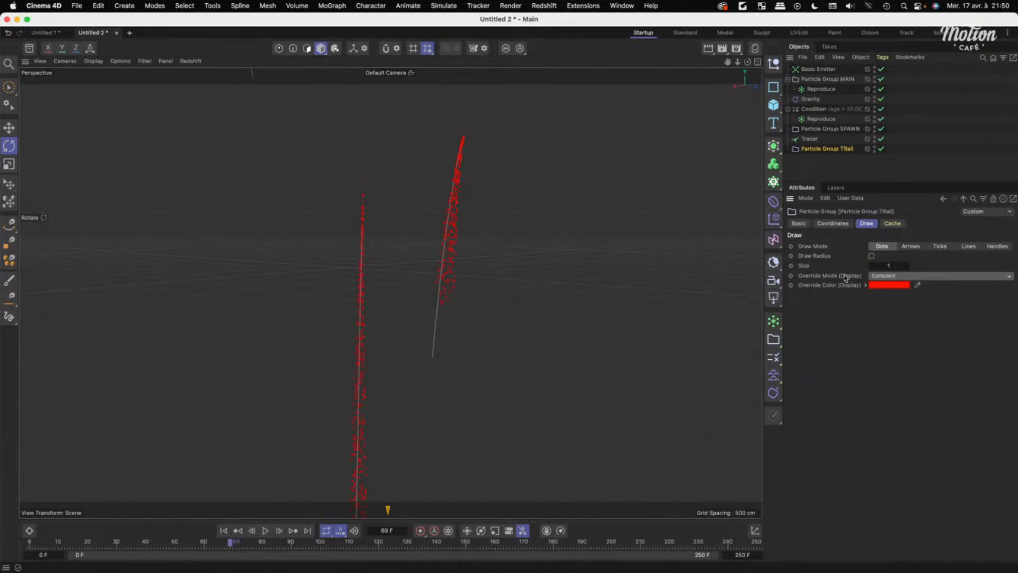
pyautogui.click(892, 285)
pyautogui.moveTo(940, 359); pyautogui.dragTo(989, 359)
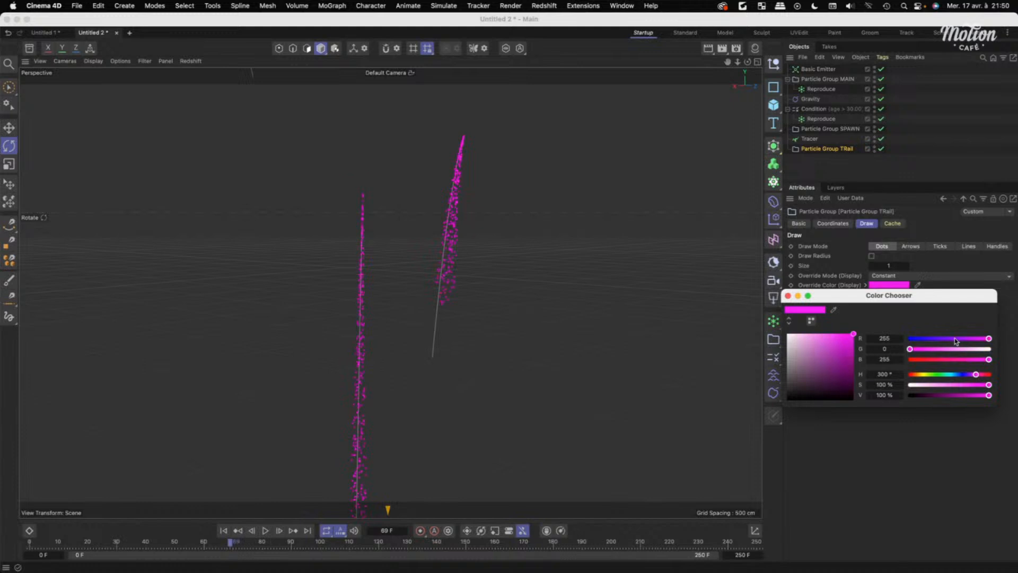
pyautogui.click(950, 340)
pyautogui.click(840, 334)
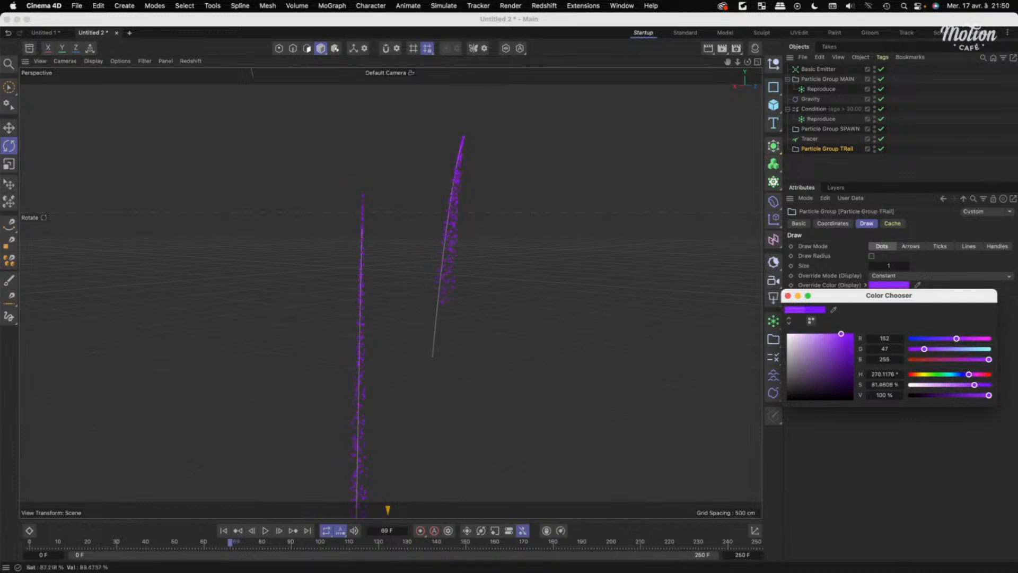
pyautogui.click(951, 127)
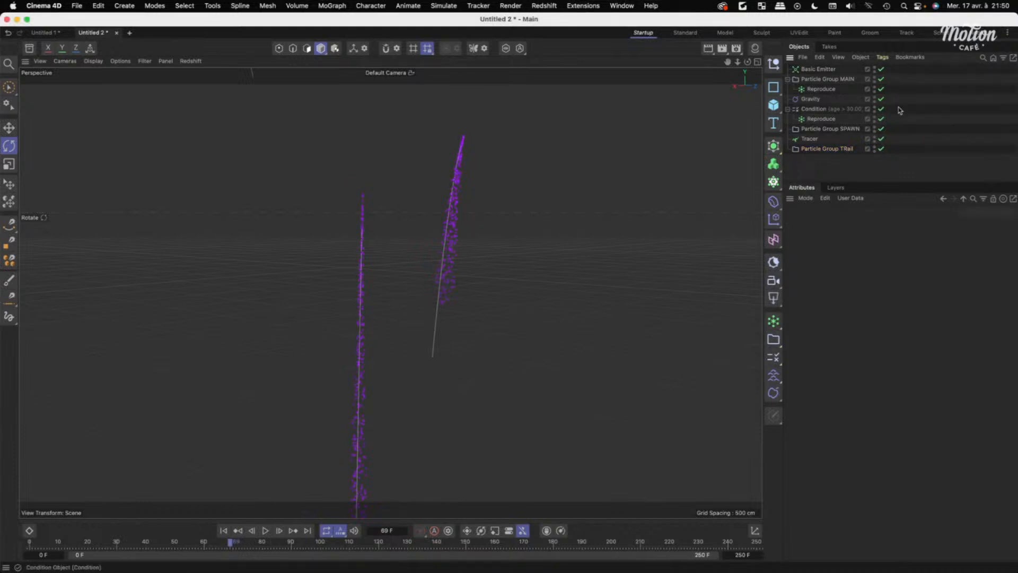
# Add a Color Mapper under Particle Group TRail, driven by Age Percentage with an upper limit of 100%.
pyautogui.click(820, 150)
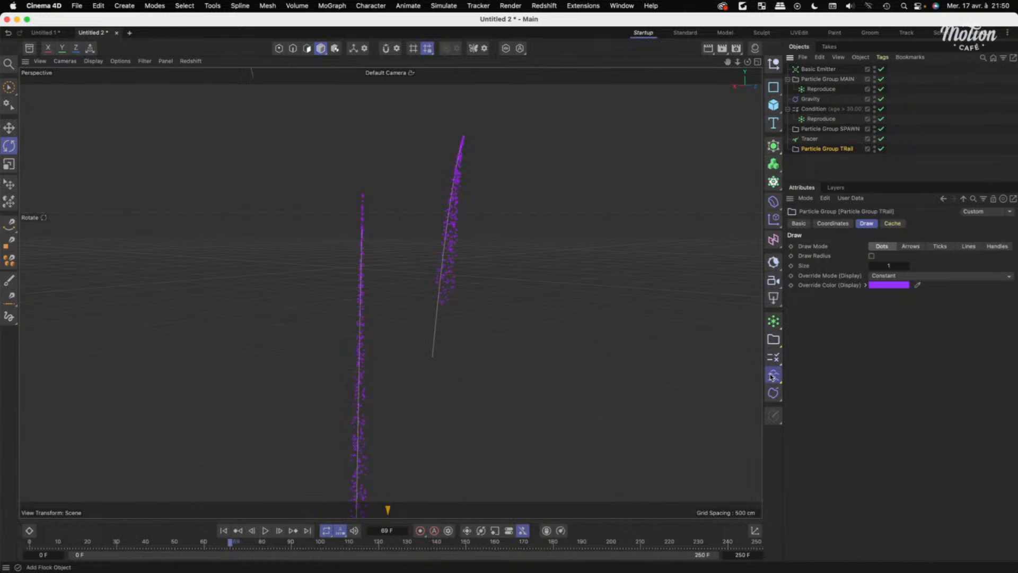
pyautogui.click(773, 376)
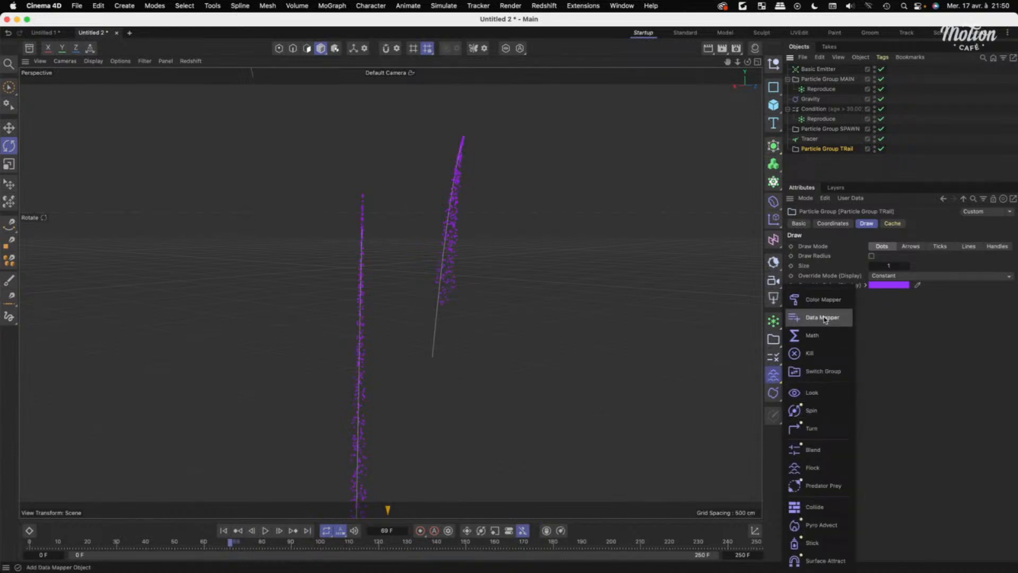
pyautogui.click(829, 299)
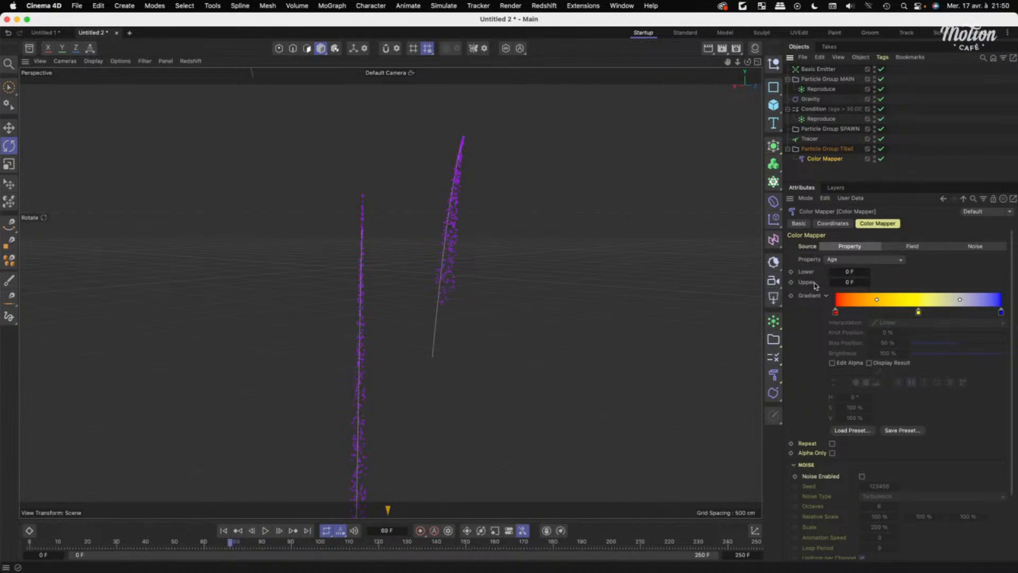
pyautogui.click(829, 261)
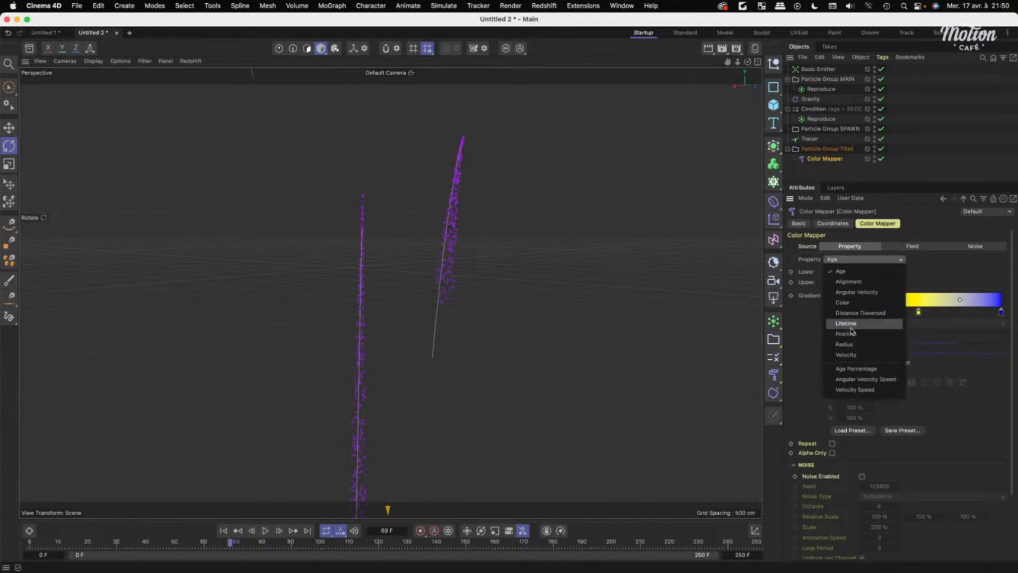
pyautogui.click(851, 369)
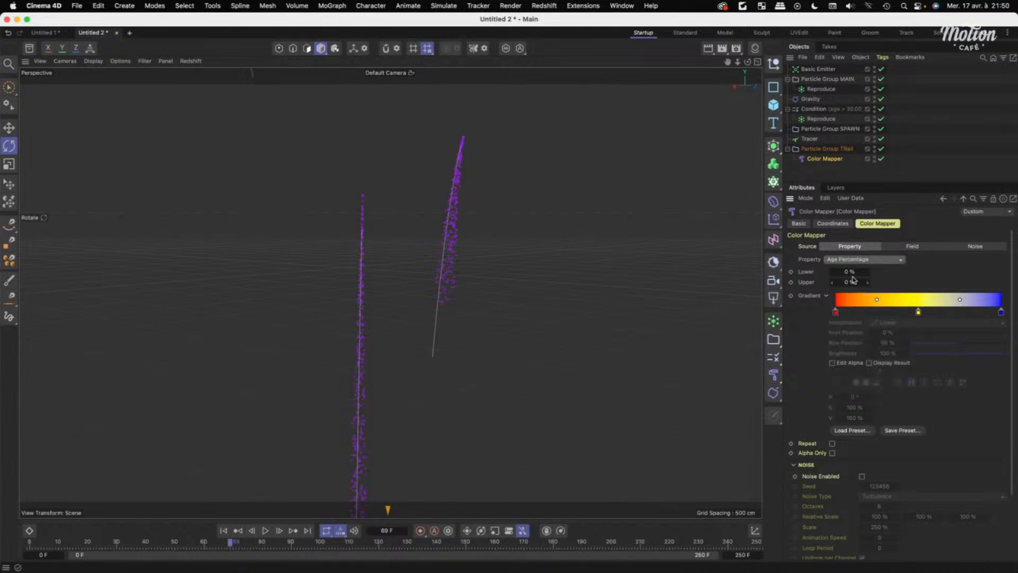
pyautogui.click(847, 283)
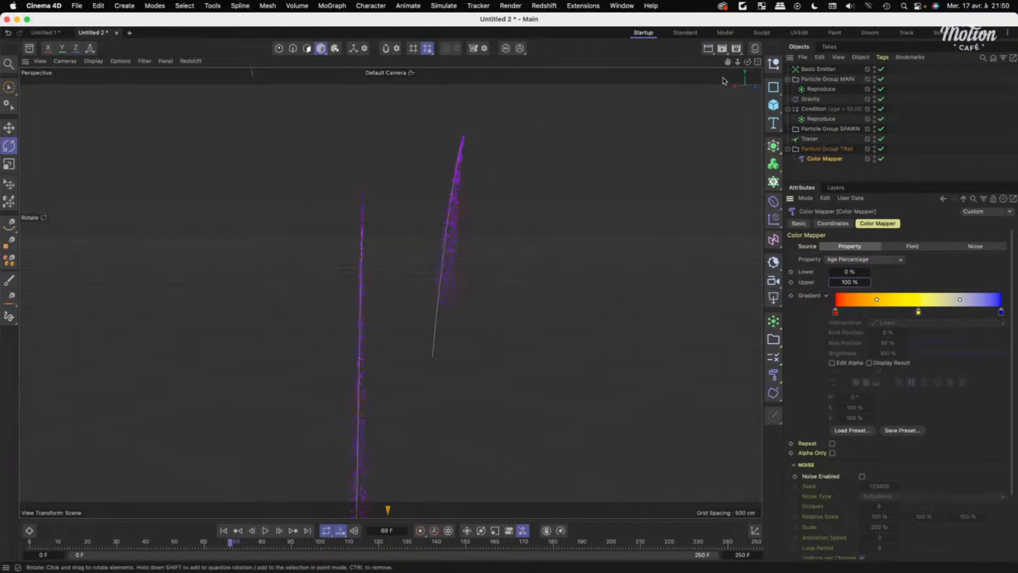
# Check the Reproduce emitter's group assignment and replay the animation from the start to check the trail colors.
pyautogui.click(821, 88)
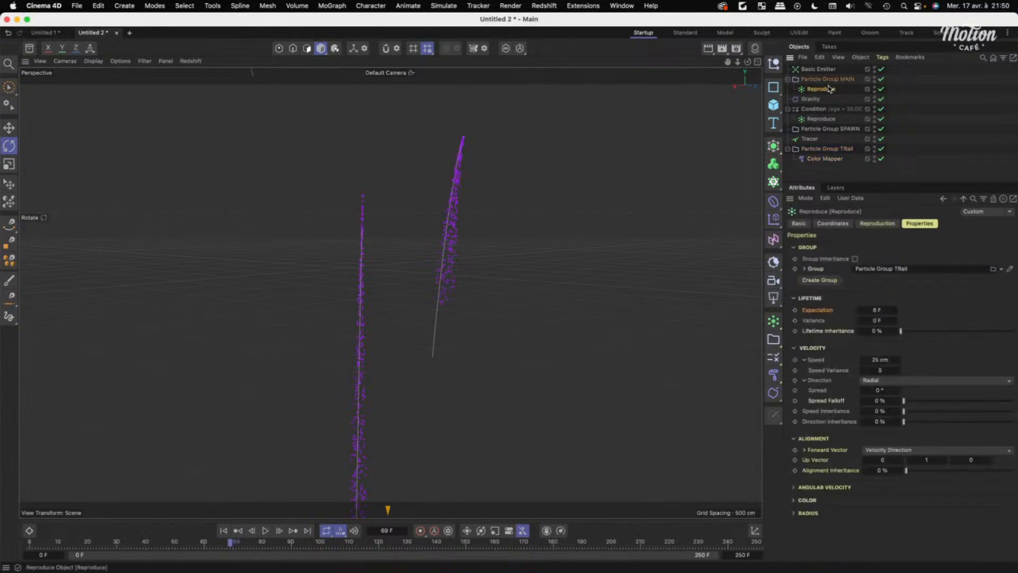
pyautogui.click(840, 162)
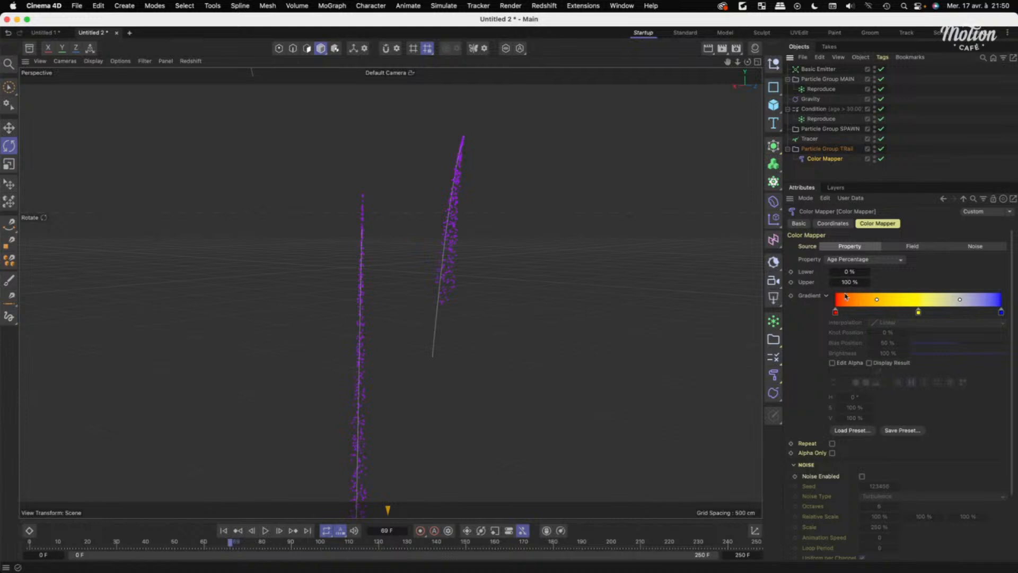
pyautogui.click(223, 530)
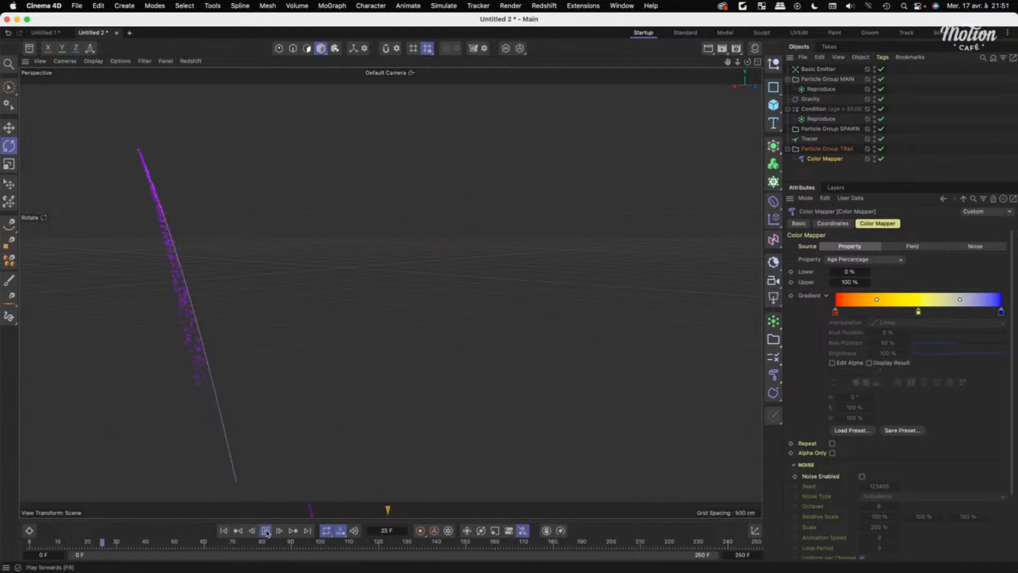
pyautogui.keyDown('alt'); pyautogui.moveTo(348, 355); pyautogui.dragTo(364, 284, button='middle'); pyautogui.keyUp('alt')
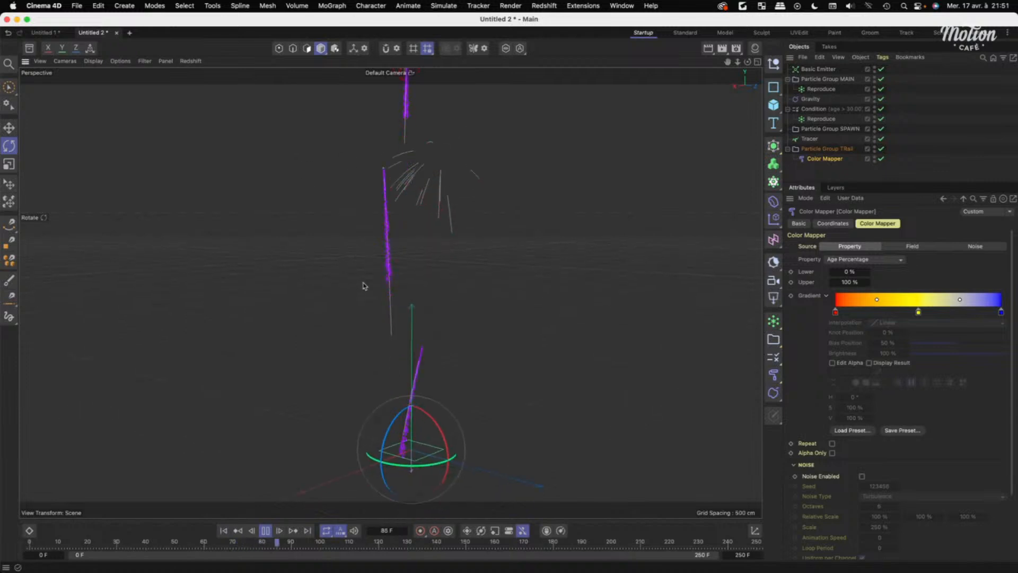
# Set the display override mode of Particle Group TRail to None.
pyautogui.click(837, 150)
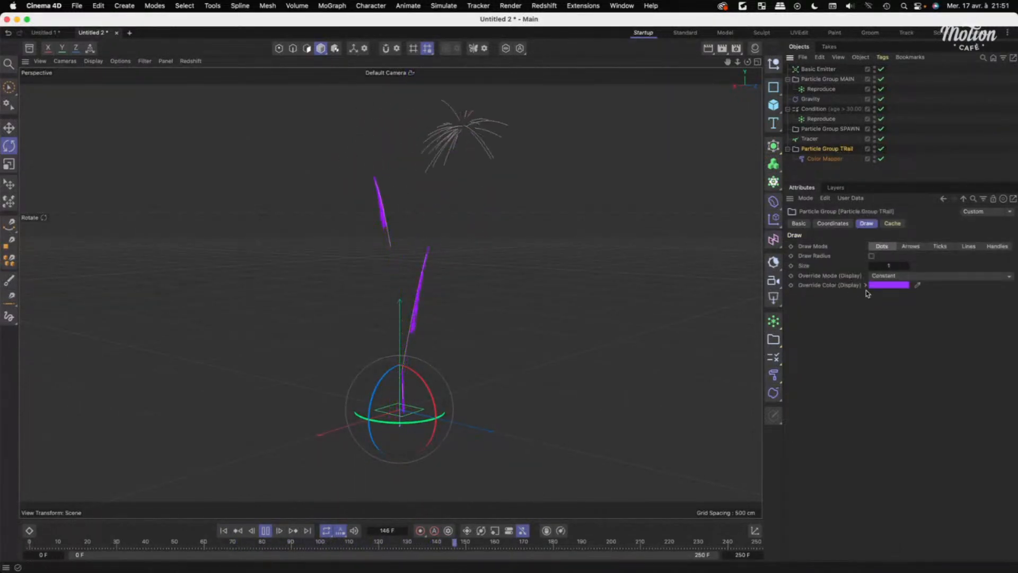
pyautogui.click(896, 276)
pyautogui.click(899, 287)
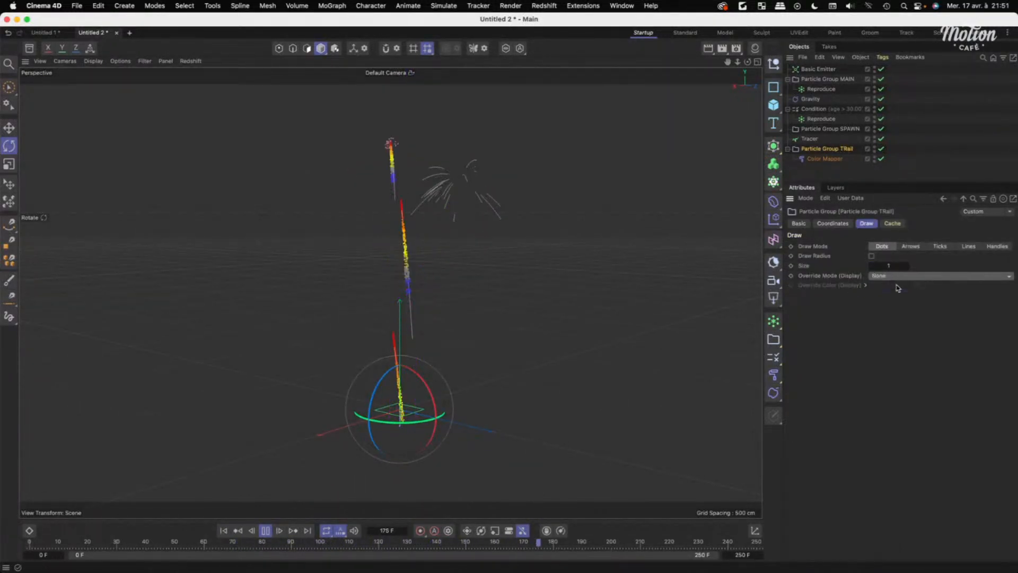
pyautogui.click(948, 149)
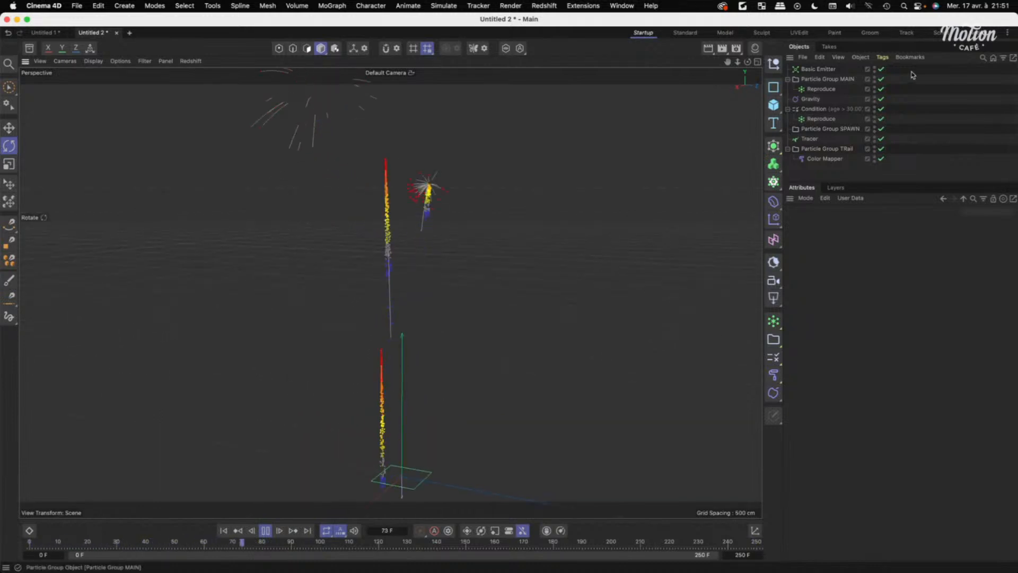
# Rename the Reproduce emitter under Particle Group MAIN as "Reproduce Trail".
pyautogui.click(822, 90)
pyautogui.doubleClick(822, 90)
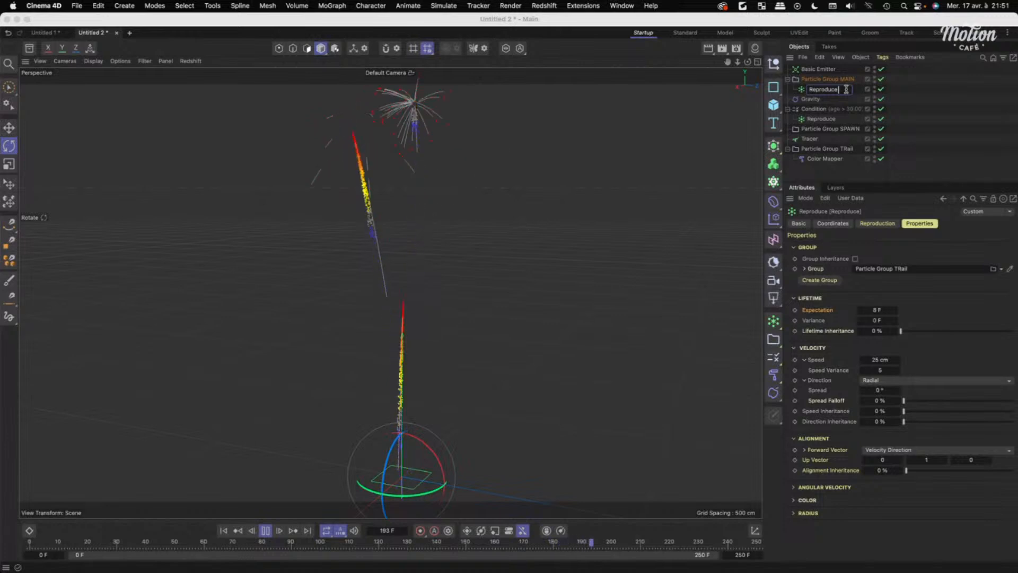
pyautogui.write('Trail')
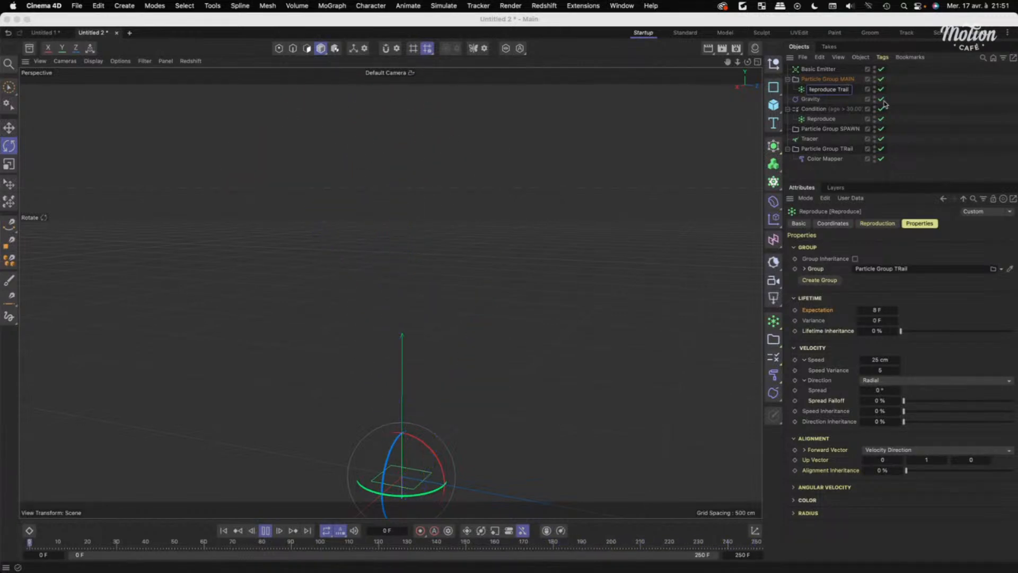
pyautogui.click(833, 171)
pyautogui.click(825, 159)
pyautogui.click(835, 150)
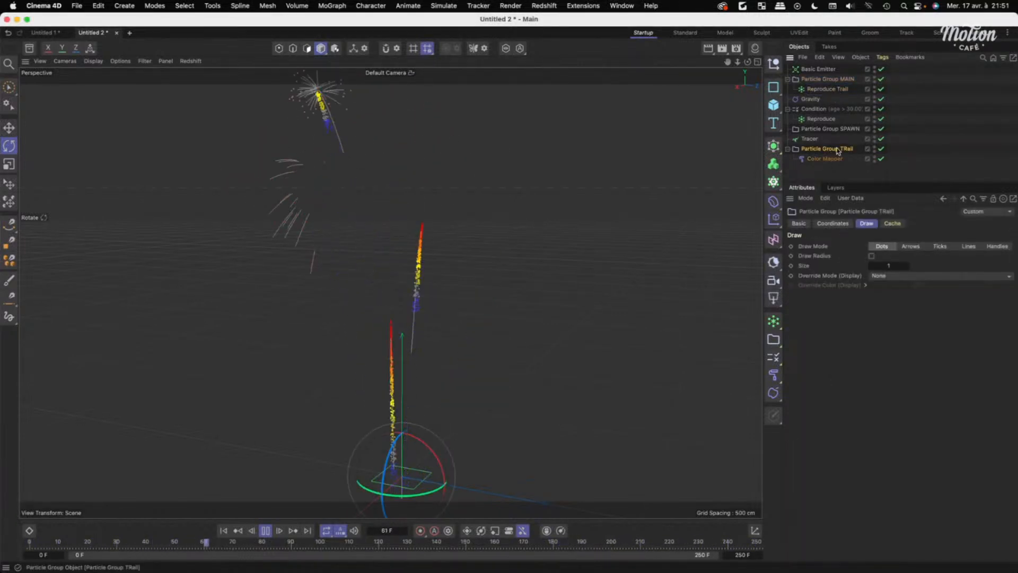
pyautogui.click(838, 89)
pyautogui.click(920, 122)
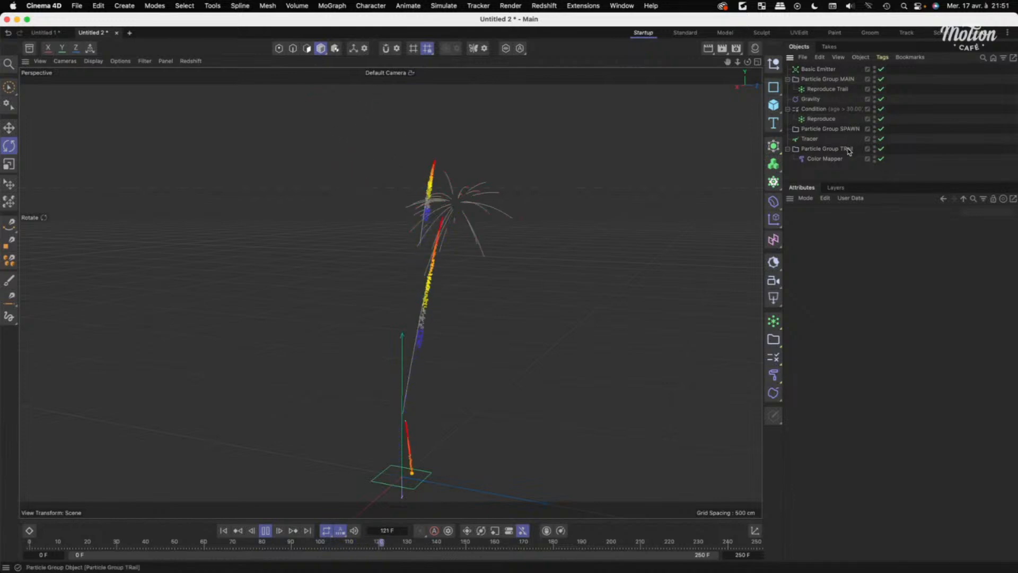
# Set the Reproduce Trail emitter's lifetime expectation to 15 F with a variance of 10 F.
pyautogui.click(828, 149)
pyautogui.click(830, 90)
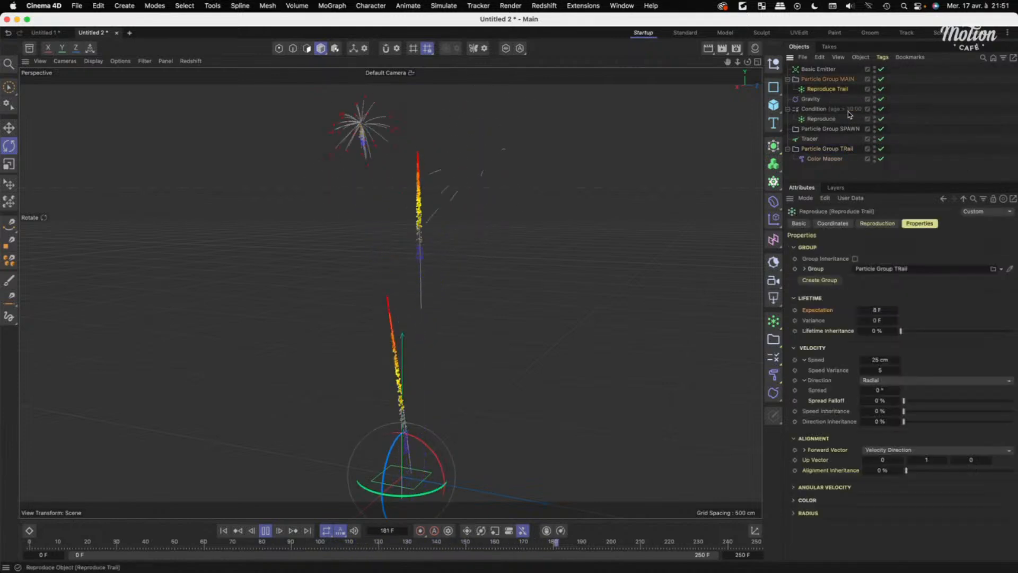
pyautogui.click(877, 310)
pyautogui.write('15')
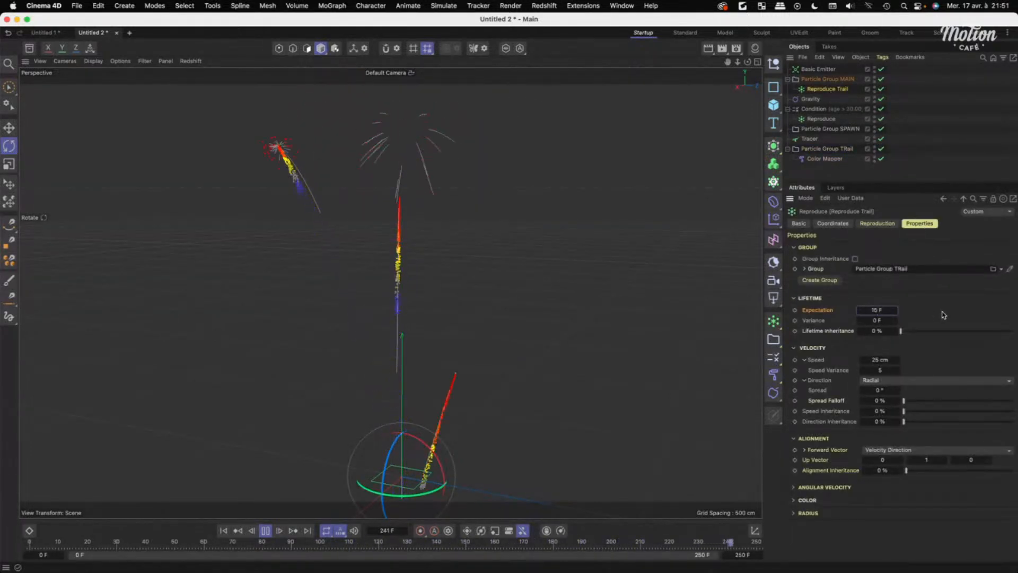
pyautogui.press('Return')
pyautogui.click(881, 320)
pyautogui.write('10')
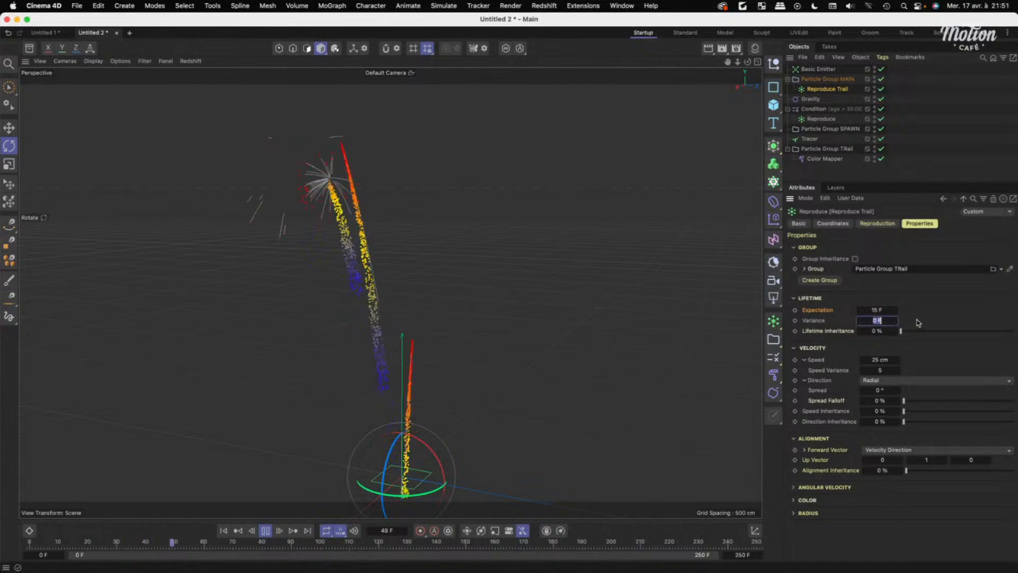
pyautogui.press('Return')
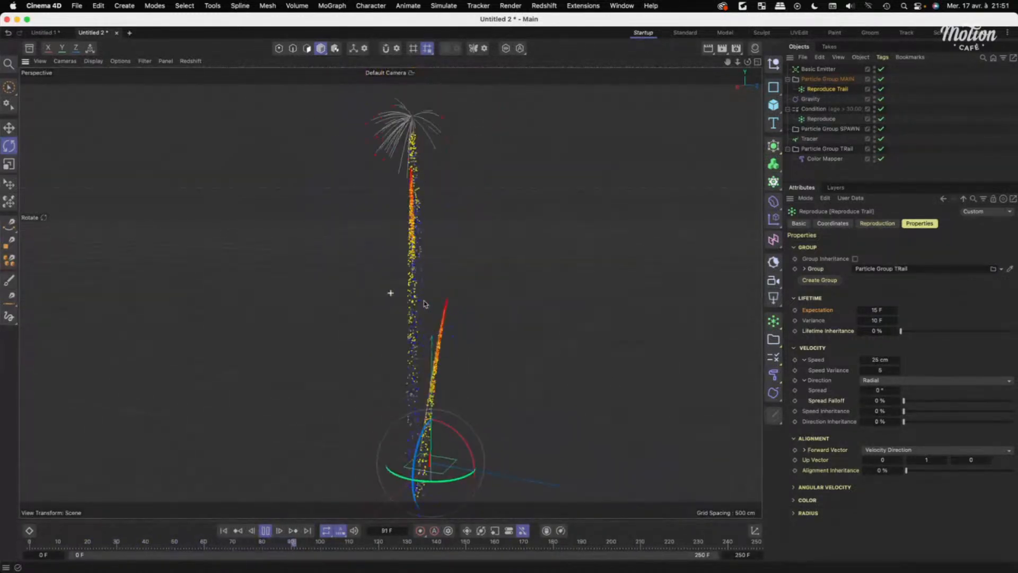
# Check the trail group's Color Mapper, stop the playback and open the FP_fireworks-simple2.c4d project.
pyautogui.click(825, 158)
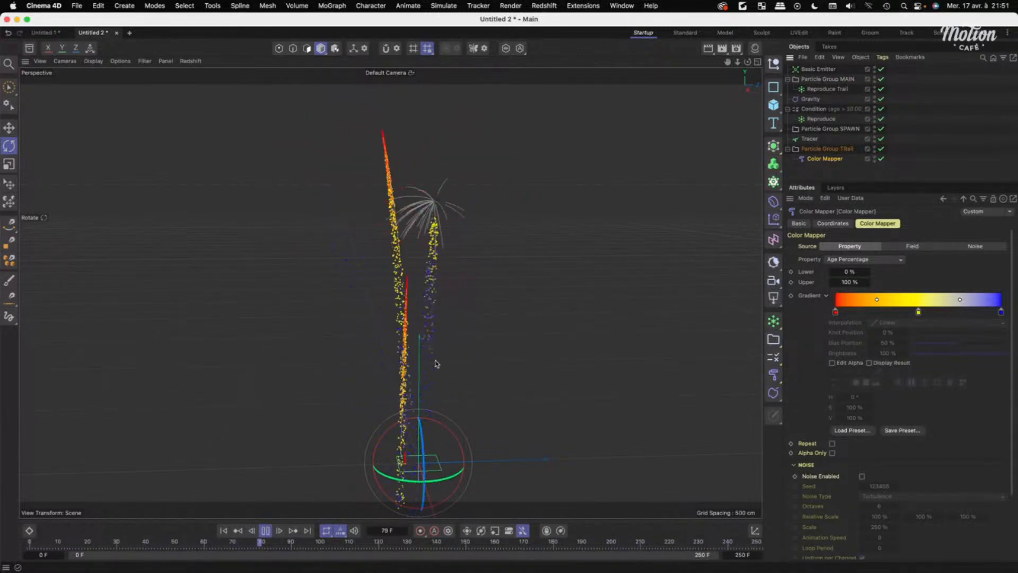
pyautogui.click(265, 530)
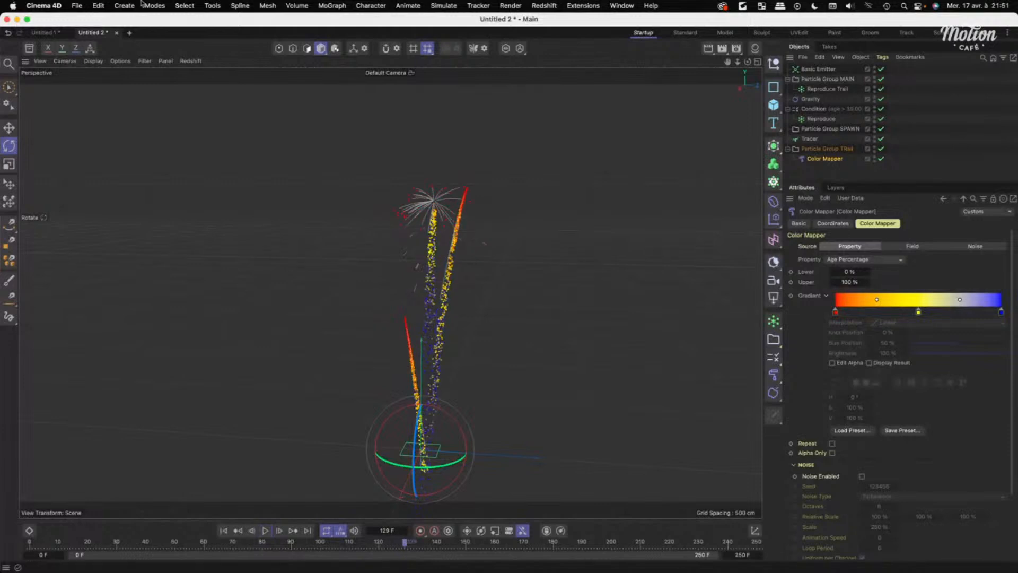
pyautogui.click(129, 32)
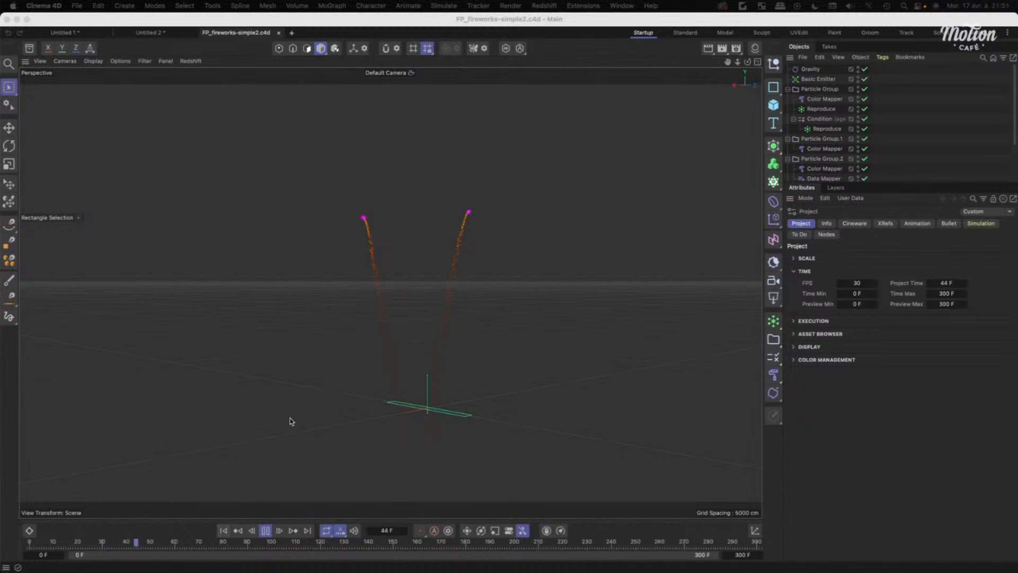
pyautogui.scroll(3, 448, 283)
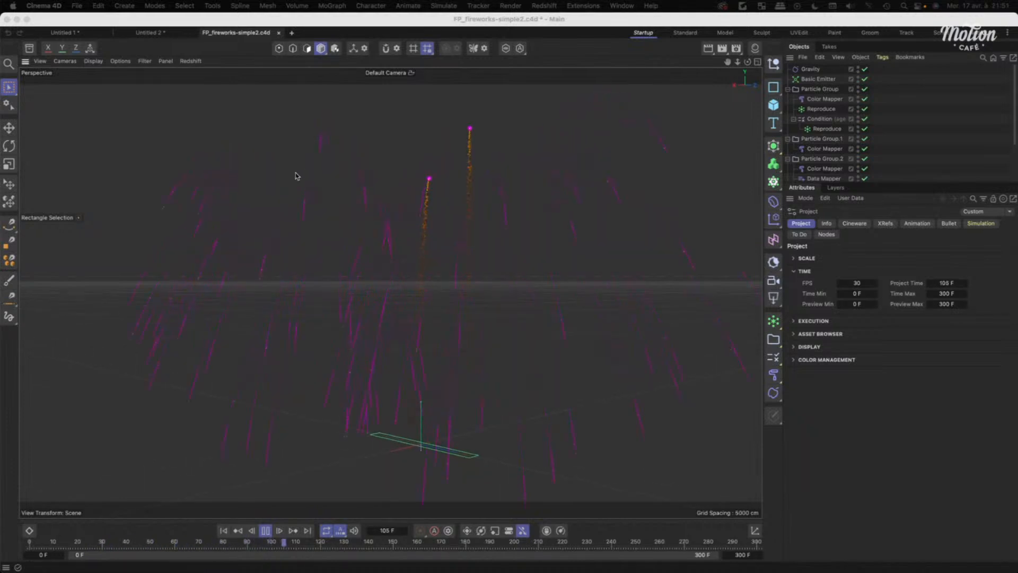
pyautogui.scroll(2, 169, 239)
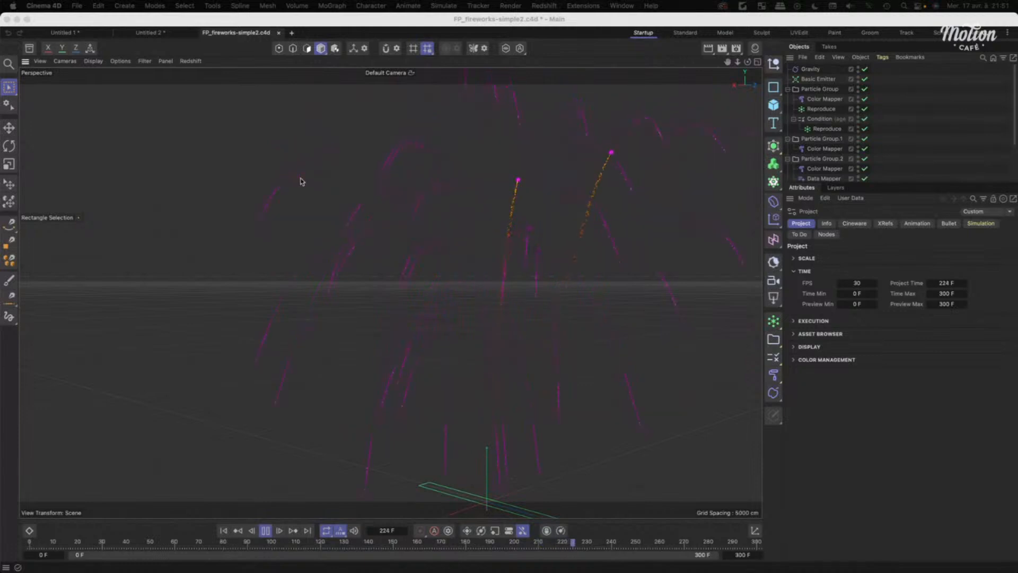
pyautogui.scroll(-4, 479, 281)
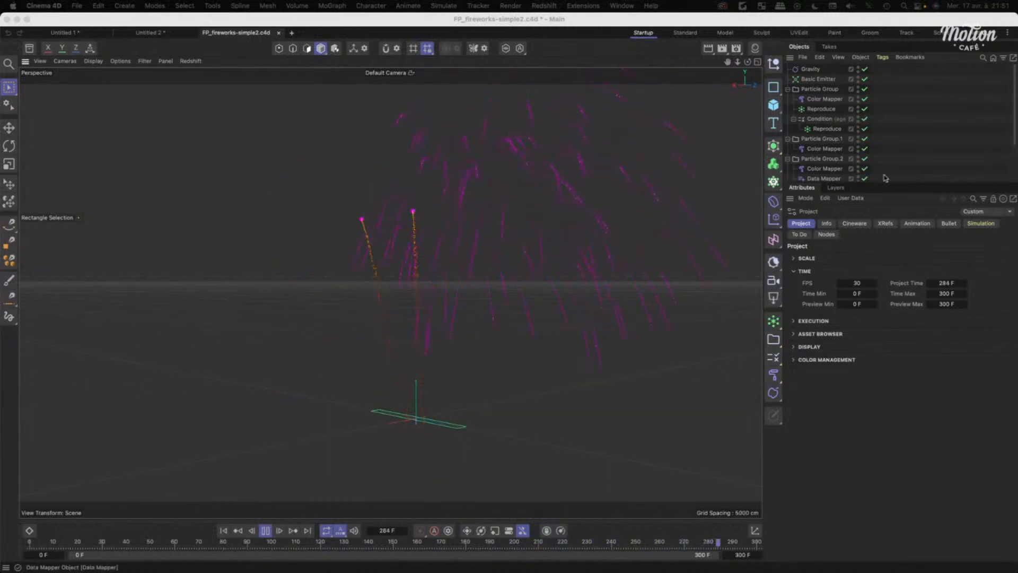
# Reveal the full object list and replay the fireworks animation to examine the particle setup and bursts.
pyautogui.moveTo(891, 182); pyautogui.dragTo(846, 281)
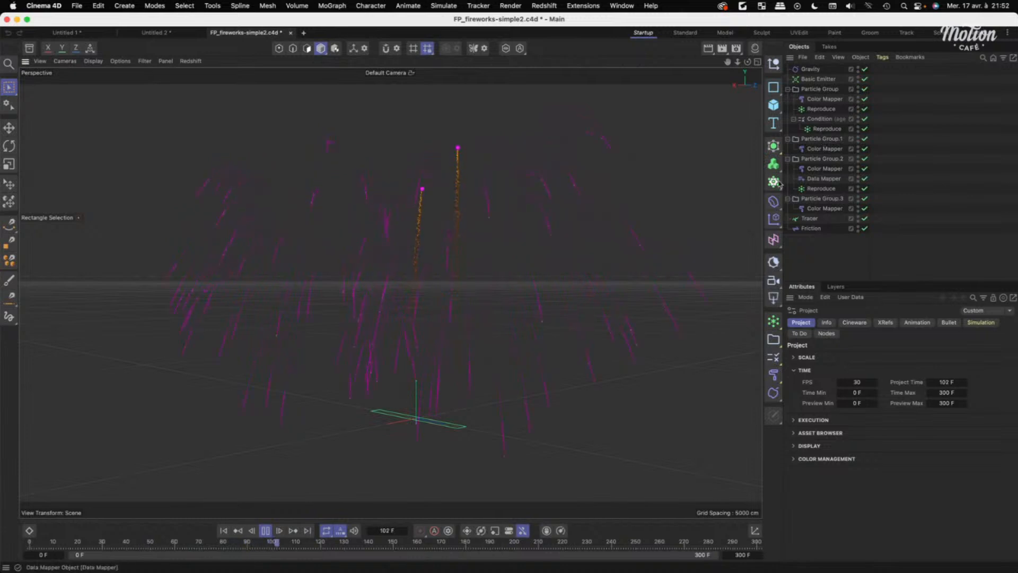
pyautogui.keyDown('alt'); pyautogui.moveTo(463, 194); pyautogui.dragTo(496, 189, button='right'); pyautogui.keyUp('alt')
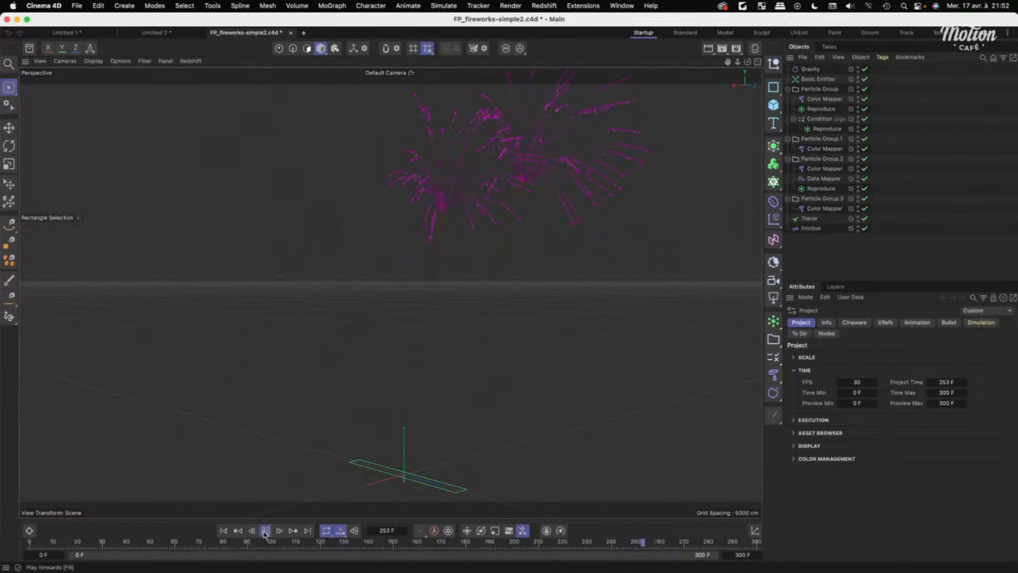
pyautogui.click(265, 531)
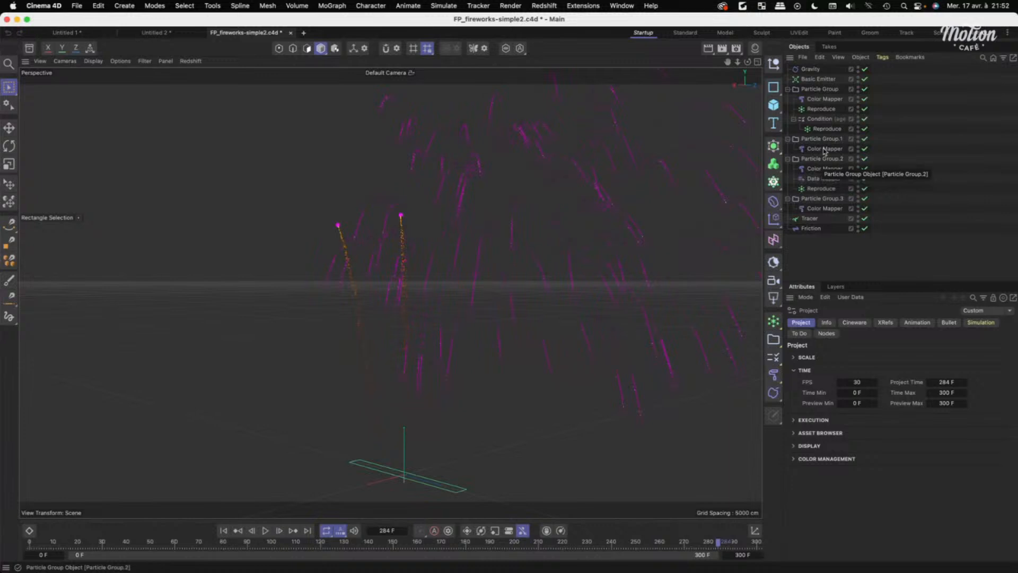
pyautogui.click(266, 531)
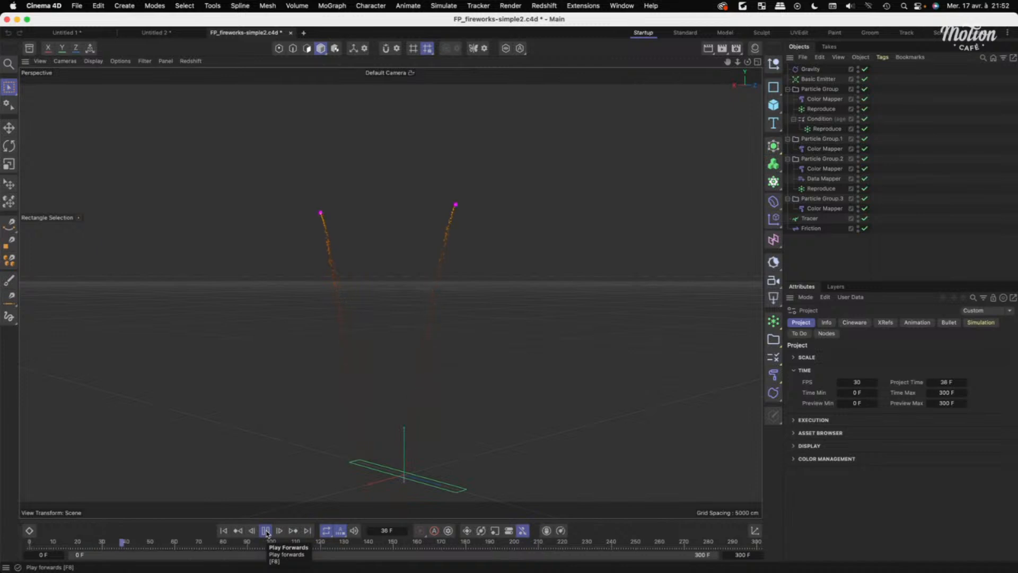
pyautogui.keyDown('alt'); pyautogui.moveTo(519, 297); pyautogui.dragTo(499, 282); pyautogui.keyUp('alt')
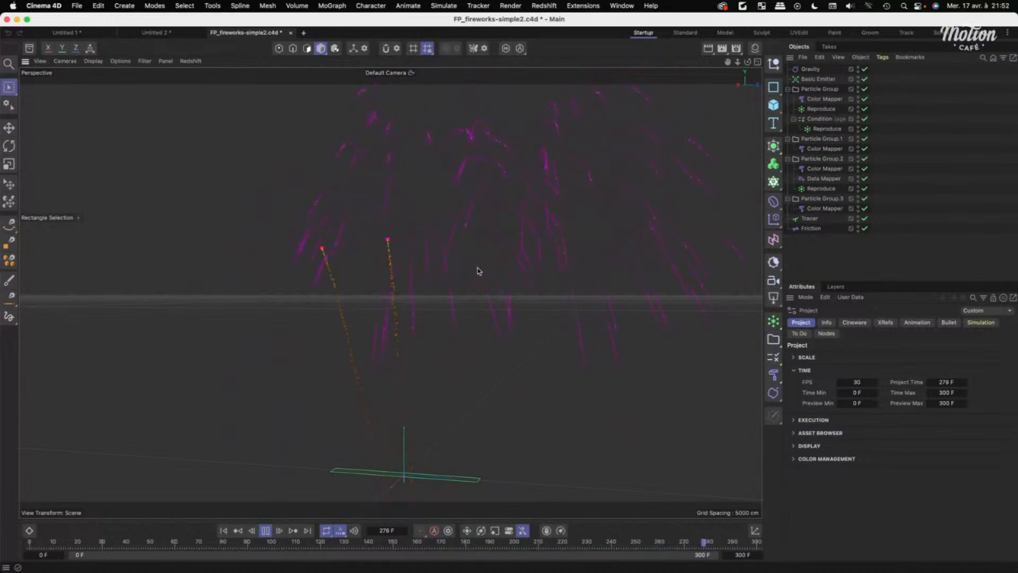
# Set the Basic Emitter's emission pulse to 30.
pyautogui.click(819, 79)
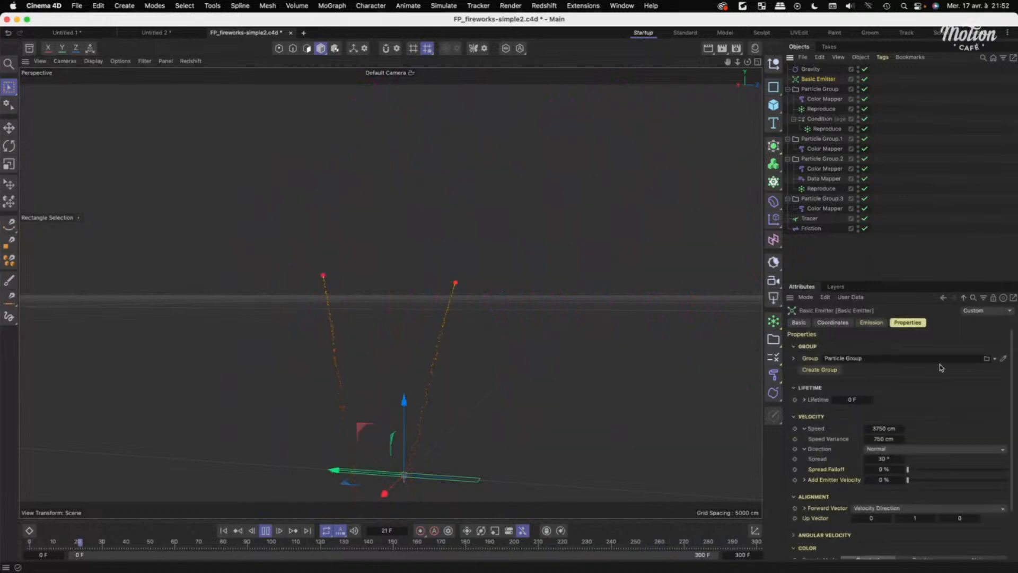
pyautogui.click(870, 322)
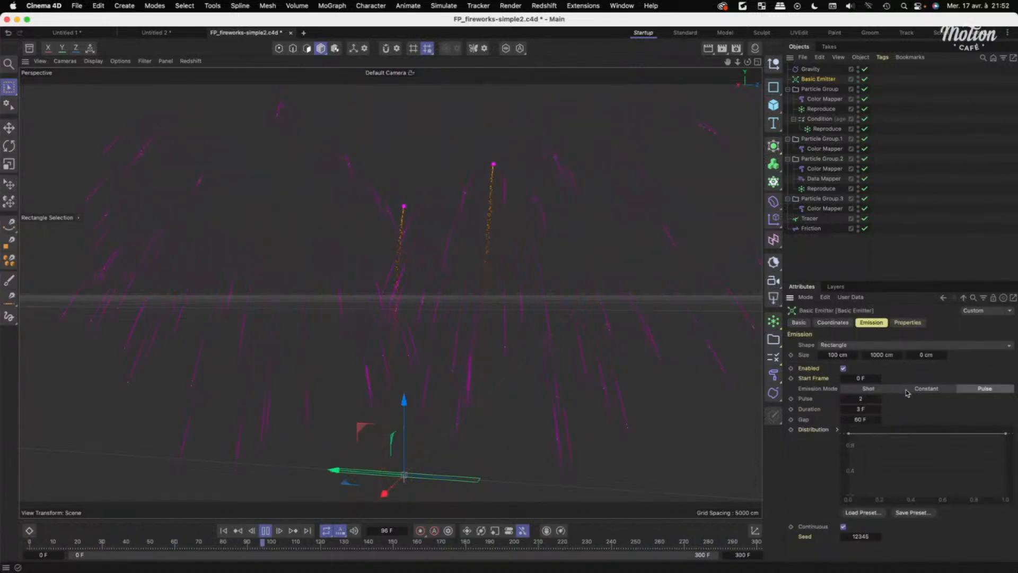
pyautogui.click(865, 398)
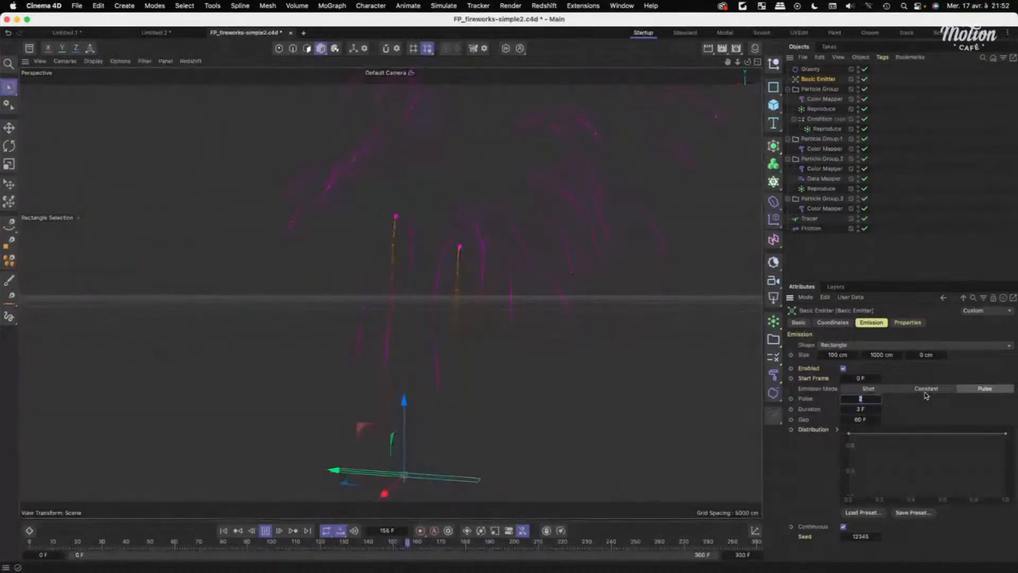
pyautogui.press('Return')
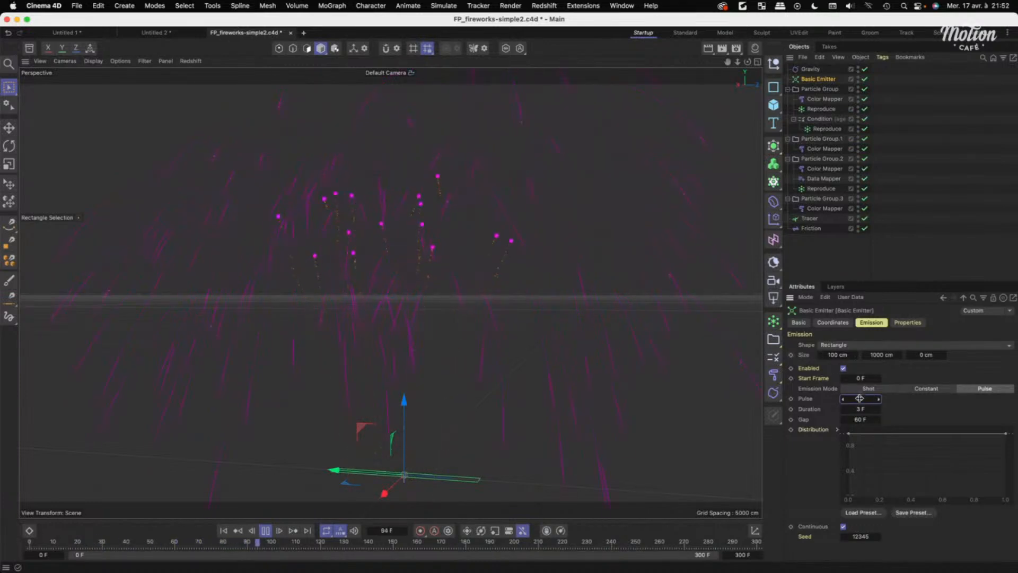
pyautogui.press('Return')
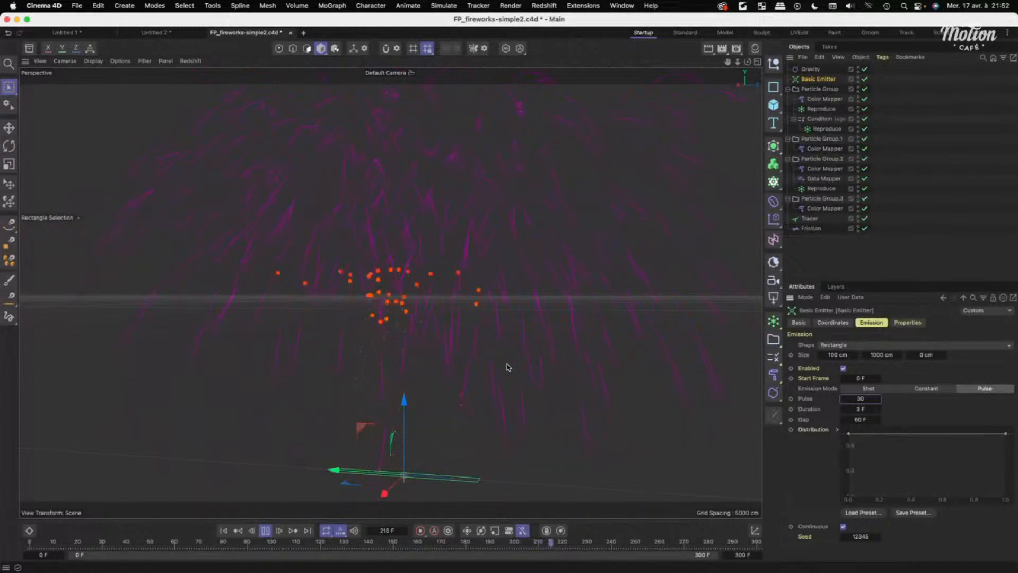
# Stop the fireworks playback and switch to the StreamYard browser window.
pyautogui.click(268, 529)
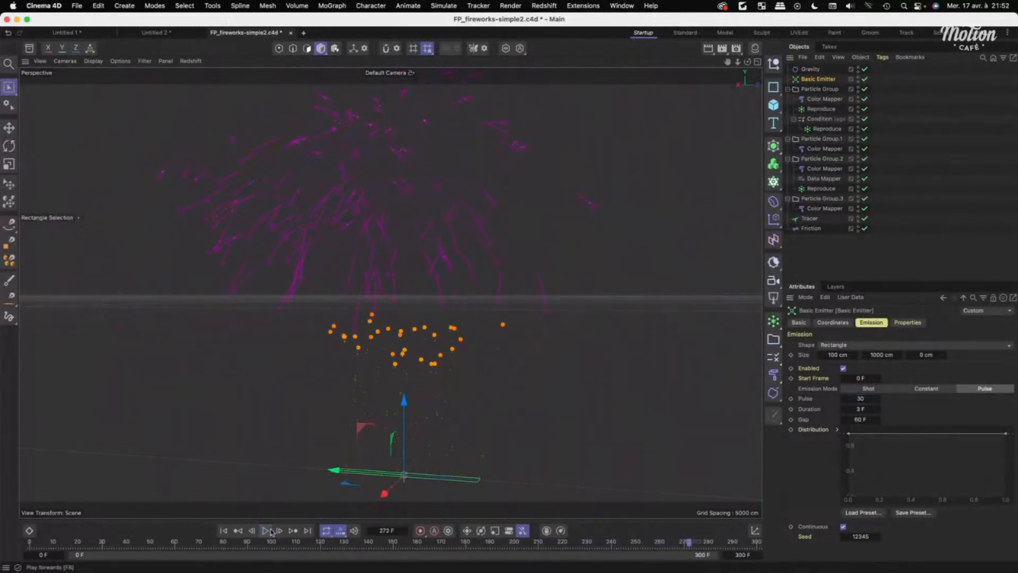
pyautogui.hotkey('ctrl', 'Up')
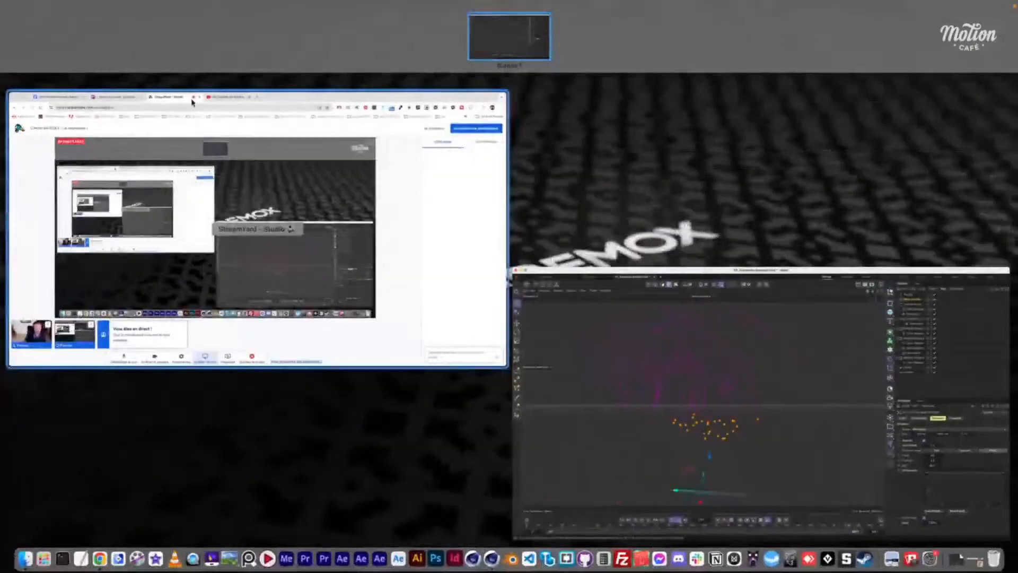
pyautogui.click(441, 223)
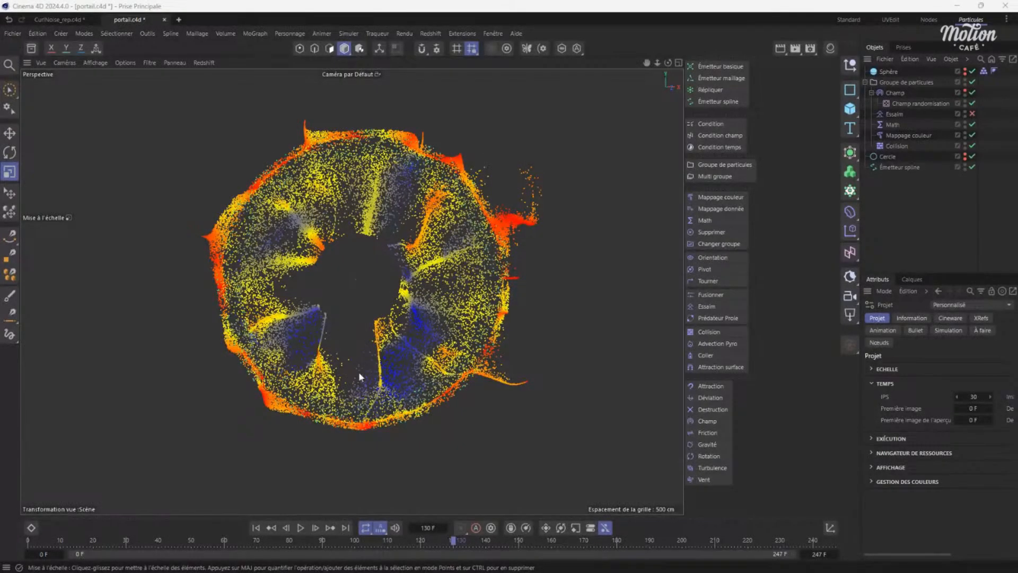
# Play the portail.c4d particle animation from the first frame to examine its motion, and rewind it to the start.
pyautogui.click(257, 527)
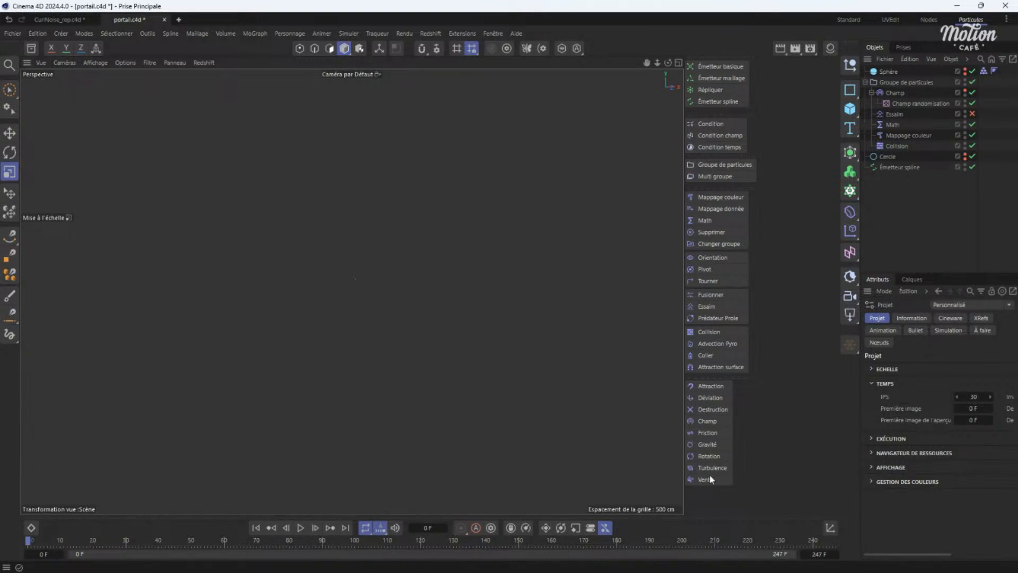
pyautogui.click(300, 528)
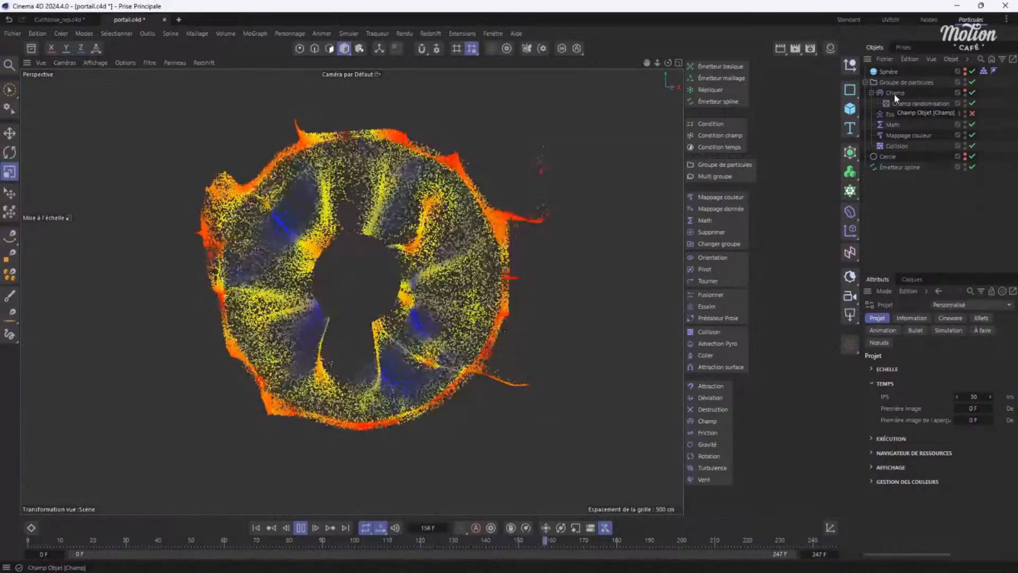
pyautogui.click(300, 528)
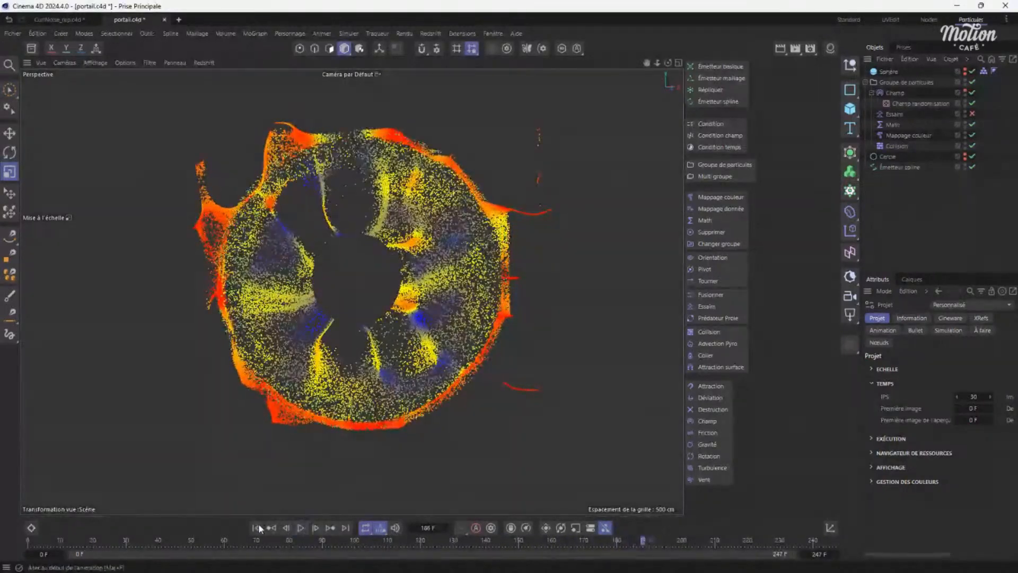
pyautogui.click(256, 528)
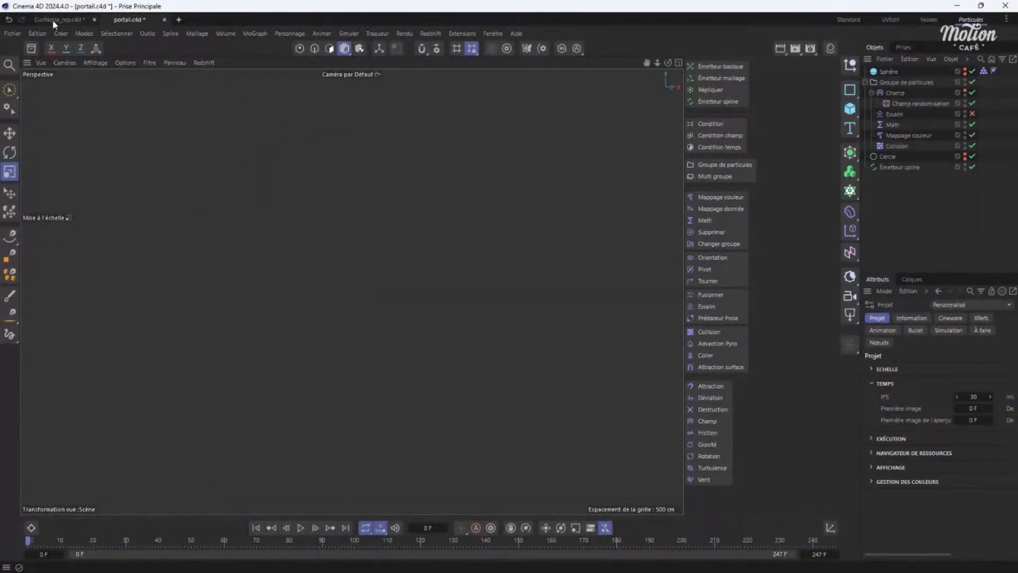
# Open the recent project CurlNoise.c4d.
pyautogui.click(43, 19)
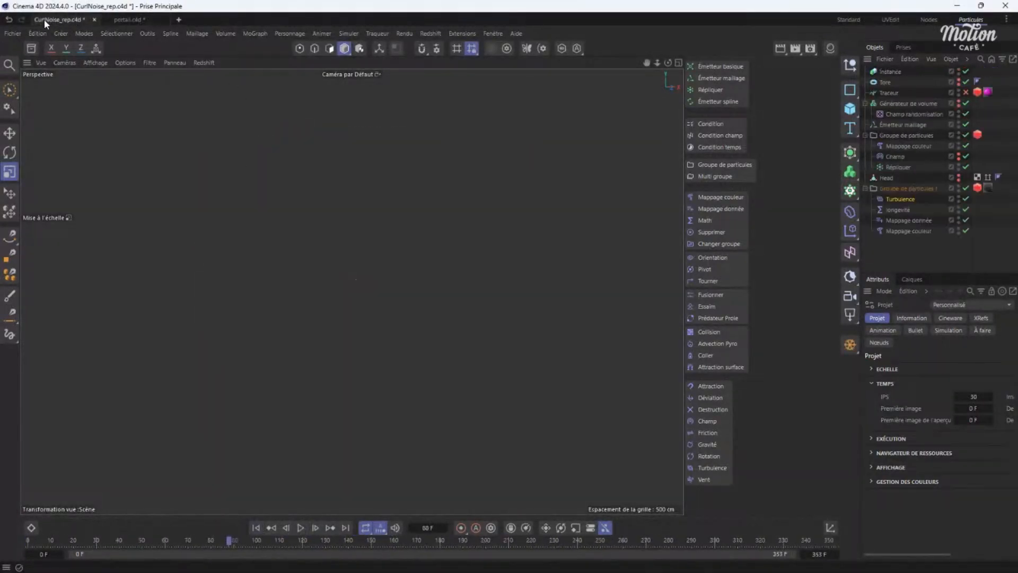
pyautogui.click(15, 34)
pyautogui.moveTo(150, 97)
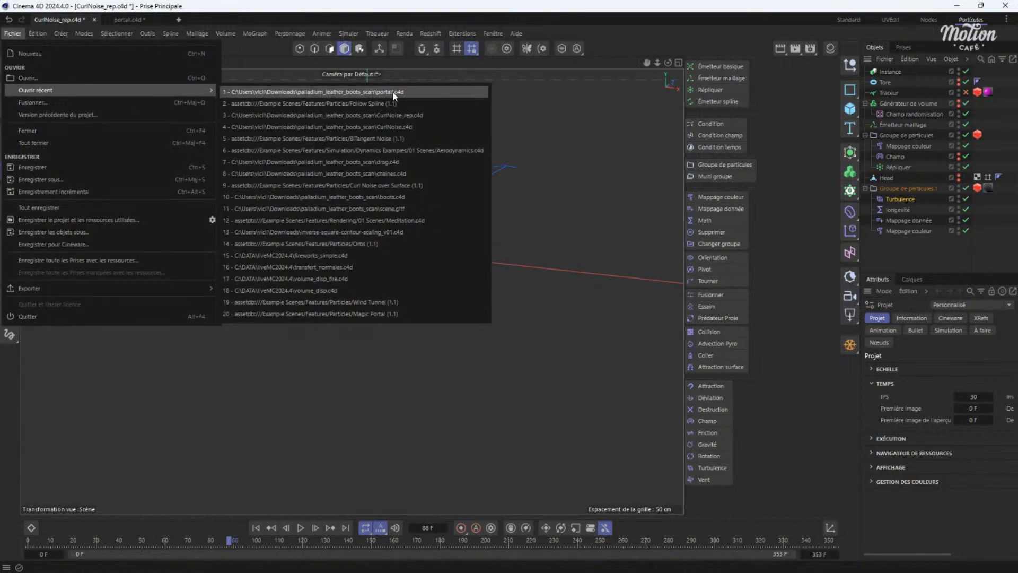
pyautogui.click(394, 127)
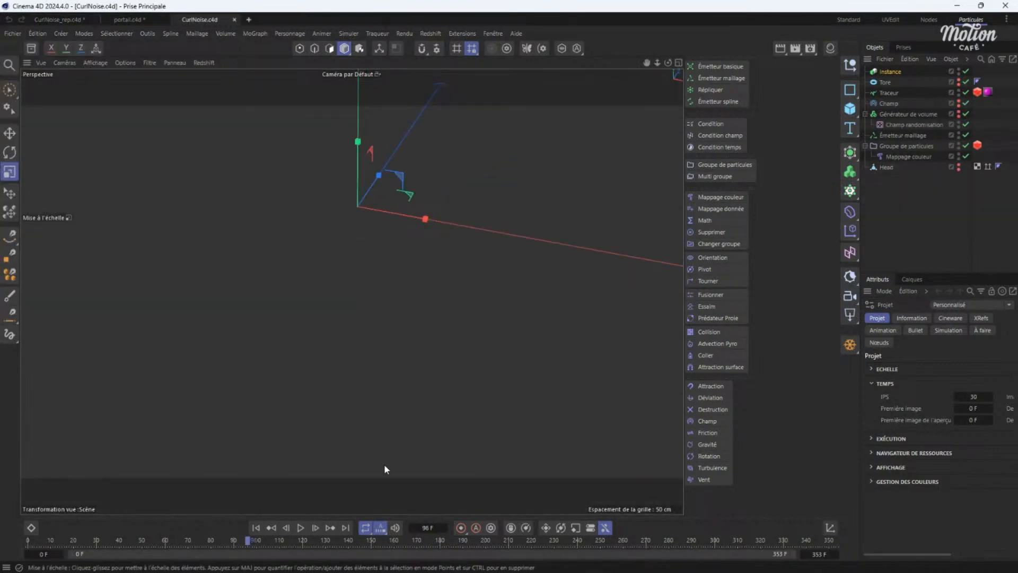
# Play the curl noise animation from the start and examine the particle lines flowing over the torus.
pyautogui.click(256, 528)
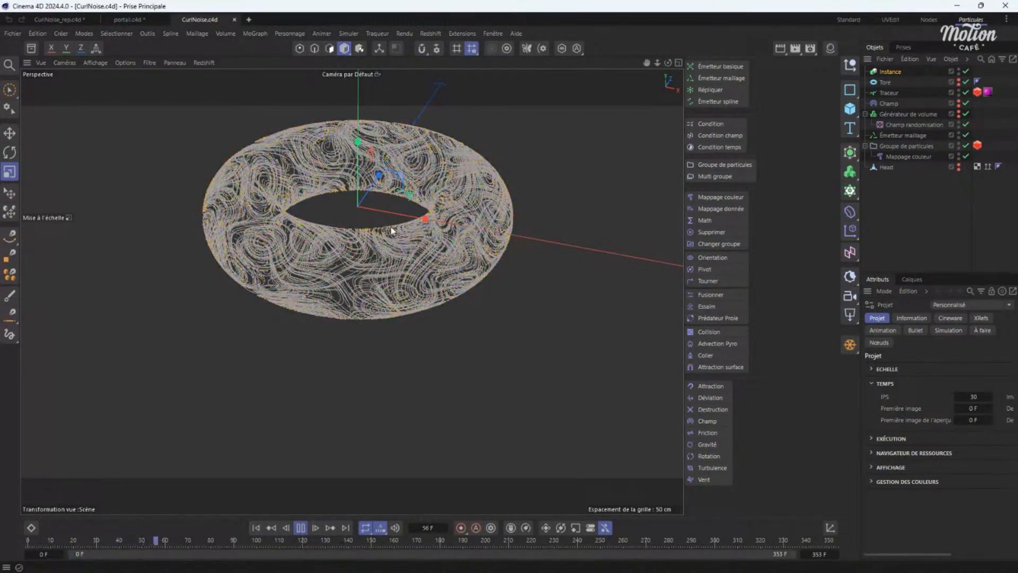
pyautogui.keyDown('alt'); pyautogui.moveTo(391, 231); pyautogui.dragTo(333, 297); pyautogui.keyUp('alt')
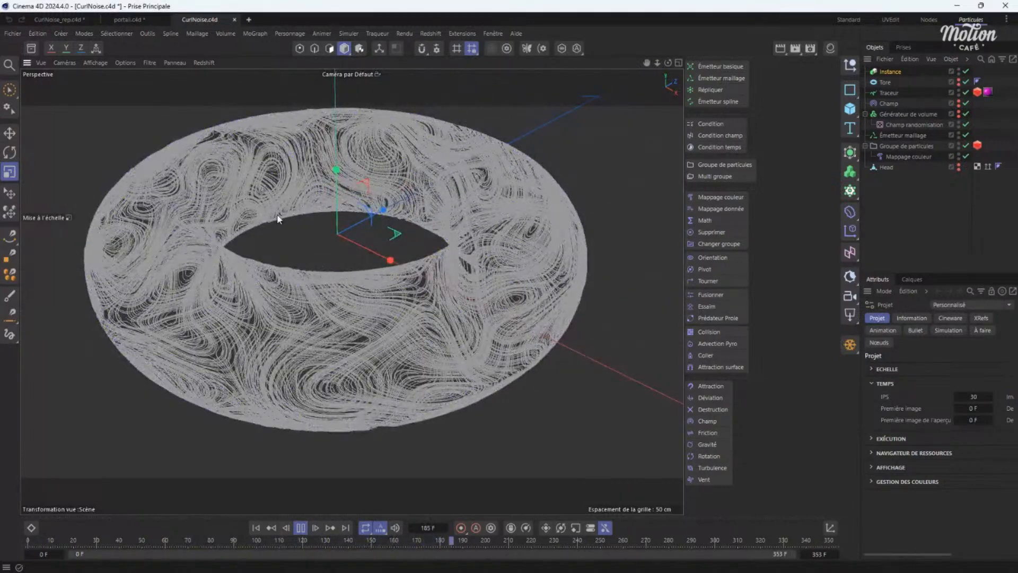
pyautogui.click(300, 530)
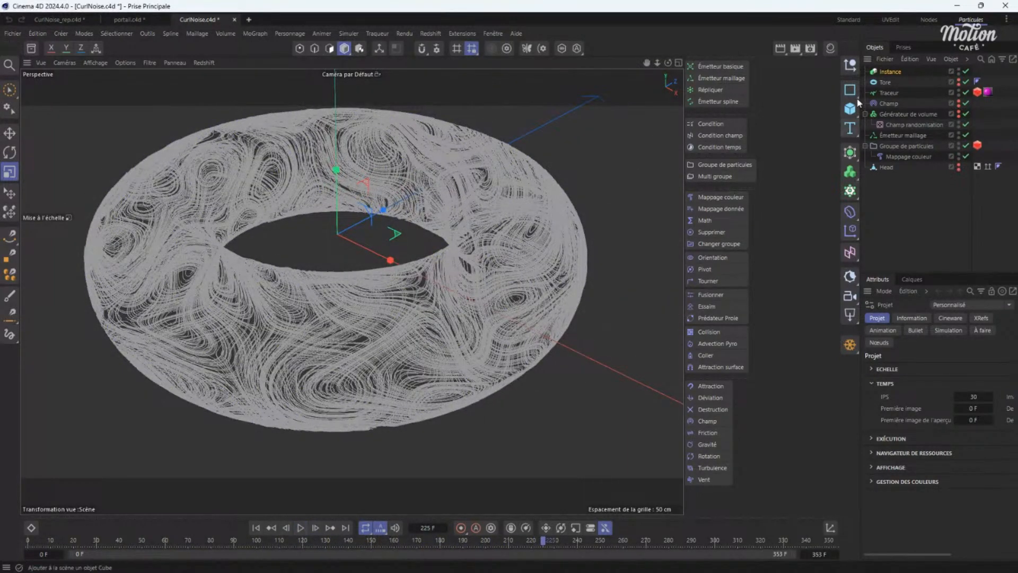
# Widen the object list and assign Head as the Instance's reference object.
pyautogui.moveTo(861, 101); pyautogui.dragTo(790, 102)
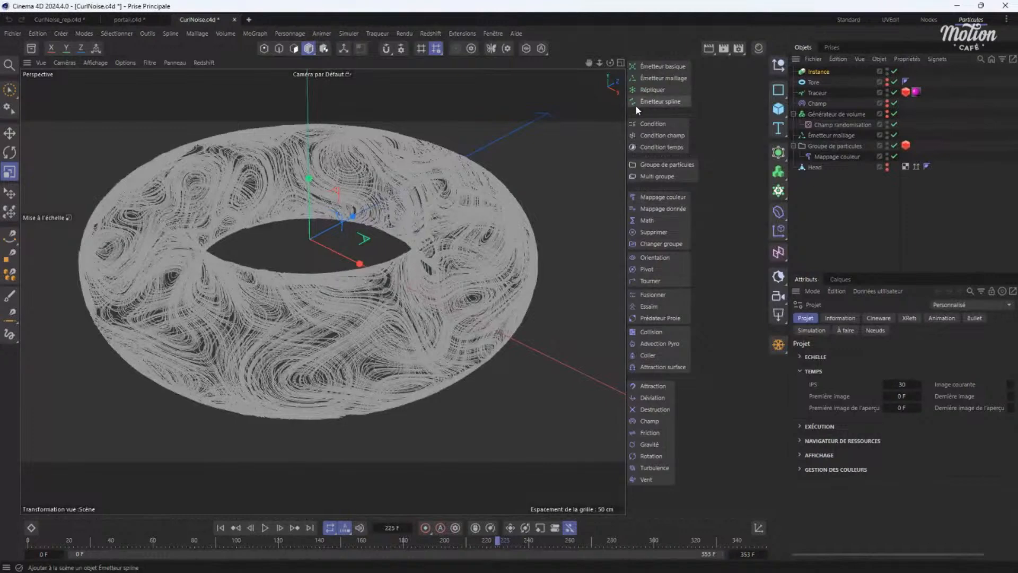
pyautogui.moveTo(628, 106); pyautogui.dragTo(703, 106)
pyautogui.click(819, 72)
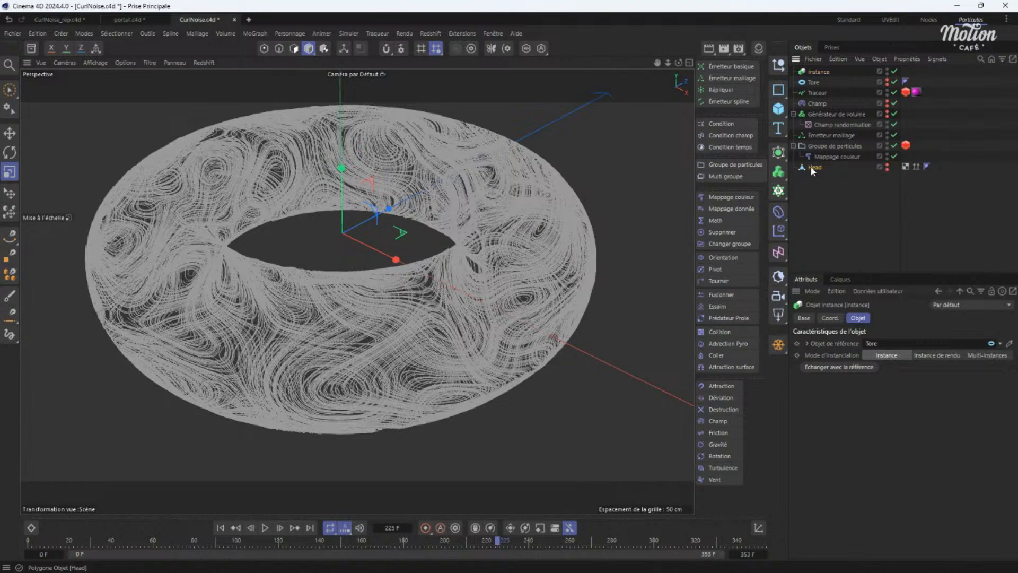
pyautogui.moveTo(810, 167); pyautogui.dragTo(882, 343)
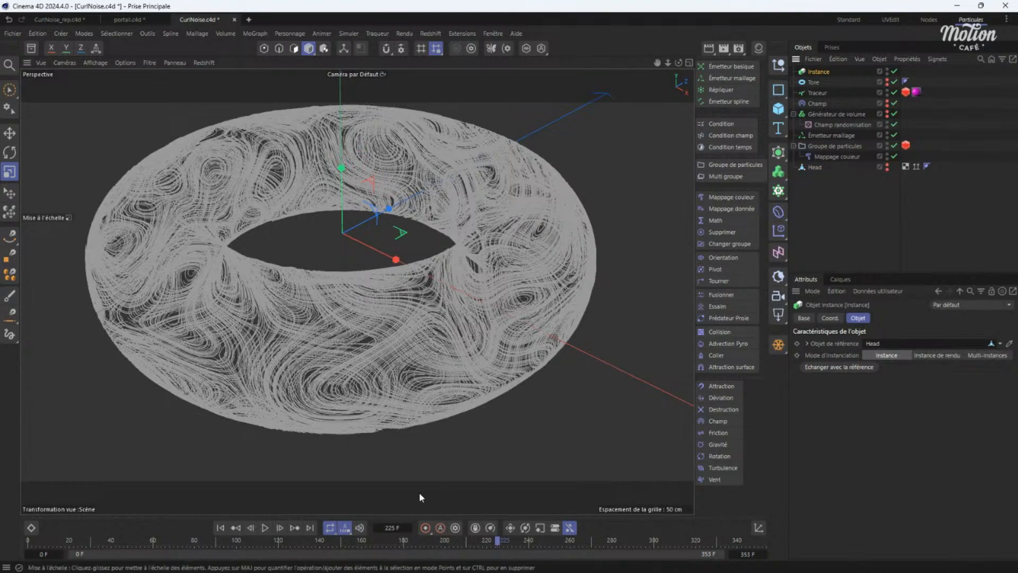
# Replay the simulation from the start and examine the particle lines covering the head from another angle.
pyautogui.click(220, 528)
pyautogui.click(265, 528)
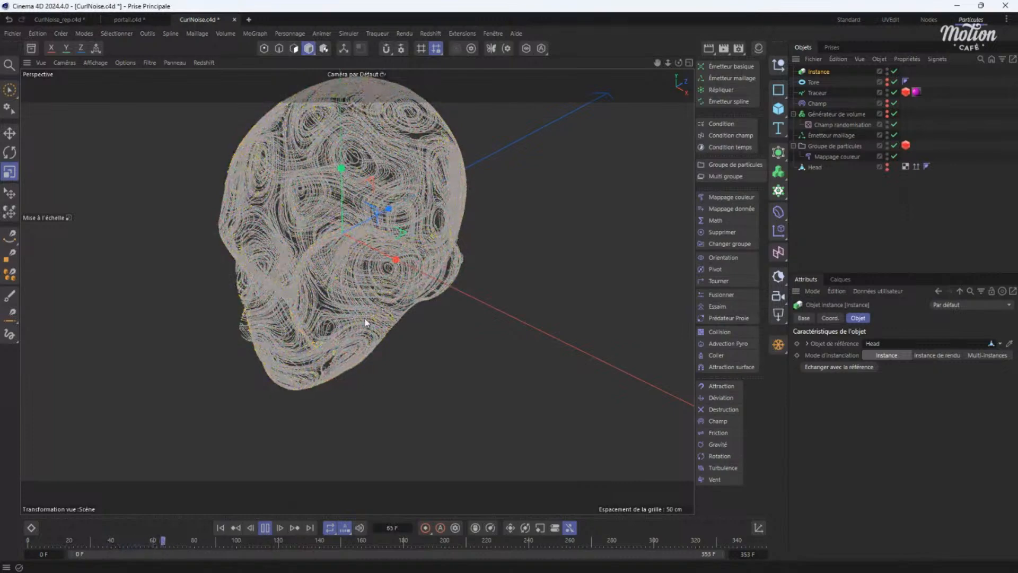
pyautogui.keyDown('alt'); pyautogui.moveTo(365, 318); pyautogui.dragTo(349, 253); pyautogui.keyUp('alt')
pyautogui.click(264, 529)
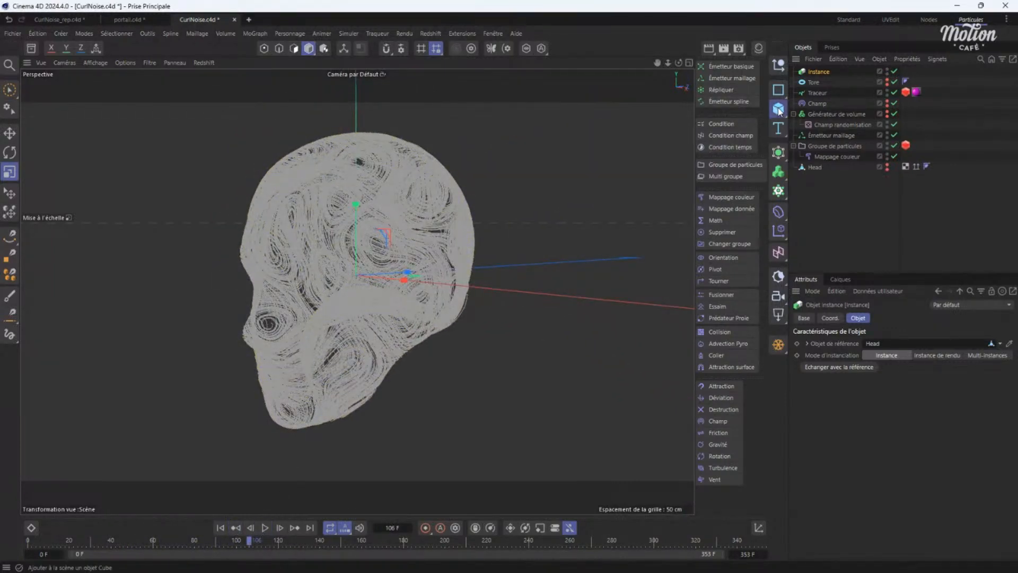
# Add a Terrain object to the scene, adjust its height, and scale it down around the particle head.
pyautogui.moveTo(778, 109); pyautogui.dragTo(887, 211)
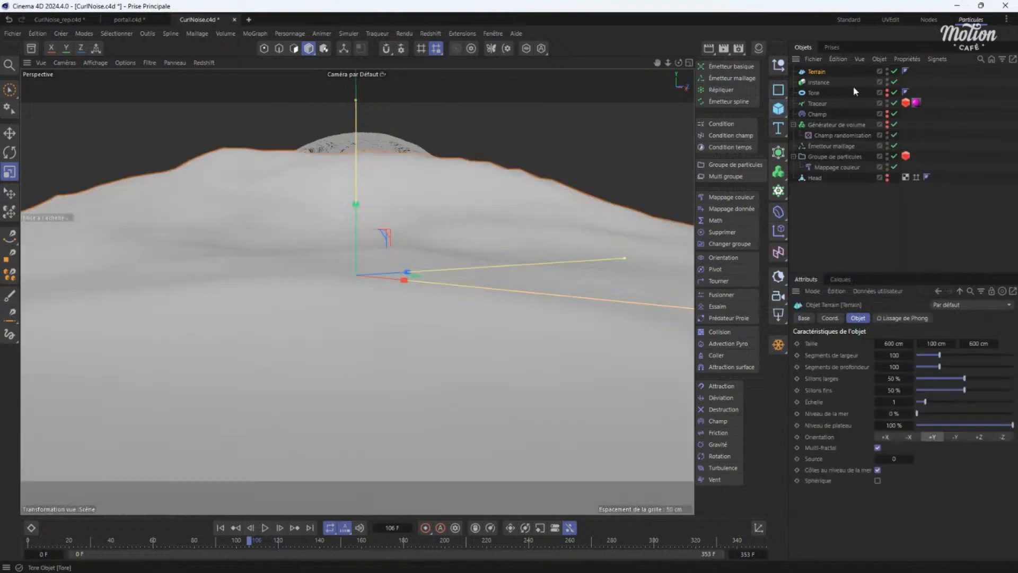
pyautogui.moveTo(374, 103); pyautogui.dragTo(365, 109)
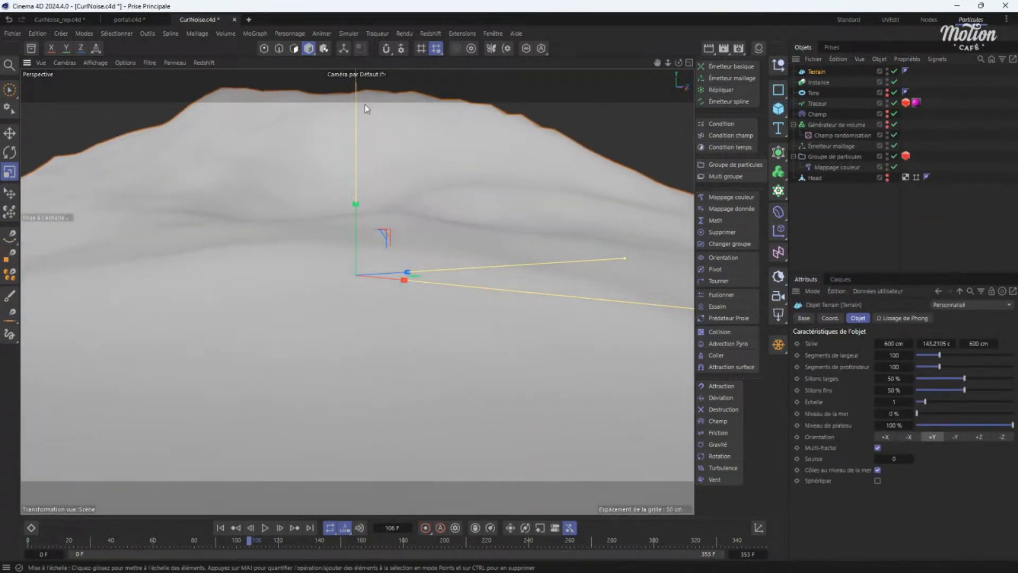
pyautogui.moveTo(474, 274); pyautogui.dragTo(355, 341)
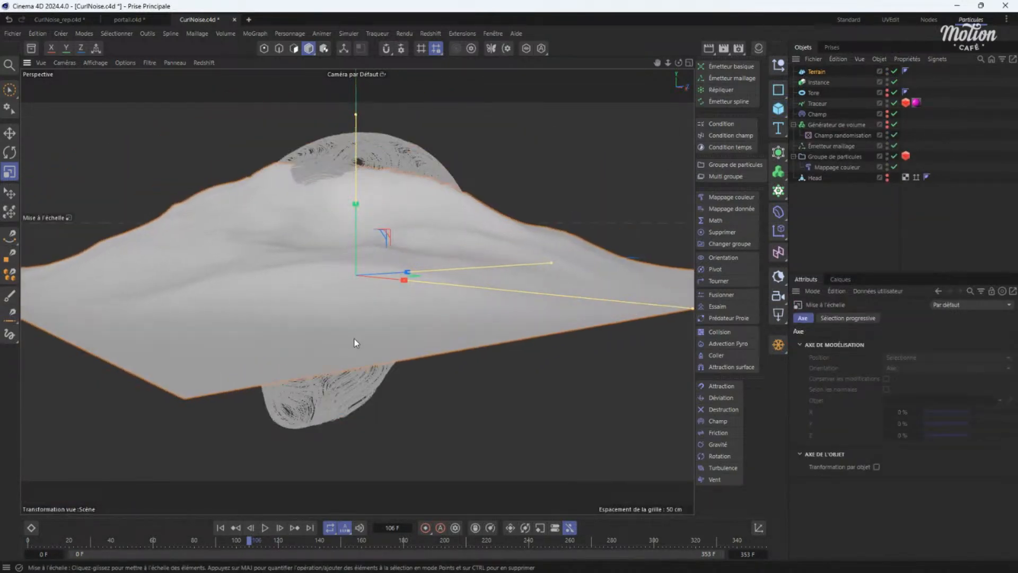
# Assign Terrain as the Instance's reference object, return to frame 0, and hide the Terrain.
pyautogui.click(821, 83)
pyautogui.moveTo(815, 178); pyautogui.dragTo(882, 347)
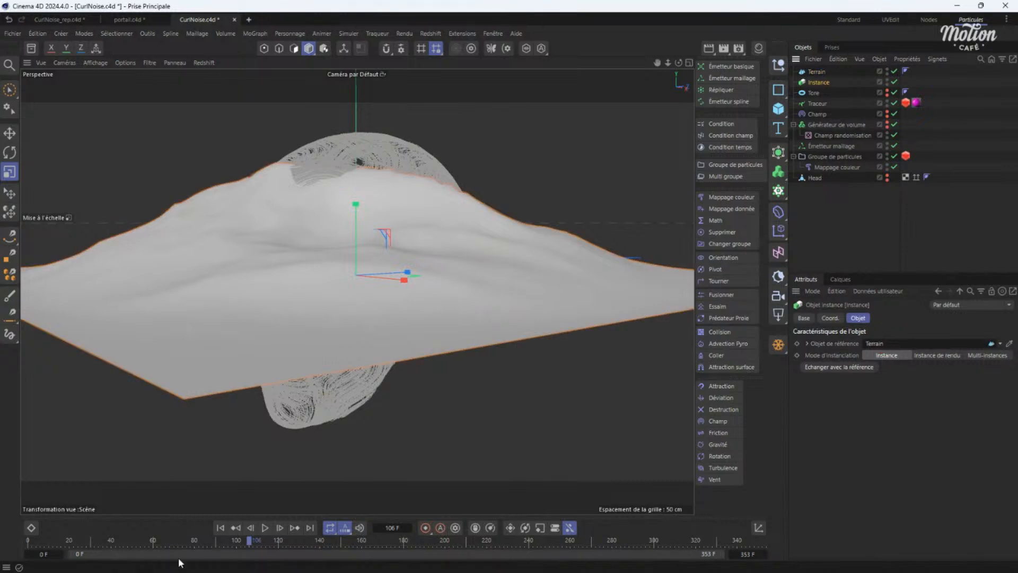
pyautogui.click(220, 528)
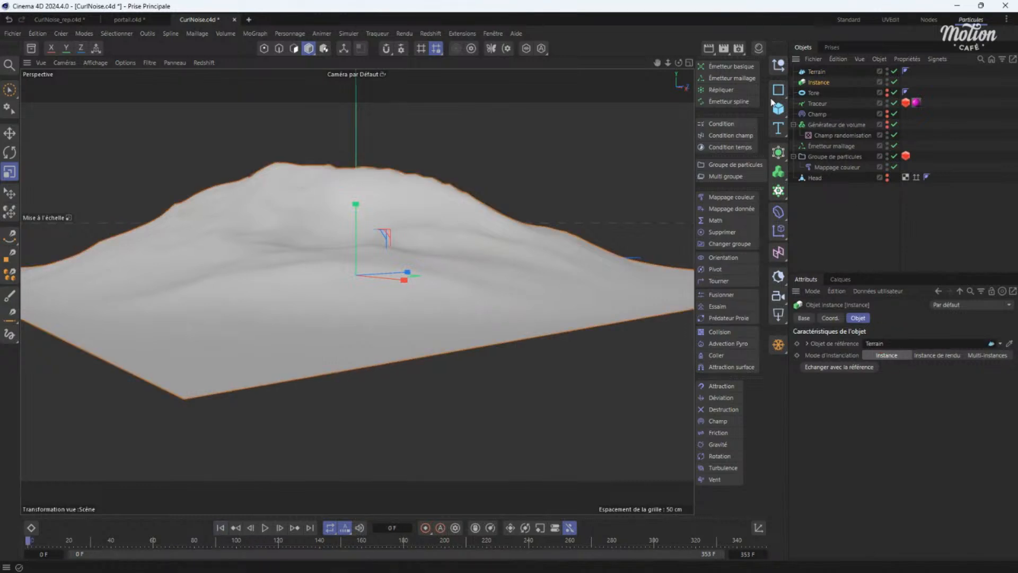
pyautogui.click(887, 79)
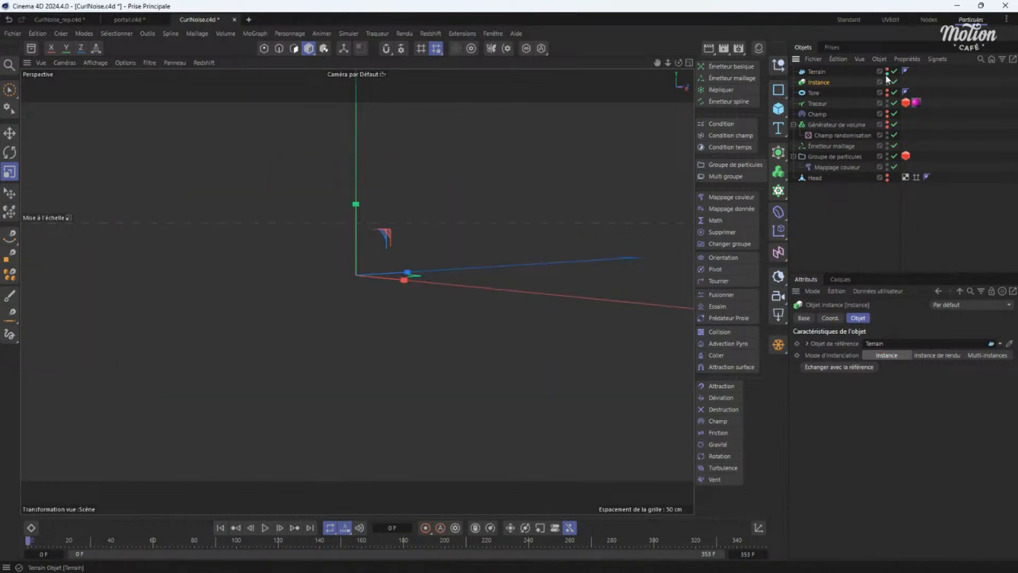
# Play the simulation and examine the particle lines flowing over the terrain surface from several angles.
pyautogui.click(265, 528)
pyautogui.keyDown('alt'); pyautogui.moveTo(450, 289); pyautogui.dragTo(339, 287); pyautogui.keyUp('alt')
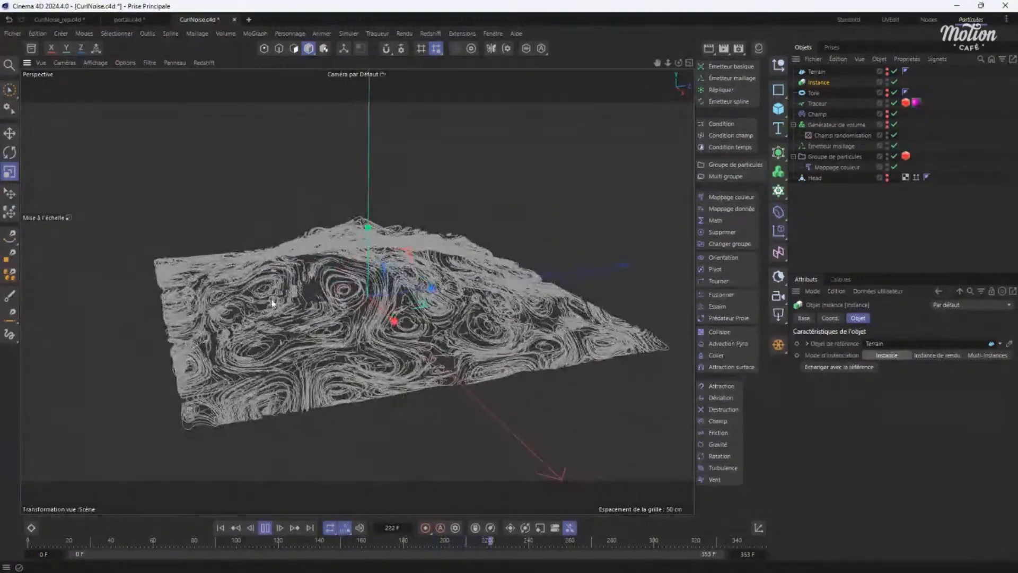
pyautogui.click(265, 527)
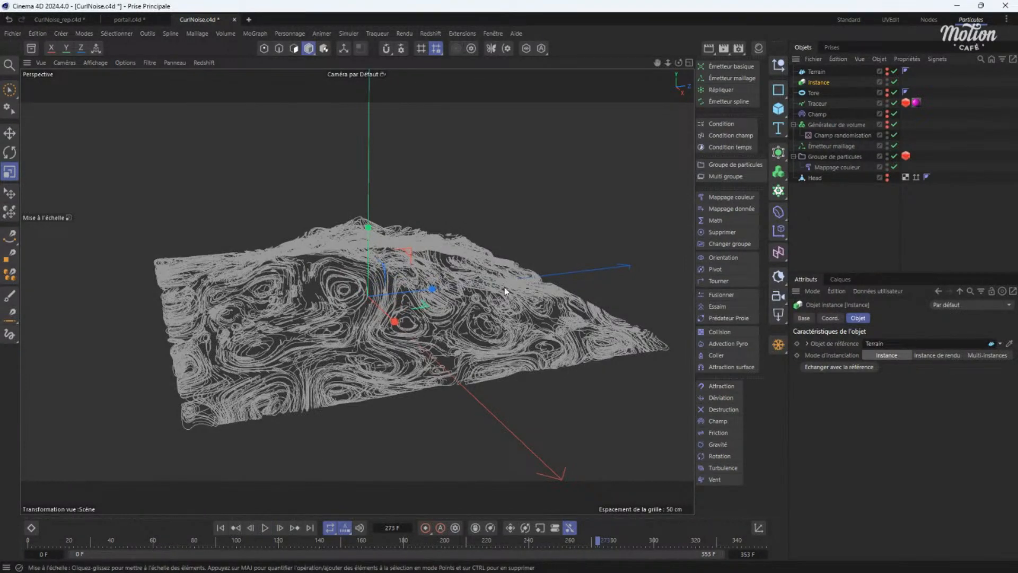
pyautogui.keyDown('alt'); pyautogui.moveTo(402, 291); pyautogui.dragTo(454, 256); pyautogui.keyUp('alt')
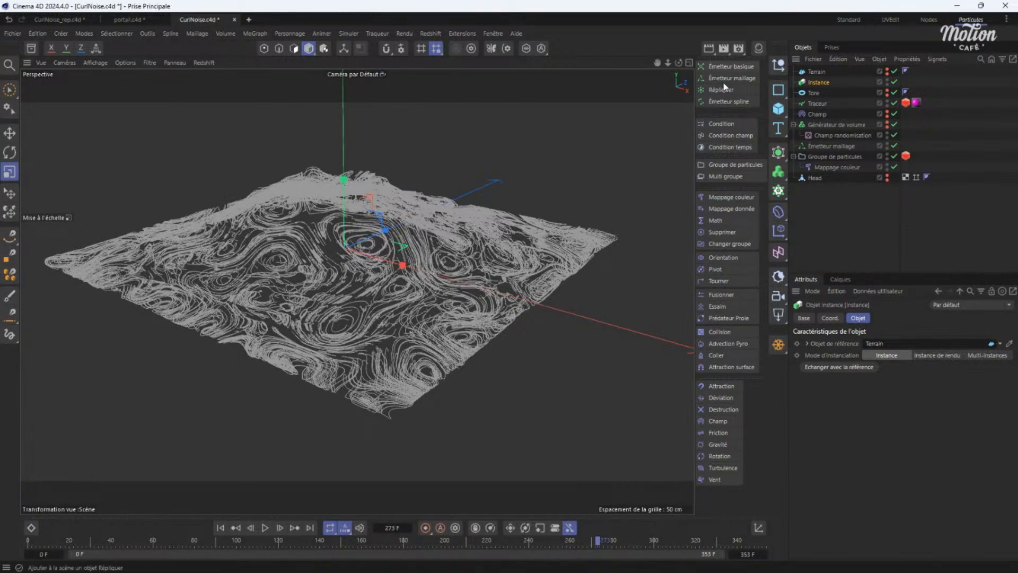
# Create a new project and copy the Head object into it from the CurlNoise.c4d project.
pyautogui.click(248, 20)
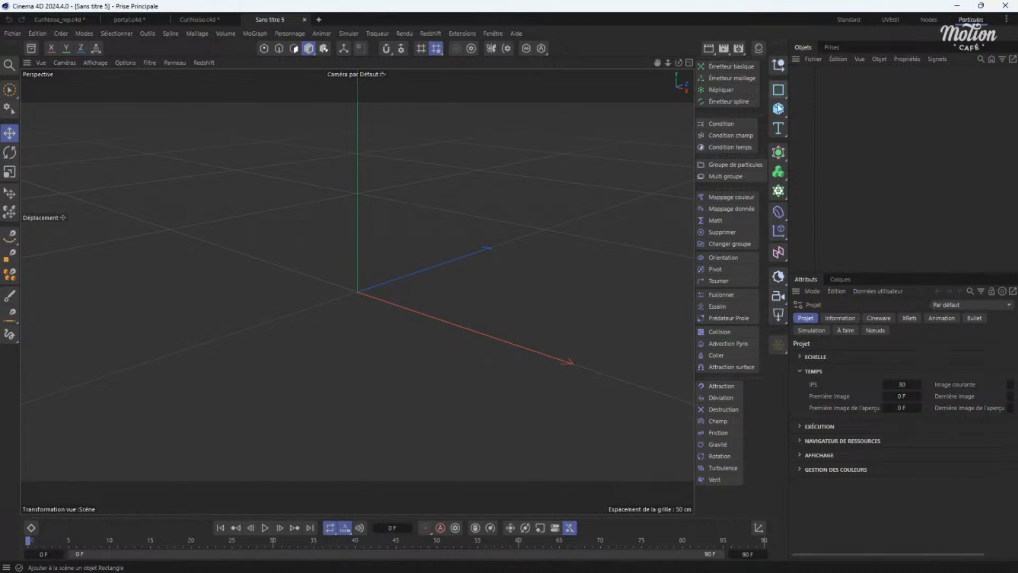
pyautogui.click(205, 21)
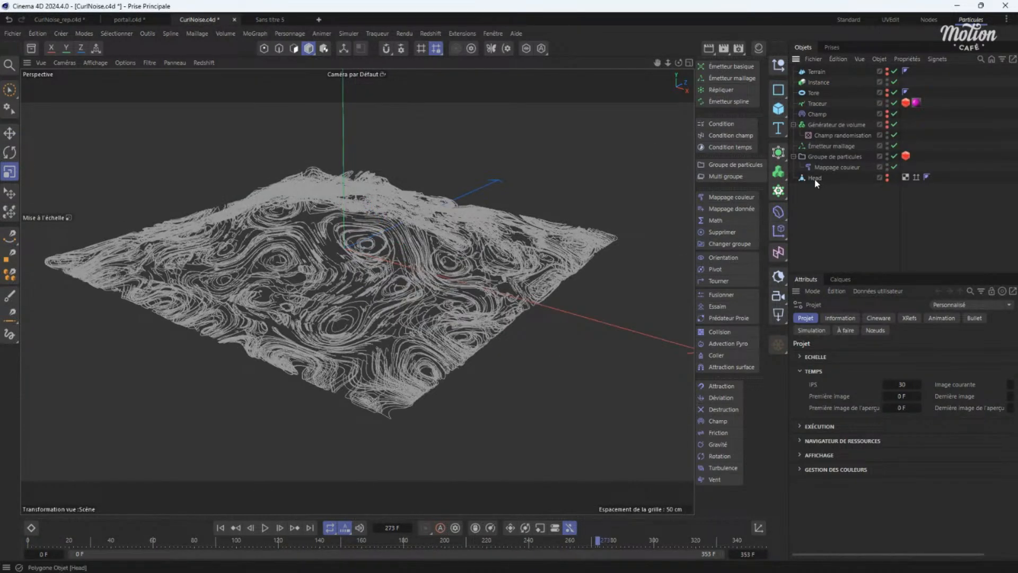
pyautogui.click(814, 178)
pyautogui.click(268, 19)
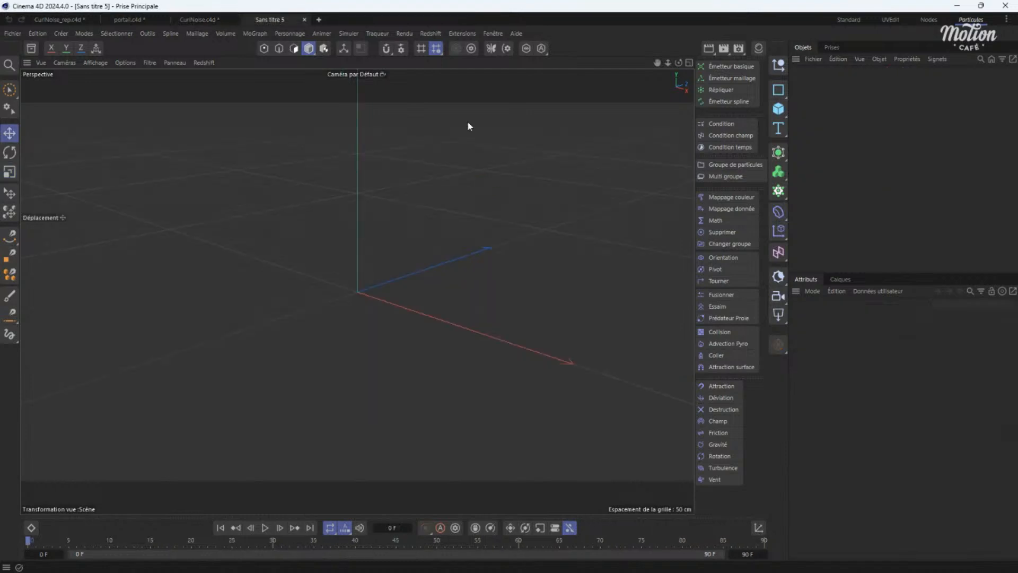
pyautogui.hotkey('ctrl', 'v')
pyautogui.keyDown('alt'); pyautogui.click(838, 74); pyautogui.keyUp('alt')
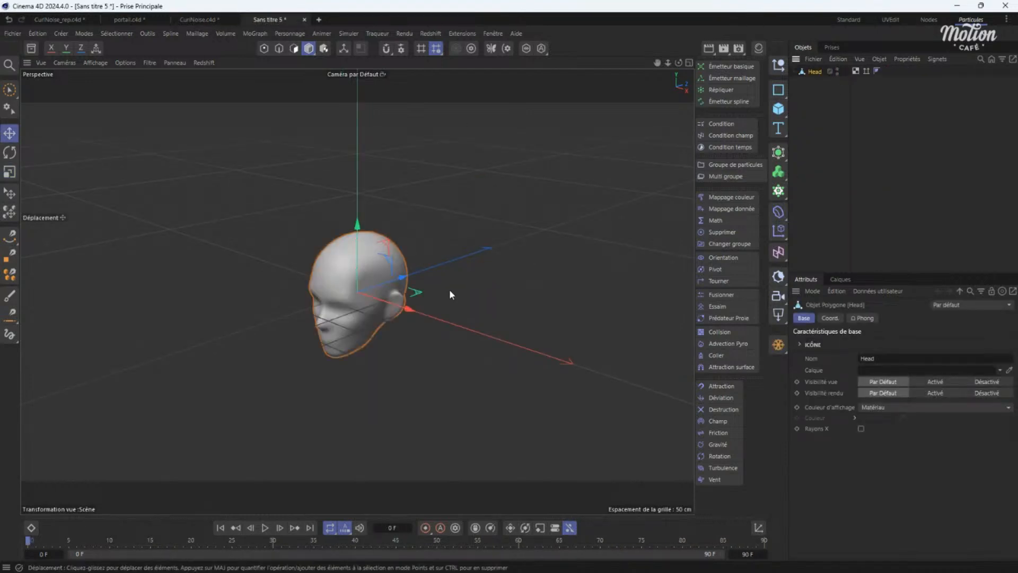
# Frame the head closely and hide the viewport's grid and the render frame.
pyautogui.scroll(4, 405, 286)
pyautogui.keyDown('alt'); pyautogui.moveTo(381, 288); pyautogui.dragTo(378, 228); pyautogui.keyUp('alt')
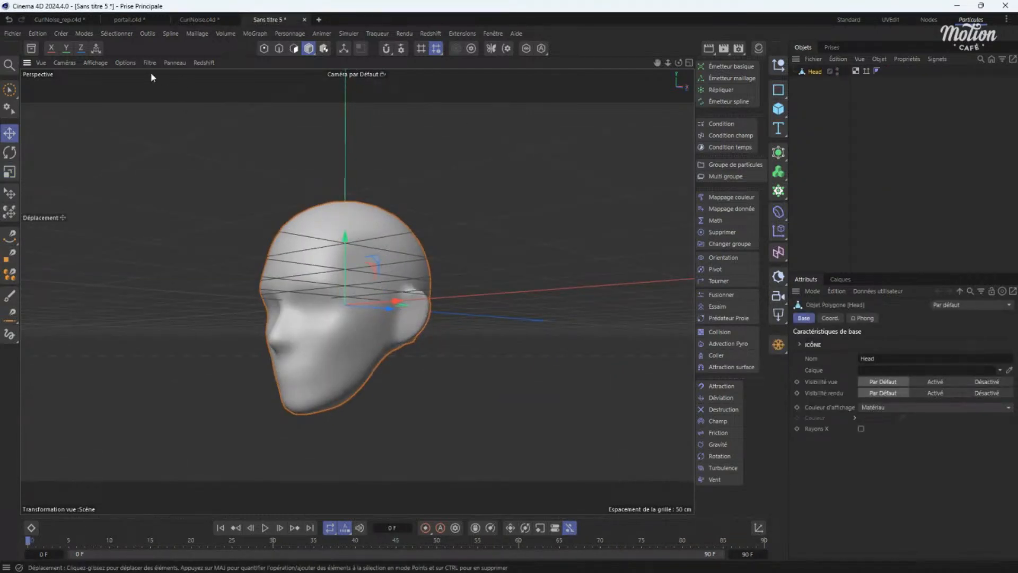
pyautogui.click(150, 63)
pyautogui.click(187, 136)
pyautogui.click(98, 62)
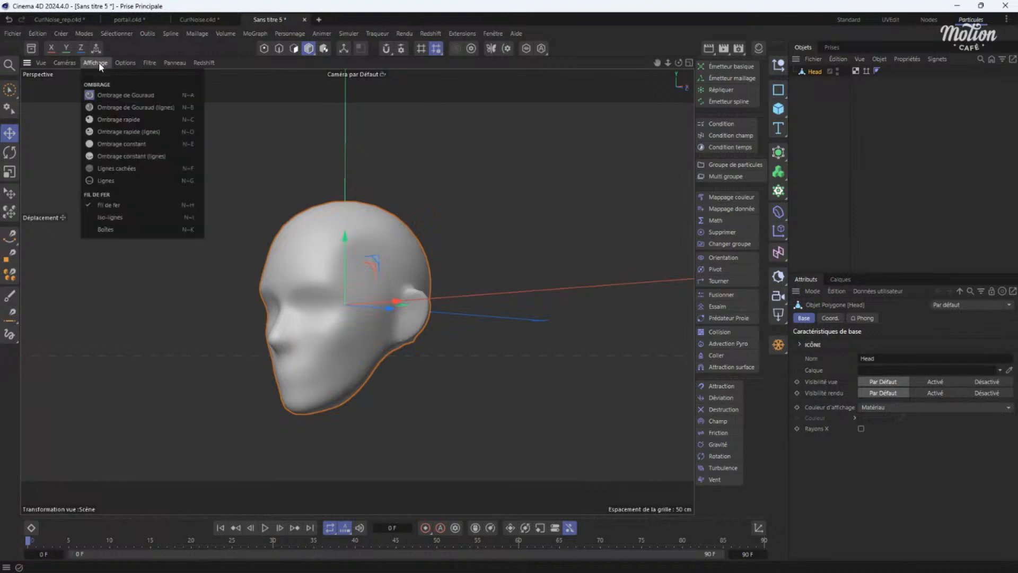
pyautogui.click(73, 62)
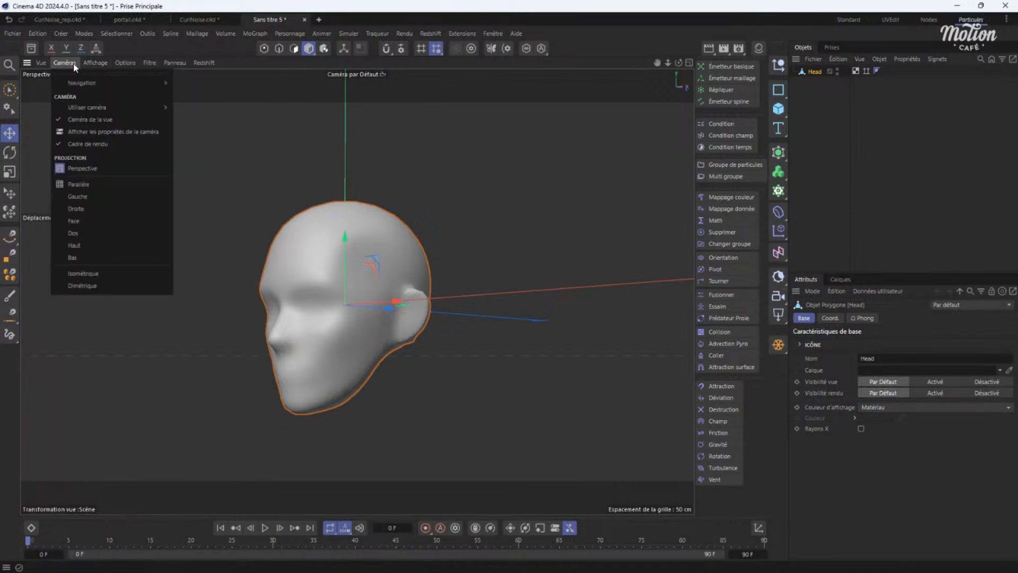
pyautogui.click(79, 148)
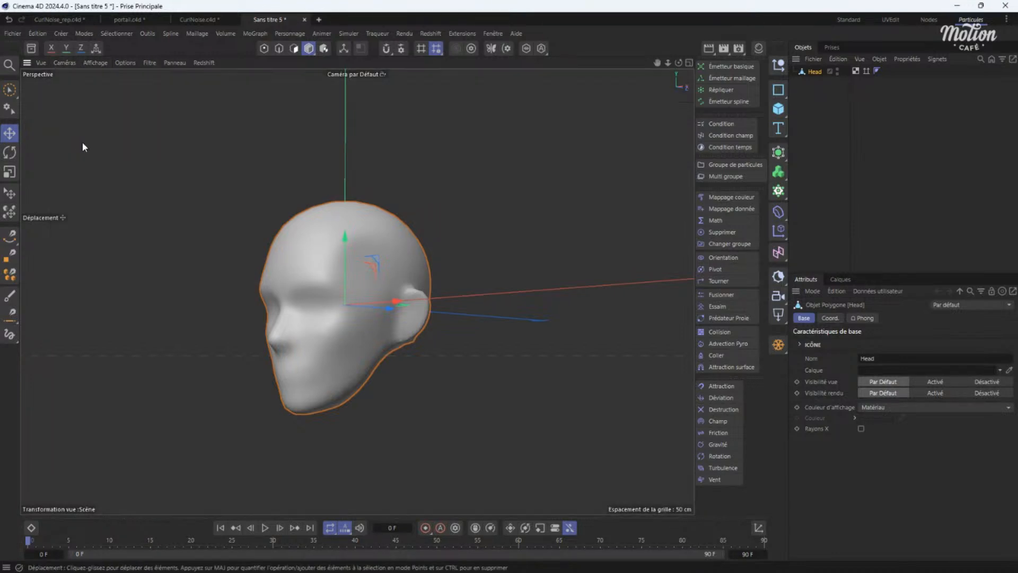
# In the Interface preferences, set Insérer objet à to Fond.
pyautogui.click(37, 34)
pyautogui.click(66, 219)
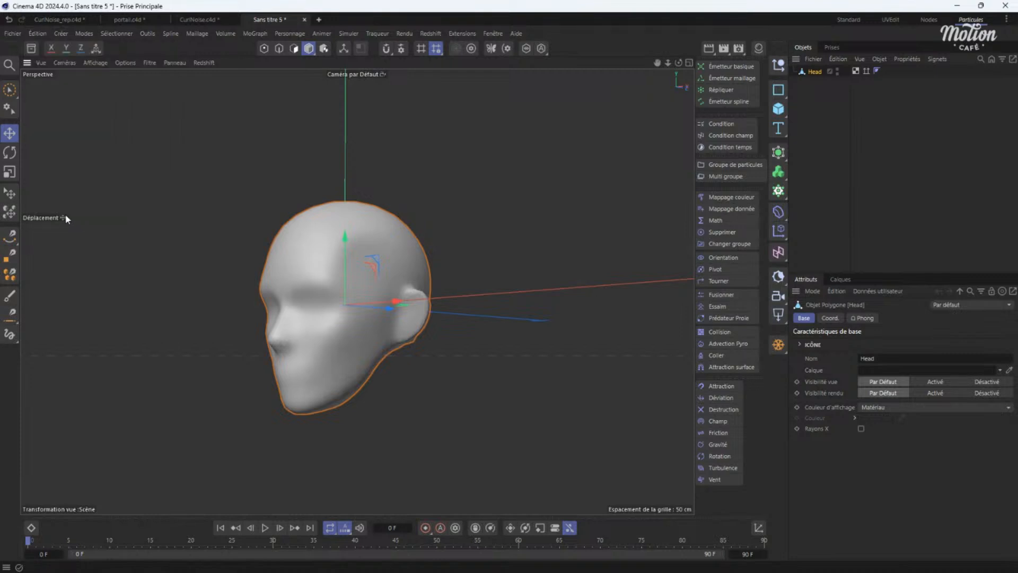
pyautogui.hotkey('ctrl', 'e')
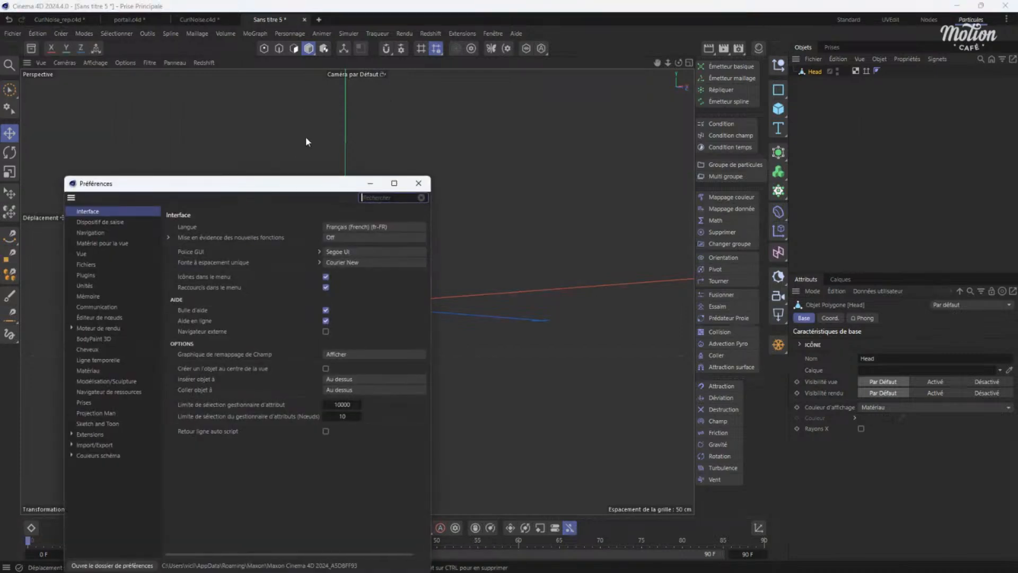
pyautogui.moveTo(244, 188); pyautogui.dragTo(428, 79)
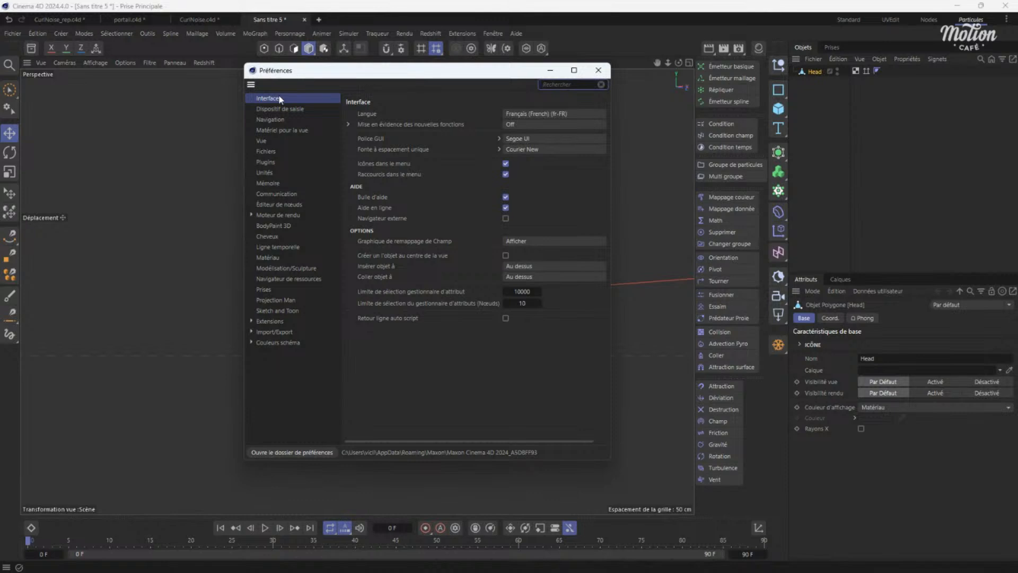
pyautogui.click(528, 267)
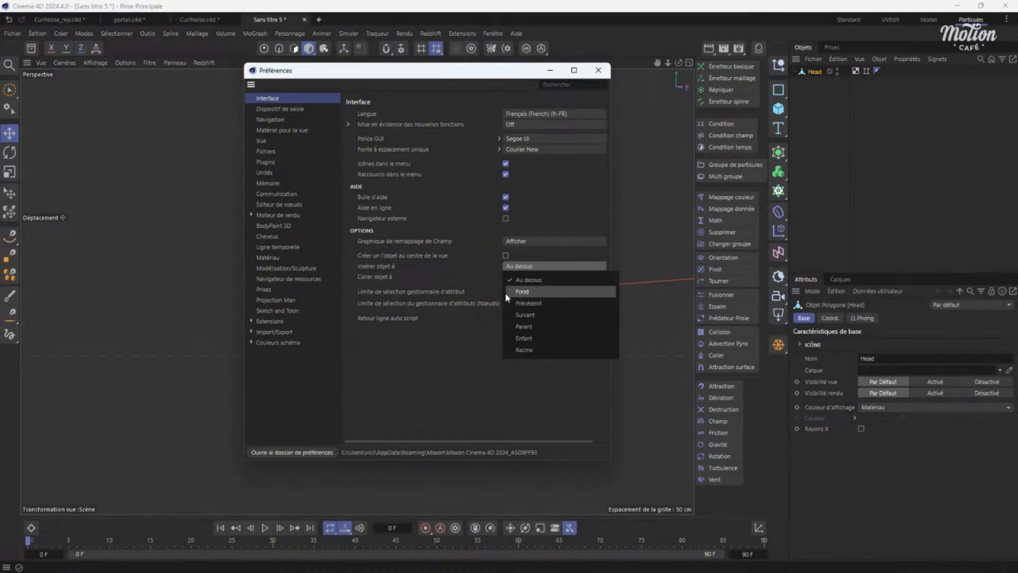
pyautogui.click(534, 291)
pyautogui.click(526, 265)
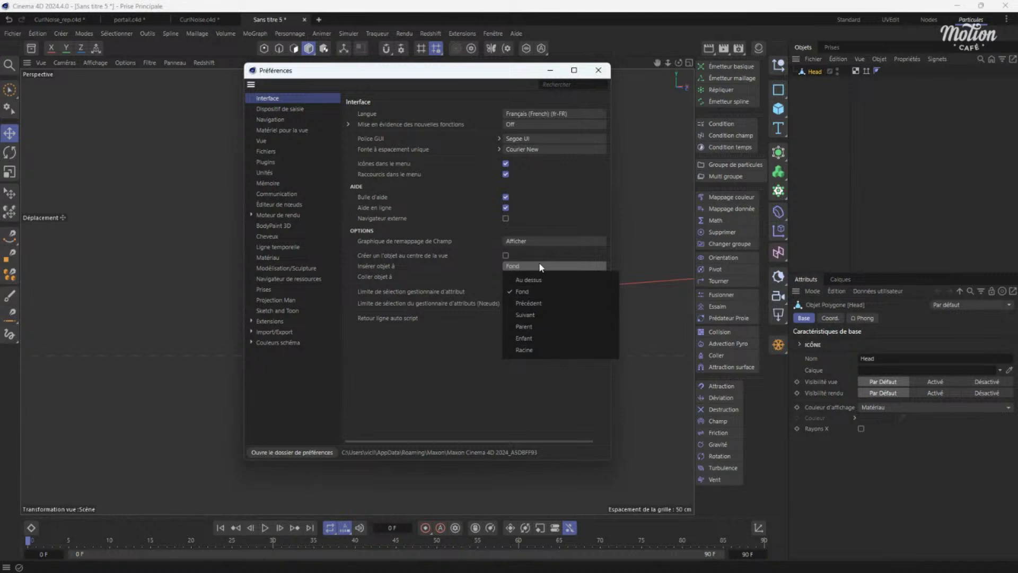
pyautogui.click(529, 291)
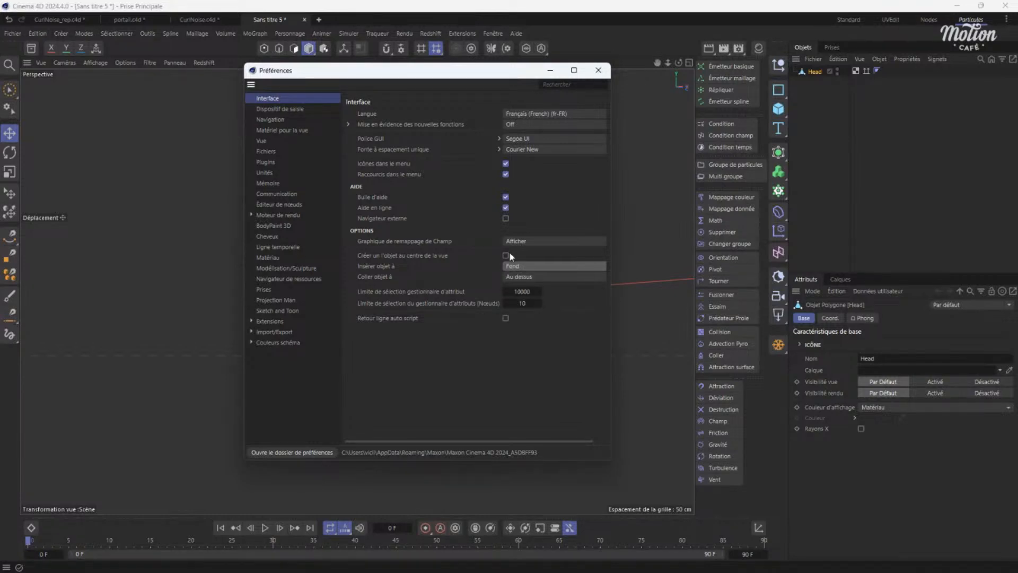
# Review the position options for pasted objects, keep Insérer objet à on Fond, and close the preferences.
pyautogui.click(524, 276)
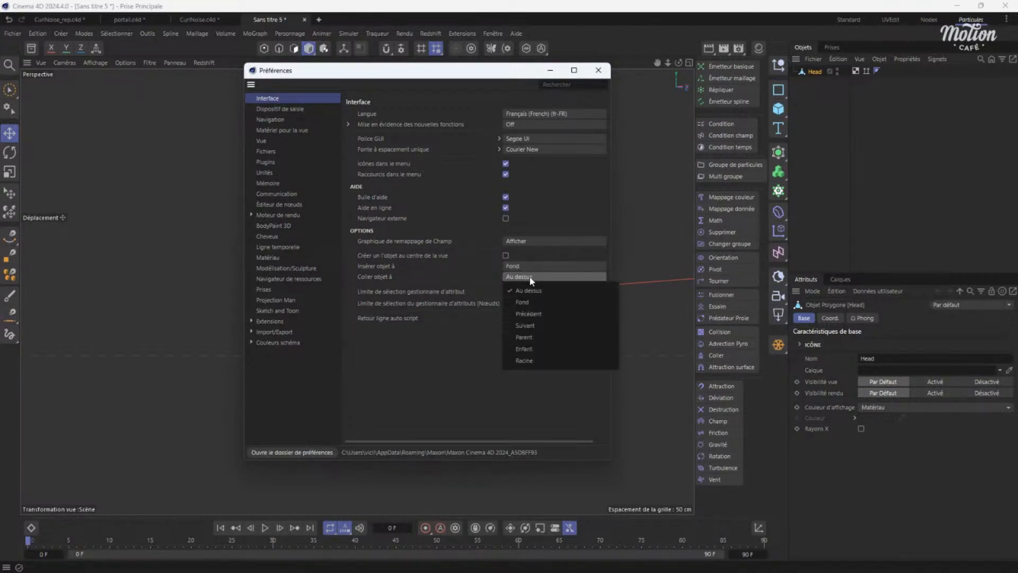
pyautogui.click(523, 265)
pyautogui.click(523, 265)
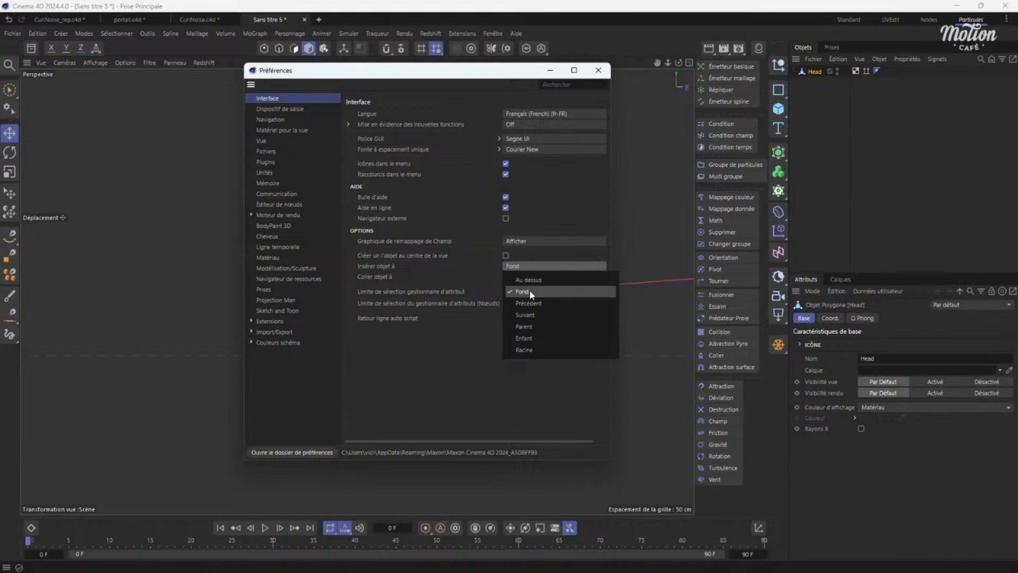
pyautogui.click(530, 291)
pyautogui.moveTo(445, 73); pyautogui.dragTo(350, 80)
pyautogui.click(503, 80)
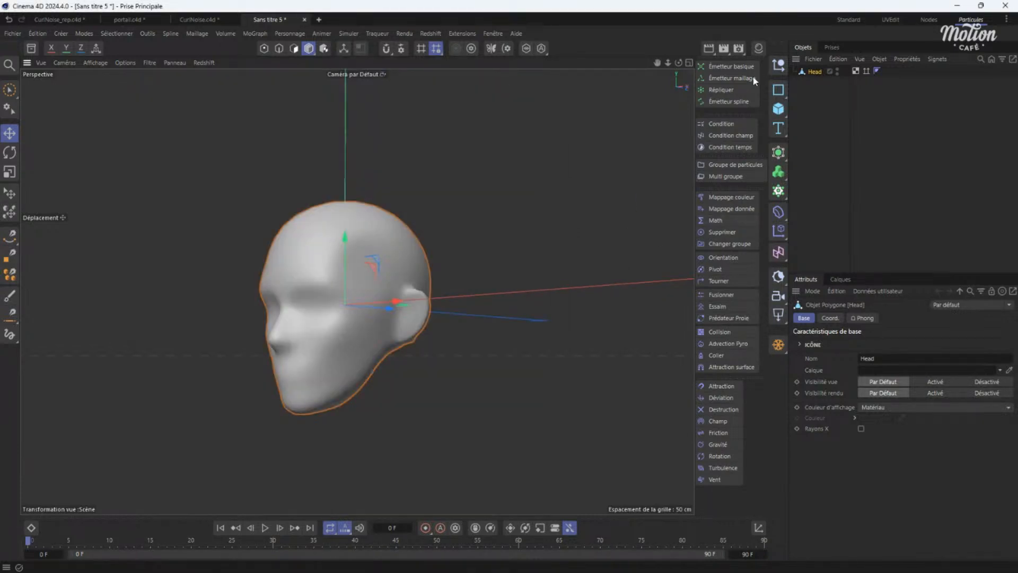
# Add a mesh emitter with Head as its geometry, hide the head, and test the particle emission from frame 0.
pyautogui.click(732, 80)
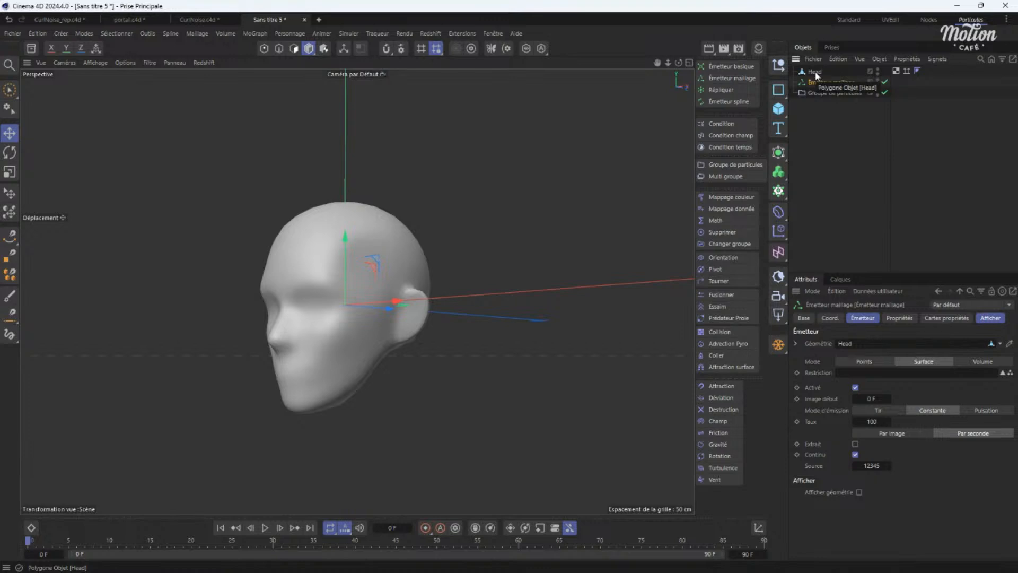
pyautogui.click(878, 70)
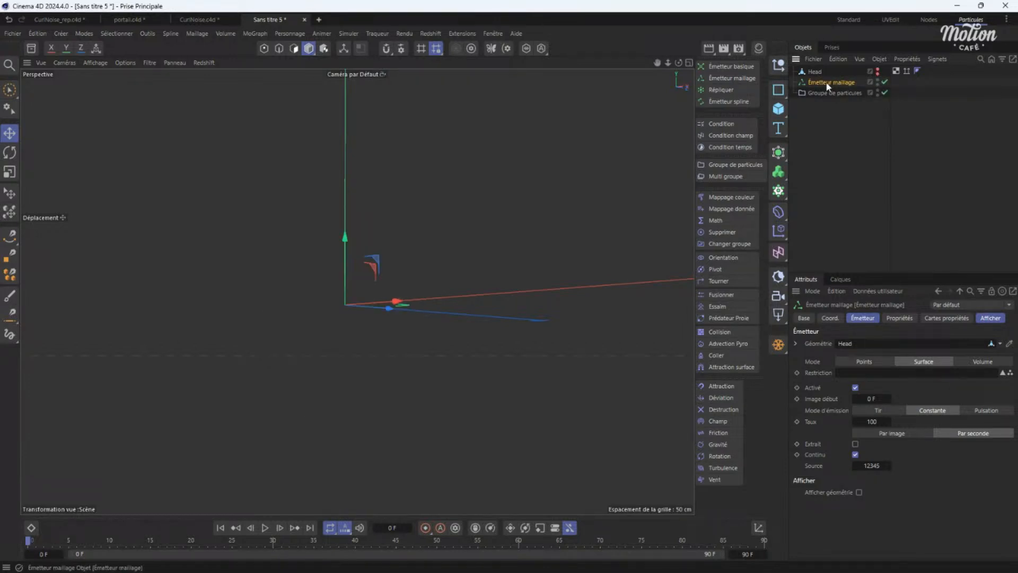
pyautogui.click(265, 527)
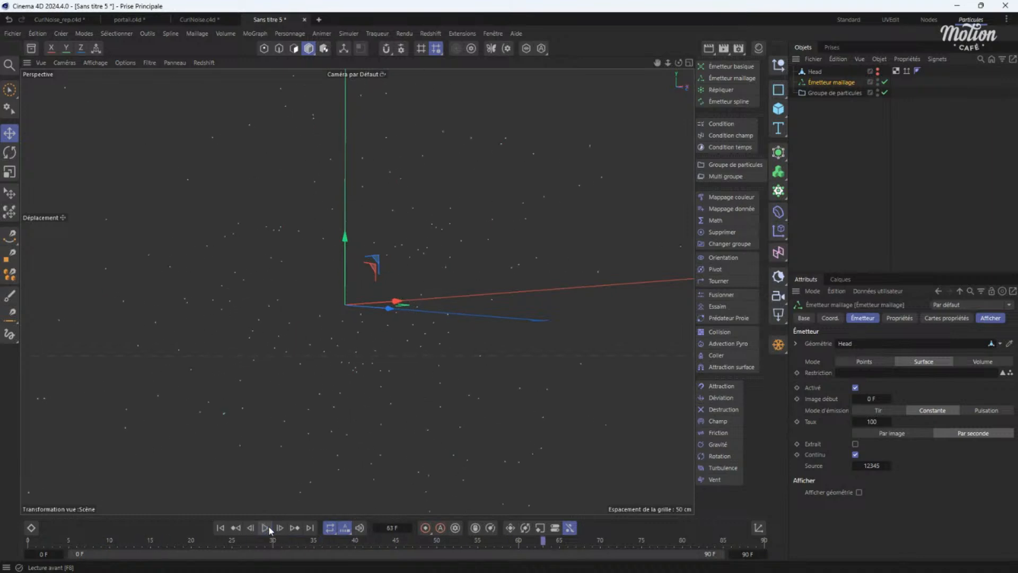
pyautogui.click(221, 527)
pyautogui.click(264, 527)
pyautogui.click(221, 527)
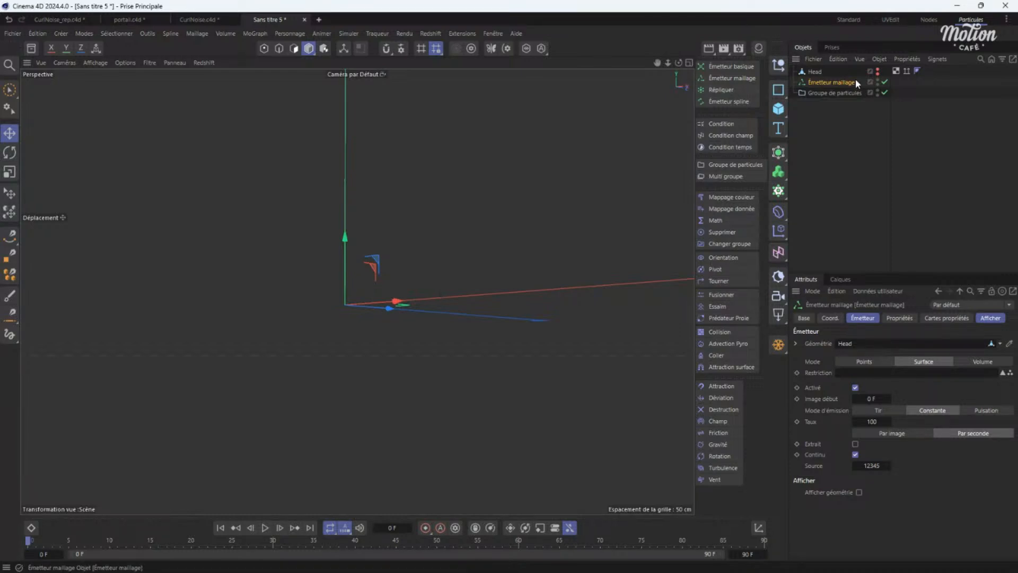
# Reduce the mesh emitter's particle speed so particles stay on the surface, set its rate to 1000, and test the emission.
pyautogui.click(900, 318)
pyautogui.click(901, 435)
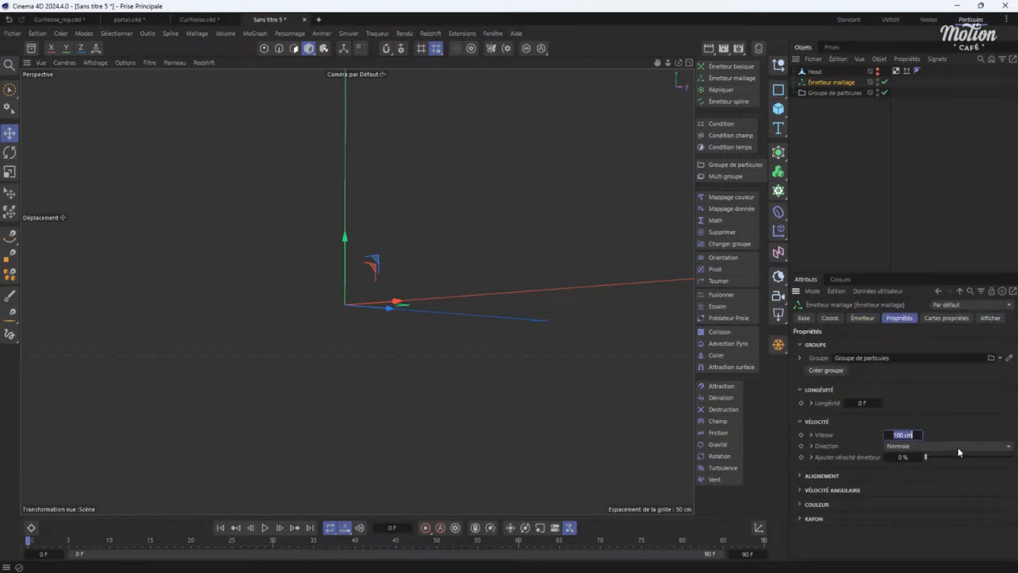
pyautogui.press('Return')
pyautogui.click(861, 319)
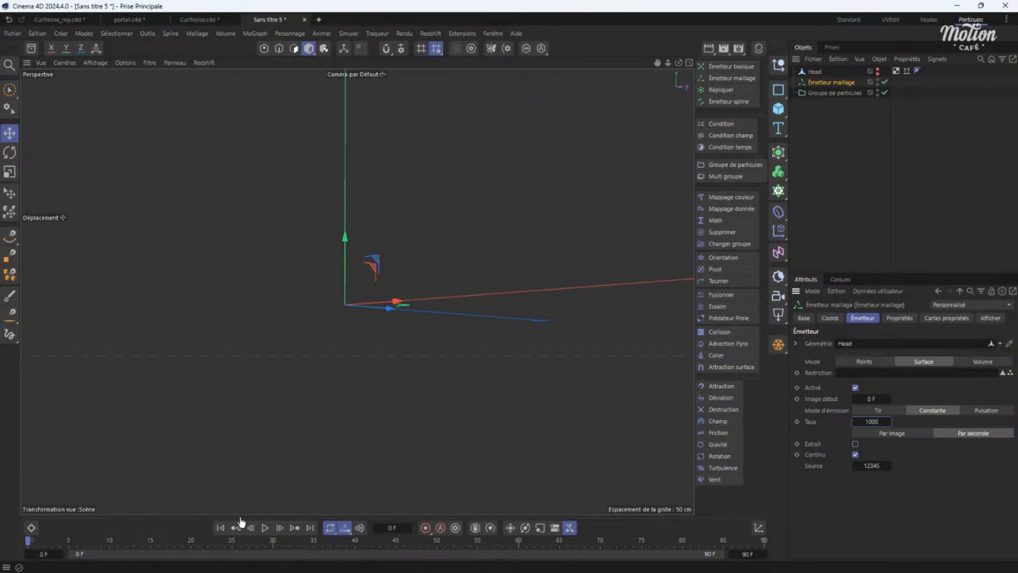
pyautogui.click(265, 528)
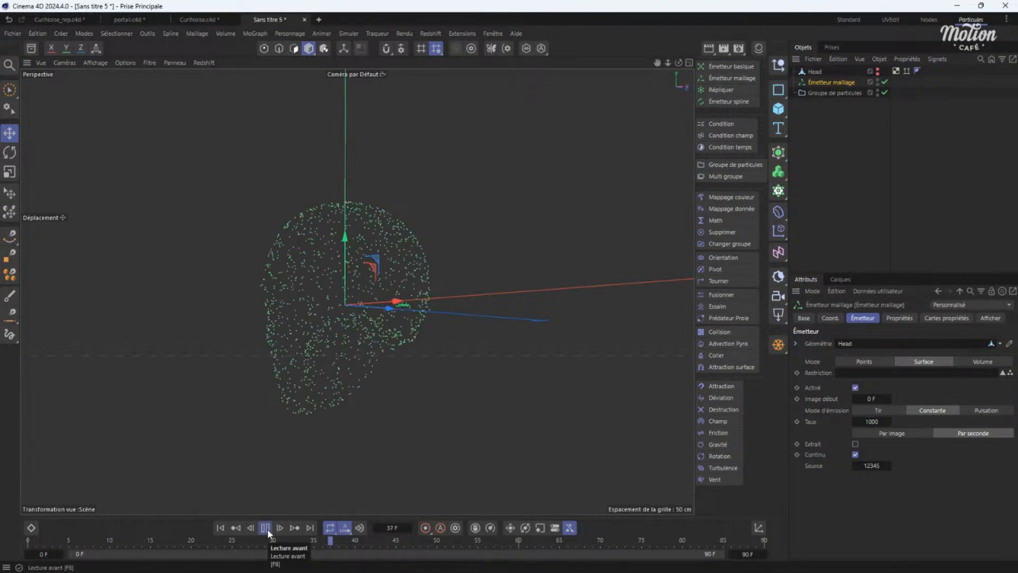
pyautogui.click(265, 528)
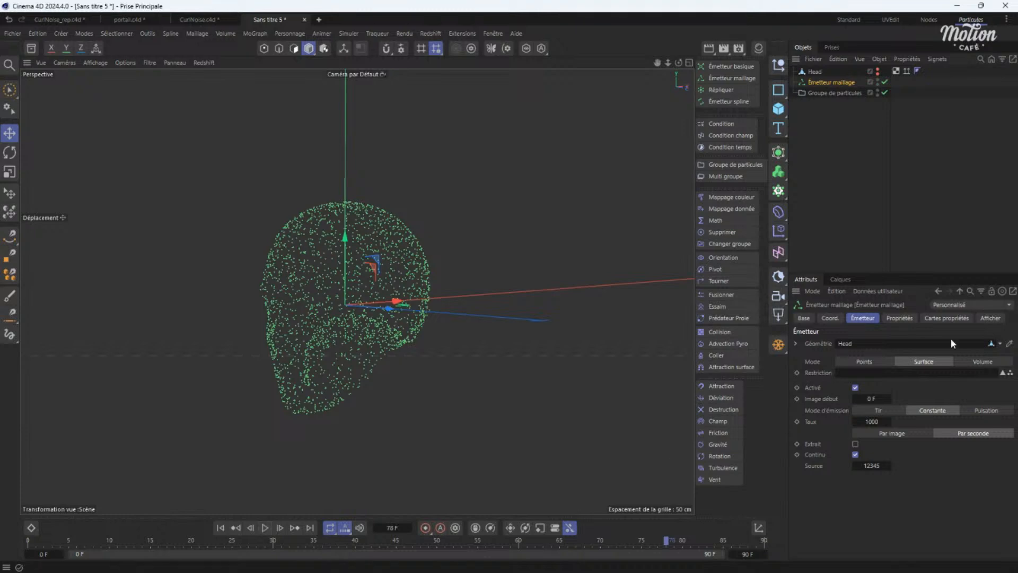
# Set the mesh emitter's emission mode to Tir with a quantity of 10000, and test the emission from frame 0.
pyautogui.click(879, 412)
pyautogui.click(872, 422)
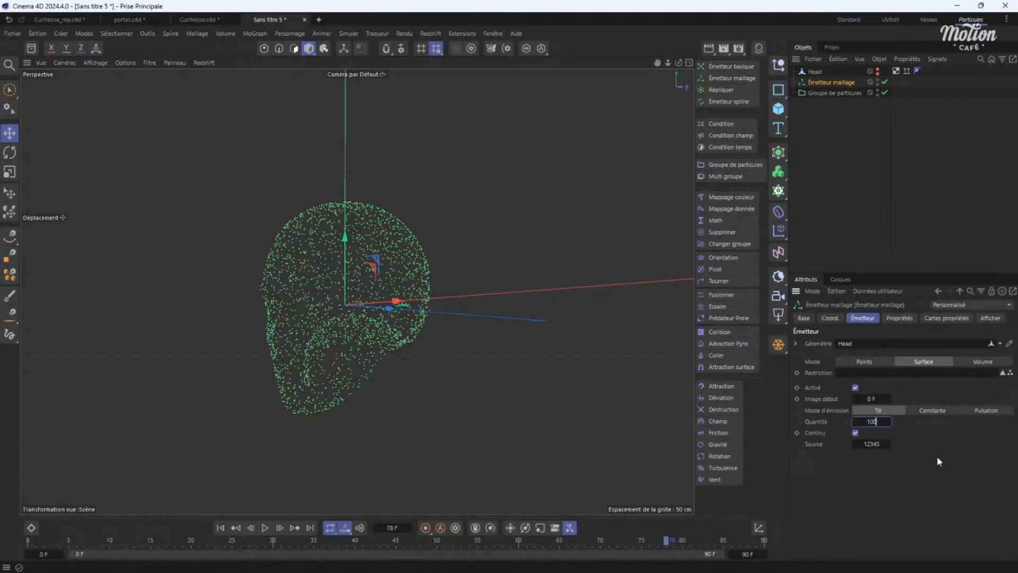
pyautogui.write('00')
pyautogui.click(221, 527)
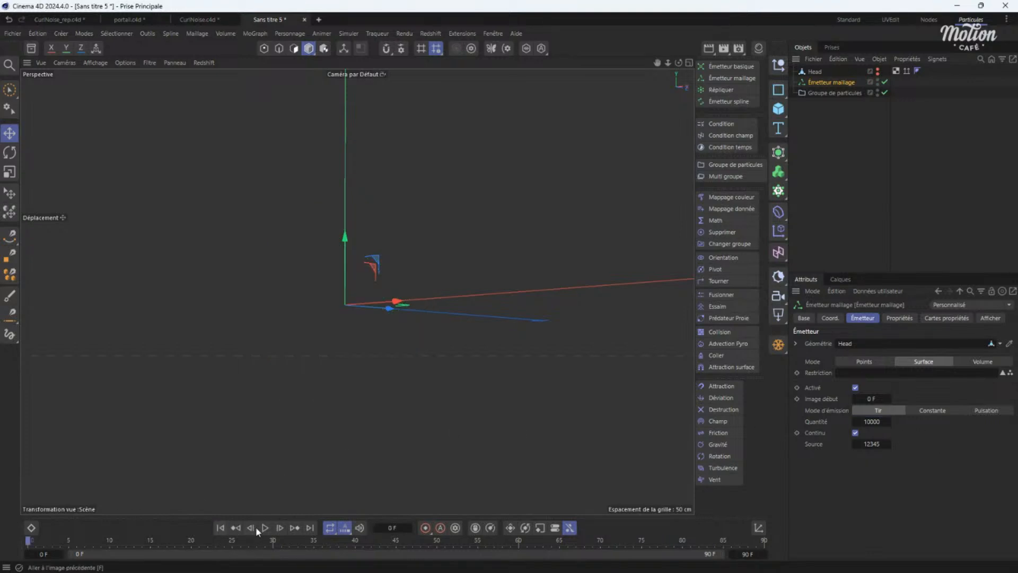
pyautogui.click(265, 528)
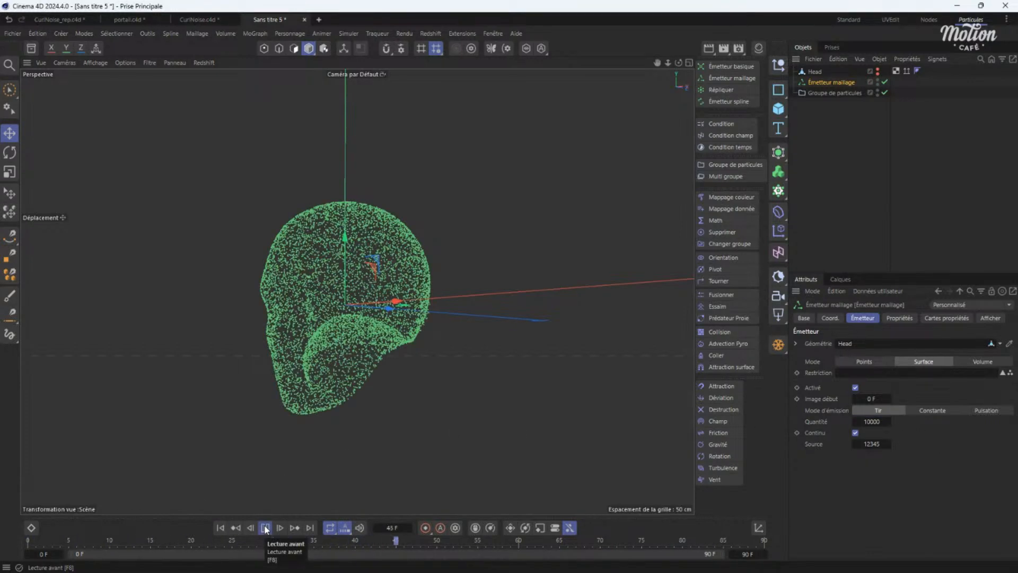
pyautogui.click(265, 528)
pyautogui.keyDown('alt'); pyautogui.moveTo(387, 278); pyautogui.dragTo(647, 244); pyautogui.keyUp('alt')
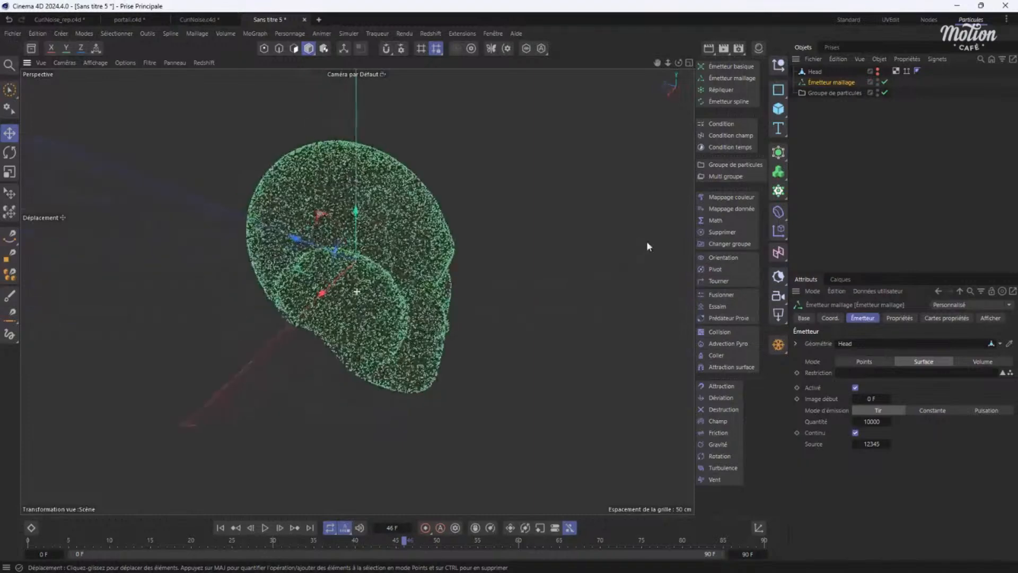
pyautogui.keyDown('alt'); pyautogui.moveTo(379, 250); pyautogui.dragTo(679, 150); pyautogui.keyUp('alt')
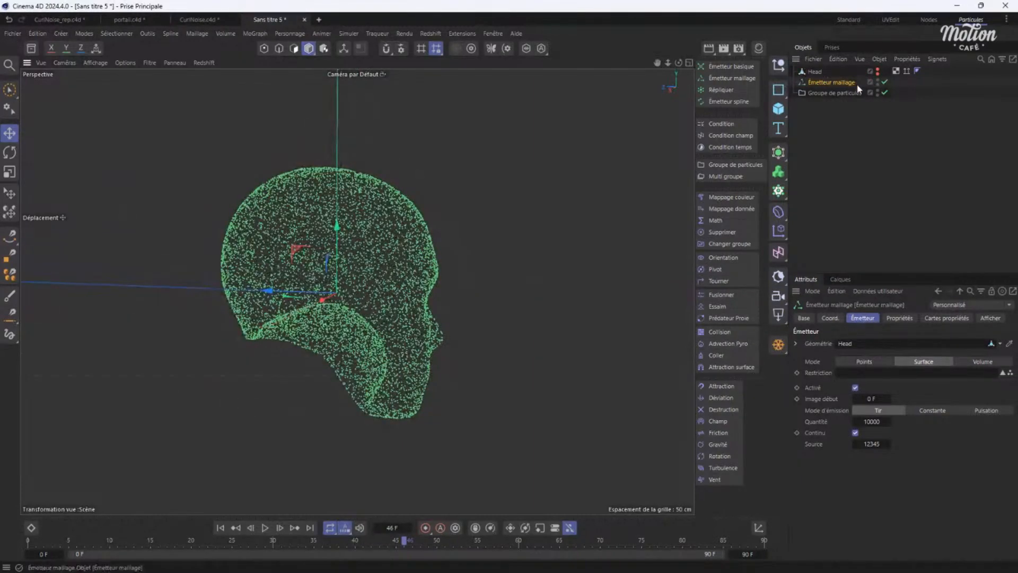
# Show the head temporarily to compare its surface with the emitted particles, and hide it again.
pyautogui.click(877, 69)
pyautogui.keyDown('alt'); pyautogui.moveTo(358, 302); pyautogui.dragTo(422, 287); pyautogui.keyUp('alt')
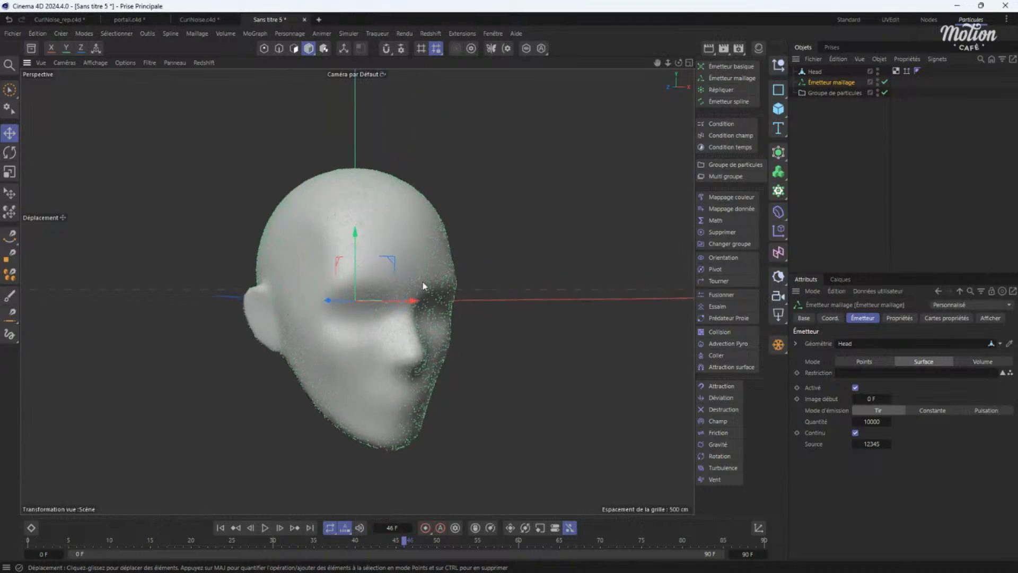
pyautogui.click(878, 70)
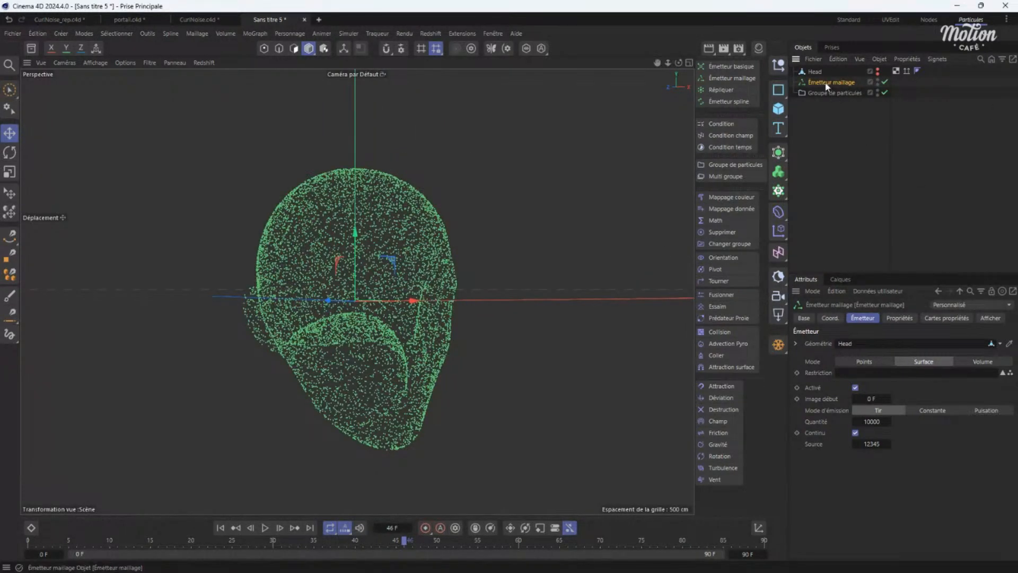
pyautogui.keyDown('alt'); pyautogui.moveTo(405, 313); pyautogui.dragTo(371, 295); pyautogui.keyUp('alt')
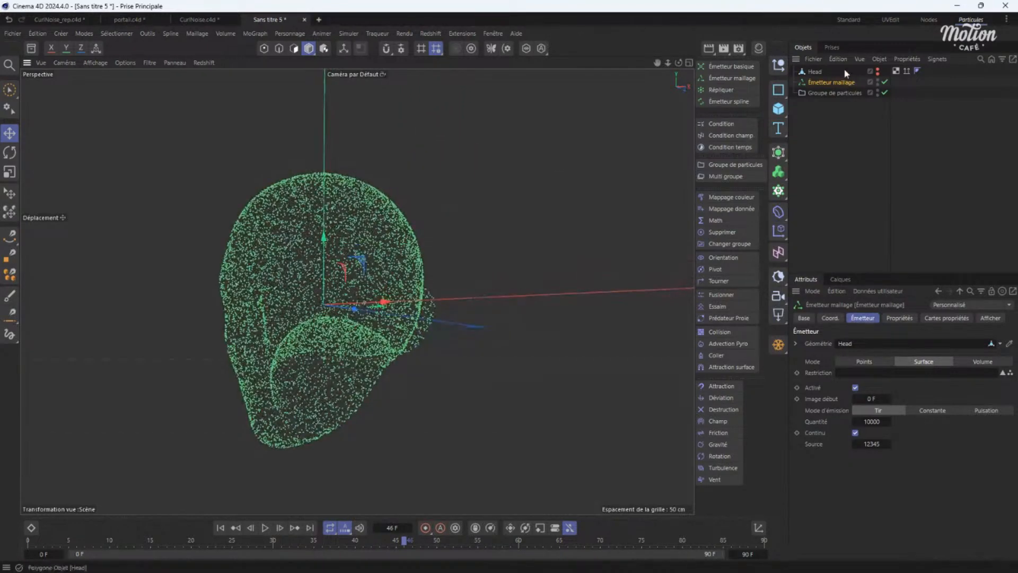
# Add a Turbulence force with Intensité 1 cm and Échelle 29.54 %, test its effect on the particles, and return to frame 0.
pyautogui.click(824, 92)
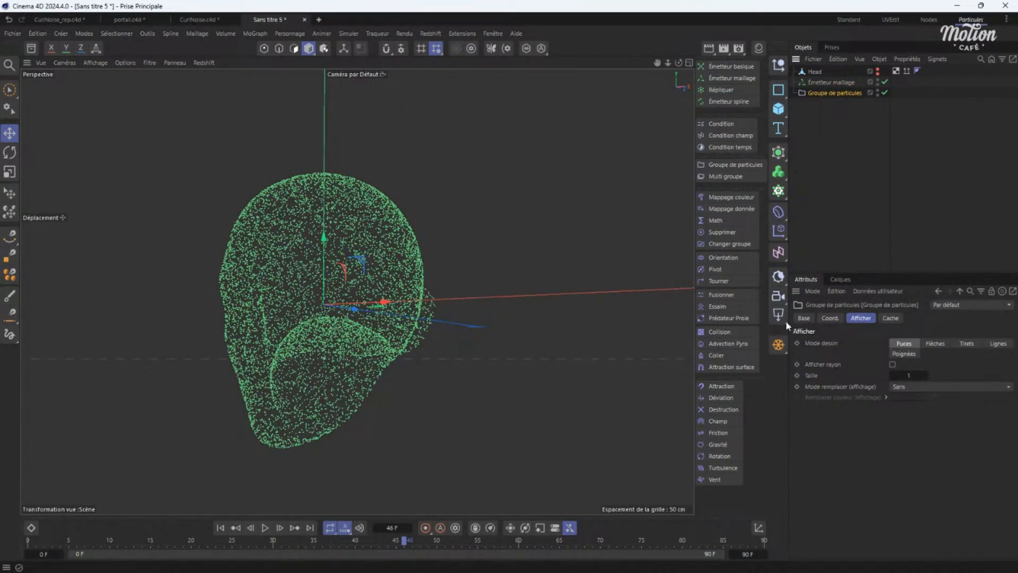
pyautogui.click(722, 467)
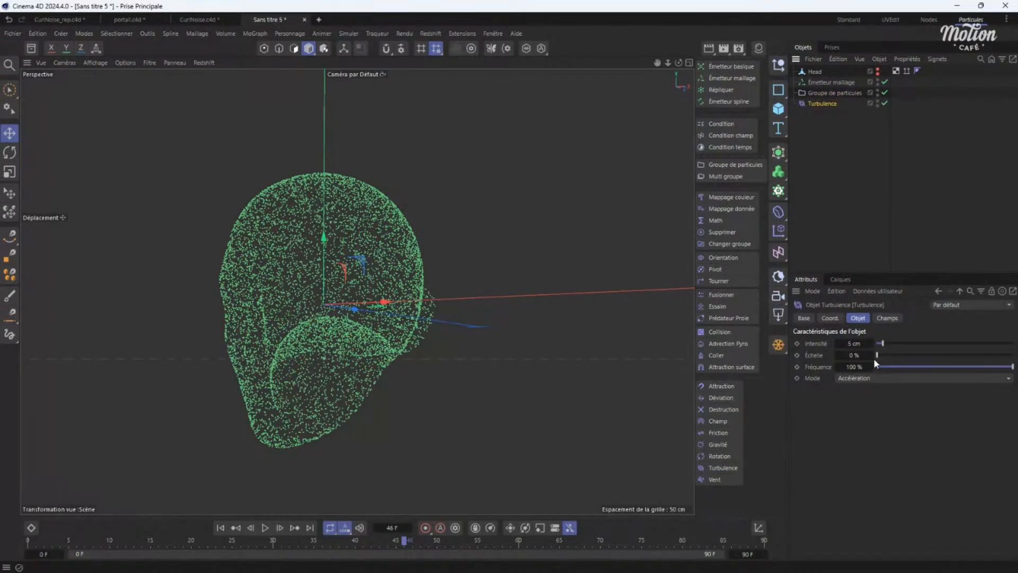
pyautogui.moveTo(881, 344); pyautogui.dragTo(918, 355)
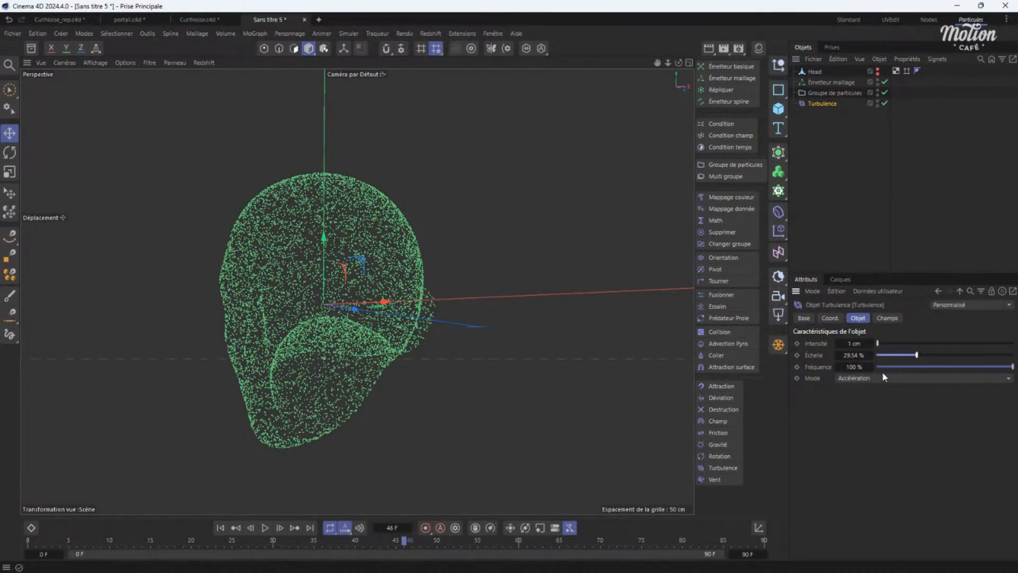
pyautogui.click(220, 527)
pyautogui.click(265, 527)
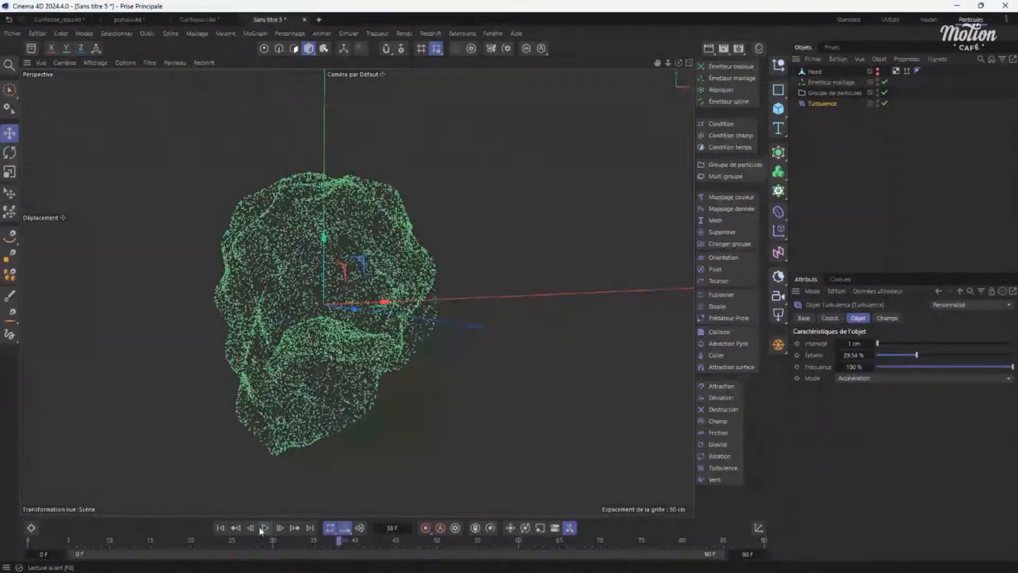
pyautogui.click(265, 528)
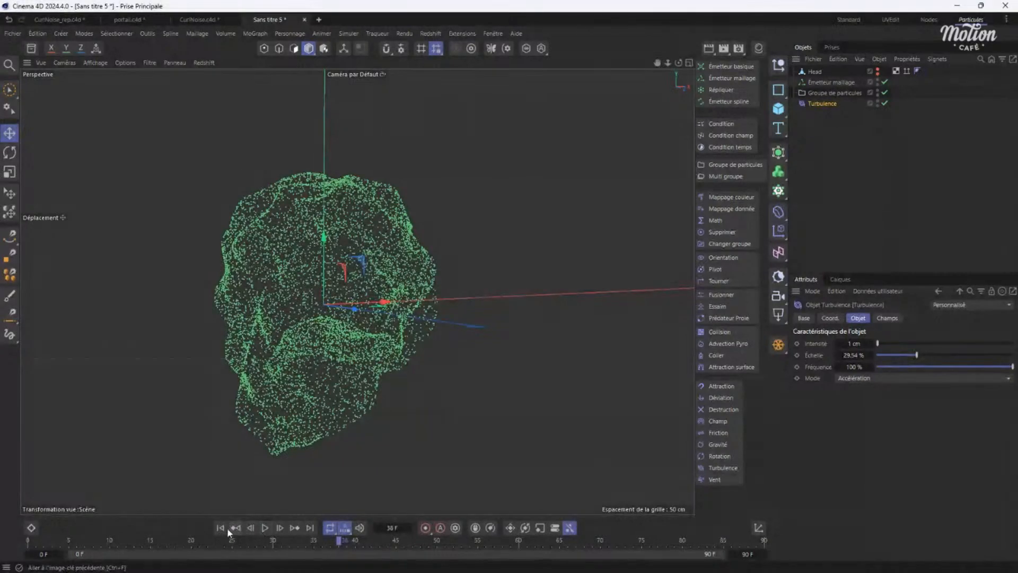
pyautogui.click(221, 527)
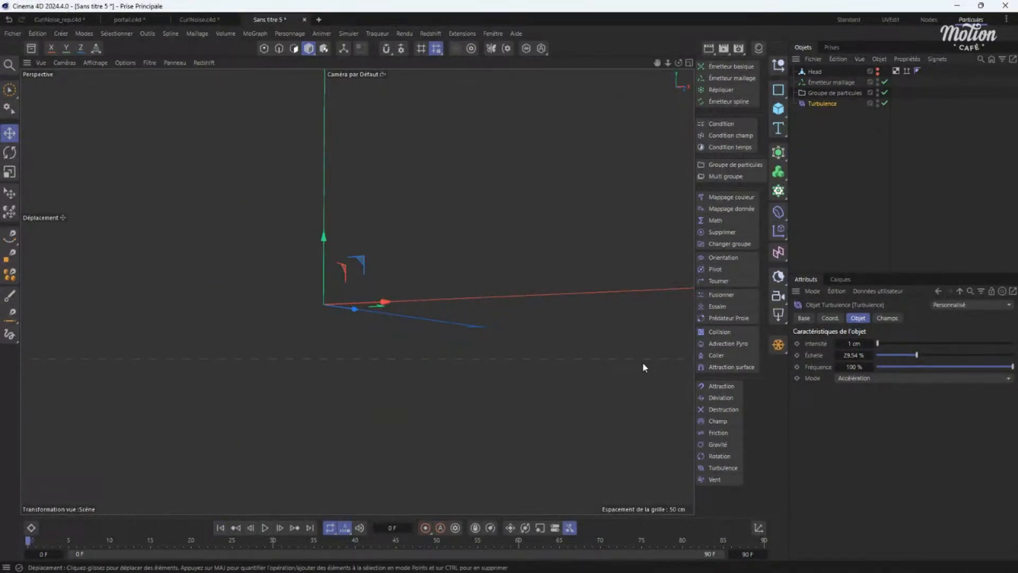
# Open the perspective view's Affichage frontal settings.
pyautogui.hotkey('shift', 'v')
pyautogui.click(941, 319)
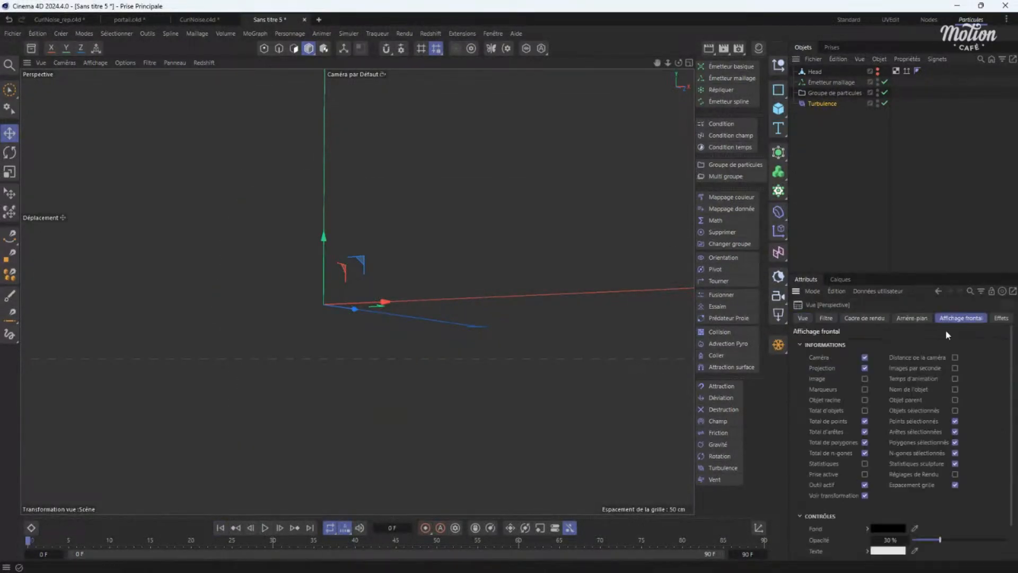
# Turn on the frames-per-second read-out in the viewport HUD, play the animation briefly and return to the first frame.
pyautogui.click(955, 368)
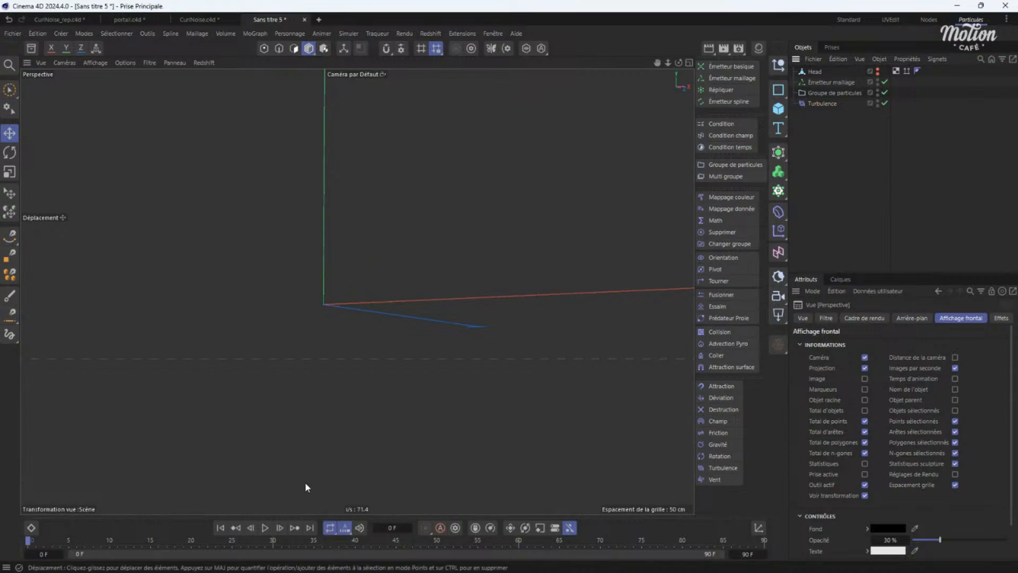
pyautogui.click(265, 527)
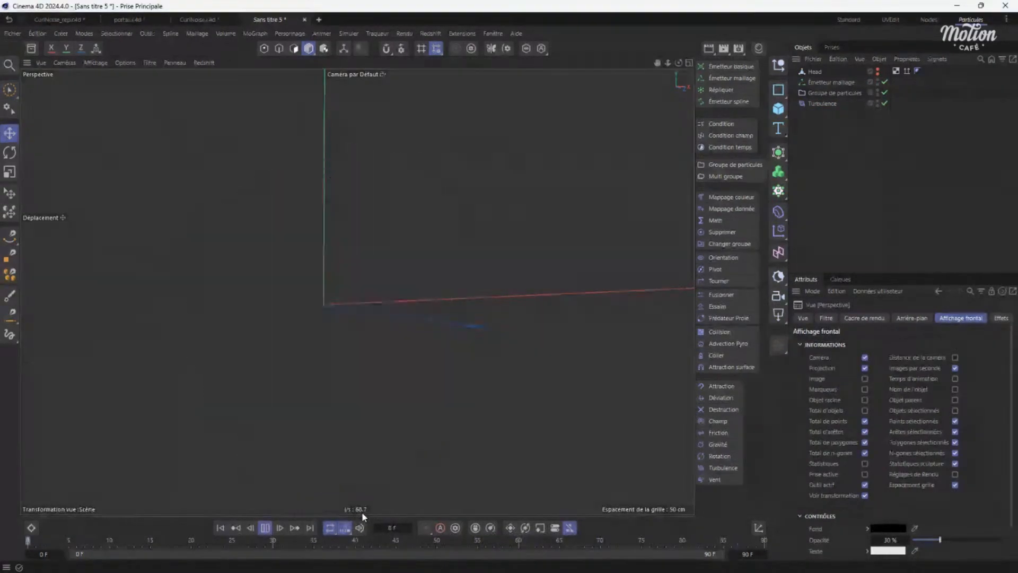
pyautogui.click(265, 527)
pyautogui.click(221, 528)
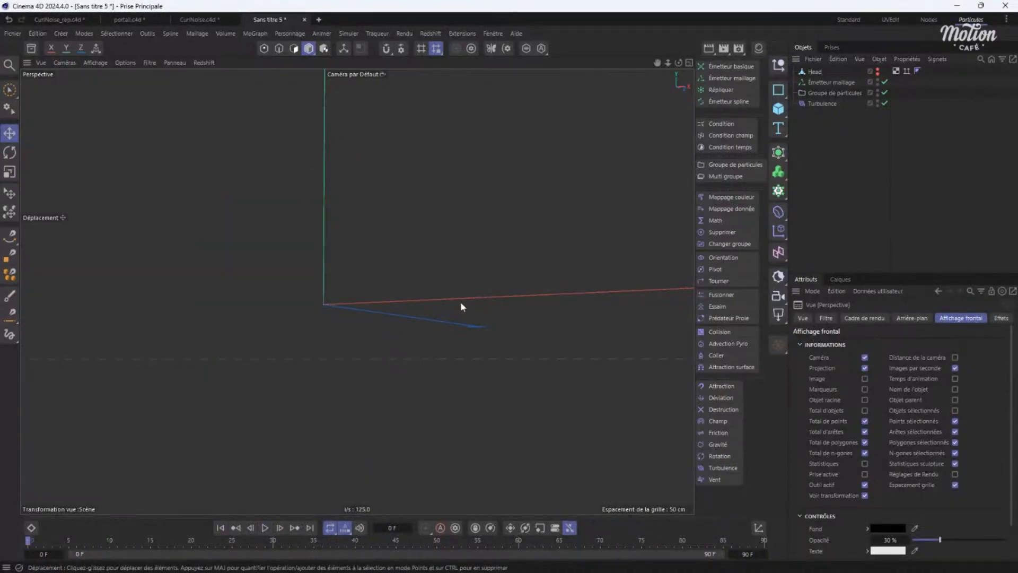
# Delete the Turbulence object and make the Head mesh visible.
pyautogui.click(821, 104)
pyautogui.press('Delete')
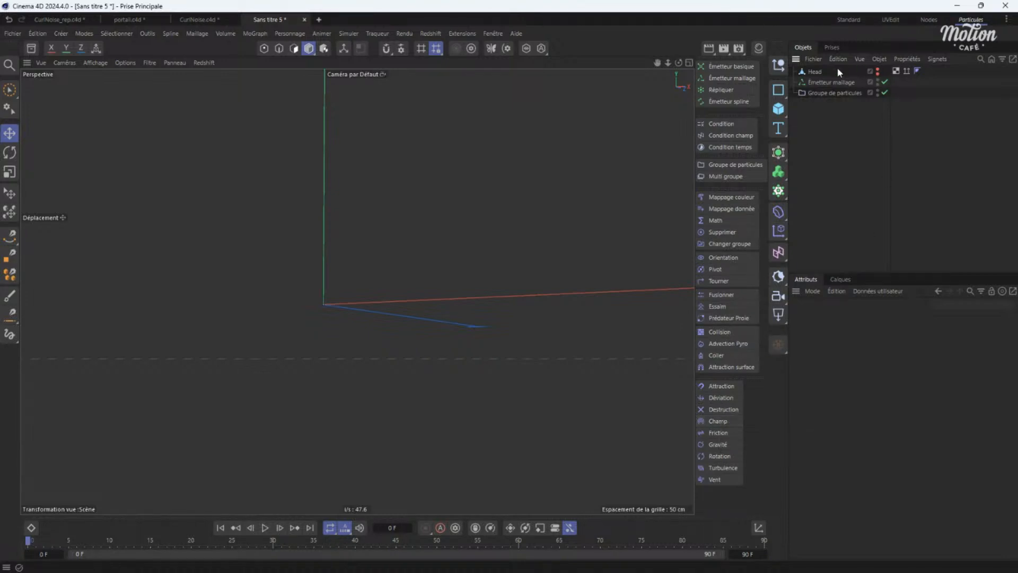
pyautogui.click(877, 70)
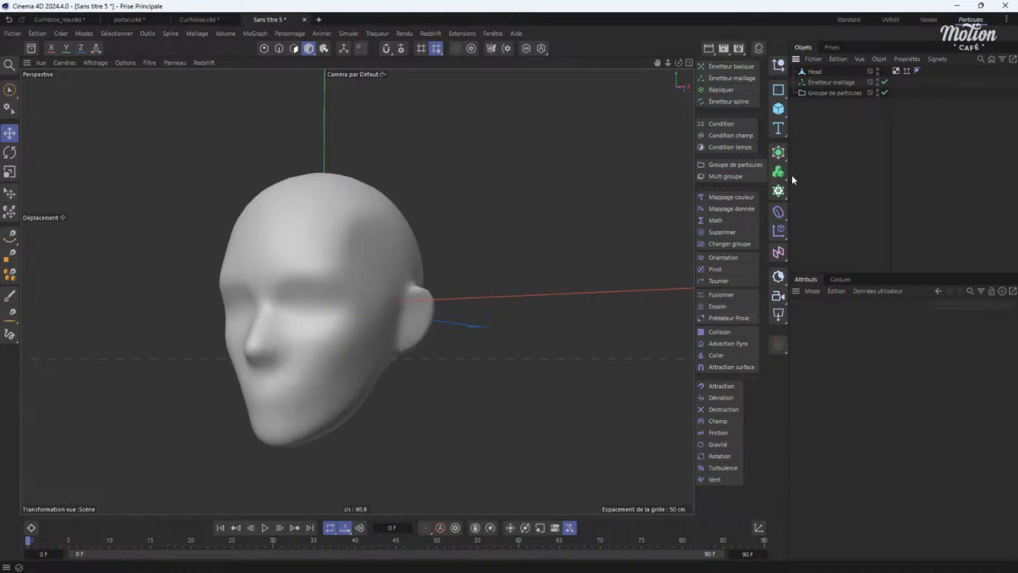
# Create a volume generator, add the Head mesh to its objects, and hide the original Head.
pyautogui.moveTo(779, 174); pyautogui.dragTo(839, 189)
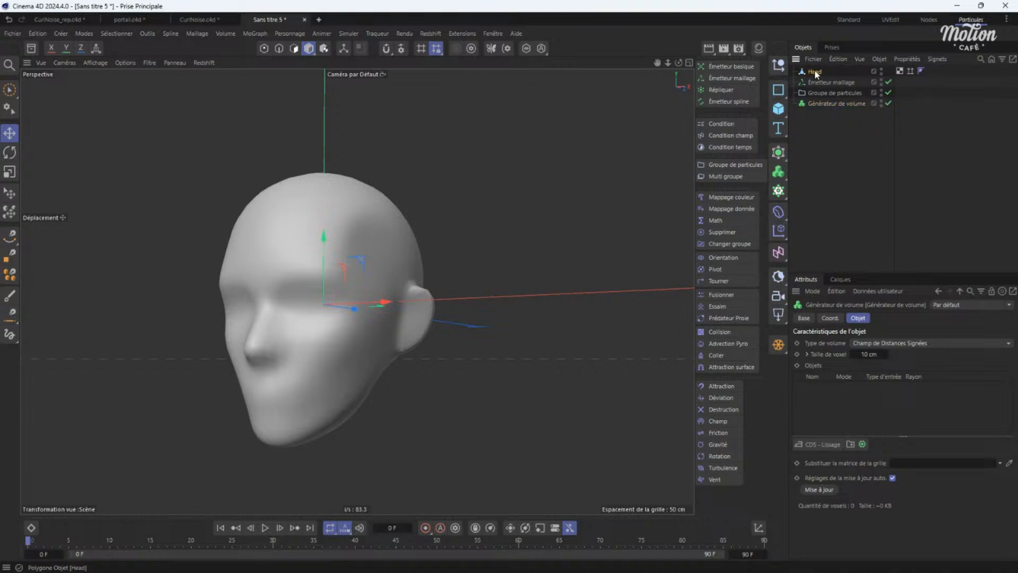
pyautogui.moveTo(815, 75); pyautogui.dragTo(836, 394)
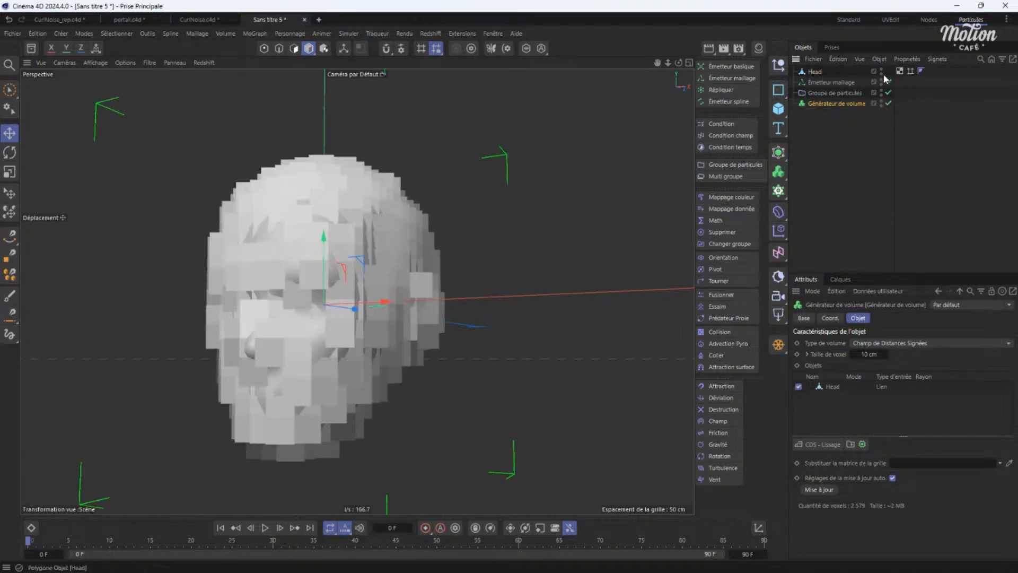
pyautogui.click(881, 72)
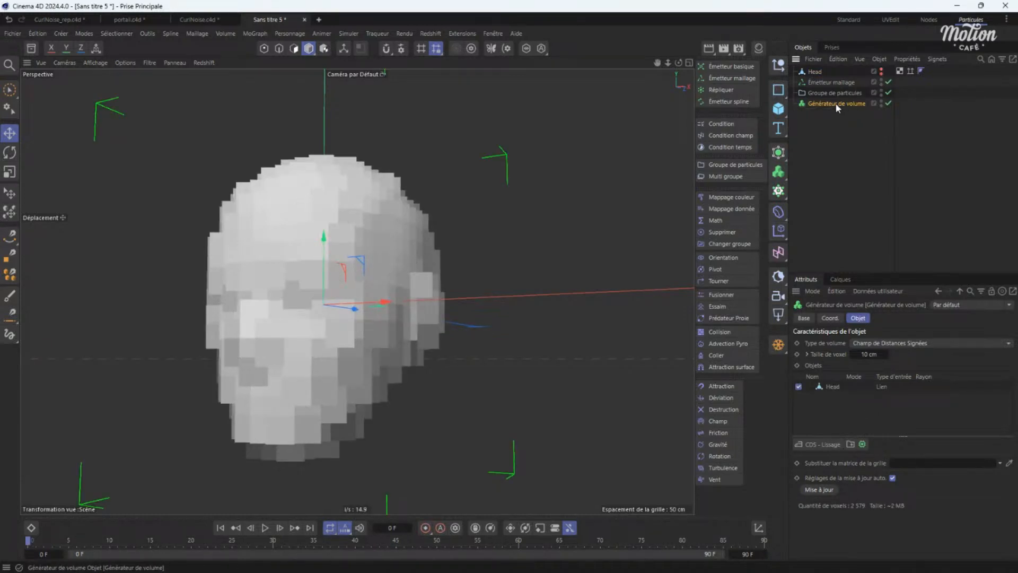
# Set the volume generator's volume type to Vectoriel and its voxel size to 4 cm.
pyautogui.click(884, 342)
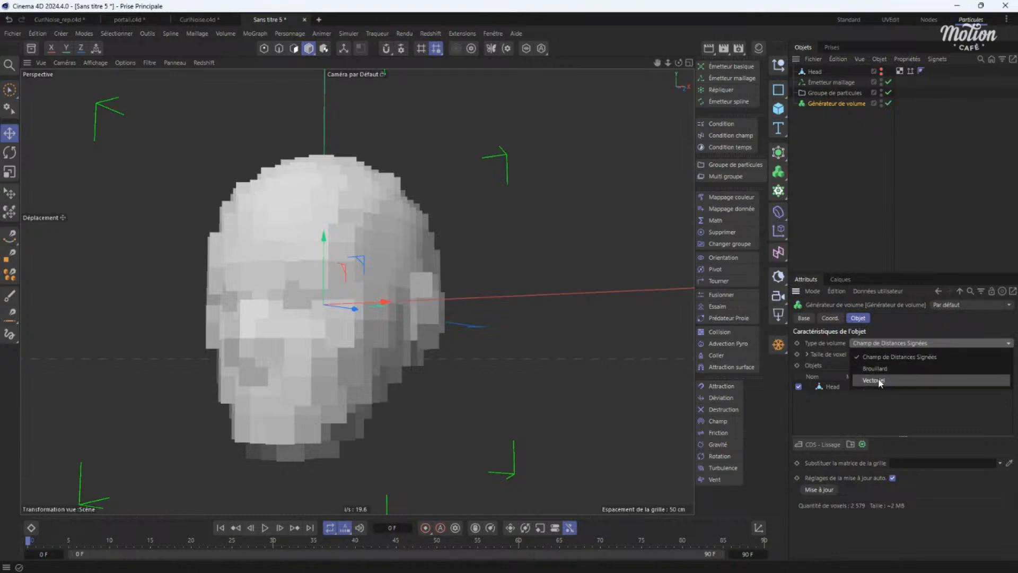
pyautogui.click(879, 380)
pyautogui.doubleClick(865, 353)
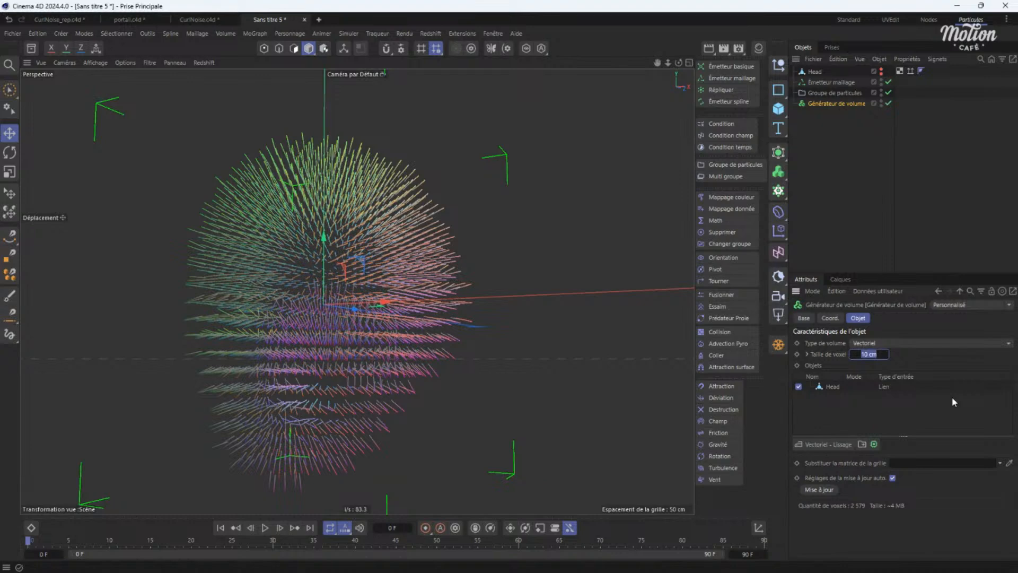
pyautogui.write('4')
pyautogui.press('Return')
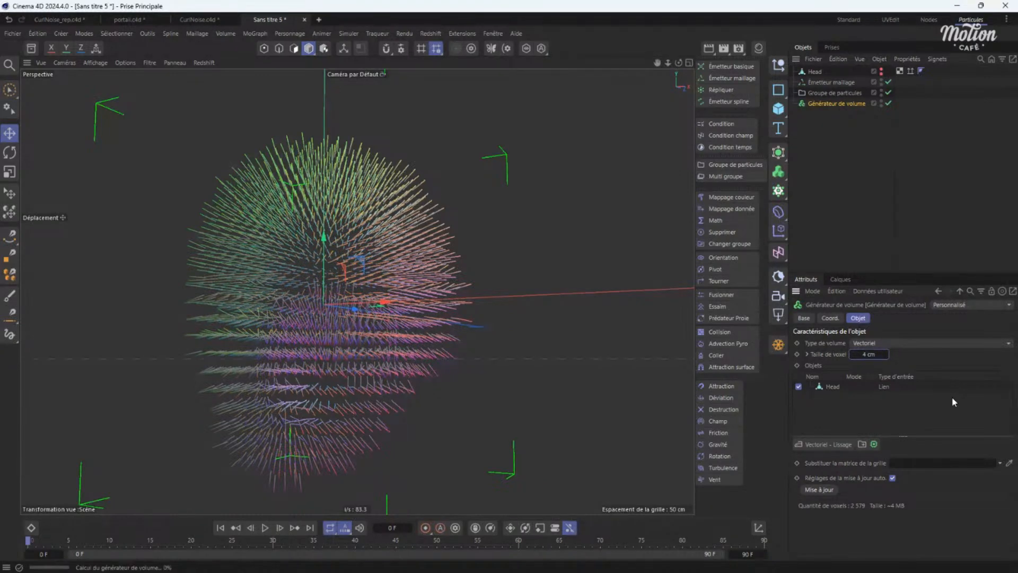
pyautogui.keyDown('alt'); pyautogui.moveTo(403, 297); pyautogui.dragTo(422, 287); pyautogui.keyUp('alt')
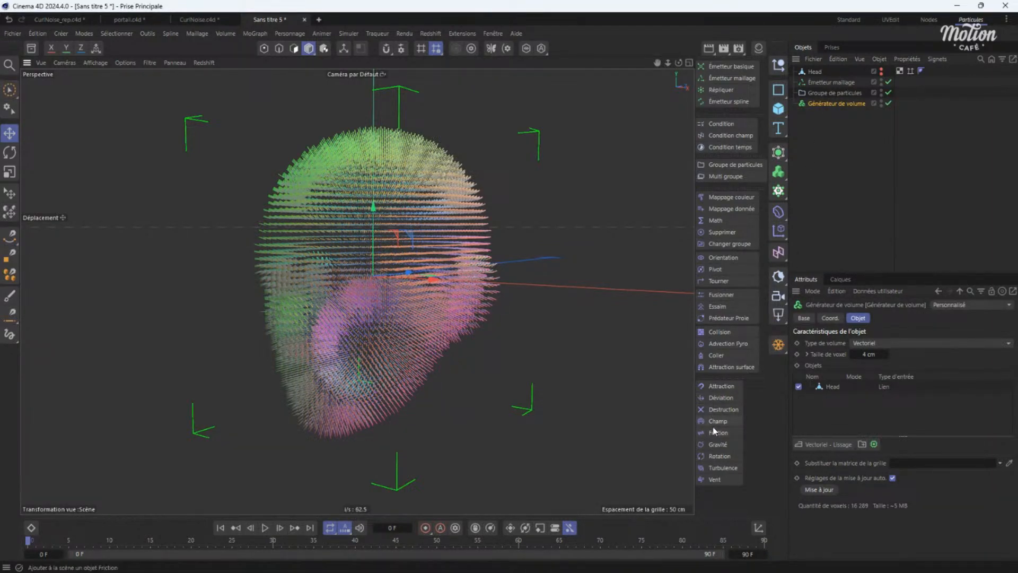
pyautogui.click(834, 387)
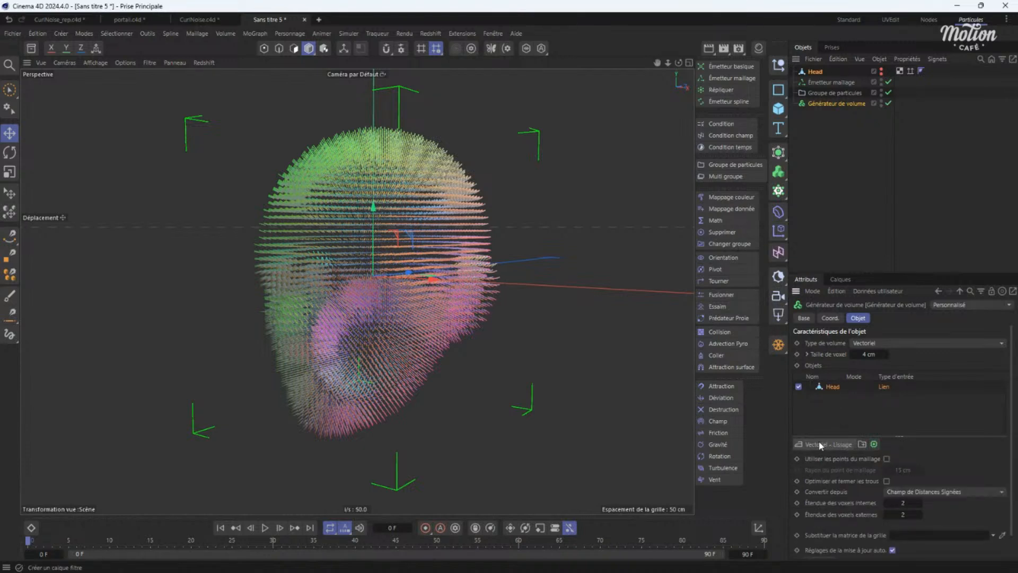
pyautogui.click(823, 446)
pyautogui.click(854, 414)
# Create a Champ randomisation field and add it above Head in the volume generator's objects.
pyautogui.click(779, 253)
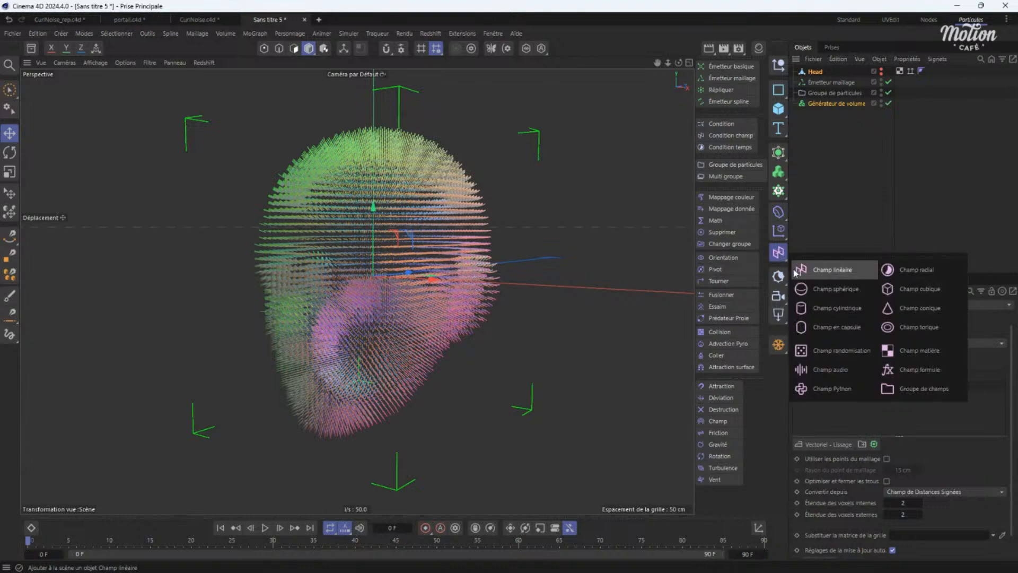
pyautogui.click(844, 351)
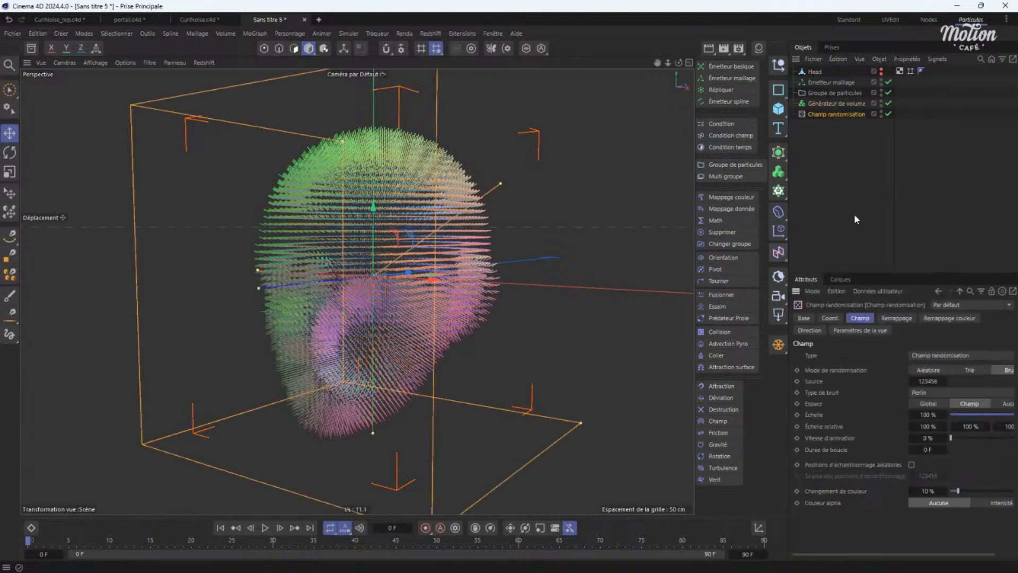
pyautogui.click(823, 108)
pyautogui.moveTo(837, 114); pyautogui.dragTo(830, 388)
# Set the random field's creation space to Objets du dessous and its mode to Produit in the volume generator.
pyautogui.click(848, 386)
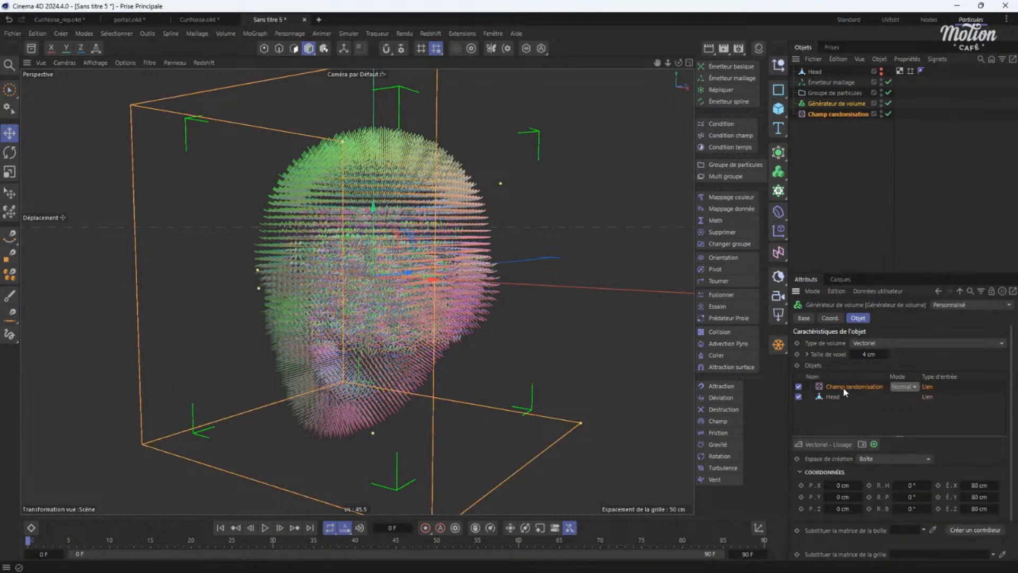
pyautogui.click(881, 459)
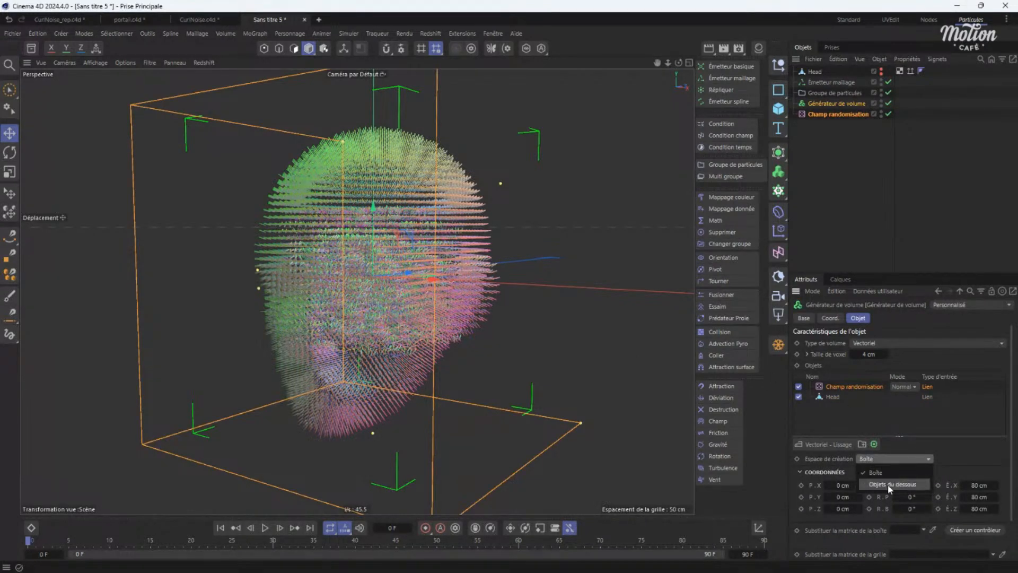
pyautogui.click(891, 484)
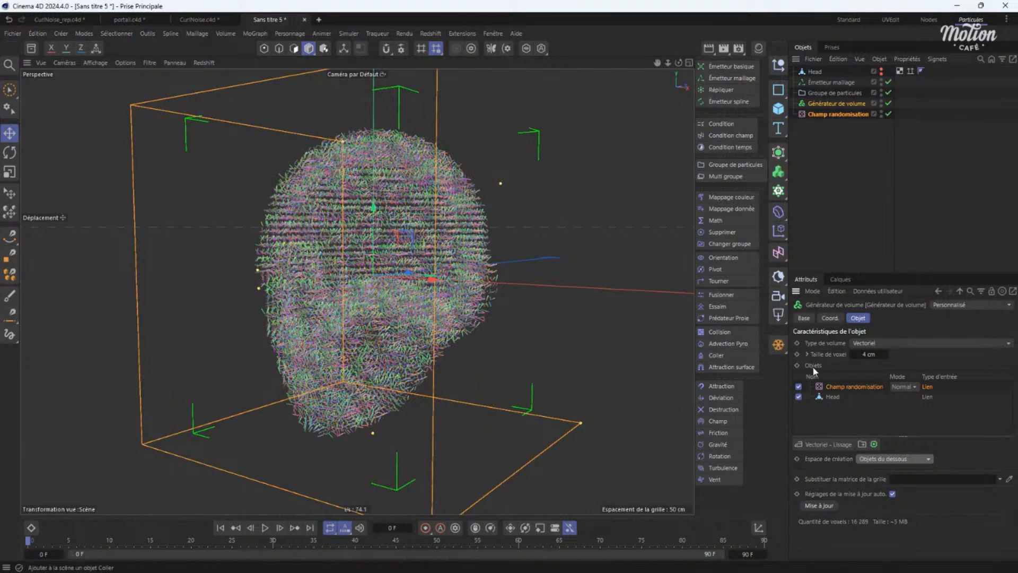
pyautogui.click(905, 387)
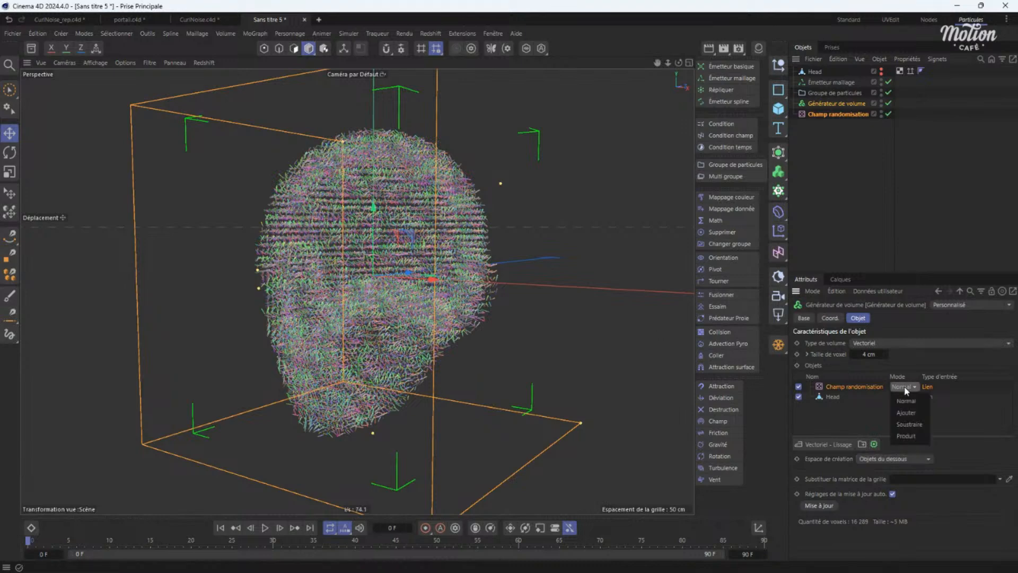
pyautogui.click(908, 436)
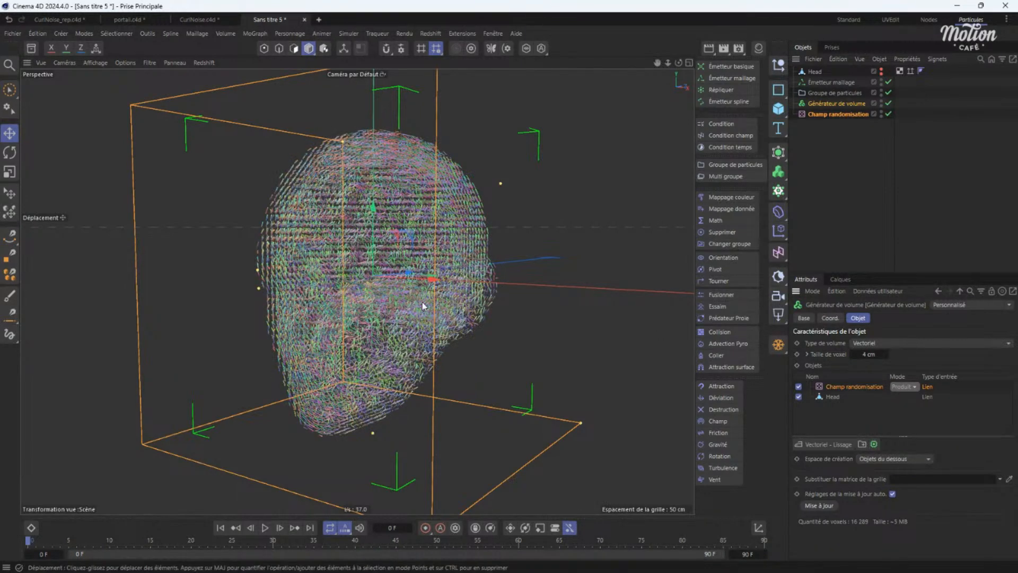
pyautogui.keyDown('alt'); pyautogui.moveTo(339, 295); pyautogui.dragTo(443, 225); pyautogui.keyUp('alt')
pyautogui.keyDown('alt'); pyautogui.moveTo(459, 226); pyautogui.dragTo(508, 215, button='right'); pyautogui.keyUp('alt')
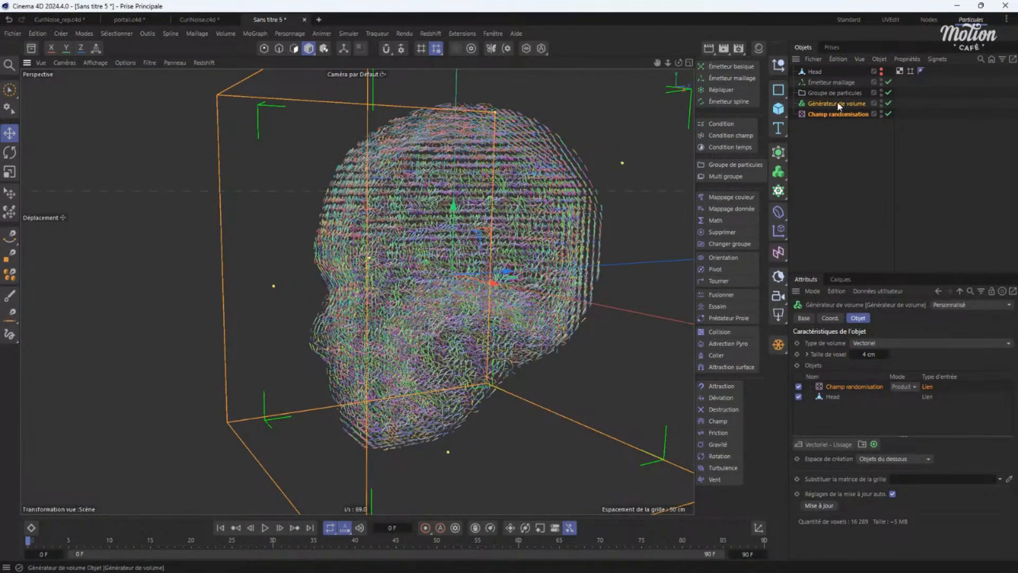
# Increase the noise scale of the Champ randomisation to about 538%.
pyautogui.click(831, 113)
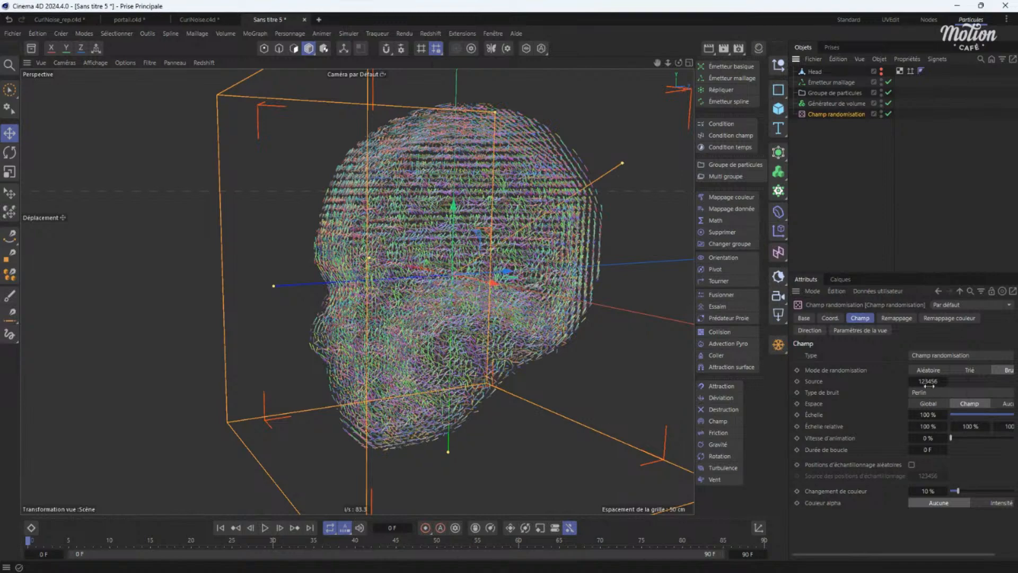
pyautogui.moveTo(933, 413); pyautogui.dragTo(946, 419)
pyautogui.keyDown('alt'); pyautogui.moveTo(631, 361); pyautogui.dragTo(450, 261); pyautogui.keyUp('alt')
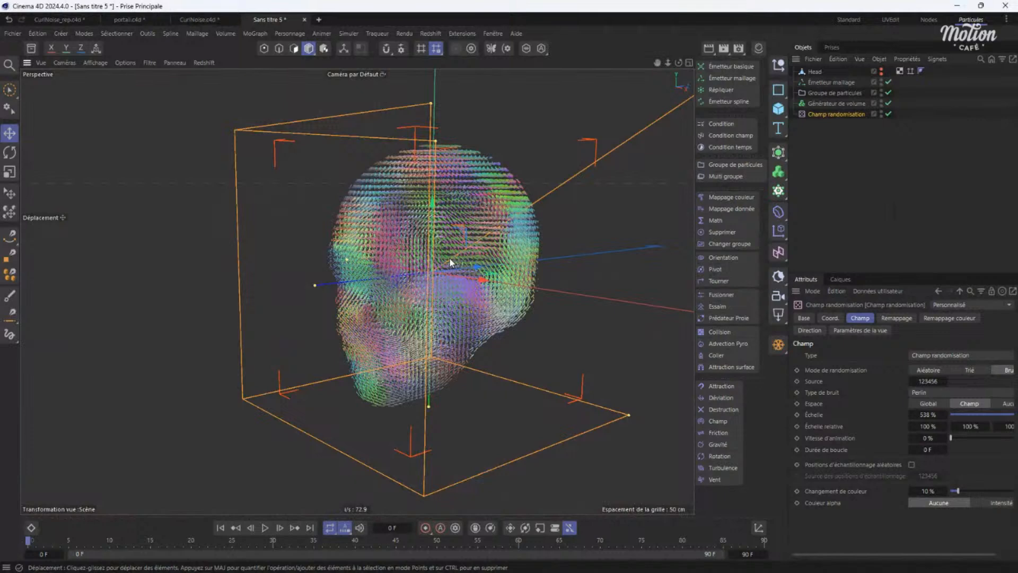
# Add a Vectoriel - Normaliser filter on top of the volume generator's objects.
pyautogui.click(825, 104)
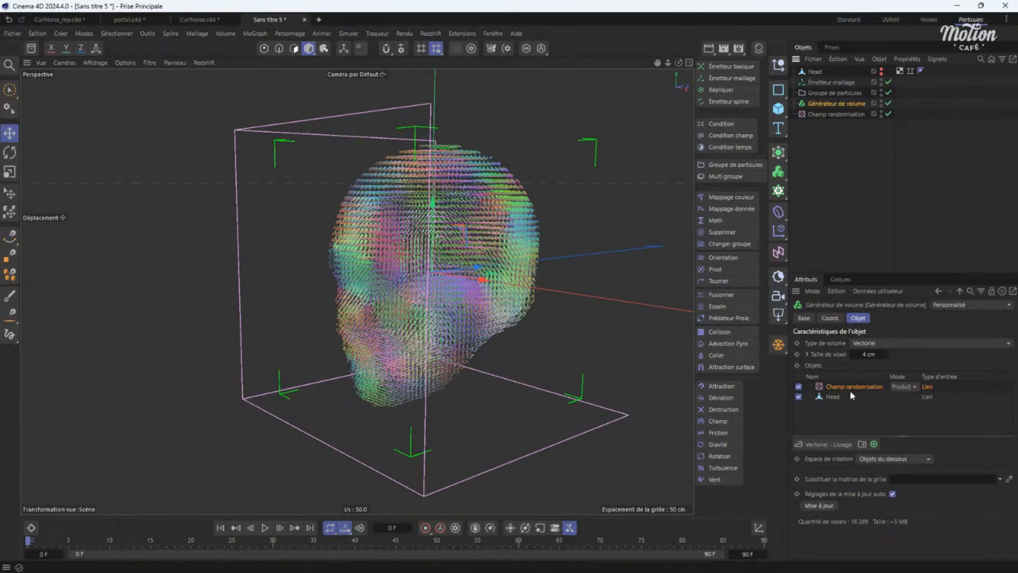
pyautogui.click(903, 387)
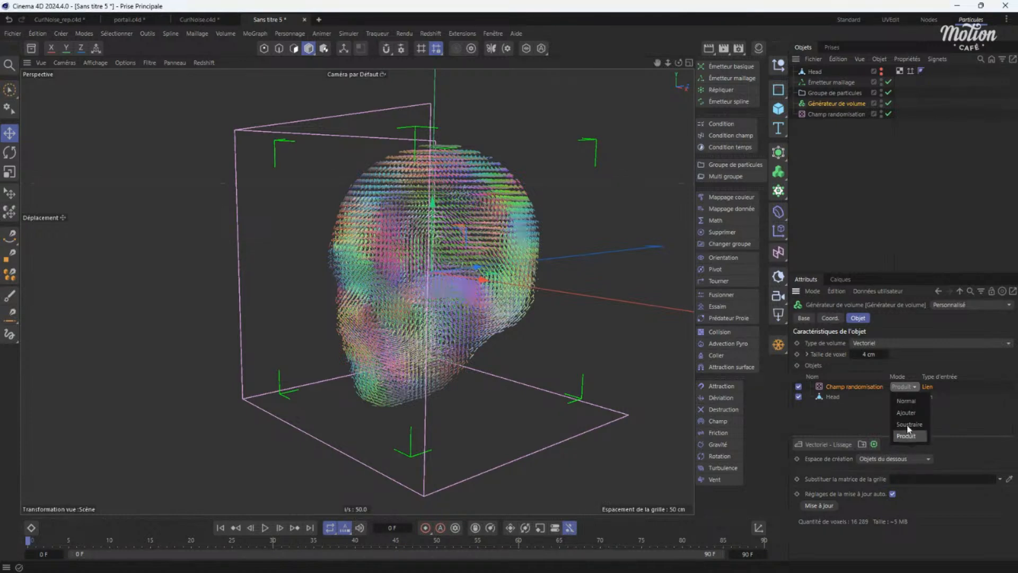
pyautogui.click(874, 354)
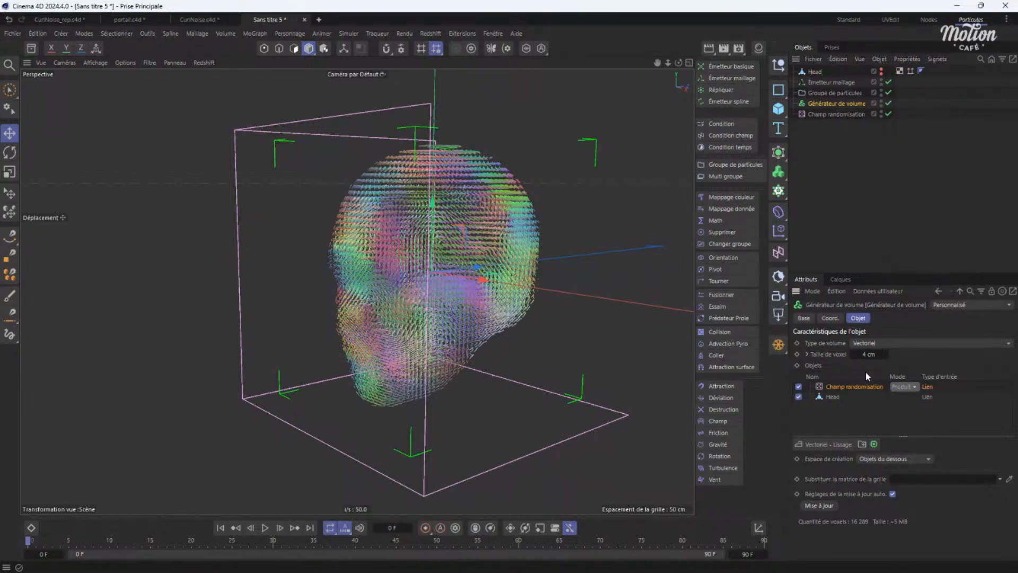
pyautogui.click(816, 446)
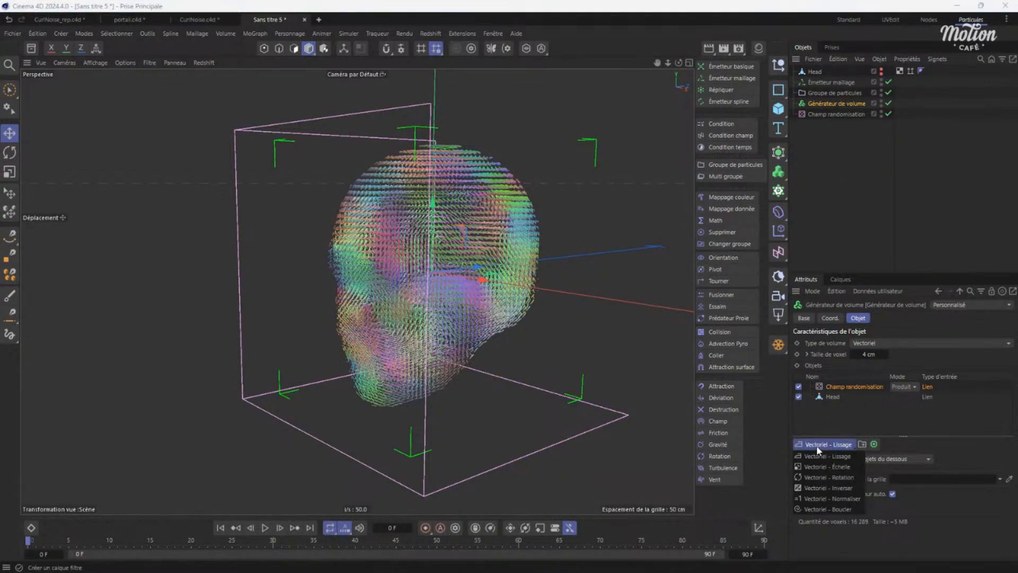
pyautogui.click(839, 500)
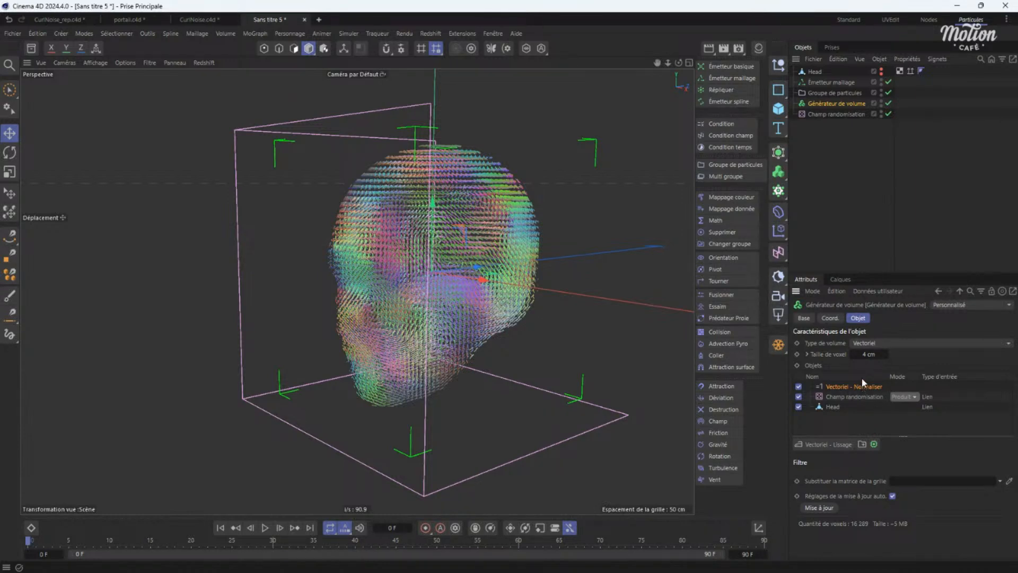
# Add a Vectoriel - Échelle filter to the volume generator and set its scale to 0.1.
pyautogui.click(828, 445)
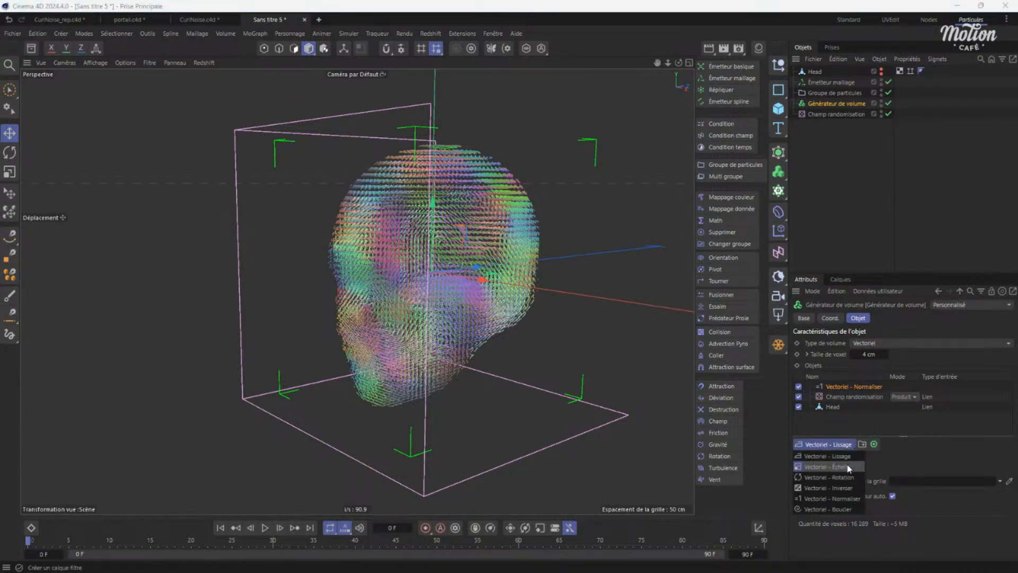
pyautogui.click(840, 467)
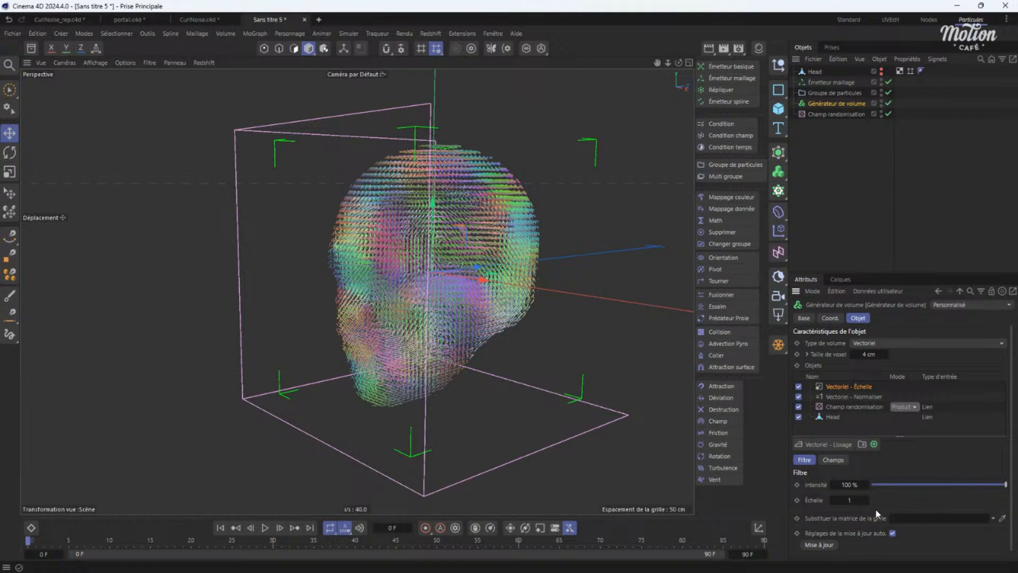
pyautogui.click(857, 501)
pyautogui.write('0.1')
pyautogui.press('Return')
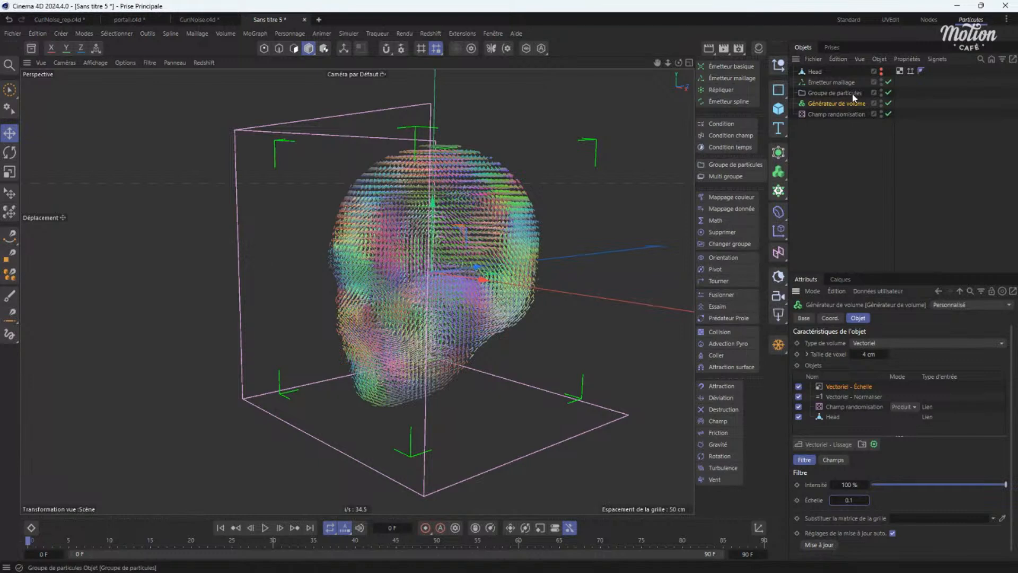
# Hide the volume generator in both the viewport and the render, and deselect everything.
pyautogui.click(884, 106)
pyautogui.click(884, 106)
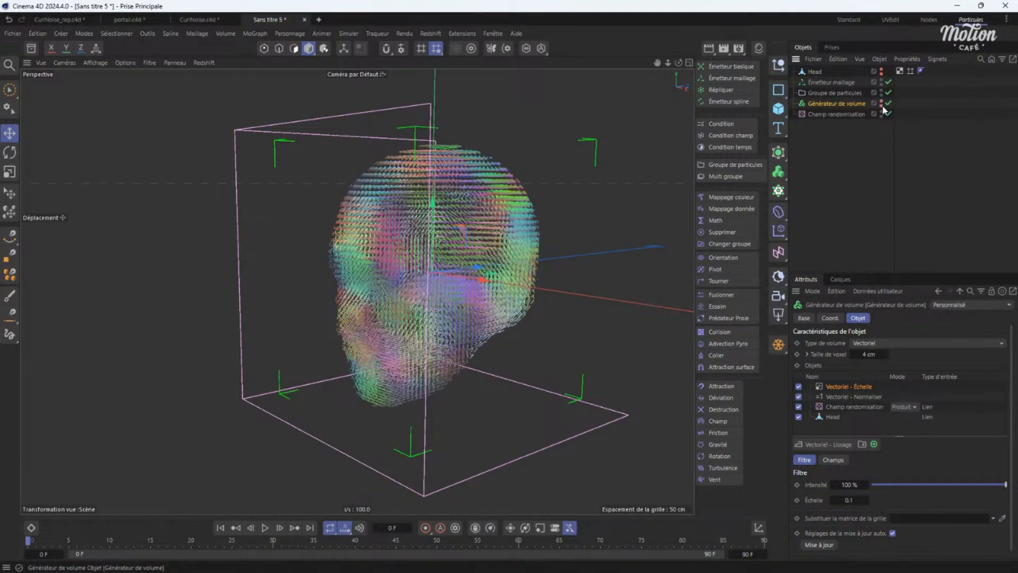
pyautogui.click(842, 159)
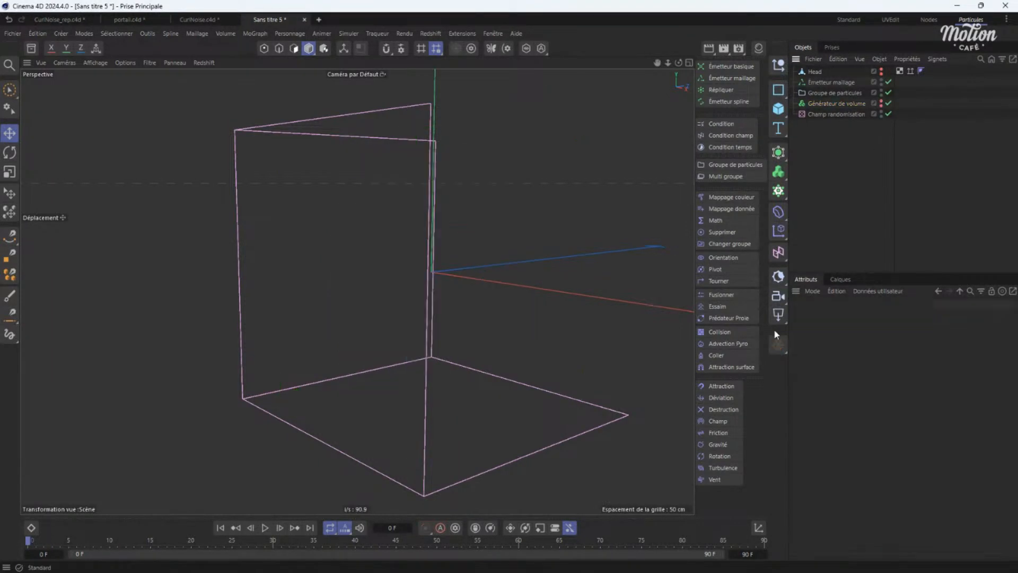
# Add a Champ force and link the volume generator to its field list as Objet volume.
pyautogui.click(721, 423)
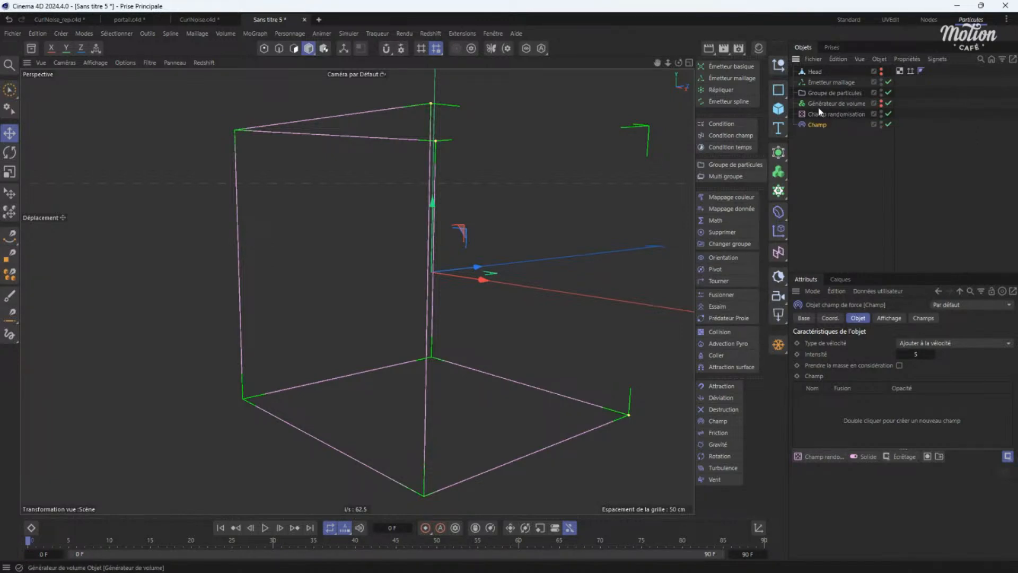
pyautogui.moveTo(830, 106); pyautogui.dragTo(832, 412)
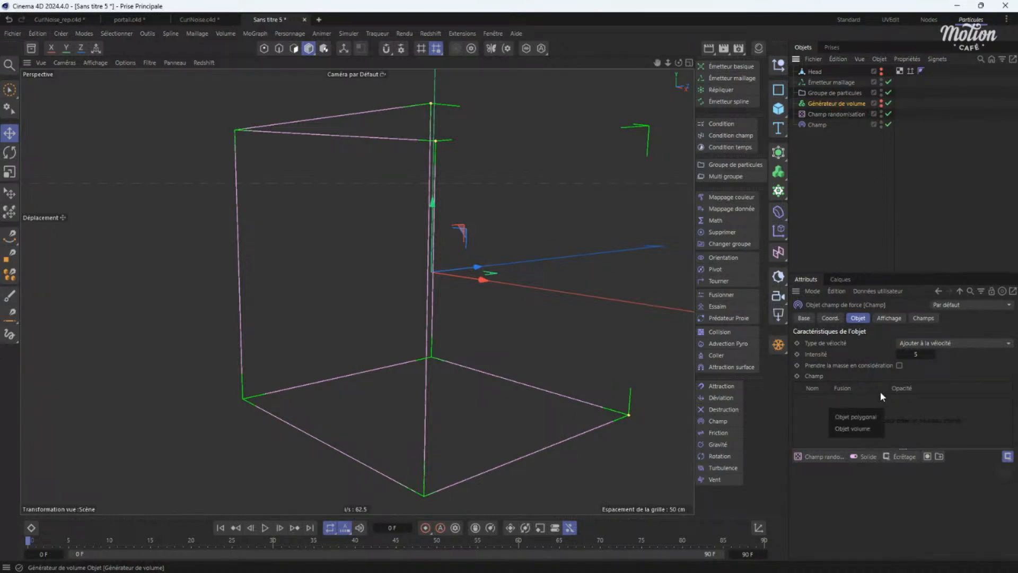
pyautogui.click(859, 429)
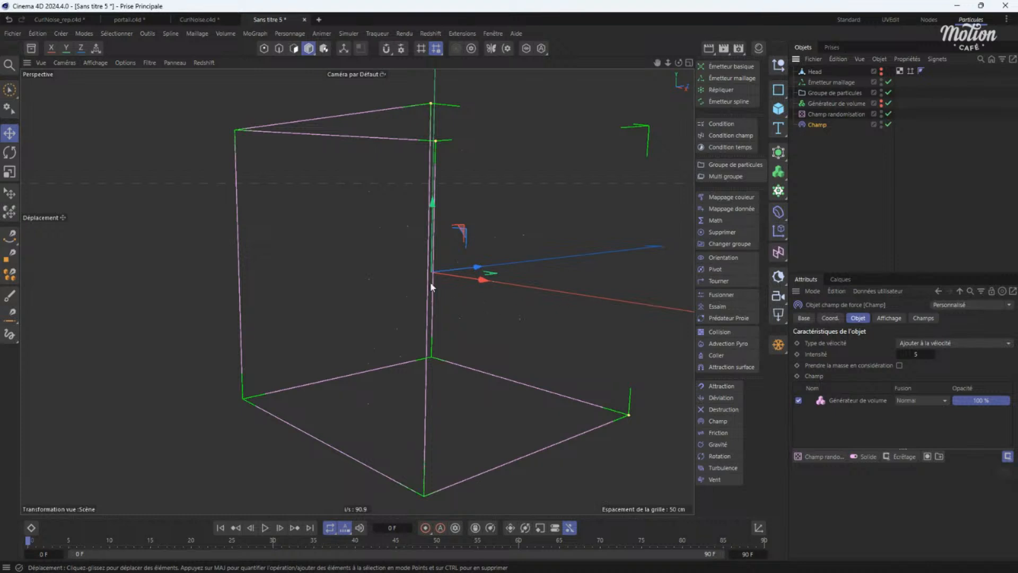
pyautogui.keyDown('alt'); pyautogui.moveTo(430, 282); pyautogui.dragTo(446, 271); pyautogui.keyUp('alt')
# Set the Champ force's velocity type to Valeur absolue de vélocité and its intensity to 98, then deselect it.
pyautogui.click(948, 342)
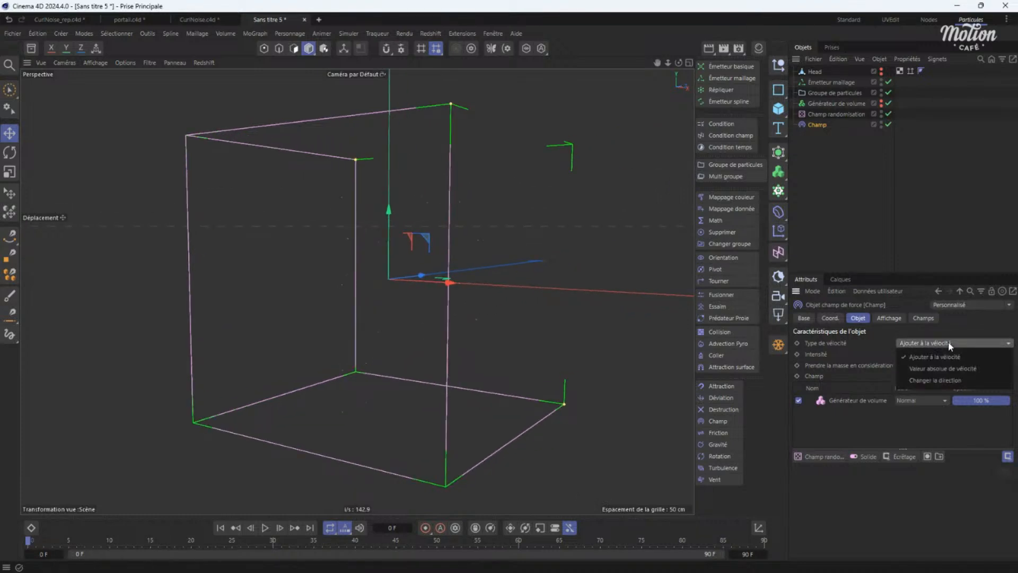
pyautogui.click(938, 368)
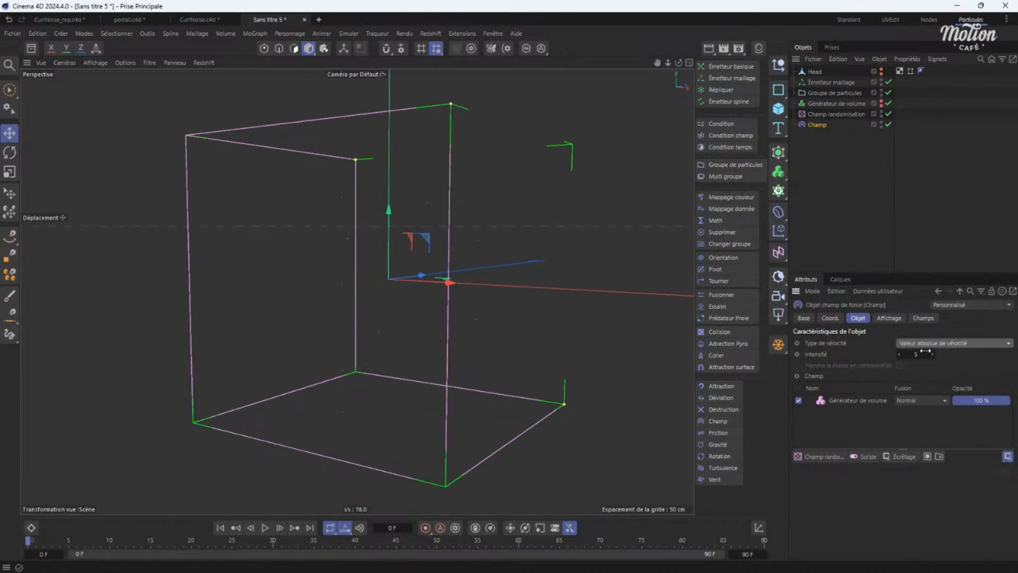
pyautogui.moveTo(921, 355)
pyautogui.mouseDown()
pyautogui.moveTo(907, 361)
pyautogui.moveTo(923, 354)
pyautogui.mouseUp()
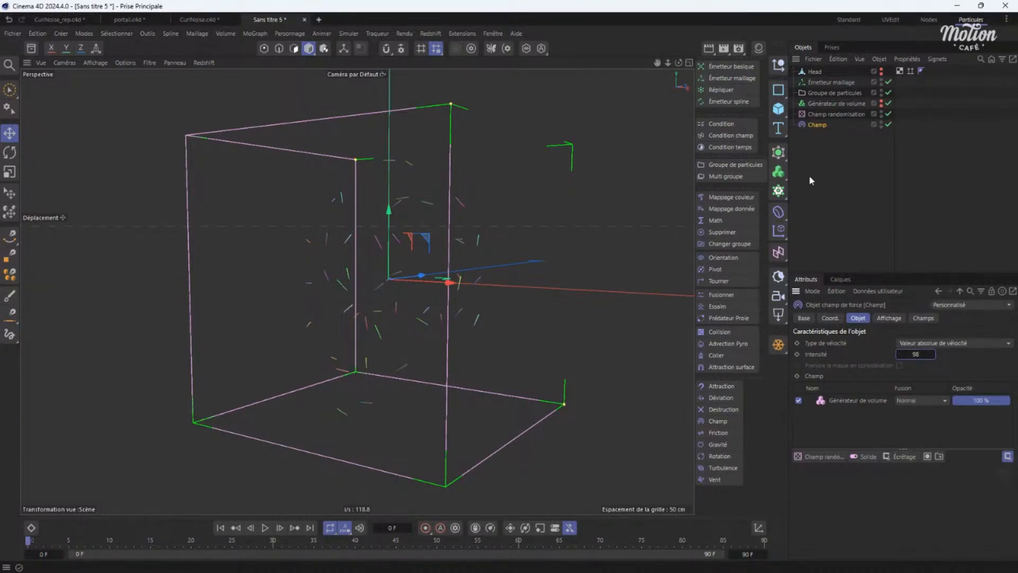
pyautogui.click(819, 146)
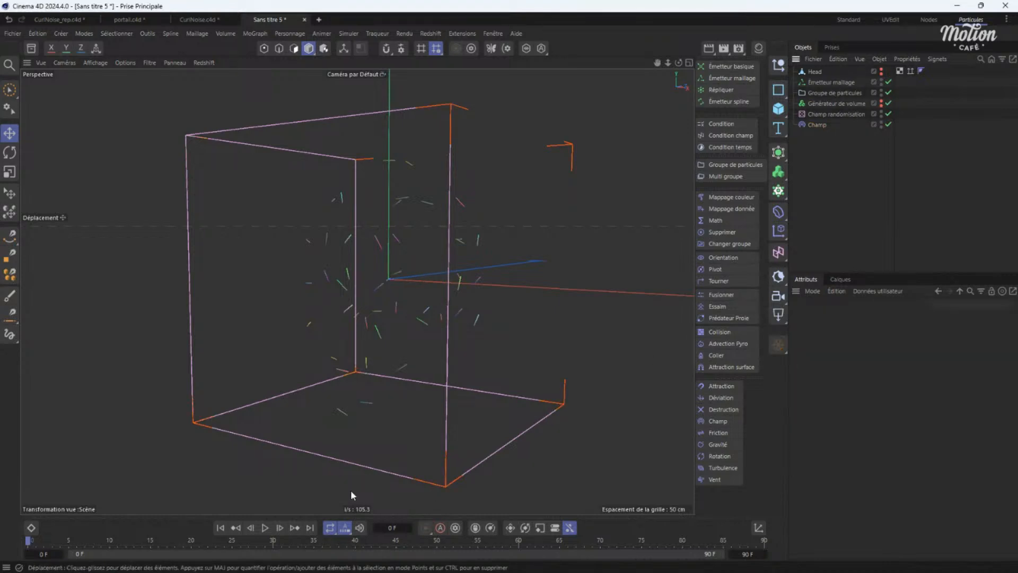
# Preview the particle simulation briefly and extend the animation's end to frame 259.
pyautogui.click(265, 527)
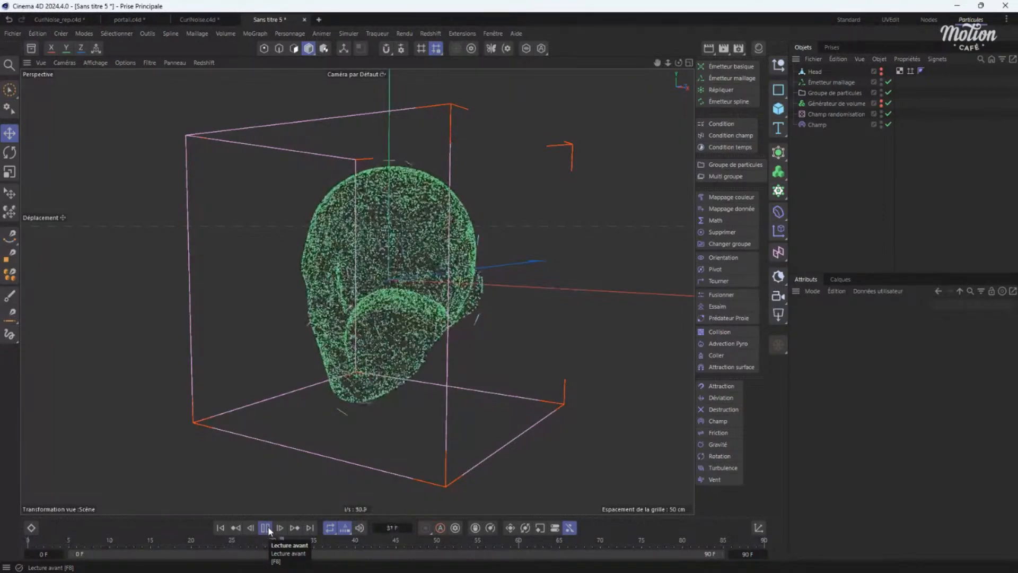
pyautogui.click(266, 528)
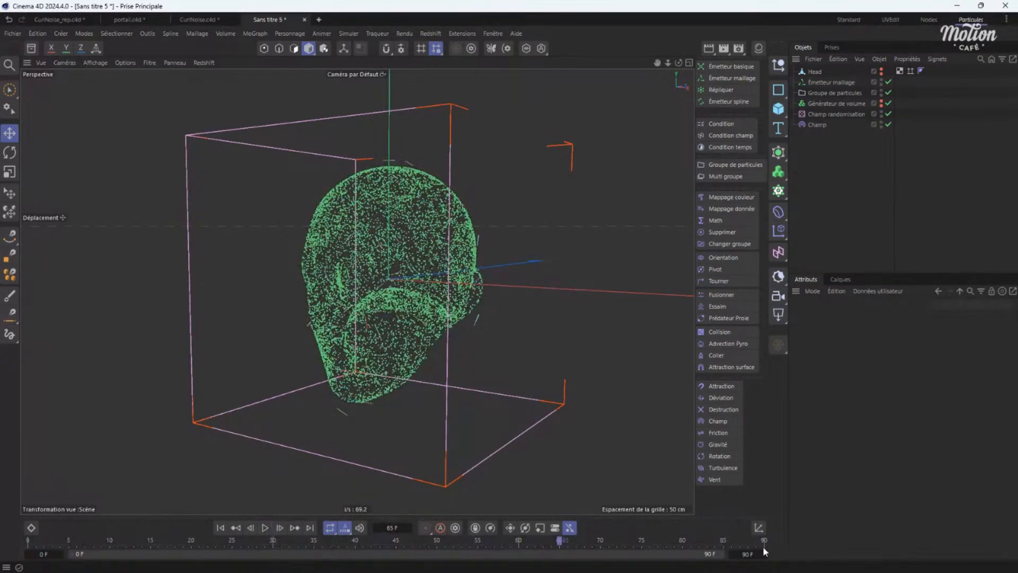
pyautogui.doubleClick(748, 554)
pyautogui.write('259')
pyautogui.press('Return')
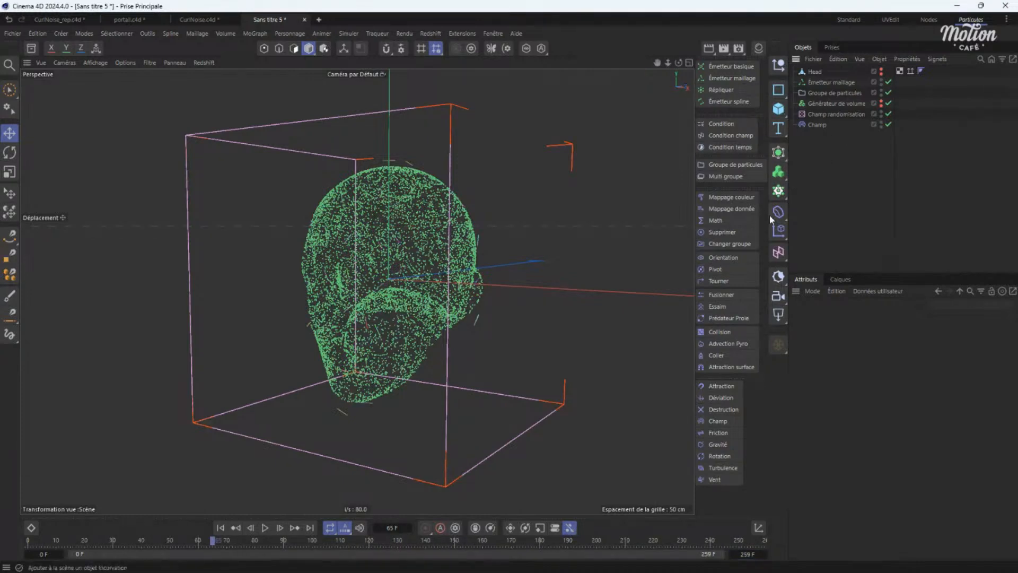
# Add a MoGraph Traceur and set the particle group as its reference.
pyautogui.click(778, 191)
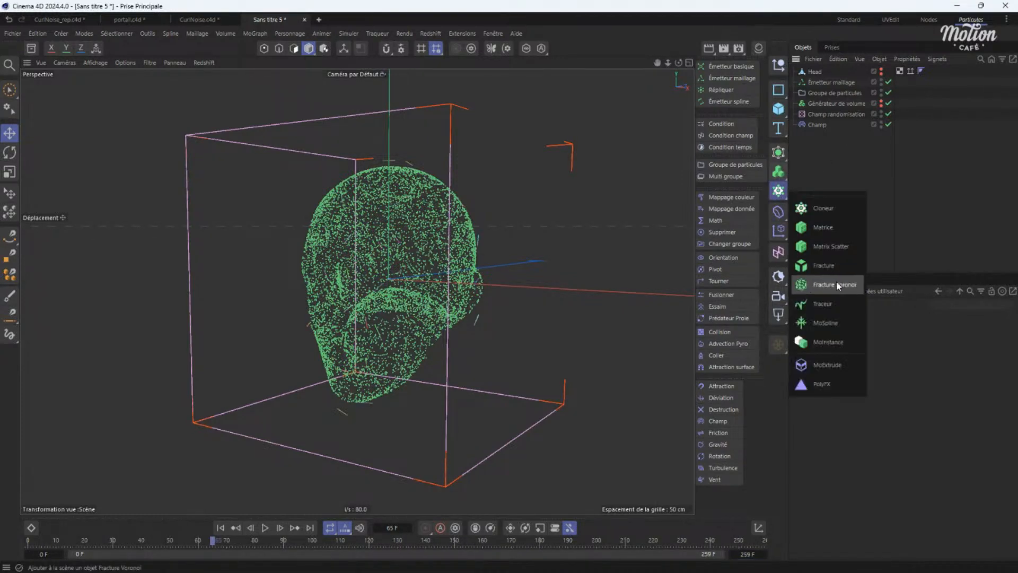
pyautogui.click(825, 308)
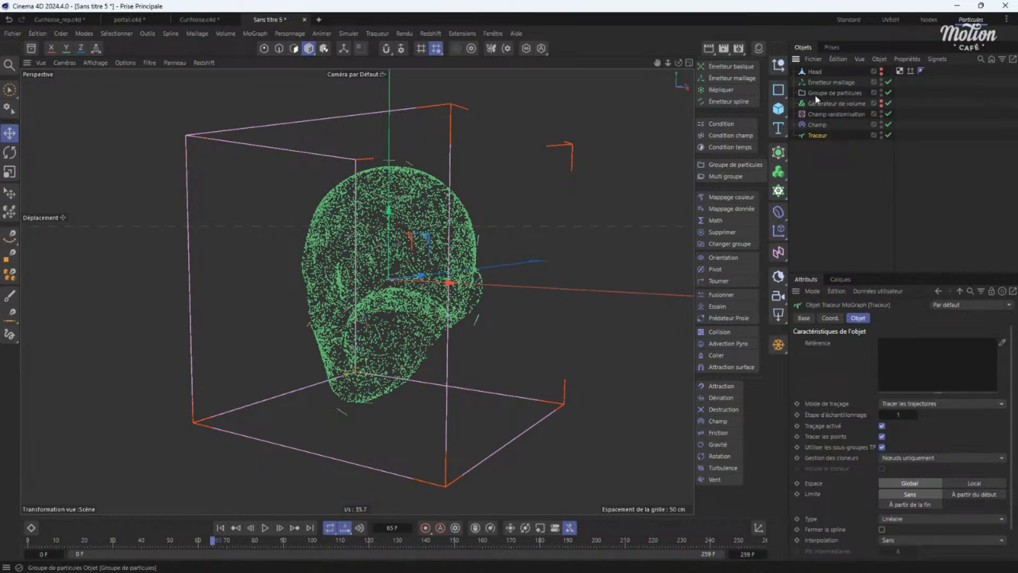
pyautogui.moveTo(827, 94); pyautogui.dragTo(902, 353)
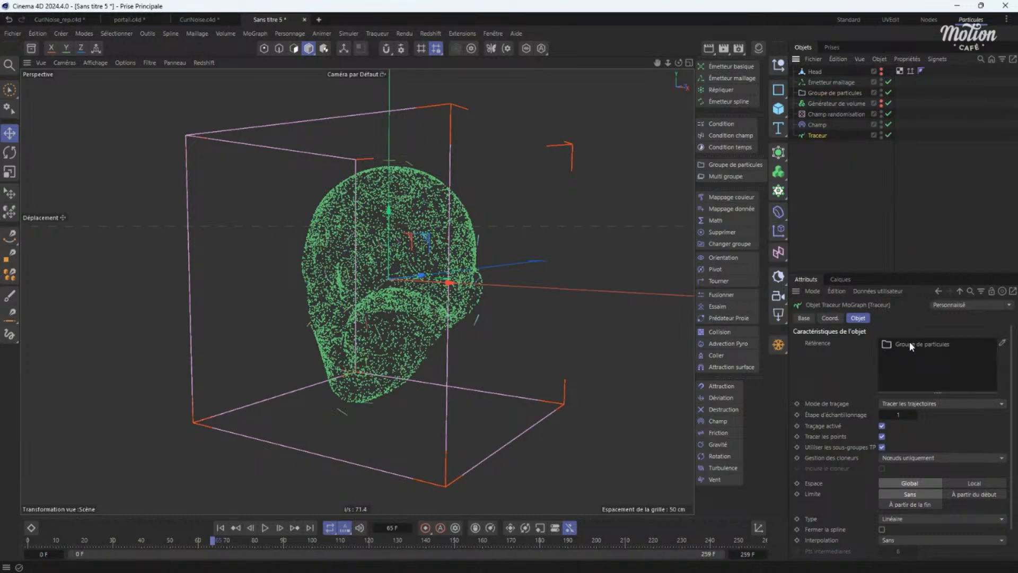
# Play the simulation from the first frame and inspect the traced particle trails around the head.
pyautogui.click(221, 527)
pyautogui.click(265, 528)
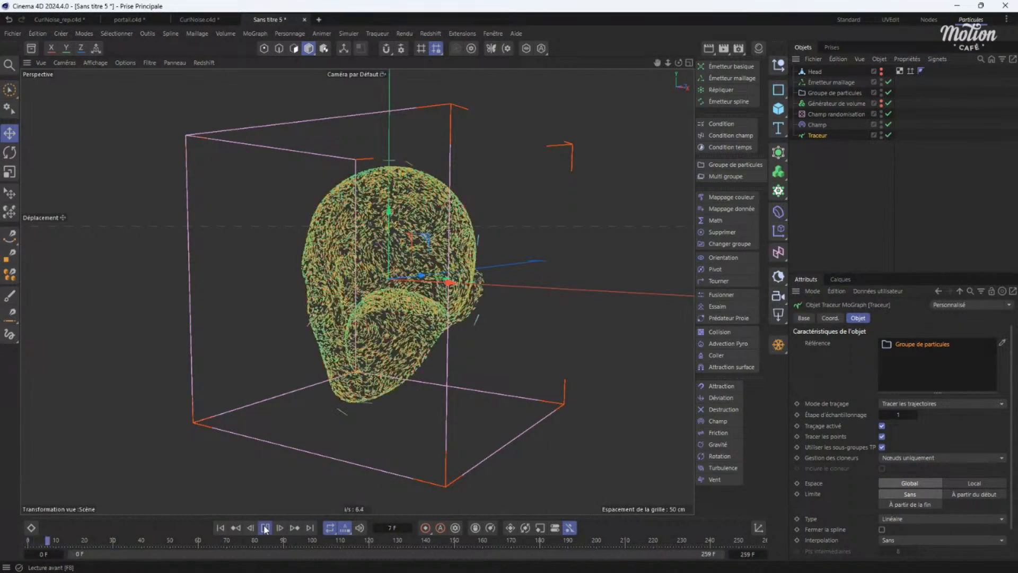
pyautogui.click(265, 527)
pyautogui.keyDown('alt'); pyautogui.moveTo(372, 328); pyautogui.dragTo(393, 313); pyautogui.keyUp('alt')
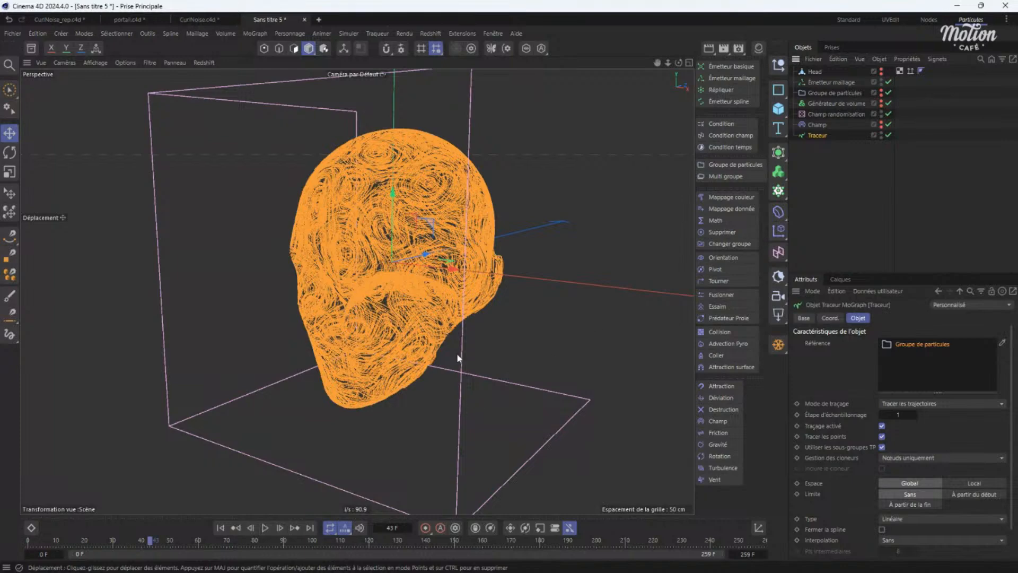
pyautogui.keyDown('alt'); pyautogui.moveTo(410, 305); pyautogui.dragTo(425, 286); pyautogui.keyUp('alt')
pyautogui.scroll(2, 415, 286)
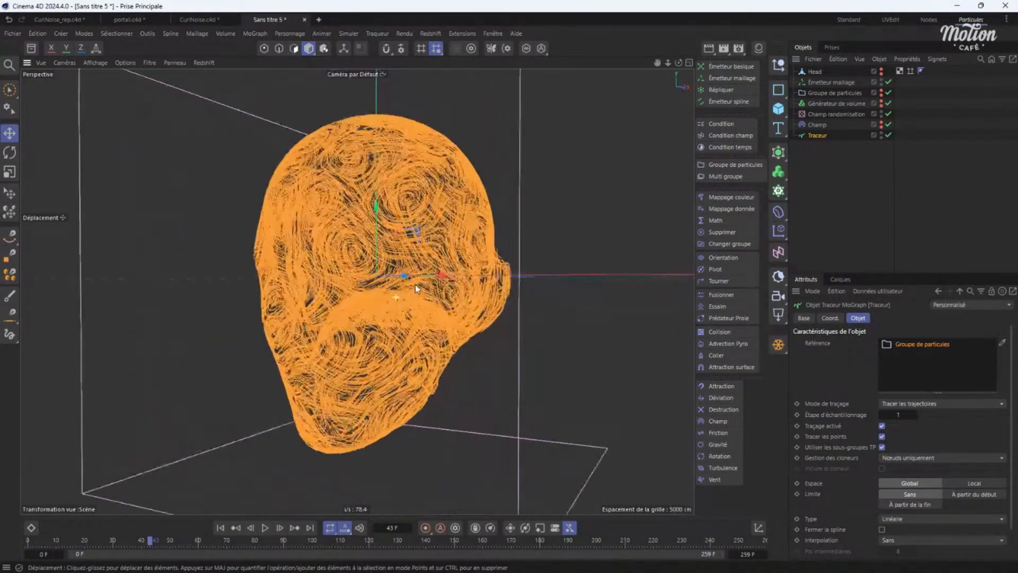
pyautogui.scroll(1, 416, 285)
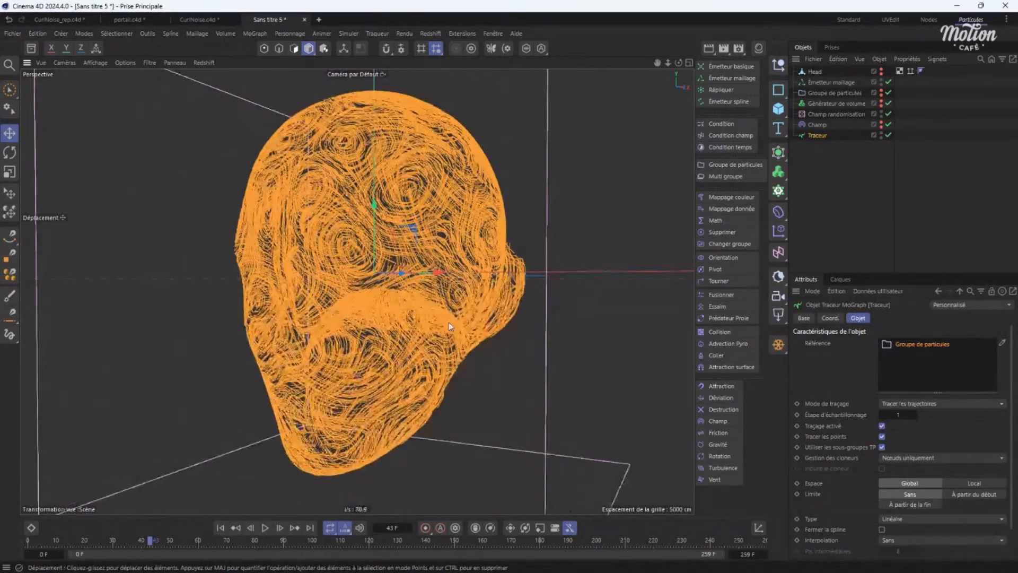
# Reduce the mesh emitter's particle quantity to 1000 and replay the simulation from the start.
pyautogui.click(822, 81)
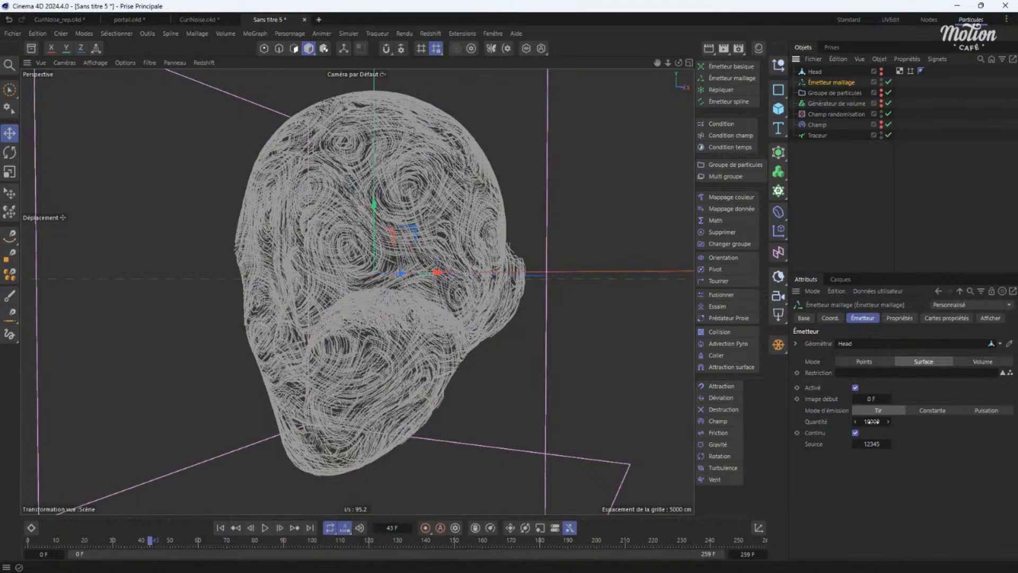
pyautogui.click(878, 421)
pyautogui.press('BackSpace')
pyautogui.press('Return')
pyautogui.click(236, 527)
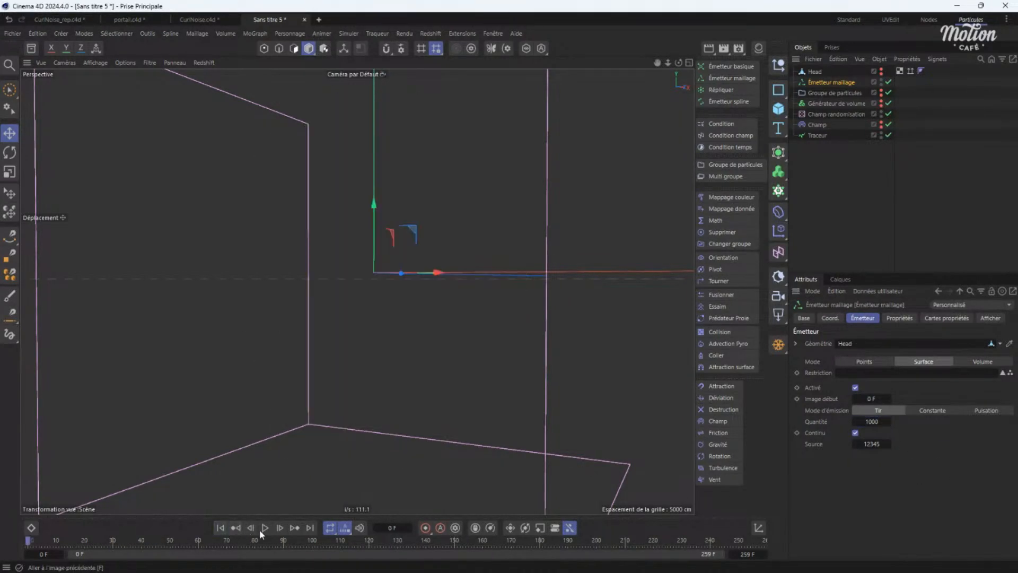
pyautogui.click(264, 528)
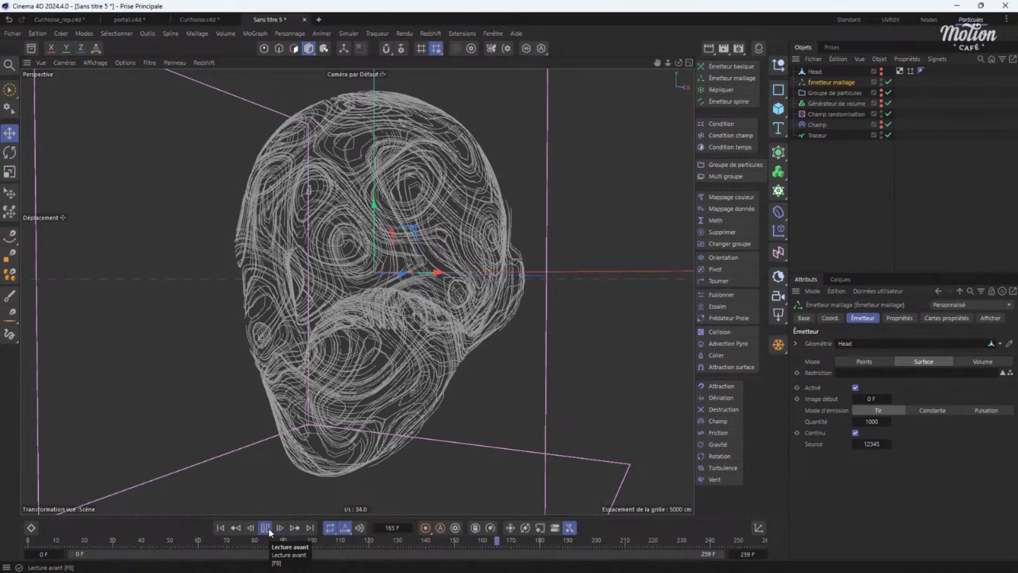
pyautogui.click(267, 530)
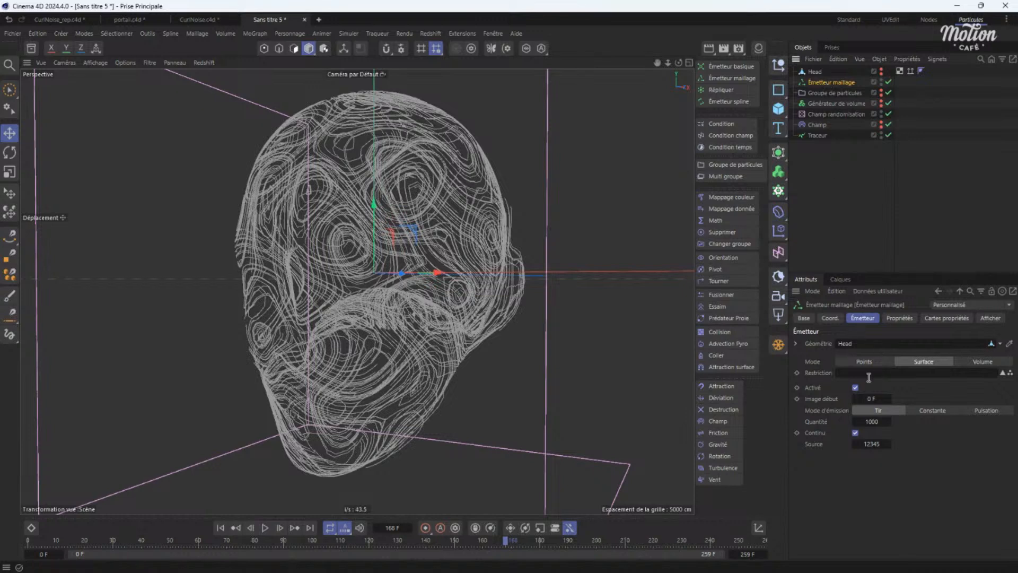
# Multiply the mesh emitter's particle quantity by 5.
pyautogui.click(873, 422)
pyautogui.write('*5')
pyautogui.press('Return')
# Limit the Traceur to À partir de la fin with a quantity of 68, and replay the simulation from the start.
pyautogui.click(817, 135)
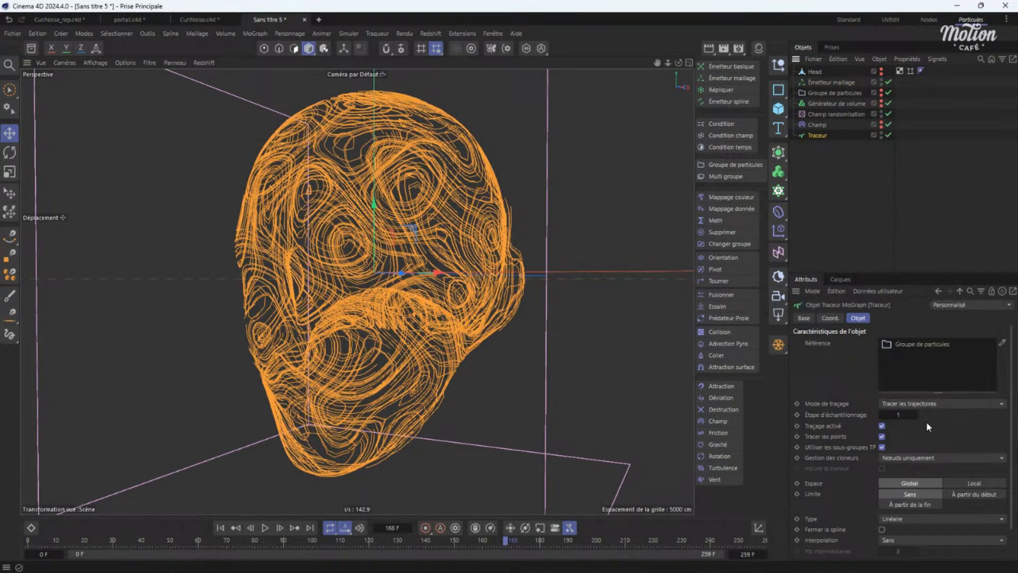
pyautogui.click(921, 503)
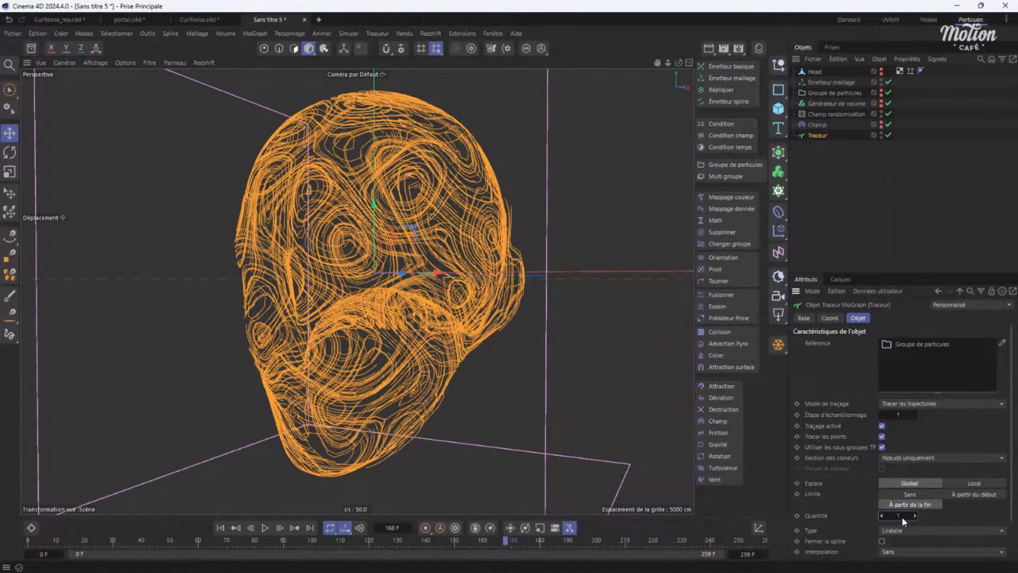
pyautogui.moveTo(907, 520); pyautogui.dragTo(902, 519)
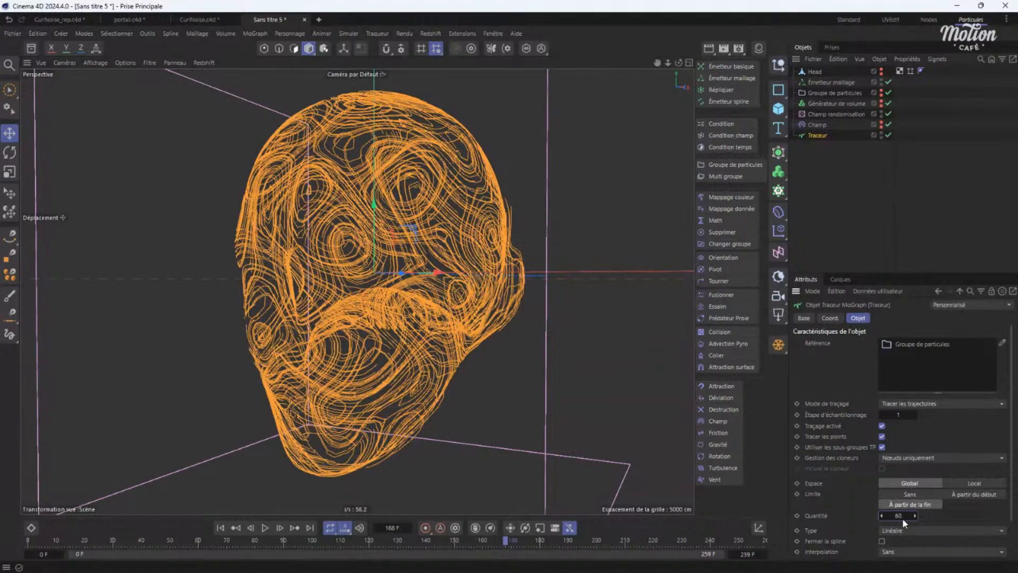
pyautogui.click(220, 528)
pyautogui.click(265, 528)
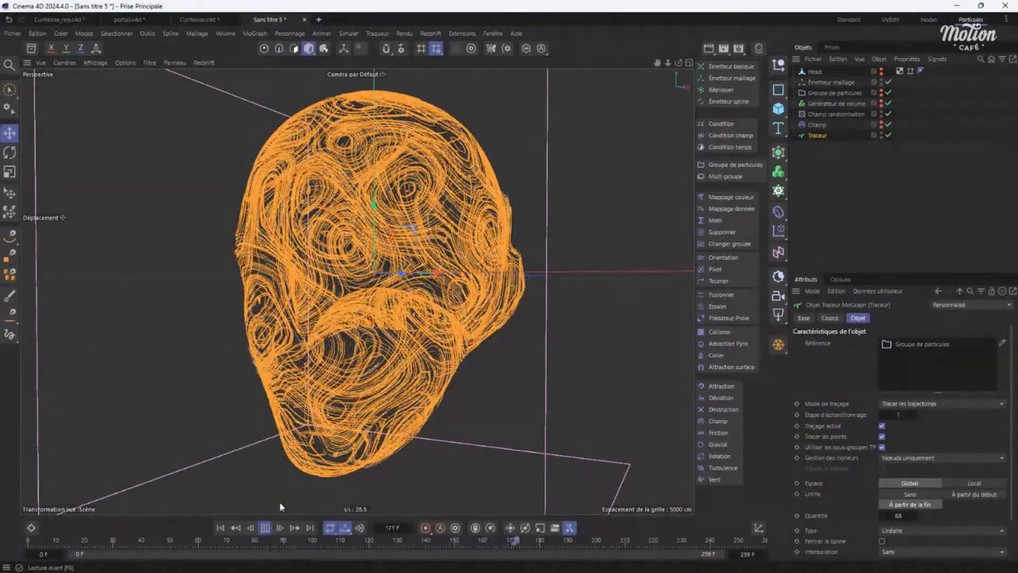
pyautogui.keyDown('alt'); pyautogui.moveTo(376, 277); pyautogui.dragTo(312, 397); pyautogui.keyUp('alt')
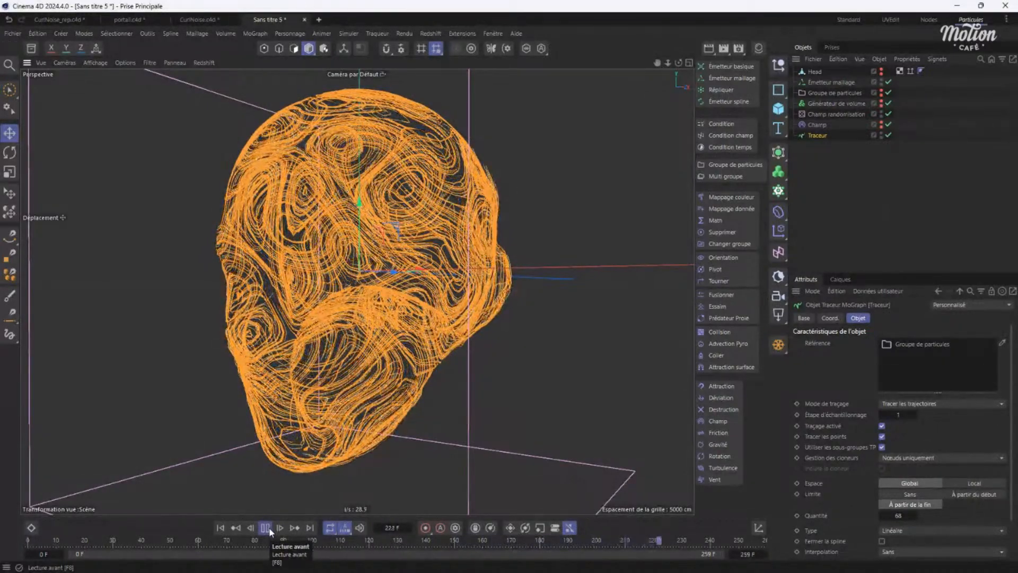
pyautogui.click(265, 528)
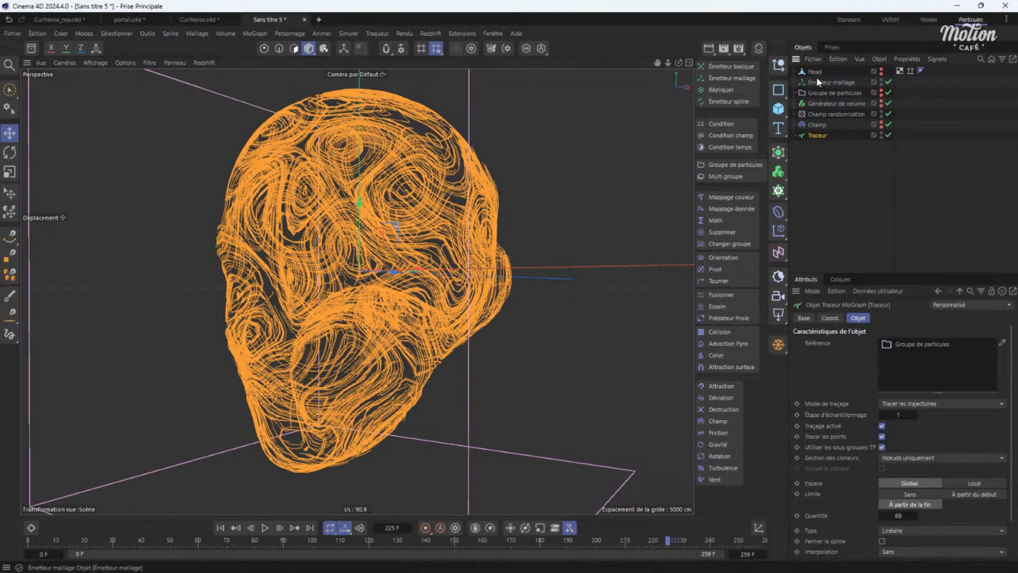
# Disable the Traceur, add a Répliquer object distributing Par particule, and show its particle properties.
pyautogui.click(889, 136)
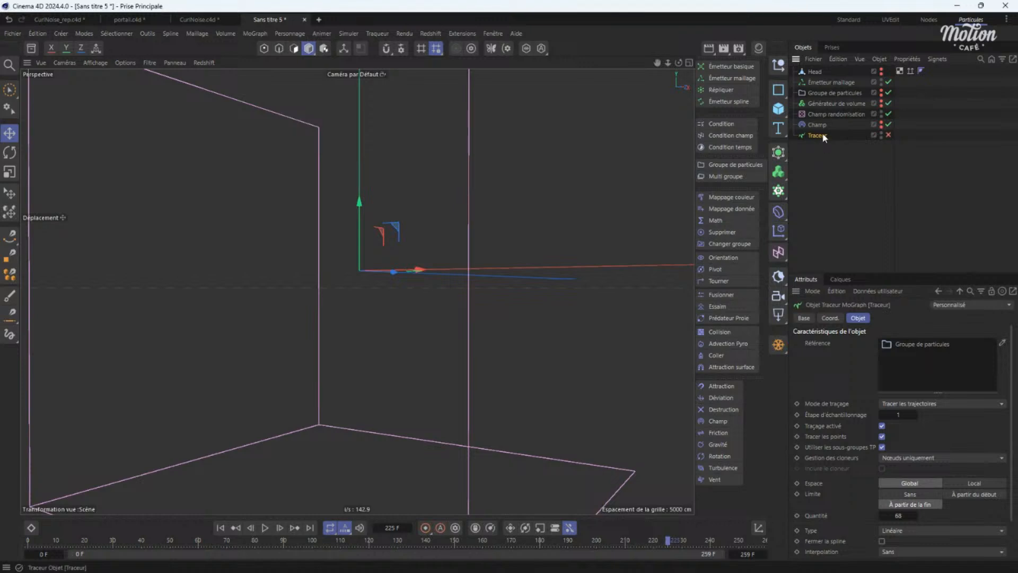
pyautogui.click(724, 90)
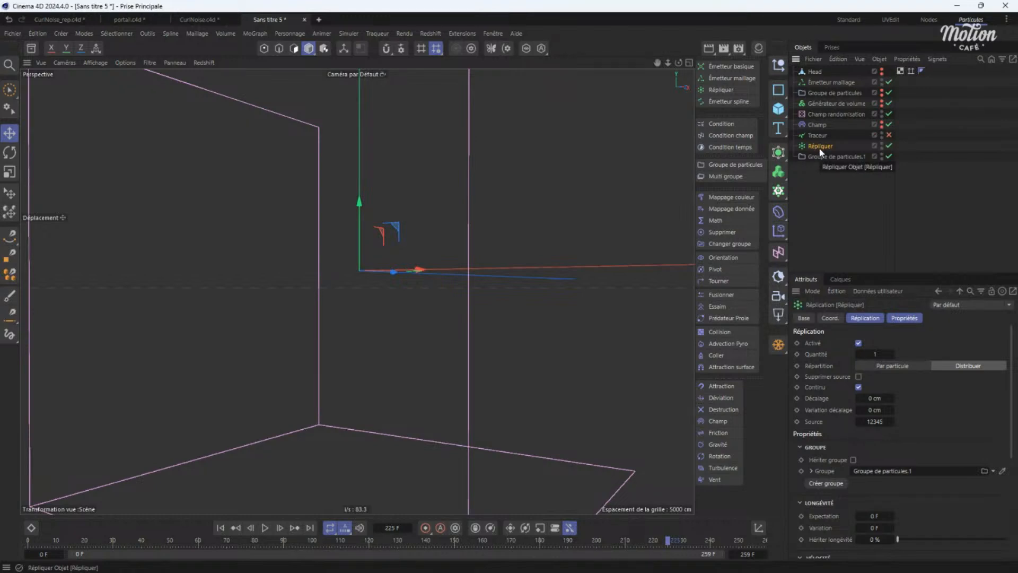
pyautogui.click(892, 366)
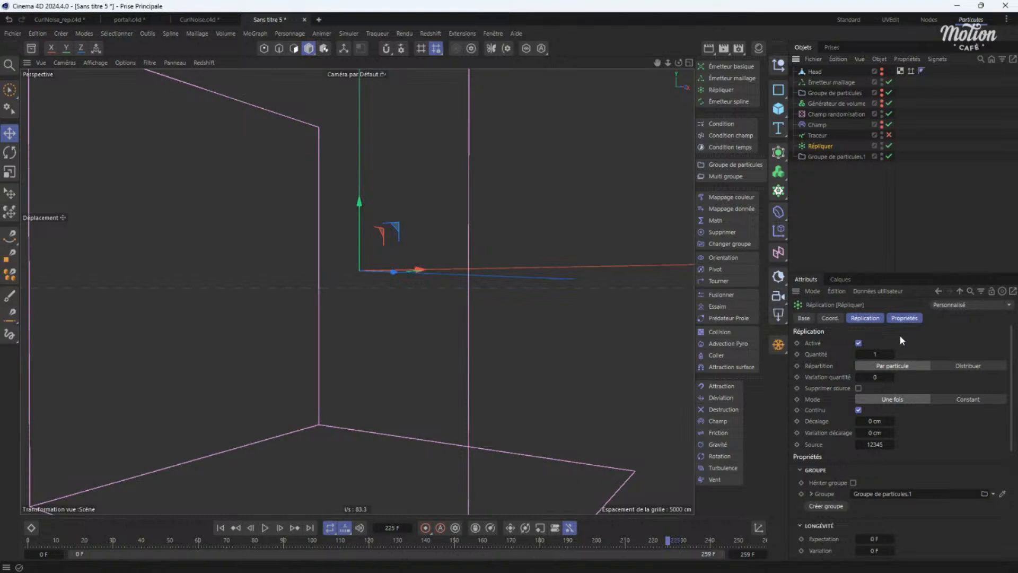
pyautogui.click(906, 320)
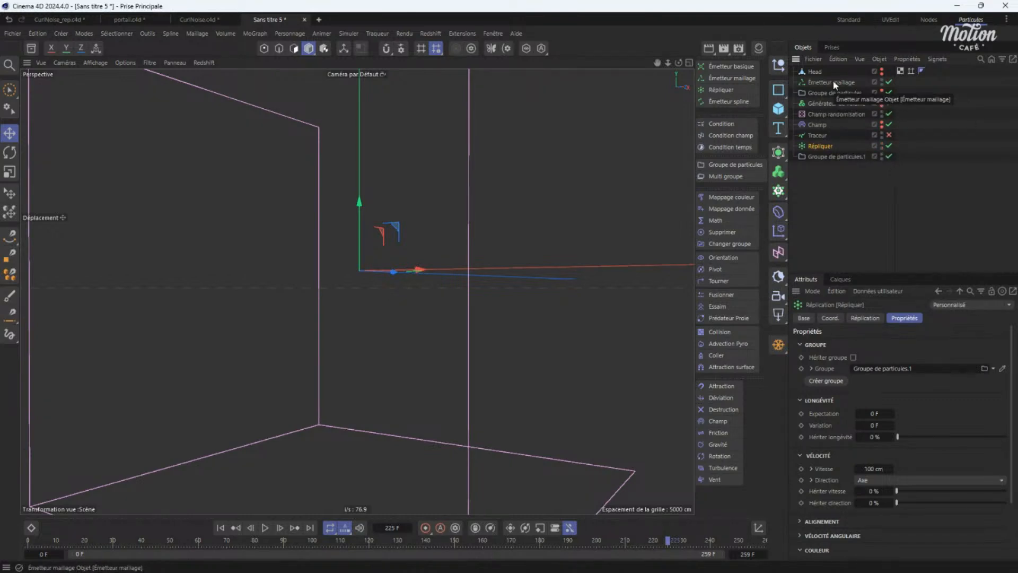
# Nest the Champ force under the original particle group and rename that group Origine.
pyautogui.click(820, 125)
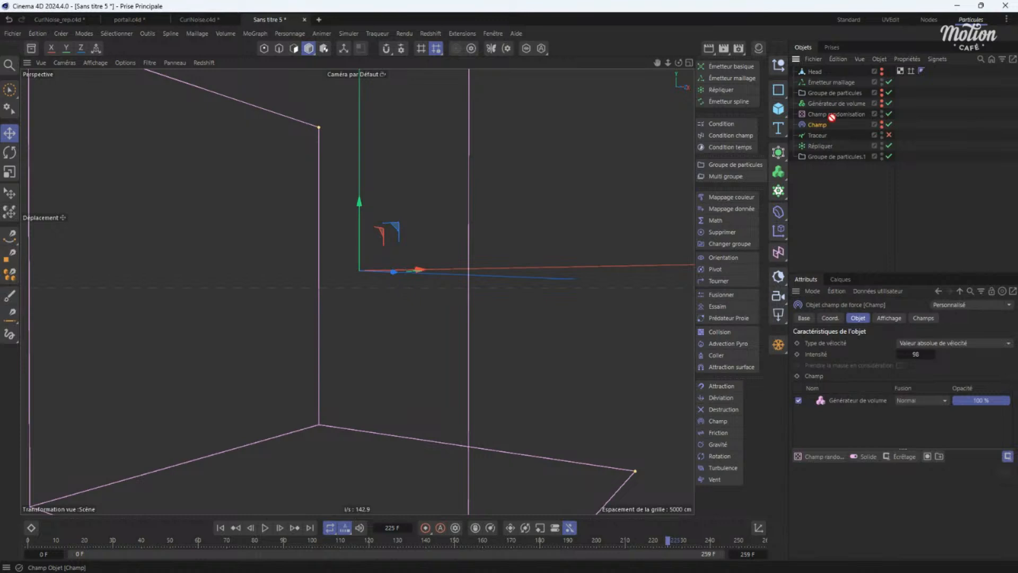
pyautogui.moveTo(832, 117); pyautogui.dragTo(845, 93)
pyautogui.doubleClick(830, 94)
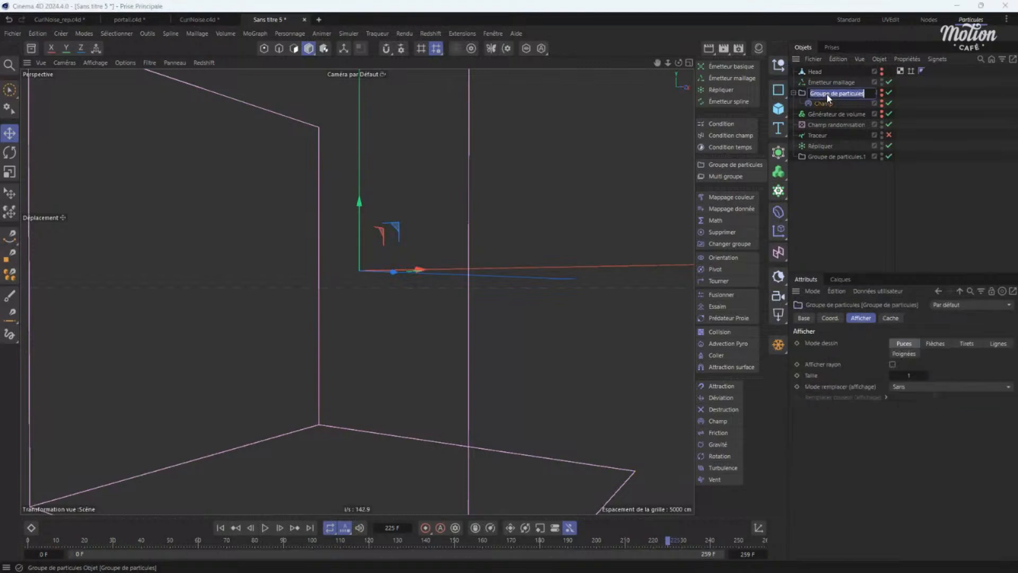
pyautogui.write('Origine')
pyautogui.press('Return')
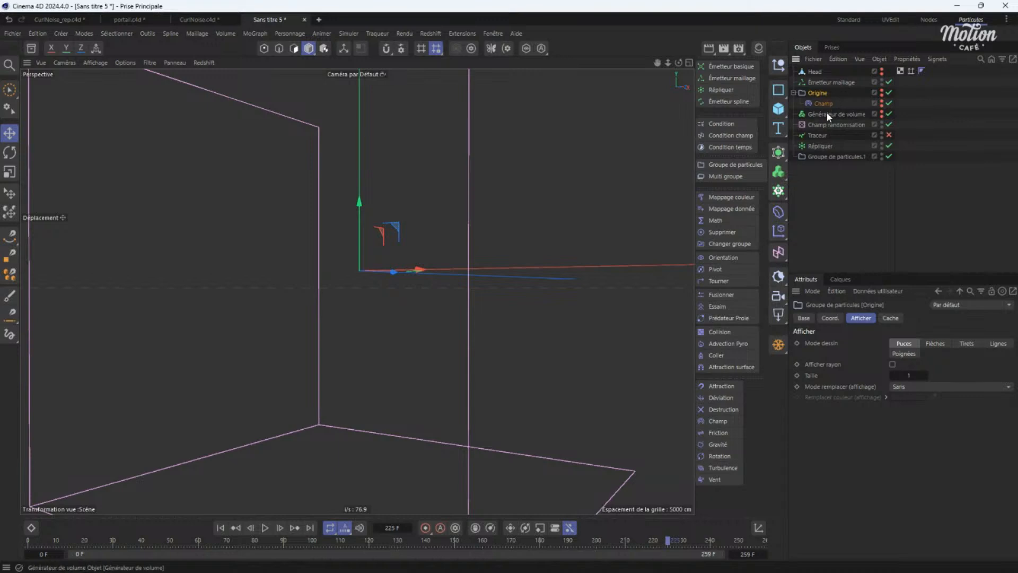
# Review the Répliquer object's replication settings, test-play the simulation from the start, and rewind it.
pyautogui.click(820, 147)
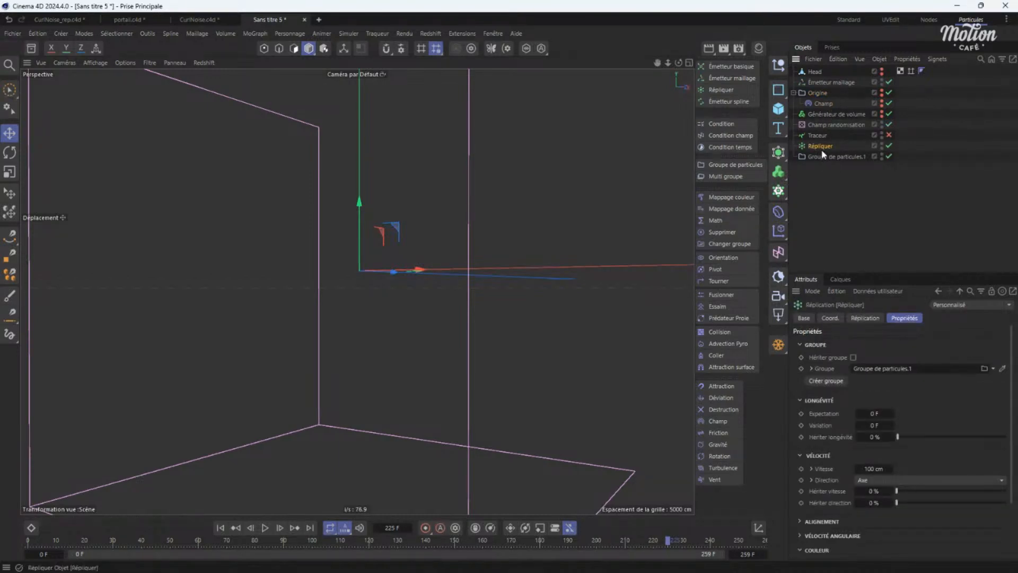
pyautogui.click(872, 319)
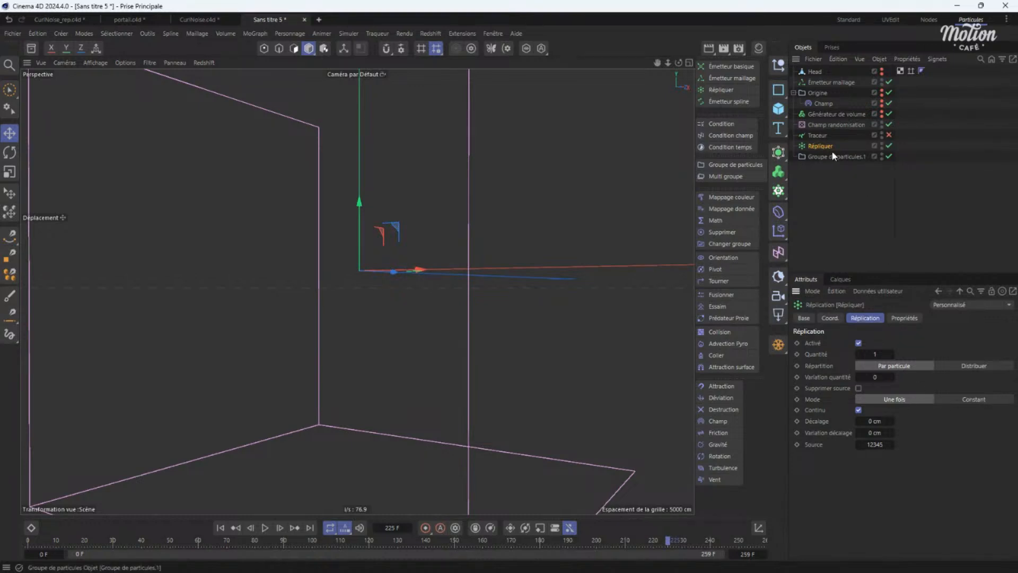
pyautogui.click(221, 528)
pyautogui.click(264, 528)
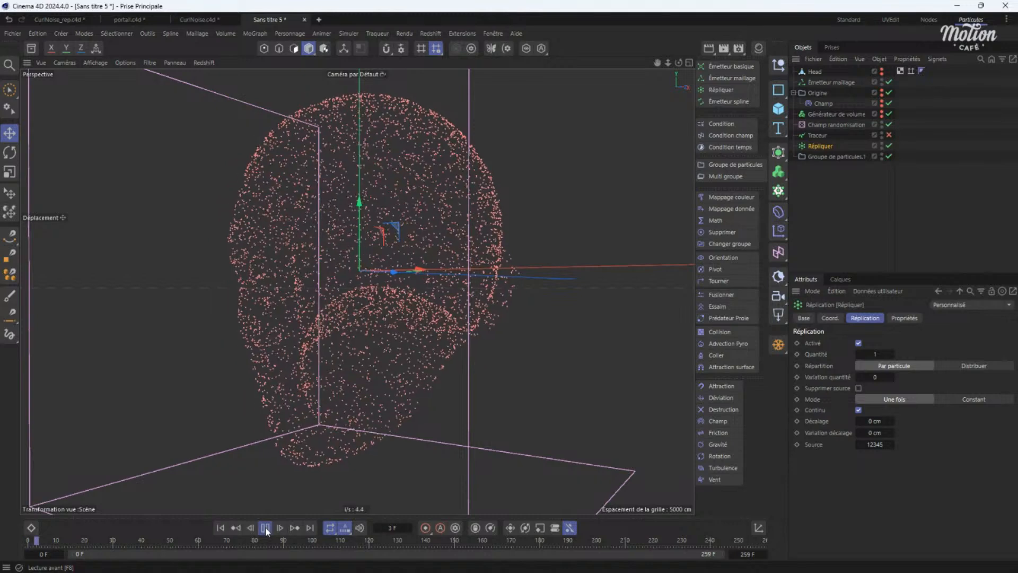
pyautogui.click(265, 528)
pyautogui.click(221, 527)
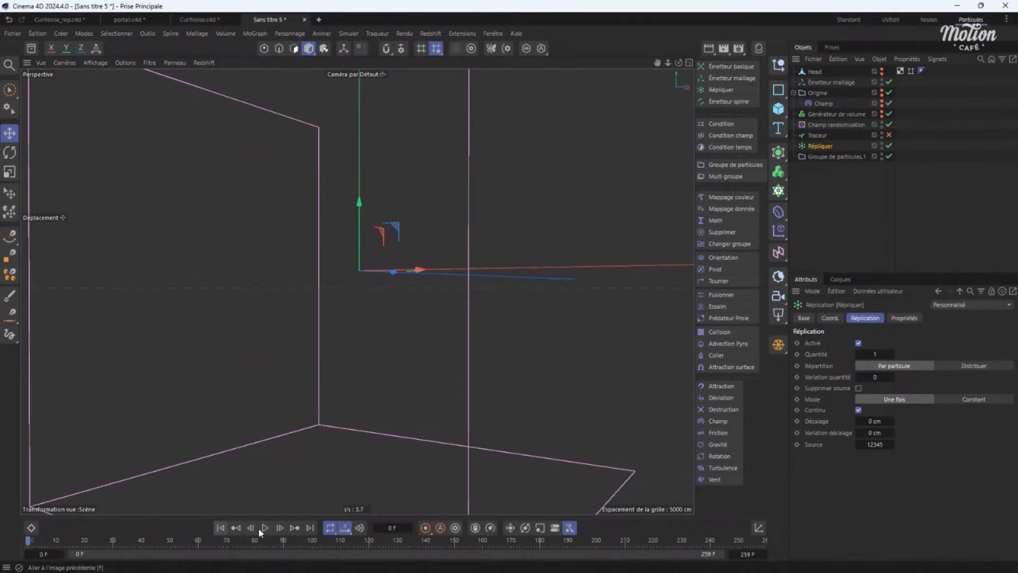
# Set the Répliquer object's particle Vitesse to 0 cm and select Groupe de particules.1.
pyautogui.click(825, 157)
pyautogui.click(821, 146)
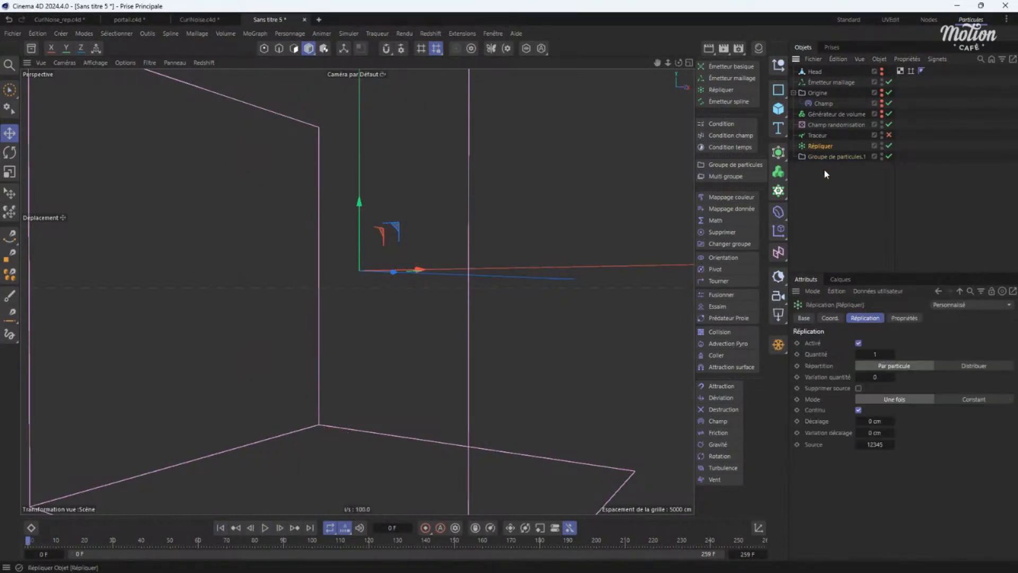
pyautogui.click(905, 318)
pyautogui.click(878, 469)
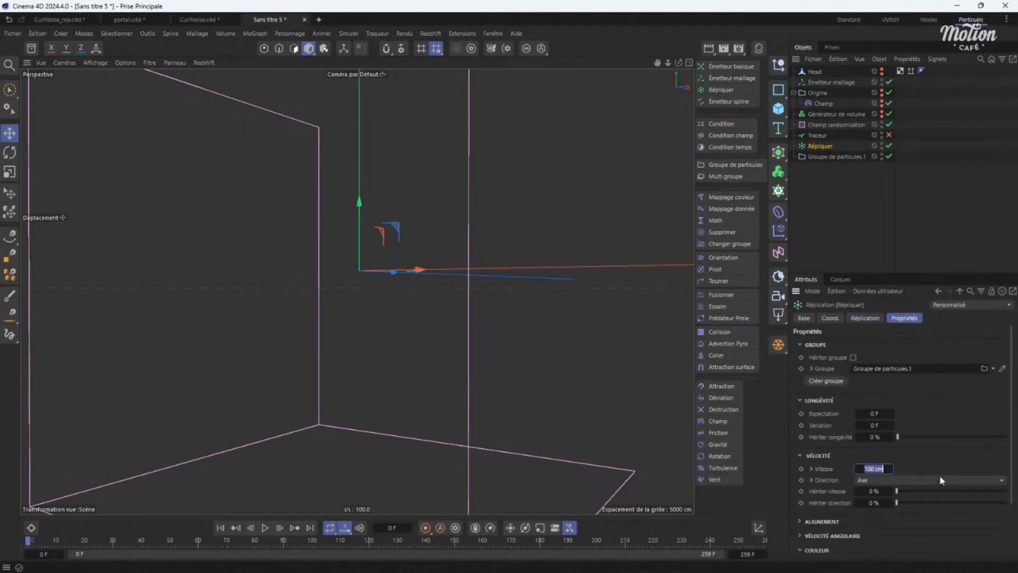
pyautogui.write('0')
pyautogui.click(835, 158)
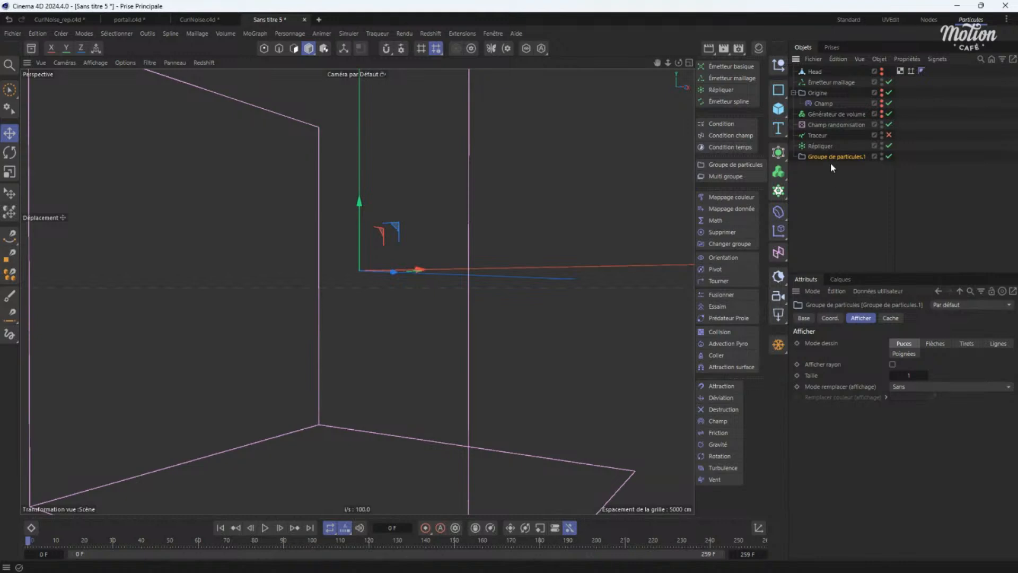
# Show the Répliquer object's replication options again, play the first few frames to check the stationary particles, and return to frame 0.
pyautogui.click(821, 146)
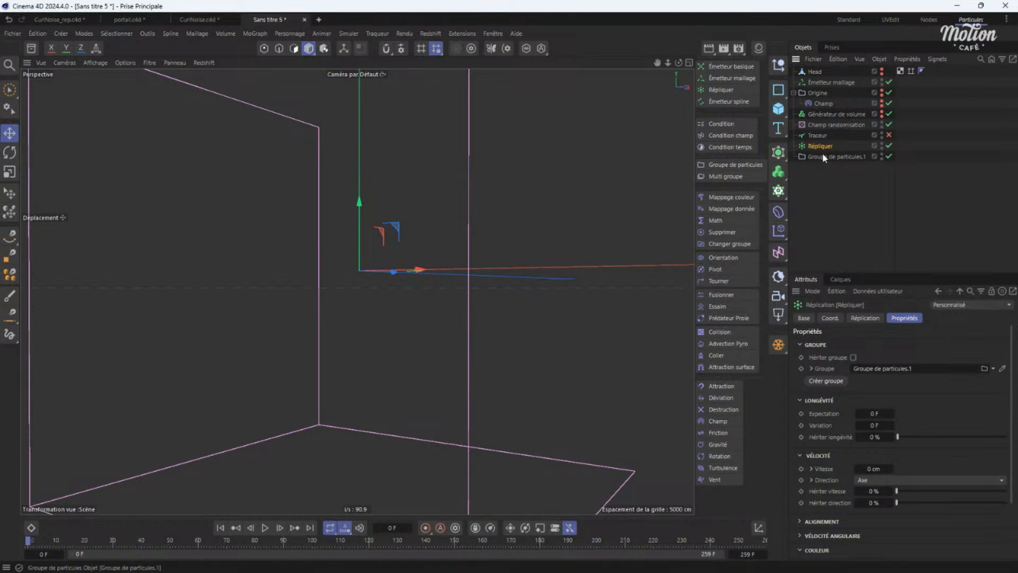
pyautogui.click(866, 319)
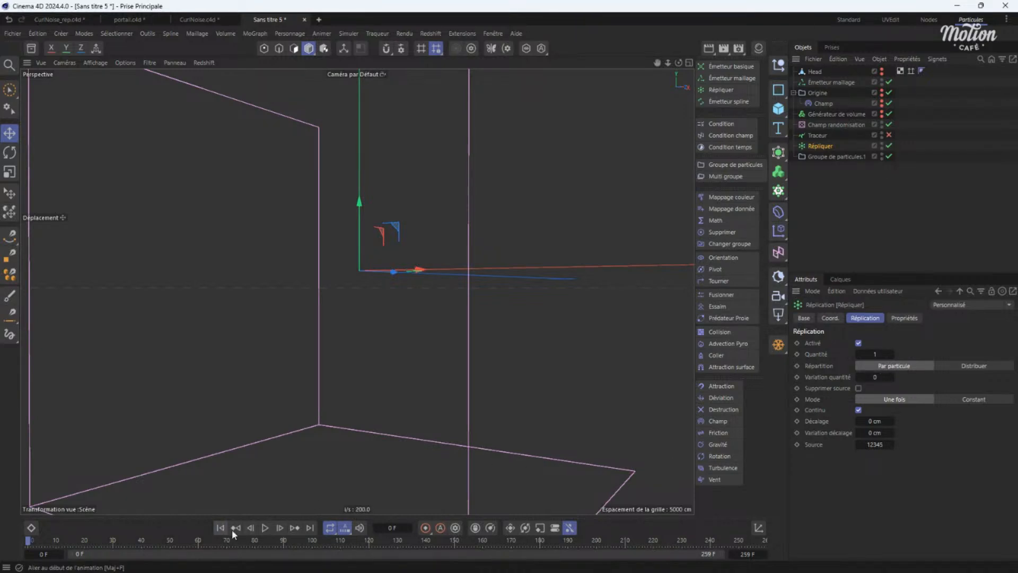
pyautogui.click(266, 528)
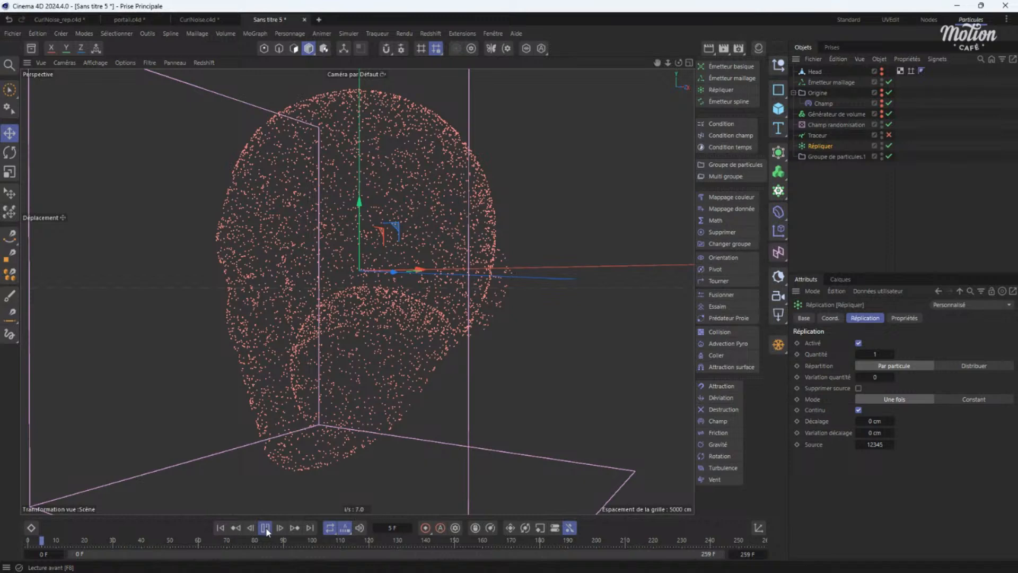
pyautogui.click(265, 527)
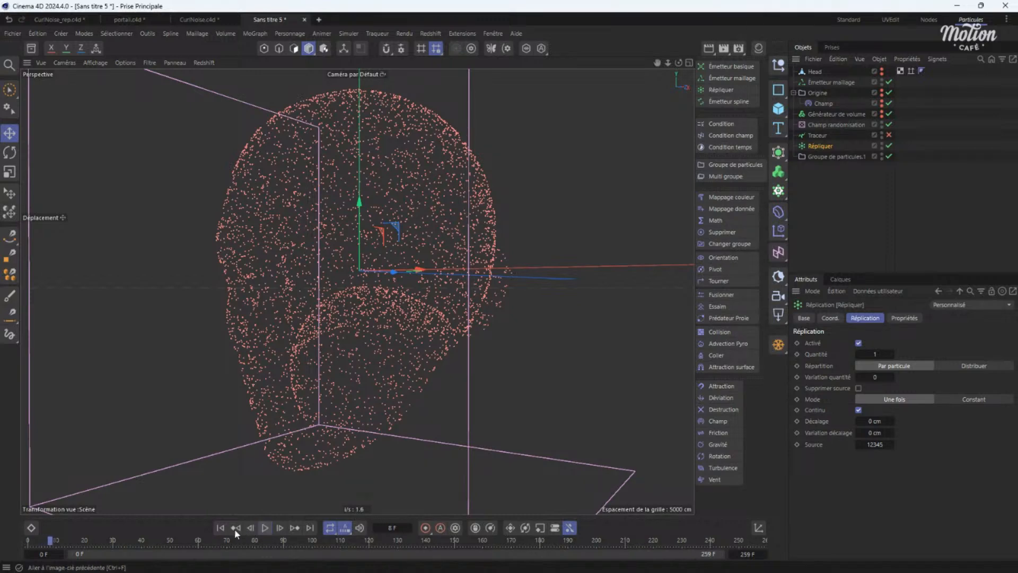
pyautogui.click(220, 527)
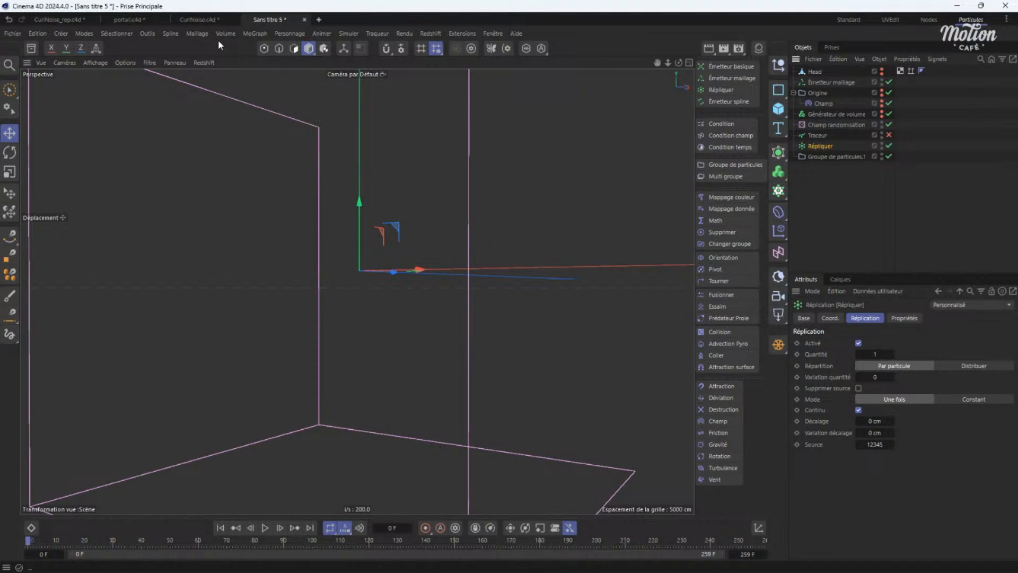
# Disable Turbulence in the CurlNoise_rep.c4d document, rewind its timeline, and return to the Sans titre 5 document.
pyautogui.click(51, 19)
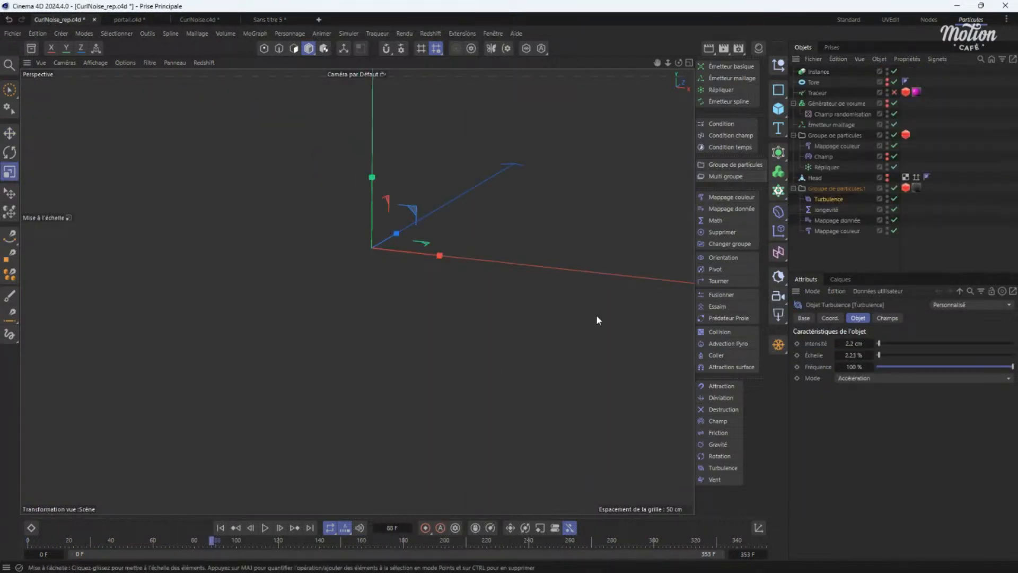
pyautogui.click(894, 199)
pyautogui.click(220, 527)
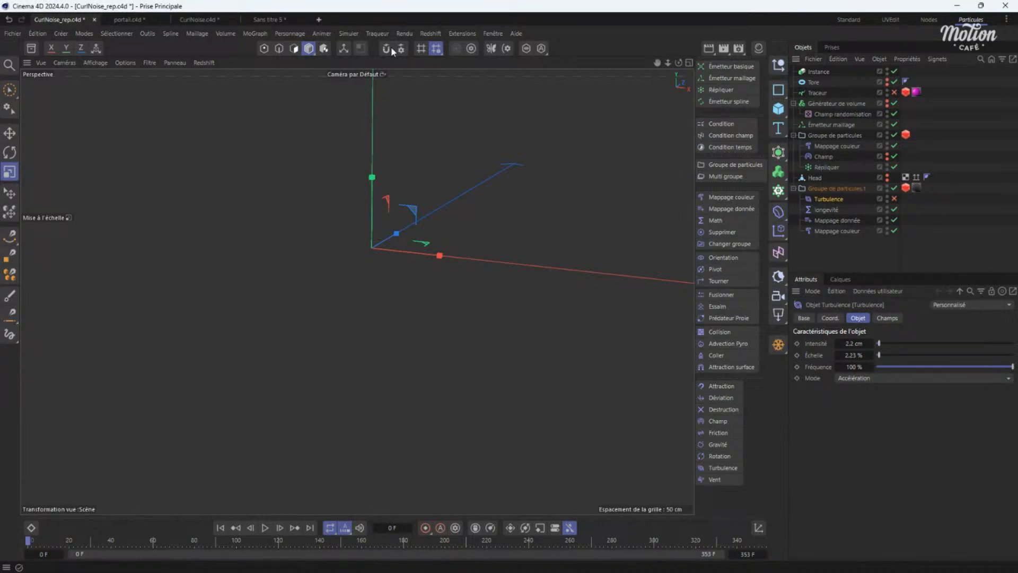
pyautogui.click(270, 19)
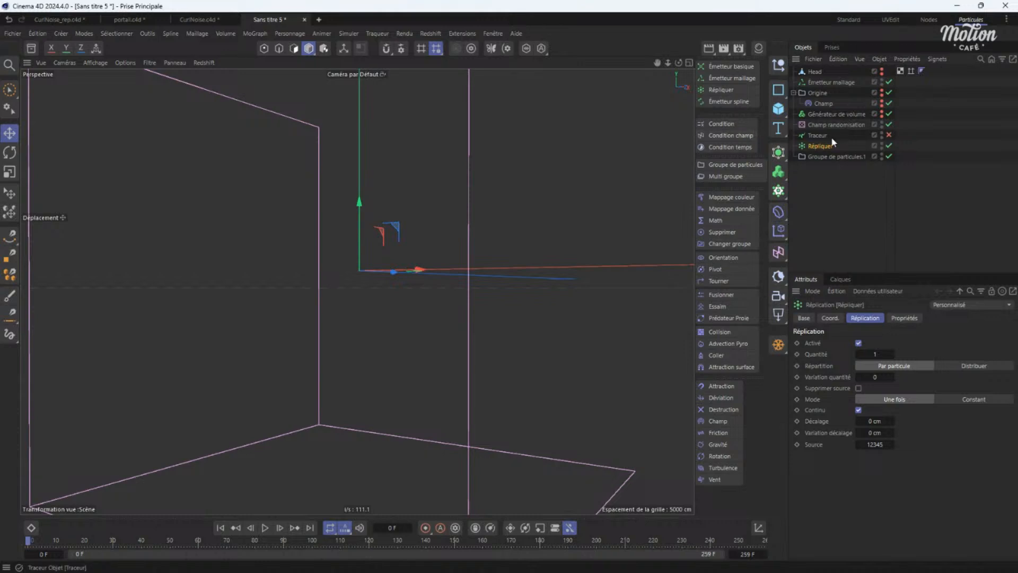
# Nest the Répliquer object under the Origine group, test-play the simulation, and rewind it.
pyautogui.moveTo(825, 145); pyautogui.dragTo(827, 106)
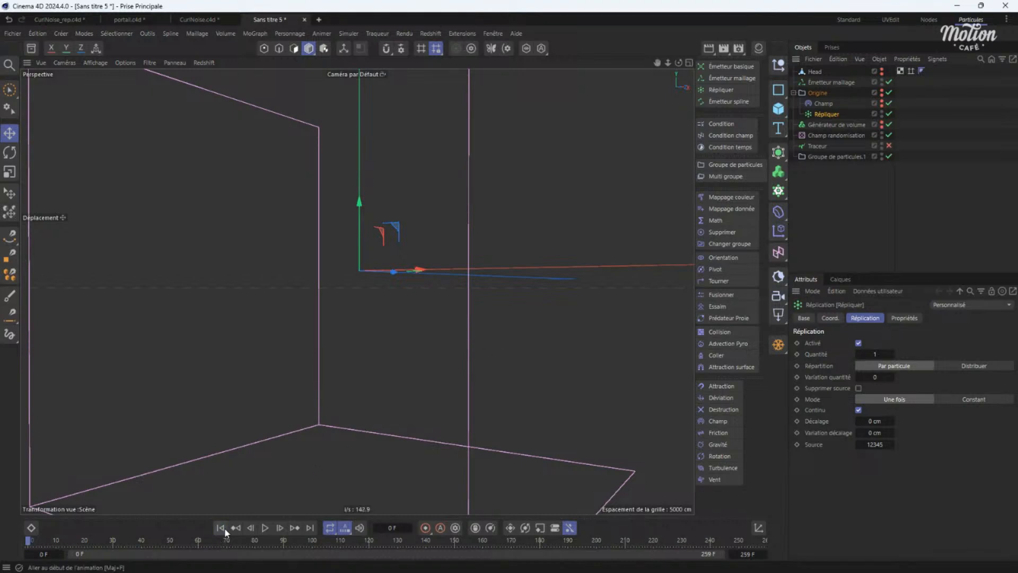
pyautogui.click(264, 528)
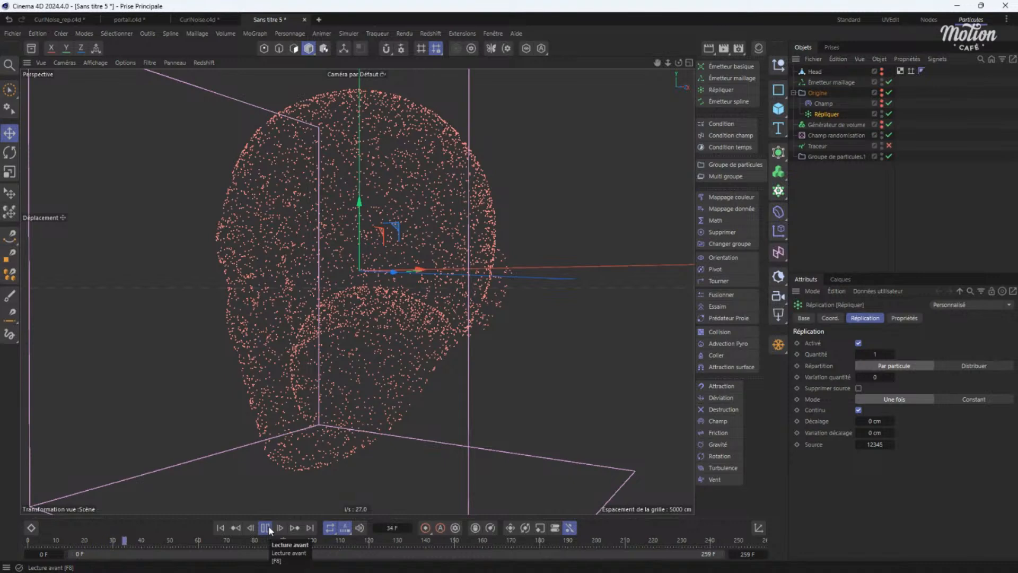
pyautogui.click(265, 527)
pyautogui.click(221, 527)
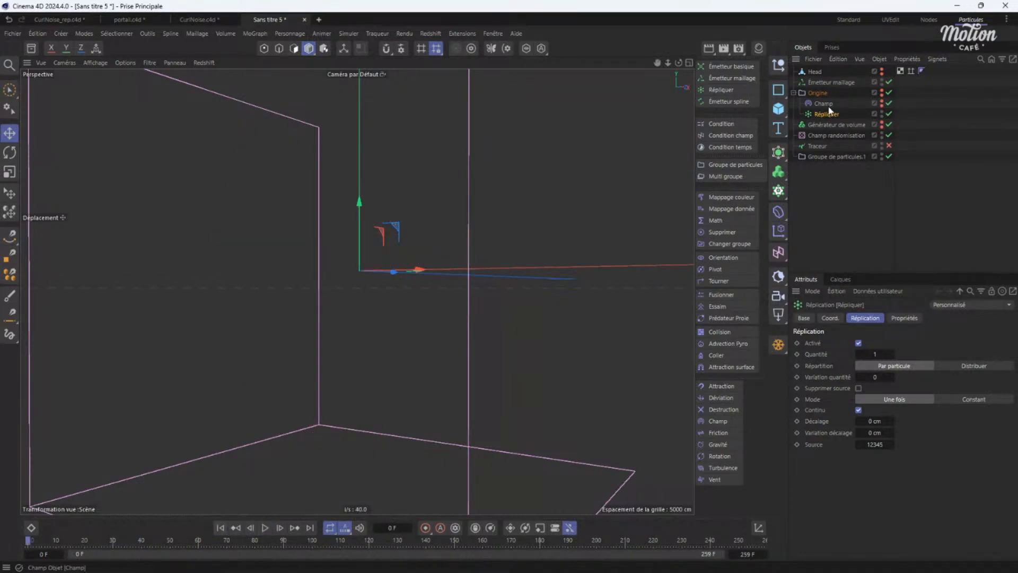
# Set the Répliquer object's Mode to Constant and play the simulation to about frame 32.
pyautogui.click(971, 398)
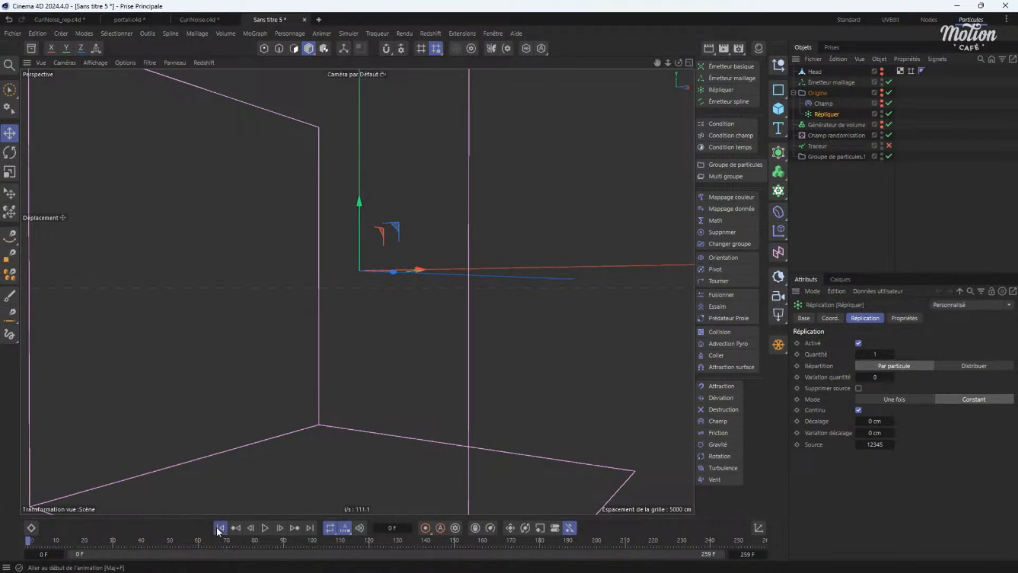
pyautogui.click(265, 528)
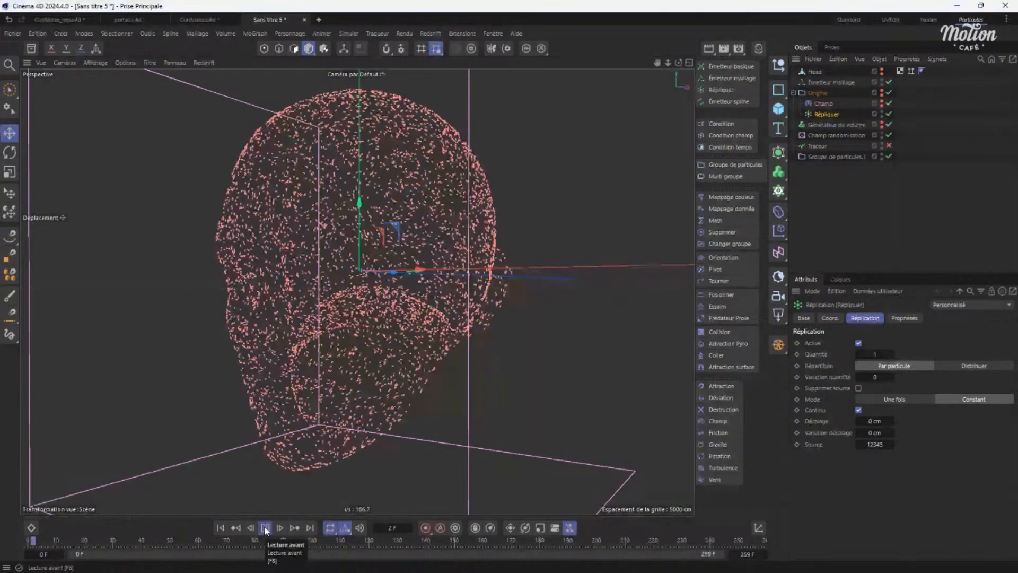
pyautogui.click(265, 528)
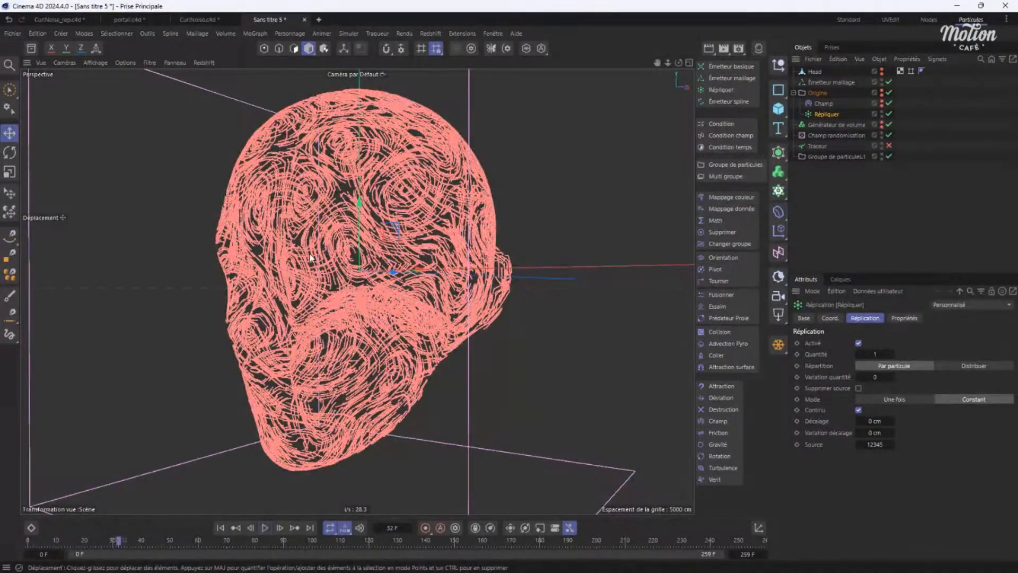
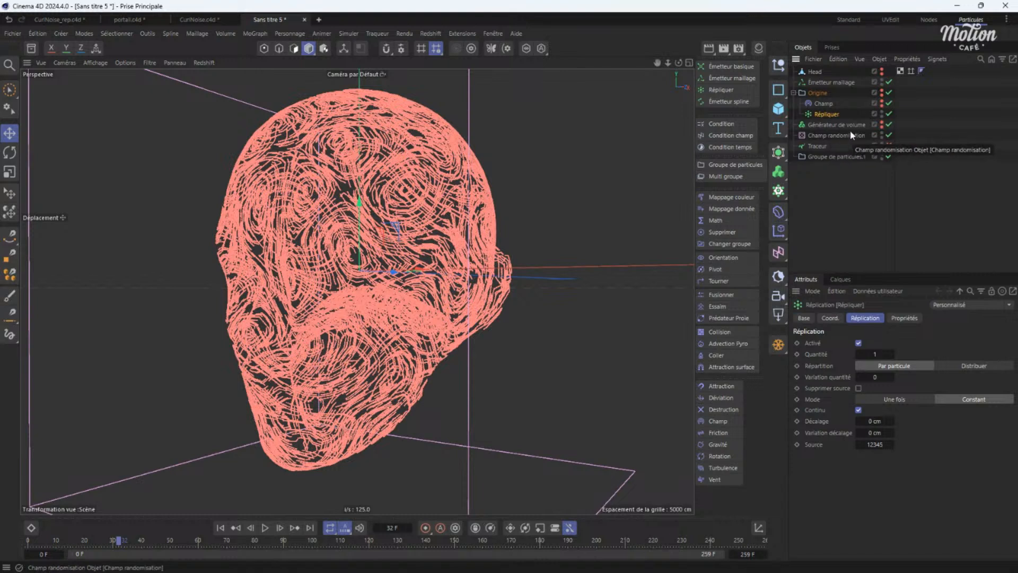
# Inspect the replicated particles up close, and add a Mappage couleur modifier nested under Groupe de particules.1.
pyautogui.click(821, 157)
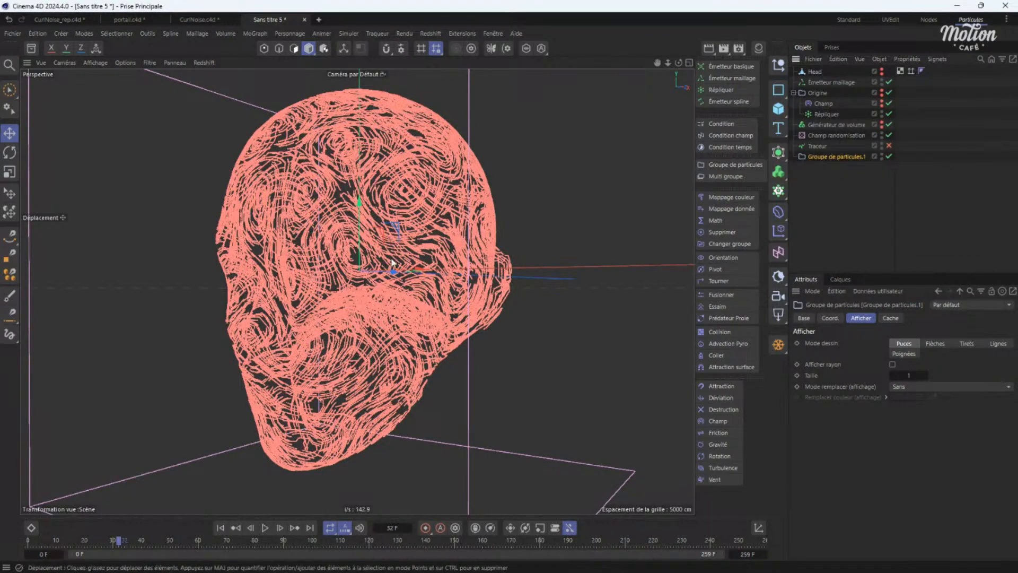
pyautogui.scroll(5, 440, 221)
pyautogui.scroll(-8, 440, 221)
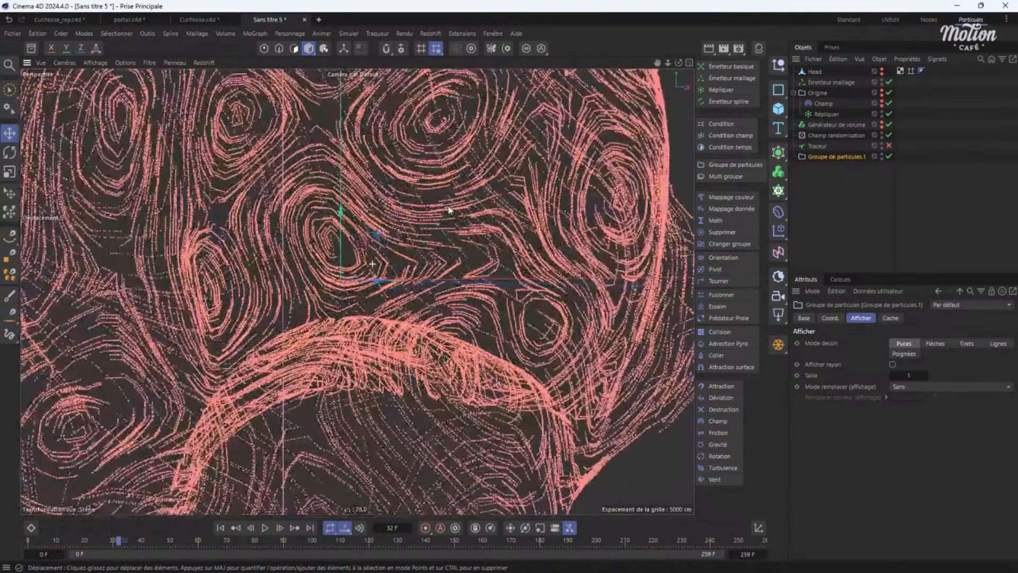
pyautogui.scroll(-2, 367, 254)
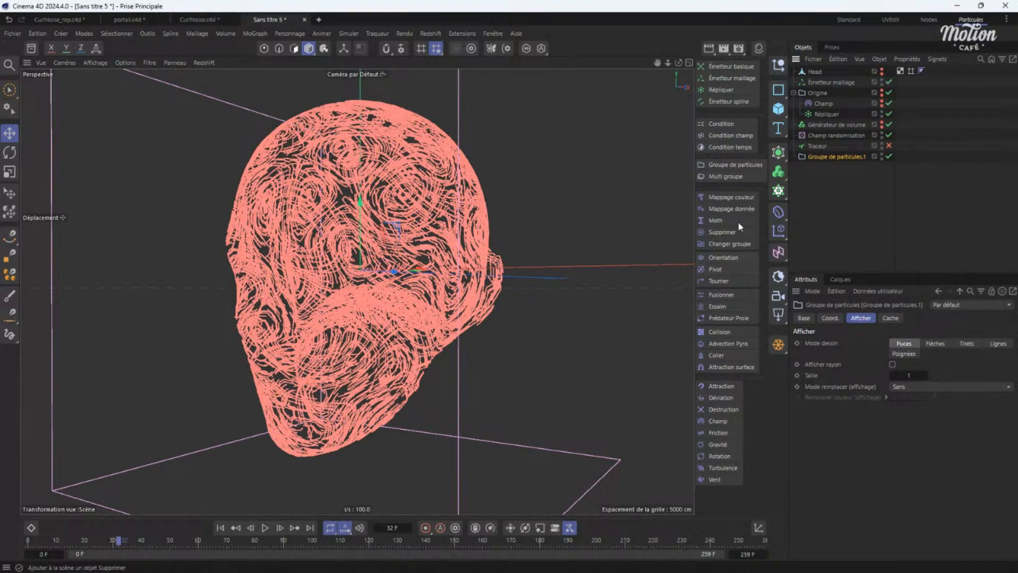
pyautogui.click(725, 197)
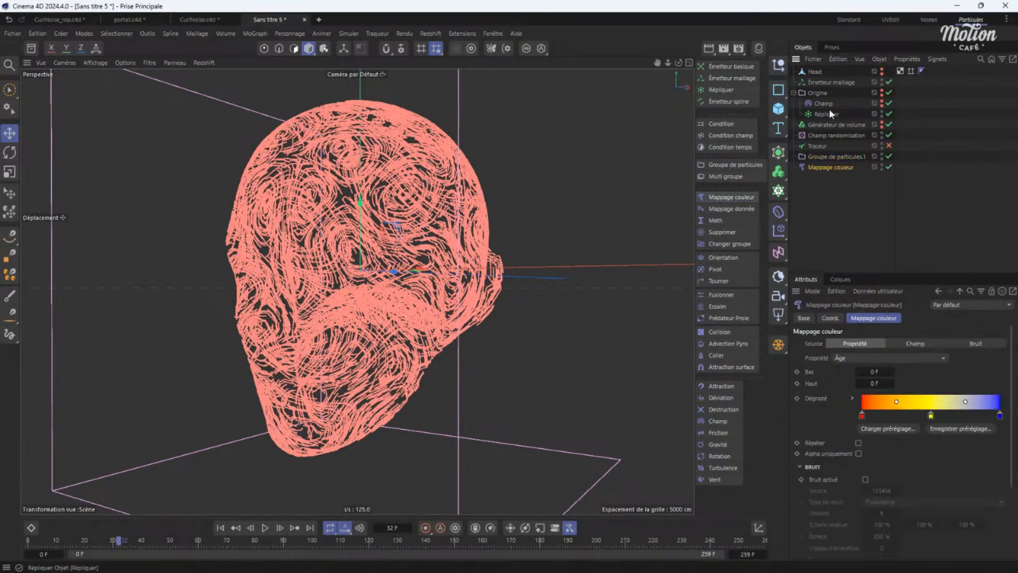
pyautogui.moveTo(830, 167); pyautogui.dragTo(842, 157)
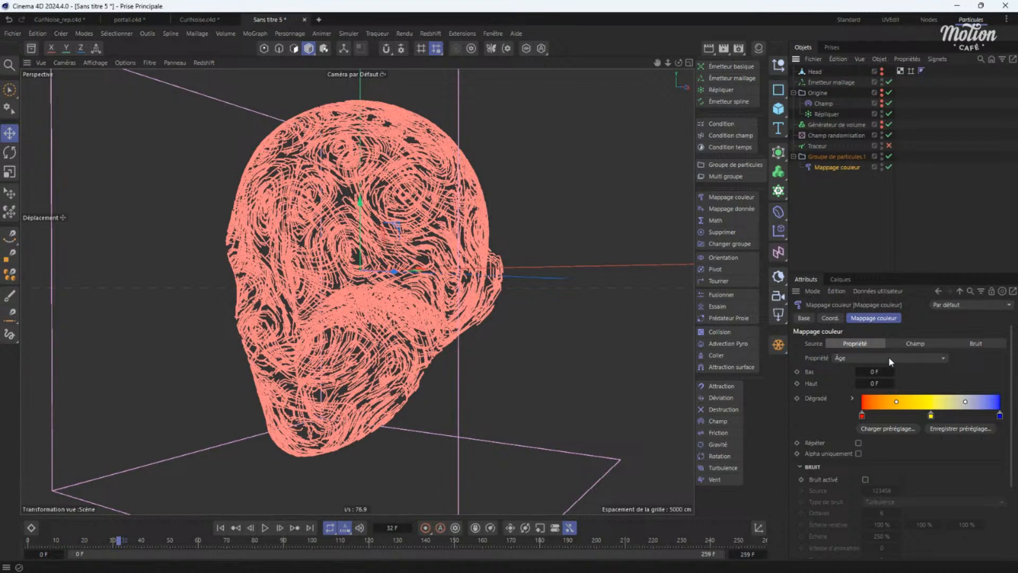
# Set the Mappage couleur's Haut age limit to 15 F and replay the simulation from the start.
pyautogui.moveTo(887, 388); pyautogui.dragTo(862, 384)
pyautogui.click(879, 383)
pyautogui.write('15')
pyautogui.press('Return')
pyautogui.click(220, 526)
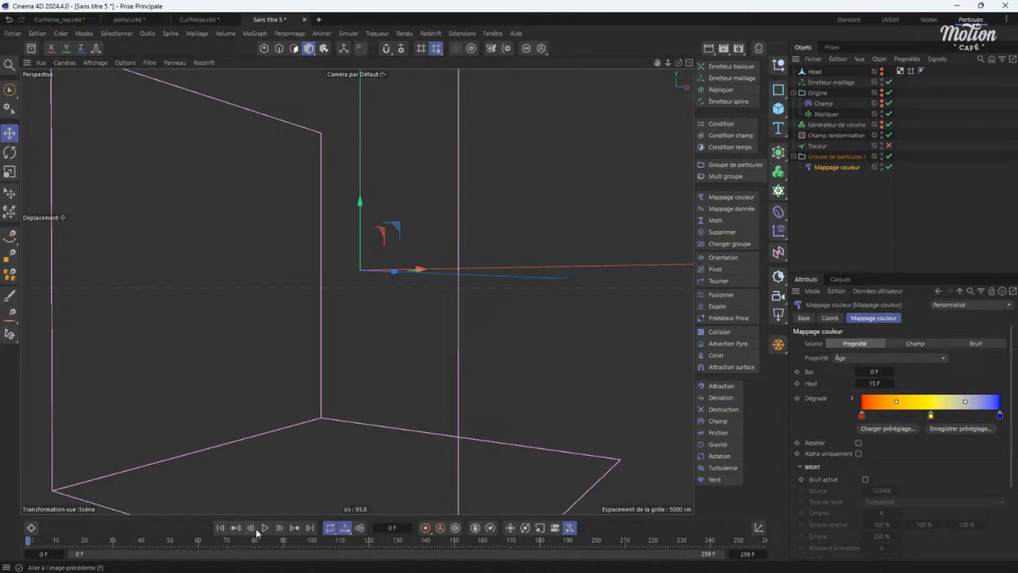
pyautogui.click(237, 528)
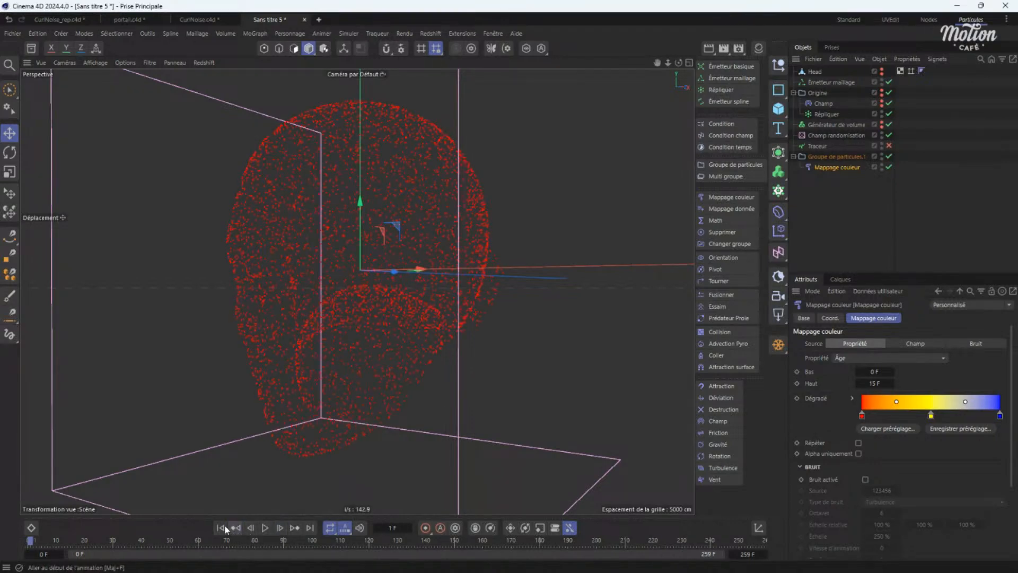
pyautogui.click(223, 528)
pyautogui.click(264, 528)
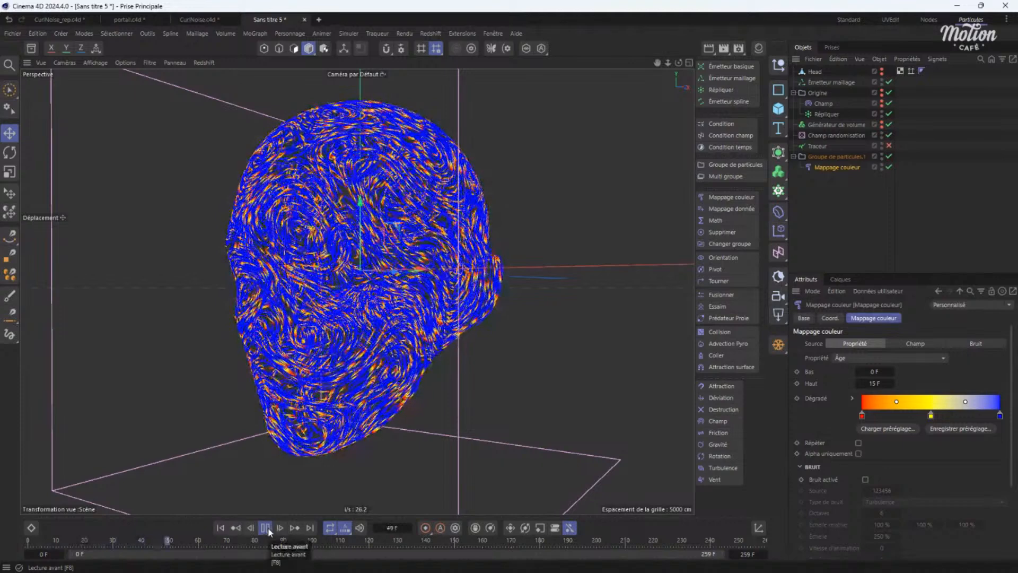
pyautogui.click(266, 529)
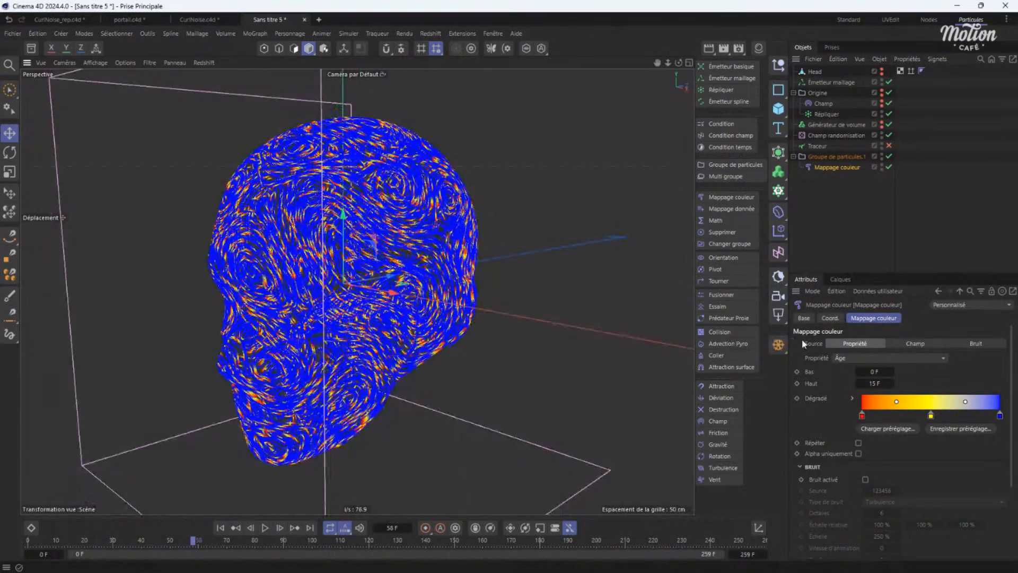
# Set the Mappage couleur's Haut age limit to 50 F, replay the simulation from the start, and inspect the coloured head.
pyautogui.click(875, 383)
pyautogui.write('50')
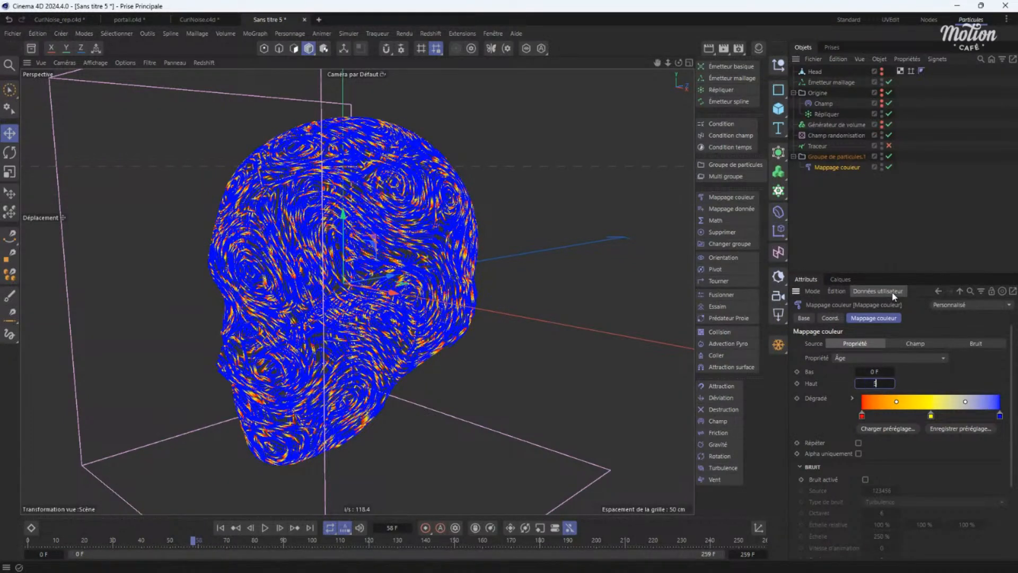
pyautogui.press('Return')
pyautogui.click(220, 534)
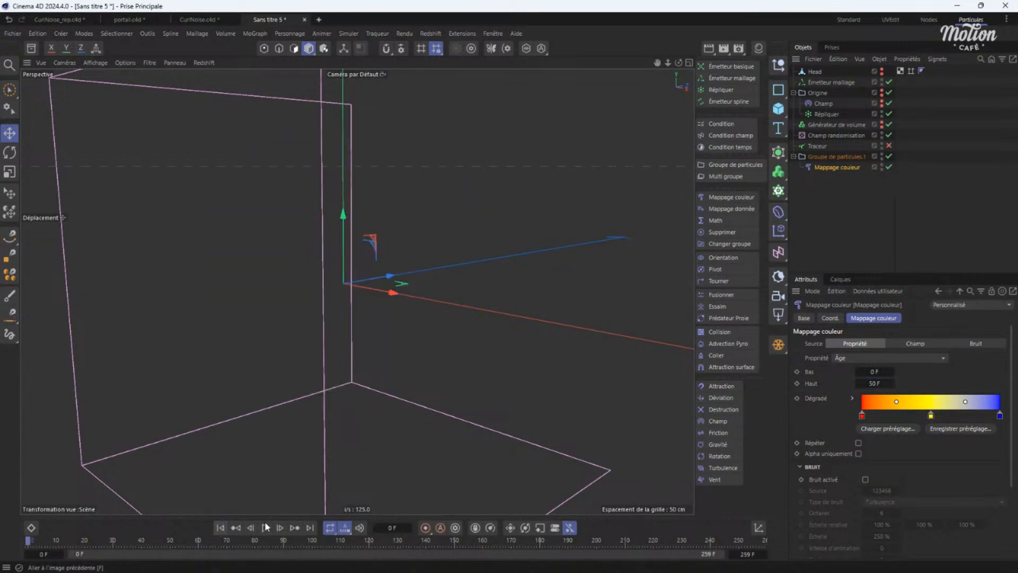
pyautogui.click(265, 529)
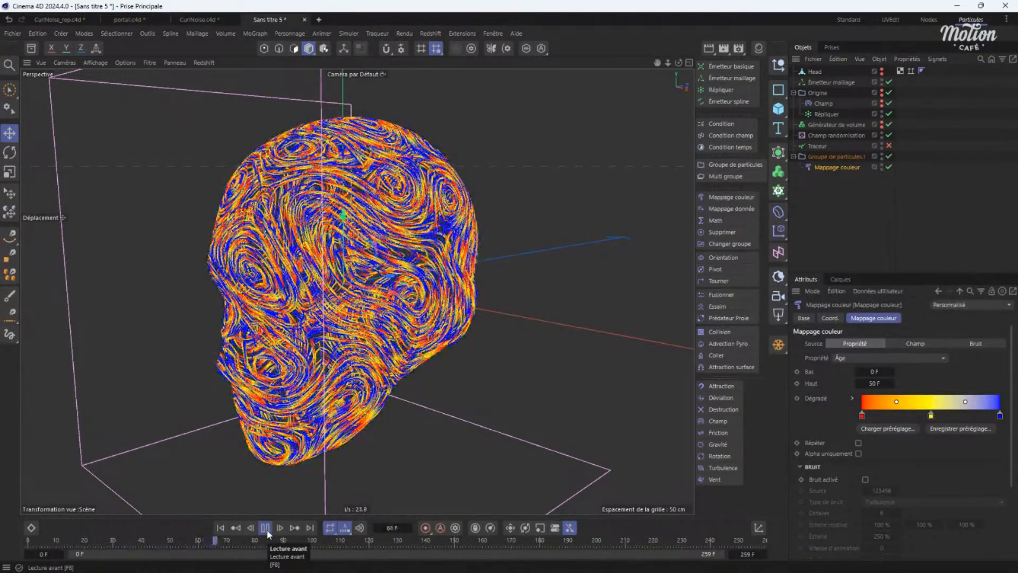
pyautogui.click(266, 530)
pyautogui.keyDown('alt'); pyautogui.moveTo(302, 272); pyautogui.dragTo(342, 254); pyautogui.keyUp('alt')
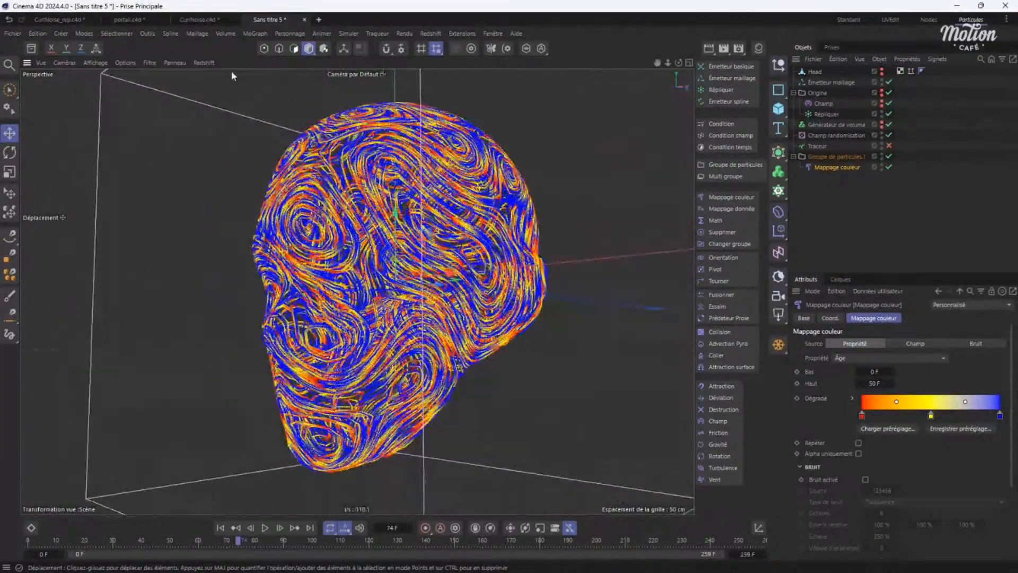
# Start the Redshift IPR in the viewport and add a Redshift Object tag to Groupe de particules.1.
pyautogui.click(204, 63)
pyautogui.click(219, 82)
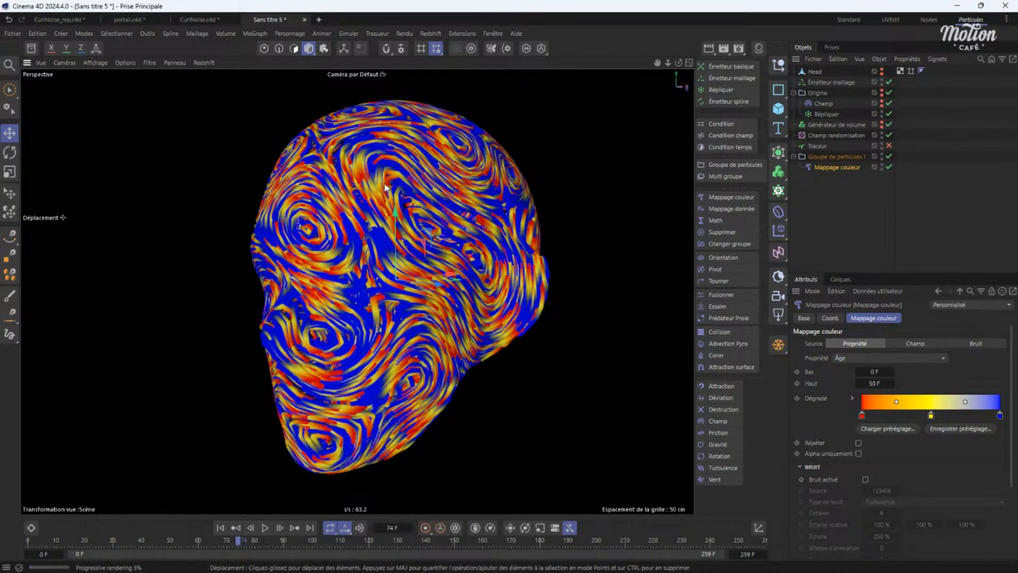
pyautogui.rightClick(830, 157)
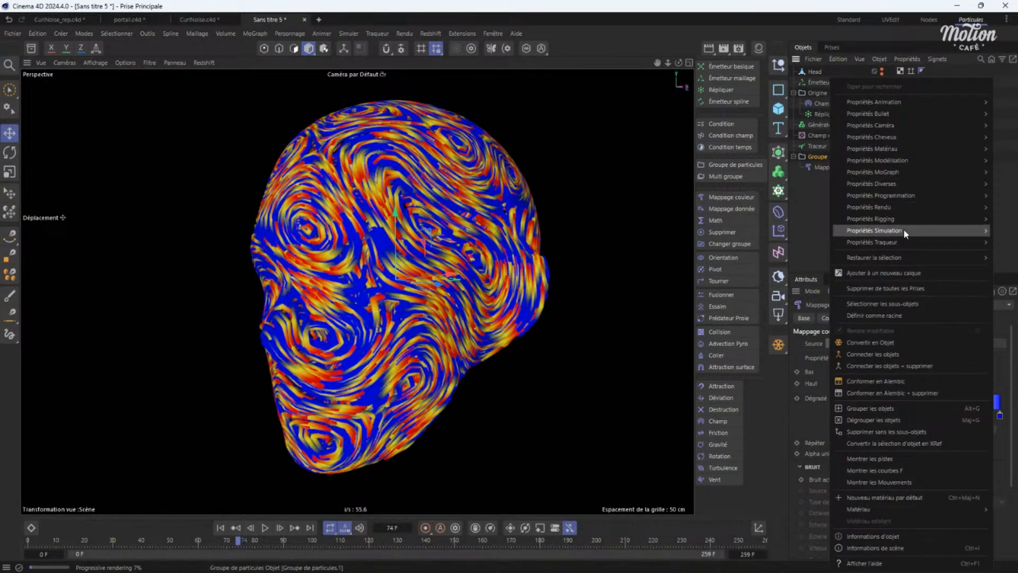
pyautogui.moveTo(894, 221)
pyautogui.click(795, 254)
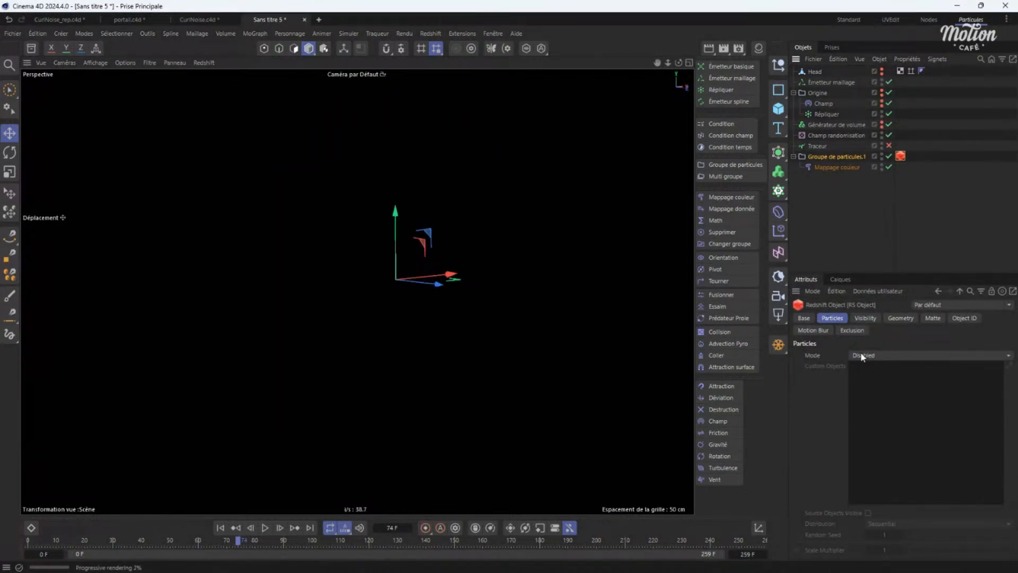
# Set the Redshift Object tag's particle Mode to Point Instances with a Scale Multiplier of 0.2, and stop the IPR.
pyautogui.click(863, 357)
pyautogui.click(888, 380)
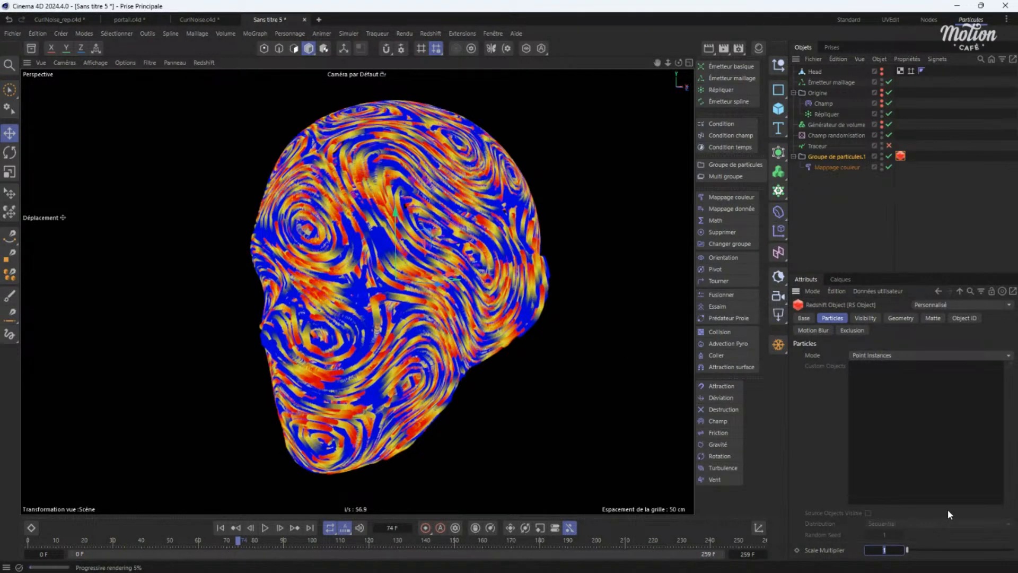
pyautogui.write('0.2')
pyautogui.press('Return')
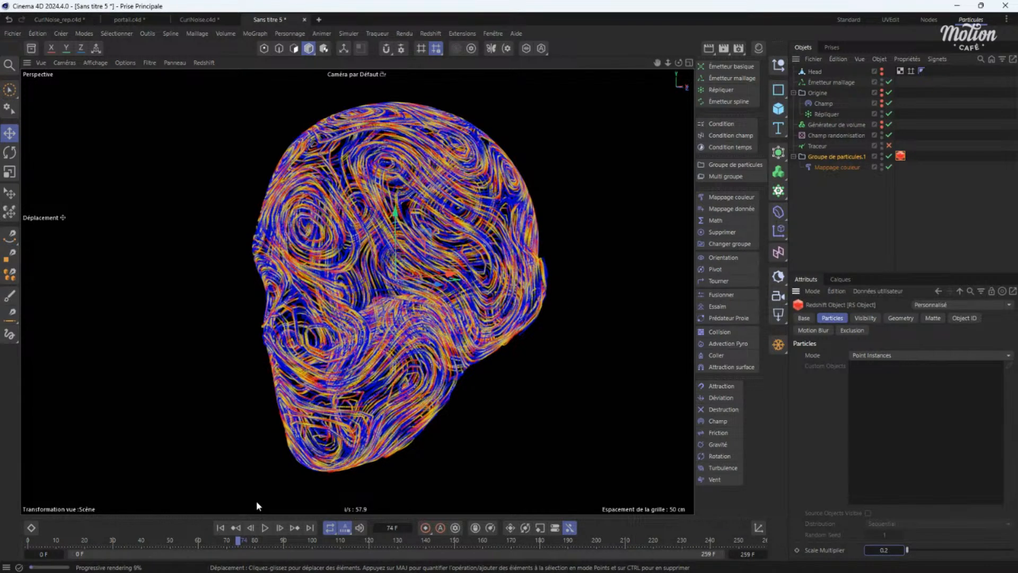
pyautogui.click(204, 63)
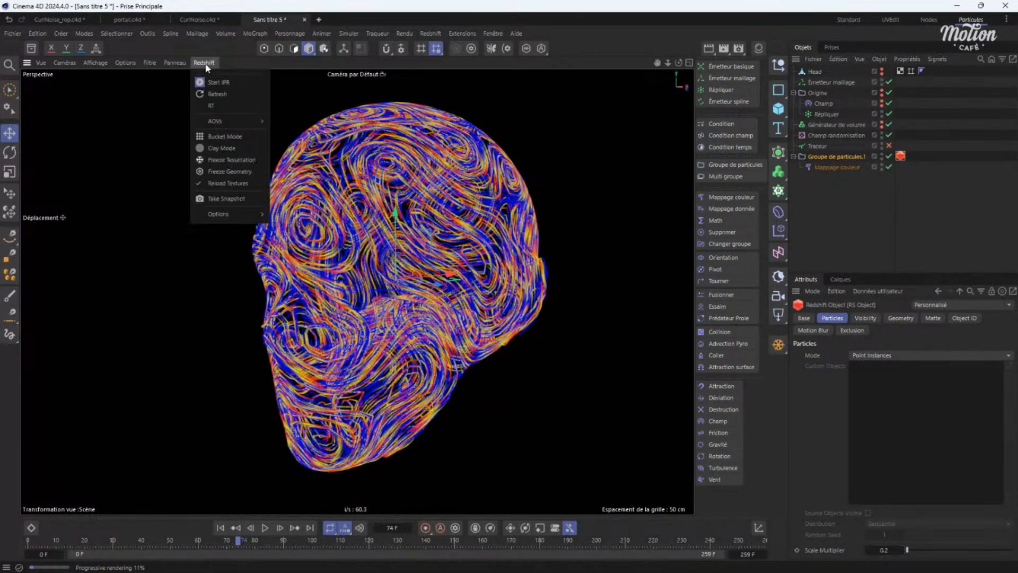
pyautogui.click(219, 82)
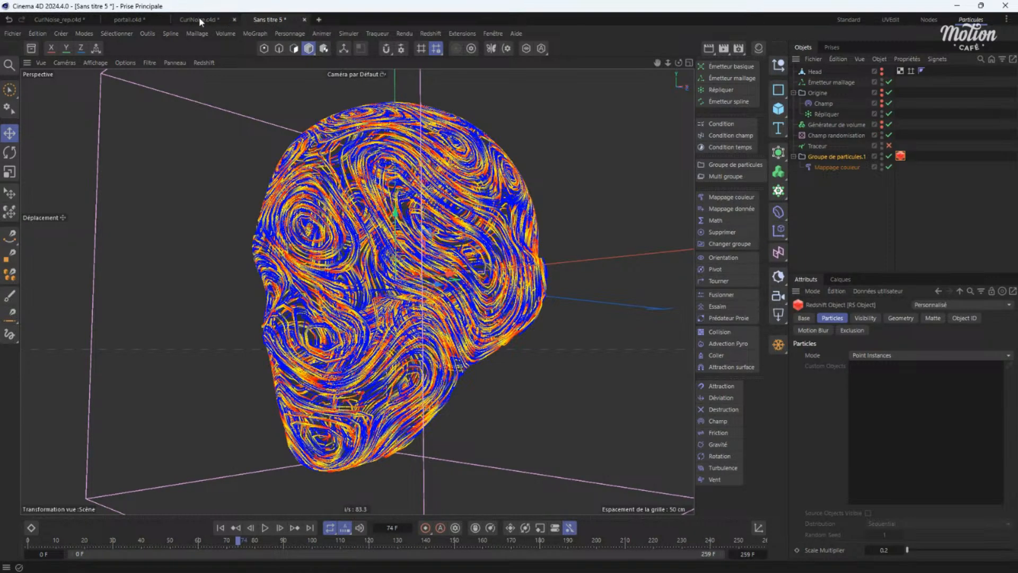
# Create a new project and add a Cercle spline with 38 intermediate points.
pyautogui.click(318, 19)
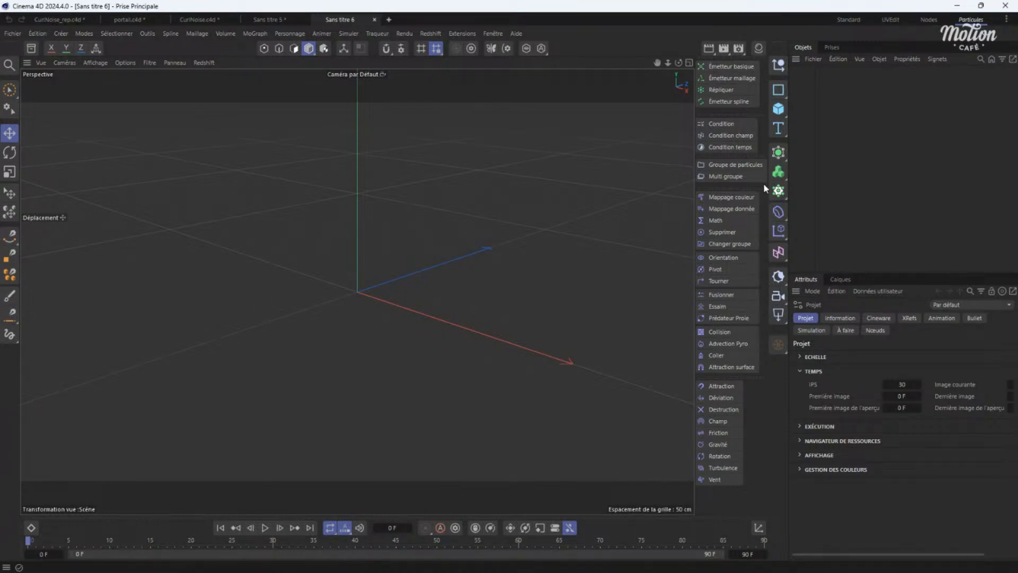
pyautogui.click(783, 89)
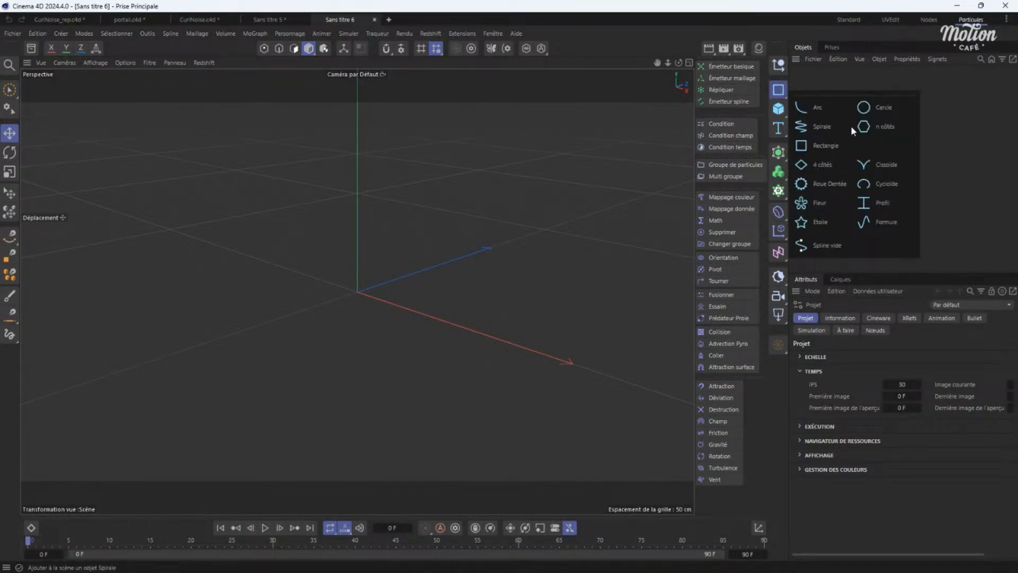
pyautogui.click(881, 107)
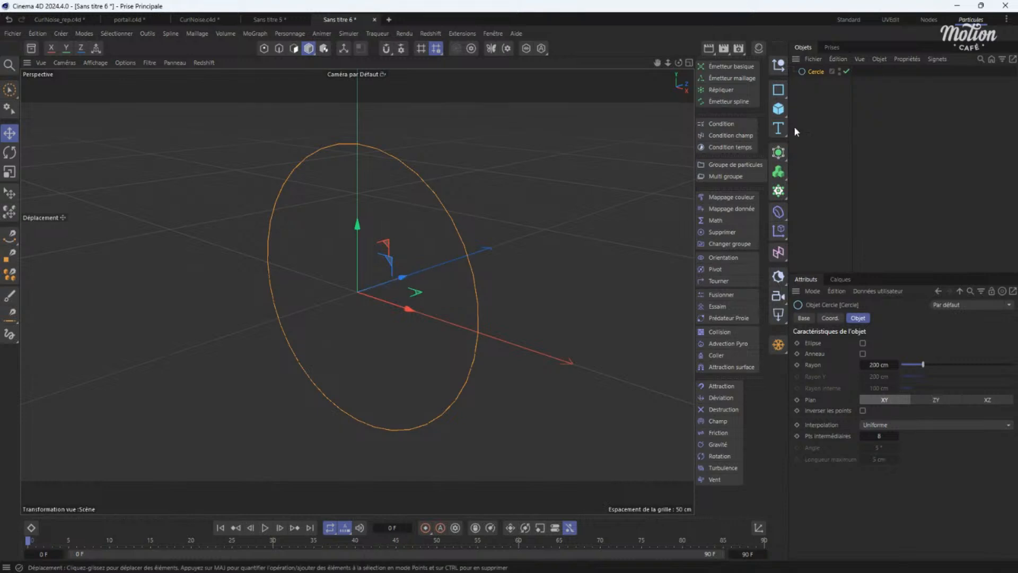
pyautogui.click(880, 436)
pyautogui.write('38')
pyautogui.press('Return')
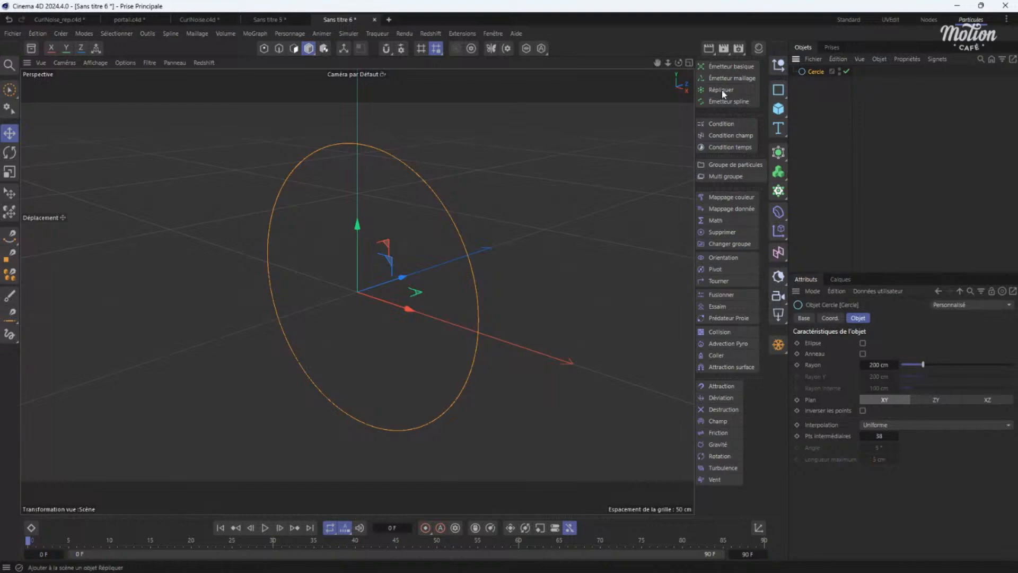
# Add an Émetteur spline on the circle, set its Vitesse to 0 cm, play the simulation and rewind to the start.
pyautogui.click(729, 102)
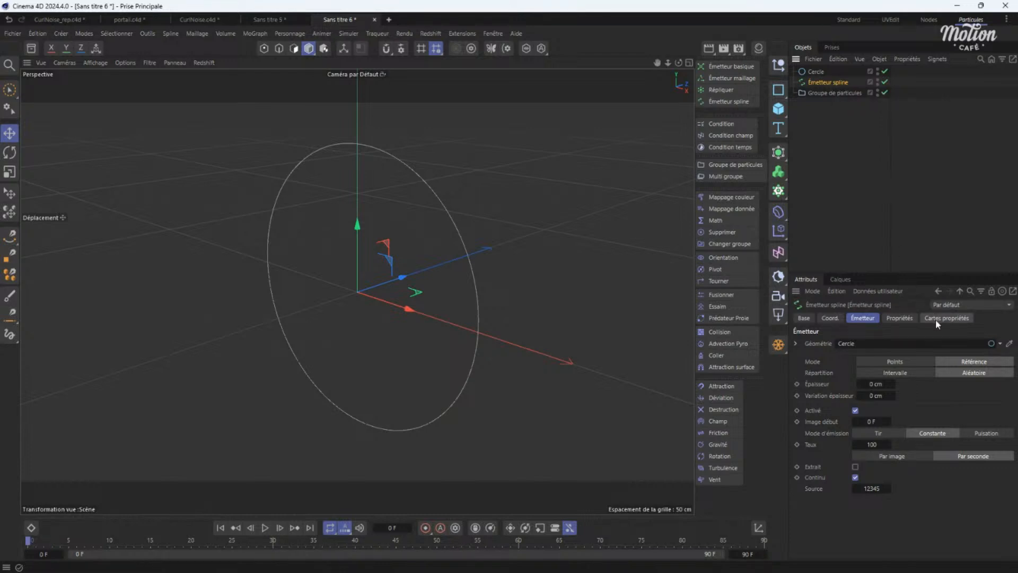
pyautogui.click(909, 319)
pyautogui.doubleClick(902, 435)
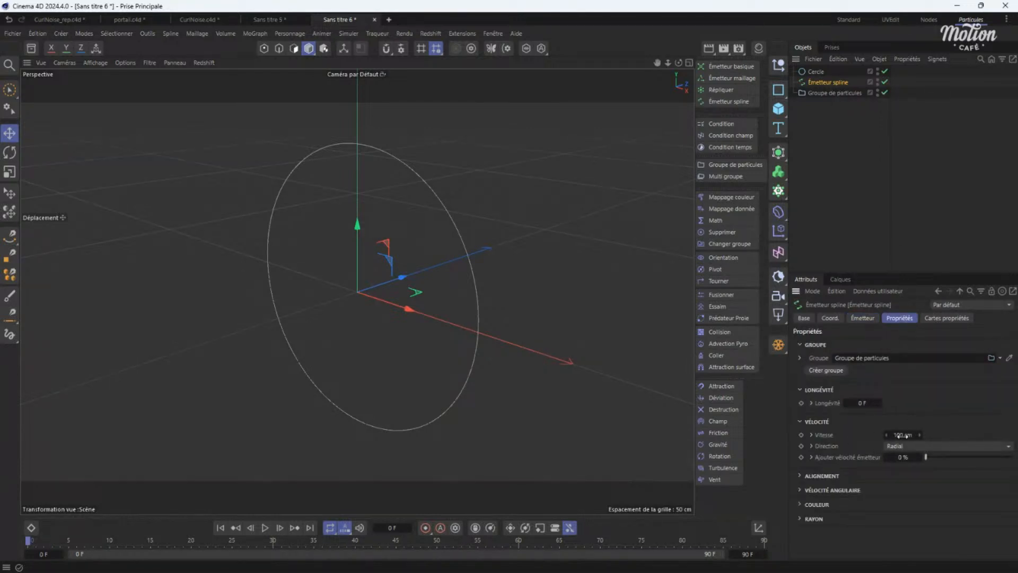
pyautogui.write('0')
pyautogui.press('Return')
pyautogui.keyDown('alt'); pyautogui.moveTo(462, 263); pyautogui.dragTo(391, 318); pyautogui.keyUp('alt')
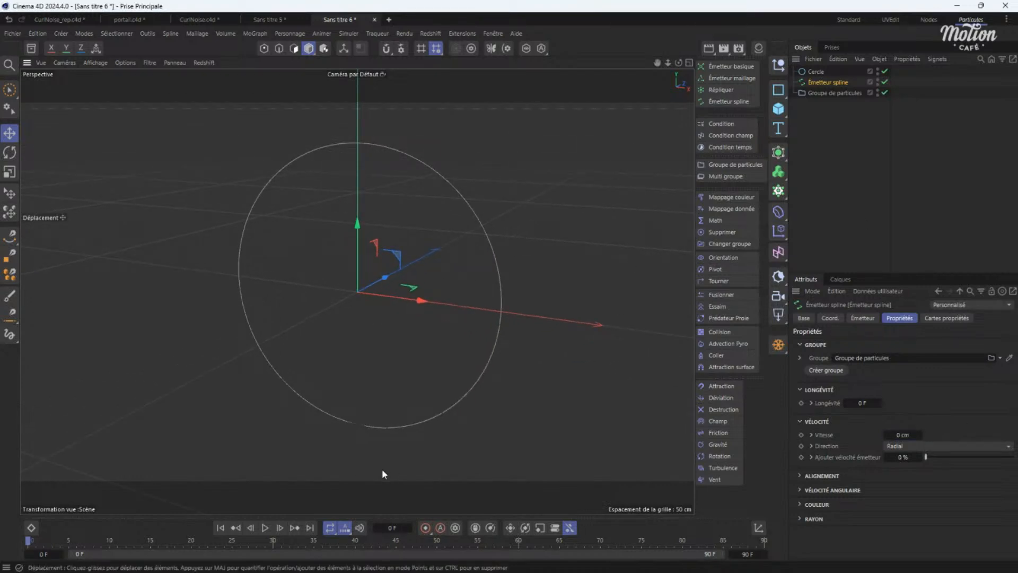
pyautogui.click(265, 527)
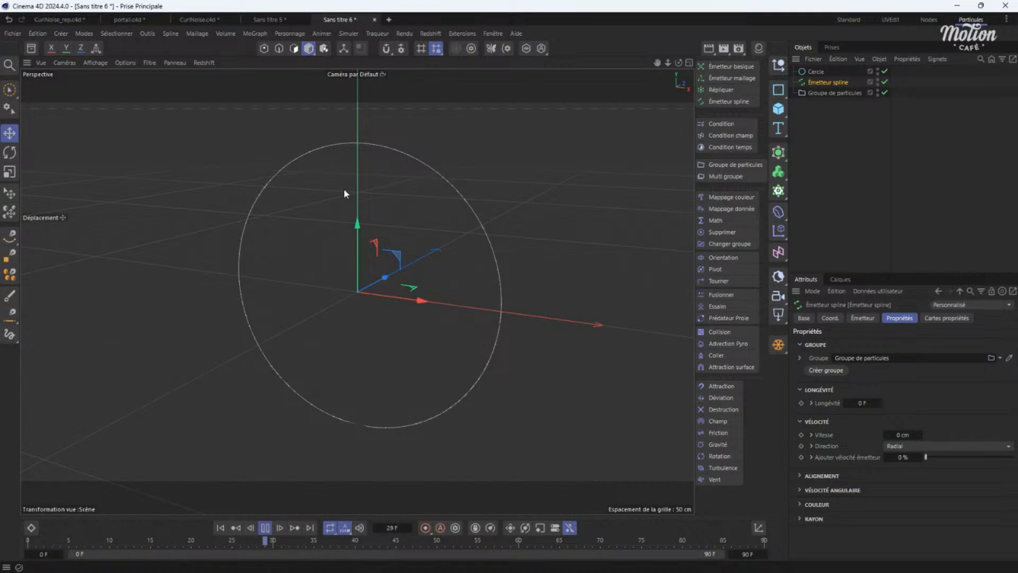
pyautogui.click(265, 528)
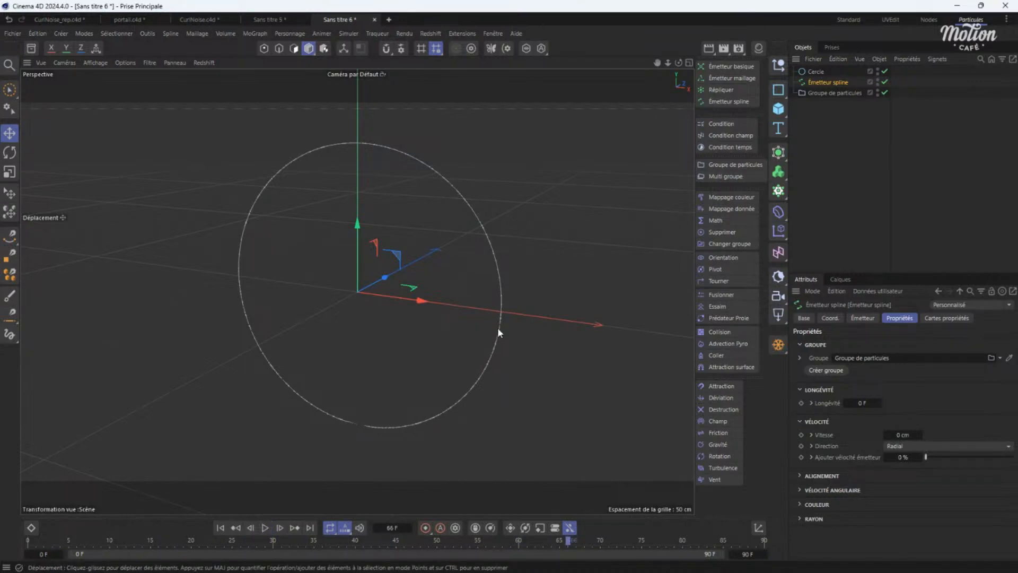
pyautogui.click(220, 527)
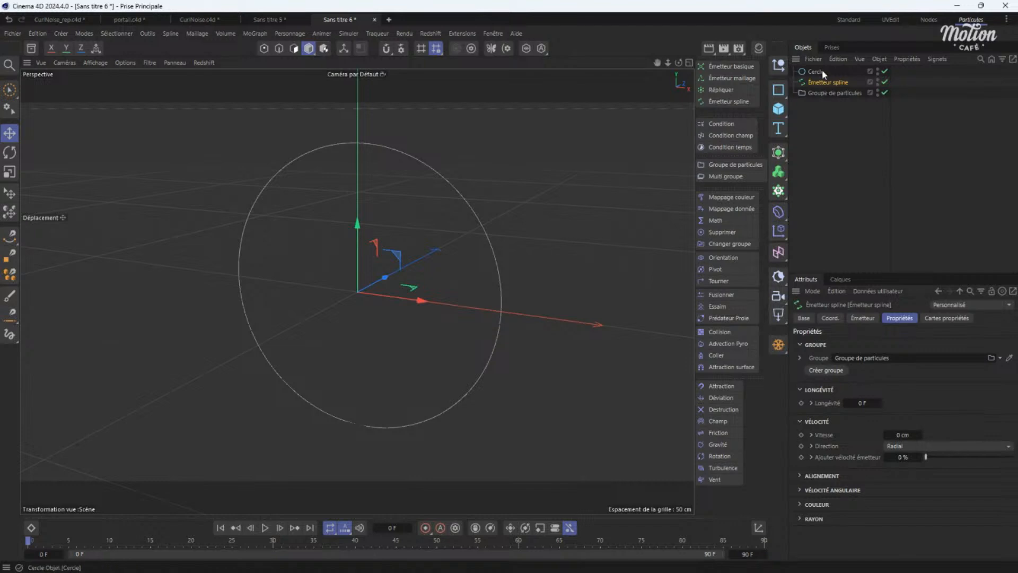
# Set the spline emitter's Épaisseur to 37 cm and Variation épaisseur to 12 cm, and play the simulation.
pyautogui.click(863, 318)
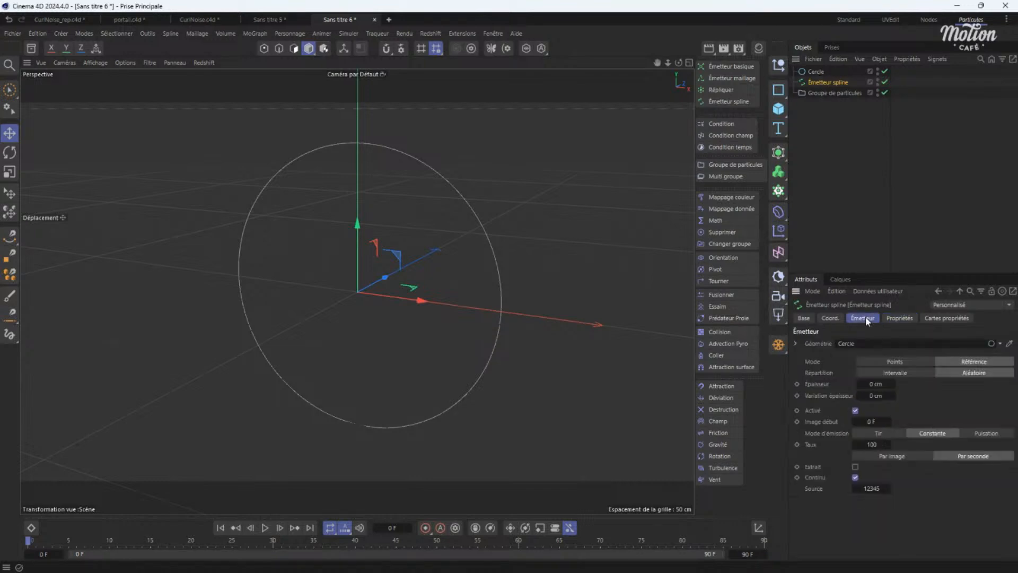
pyautogui.click(883, 395)
pyautogui.write('7')
pyautogui.press('Return')
pyautogui.click(265, 528)
pyautogui.click(265, 528)
# Raise the spline emitter's Taux to 3703 per second and replay the simulation from the start.
pyautogui.click(875, 444)
pyautogui.write('230')
pyautogui.press('Return')
pyautogui.moveTo(877, 445); pyautogui.dragTo(902, 437)
pyautogui.click(220, 527)
pyautogui.click(264, 528)
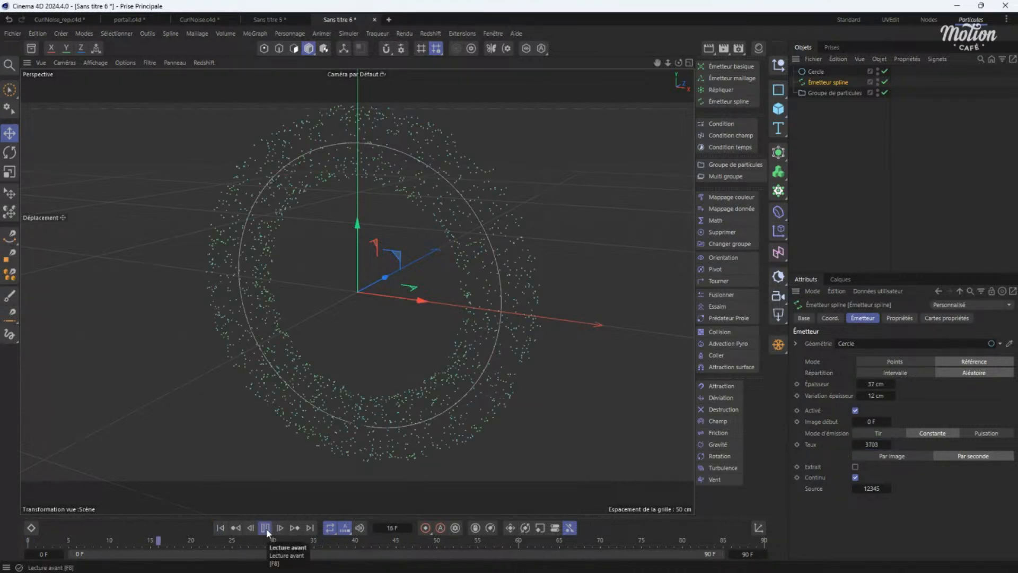
pyautogui.click(265, 528)
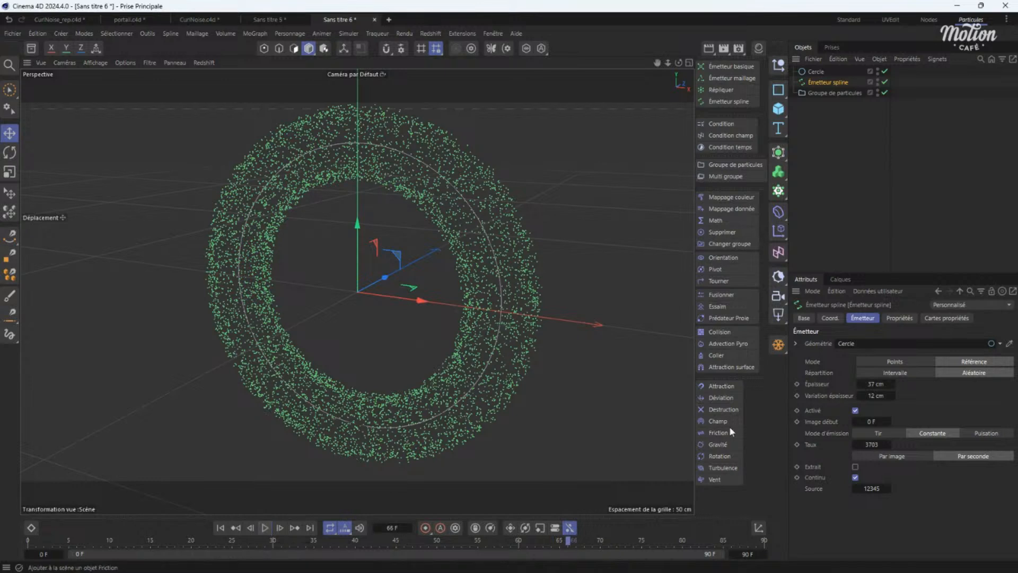
# Set the spline emitter's Taux to 10000, Épaisseur to 15 cm and Variation épaisseur to 5 cm, and replay the simulation from the start.
pyautogui.click(880, 444)
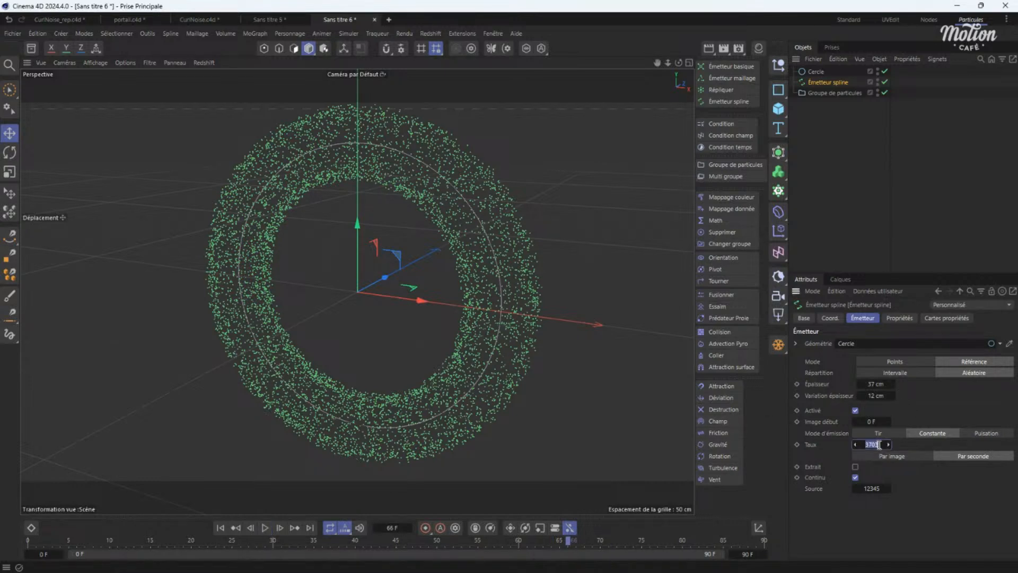
pyautogui.write('10000')
pyautogui.click(875, 384)
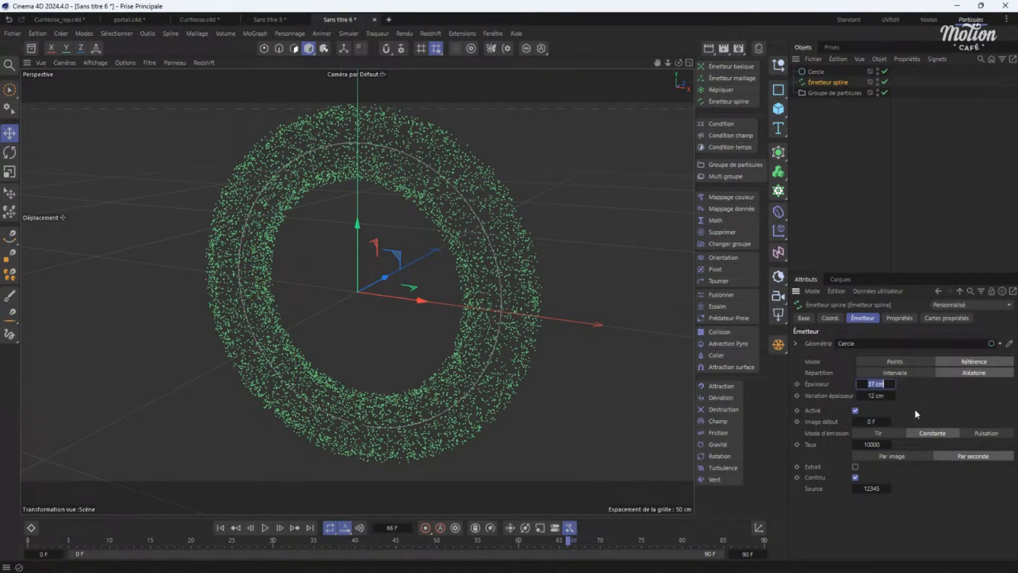
pyautogui.write('15')
pyautogui.press('Tab')
pyautogui.write('5')
pyautogui.press('Return')
pyautogui.click(221, 528)
pyautogui.click(266, 528)
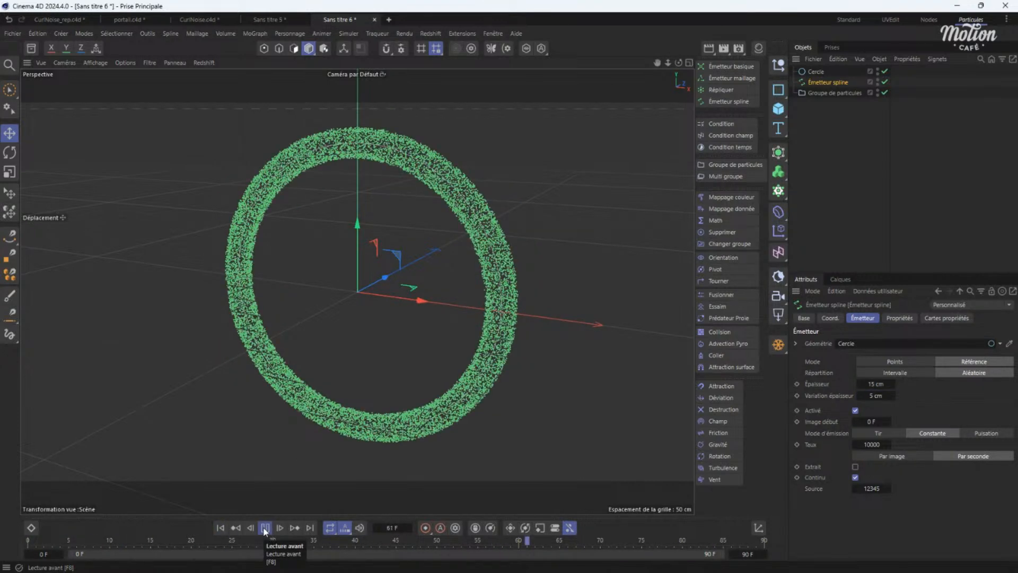
pyautogui.click(266, 527)
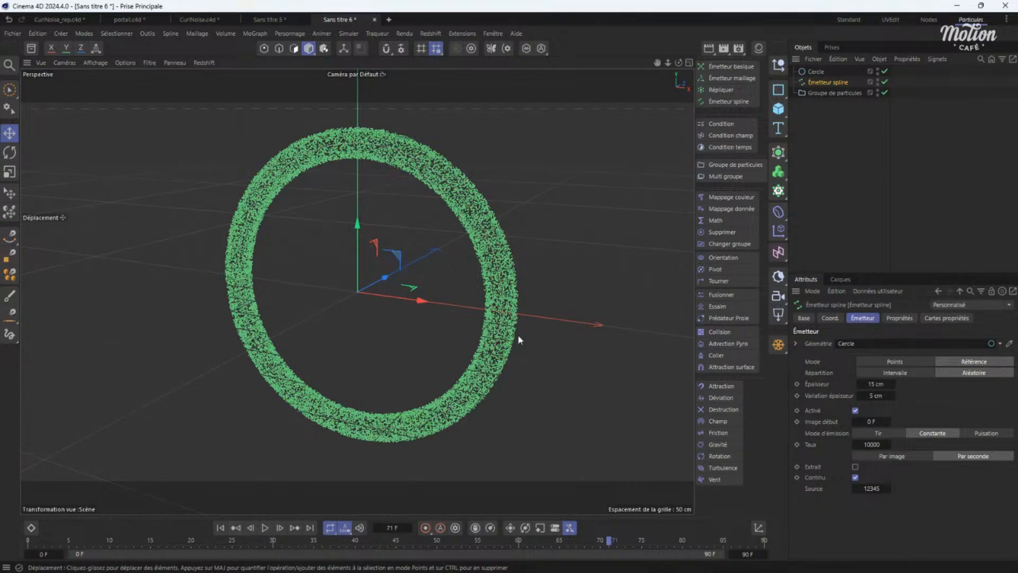
pyautogui.click(220, 527)
# Add a Champ force with the Cercle spline as its field layer, and hide the viewport grid.
pyautogui.click(889, 133)
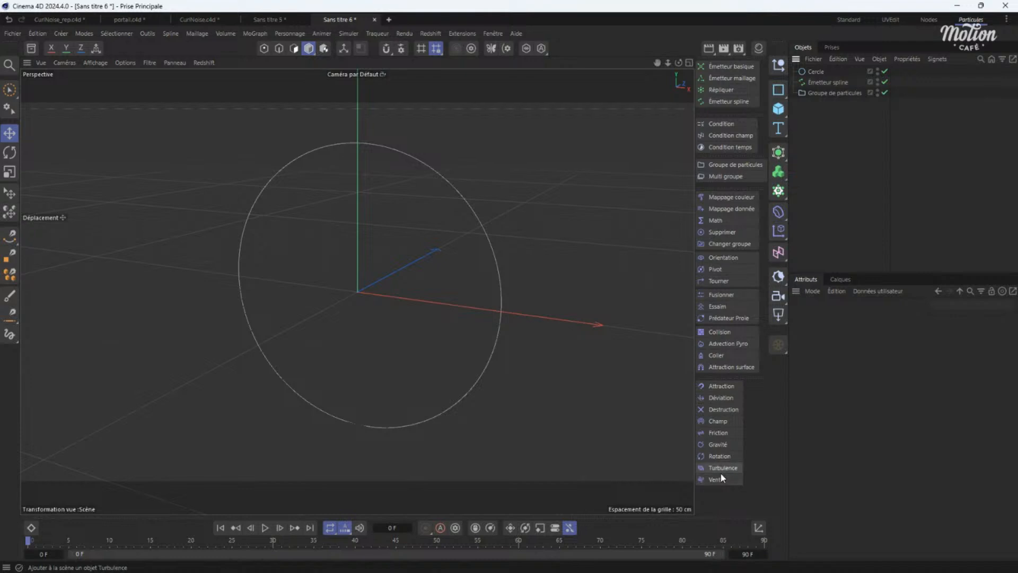
pyautogui.click(722, 419)
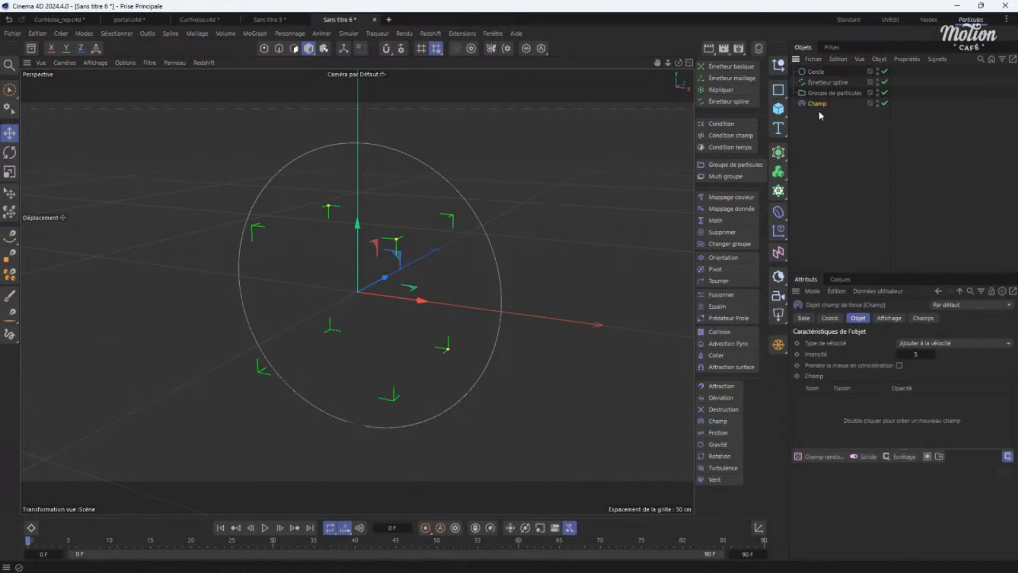
pyautogui.moveTo(817, 72); pyautogui.dragTo(821, 416)
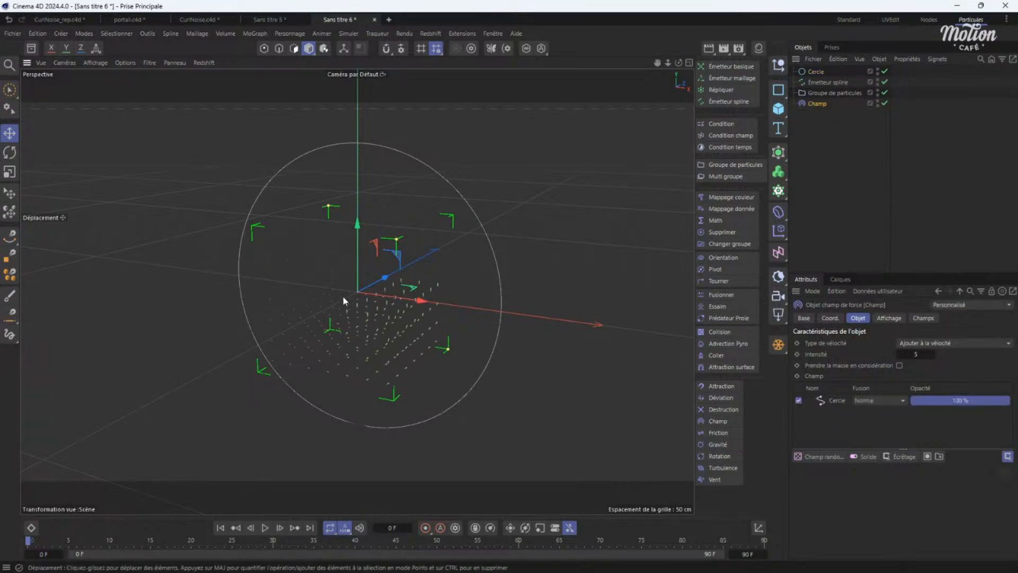
pyautogui.keyDown('alt'); pyautogui.moveTo(343, 294); pyautogui.dragTo(375, 292); pyautogui.keyUp('alt')
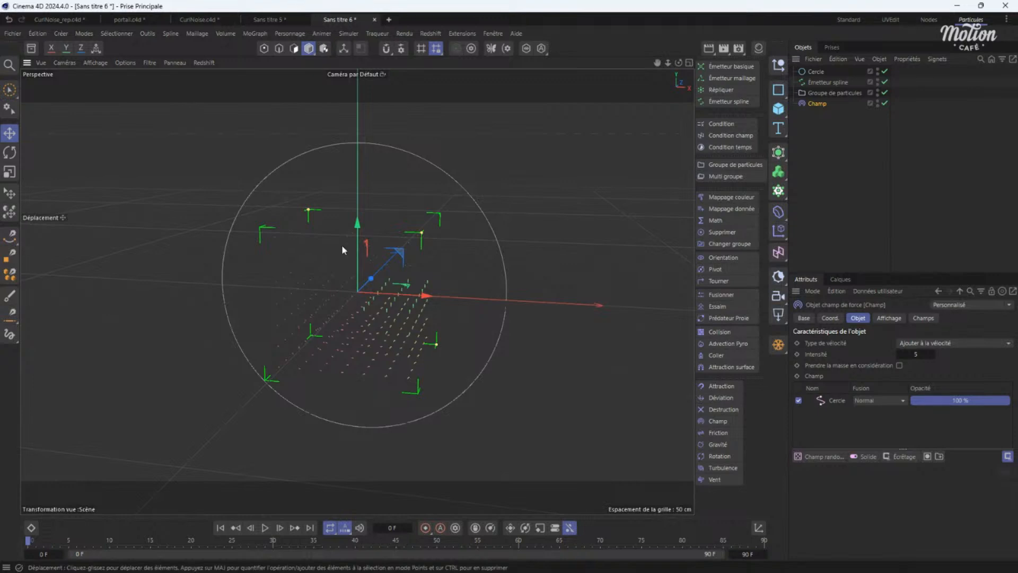
pyautogui.click(145, 61)
pyautogui.click(164, 136)
# Set the Champ force's display box to 454.6 × 481.1 × 0 cm and its line density to 88 %.
pyautogui.click(889, 319)
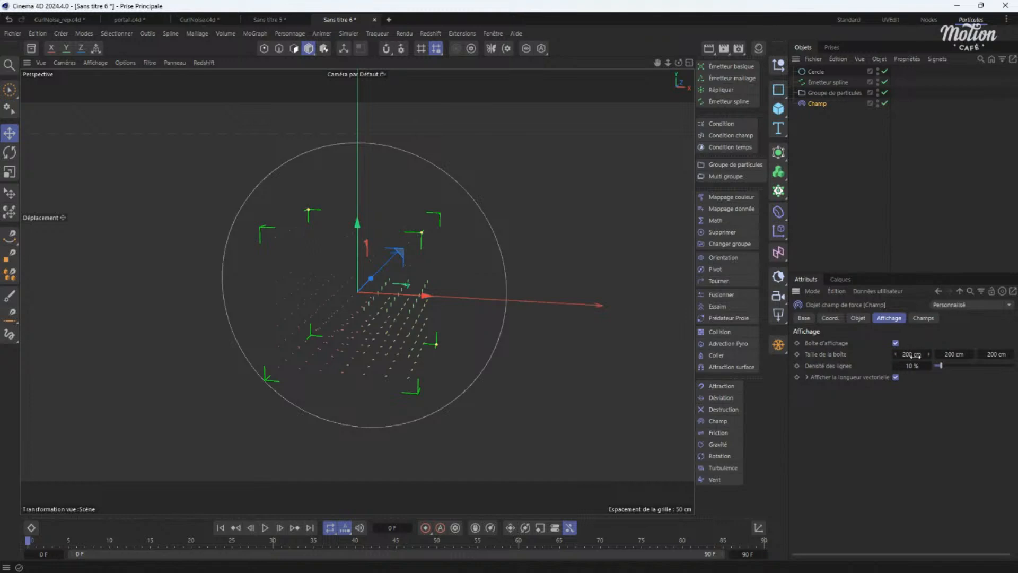
pyautogui.click(981, 355)
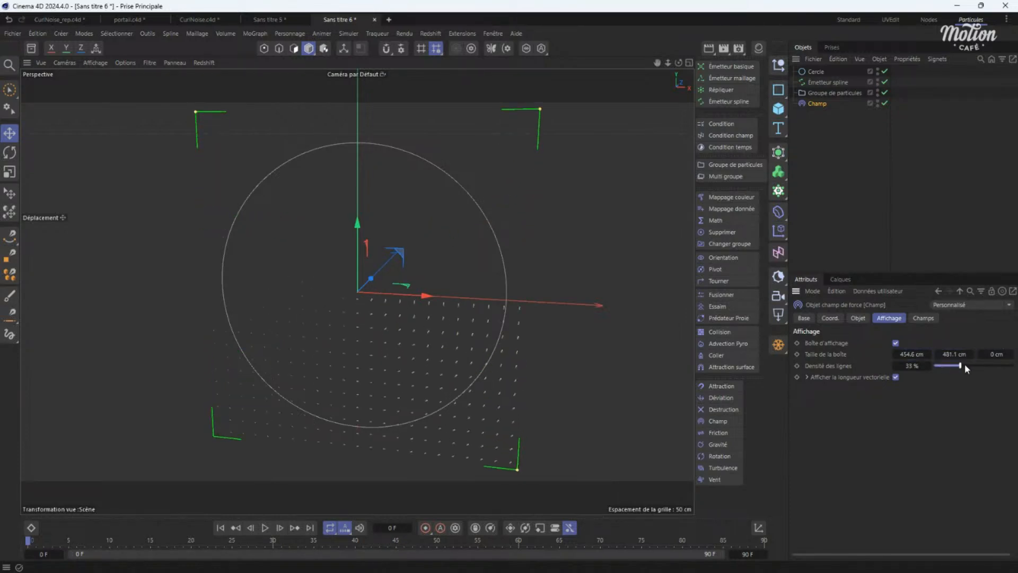
pyautogui.moveTo(966, 368); pyautogui.dragTo(1006, 367)
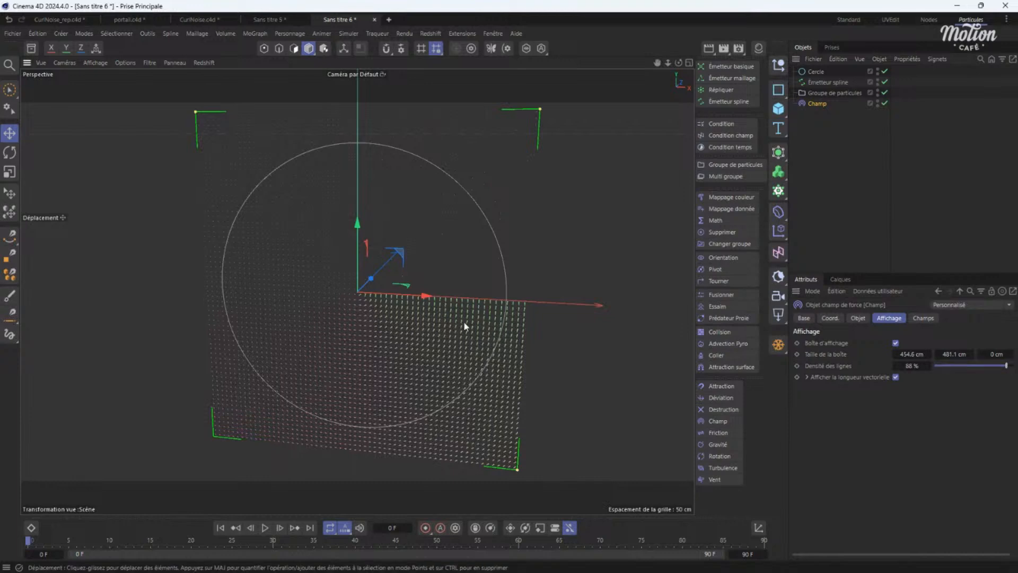
pyautogui.scroll(3, 453, 327)
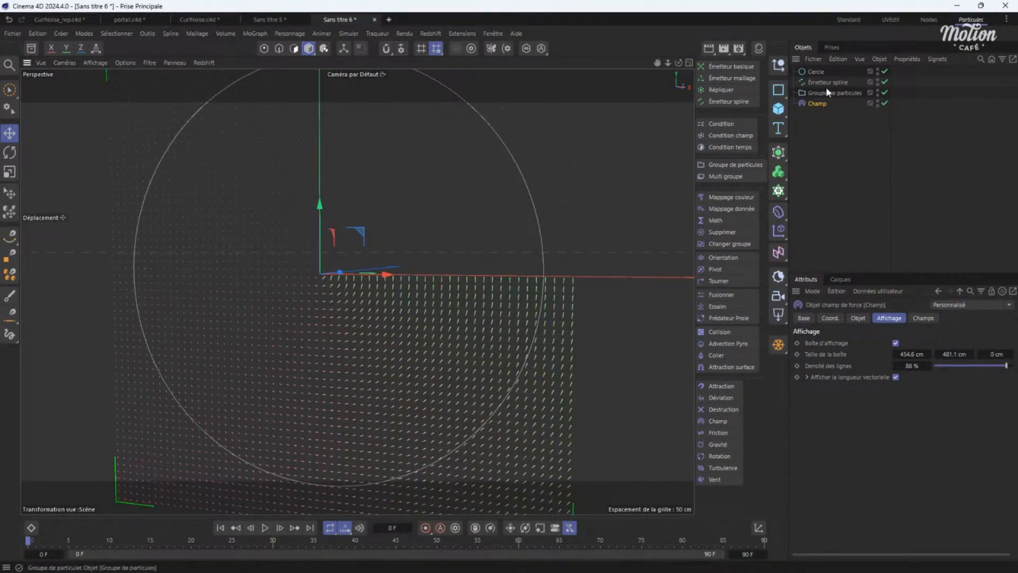
# Examine the settings of the Cercle spline layer in the Champ force, and play the simulation.
pyautogui.click(858, 318)
pyautogui.click(838, 401)
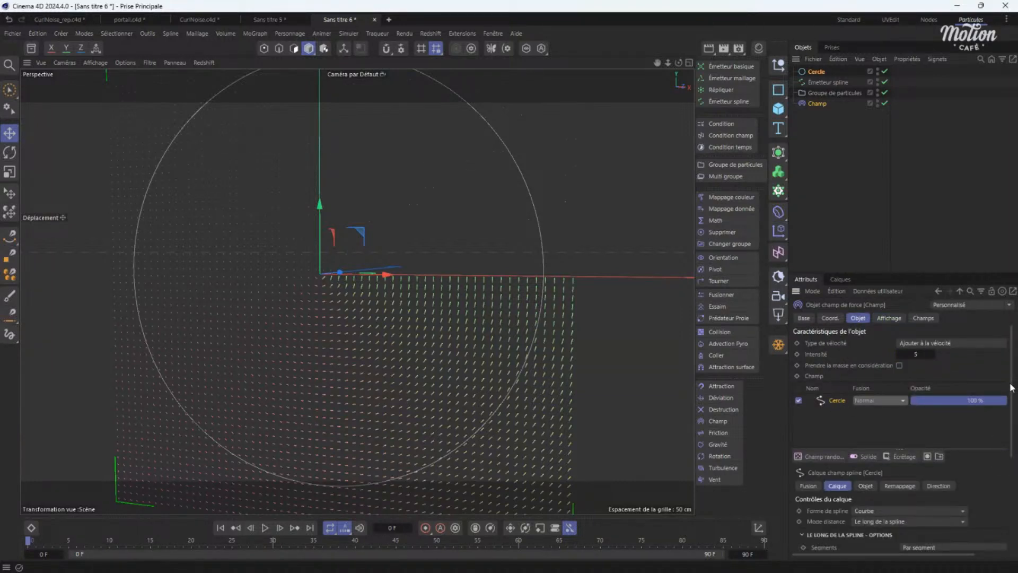
pyautogui.scroll(-3, 1012, 387)
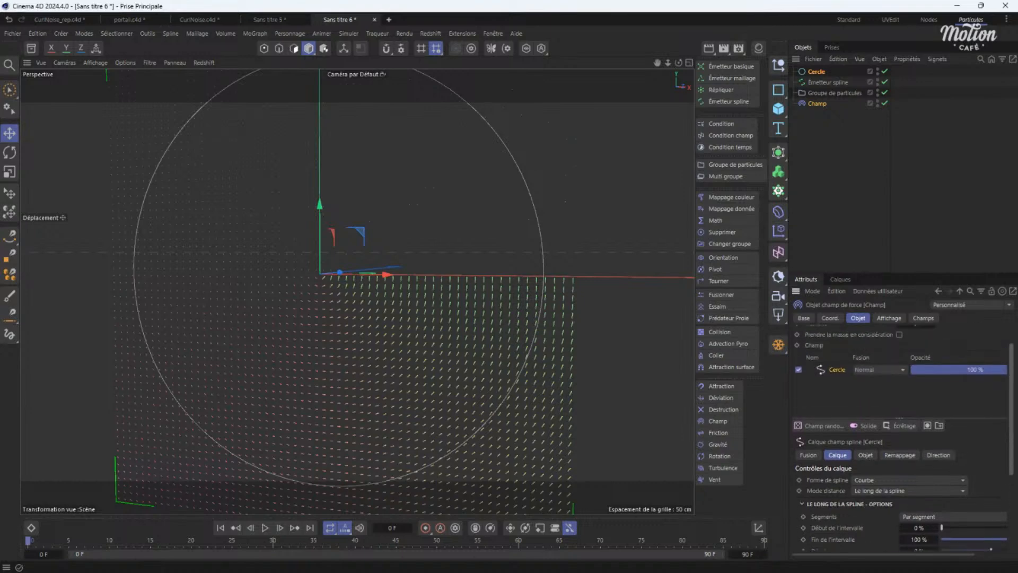
pyautogui.scroll(2, 1011, 387)
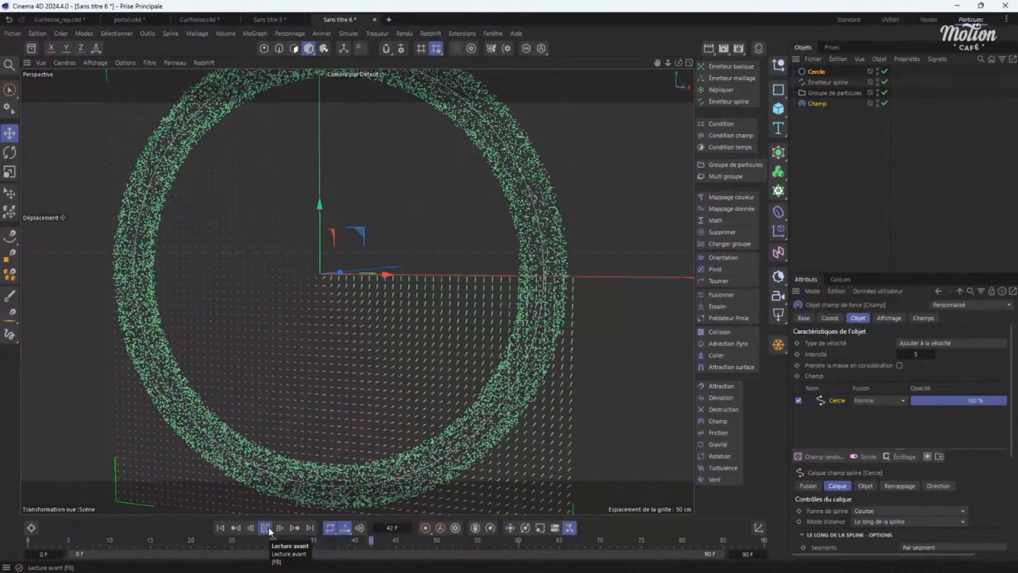
# Set the Champ force's Type de vélocité to Valeur absolue de vélocité with Intensité 64, and turn off its vector length display.
pyautogui.click(945, 343)
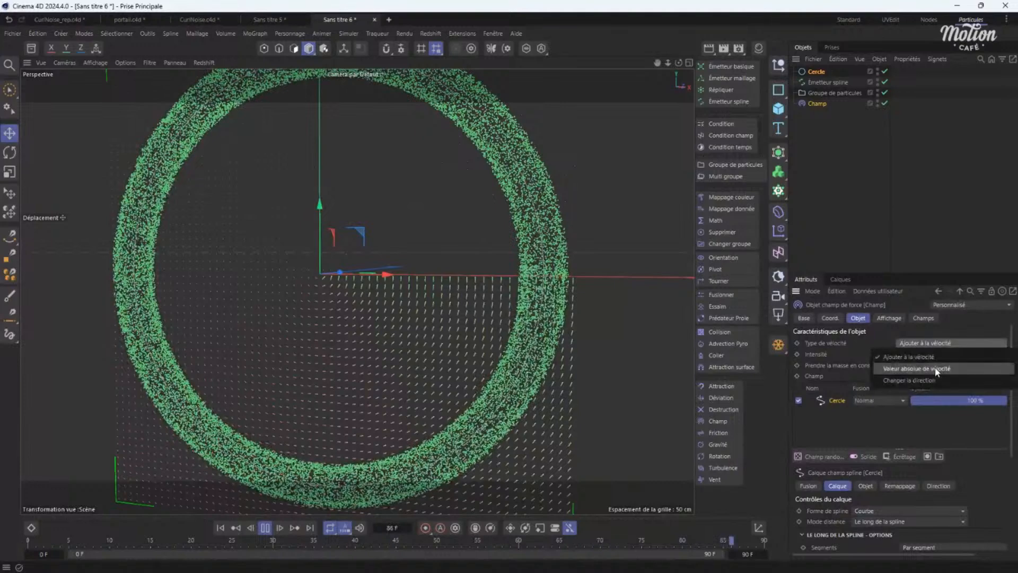
pyautogui.click(920, 370)
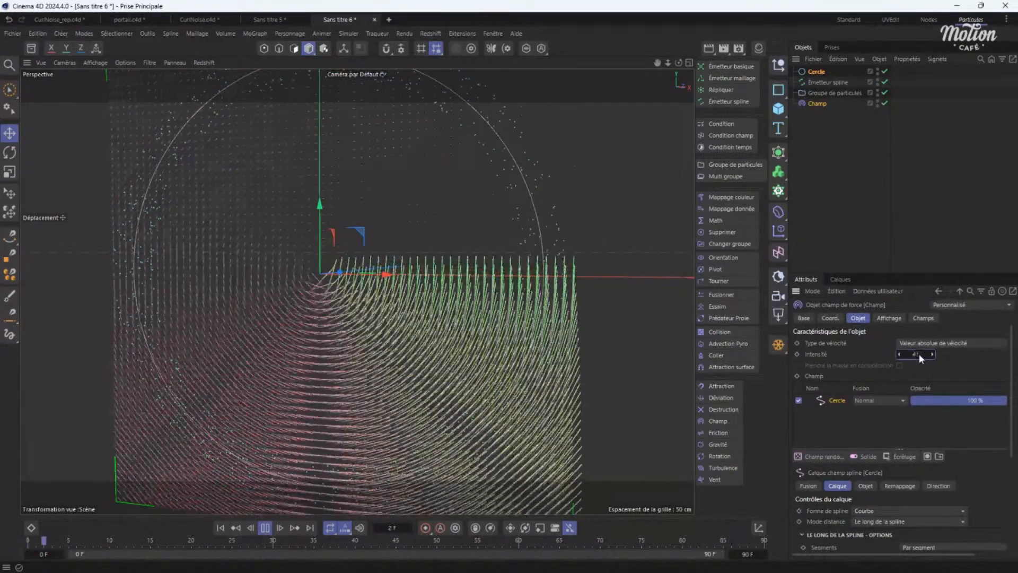
pyautogui.click(891, 318)
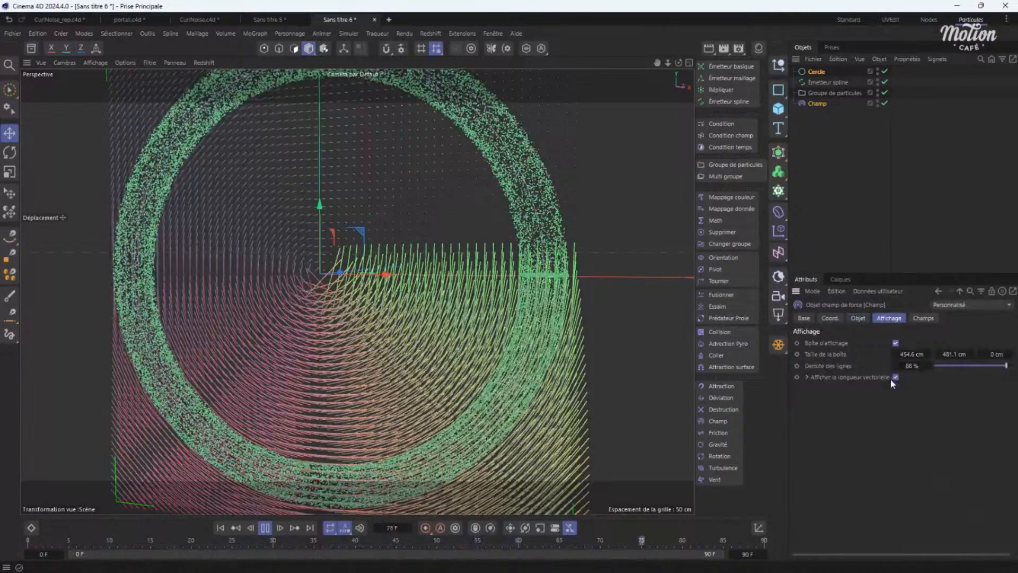
pyautogui.click(896, 377)
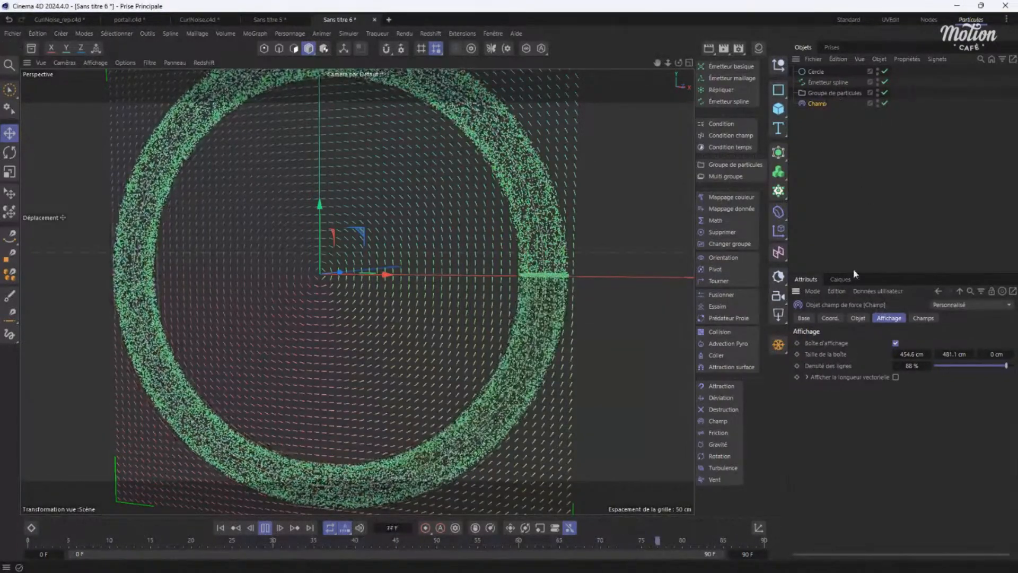
# Set the Décalage interne of the Cercle layer's remapping to 100 % and stop the simulation.
pyautogui.click(859, 318)
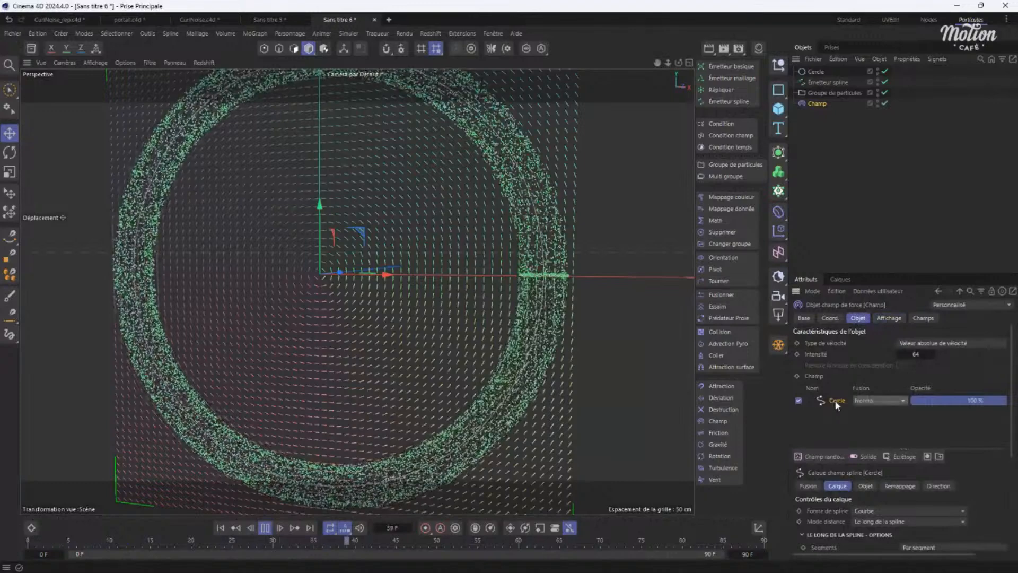
pyautogui.click(898, 486)
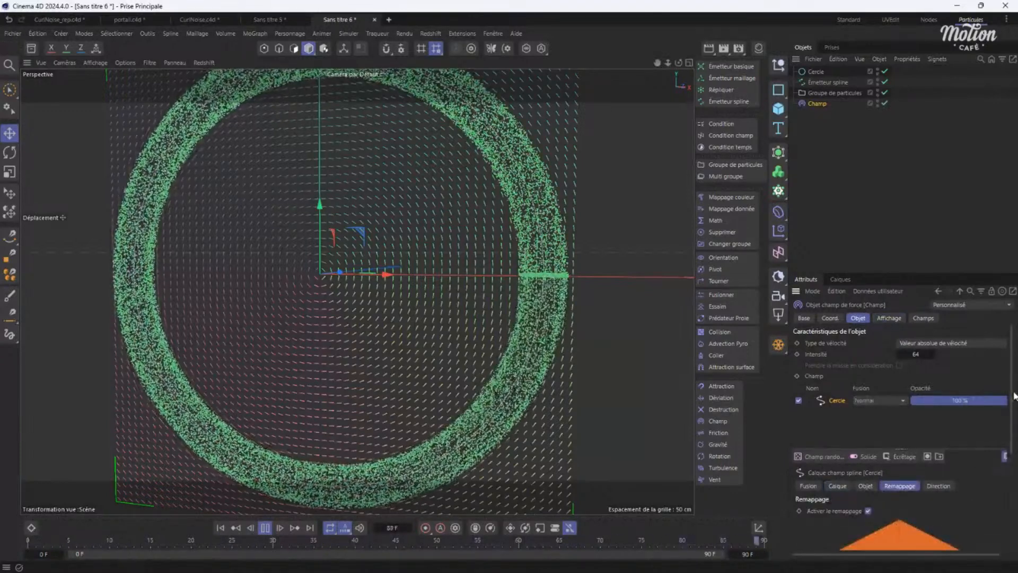
pyautogui.moveTo(1013, 427); pyautogui.dragTo(1013, 478)
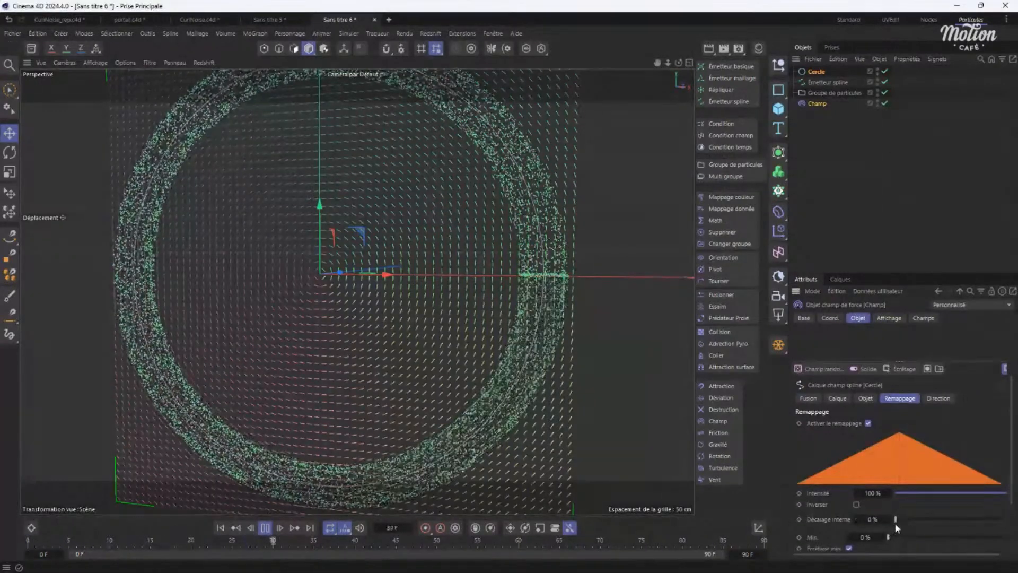
pyautogui.moveTo(900, 522); pyautogui.dragTo(1003, 520)
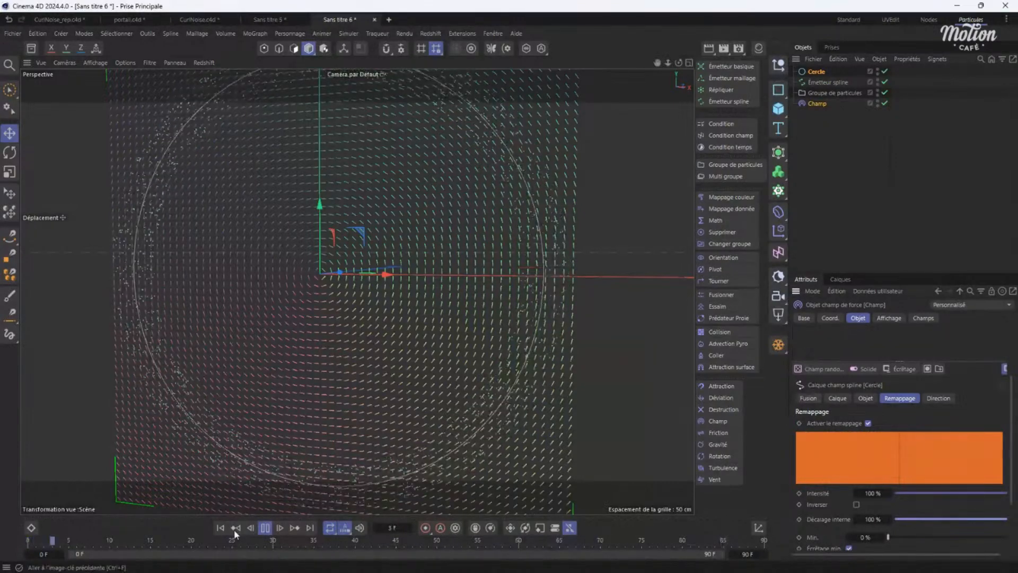
pyautogui.click(265, 527)
pyautogui.scroll(-3, 400, 310)
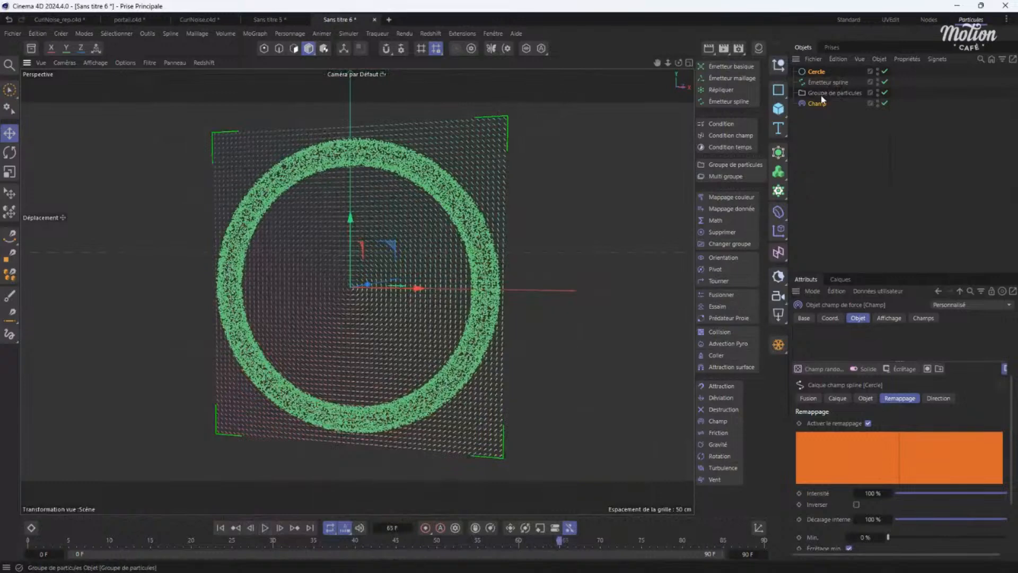
# Add a Champ randomisation to the Champ force's field list and set its blending to Produit.
pyautogui.click(780, 254)
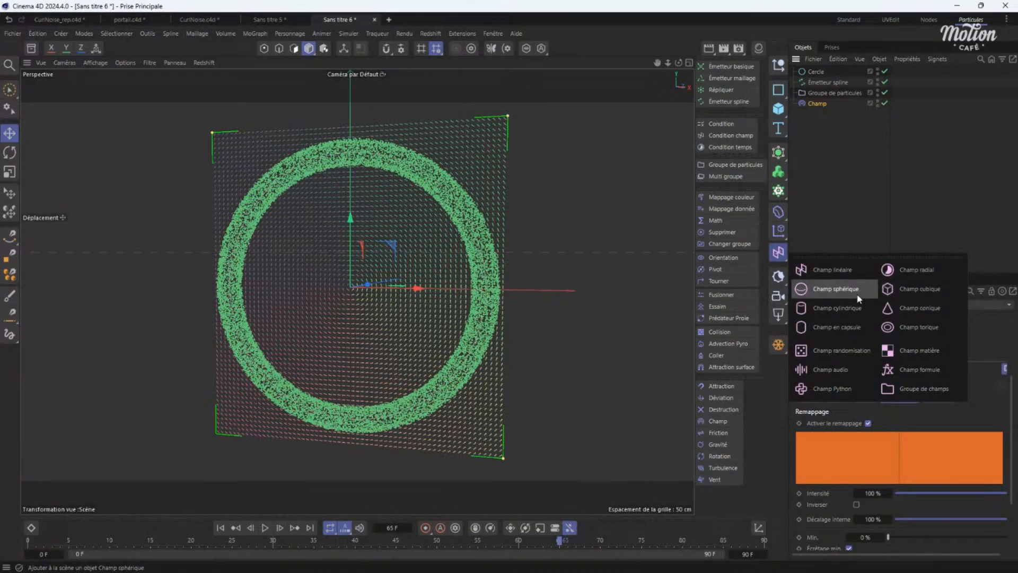
pyautogui.click(840, 350)
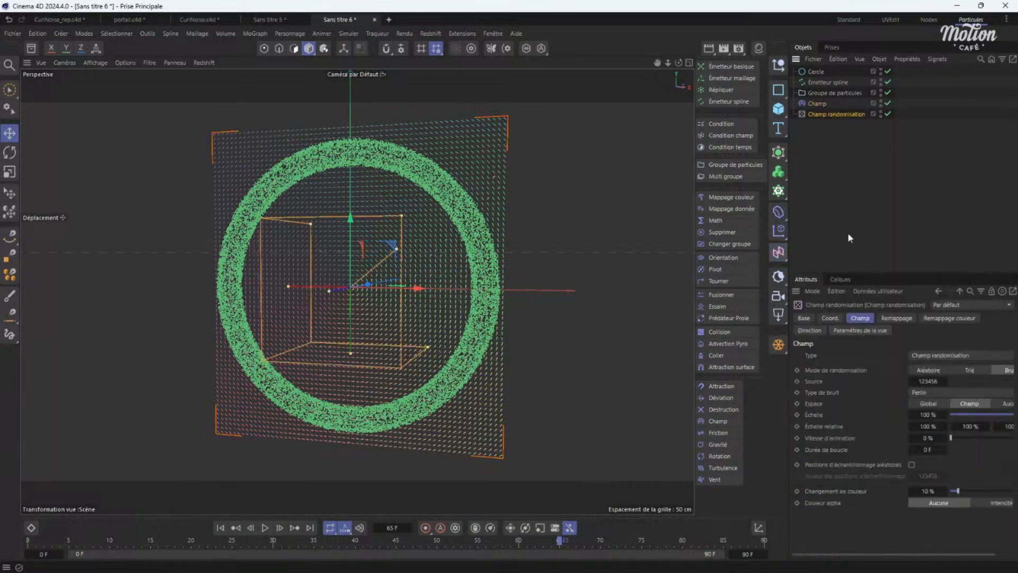
pyautogui.click(818, 105)
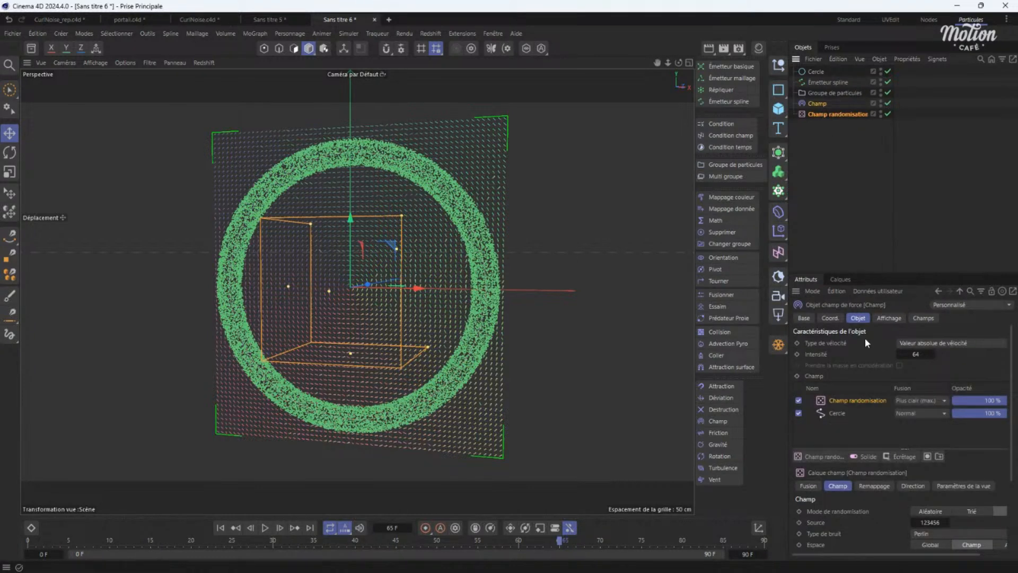
pyautogui.click(921, 401)
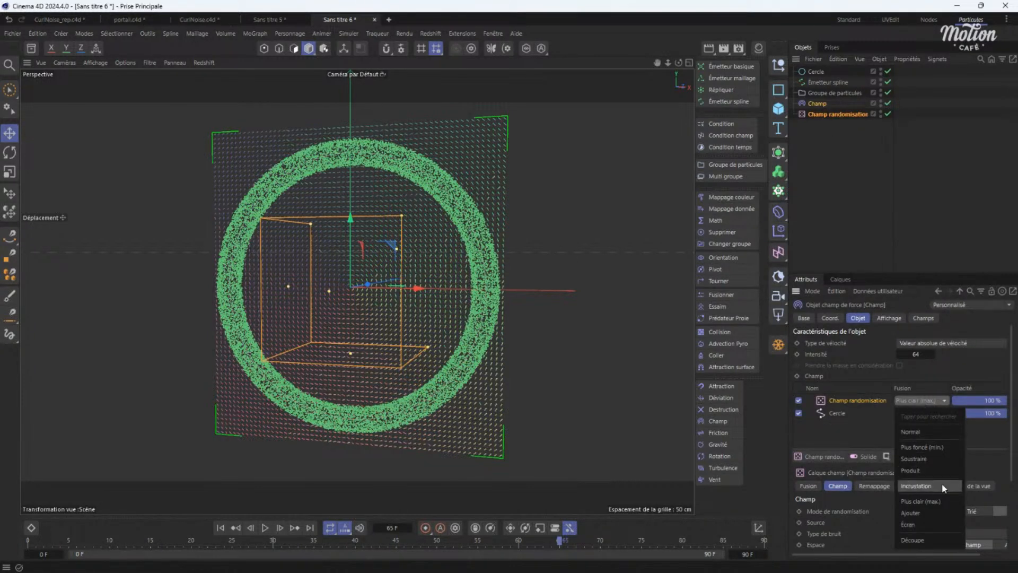
pyautogui.click(928, 471)
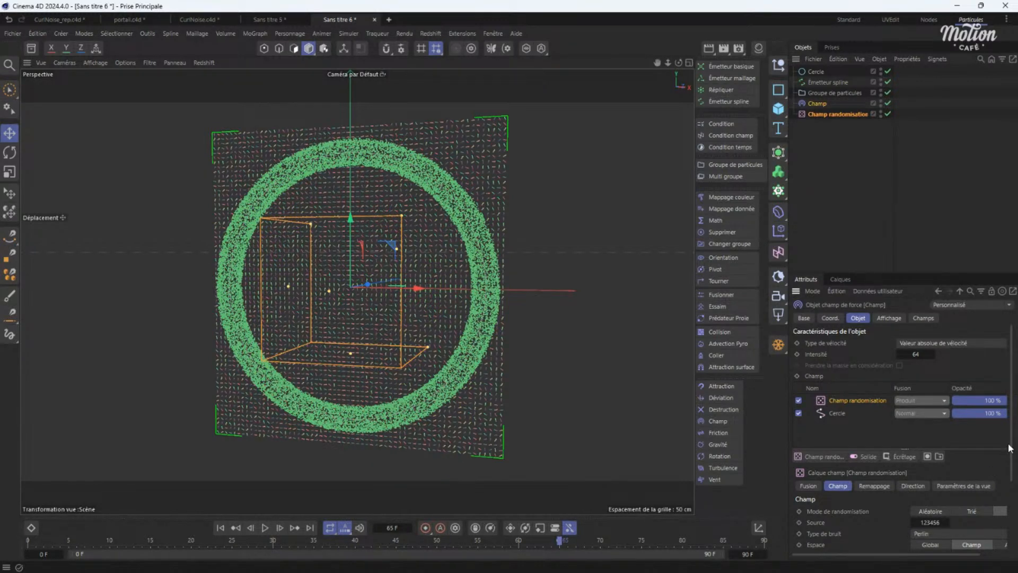
# Set the Champ randomisation's Échelle to 227 % and replay the simulation from the start with the Champ force's display hidden.
pyautogui.scroll(-3, 997, 477)
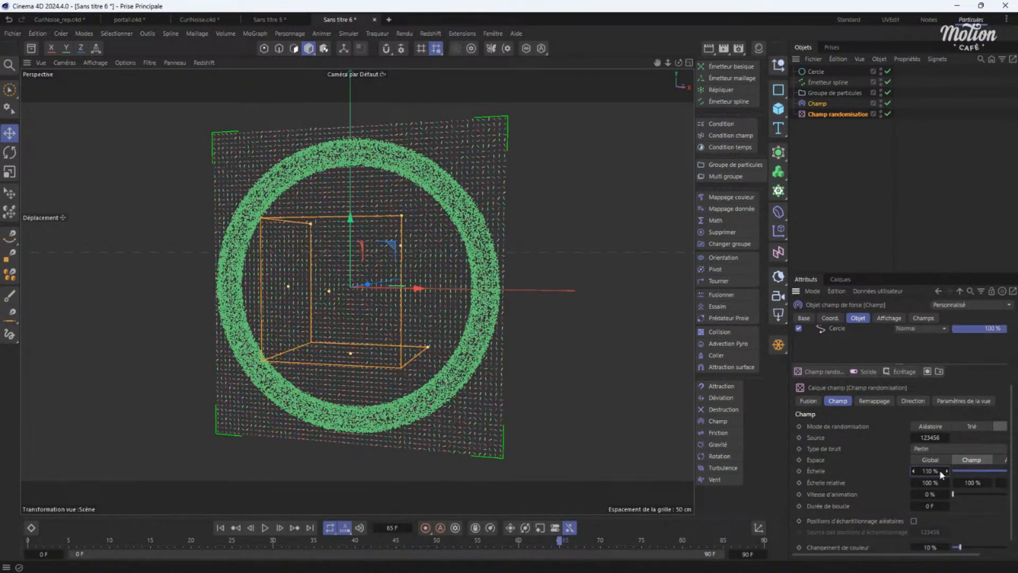
pyautogui.moveTo(942, 474); pyautogui.dragTo(942, 474)
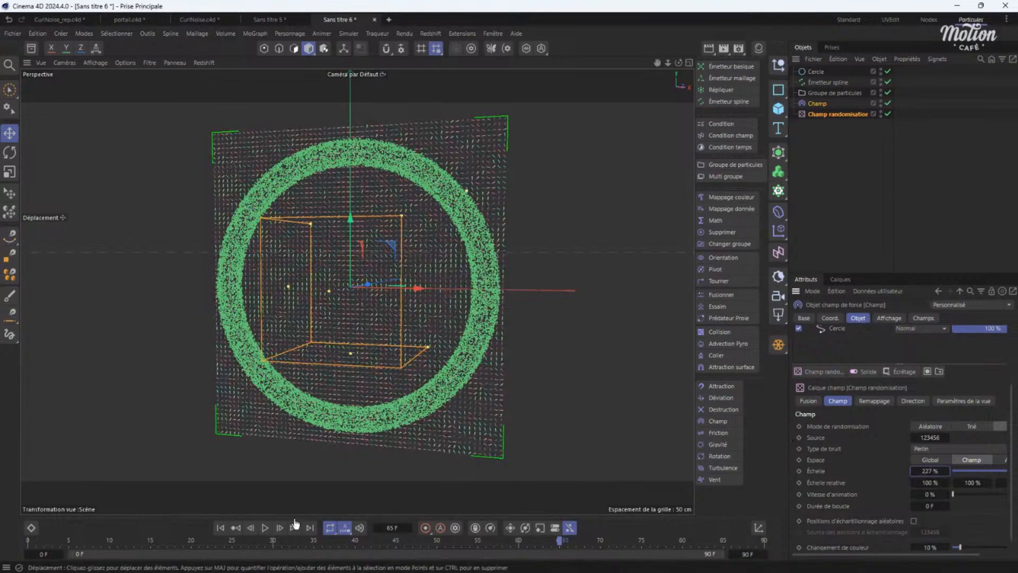
pyautogui.click(223, 527)
pyautogui.click(267, 527)
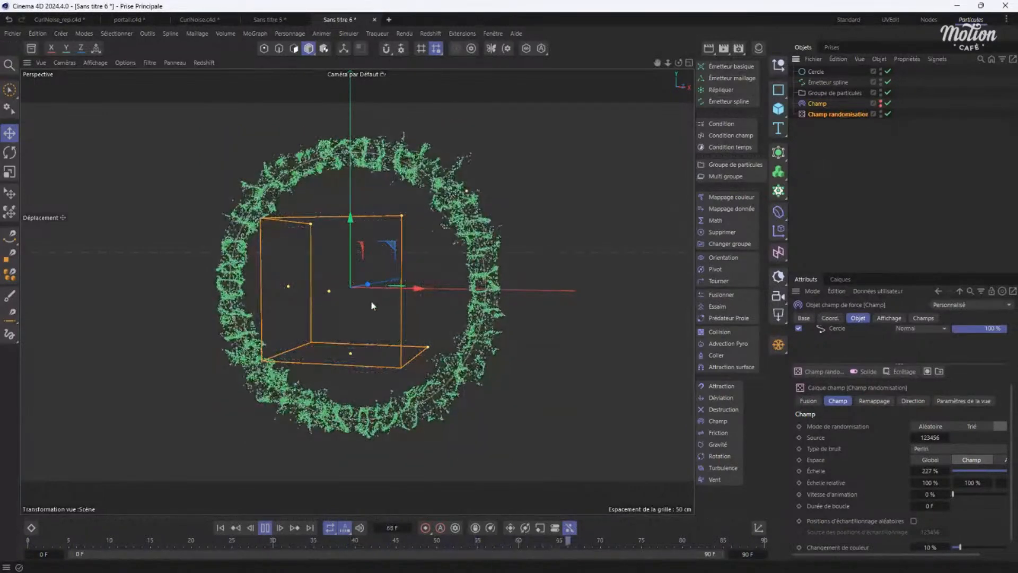
pyautogui.keyDown('alt'); pyautogui.moveTo(370, 302); pyautogui.dragTo(400, 320); pyautogui.keyUp('alt')
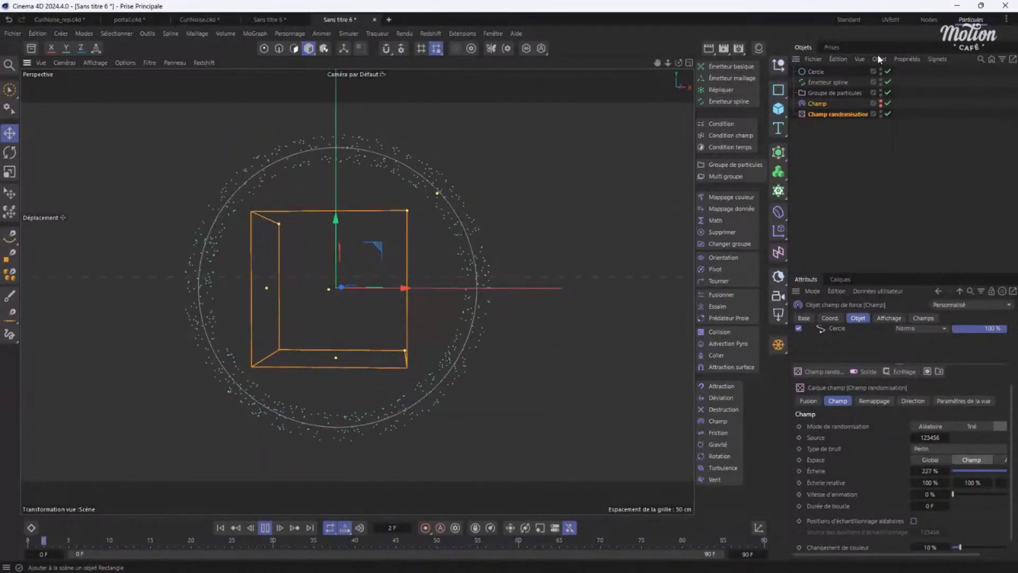
# Set the Champ randomisation's Échelle to 917 %, its layer opacity to about 48.7 % and its blending to Ajouter.
pyautogui.click(818, 103)
pyautogui.click(825, 114)
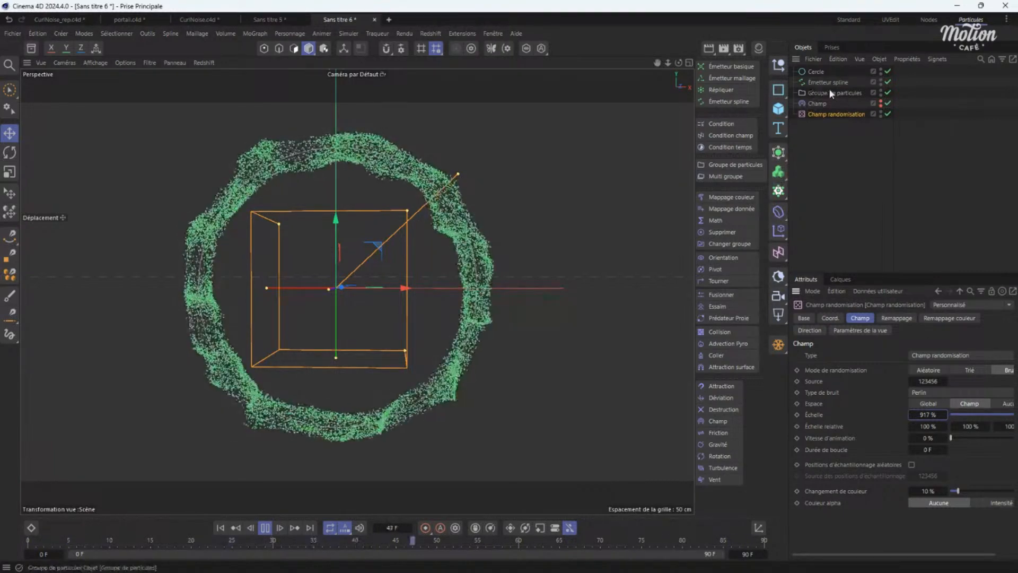
pyautogui.click(824, 104)
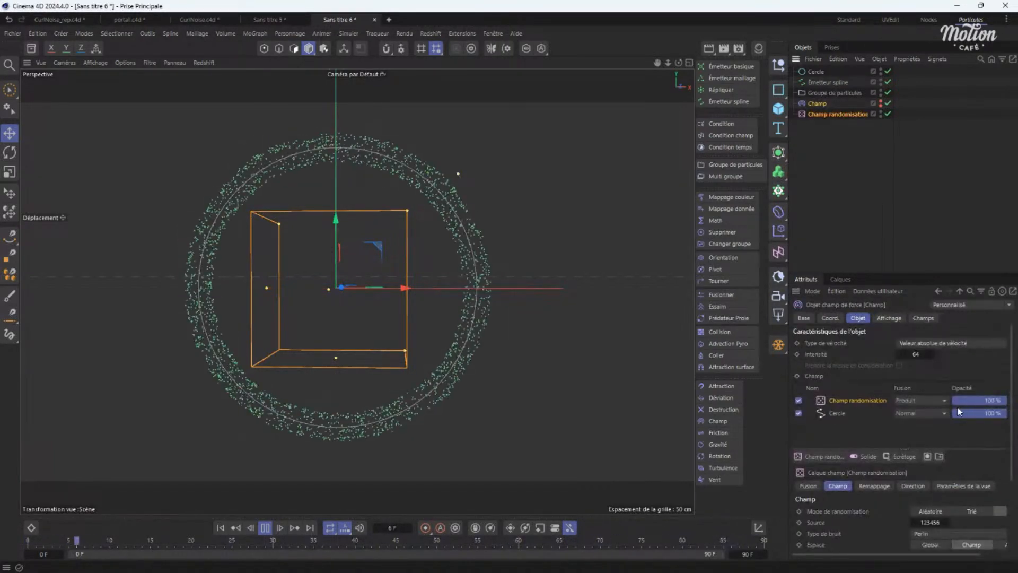
pyautogui.moveTo(980, 400); pyautogui.dragTo(984, 403)
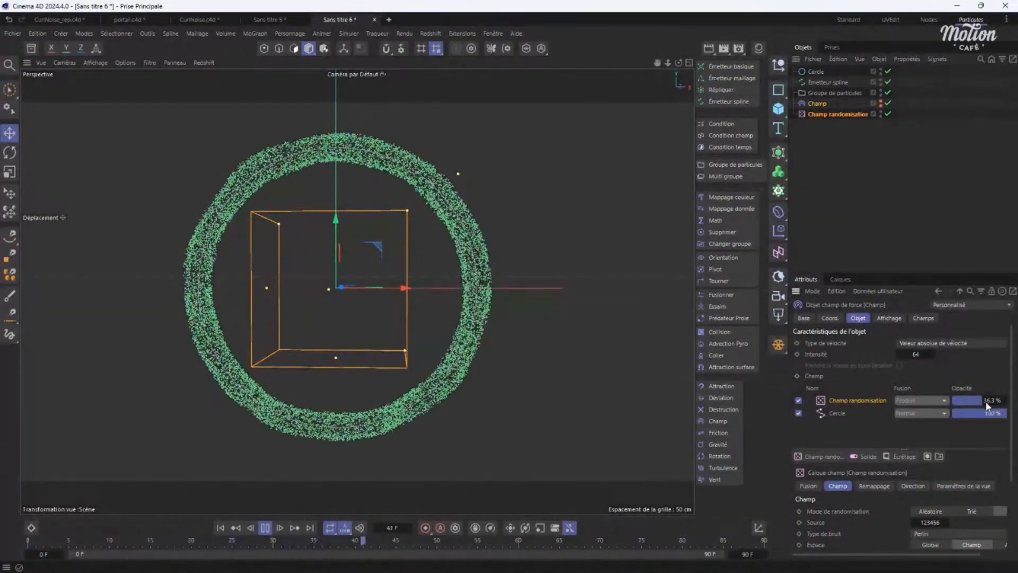
pyautogui.moveTo(985, 406); pyautogui.dragTo(1008, 406)
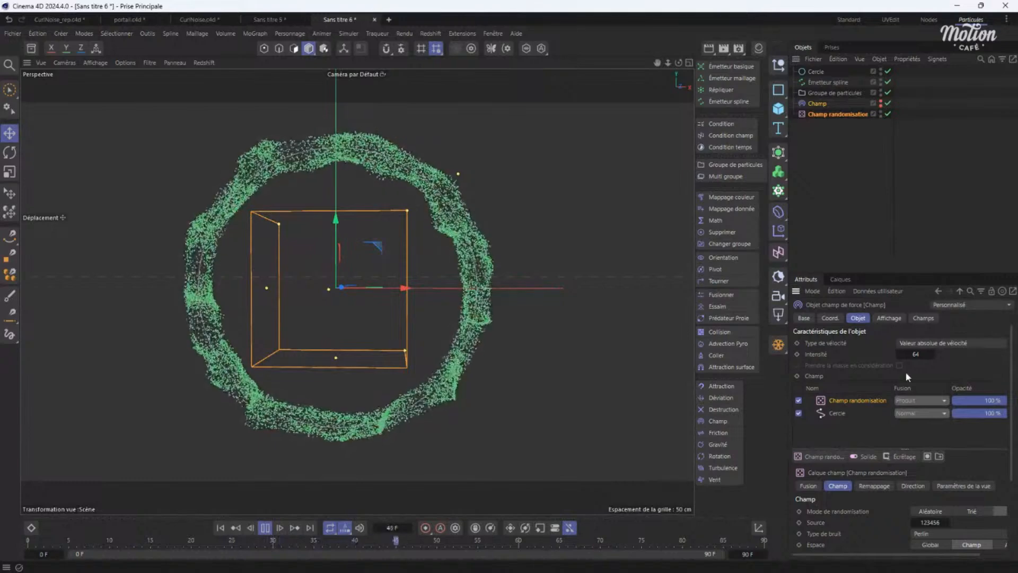
pyautogui.moveTo(998, 402); pyautogui.dragTo(993, 401)
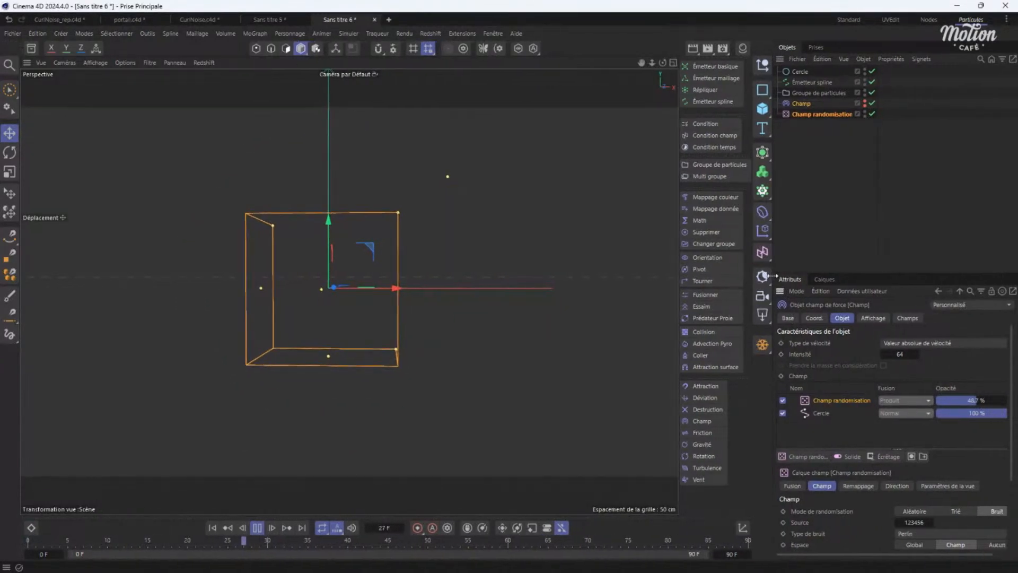
pyautogui.moveTo(794, 279); pyautogui.dragTo(751, 286)
pyautogui.click(872, 398)
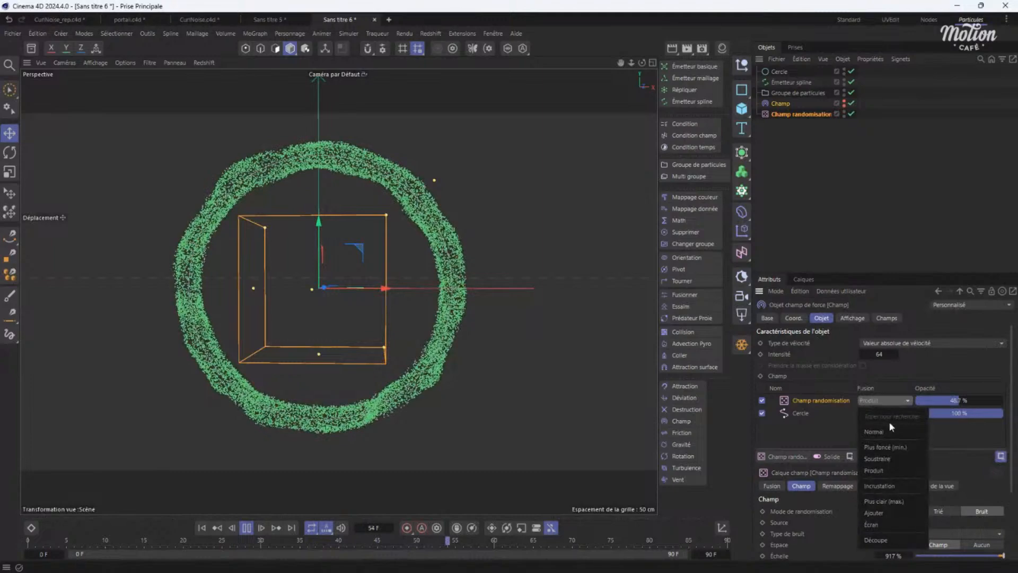
pyautogui.click(881, 513)
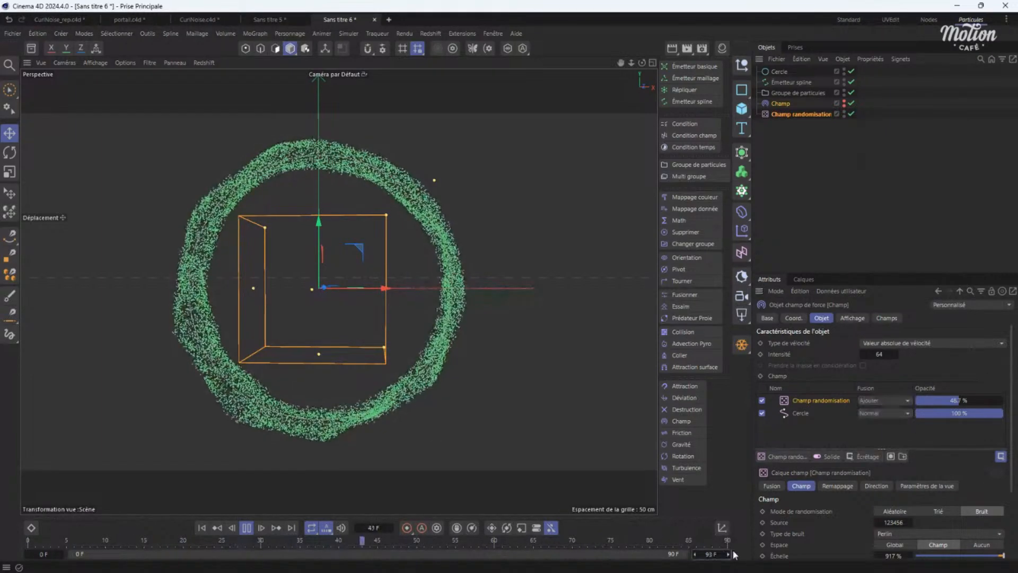
# Extend the timeline to 450 F and set the Champ randomisation's Vitesse d'animation to 20 %.
pyautogui.moveTo(722, 554); pyautogui.dragTo(720, 553)
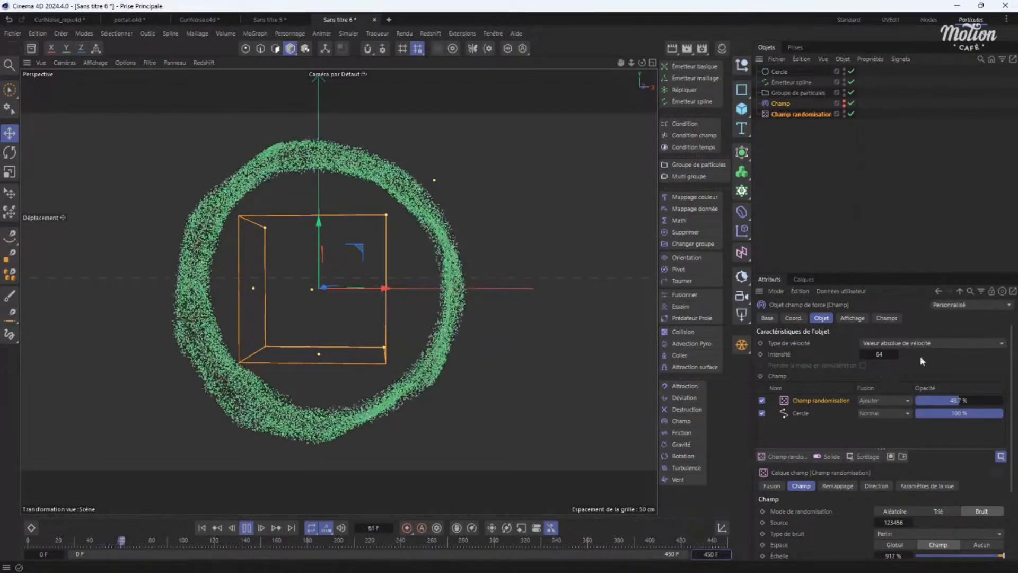
pyautogui.scroll(-3, 1014, 381)
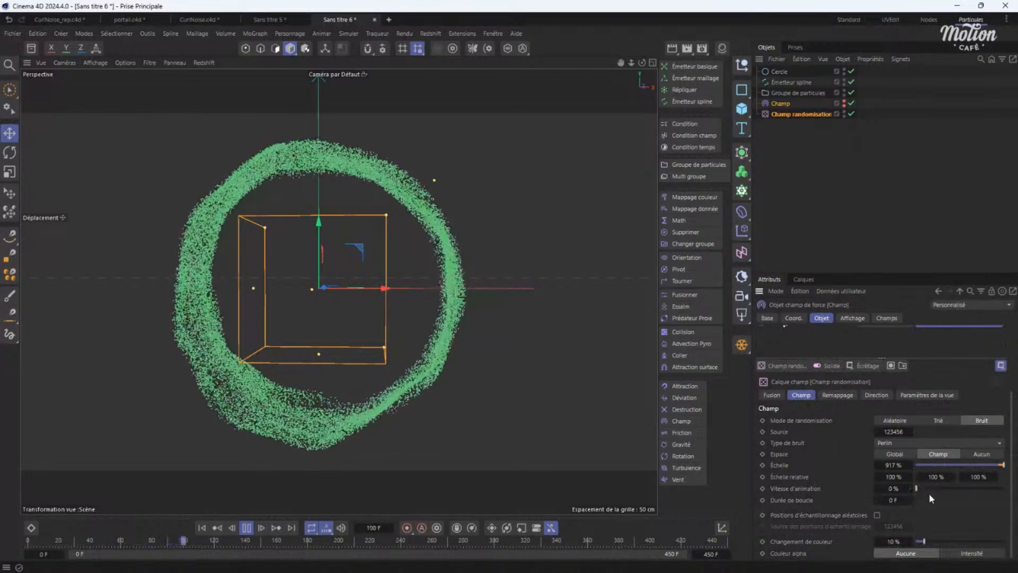
pyautogui.click(936, 489)
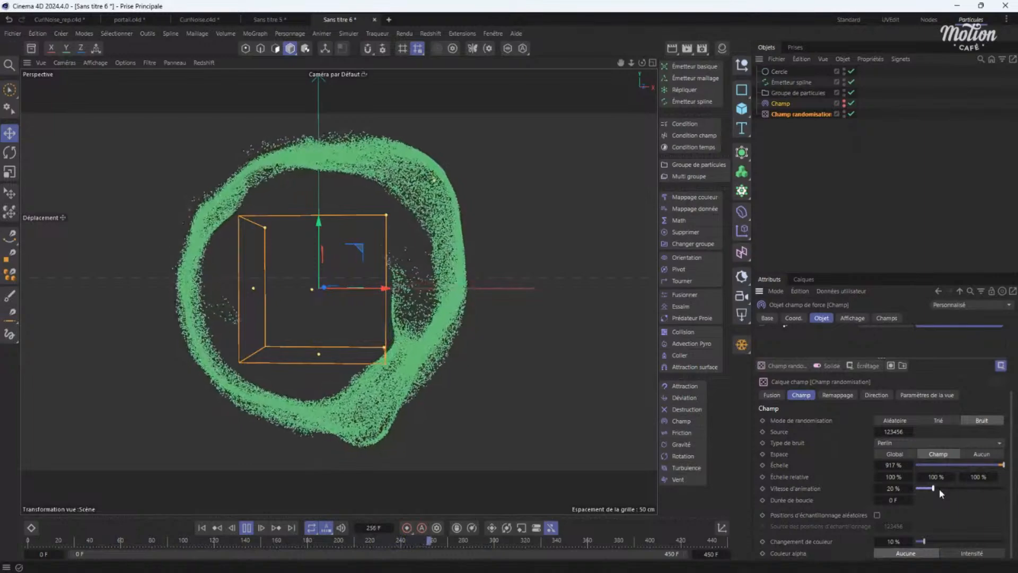
# Try the spline emitter's Taux at 100000 in the running simulation, stop playback and restore the rate to 10000.
pyautogui.click(790, 83)
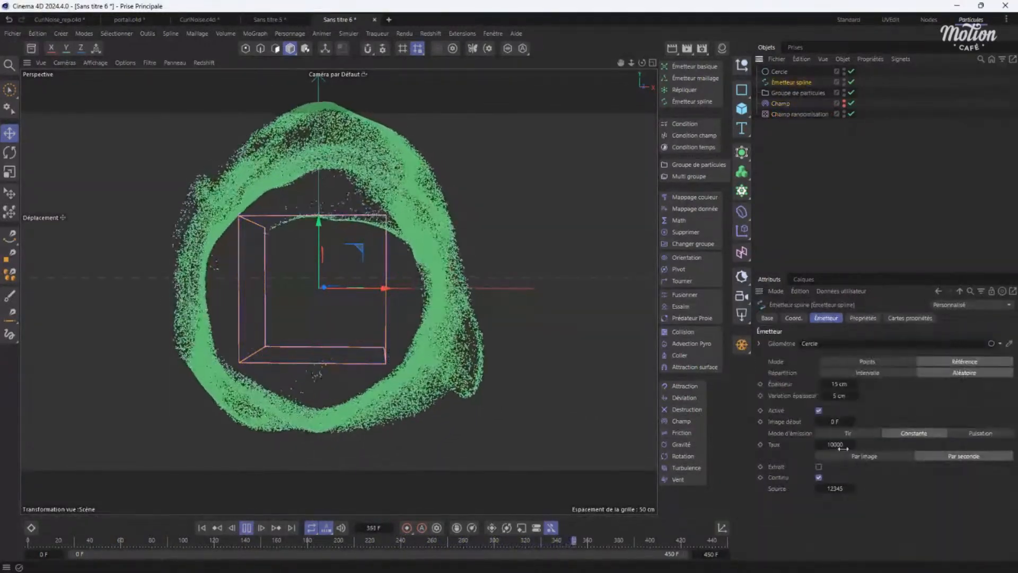
pyautogui.doubleClick(836, 444)
pyautogui.click(836, 444)
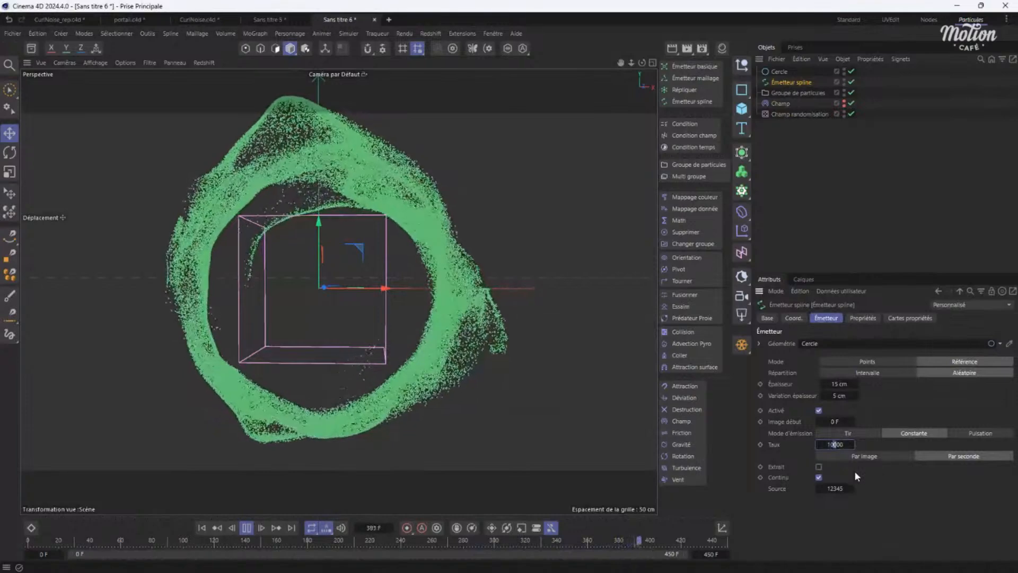
pyautogui.write('0')
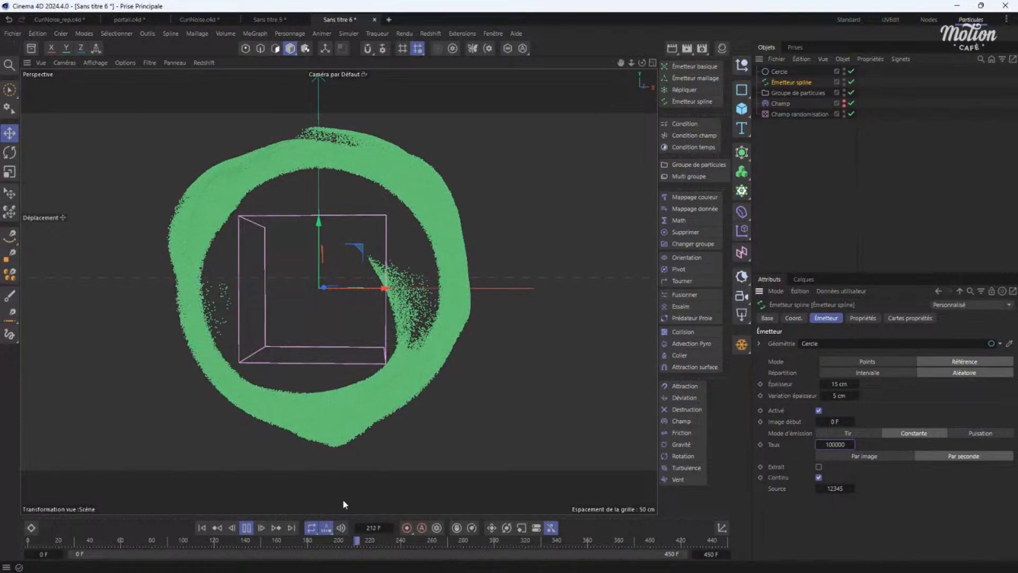
pyautogui.click(244, 528)
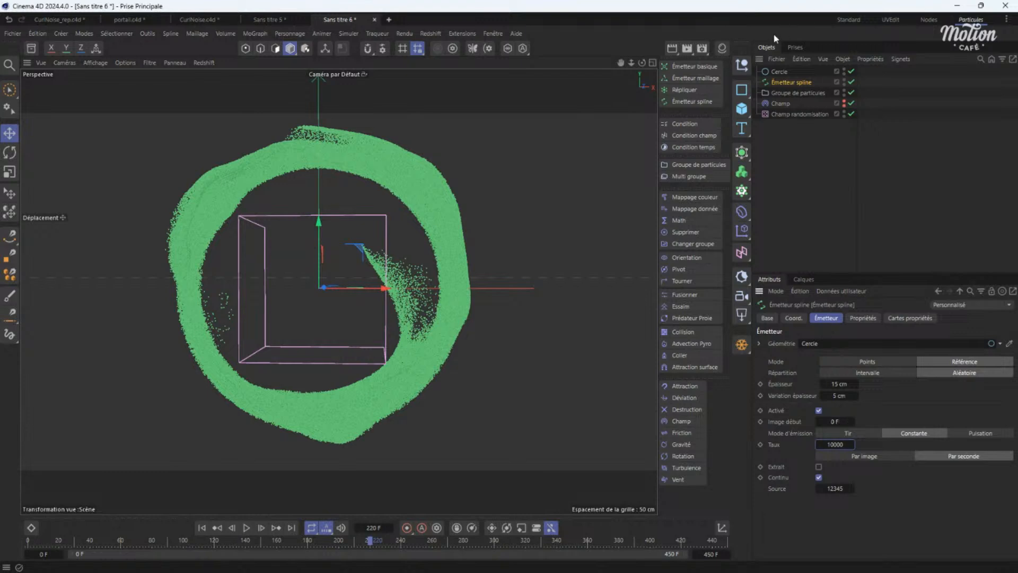
# Add the Cercle spline again as a layer above Champ randomisation, and show the Champ force's display at frame 0.
pyautogui.click(778, 105)
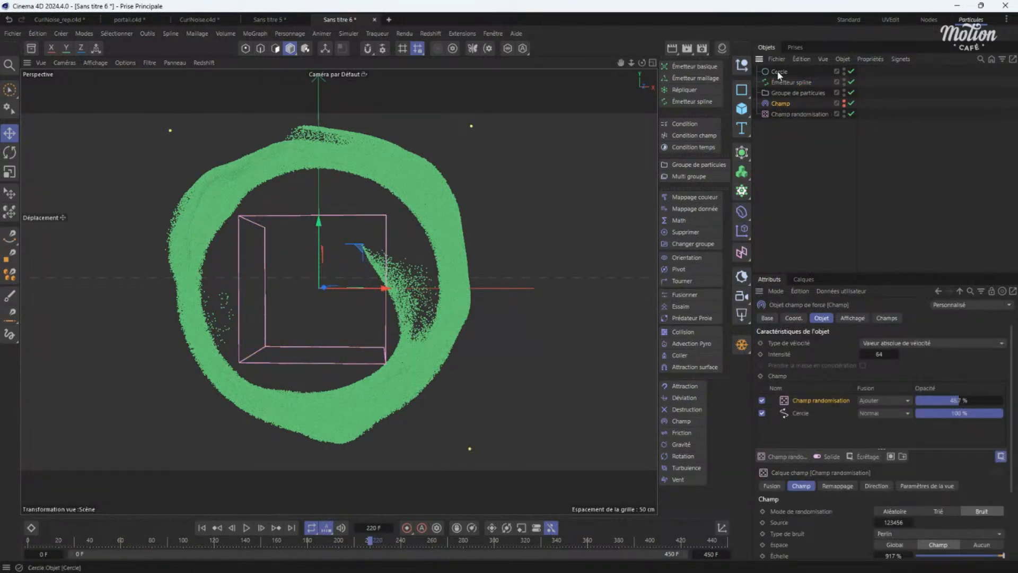
pyautogui.moveTo(812, 409); pyautogui.dragTo(817, 396)
pyautogui.click(202, 528)
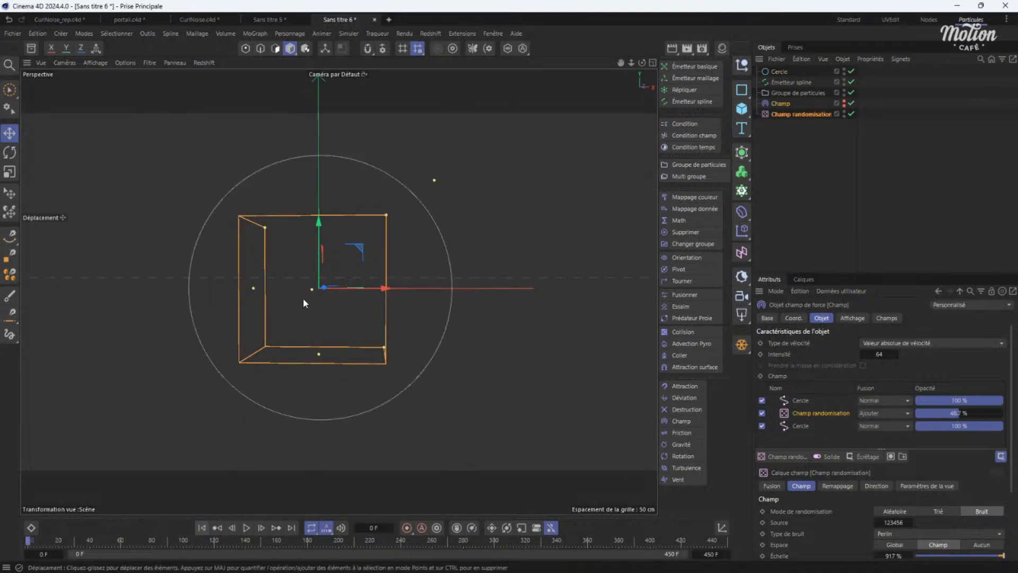
pyautogui.click(845, 103)
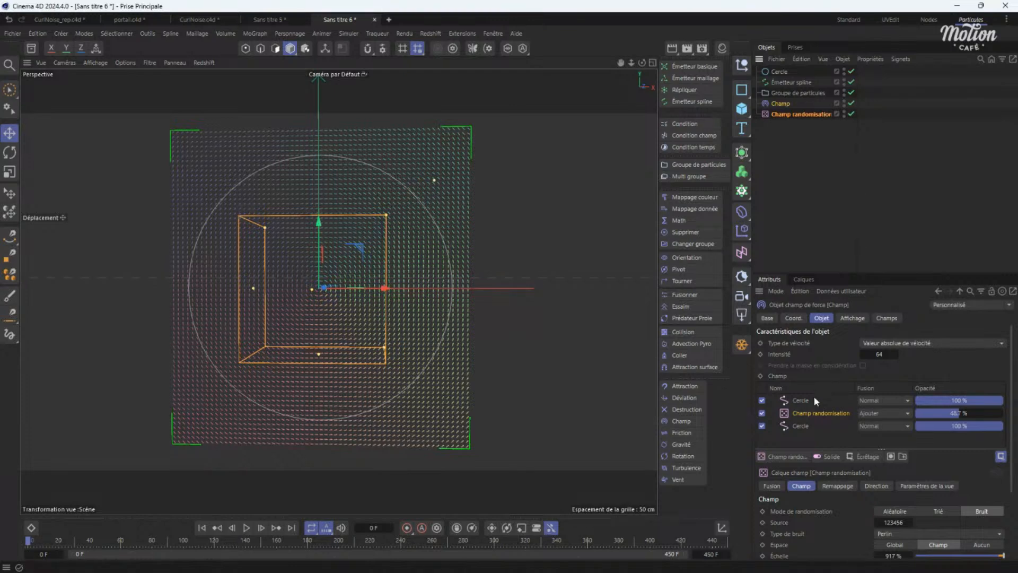
# Set the upper Cercle layer's Forme de spline to Masque with a Distance of 57 cm, and preview the simulation.
pyautogui.click(796, 401)
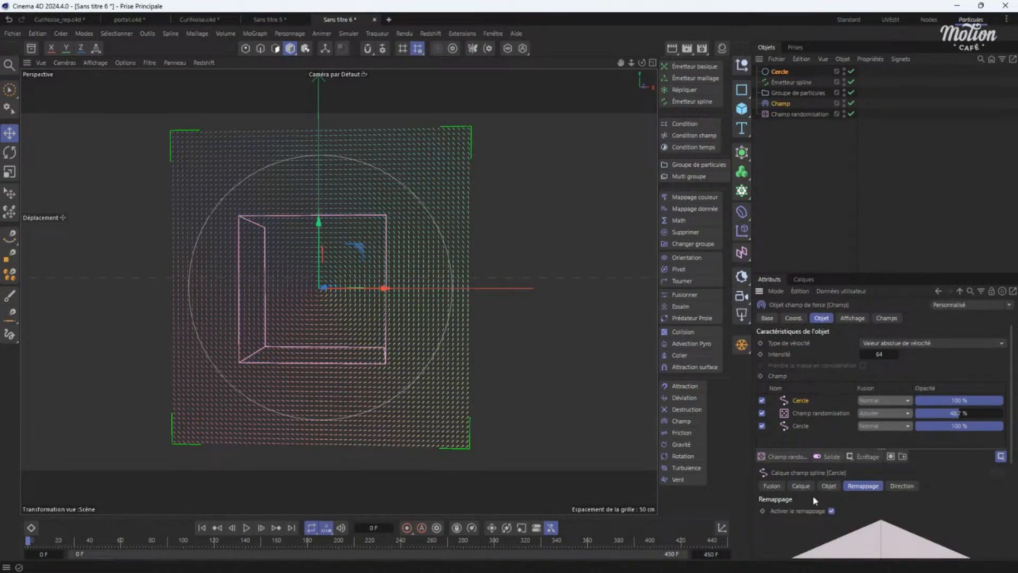
pyautogui.click(829, 486)
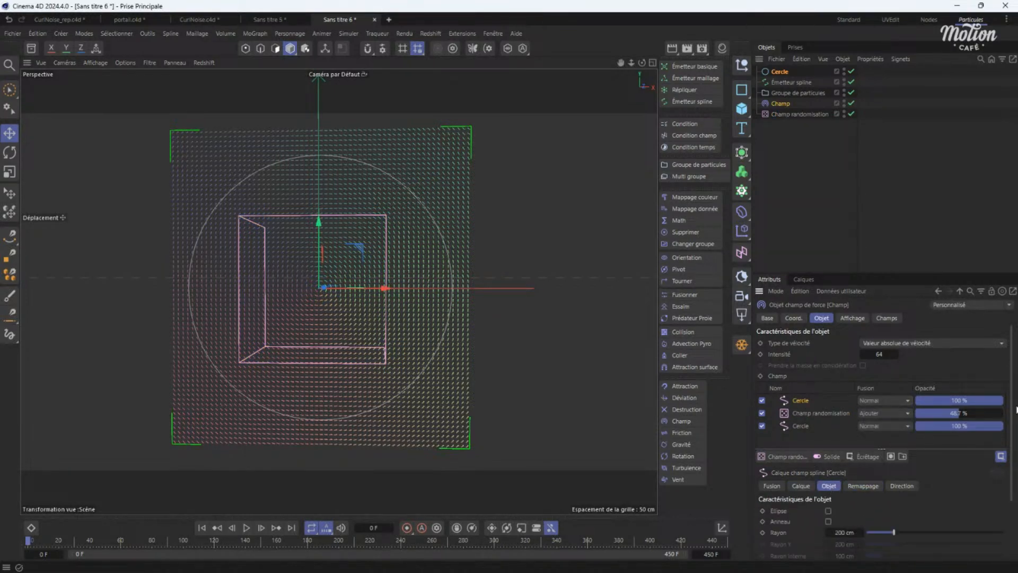
pyautogui.click(801, 486)
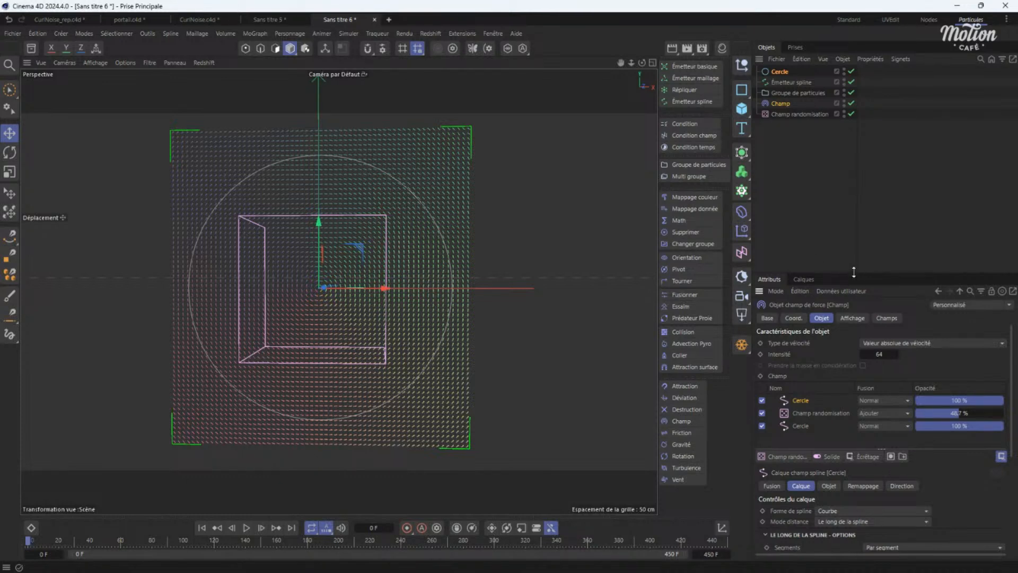
pyautogui.moveTo(854, 263); pyautogui.dragTo(847, 150)
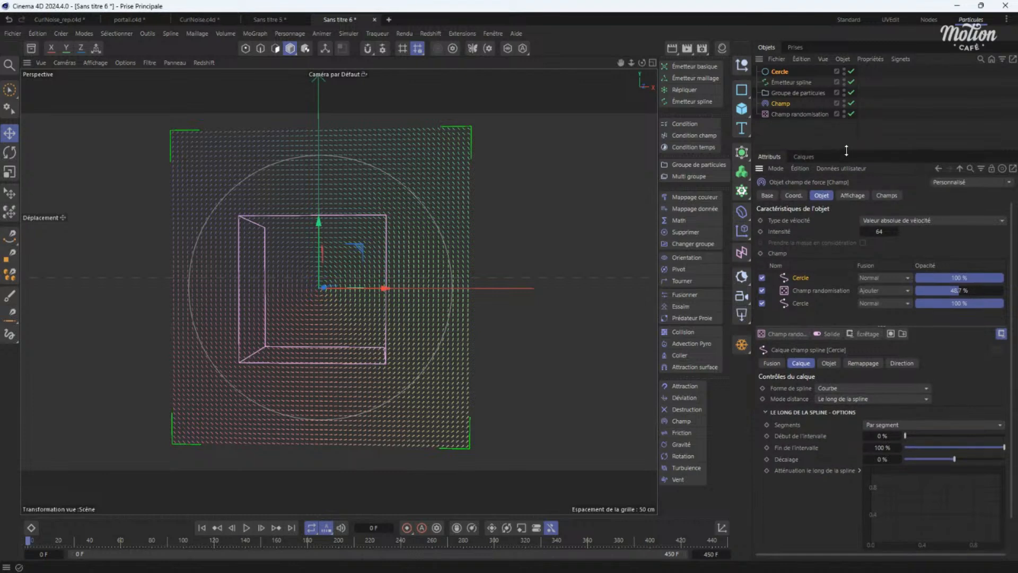
pyautogui.click(835, 388)
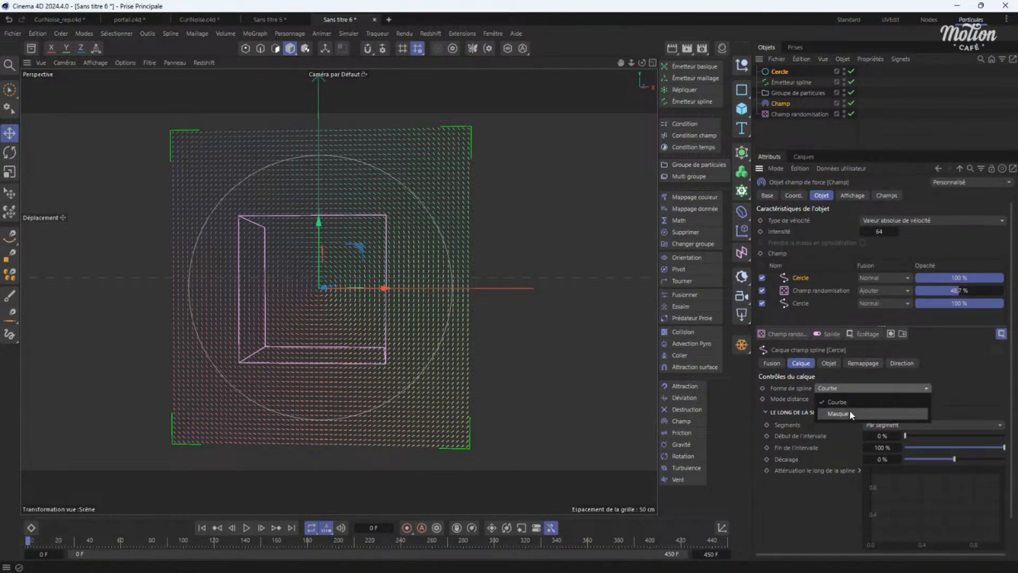
pyautogui.click(849, 413)
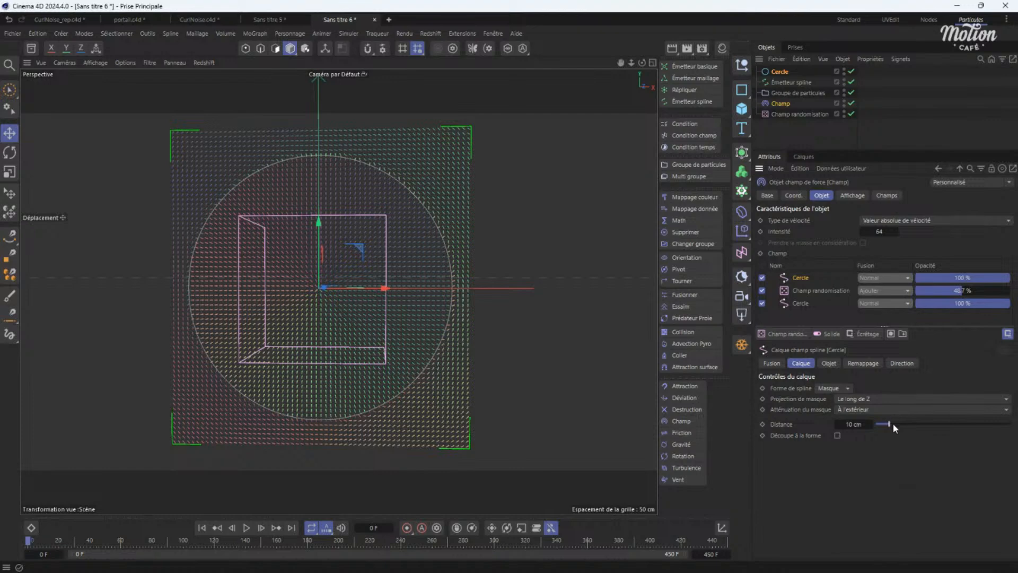
pyautogui.moveTo(893, 423); pyautogui.dragTo(940, 425)
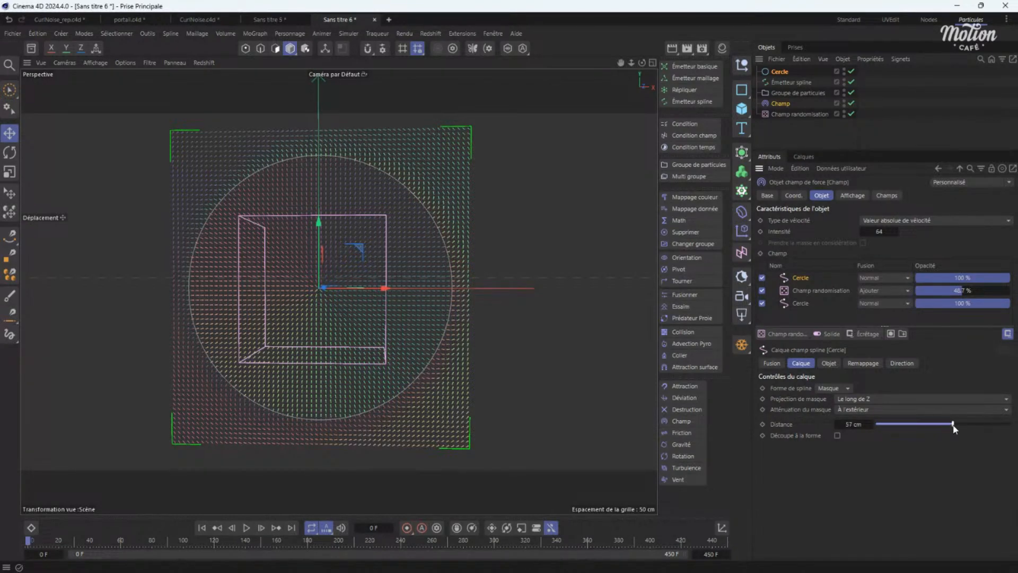
pyautogui.click(249, 529)
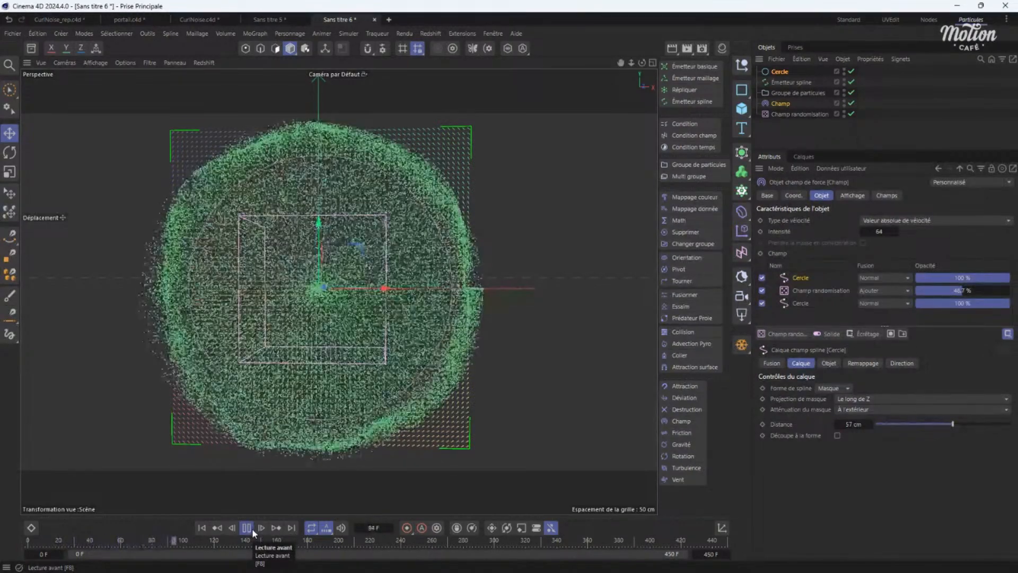
pyautogui.click(252, 529)
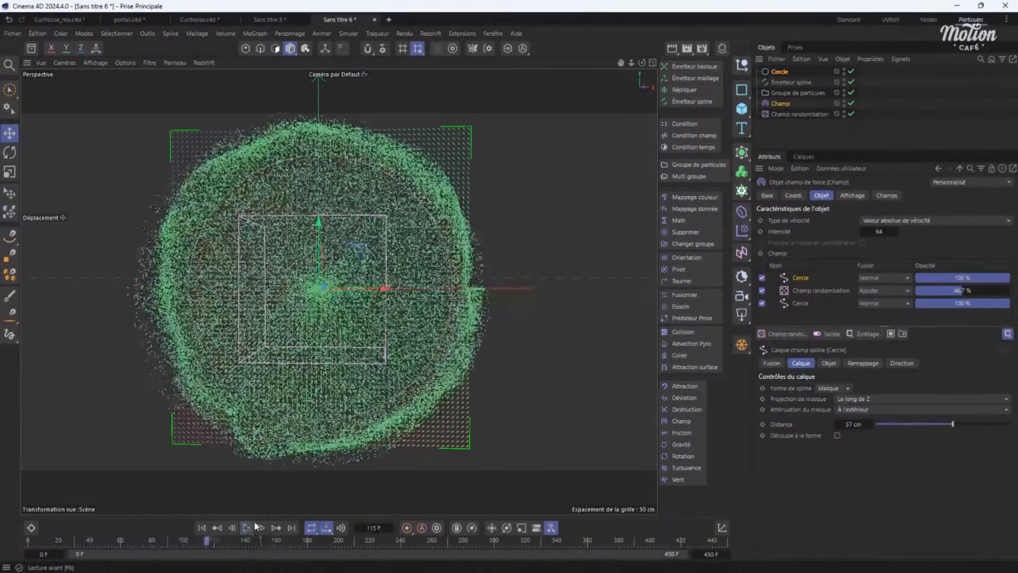
# Try Produit blending on the upper Cercle layer and replay the simulation from the first frame.
pyautogui.click(885, 277)
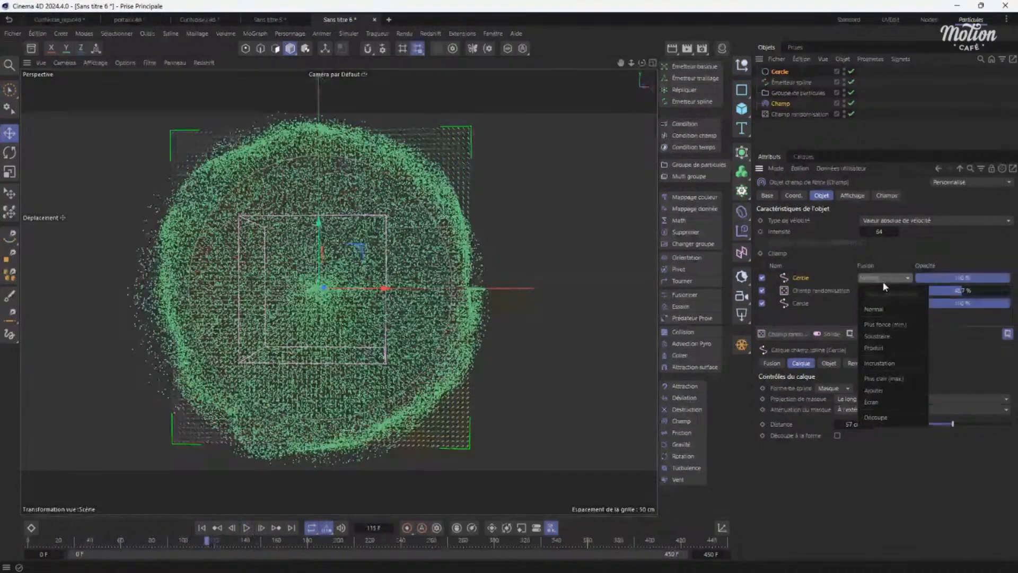
pyautogui.click(888, 364)
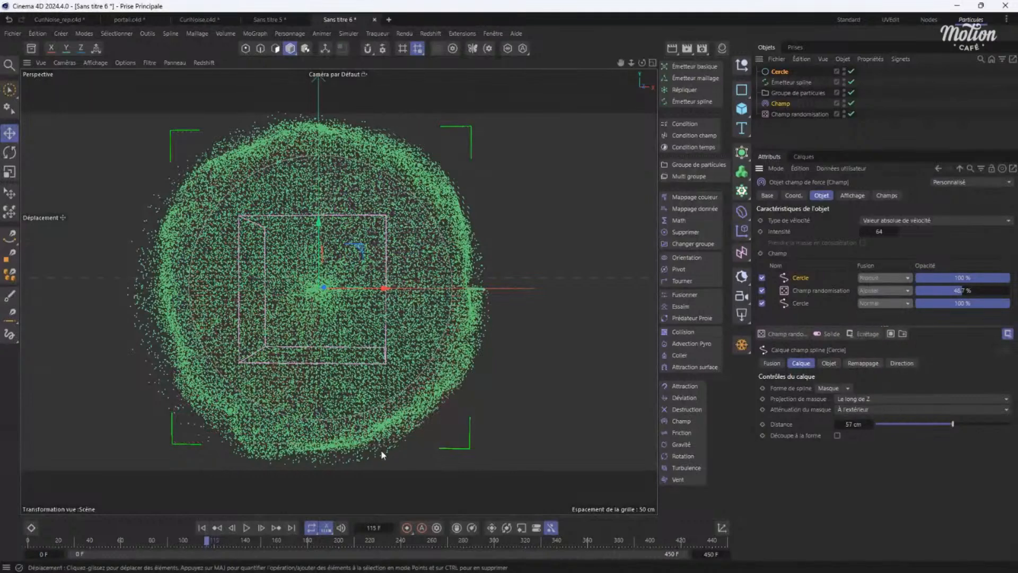
pyautogui.click(203, 528)
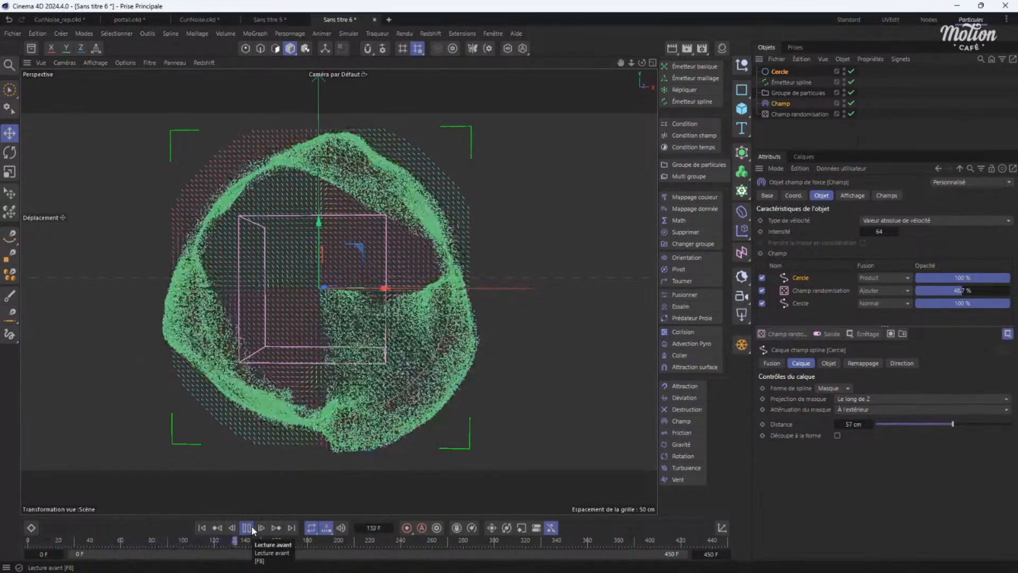
pyautogui.click(251, 526)
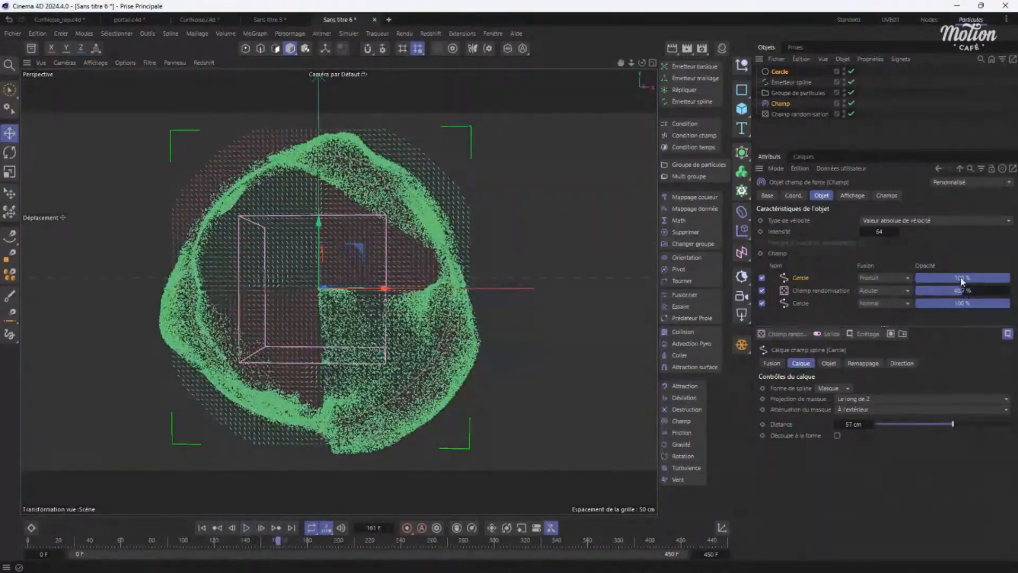
# Set the upper Cercle layer's blending to Ajouter and its opacity to about 58.6 %, and inspect the replayed simulation from an angle.
pyautogui.click(872, 277)
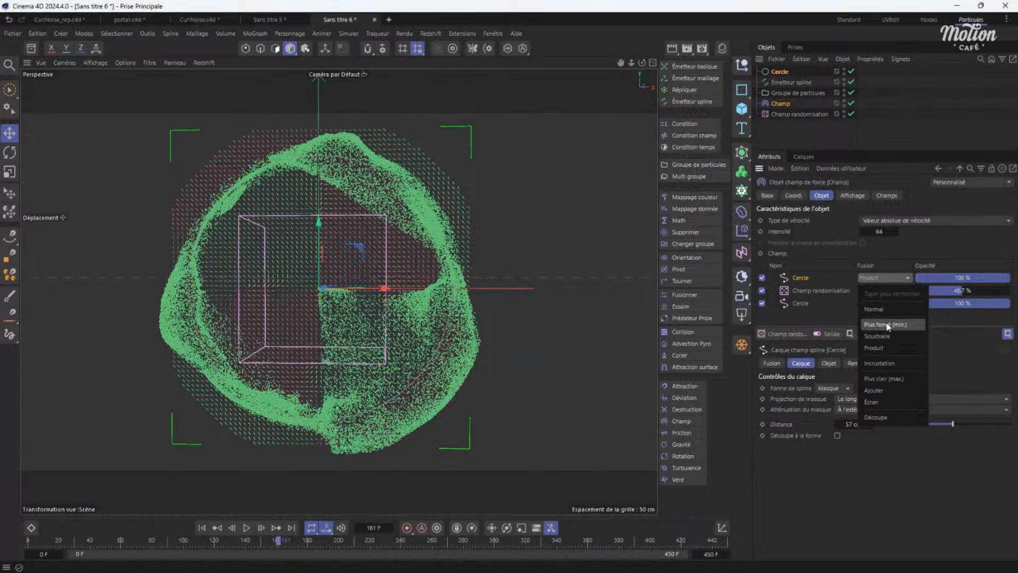
pyautogui.click(880, 391)
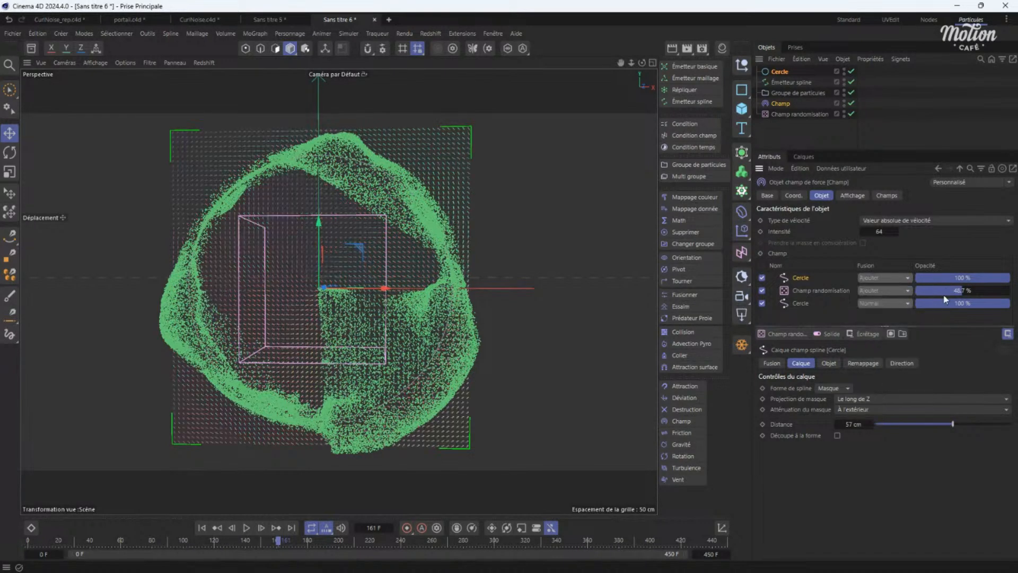
pyautogui.click(202, 527)
pyautogui.click(247, 528)
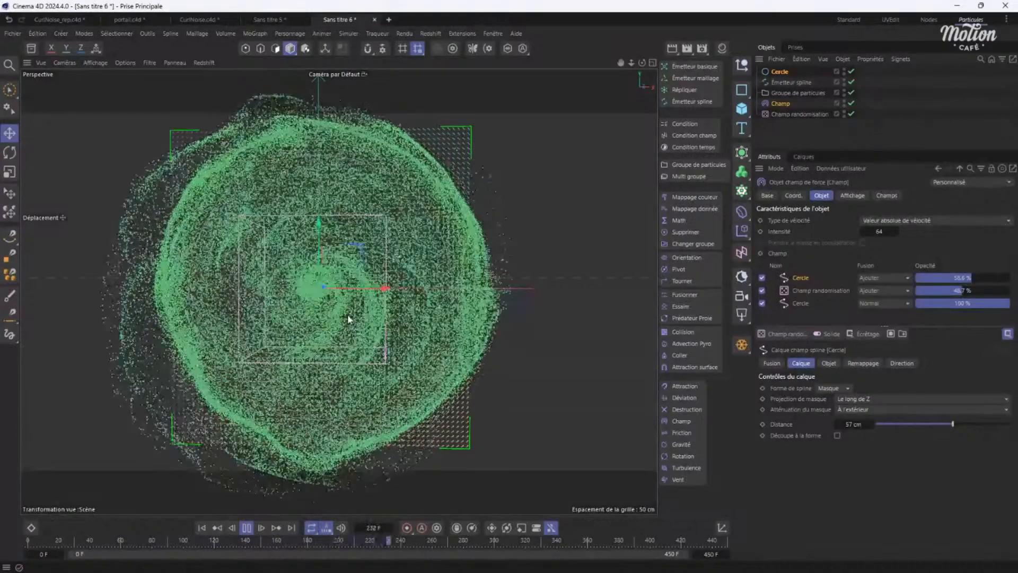
pyautogui.click(246, 528)
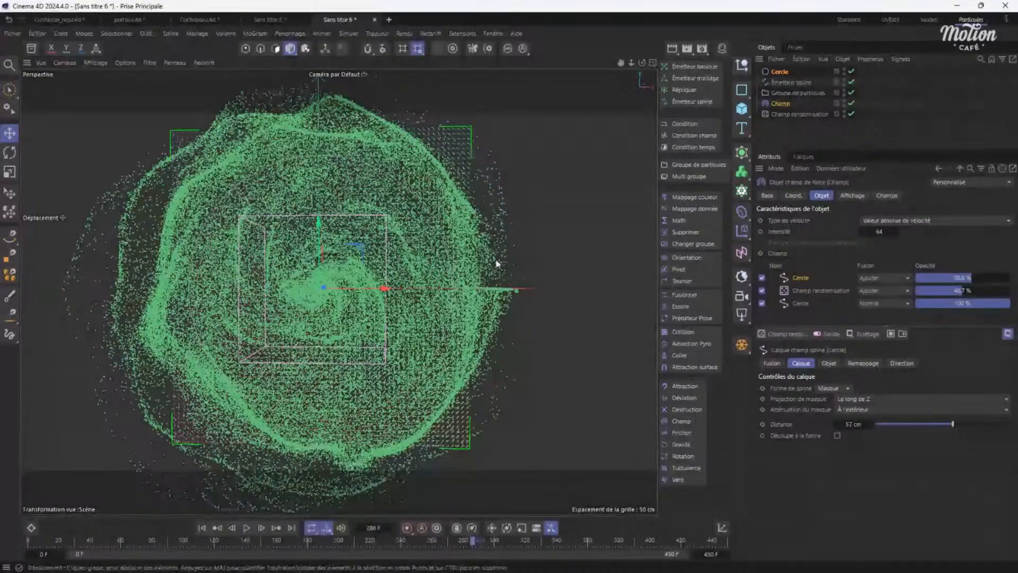
pyautogui.keyDown('alt'); pyautogui.moveTo(498, 262); pyautogui.dragTo(381, 297); pyautogui.keyUp('alt')
pyautogui.scroll(-5, 393, 295)
pyautogui.scroll(3, 394, 296)
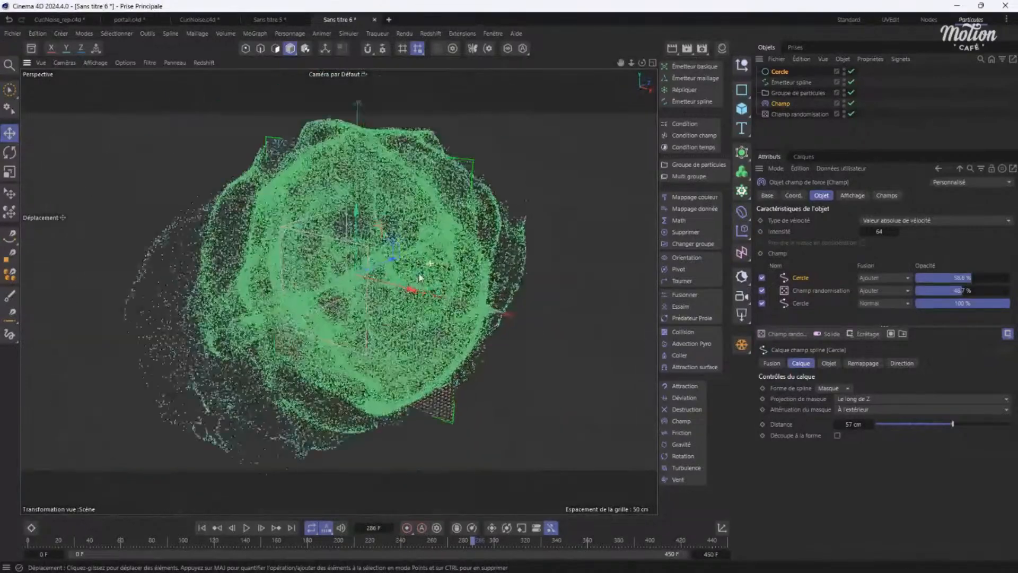
# Add a Math modifier to Groupe de particules and set its operation to Affecter on the Z channel of Position.
pyautogui.click(790, 93)
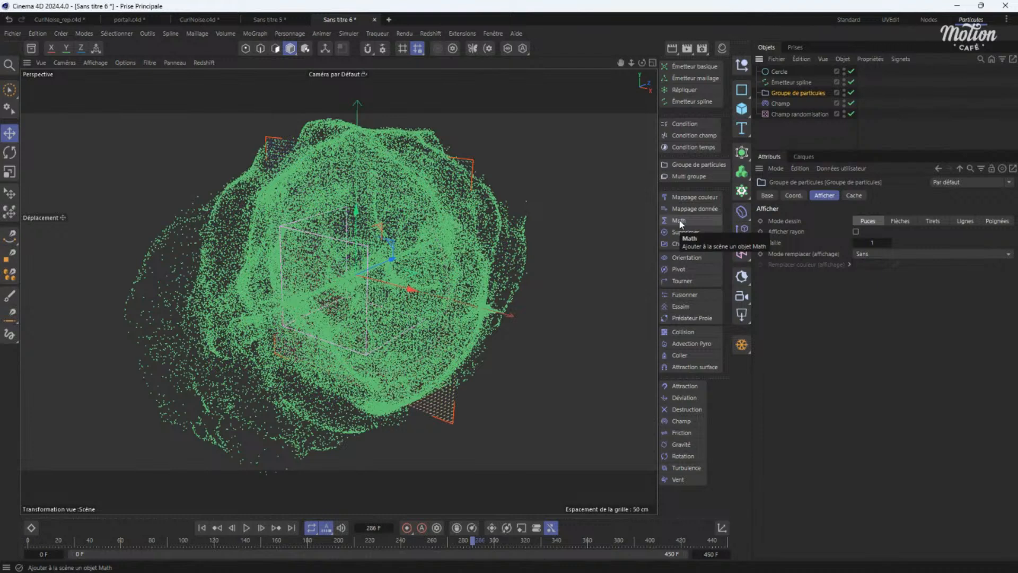
pyautogui.click(680, 221)
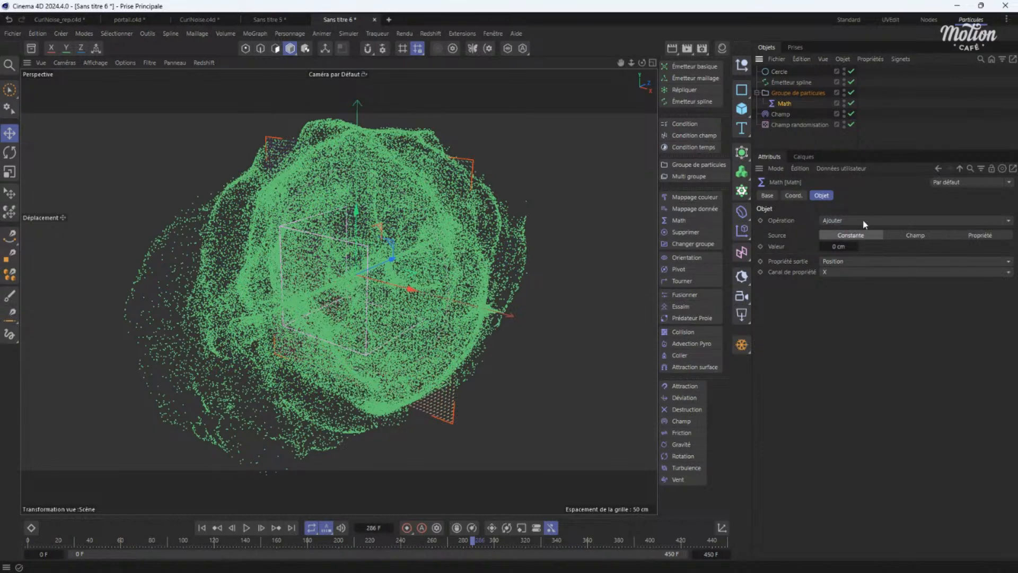
pyautogui.click(849, 221)
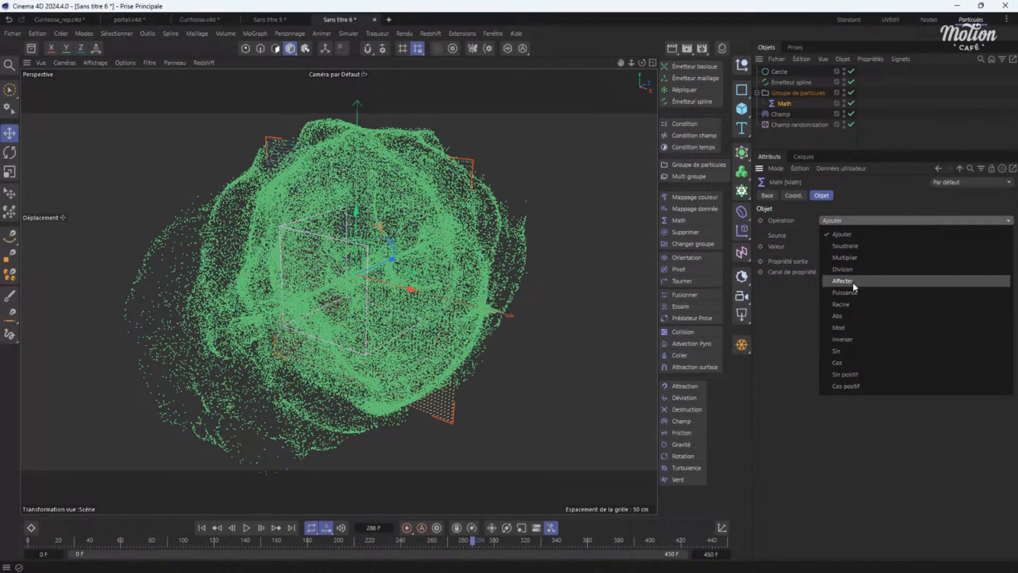
pyautogui.click(853, 282)
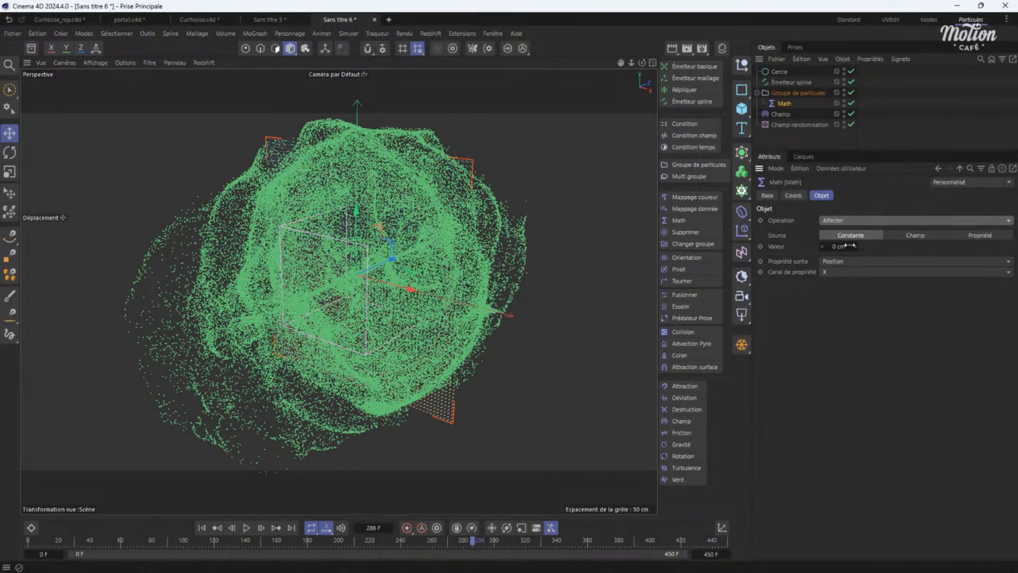
pyautogui.click(839, 273)
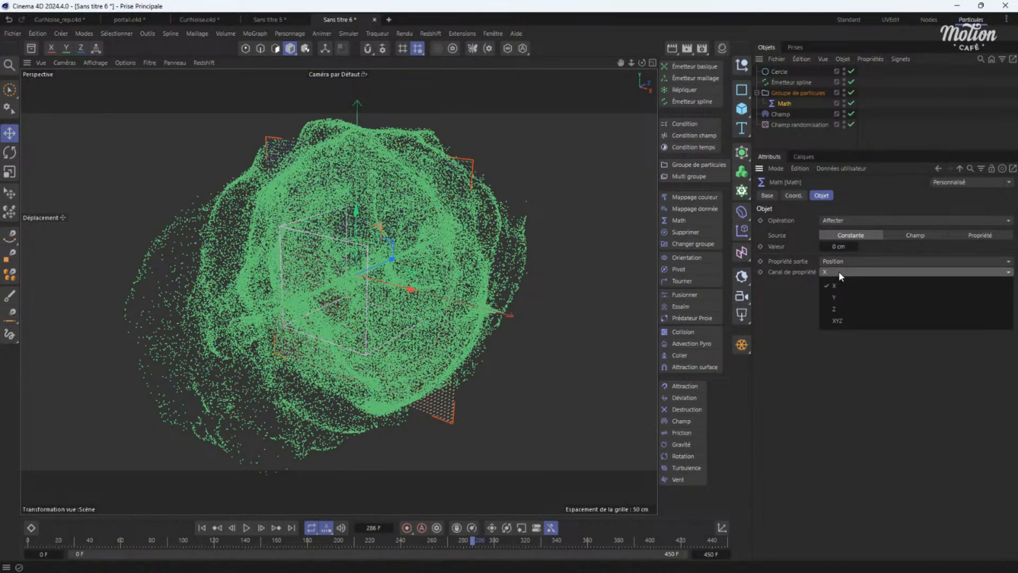
pyautogui.click(843, 309)
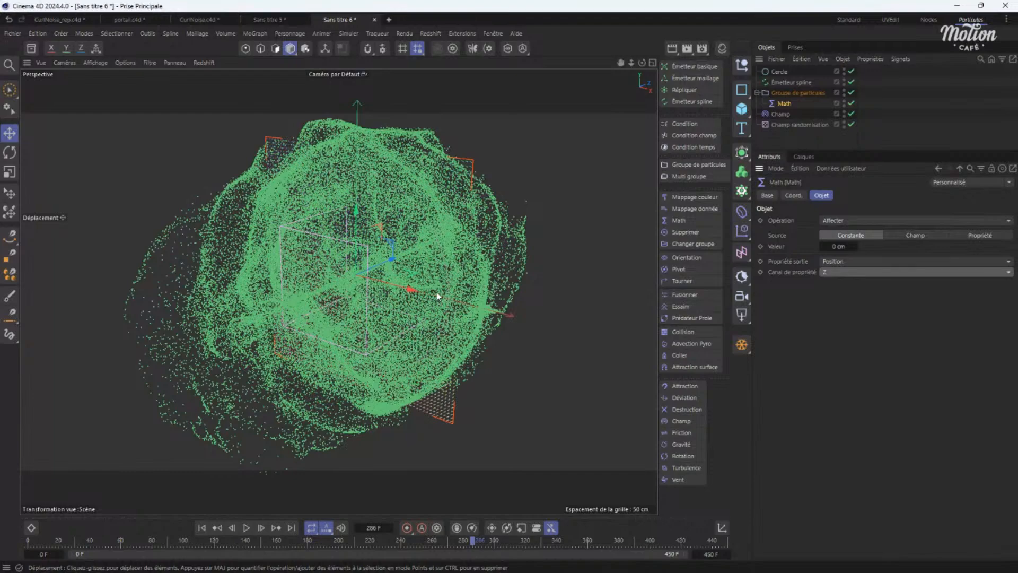
# Replay the simulation, check the particles from the side and the front, and hide the Champ force's display.
pyautogui.keyDown('alt'); pyautogui.moveTo(437, 296); pyautogui.dragTo(441, 271); pyautogui.keyUp('alt')
pyautogui.scroll(-3, 412, 301)
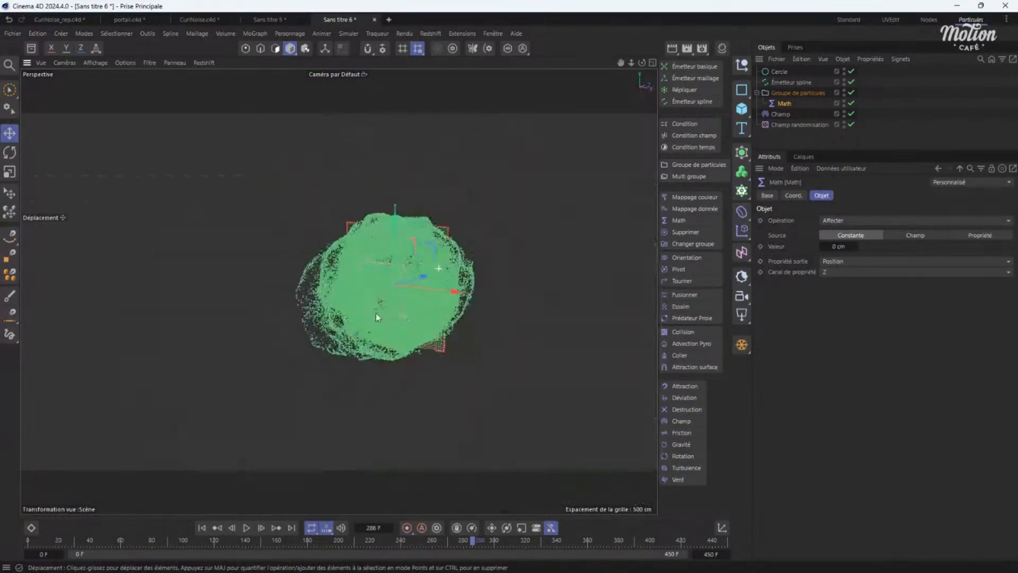
pyautogui.click(202, 528)
pyautogui.click(246, 528)
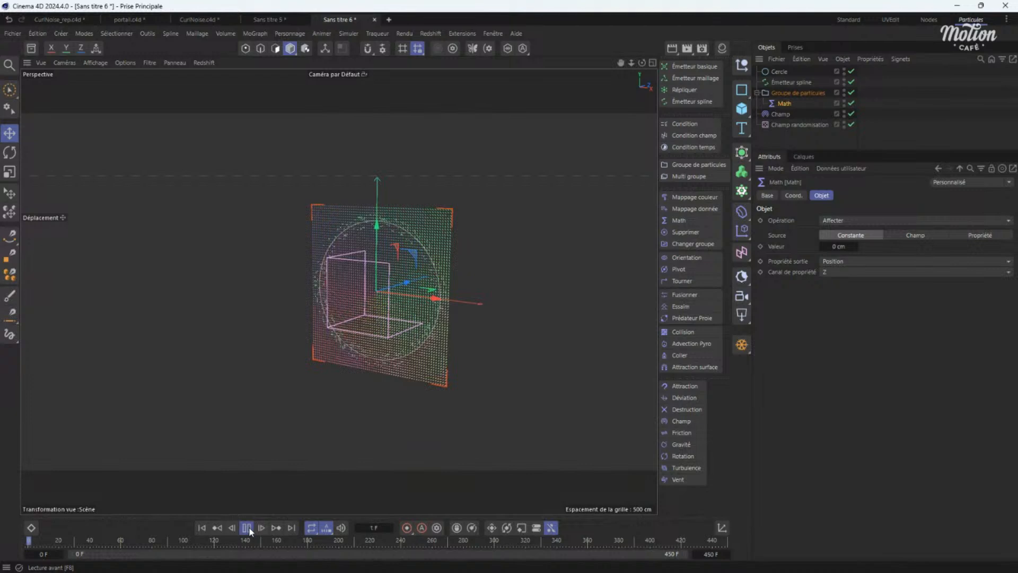
pyautogui.click(246, 527)
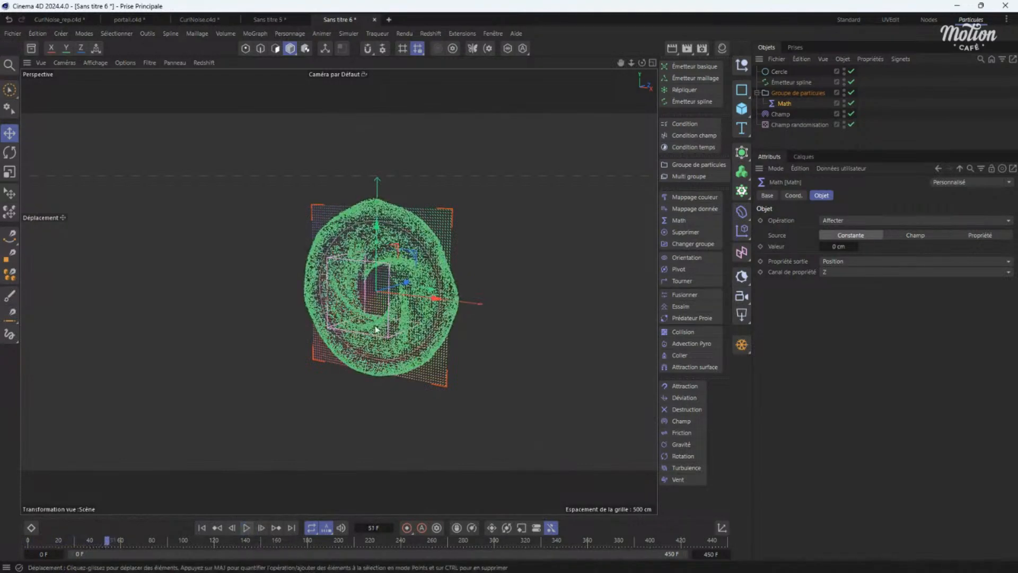
pyautogui.keyDown('alt'); pyautogui.moveTo(376, 329); pyautogui.dragTo(453, 300); pyautogui.keyUp('alt')
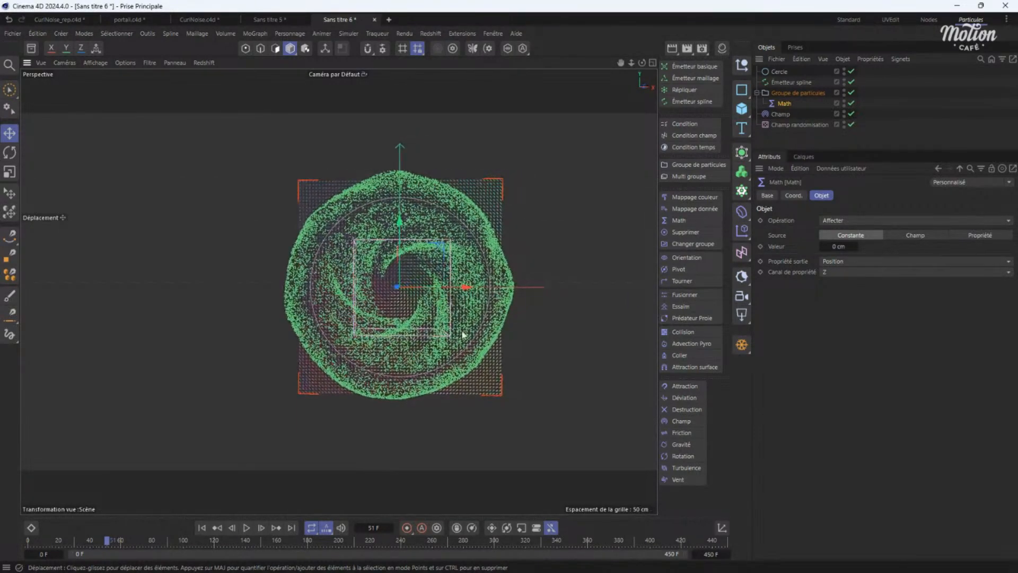
pyautogui.click(202, 527)
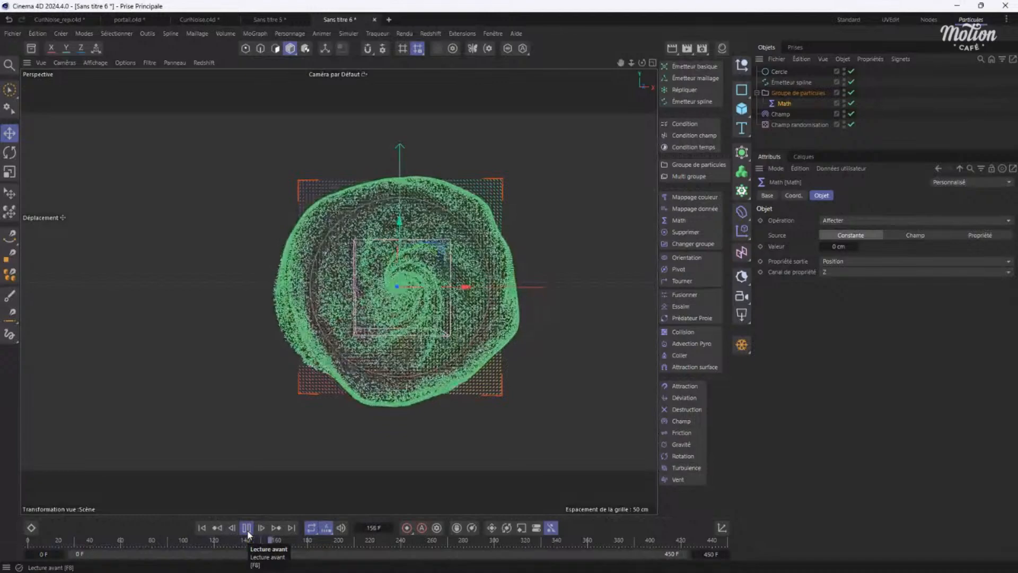
pyautogui.click(247, 529)
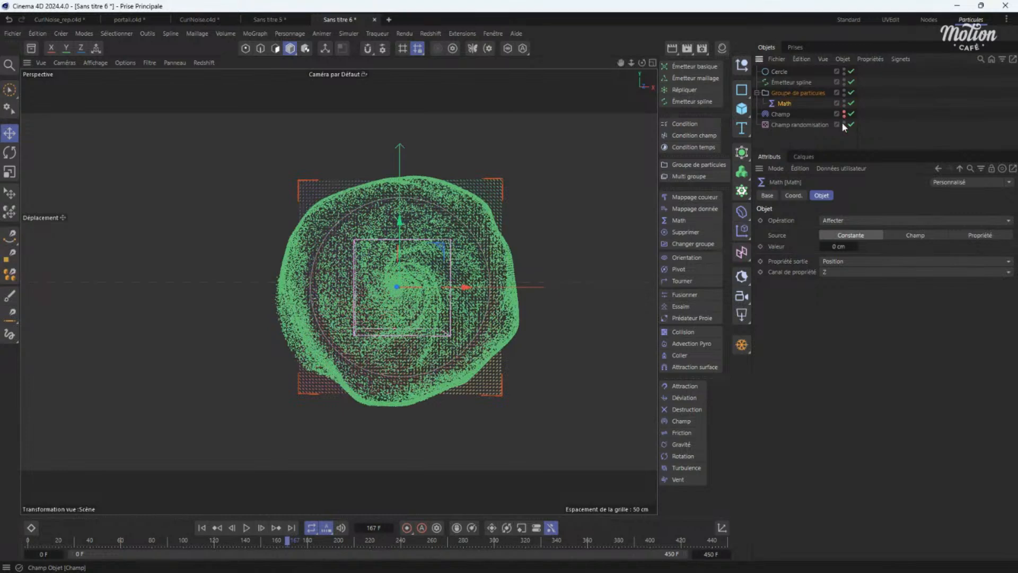
# Try Propriété and Champ as the Math modifier's Source, and restore it to Constante.
pyautogui.click(793, 92)
pyautogui.click(785, 103)
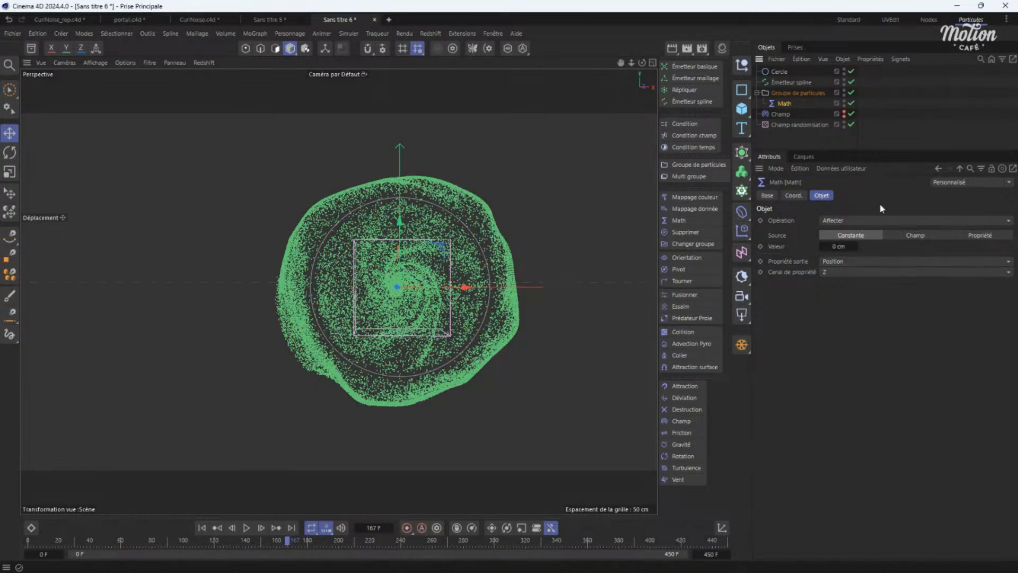
pyautogui.click(979, 235)
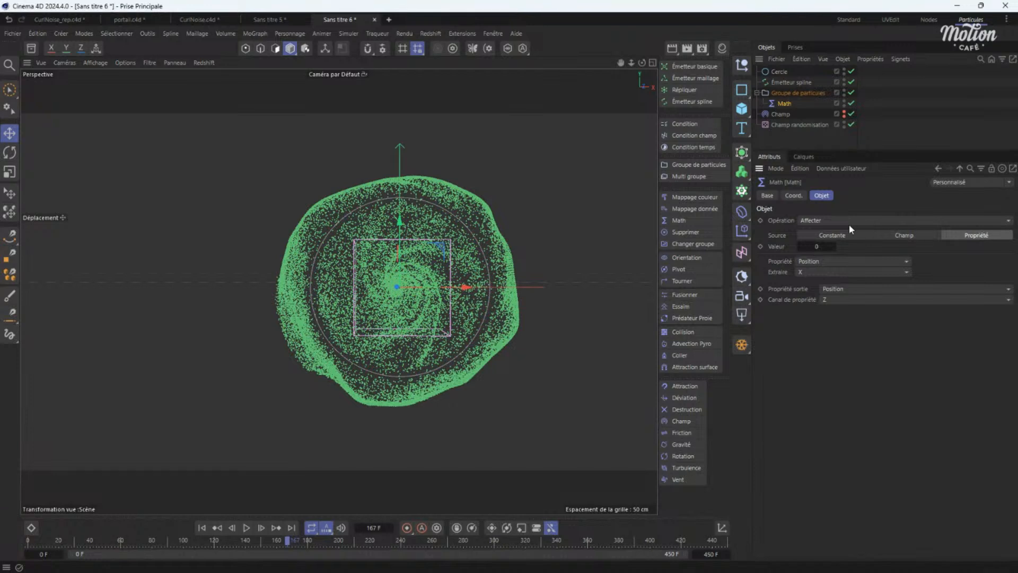
pyautogui.click(834, 236)
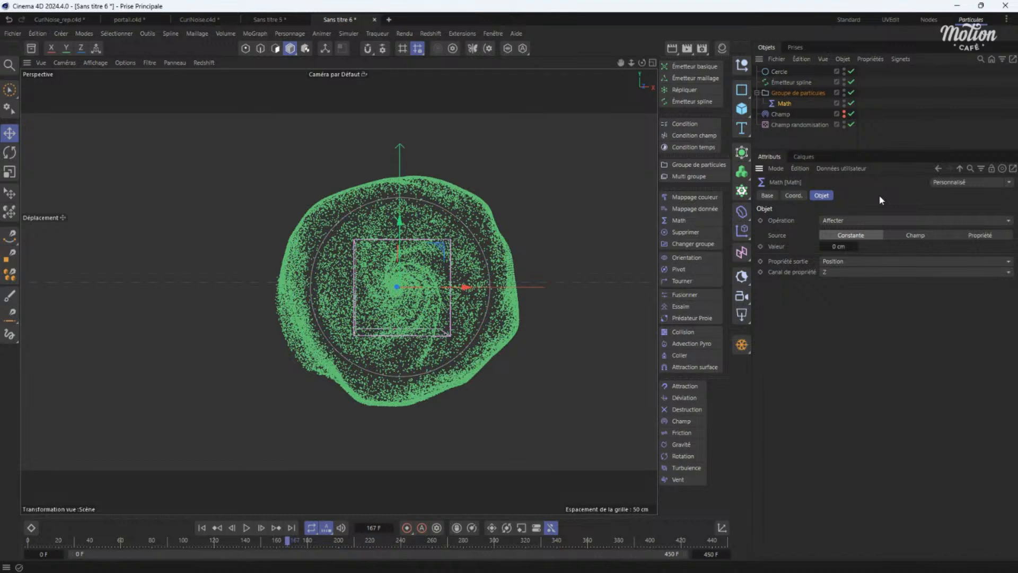
pyautogui.click(918, 238)
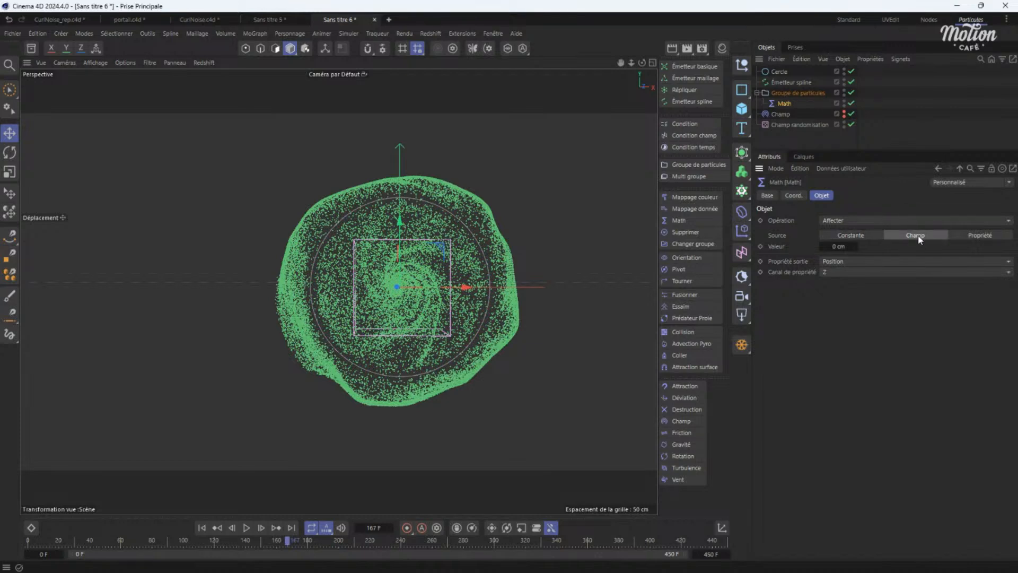
pyautogui.click(847, 236)
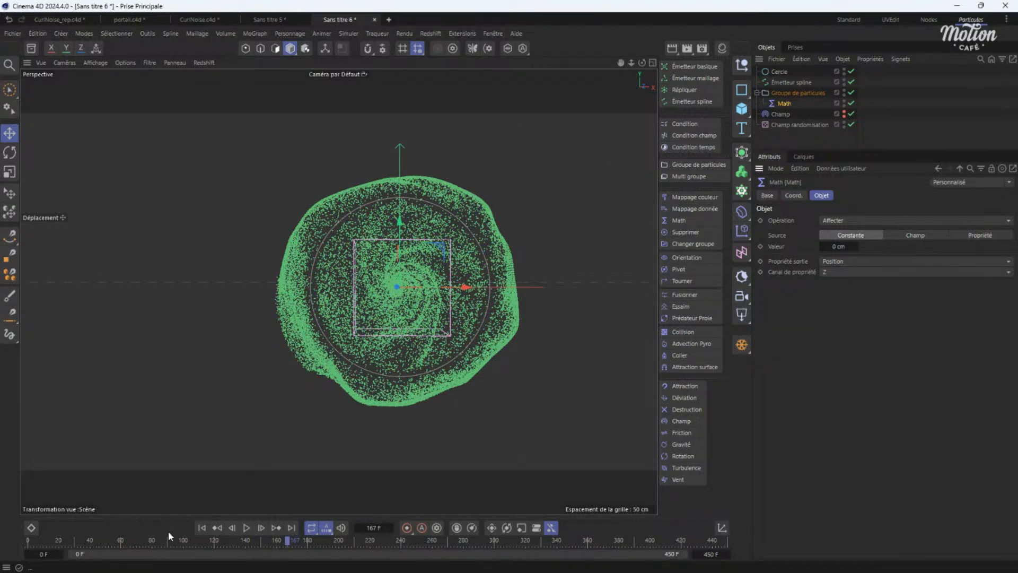
# Replay the particle simulation from the first frame and pause it around frame 63.
pyautogui.click(202, 527)
pyautogui.click(246, 527)
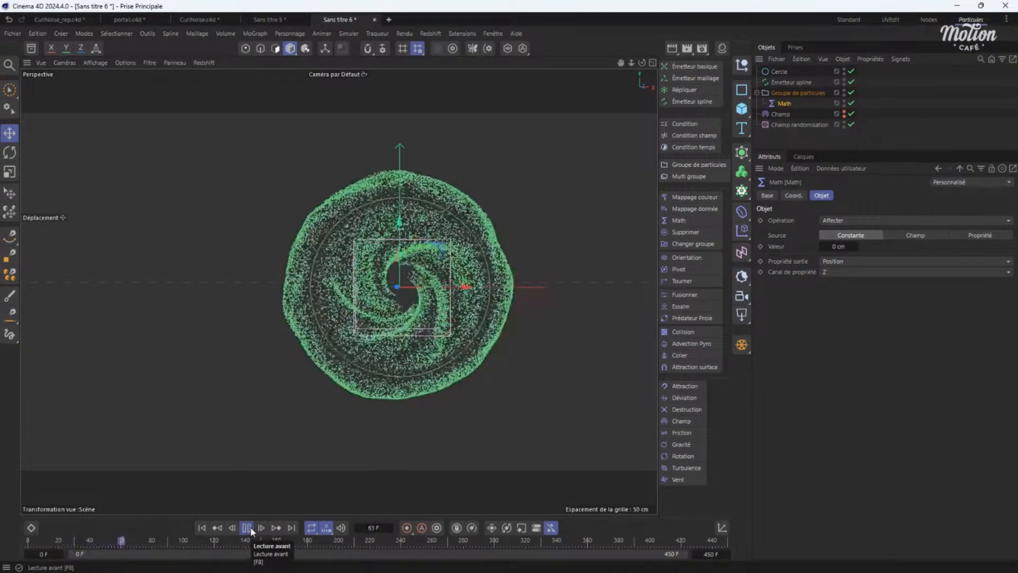
pyautogui.click(247, 527)
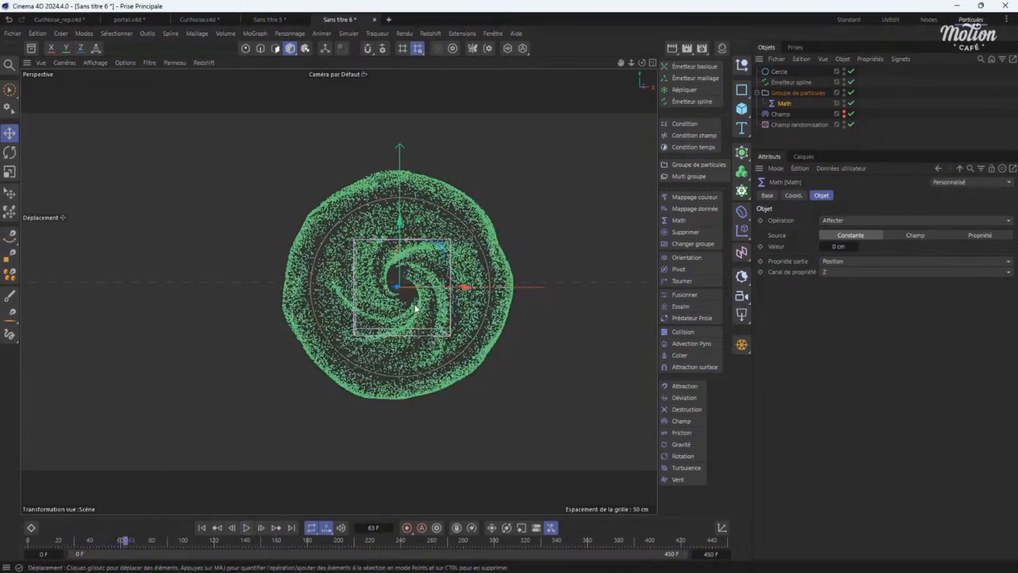
# Add a Sphère at the ring's centre and give it a Collision simulation property.
pyautogui.click(741, 108)
pyautogui.click(846, 164)
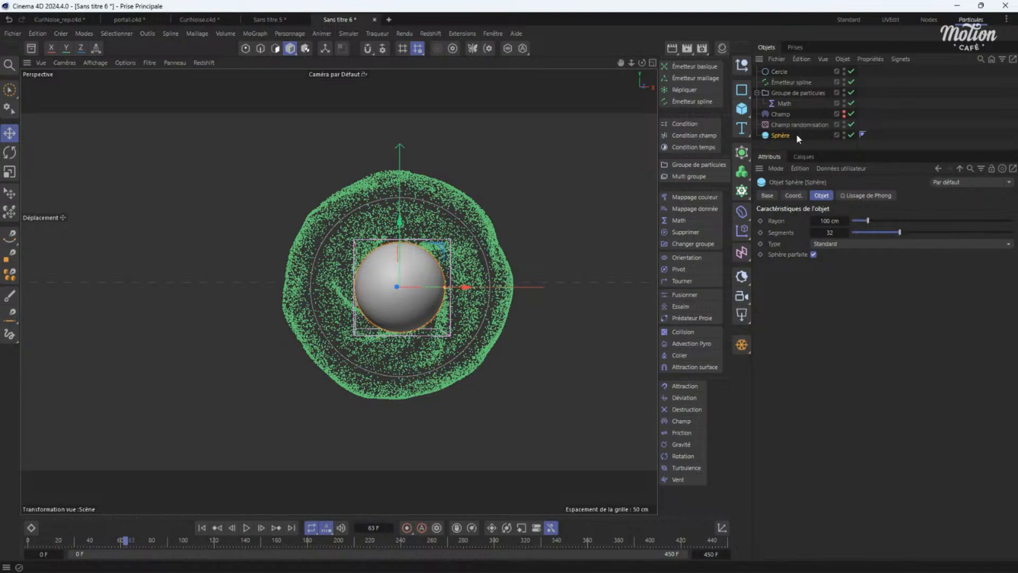
pyautogui.rightClick(781, 137)
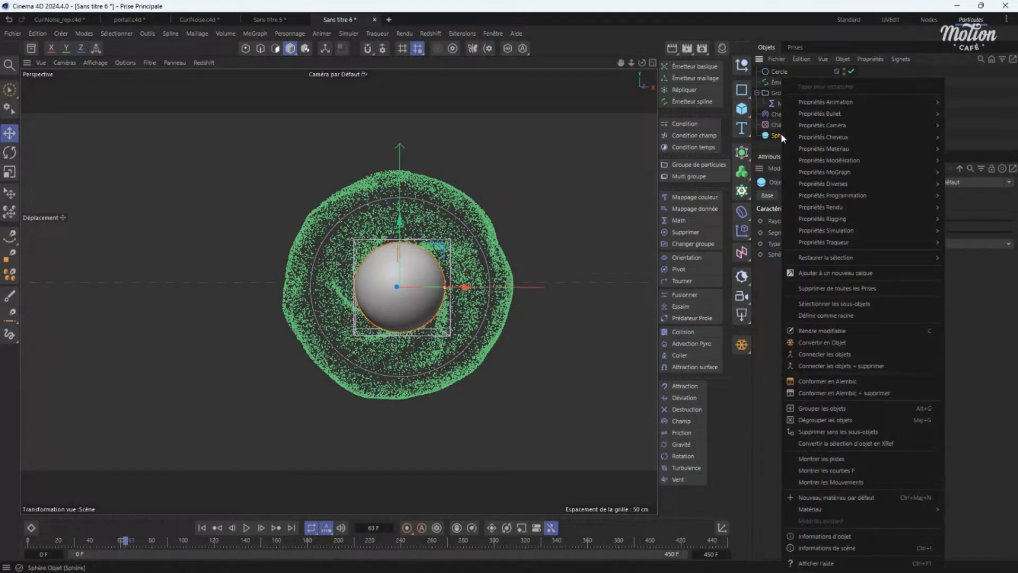
pyautogui.moveTo(841, 231)
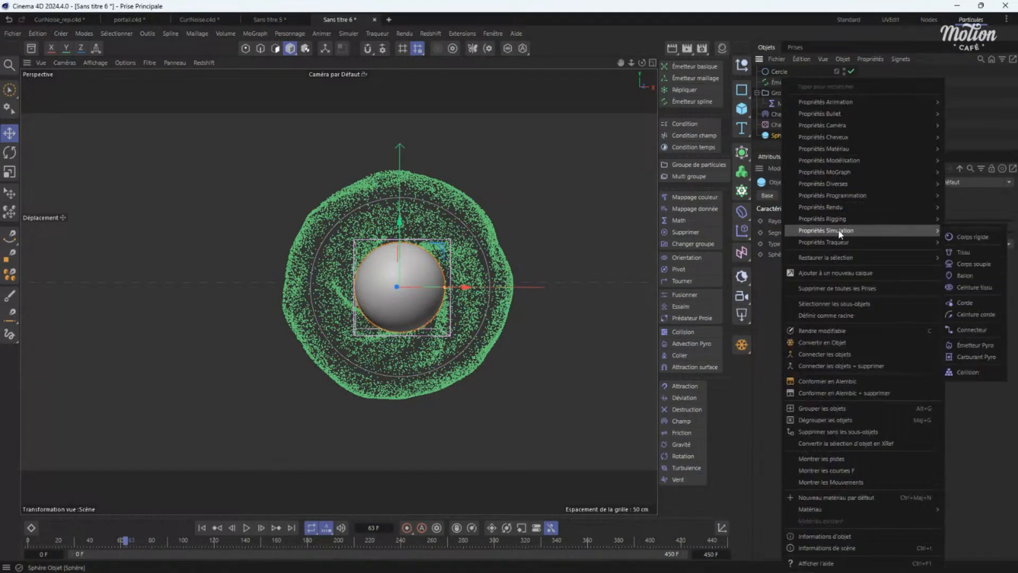
pyautogui.click(968, 371)
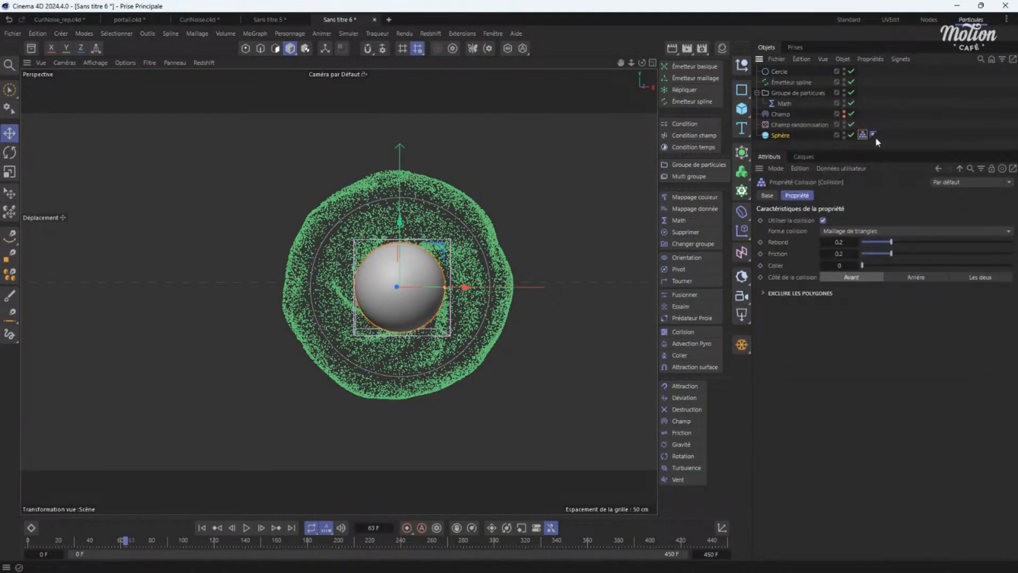
# Add a Collision modifier to Groupe de particules with Mode set to Supprimer and Contact sur set to Les deux.
pyautogui.click(798, 93)
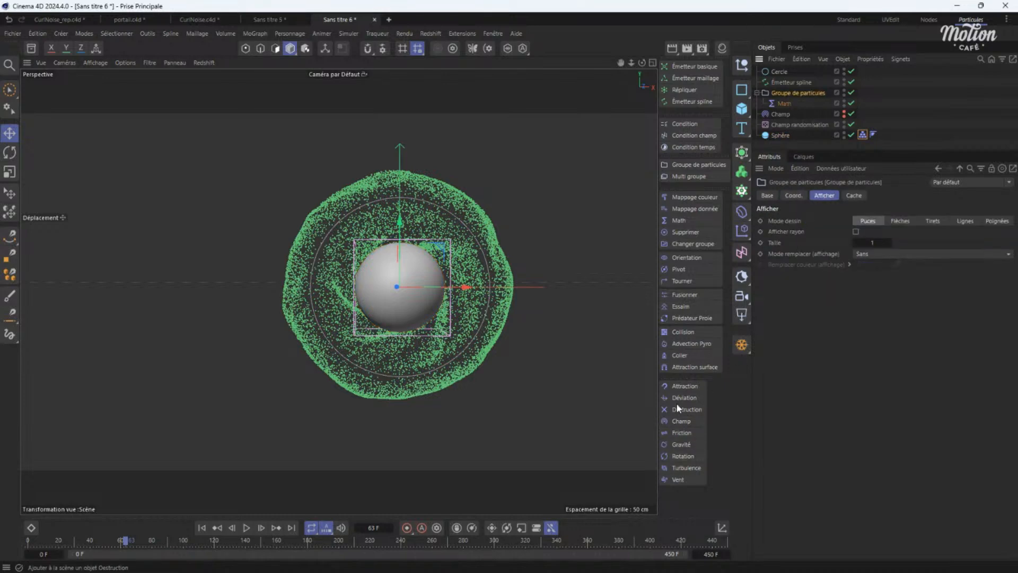
pyautogui.click(682, 330)
pyautogui.moveTo(792, 104); pyautogui.dragTo(793, 121)
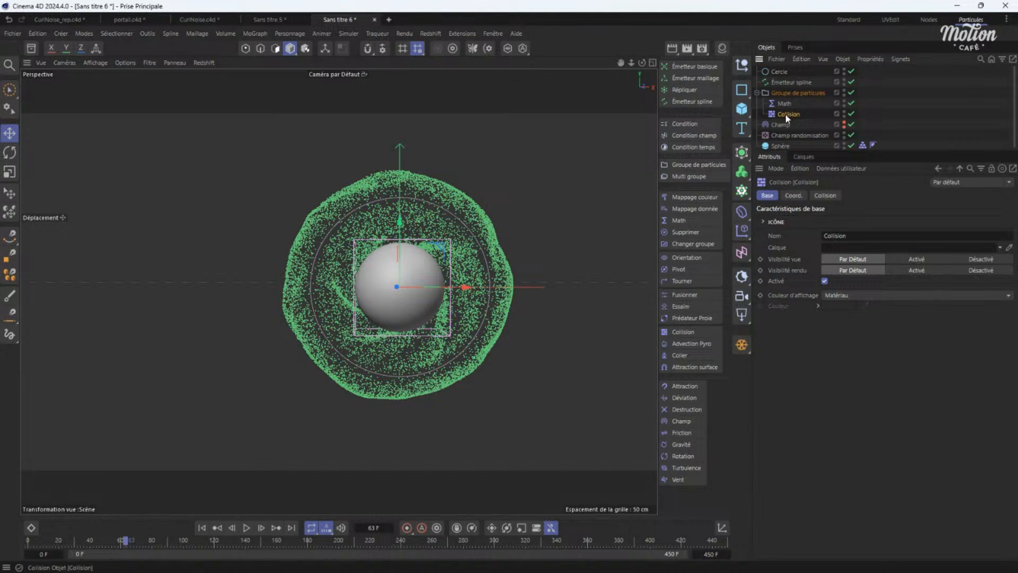
pyautogui.click(825, 196)
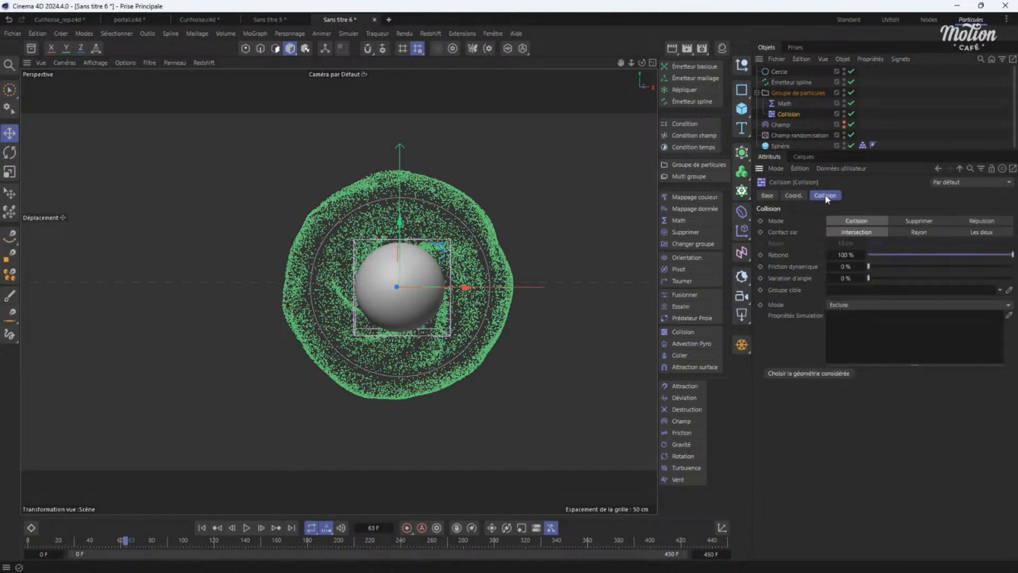
pyautogui.click(923, 221)
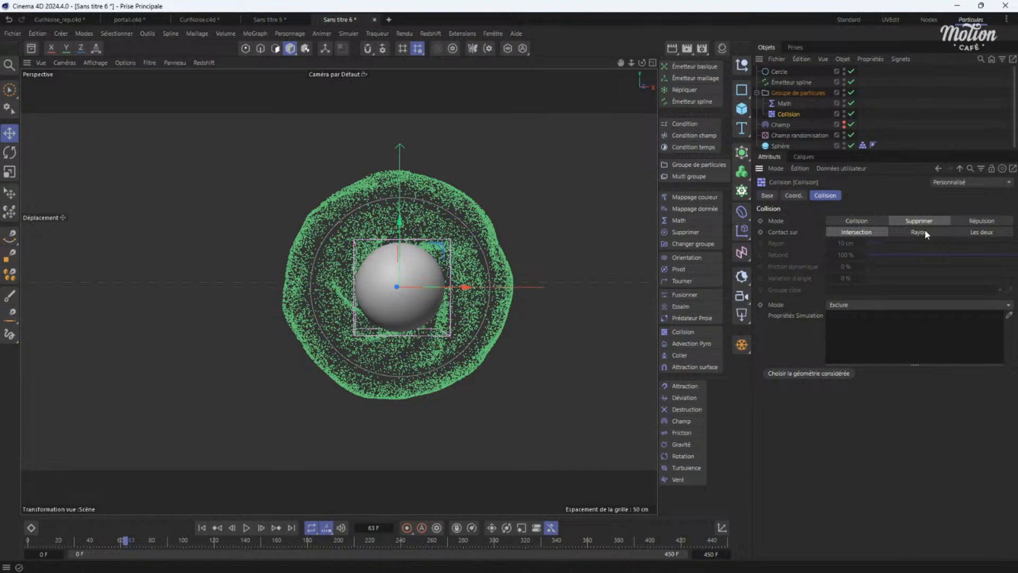
pyautogui.click(925, 232)
pyautogui.click(952, 233)
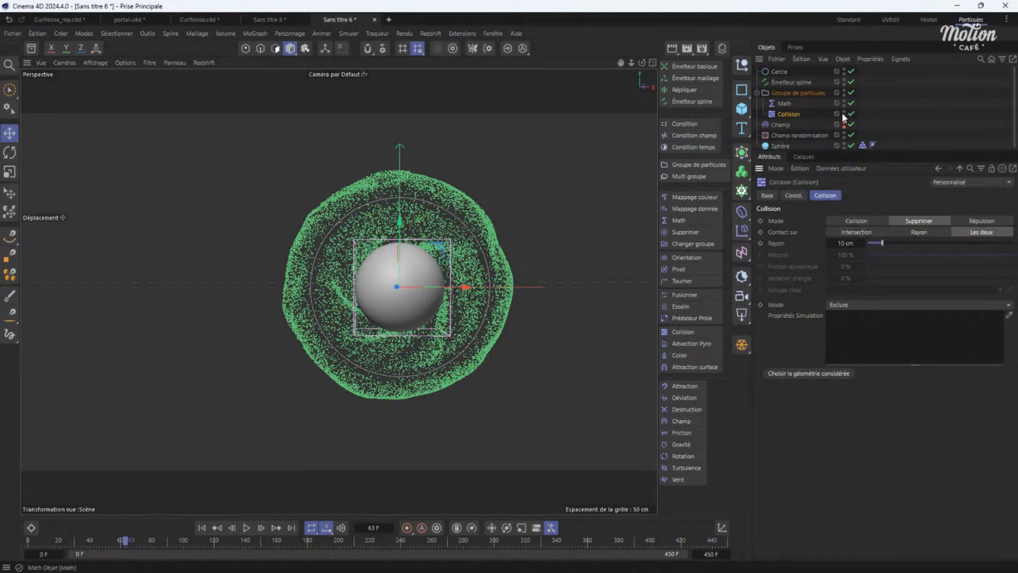
# Hide the Sphère's display and replay the simulation to inspect the hole in the ring at an angle.
pyautogui.click(844, 144)
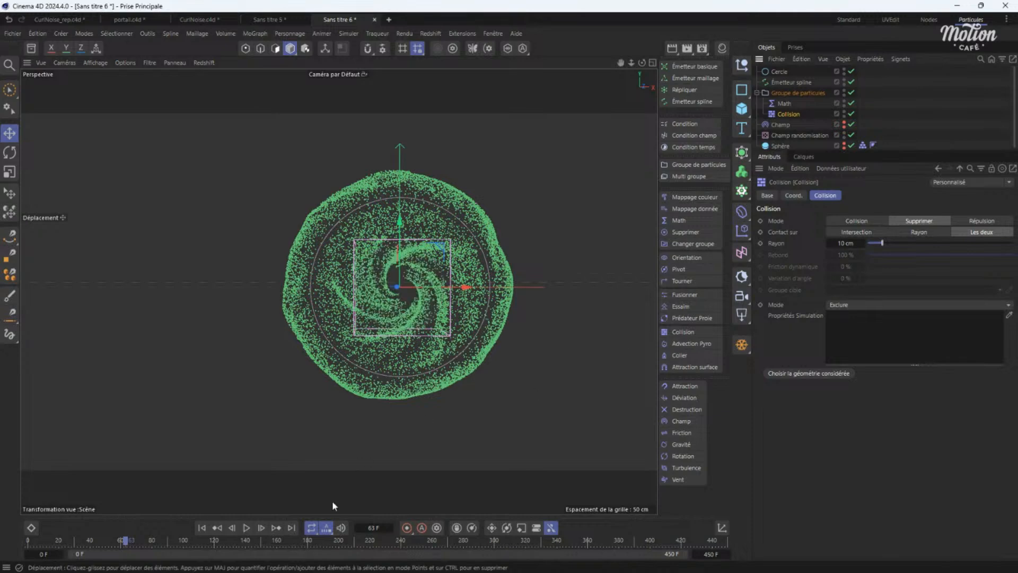
pyautogui.click(204, 529)
pyautogui.click(247, 529)
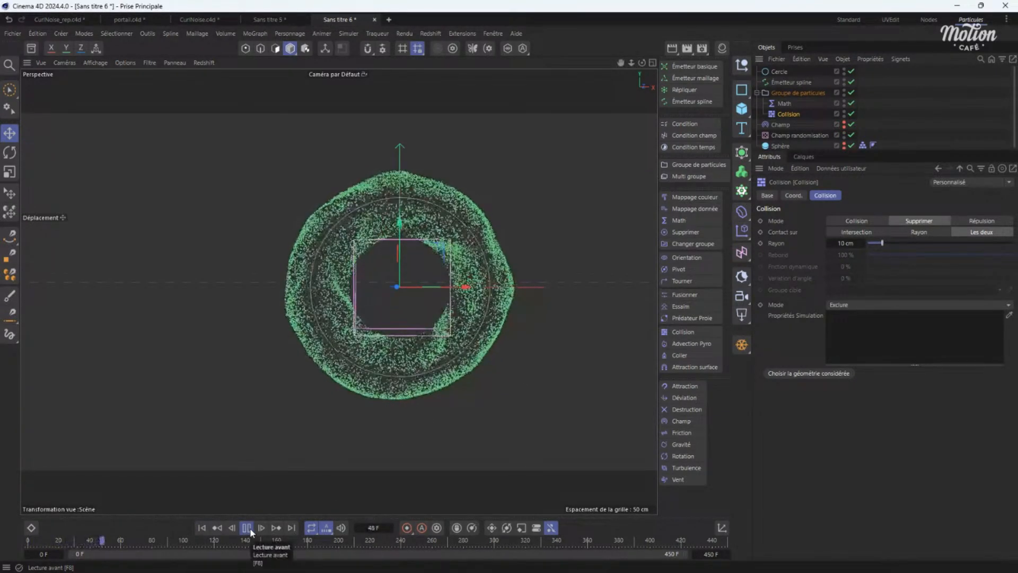
pyautogui.scroll(2, 342, 309)
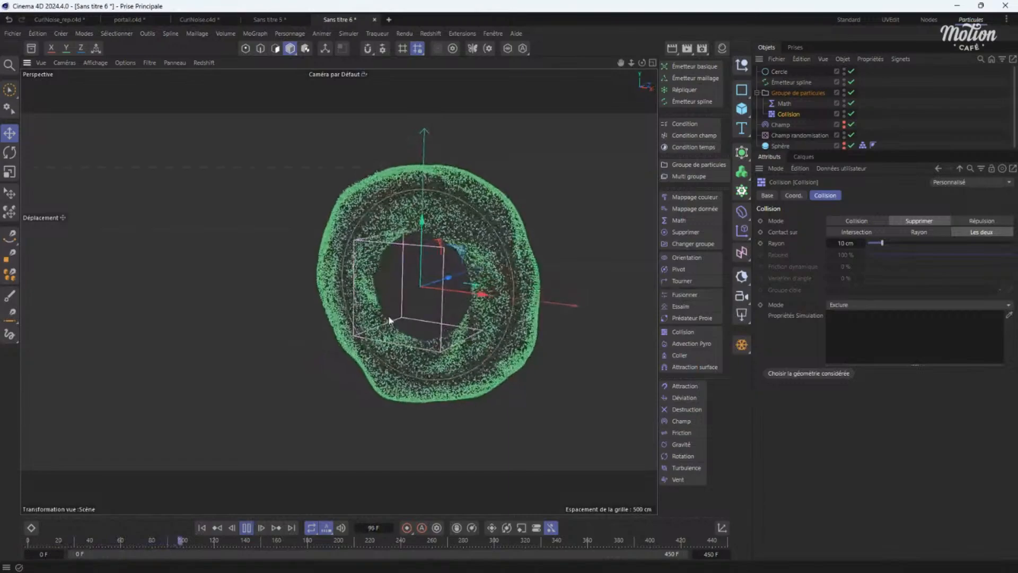
# Set the Sphère's radius to 48 cm, check the smaller hole from the front, and stop playback.
pyautogui.click(780, 146)
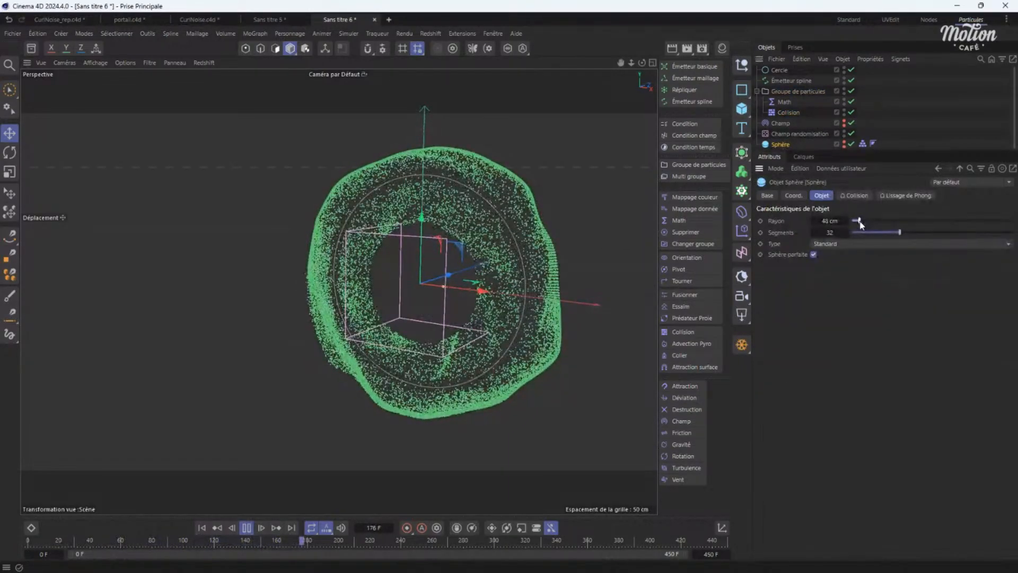
pyautogui.keyDown('alt'); pyautogui.moveTo(338, 291); pyautogui.dragTo(508, 273); pyautogui.keyUp('alt')
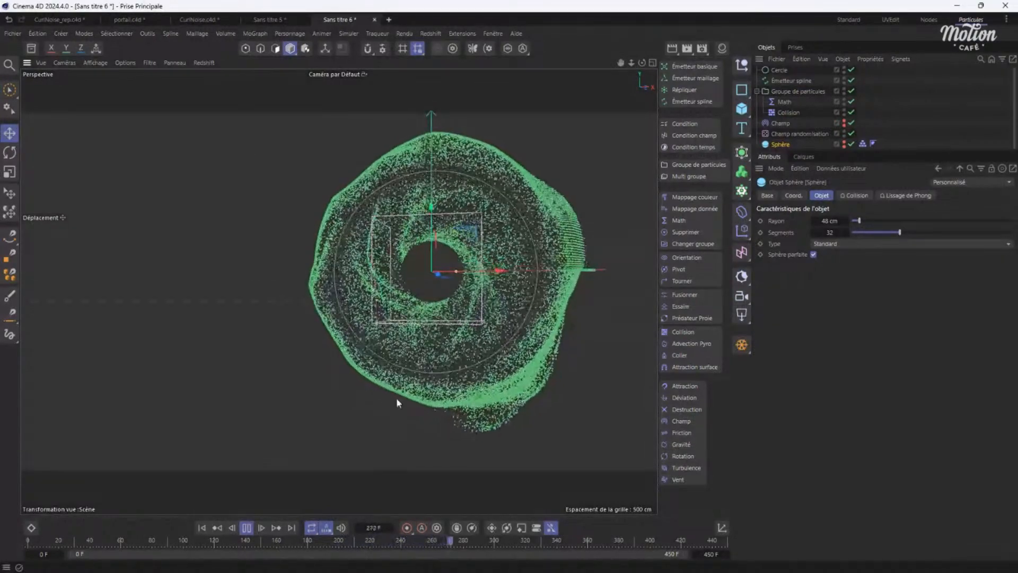
pyautogui.click(248, 529)
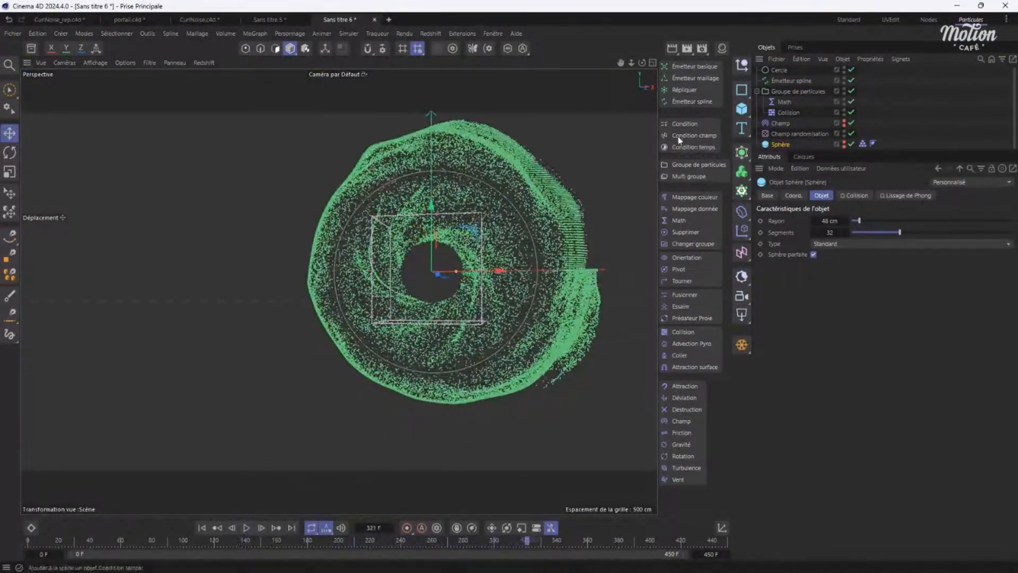
# Add a Mappage couleur modifier inside Groupe de particules.
pyautogui.click(791, 92)
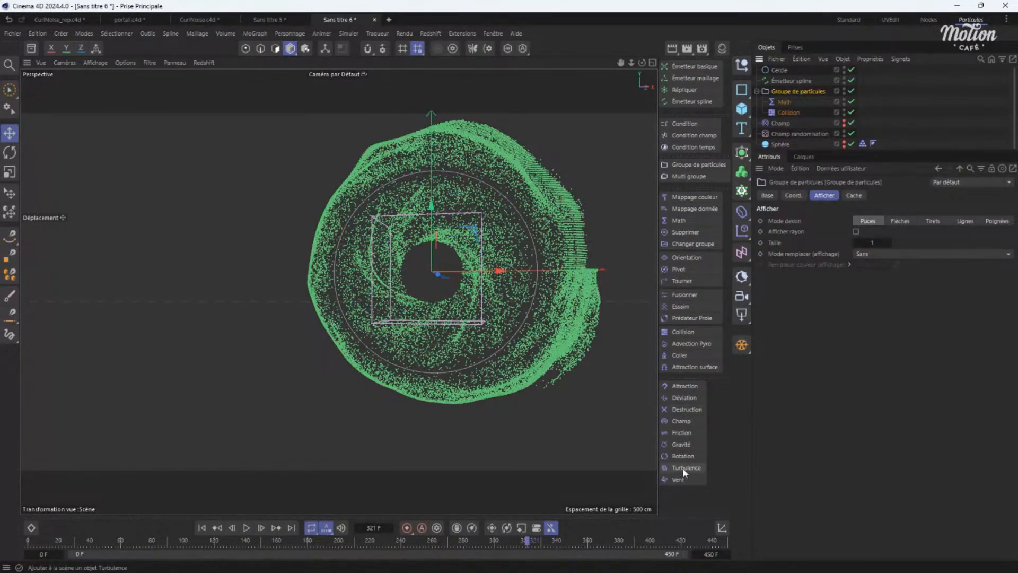
pyautogui.click(697, 197)
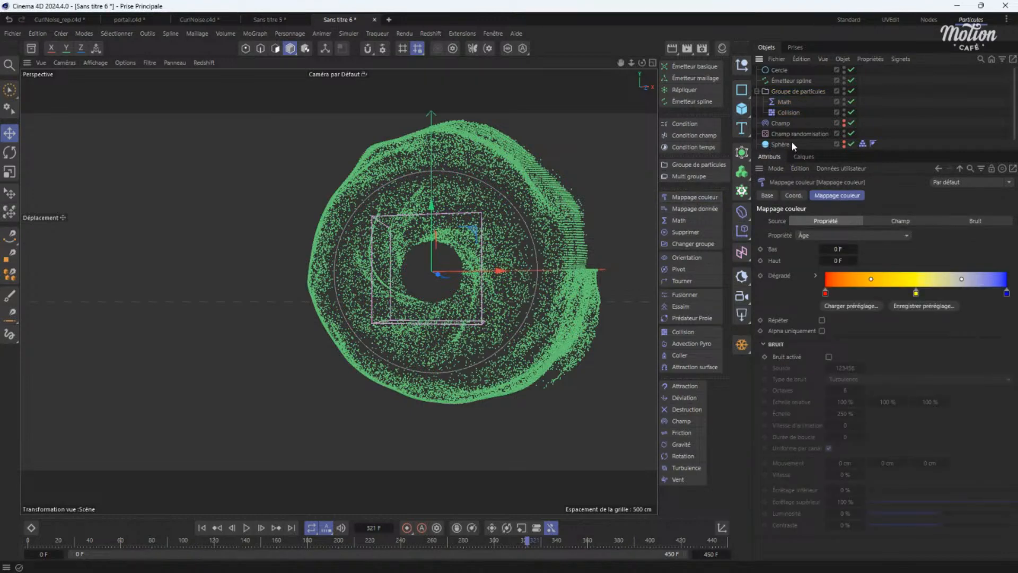
pyautogui.scroll(-1, 791, 141)
pyautogui.moveTo(792, 143); pyautogui.dragTo(795, 106)
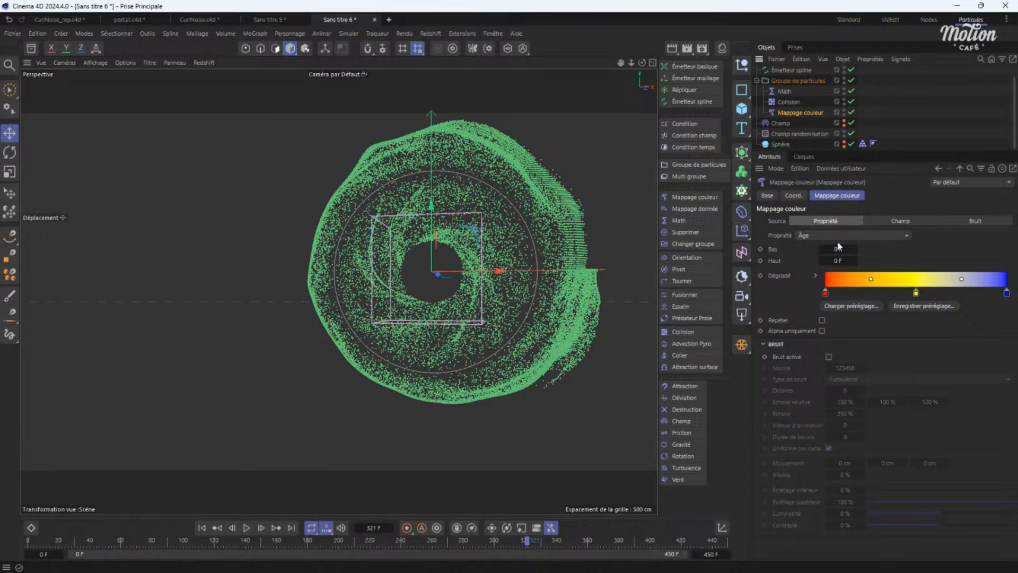
# Try Vélocité with Magnitude extraction as the property driving Mappage couleur.
pyautogui.click(822, 238)
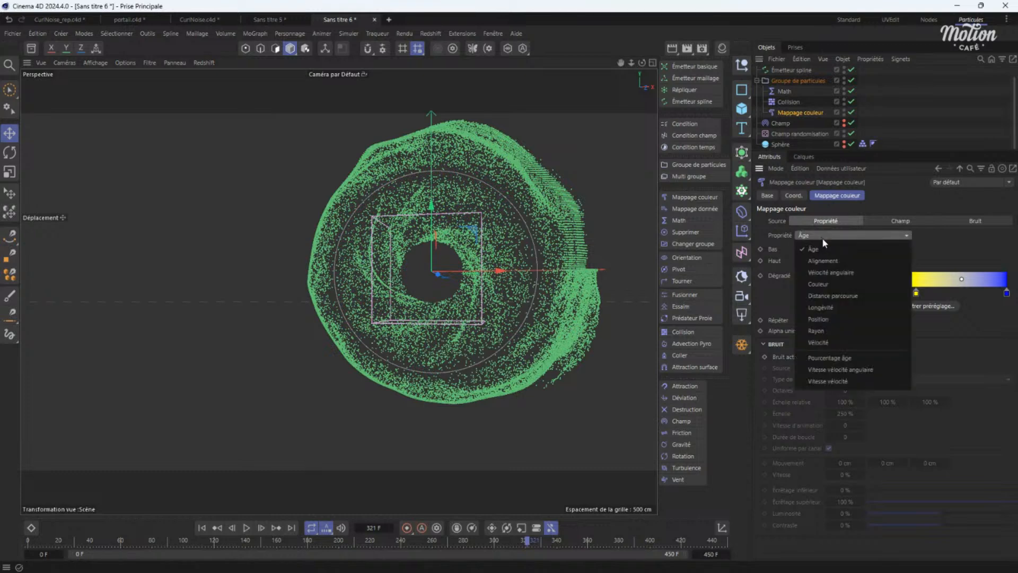
pyautogui.click(823, 343)
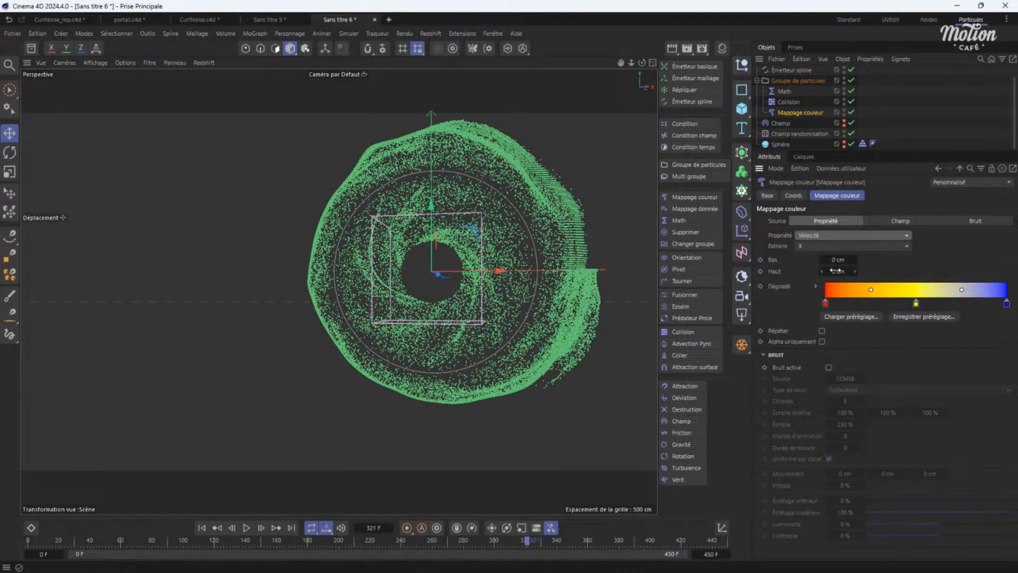
pyautogui.click(813, 247)
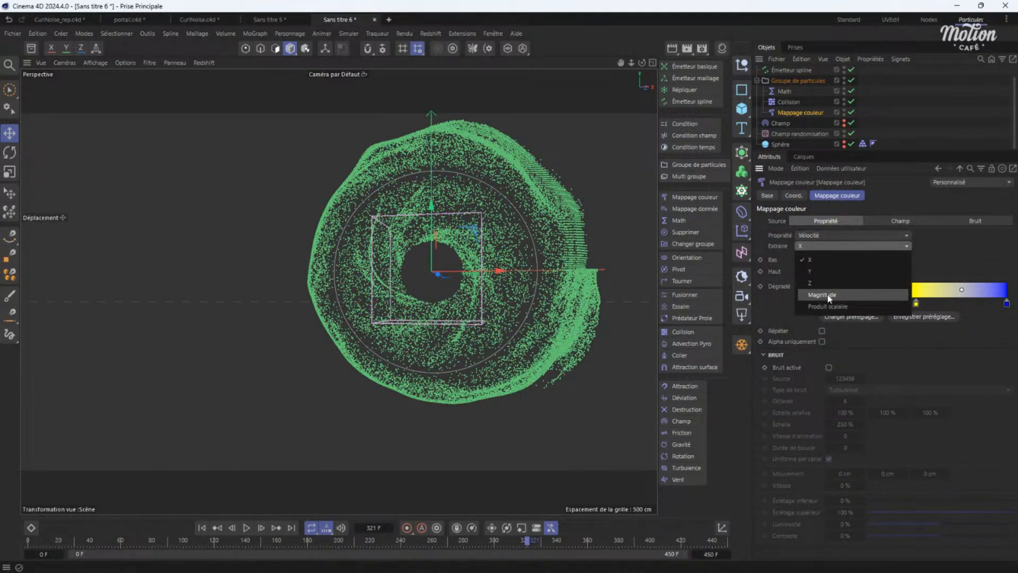
pyautogui.click(829, 295)
# Drive Mappage couleur by Vitesse vélocité with Haut at 99.52 cm, replay the simulation, and enlarge the object list.
pyautogui.click(816, 235)
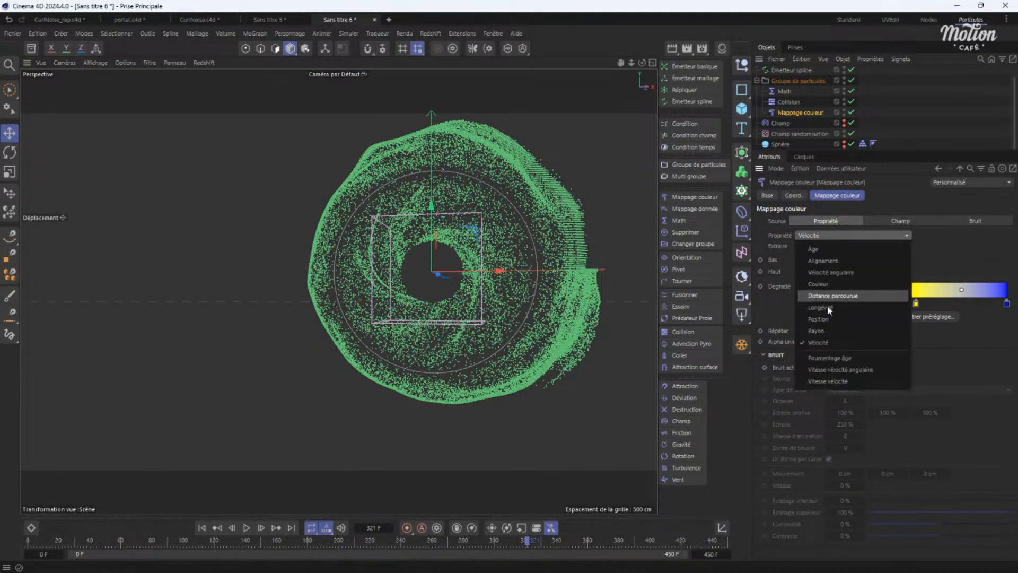
pyautogui.click(826, 379)
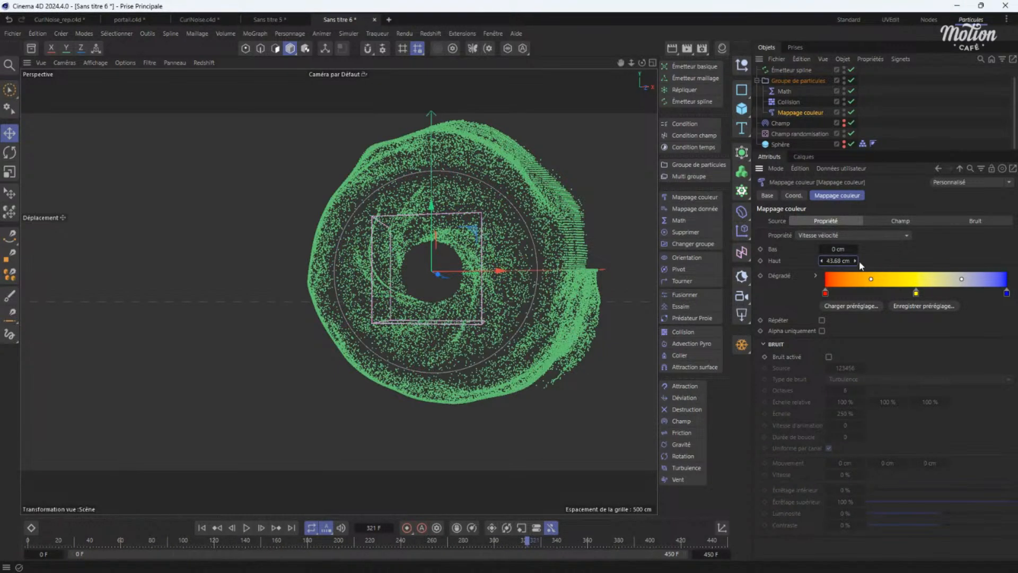
pyautogui.moveTo(839, 265); pyautogui.dragTo(843, 265)
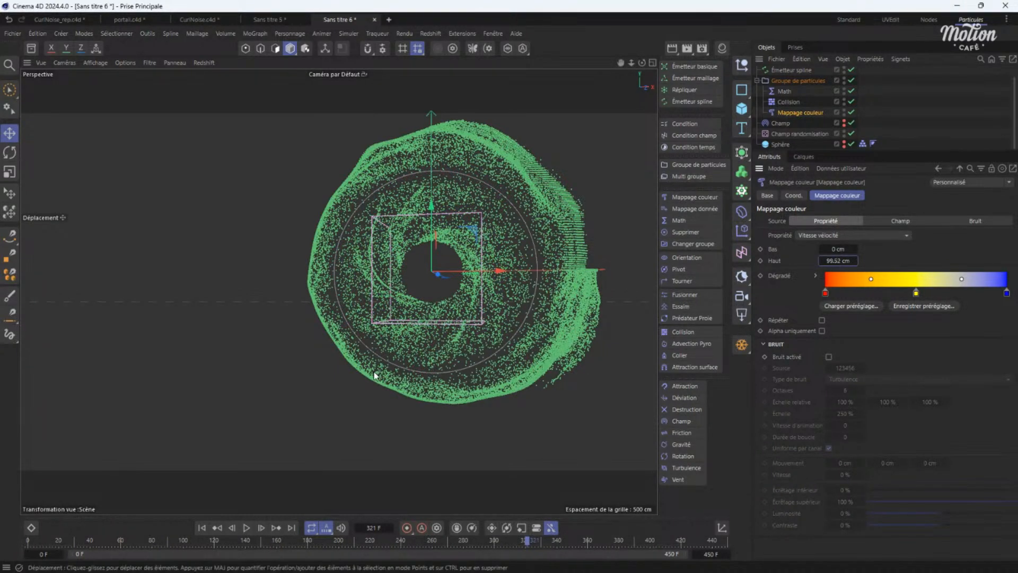
pyautogui.click(206, 527)
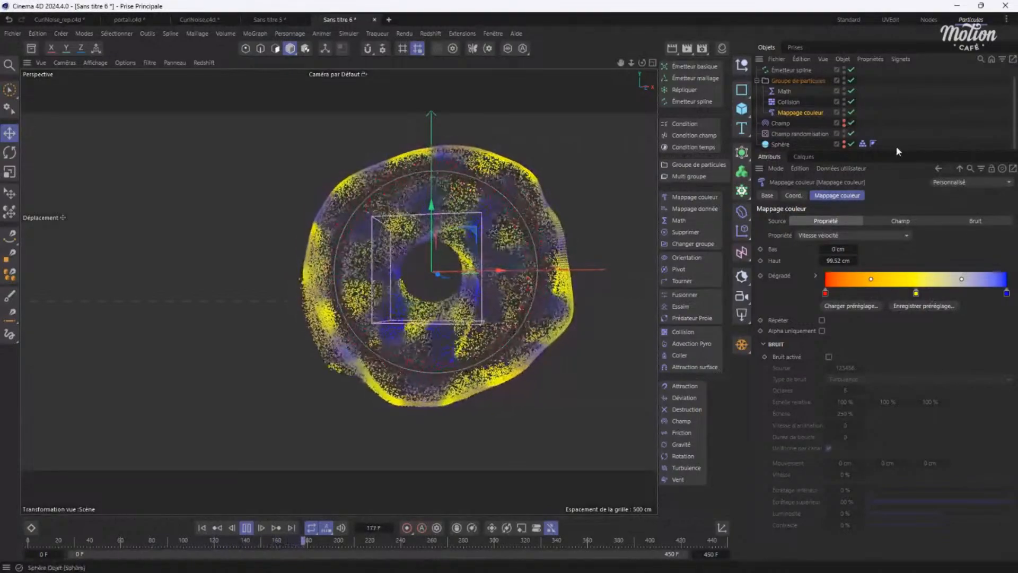
pyautogui.moveTo(895, 150); pyautogui.dragTo(896, 217)
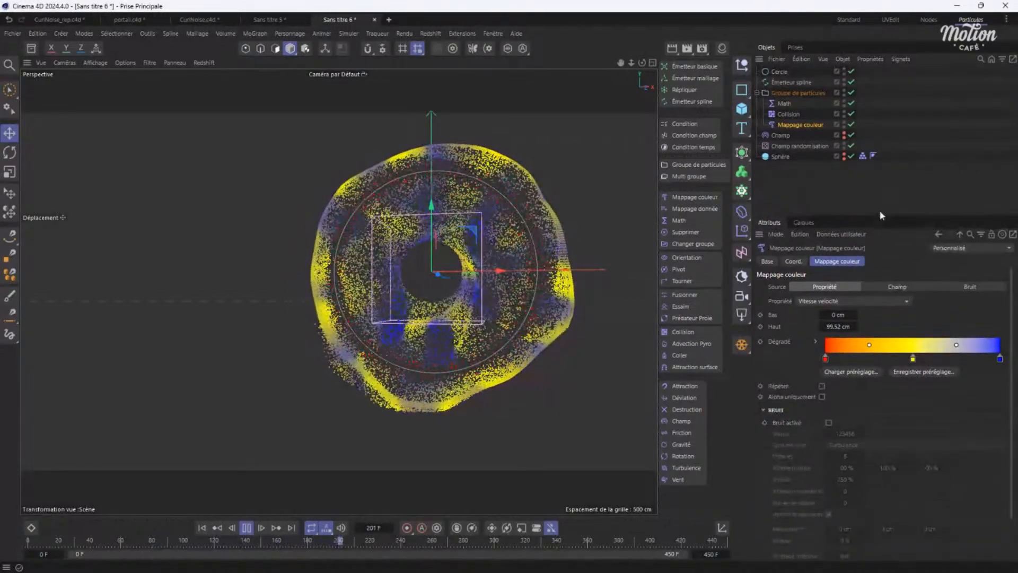
# Adjust the Cercle spline's radius to about 201 cm during playback, stop the simulation, and deselect everything.
pyautogui.click(779, 71)
pyautogui.moveTo(894, 307)
pyautogui.mouseDown()
pyautogui.moveTo(882, 308)
pyautogui.moveTo(895, 310)
pyautogui.mouseUp()
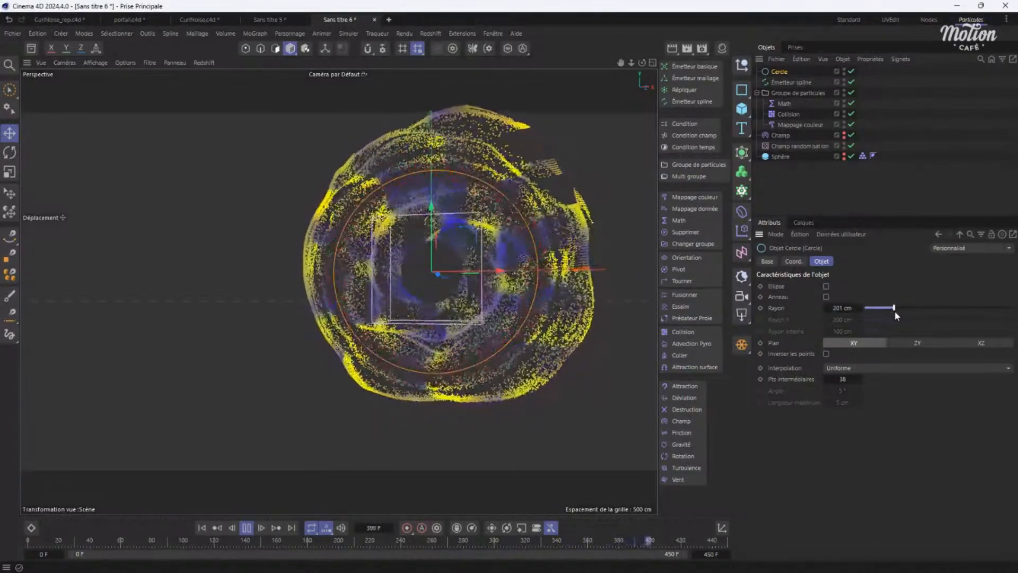
pyautogui.click(248, 528)
pyautogui.click(801, 188)
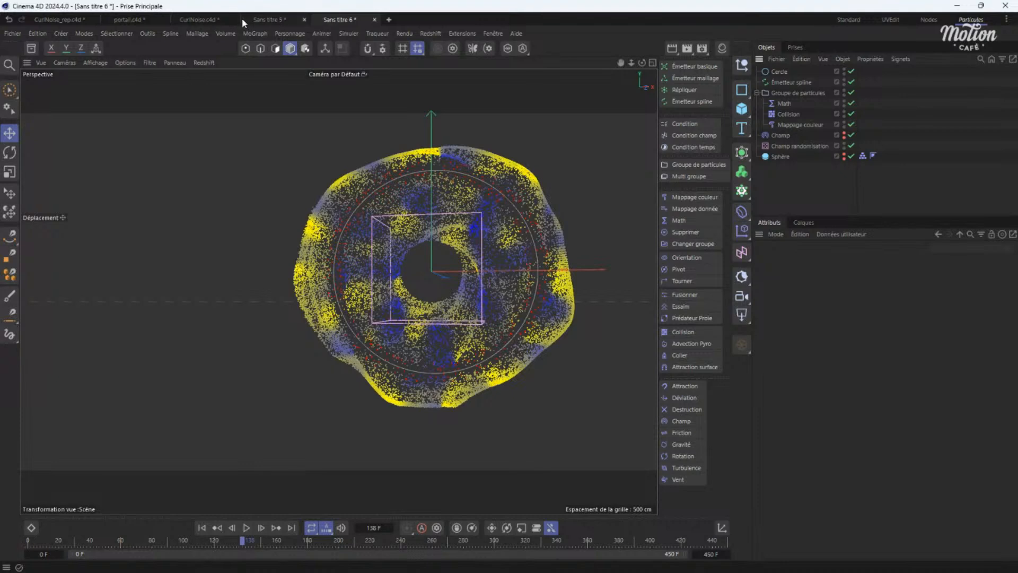
# Switch to the portail.c4d scene and examine its playing simulation and the settings of its Essaim and Math modifiers.
pyautogui.click(135, 19)
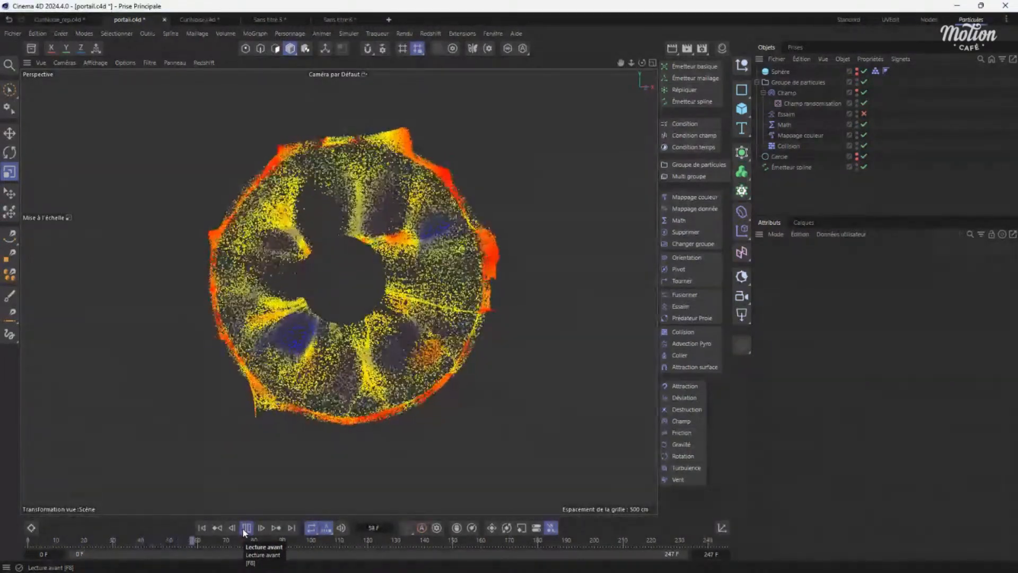
pyautogui.click(779, 114)
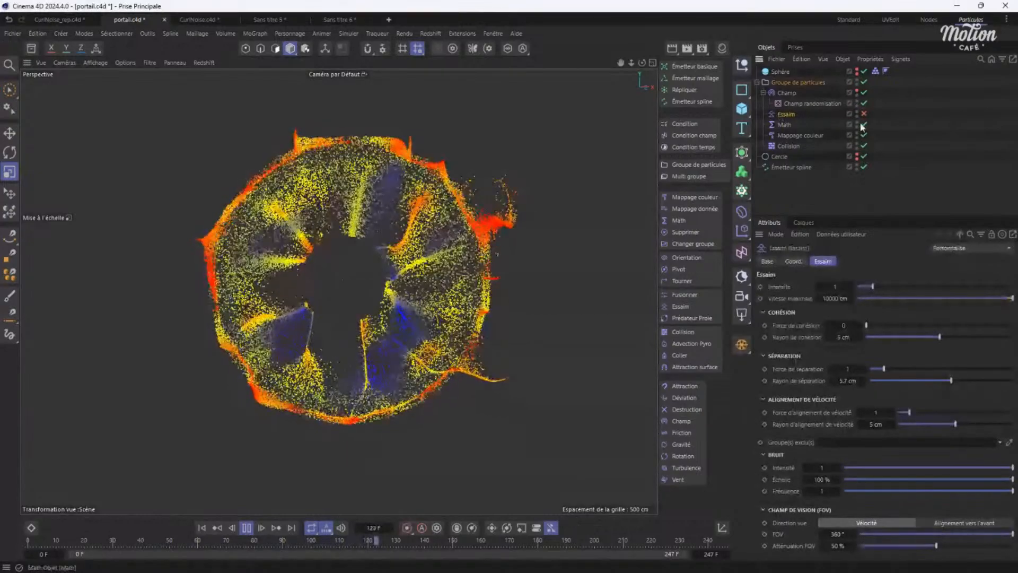
pyautogui.click(785, 125)
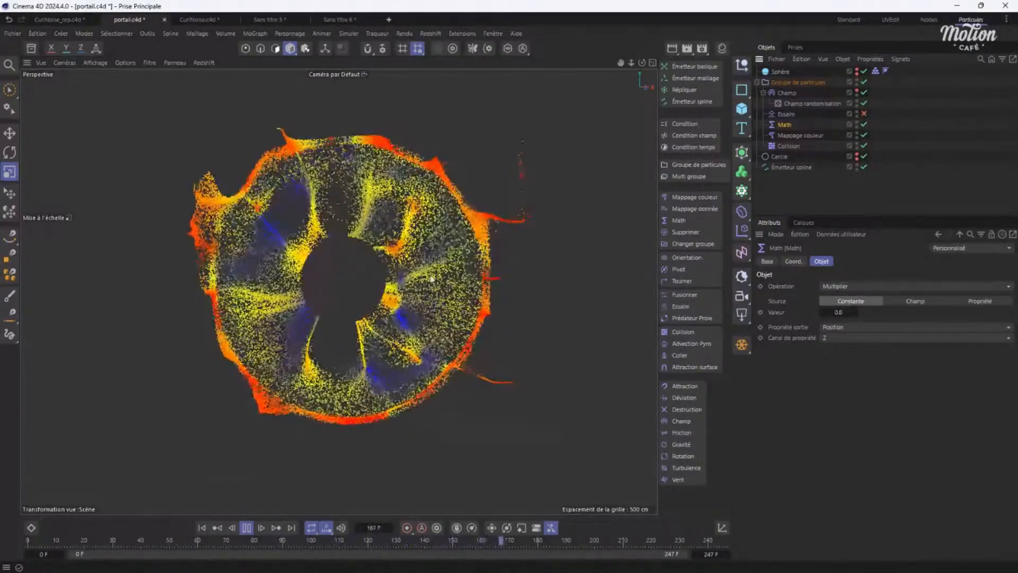
pyautogui.moveTo(440, 259)
pyautogui.keyDown('alt'); pyautogui.mouseDown()
pyautogui.moveTo(290, 253)
pyautogui.moveTo(437, 262)
pyautogui.moveTo(425, 268)
pyautogui.mouseUp(); pyautogui.keyUp('alt')
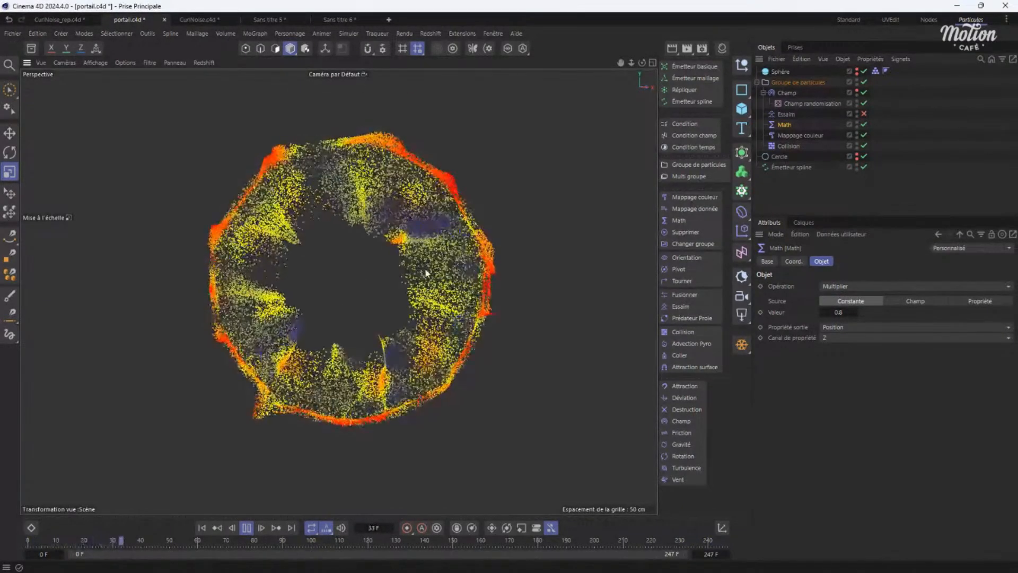
pyautogui.keyDown('alt'); pyautogui.moveTo(424, 269); pyautogui.dragTo(433, 267, button='right'); pyautogui.keyUp('alt')
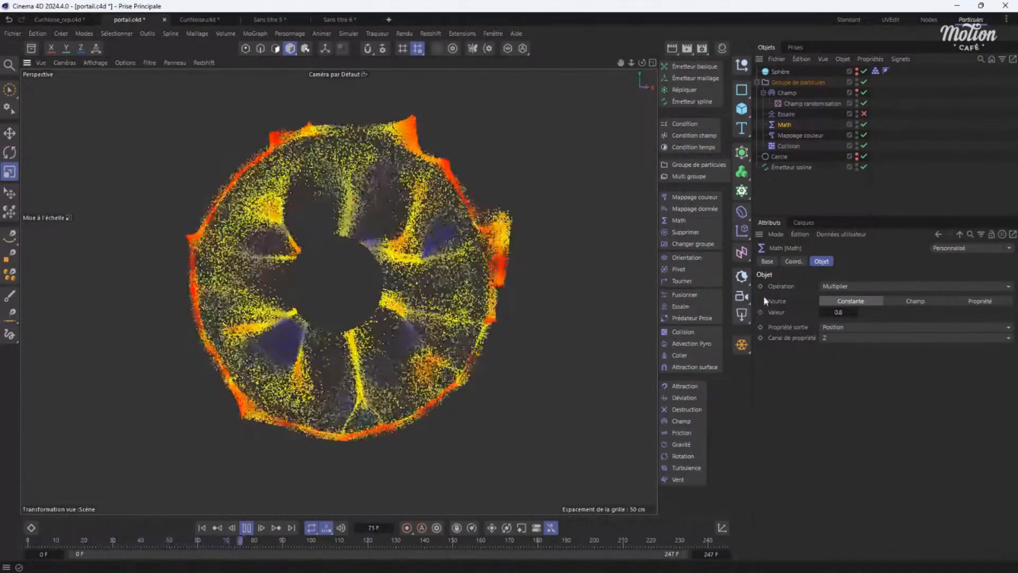
# Try a Valeur of 2 for the Math modifier's Multiplier operation on the Z position during playback.
pyautogui.doubleClick(838, 312)
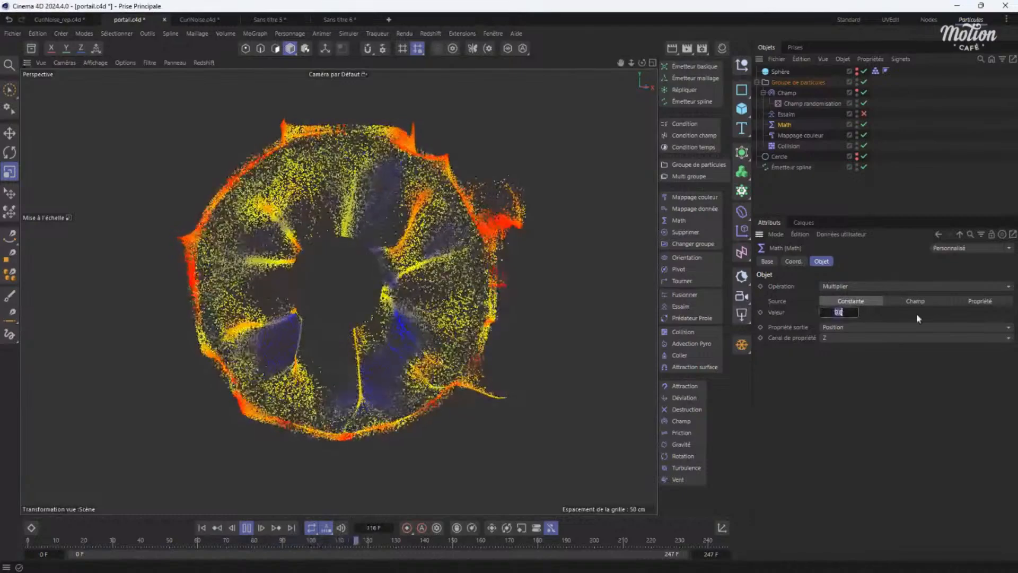
pyautogui.write('2')
pyautogui.press('Return')
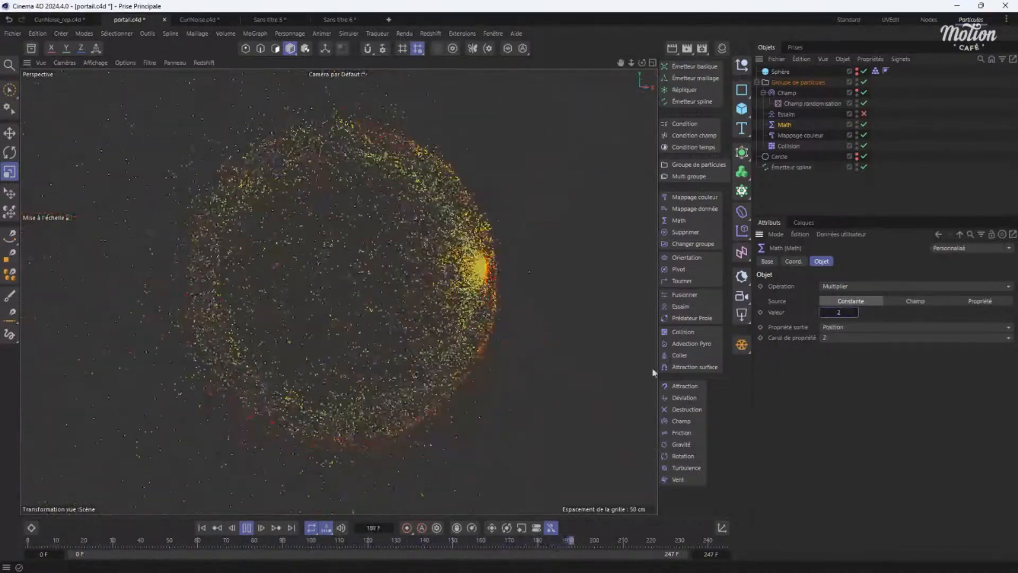
# Set the Math modifier's Valeur to 0.9 and replay the simulation from the first frame.
pyautogui.doubleClick(837, 313)
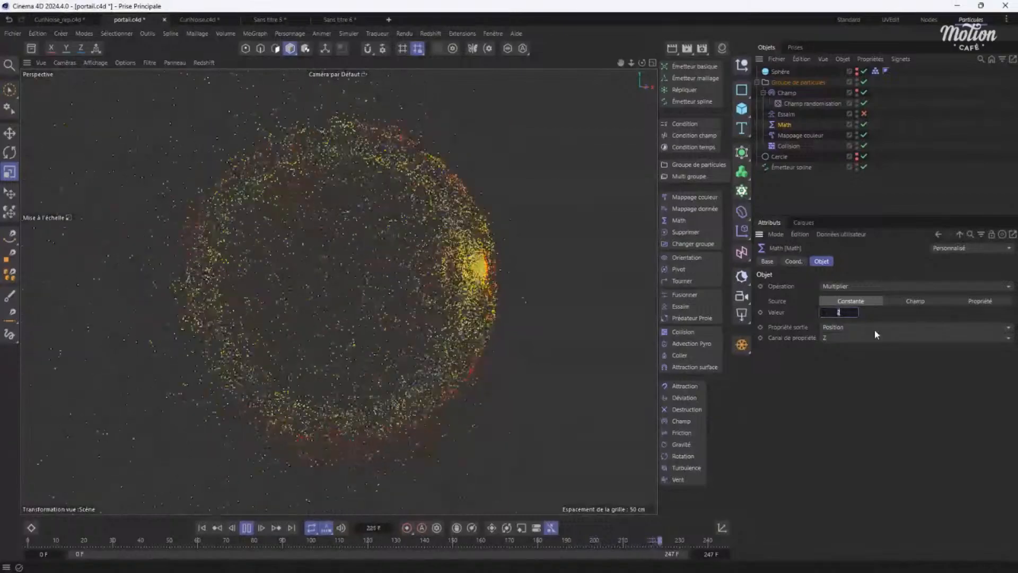
pyautogui.write('0.9')
pyautogui.press('Return')
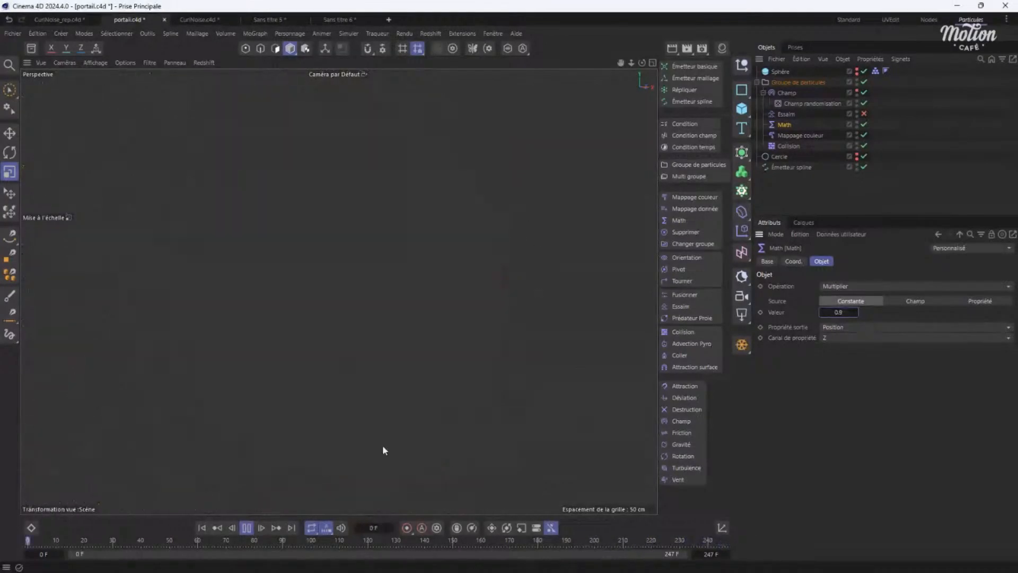
pyautogui.click(203, 526)
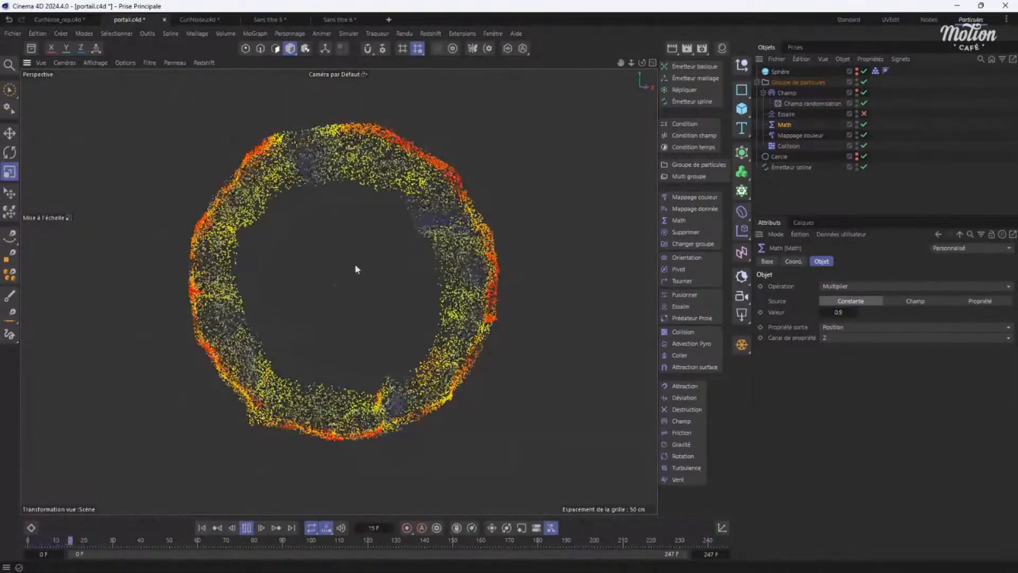
pyautogui.keyDown('alt'); pyautogui.moveTo(355, 265); pyautogui.dragTo(376, 245); pyautogui.keyUp('alt')
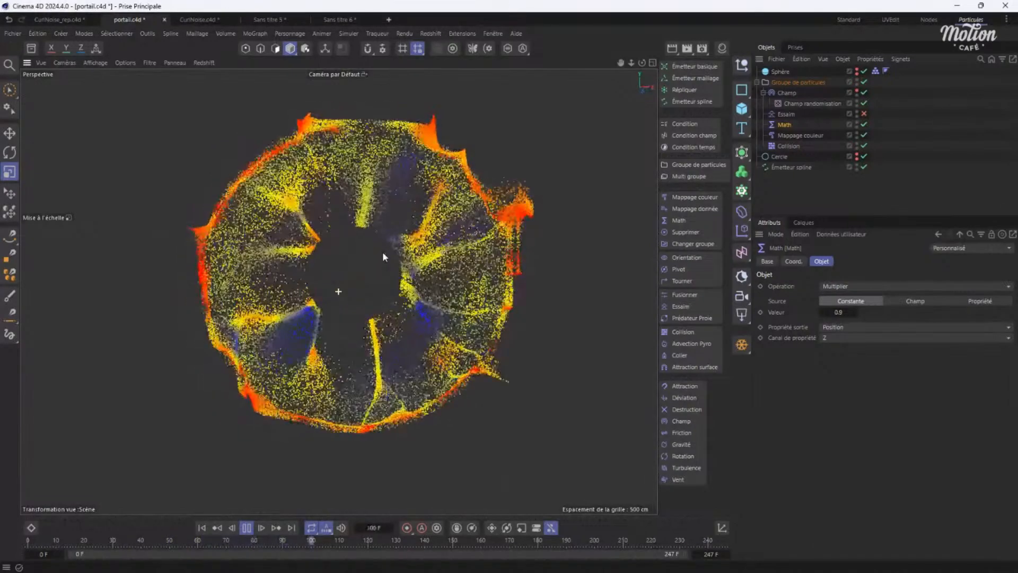
# Examine the settings of Mappage couleur, the Champ force, and its Champ randomisation layer.
pyautogui.click(801, 136)
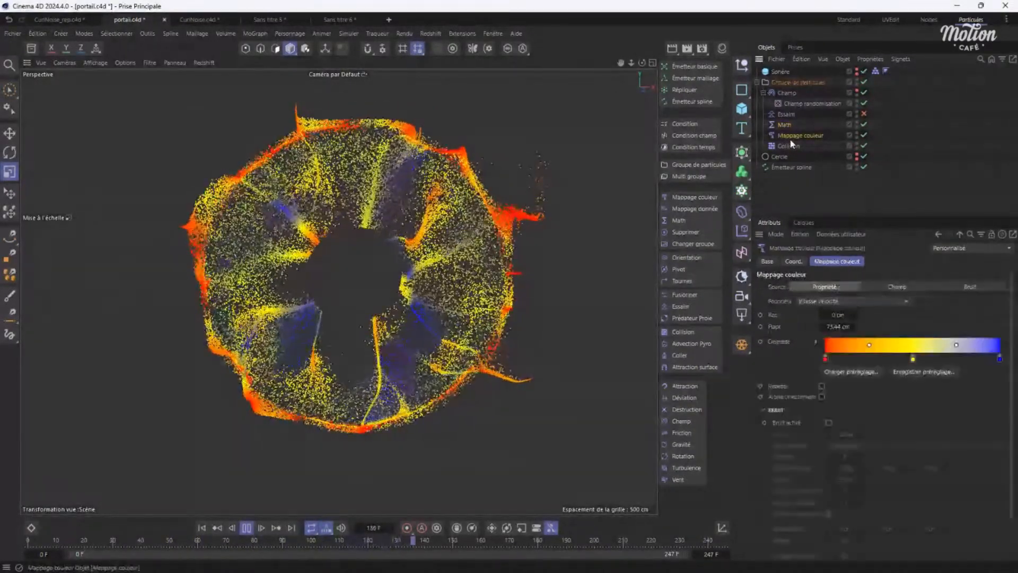
pyautogui.click(785, 93)
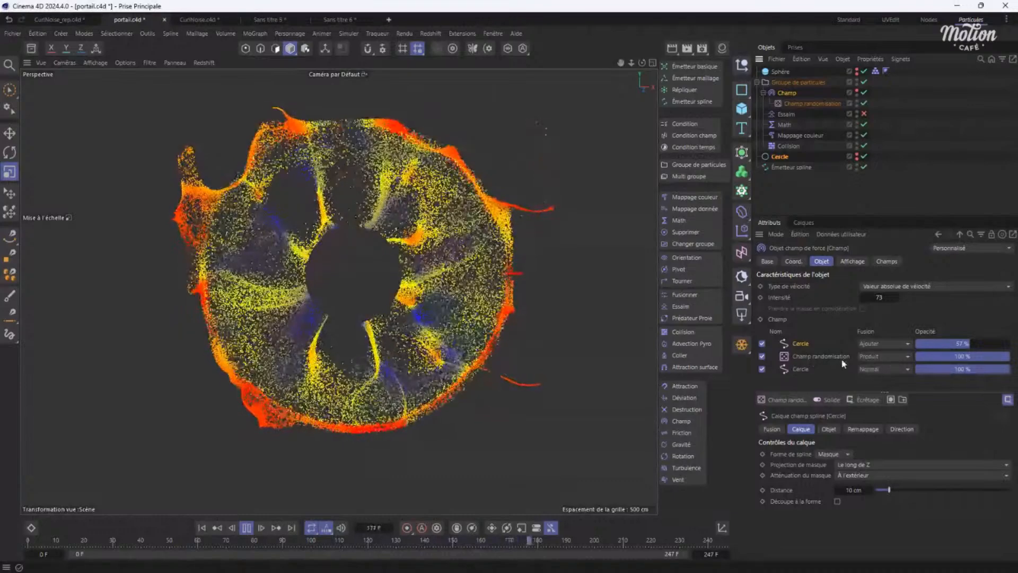
pyautogui.click(809, 358)
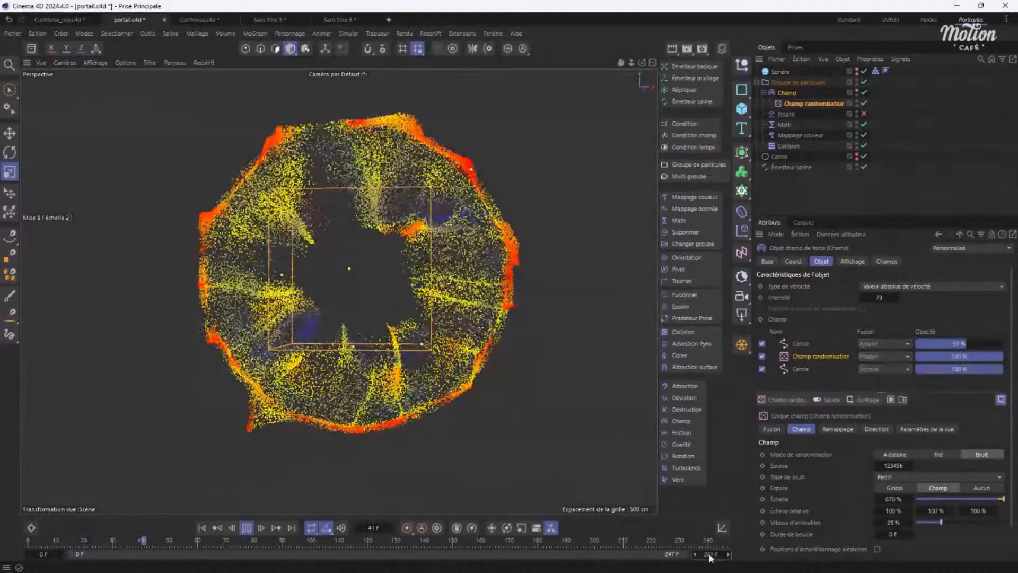
# Extend the portail.c4d timeline to 412 F and stop the playing simulation.
pyautogui.moveTo(720, 558); pyautogui.dragTo(691, 539)
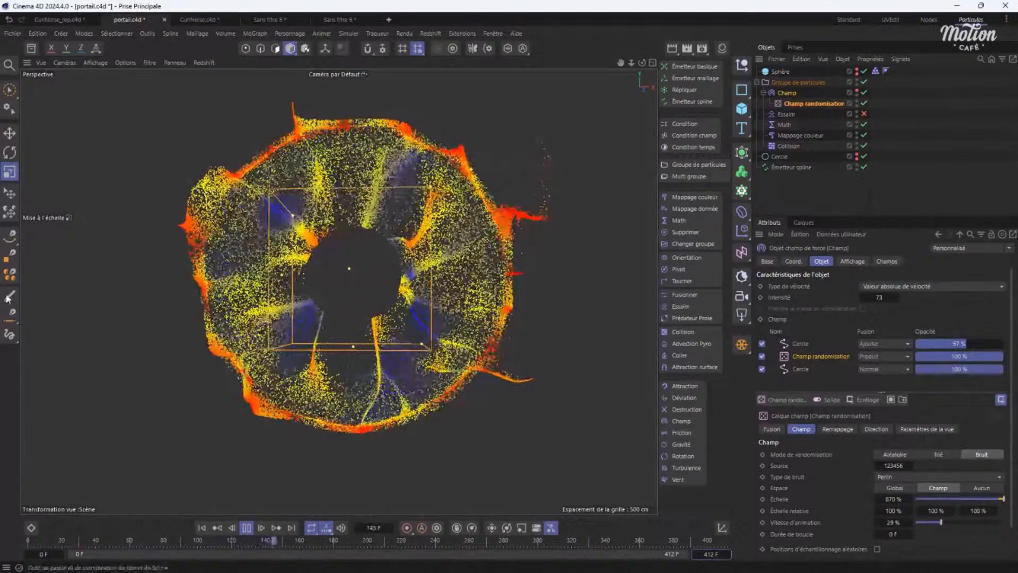
pyautogui.click(246, 528)
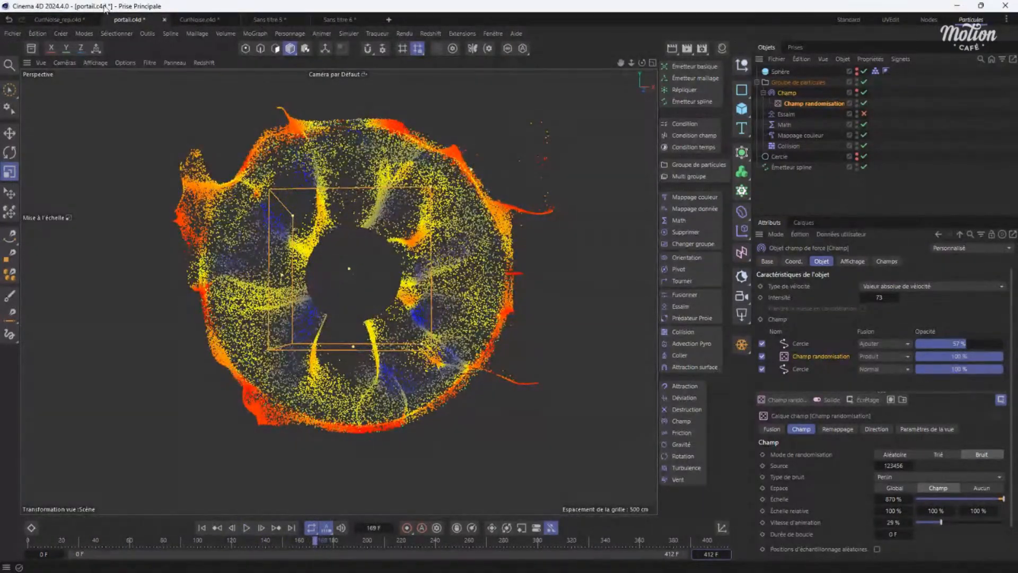
# Create a new project with an Émetteur basique, viewed from nearer the front, and hide the viewport grid.
pyautogui.click(389, 20)
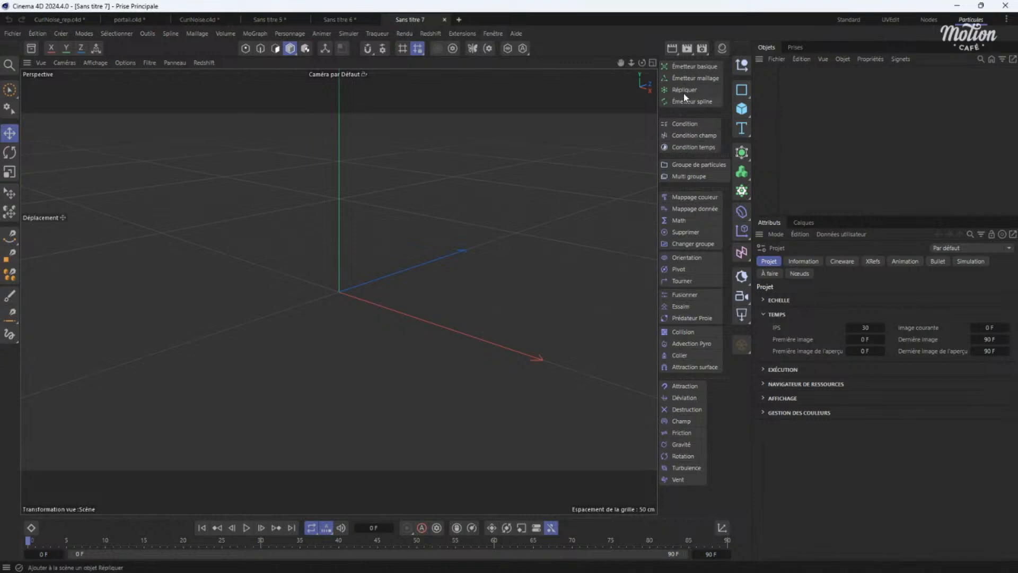
pyautogui.click(696, 66)
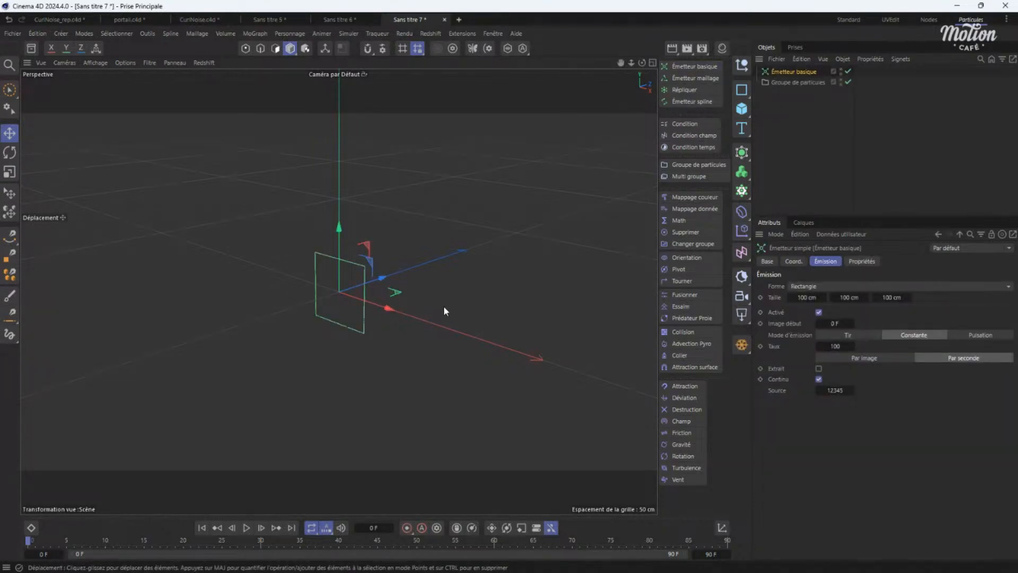
pyautogui.keyDown('alt'); pyautogui.moveTo(444, 310); pyautogui.dragTo(308, 294); pyautogui.keyUp('alt')
pyautogui.keyDown('alt'); pyautogui.moveTo(308, 294); pyautogui.dragTo(346, 254, button='right'); pyautogui.keyUp('alt')
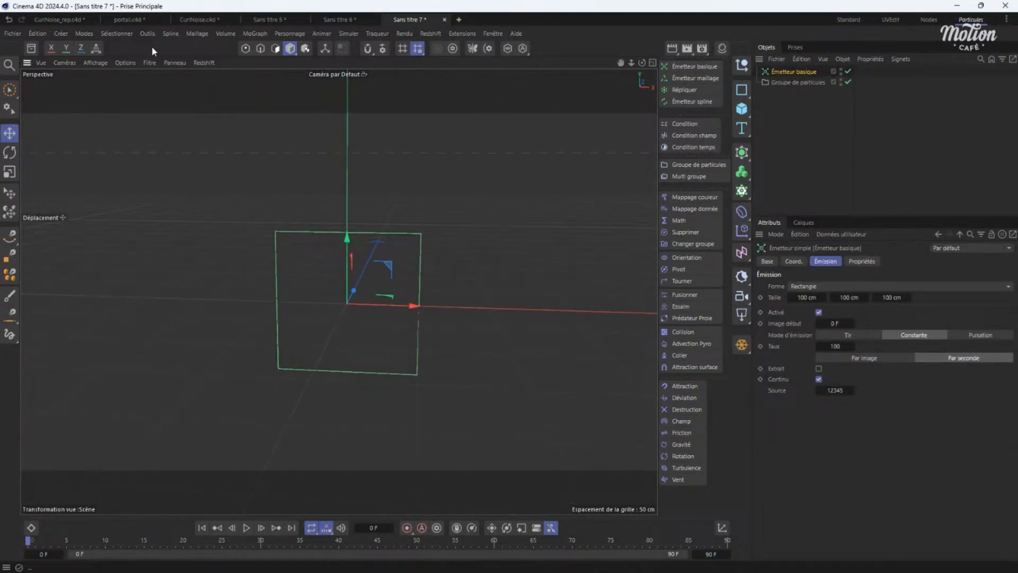
pyautogui.click(145, 61)
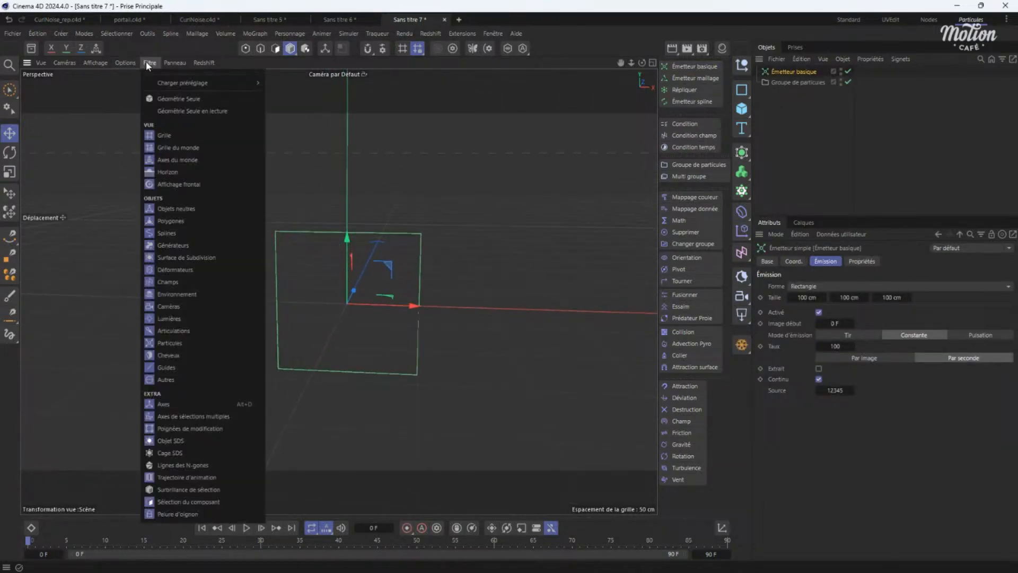
pyautogui.click(162, 135)
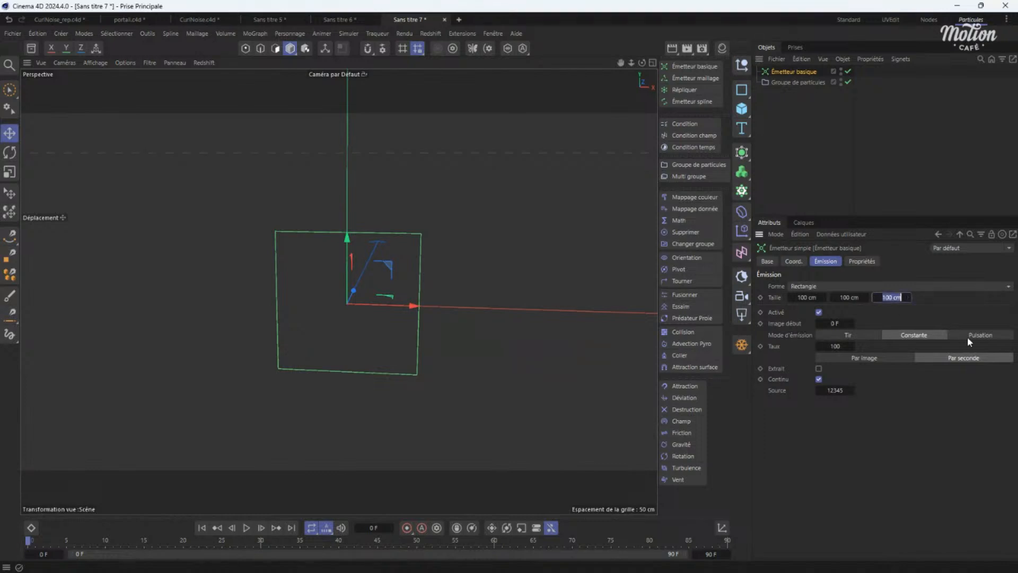
# Size the rectangular emitter to 199 × 181 × 0 cm and set its particle Vitesse to 0.
pyautogui.write('0')
pyautogui.press('Return')
pyautogui.moveTo(807, 298); pyautogui.dragTo(862, 325)
pyautogui.click(862, 263)
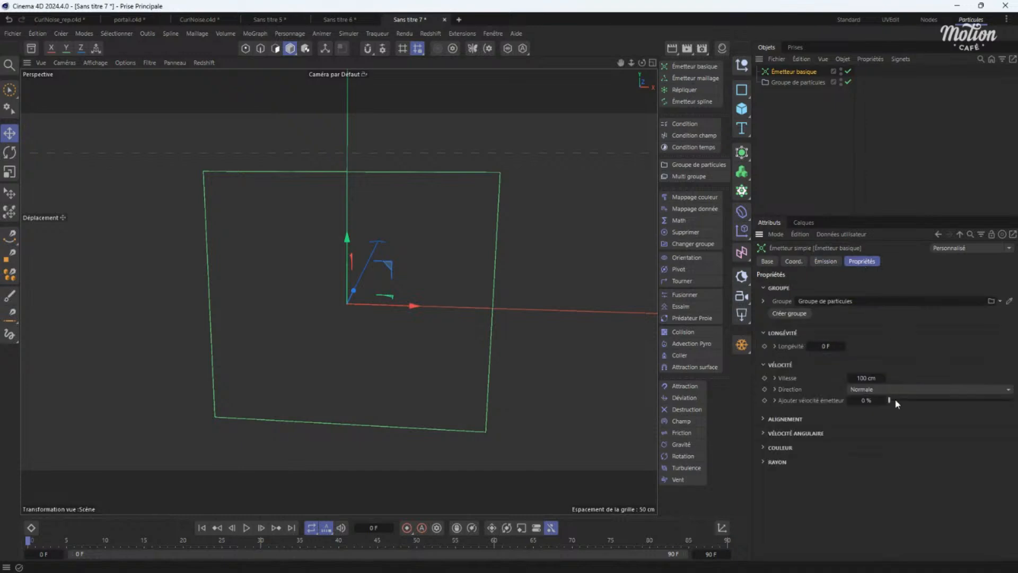
pyautogui.write('0')
pyautogui.press('Return')
# Switch the emitter to Tir mode with a Quantité of 10000 and run the simulation from the start.
pyautogui.click(826, 262)
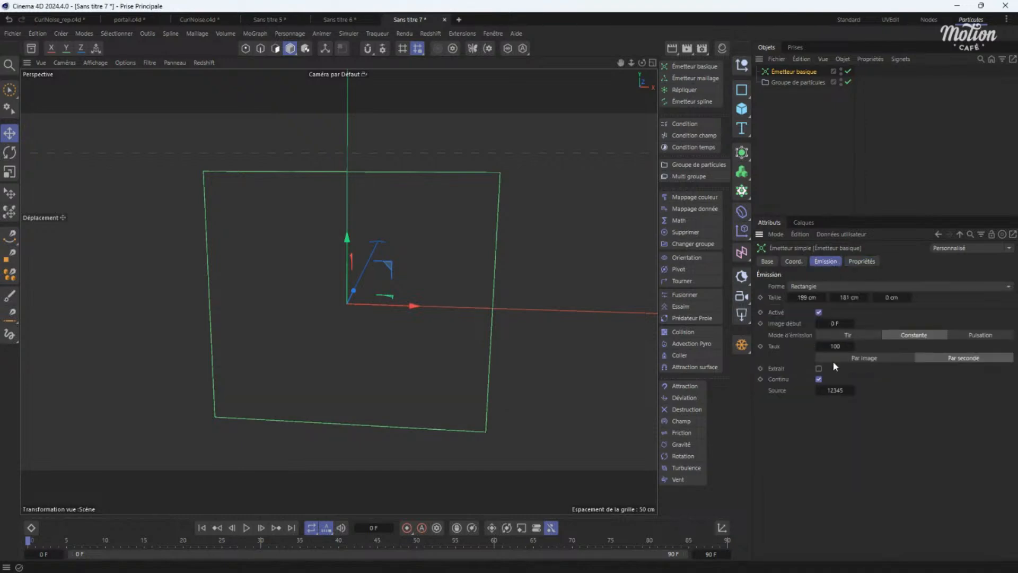
pyautogui.click(849, 335)
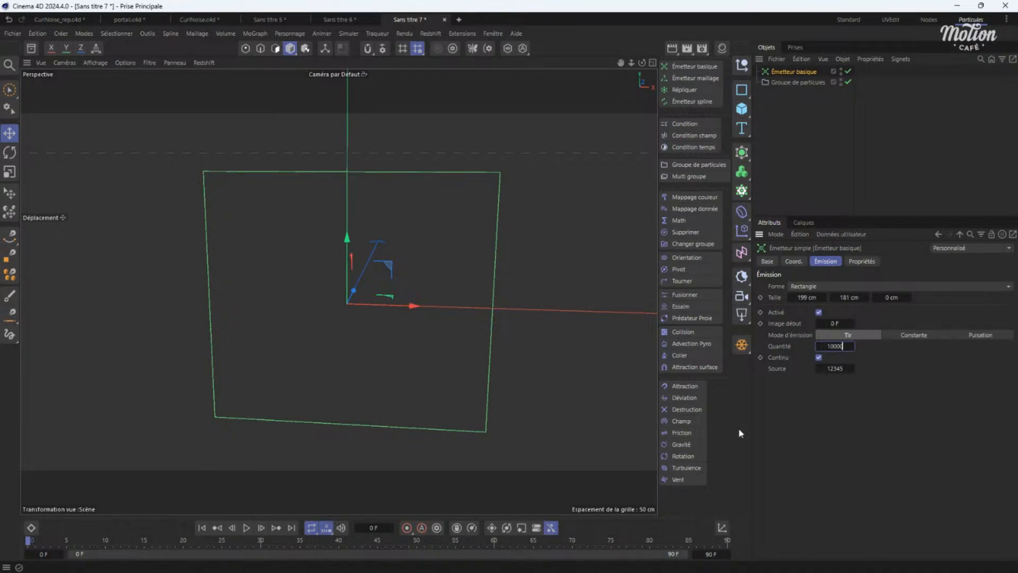
pyautogui.press('Return')
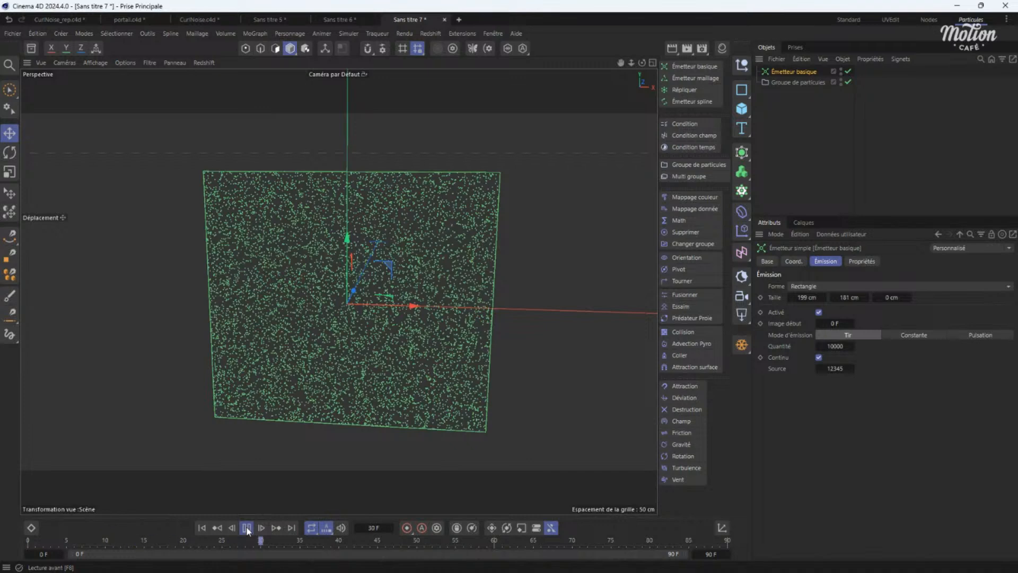
pyautogui.click(202, 527)
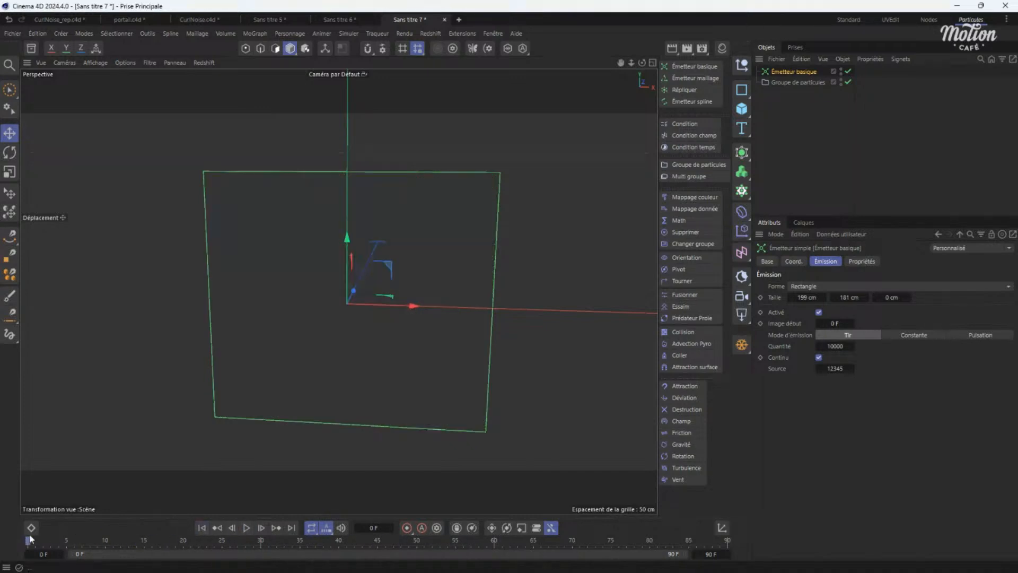
pyautogui.click(246, 527)
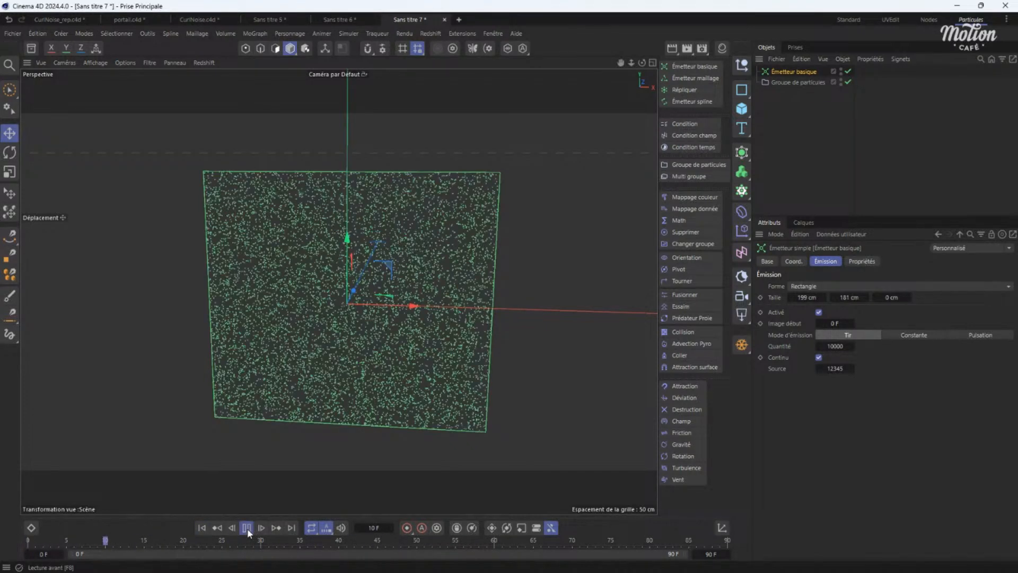
pyautogui.click(248, 530)
# Raise the emitter's Quantité to 50000, replay the emission from the start, and stop it.
pyautogui.moveTo(366, 403)
pyautogui.keyDown('alt'); pyautogui.mouseDown()
pyautogui.moveTo(372, 375)
pyautogui.moveTo(366, 391)
pyautogui.mouseUp(); pyautogui.keyUp('alt')
pyautogui.doubleClick(836, 345)
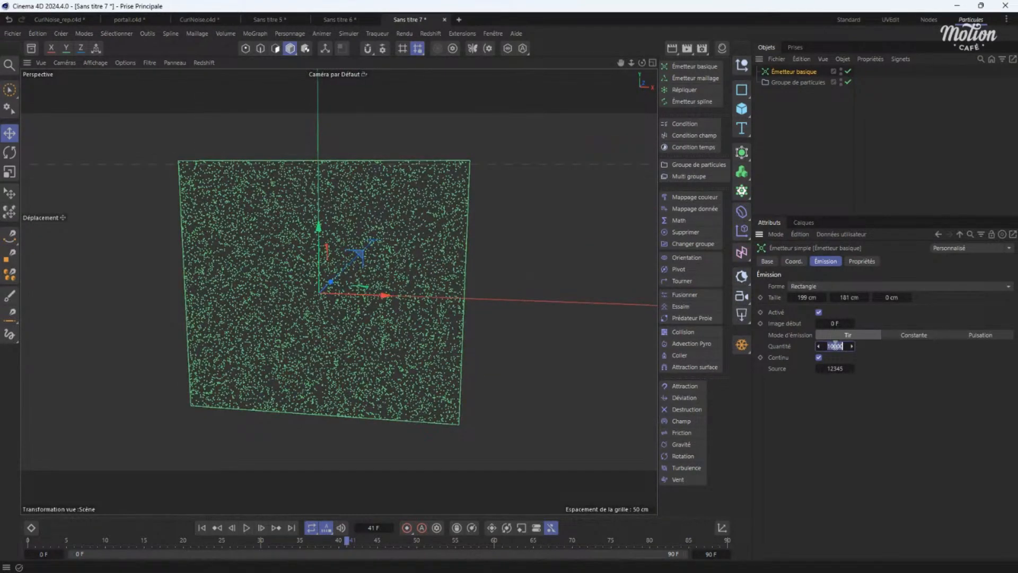
pyautogui.click(838, 345)
pyautogui.click(201, 528)
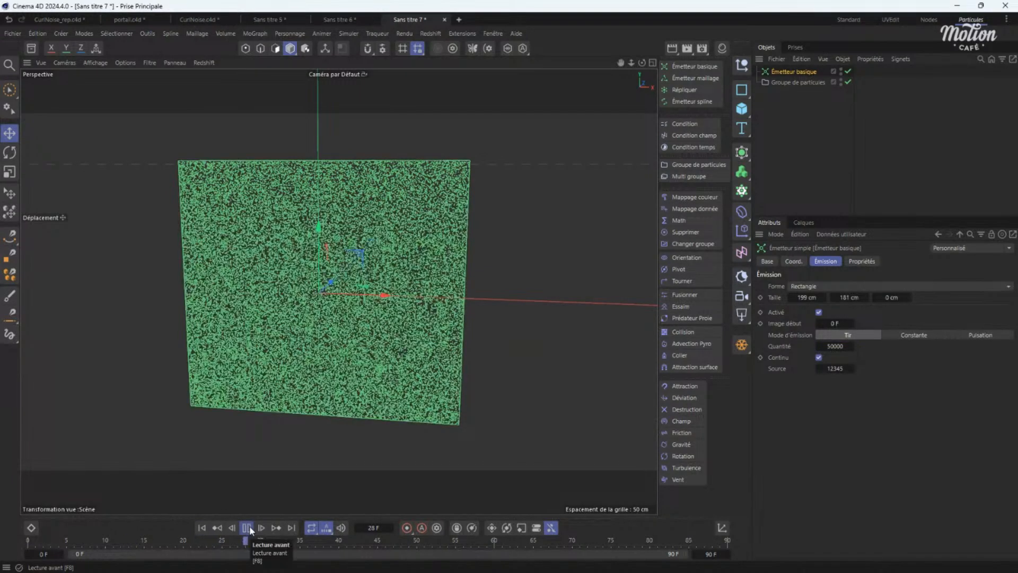
pyautogui.click(247, 528)
pyautogui.keyDown('alt'); pyautogui.moveTo(338, 349); pyautogui.dragTo(347, 342); pyautogui.keyUp('alt')
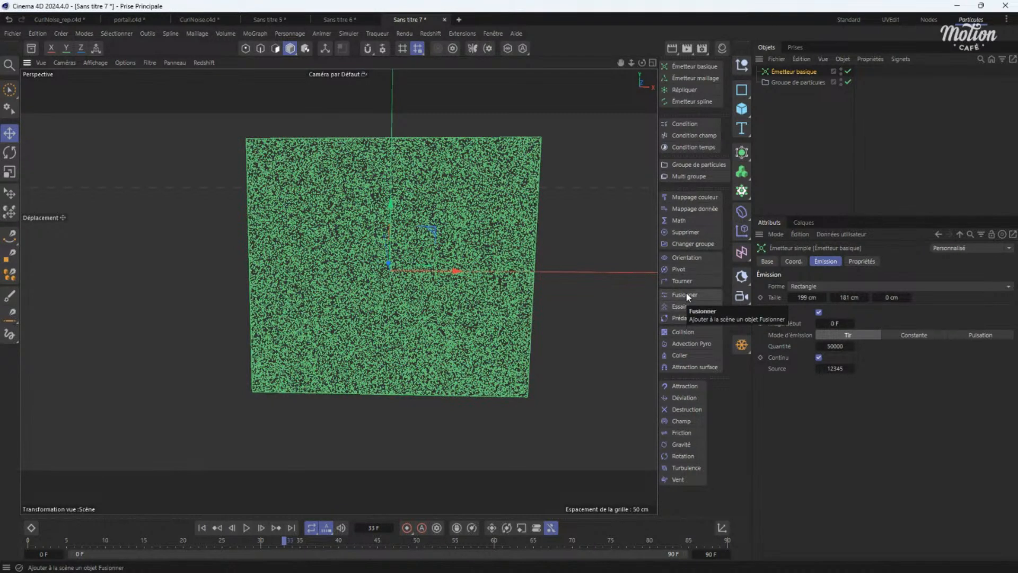
# Add an Essaim modifier, return to the first frame, and extend the timeline to 336 F.
pyautogui.click(681, 307)
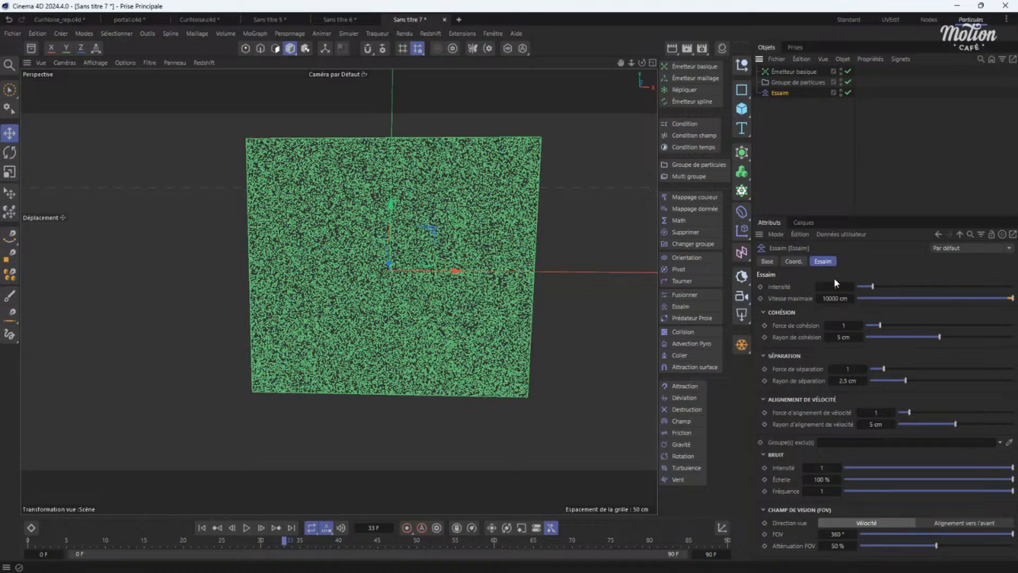
pyautogui.keyDown('alt'); pyautogui.moveTo(392, 271); pyautogui.dragTo(378, 273); pyautogui.keyUp('alt')
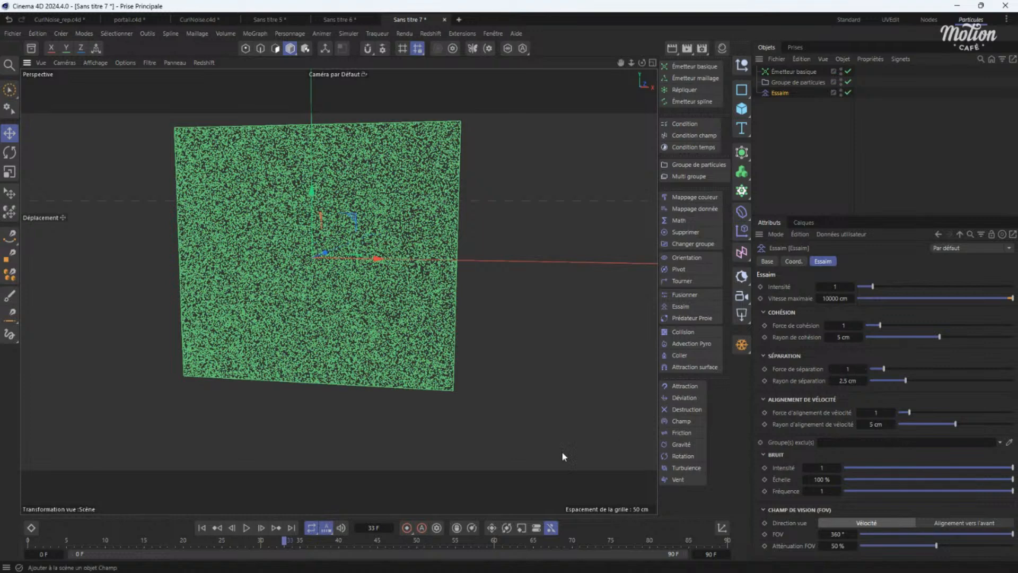
pyautogui.click(202, 528)
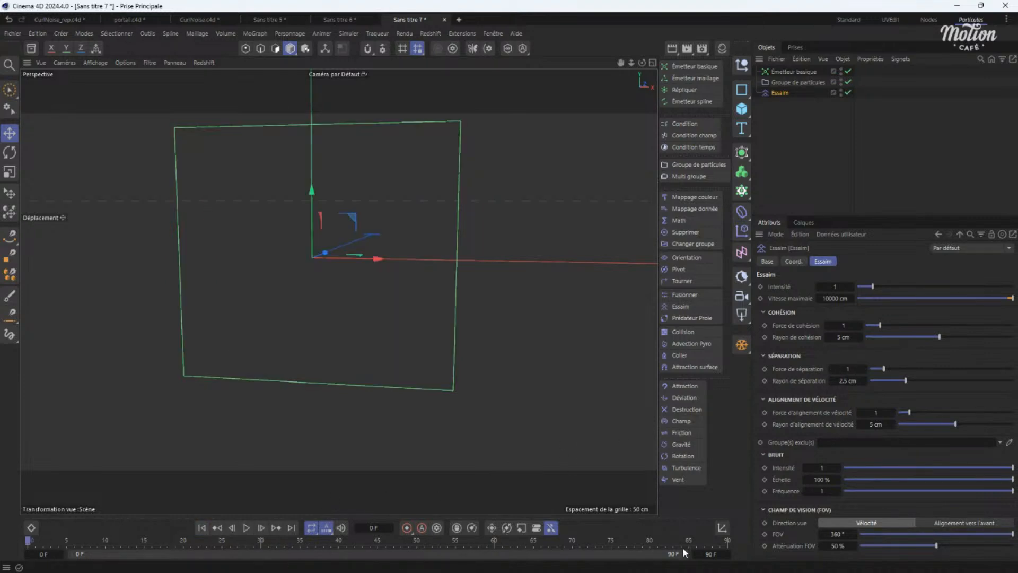
pyautogui.moveTo(709, 555); pyautogui.dragTo(734, 554)
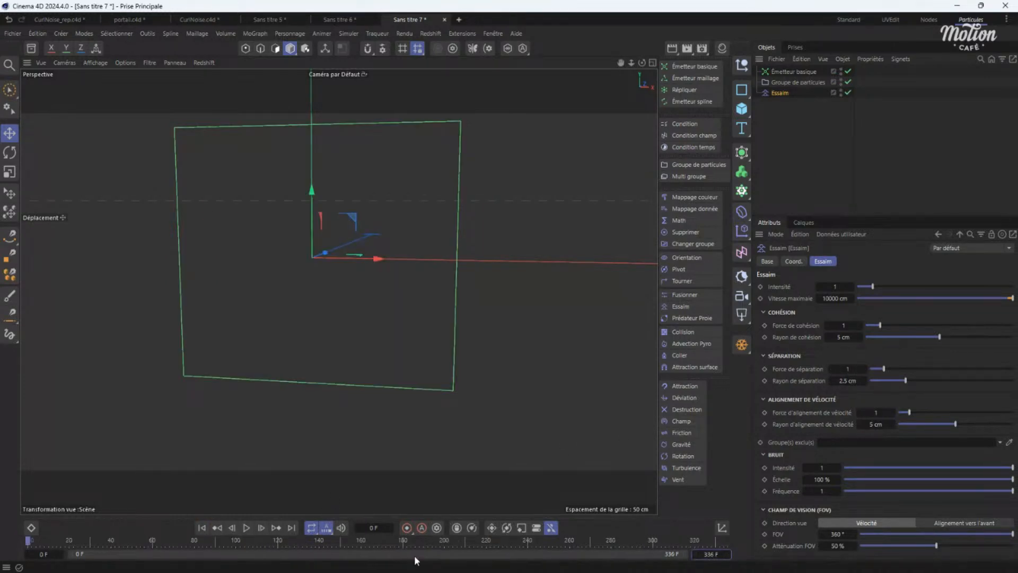
# Run the default Essaim simulation to about frame 95 and examine how the particles spread around the emitter.
pyautogui.click(247, 527)
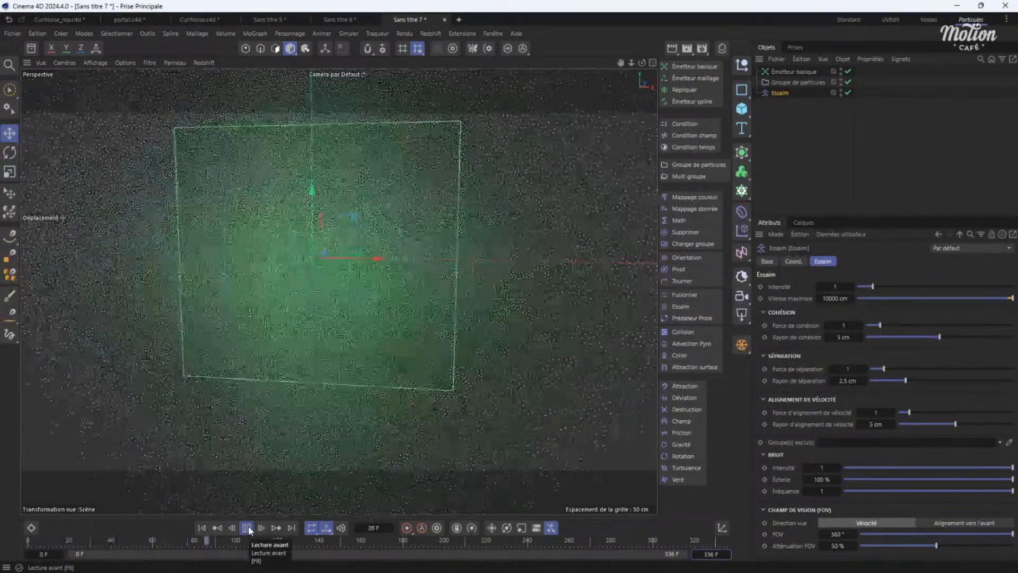
pyautogui.click(247, 527)
pyautogui.scroll(5, 337, 273)
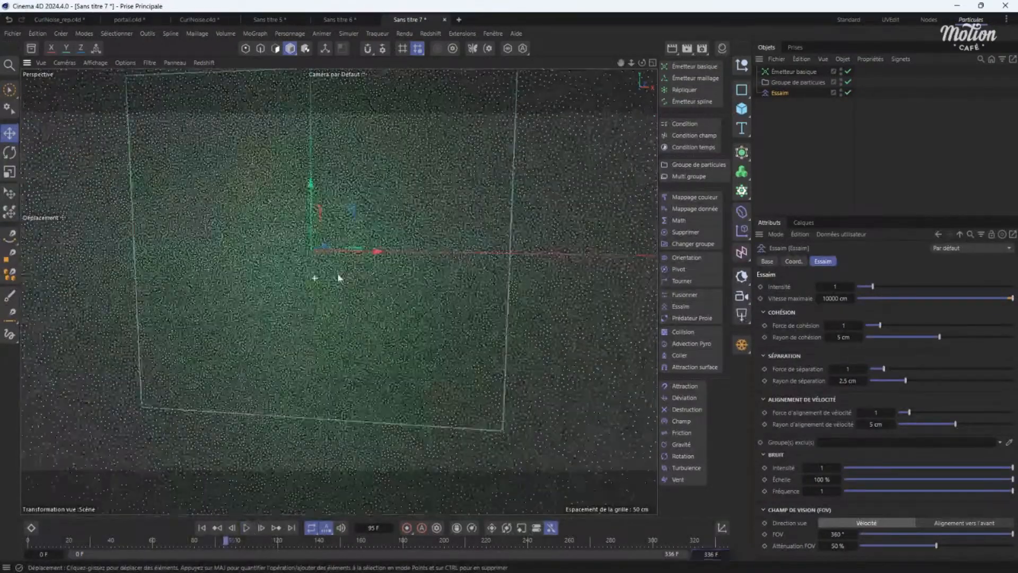
pyautogui.scroll(-4, 322, 296)
pyautogui.keyDown('alt'); pyautogui.moveTo(324, 291); pyautogui.dragTo(349, 273); pyautogui.keyUp('alt')
pyautogui.scroll(-1, 349, 273)
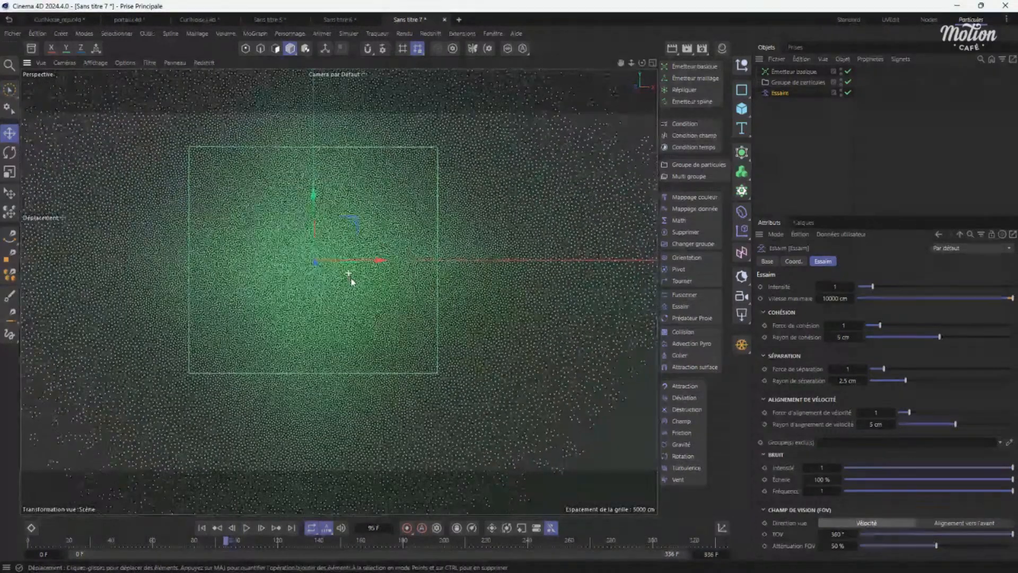
pyautogui.scroll(1, 351, 277)
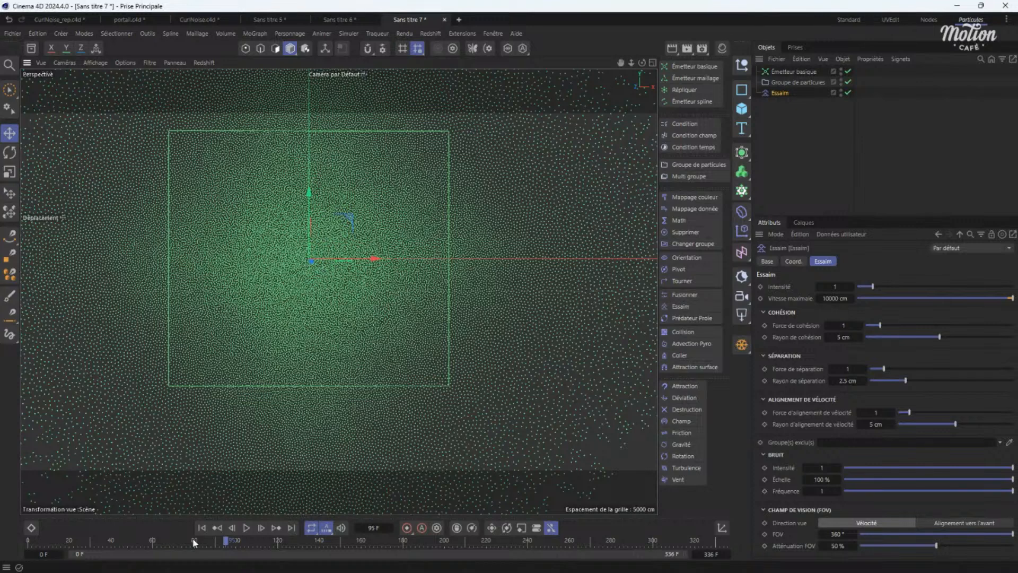
# Set the Essaim's Rayon de séparation and Force de séparation to 0 and replay the simulation from the start.
pyautogui.click(202, 528)
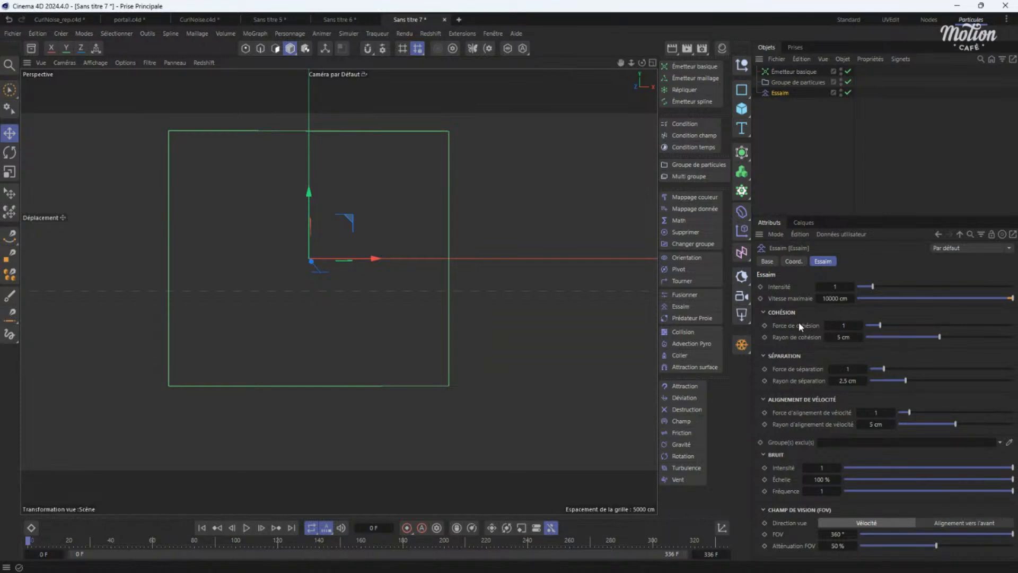
pyautogui.moveTo(898, 380); pyautogui.dragTo(845, 381)
pyautogui.moveTo(884, 368); pyautogui.dragTo(871, 369)
pyautogui.click(247, 528)
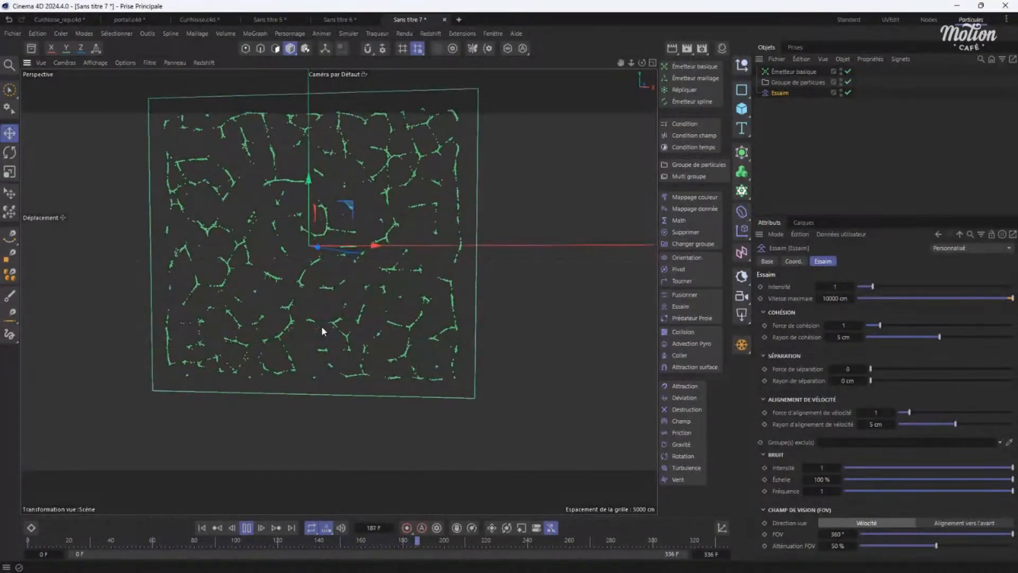
# Replay the zero-separation simulation from the start to about frame 245, and return to the first frame.
pyautogui.click(204, 524)
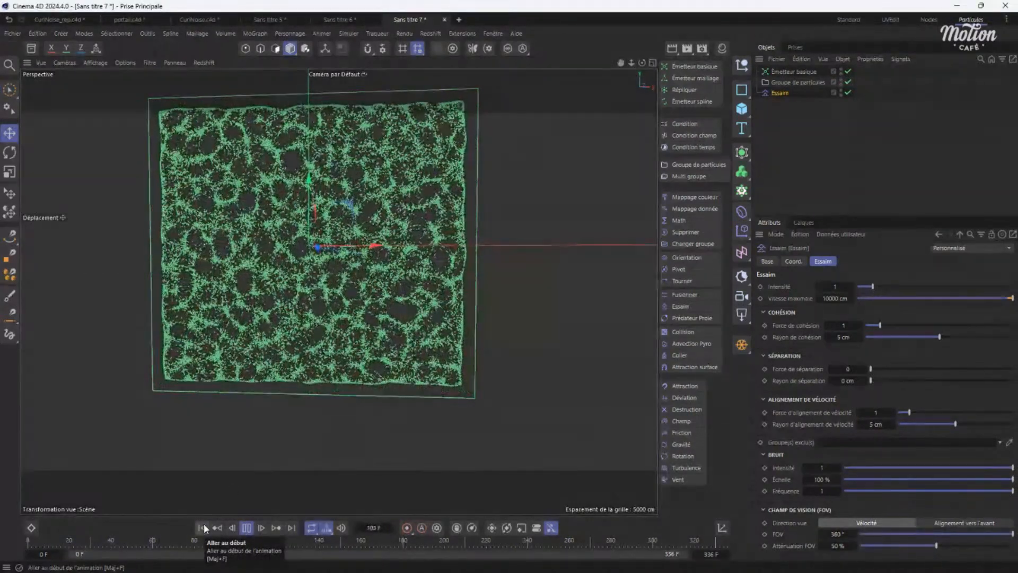
pyautogui.click(247, 528)
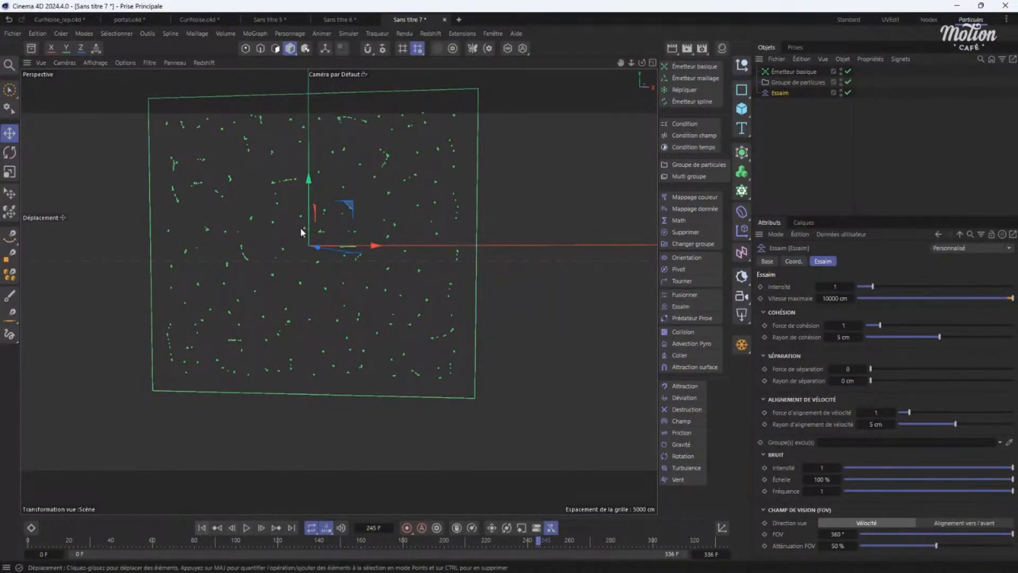
pyautogui.click(203, 527)
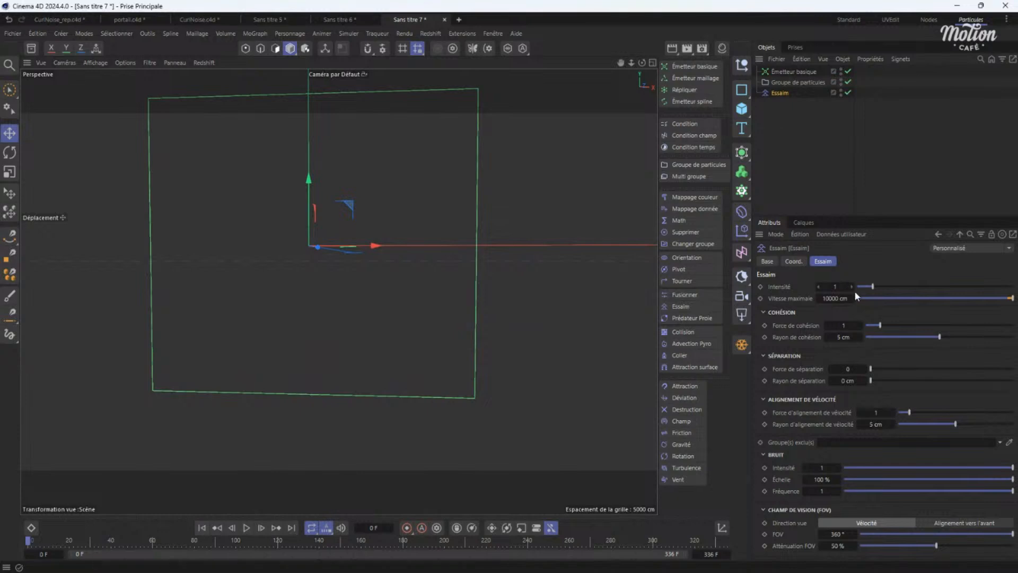
# Set the Essaim's Force de séparation to 0.5 and Rayon de séparation to 2.7 cm, and play to about frame 33.
pyautogui.click(876, 370)
pyautogui.moveTo(877, 381); pyautogui.dragTo(913, 381)
pyautogui.click(246, 528)
pyautogui.click(246, 528)
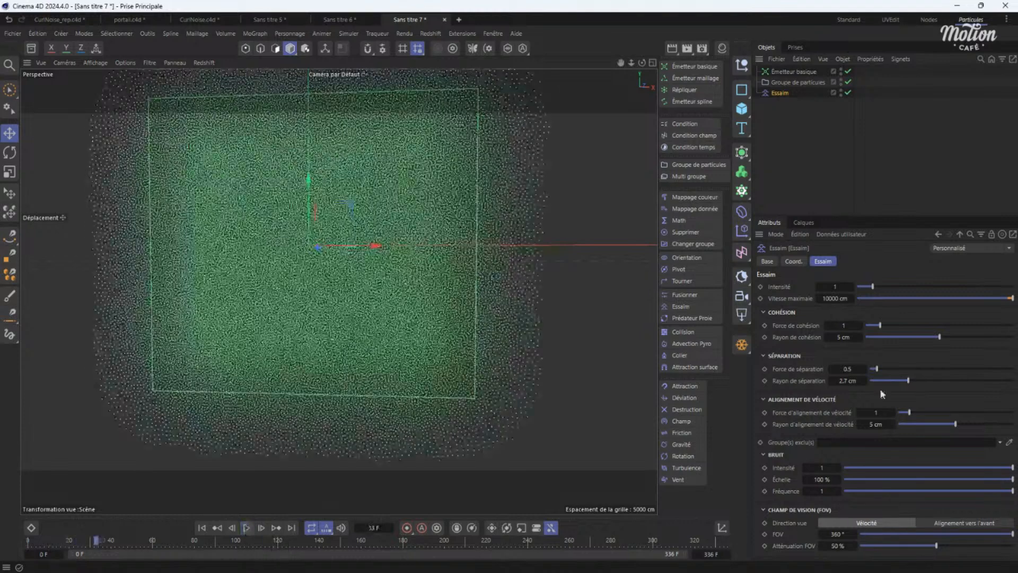
# Lower the Essaim's Rayon de séparation to 0.7 cm and replay from the start to about frame 75.
pyautogui.click(882, 381)
pyautogui.moveTo(884, 382); pyautogui.dragTo(880, 382)
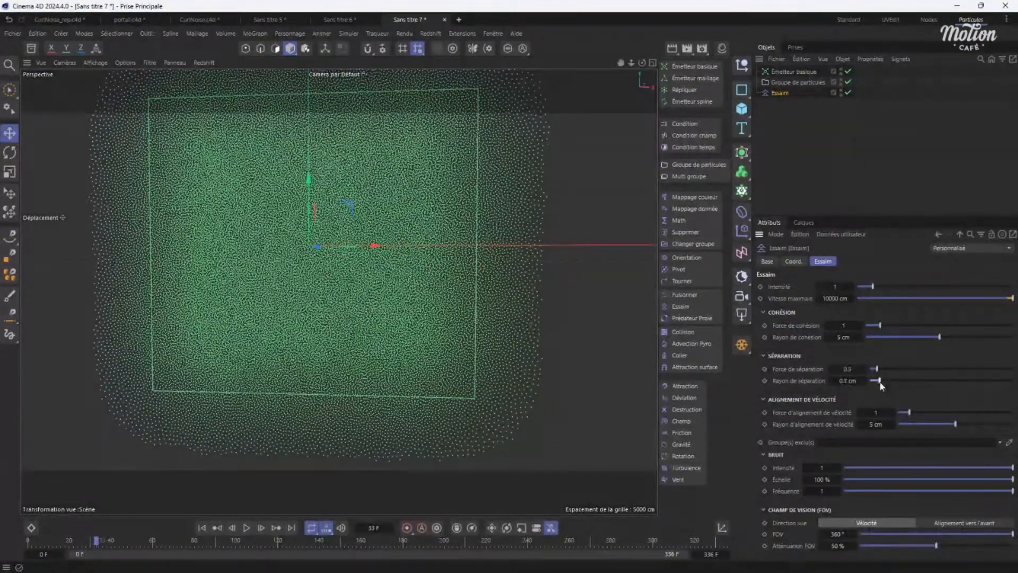
pyautogui.click(201, 528)
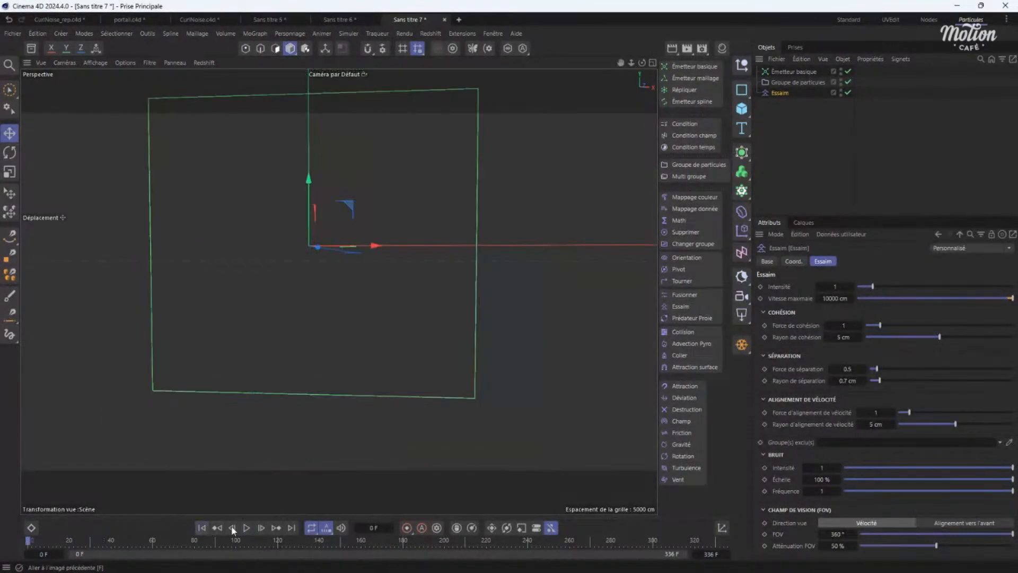
pyautogui.click(247, 527)
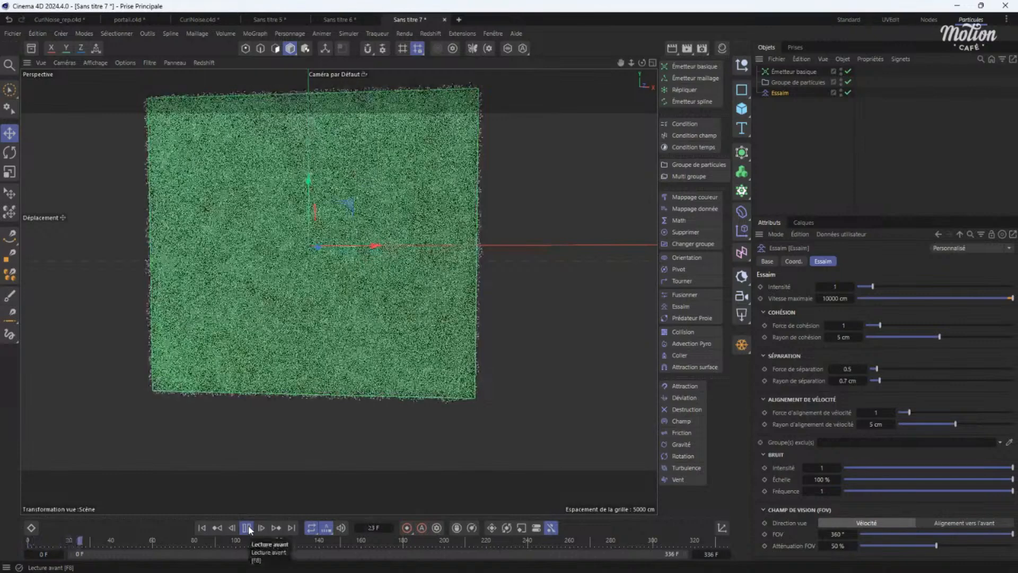
pyautogui.click(247, 527)
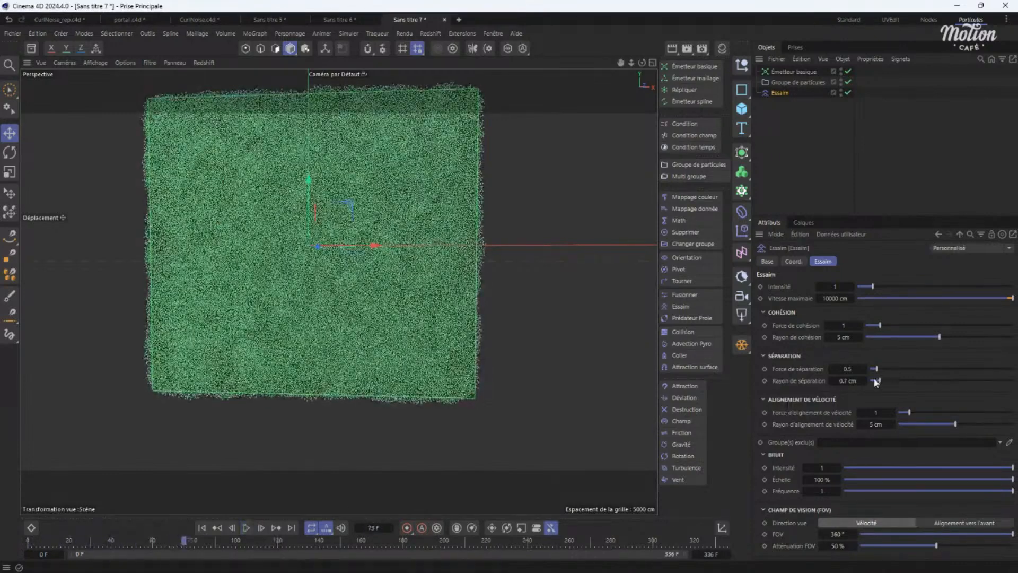
# Set the Essaim's Rayon de séparation to 0.3 cm, replay the simulation past frame 250, and return to the first frame.
pyautogui.moveTo(847, 382); pyautogui.dragTo(846, 385)
pyautogui.click(830, 381)
pyautogui.click(829, 382)
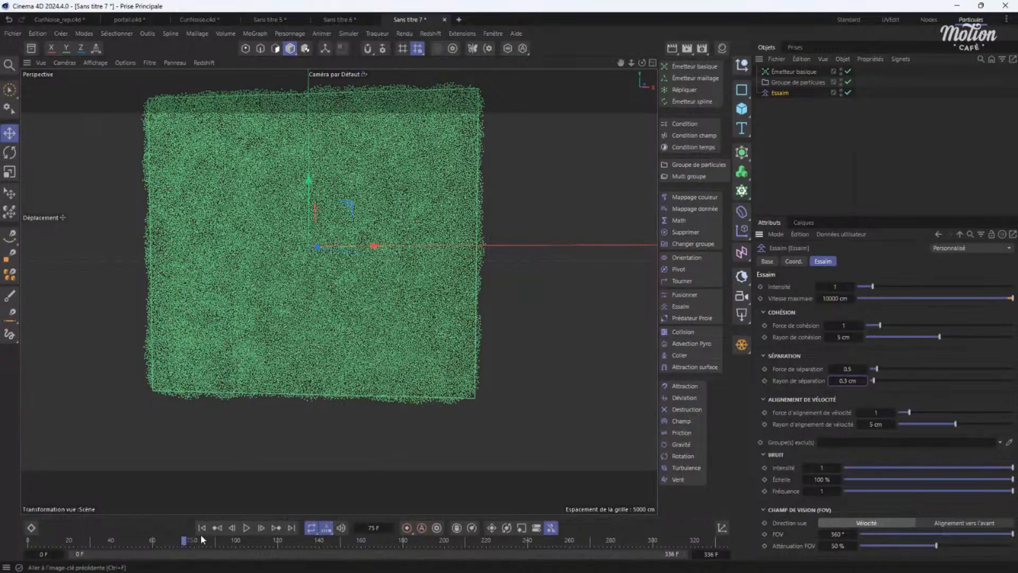
pyautogui.click(218, 529)
pyautogui.click(248, 528)
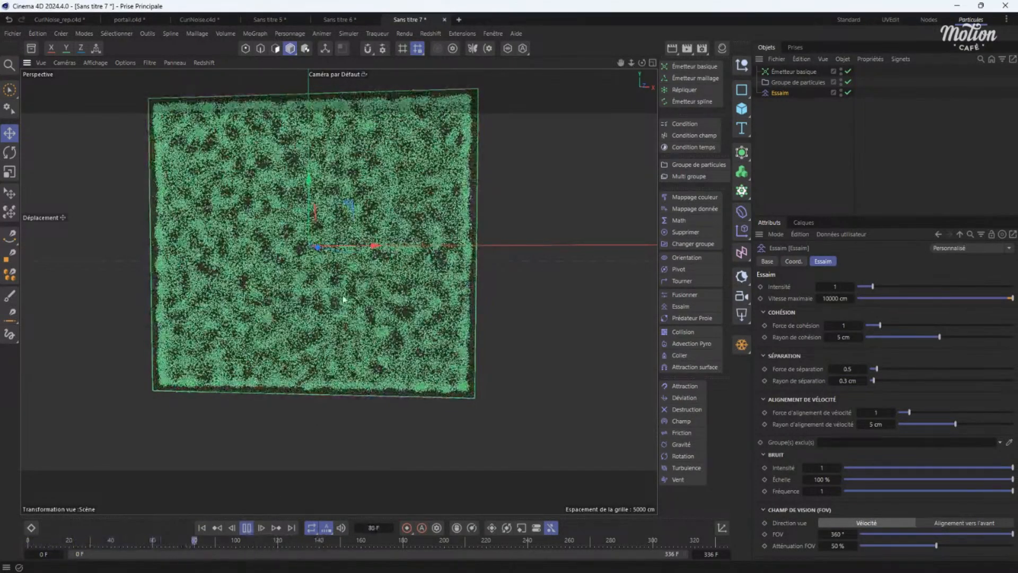
pyautogui.scroll(3, 351, 295)
pyautogui.scroll(-4, 342, 297)
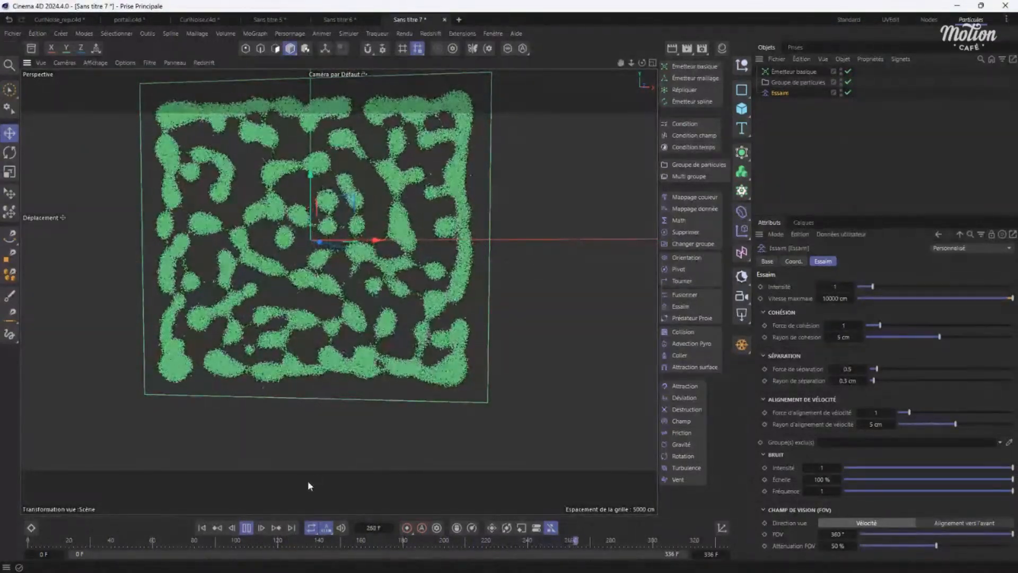
pyautogui.click(250, 527)
pyautogui.click(202, 528)
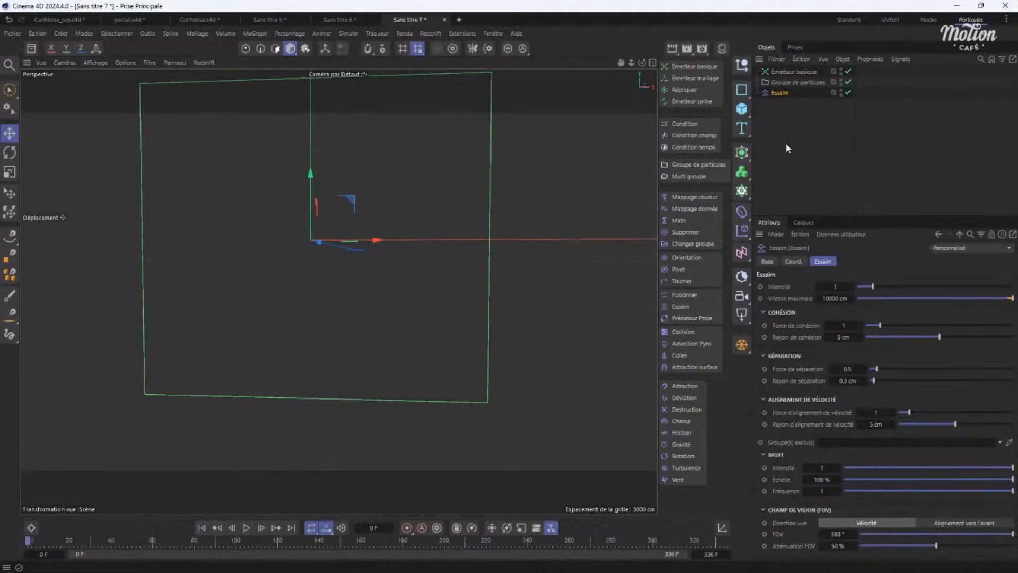
# Nest the Groupe de particules inside a new Générateur de volume and disable the generator.
pyautogui.click(795, 112)
pyautogui.click(785, 84)
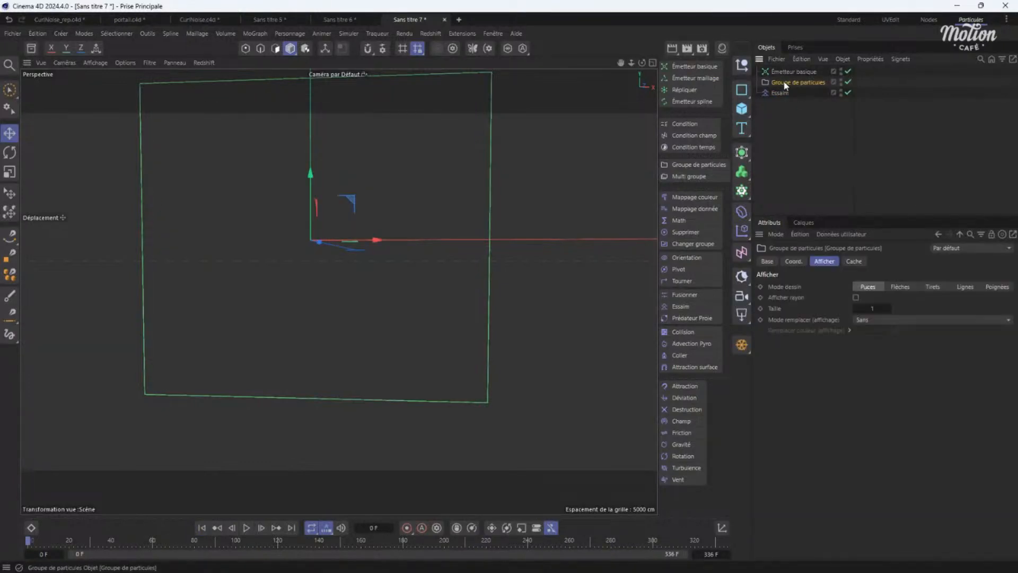
pyautogui.keyDown('alt'); pyautogui.click(742, 172); pyautogui.keyUp('alt')
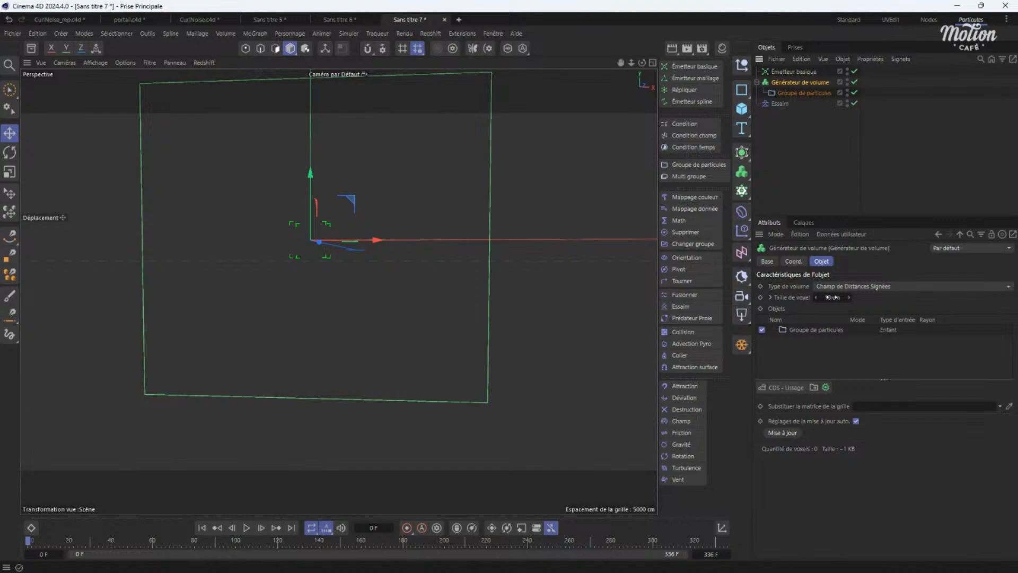
pyautogui.click(854, 82)
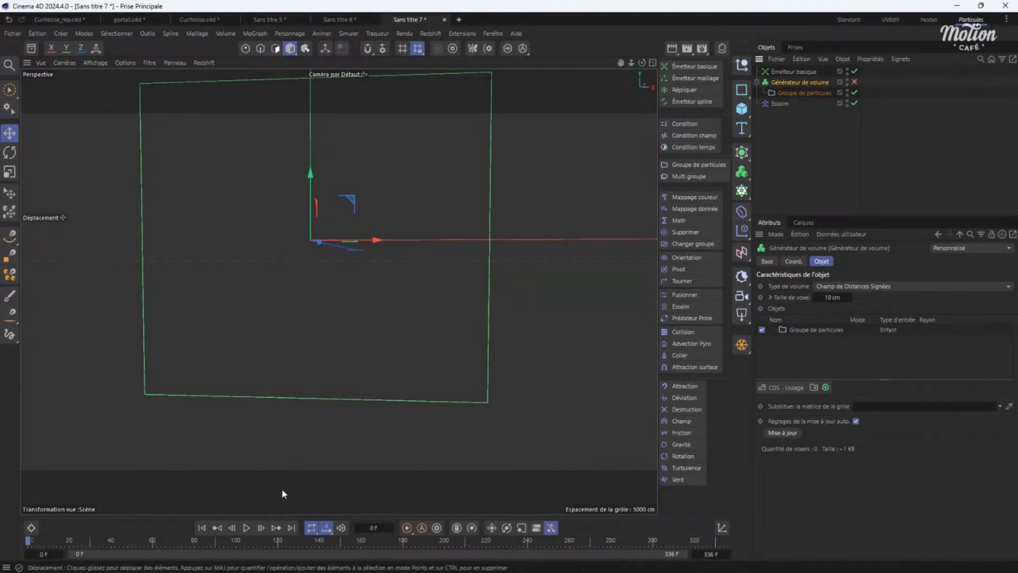
# Run the simulation to about frame 227 and re-enable the Générateur de volume.
pyautogui.click(248, 527)
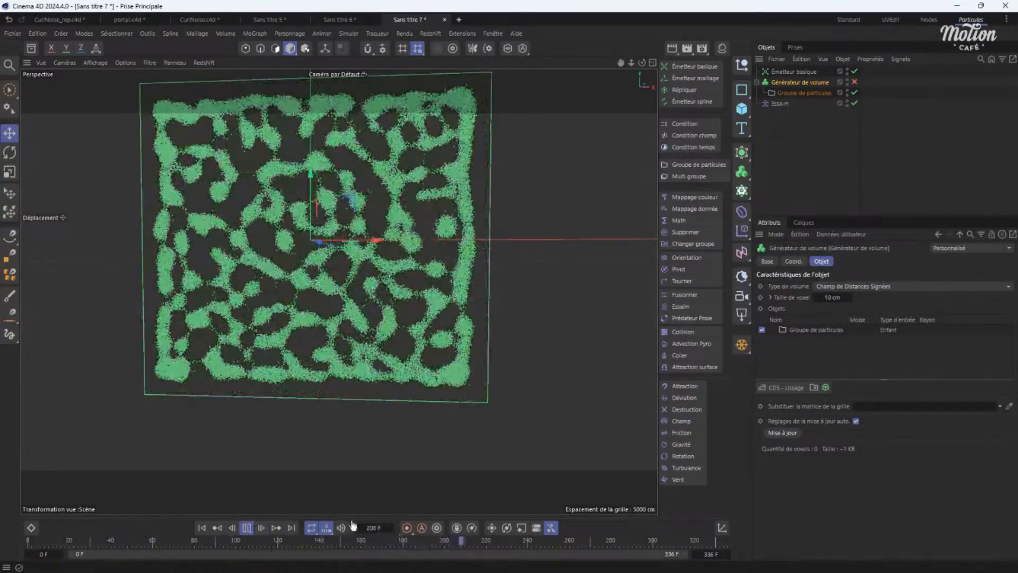
pyautogui.click(247, 529)
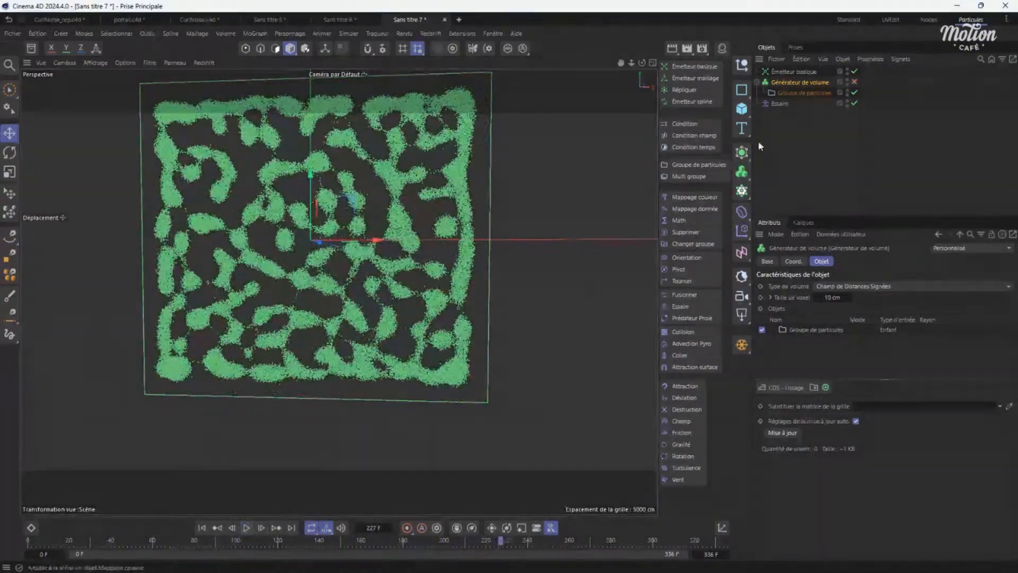
pyautogui.click(854, 82)
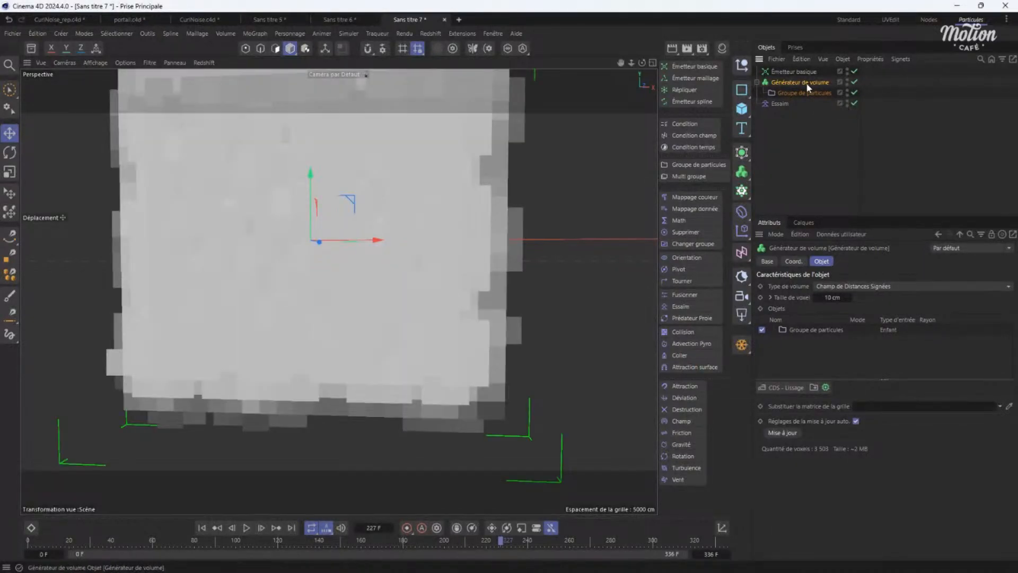
# Set the volume generator's Taille de voxel to 3 cm and the particle group's Rayon to 3 cm.
pyautogui.click(833, 298)
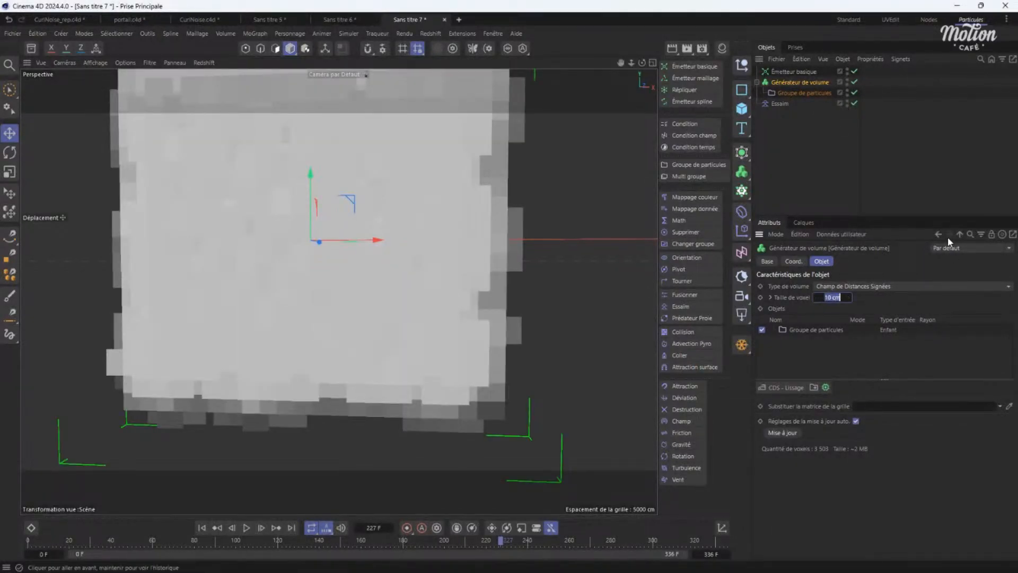
pyautogui.write('3')
pyautogui.press('Return')
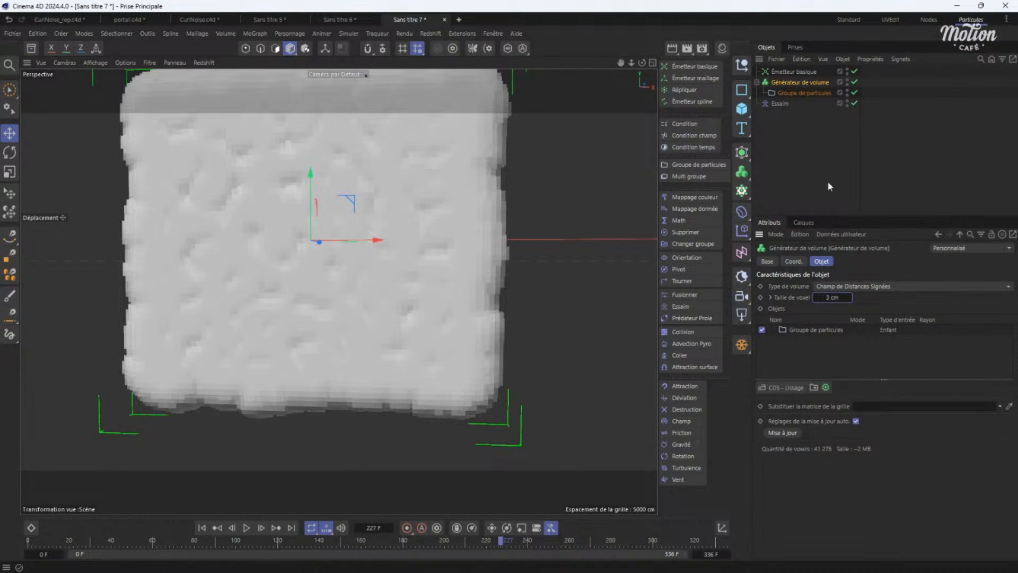
pyautogui.click(809, 329)
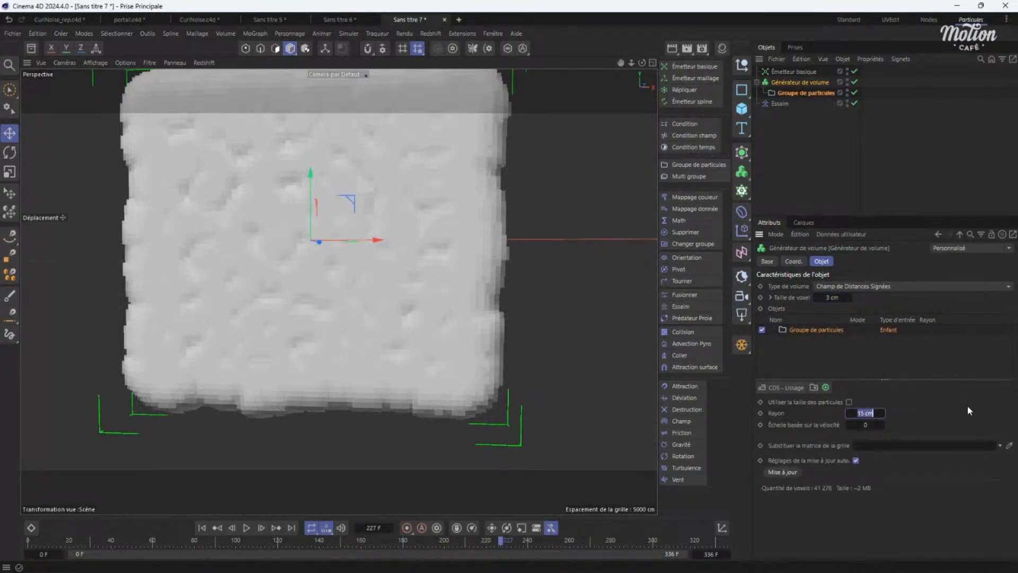
pyautogui.write('3')
pyautogui.press('Return')
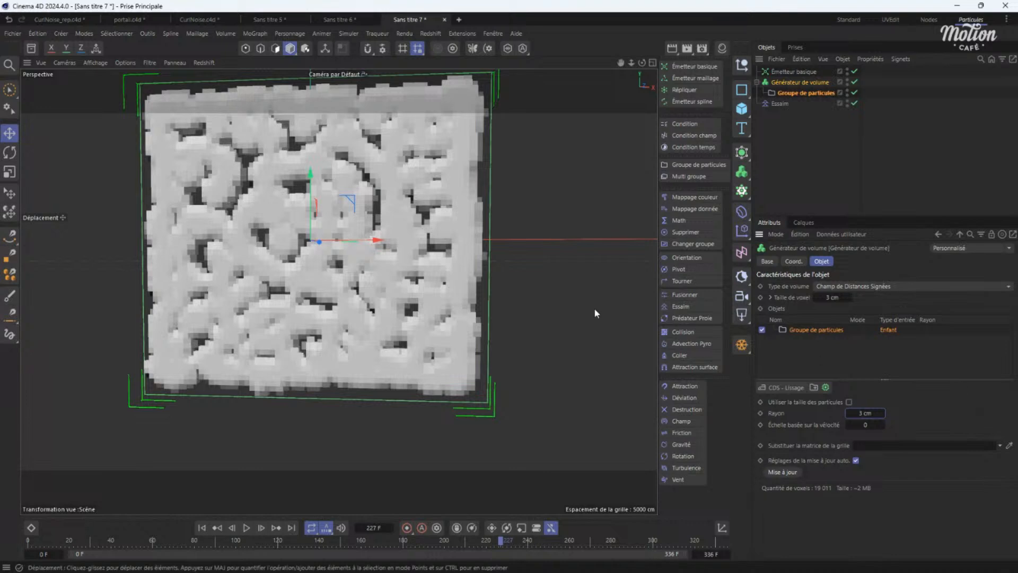
# Reduce the volume generator's Taille de voxel to 2 cm and the particle group's Rayon to 2 cm.
pyautogui.click(840, 298)
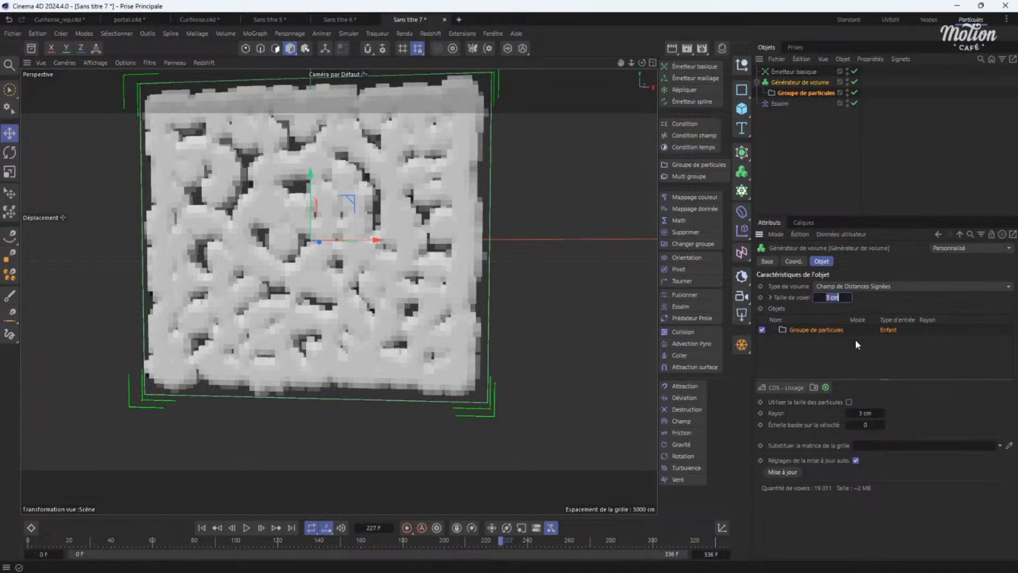
pyautogui.write('2')
pyautogui.press('Return')
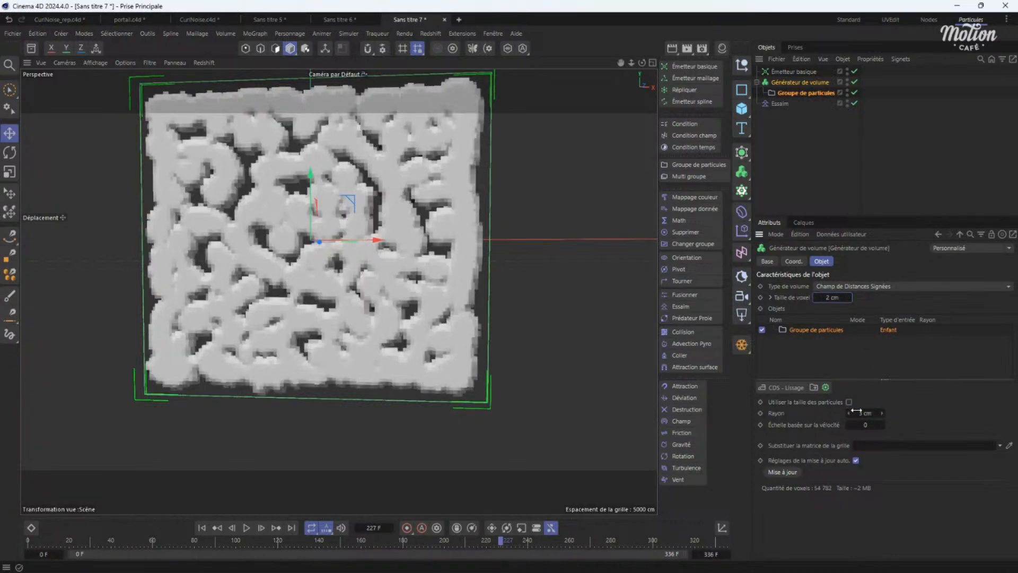
pyautogui.write('2')
pyautogui.press('Return')
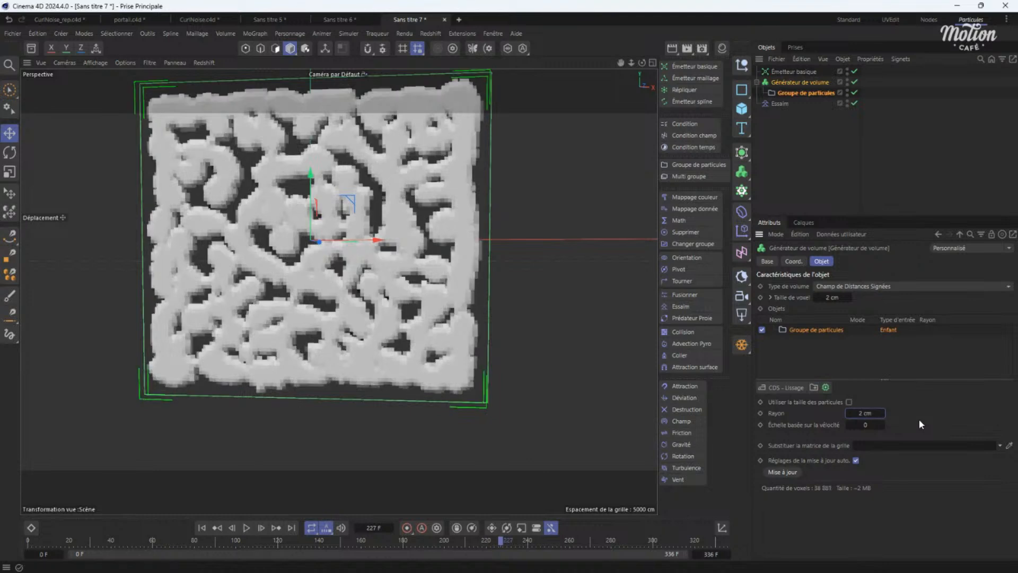
pyautogui.click(849, 413)
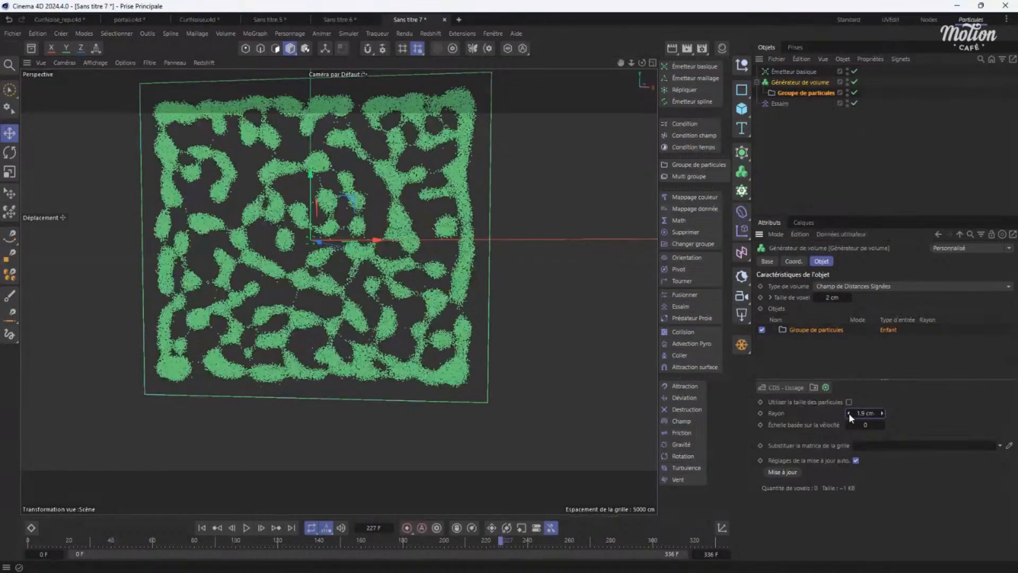
pyautogui.click(883, 414)
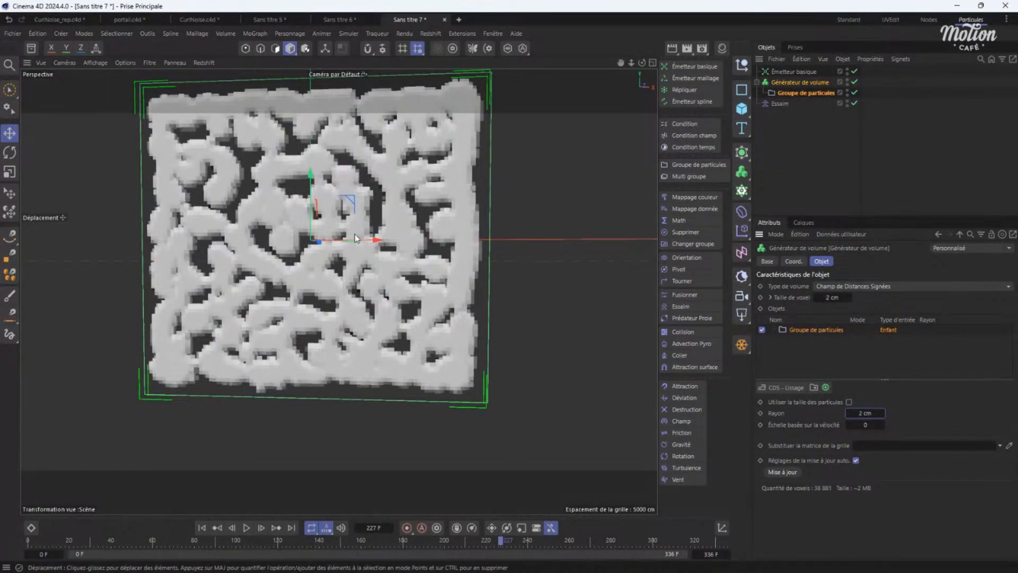
# Refine the volume by setting both the Taille de voxel and the particle group's Rayon to 1.54 cm.
pyautogui.click(835, 298)
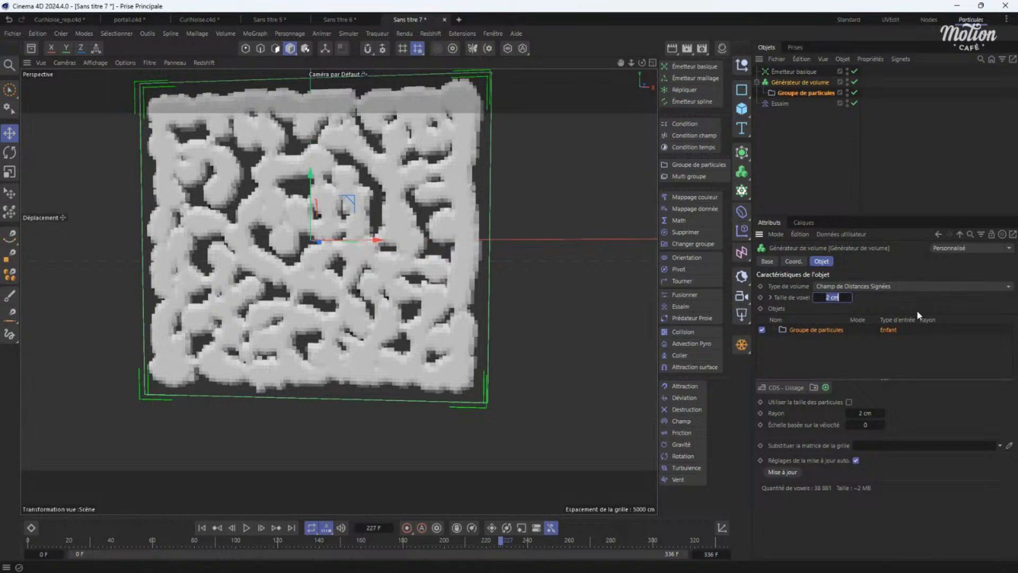
pyautogui.write('1.54')
pyautogui.press('Return')
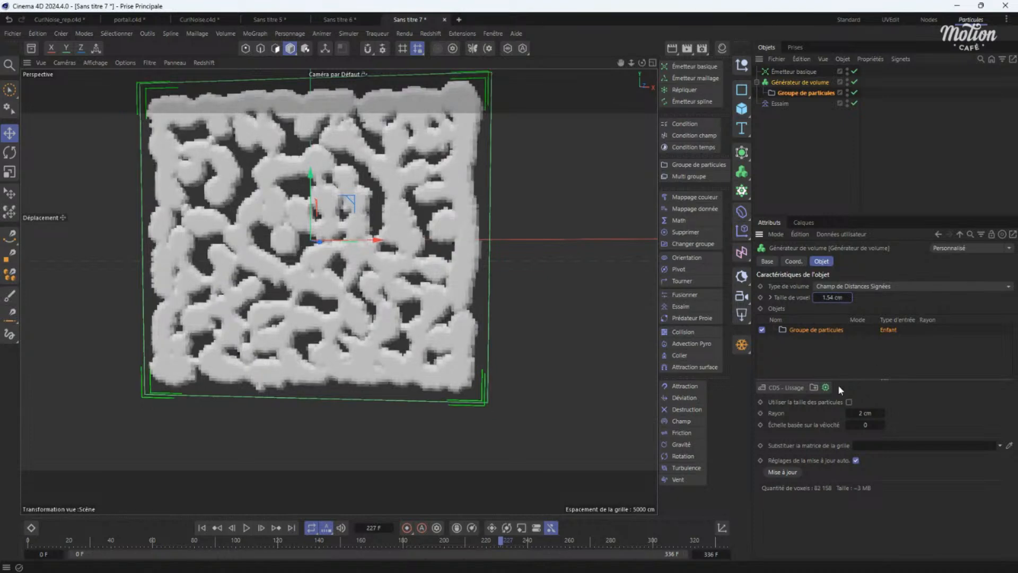
pyautogui.doubleClick(866, 413)
pyautogui.write('1.54')
pyautogui.press('Return')
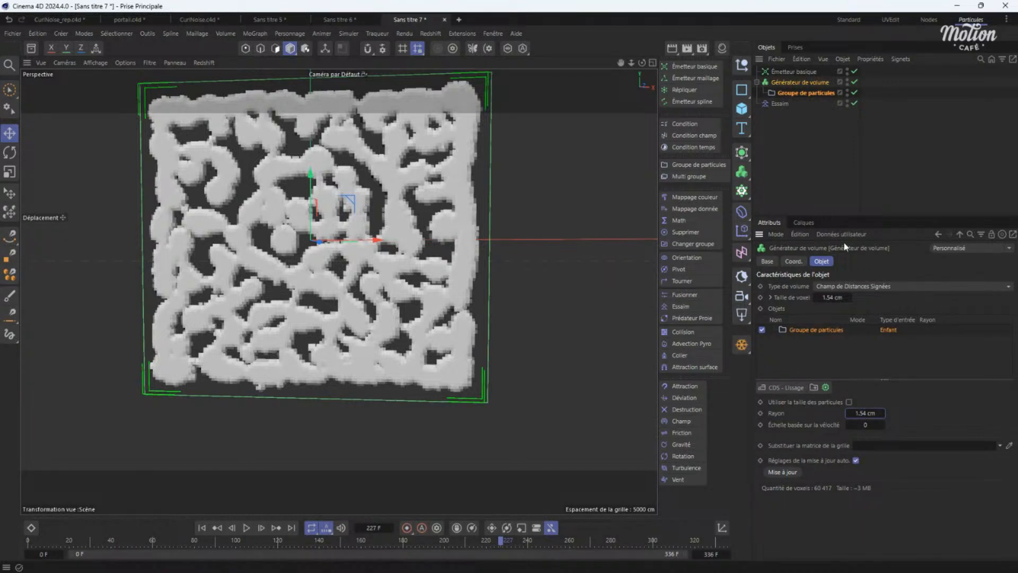
# Add a CDS - Lissage filter above the particle group with Distance de voxel 1, and raise the group's Rayon to 2.44 cm.
pyautogui.moveTo(784, 385); pyautogui.dragTo(821, 345)
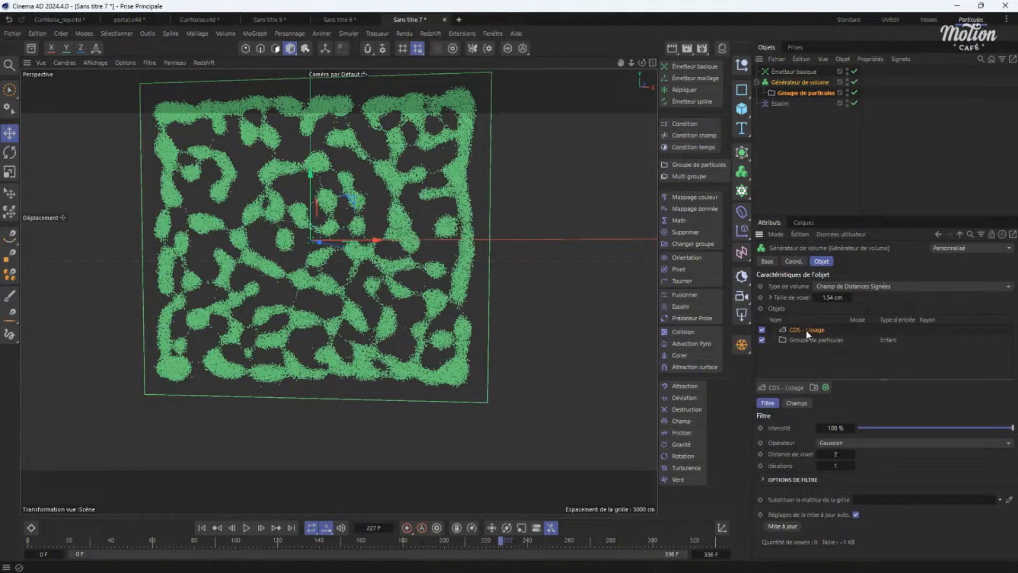
pyautogui.click(841, 454)
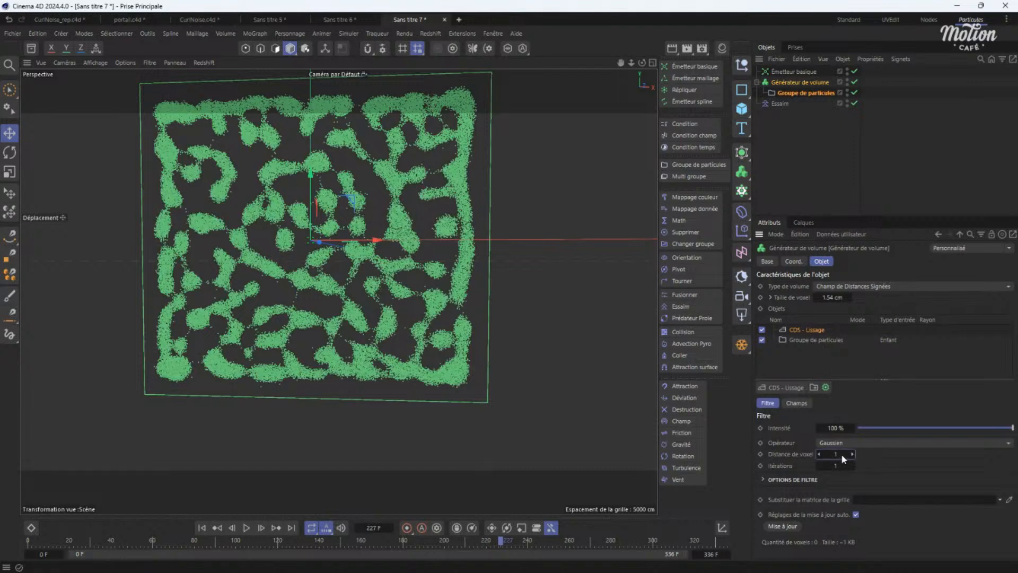
pyautogui.click(801, 340)
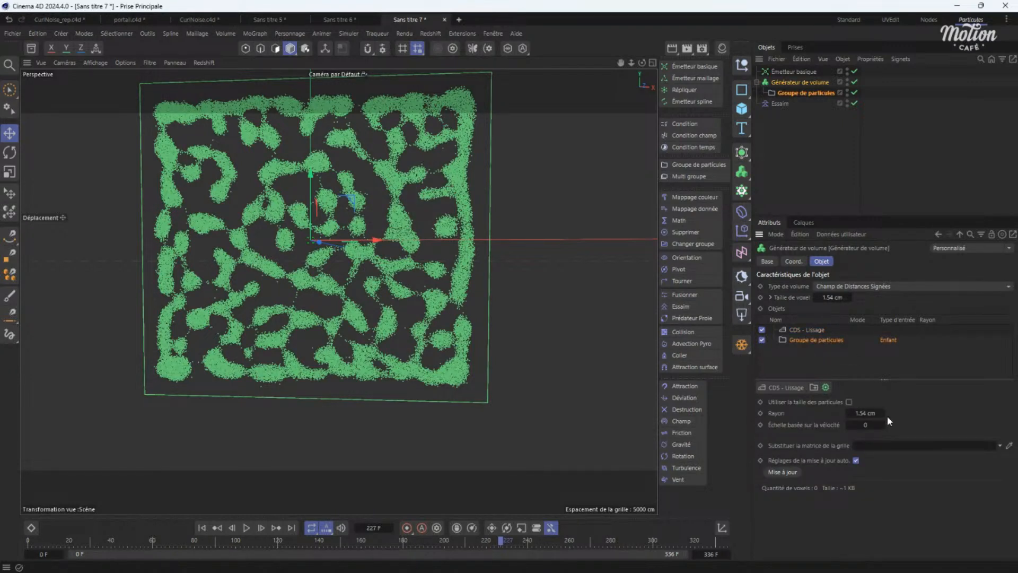
pyautogui.scroll(8, 875, 414)
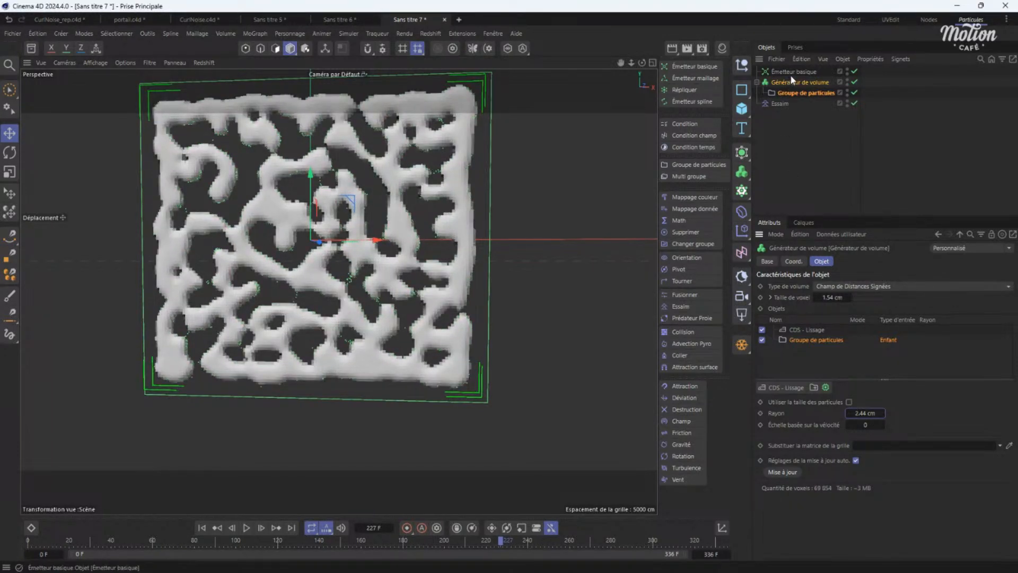
# Wrap the Générateur de volume in a Mailleur de volume.
pyautogui.moveTo(744, 175); pyautogui.dragTo(791, 209)
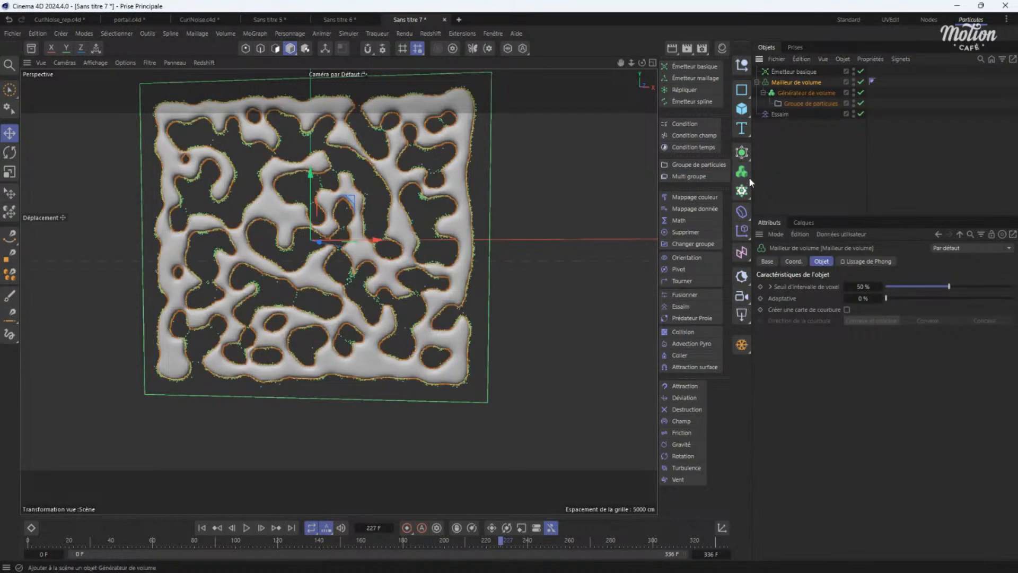
# Hide the Groupe de particules in the viewport and play the meshed simulation from frame 0 to frame 233.
pyautogui.click(790, 167)
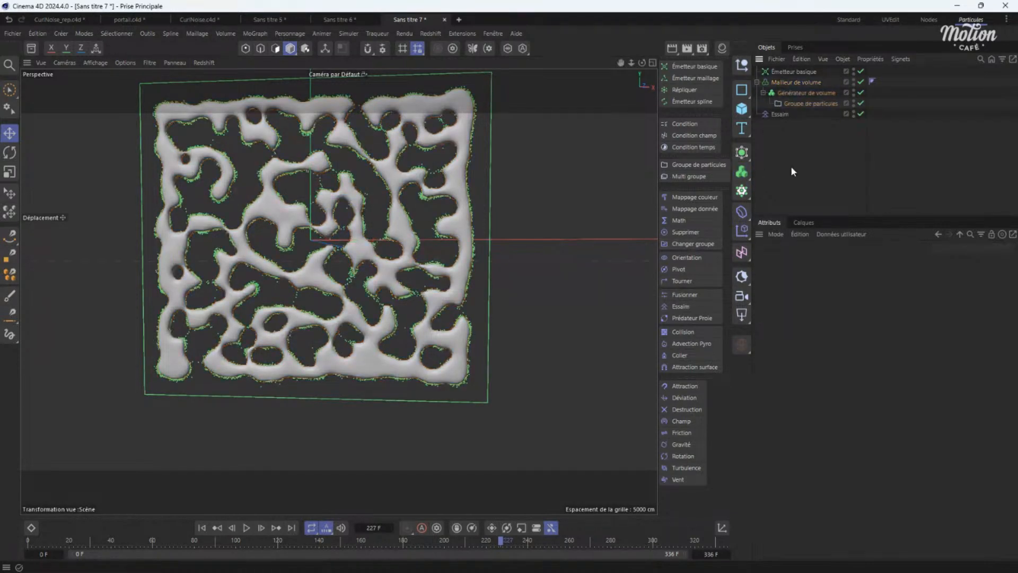
pyautogui.click(854, 105)
pyautogui.click(202, 528)
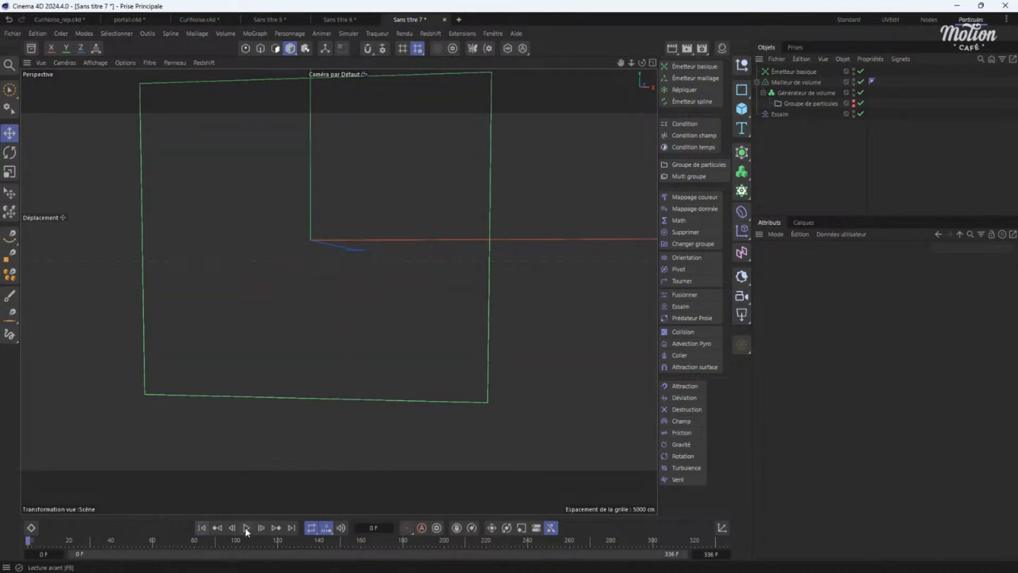
pyautogui.click(247, 527)
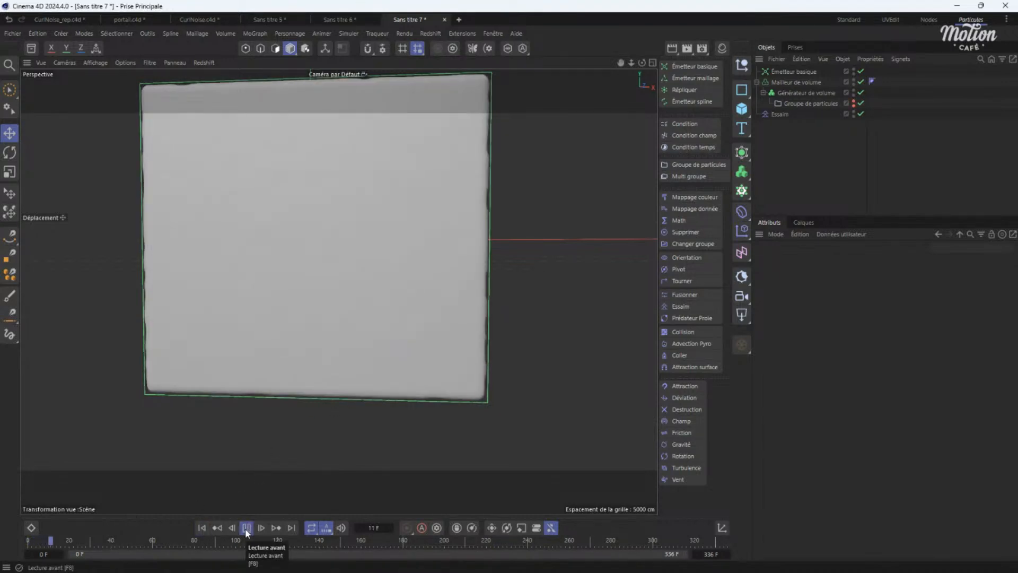
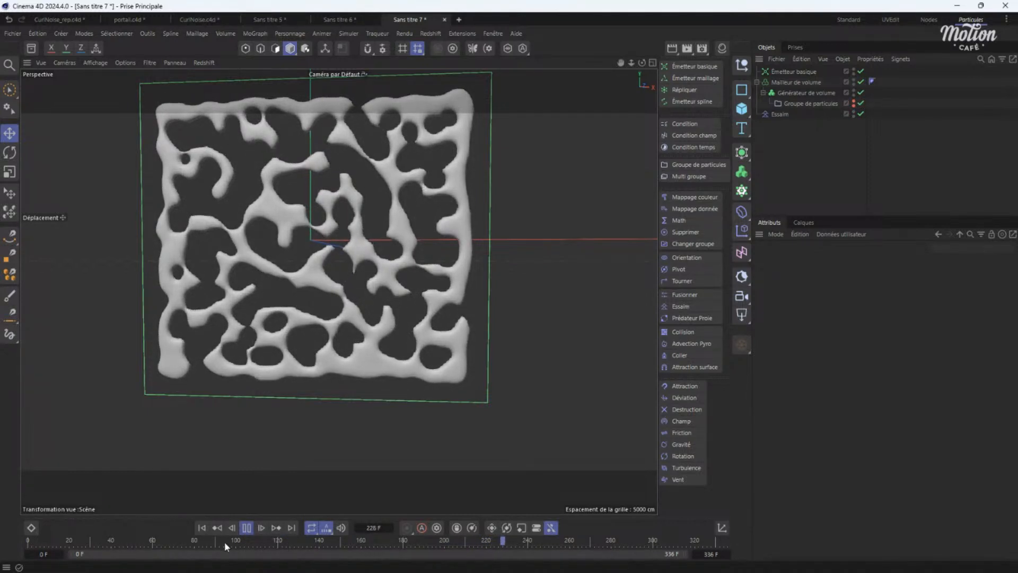
pyautogui.click(247, 527)
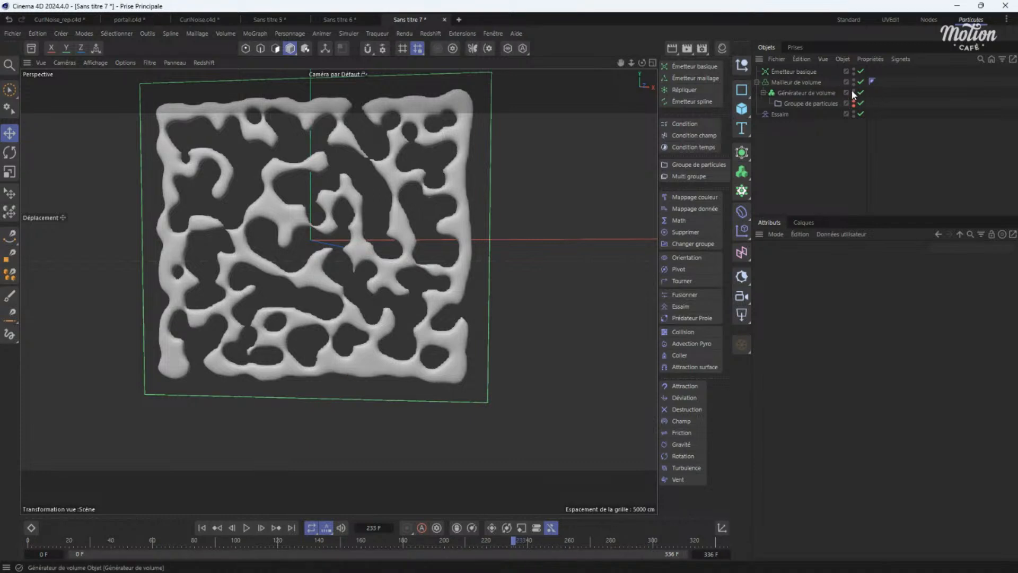
# Disable the Générateur de volume and Mailleur de volume, and make the Groupe de particules visible again.
pyautogui.moveTo(860, 92); pyautogui.dragTo(861, 81)
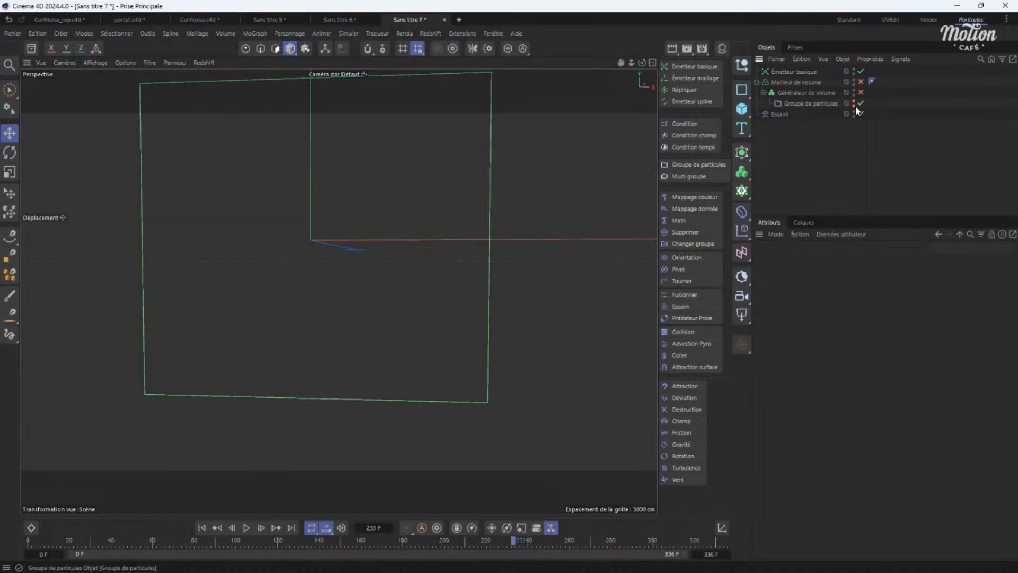
pyautogui.click(854, 102)
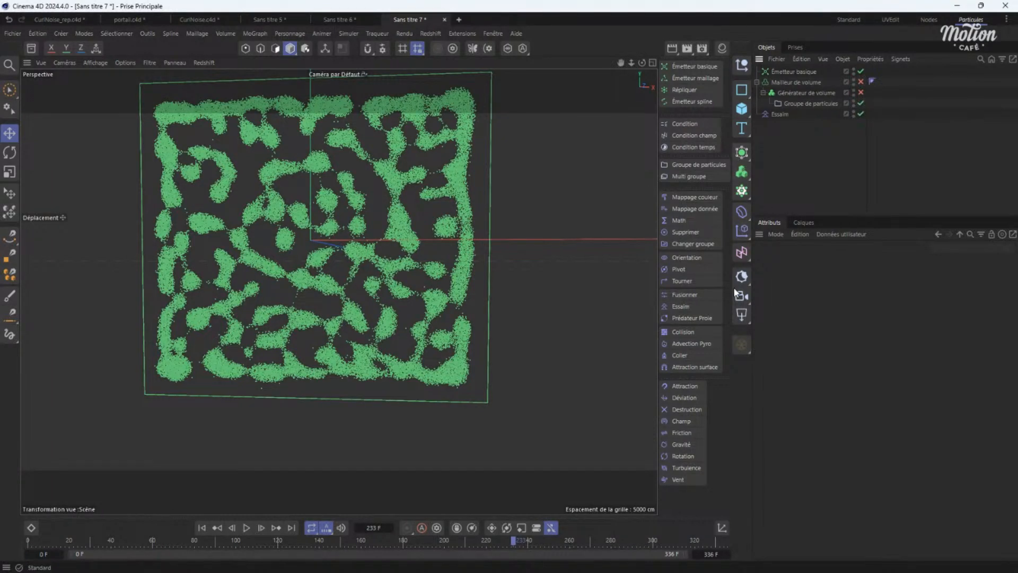
# Add a Turbulence modifier with Intensité 1.2 cm and Échelle 56.86 %, and run the simulation to frame 196.
pyautogui.click(687, 467)
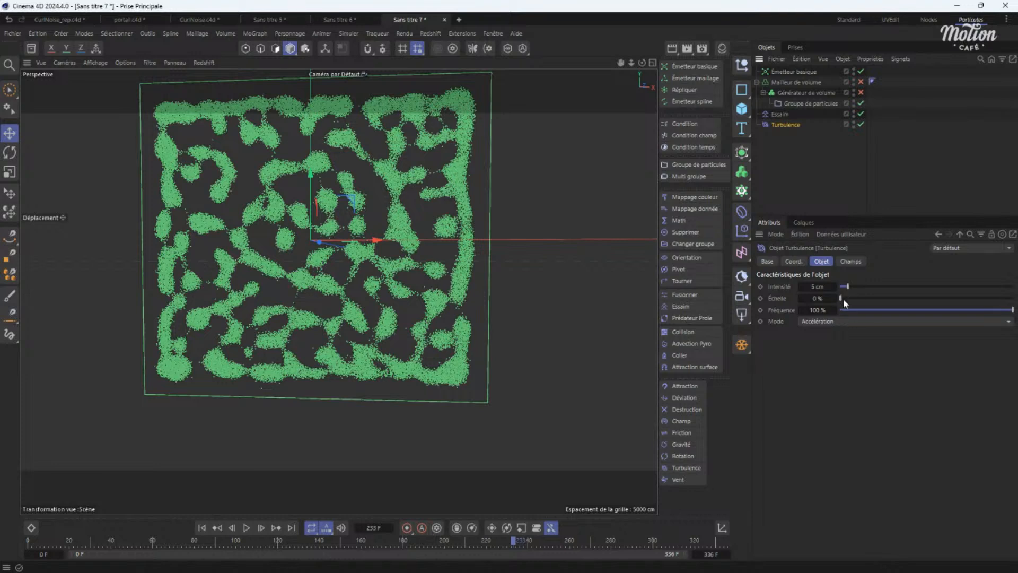
pyautogui.moveTo(847, 286); pyautogui.dragTo(844, 286)
pyautogui.moveTo(843, 299); pyautogui.dragTo(923, 299)
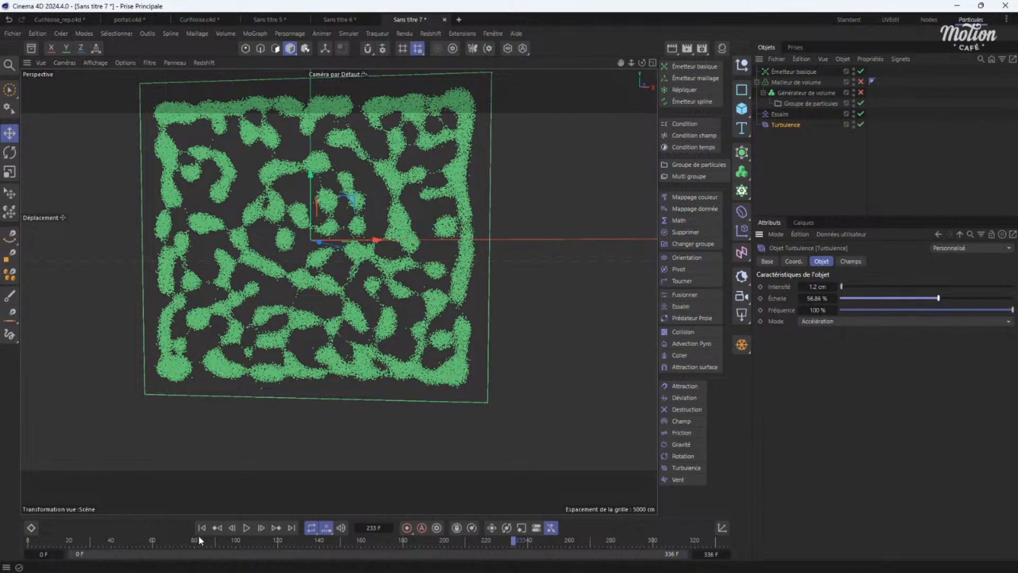
pyautogui.click(230, 528)
pyautogui.click(248, 529)
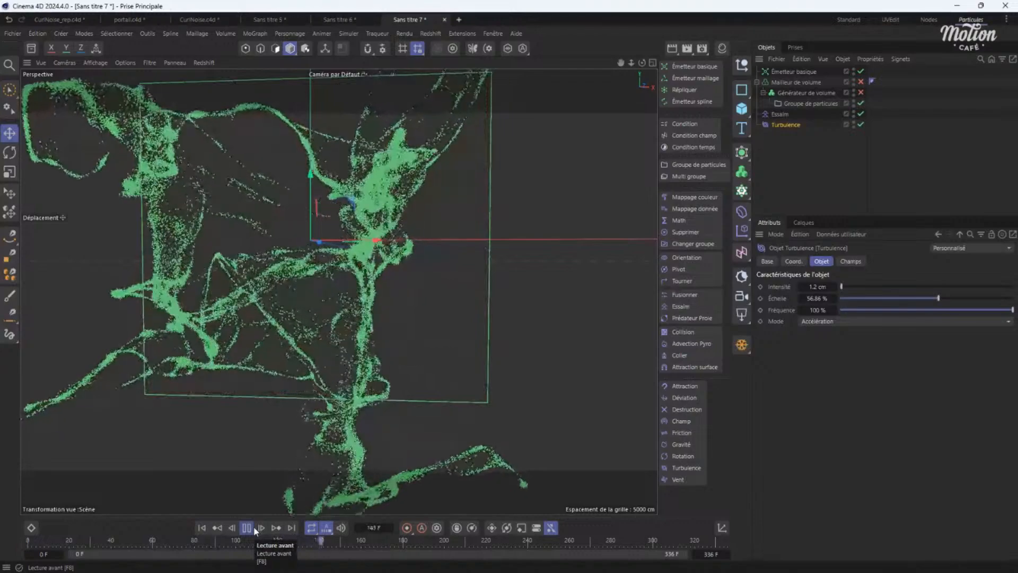
pyautogui.click(247, 528)
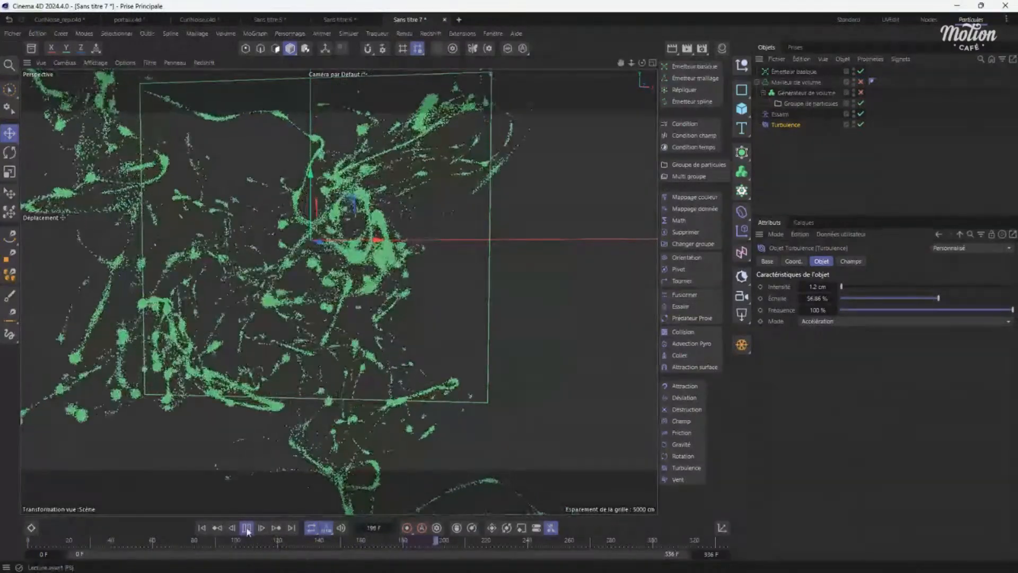
pyautogui.keyDown('alt'); pyautogui.moveTo(305, 292); pyautogui.dragTo(478, 227); pyautogui.keyUp('alt')
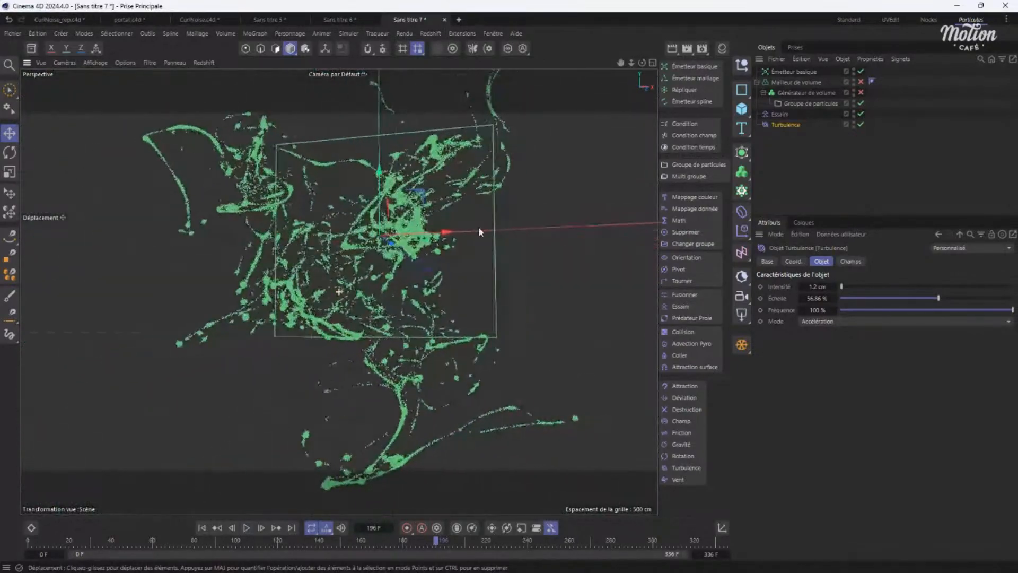
# Re-enable the Générateur de volume and Mailleur de volume, and hide the Groupe de particules.
pyautogui.click(861, 93)
pyautogui.click(537, 238)
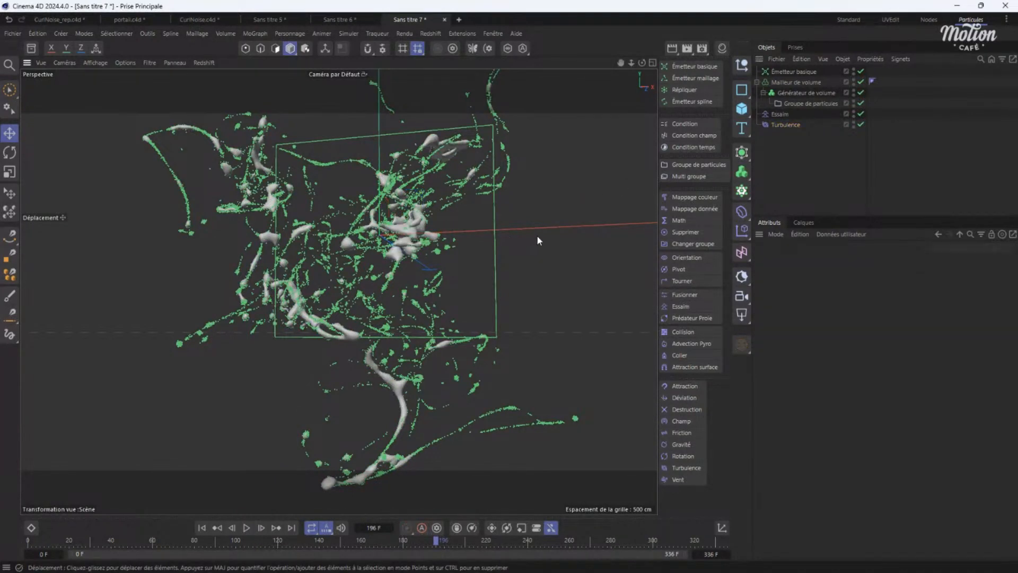
pyautogui.click(854, 102)
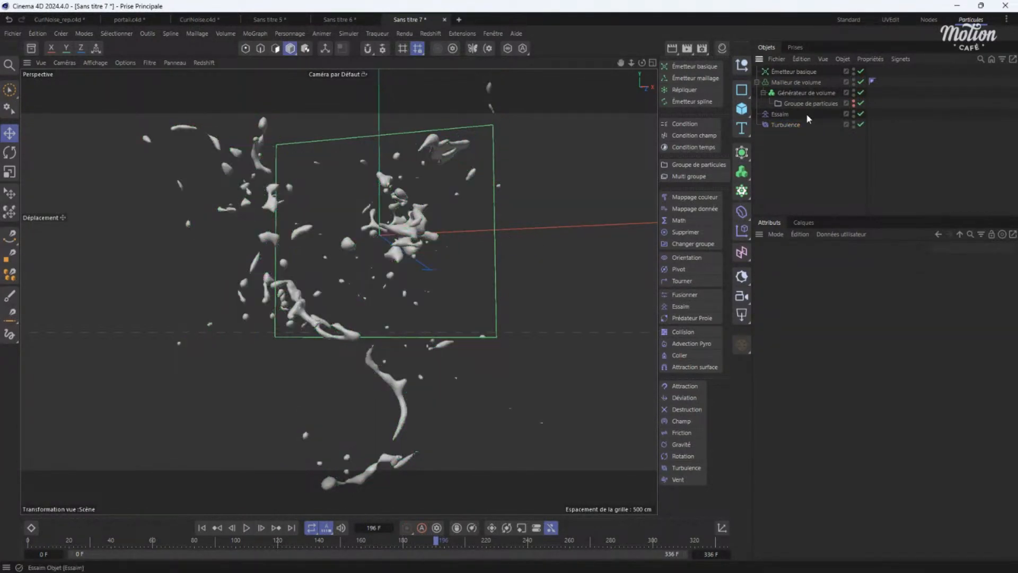
# Set the Générateur de volume's Taille de voxel to 1 cm and inspect the finer mesh.
pyautogui.click(799, 94)
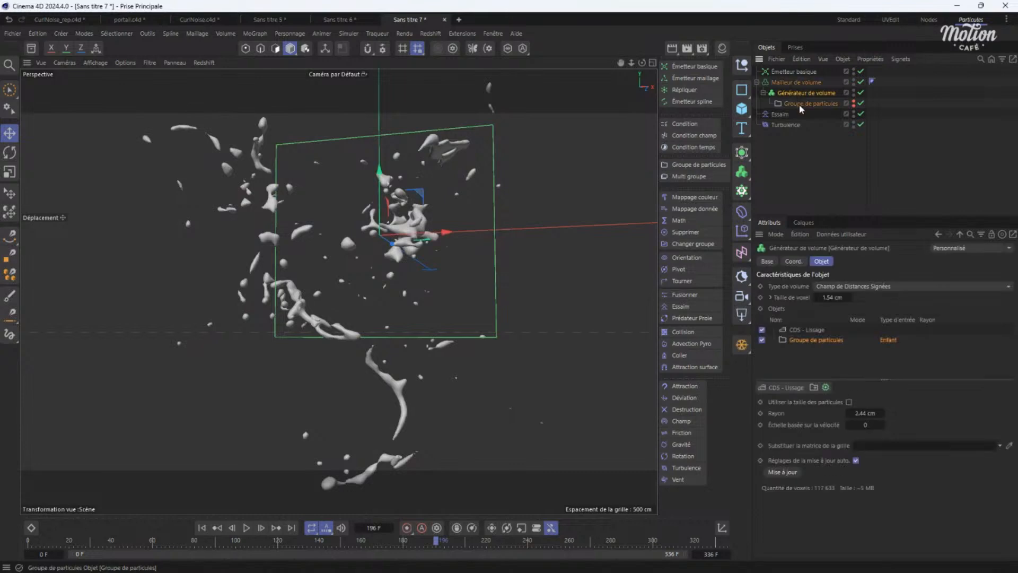
pyautogui.click(811, 103)
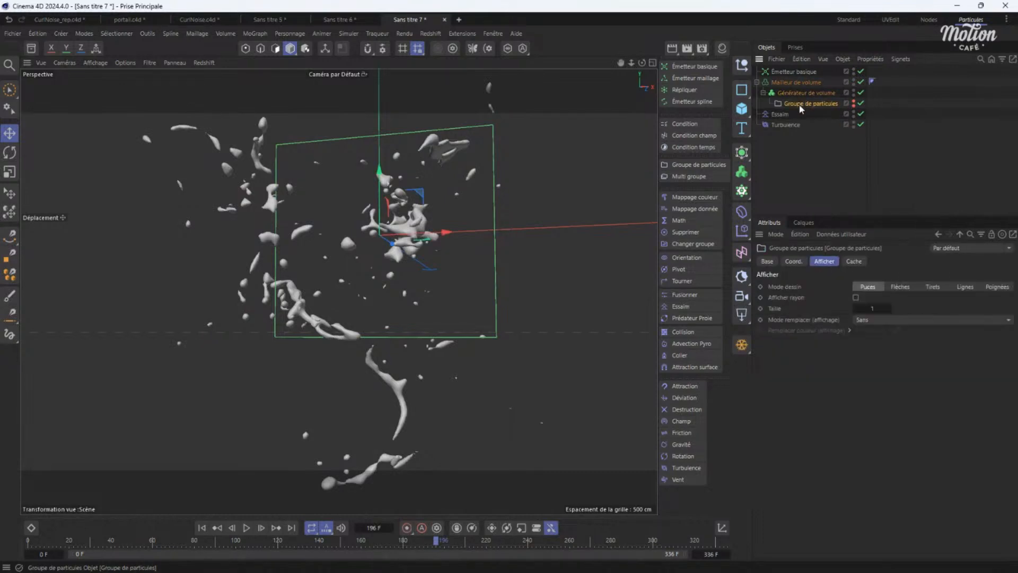
pyautogui.press('Up')
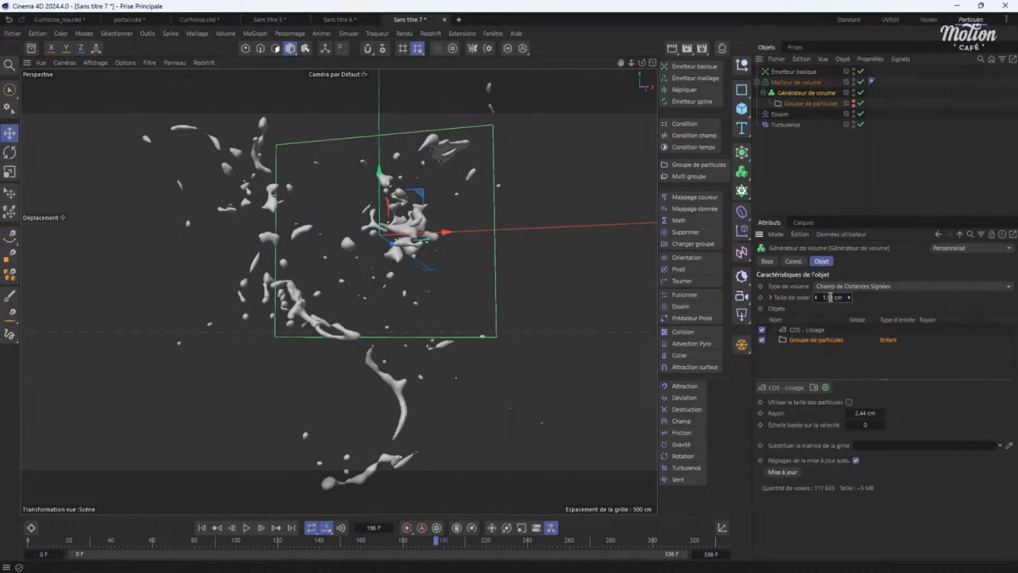
pyautogui.write('1')
pyautogui.press('Return')
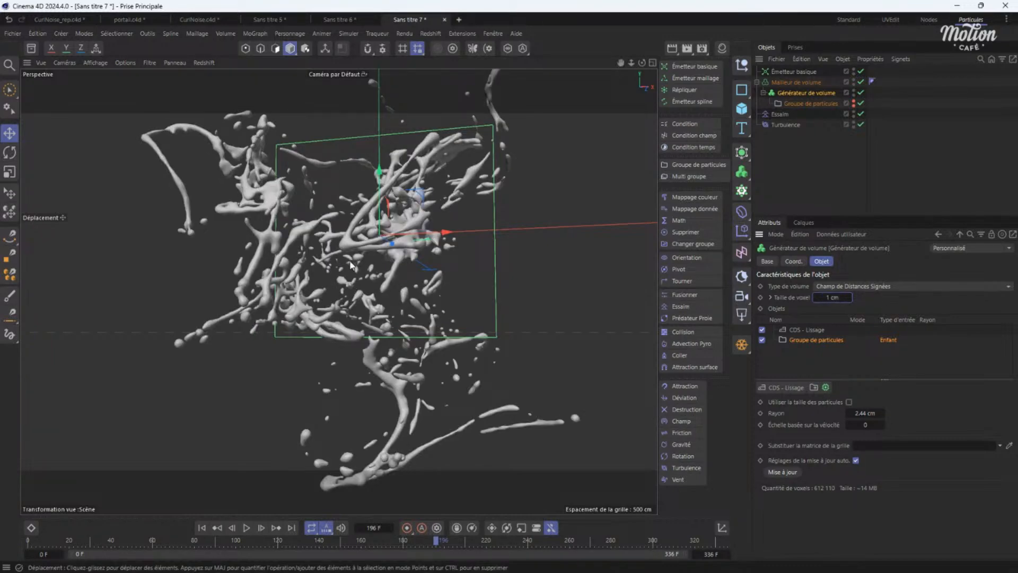
pyautogui.keyDown('alt'); pyautogui.moveTo(351, 265); pyautogui.dragTo(364, 304); pyautogui.keyUp('alt')
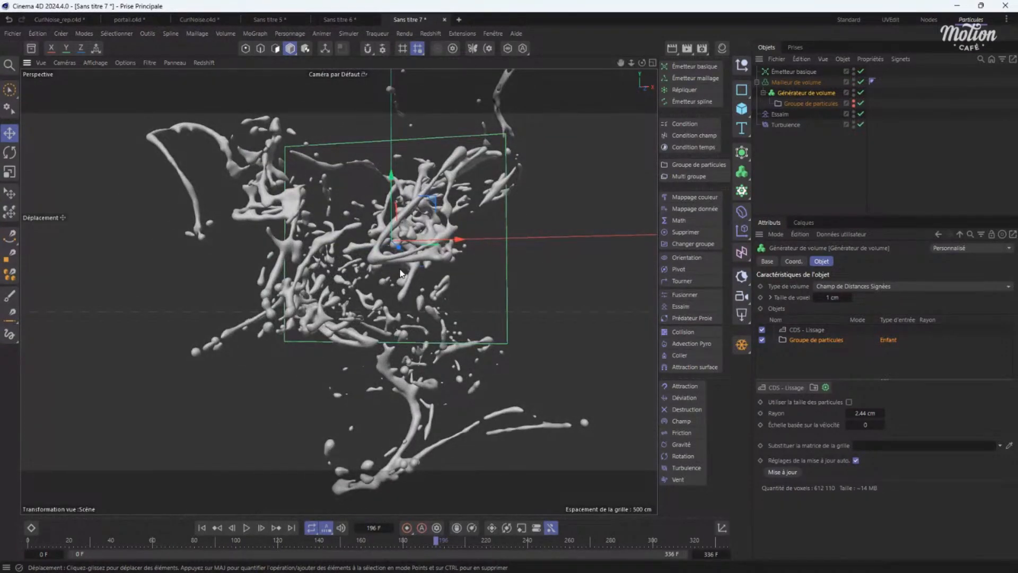
pyautogui.keyDown('alt'); pyautogui.moveTo(369, 279); pyautogui.dragTo(372, 239); pyautogui.keyUp('alt')
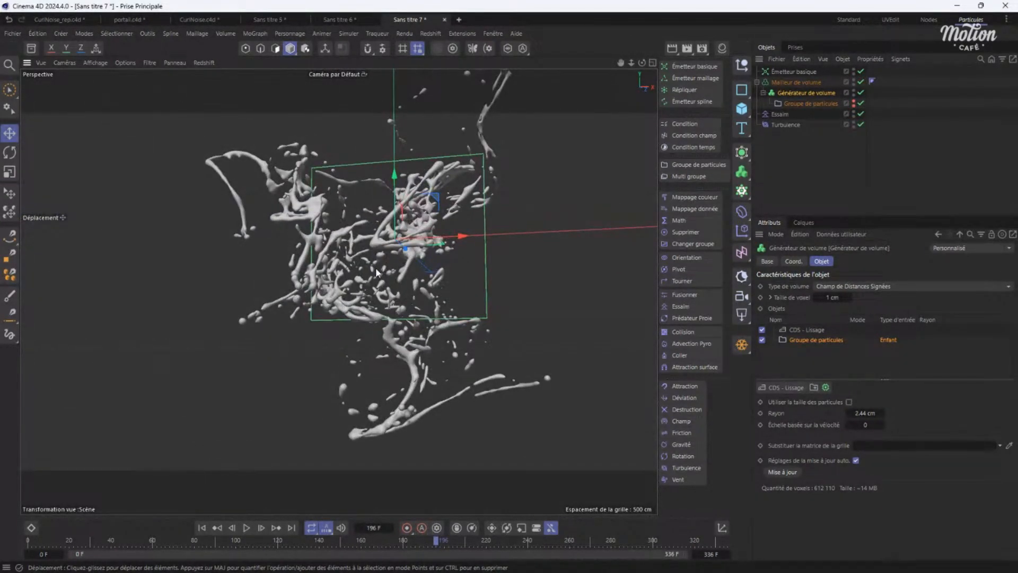
# Add a CDS - Fermer et ouvrir filter to the Générateur de volume and place it above the CDS - Lissage filter.
pyautogui.click(796, 84)
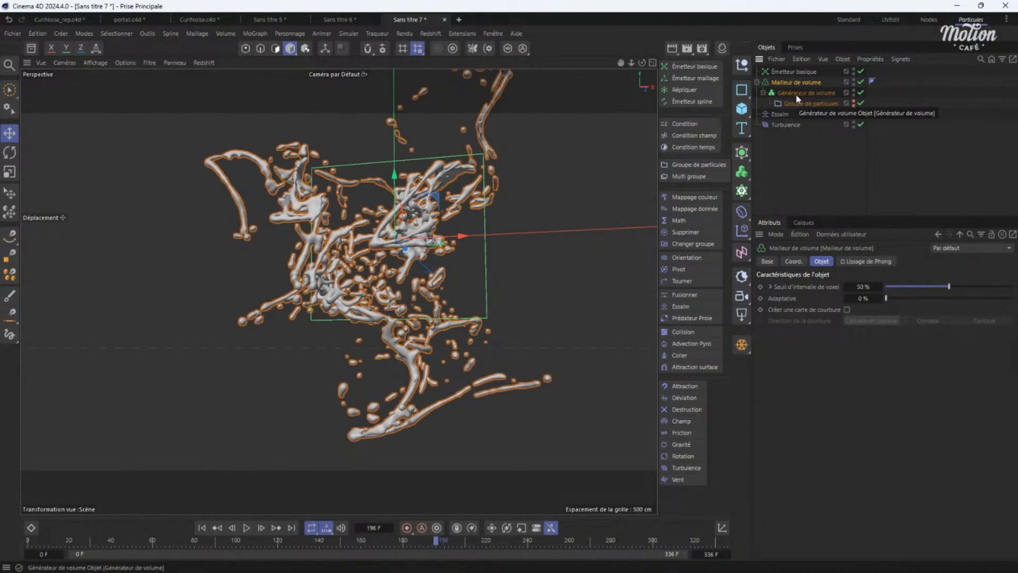
pyautogui.click(796, 94)
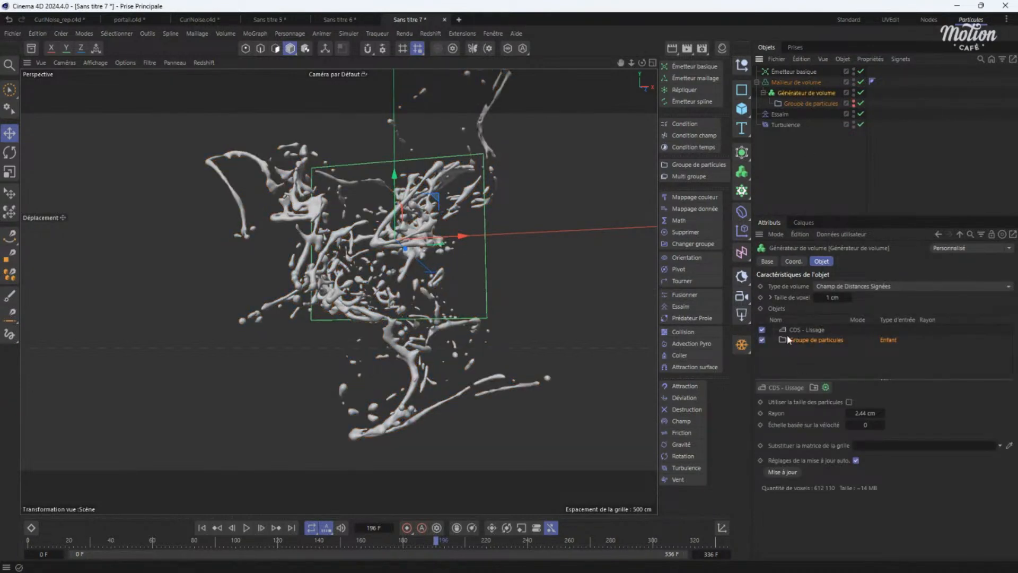
pyautogui.click(786, 387)
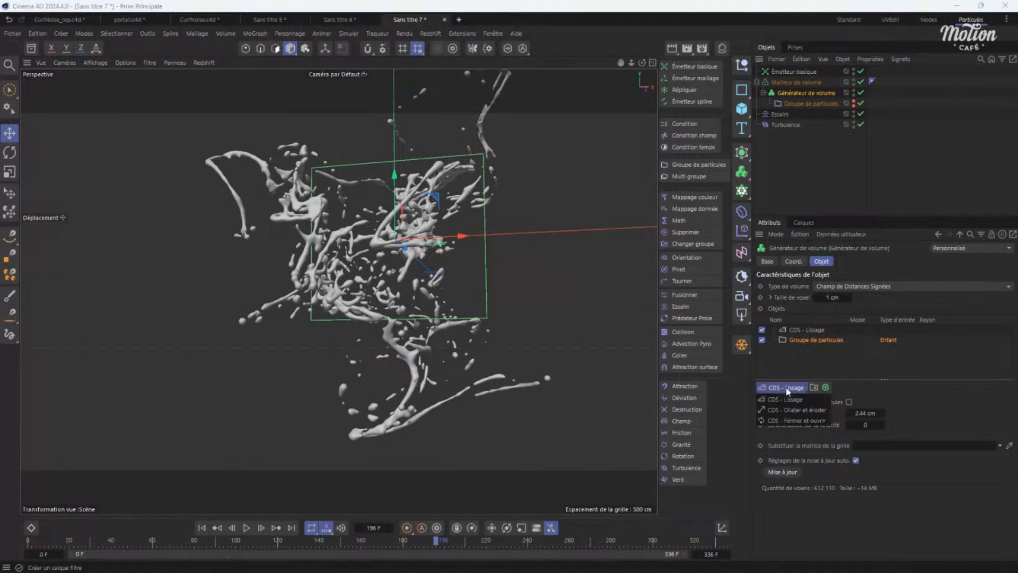
pyautogui.click(804, 421)
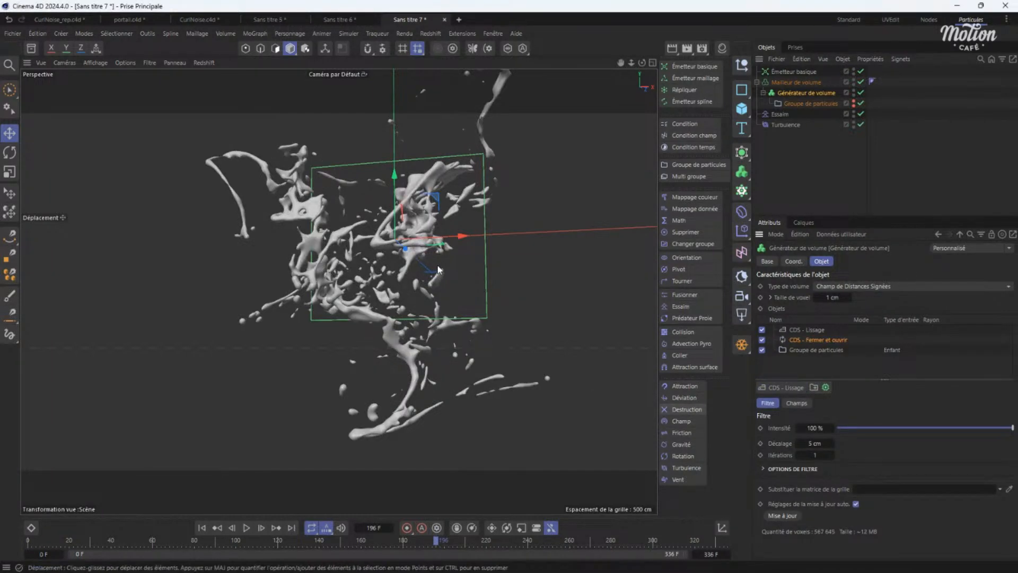
pyautogui.scroll(3, 378, 250)
pyautogui.keyDown('alt'); pyautogui.moveTo(393, 239); pyautogui.dragTo(497, 285); pyautogui.keyUp('alt')
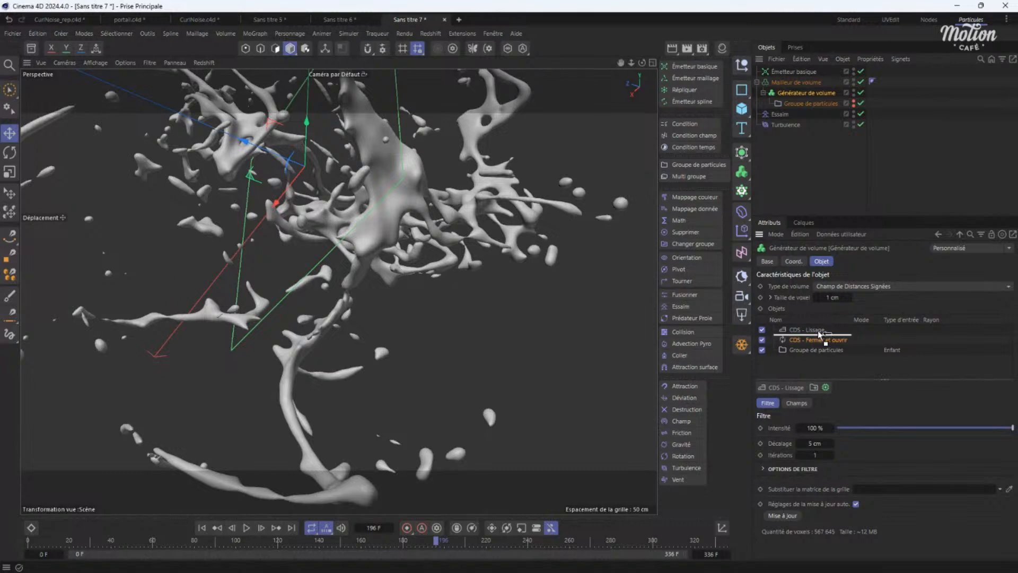
pyautogui.moveTo(818, 329); pyautogui.dragTo(819, 329)
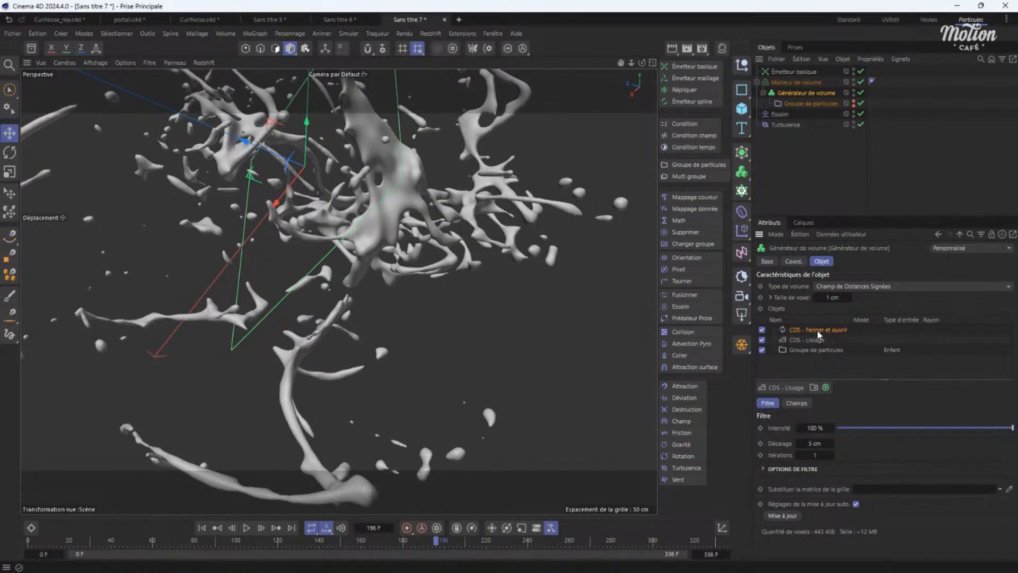
pyautogui.keyDown('alt'); pyautogui.moveTo(649, 332); pyautogui.dragTo(336, 346); pyautogui.keyUp('alt')
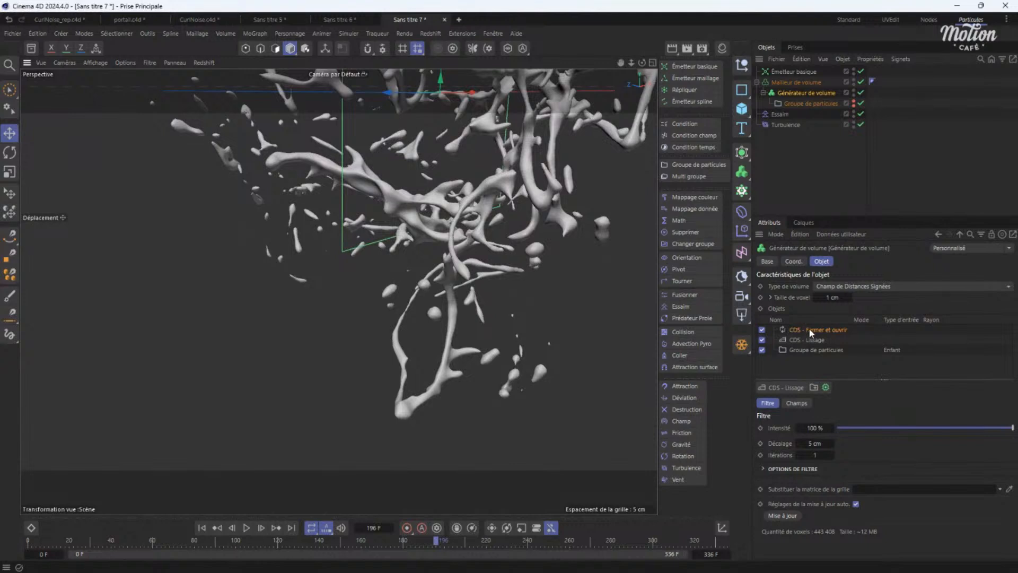
# Compare the mesh with the CDS - Fermer et ouvrir filter off and back on, and examine it from several angles.
pyautogui.click(762, 330)
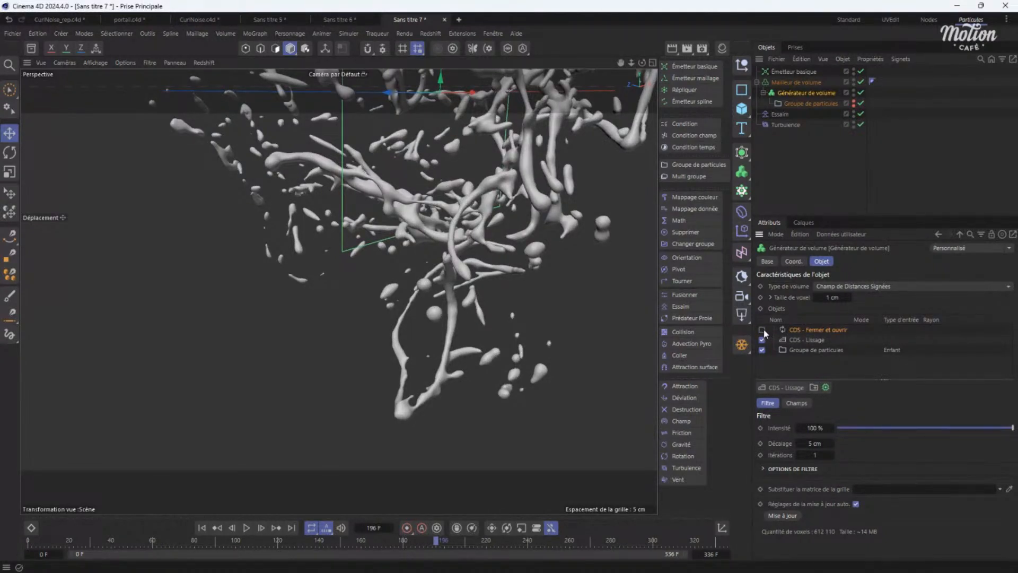
pyautogui.click(762, 330)
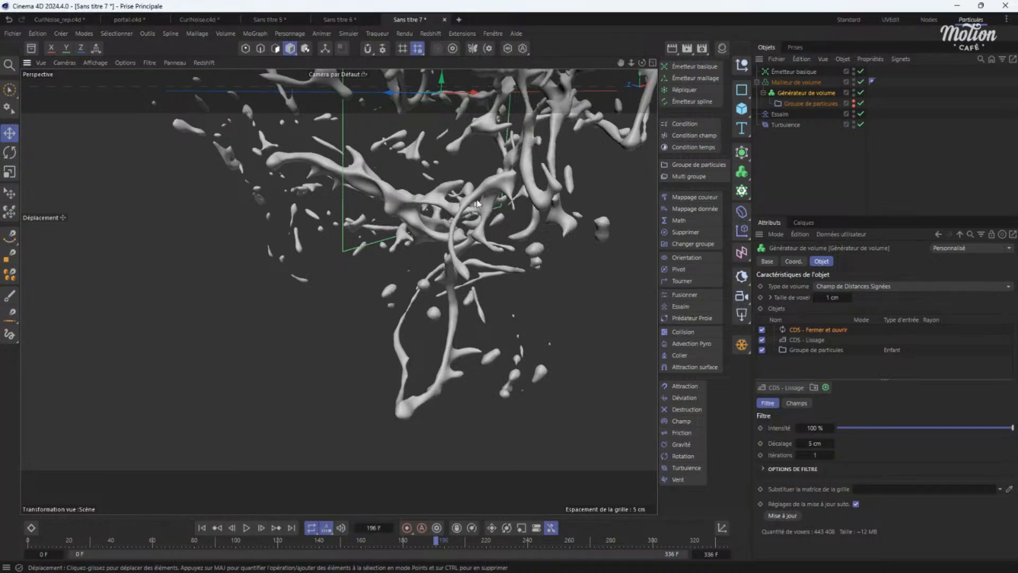
pyautogui.keyDown('alt'); pyautogui.moveTo(461, 230); pyautogui.dragTo(530, 184); pyautogui.keyUp('alt')
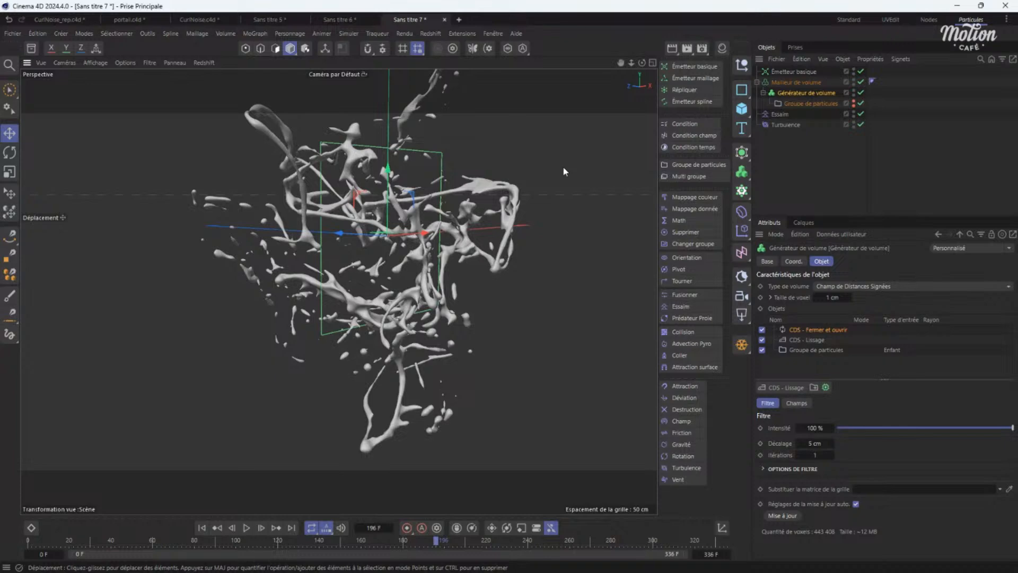
pyautogui.keyDown('alt'); pyautogui.moveTo(312, 234); pyautogui.dragTo(413, 237); pyautogui.keyUp('alt')
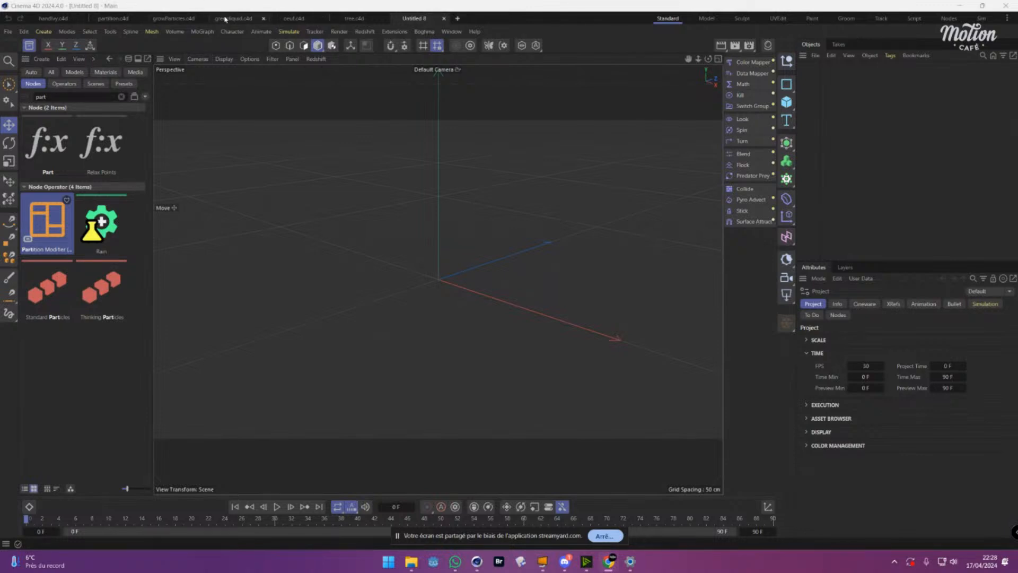
# Switch to the greenliquid.c4d project, play its particle simulation and examine the Basic Emitter's Emission settings.
pyautogui.click(226, 20)
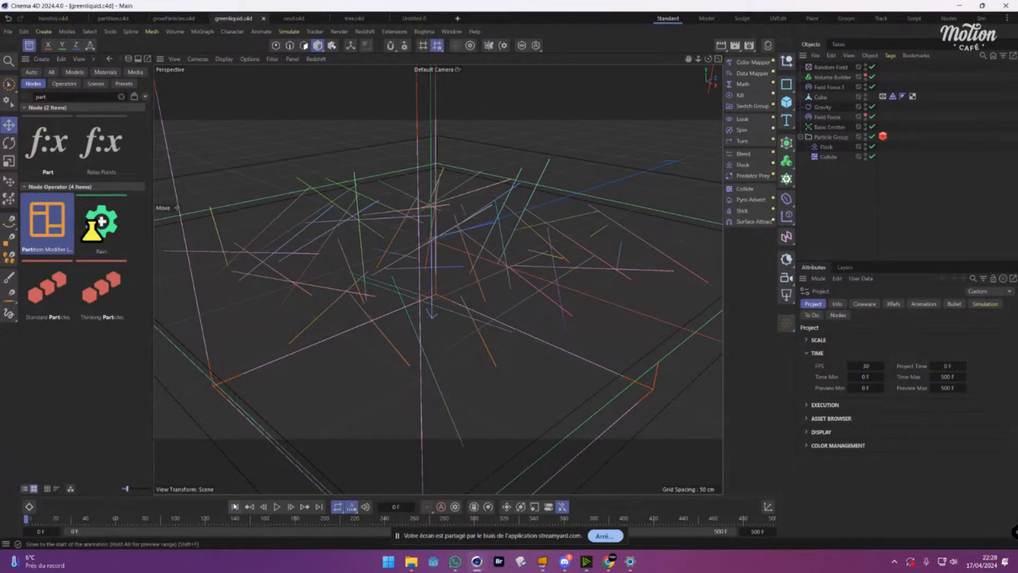
pyautogui.click(279, 508)
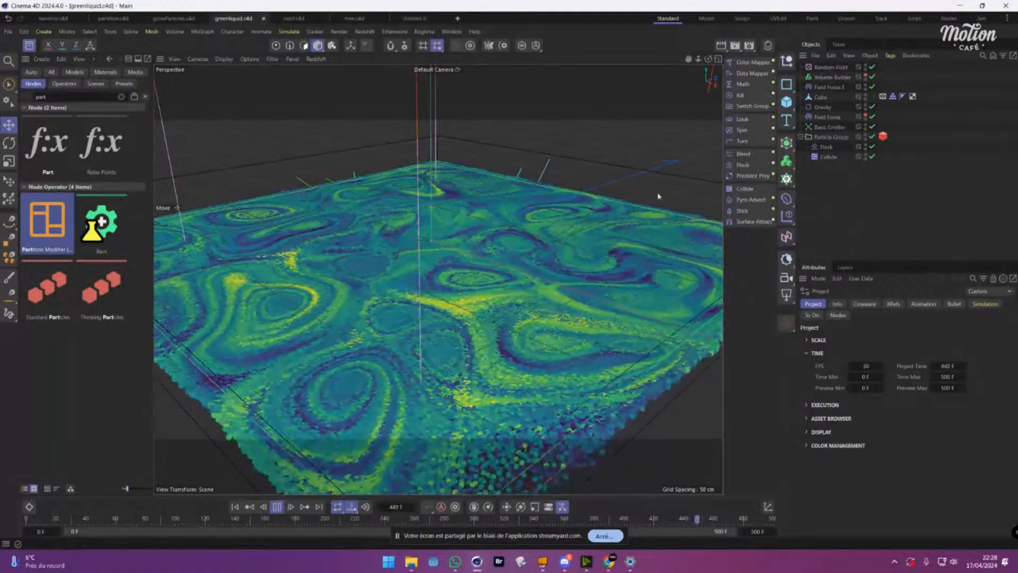
pyautogui.click(820, 127)
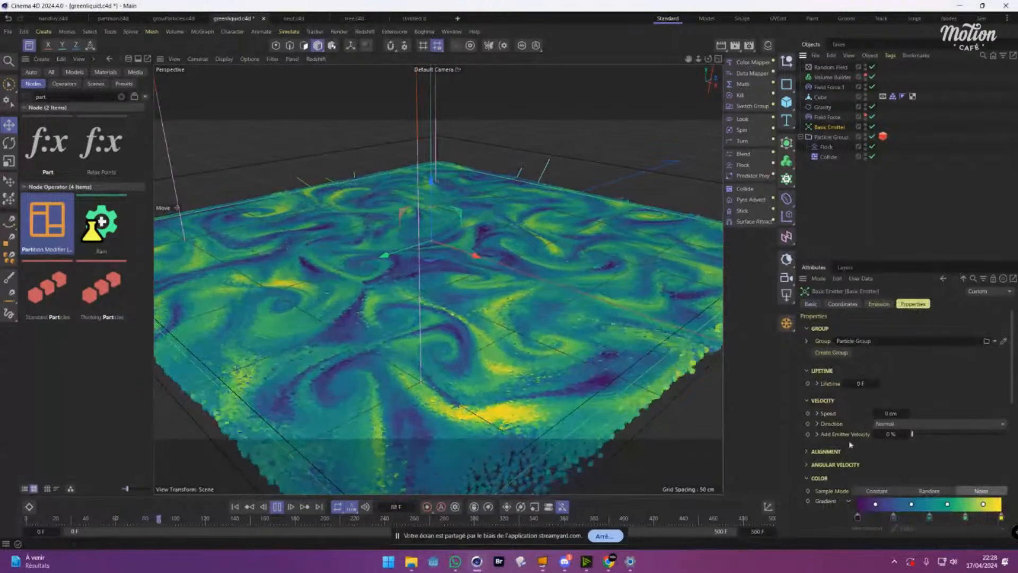
pyautogui.click(879, 303)
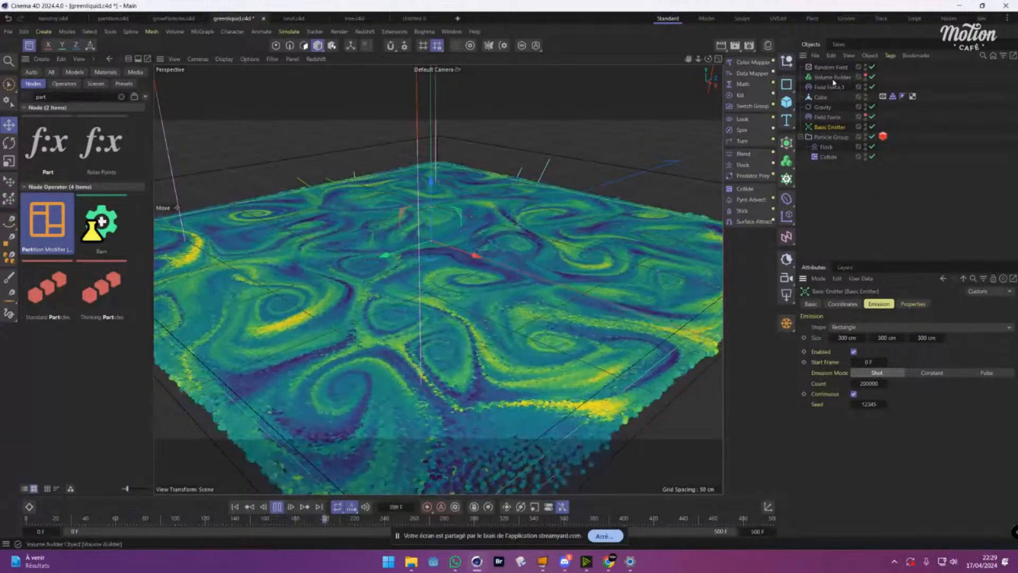
# Examine the Volume Builder's vector settings and the Direction settings of Field Force.1's volume layer, and stop the simulation playback.
pyautogui.click(833, 80)
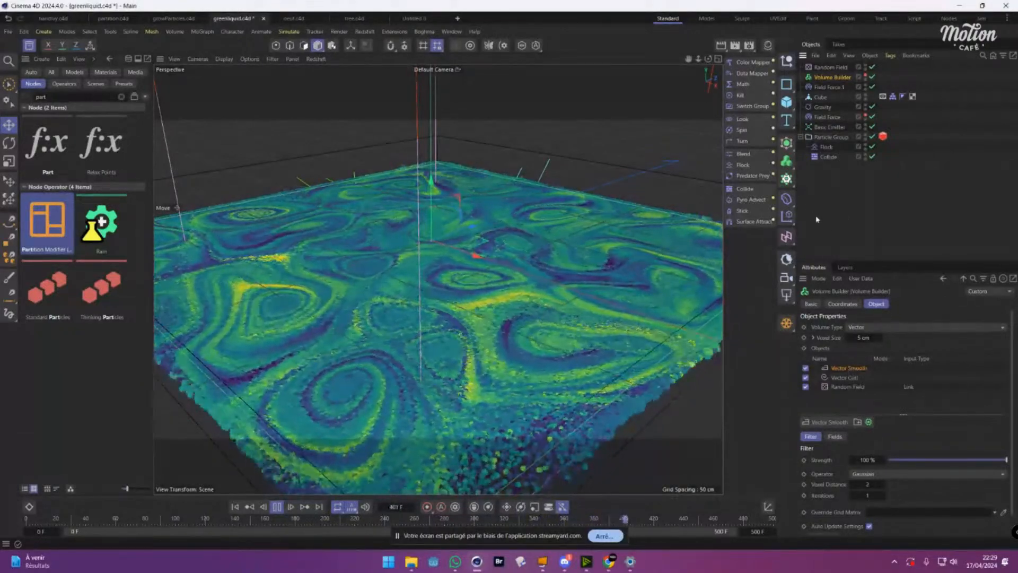
pyautogui.click(827, 87)
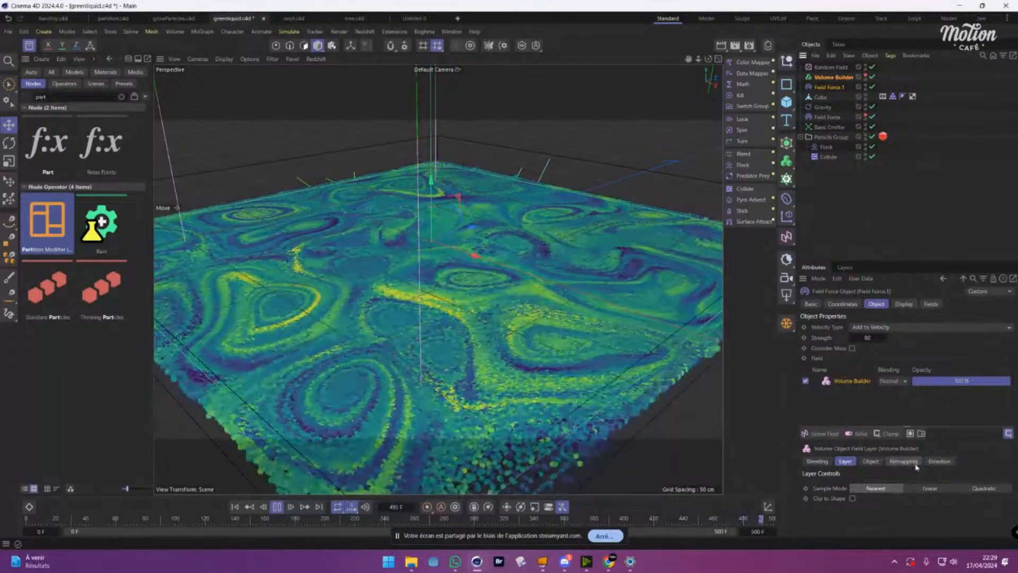
pyautogui.click(939, 461)
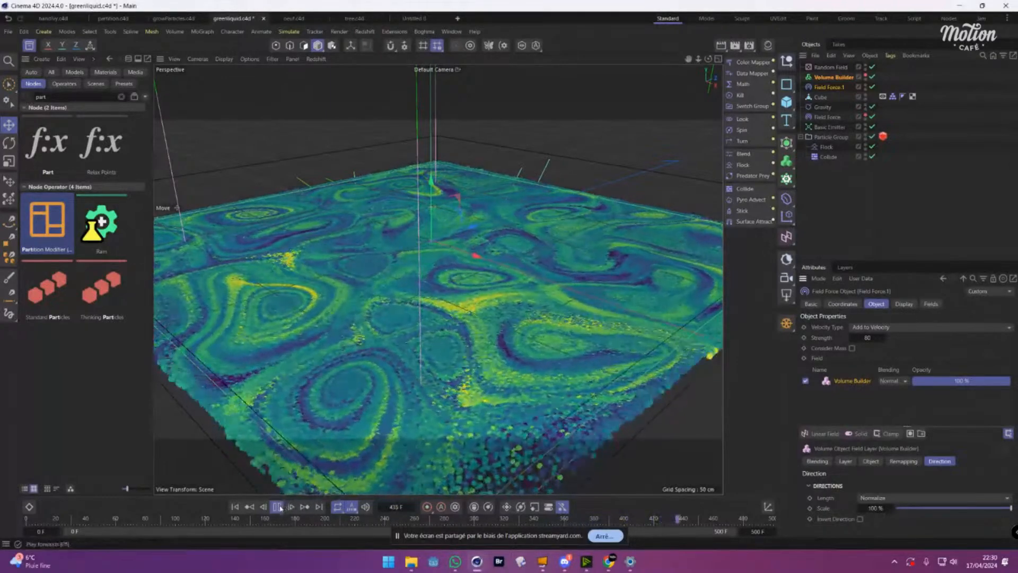
pyautogui.press('F8')
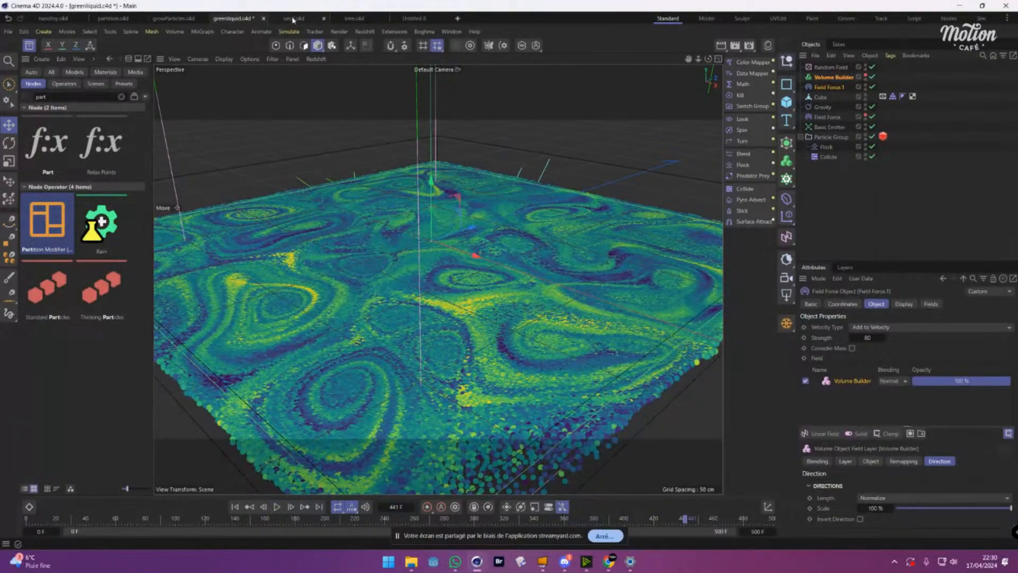
# Switch to the growParticles.c4d project, play the particle growth on the arm, and rewind it and clear the Data Mapper's Freeze layer.
pyautogui.click(178, 20)
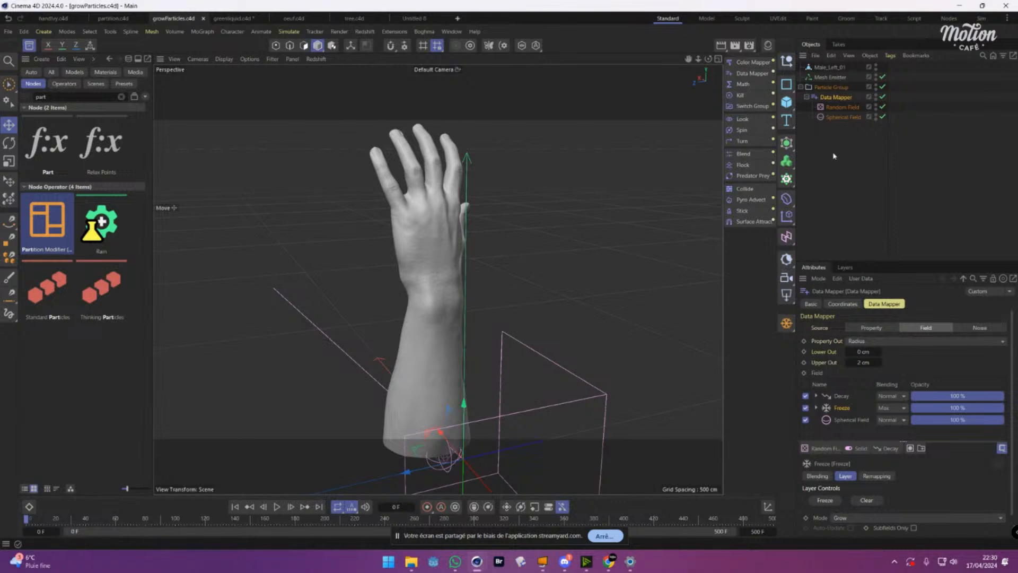
pyautogui.click(837, 118)
pyautogui.click(836, 97)
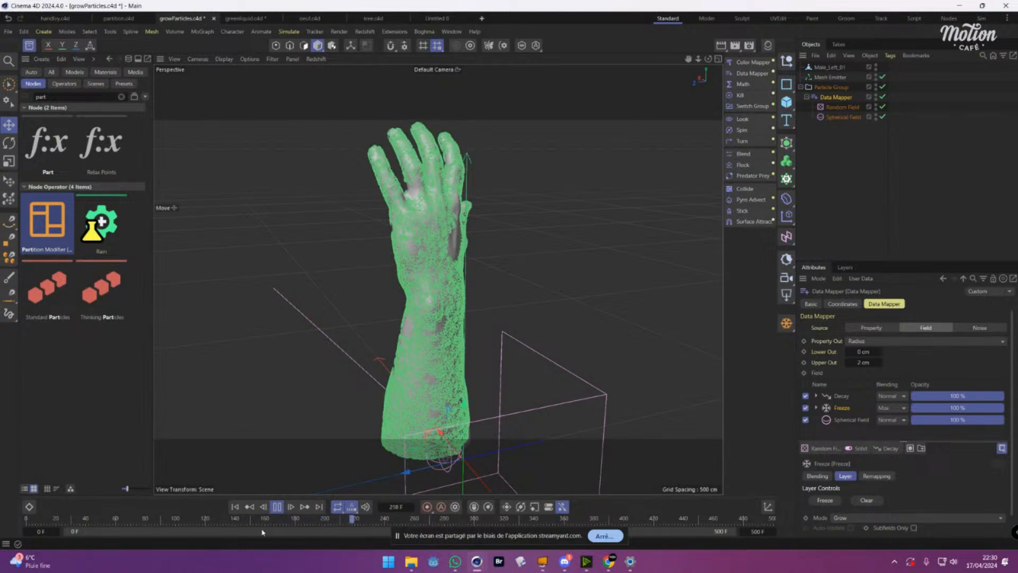
pyautogui.click(236, 508)
pyautogui.click(874, 503)
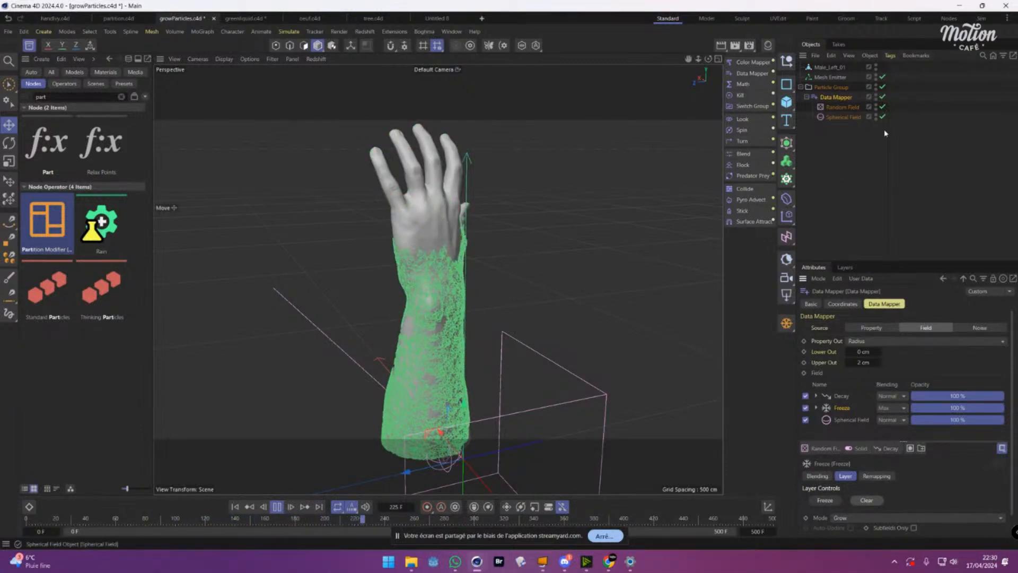
# Disable the Data Mapper, Random Field and Spherical Field, restart the simulation, and examine the Mesh Emitter's particles on the hand and forearm.
pyautogui.click(829, 77)
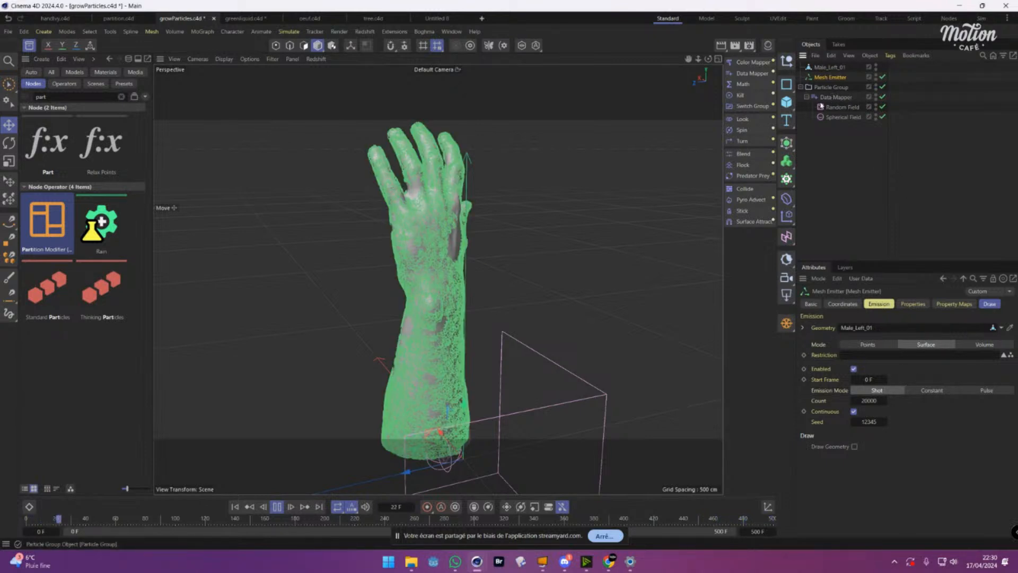
pyautogui.click(882, 96)
pyautogui.click(882, 107)
pyautogui.click(883, 117)
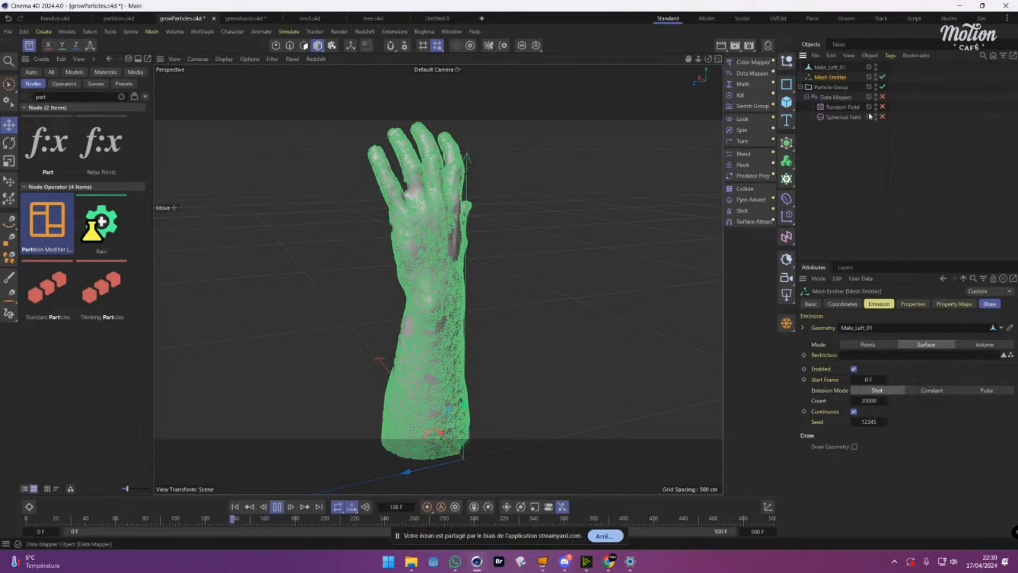
pyautogui.click(235, 506)
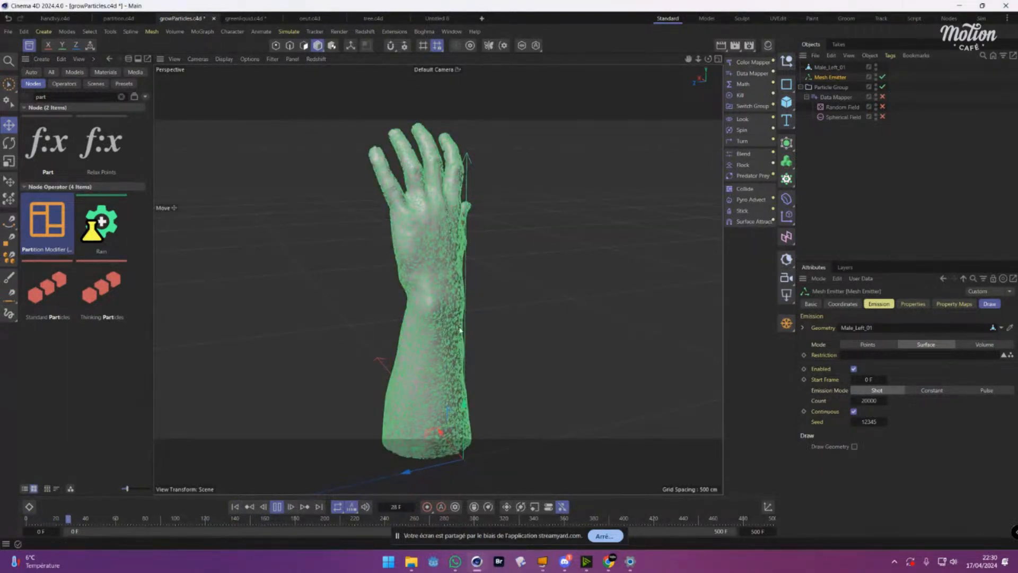
pyautogui.keyDown('alt'); pyautogui.moveTo(423, 292); pyautogui.dragTo(492, 229); pyautogui.keyUp('alt')
pyautogui.scroll(5, 450, 260)
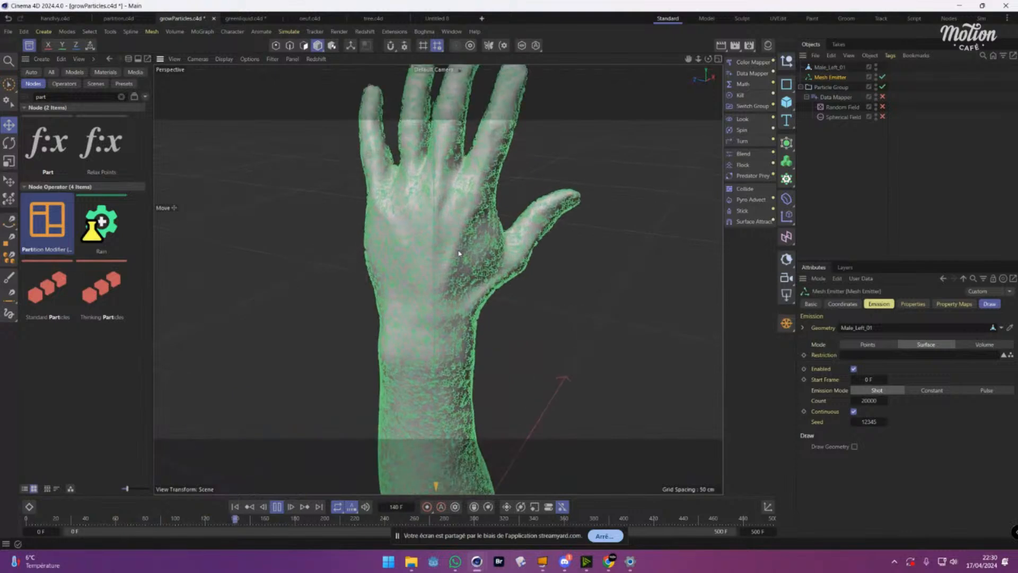
pyautogui.keyDown('alt'); pyautogui.moveTo(450, 261); pyautogui.dragTo(460, 228, button='middle'); pyautogui.keyUp('alt')
pyautogui.scroll(-1, 460, 228)
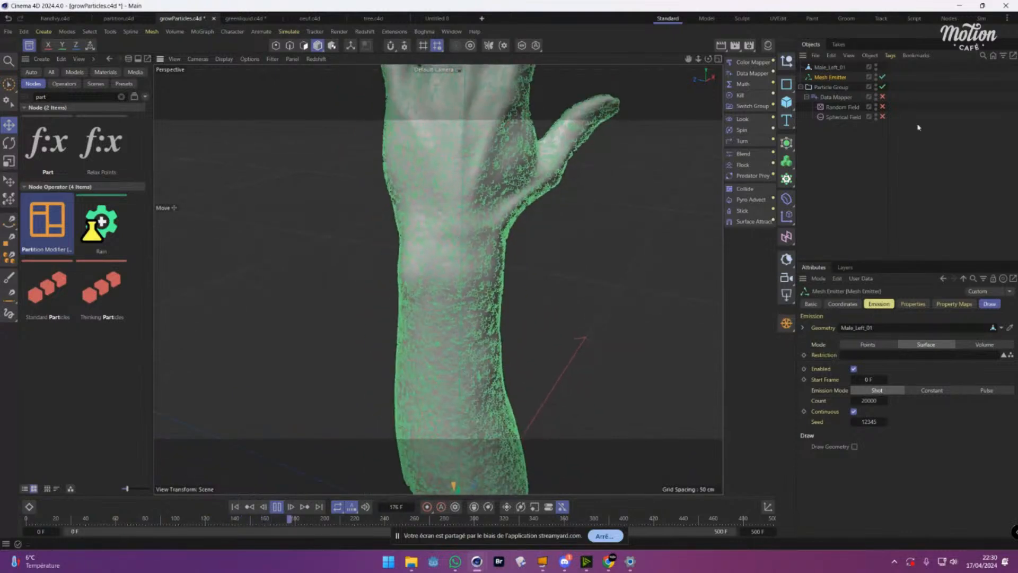
# Enable the Data Mapper and its Random and Spherical Fields, and display the Data Mapper's settings.
pyautogui.click(882, 117)
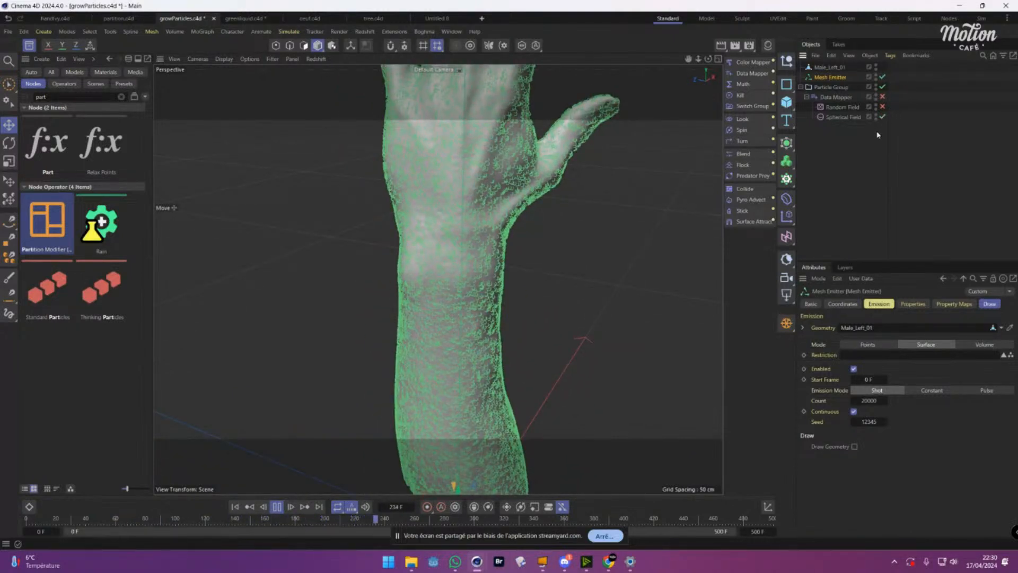
pyautogui.click(882, 106)
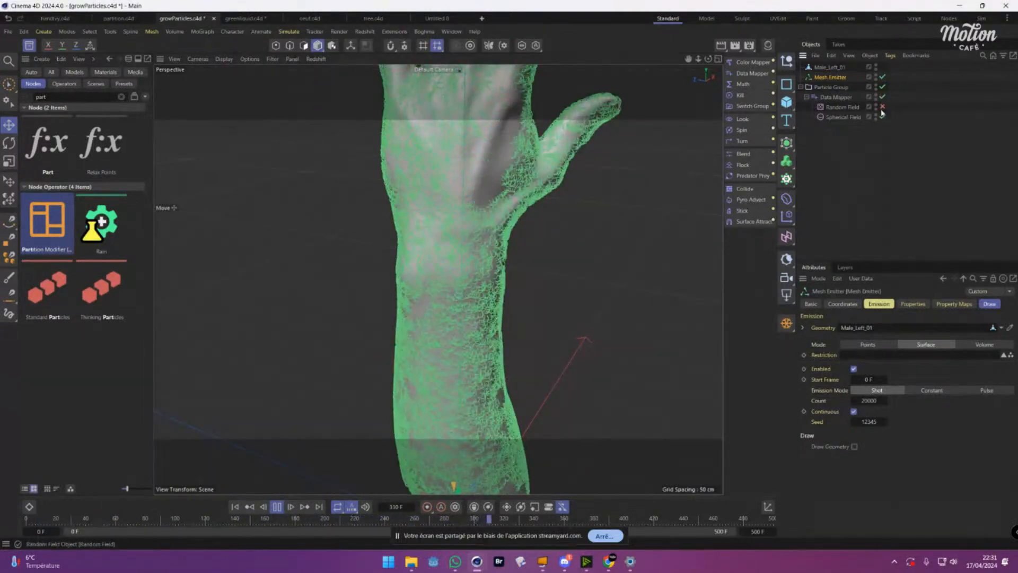
pyautogui.click(836, 97)
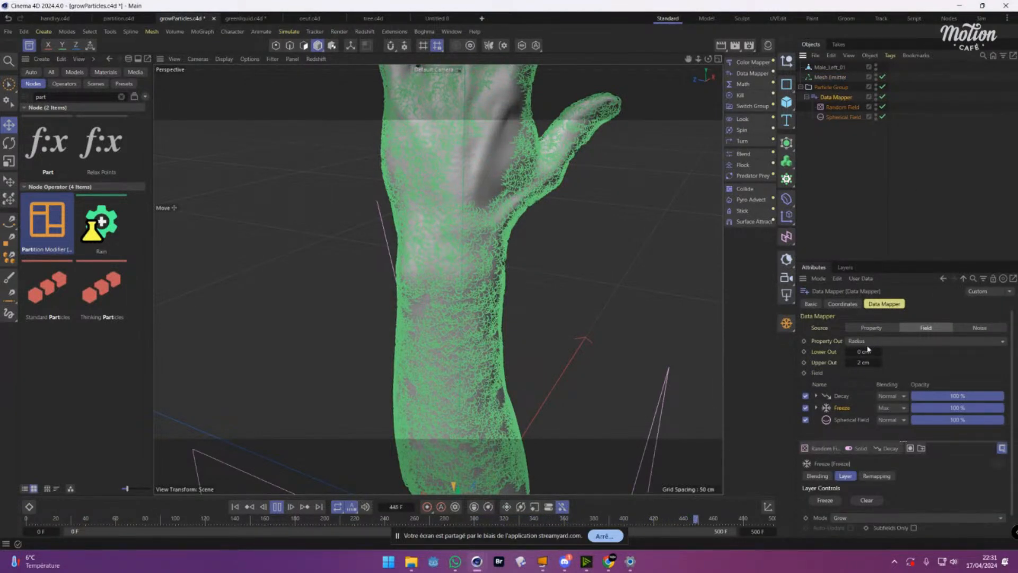
# Examine the Data Mapper's Spherical Field, Freeze layer and nested Random Field together with their effect on the arm's particles.
pyautogui.click(848, 420)
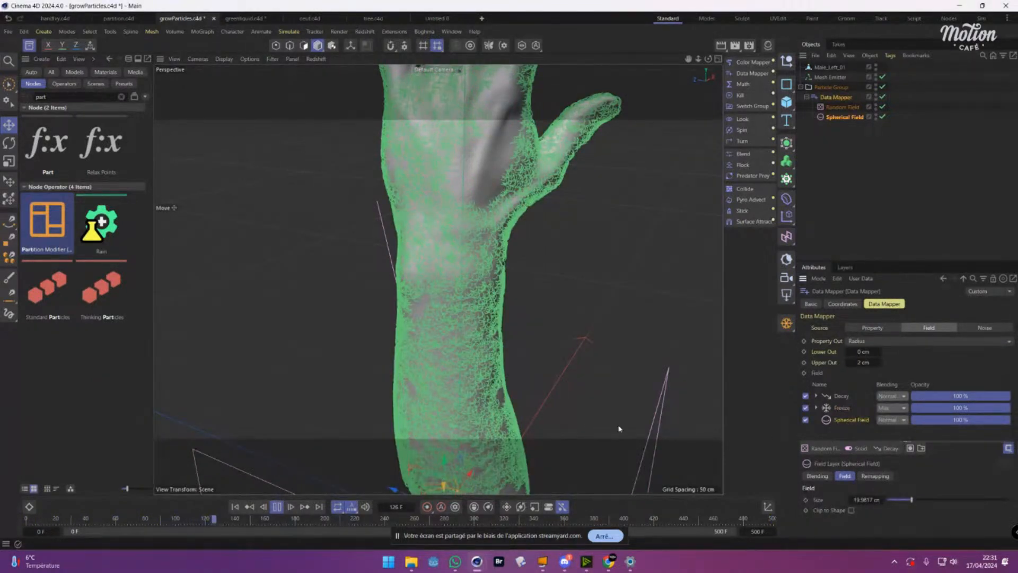
pyautogui.keyDown('alt'); pyautogui.moveTo(441, 418); pyautogui.dragTo(417, 337); pyautogui.keyUp('alt')
pyautogui.scroll(5, 419, 339)
pyautogui.scroll(-5, 442, 357)
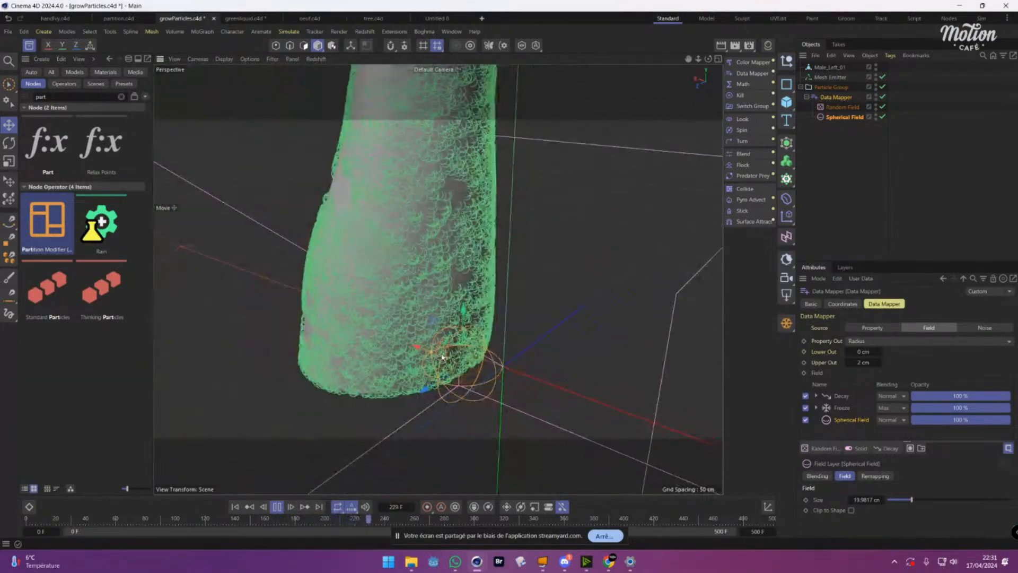
pyautogui.click(841, 408)
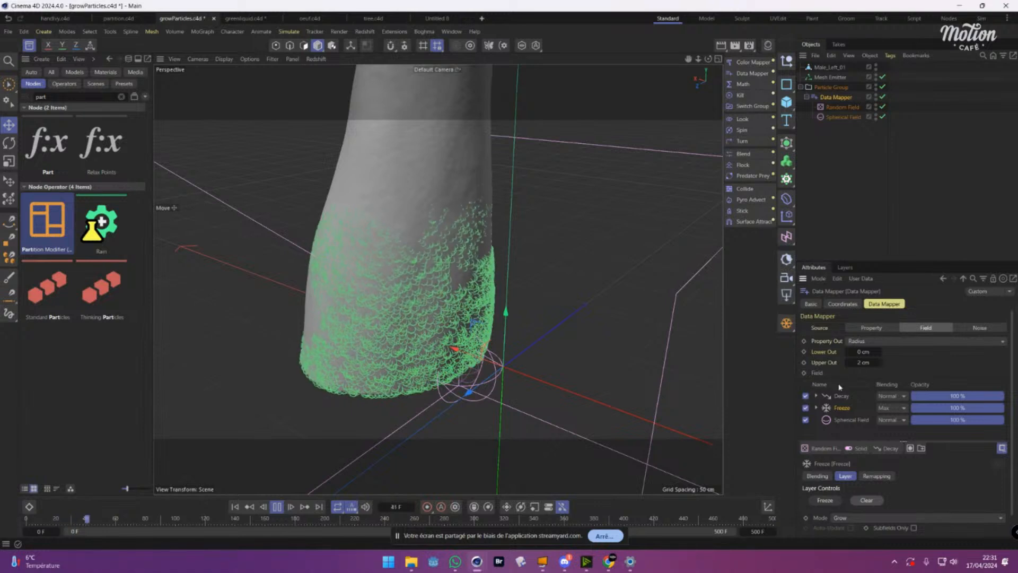
pyautogui.click(816, 408)
pyautogui.scroll(-1, 822, 419)
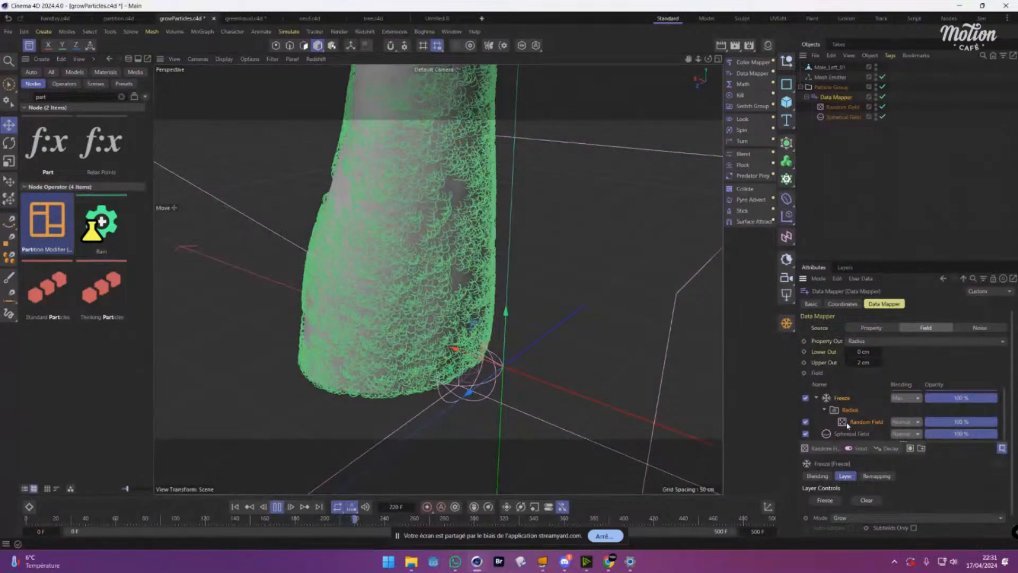
pyautogui.click(845, 424)
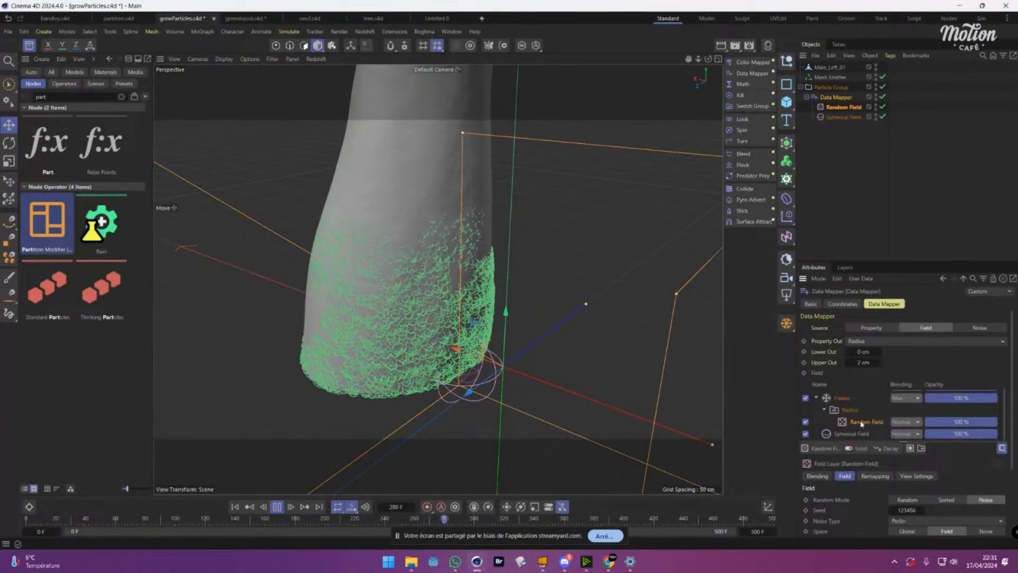
pyautogui.keyDown('alt'); pyautogui.moveTo(575, 289); pyautogui.dragTo(607, 386, button='middle'); pyautogui.keyUp('alt')
pyautogui.keyDown('alt'); pyautogui.moveTo(710, 448); pyautogui.dragTo(492, 270); pyautogui.keyUp('alt')
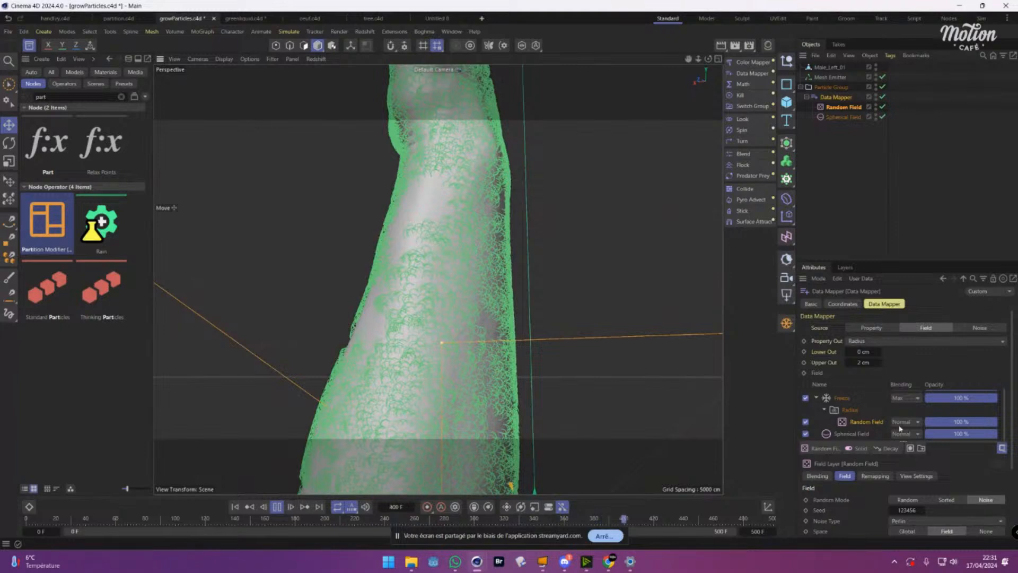
# Disable the Decay layer and clear the Freeze layer to watch the particle growth without decay.
pyautogui.click(816, 397)
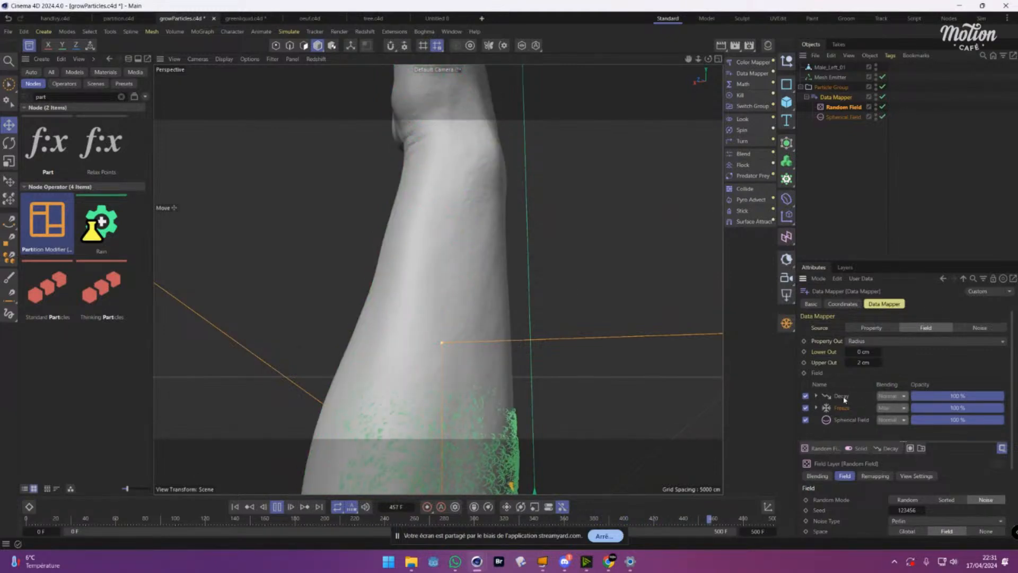
pyautogui.click(844, 399)
pyautogui.moveTo(424, 414)
pyautogui.keyDown('alt'); pyautogui.mouseDown()
pyautogui.moveTo(383, 420)
pyautogui.moveTo(375, 438)
pyautogui.moveTo(436, 426)
pyautogui.mouseUp(); pyautogui.keyUp('alt')
pyautogui.click(806, 396)
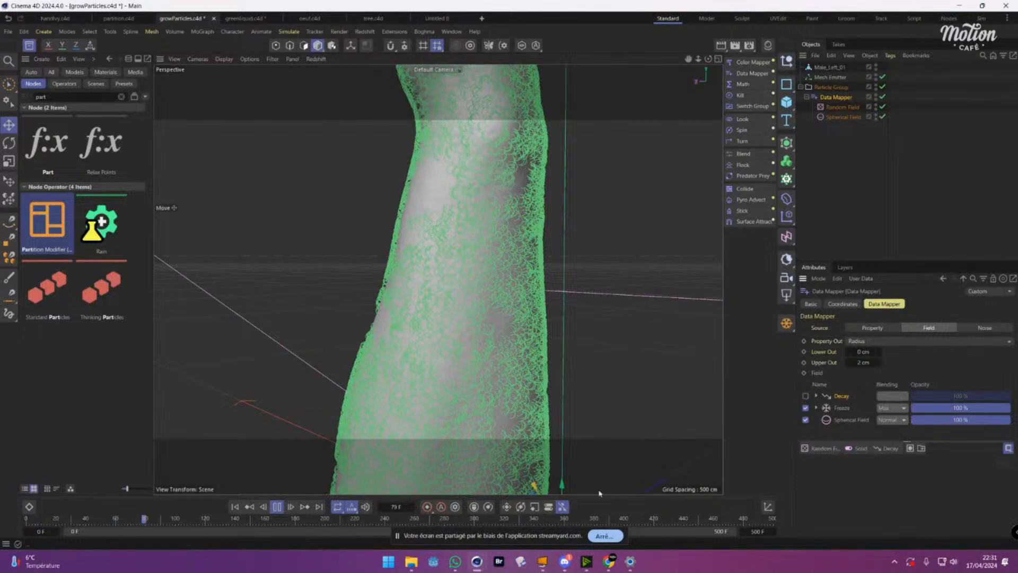
pyautogui.click(840, 410)
pyautogui.click(864, 499)
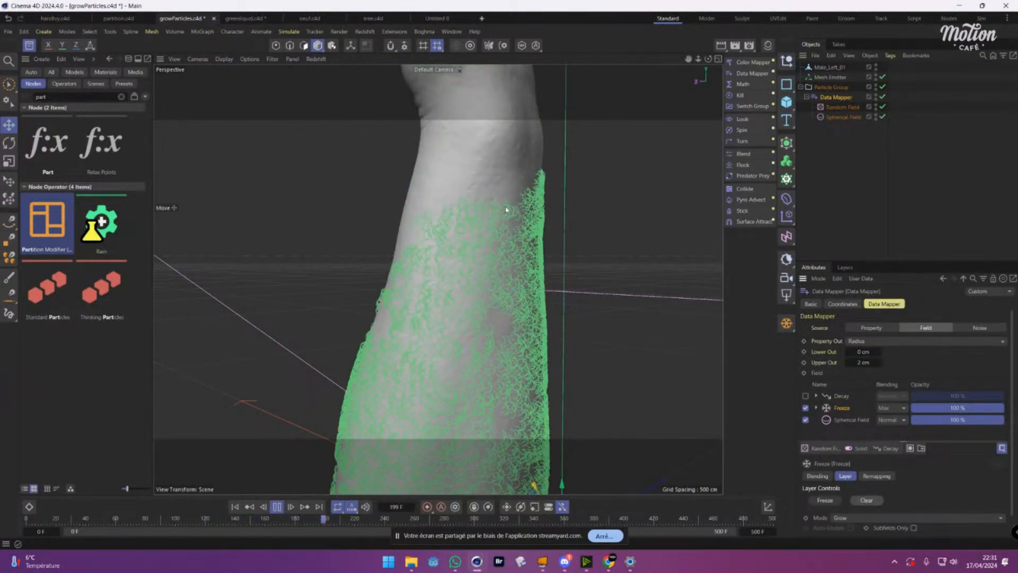
# Re-enable the Decay layer with its settings displayed and stop the playback.
pyautogui.click(805, 397)
pyautogui.click(843, 398)
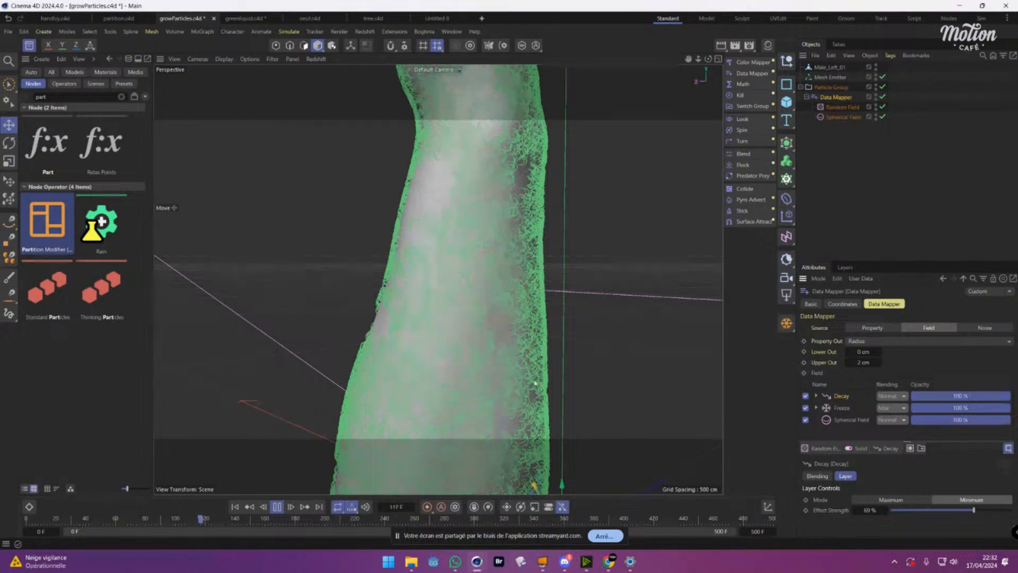
pyautogui.click(277, 506)
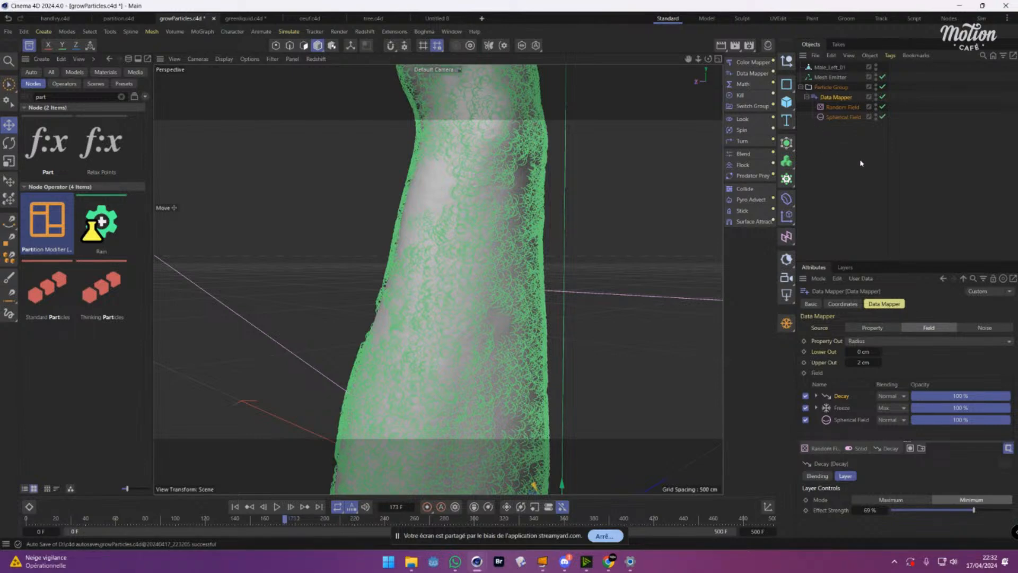
pyautogui.scroll(-5, 484, 307)
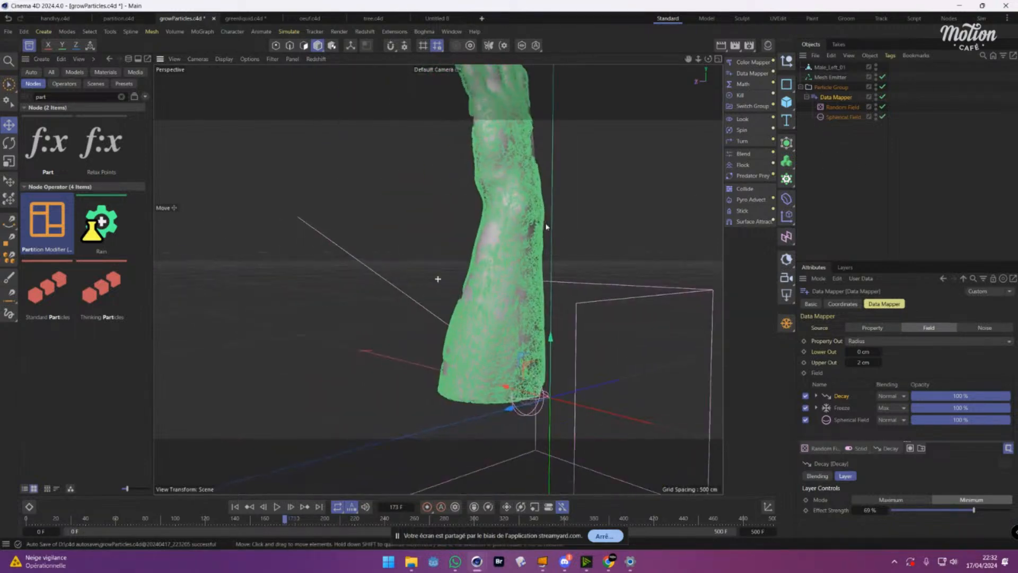
pyautogui.keyDown('alt'); pyautogui.moveTo(546, 227); pyautogui.dragTo(450, 332); pyautogui.keyUp('alt')
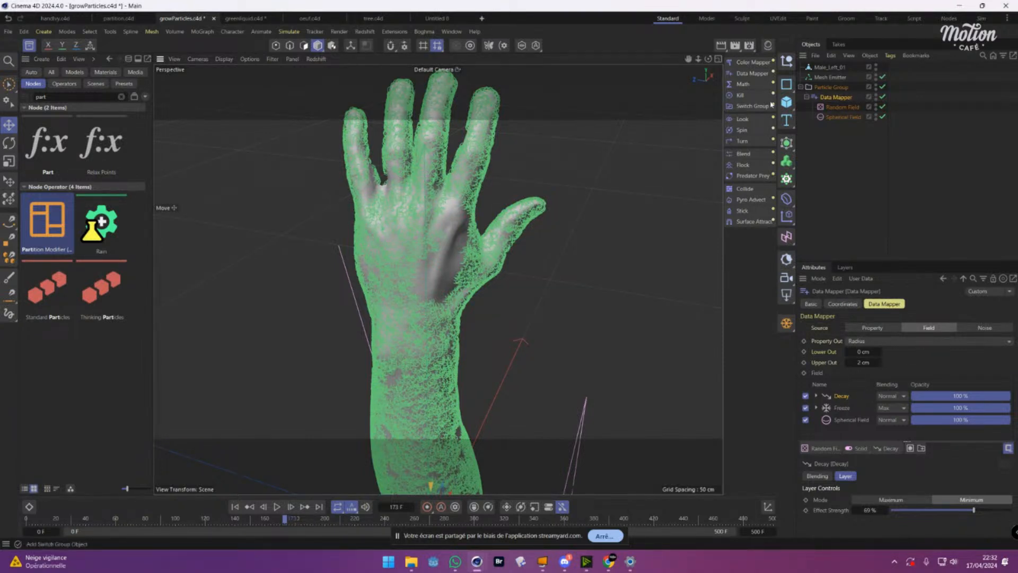
pyautogui.click(758, 73)
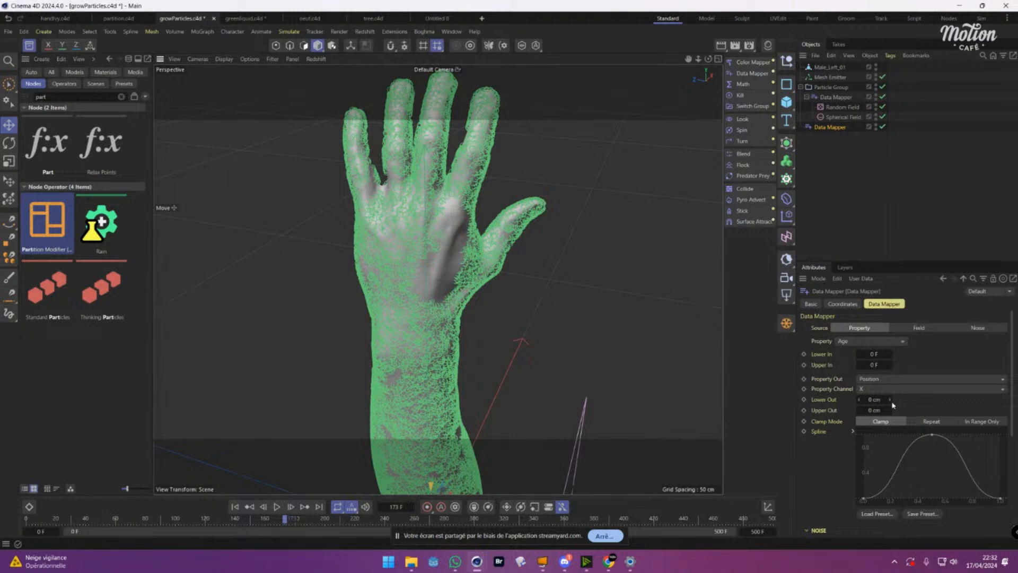
pyautogui.click(921, 326)
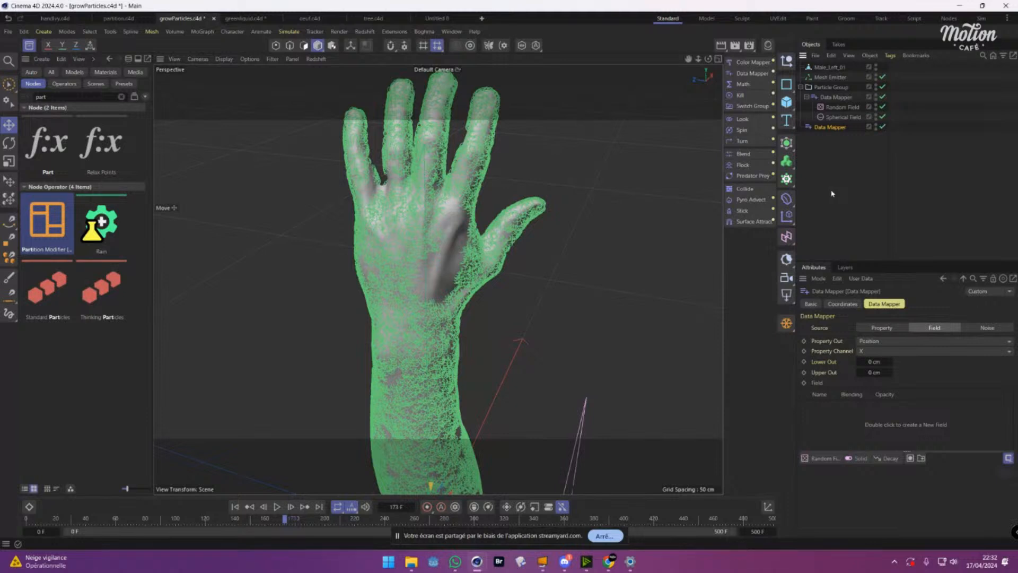
pyautogui.press('Delete')
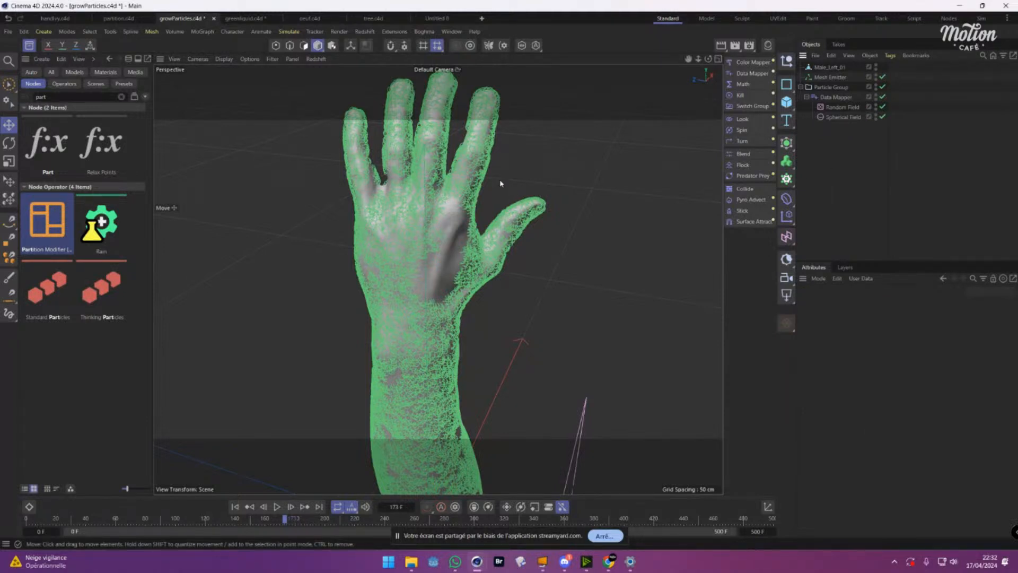
# Switch to the oeuf.c4d scene and play its particle simulation from the first frame.
pyautogui.click(317, 20)
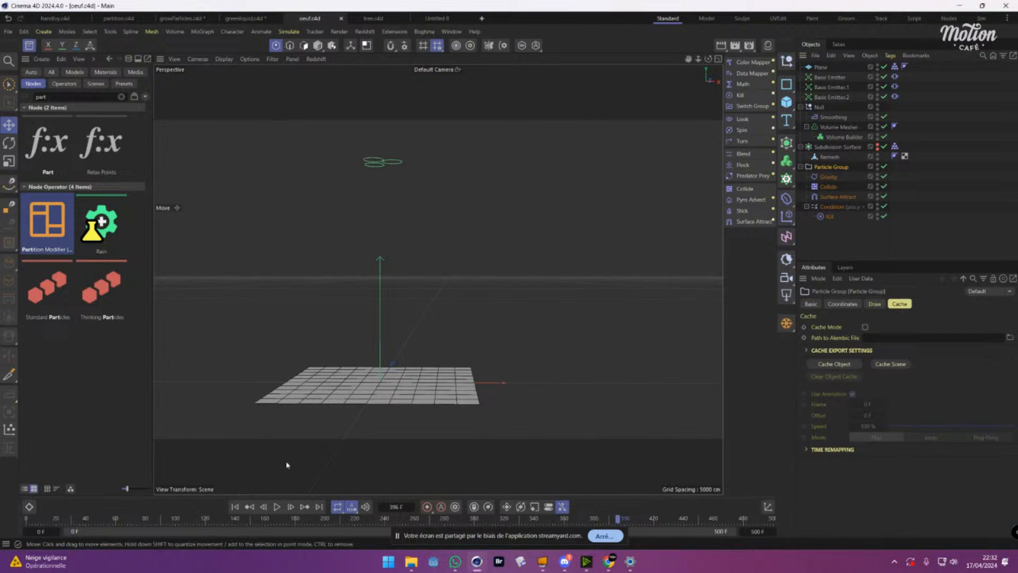
pyautogui.click(236, 510)
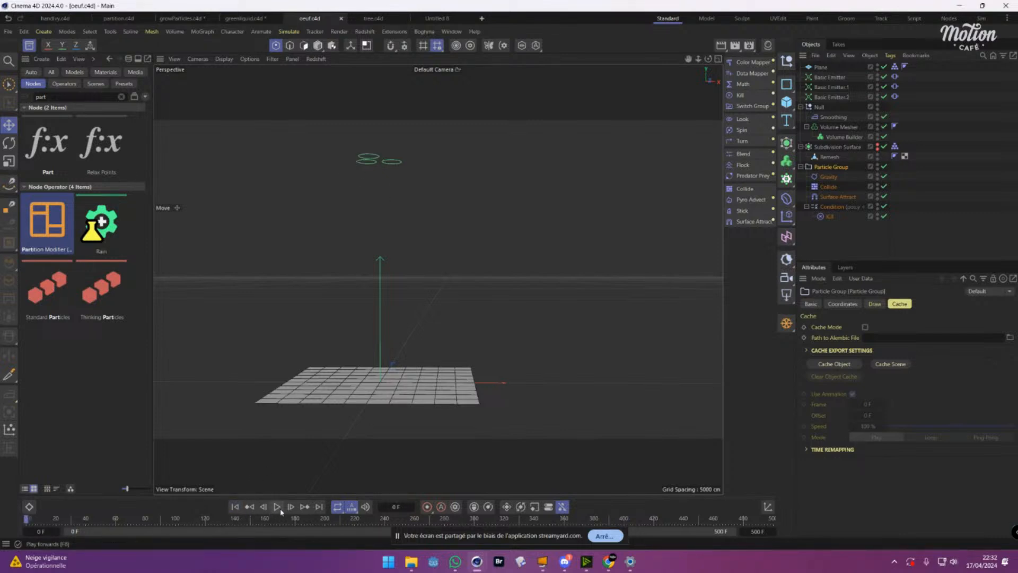
pyautogui.click(277, 507)
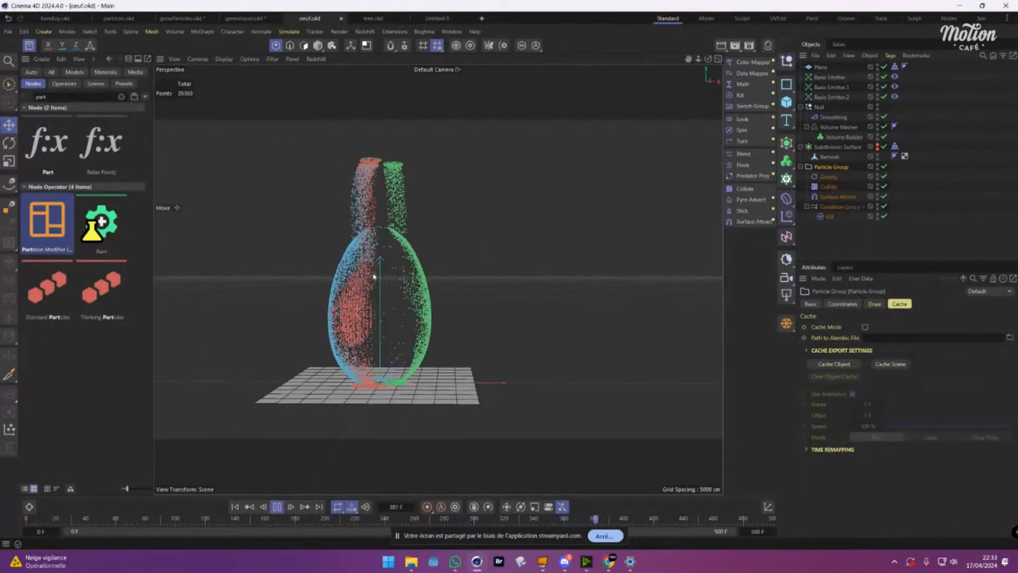
# Briefly show the Subdivision Surface egg among the particles and hide it again.
pyautogui.scroll(3, 438, 279)
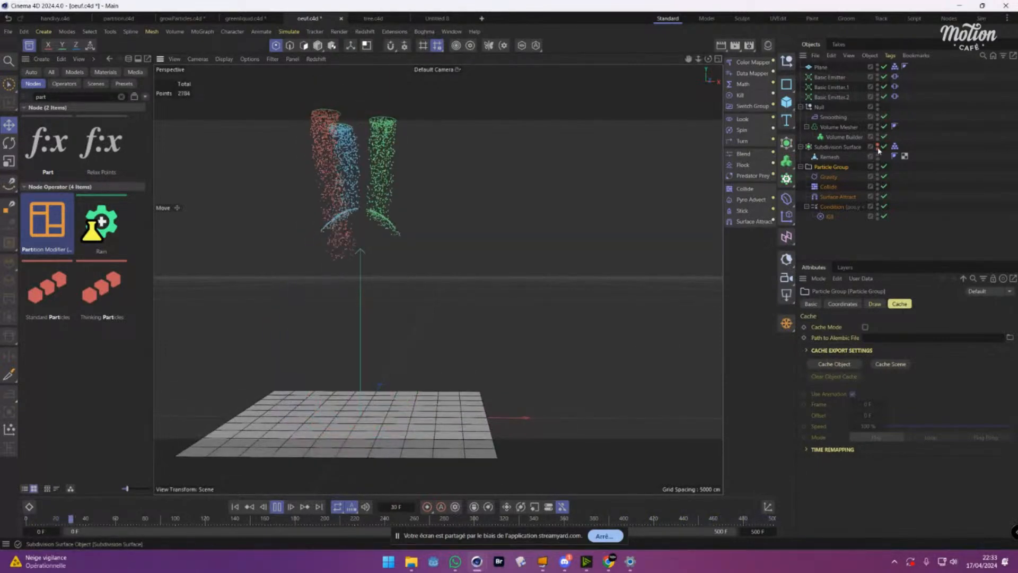
pyautogui.click(877, 146)
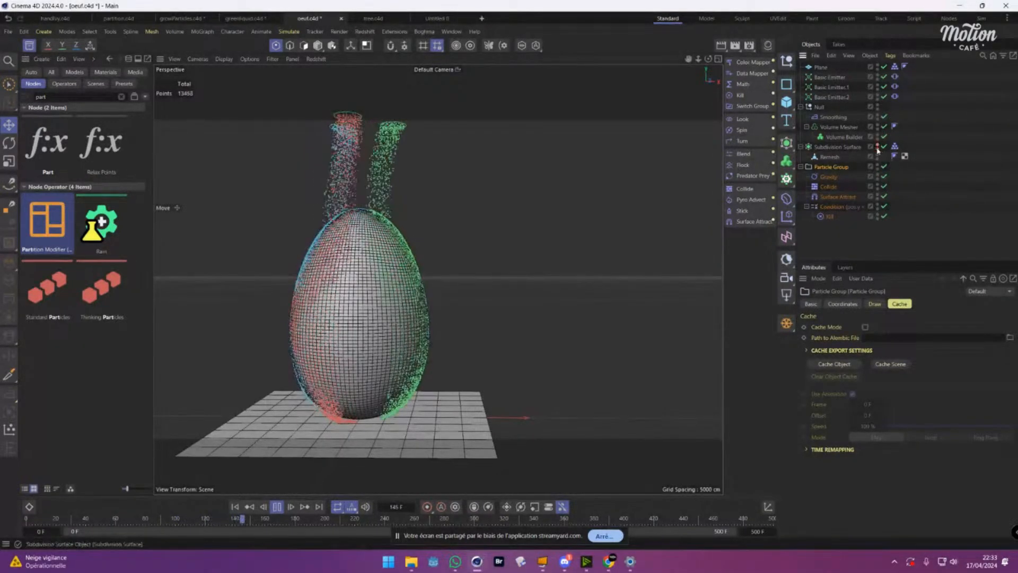
pyautogui.click(877, 148)
pyautogui.keyDown('alt'); pyautogui.moveTo(440, 314); pyautogui.dragTo(389, 318); pyautogui.keyUp('alt')
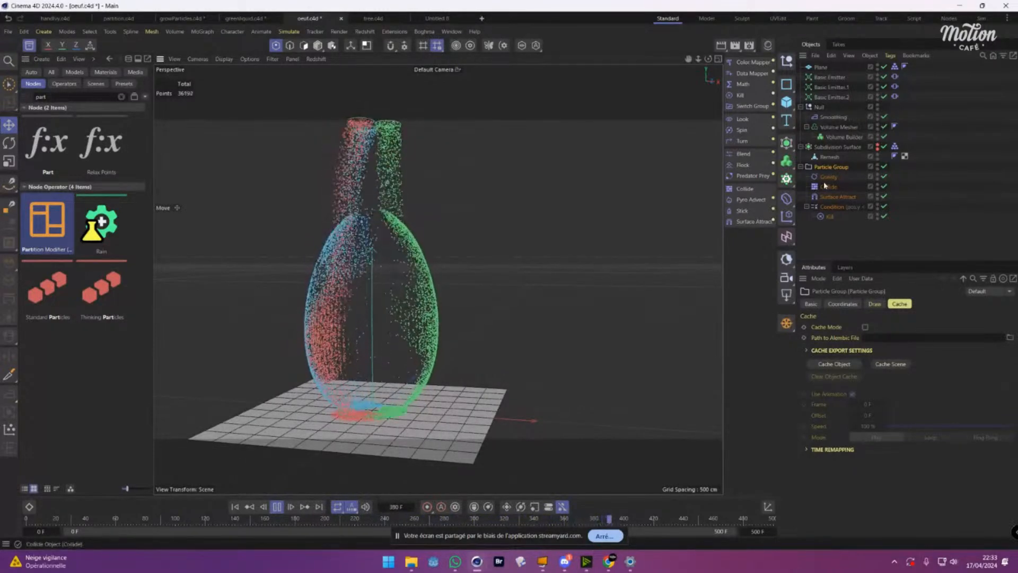
# Nest the Particle Group inside the Volume Builder and replay the meshed simulation from the start, stopping at frame 132.
pyautogui.moveTo(831, 167); pyautogui.dragTo(850, 143)
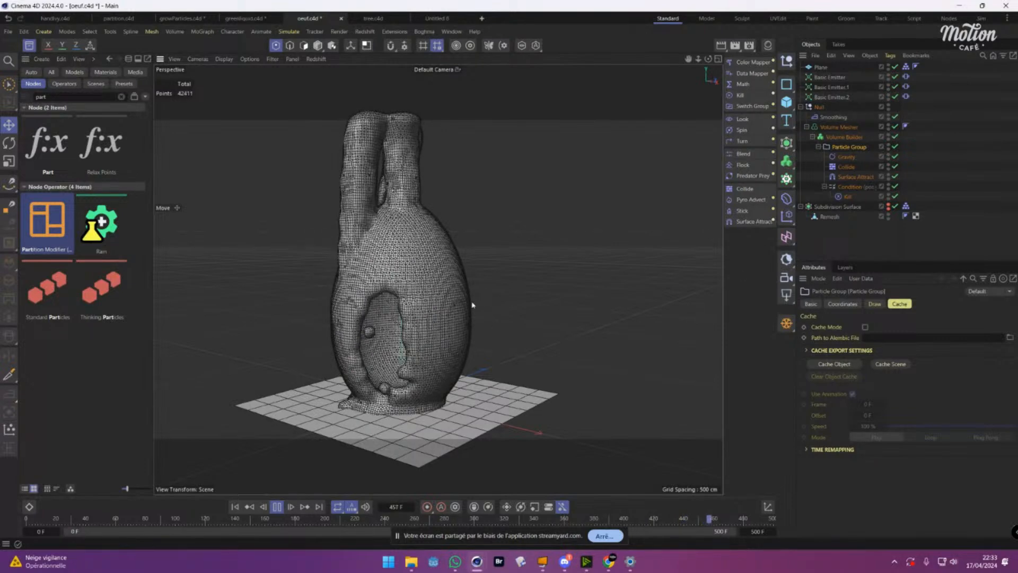
pyautogui.click(235, 506)
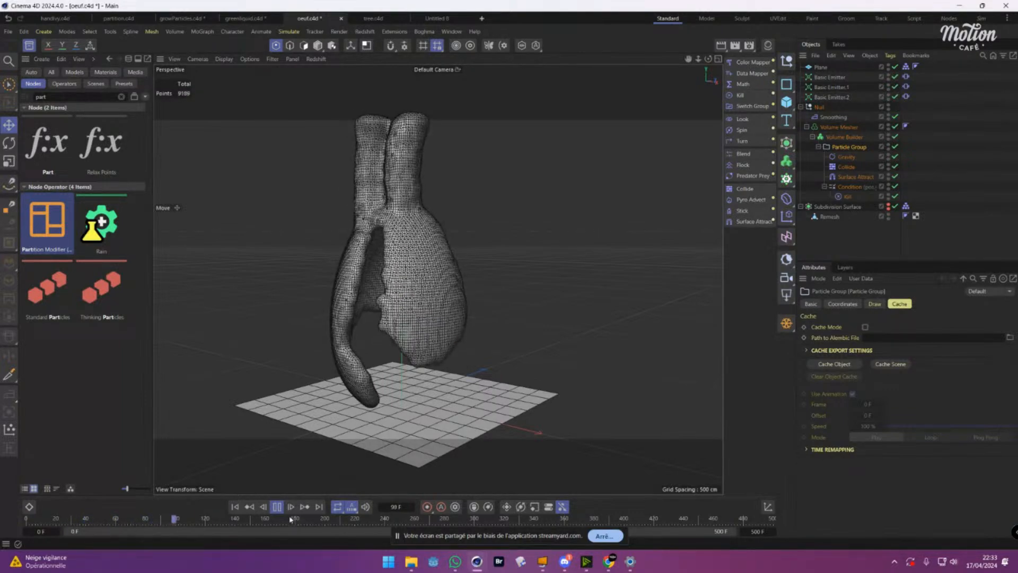
pyautogui.keyDown('alt'); pyautogui.moveTo(402, 297); pyautogui.dragTo(495, 289); pyautogui.keyUp('alt')
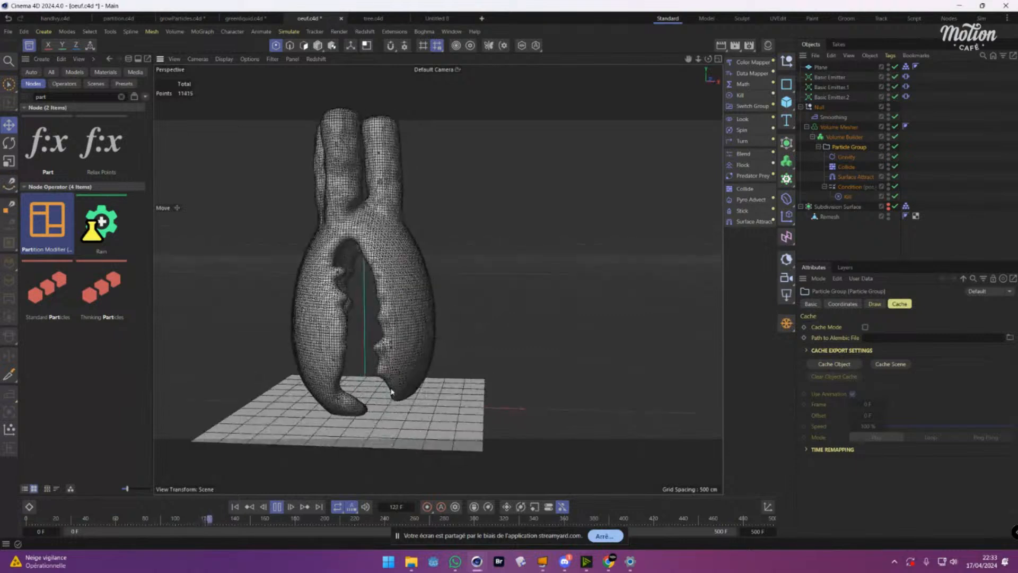
pyautogui.click(277, 507)
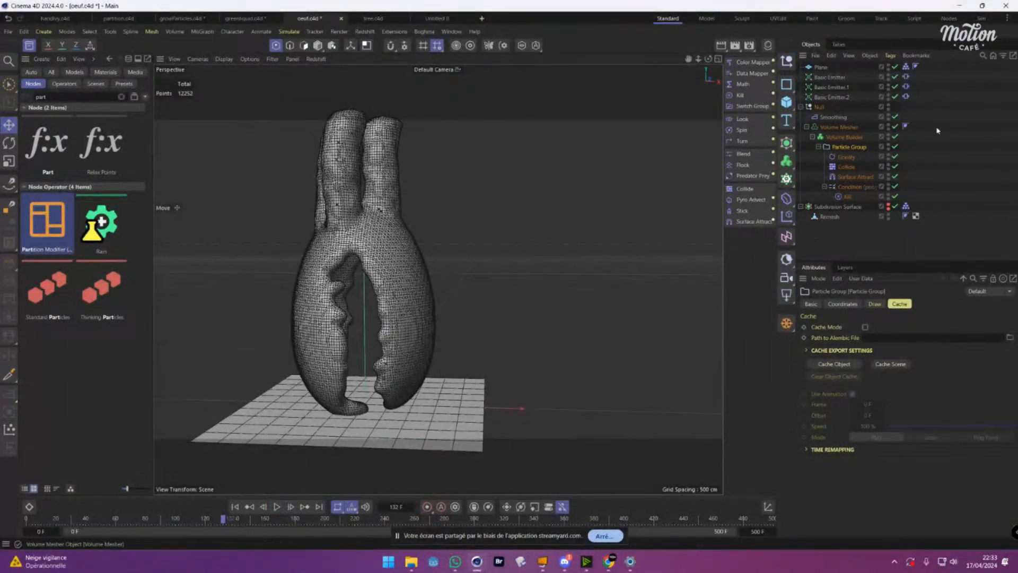
# Add a Vertex Color tag to the Volume Mesher and use the Particle Group as its field.
pyautogui.rightClick(840, 129)
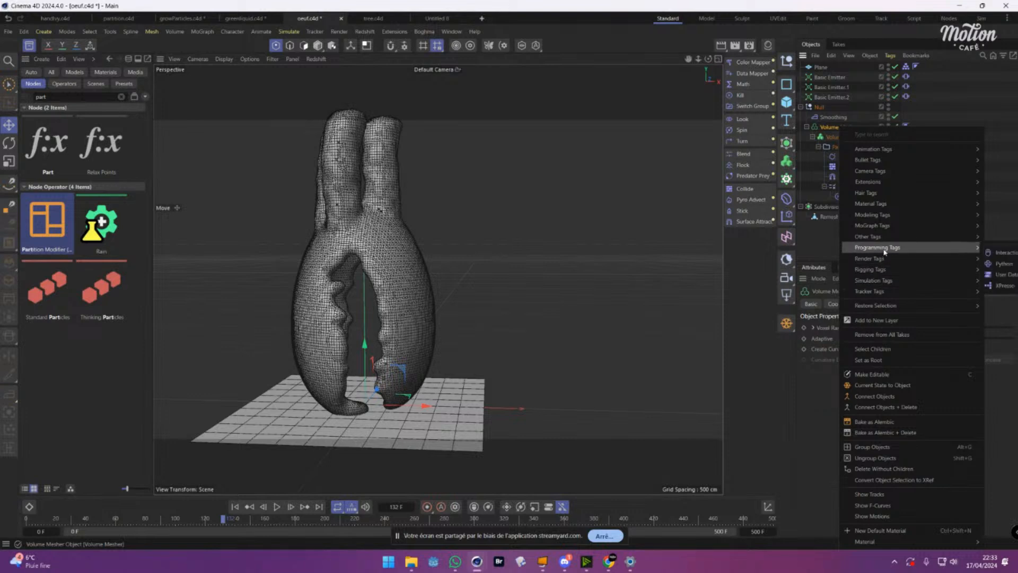
pyautogui.moveTo(884, 236)
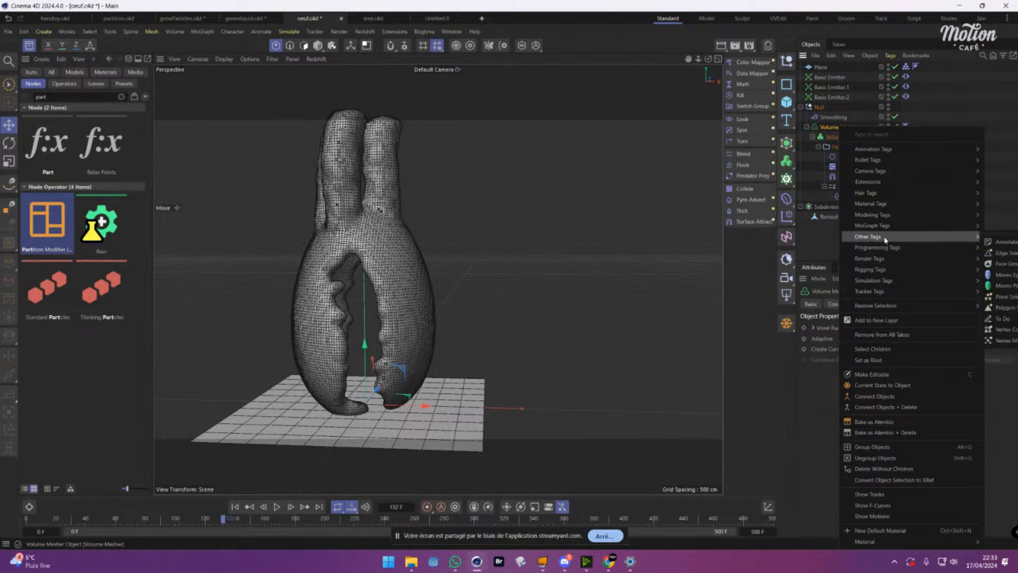
pyautogui.click(1005, 329)
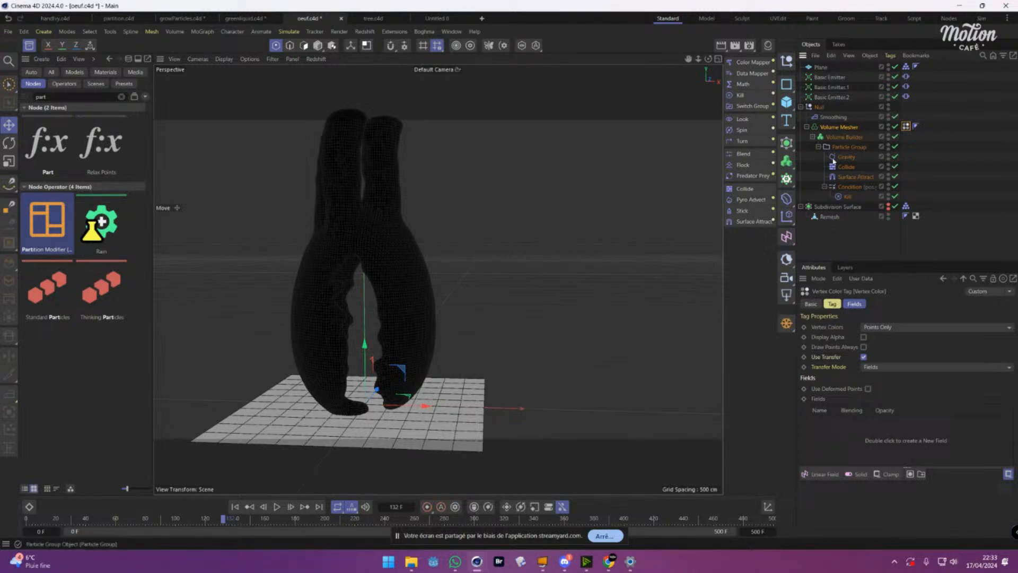
pyautogui.moveTo(849, 147); pyautogui.dragTo(863, 447)
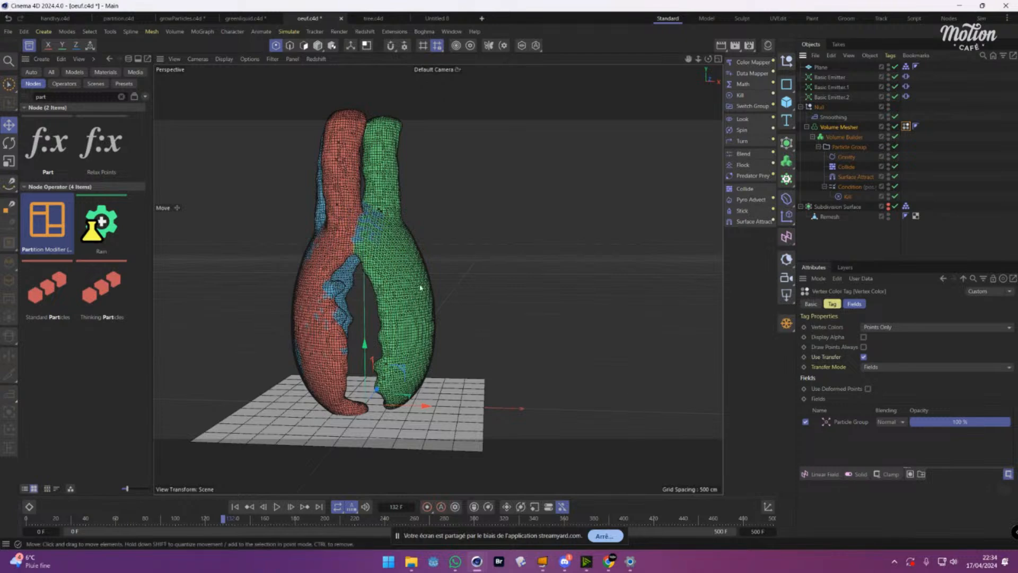
# Replay the coloured volume mesh simulation from the first frame.
pyautogui.moveTo(426, 275)
pyautogui.keyDown('alt'); pyautogui.mouseDown()
pyautogui.moveTo(306, 282)
pyautogui.moveTo(457, 271)
pyautogui.moveTo(414, 286)
pyautogui.moveTo(422, 294)
pyautogui.mouseUp(); pyautogui.keyUp('alt')
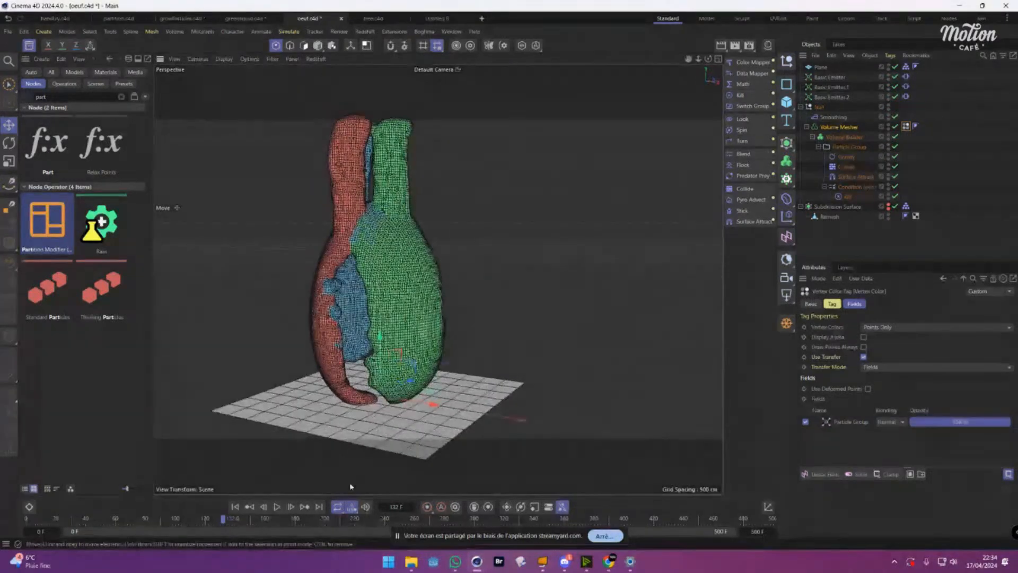
pyautogui.click(232, 504)
pyautogui.click(280, 508)
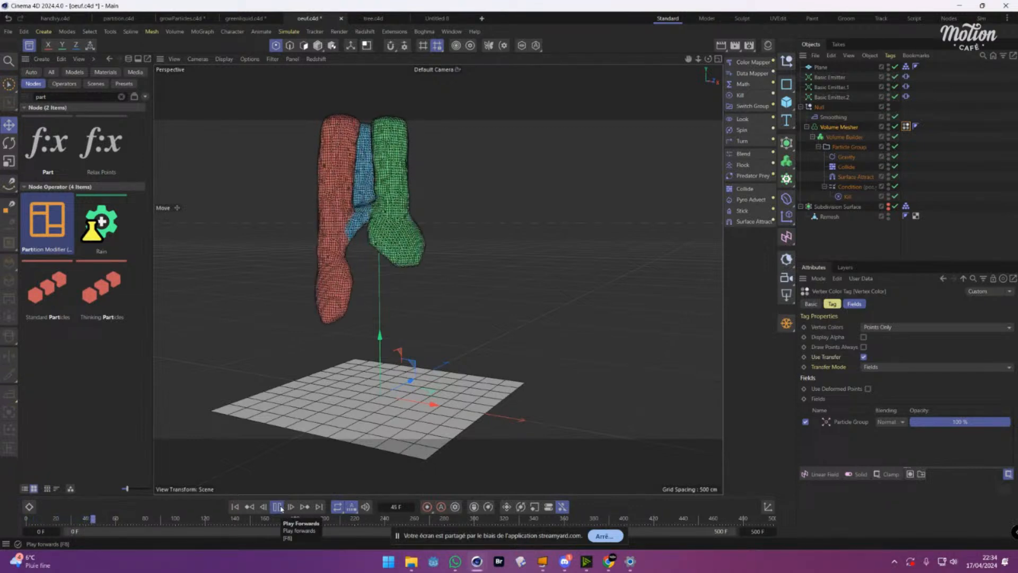
# Stop the playback, set the Particle Group field layer's mode to Average in the Vertex Color tag, and inspect the colour blending.
pyautogui.click(280, 508)
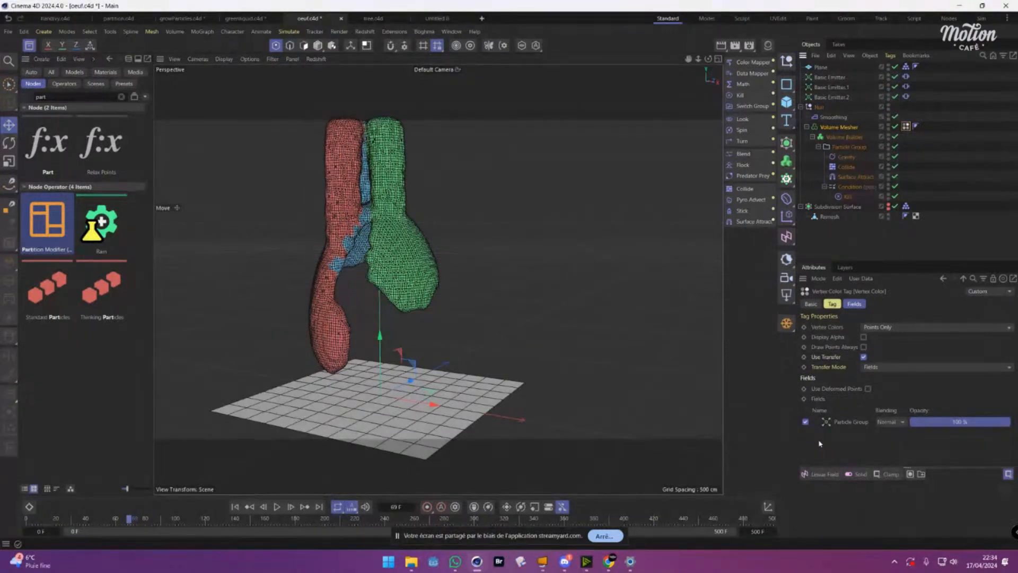
pyautogui.click(858, 425)
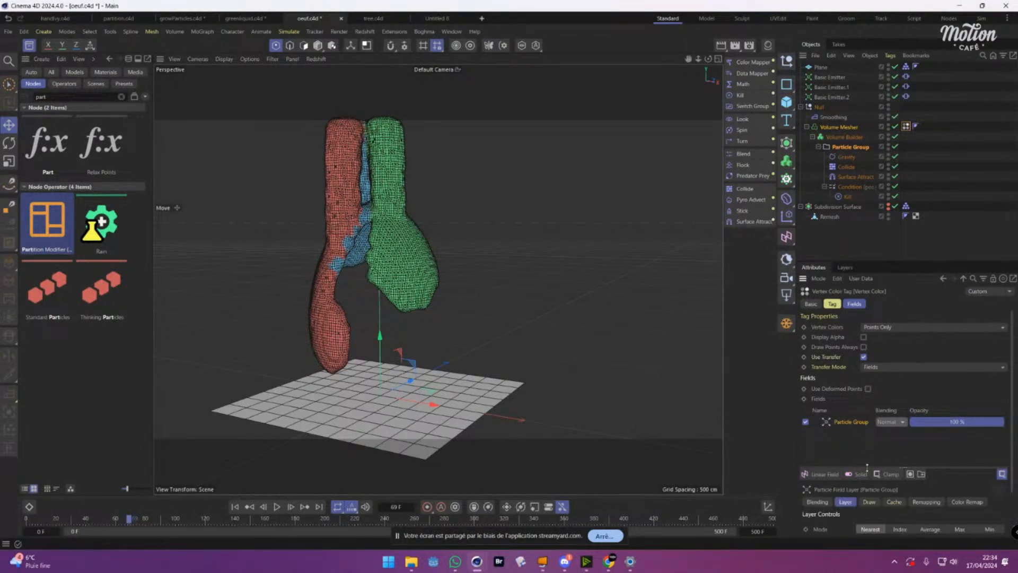
pyautogui.scroll(-2, 843, 498)
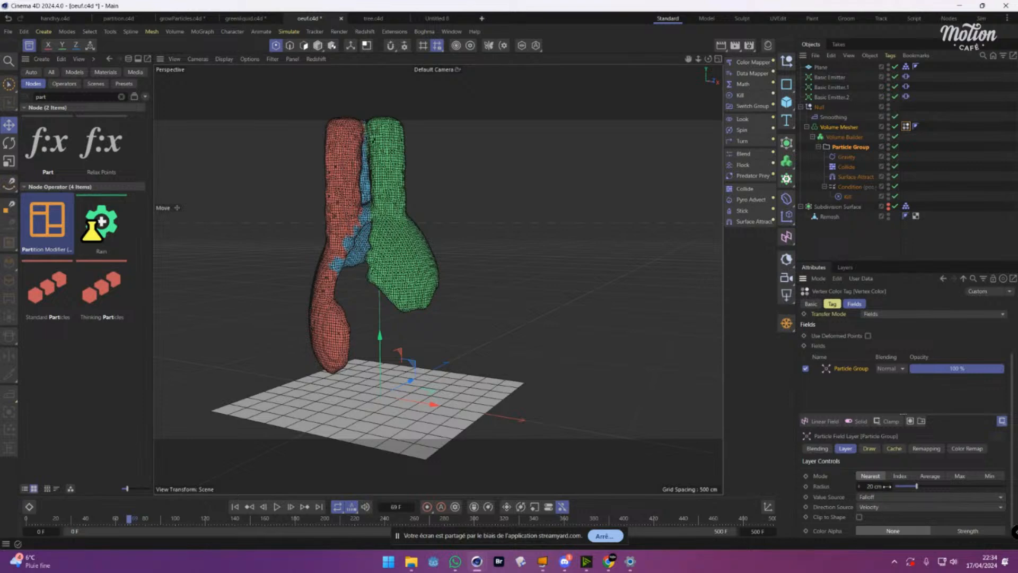
pyautogui.click(933, 476)
pyautogui.keyDown('alt'); pyautogui.moveTo(314, 230); pyautogui.dragTo(367, 236, button='right'); pyautogui.keyUp('alt')
pyautogui.moveTo(357, 280)
pyautogui.keyDown('alt'); pyautogui.mouseDown()
pyautogui.moveTo(550, 289)
pyautogui.moveTo(375, 288)
pyautogui.mouseUp(); pyautogui.keyUp('alt')
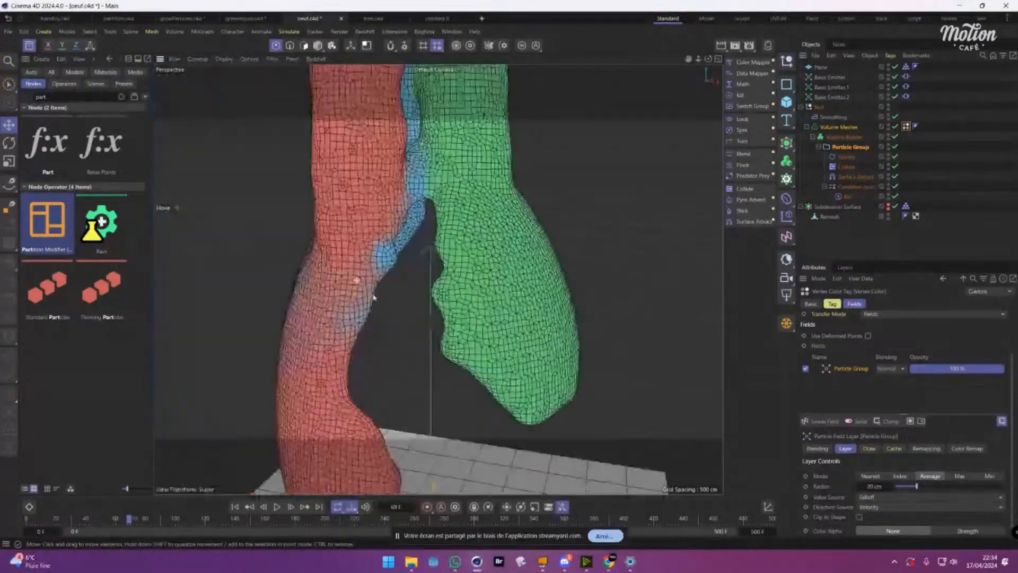
pyautogui.scroll(-4, 427, 359)
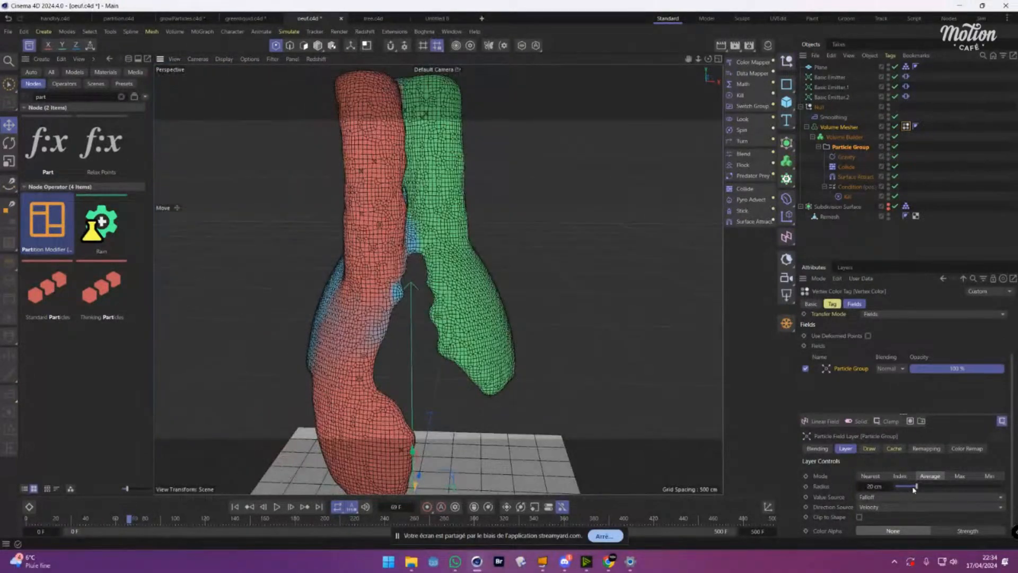
pyautogui.moveTo(913, 489); pyautogui.dragTo(920, 490)
pyautogui.keyDown('alt'); pyautogui.moveTo(534, 384); pyautogui.dragTo(497, 384); pyautogui.keyUp('alt')
pyautogui.keyDown('alt'); pyautogui.moveTo(477, 344); pyautogui.dragTo(438, 278, button='middle'); pyautogui.keyUp('alt')
pyautogui.scroll(-3, 512, 350)
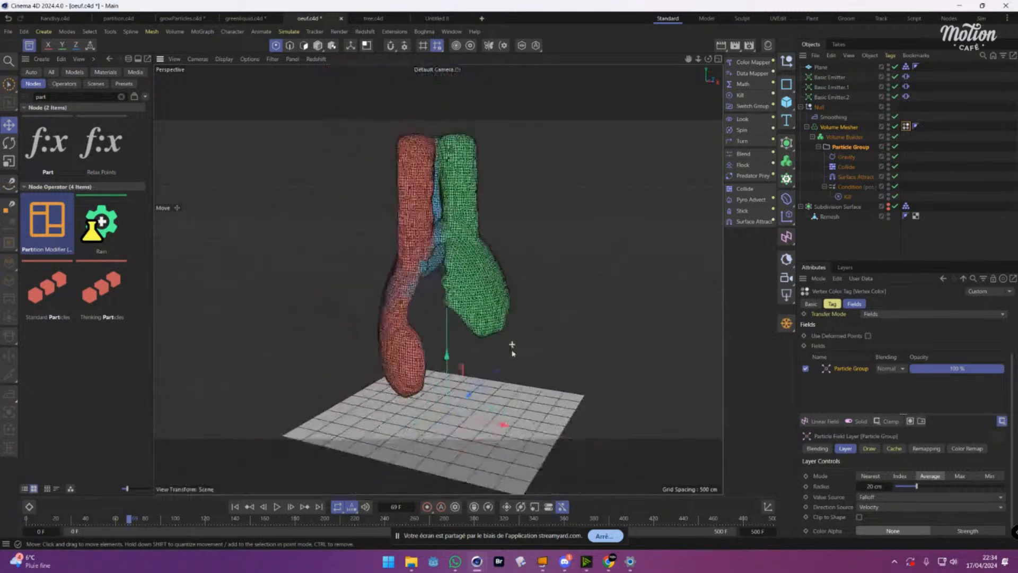
# Replay the simulation from the first frame and examine the blended colours from several sides of the egg.
pyautogui.click(234, 507)
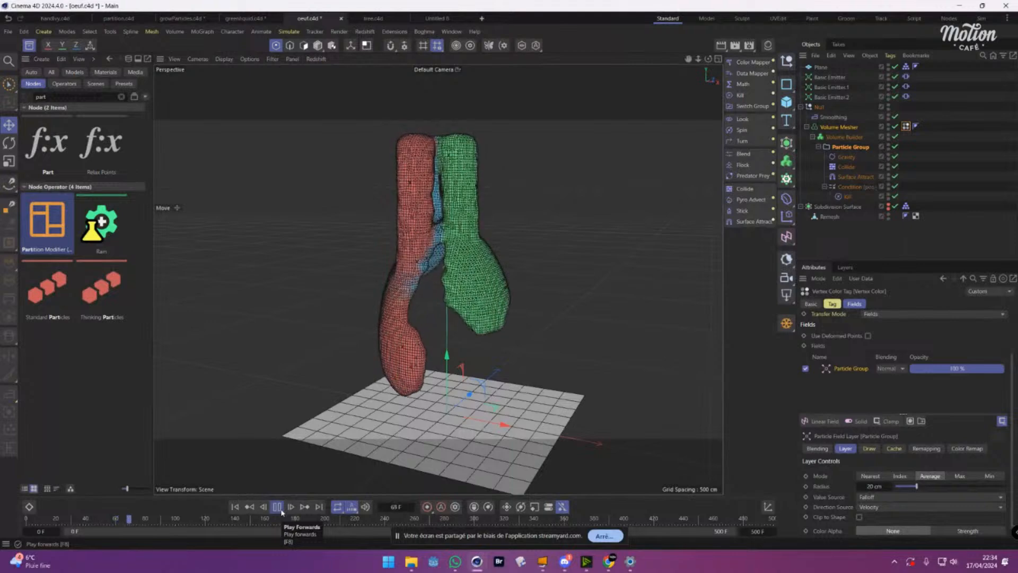
pyautogui.keyDown('alt'); pyautogui.moveTo(465, 363); pyautogui.dragTo(329, 393); pyautogui.keyUp('alt')
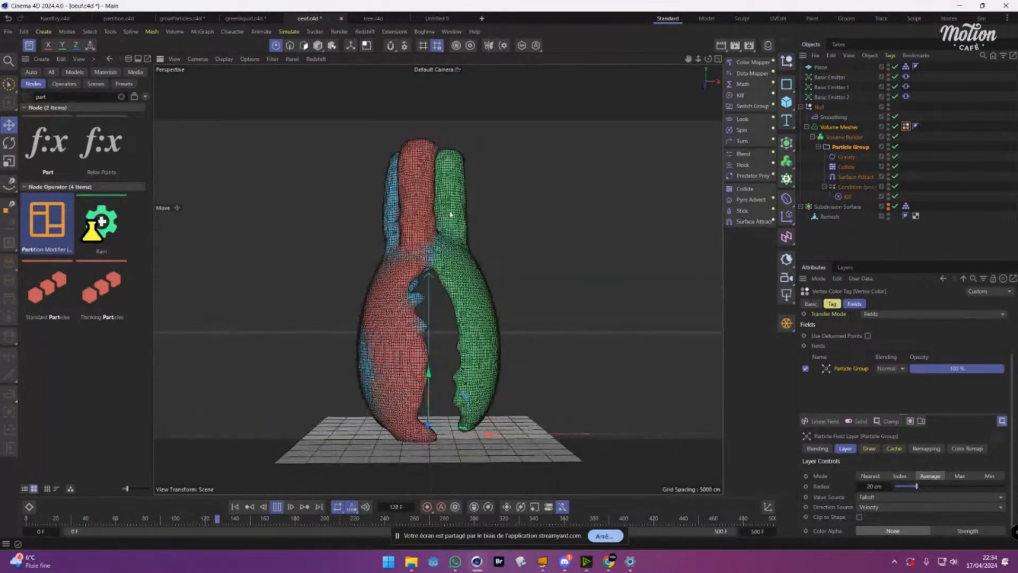
pyautogui.click(276, 507)
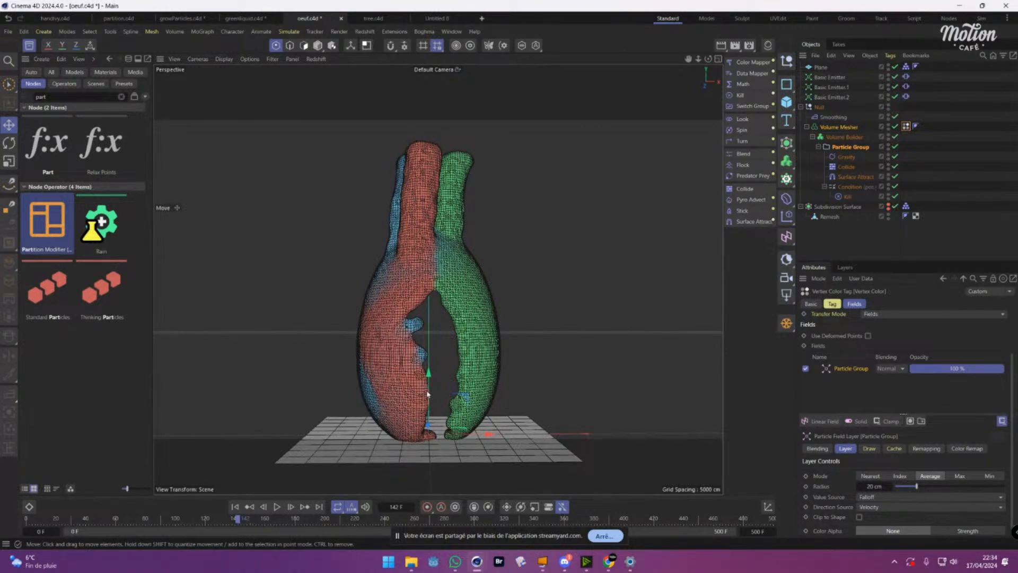
pyautogui.click(277, 506)
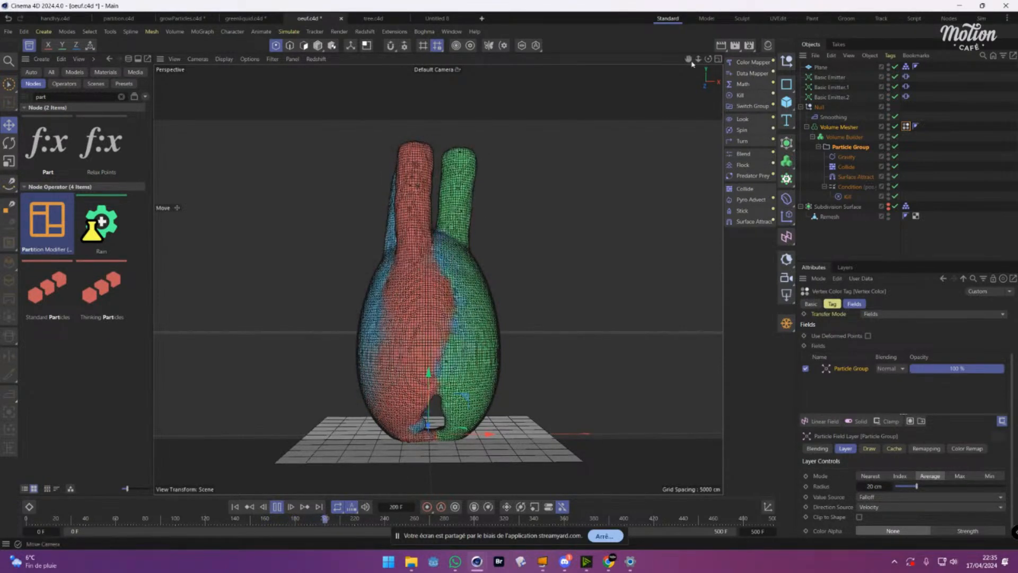
pyautogui.moveTo(630, 351); pyautogui.dragTo(434, 388)
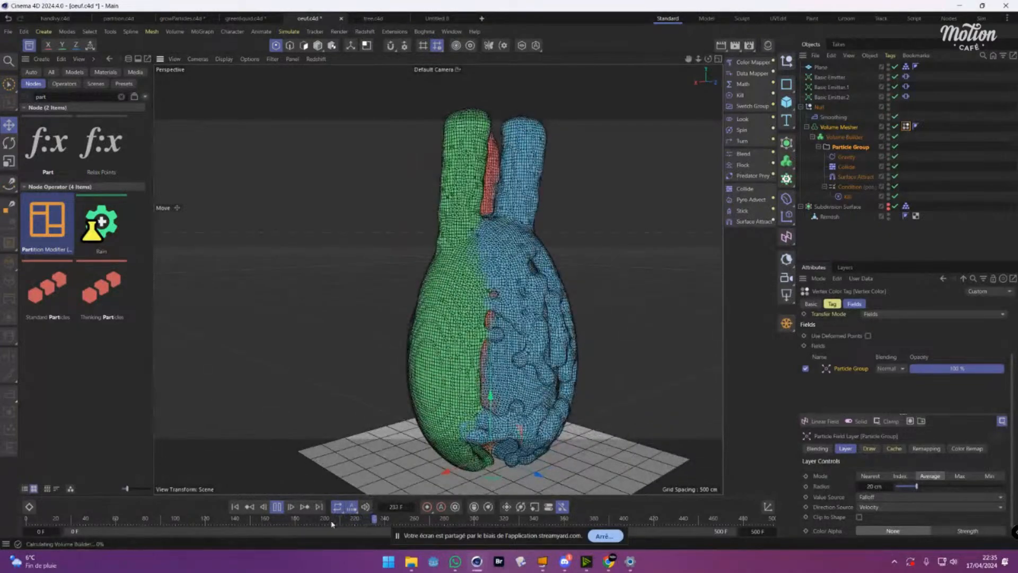
# Review the settings of the Condition, Collide and Surface Attract modifiers and the Subdivision Surface's Collider tag.
pyautogui.click(849, 187)
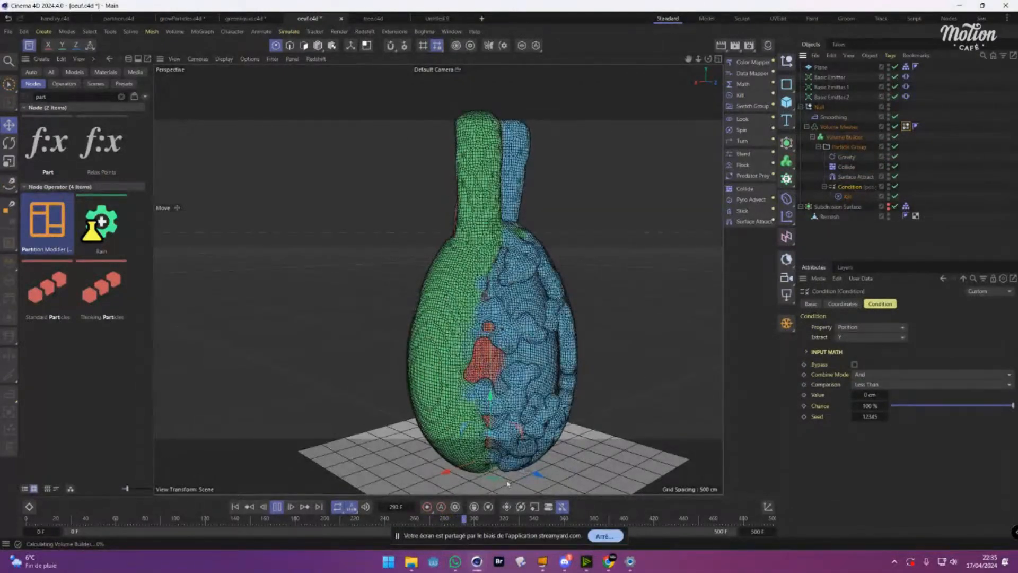
pyautogui.scroll(-3, 592, 358)
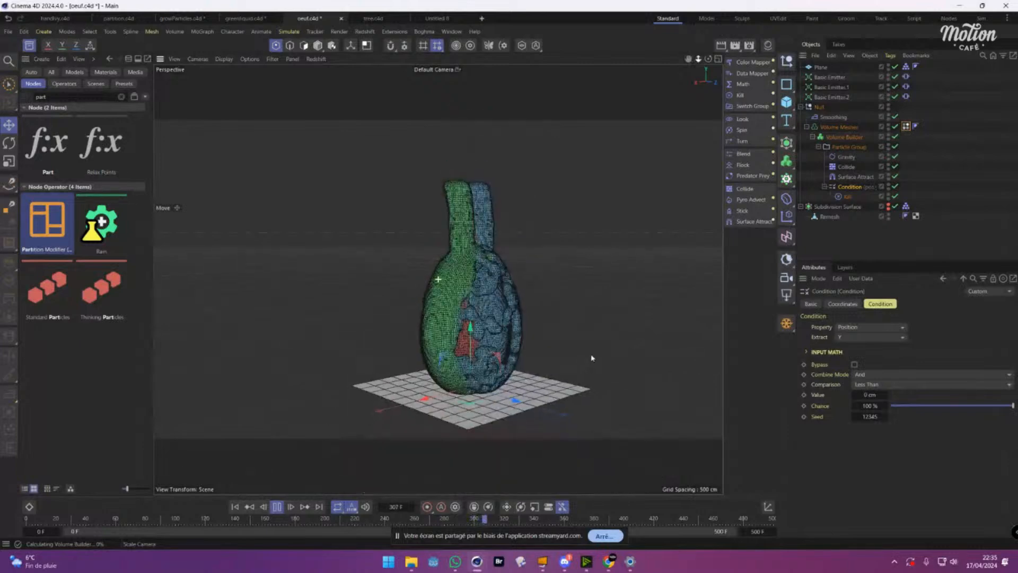
pyautogui.scroll(1, 584, 334)
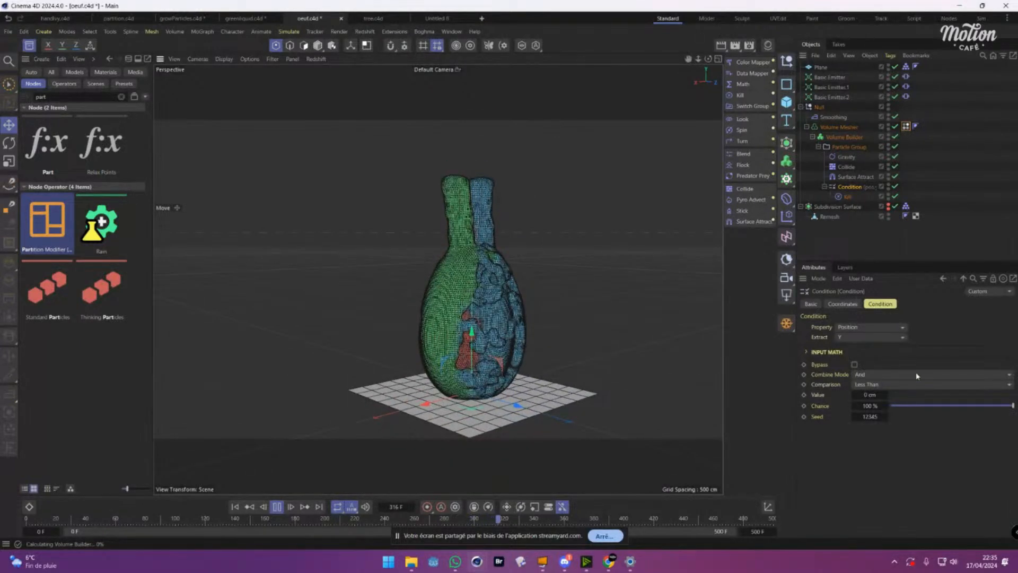
pyautogui.click(847, 168)
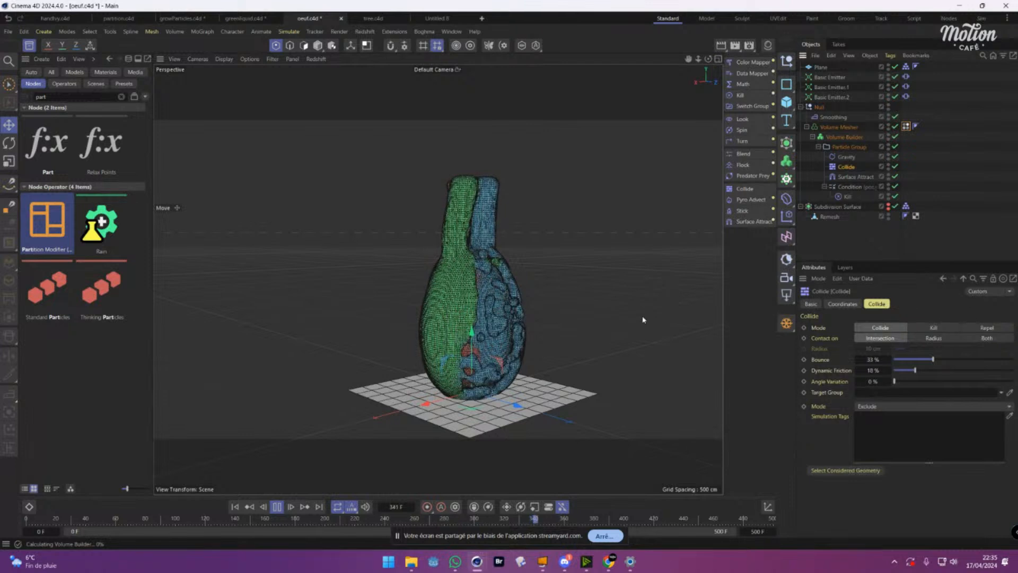
pyautogui.click(855, 177)
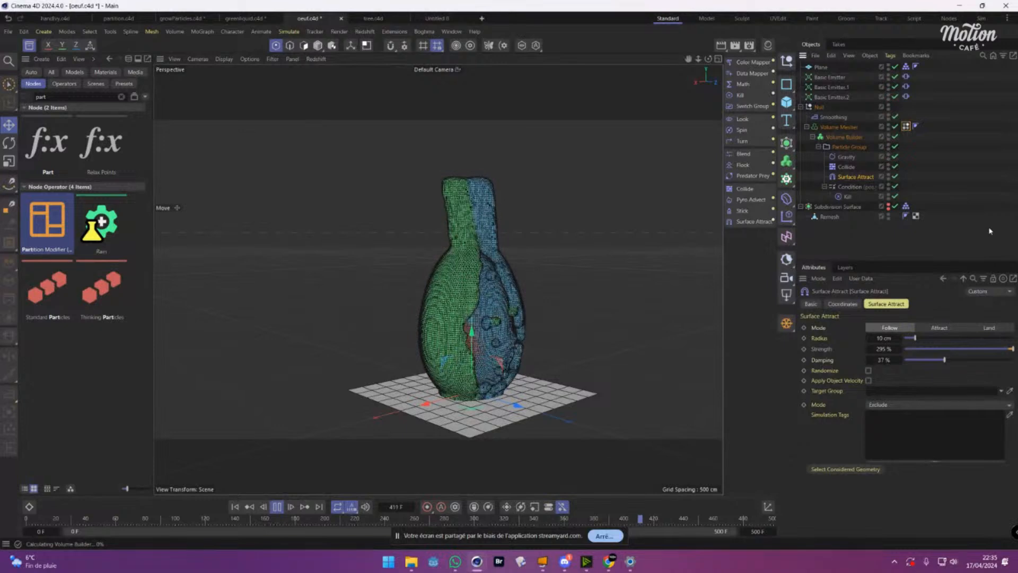
pyautogui.click(906, 206)
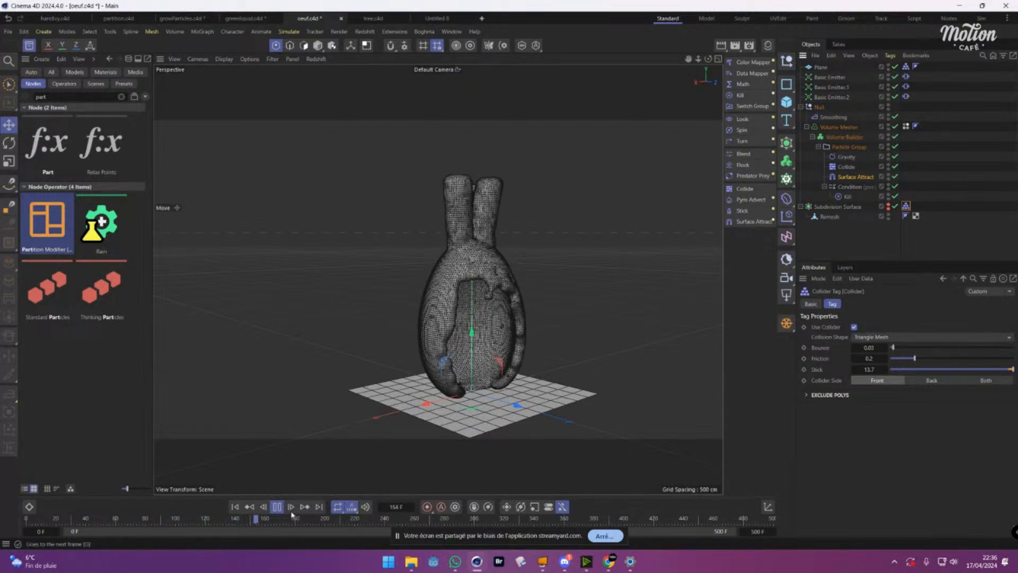
# Stop playback at frame 158, redisplay the Volume Mesher's vertex colours and view the mesh from another side.
pyautogui.click(277, 506)
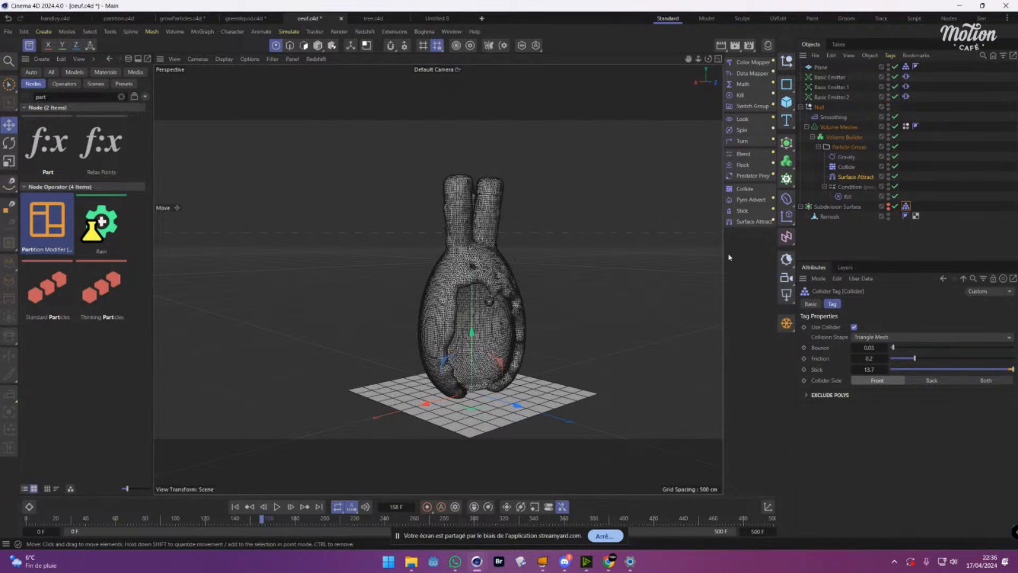
pyautogui.click(905, 126)
pyautogui.scroll(2, 477, 334)
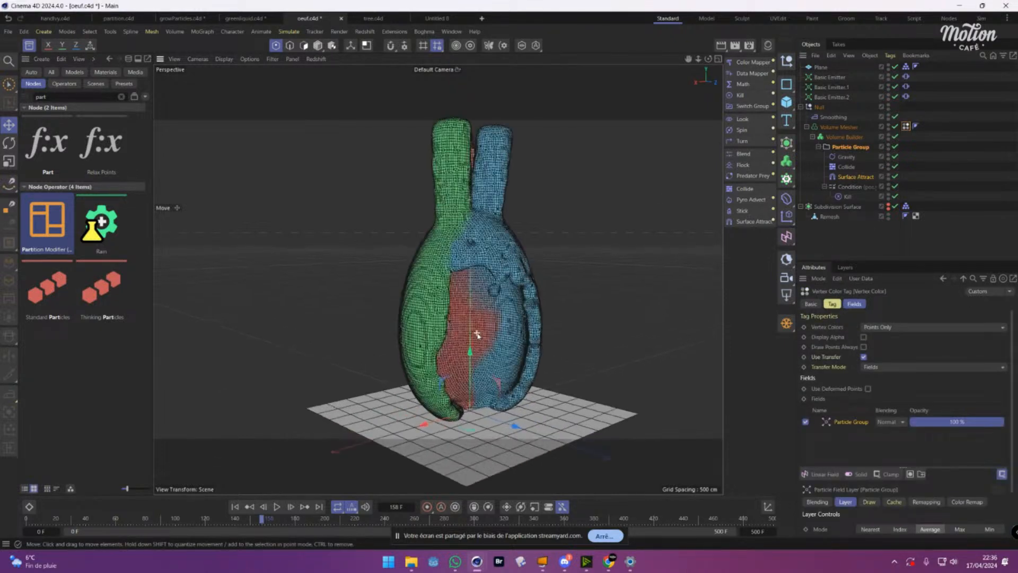
pyautogui.keyDown('alt'); pyautogui.moveTo(640, 350); pyautogui.dragTo(238, 265); pyautogui.keyUp('alt')
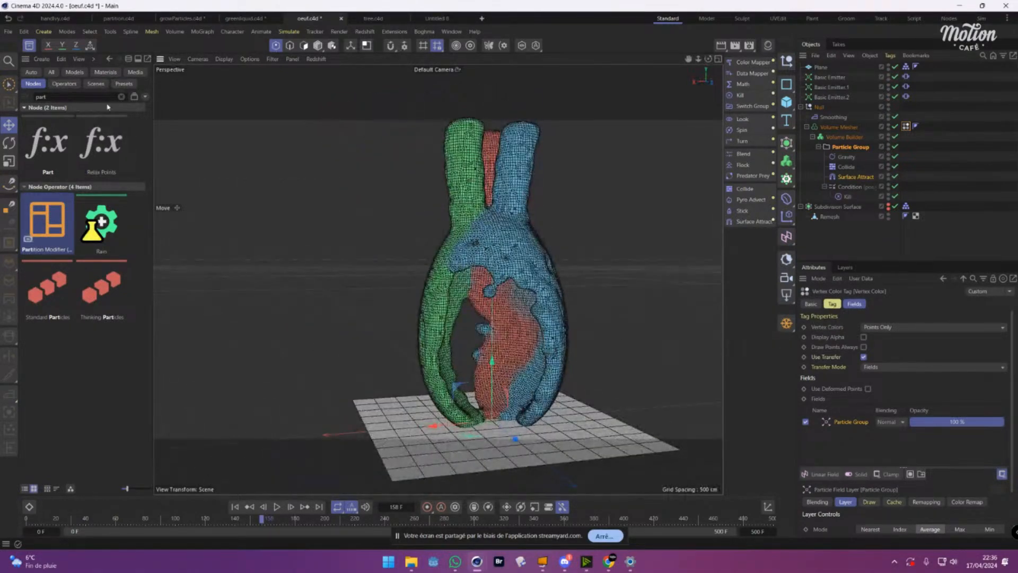
# Clear the asset search and widen the asset browser together with its category column.
pyautogui.click(120, 96)
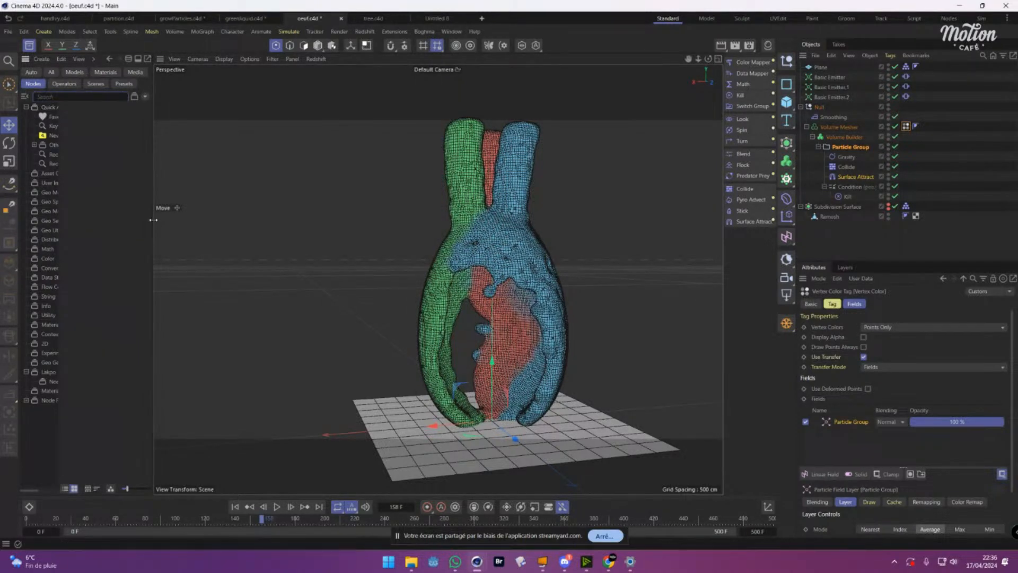
pyautogui.moveTo(155, 222); pyautogui.dragTo(261, 228)
pyautogui.moveTo(57, 240); pyautogui.dragTo(150, 237)
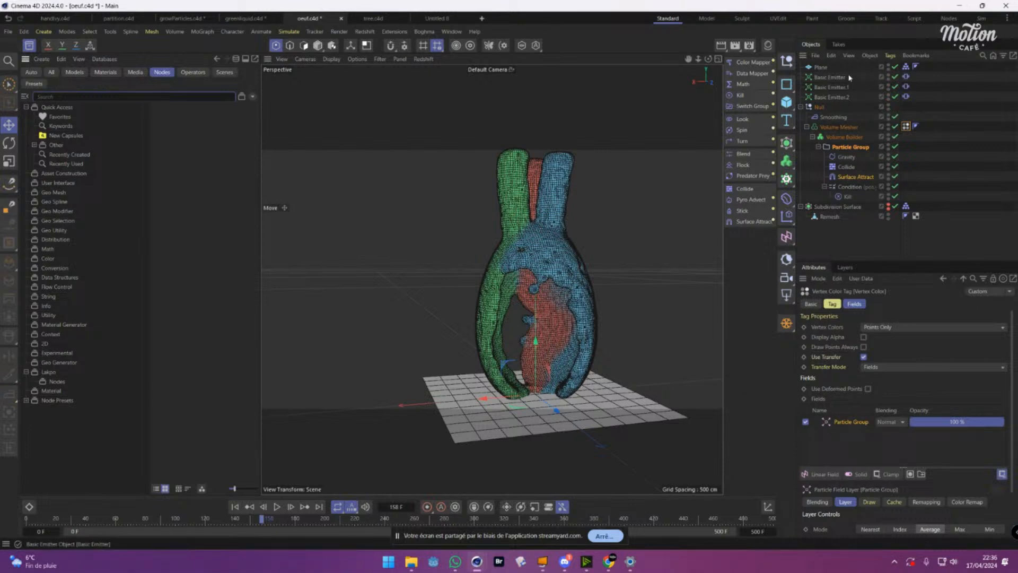
# Check the emission settings of the Basic Emitter and the cache settings of the Particle Group.
pyautogui.click(836, 87)
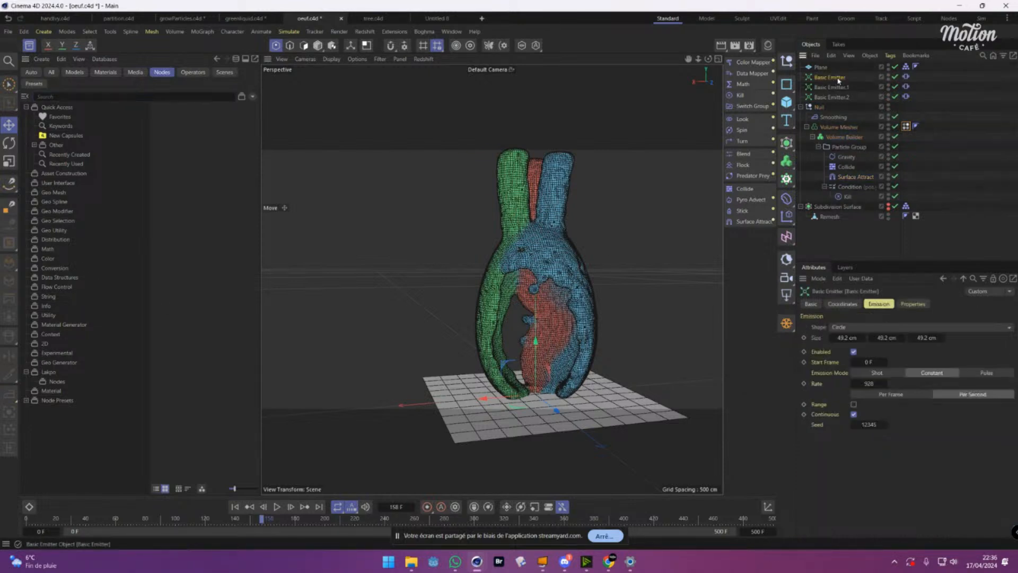
pyautogui.click(833, 77)
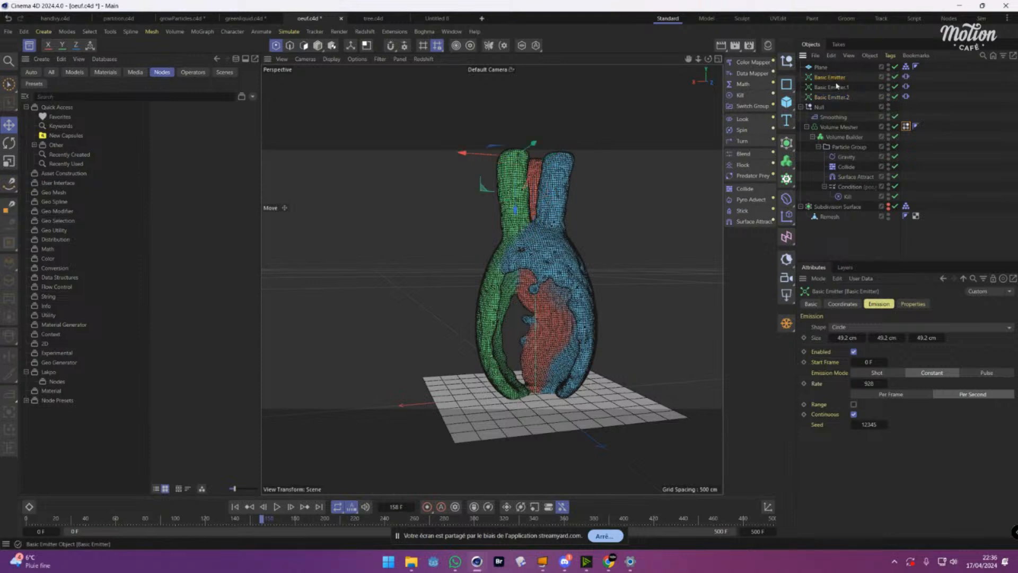
pyautogui.click(843, 147)
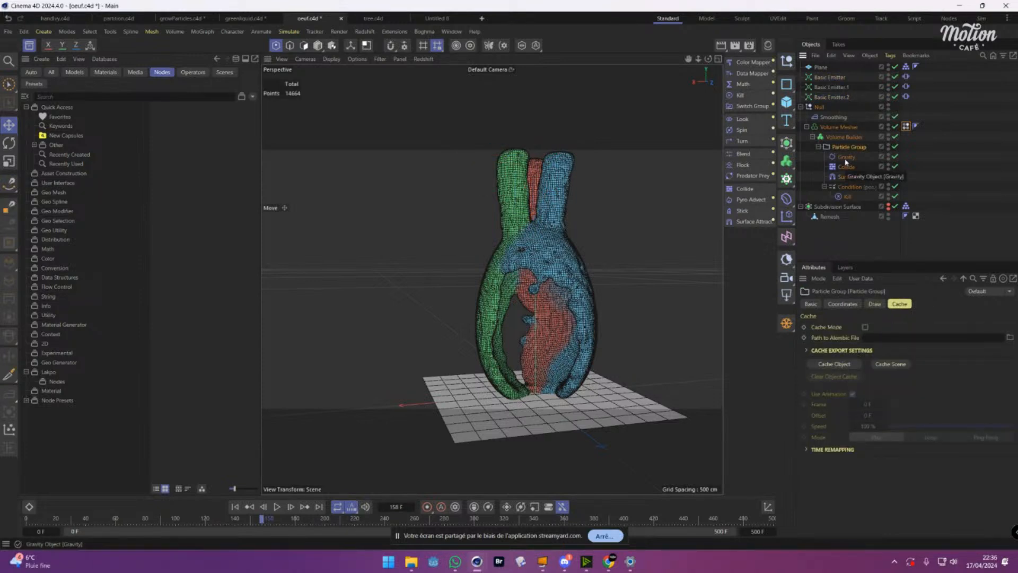
# Switch to the tree.c4d scene and replay its branching particle simulation from the first frame.
pyautogui.click(374, 19)
pyautogui.scroll(5, 451, 392)
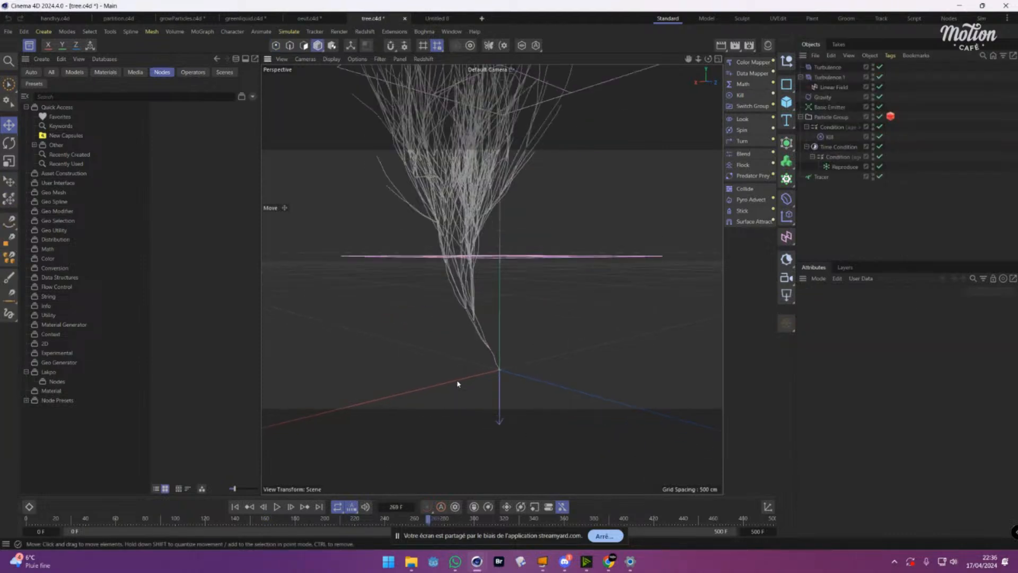
pyautogui.scroll(-4, 490, 330)
pyautogui.scroll(4, 491, 330)
pyautogui.click(236, 509)
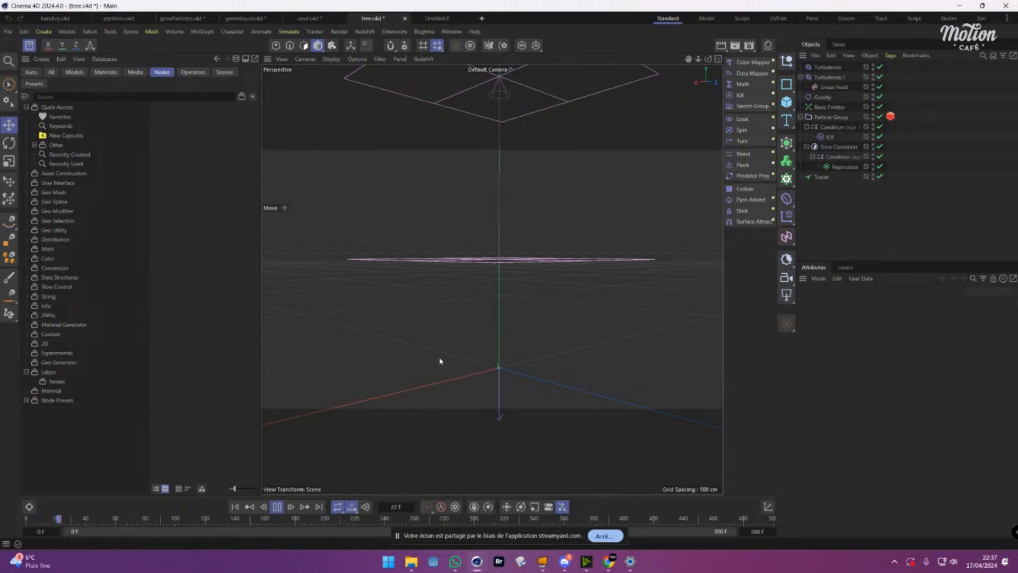
pyautogui.scroll(3, 486, 345)
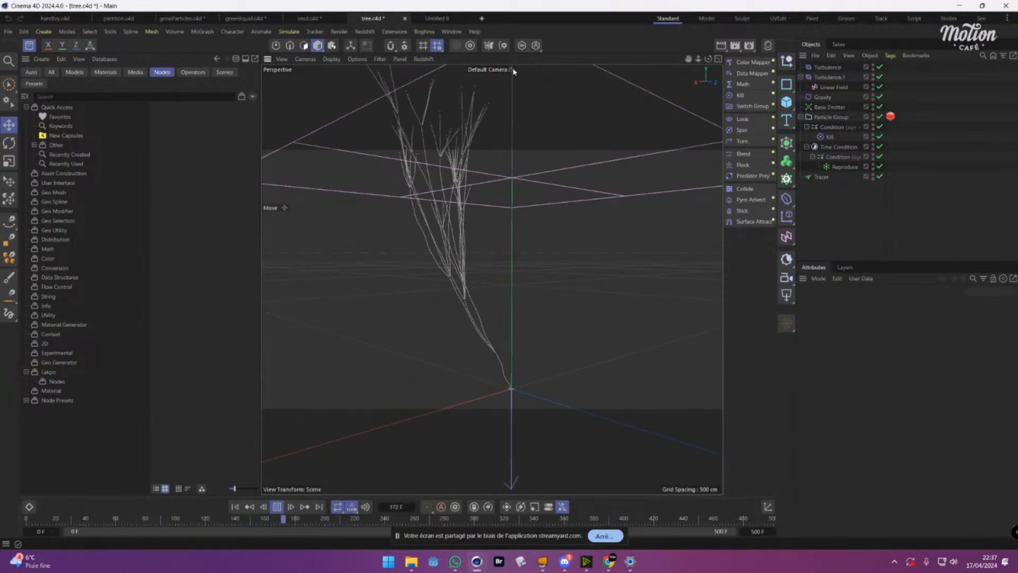
pyautogui.moveTo(698, 58)
pyautogui.mouseDown()
pyautogui.moveTo(636, 350)
pyautogui.moveTo(580, 361)
pyautogui.mouseUp()
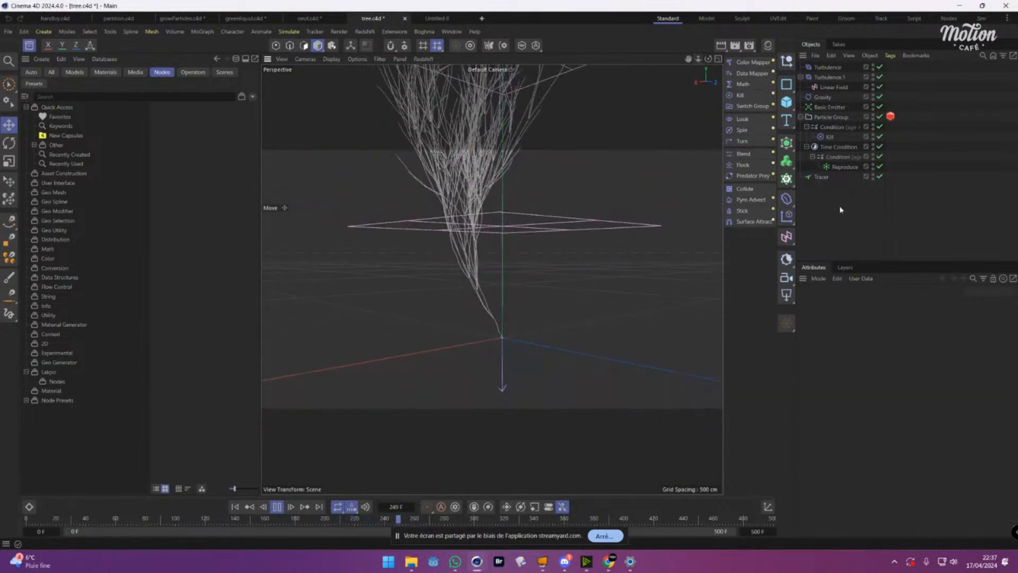
# Examine the Reproduce modifier and its parent age Condition while the branching tree simulation plays.
pyautogui.click(845, 167)
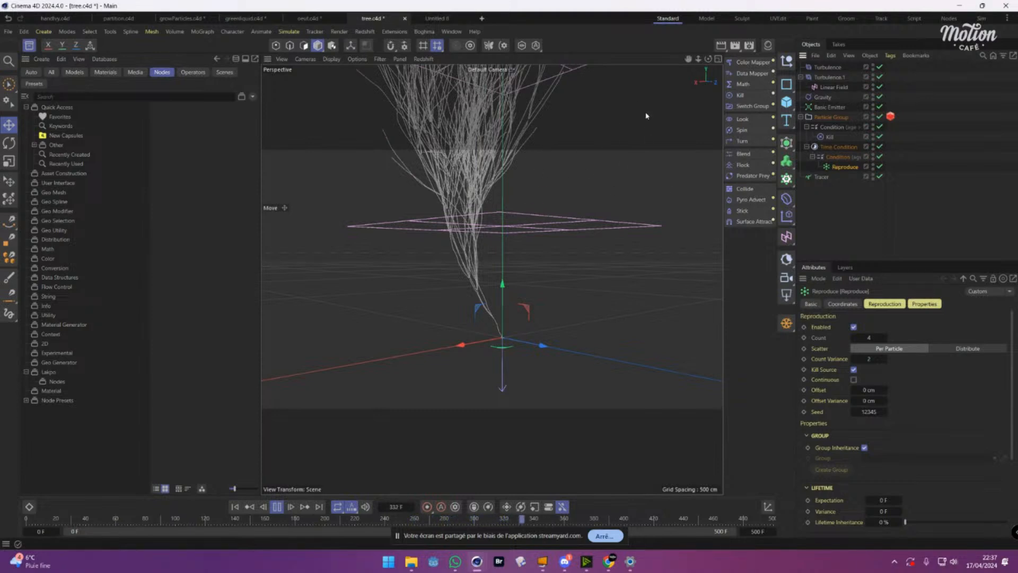
pyautogui.click(831, 158)
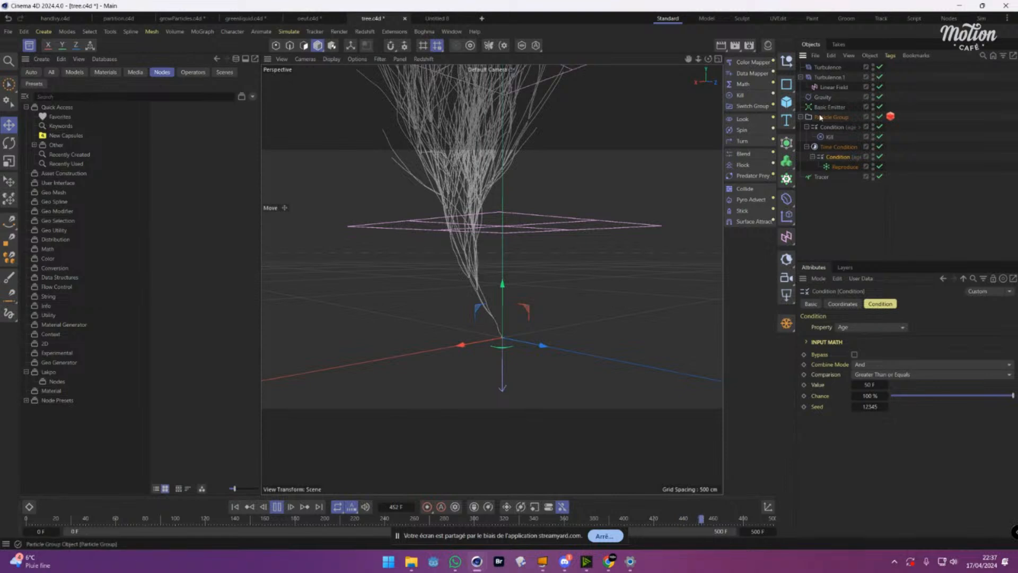
pyautogui.click(844, 167)
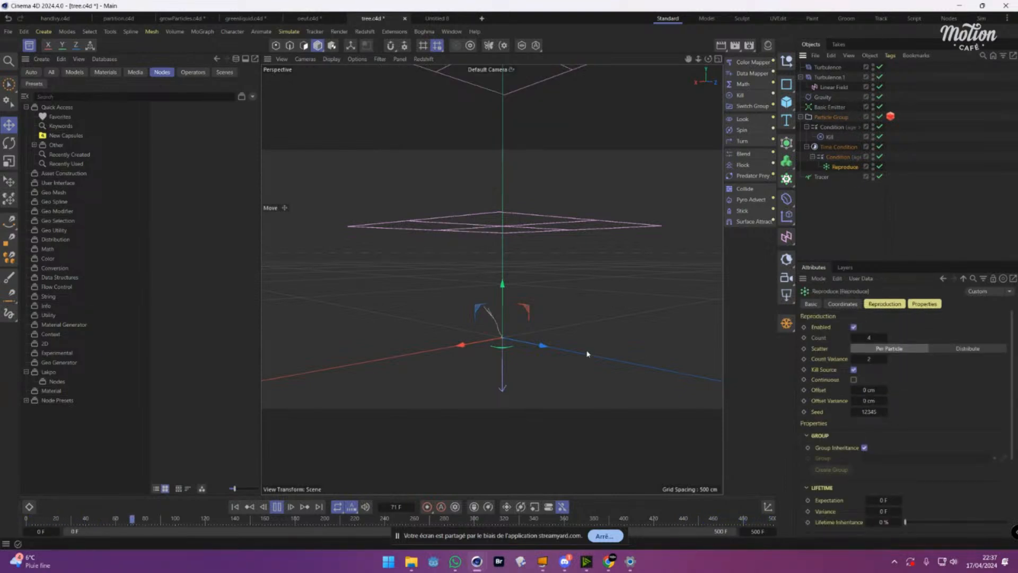
pyautogui.click(839, 157)
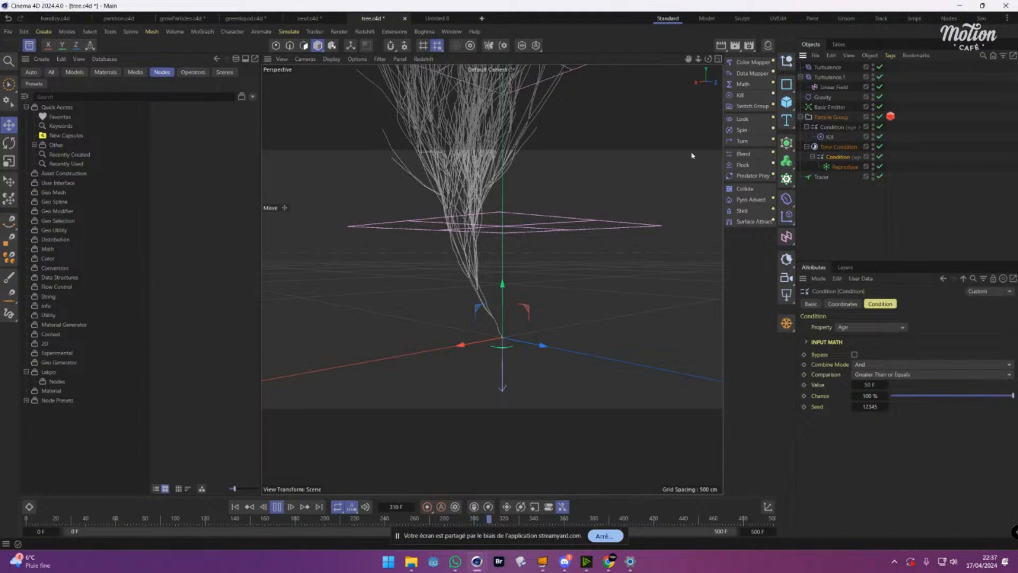
pyautogui.moveTo(689, 59)
pyautogui.mouseDown()
pyautogui.moveTo(689, 72)
pyautogui.moveTo(688, 61)
pyautogui.mouseUp()
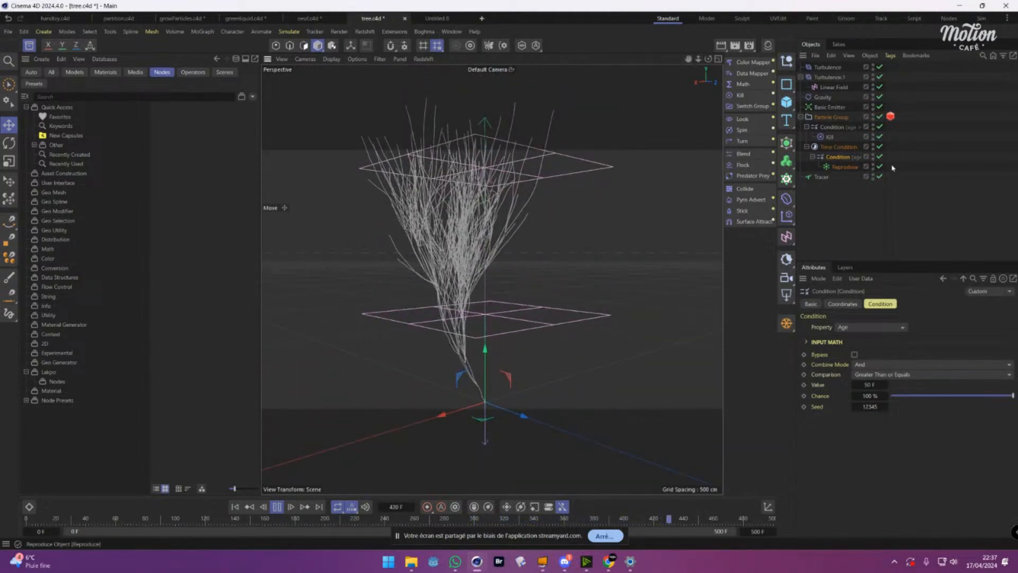
pyautogui.click(845, 167)
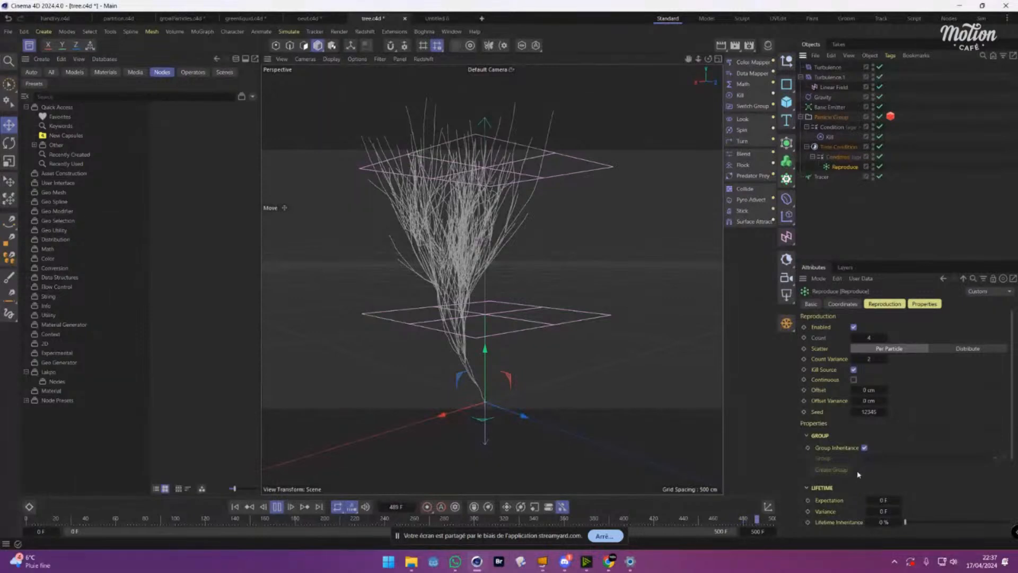
# Check the Reproduce modifier's lifetime and velocity settings, and stop the tree simulation playback.
pyautogui.scroll(-5, 870, 488)
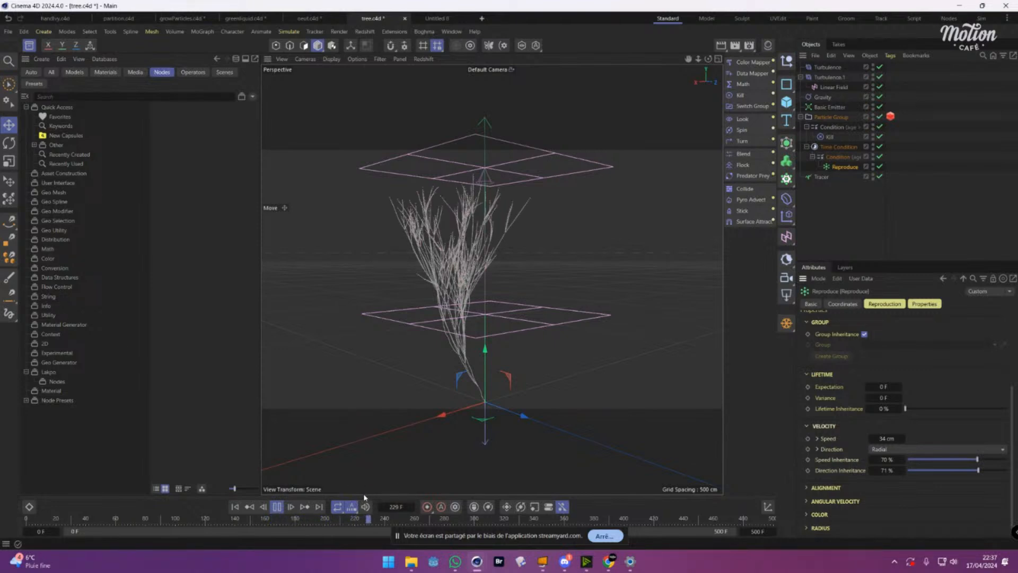
pyautogui.click(278, 507)
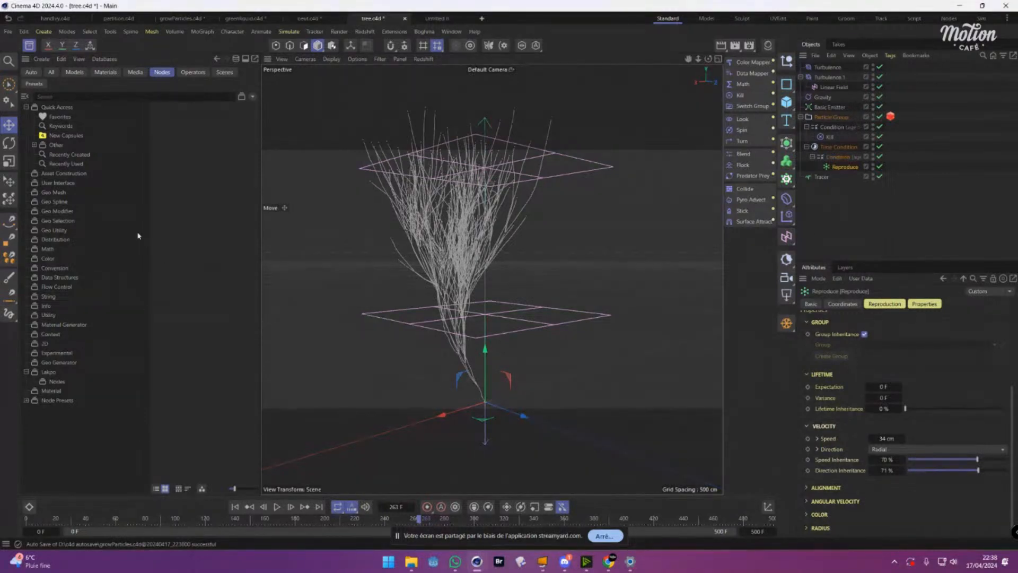
# Browse the asset library's scene assets and show the Particles category under Features.
pyautogui.click(26, 372)
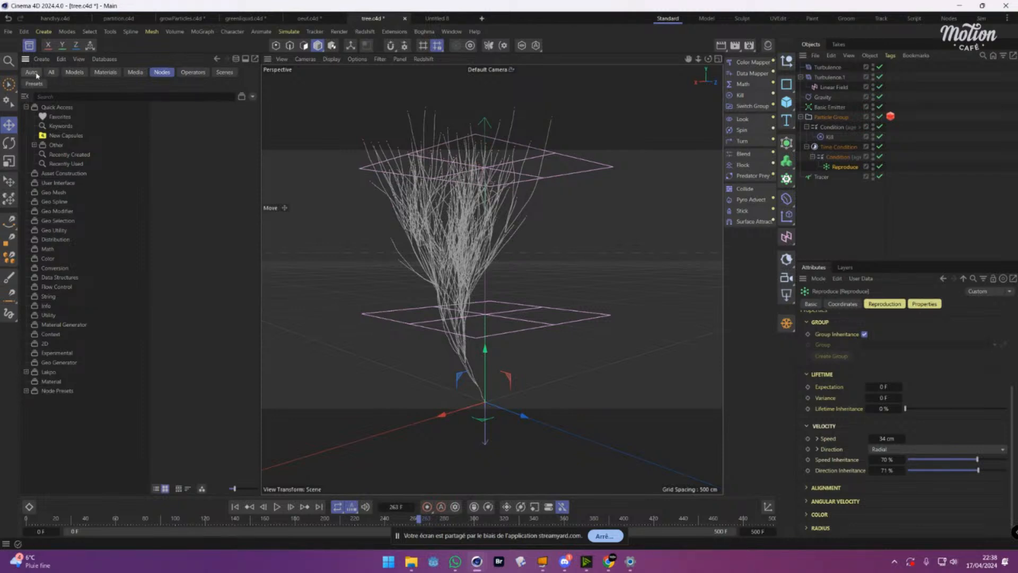
pyautogui.click(52, 73)
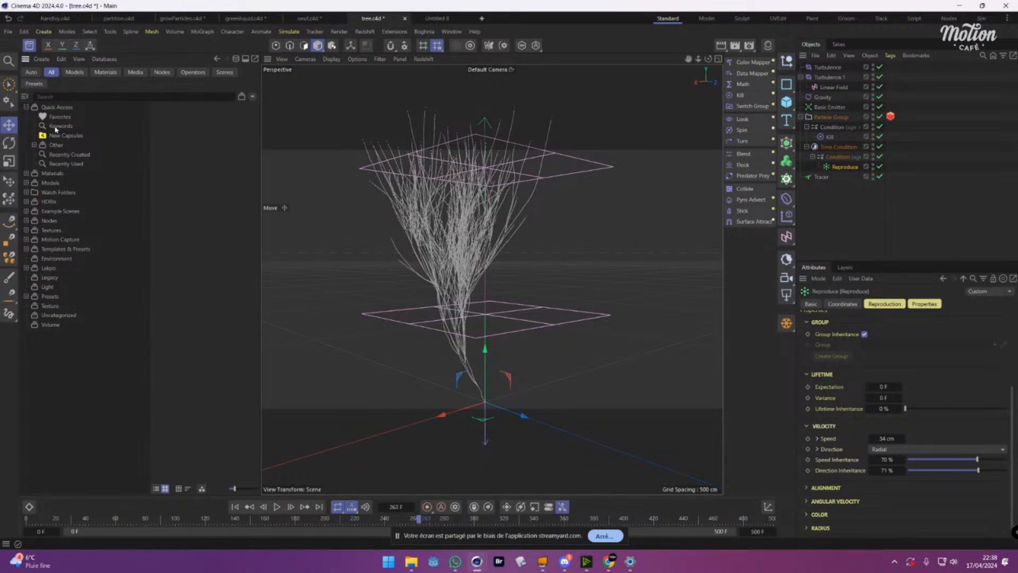
pyautogui.click(224, 72)
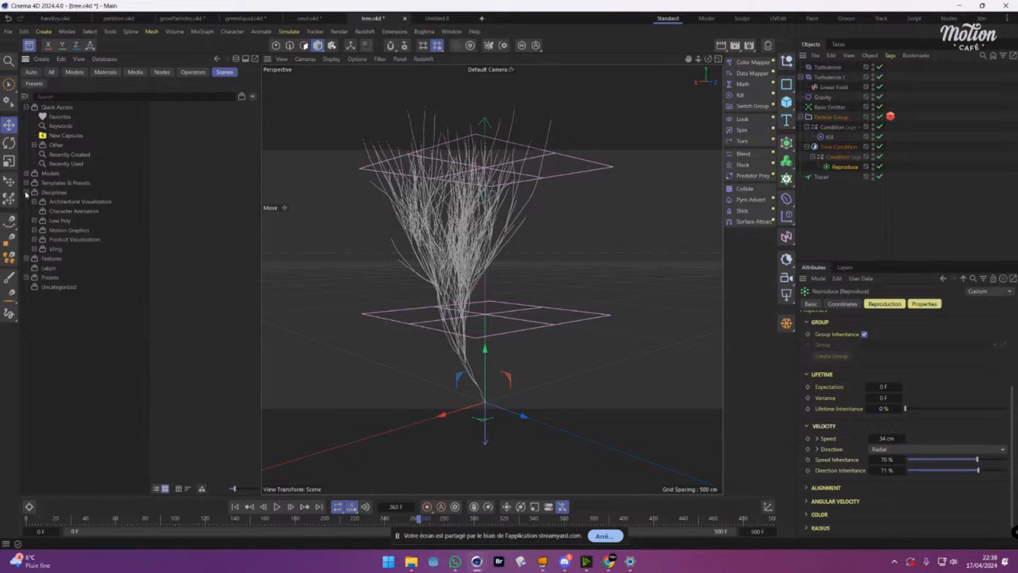
pyautogui.click(26, 202)
pyautogui.scroll(-2, 80, 397)
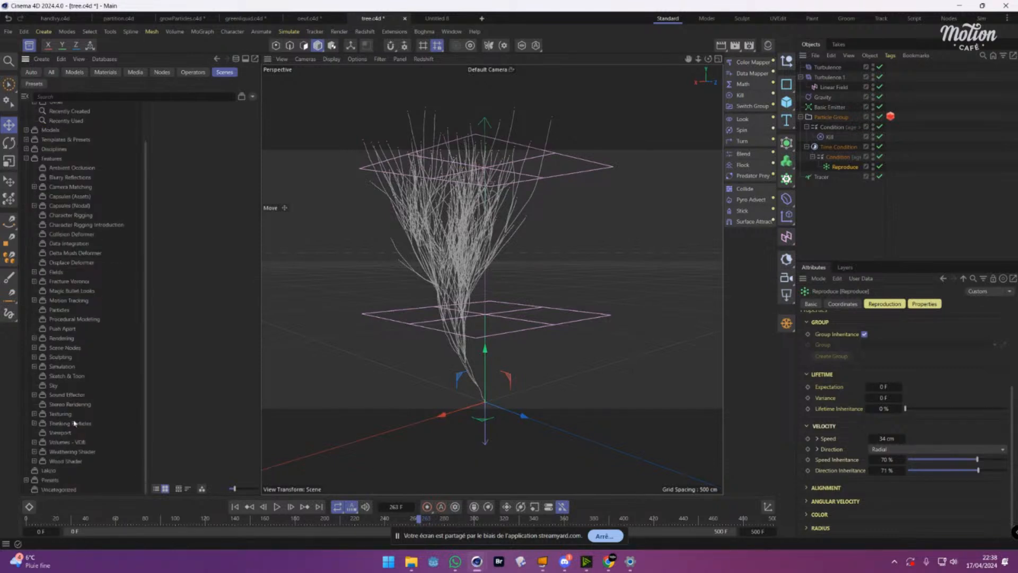
pyautogui.click(58, 310)
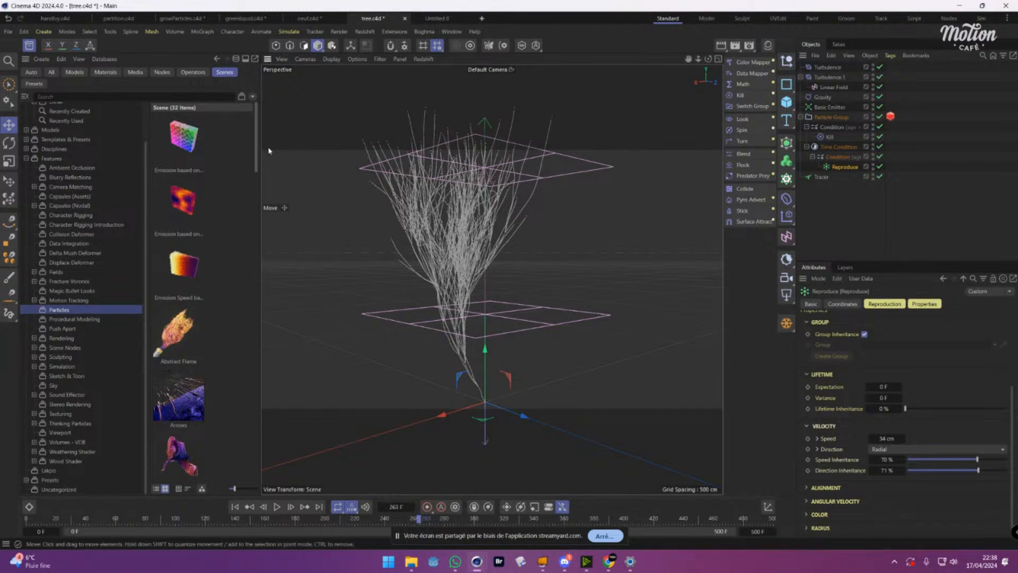
# Widen the asset browser and enlarge the particle scene thumbnails to their maximum size.
pyautogui.moveTo(259, 146); pyautogui.dragTo(459, 138)
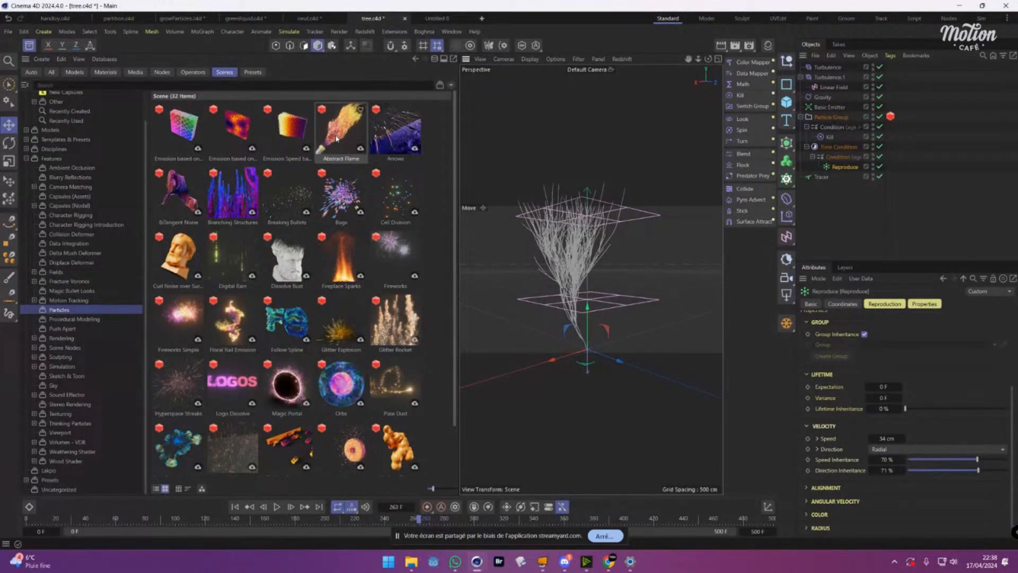
pyautogui.keyDown('ctrl'); pyautogui.scroll(5, 409, 387); pyautogui.keyUp('ctrl')
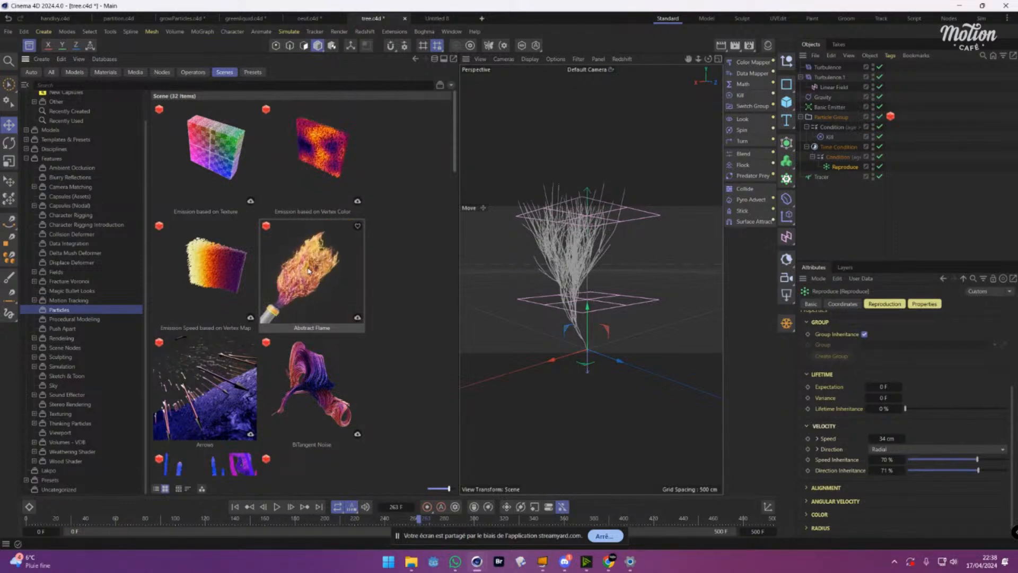
pyautogui.moveTo(453, 493); pyautogui.dragTo(457, 491)
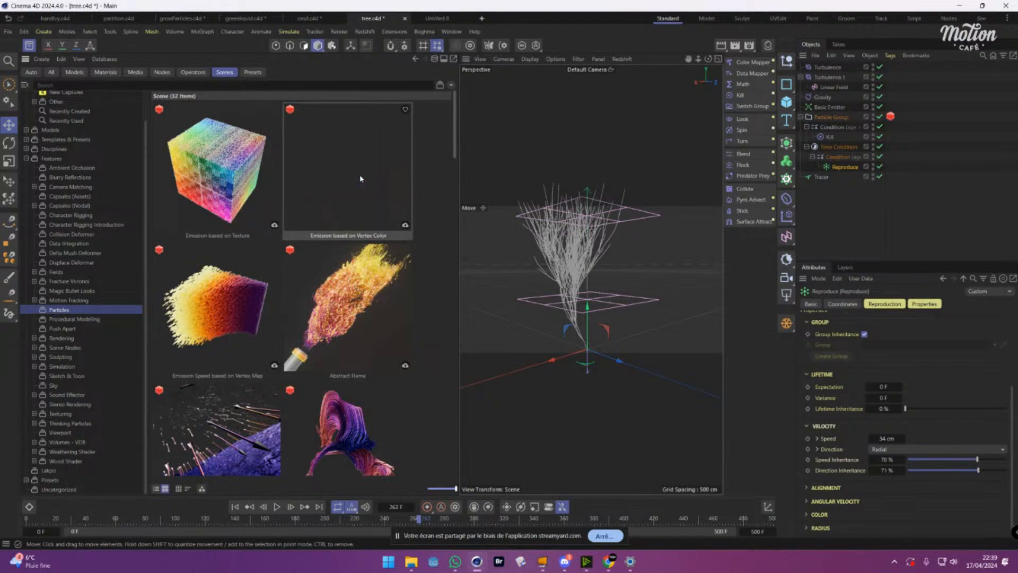
# Find the Curl Noise over Surface example among the particle scenes and open it.
pyautogui.scroll(-2, 270, 355)
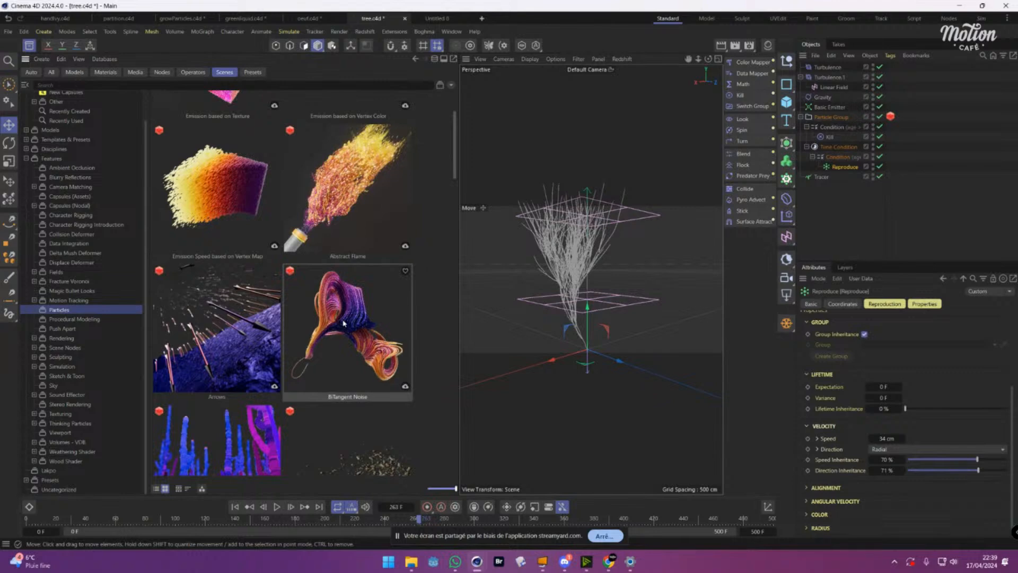
pyautogui.scroll(-1, 343, 323)
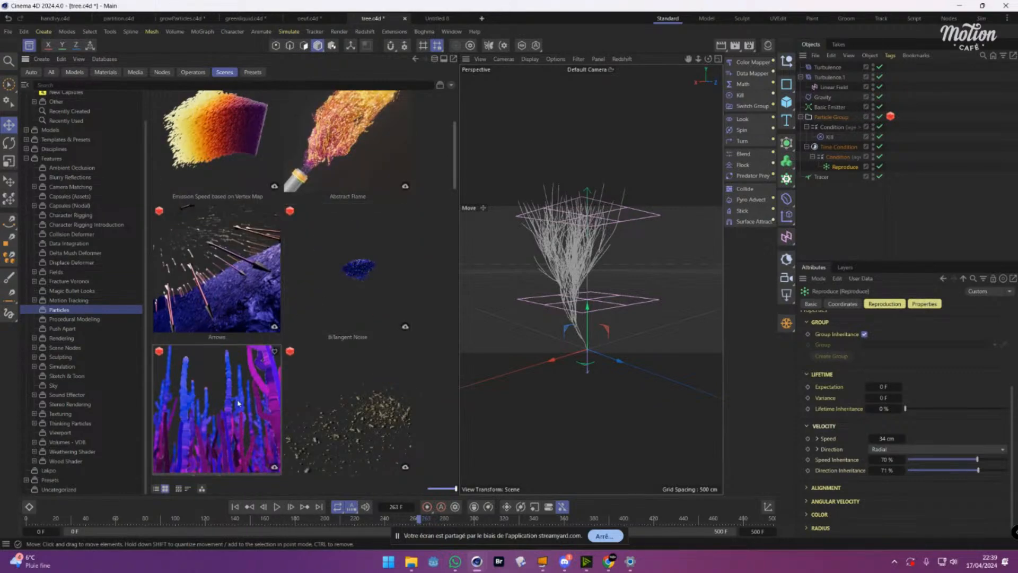
pyautogui.scroll(-6, 238, 403)
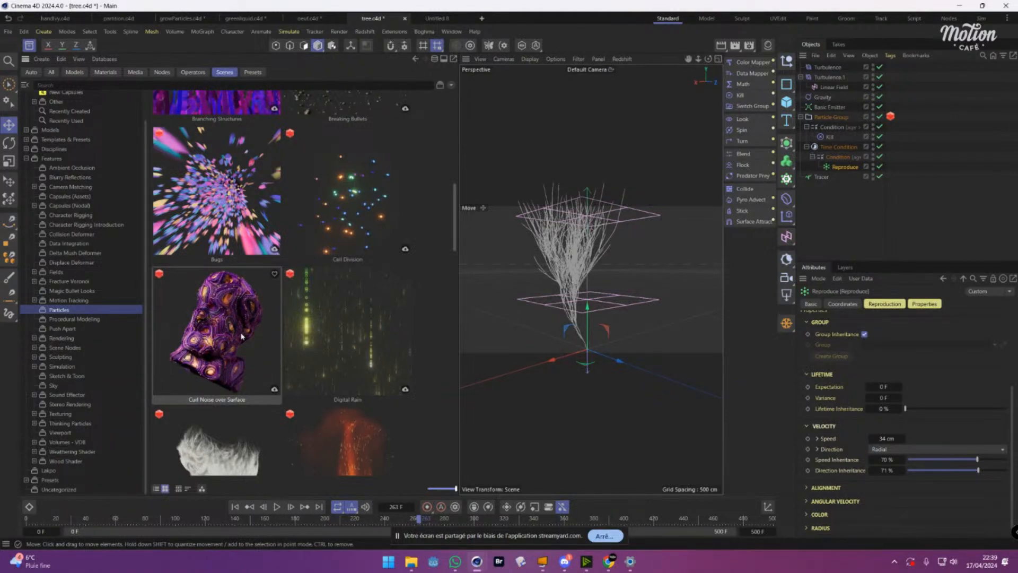
pyautogui.doubleClick(245, 353)
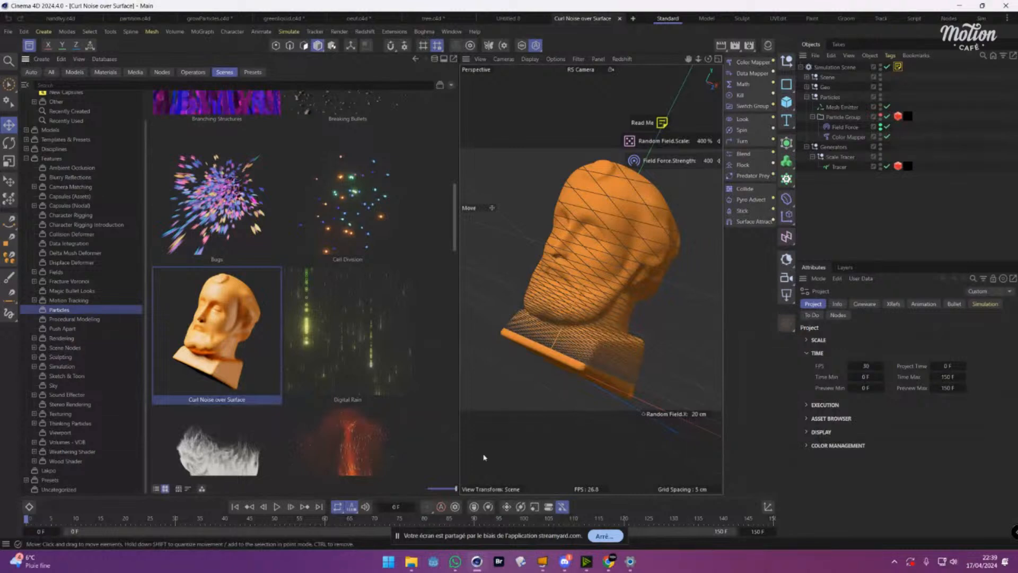
# Play the Curl Noise over Surface simulation, narrow the asset browser to enlarge the viewport, and replay from the first frame.
pyautogui.click(278, 507)
pyautogui.click(277, 507)
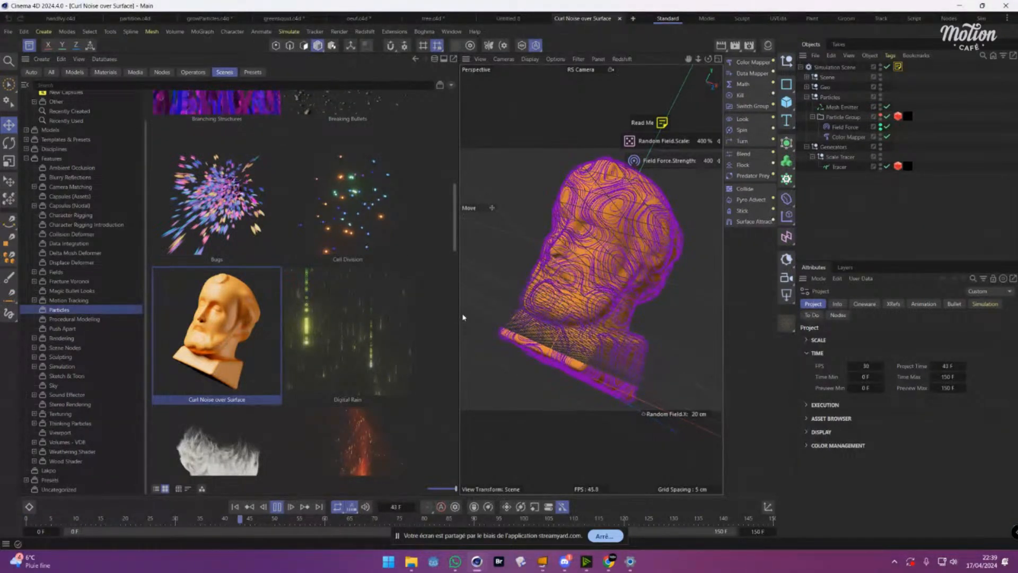
pyautogui.moveTo(460, 316); pyautogui.dragTo(269, 314)
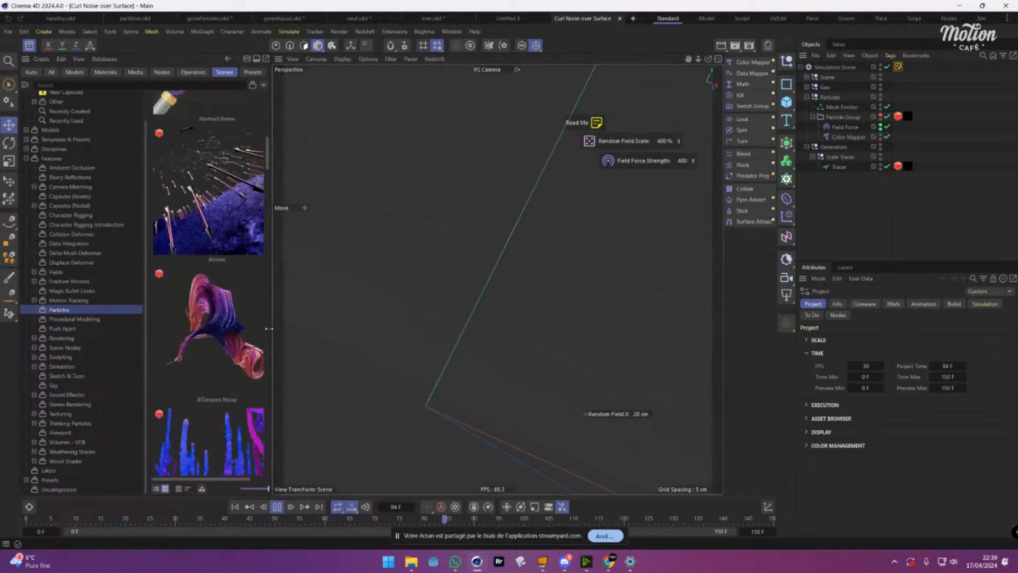
pyautogui.click(235, 507)
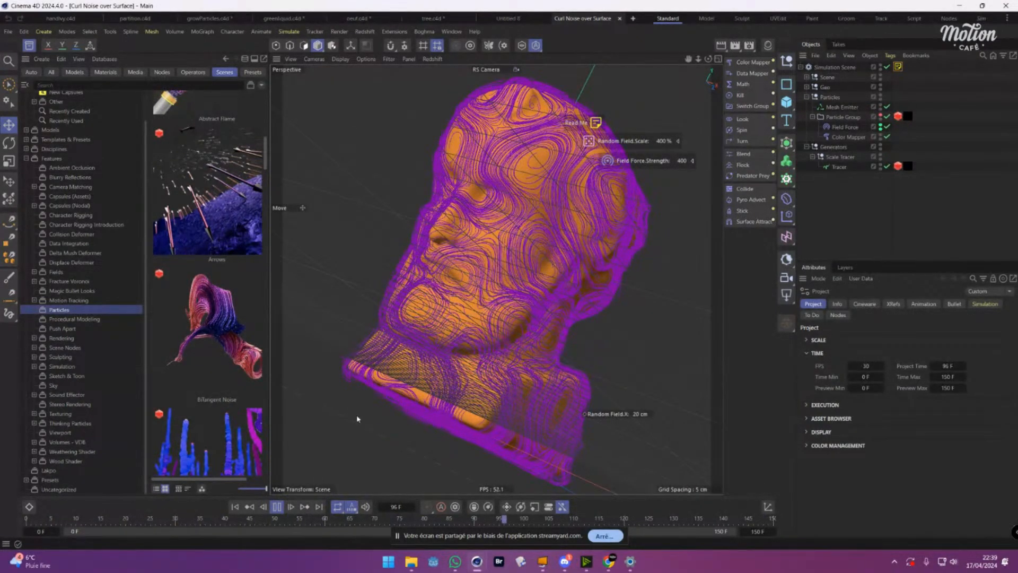
# Find and open the Wind Tunnel example scene, declining the Magic Bullet Looks installation.
pyautogui.scroll(-10, 188, 353)
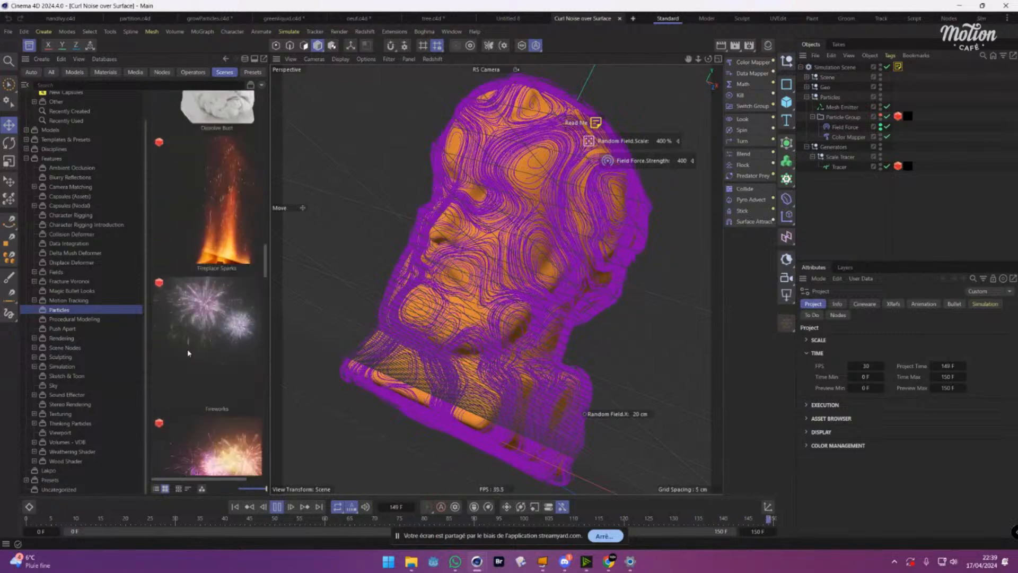
pyautogui.scroll(-15, 188, 353)
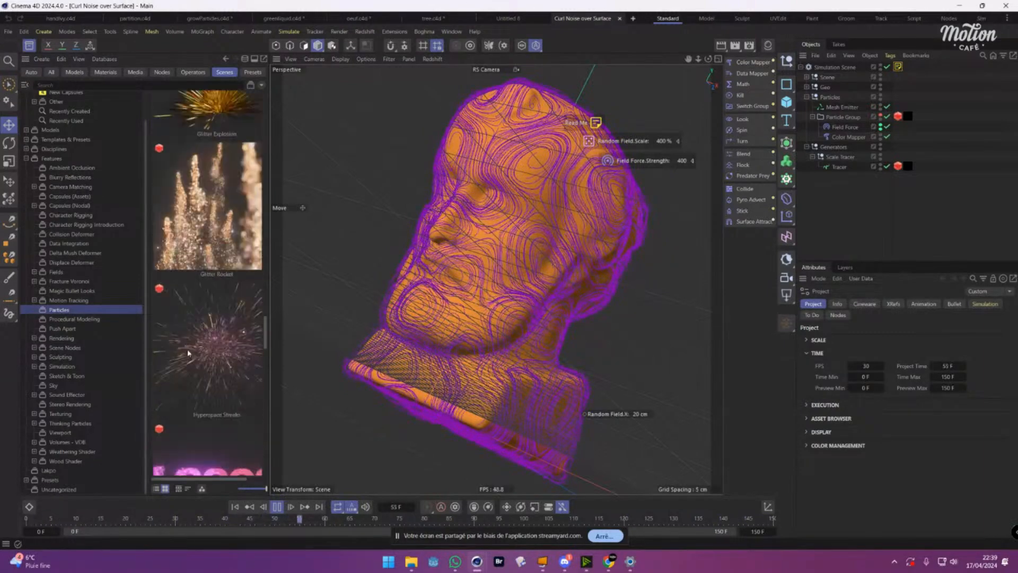
pyautogui.scroll(-15, 189, 352)
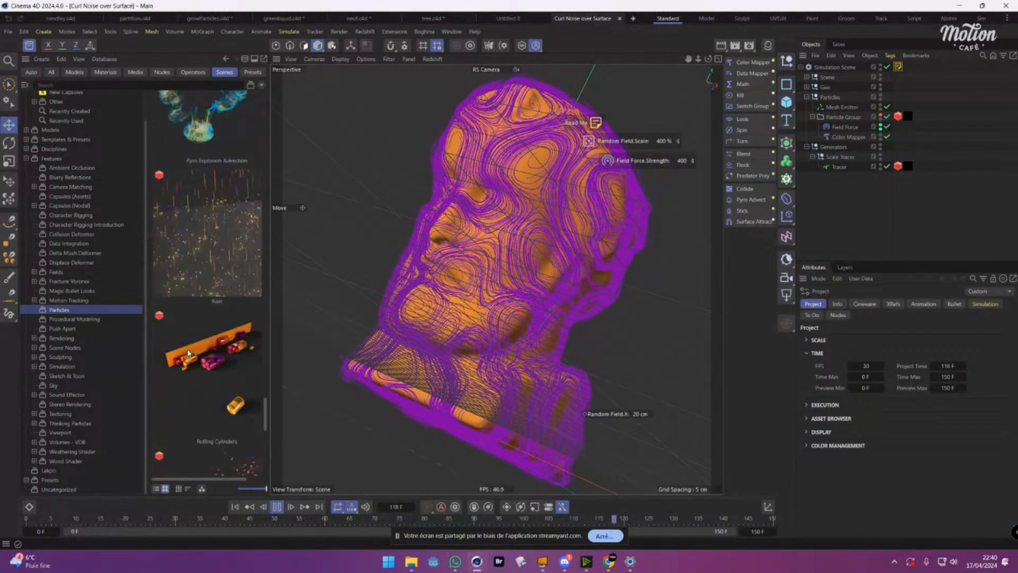
pyautogui.scroll(-12, 189, 352)
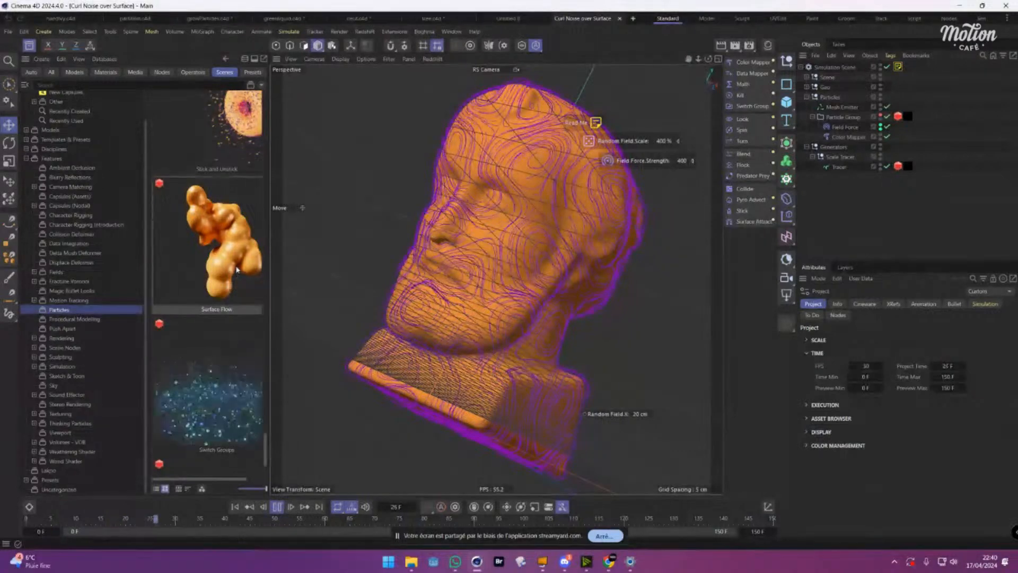
pyautogui.scroll(-4, 226, 399)
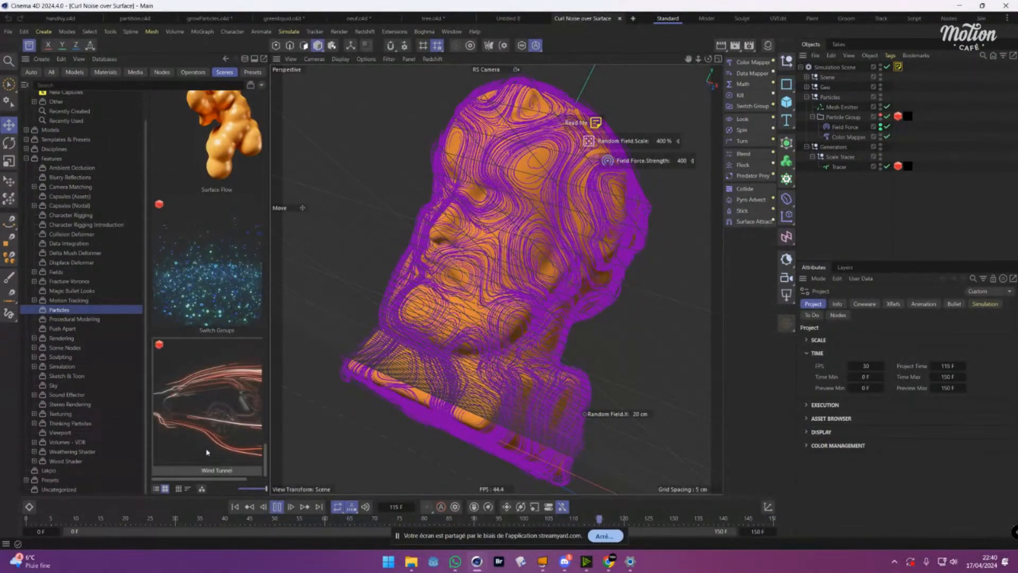
pyautogui.click(210, 409)
pyautogui.doubleClick(210, 410)
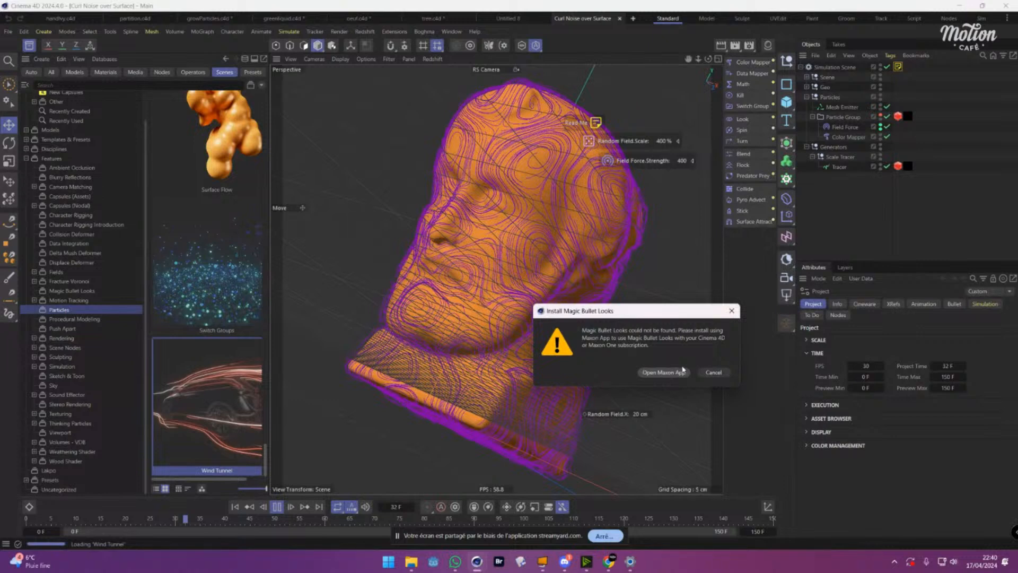
pyautogui.click(719, 375)
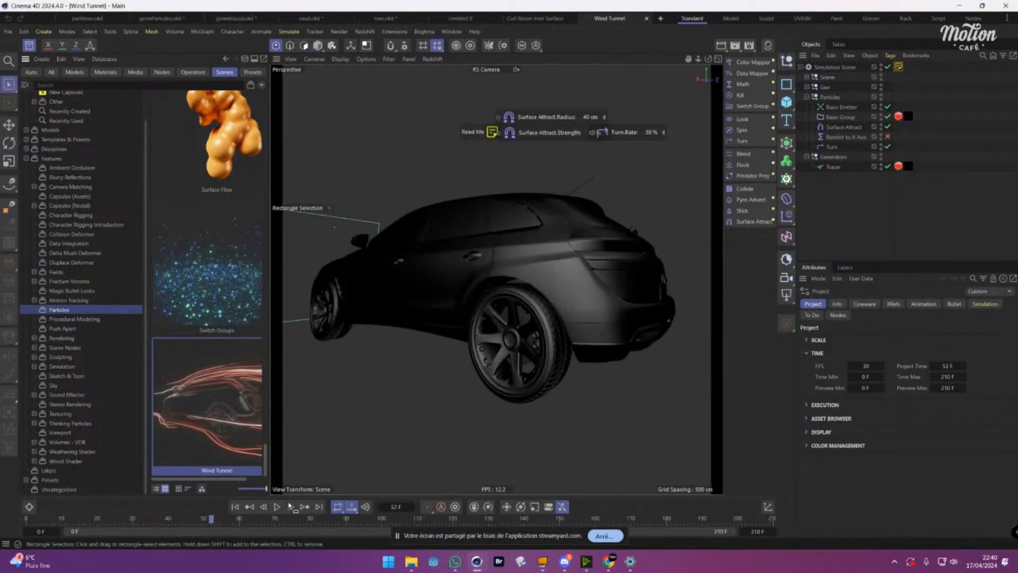
# Play the Wind Tunnel simulation and view the whole car and its emitter from the side.
pyautogui.click(277, 507)
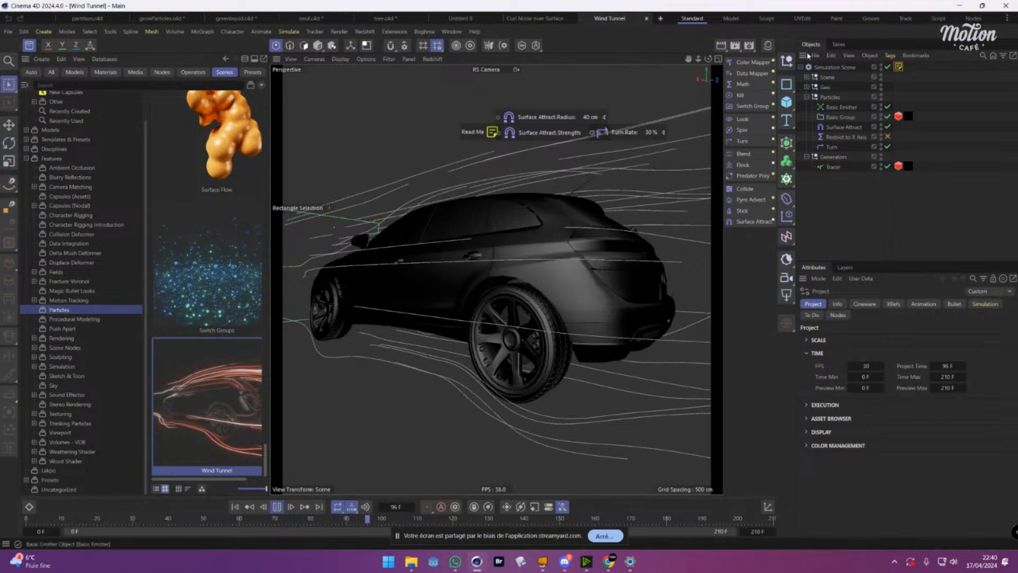
pyautogui.keyDown('alt'); pyautogui.moveTo(615, 371); pyautogui.dragTo(663, 361); pyautogui.keyUp('alt')
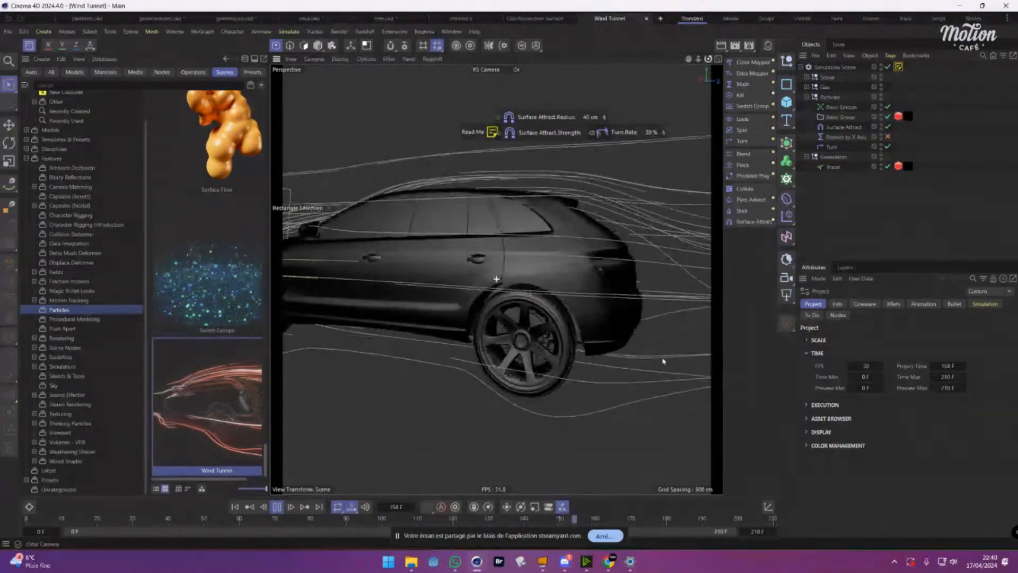
pyautogui.keyDown('alt'); pyautogui.moveTo(660, 362); pyautogui.dragTo(586, 369, button='right'); pyautogui.keyUp('alt')
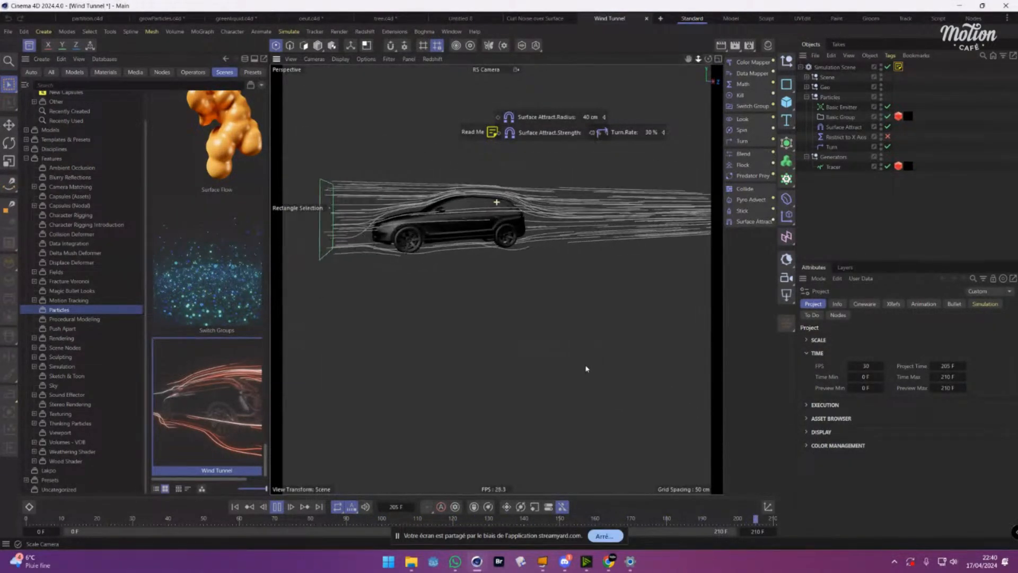
# Inspect the Tracer's object properties, its Redshift Object curve settings and its Trails material tag.
pyautogui.click(832, 167)
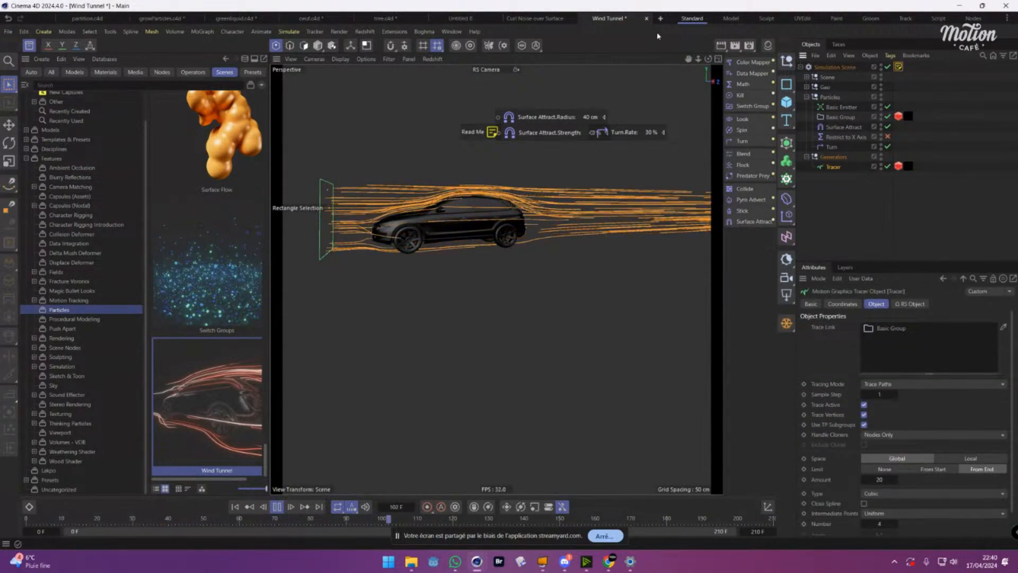
pyautogui.moveTo(710, 60); pyautogui.dragTo(579, 352)
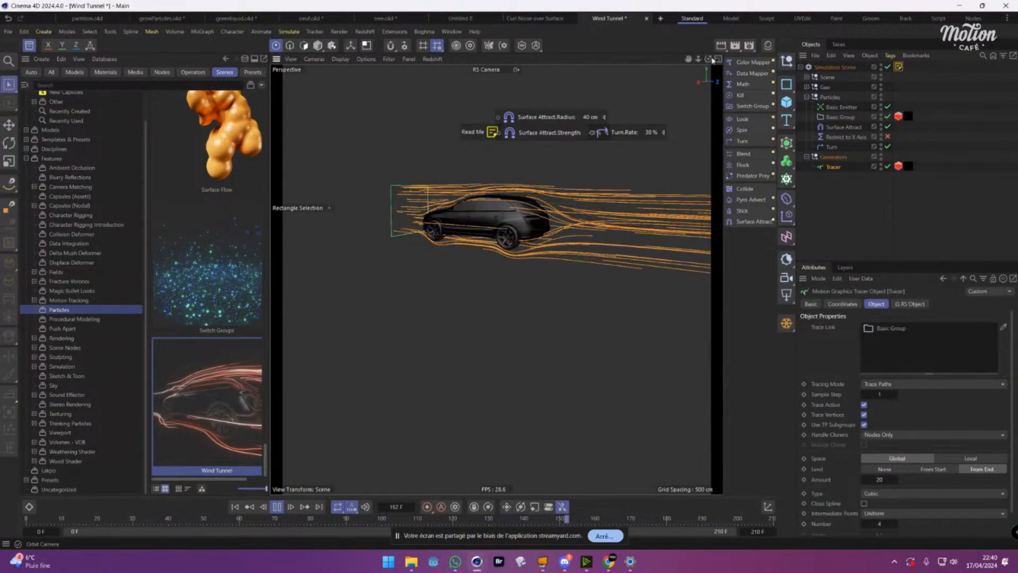
pyautogui.click(898, 166)
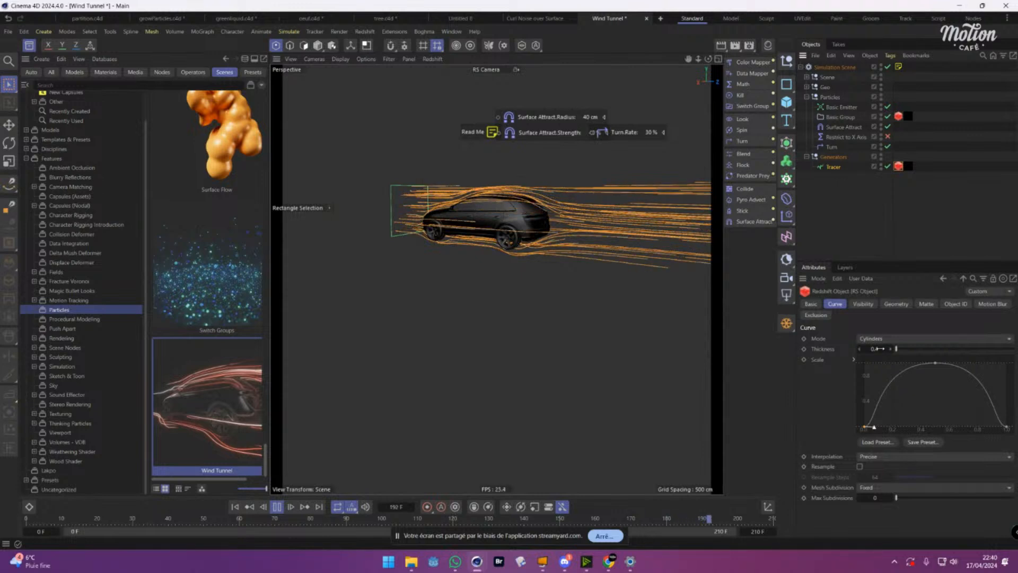
pyautogui.click(908, 166)
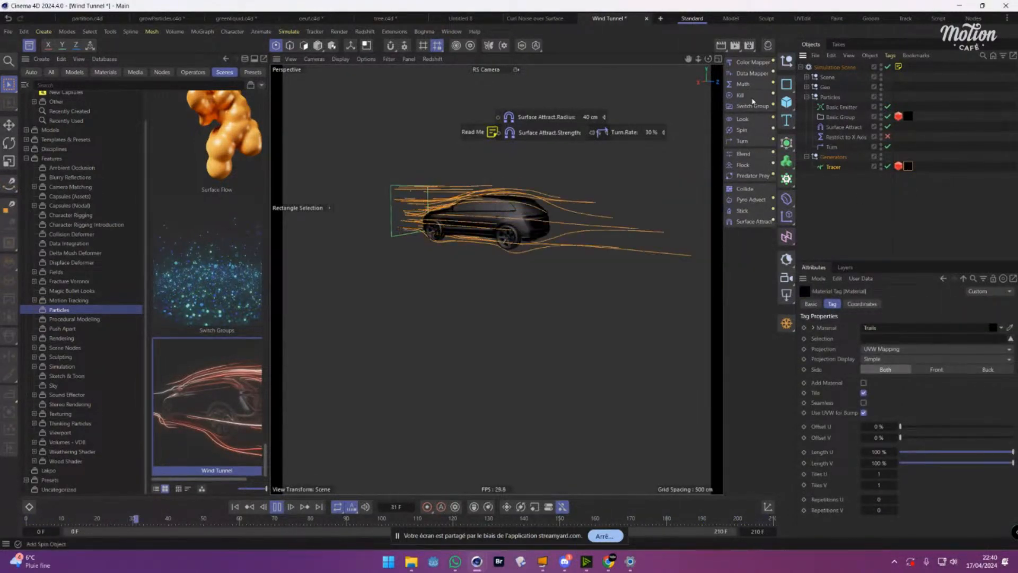
# Open the Trails material in the Redshift Shader Graph and enlarge the window to examine its full node network.
pyautogui.click(768, 46)
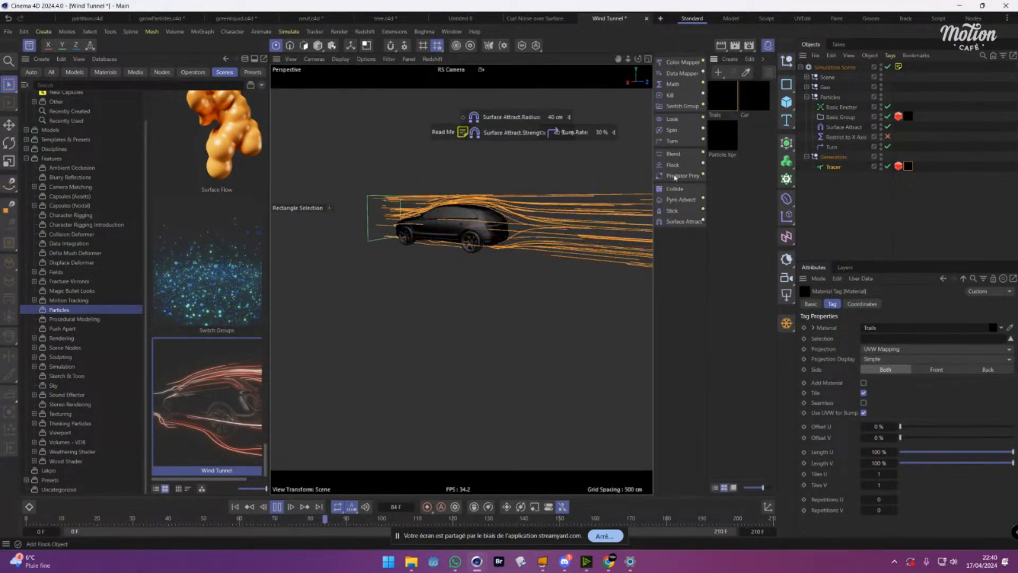
pyautogui.doubleClick(719, 105)
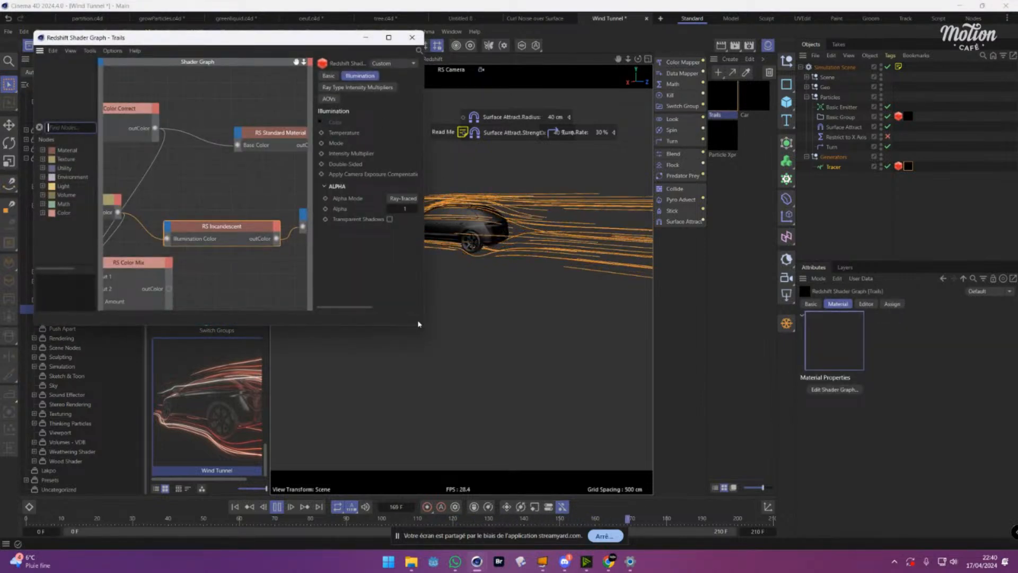
pyautogui.moveTo(419, 324); pyautogui.dragTo(916, 426)
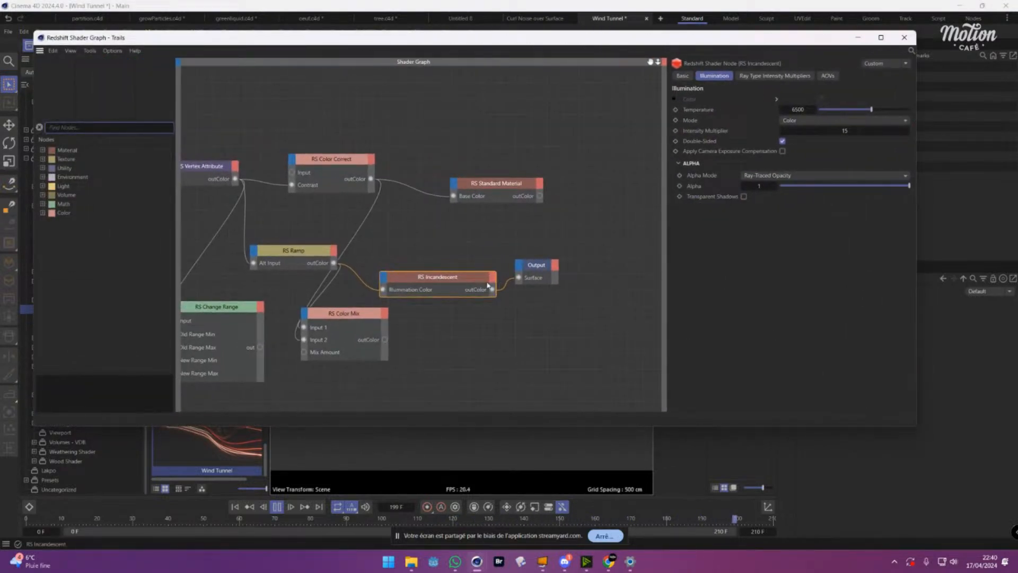
pyautogui.moveTo(652, 62); pyautogui.dragTo(729, 62)
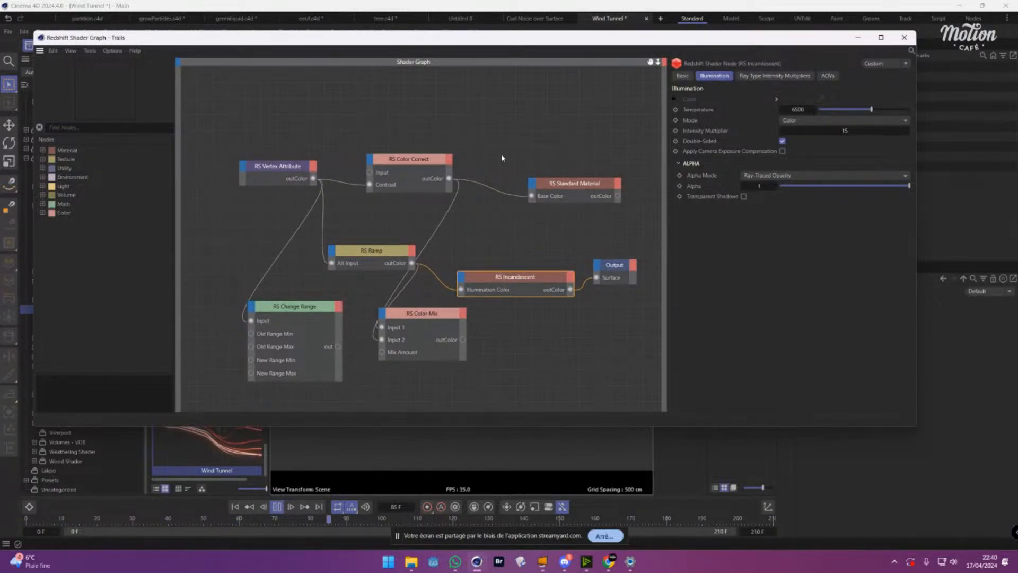
# Reposition the RS Vertex Attribute, RS Color Correct, RS Ramp and RS Change Range nodes in the Trails graph, and close the Shader Graph.
pyautogui.moveTo(291, 162); pyautogui.dragTo(249, 155)
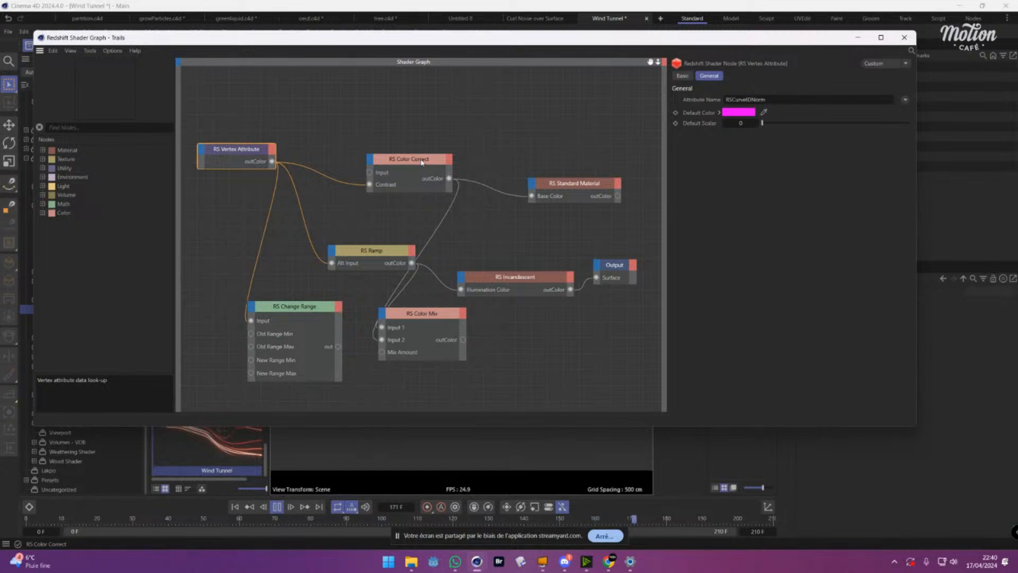
pyautogui.moveTo(422, 162); pyautogui.dragTo(393, 149)
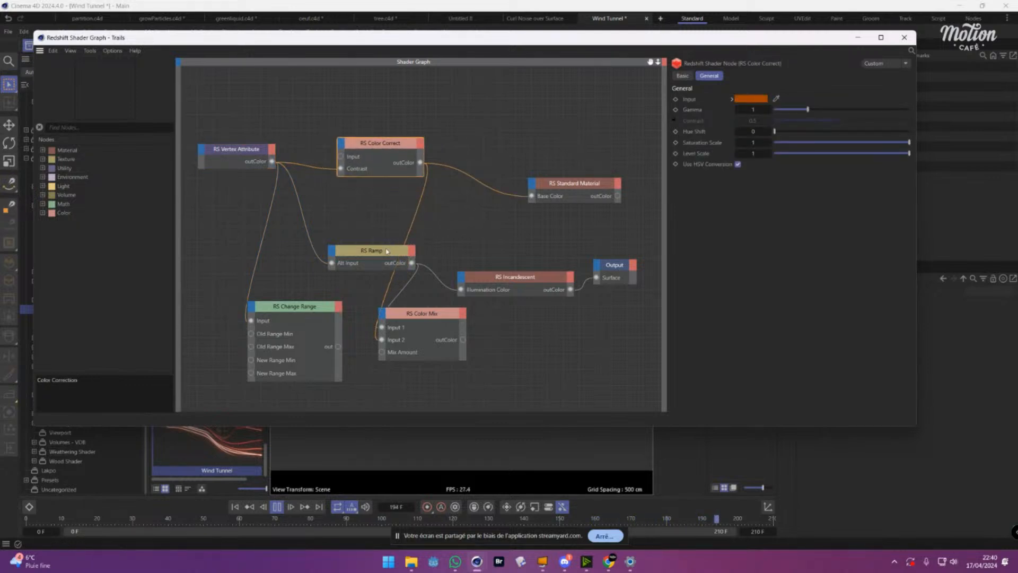
pyautogui.moveTo(379, 258); pyautogui.dragTo(380, 231)
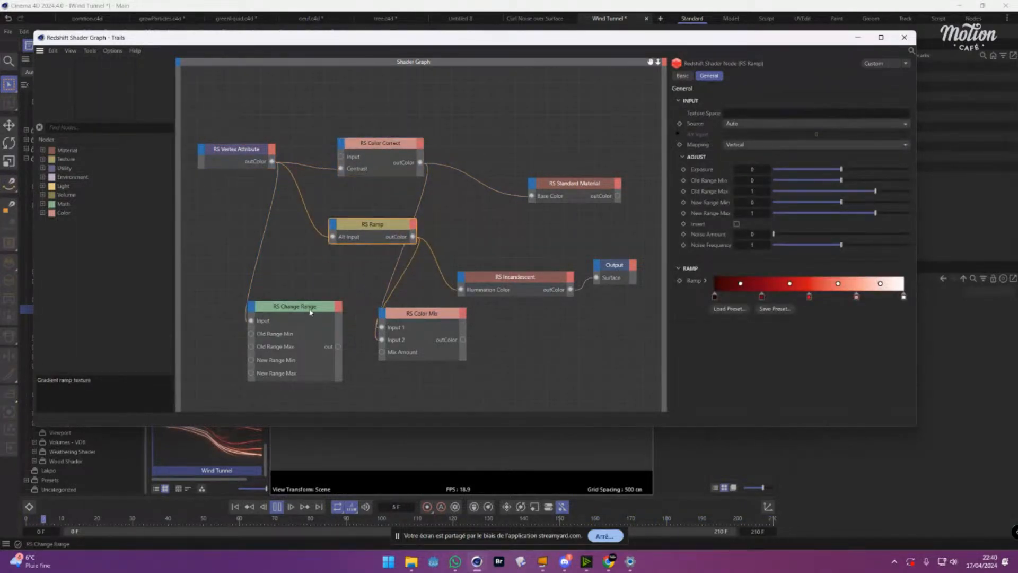
pyautogui.moveTo(311, 313); pyautogui.dragTo(314, 296)
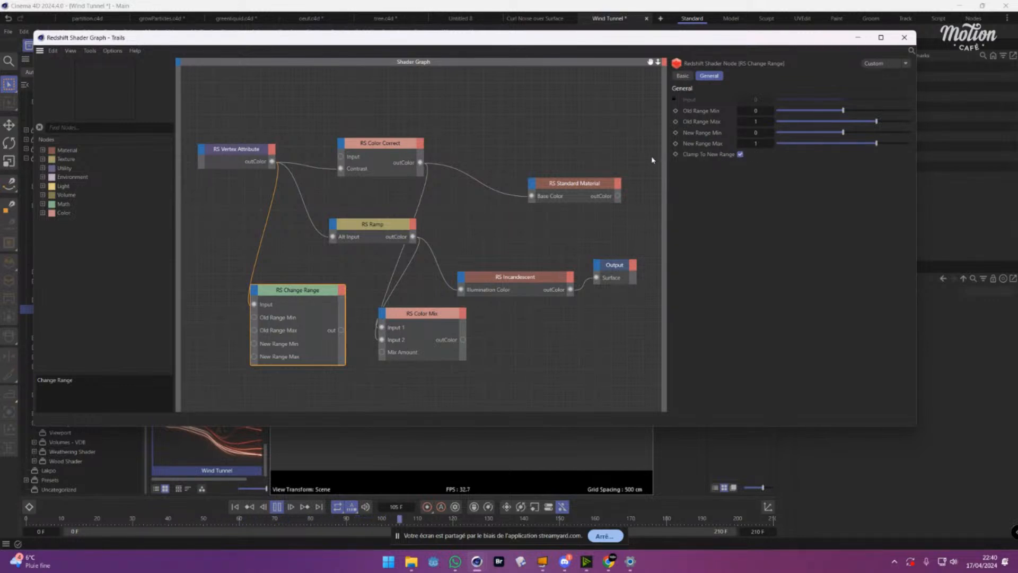
pyautogui.click(904, 37)
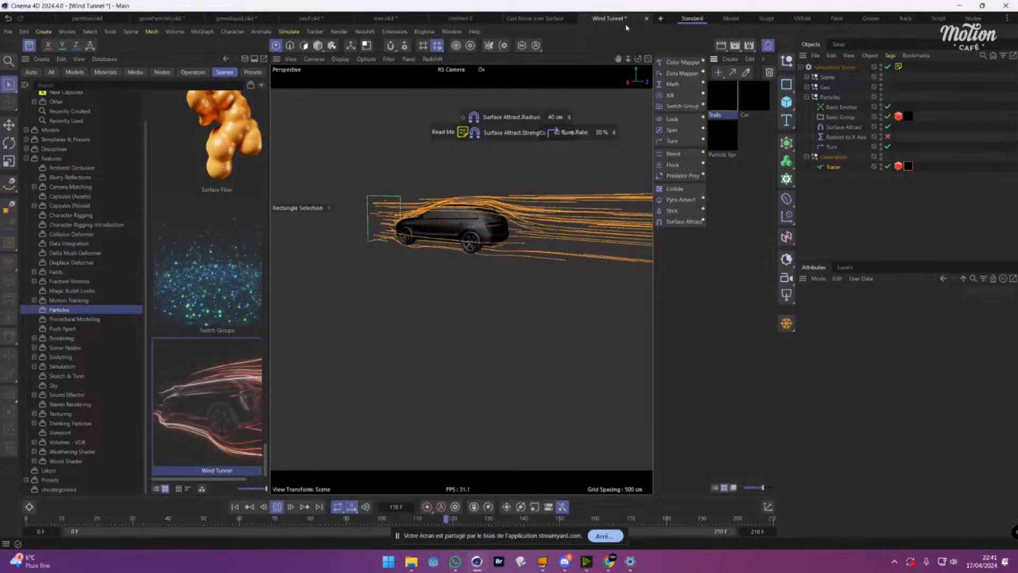
# View the car and its wind trails up close and stop the Wind Tunnel playback.
pyautogui.scroll(5, 388, 209)
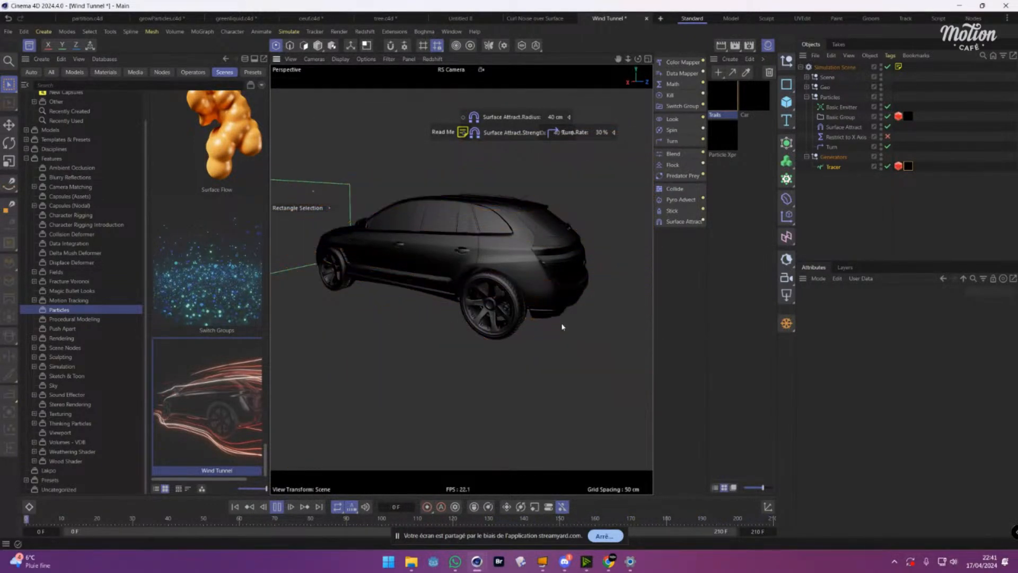
pyautogui.click(278, 507)
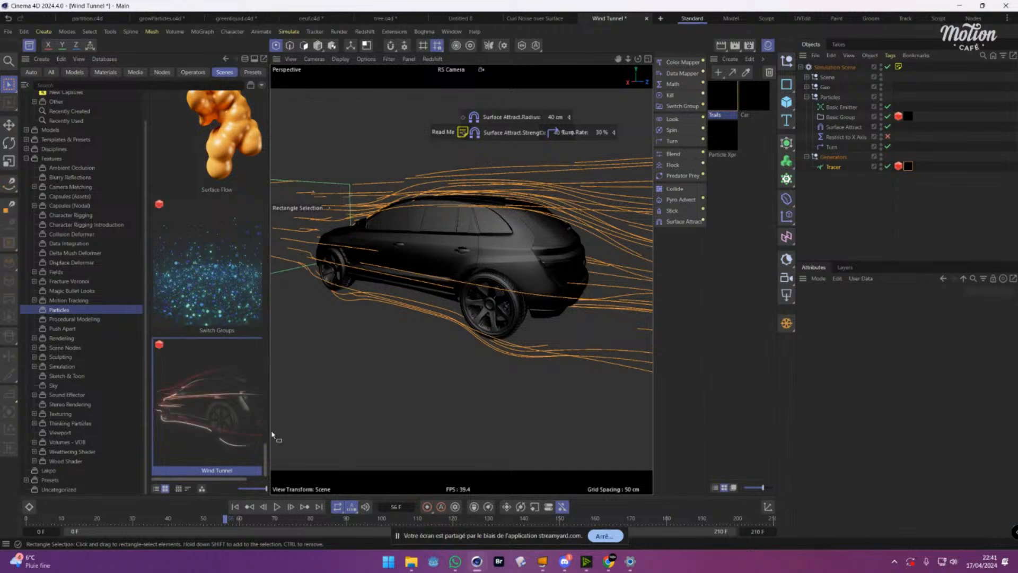
pyautogui.scroll(3, 265, 430)
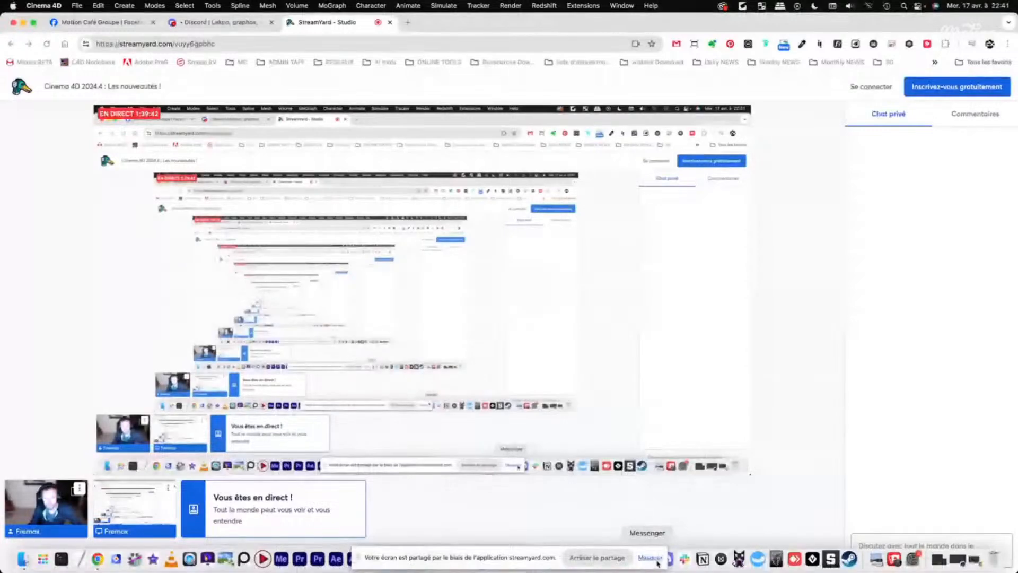
# Switch from the browser to Cinema 4D and close the FP_fireworks-simple2, Untitled 2 and Untitled 1 projects without saving.
pyautogui.click(649, 557)
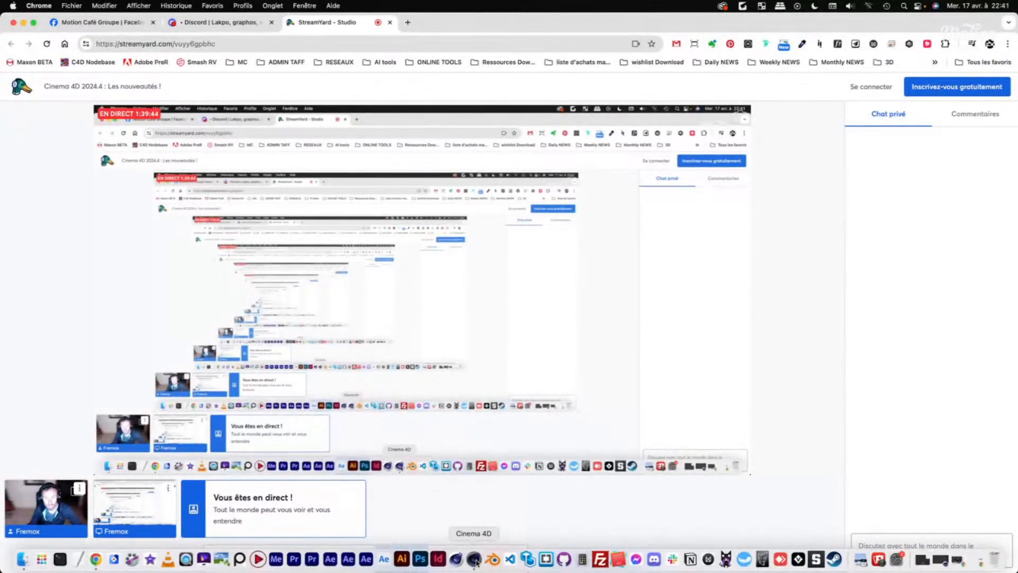
pyautogui.click(470, 559)
pyautogui.click(591, 302)
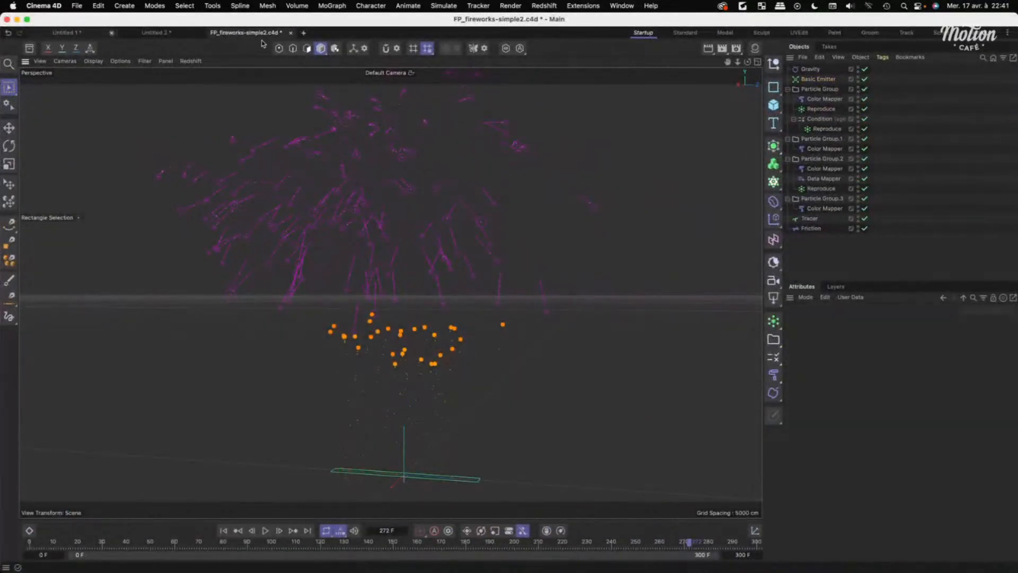
pyautogui.click(291, 33)
pyautogui.click(511, 250)
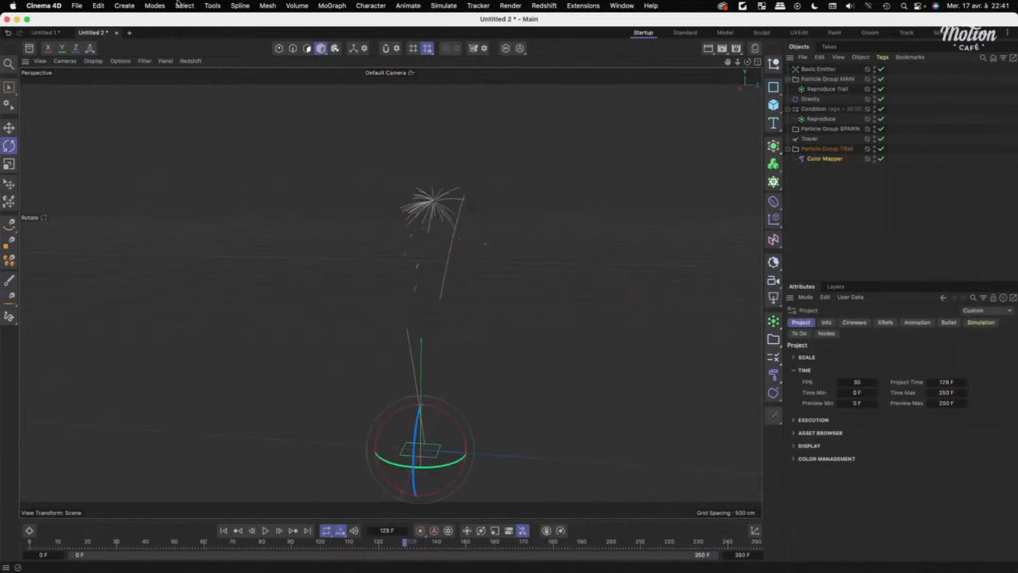
pyautogui.click(117, 33)
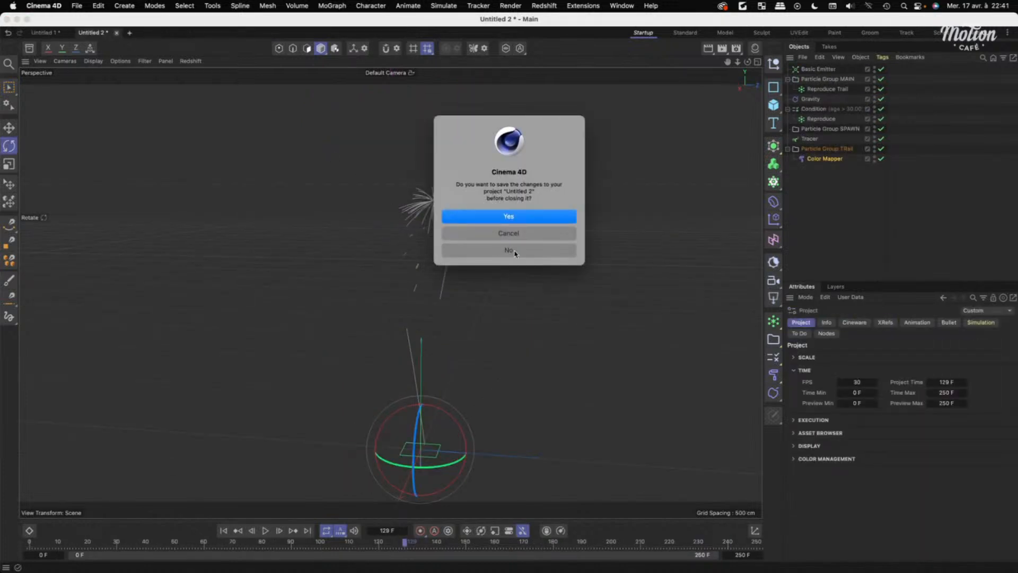
pyautogui.click(513, 252)
pyautogui.click(68, 33)
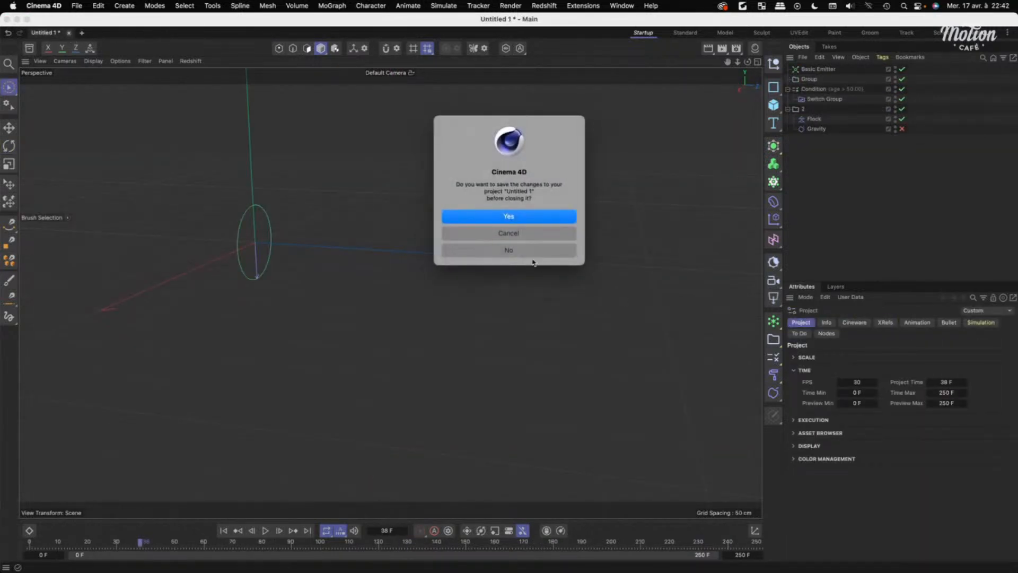
pyautogui.click(531, 254)
# Add a default cube to the new empty scene and frame it with free space beside it.
pyautogui.scroll(-1, 313, 297)
pyautogui.scroll(1, 332, 301)
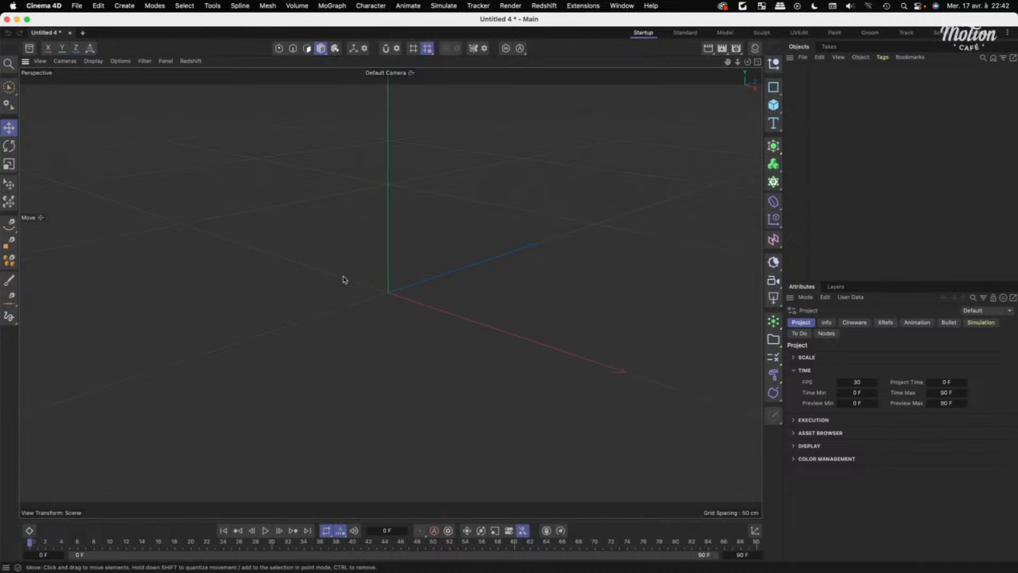
pyautogui.moveTo(395, 269)
pyautogui.keyDown('alt'); pyautogui.mouseDown(button='middle')
pyautogui.moveTo(416, 284)
pyautogui.moveTo(393, 263)
pyautogui.moveTo(385, 269)
pyautogui.mouseUp(button='middle'); pyautogui.keyUp('alt')
pyautogui.keyDown('alt'); pyautogui.moveTo(385, 269); pyautogui.dragTo(428, 279, button='right'); pyautogui.keyUp('alt')
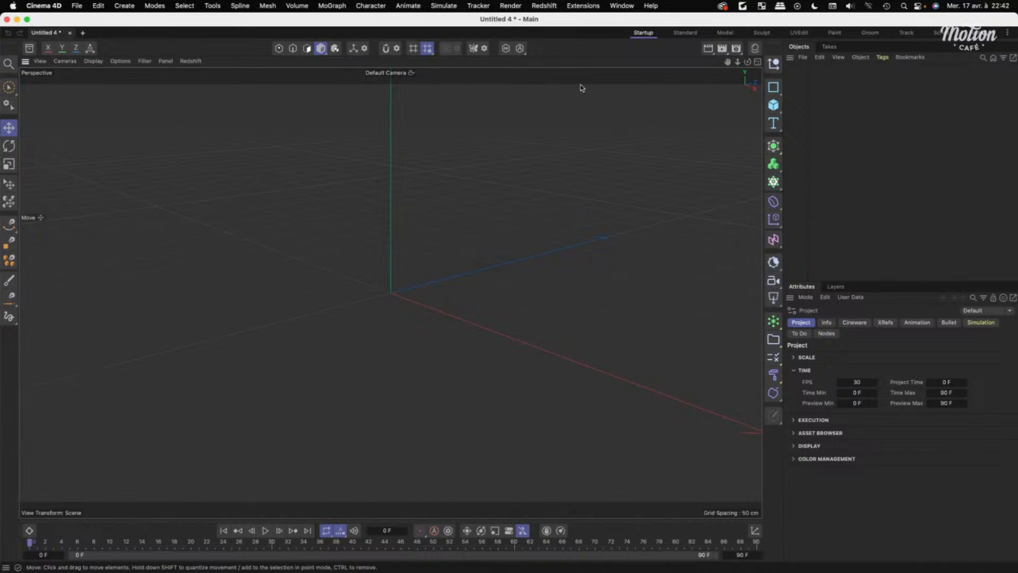
pyautogui.moveTo(773, 105); pyautogui.dragTo(798, 118)
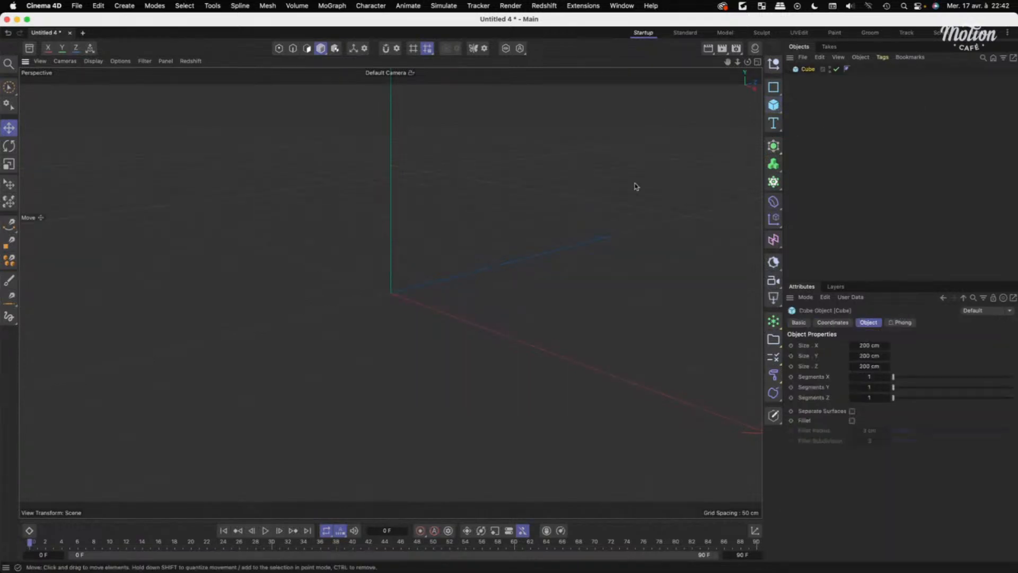
pyautogui.scroll(-10, 341, 312)
pyautogui.moveTo(497, 353)
pyautogui.keyDown('alt'); pyautogui.mouseDown(button='middle')
pyautogui.moveTo(391, 291)
pyautogui.moveTo(402, 301)
pyautogui.mouseUp(button='middle'); pyautogui.keyUp('alt')
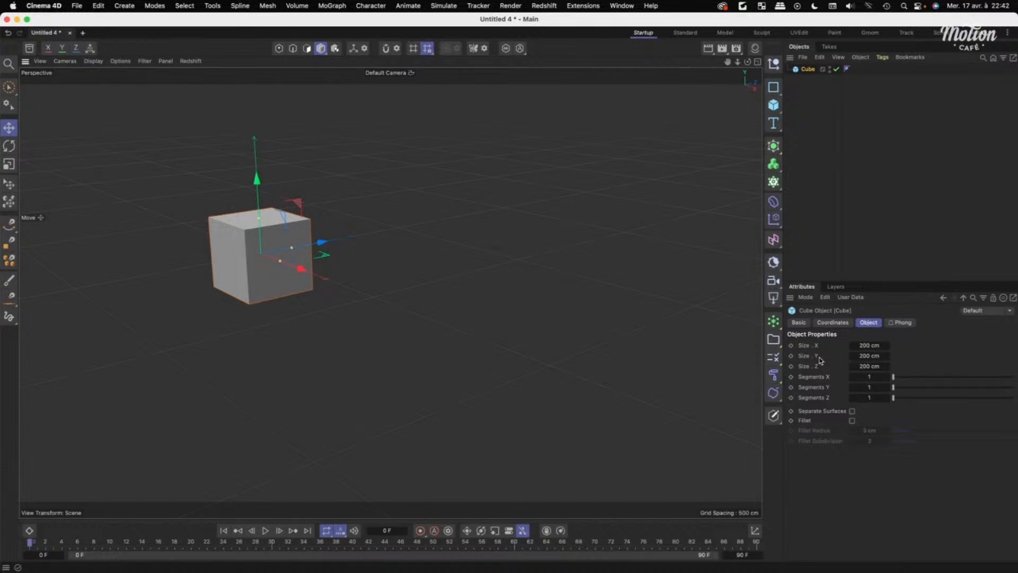
pyautogui.keyDown('alt'); pyautogui.moveTo(451, 278); pyautogui.dragTo(409, 288, button='middle'); pyautogui.keyUp('alt')
pyautogui.scroll(3, 256, 276)
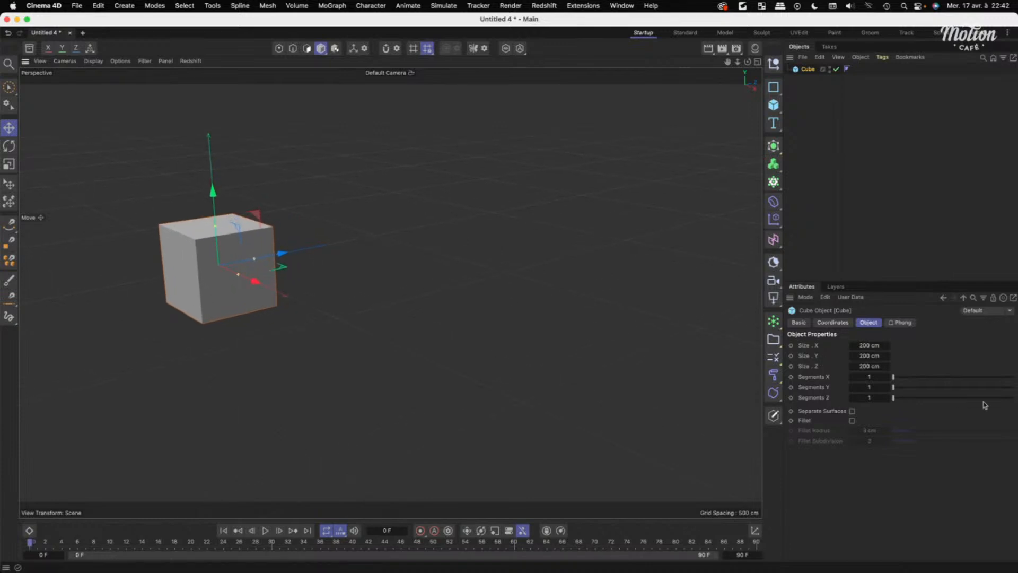
# Keyframe the cube's Size Y at 200 cm on frame 0, 839 cm on frame 10 and 111 cm on frame 15.
pyautogui.moveTo(866, 356); pyautogui.dragTo(810, 359)
pyautogui.press('super+z')
pyautogui.click(791, 355)
pyautogui.moveTo(869, 356); pyautogui.dragTo(809, 360)
pyautogui.click(792, 356)
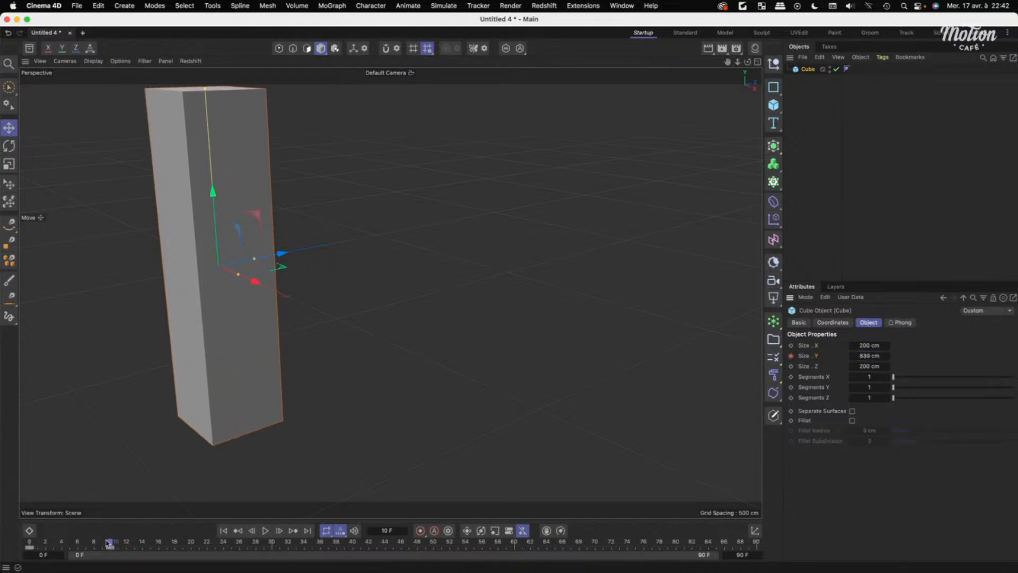
pyautogui.moveTo(869, 356); pyautogui.dragTo(827, 357)
pyautogui.click(791, 356)
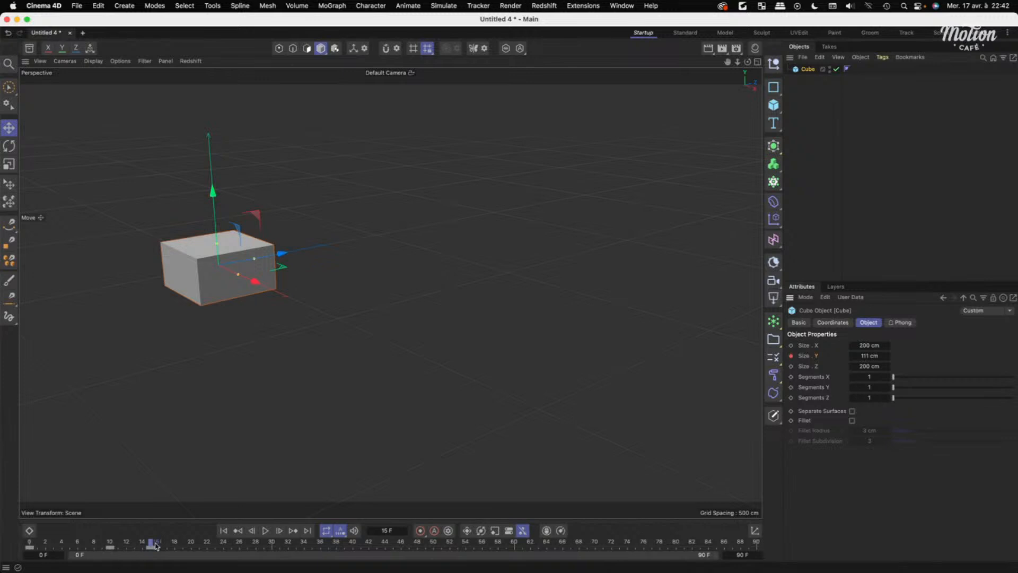
# Copy the cube's first Size Y keyframe to frame 21, play the animation and return to the start.
pyautogui.keyDown('ctrl'); pyautogui.moveTo(35, 550); pyautogui.dragTo(200, 546); pyautogui.keyUp('ctrl')
pyautogui.click(225, 531)
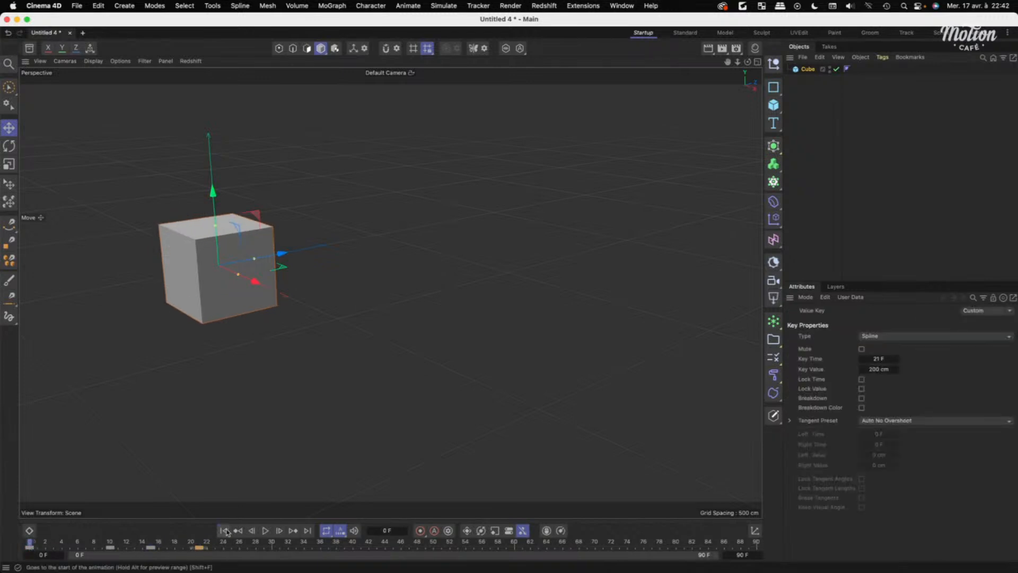
pyautogui.click(265, 531)
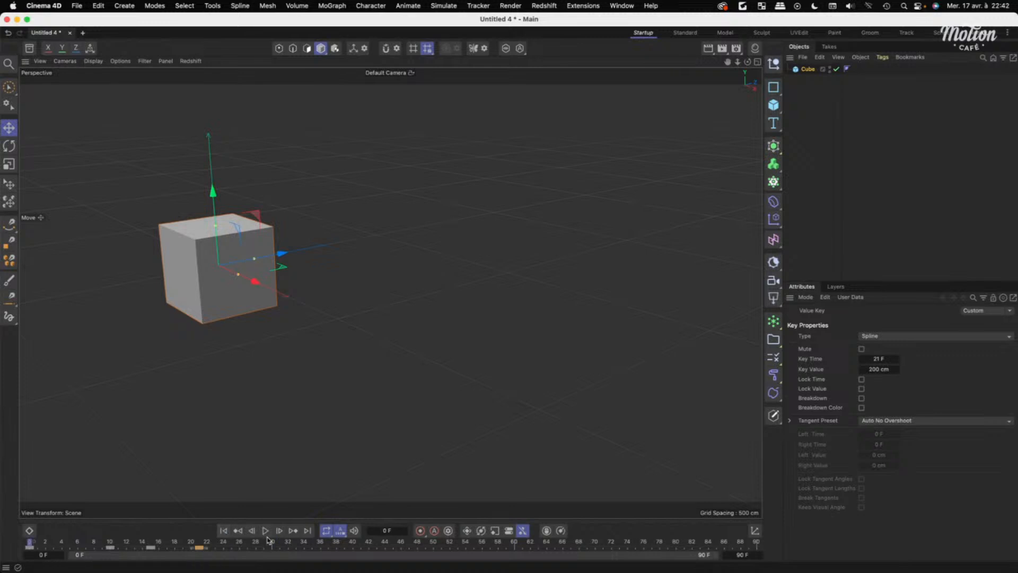
pyautogui.click(265, 530)
pyautogui.click(223, 531)
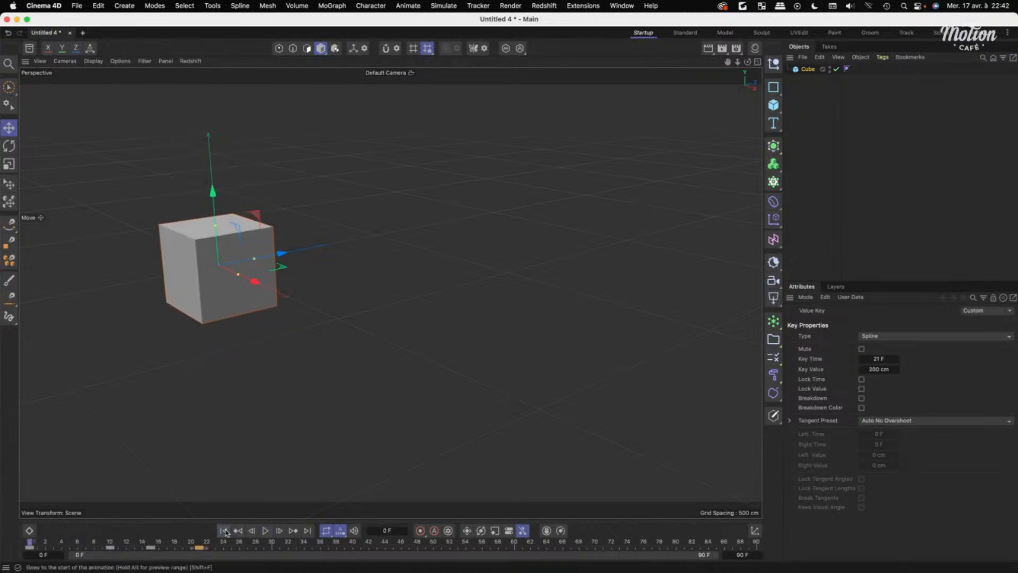
# Select the cube to review its animated Size Y property and view it from a slightly different angle.
pyautogui.click(808, 69)
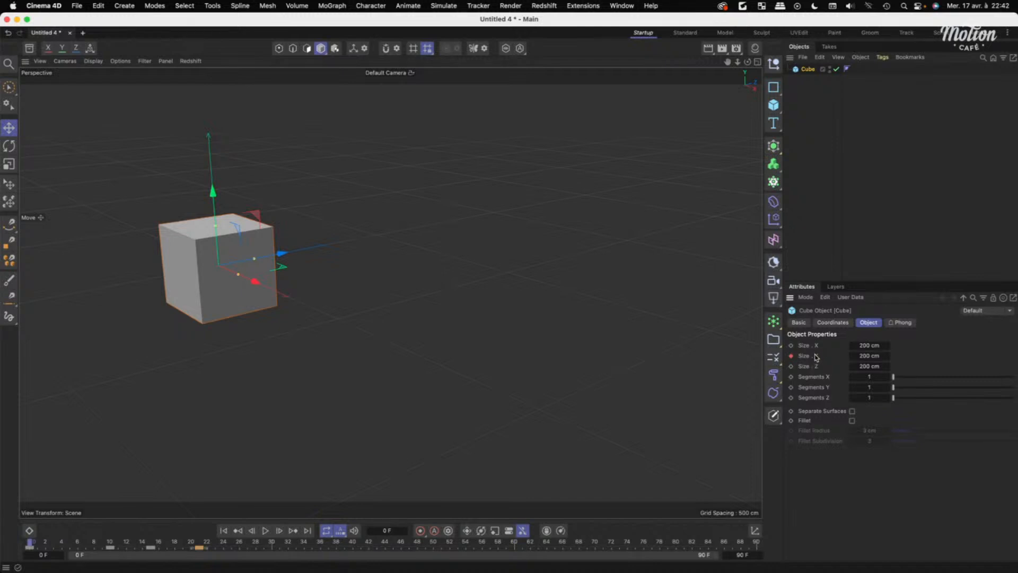
pyautogui.scroll(-3, 375, 310)
pyautogui.keyDown('alt'); pyautogui.moveTo(420, 292); pyautogui.dragTo(392, 293, button='middle'); pyautogui.keyUp('alt')
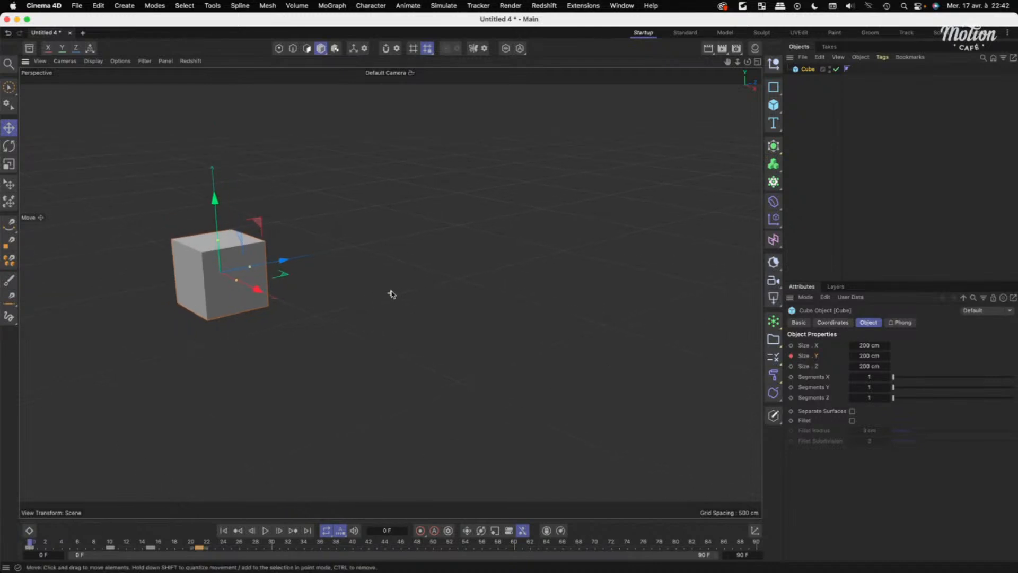
pyautogui.keyDown('alt'); pyautogui.moveTo(392, 296); pyautogui.dragTo(396, 302); pyautogui.keyUp('alt')
pyautogui.keyDown('alt'); pyautogui.moveTo(294, 301); pyautogui.dragTo(301, 301); pyautogui.keyUp('alt')
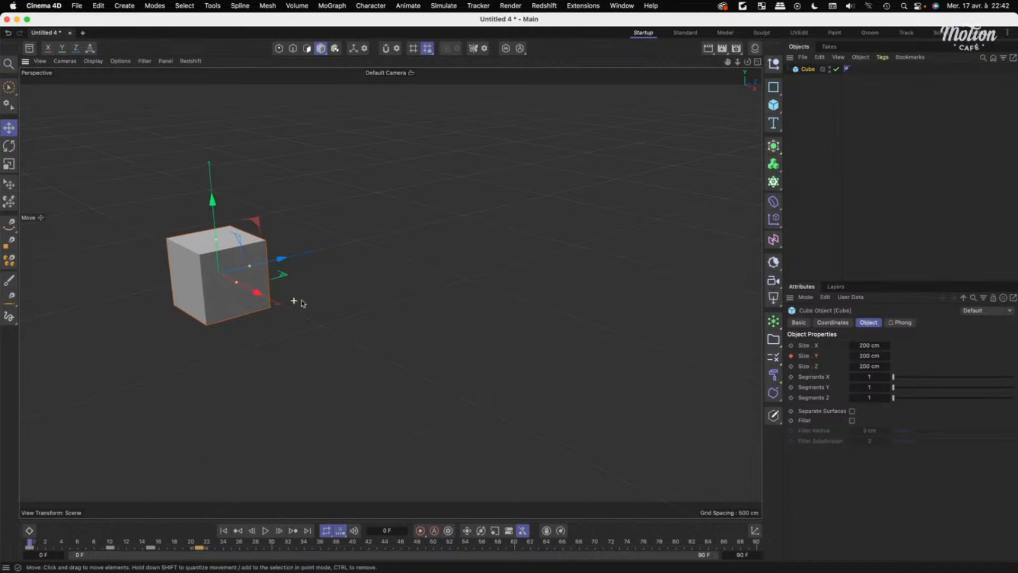
pyautogui.moveTo(499, 319)
pyautogui.keyDown('alt'); pyautogui.mouseDown()
pyautogui.moveTo(486, 323)
pyautogui.moveTo(501, 313)
pyautogui.mouseUp(); pyautogui.keyUp('alt')
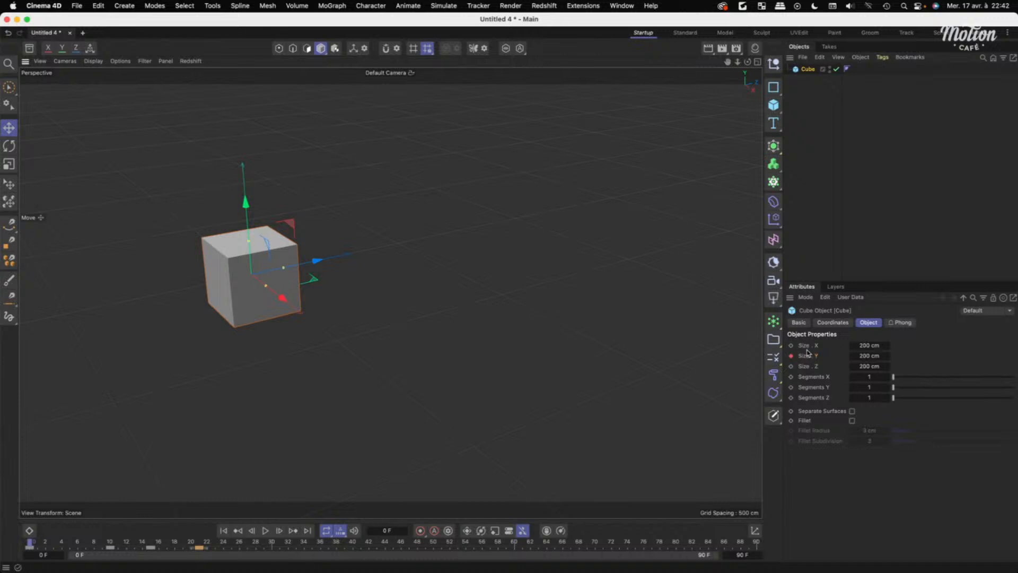
# Add a sphere inside a Cloner and move the Cloner along Z, clear of the cube.
pyautogui.click(823, 198)
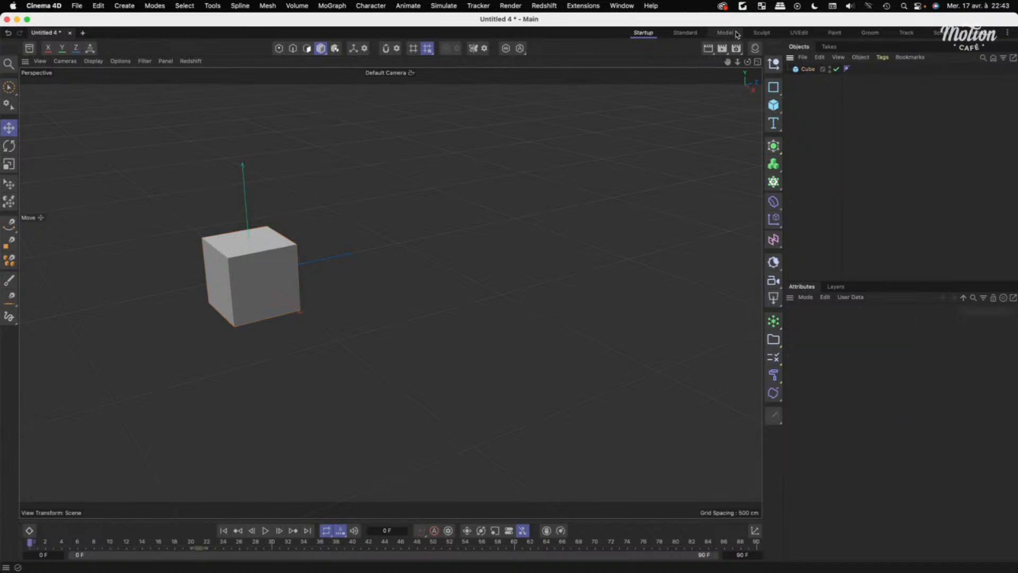
pyautogui.click(773, 104)
pyautogui.click(876, 154)
pyautogui.press('o')
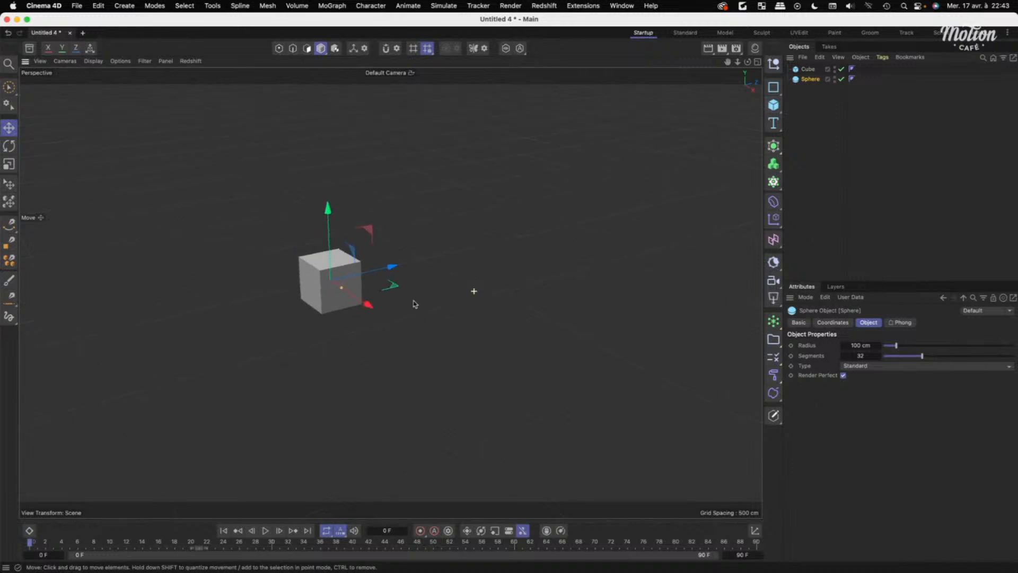
pyautogui.keyDown('alt'); pyautogui.click(773, 183); pyautogui.keyUp('alt')
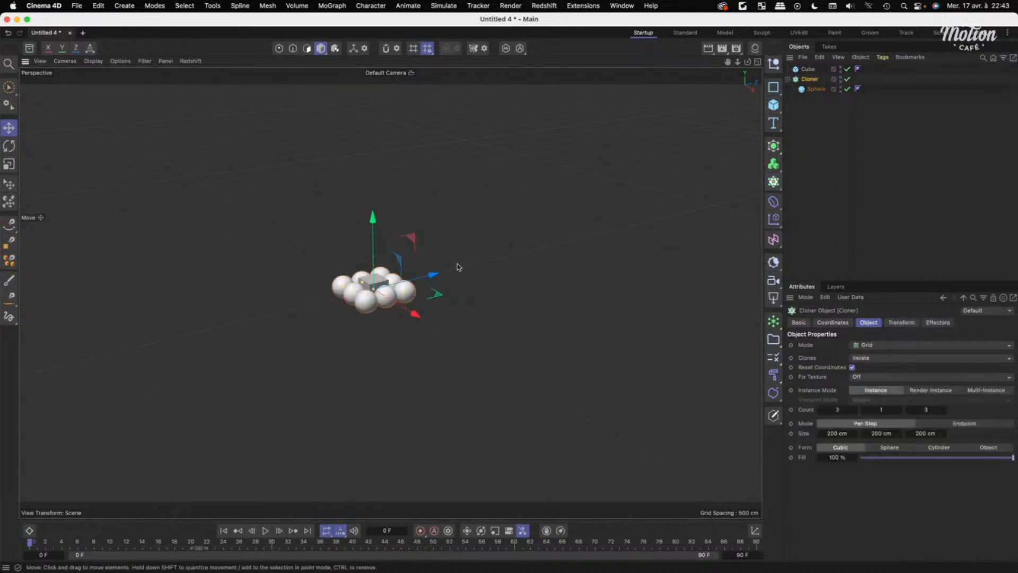
pyautogui.moveTo(464, 257); pyautogui.dragTo(533, 248)
pyautogui.scroll(2, 578, 261)
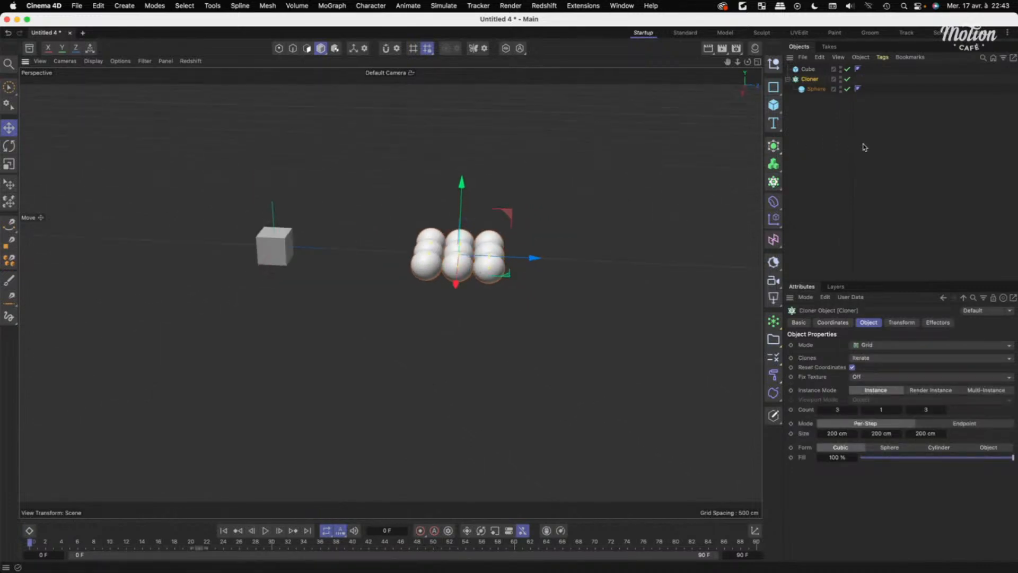
# Add a Plain effector to the Cloner, show its Parameter settings and disable the effector.
pyautogui.click(864, 148)
pyautogui.click(811, 80)
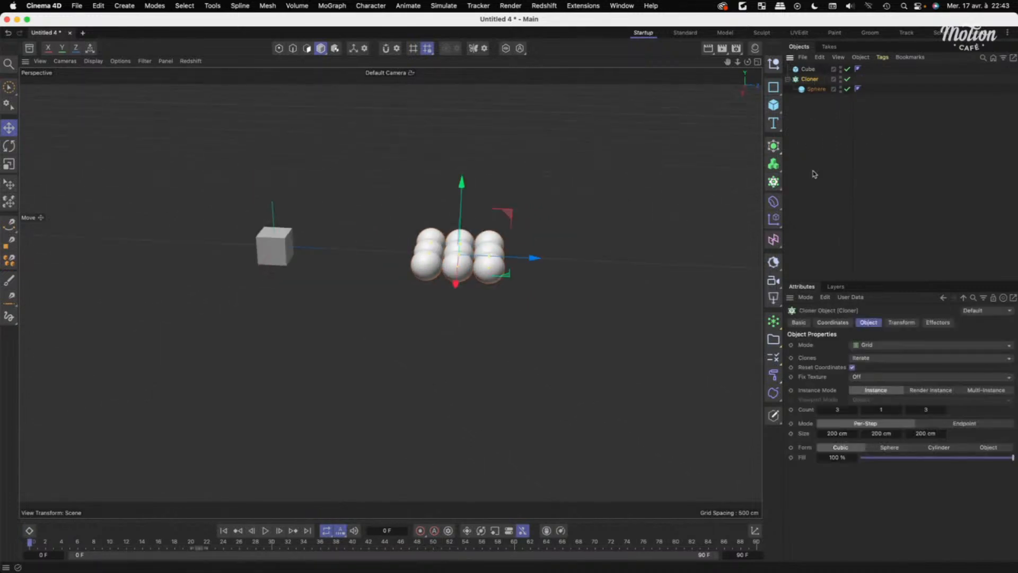
pyautogui.click(776, 224)
pyautogui.click(808, 234)
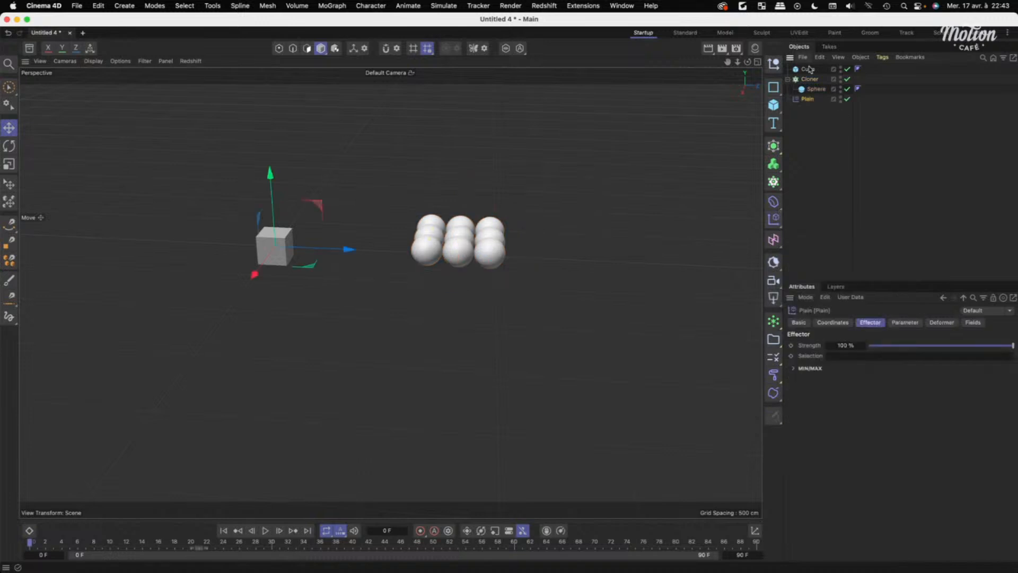
pyautogui.click(906, 323)
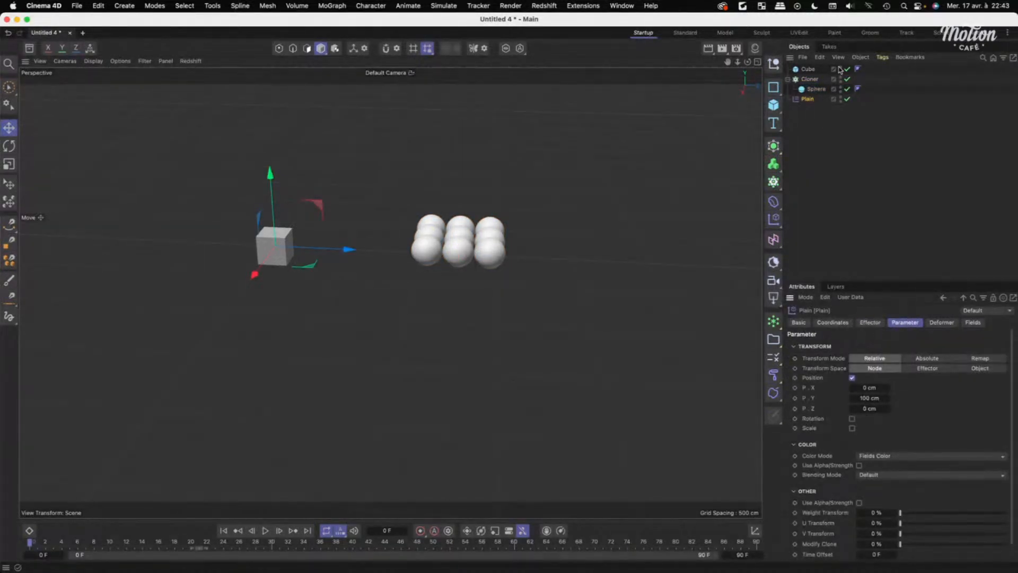
pyautogui.click(847, 100)
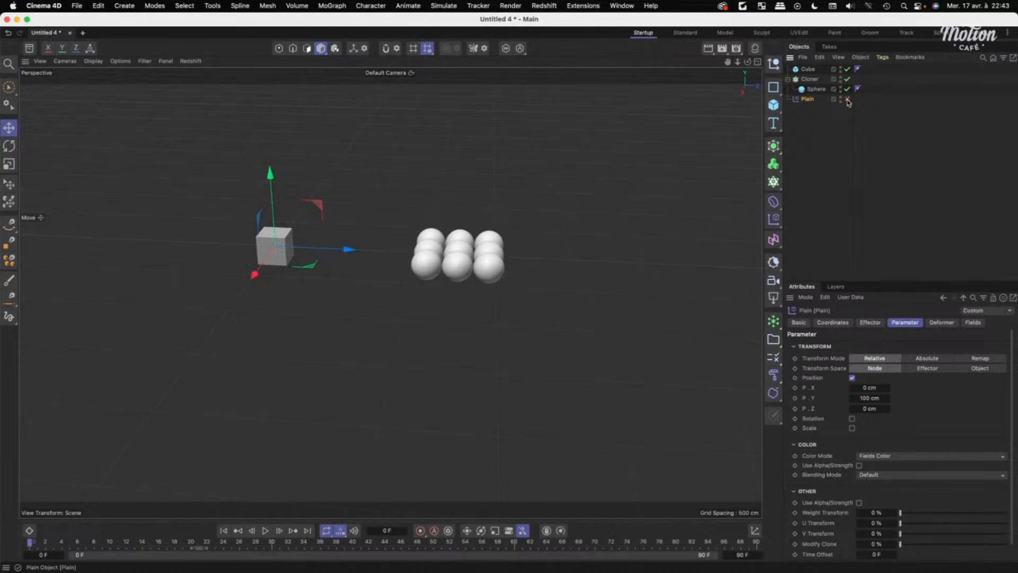
# Show the cube and cloned spheres from a higher angle and select the cube to review its object properties.
pyautogui.keyDown('alt'); pyautogui.moveTo(382, 221); pyautogui.dragTo(470, 248); pyautogui.keyUp('alt')
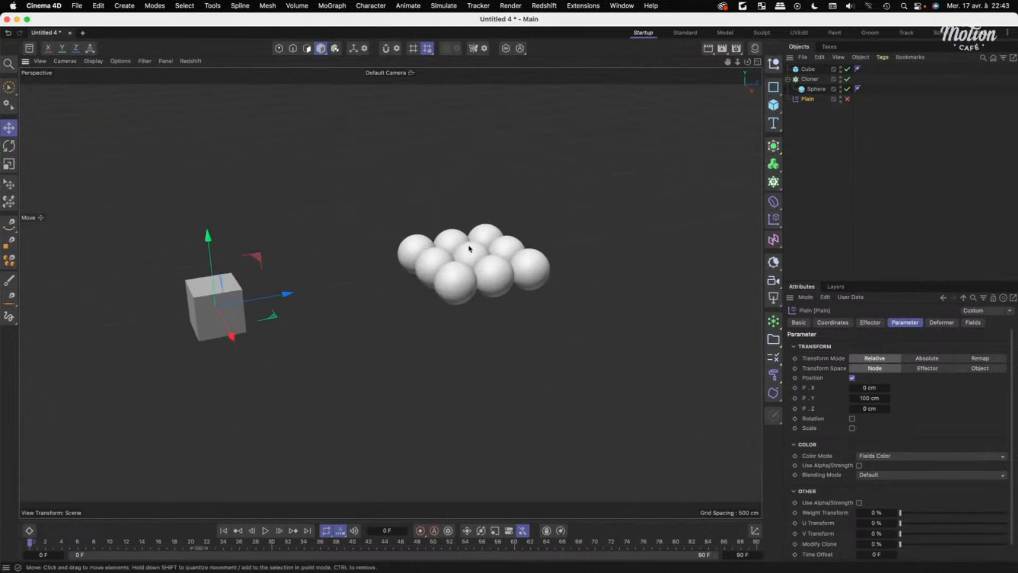
pyautogui.click(888, 137)
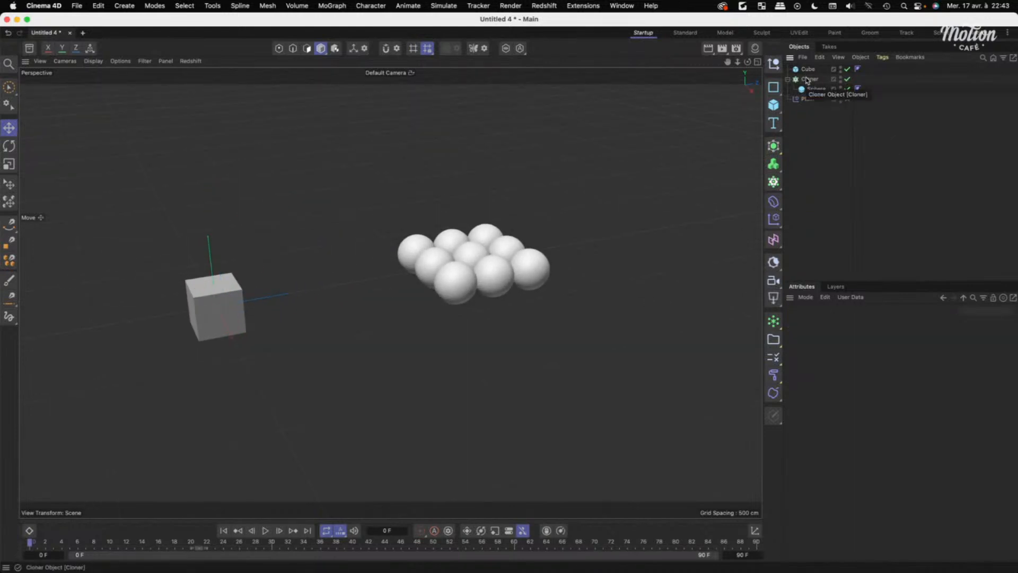
pyautogui.click(808, 68)
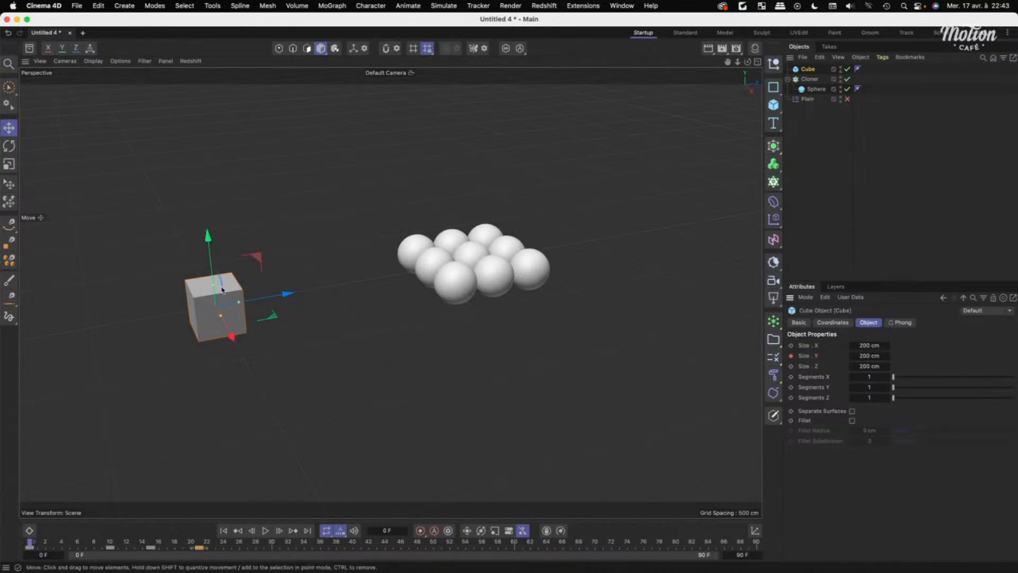
pyautogui.click(893, 159)
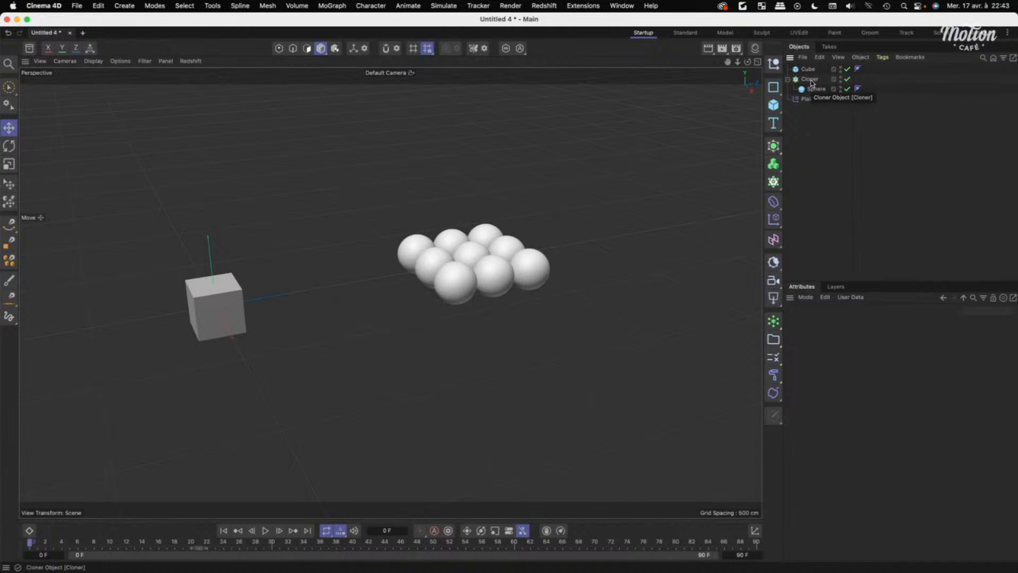
# Enable the Plain effector, review its Effector and Parameter settings and display its Fields settings with more room.
pyautogui.click(814, 89)
pyautogui.click(809, 99)
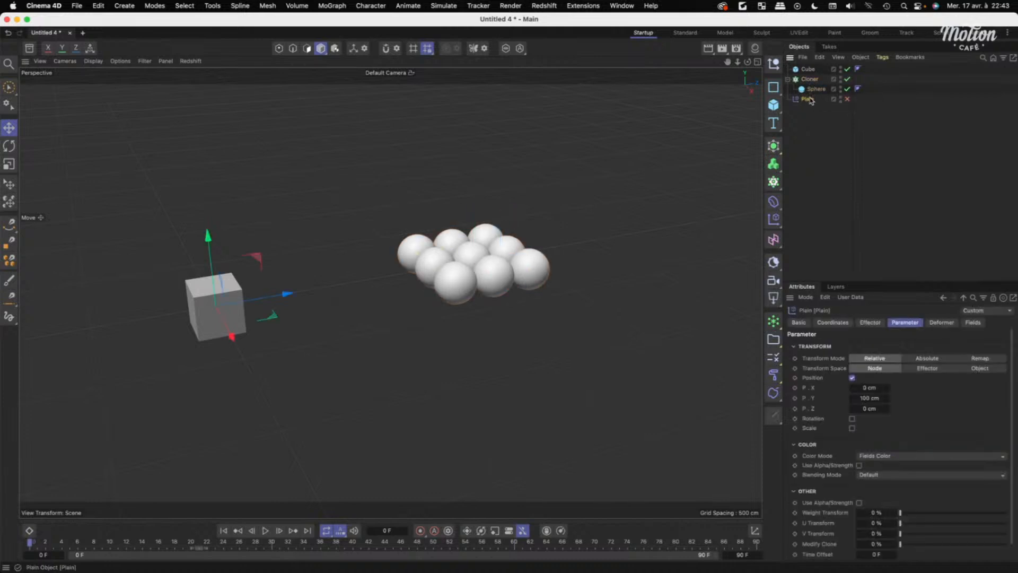
pyautogui.click(848, 99)
pyautogui.click(870, 322)
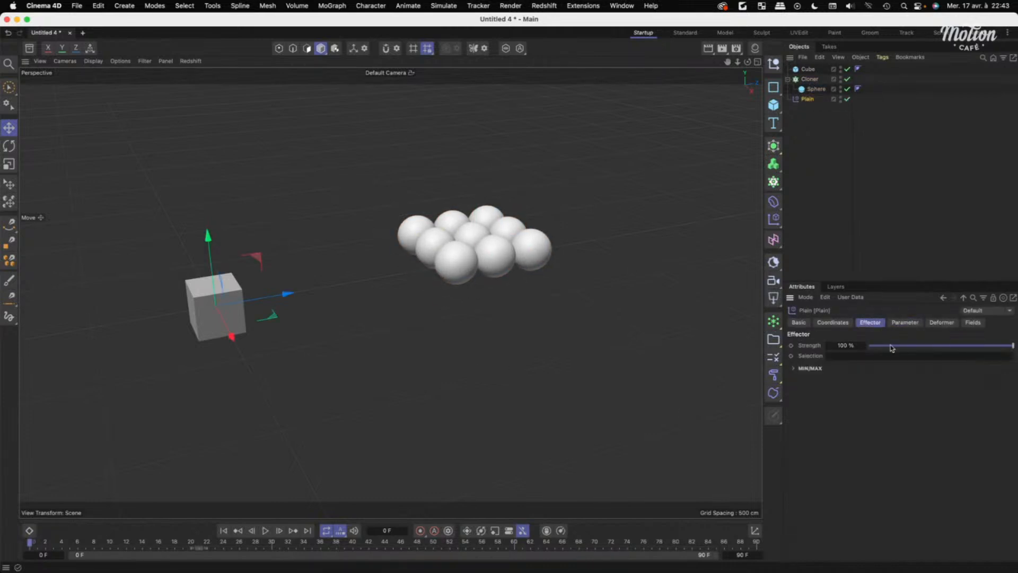
pyautogui.click(906, 322)
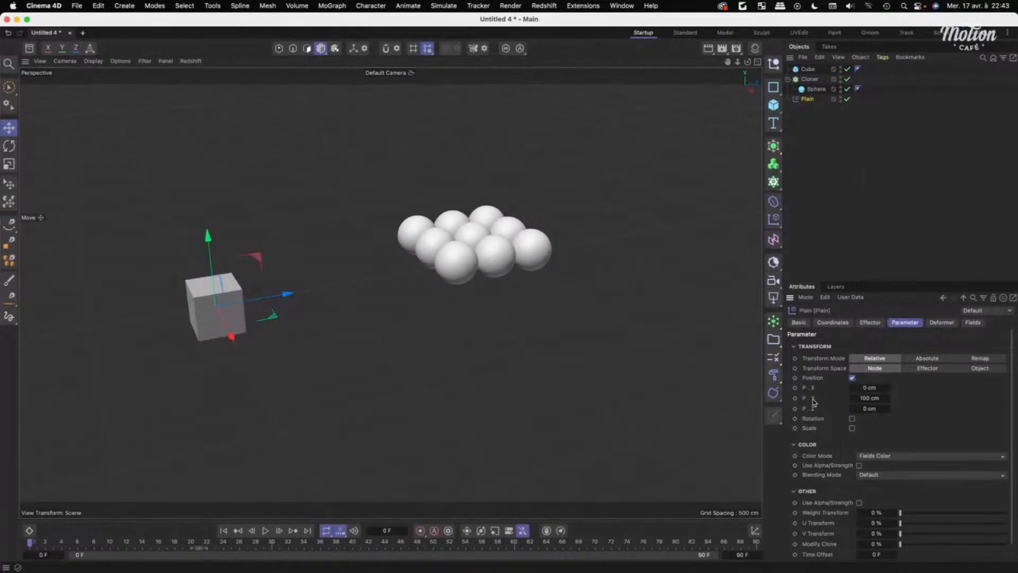
pyautogui.click(973, 322)
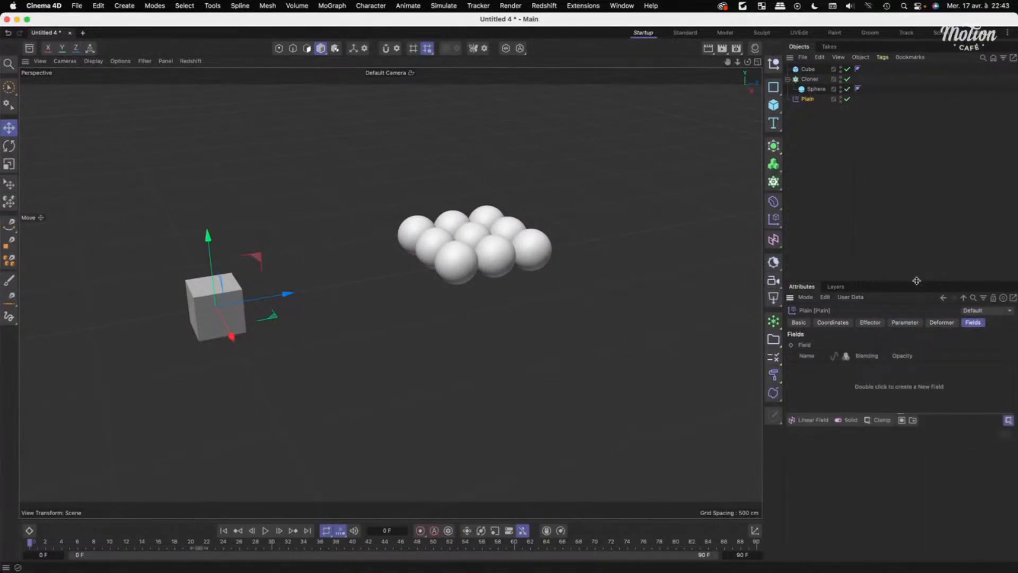
pyautogui.moveTo(916, 281); pyautogui.dragTo(910, 223)
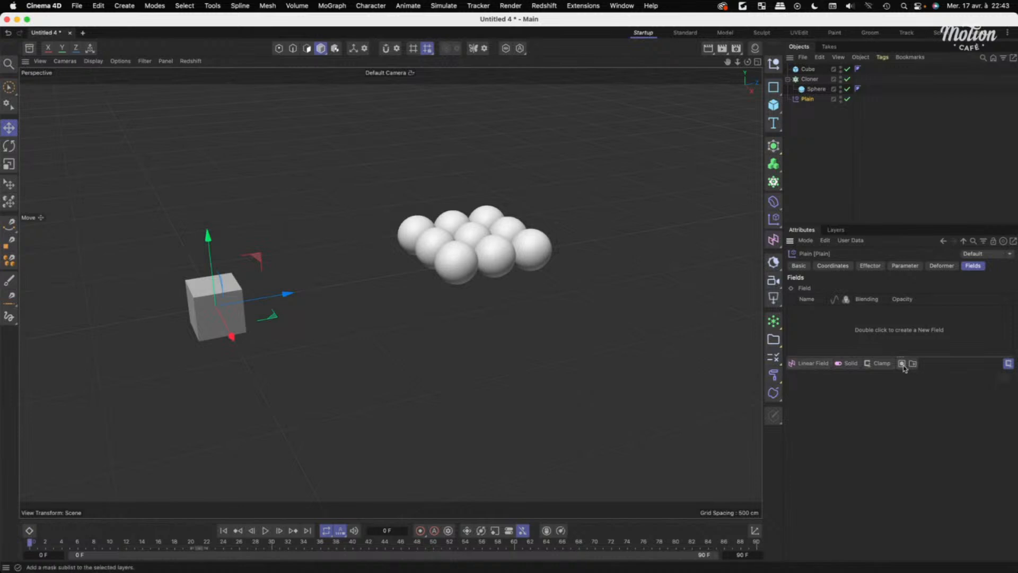
# Add a Track layer to the Plain effector's field list and delete it again.
pyautogui.click(848, 364)
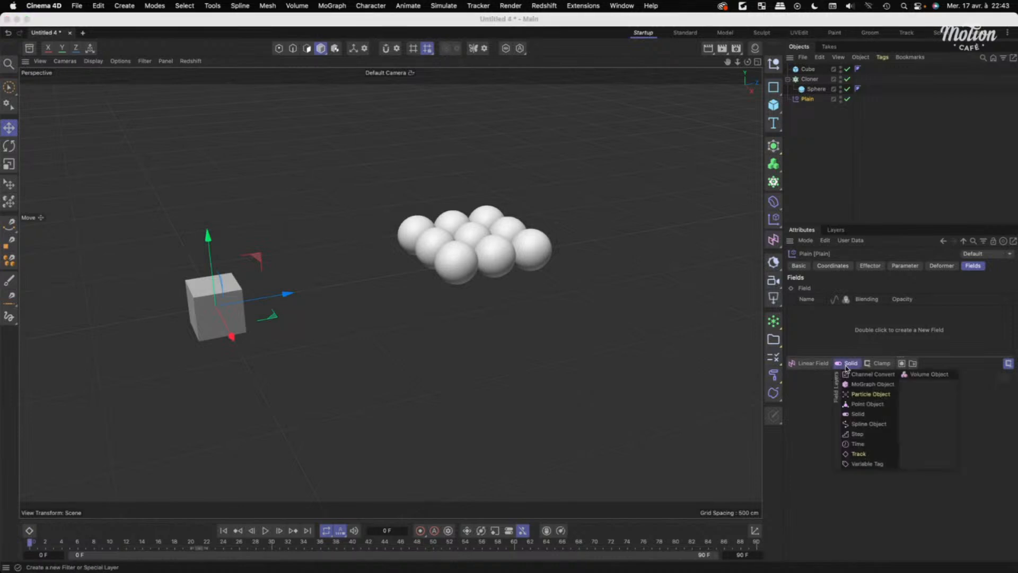
pyautogui.click(871, 455)
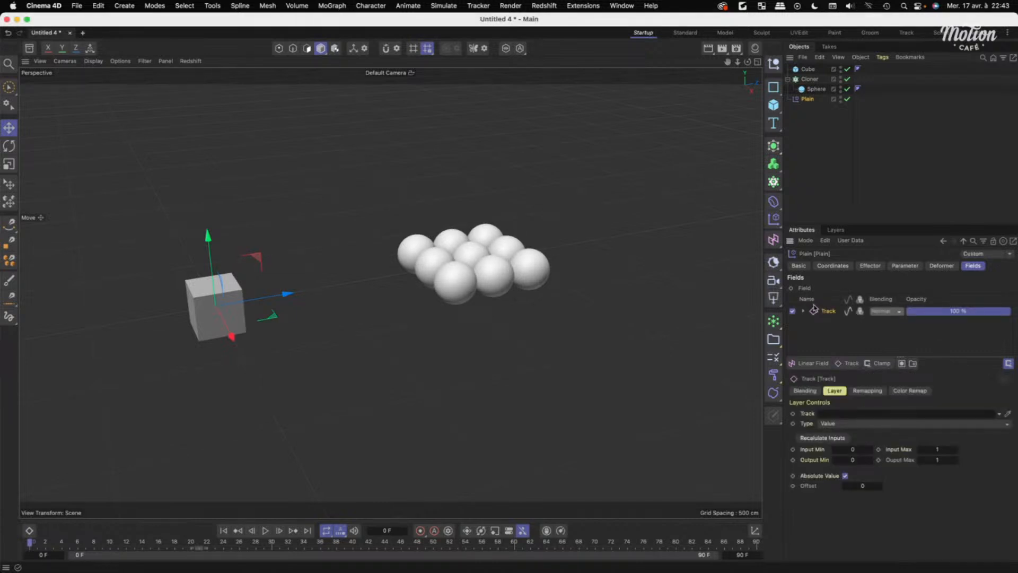
pyautogui.press('Delete')
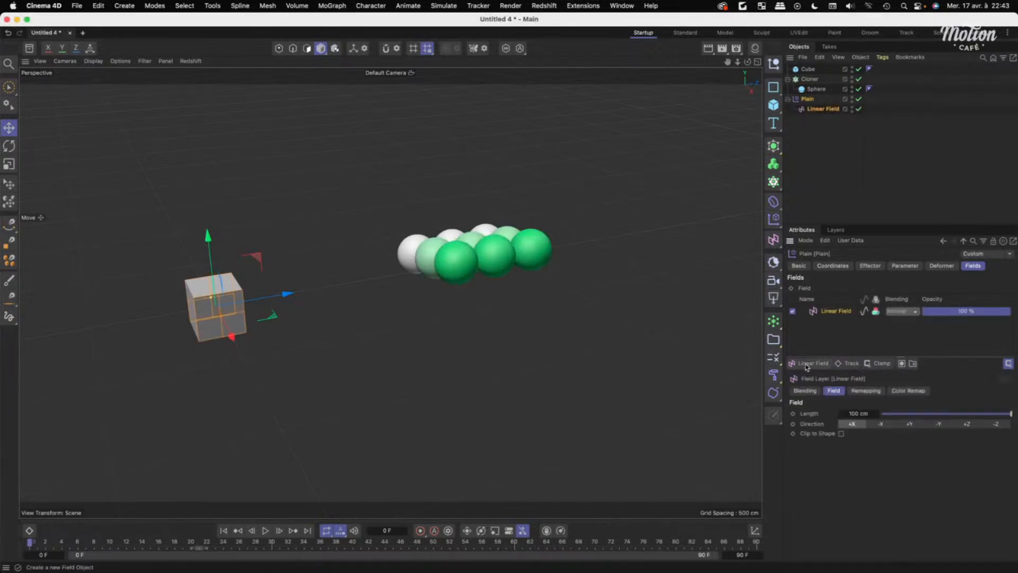
# Add a Linear Field to the Plain effector and move it along Z into the cloned spheres.
pyautogui.click(808, 365)
pyautogui.moveTo(280, 308); pyautogui.dragTo(470, 282)
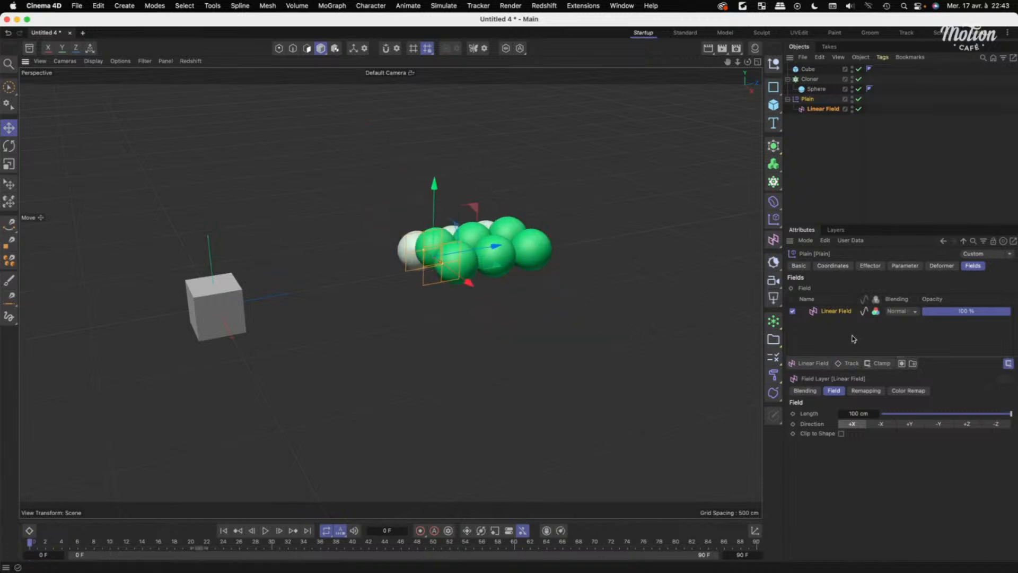
pyautogui.click(807, 363)
# Replace the Linear Field layer in the Plain effector's field list with a Track layer.
pyautogui.click(828, 317)
pyautogui.click(830, 314)
pyautogui.press('Delete')
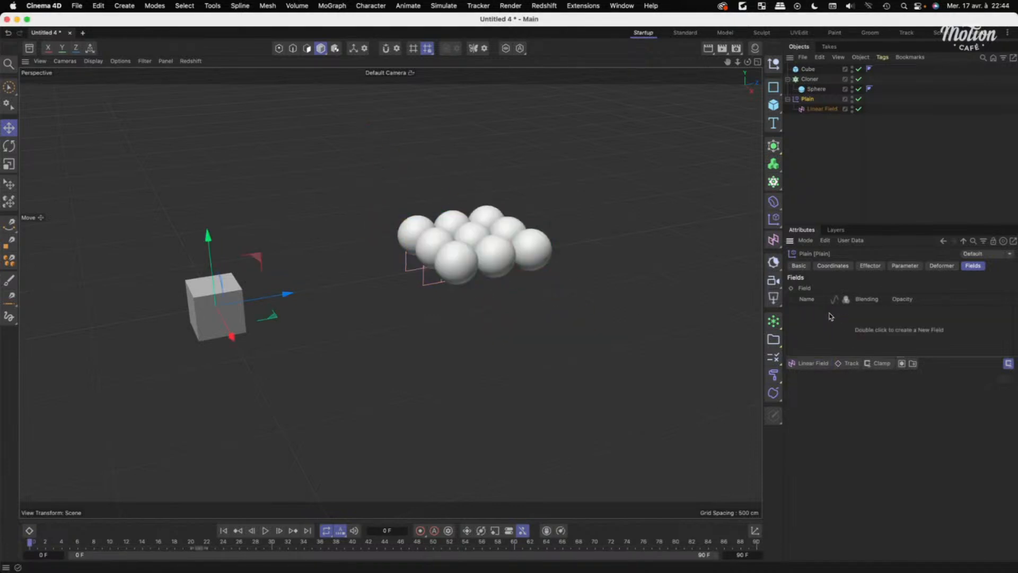
pyautogui.click(851, 364)
pyautogui.click(870, 454)
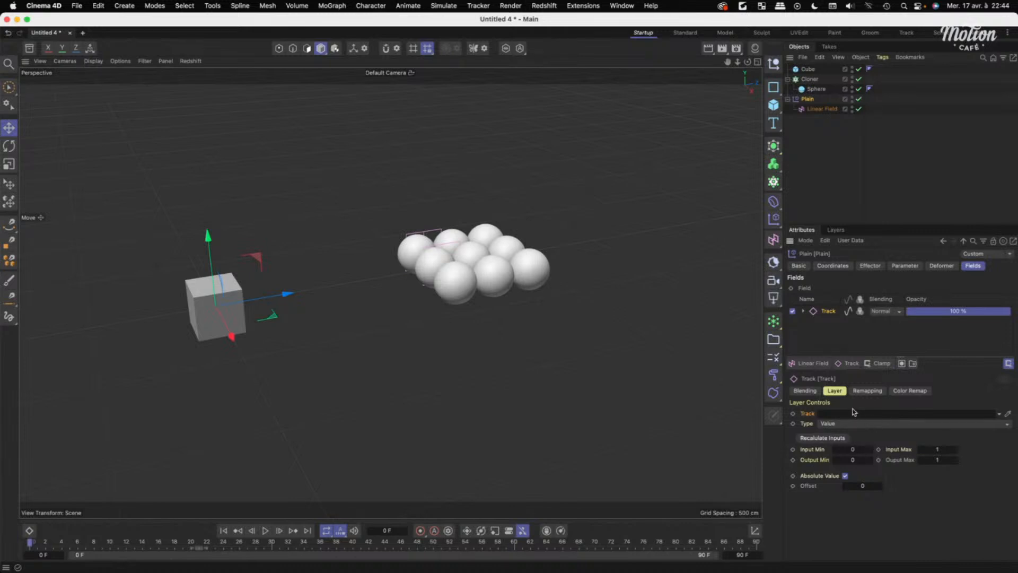
# Open and enlarge the Dope Sheet for the cube, expand its Size group and select the Size Y track.
pyautogui.click(810, 71)
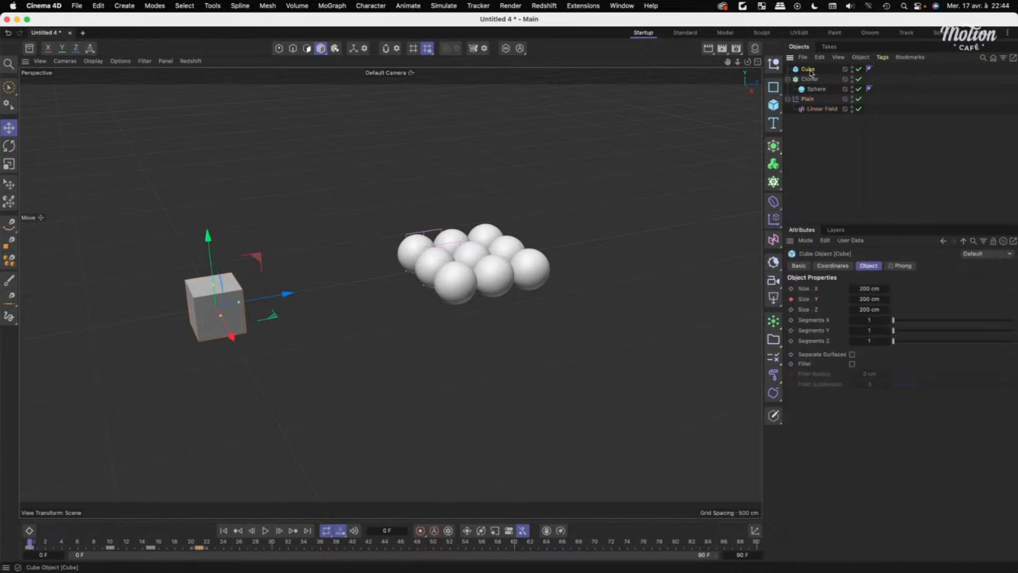
pyautogui.moveTo(513, 518)
pyautogui.mouseDown()
pyautogui.moveTo(519, 472)
pyautogui.moveTo(523, 520)
pyautogui.mouseUp()
pyautogui.click(30, 532)
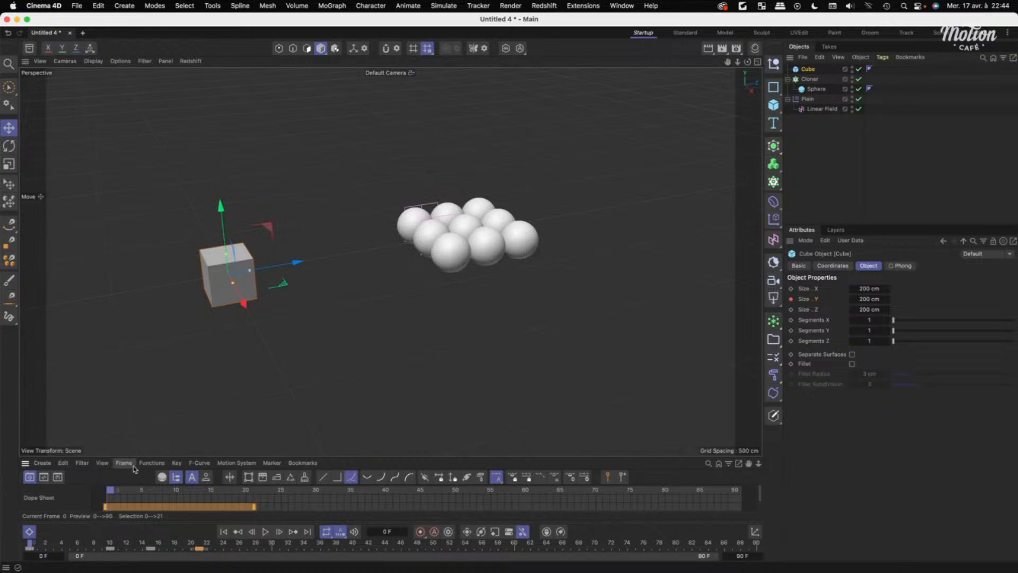
pyautogui.moveTo(138, 456); pyautogui.dragTo(139, 411)
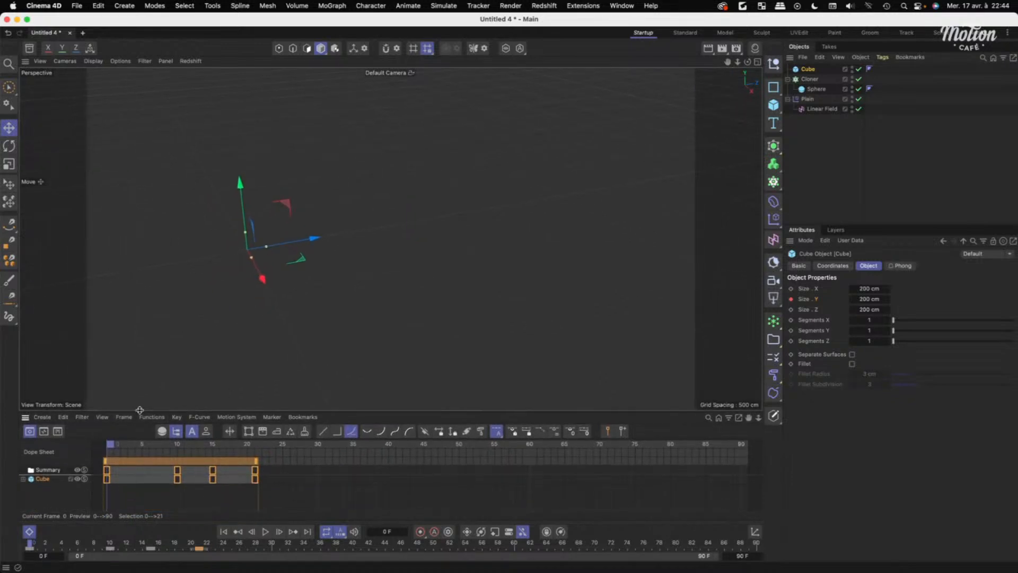
pyautogui.click(23, 480)
pyautogui.click(30, 488)
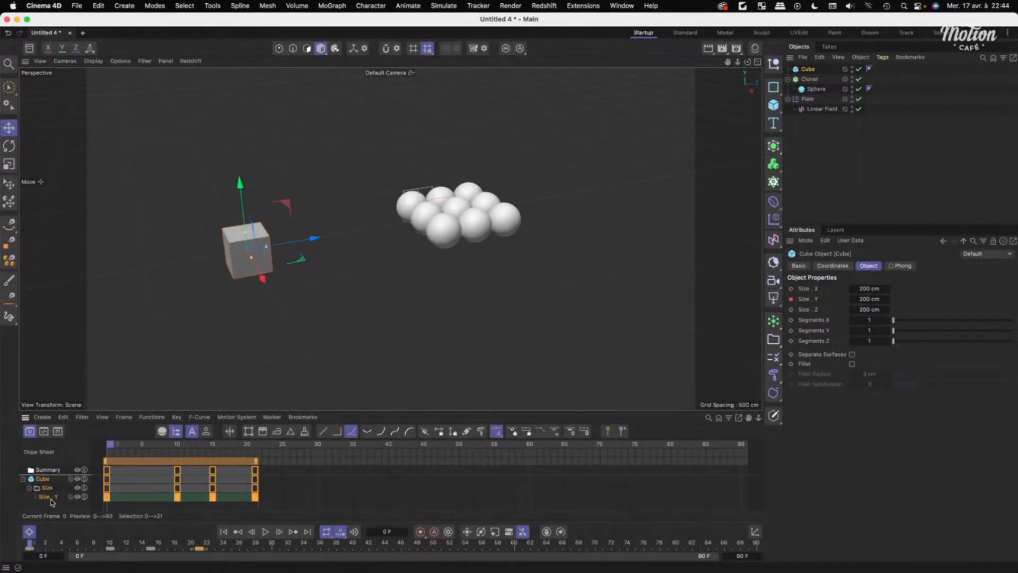
pyautogui.click(54, 497)
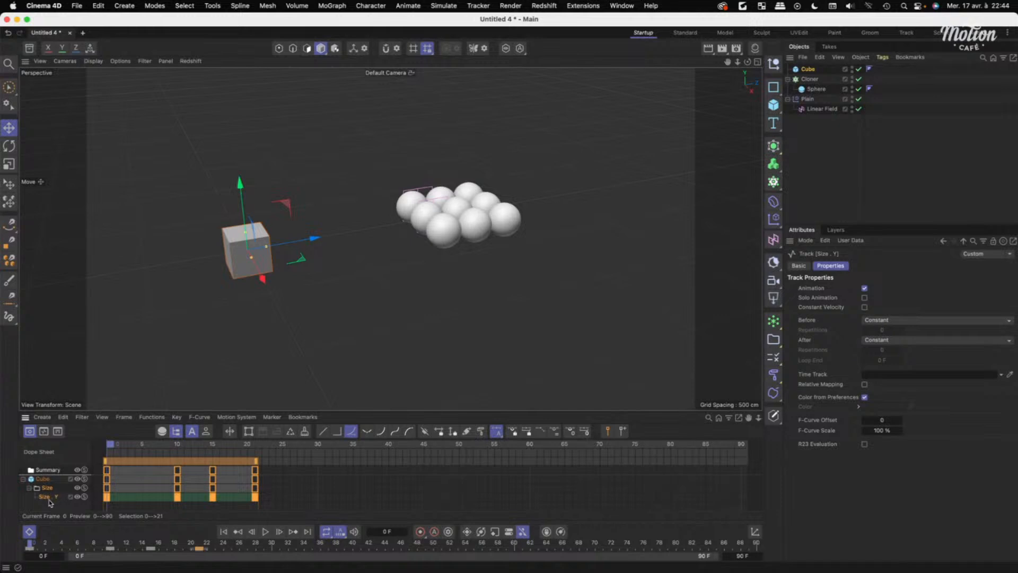
pyautogui.click(48, 503)
pyautogui.click(52, 497)
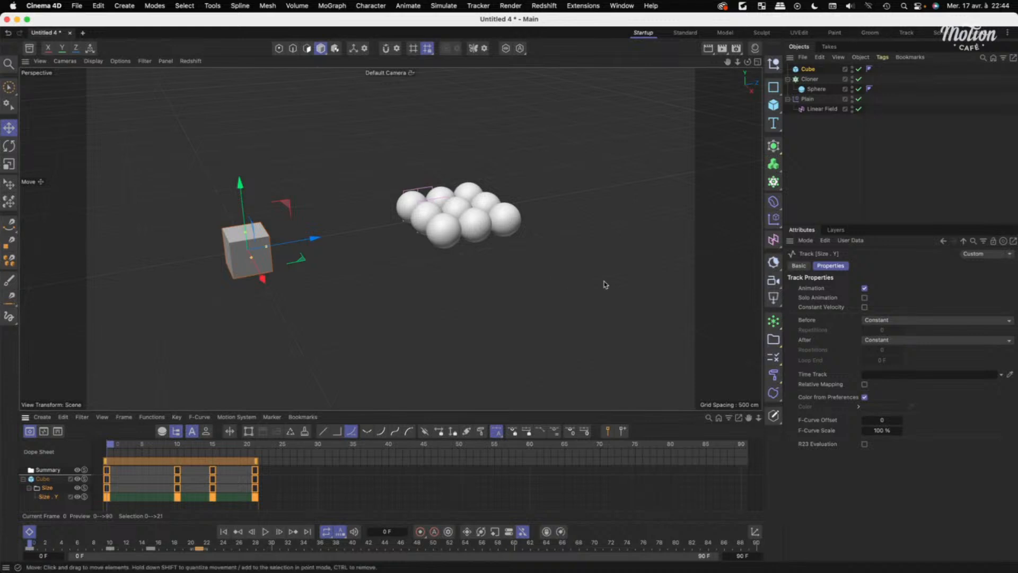
# Delete the leftover Linear Field object under the Plain effector.
pyautogui.click(817, 109)
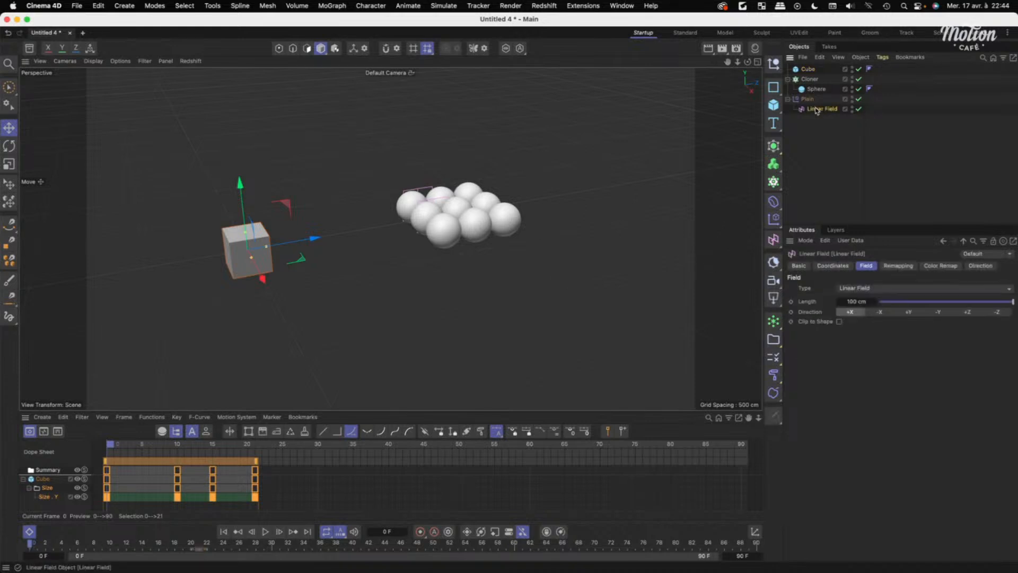
pyautogui.click(808, 99)
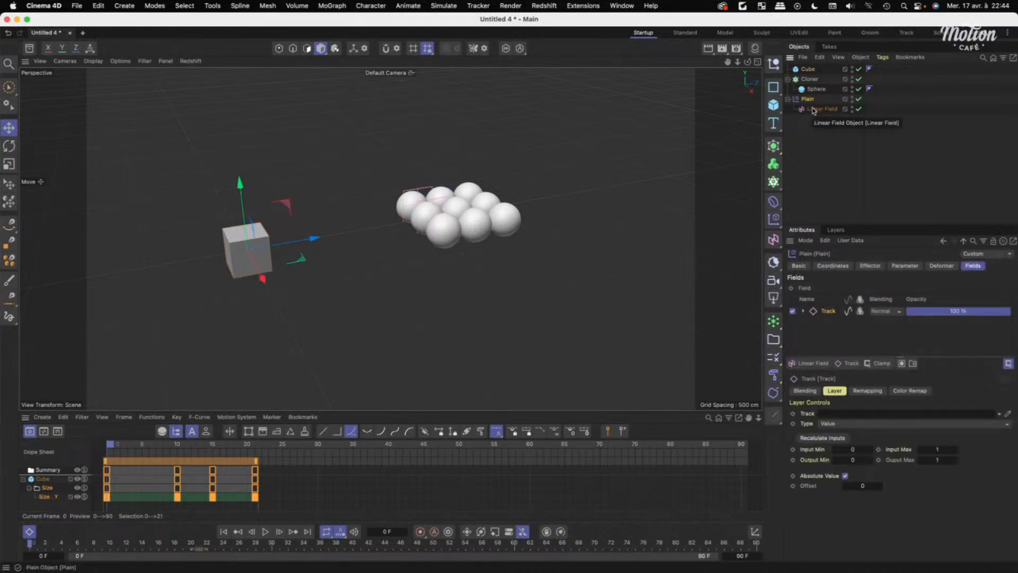
pyautogui.click(815, 109)
pyautogui.press('Delete')
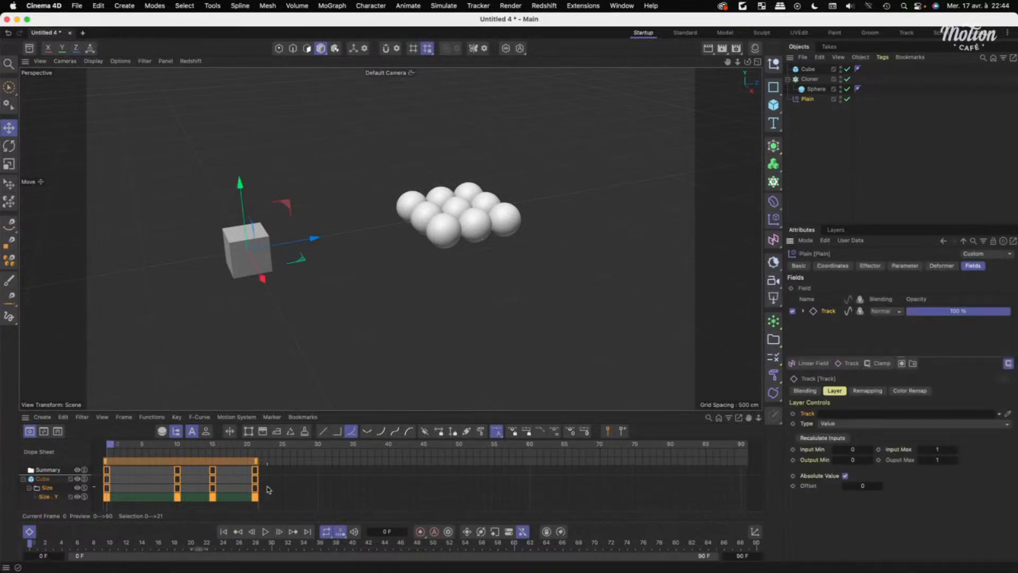
# Link the cube's Size Y track to the effector's Track layer and recalculate the layer's inputs.
pyautogui.moveTo(46, 498); pyautogui.dragTo(843, 414)
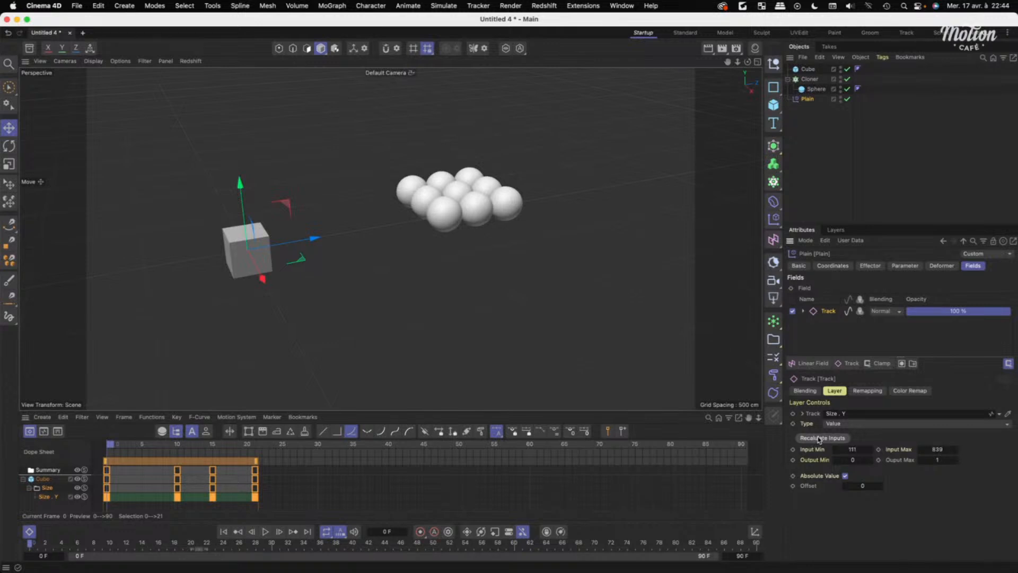
pyautogui.click(820, 438)
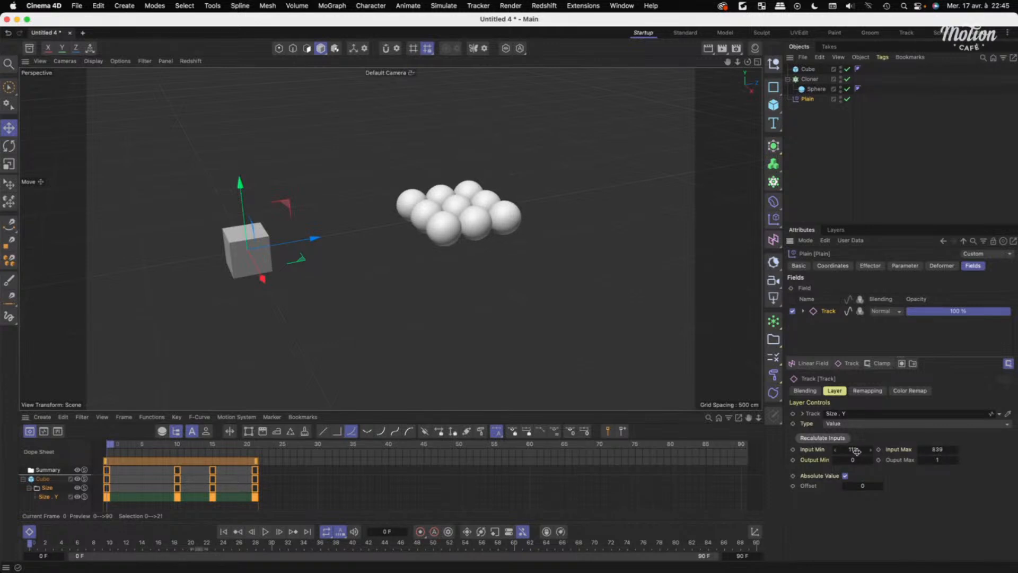
# Compare the cube's Size Y animation with the Track layer's input range, then play and stop the animation.
pyautogui.click(247, 262)
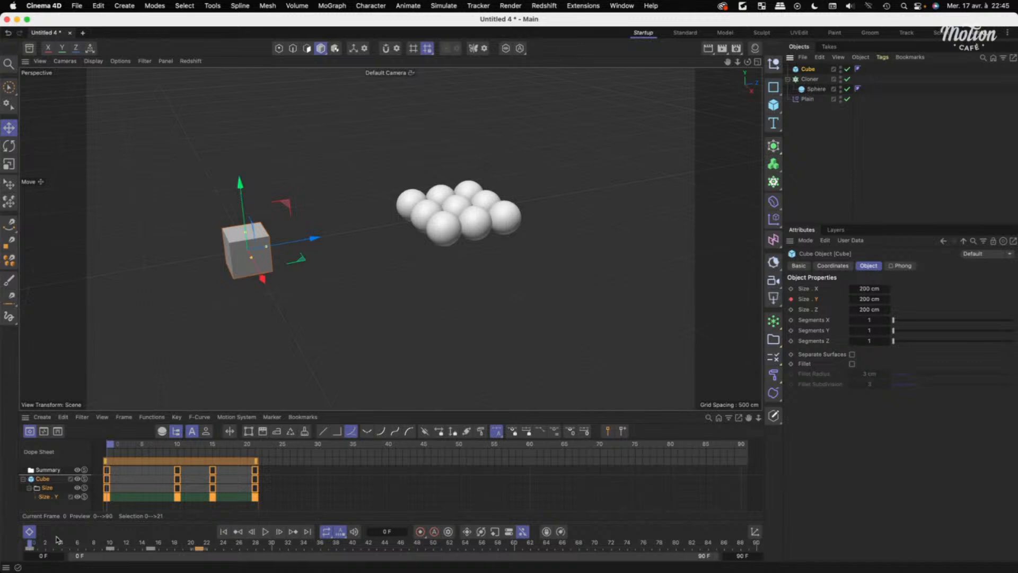
pyautogui.moveTo(35, 542); pyautogui.dragTo(9, 549)
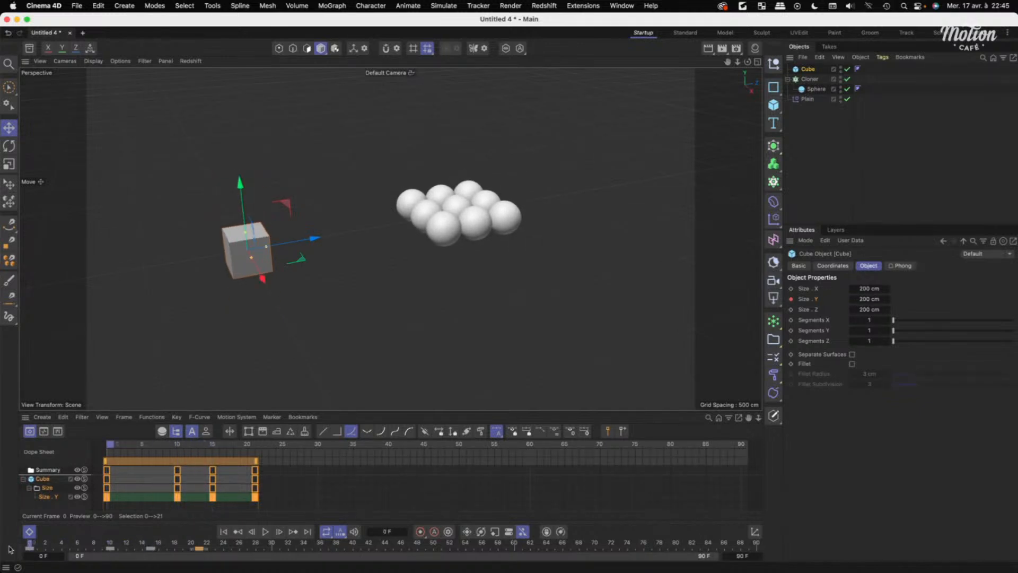
pyautogui.click(807, 99)
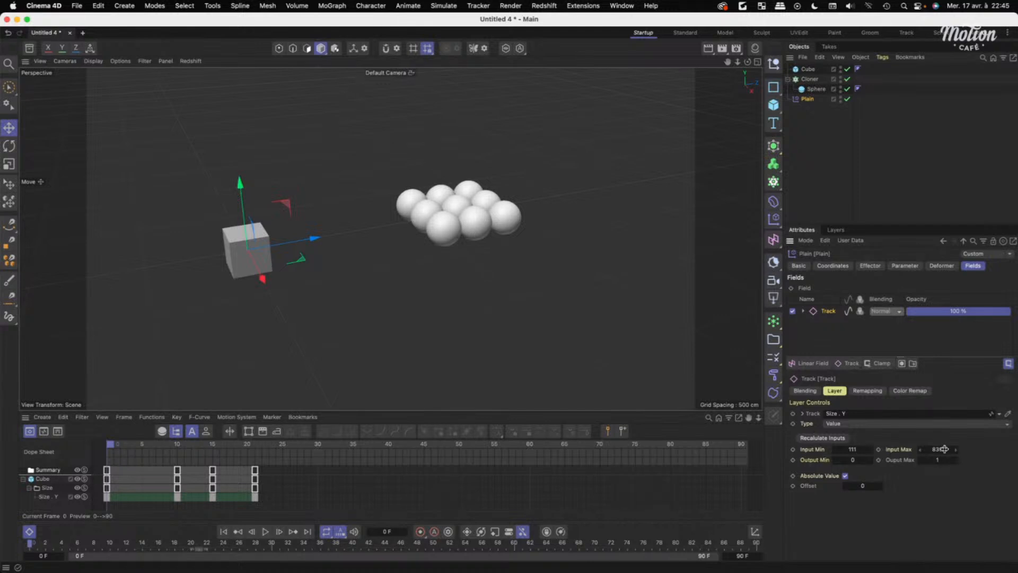
pyautogui.click(265, 532)
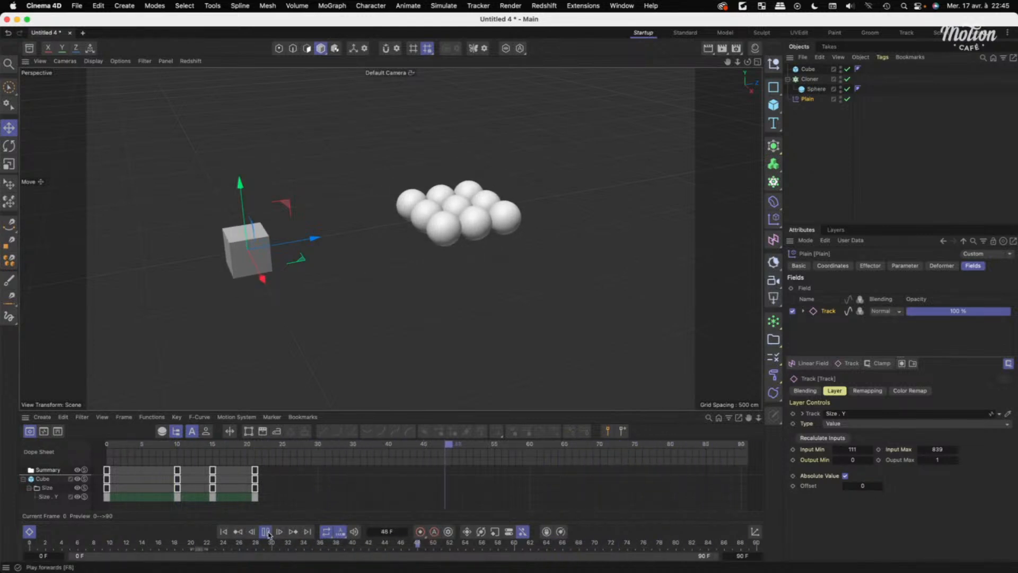
pyautogui.click(267, 533)
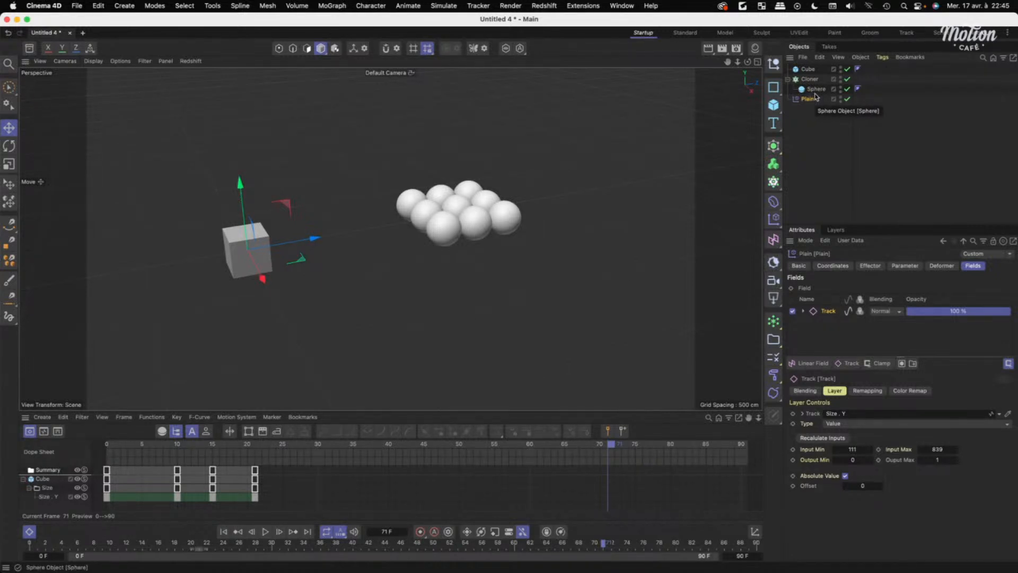
# Expand the Track layer in the field list to inspect its Offset sublayer, then collapse it.
pyautogui.click(804, 312)
pyautogui.click(836, 324)
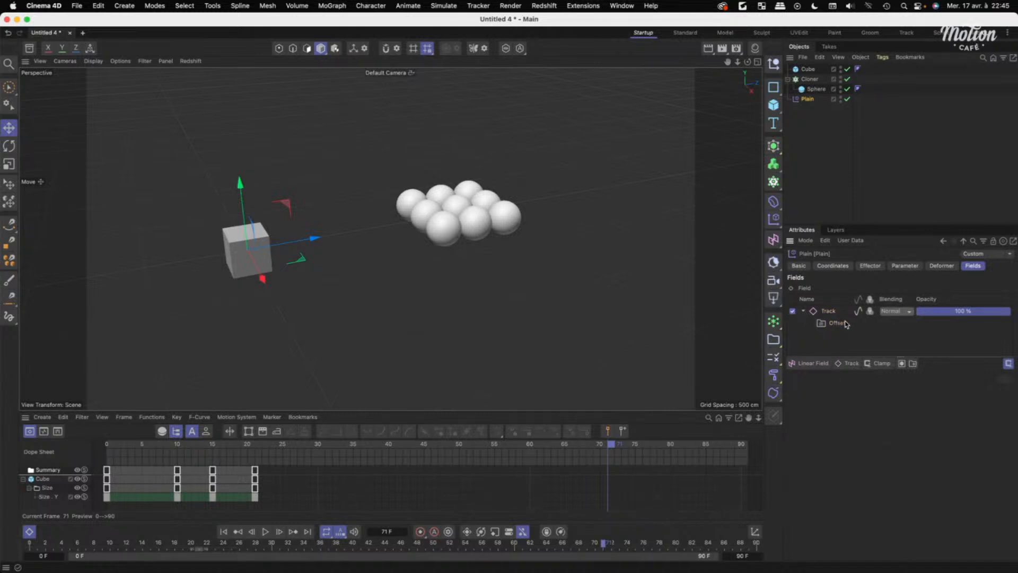
pyautogui.click(829, 311)
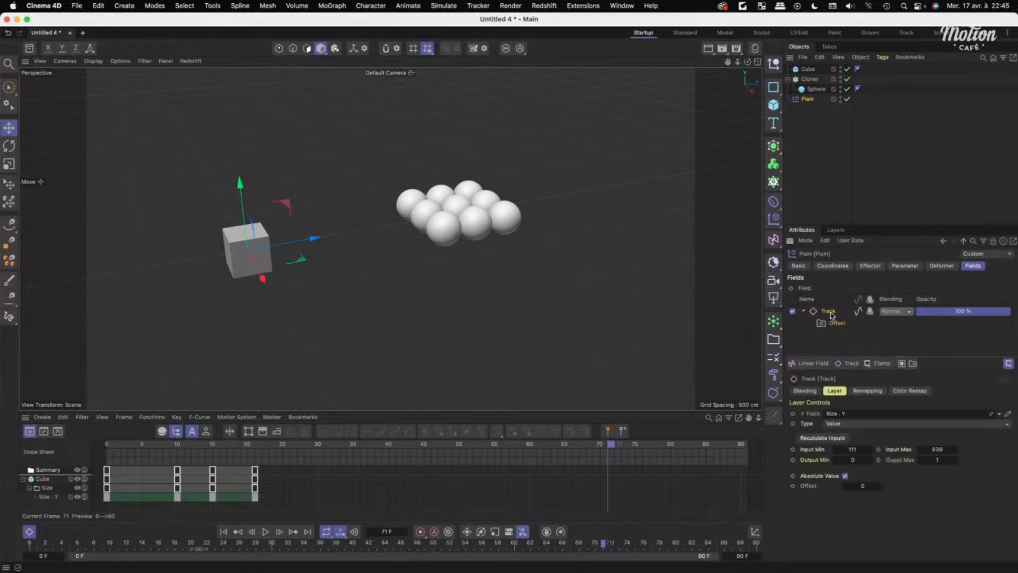
pyautogui.click(803, 311)
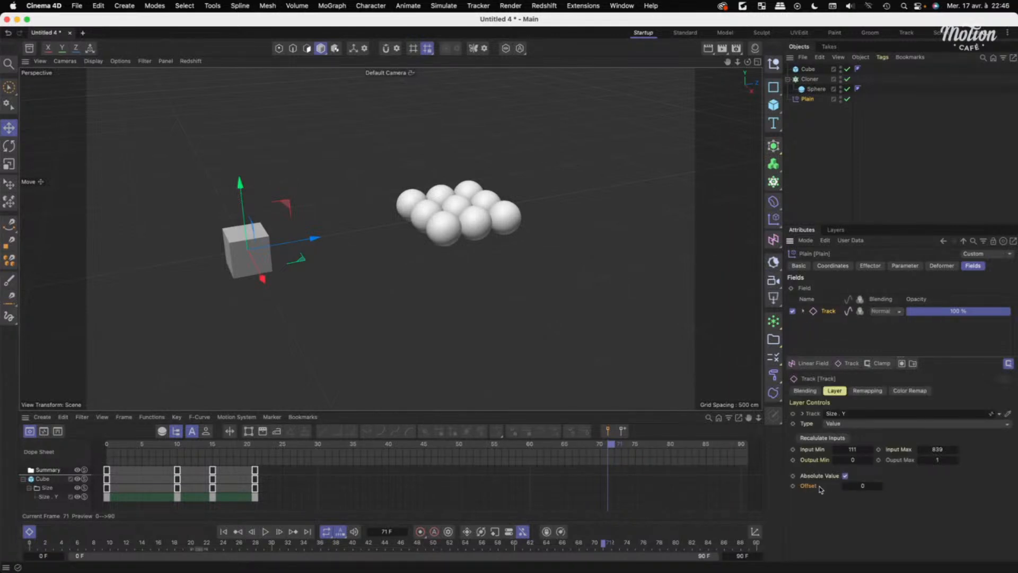
# Set the Track layer's Offset to 10 and play the animation from the start.
pyautogui.click(865, 486)
pyautogui.click(223, 531)
pyautogui.click(266, 531)
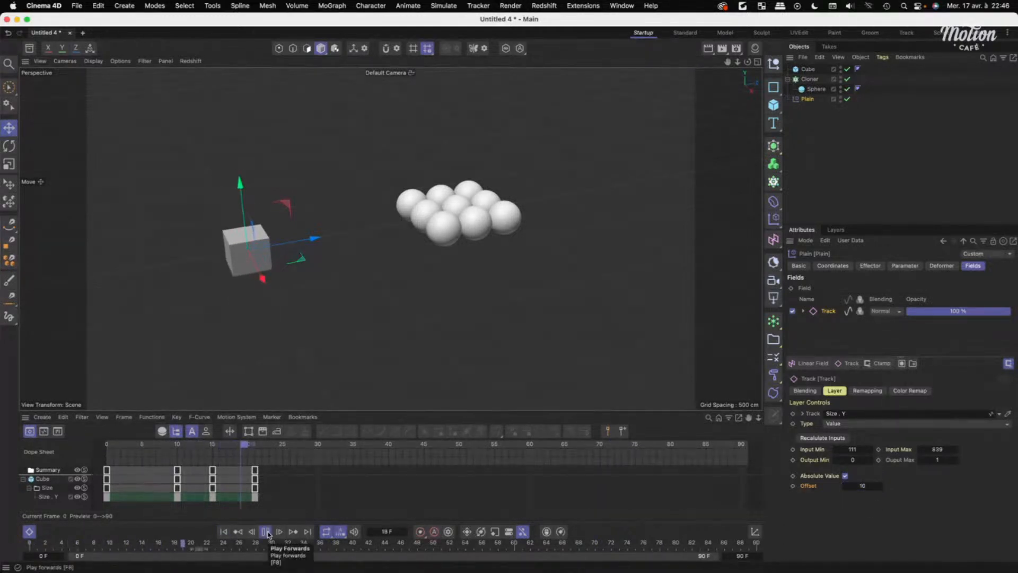
# Stop playback, set the Track layer's Offset to -25 and play the animation from the start.
pyautogui.click(266, 531)
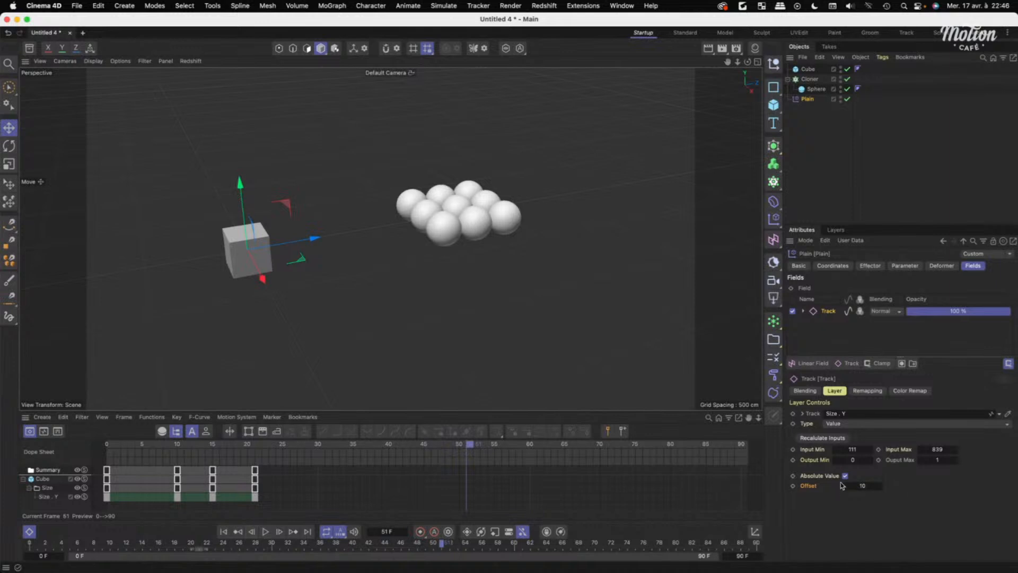
pyautogui.click(871, 486)
pyautogui.press('Return')
pyautogui.click(223, 532)
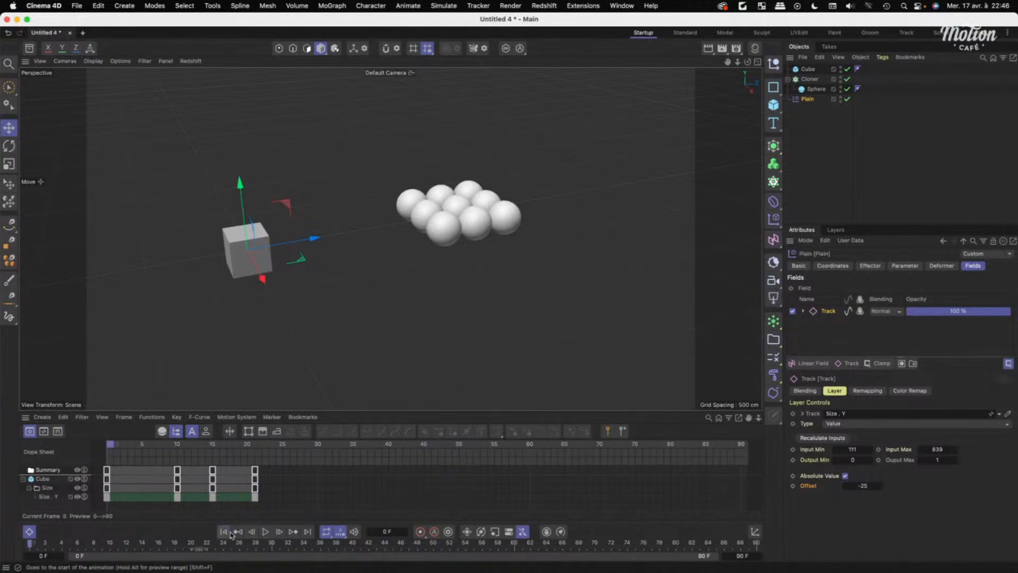
pyautogui.click(266, 531)
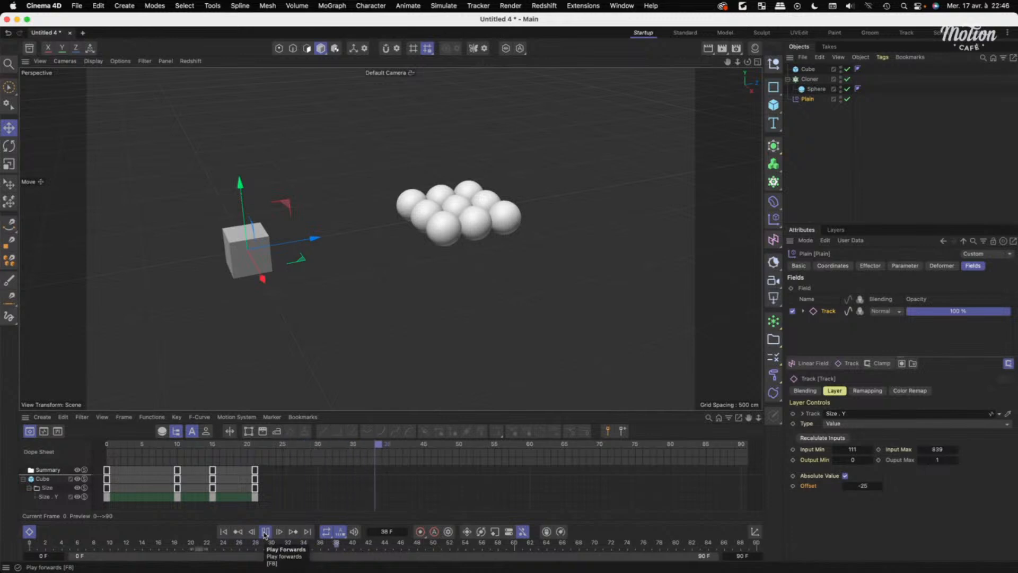
# Try a Track layer Offset of 50 and restart the animation from the first frame.
pyautogui.click(879, 486)
pyautogui.write('50')
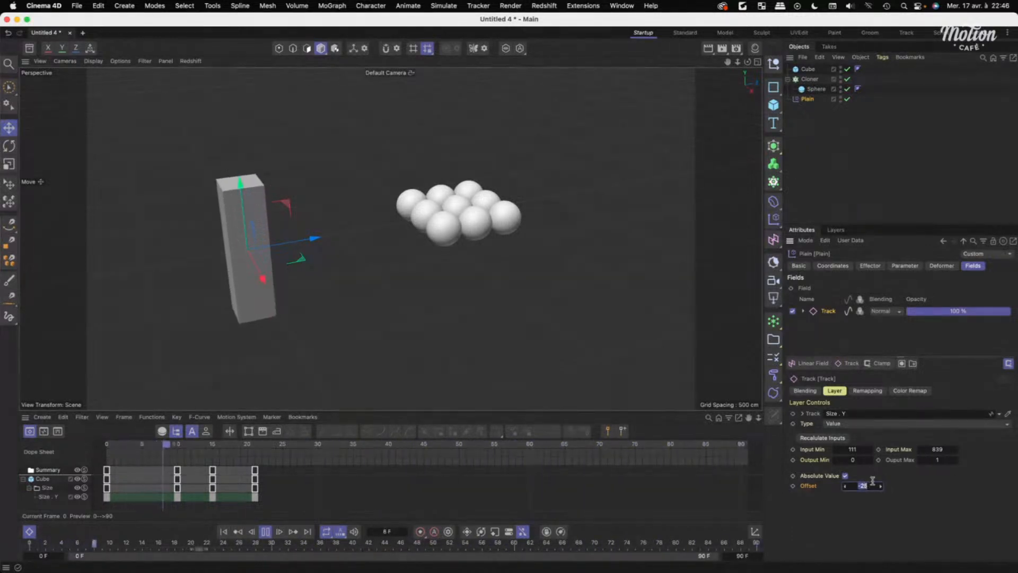
pyautogui.click(224, 531)
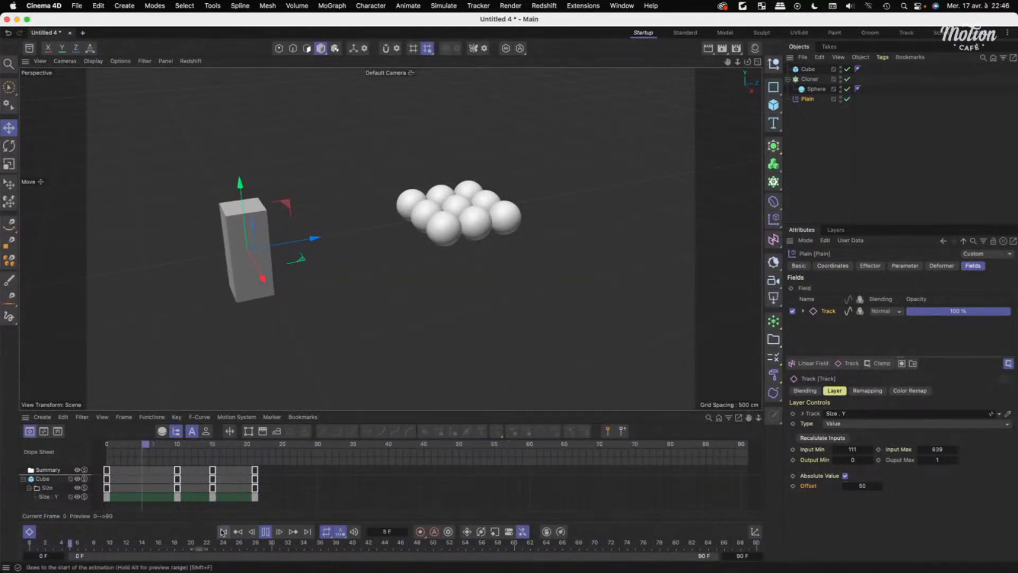
# Try smaller Track layer Offset values of 0.5 and 0.1 while the animation plays.
pyautogui.doubleClick(862, 486)
pyautogui.write('0')
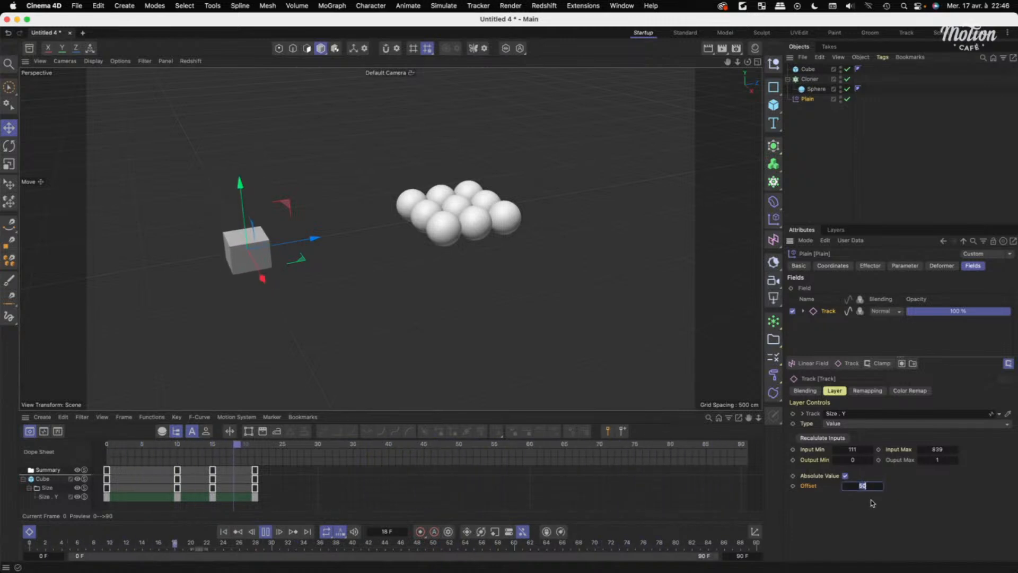
pyautogui.write('.5')
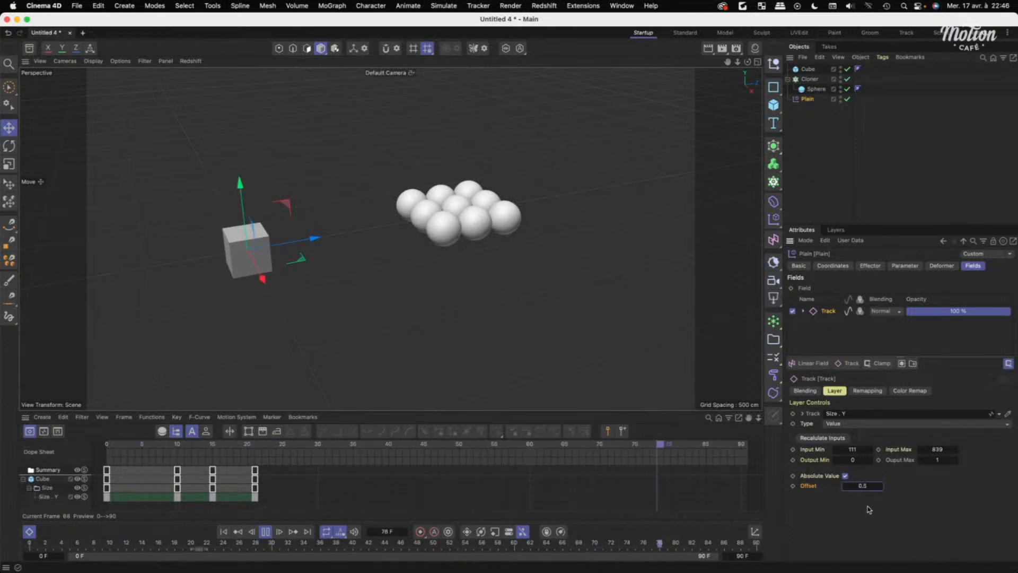
pyautogui.press('Return')
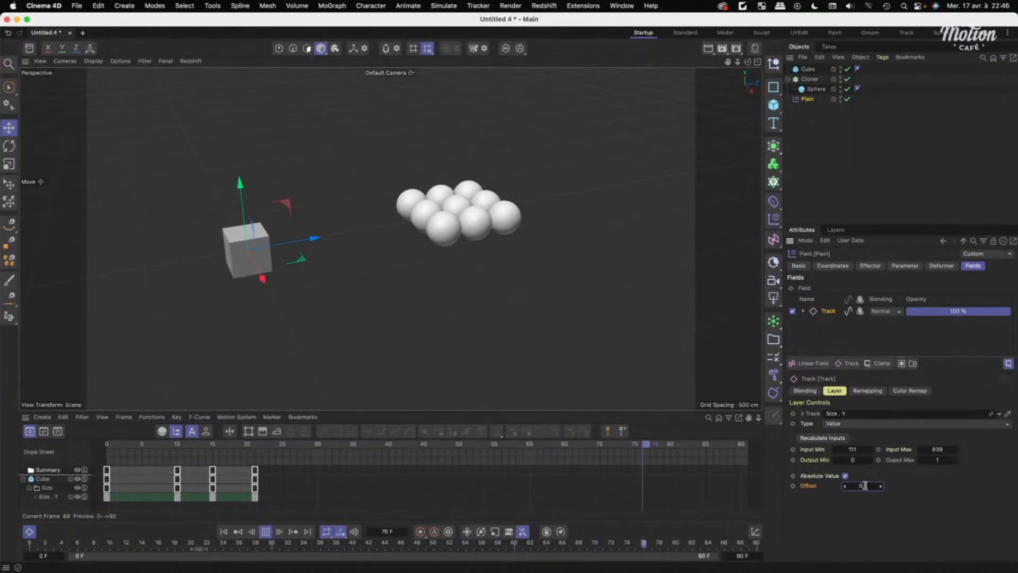
pyautogui.moveTo(864, 485); pyautogui.dragTo(863, 495)
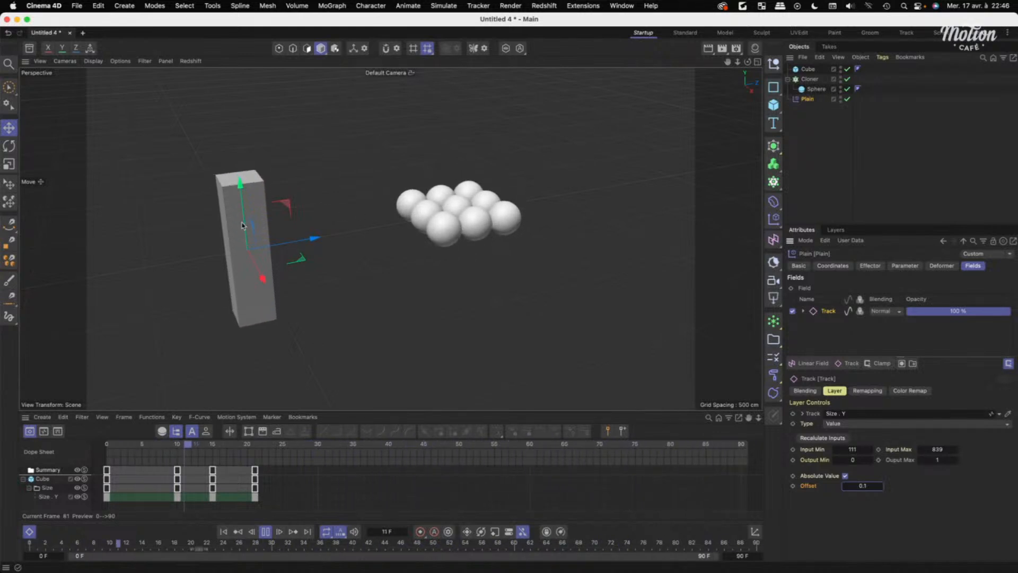
# Set the Track layer's Offset to 0, stop playback and return to the first frame.
pyautogui.doubleClick(867, 486)
pyautogui.write('0')
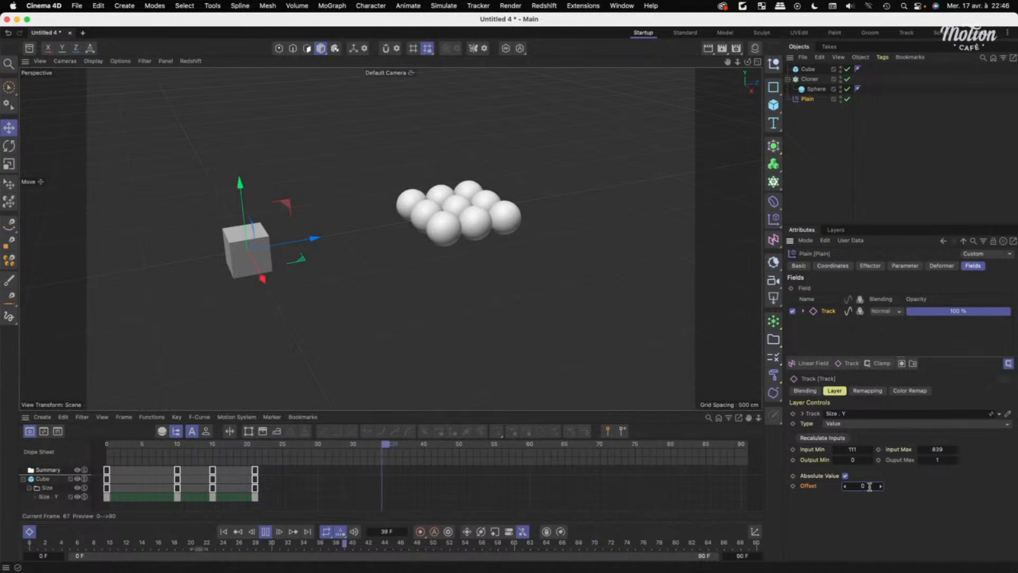
pyautogui.press('Return')
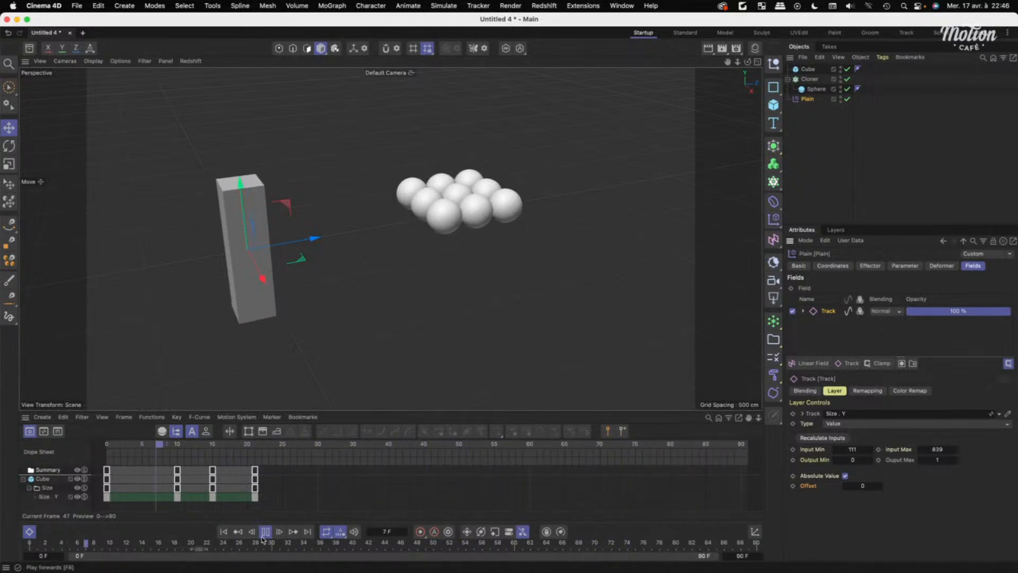
pyautogui.hotkey('shift', 'f')
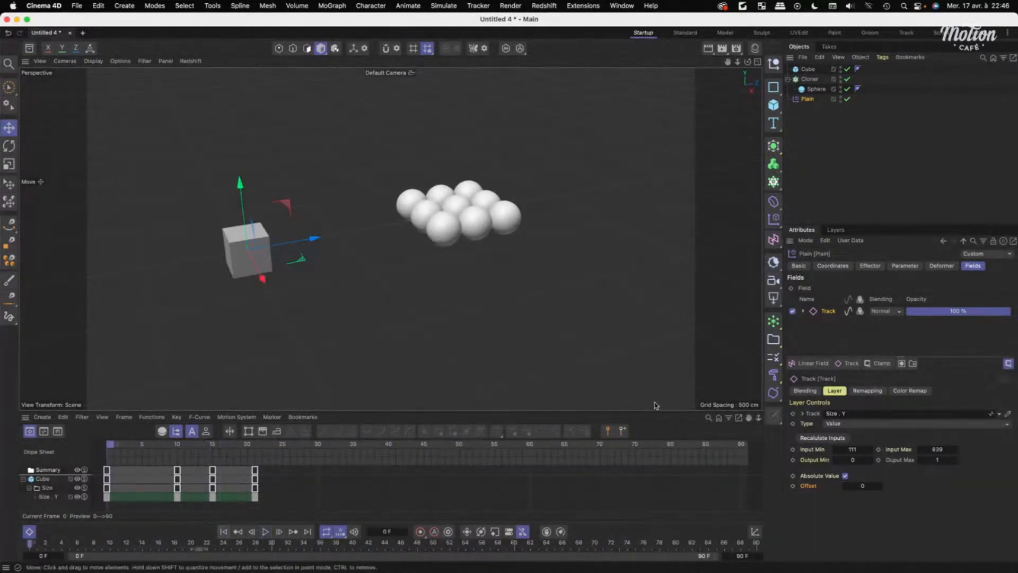
# Add a Step field layer to the Plain effector and nest it inside the Track layer's Offset sublayer.
pyautogui.click(804, 311)
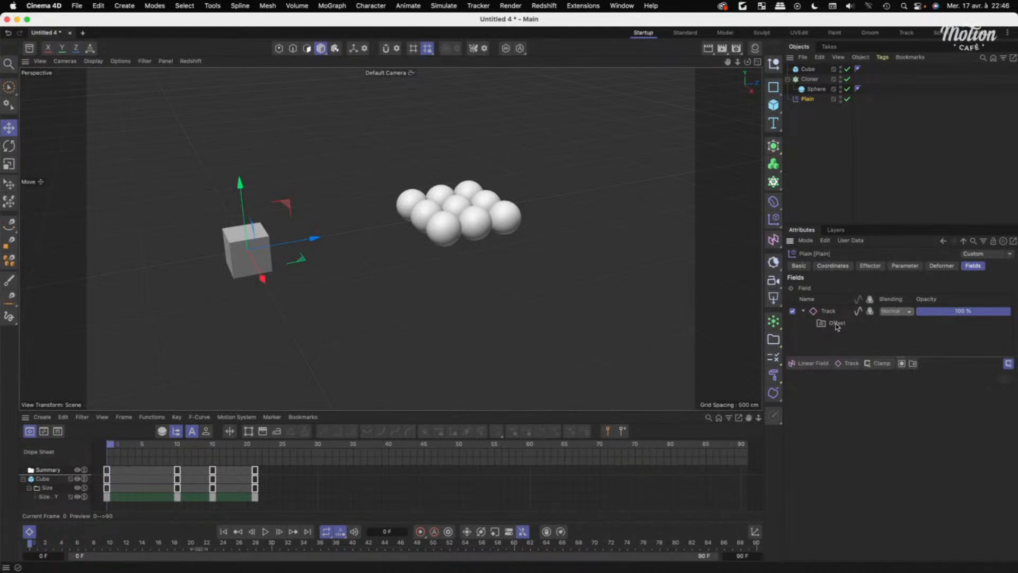
pyautogui.click(804, 366)
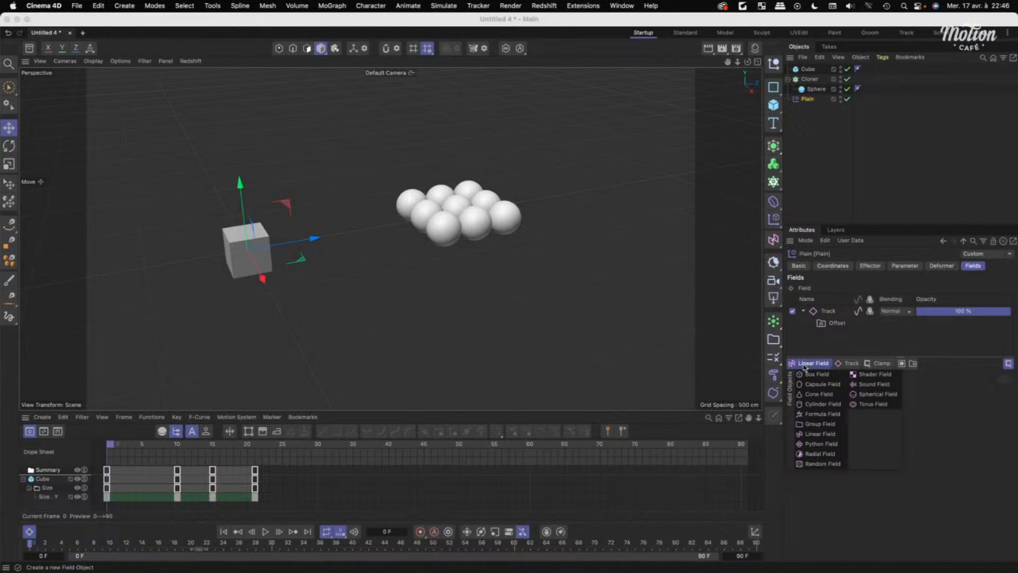
pyautogui.click(849, 364)
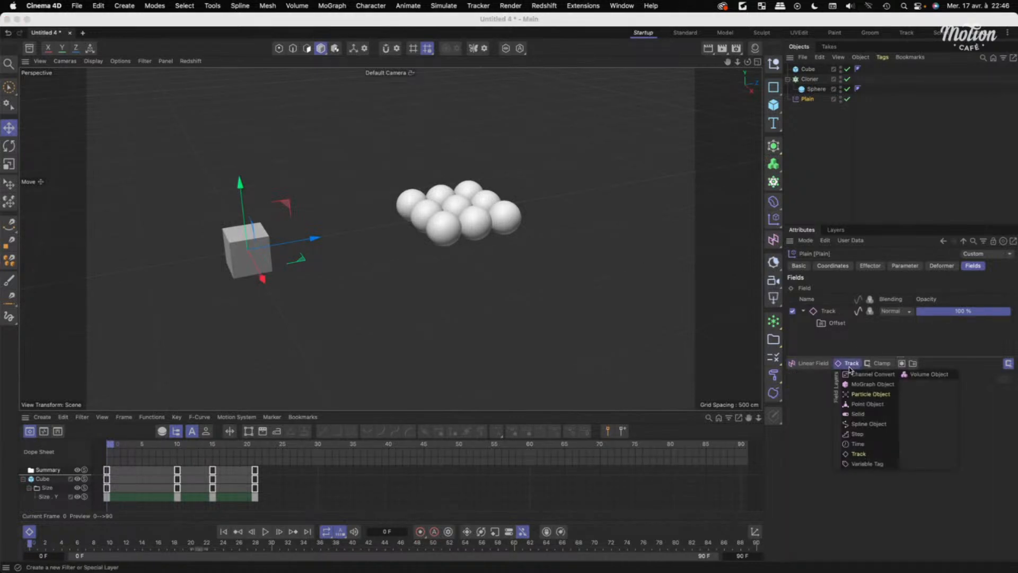
pyautogui.click(857, 433)
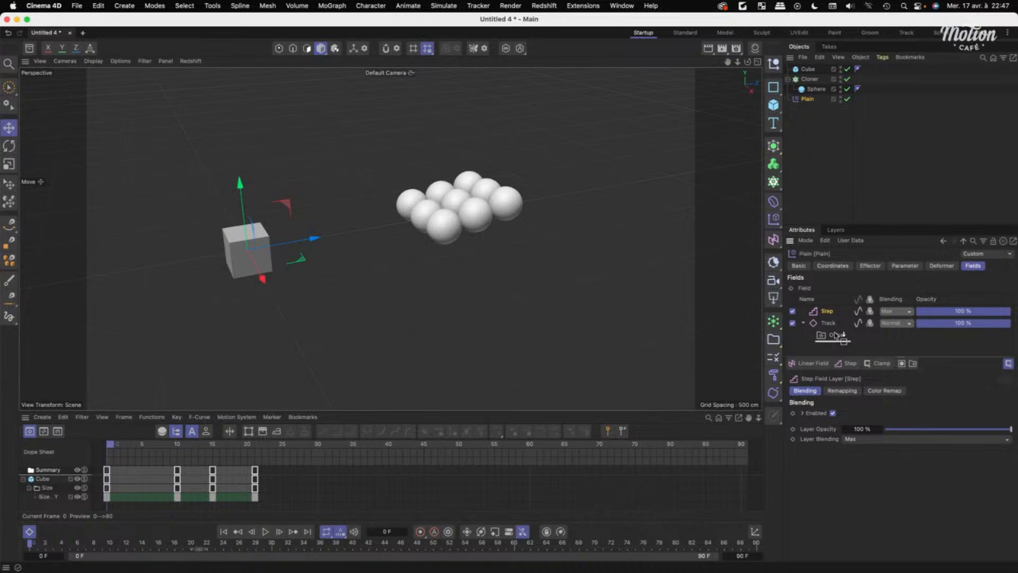
pyautogui.moveTo(836, 335); pyautogui.dragTo(845, 345)
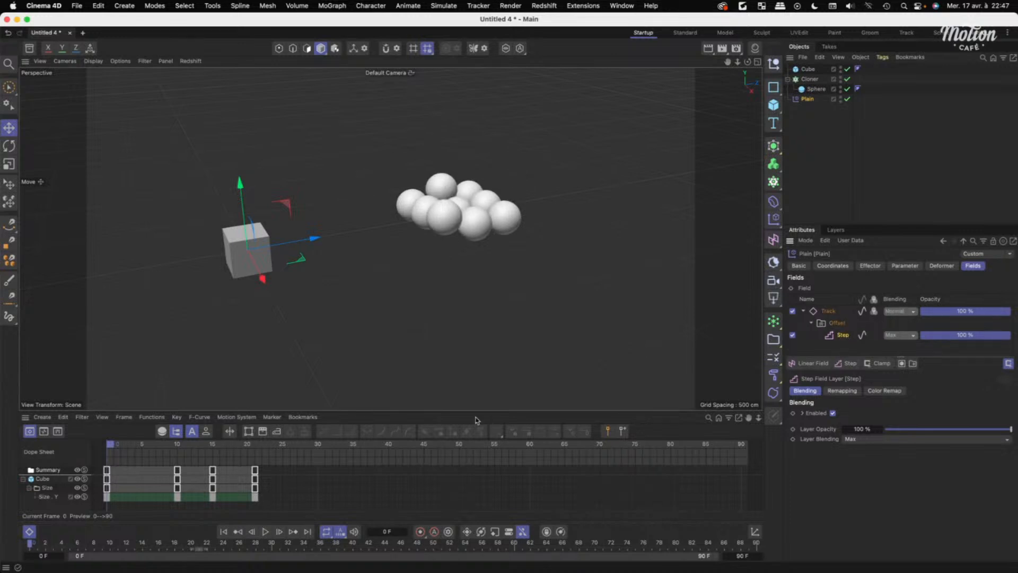
# Set the Cloner's transform display to Index and inspect the numbering on the sphere clones.
pyautogui.click(810, 79)
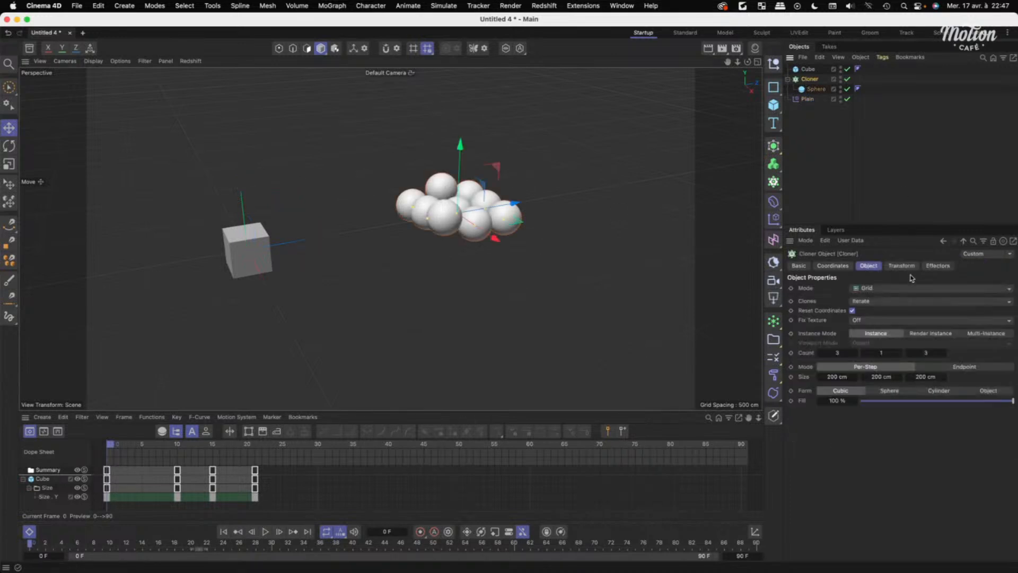
pyautogui.click(902, 267)
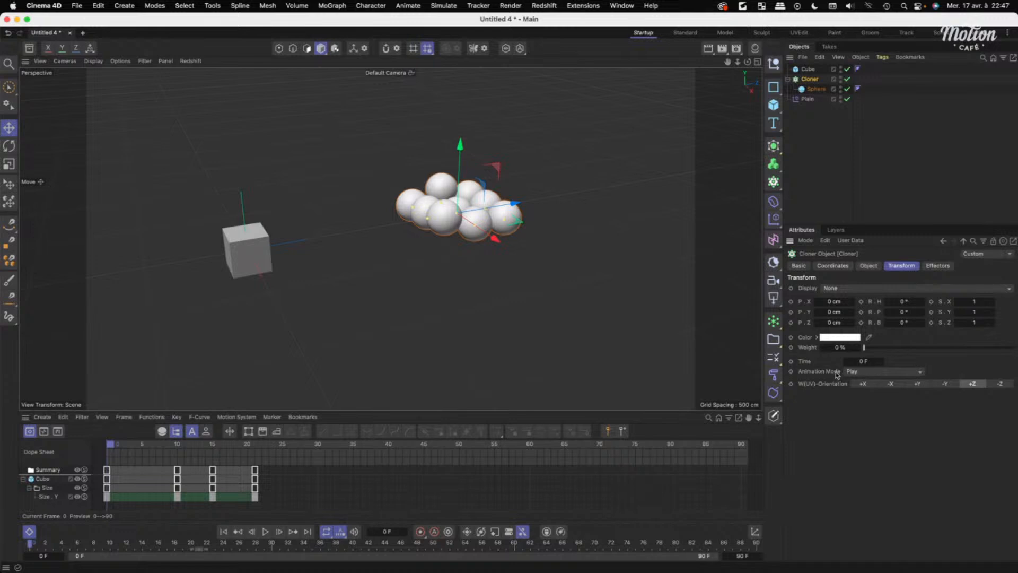
pyautogui.click(848, 289)
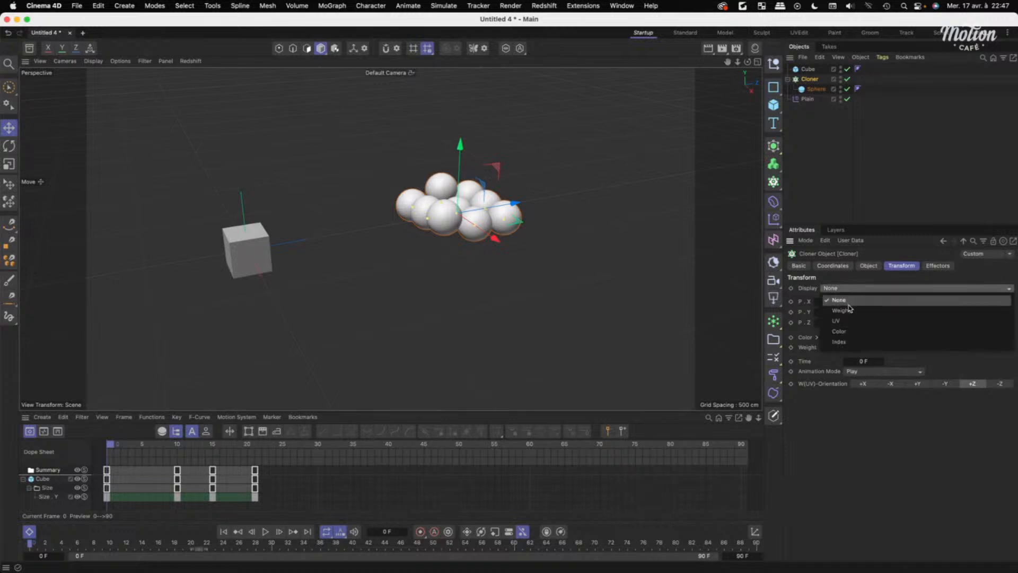
pyautogui.click(851, 342)
pyautogui.scroll(2, 469, 216)
pyautogui.keyDown('alt'); pyautogui.moveTo(469, 216); pyautogui.dragTo(401, 163); pyautogui.keyUp('alt')
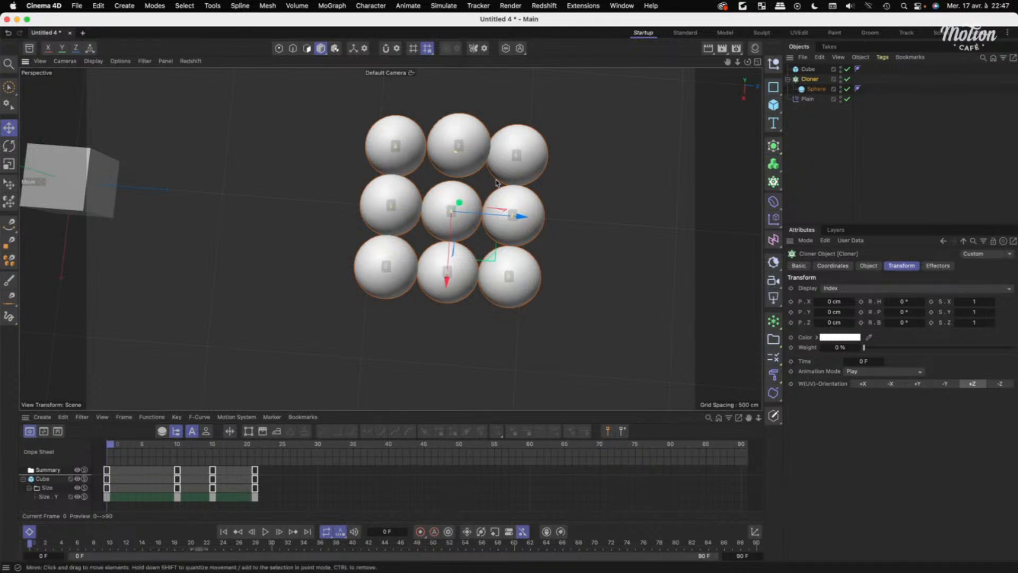
pyautogui.keyDown('alt'); pyautogui.moveTo(455, 153); pyautogui.dragTo(522, 139); pyautogui.keyUp('alt')
pyautogui.scroll(-3, 477, 152)
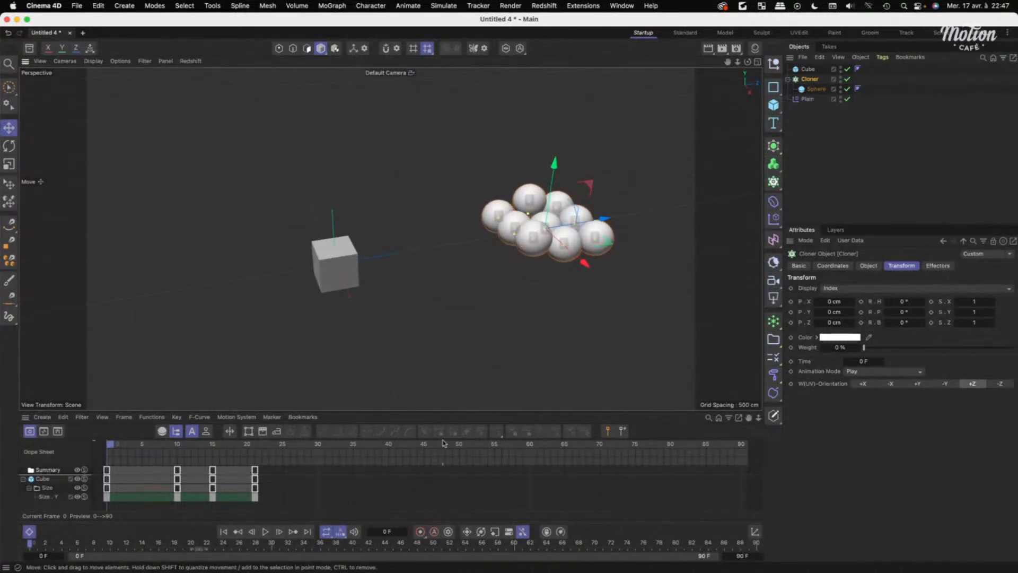
# Play the animation and set the Plain effector's Track layer Offset to -0.25.
pyautogui.click(265, 532)
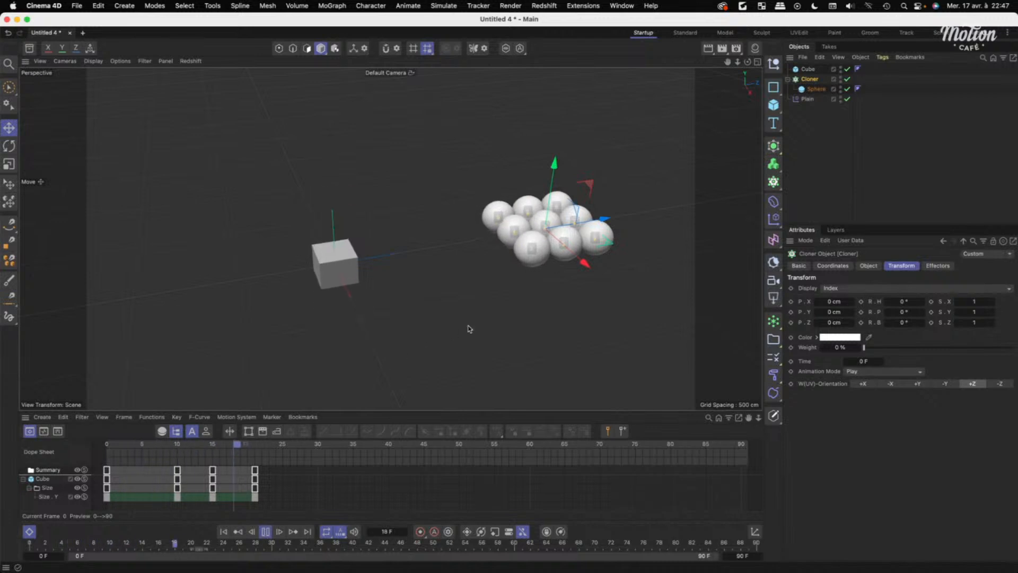
pyautogui.click(891, 153)
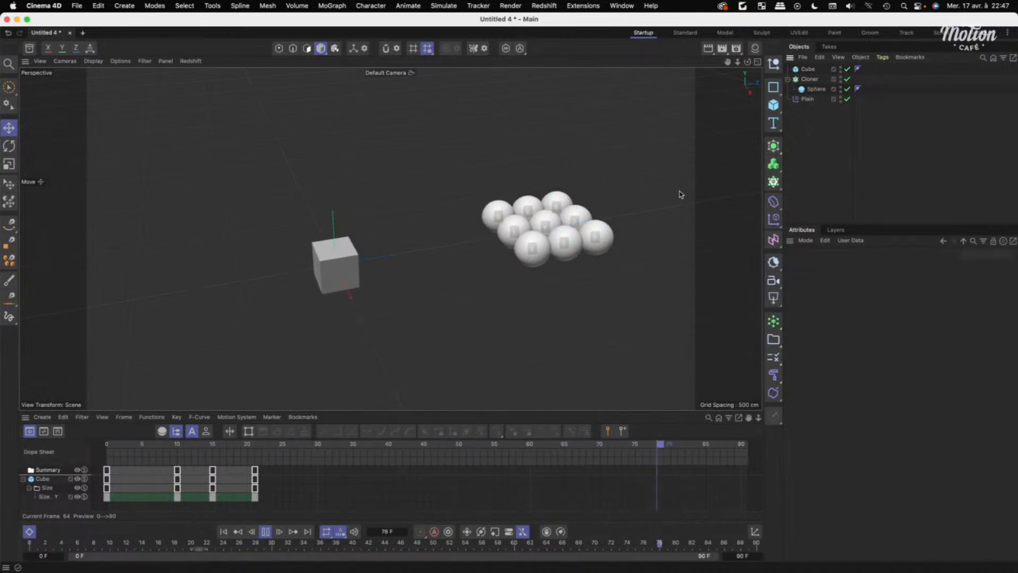
pyautogui.click(812, 100)
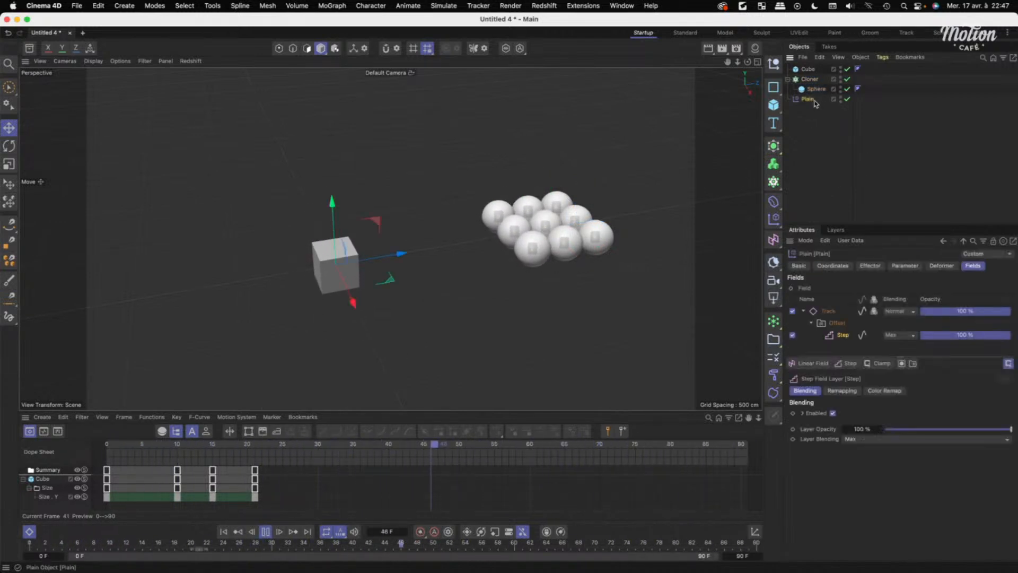
pyautogui.click(828, 311)
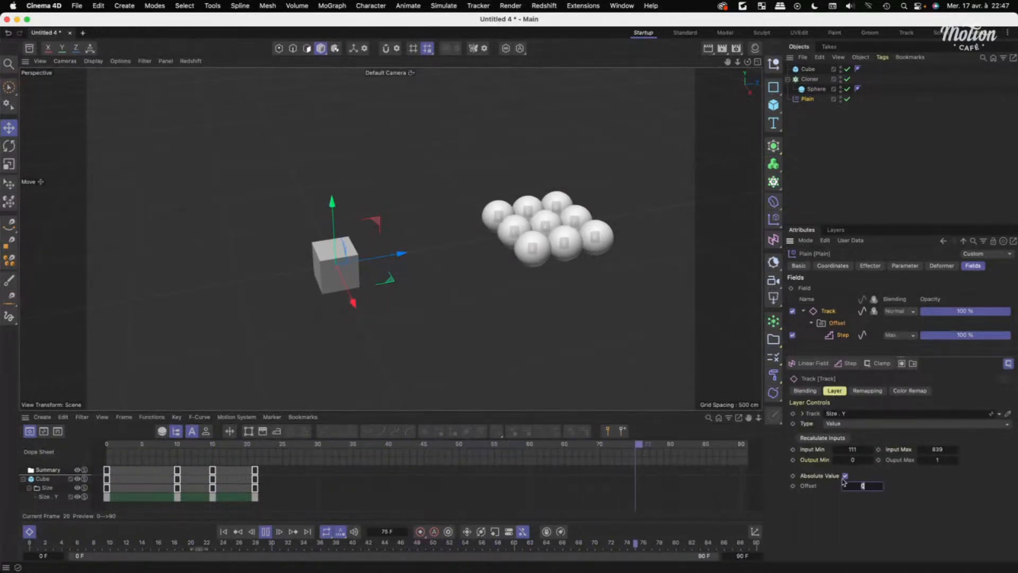
pyautogui.press('Return')
pyautogui.click(864, 485)
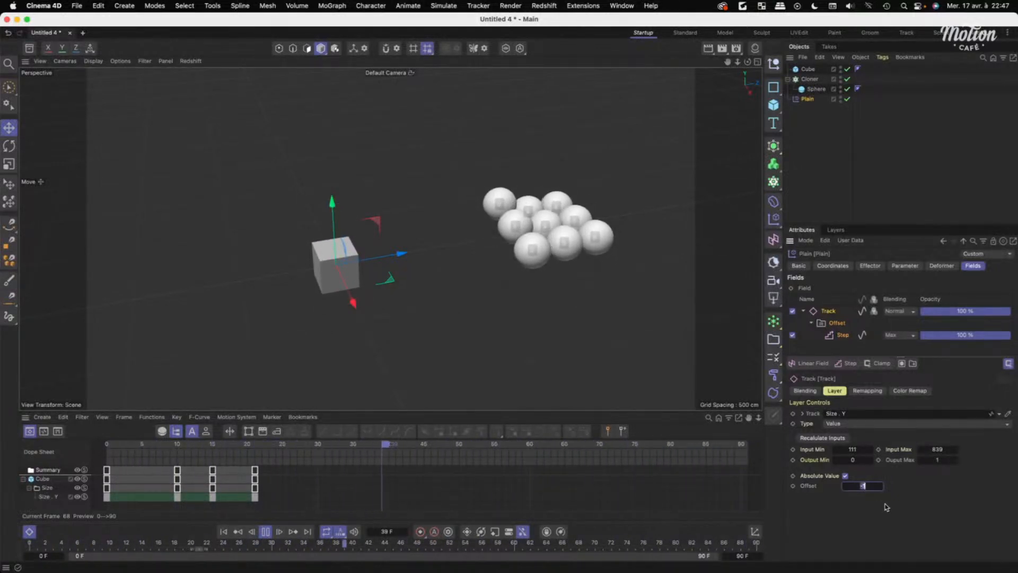
pyautogui.write('-0.1')
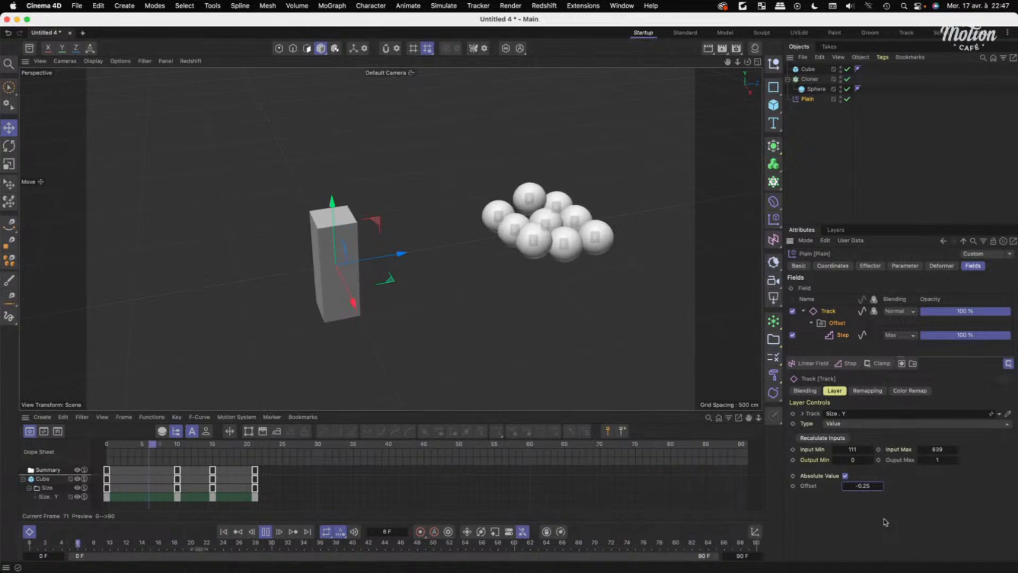
pyautogui.scroll(3, 604, 249)
pyautogui.scroll(1, 659, 240)
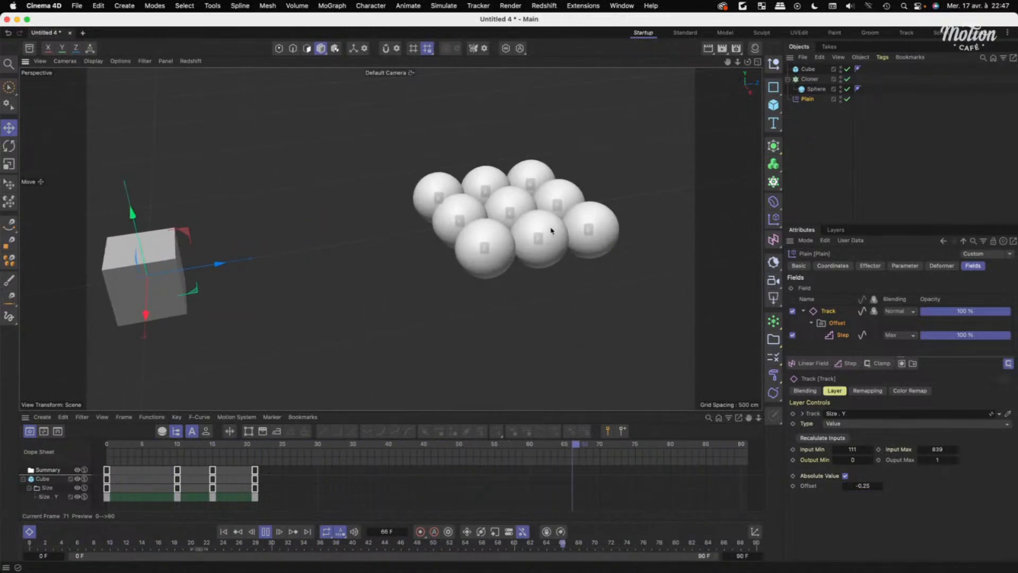
# Disable Clamp Max and set Max to 500% in the Step field layer's remapping.
pyautogui.click(842, 336)
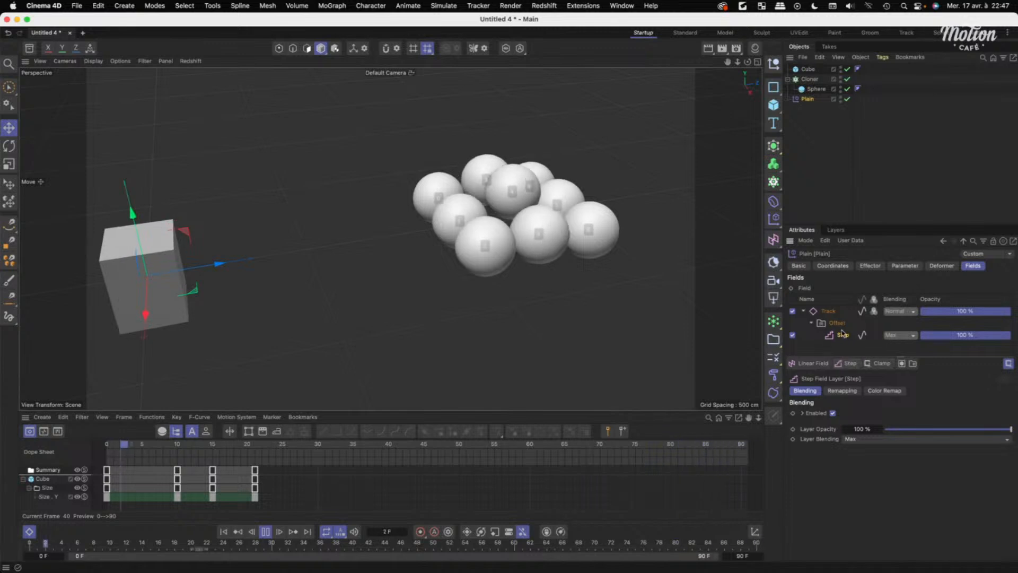
pyautogui.click(843, 390)
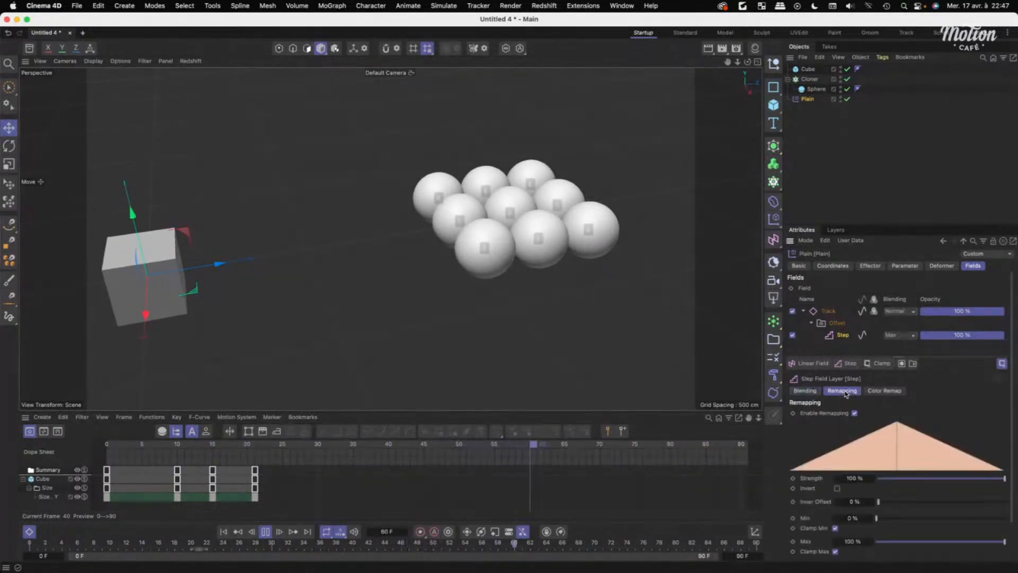
pyautogui.moveTo(870, 226); pyautogui.dragTo(872, 125)
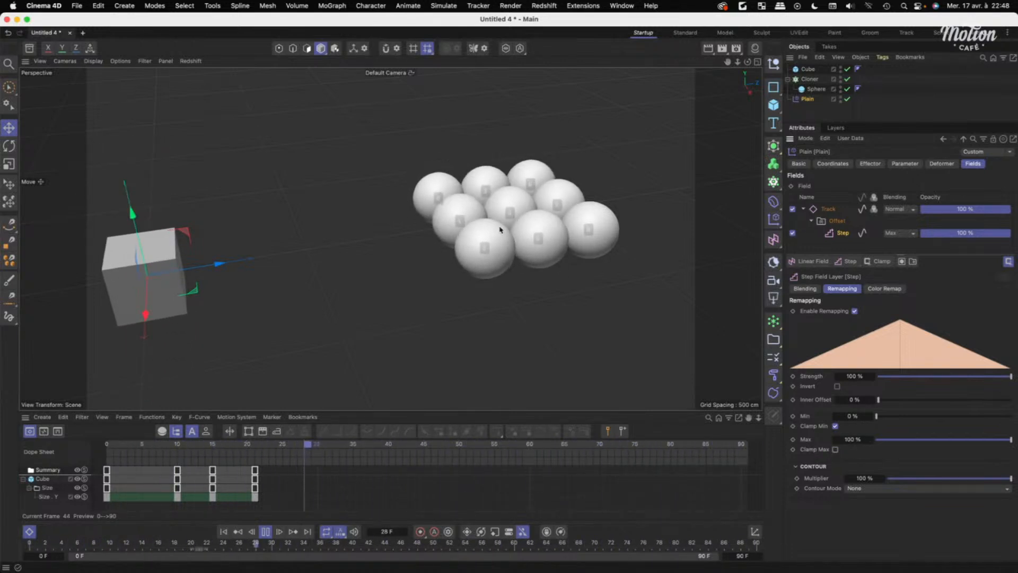
pyautogui.click(854, 439)
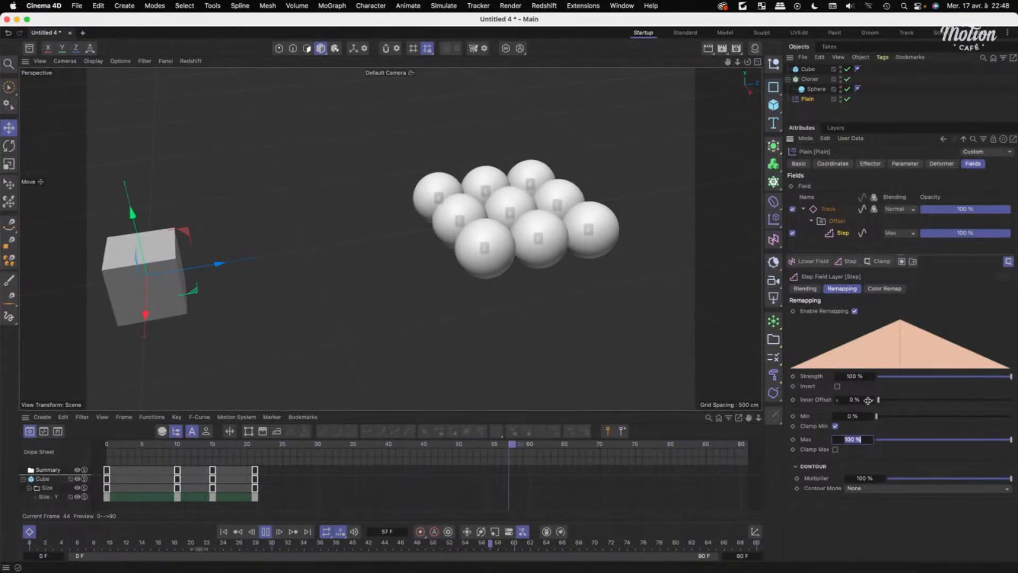
pyautogui.write('500')
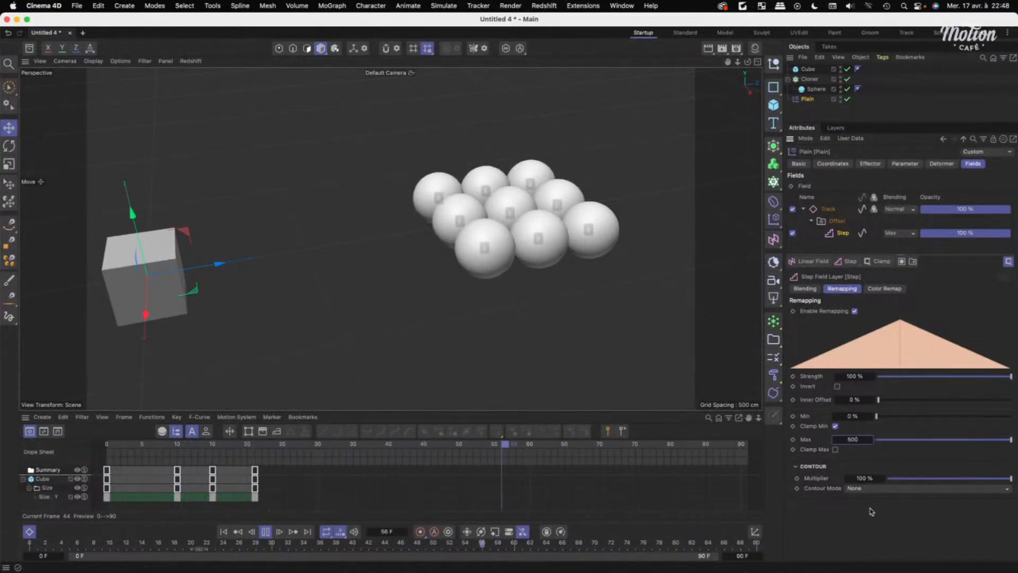
pyautogui.press('Return')
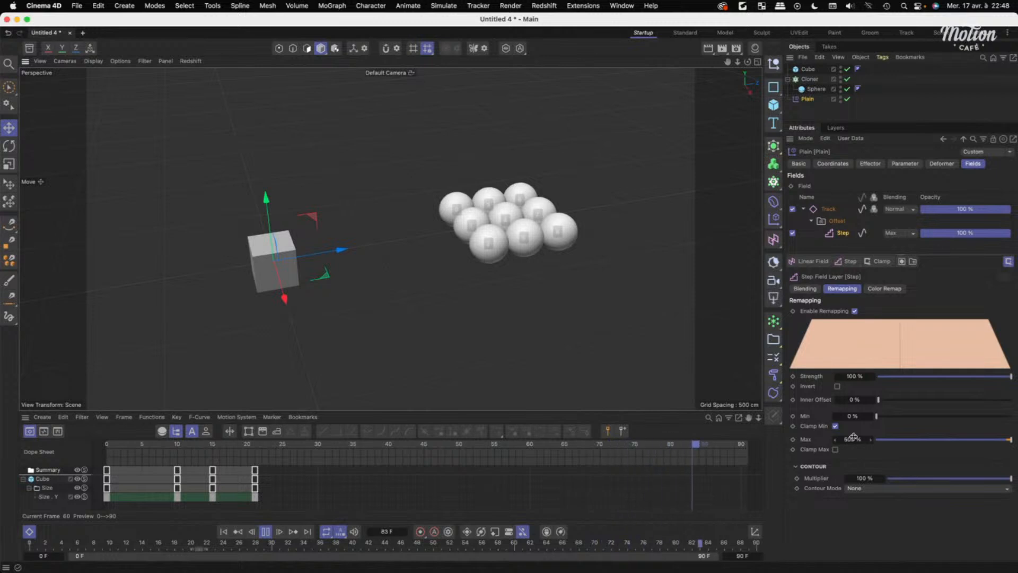
# Set the Track layer's Offset to -5 in the Plain effector's fields and stop the playback.
pyautogui.click(827, 209)
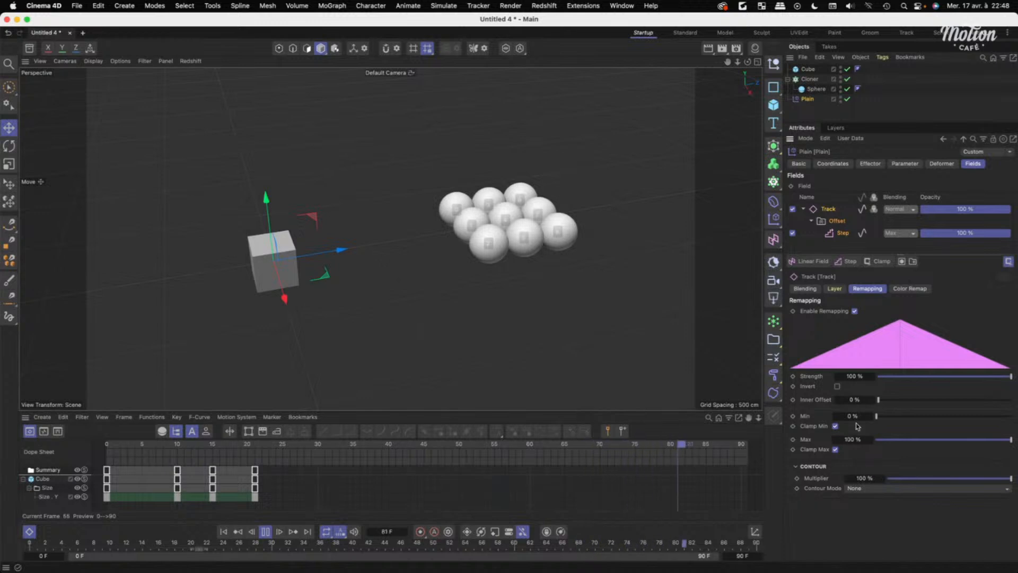
pyautogui.click(834, 288)
pyautogui.click(860, 383)
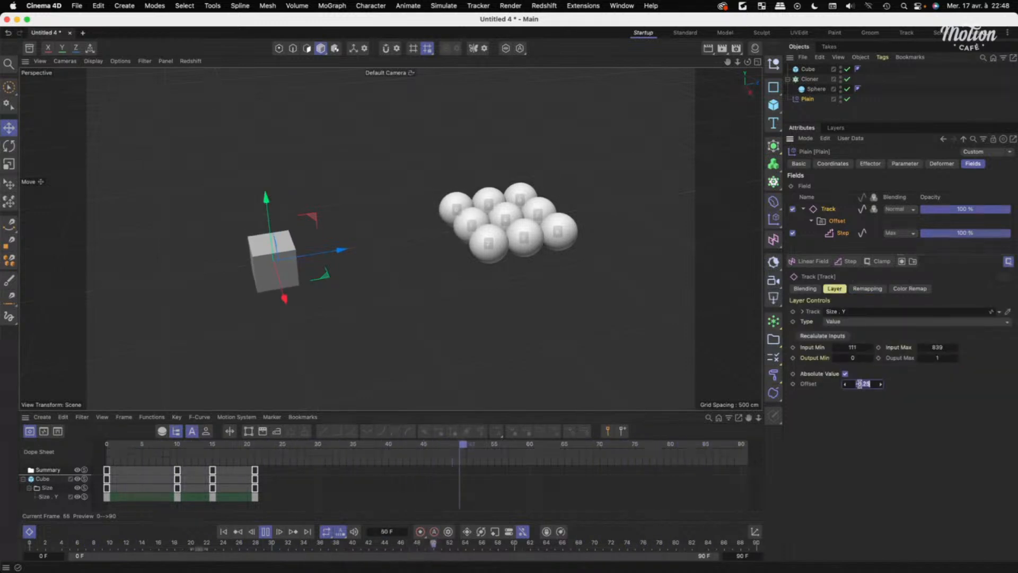
pyautogui.write('-5')
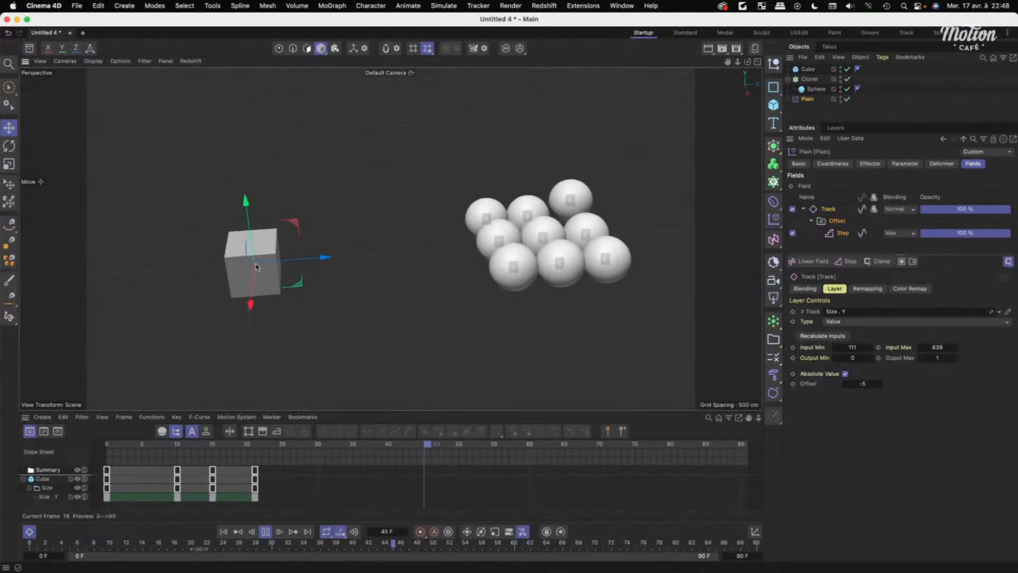
pyautogui.click(265, 532)
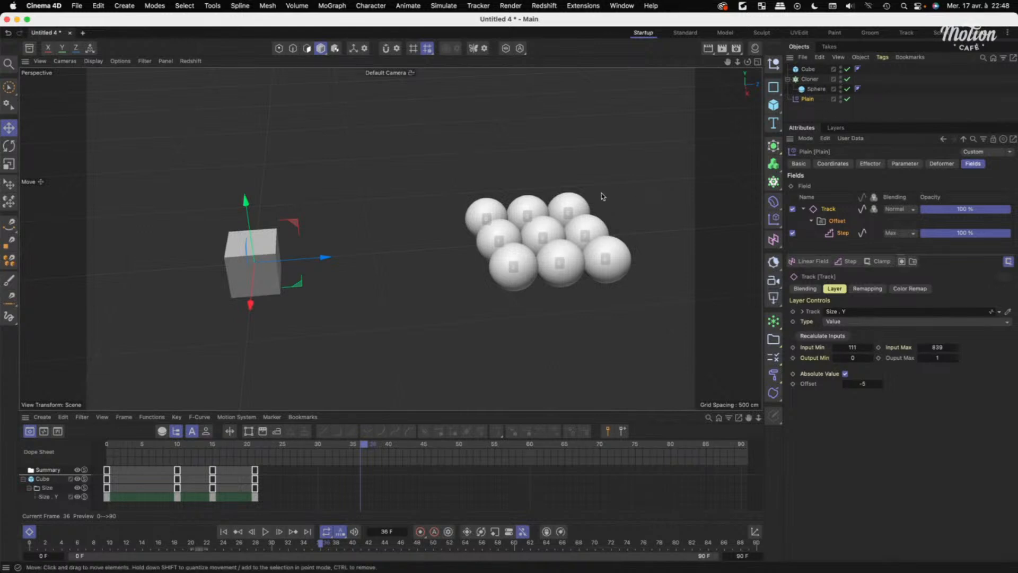
pyautogui.scroll(5, 271, 246)
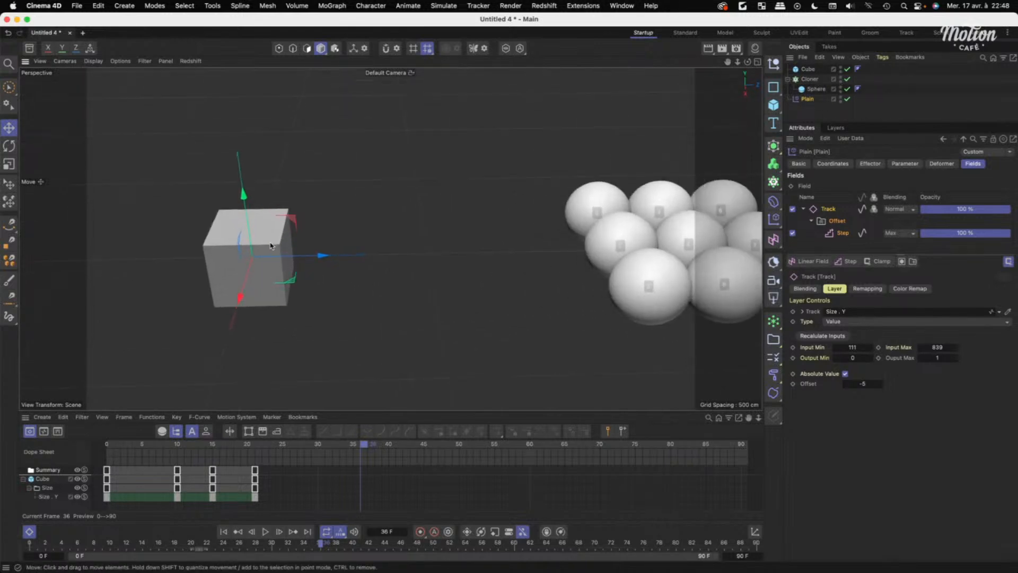
pyautogui.scroll(-5, 434, 245)
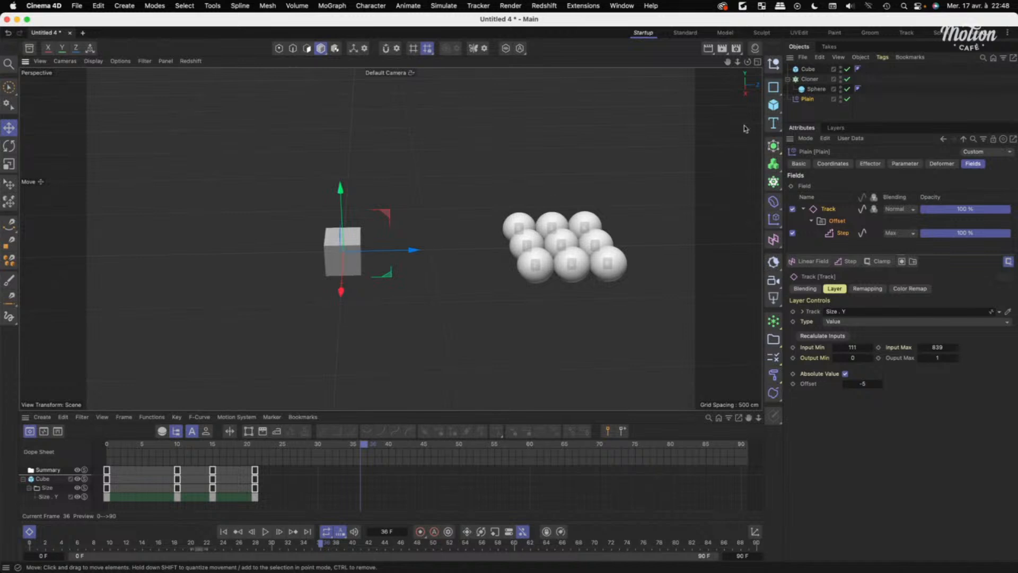
# Enlarge the object list and open the Track-Field-Layer_bottlesOnConveyor-simple.c4d scene in a separate document.
pyautogui.moveTo(814, 122); pyautogui.dragTo(815, 196)
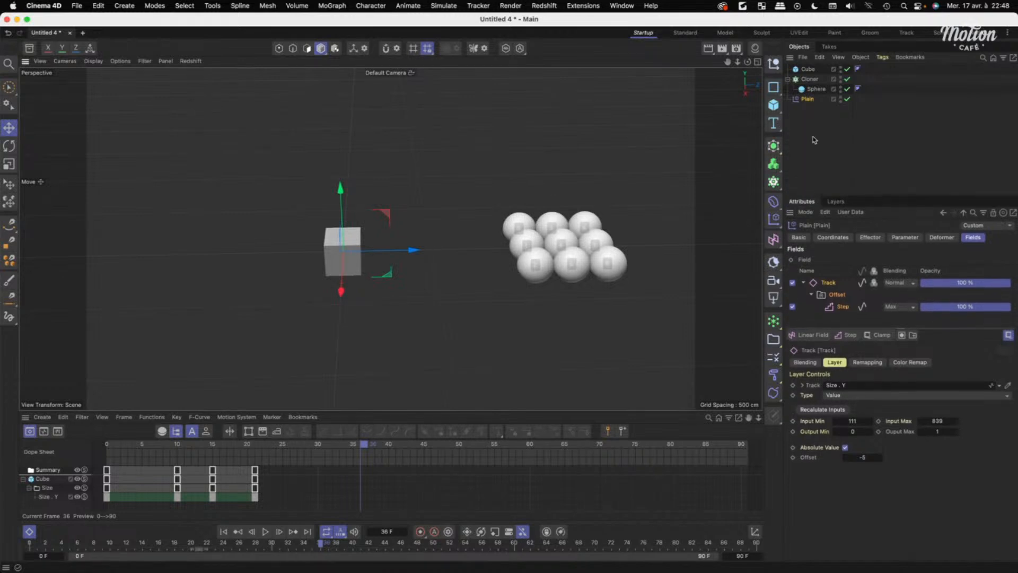
pyautogui.click(393, 255)
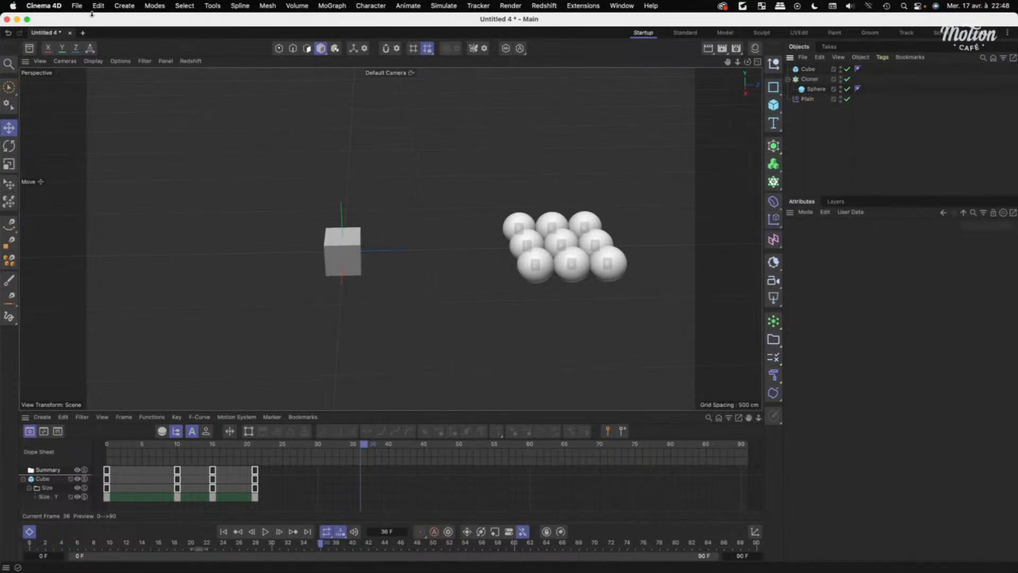
pyautogui.click(83, 33)
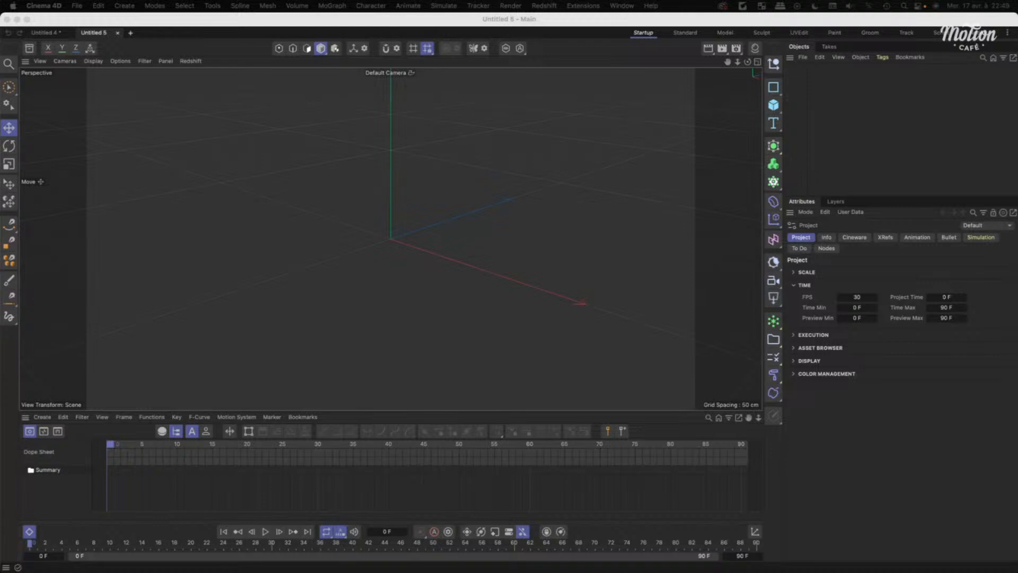
pyautogui.moveTo(371, 233); pyautogui.dragTo(325, 243)
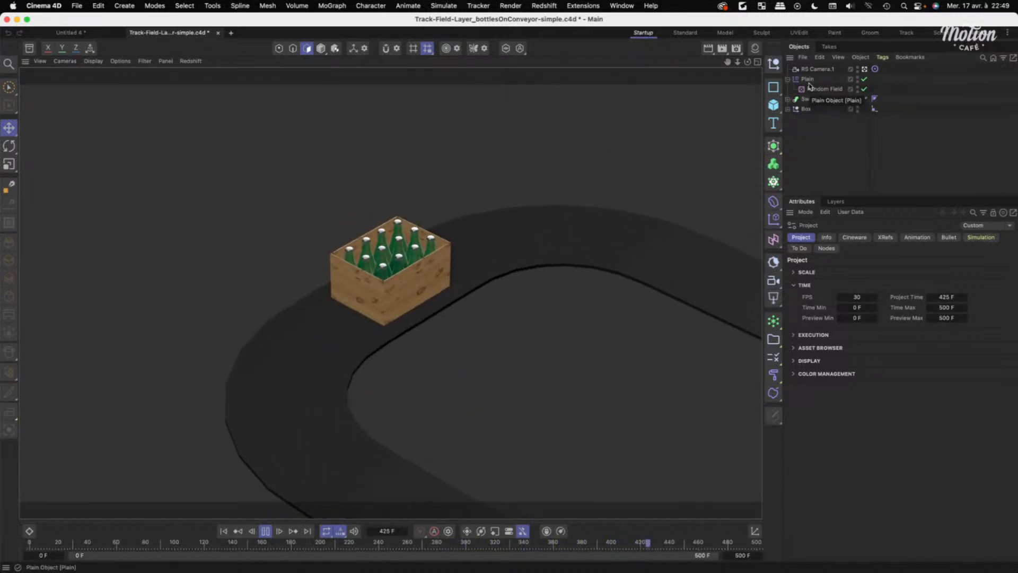
# Show the Position keyframes of the Box's Align to Spline tag in the timeline and examine their spacing.
pyautogui.click(874, 109)
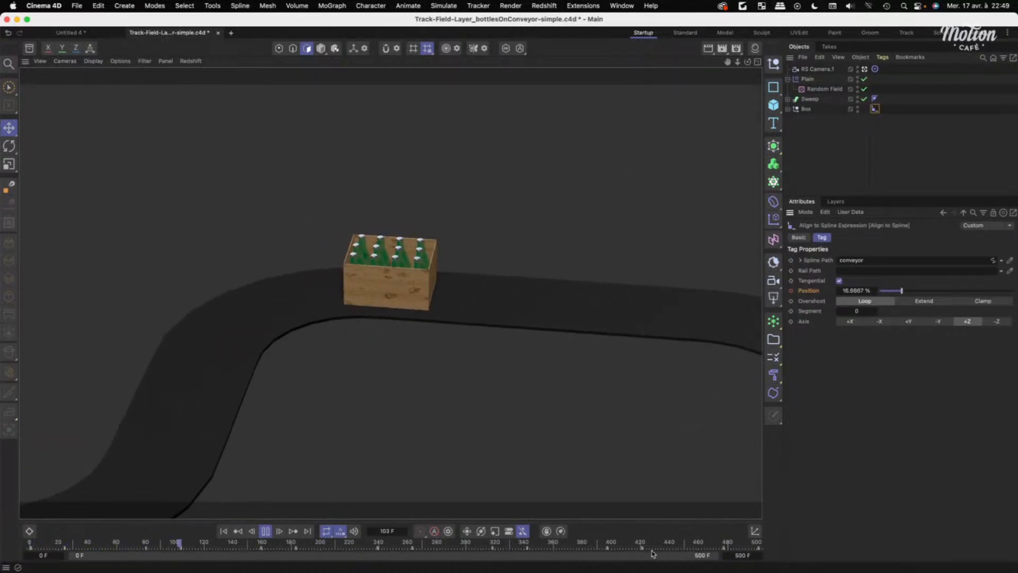
pyautogui.click(30, 531)
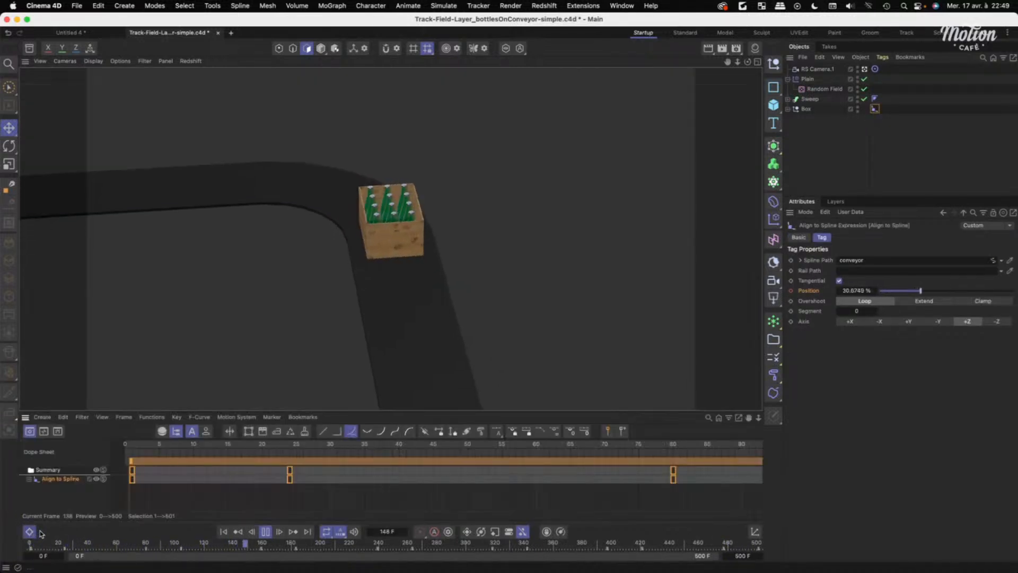
pyautogui.click(29, 479)
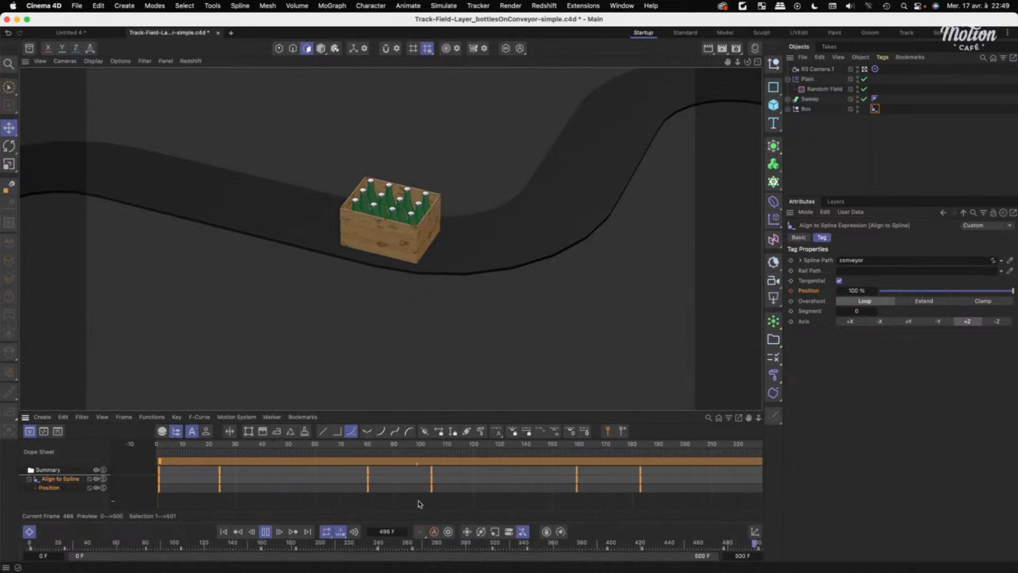
pyautogui.scroll(-2, 455, 464)
pyautogui.hscroll(2, 455, 506)
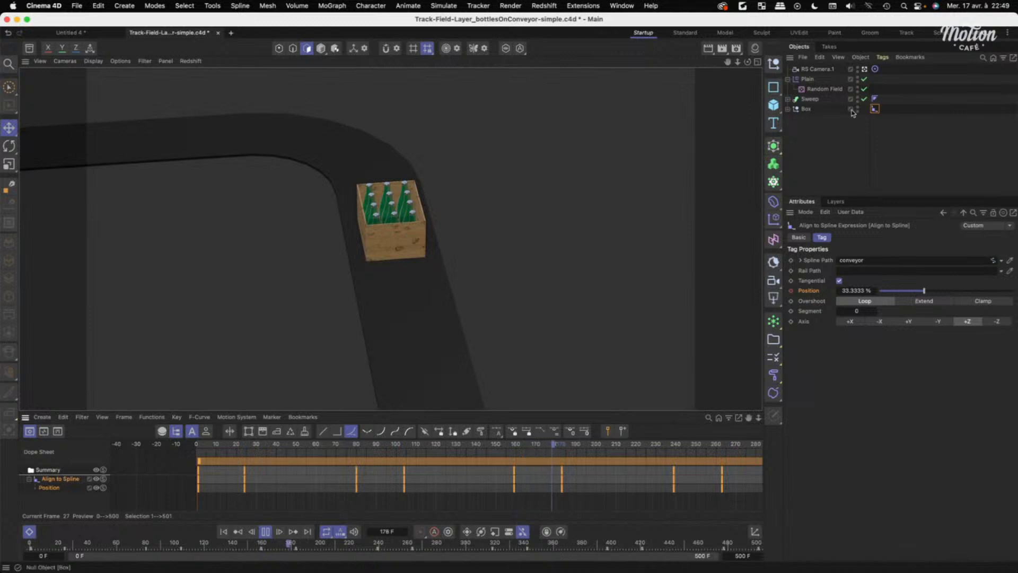
# Expand the Box hierarchy down to the bottles and show the transform settings of their Cloner.
pyautogui.click(788, 109)
pyautogui.click(804, 139)
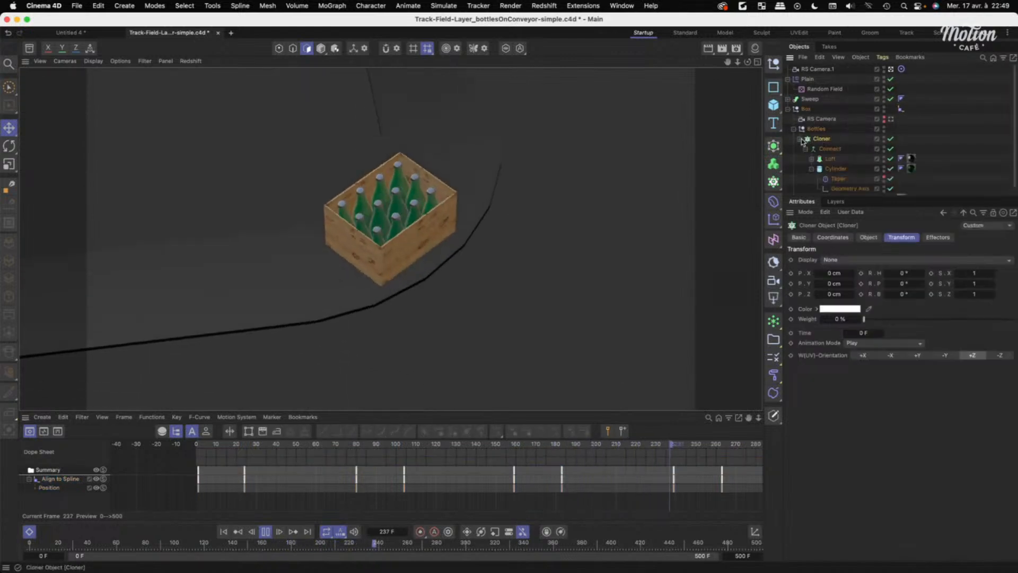
pyautogui.click(805, 149)
pyautogui.click(827, 148)
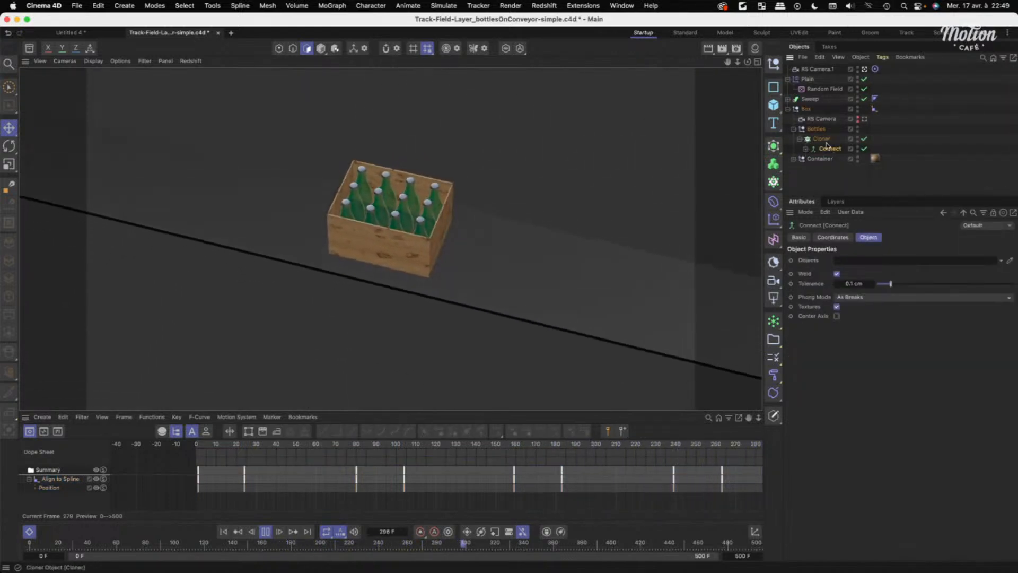
pyautogui.click(821, 138)
pyautogui.click(901, 237)
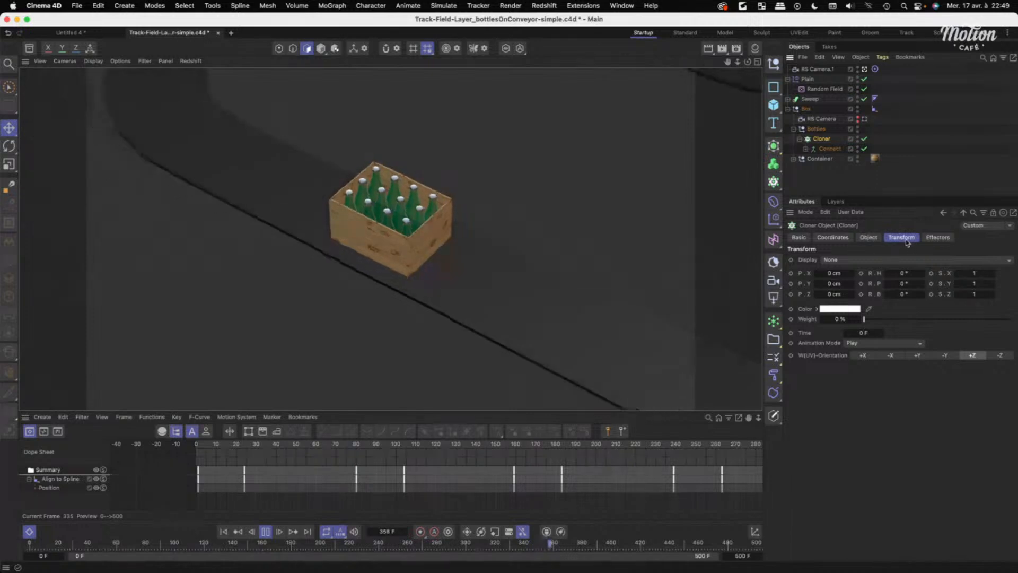
# Stop the playback, try tilting the bottle clones with the Cloner's pitch rotation, and undo the change.
pyautogui.press('space')
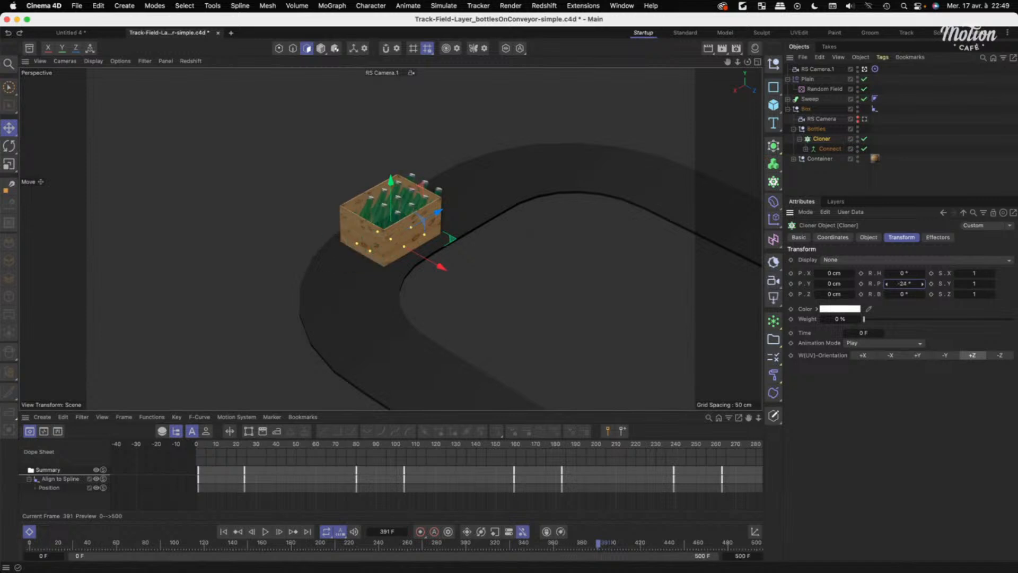
pyautogui.click(895, 131)
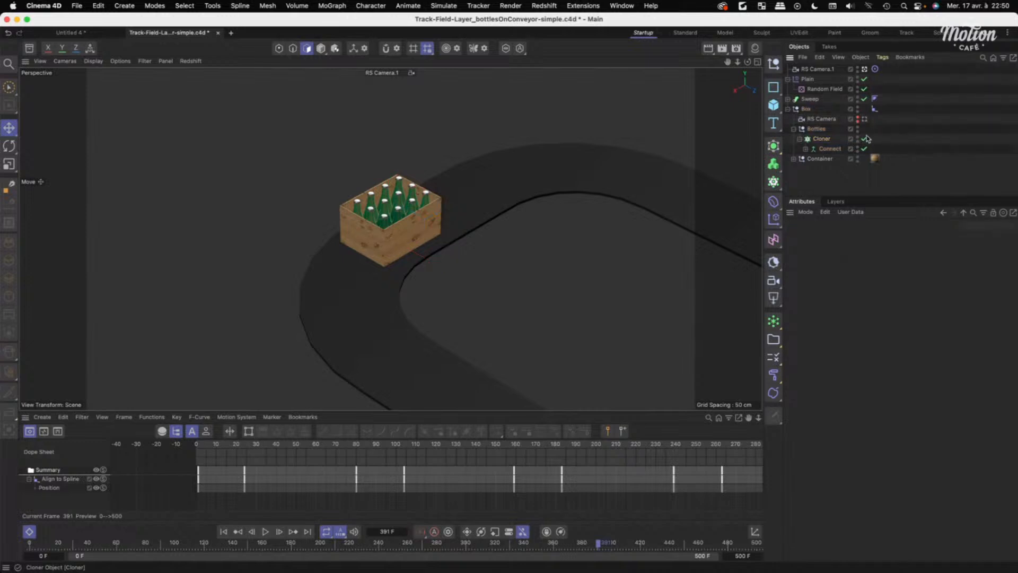
pyautogui.click(821, 139)
pyautogui.moveTo(901, 283); pyautogui.dragTo(922, 273)
pyautogui.press('super+z')
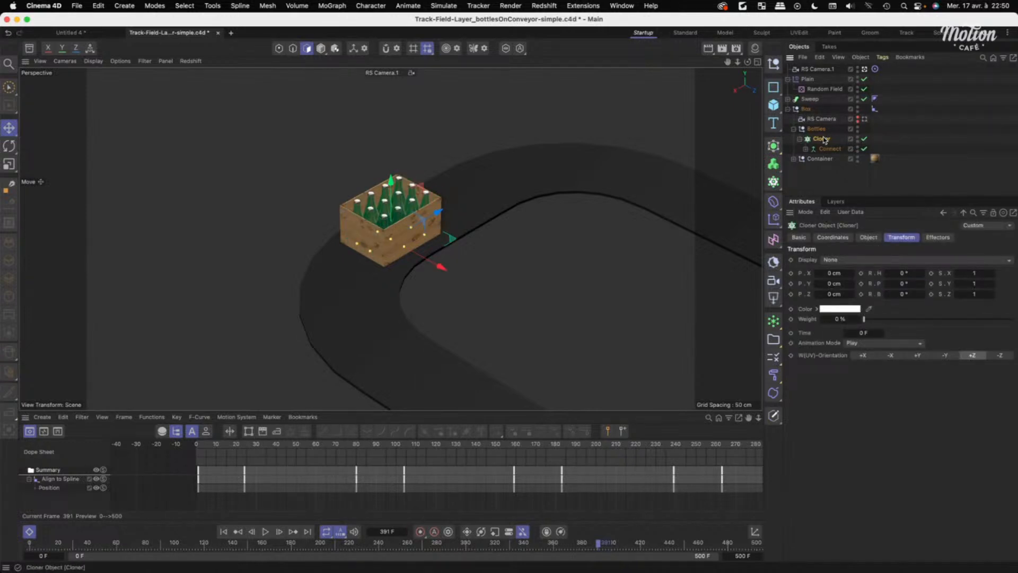
# Review the Plain effector's rotation parameters and its list of field layers.
pyautogui.click(807, 79)
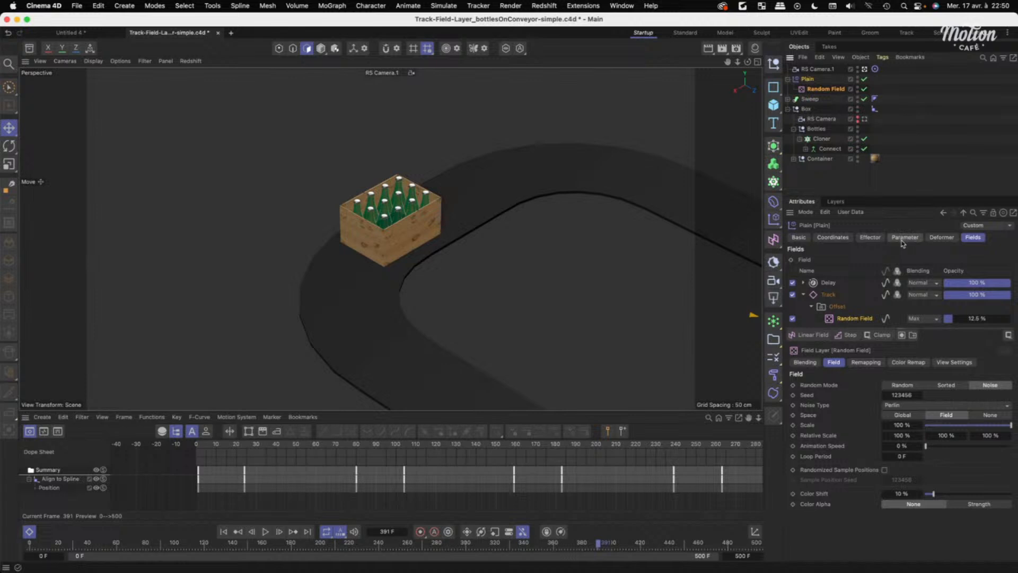
pyautogui.click(904, 238)
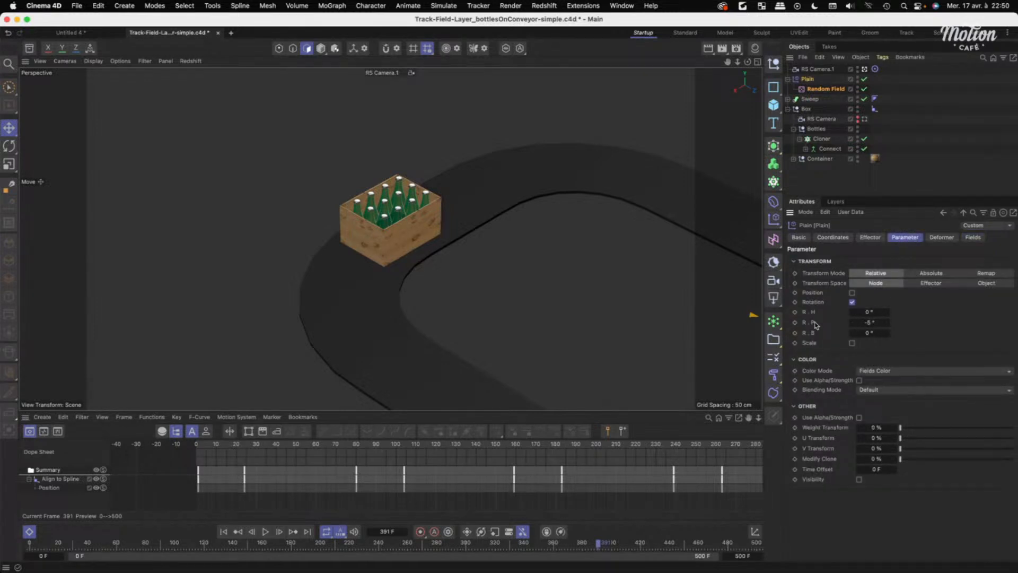
pyautogui.click(976, 238)
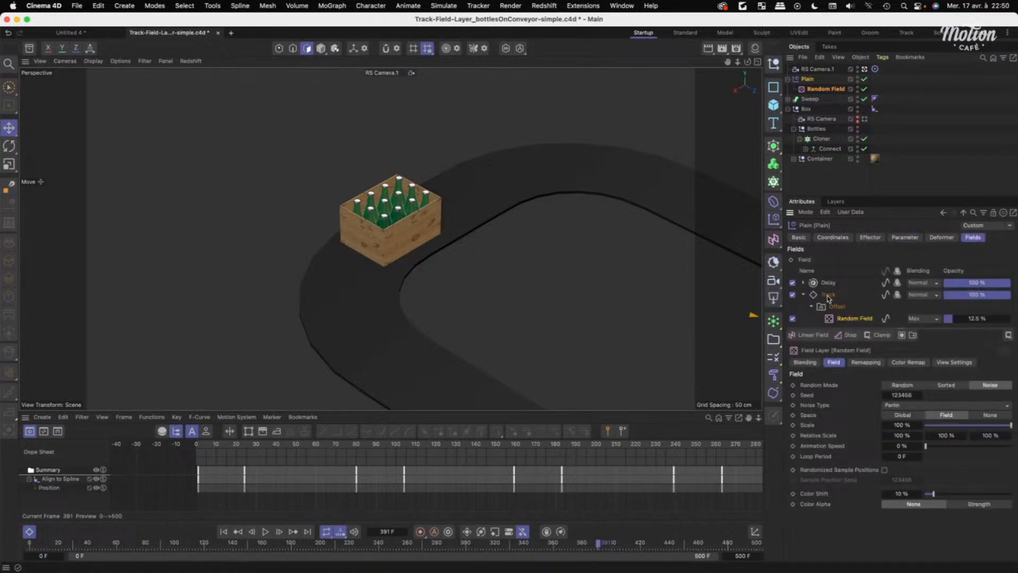
# Raise the Random Field layer's opacity above 50% in the Track's Offset sublayer and play the animation from the first frame.
pyautogui.moveTo(852, 328); pyautogui.dragTo(845, 354)
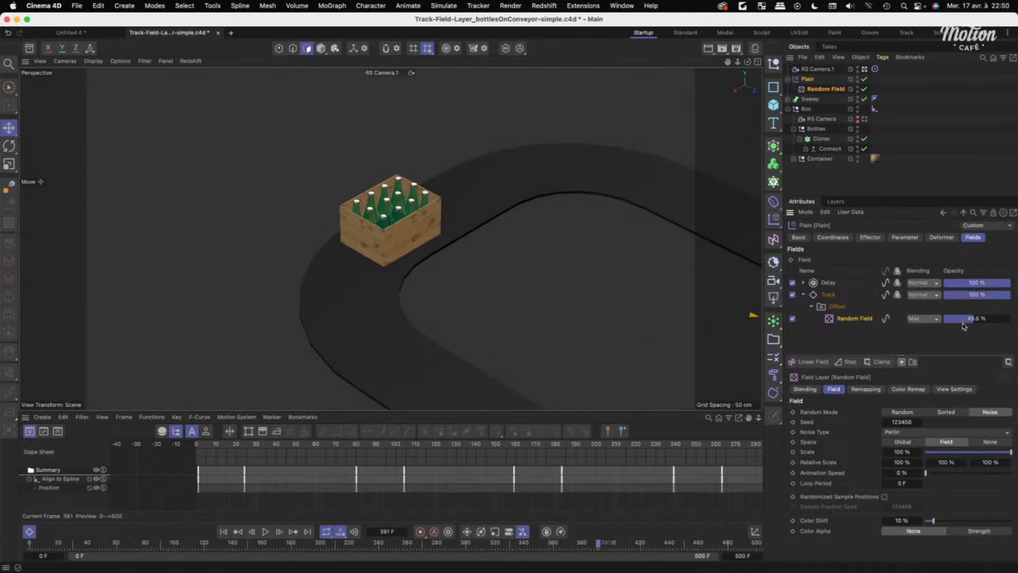
pyautogui.click(225, 532)
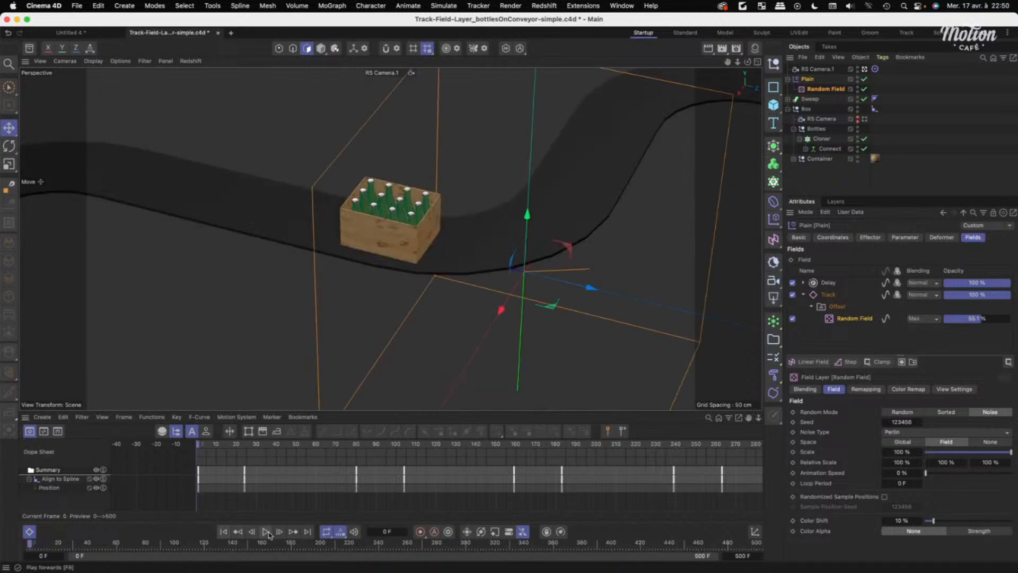
pyautogui.click(266, 532)
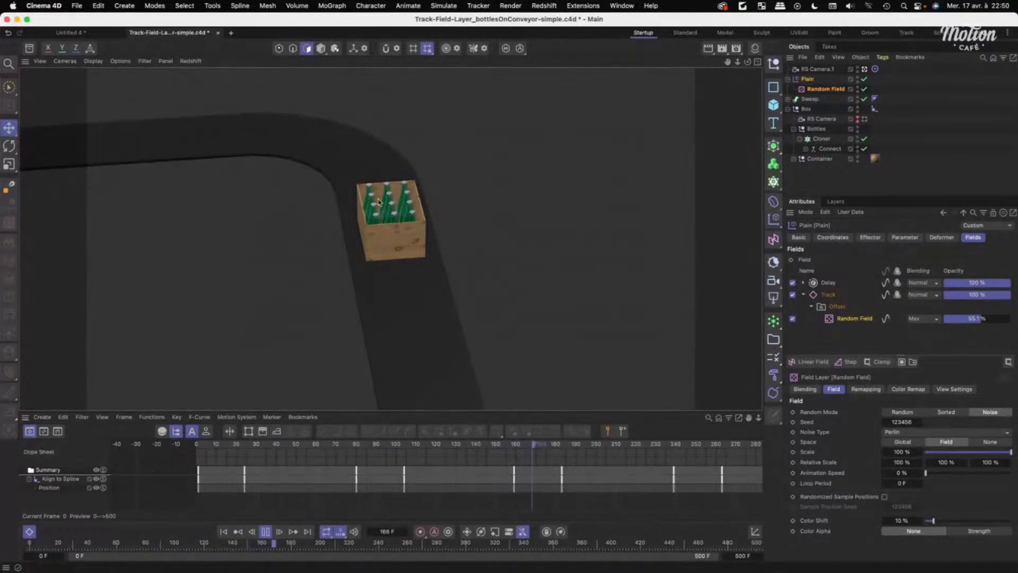
# Reduce the Random Field layer's opacity to 18.7% and set the field's Random Mode to Random.
pyautogui.moveTo(960, 323); pyautogui.dragTo(957, 324)
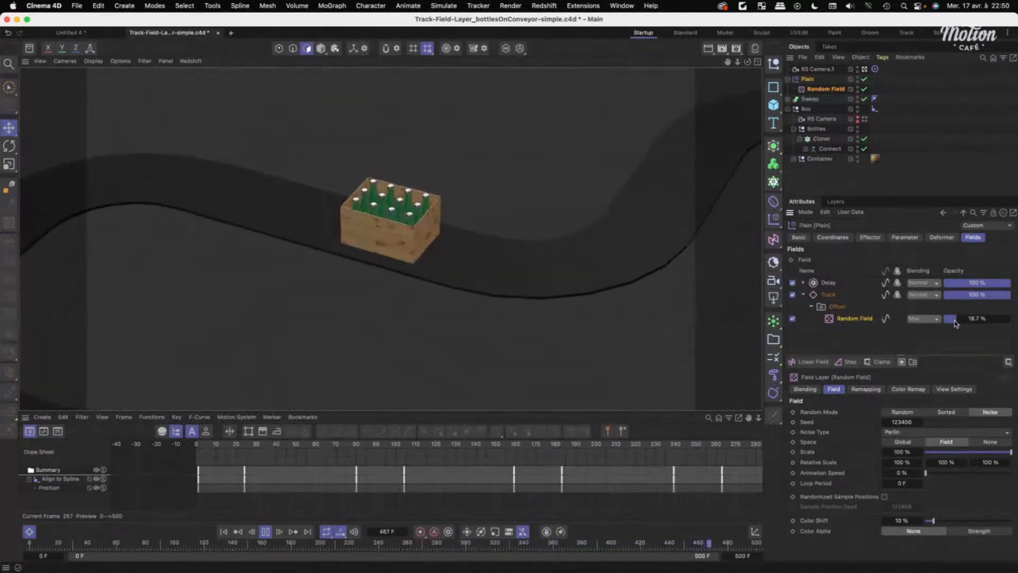
pyautogui.click(814, 90)
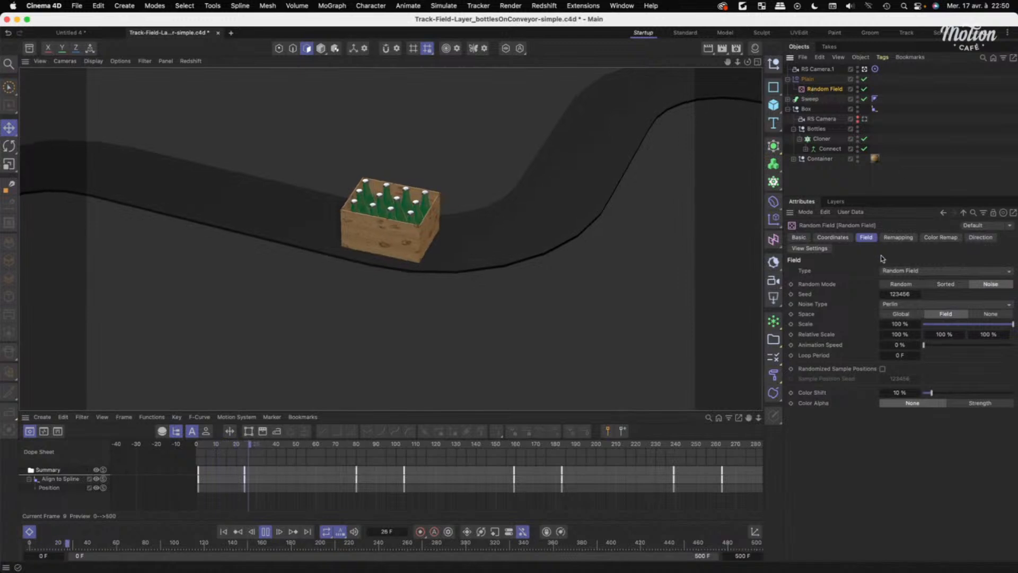
pyautogui.click(900, 285)
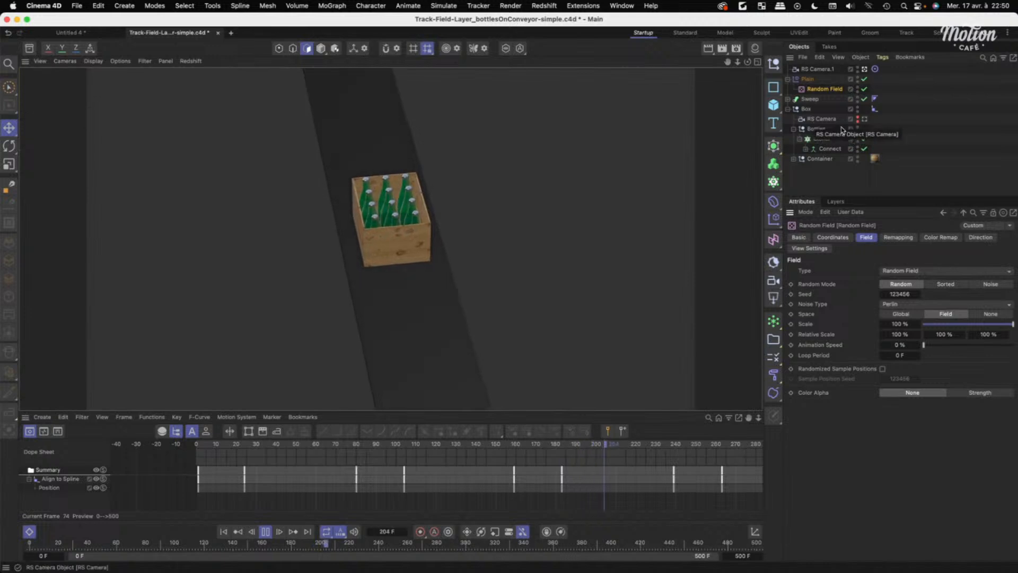
# Examine the Plain effector's Track layer with its Type kept at Acceleration, watch the bottles move, and stop the playback.
pyautogui.click(810, 80)
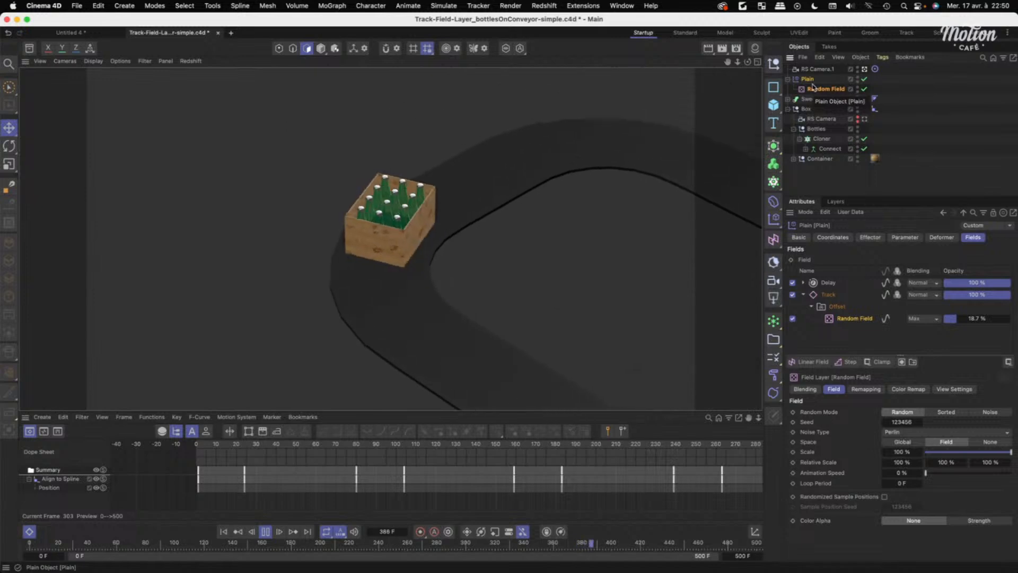
pyautogui.click(825, 294)
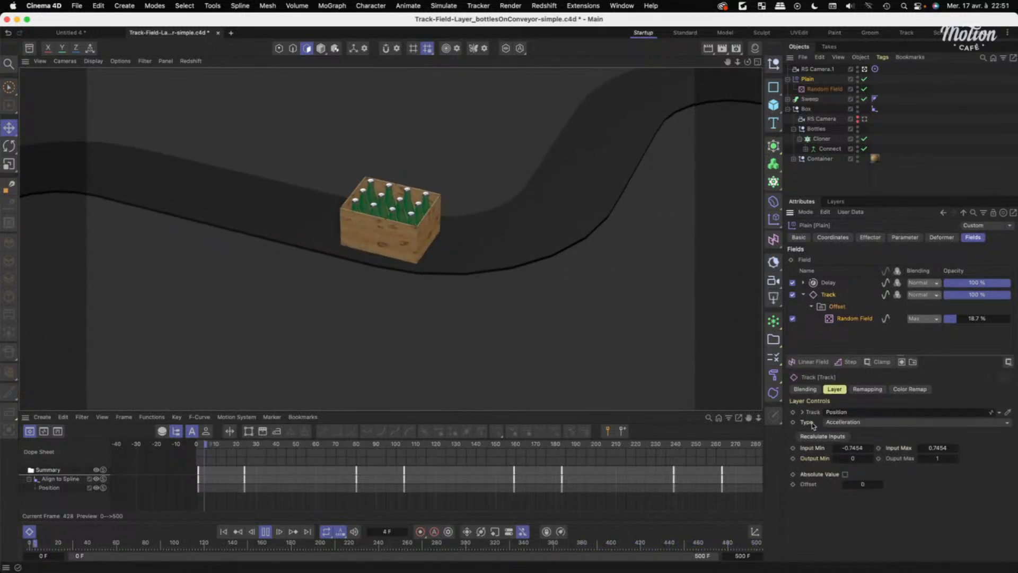
pyautogui.click(835, 423)
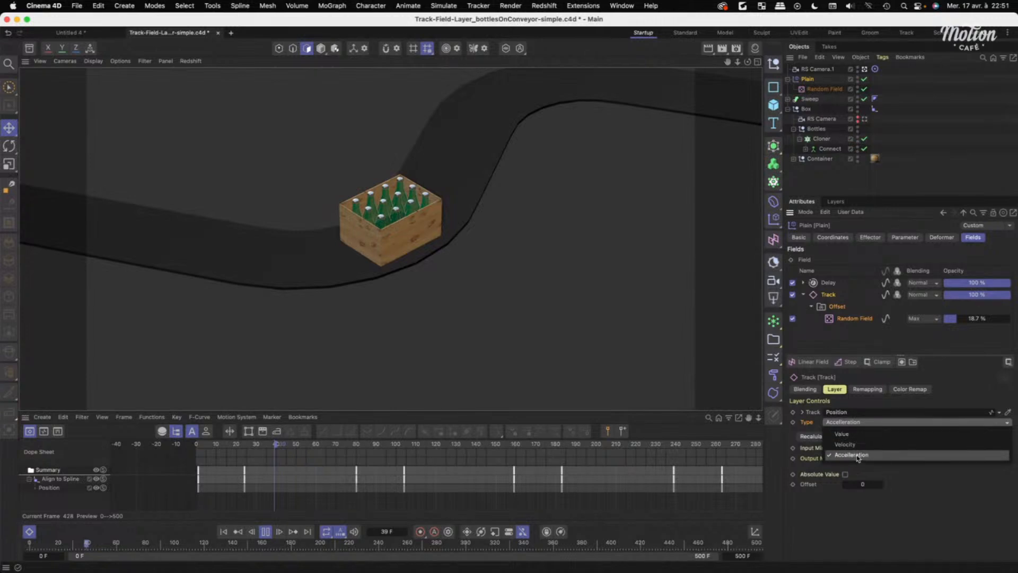
pyautogui.click(852, 455)
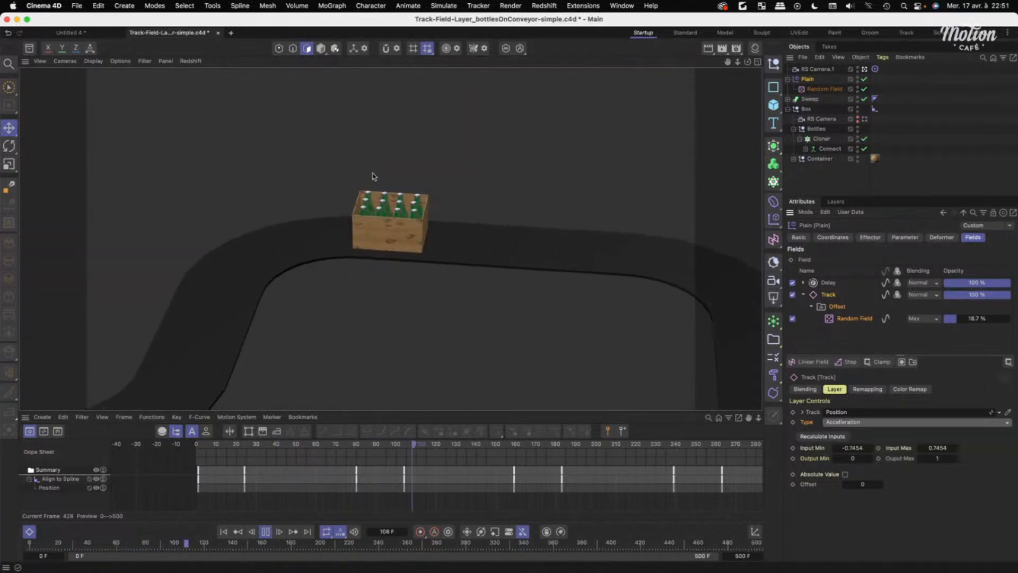
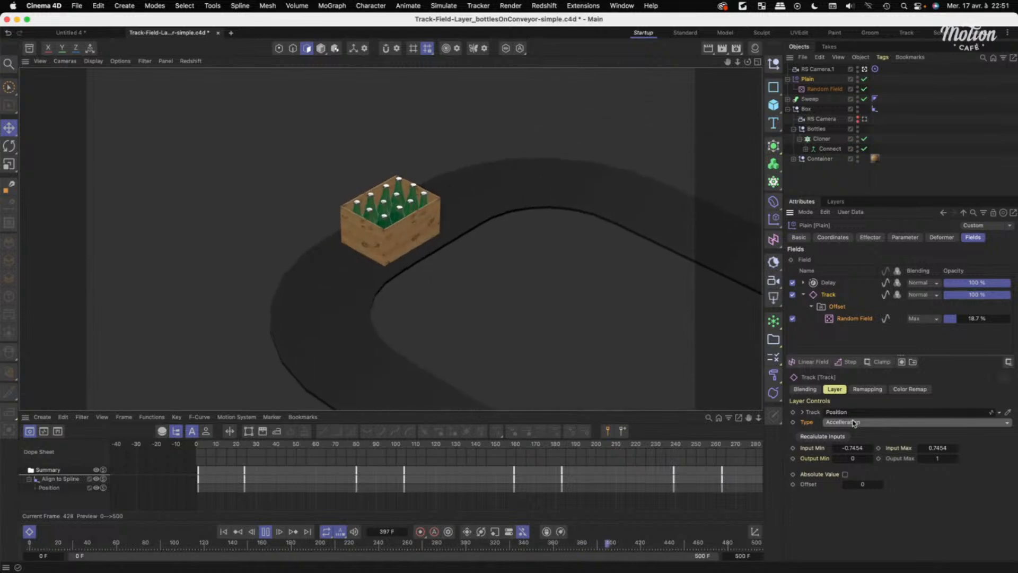
pyautogui.press('space')
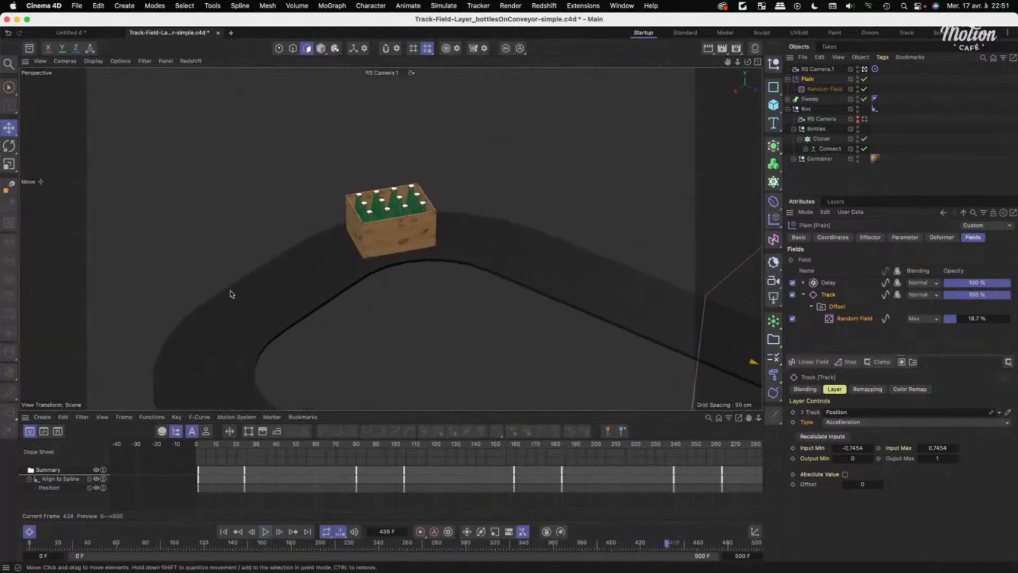
# Open the Track-Field-Layer_poppingCubes-complex.c4d project, hide the Dope Sheet and watch the grass block animation play.
pyautogui.click(231, 33)
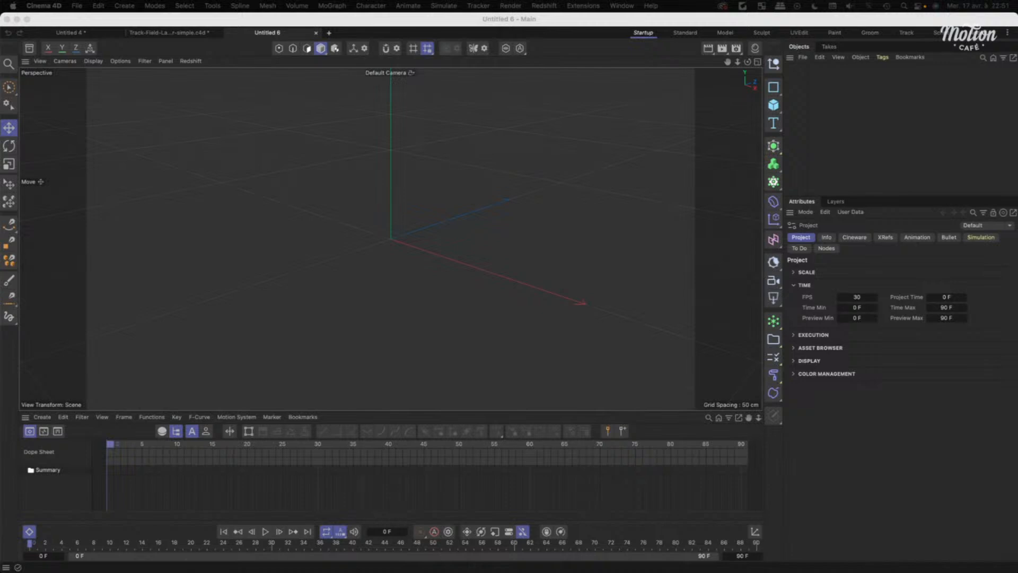
pyautogui.moveTo(682, 237); pyautogui.dragTo(545, 285)
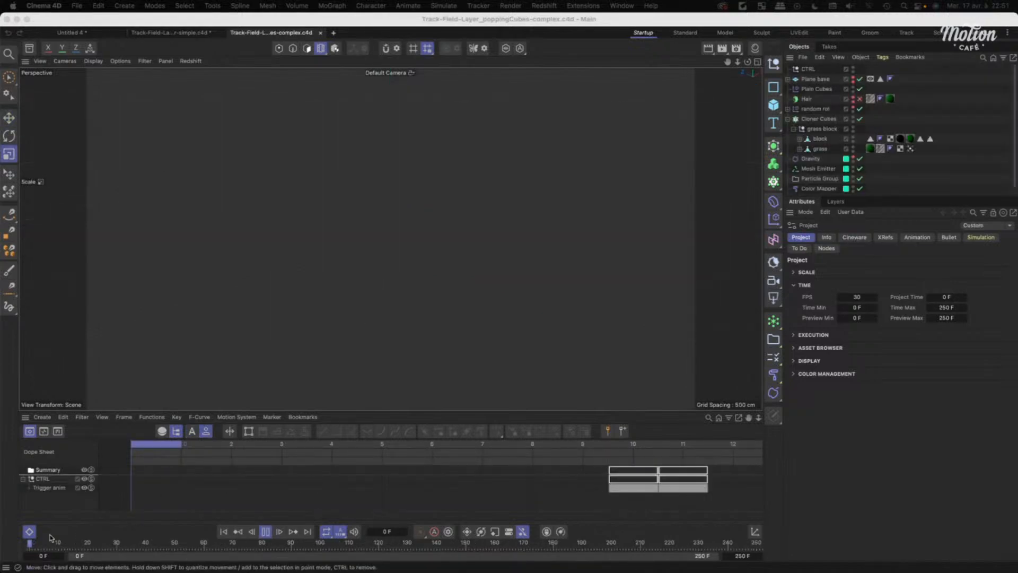
pyautogui.click(30, 532)
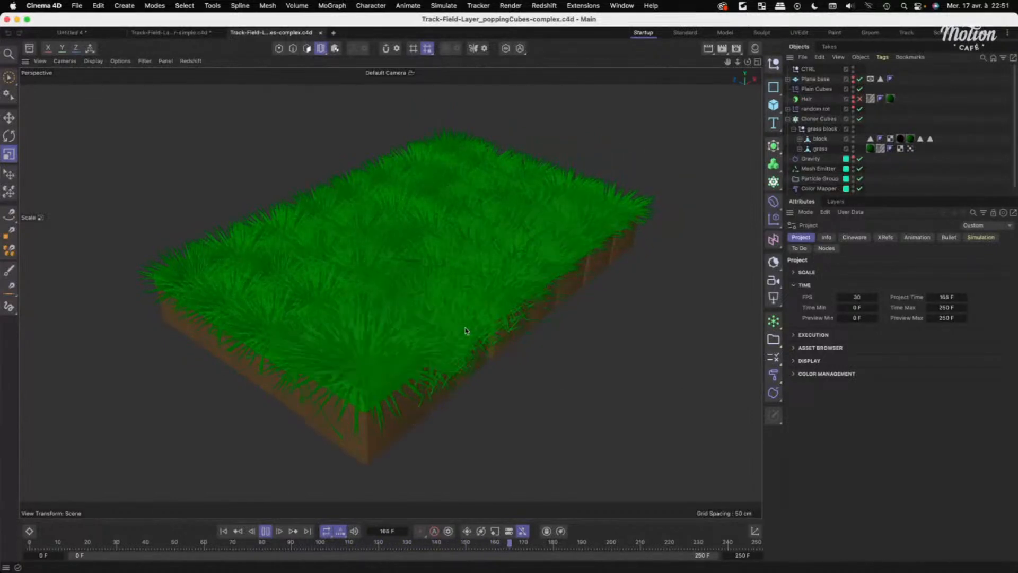
pyautogui.keyDown('alt'); pyautogui.moveTo(471, 334); pyautogui.dragTo(386, 265); pyautogui.keyUp('alt')
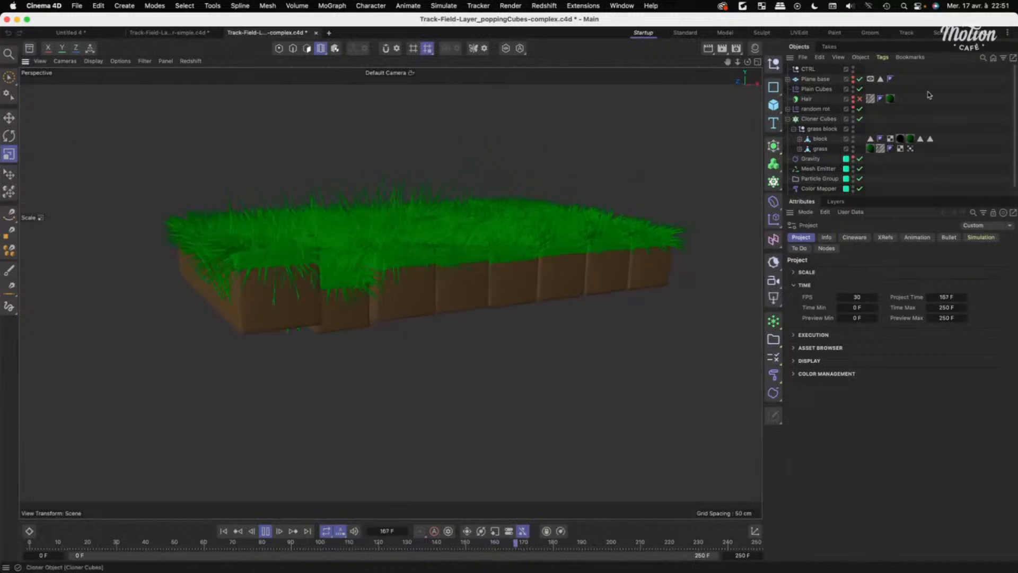
# Review the Mesh Emitter's Emission settings and the Particle Group's Draw settings, keeping the Arrows draw mode, while the animation plays.
pyautogui.click(818, 168)
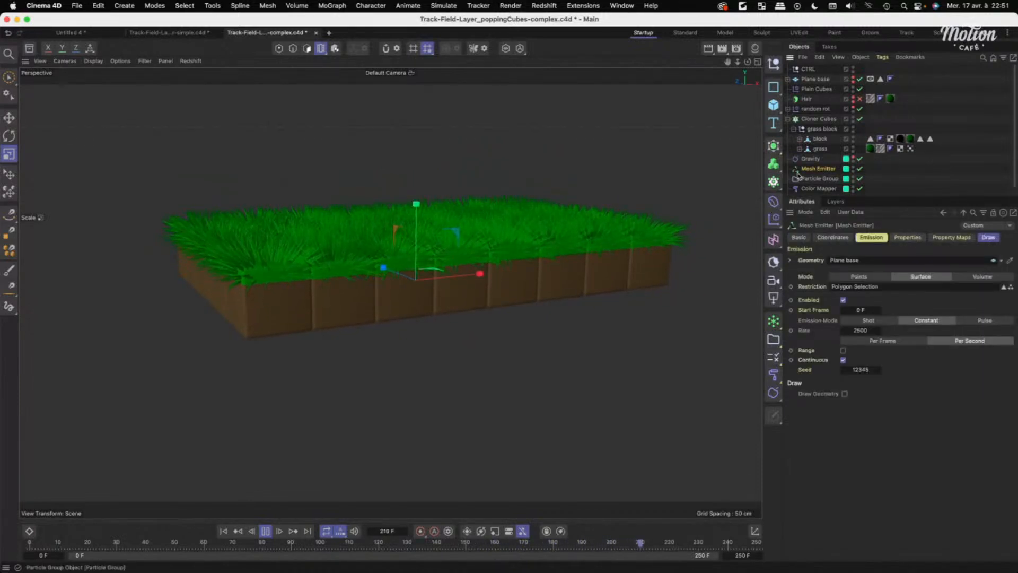
pyautogui.click(812, 180)
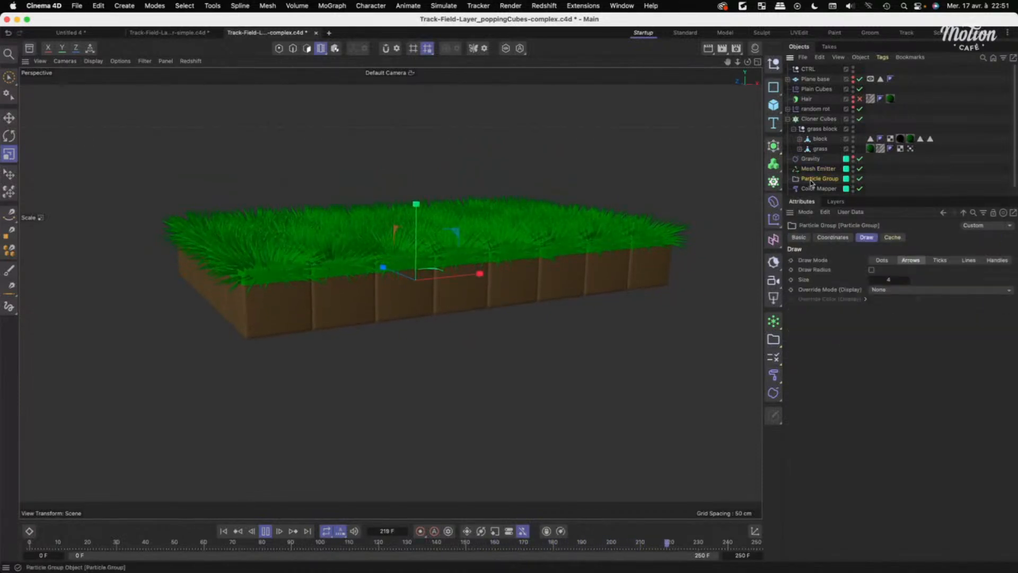
pyautogui.click(911, 259)
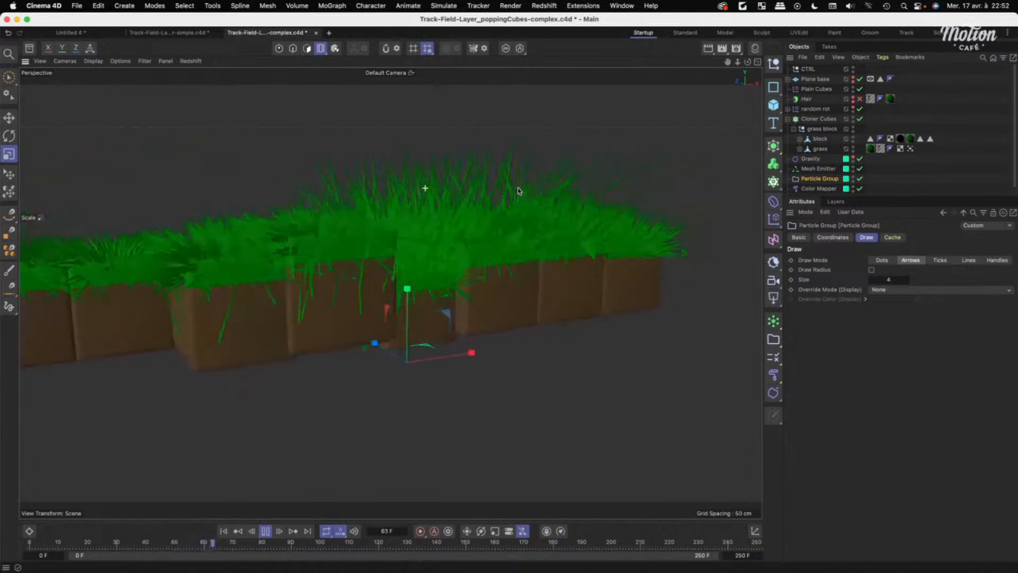
pyautogui.keyDown('alt'); pyautogui.moveTo(393, 195); pyautogui.dragTo(475, 262); pyautogui.keyUp('alt')
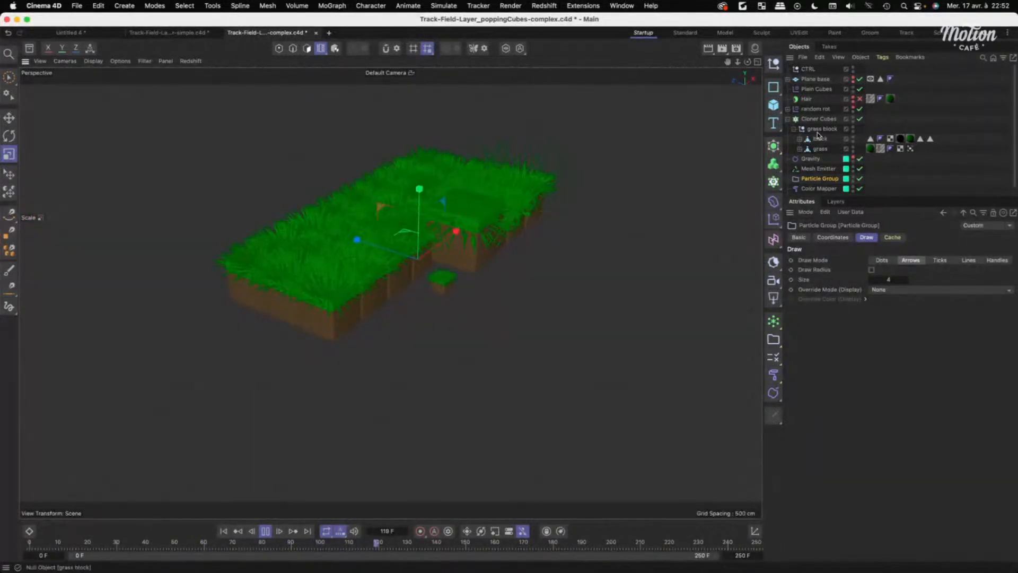
# Examine the Step layer in the Plain Cubes effector's Track Offset, stop the playback and inspect the grass blocks from the side.
pyautogui.click(817, 89)
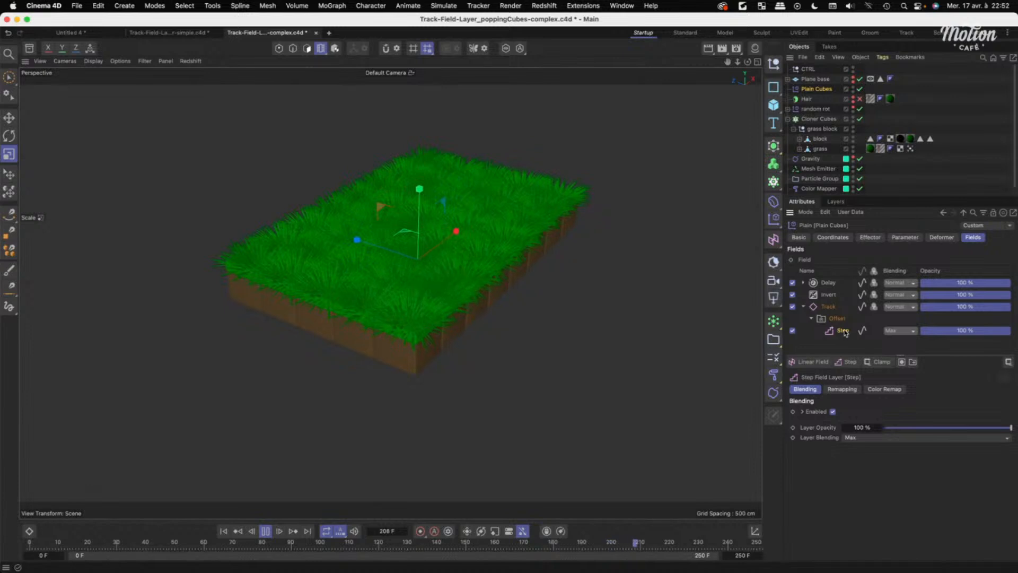
pyautogui.moveTo(961, 334); pyautogui.dragTo(1011, 332)
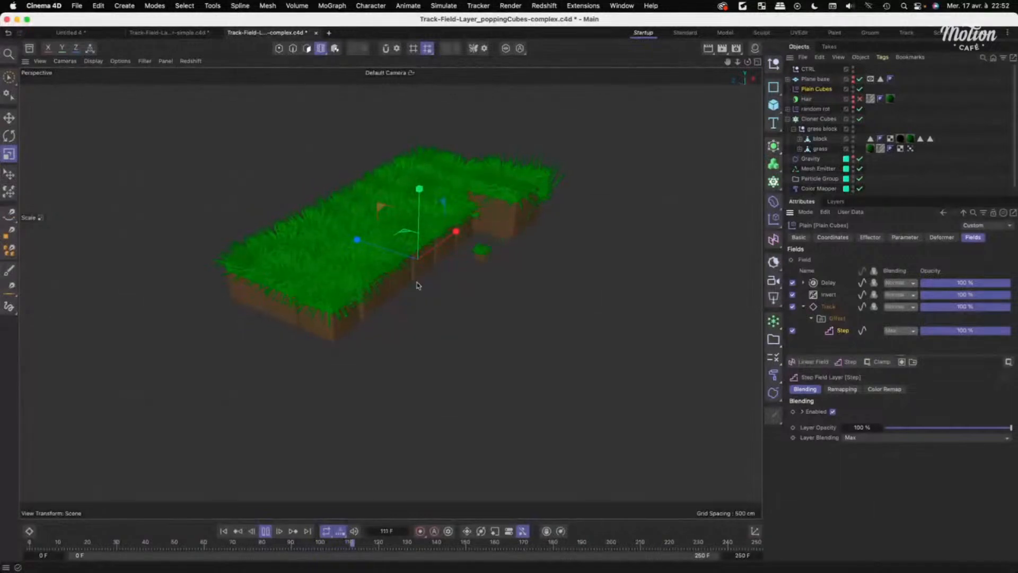
pyautogui.click(266, 532)
pyautogui.scroll(3, 406, 272)
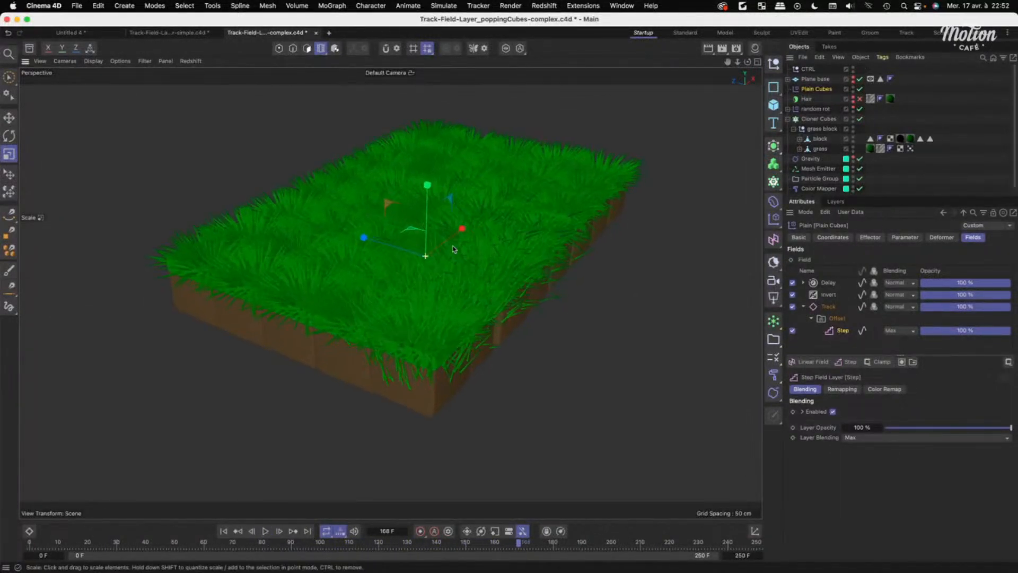
pyautogui.keyDown('alt'); pyautogui.moveTo(406, 272); pyautogui.dragTo(487, 230); pyautogui.keyUp('alt')
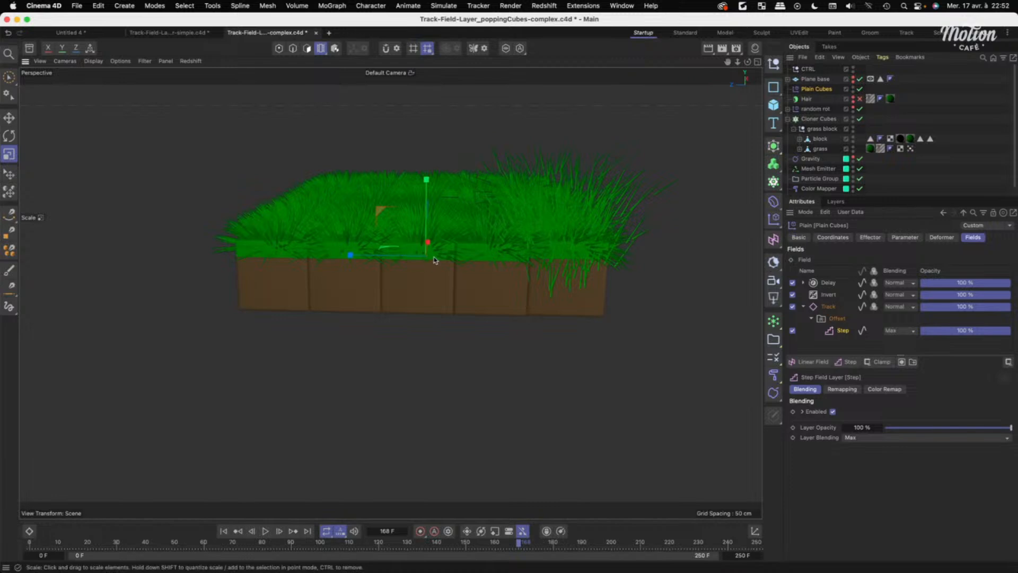
# Switch to the French Cinema 4D session and open the recent file boots.c4d.
pyautogui.press('super+Tab')
pyautogui.press('super+Tab')
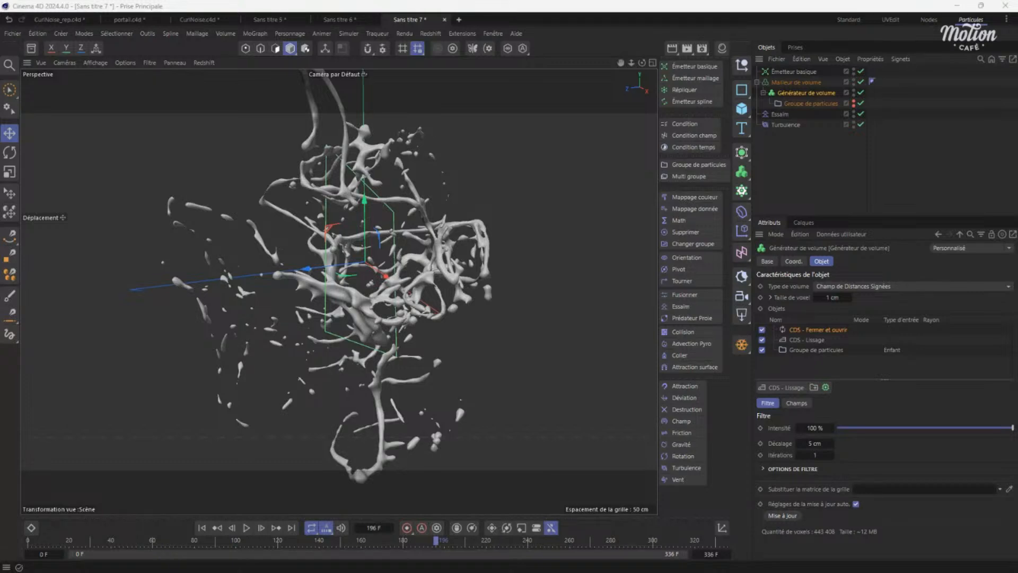
pyautogui.click(12, 34)
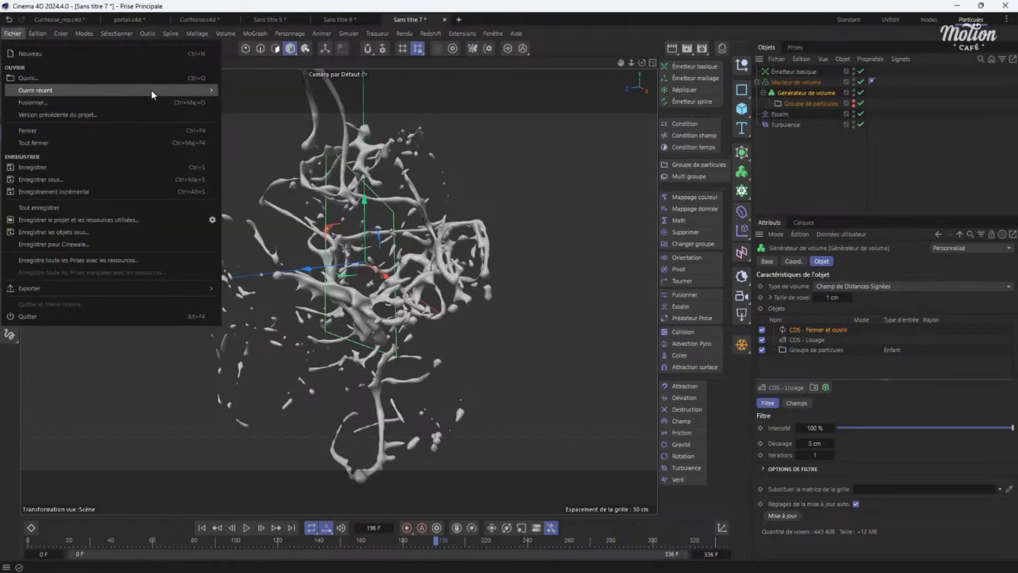
pyautogui.moveTo(153, 89)
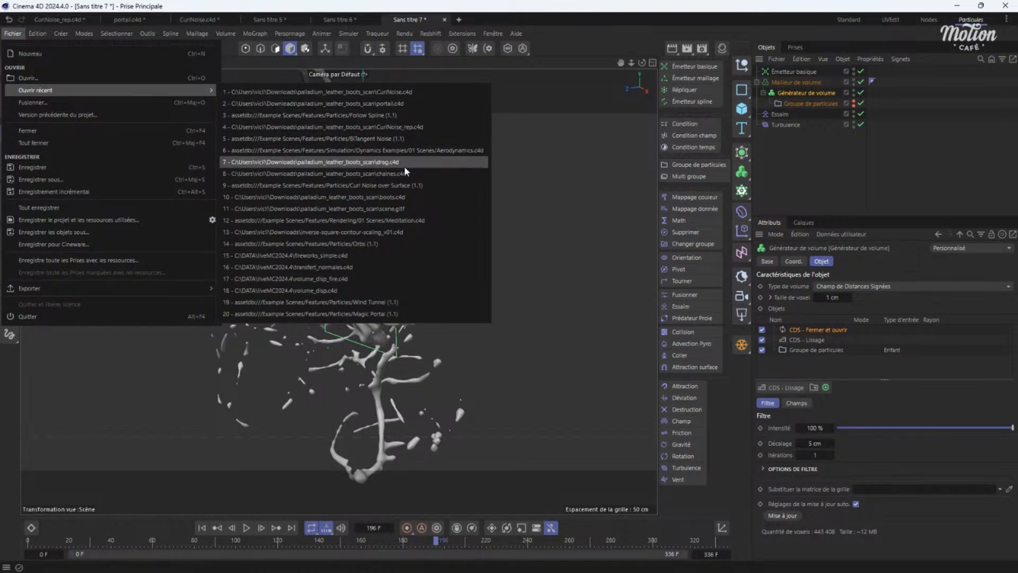
pyautogui.click(382, 200)
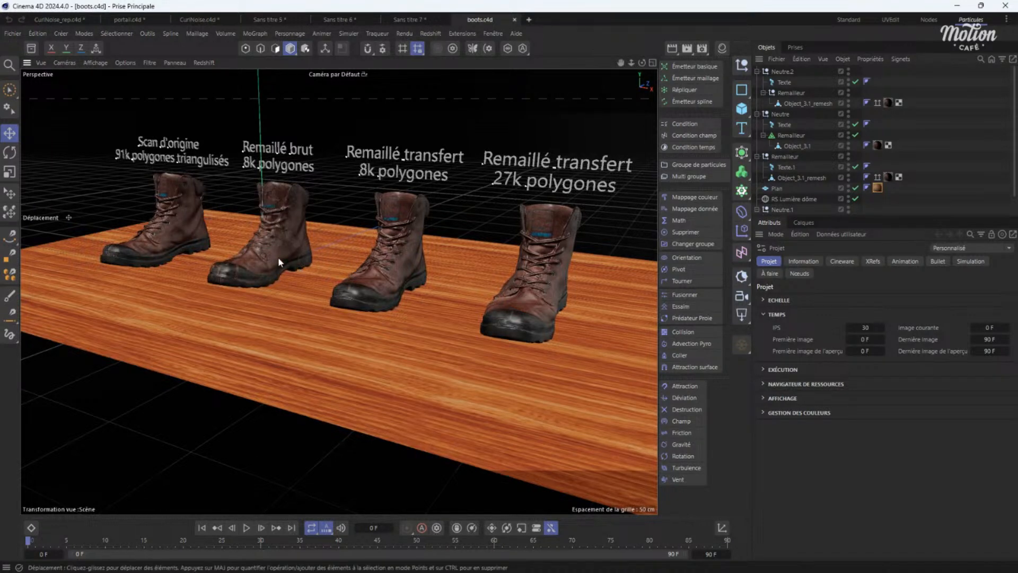
# Frame all four boots in the viewport and display them with Gouraud Shading (Lines).
pyautogui.moveTo(275, 256)
pyautogui.keyDown('alt'); pyautogui.mouseDown()
pyautogui.moveTo(311, 260)
pyautogui.moveTo(233, 259)
pyautogui.mouseUp(); pyautogui.keyUp('alt')
pyautogui.keyDown('alt'); pyautogui.moveTo(233, 259); pyautogui.dragTo(375, 292, button='middle'); pyautogui.keyUp('alt')
pyautogui.keyDown('alt'); pyautogui.moveTo(234, 258); pyautogui.dragTo(252, 269, button='right'); pyautogui.keyUp('alt')
pyautogui.keyDown('alt'); pyautogui.moveTo(339, 292); pyautogui.dragTo(226, 258, button='middle'); pyautogui.keyUp('alt')
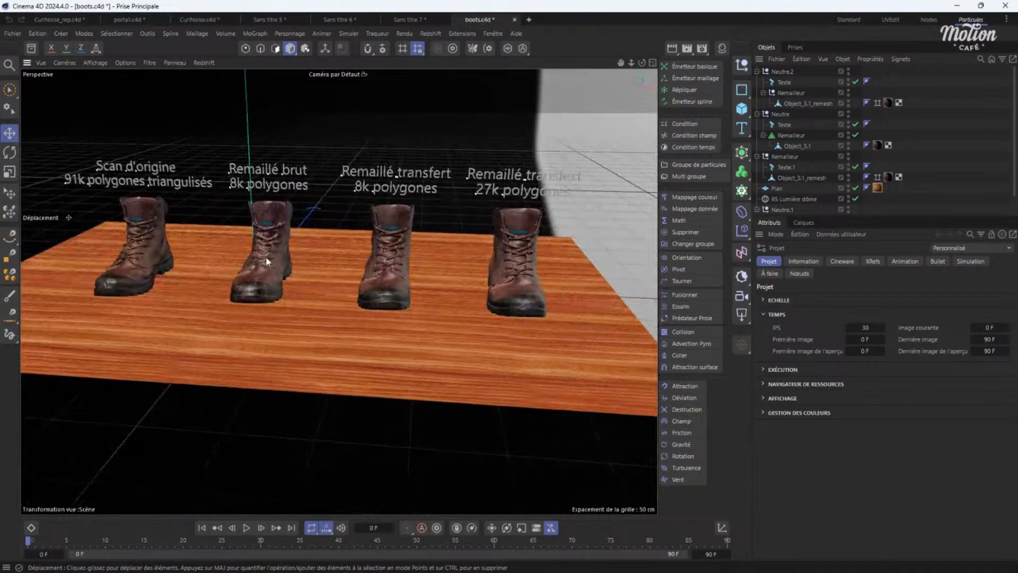
pyautogui.press('n')
pyautogui.press('b')
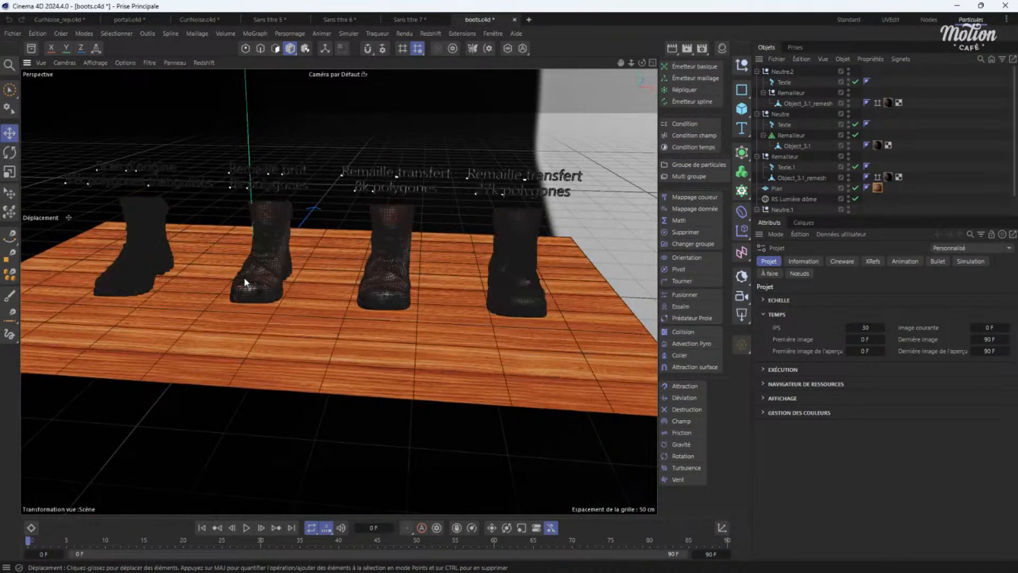
# Compare the wireframe of the original scan with the raw 8k remesh up close.
pyautogui.keyDown('alt'); pyautogui.moveTo(144, 254); pyautogui.dragTo(216, 226, button='right'); pyautogui.keyUp('alt')
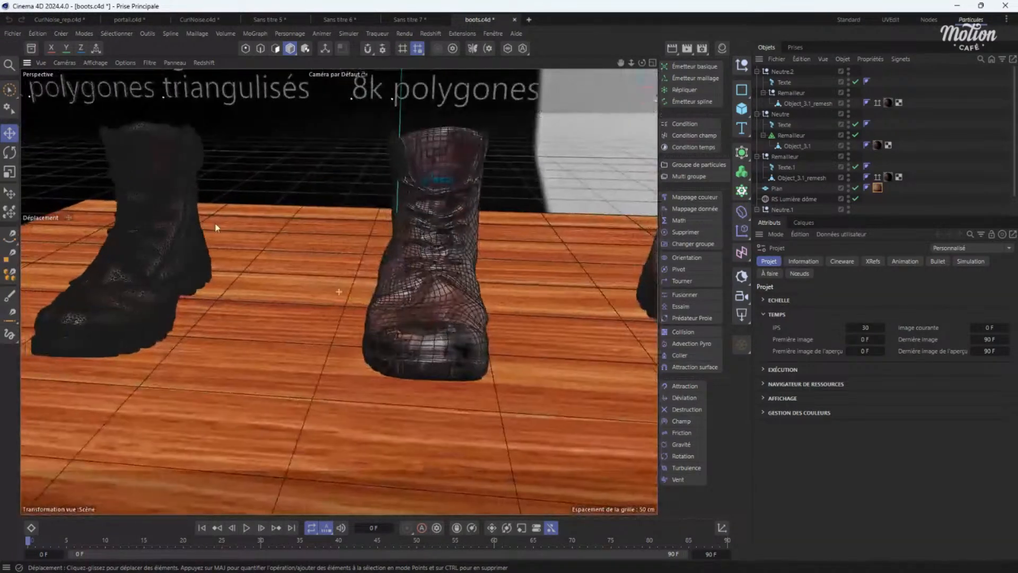
pyautogui.keyDown('alt'); pyautogui.moveTo(216, 226); pyautogui.dragTo(387, 276, button='middle'); pyautogui.keyUp('alt')
pyautogui.keyDown('alt'); pyautogui.moveTo(395, 287); pyautogui.dragTo(428, 265, button='right'); pyautogui.keyUp('alt')
pyautogui.keyDown('alt'); pyautogui.moveTo(427, 266); pyautogui.dragTo(301, 269); pyautogui.keyUp('alt')
pyautogui.keyDown('alt'); pyautogui.moveTo(406, 240); pyautogui.dragTo(259, 150); pyautogui.keyUp('alt')
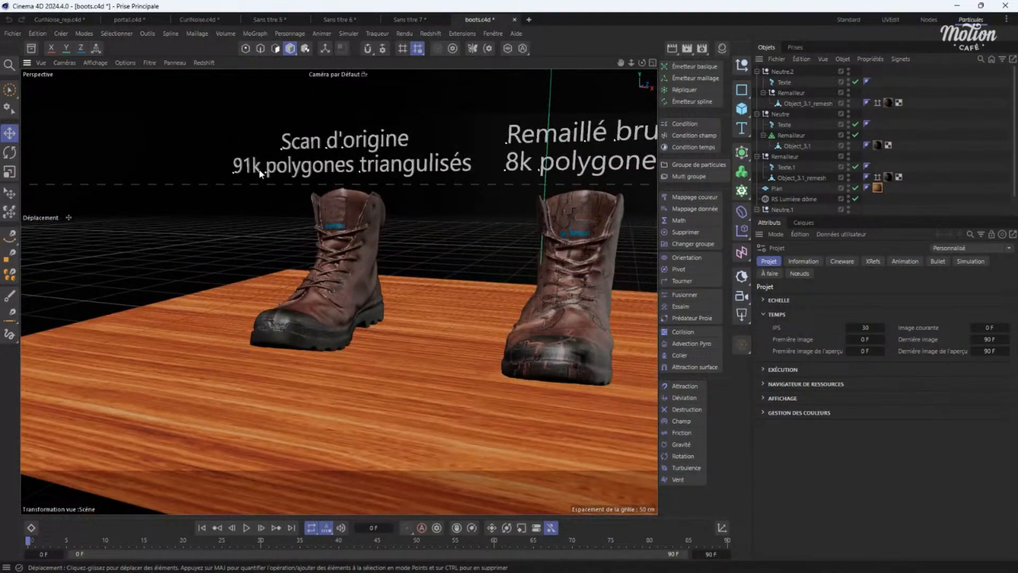
# Inspect the texture distortion on the "Remaillé brut" boot, switching its mesh lines on and back off.
pyautogui.keyDown('alt'); pyautogui.moveTo(421, 213); pyautogui.dragTo(449, 175); pyautogui.keyUp('alt')
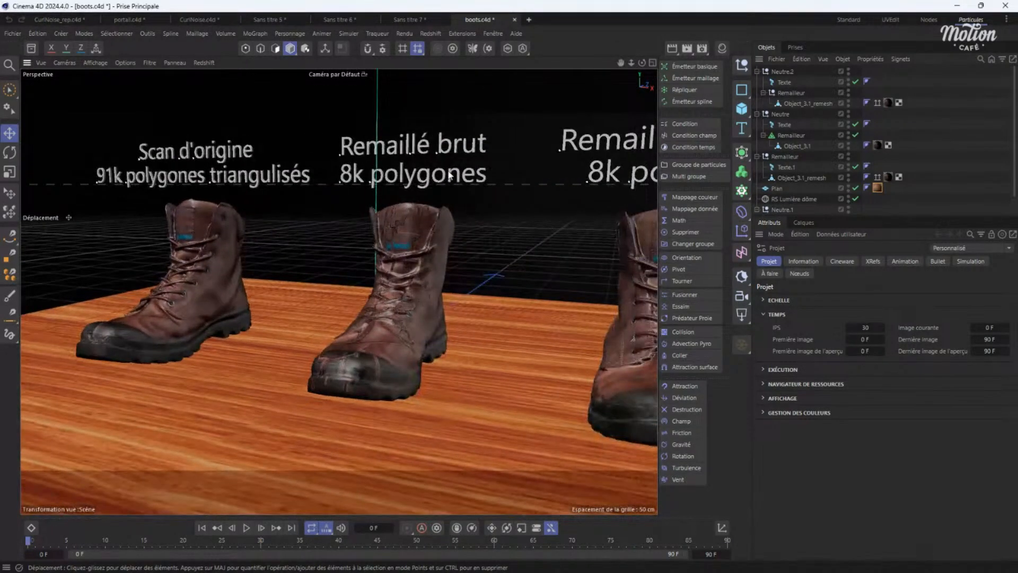
pyautogui.scroll(10, 427, 235)
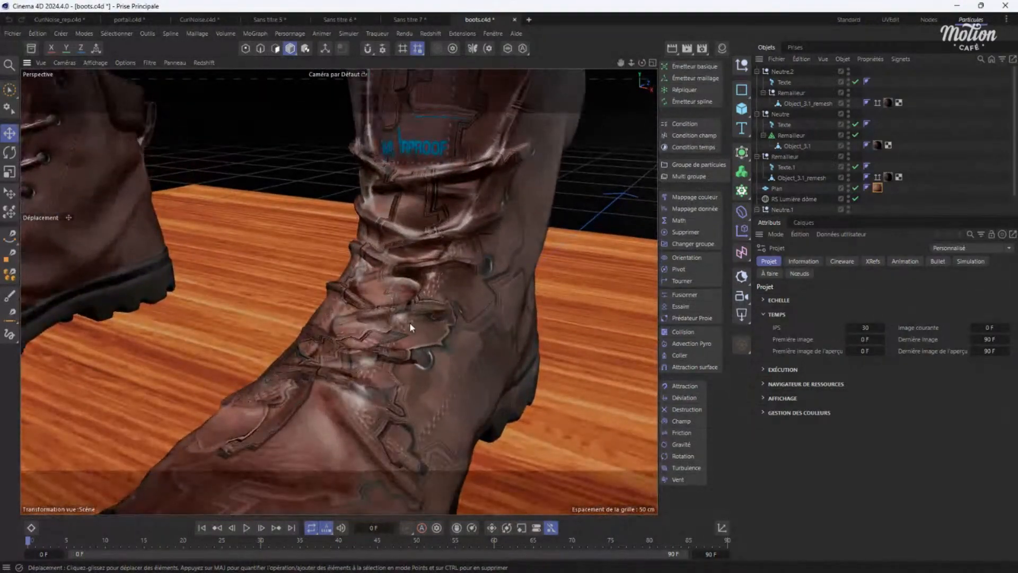
pyautogui.moveTo(409, 323)
pyautogui.keyDown('alt'); pyautogui.mouseDown()
pyautogui.moveTo(442, 243)
pyautogui.moveTo(396, 311)
pyautogui.moveTo(297, 323)
pyautogui.moveTo(459, 313)
pyautogui.moveTo(552, 291)
pyautogui.moveTo(347, 302)
pyautogui.moveTo(383, 323)
pyautogui.moveTo(502, 325)
pyautogui.moveTo(483, 386)
pyautogui.moveTo(346, 323)
pyautogui.moveTo(412, 310)
pyautogui.mouseUp(); pyautogui.keyUp('alt')
pyautogui.press('n')
pyautogui.press('b')
pyautogui.press('n')
pyautogui.press('a')
pyautogui.scroll(-10, 410, 317)
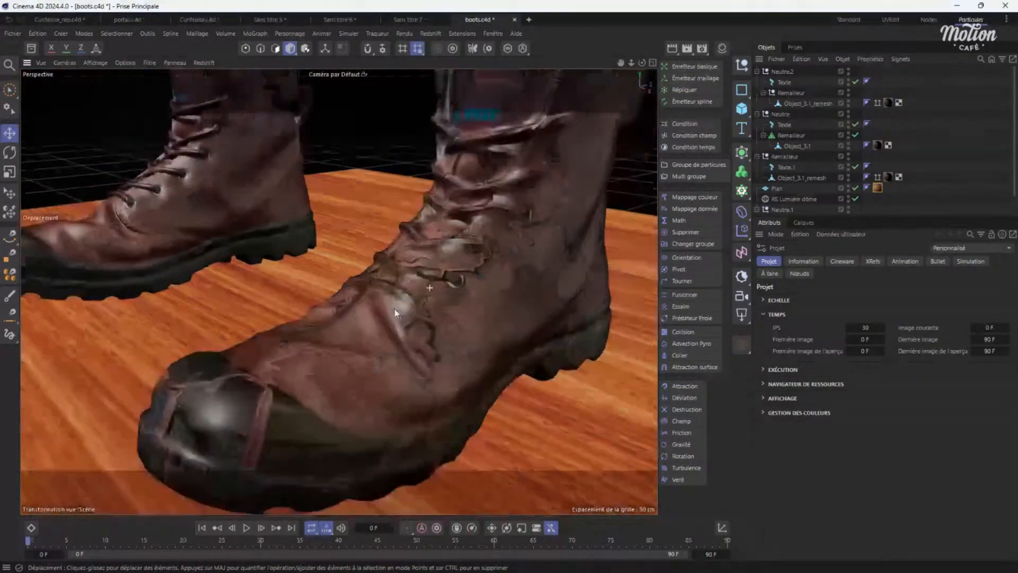
# Compare the raw remesh with the 8k "Remaillé transfert" boot, showing the mesh lines and hiding them again.
pyautogui.keyDown('alt'); pyautogui.moveTo(425, 310); pyautogui.dragTo(280, 276, button='middle'); pyautogui.keyUp('alt')
pyautogui.keyDown('alt'); pyautogui.moveTo(280, 276); pyautogui.dragTo(374, 287); pyautogui.keyUp('alt')
pyautogui.scroll(3, 435, 293)
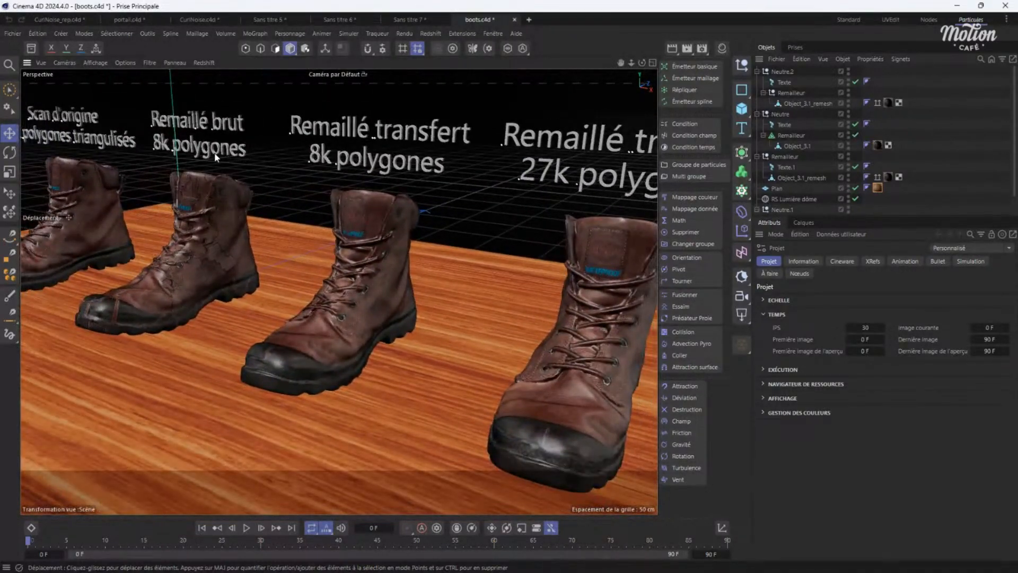
pyautogui.press('n')
pyautogui.press('b')
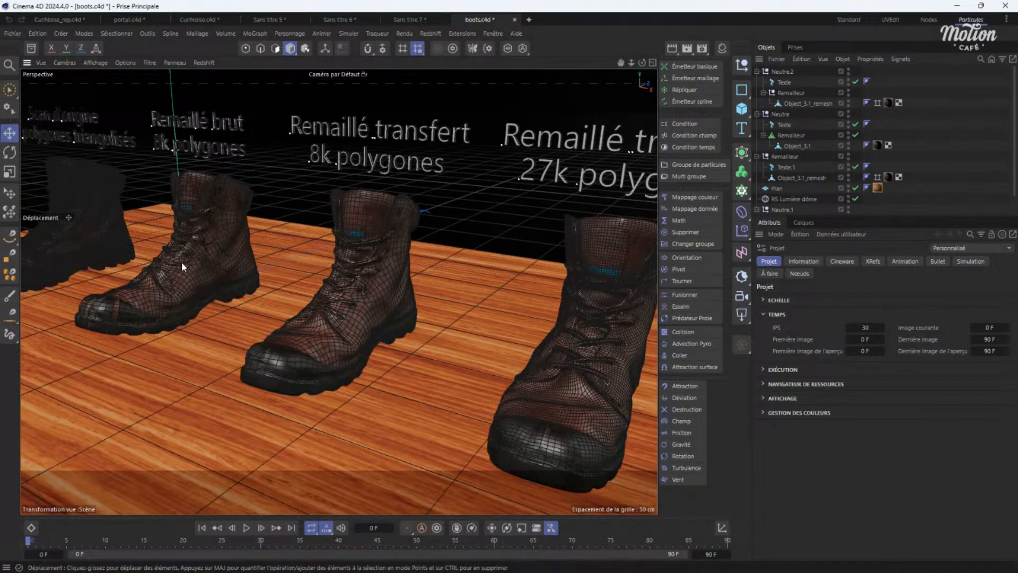
pyautogui.press('n')
pyautogui.press('a')
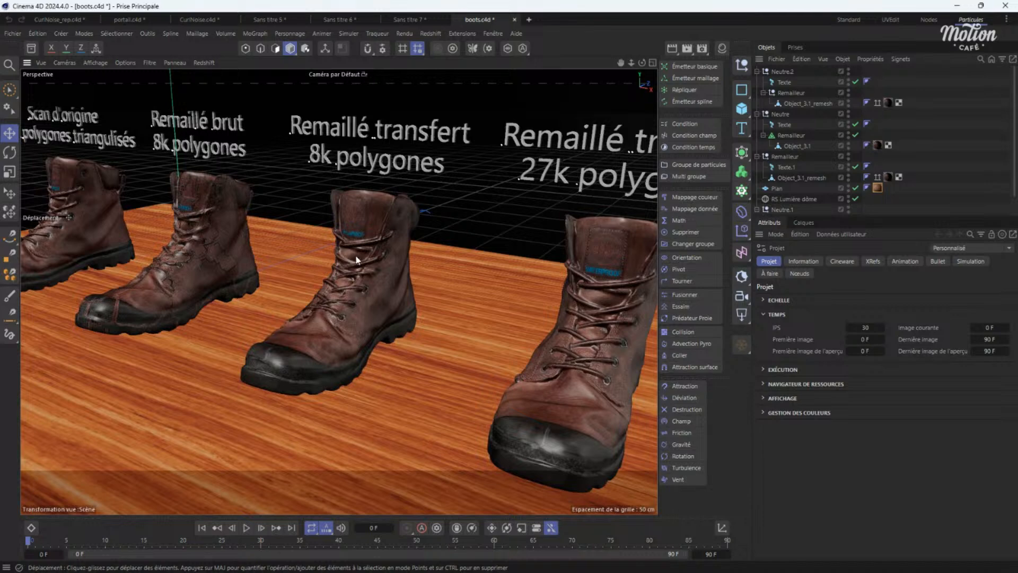
# Inspect the lettering and laces on the 8k "Remaillé transfert" boot, and bring the 27k version into view.
pyautogui.keyDown('alt'); pyautogui.moveTo(74, 147); pyautogui.dragTo(102, 157); pyautogui.keyUp('alt')
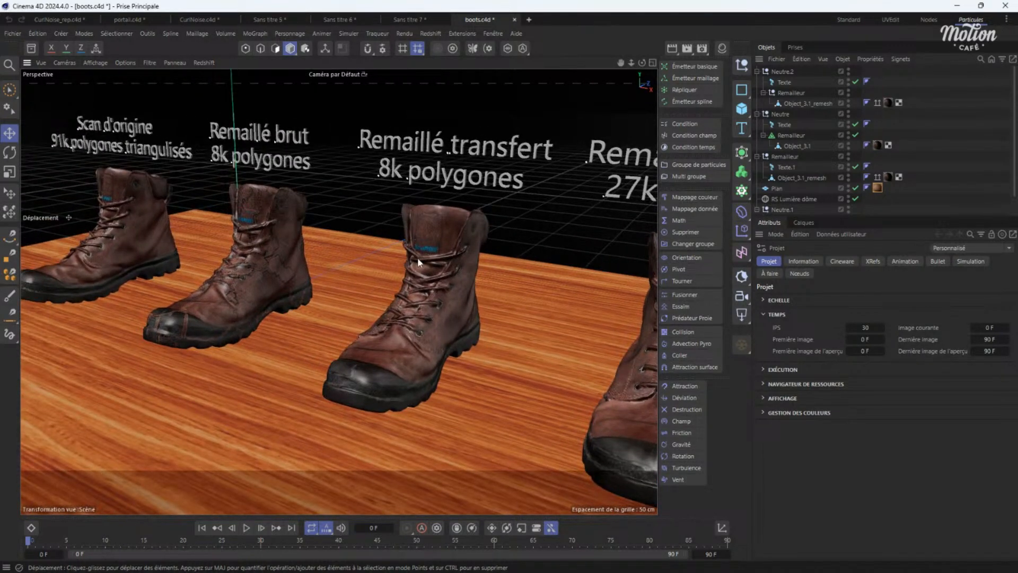
pyautogui.moveTo(413, 252)
pyautogui.keyDown('alt'); pyautogui.mouseDown(button='right')
pyautogui.moveTo(472, 212)
pyautogui.moveTo(451, 220)
pyautogui.mouseUp(button='right'); pyautogui.keyUp('alt')
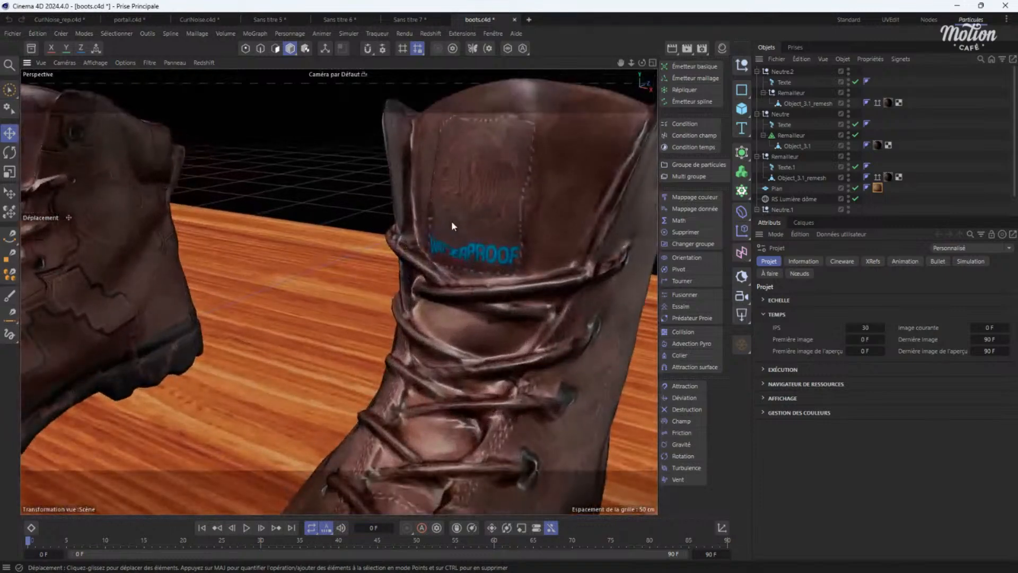
pyautogui.keyDown('alt'); pyautogui.moveTo(499, 246); pyautogui.dragTo(413, 318, button='right'); pyautogui.keyUp('alt')
pyautogui.keyDown('alt'); pyautogui.moveTo(495, 295); pyautogui.dragTo(212, 257, button='middle'); pyautogui.keyUp('alt')
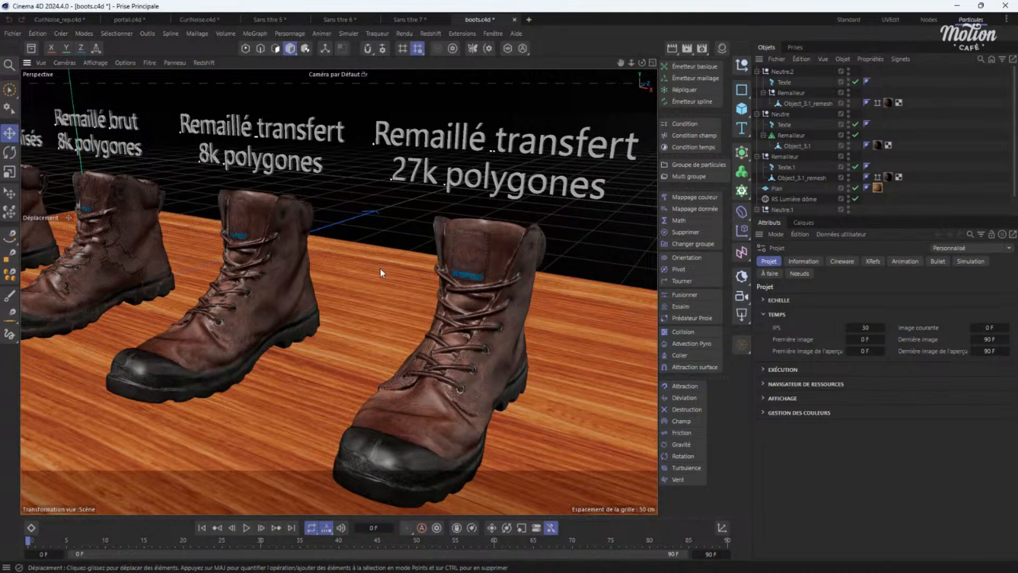
# Show the mesh lines on the 27k "Remaillé transfert" boot, examine its polygon density and return to plain Gouraud Shading.
pyautogui.press('n')
pyautogui.press('b')
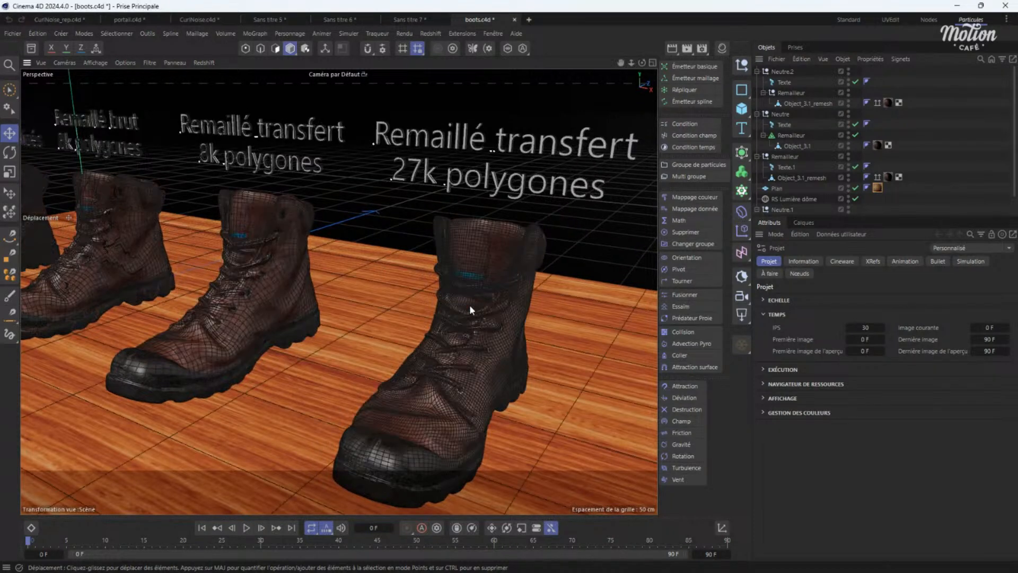
pyautogui.scroll(5, 472, 306)
pyautogui.scroll(-8, 473, 286)
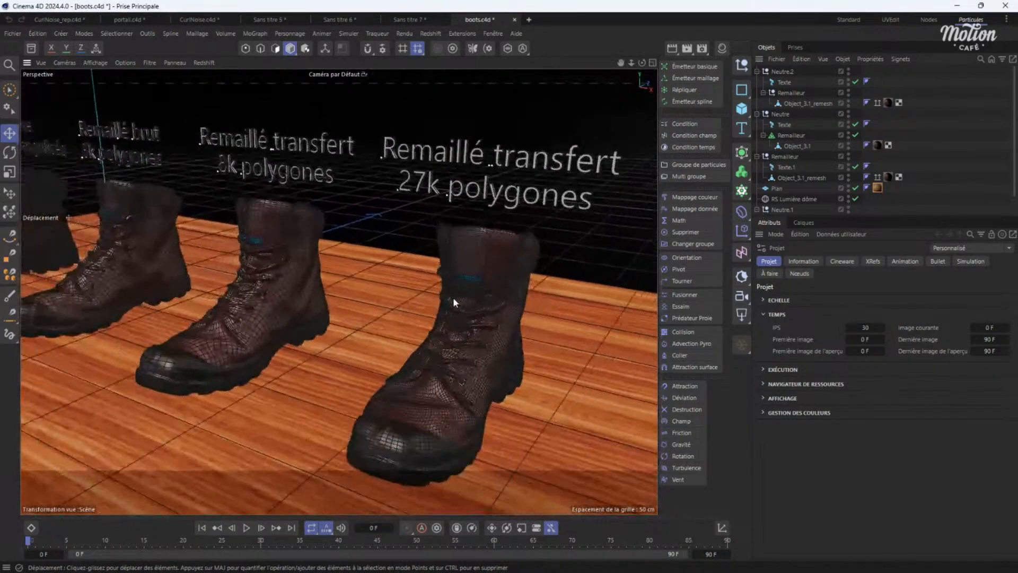
pyautogui.press('n')
pyautogui.press('a')
# Examine the shading and texture of the 27k "Remaillé transfert" boot from several angles.
pyautogui.scroll(3, 478, 308)
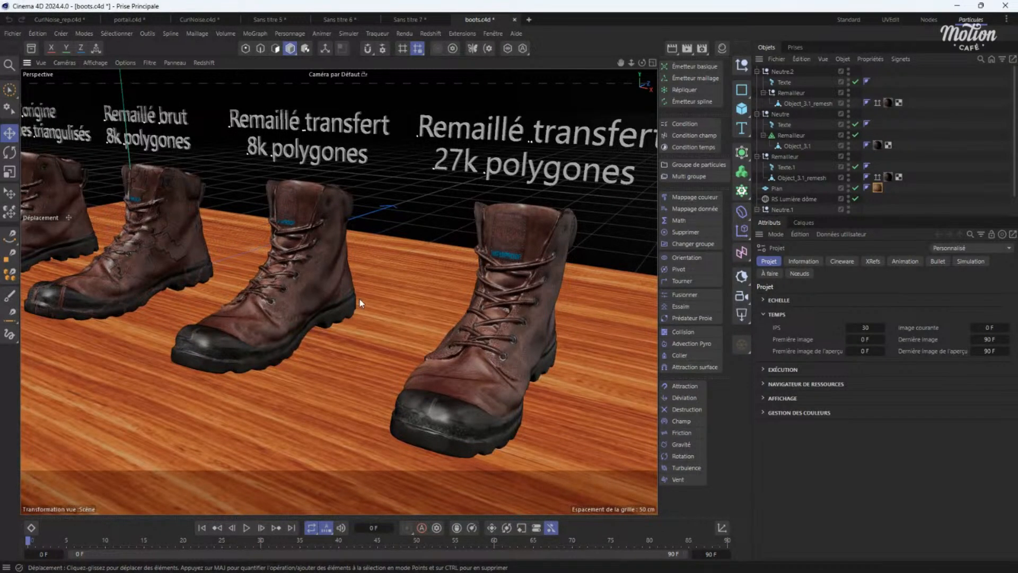
pyautogui.scroll(-3, 473, 294)
pyautogui.scroll(6, 445, 319)
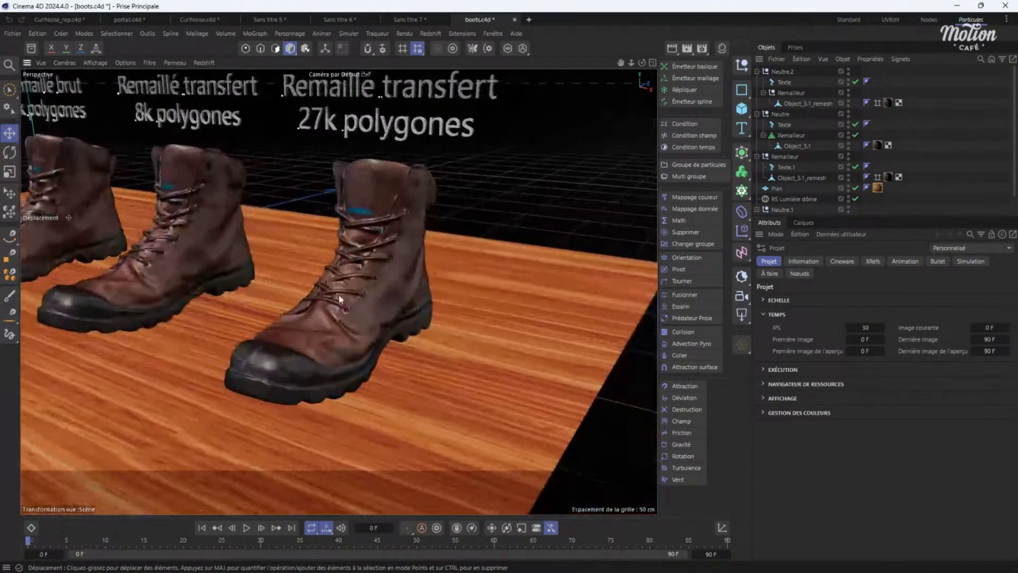
pyautogui.keyDown('alt'); pyautogui.moveTo(340, 300); pyautogui.dragTo(320, 298); pyautogui.keyUp('alt')
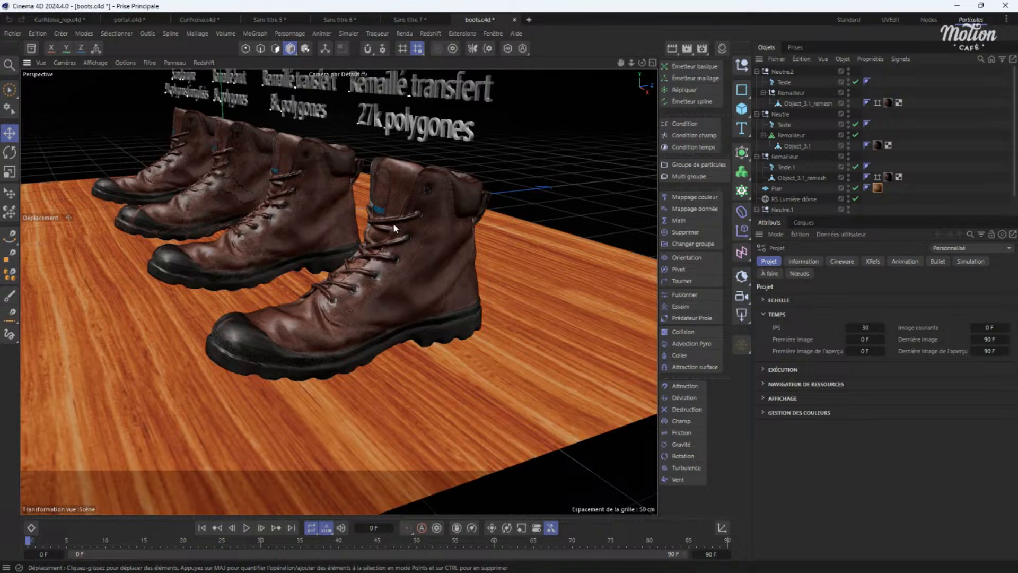
pyautogui.keyDown('alt'); pyautogui.moveTo(366, 264); pyautogui.dragTo(387, 270); pyautogui.keyUp('alt')
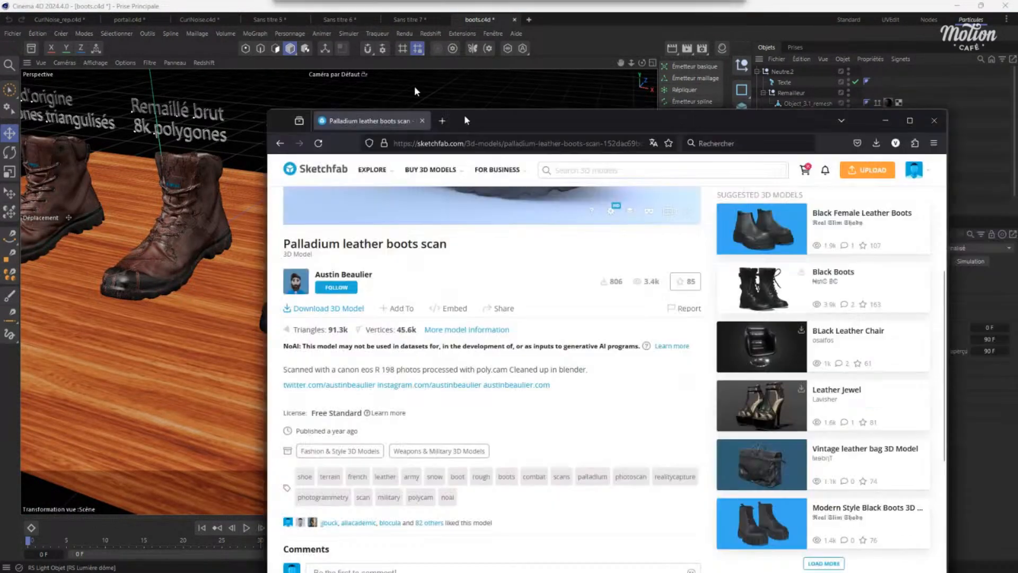
# Examine the Palladium leather boots scan in the Sketchfab 3D viewer from the front, and return to Cinema 4D.
pyautogui.moveTo(415, 86); pyautogui.dragTo(414, 5)
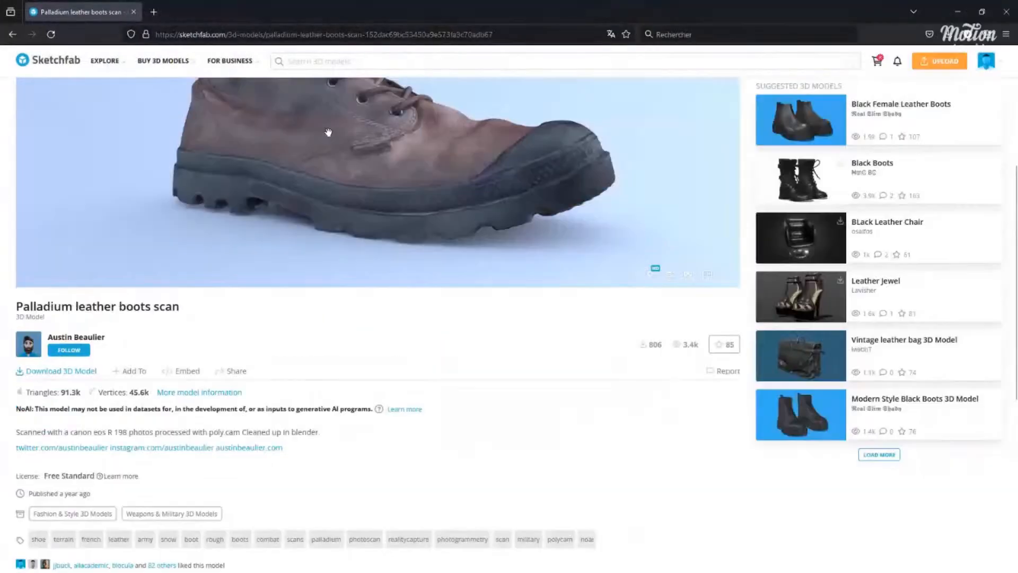
pyautogui.scroll(4, 265, 329)
pyautogui.moveTo(323, 352)
pyautogui.mouseDown()
pyautogui.moveTo(218, 352)
pyautogui.moveTo(344, 367)
pyautogui.moveTo(304, 348)
pyautogui.moveTo(320, 348)
pyautogui.mouseUp()
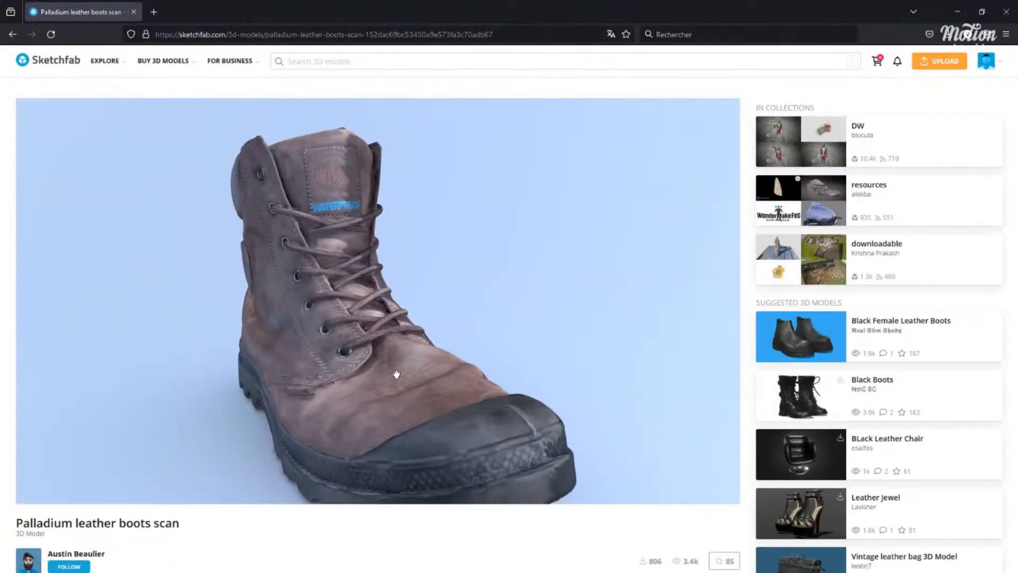
pyautogui.scroll(-3, 396, 375)
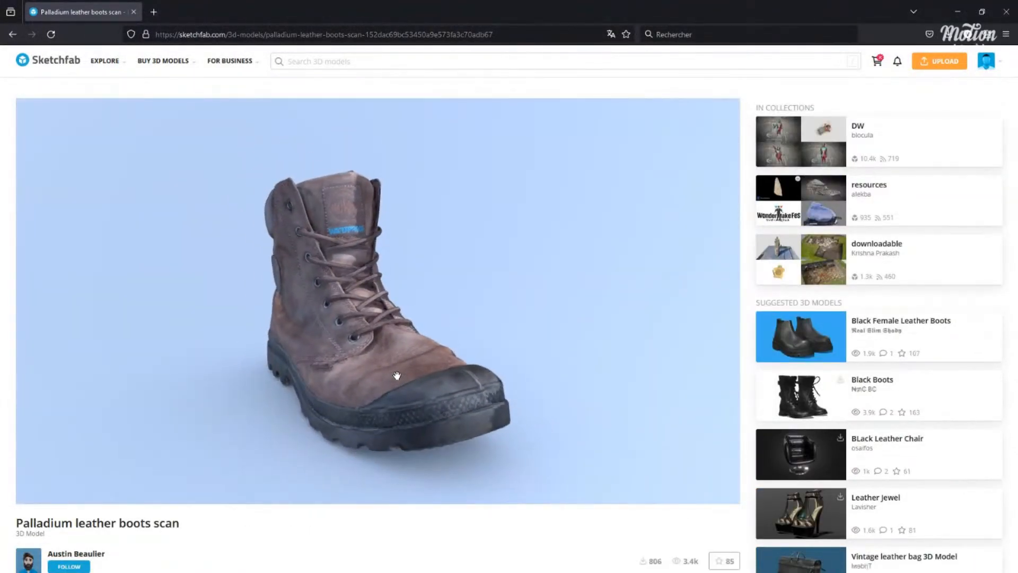
pyautogui.click(957, 12)
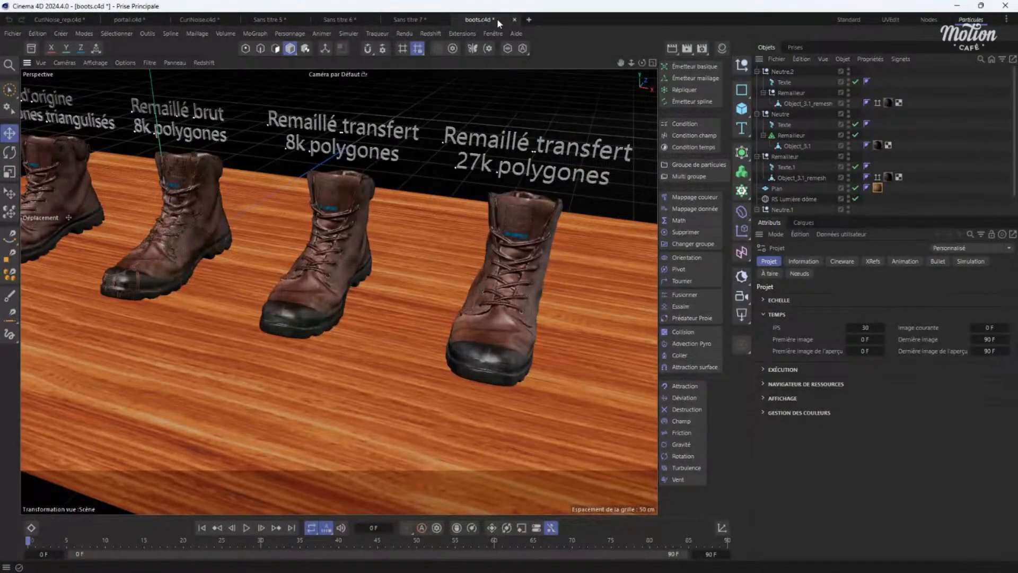
# Start a new project and browse to the palladium_leather_boots_scan folder in Téléchargements to open a file.
pyautogui.click(528, 20)
pyautogui.click(13, 34)
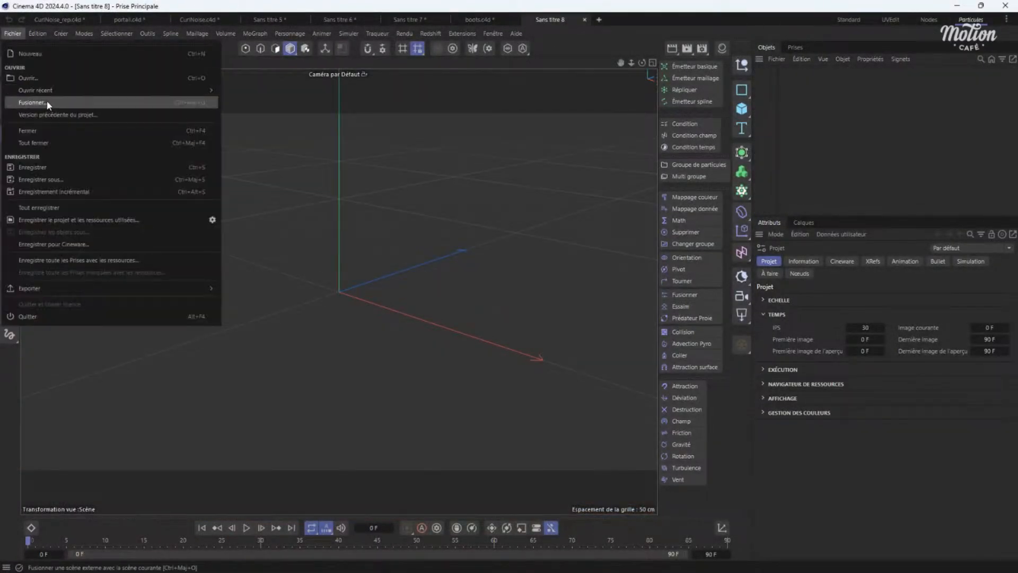
pyautogui.click(37, 78)
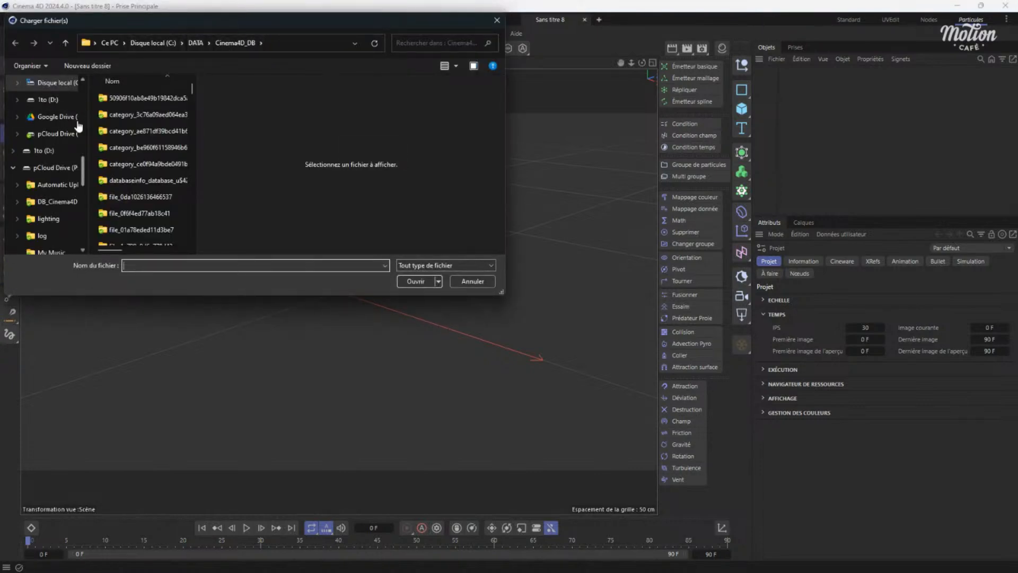
pyautogui.scroll(3, 82, 104)
pyautogui.scroll(5, 82, 104)
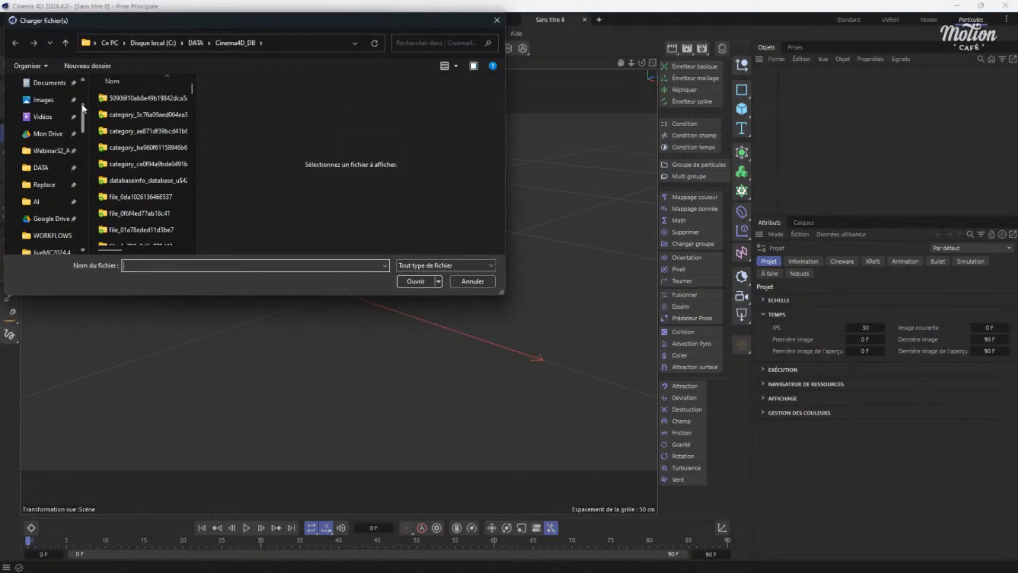
pyautogui.click(53, 170)
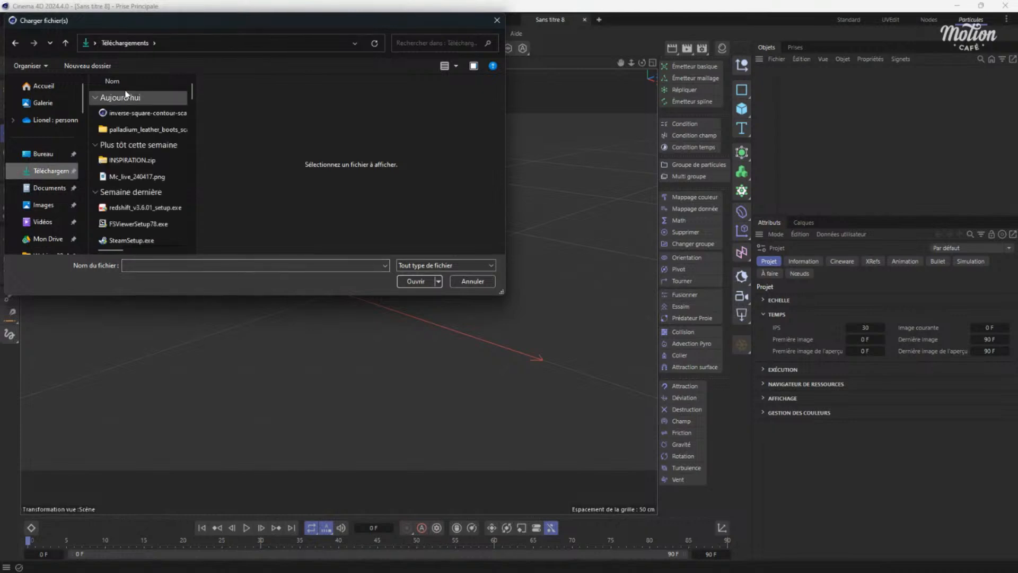
pyautogui.click(130, 133)
pyautogui.doubleClick(129, 129)
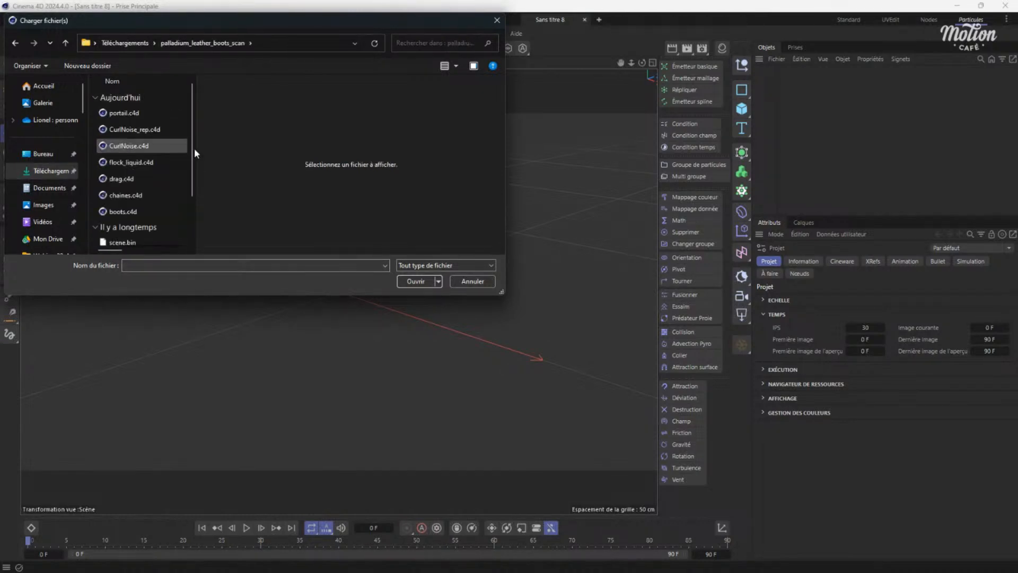
# Import scene.gltf at a scale of 1 metre with the existing glTF import settings, and view the boot from another angle.
pyautogui.moveTo(195, 177); pyautogui.dragTo(193, 242)
pyautogui.click(128, 204)
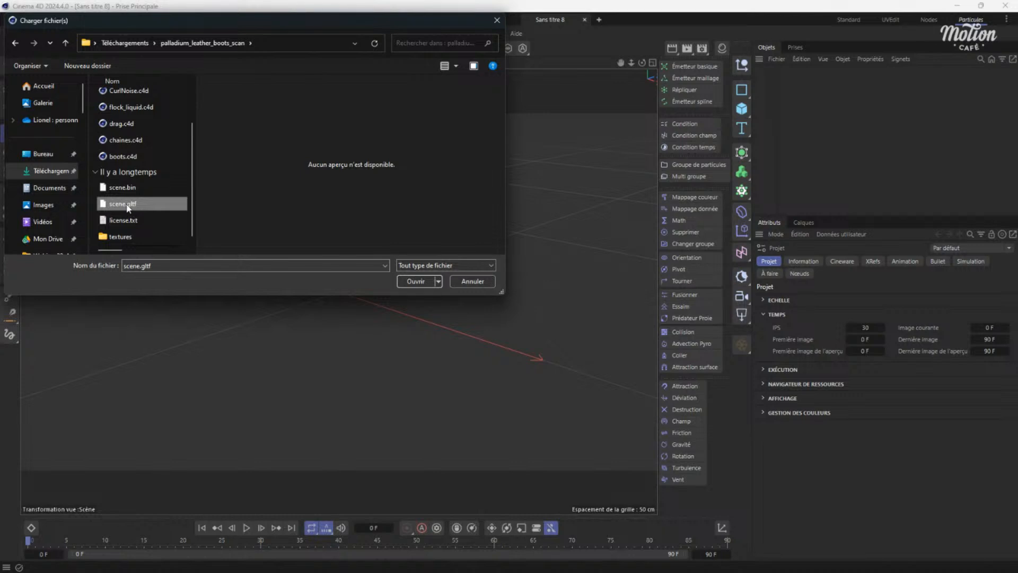
pyautogui.doubleClick(126, 205)
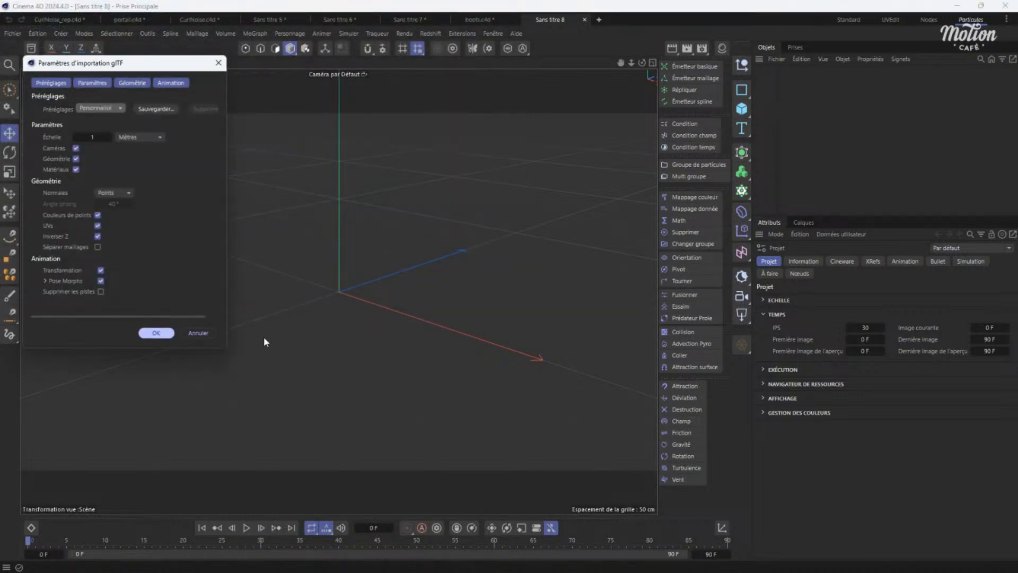
pyautogui.click(155, 333)
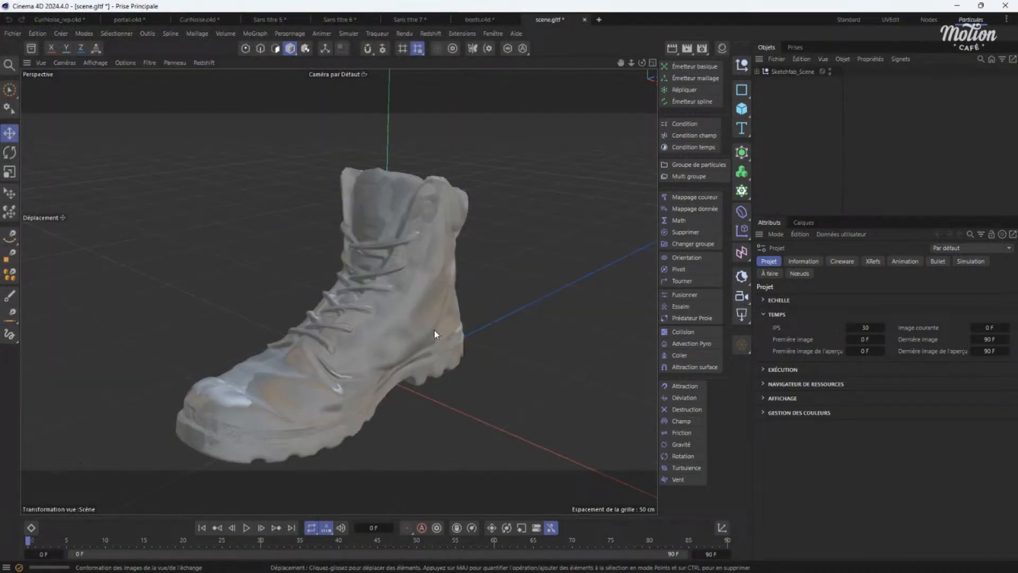
pyautogui.keyDown('alt'); pyautogui.moveTo(303, 372); pyautogui.dragTo(377, 274); pyautogui.keyUp('alt')
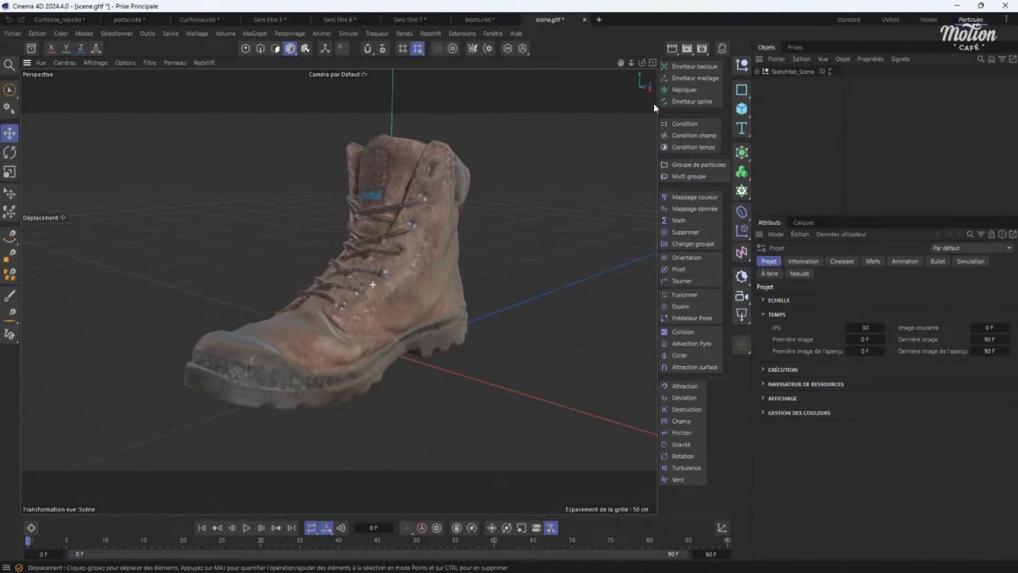
# Open the poly_0 material in the node editor and delete the two Value nodes feeding the Metalness and Reflection roughness textures.
pyautogui.click(721, 49)
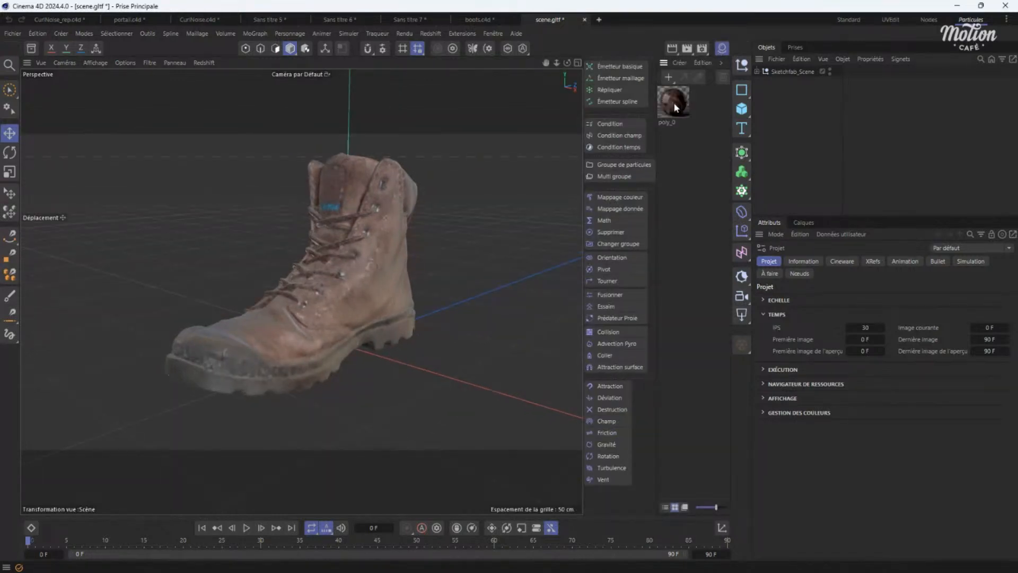
pyautogui.doubleClick(672, 102)
pyautogui.moveTo(639, 98); pyautogui.dragTo(581, 98)
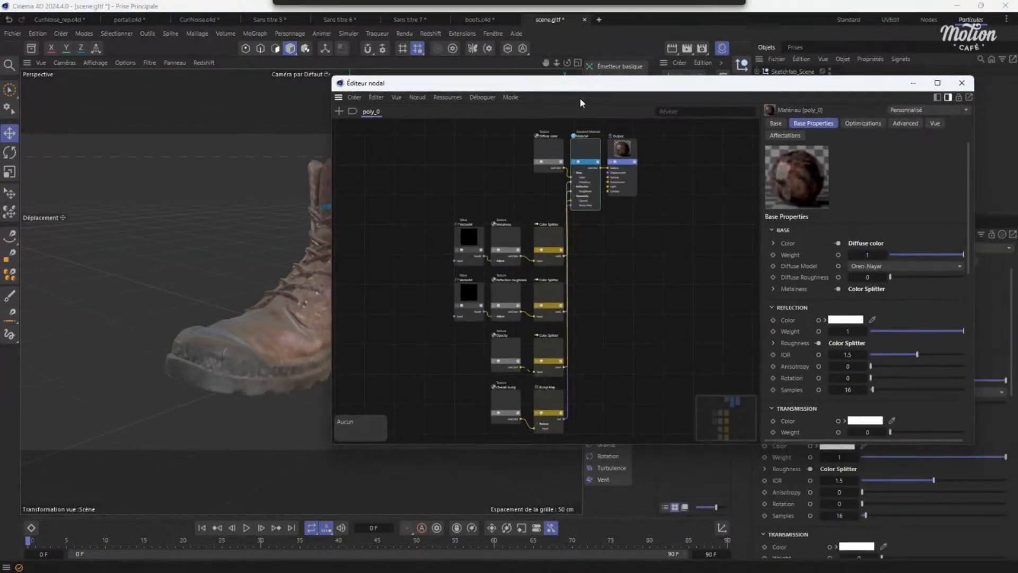
pyautogui.scroll(6, 440, 269)
pyautogui.scroll(-3, 431, 215)
pyautogui.moveTo(422, 179); pyautogui.dragTo(489, 354)
pyautogui.press('Delete')
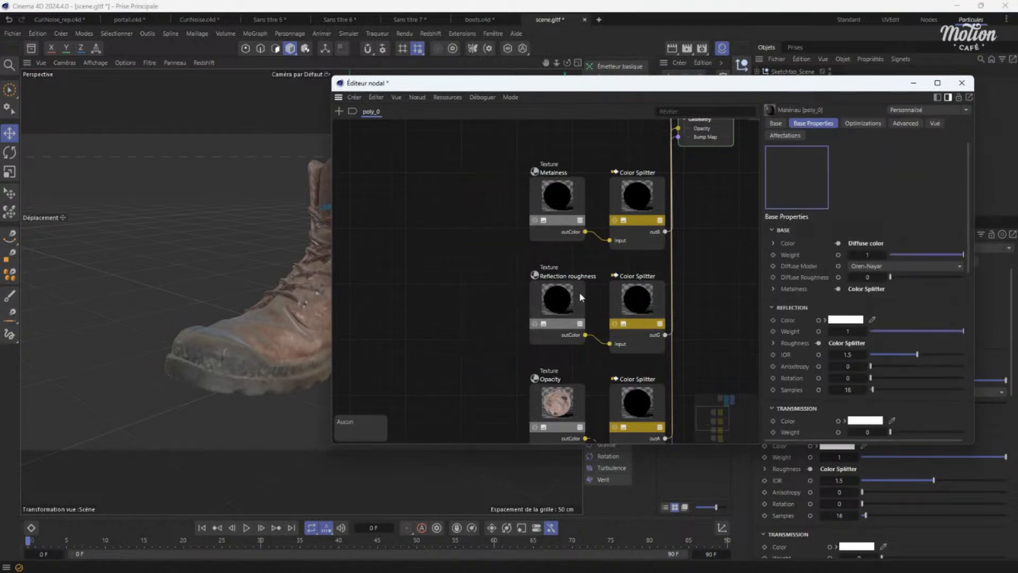
# Space the Material and Output nodes apart in the poly_0 graph, review the texture nodes and close the node editor.
pyautogui.moveTo(676, 196); pyautogui.dragTo(520, 339, button='middle')
pyautogui.moveTo(565, 166); pyautogui.dragTo(663, 172)
pyautogui.moveTo(558, 184); pyautogui.dragTo(579, 170)
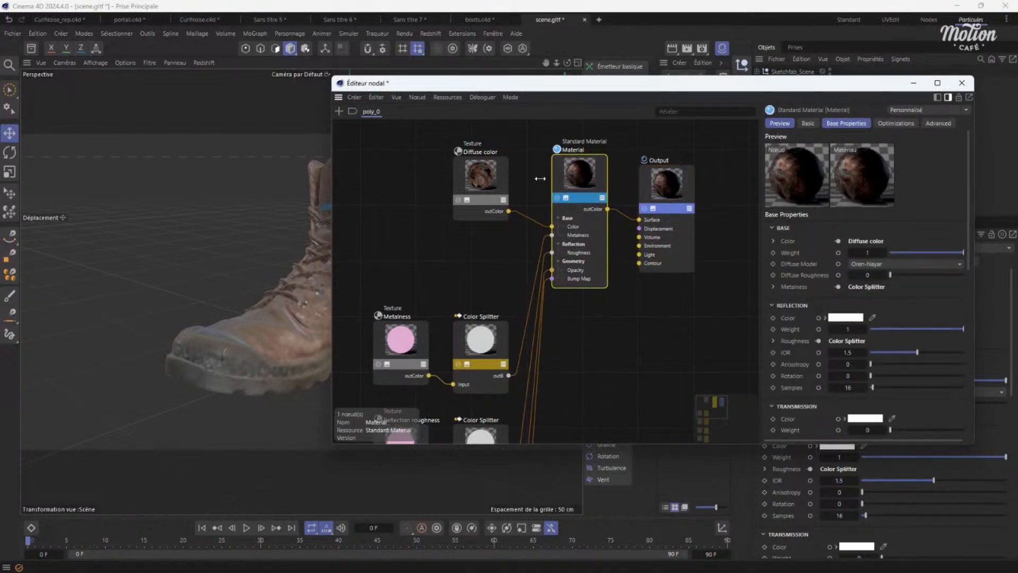
pyautogui.moveTo(469, 261); pyautogui.dragTo(551, 154, button='middle')
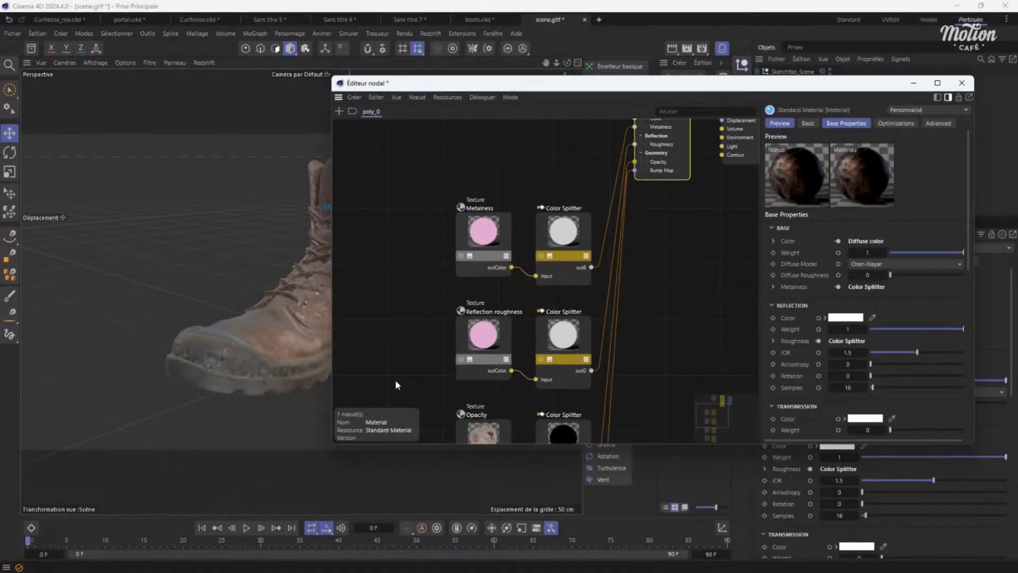
pyautogui.moveTo(422, 352); pyautogui.dragTo(448, 302, button='middle')
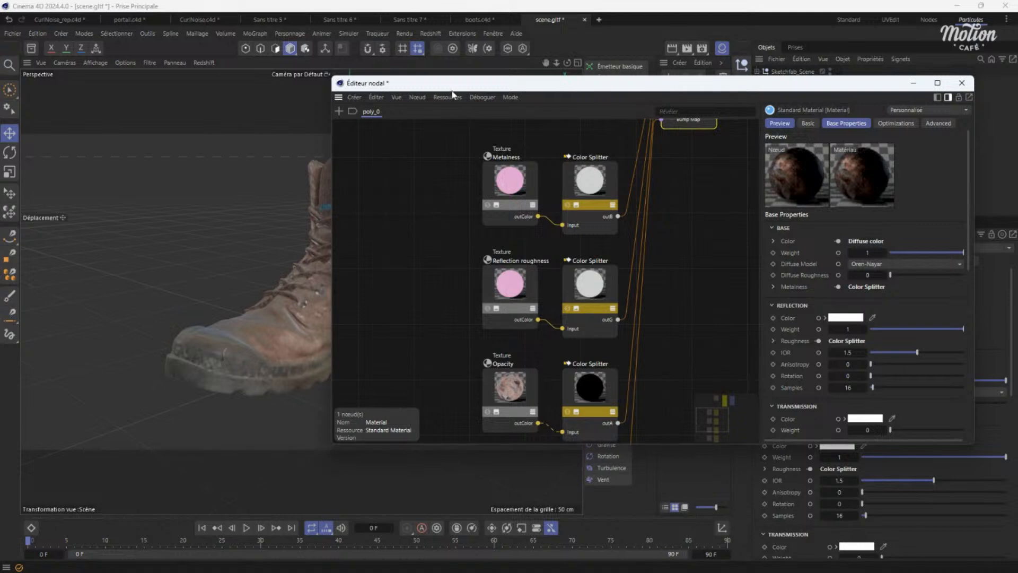
pyautogui.moveTo(444, 87); pyautogui.dragTo(487, 95)
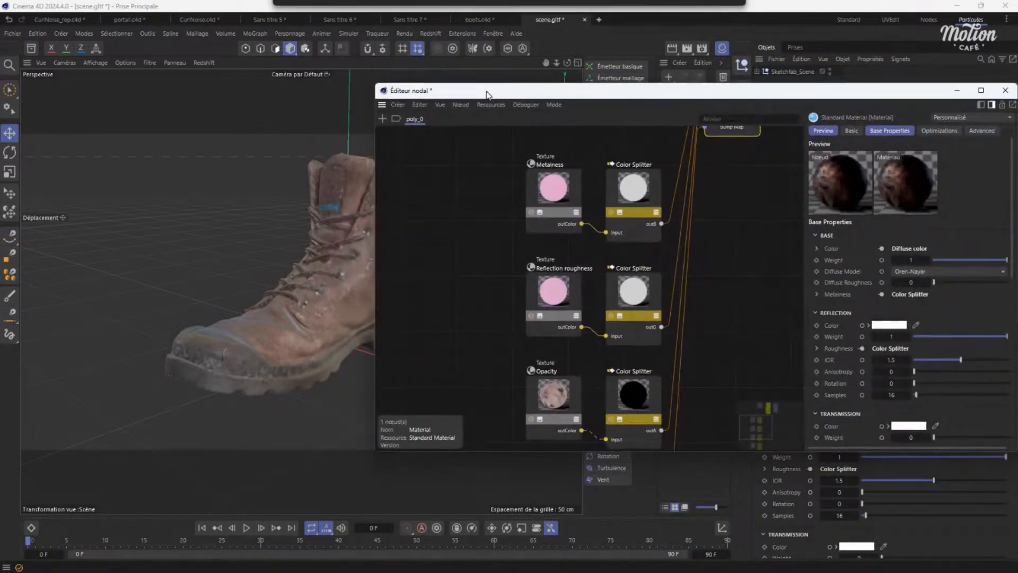
pyautogui.moveTo(904, 97); pyautogui.dragTo(659, 134)
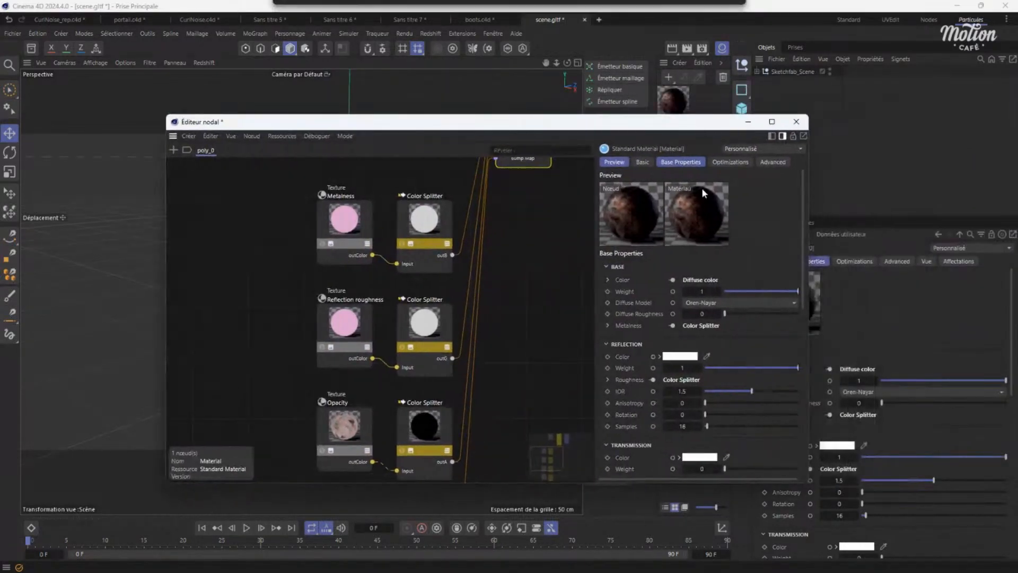
pyautogui.click(796, 121)
# Set the poly_0 material's viewport texture preview size to 2048x2048 (16 Mo) and check the boot from a higher angle.
pyautogui.click(925, 262)
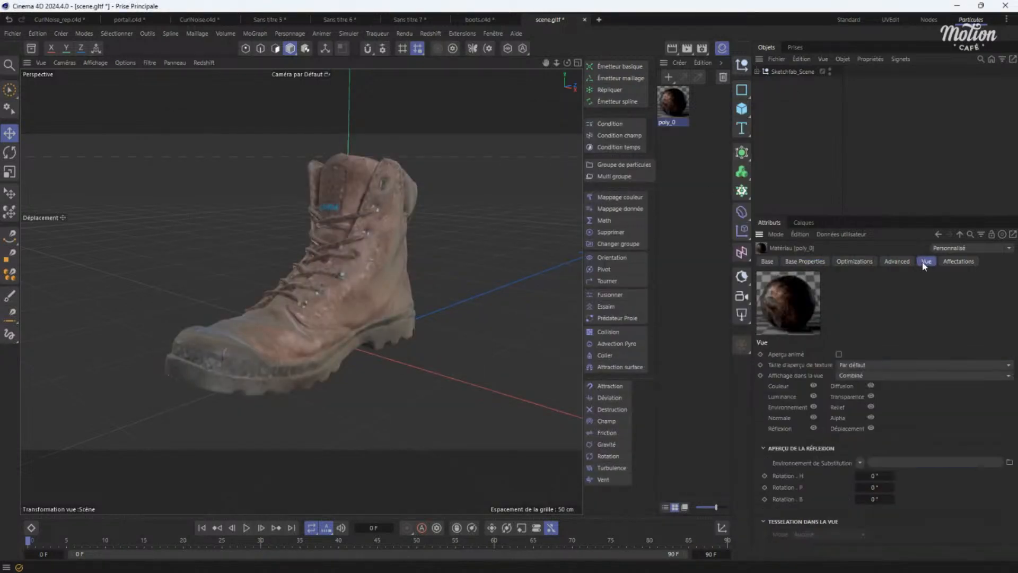
pyautogui.click(868, 366)
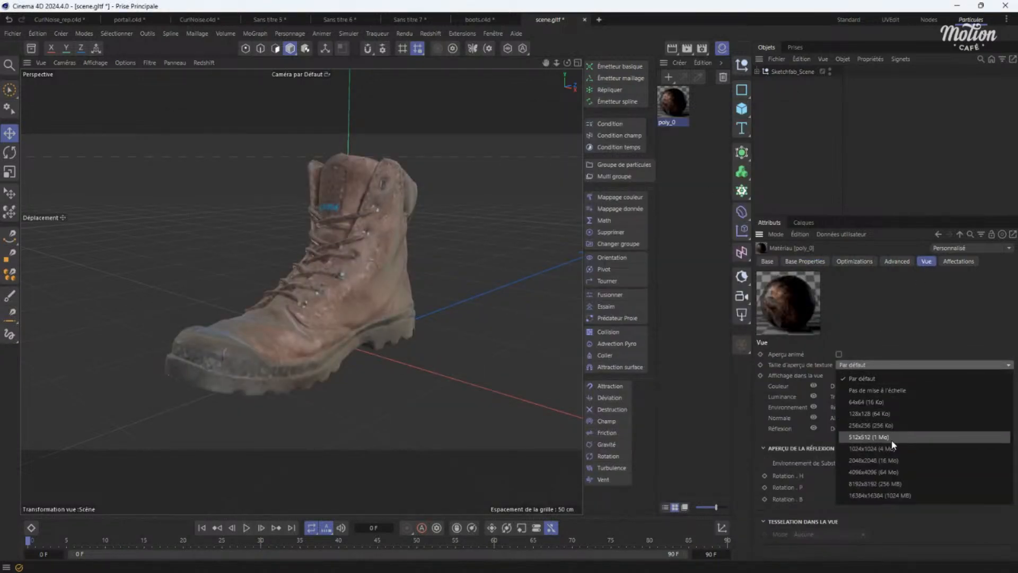
pyautogui.click(881, 457)
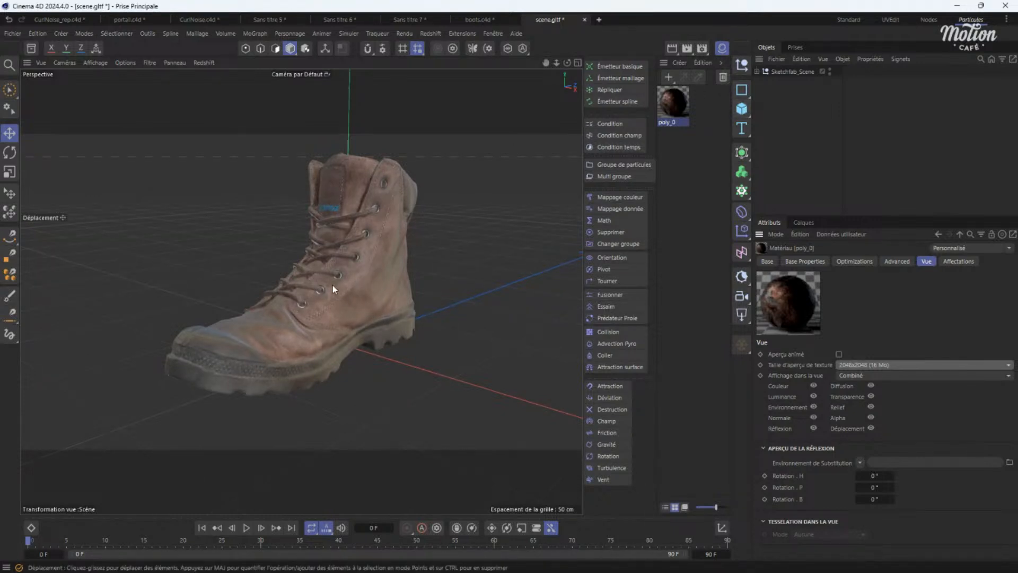
pyautogui.keyDown('alt'); pyautogui.moveTo(333, 285); pyautogui.dragTo(565, 167); pyautogui.keyUp('alt')
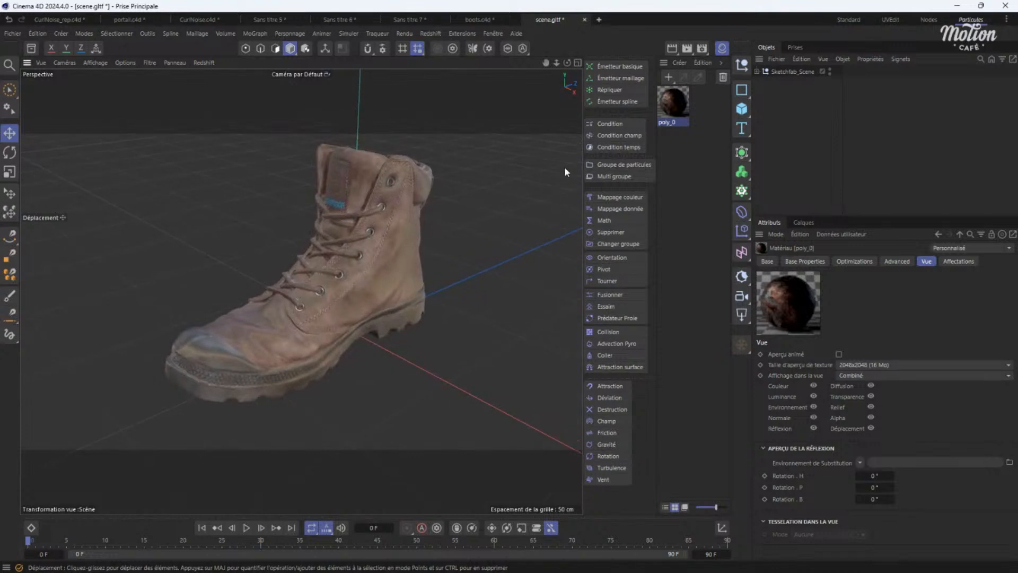
# Insert a Color Correct node between the Reflection roughness Color Splitter and the Material's roughness input in the poly_0 graph.
pyautogui.doubleClick(673, 104)
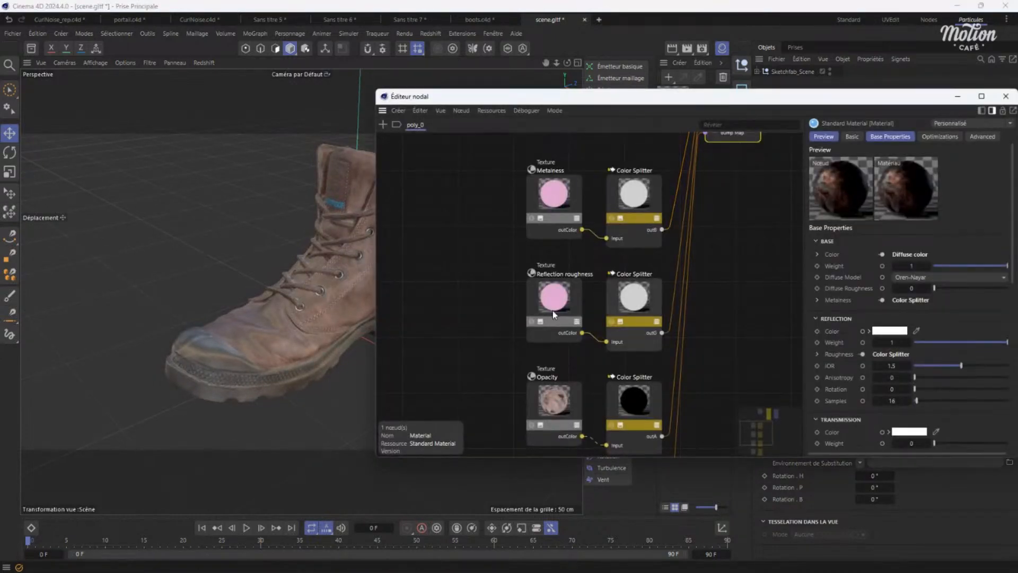
pyautogui.moveTo(552, 311); pyautogui.dragTo(424, 262, button='middle')
pyautogui.click(661, 260)
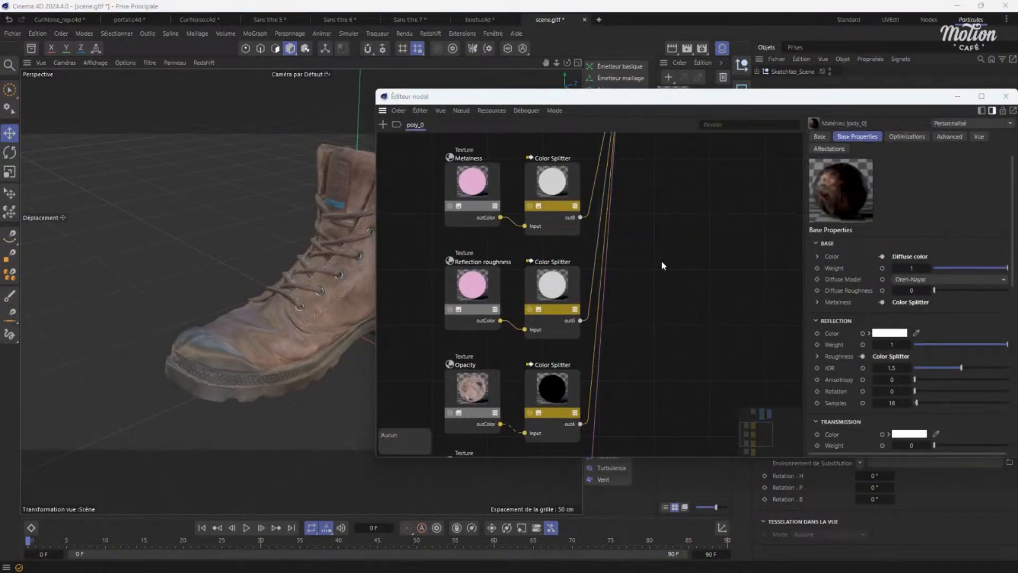
pyautogui.doubleClick(662, 261)
pyautogui.write('corre')
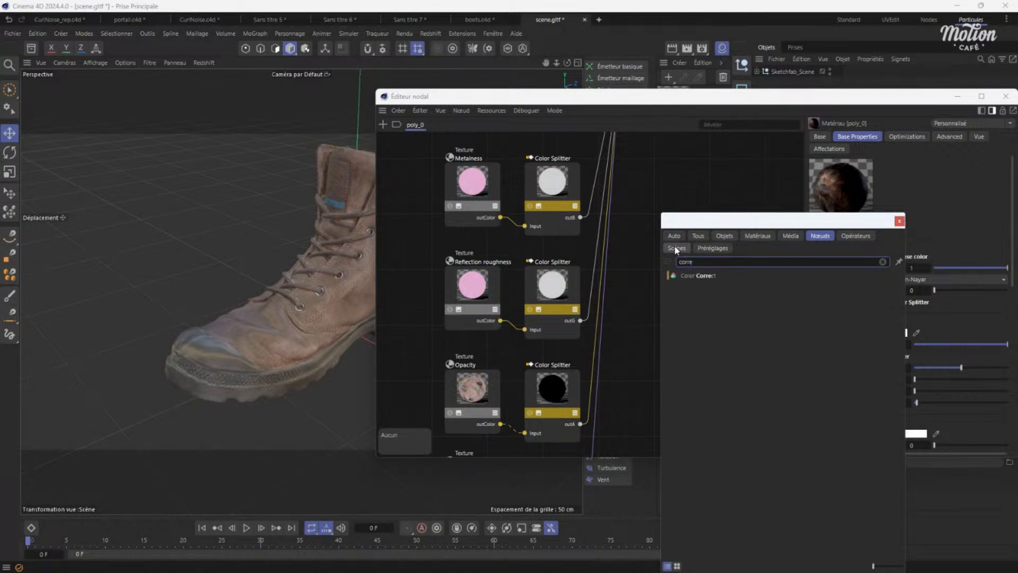
pyautogui.moveTo(693, 277); pyautogui.dragTo(592, 302)
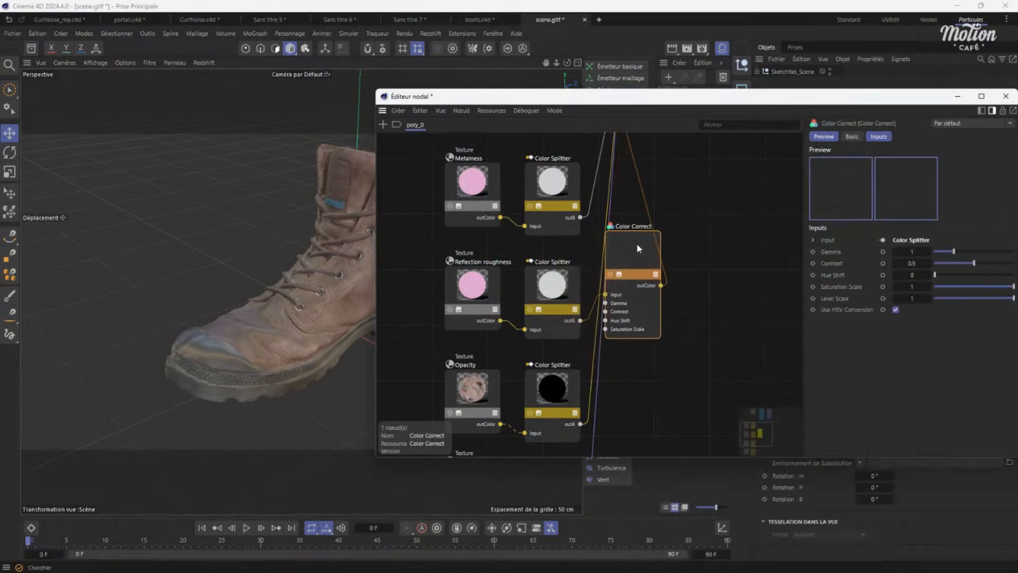
pyautogui.moveTo(637, 245); pyautogui.dragTo(642, 240)
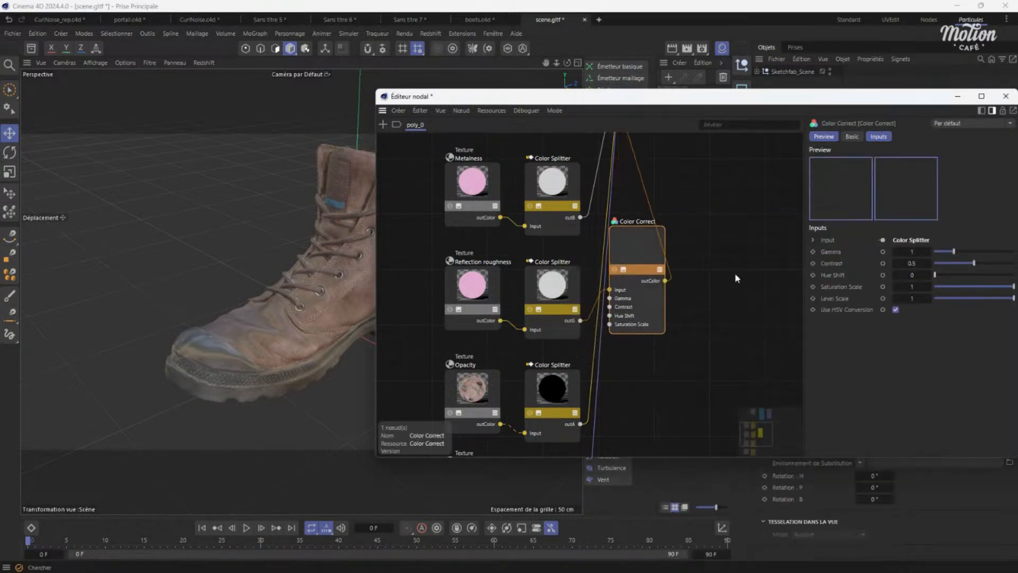
# Set the Color Correct node's Gamma to 1.564 and close the node editor.
pyautogui.click(964, 252)
pyautogui.moveTo(965, 254)
pyautogui.mouseDown()
pyautogui.moveTo(974, 249)
pyautogui.moveTo(965, 252)
pyautogui.mouseUp()
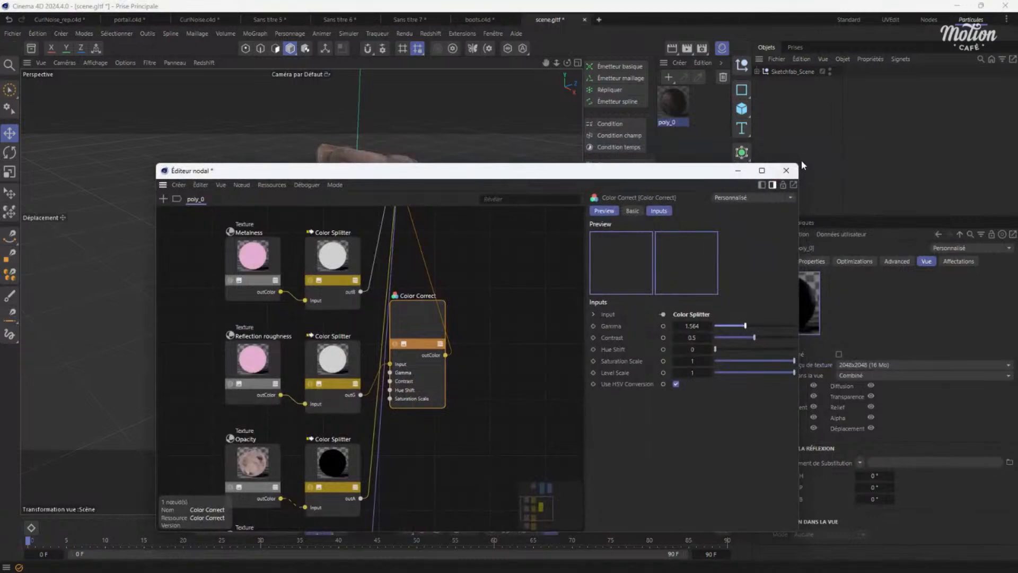
pyautogui.click(794, 170)
# Add a Plan primitive as a floor for the boot, and display the Asset Browser with more width.
pyautogui.click(742, 108)
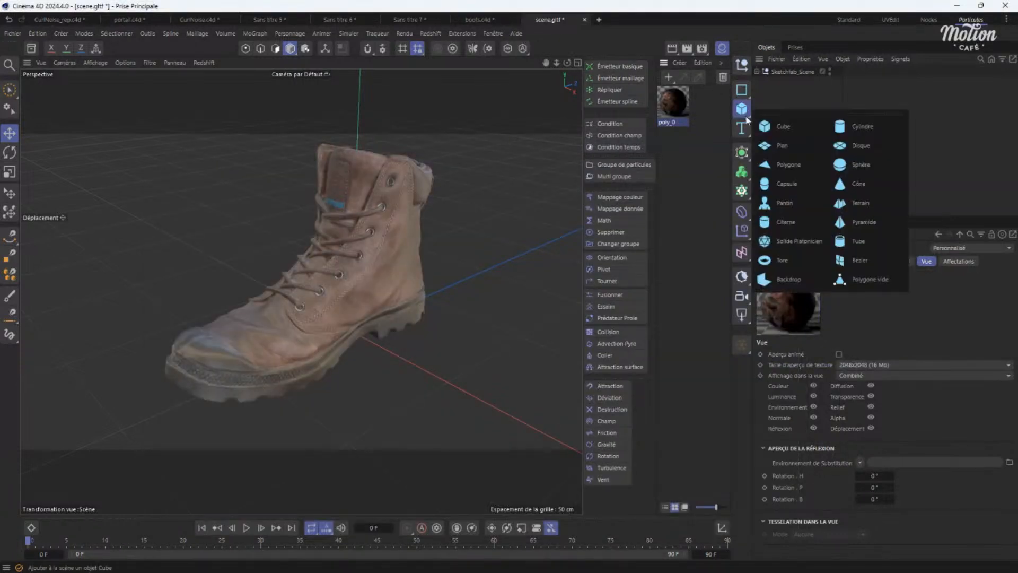
pyautogui.click(781, 145)
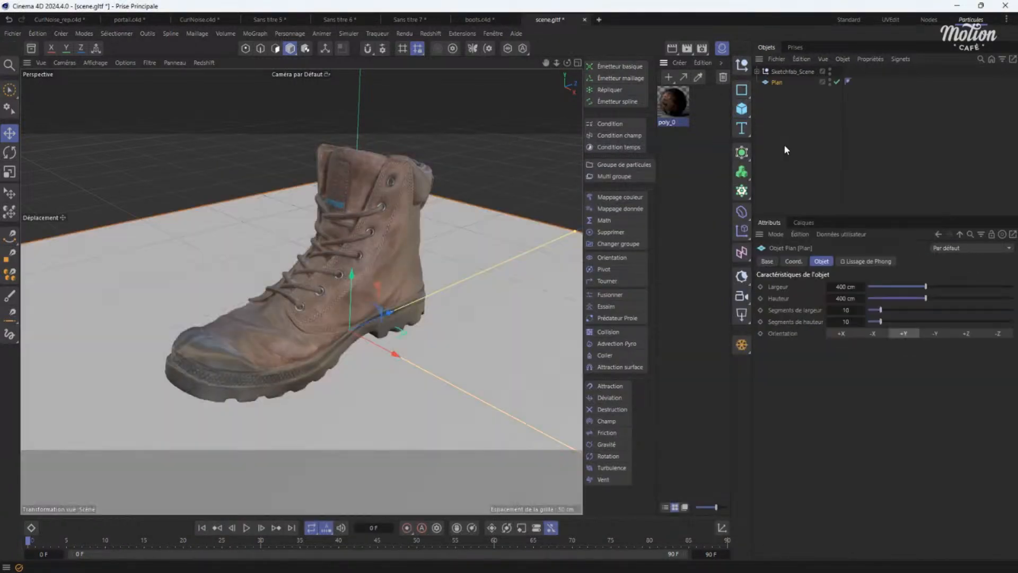
pyautogui.click(31, 48)
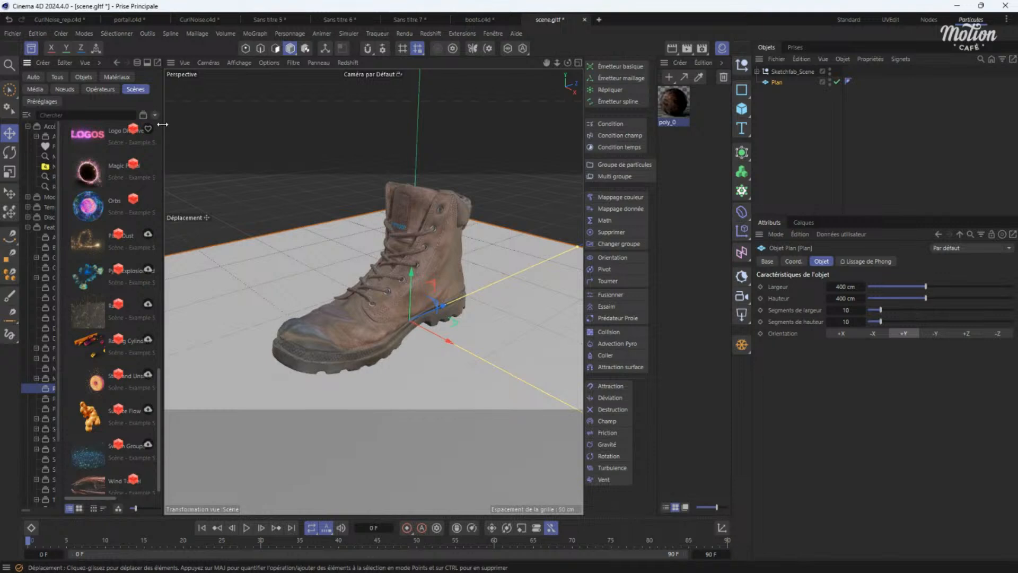
pyautogui.moveTo(162, 124); pyautogui.dragTo(232, 123)
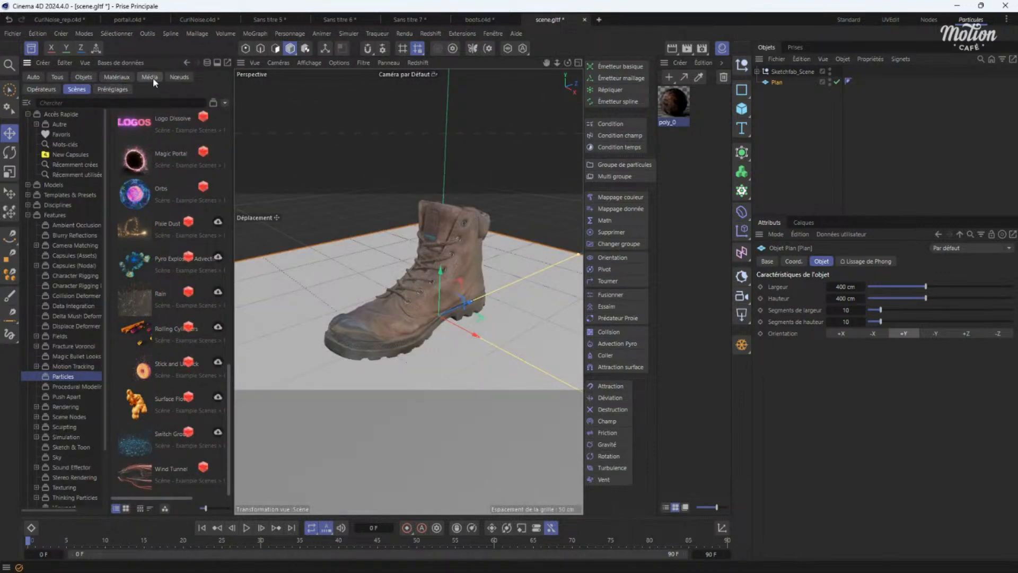
# Light the scene with a Redshift dome light using the canada_montreal_loft_max HDRI from the asset library, and hide the Asset Browser.
pyautogui.click(150, 77)
pyautogui.click(51, 196)
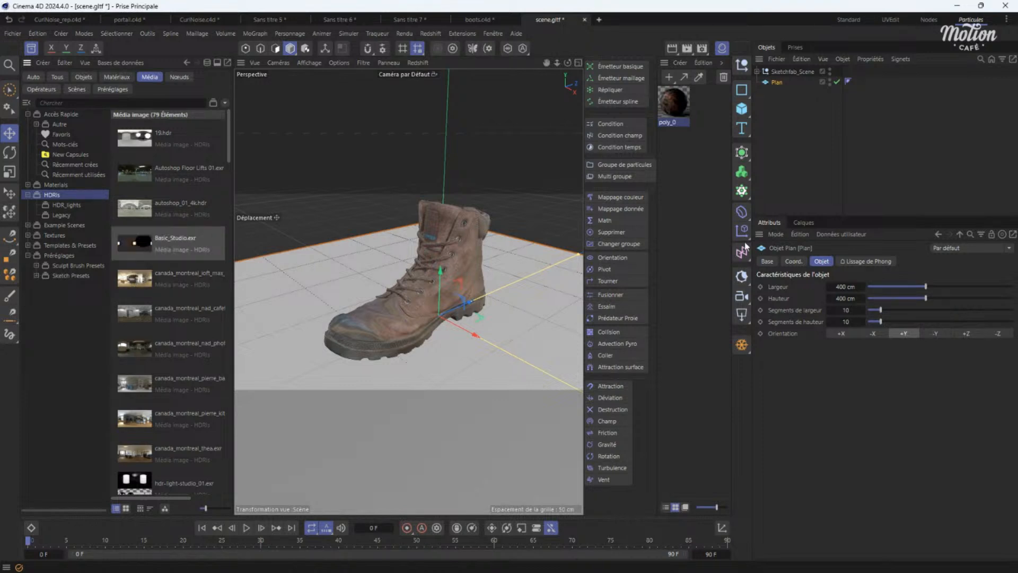
pyautogui.moveTo(134, 285); pyautogui.dragTo(309, 228)
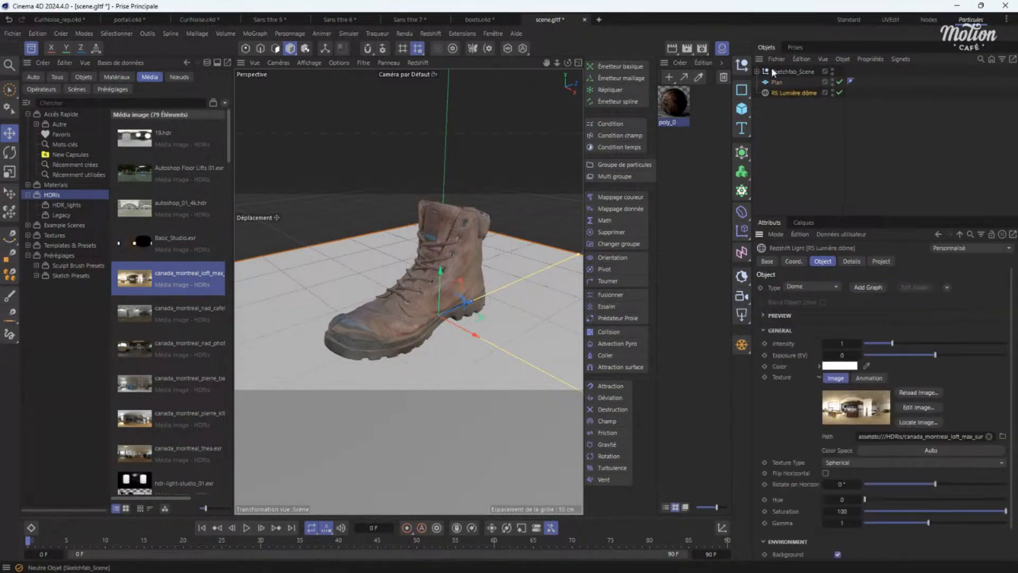
pyautogui.hotkey('shift', 'F8')
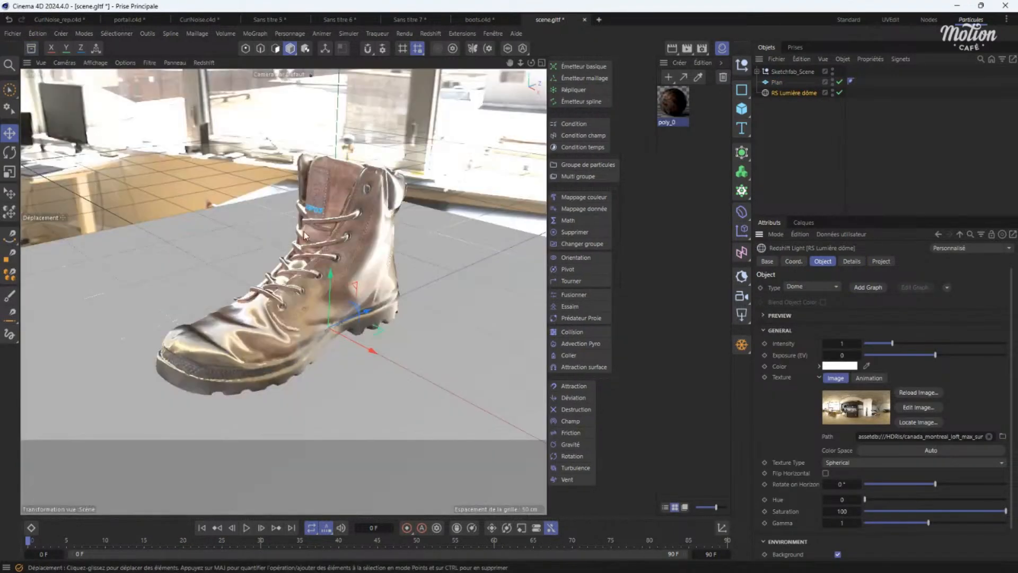
# Start the Redshift IPR in the perspective view and examine the boot's lighting from a lower angle and from another side.
pyautogui.keyDown('alt'); pyautogui.moveTo(363, 295); pyautogui.dragTo(357, 242); pyautogui.keyUp('alt')
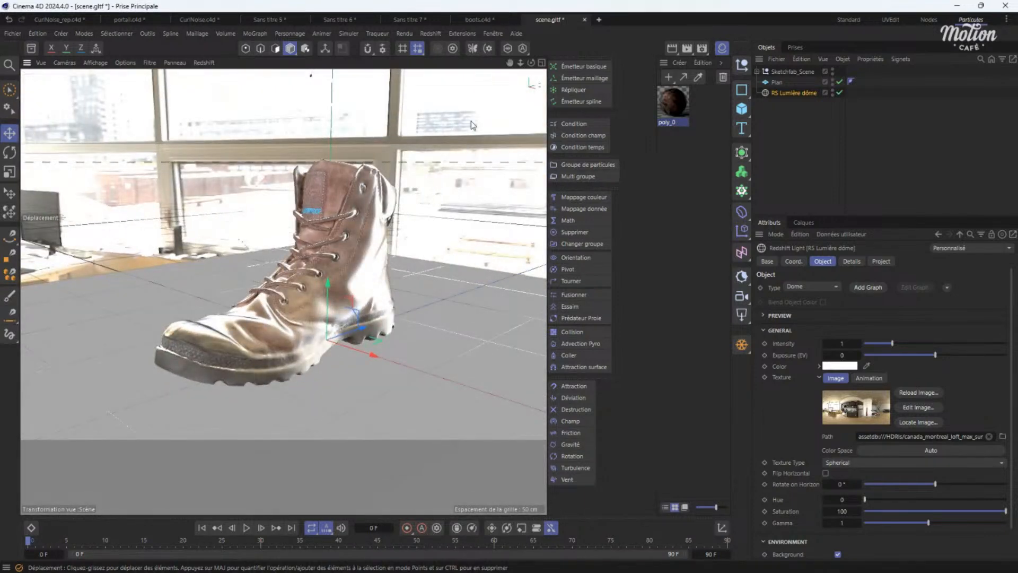
pyautogui.click(203, 63)
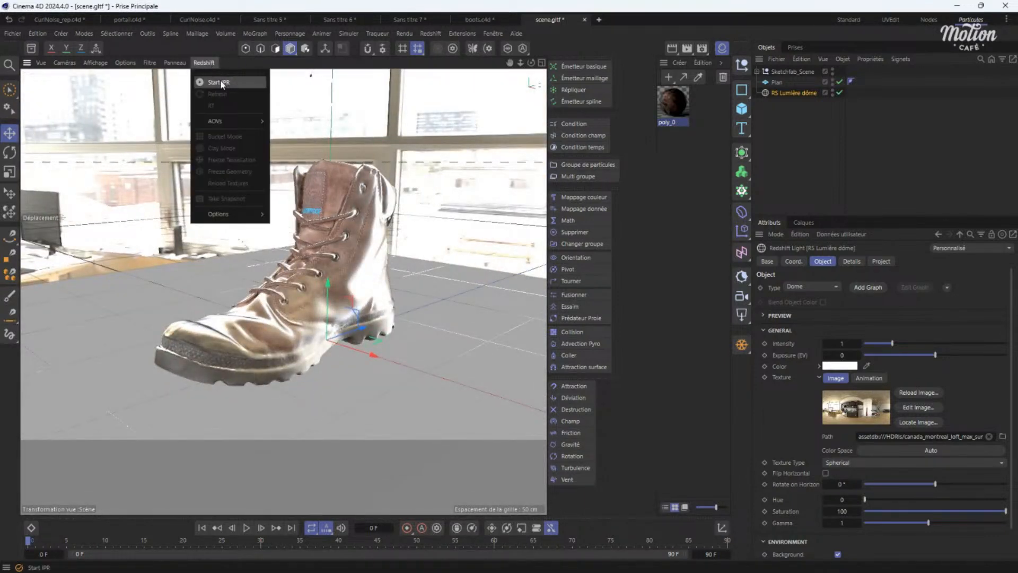
pyautogui.click(220, 82)
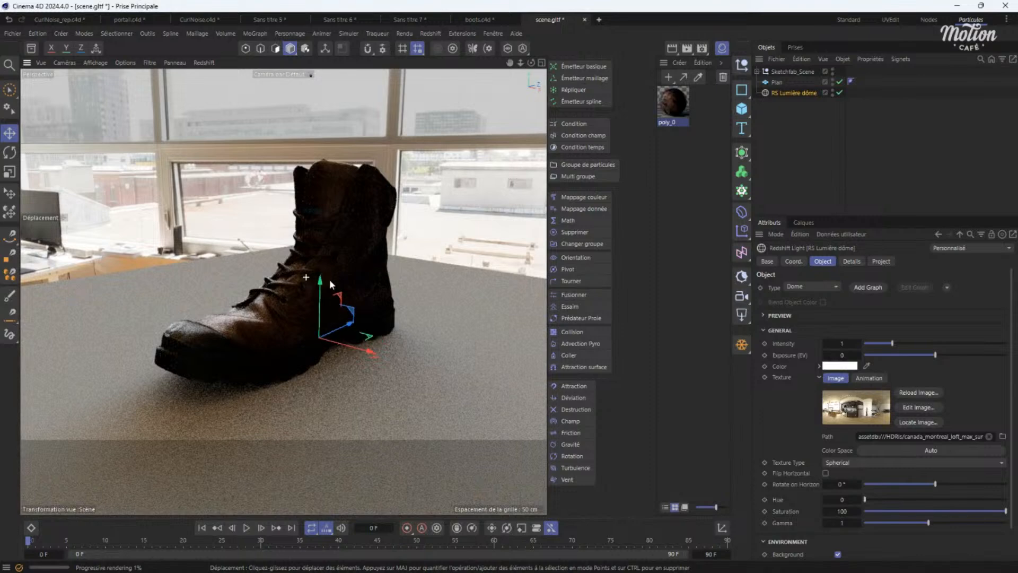
pyautogui.keyDown('alt'); pyautogui.moveTo(329, 278); pyautogui.dragTo(632, 180); pyautogui.keyUp('alt')
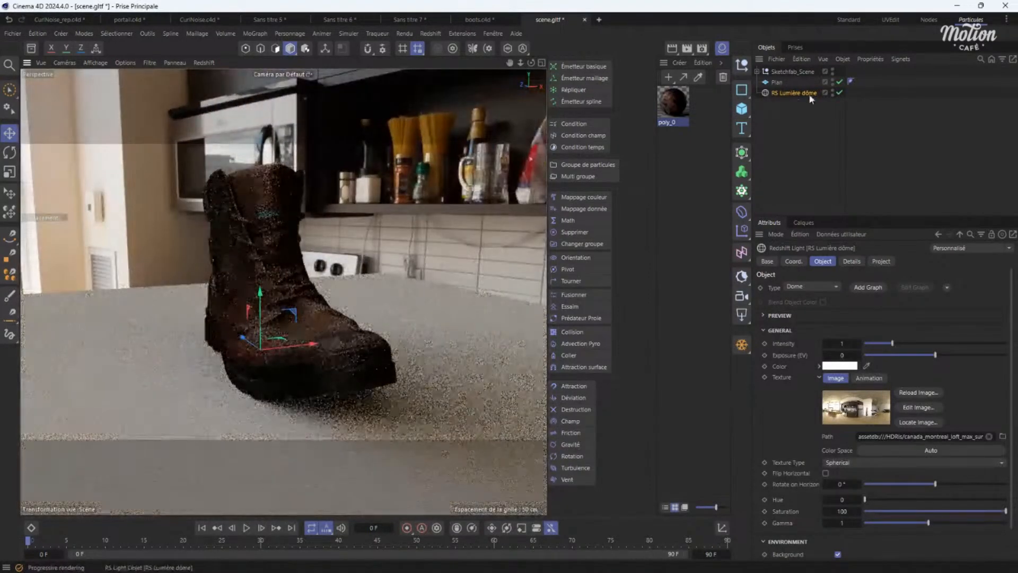
# Set the RS dome light's heading rotation to -85° and stop the Redshift IPR after checking the boot's lighting.
pyautogui.click(800, 261)
pyautogui.moveTo(875, 301)
pyautogui.mouseDown()
pyautogui.moveTo(866, 301)
pyautogui.moveTo(878, 301)
pyautogui.mouseUp()
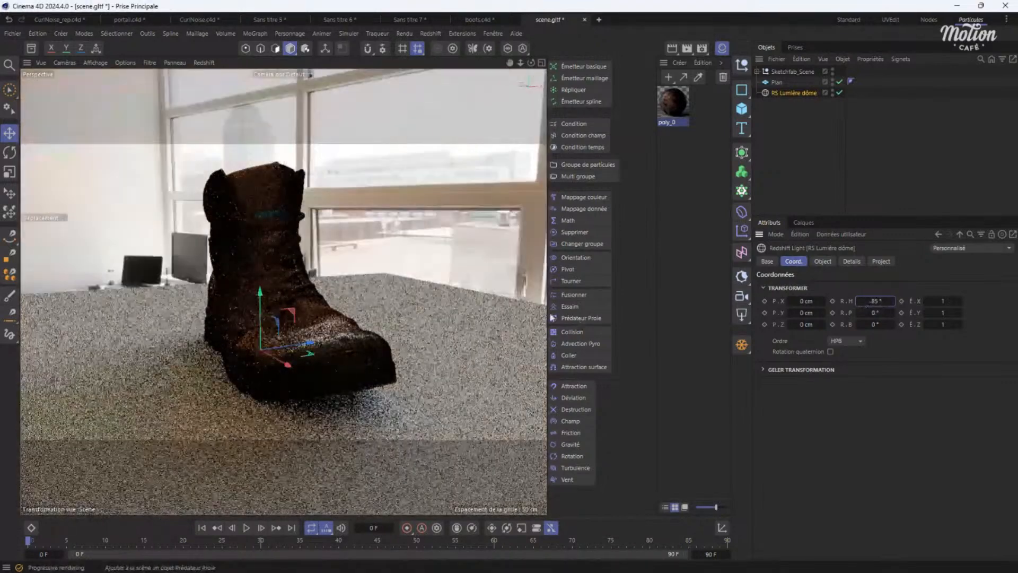
pyautogui.keyDown('alt'); pyautogui.moveTo(355, 310); pyautogui.dragTo(259, 309); pyautogui.keyUp('alt')
pyautogui.keyDown('alt'); pyautogui.moveTo(259, 309); pyautogui.dragTo(361, 303, button='middle'); pyautogui.keyUp('alt')
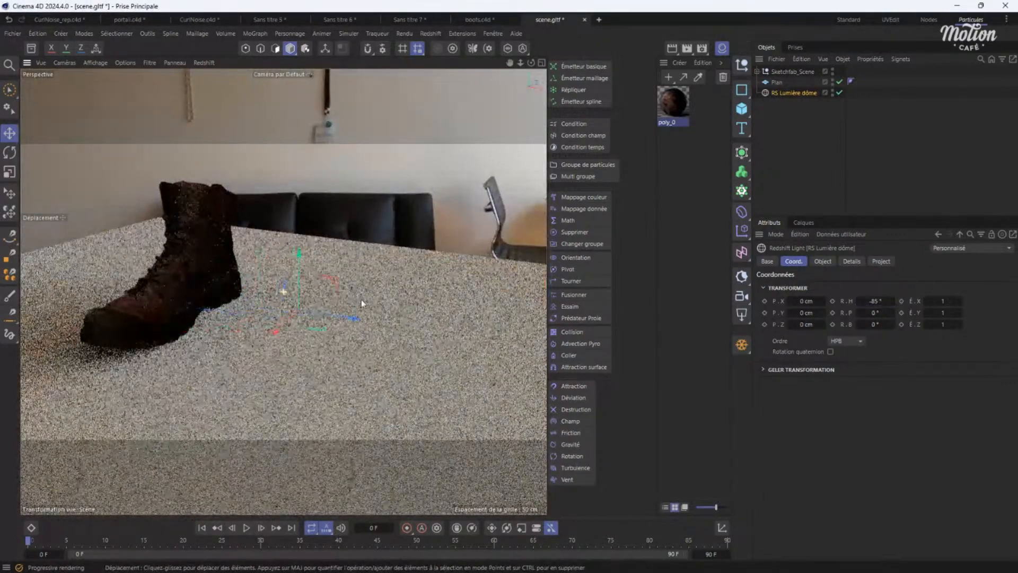
pyautogui.keyDown('alt'); pyautogui.moveTo(361, 299); pyautogui.dragTo(341, 288); pyautogui.keyUp('alt')
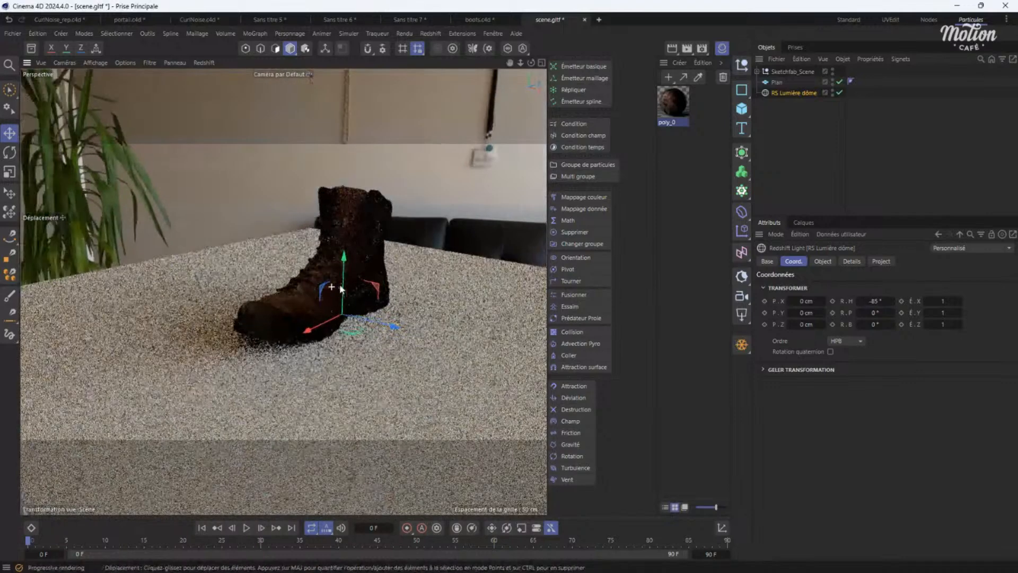
pyautogui.scroll(3, 348, 278)
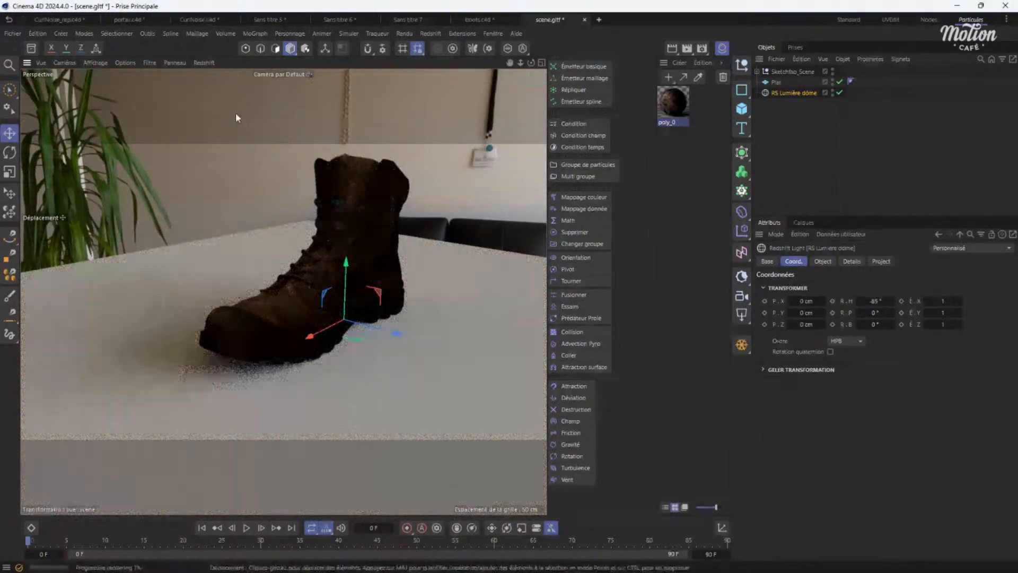
pyautogui.click(204, 63)
pyautogui.click(228, 83)
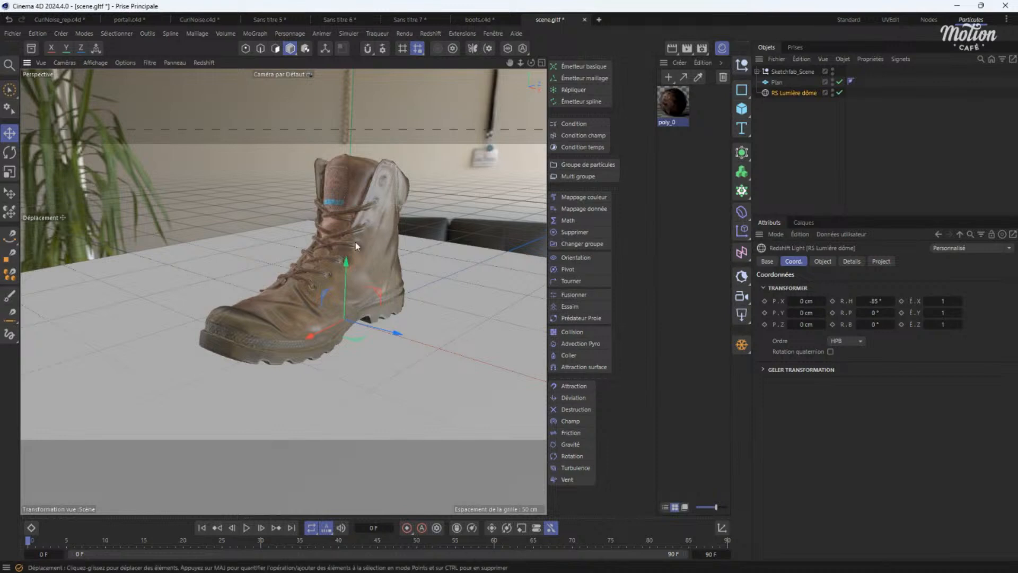
pyautogui.keyDown('alt'); pyautogui.moveTo(333, 269); pyautogui.dragTo(243, 283); pyautogui.keyUp('alt')
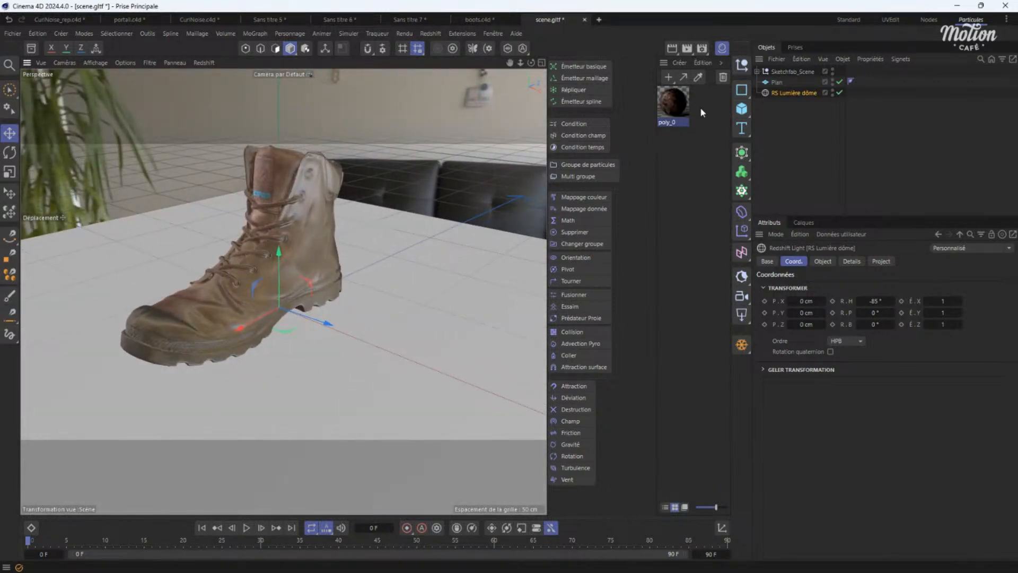
# Move the Object_3 boot mesh out of the imported hierarchy to the root level and delete the leftover Sketchfab_Scene group.
pyautogui.click(758, 71)
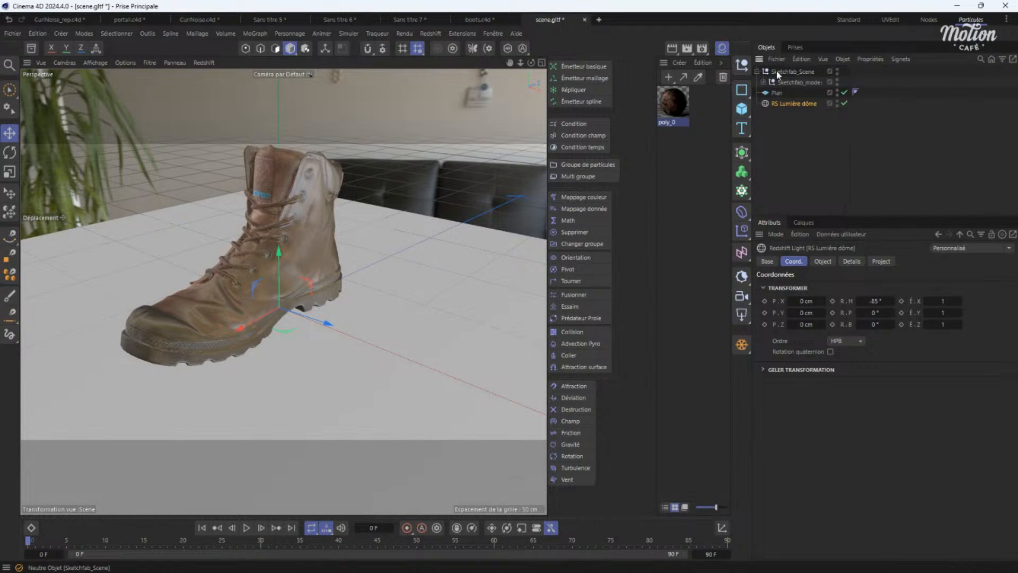
pyautogui.click(763, 82)
pyautogui.click(769, 93)
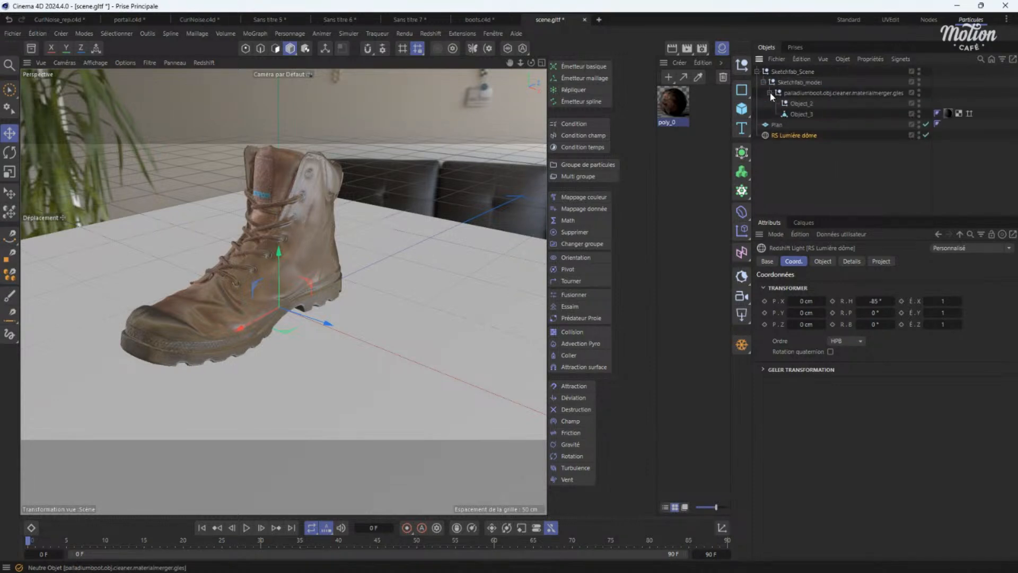
pyautogui.click(801, 114)
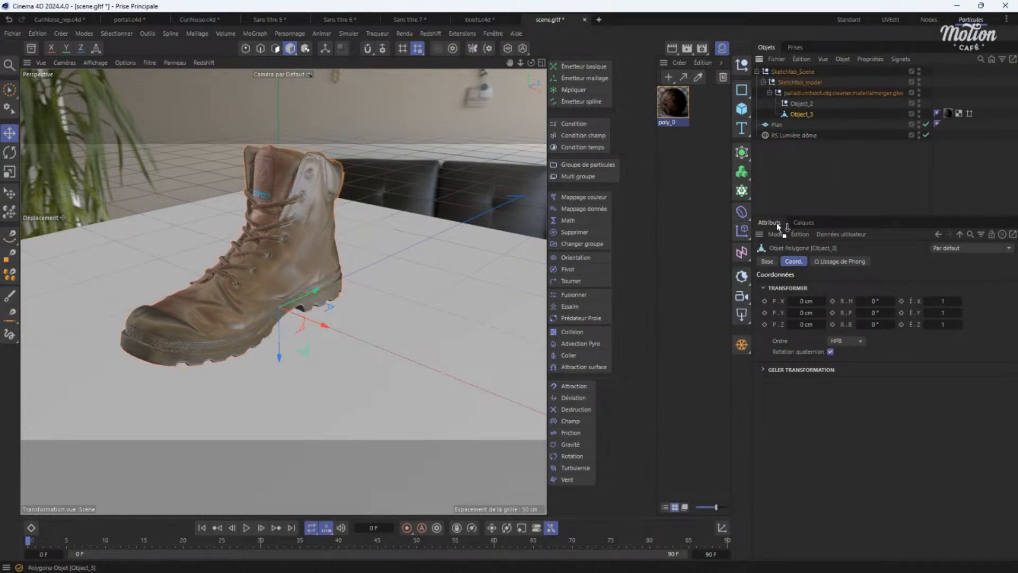
pyautogui.moveTo(776, 223); pyautogui.dragTo(790, 169)
pyautogui.click(789, 72)
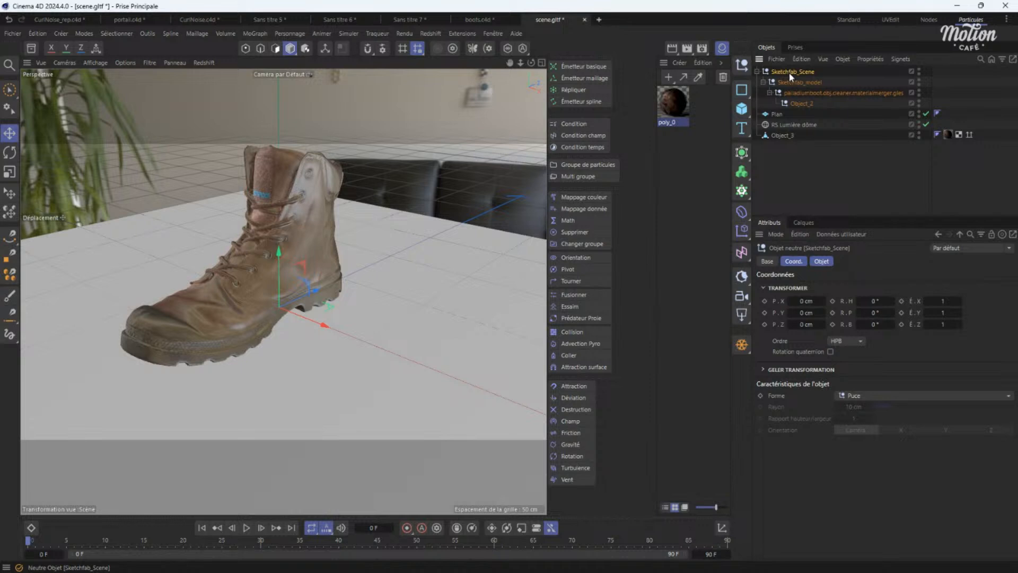
pyautogui.press('Delete')
# Rename the Object_3 boot mesh as Boot_originale.
pyautogui.doubleClick(788, 93)
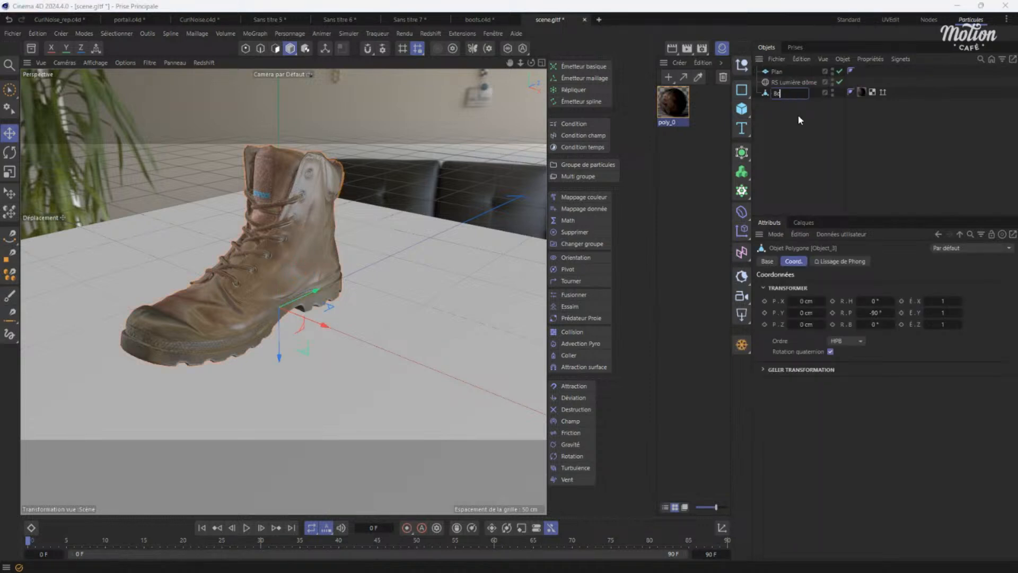
pyautogui.write('Boot_originale')
pyautogui.press('Return')
# Display the boot with wireframe lines to inspect its triangulated topology up close, and return to plain Gouraud shading.
pyautogui.press('n')
pyautogui.press('b')
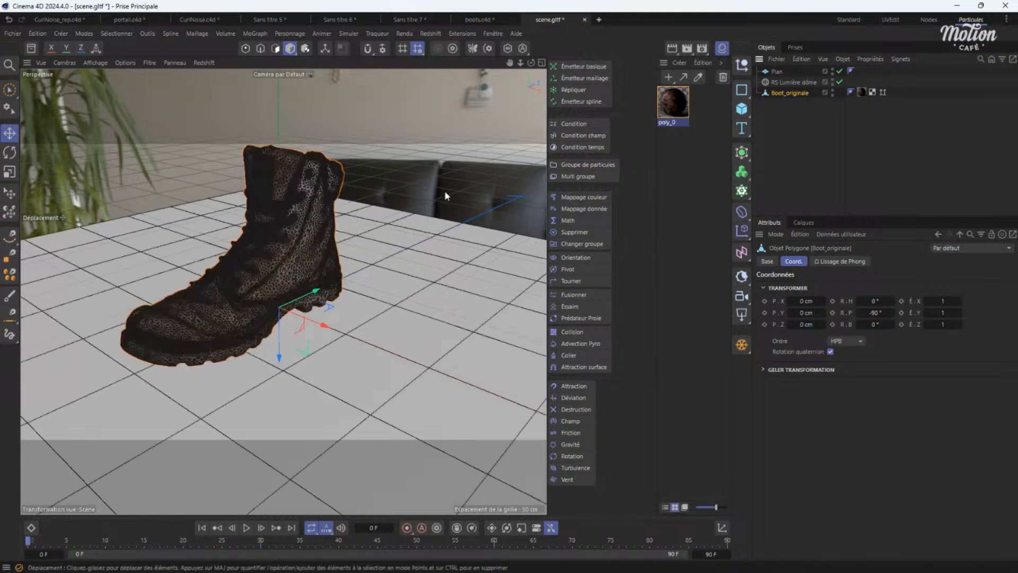
pyautogui.scroll(8, 248, 301)
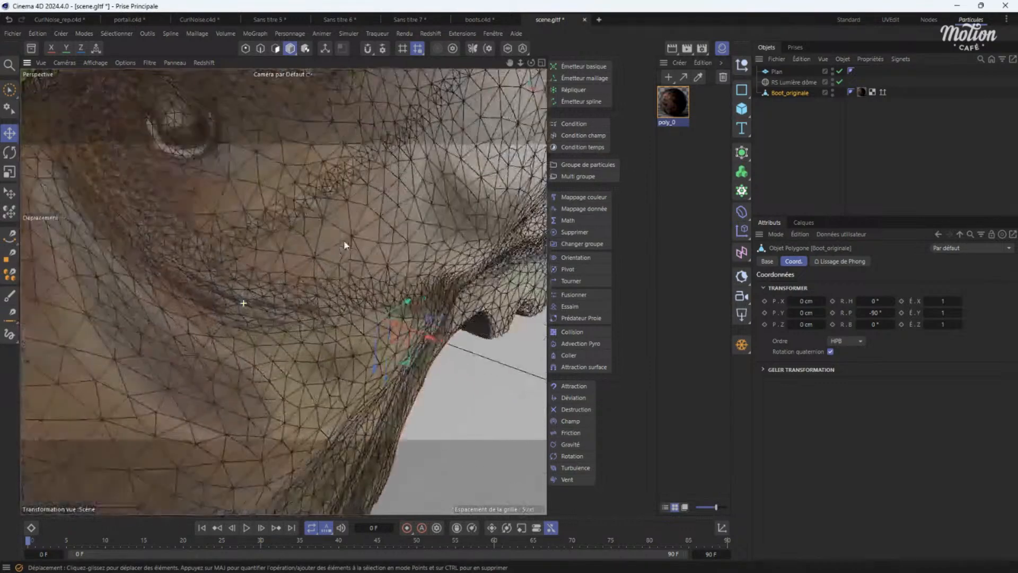
pyautogui.scroll(-8, 344, 245)
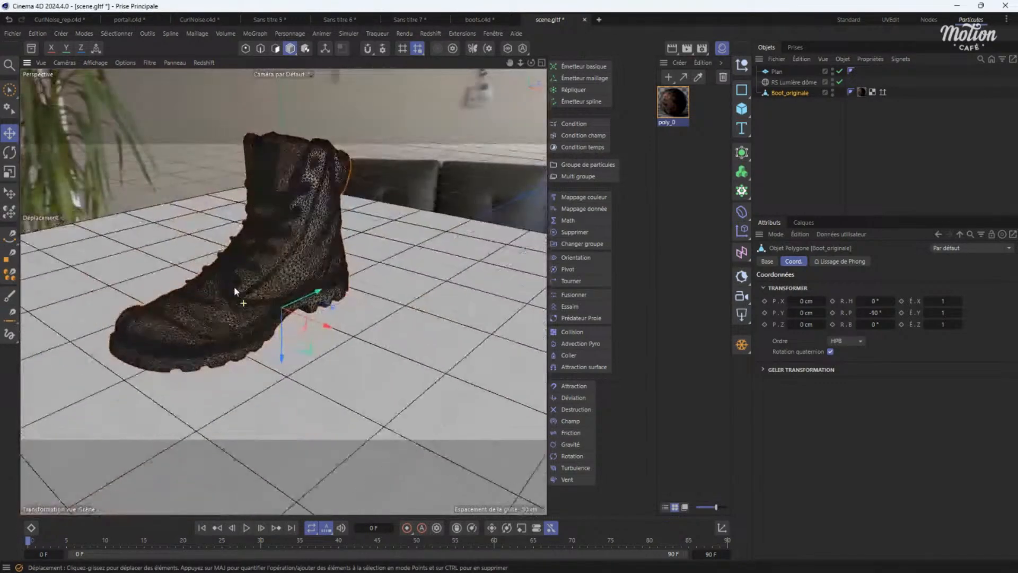
pyautogui.press('n')
pyautogui.press('a')
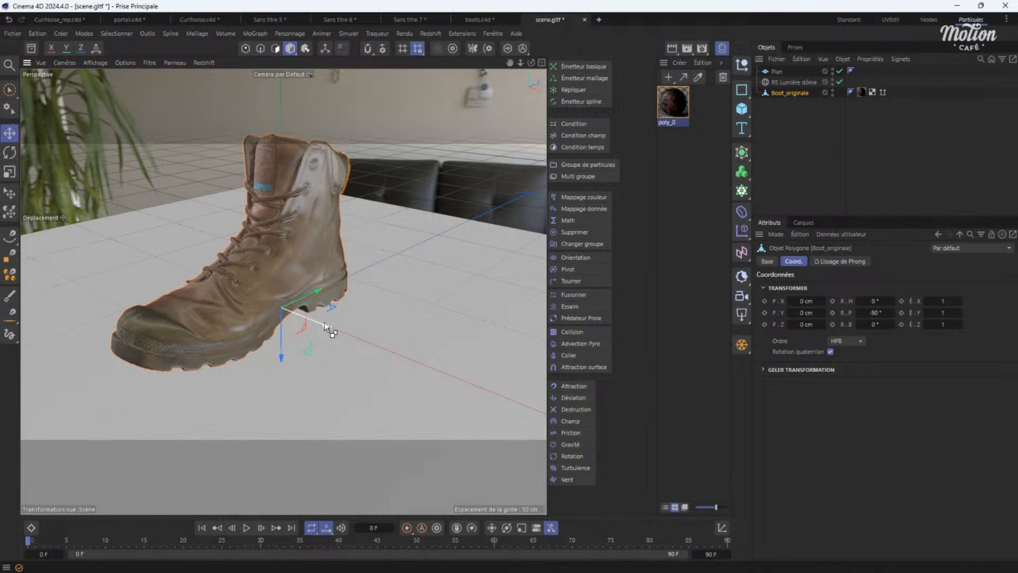
# Duplicate Boot_originale along the X axis, placing the copy about 87 cm beside the original boot.
pyautogui.keyDown('ctrl'); pyautogui.moveTo(326, 327); pyautogui.dragTo(526, 383); pyautogui.keyUp('ctrl')
pyautogui.scroll(-4, 433, 340)
pyautogui.keyDown('alt'); pyautogui.moveTo(417, 368); pyautogui.dragTo(357, 349, button='middle'); pyautogui.keyUp('alt')
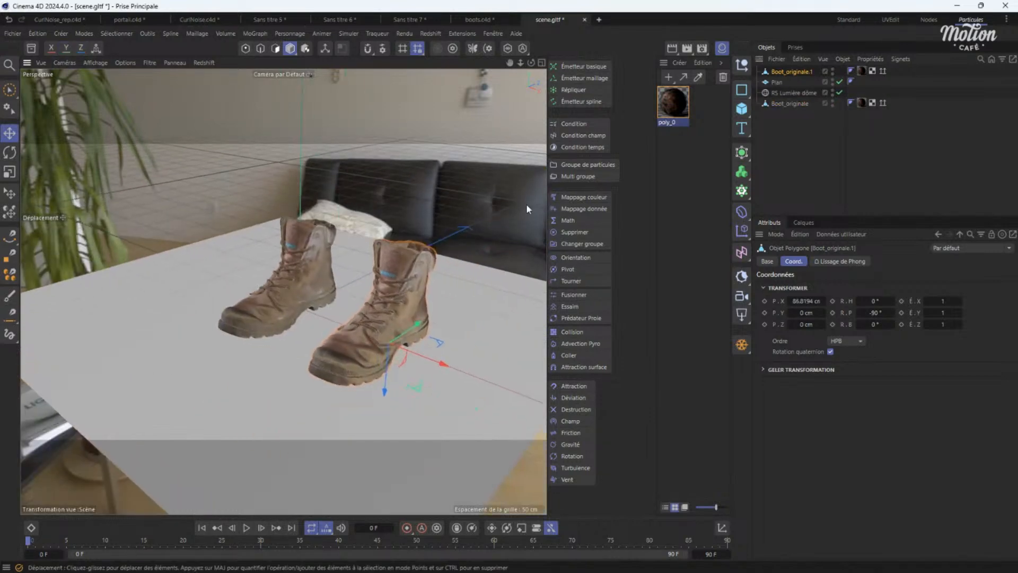
# Add a Remesh generator (Remailleur) as the parent of the Boot_originale.1 copy.
pyautogui.click(744, 164)
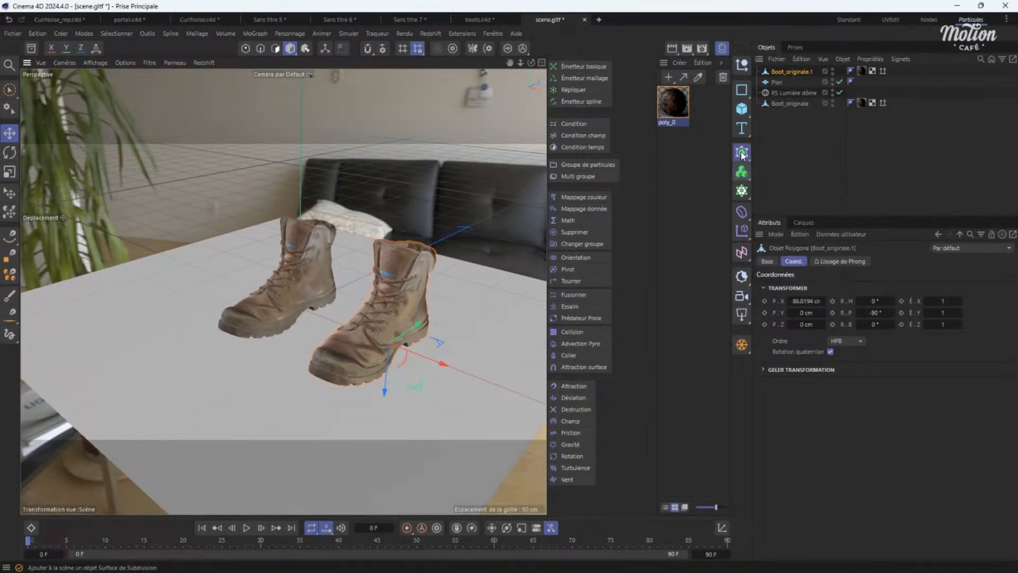
pyautogui.click(742, 153)
pyautogui.click(785, 329)
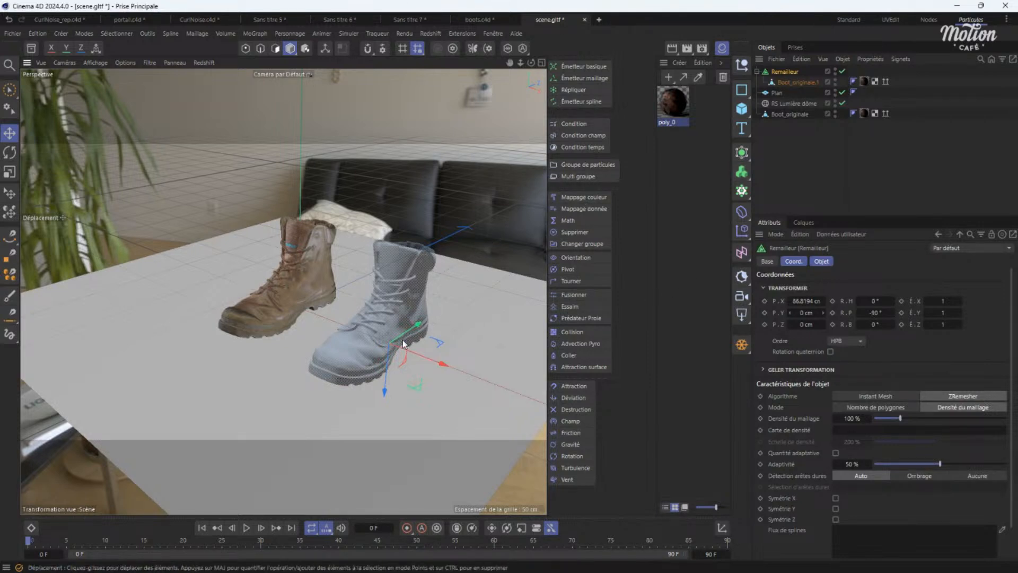
# Display wireframe lines and examine the remeshed boot's quad topology around the toe and laces against the original boot.
pyautogui.scroll(5, 421, 300)
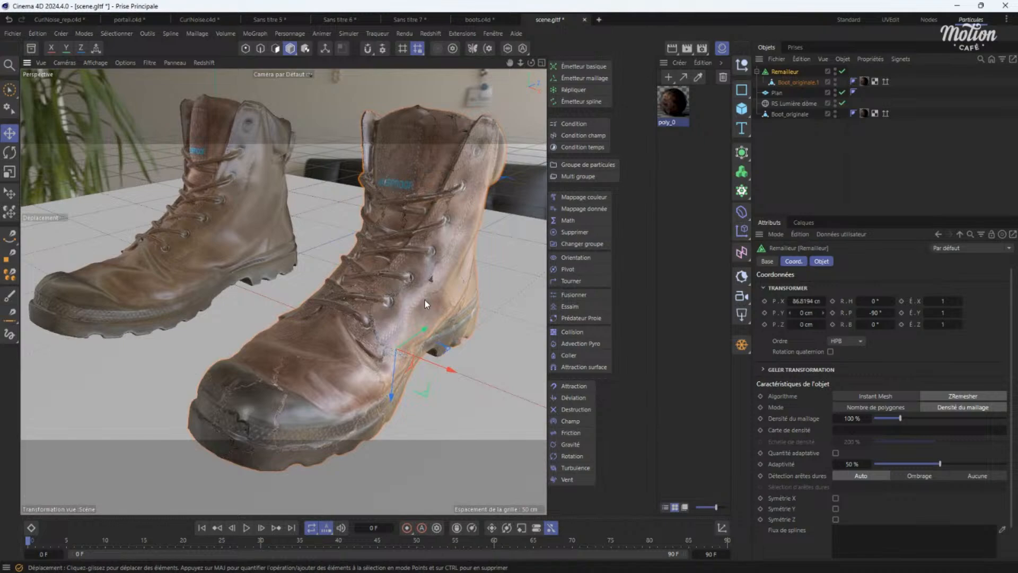
pyautogui.scroll(5, 380, 317)
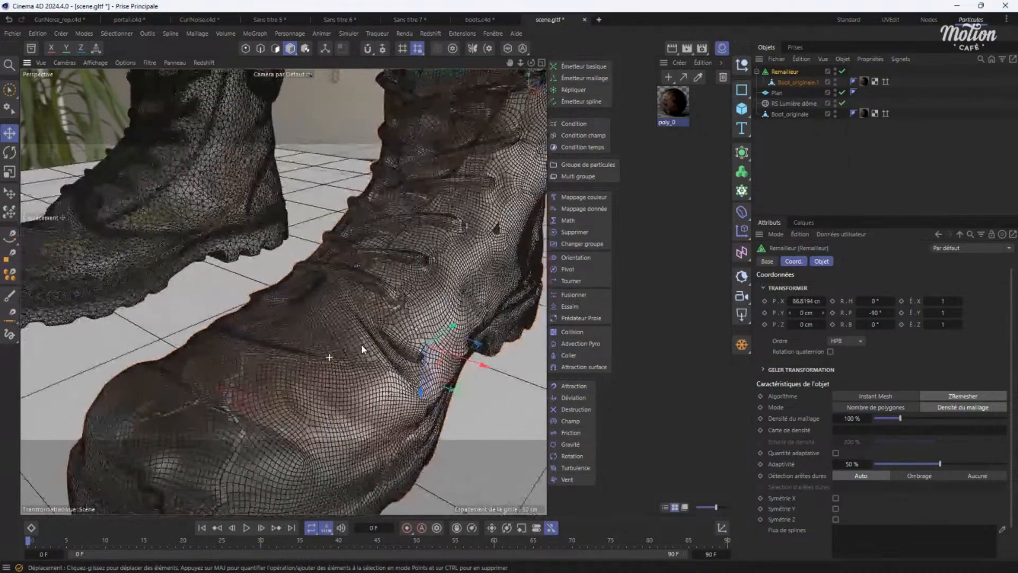
pyautogui.keyDown('alt'); pyautogui.moveTo(362, 349); pyautogui.dragTo(336, 361, button='right'); pyautogui.keyUp('alt')
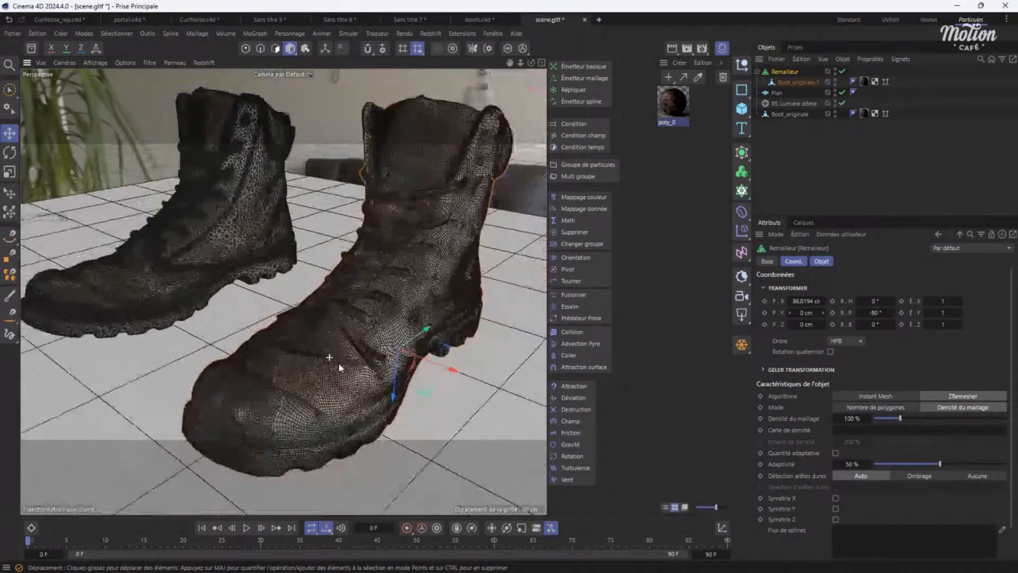
pyautogui.keyDown('alt'); pyautogui.moveTo(335, 361); pyautogui.dragTo(408, 282); pyautogui.keyUp('alt')
pyautogui.keyDown('alt'); pyautogui.moveTo(336, 343); pyautogui.dragTo(335, 384); pyautogui.keyUp('alt')
pyautogui.scroll(6, 335, 385)
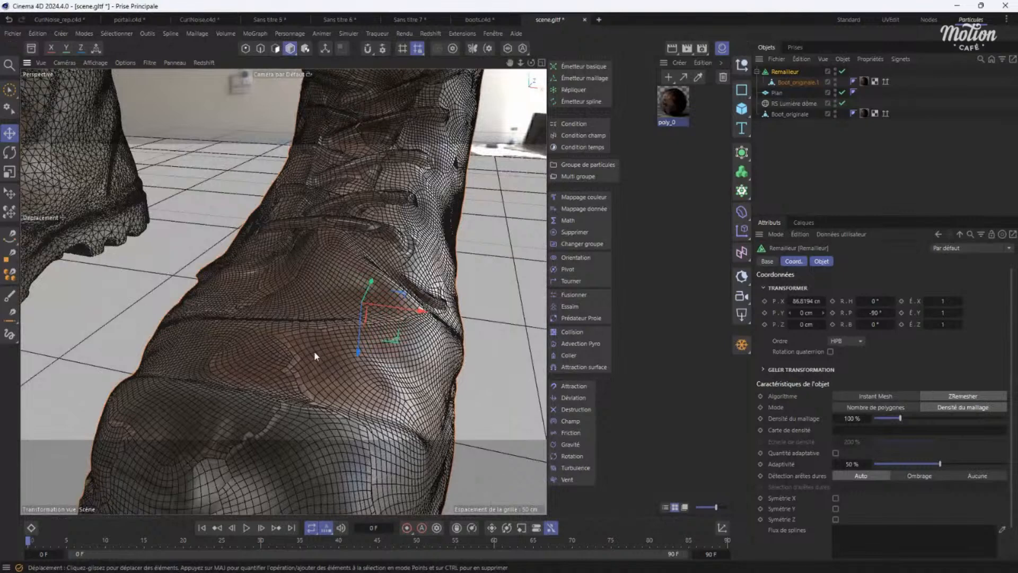
pyautogui.scroll(-5, 314, 351)
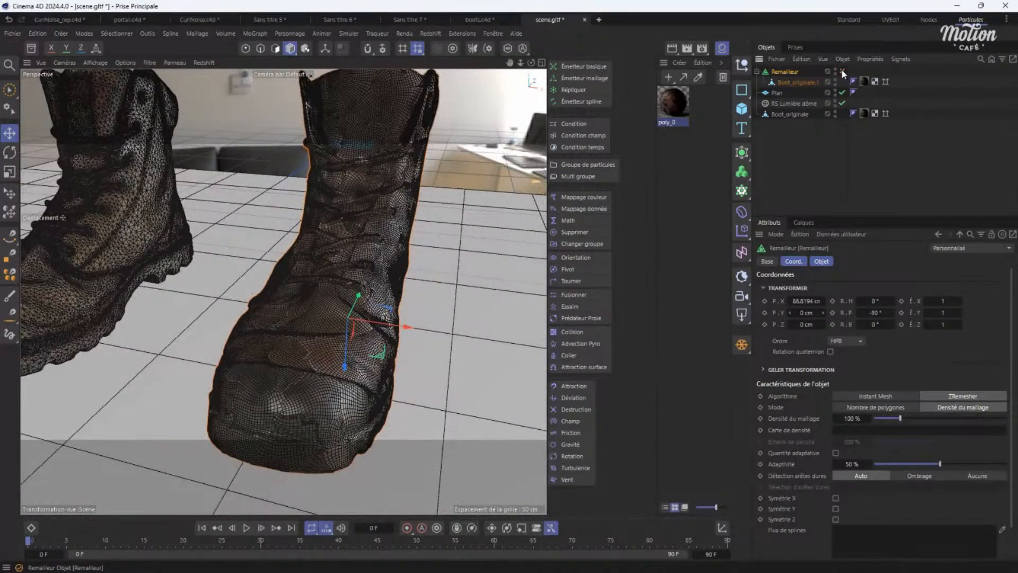
# Disable the Remailleur generator and hide it in both the viewport and the render.
pyautogui.click(842, 71)
pyautogui.click(836, 70)
pyautogui.click(835, 70)
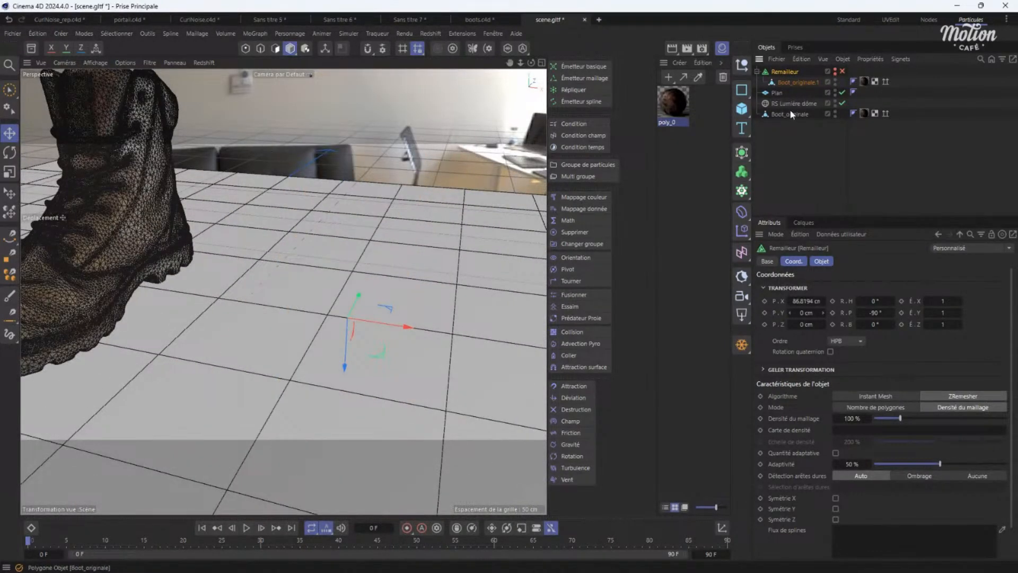
# Enable mesh checking (Vérification du Maillage) for Boot_originale in polygon mode and turn off the complex poles check (Pôles Complexes).
pyautogui.click(790, 115)
pyautogui.keyDown('alt'); pyautogui.moveTo(271, 241); pyautogui.dragTo(452, 300); pyautogui.keyUp('alt')
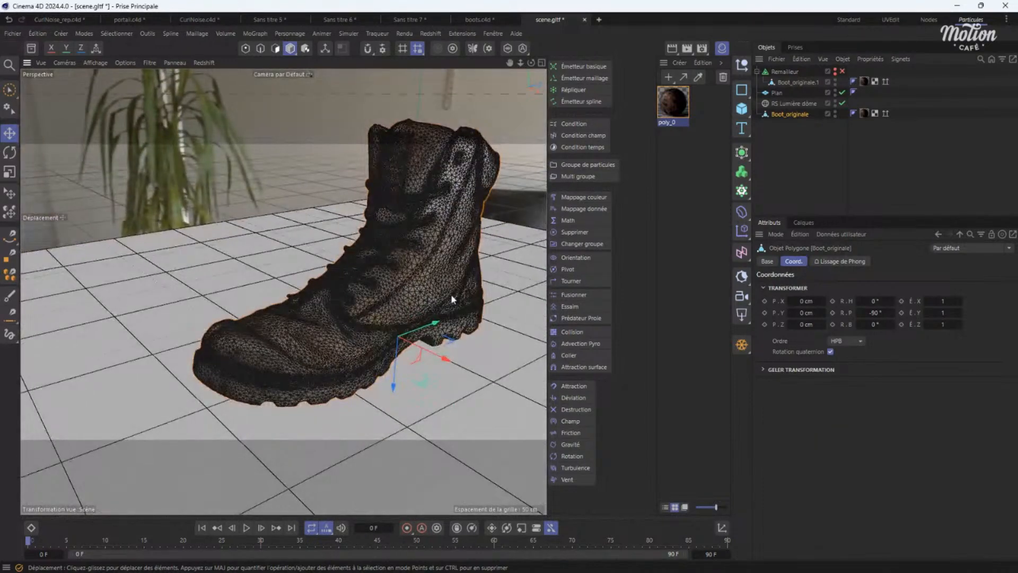
pyautogui.click(275, 48)
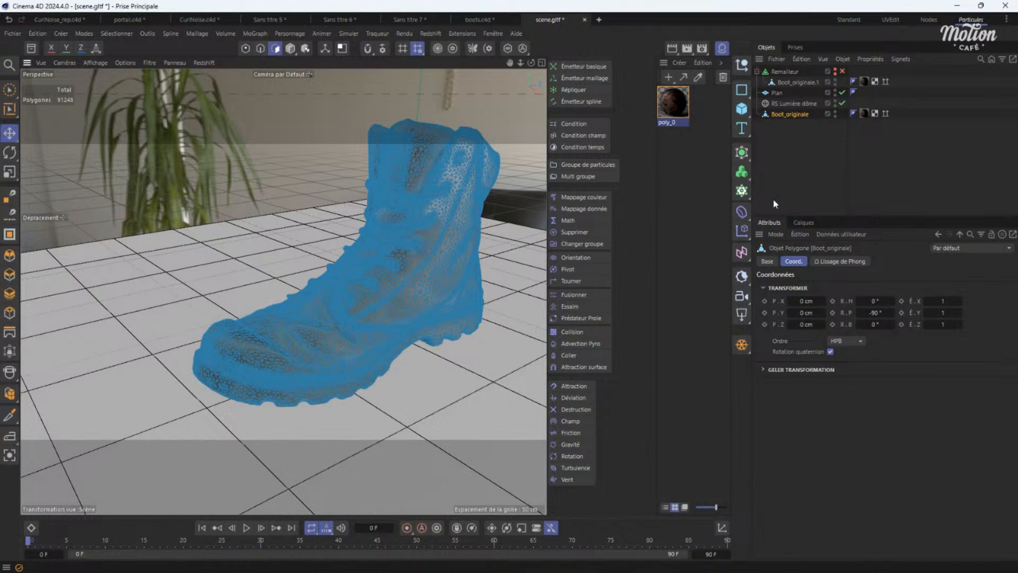
pyautogui.click(775, 234)
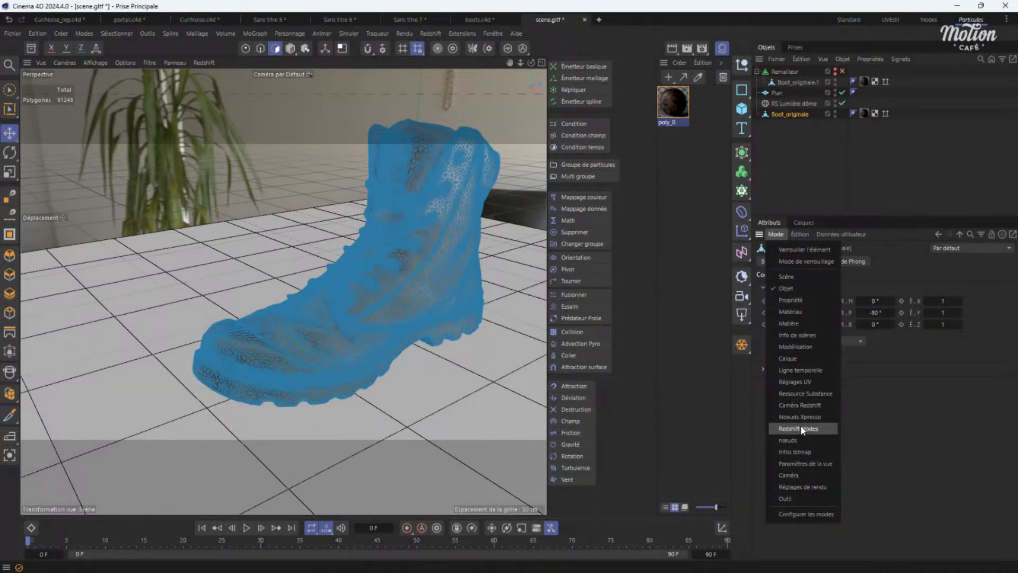
pyautogui.click(796, 347)
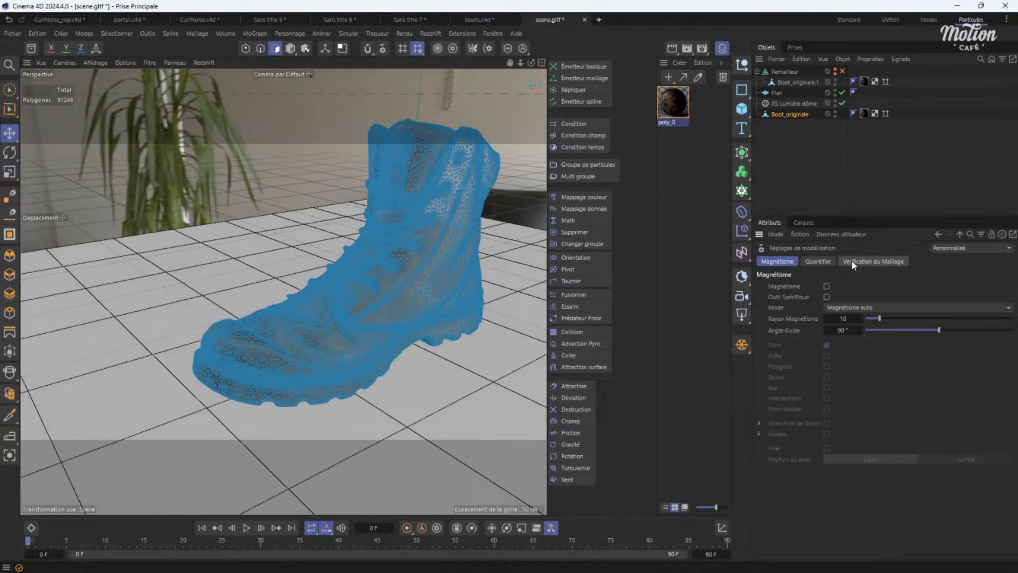
pyautogui.click(866, 260)
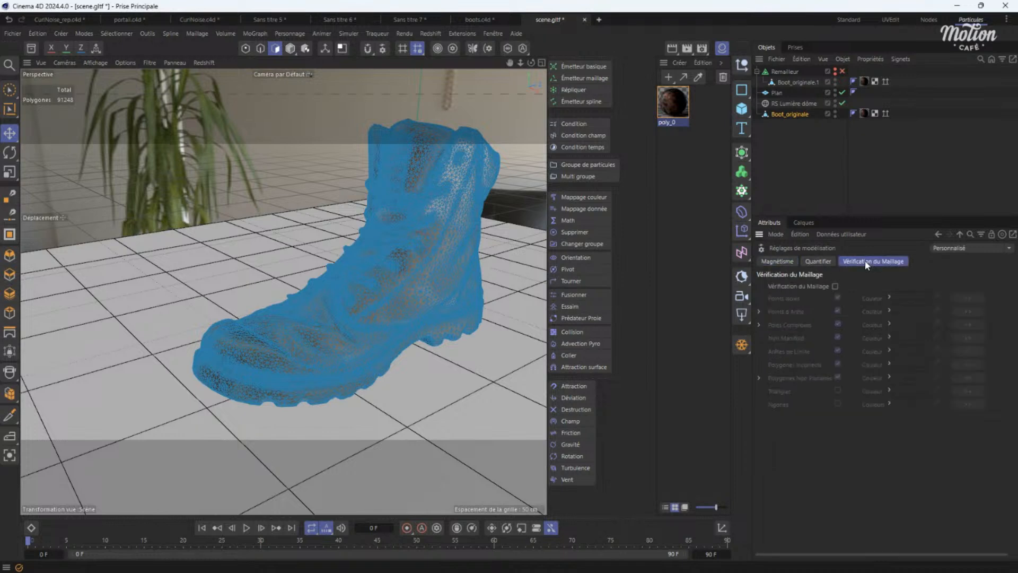
pyautogui.click(835, 286)
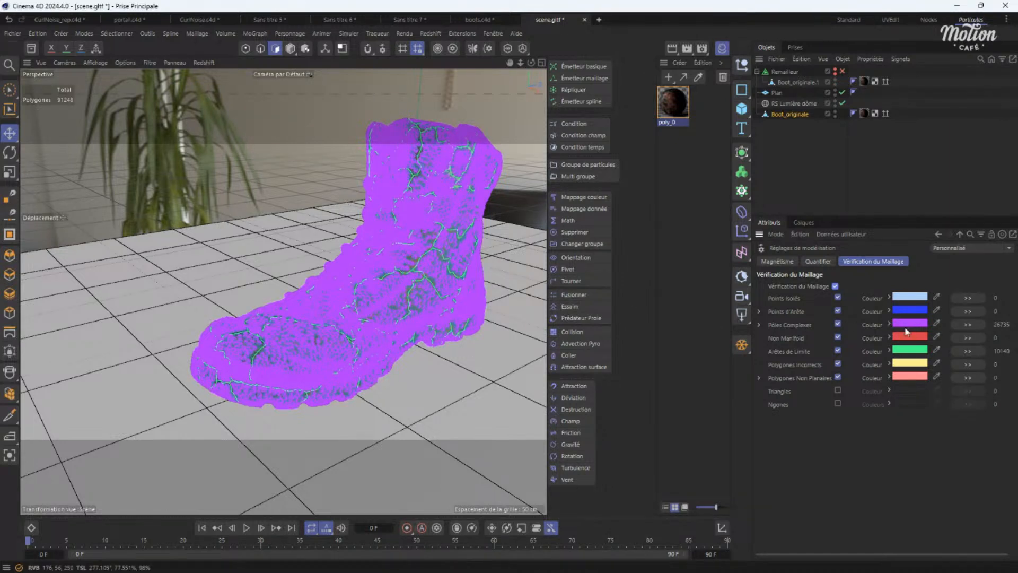
pyautogui.click(838, 324)
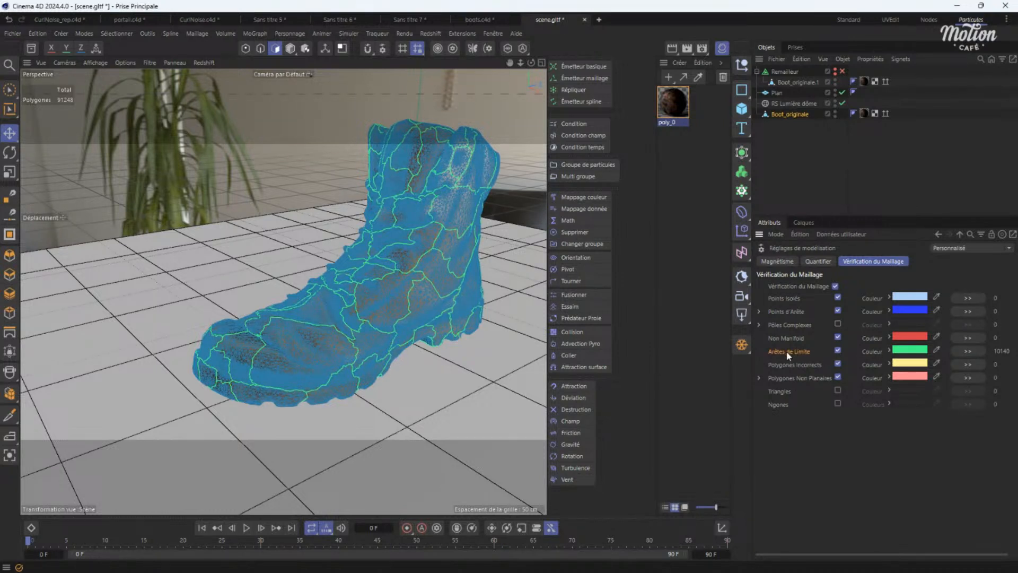
# Select the connected polygon patch on the boot's side, try moving it away from the boot, and undo the move.
pyautogui.doubleClick(386, 301)
pyautogui.moveTo(384, 301); pyautogui.dragTo(390, 350)
pyautogui.hotkey('ctrl', 'z')
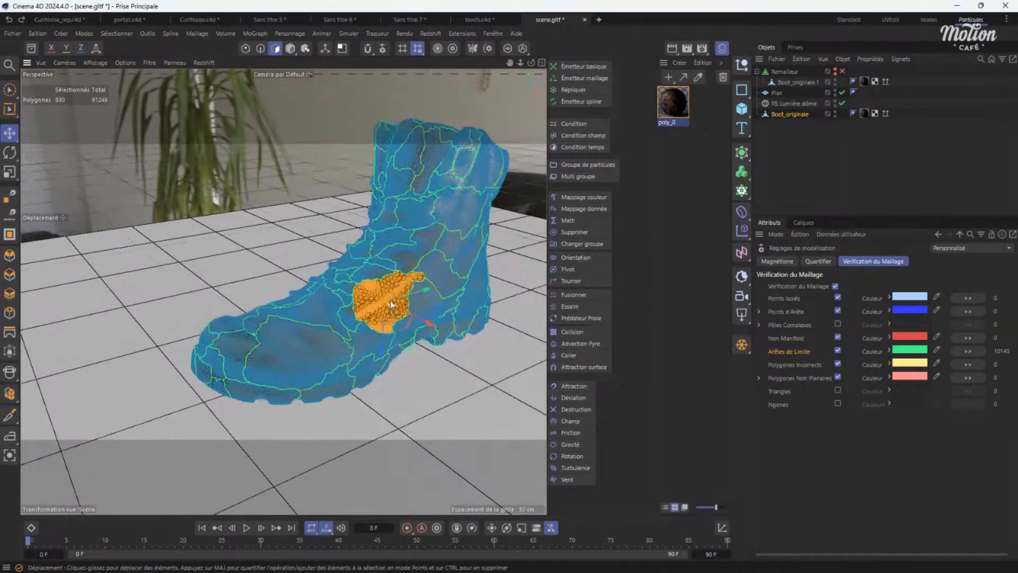
# Turn off the boundary edges check (Arêtes de Limite), then temporarily highlight the original boot's triangles with the Triangles check.
pyautogui.click(838, 351)
pyautogui.click(461, 389)
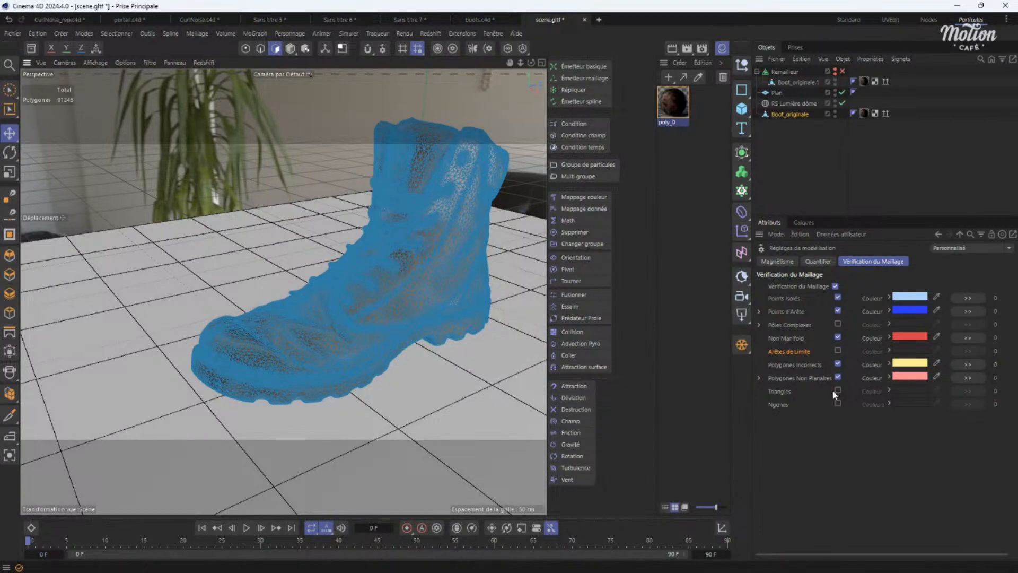
pyautogui.click(840, 391)
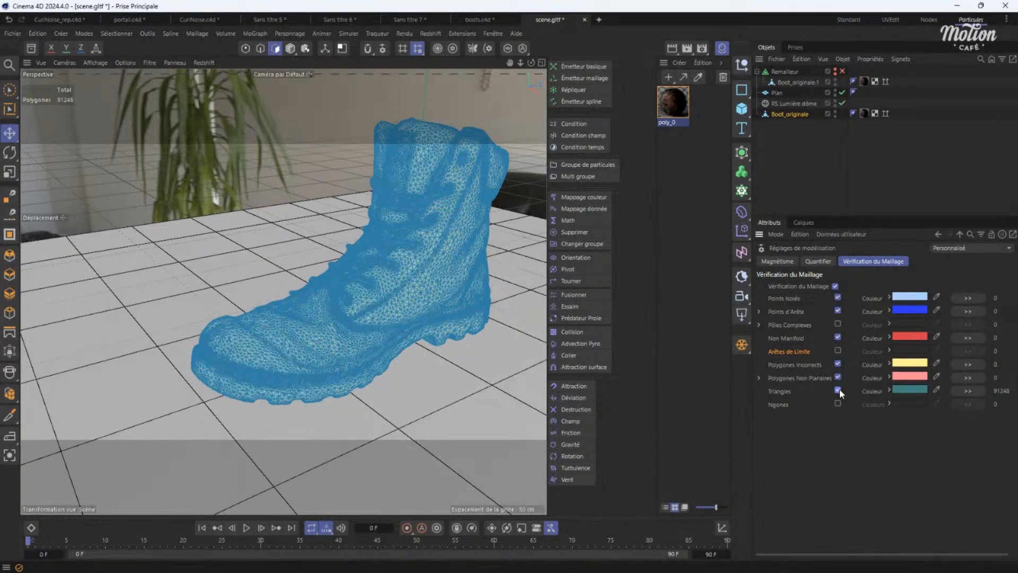
pyautogui.moveTo(335, 321)
pyautogui.keyDown('alt'); pyautogui.mouseDown(button='right')
pyautogui.moveTo(370, 310)
pyautogui.moveTo(346, 319)
pyautogui.mouseUp(button='right'); pyautogui.keyUp('alt')
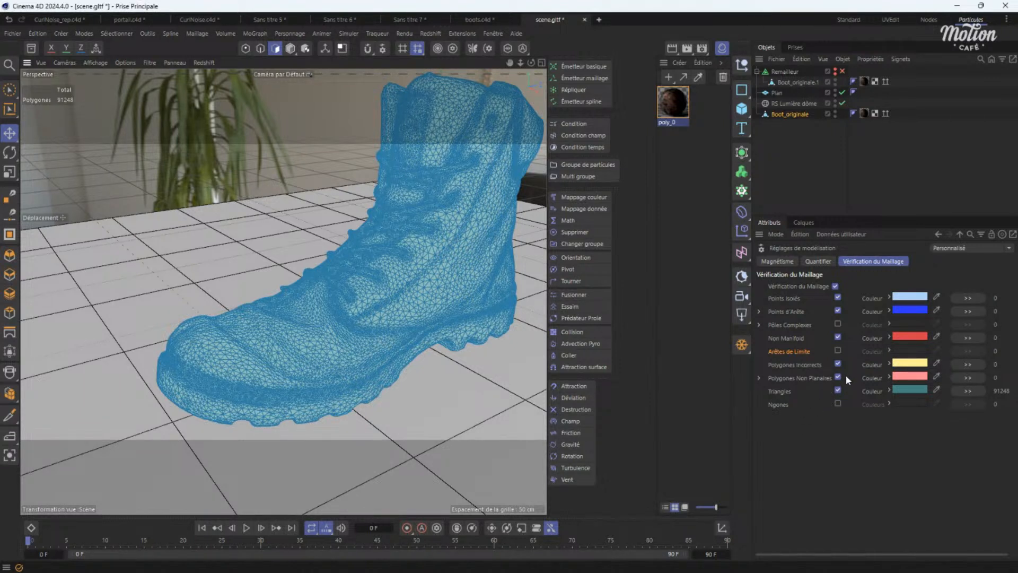
pyautogui.click(838, 391)
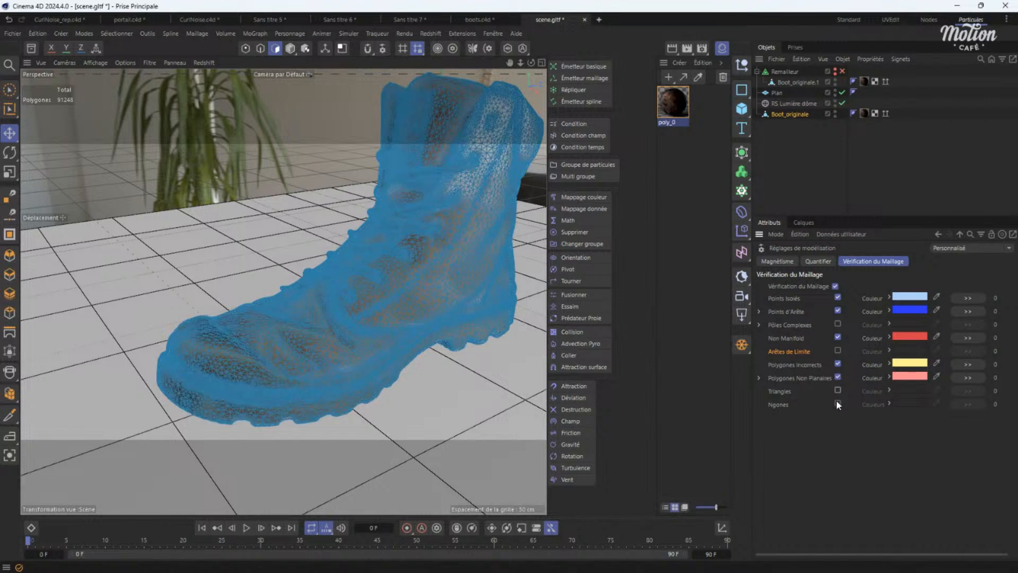
# Highlight the boundary edges (Arêtes de Limite) of Boot_originale in the mesh check.
pyautogui.click(837, 403)
pyautogui.click(838, 403)
pyautogui.click(838, 350)
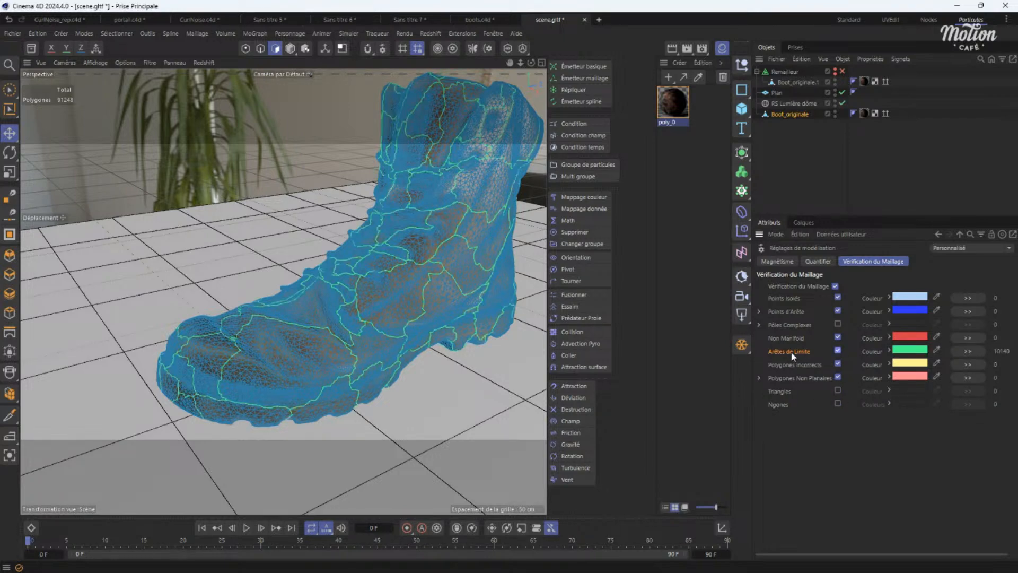
# Optimise all points of Boot_originale with a 0.001 cm tolerance, and turn the mesh check off.
pyautogui.click(246, 49)
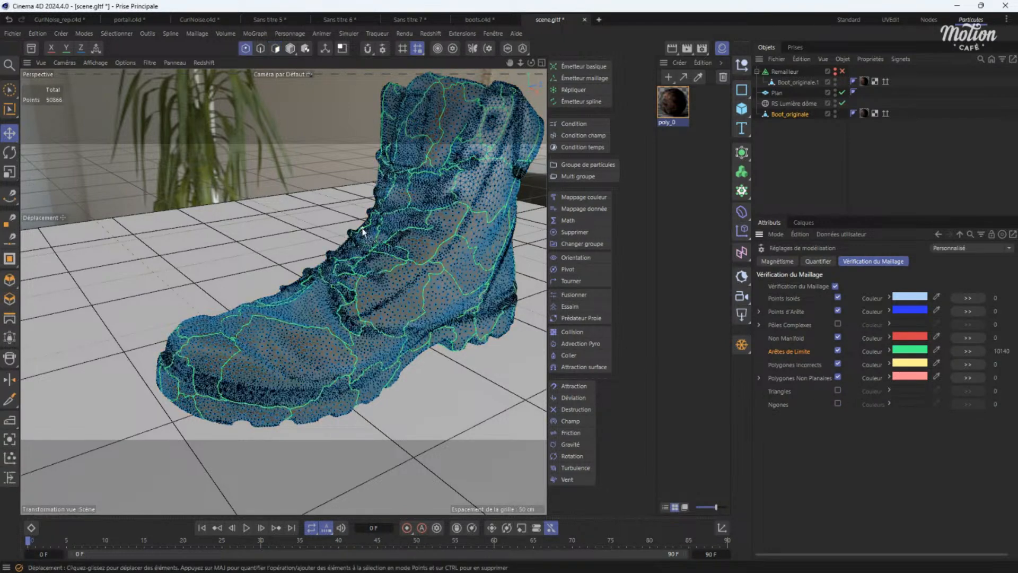
pyautogui.hotkey('ctrl', 'a')
pyautogui.rightClick(368, 247)
pyautogui.click(328, 160)
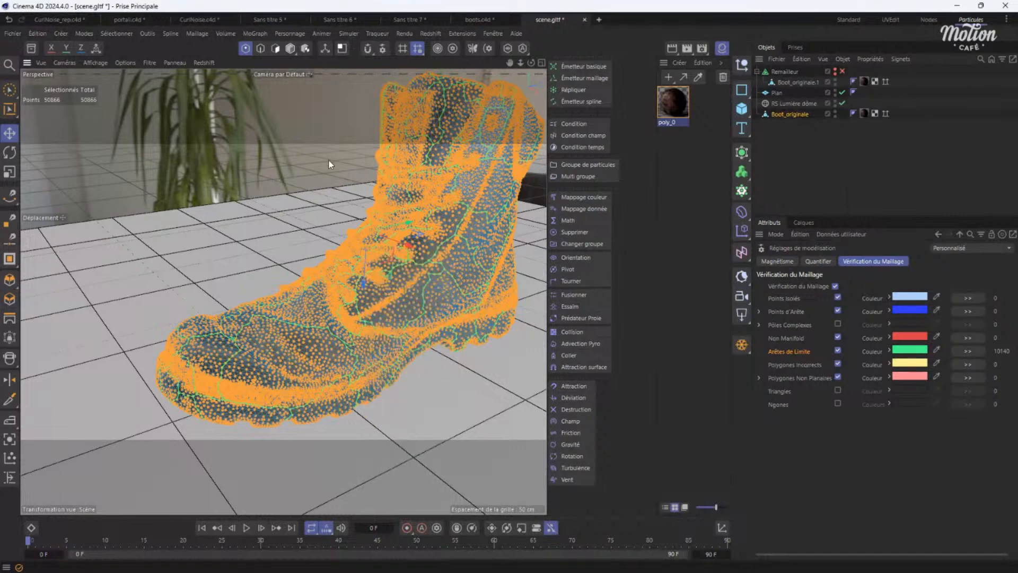
pyautogui.rightClick(329, 160)
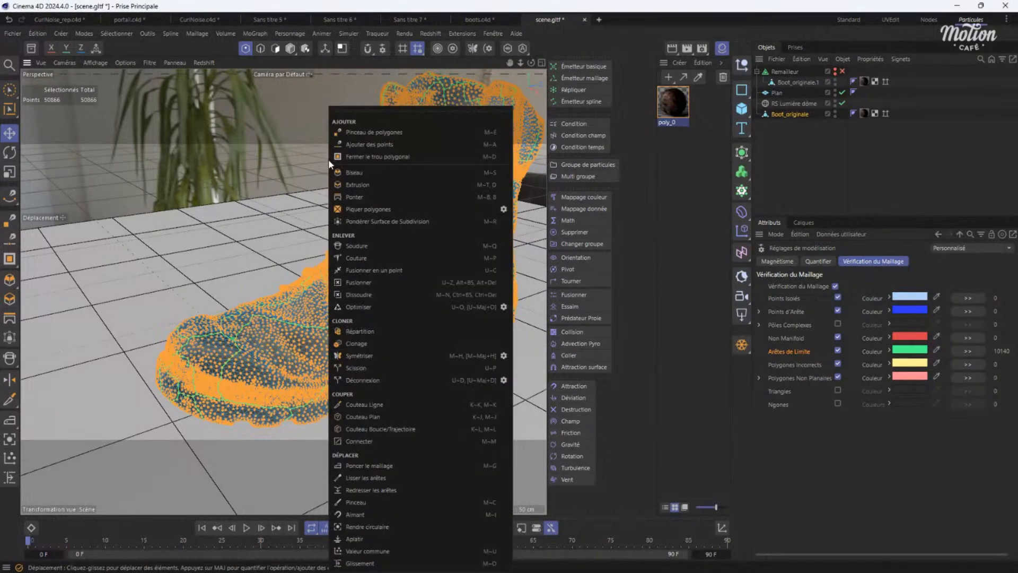
pyautogui.click(504, 307)
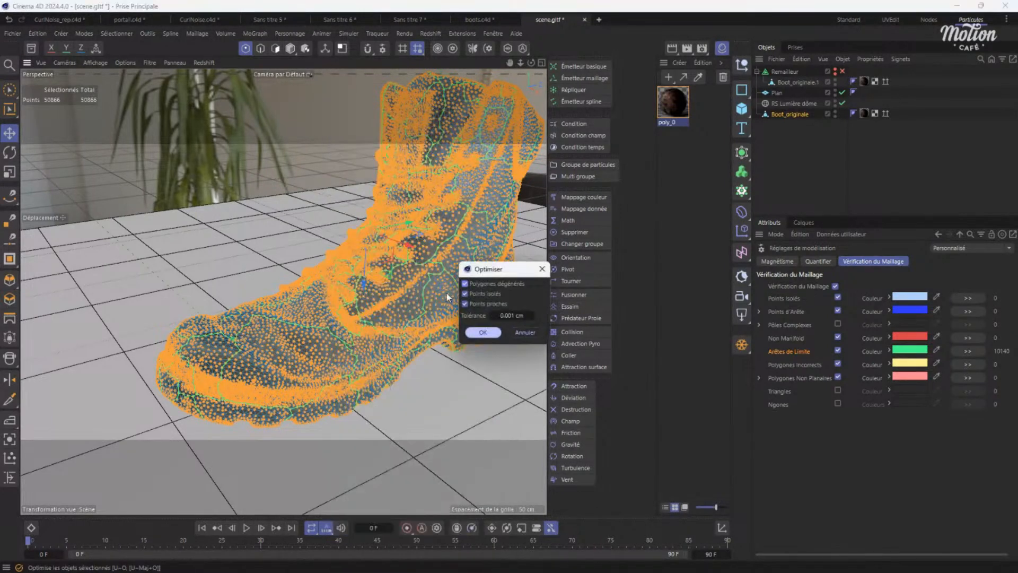
pyautogui.click(483, 332)
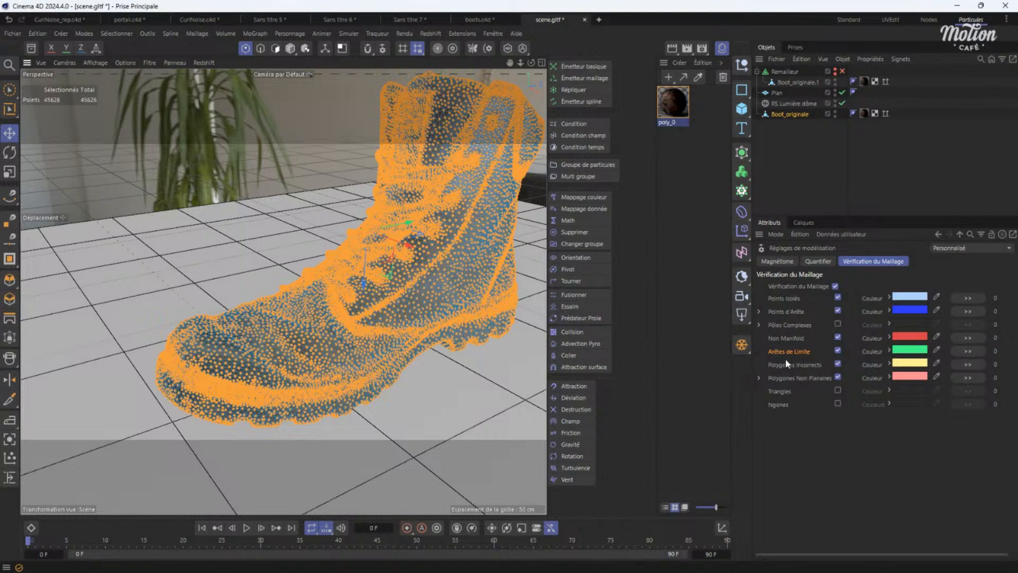
pyautogui.click(835, 286)
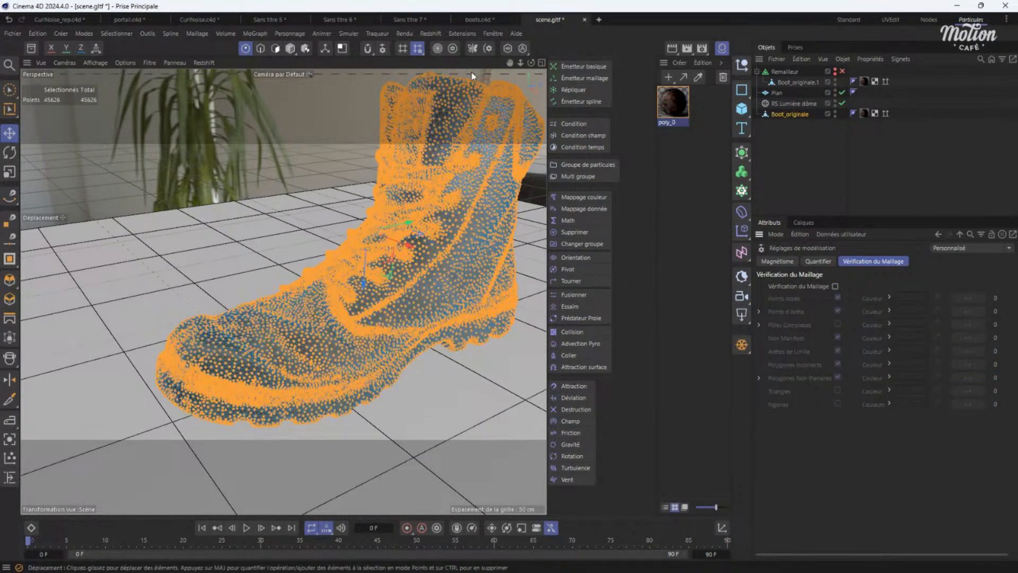
# Return to model mode and delete the existing Remailleur together with its boot copy.
pyautogui.click(291, 49)
pyautogui.keyDown('alt'); pyautogui.moveTo(289, 228); pyautogui.dragTo(406, 243); pyautogui.keyUp('alt')
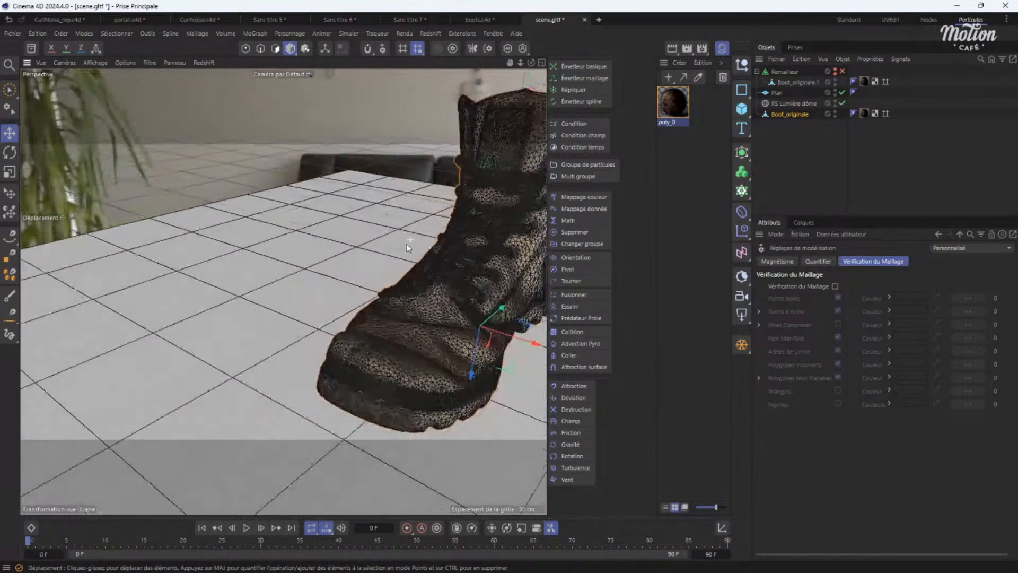
pyautogui.scroll(-5, 408, 249)
pyautogui.click(786, 71)
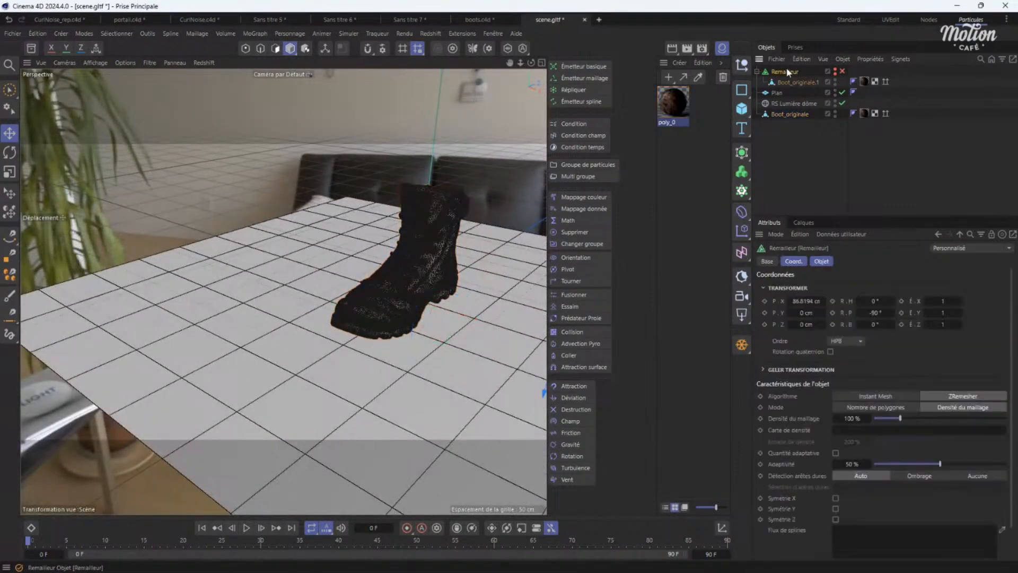
pyautogui.press('Delete')
# Duplicate Boot_originale and place the copy about 65 cm away along the X axis.
pyautogui.click(781, 97)
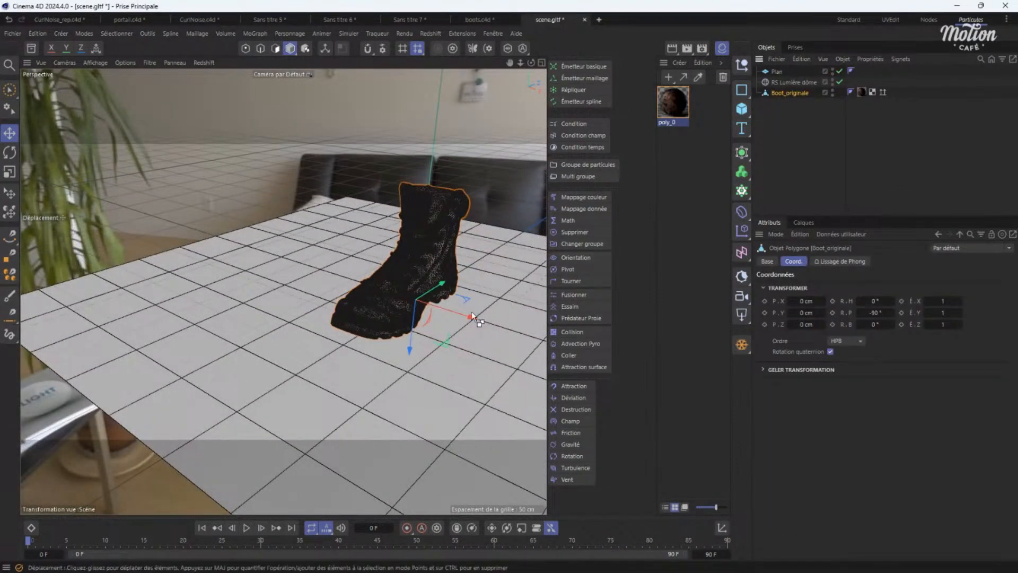
pyautogui.keyDown('ctrl'); pyautogui.moveTo(472, 315); pyautogui.dragTo(517, 289); pyautogui.keyUp('ctrl')
pyautogui.keyDown('alt'); pyautogui.moveTo(371, 275); pyautogui.dragTo(313, 263); pyautogui.keyUp('alt')
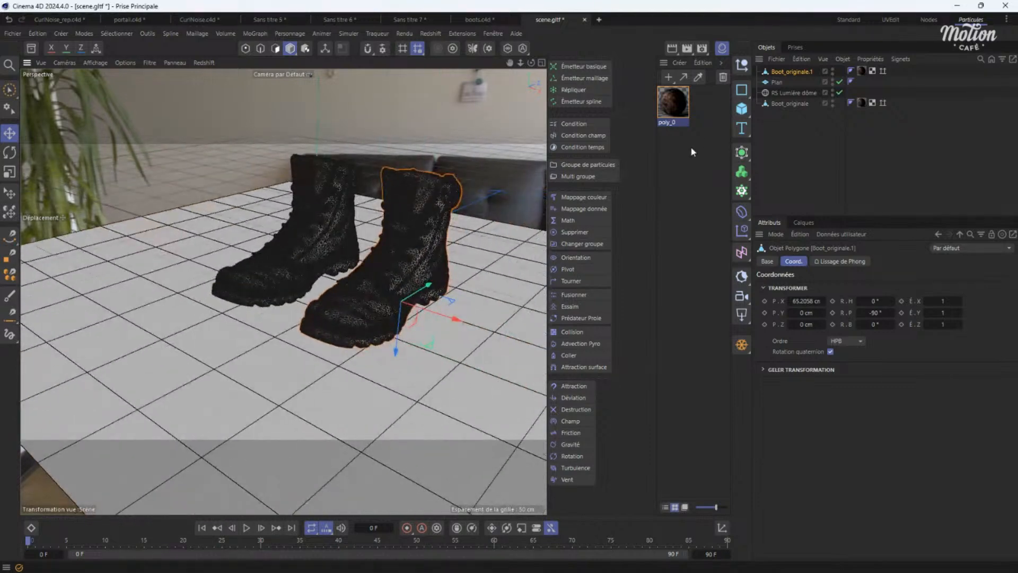
# Switch to the Standard layout and make the boot copy the child of a new Remailleur generator.
pyautogui.click(850, 19)
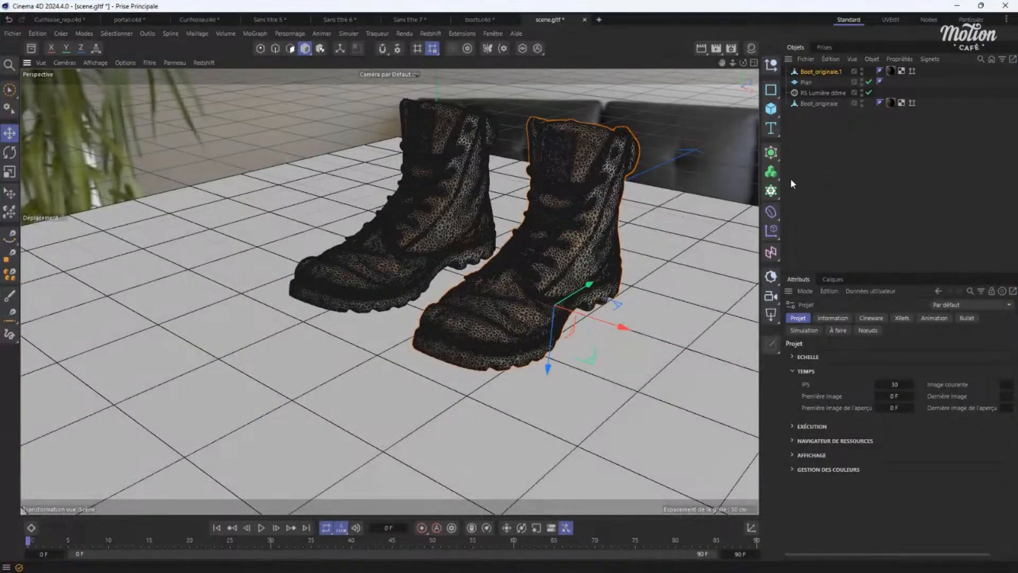
pyautogui.click(771, 153)
pyautogui.keyDown('alt'); pyautogui.click(819, 332); pyautogui.keyUp('alt')
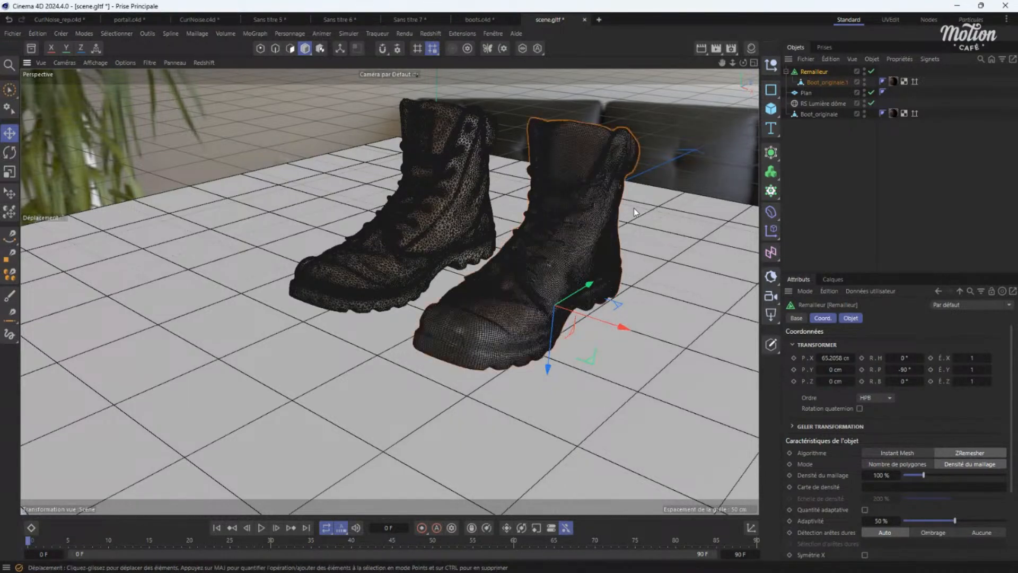
# Examine the remeshed boot's topology, then compare its textured surface with the original boot without wireframe lines.
pyautogui.scroll(10, 498, 296)
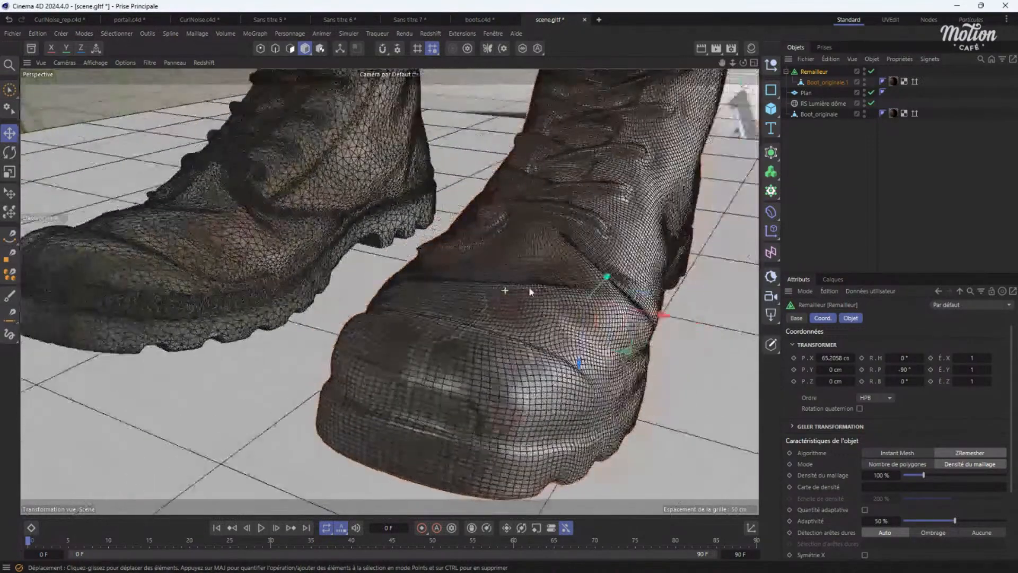
pyautogui.keyDown('alt'); pyautogui.moveTo(529, 290); pyautogui.dragTo(497, 307); pyautogui.keyUp('alt')
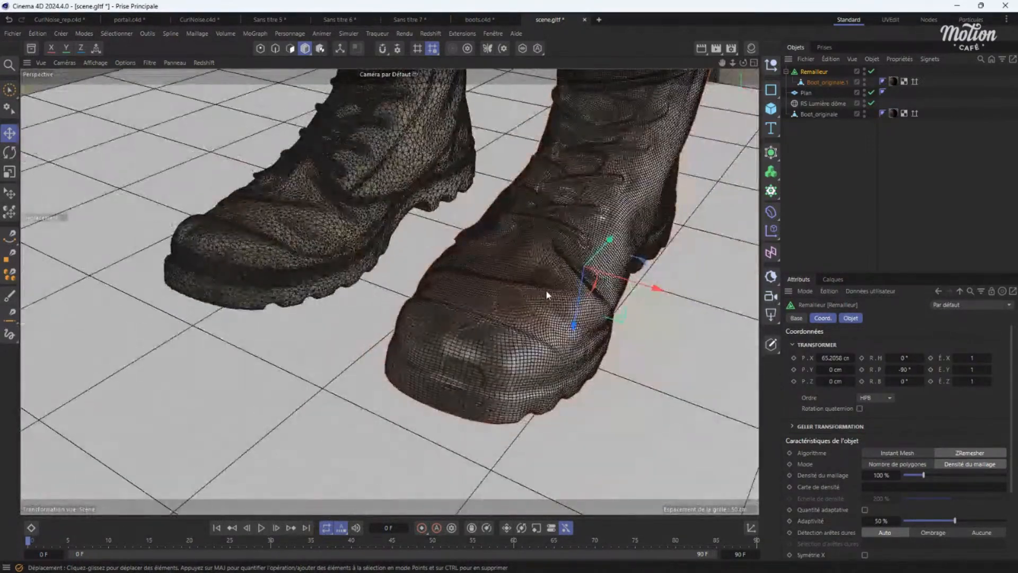
pyautogui.hotkey('alt', 'r')
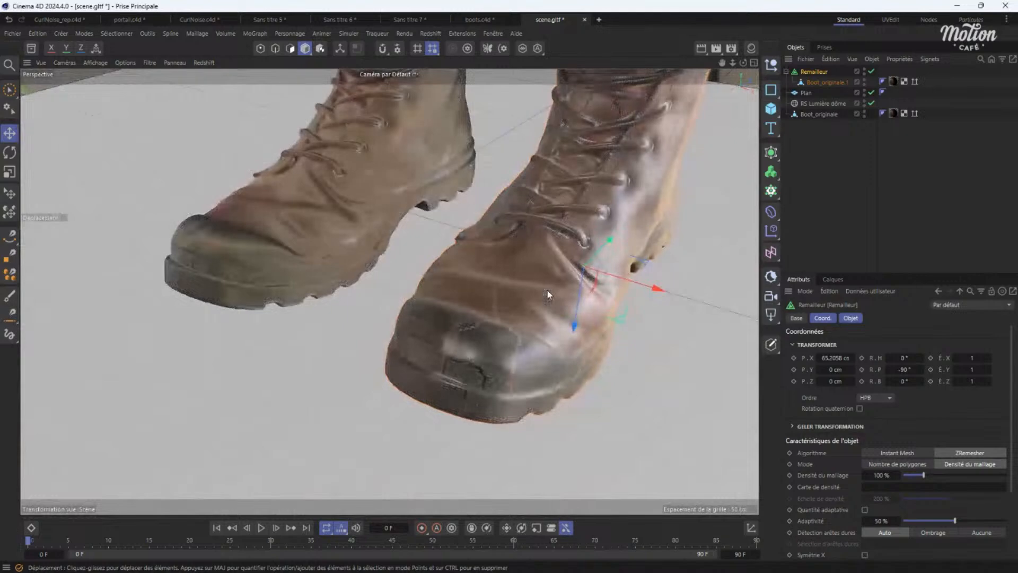
pyautogui.keyDown('alt'); pyautogui.moveTo(578, 246); pyautogui.dragTo(389, 326); pyautogui.keyUp('alt')
pyautogui.keyDown('alt'); pyautogui.moveTo(415, 273); pyautogui.dragTo(505, 244, button='right'); pyautogui.keyUp('alt')
pyautogui.keyDown('alt'); pyautogui.moveTo(511, 243); pyautogui.dragTo(689, 265); pyautogui.keyUp('alt')
pyautogui.keyDown('alt'); pyautogui.moveTo(388, 291); pyautogui.dragTo(573, 395); pyautogui.keyUp('alt')
pyautogui.keyDown('alt'); pyautogui.moveTo(539, 277); pyautogui.dragTo(492, 316, button='right'); pyautogui.keyUp('alt')
pyautogui.keyDown('alt'); pyautogui.moveTo(492, 316); pyautogui.dragTo(447, 193); pyautogui.keyUp('alt')
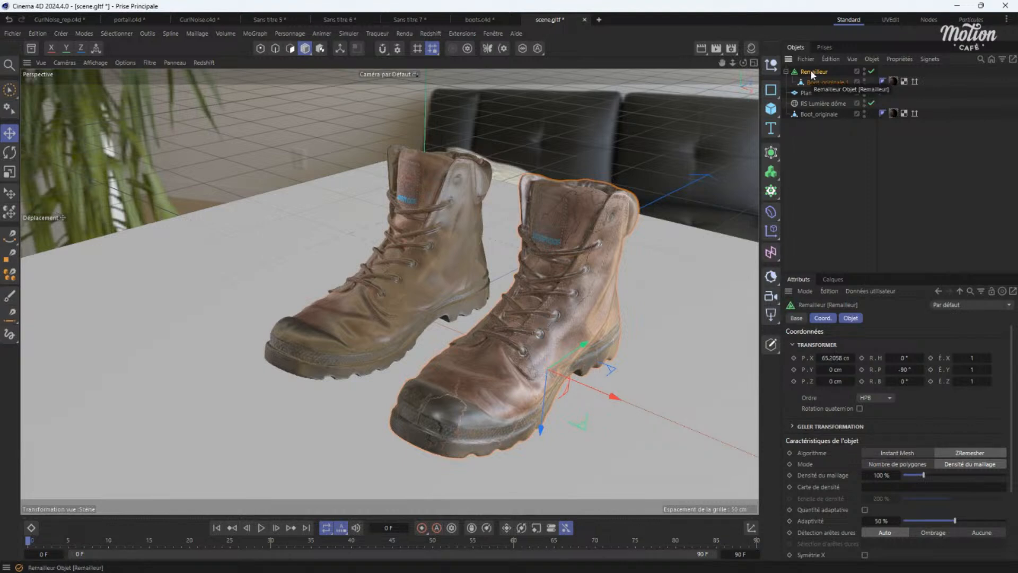
# Make the Remailleur editable and pull the remeshed boot out of the resulting null object.
pyautogui.press('c')
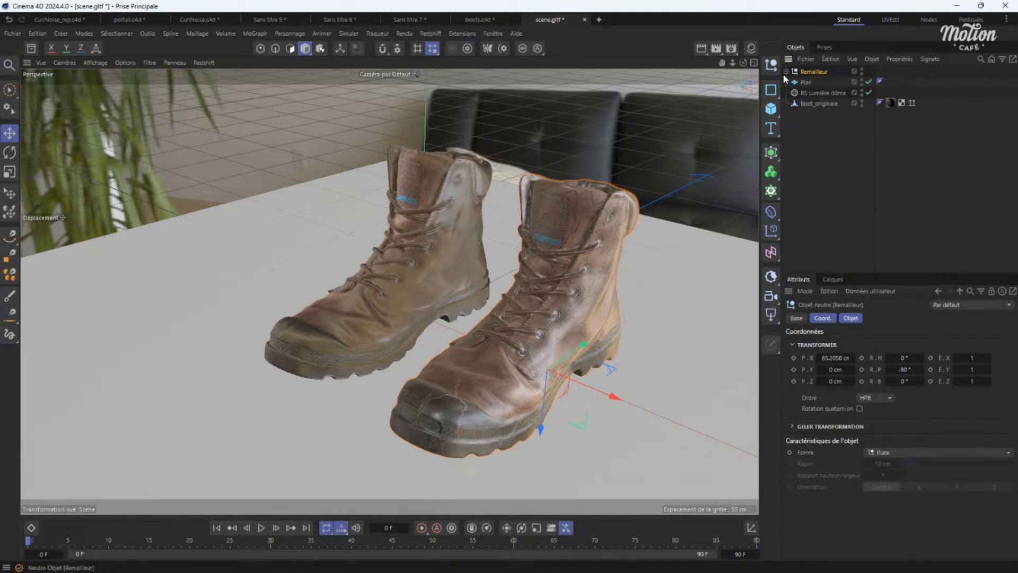
pyautogui.click(786, 71)
pyautogui.moveTo(812, 83); pyautogui.dragTo(815, 71)
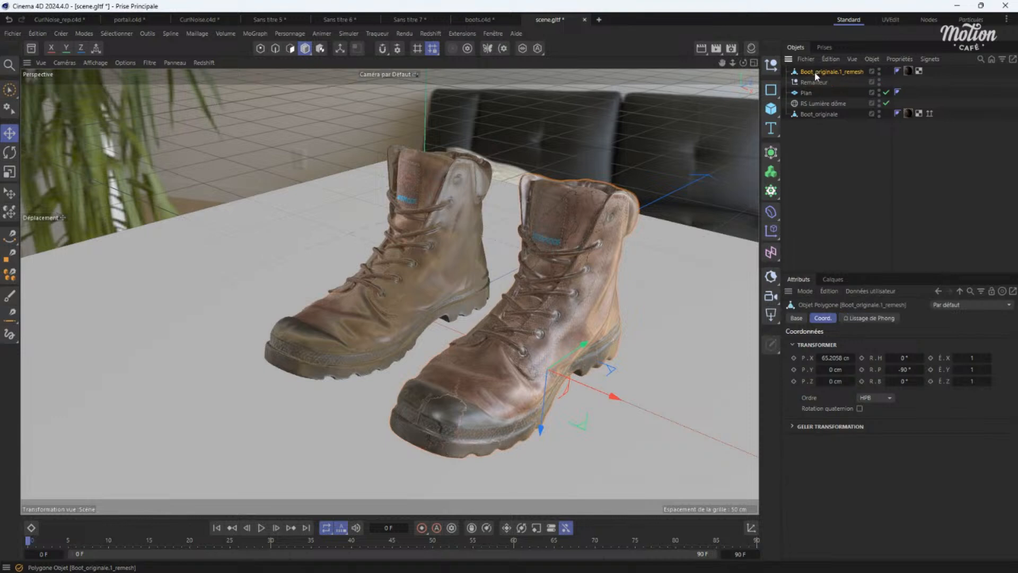
# Delete the empty Remailleur null and place the remeshed boot below Boot_originale in the object hierarchy.
pyautogui.click(811, 81)
pyautogui.press('Delete')
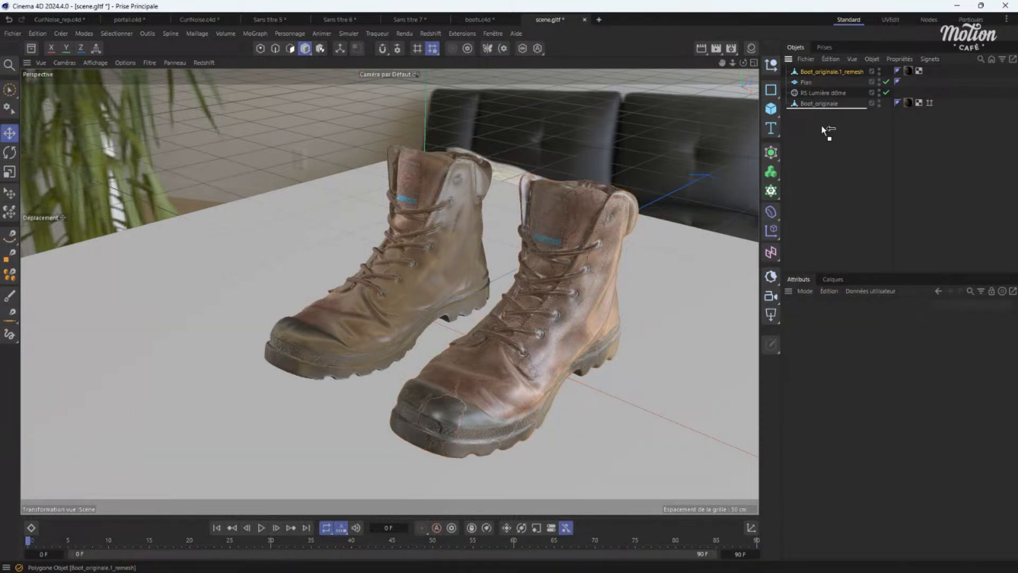
pyautogui.moveTo(822, 125); pyautogui.dragTo(823, 124)
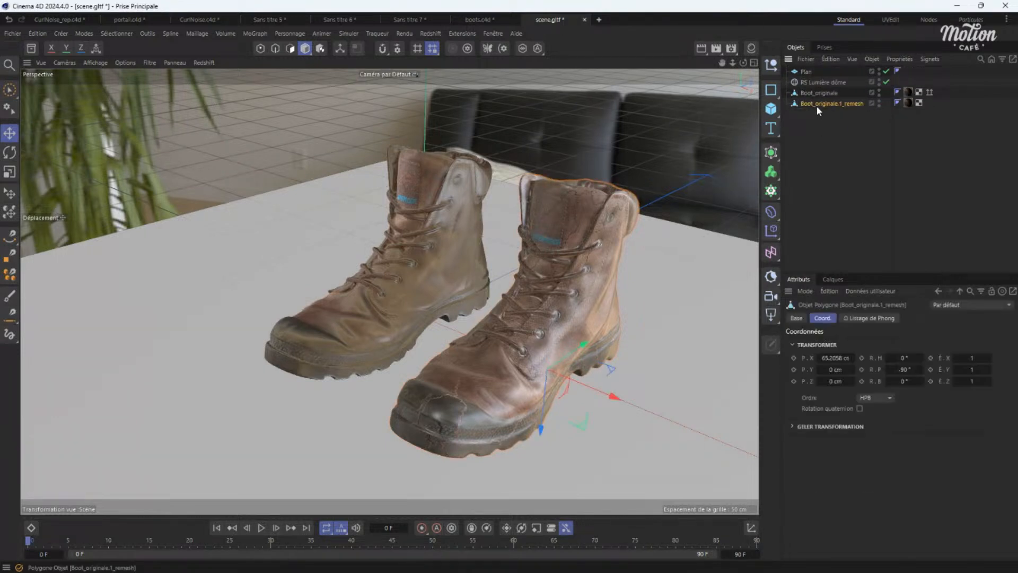
# Enable transfer on the remeshed boot's UVW tag, using Boot_originale's UVW tag as the source property.
pyautogui.click(919, 102)
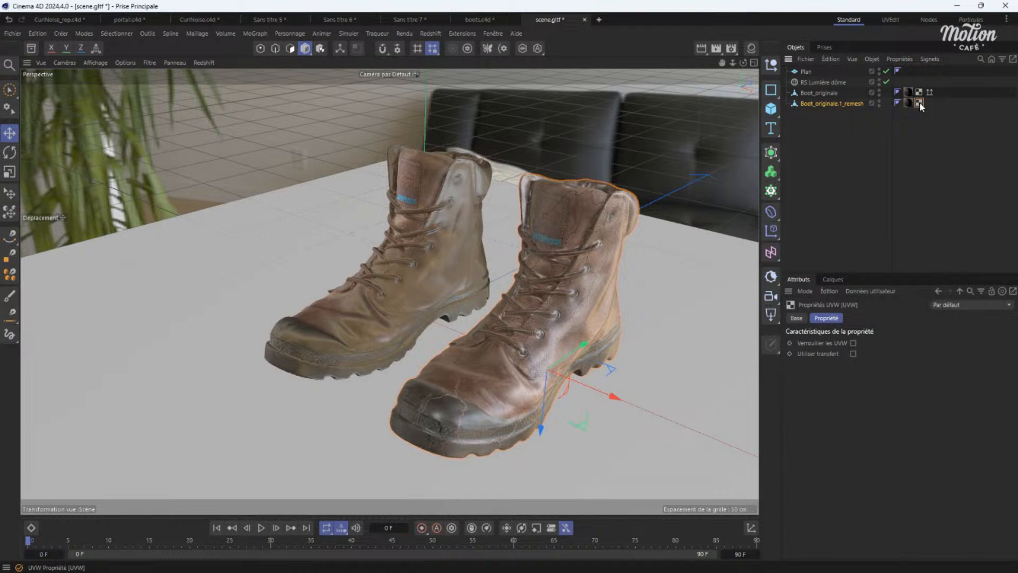
pyautogui.click(854, 353)
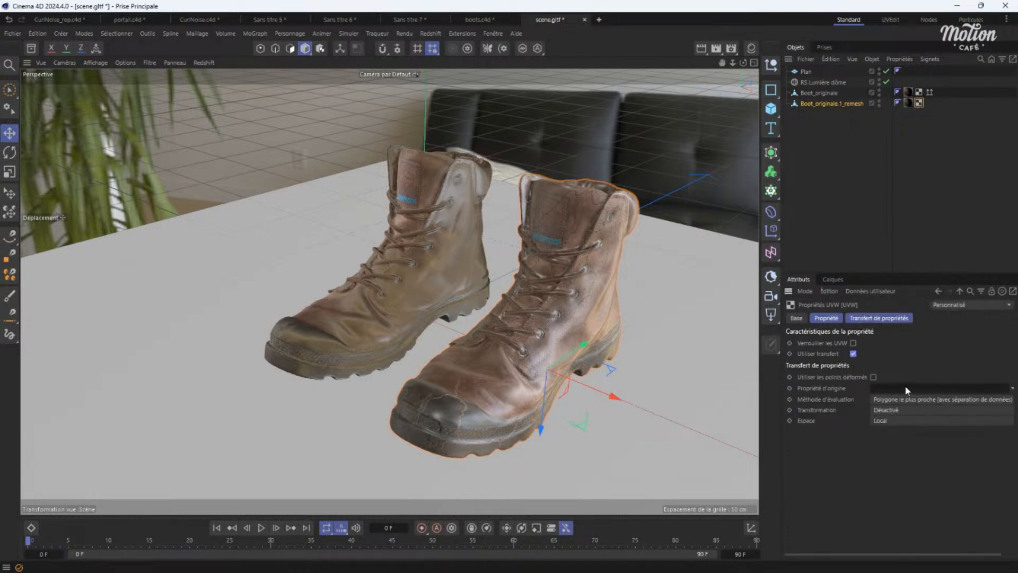
pyautogui.moveTo(919, 93); pyautogui.dragTo(901, 388)
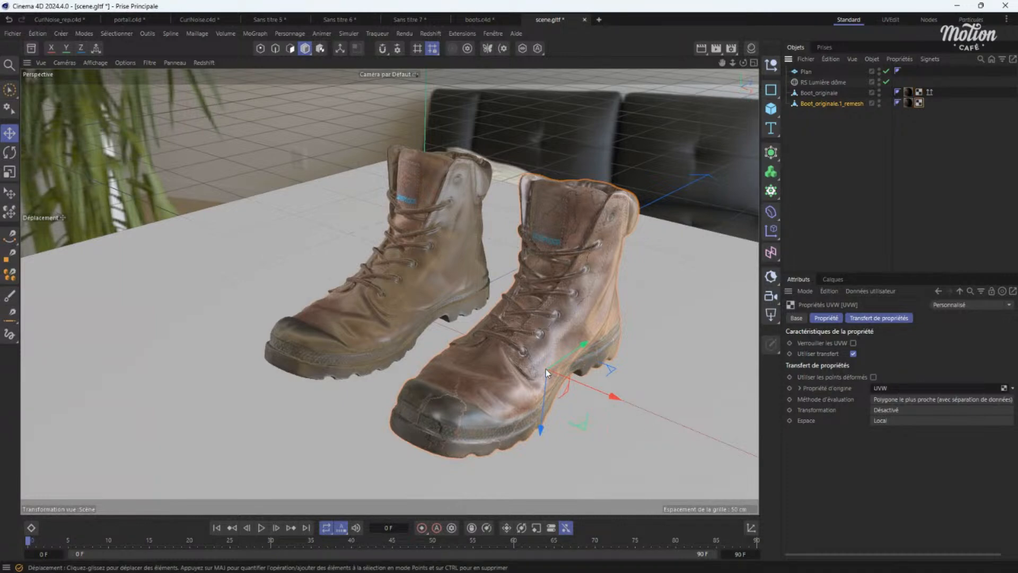
# Delete the Normale tag from Boot_originale.
pyautogui.scroll(3, 512, 392)
pyautogui.keyDown('alt'); pyautogui.moveTo(503, 387); pyautogui.dragTo(542, 295); pyautogui.keyUp('alt')
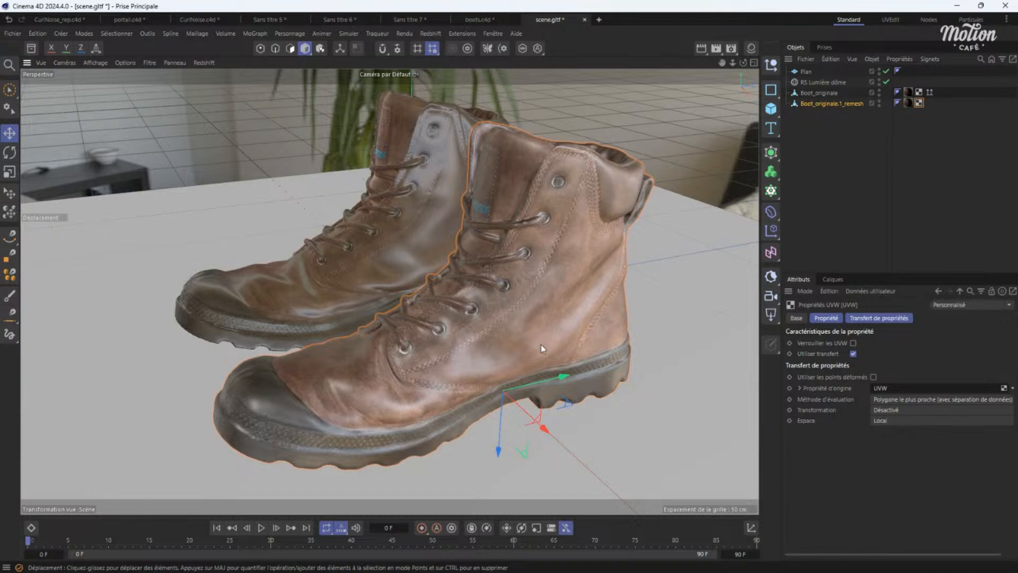
pyautogui.keyDown('alt'); pyautogui.moveTo(425, 316); pyautogui.dragTo(454, 265); pyautogui.keyUp('alt')
pyautogui.keyDown('alt'); pyautogui.moveTo(517, 262); pyautogui.dragTo(503, 362); pyautogui.keyUp('alt')
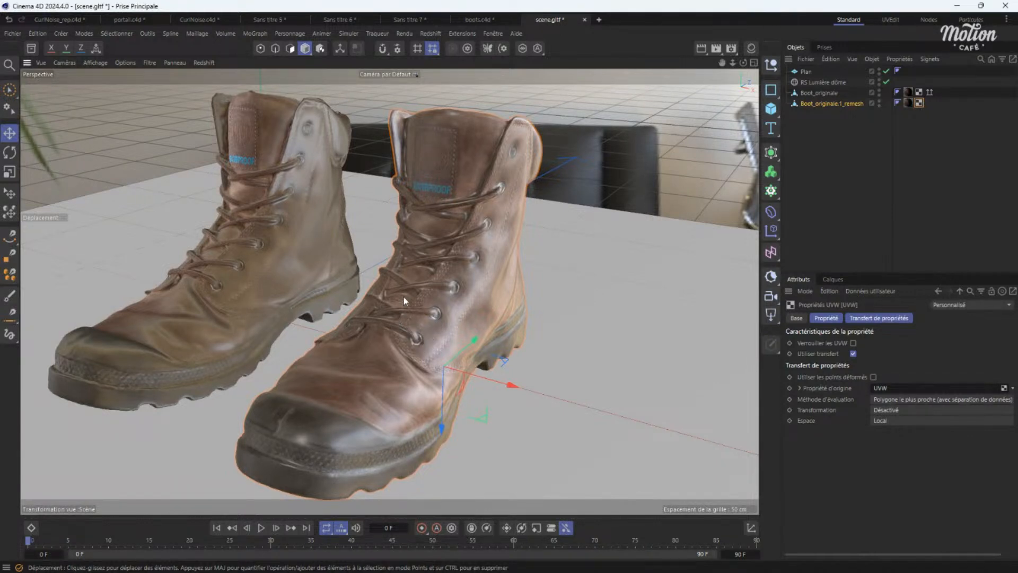
pyautogui.keyDown('alt'); pyautogui.moveTo(420, 250); pyautogui.dragTo(445, 268); pyautogui.keyUp('alt')
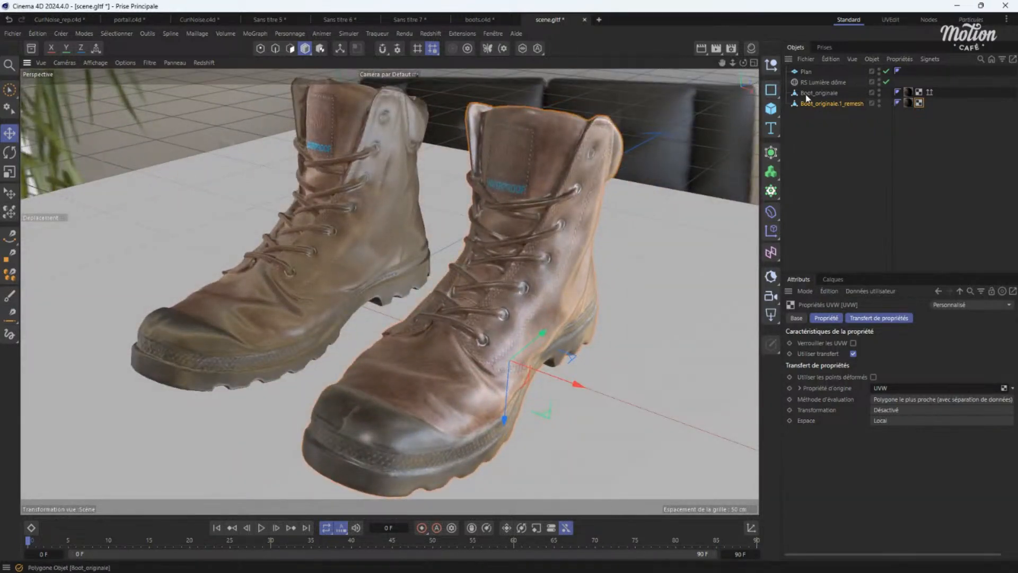
pyautogui.click(929, 91)
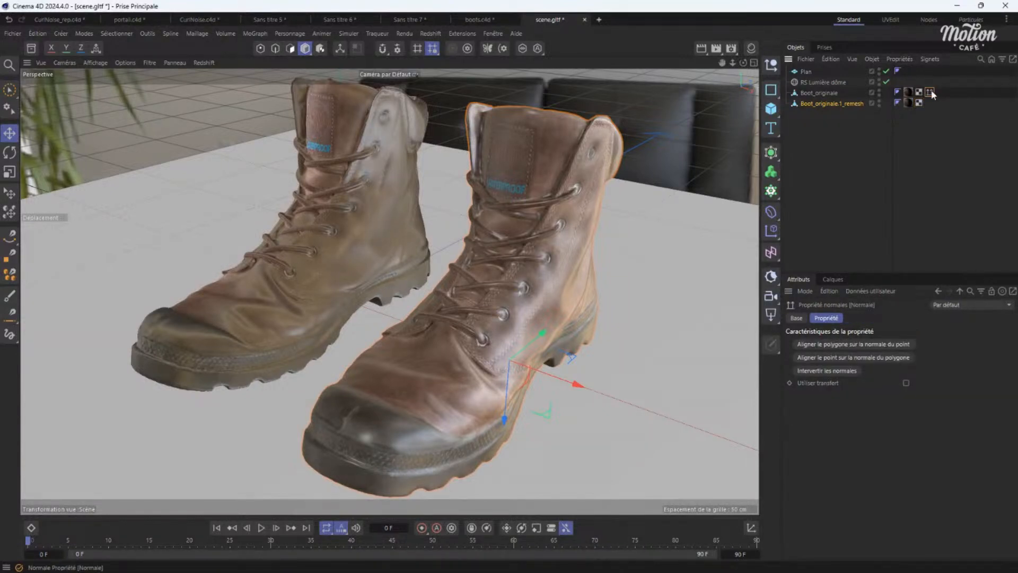
pyautogui.press('Delete')
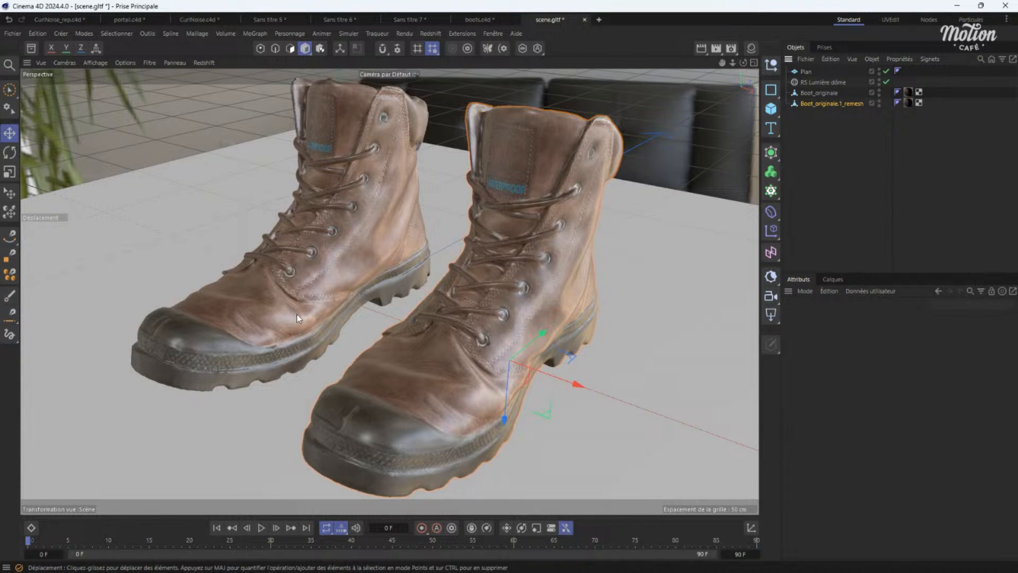
# Set the style of Boot_originale's Phong tag to Pondération surface carrée.
pyautogui.click(897, 93)
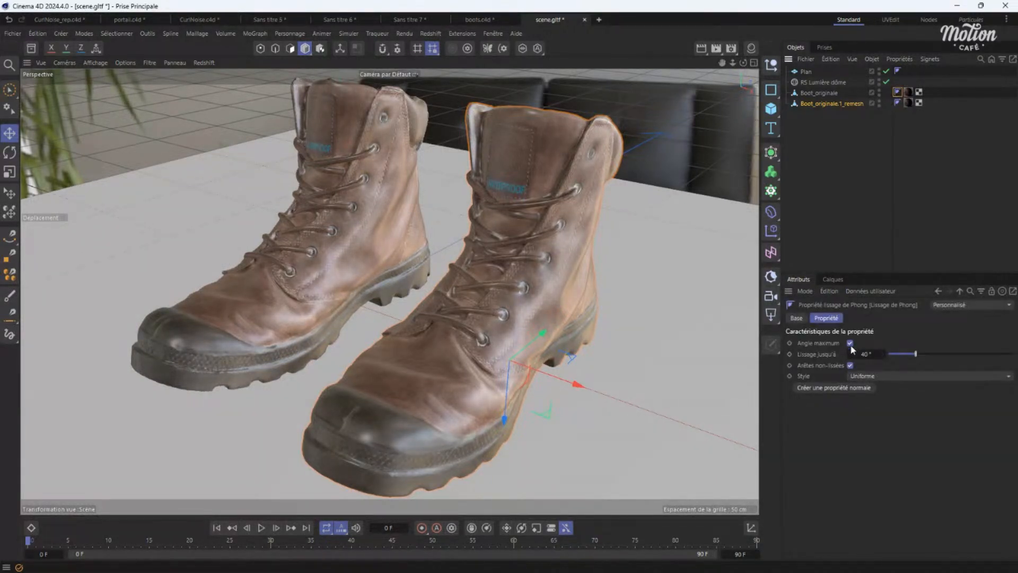
pyautogui.click(875, 375)
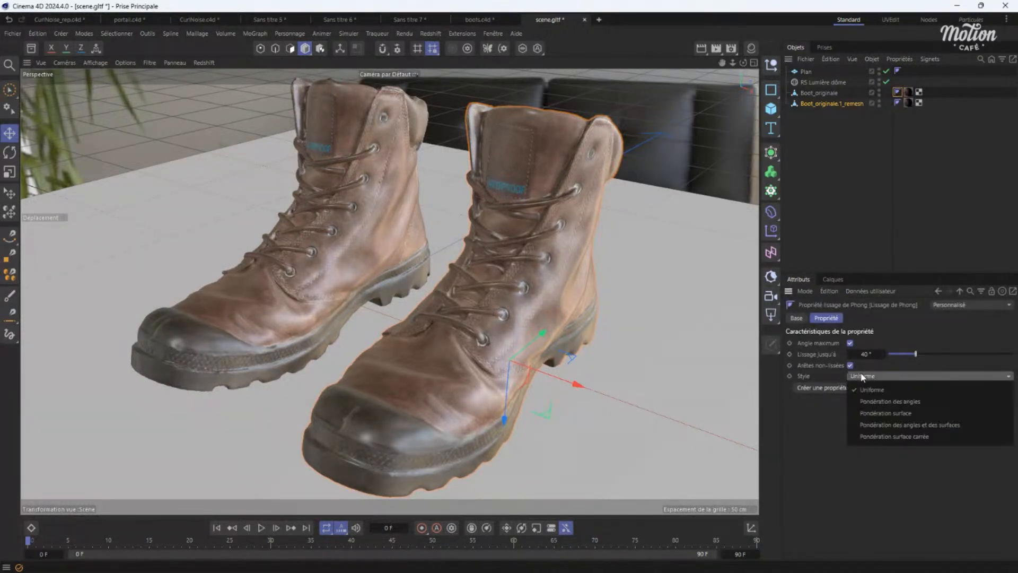
pyautogui.click(890, 437)
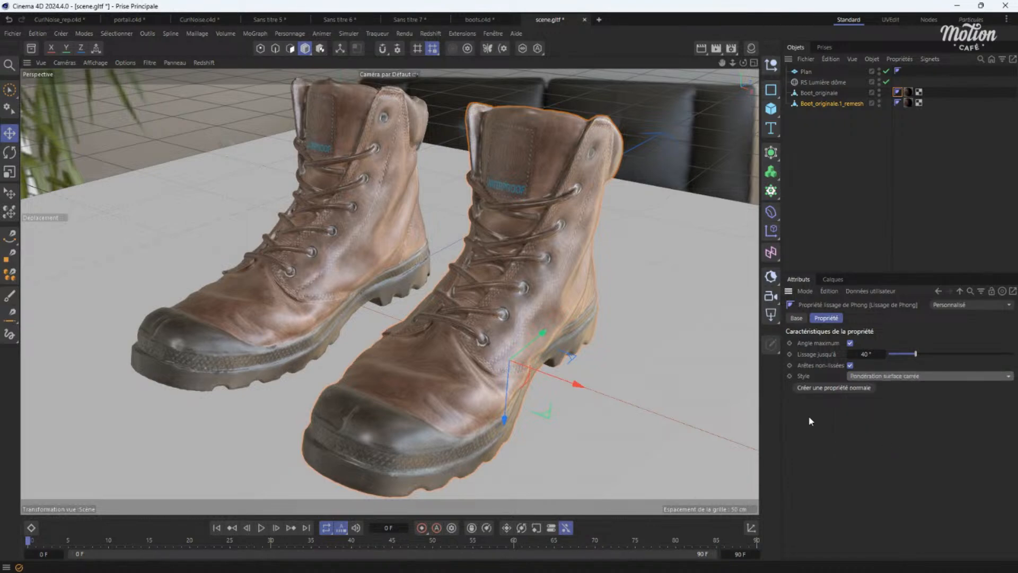
pyautogui.keyDown('alt'); pyautogui.moveTo(289, 266); pyautogui.dragTo(366, 228); pyautogui.keyUp('alt')
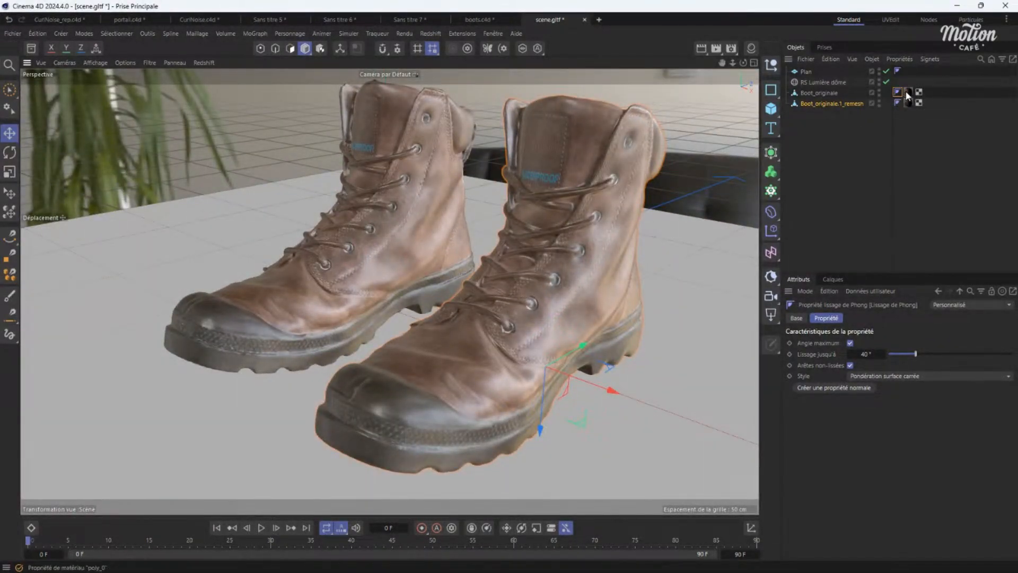
pyautogui.scroll(6, 376, 252)
pyautogui.scroll(3, 362, 221)
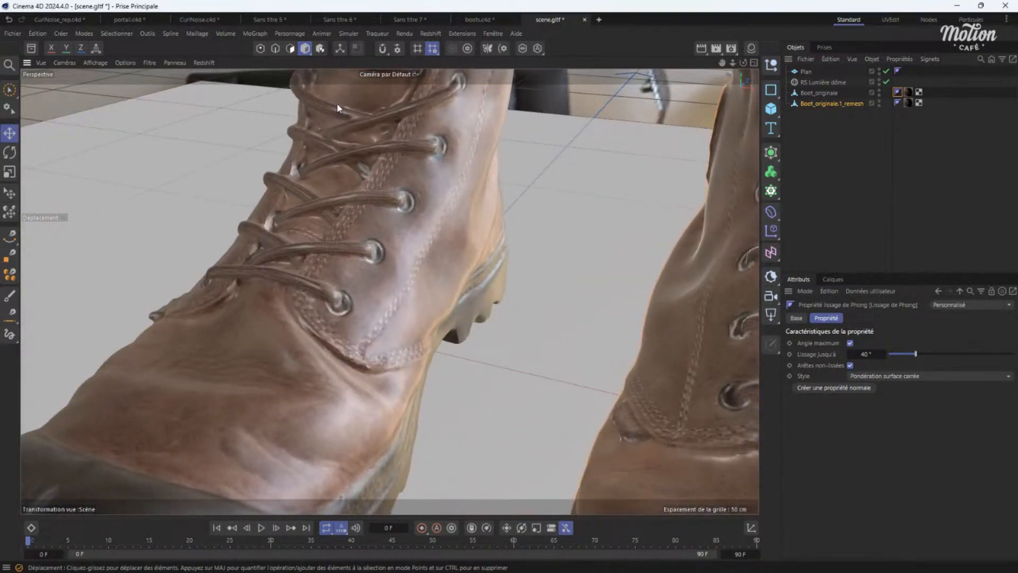
pyautogui.scroll(-8, 312, 232)
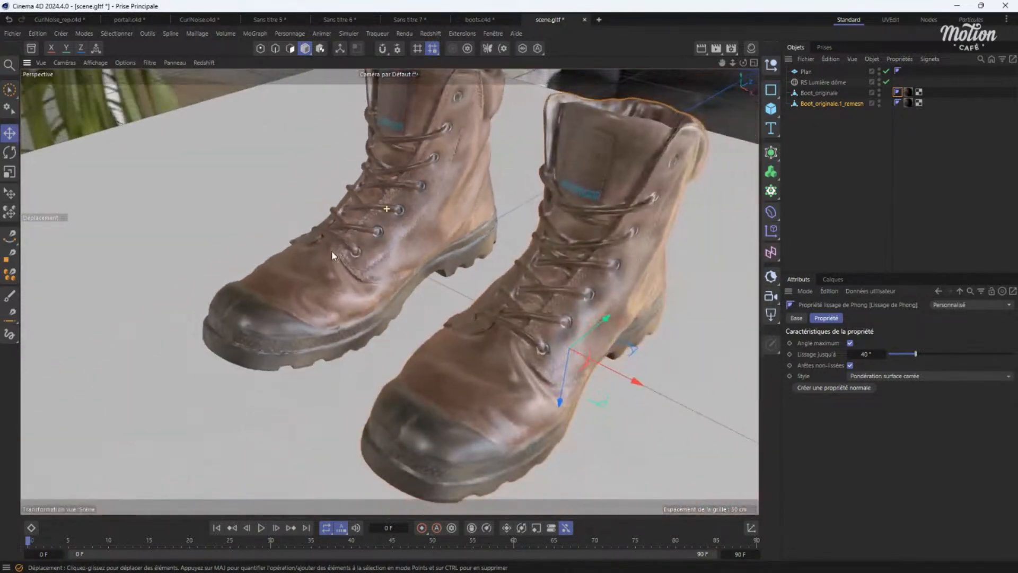
# Create a Normale tag on Boot_originale from its Phong tag.
pyautogui.scroll(-1, 332, 251)
pyautogui.keyDown('alt'); pyautogui.moveTo(400, 249); pyautogui.dragTo(365, 228, button='middle'); pyautogui.keyUp('alt')
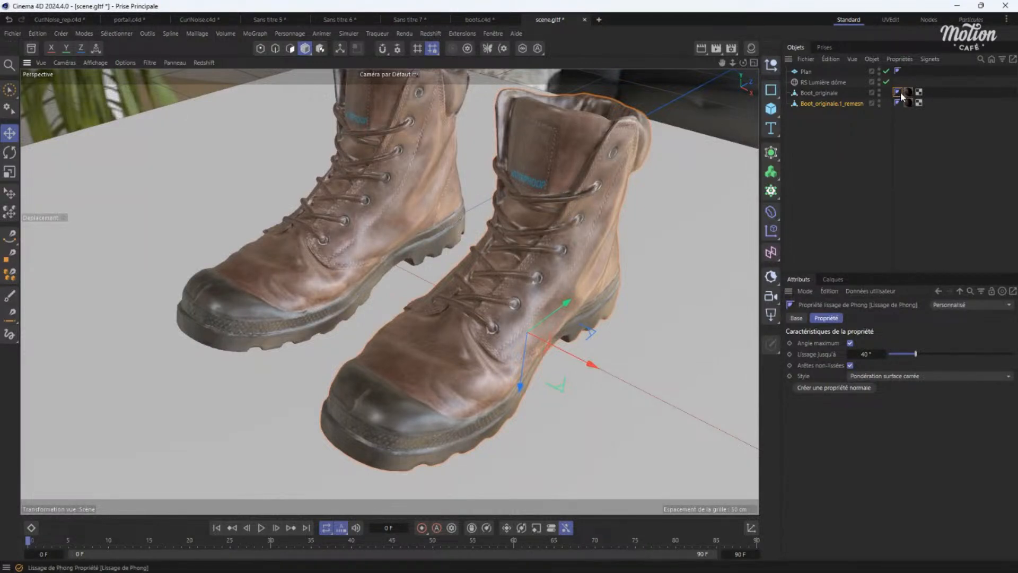
pyautogui.click(831, 389)
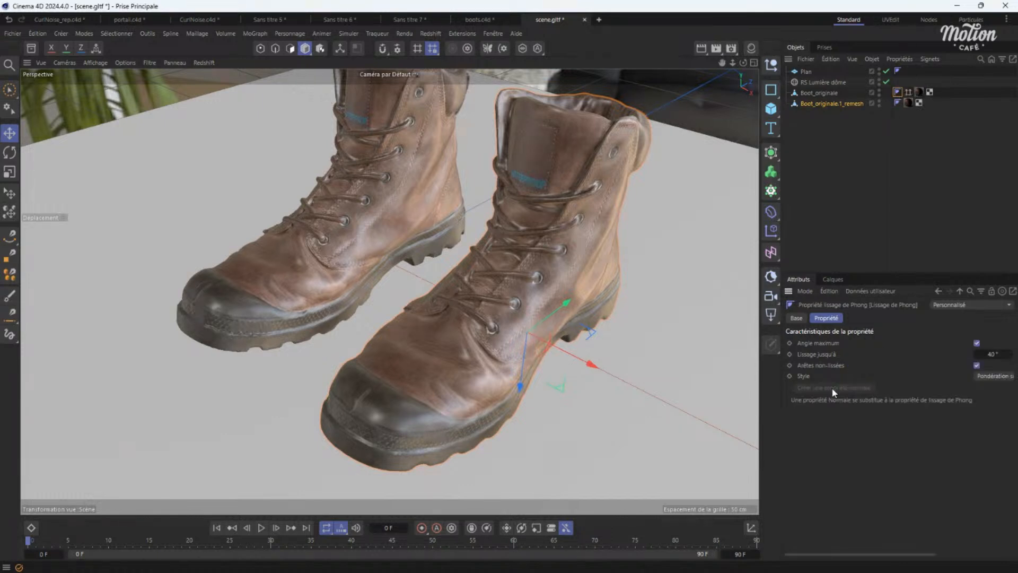
pyautogui.click(908, 91)
# Rename the remeshed boot object Remaillé.
pyautogui.click(897, 103)
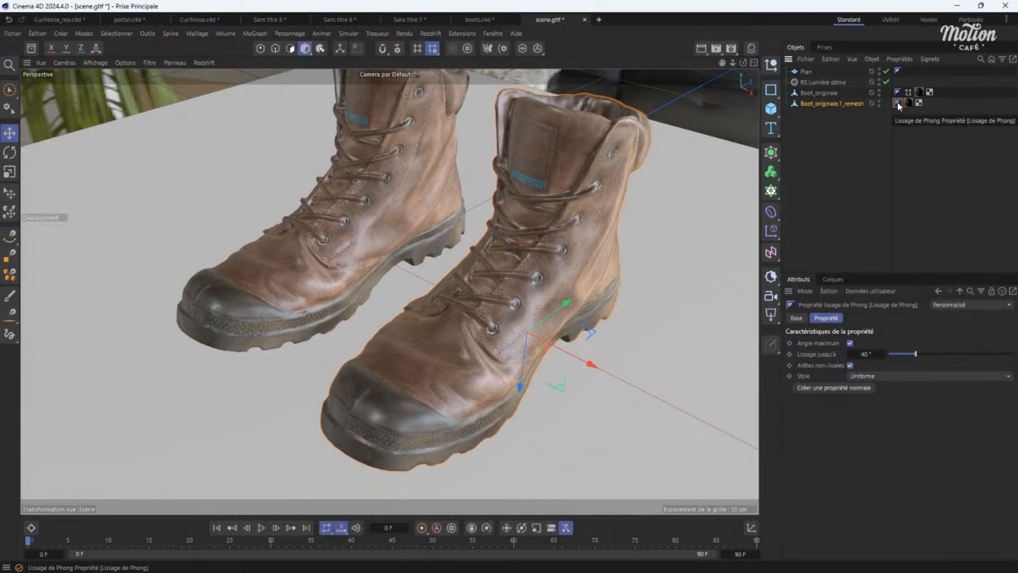
pyautogui.doubleClick(832, 103)
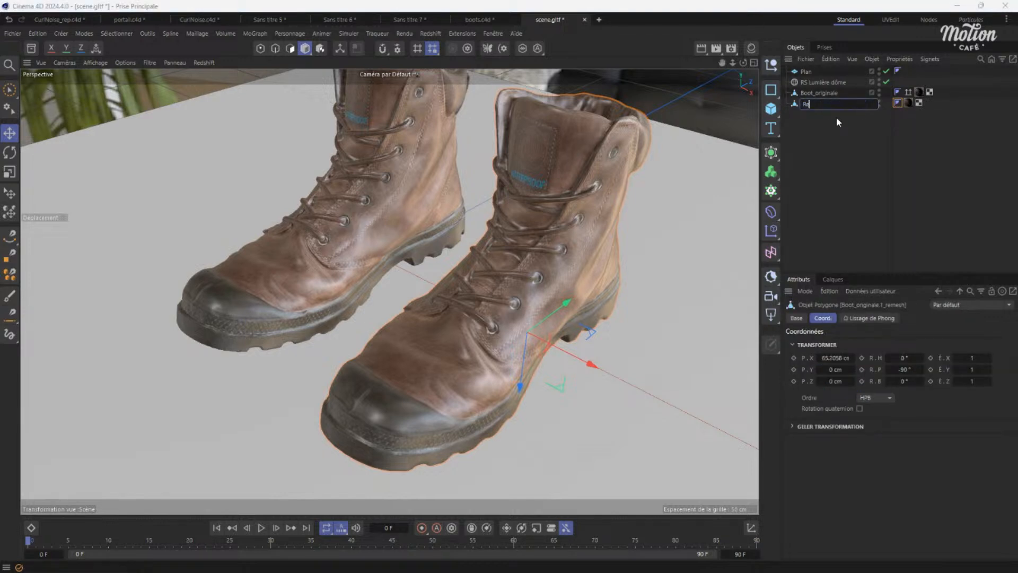
pyautogui.write('Remaillé')
pyautogui.press('Return')
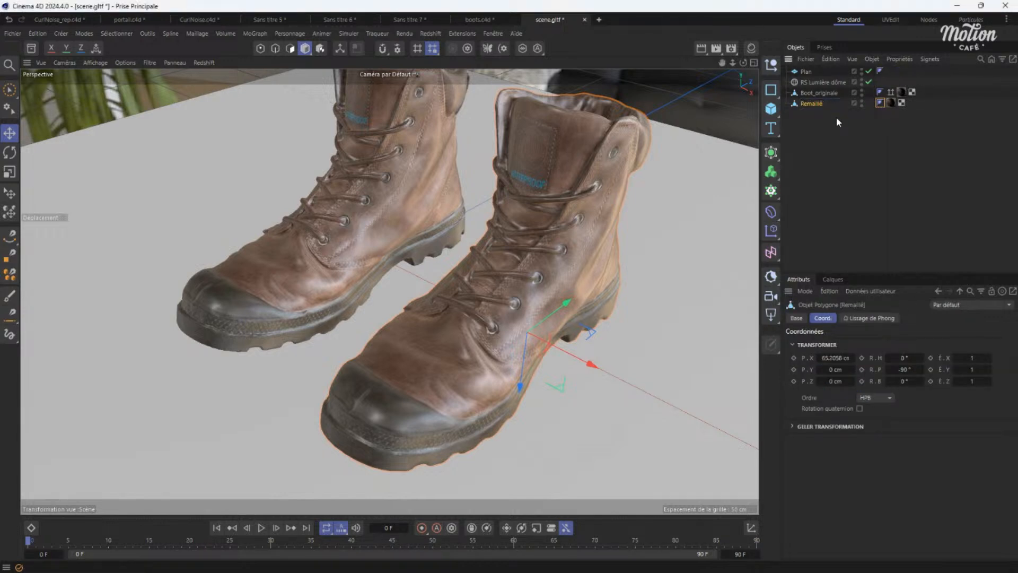
# Create a Normale tag on Remaillé from its Phong tag and enable Utiliser transfert on the new tag.
pyautogui.click(880, 103)
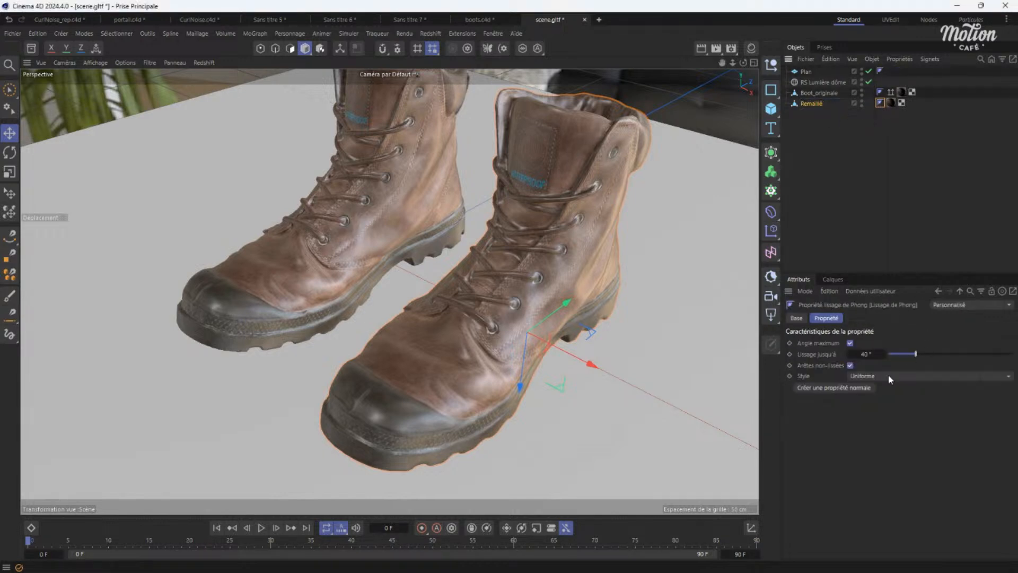
pyautogui.click(861, 388)
pyautogui.click(891, 103)
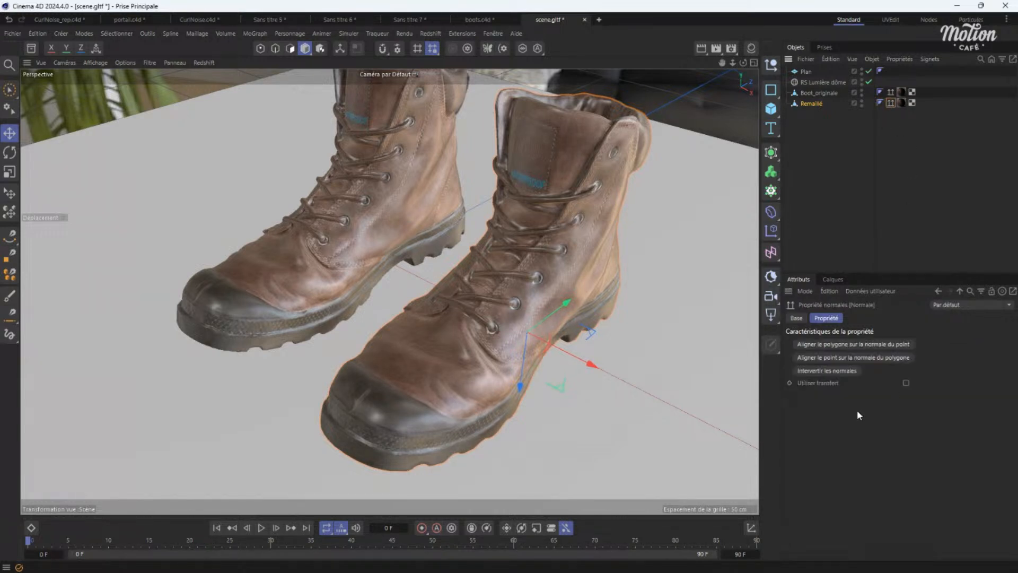
pyautogui.click(906, 383)
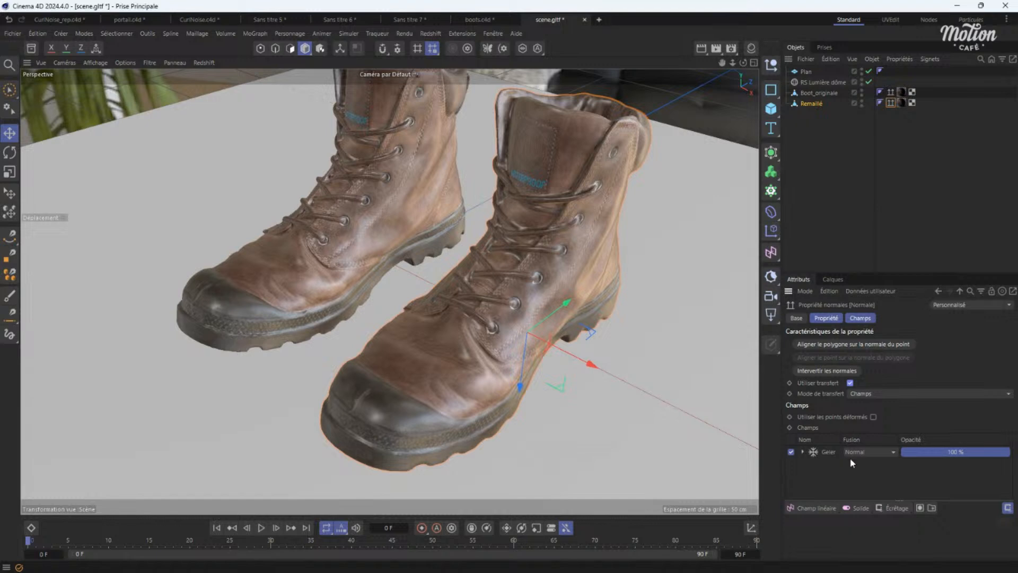
# Try driving Remaillé's normals with a spherical field and delete that field from the scene.
pyautogui.click(815, 510)
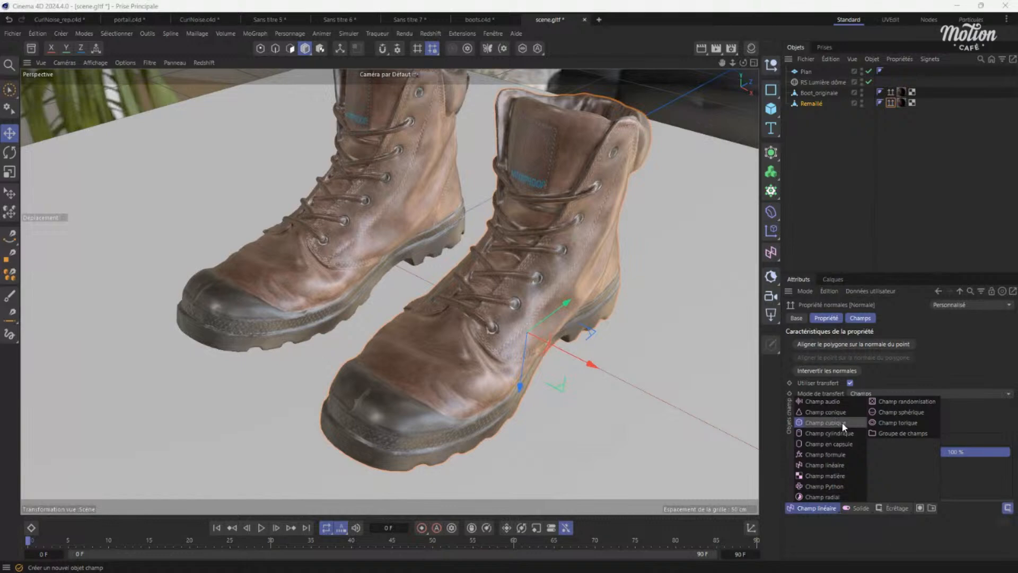
pyautogui.click(901, 412)
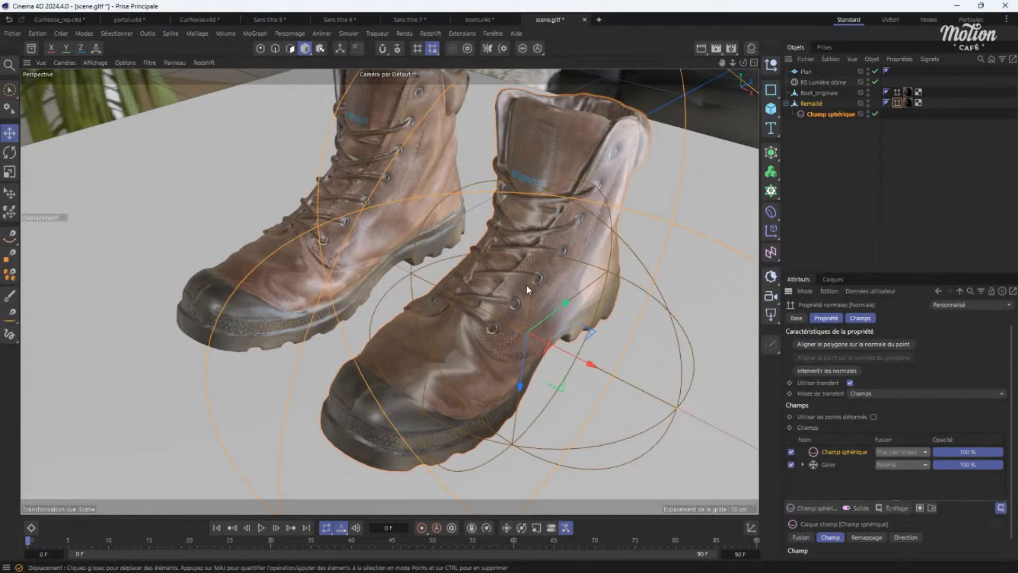
pyautogui.keyDown('alt'); pyautogui.moveTo(513, 342); pyautogui.dragTo(551, 294); pyautogui.keyUp('alt')
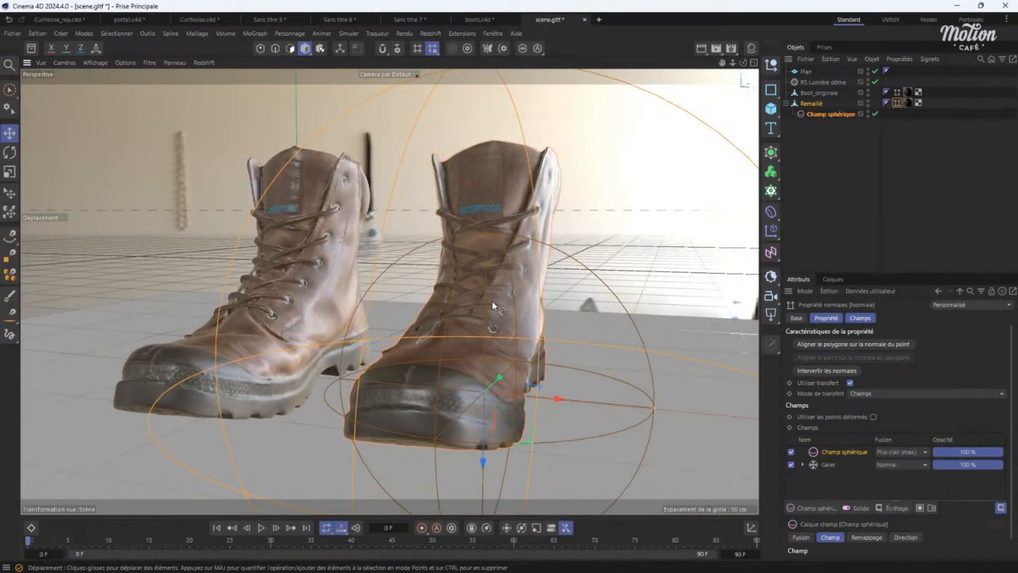
pyautogui.keyDown('alt'); pyautogui.moveTo(527, 312); pyautogui.dragTo(488, 332); pyautogui.keyUp('alt')
pyautogui.click(832, 115)
pyautogui.press('Delete')
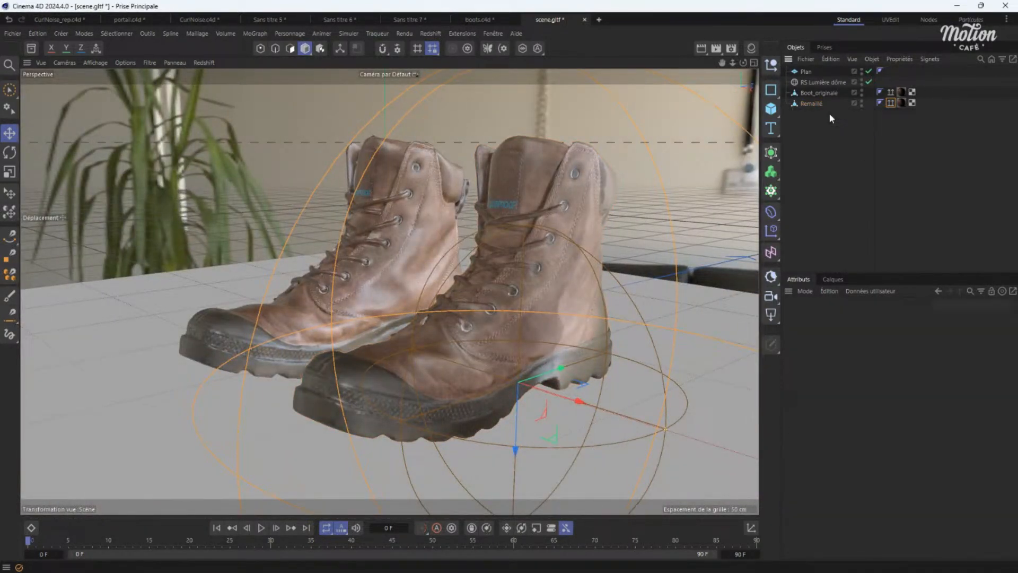
# Set the Normale tag's transfer mode on Remaillé to Transfert de propriétés, with Boot_originale's Normale tag as the source property.
pyautogui.click(895, 104)
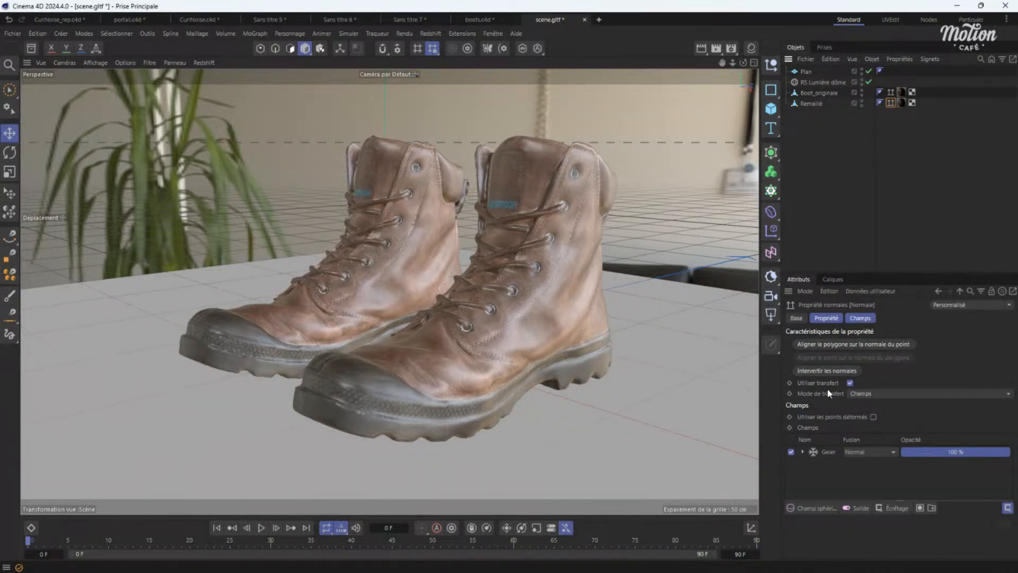
pyautogui.click(858, 391)
pyautogui.click(876, 418)
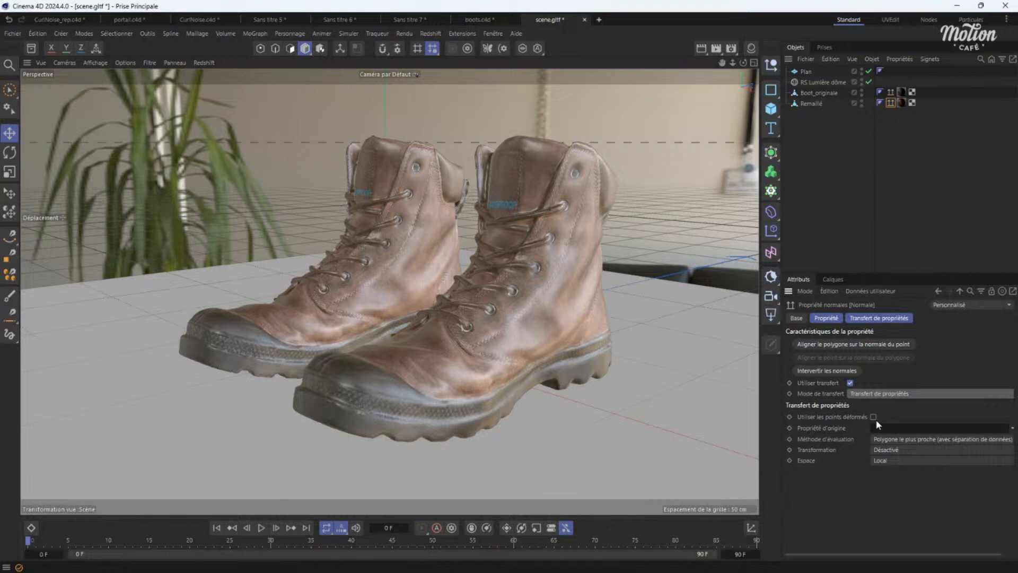
pyautogui.moveTo(894, 93); pyautogui.dragTo(898, 429)
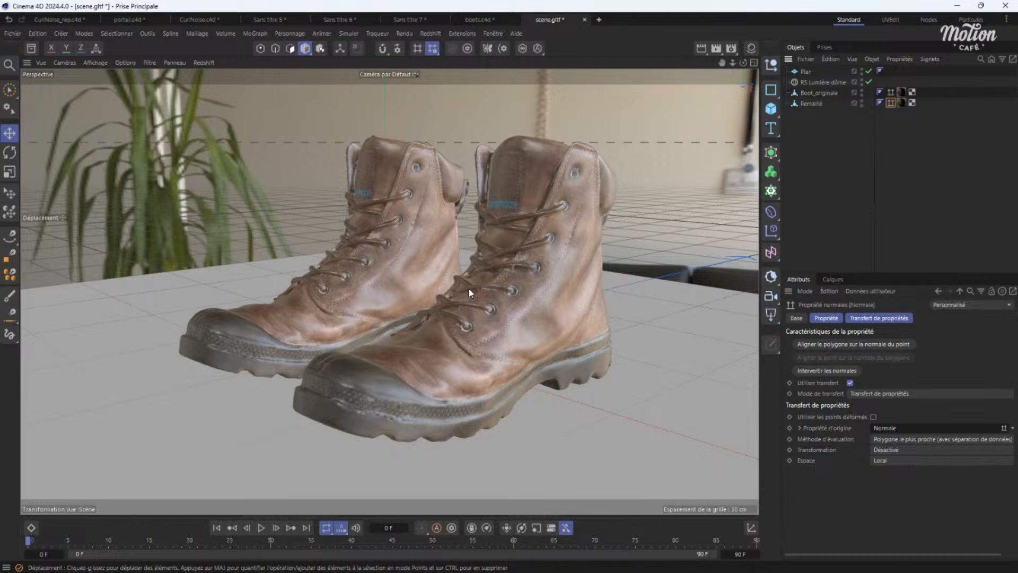
# Set the evaluation method of Remaillé's normal transfer to Surface la plus proche and compare the shading of both boots.
pyautogui.keyDown('alt'); pyautogui.moveTo(455, 292); pyautogui.dragTo(455, 326); pyautogui.keyUp('alt')
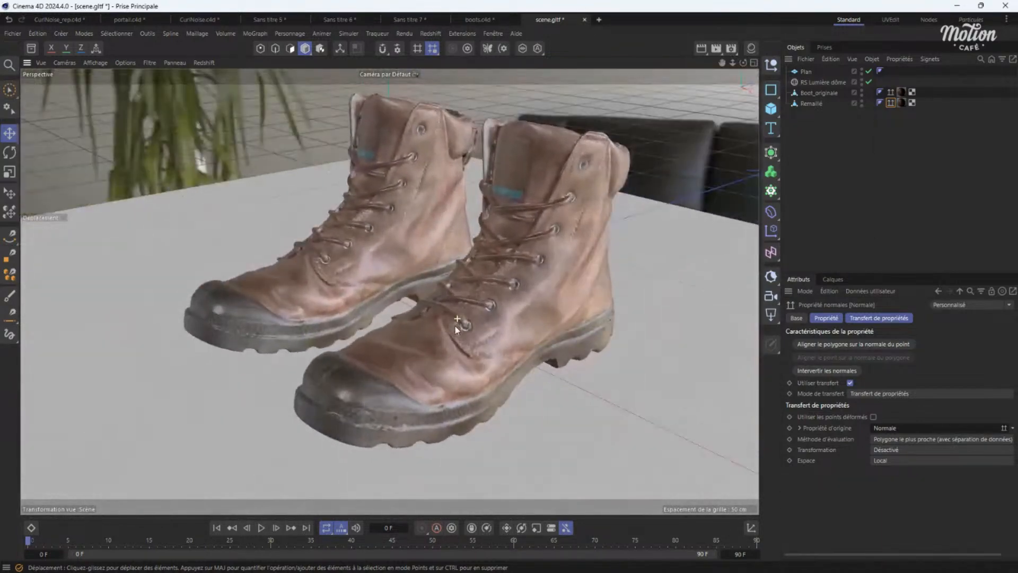
pyautogui.click(895, 439)
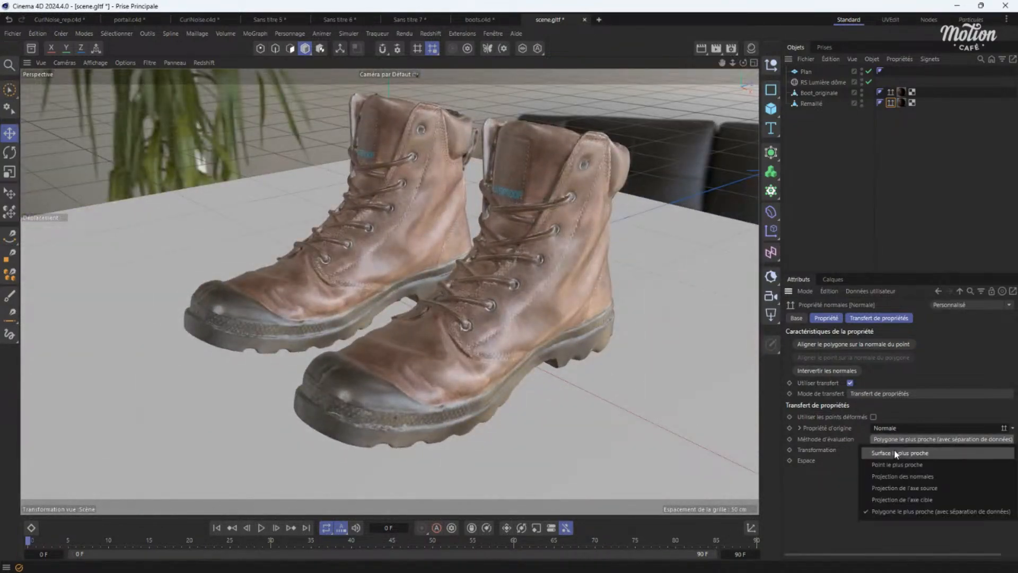
pyautogui.click(894, 452)
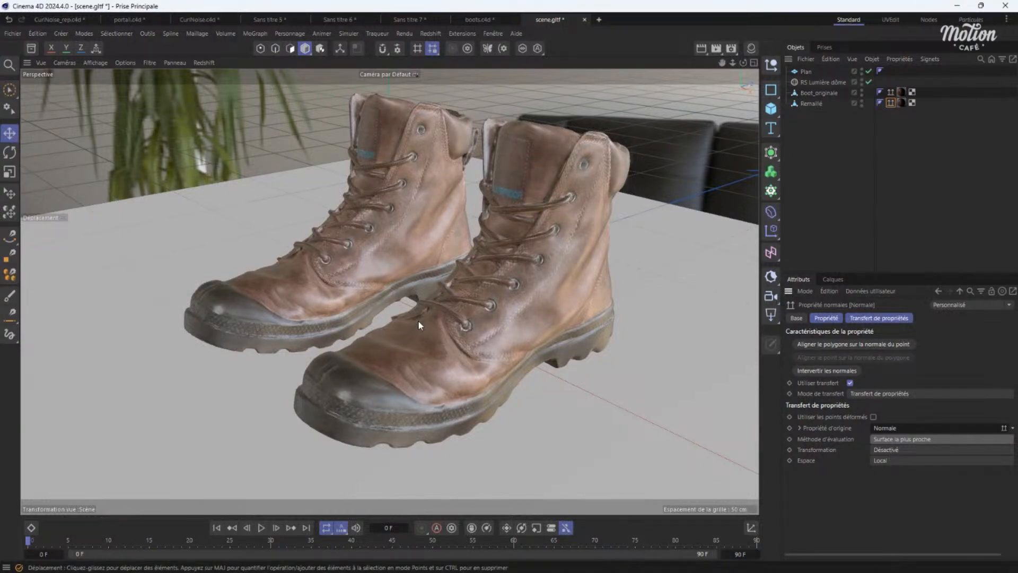
pyautogui.keyDown('alt'); pyautogui.moveTo(419, 320); pyautogui.dragTo(550, 337); pyautogui.keyUp('alt')
pyautogui.moveTo(409, 333)
pyautogui.keyDown('alt'); pyautogui.mouseDown()
pyautogui.moveTo(352, 279)
pyautogui.moveTo(320, 281)
pyautogui.moveTo(529, 297)
pyautogui.moveTo(469, 296)
pyautogui.mouseUp(); pyautogui.keyUp('alt')
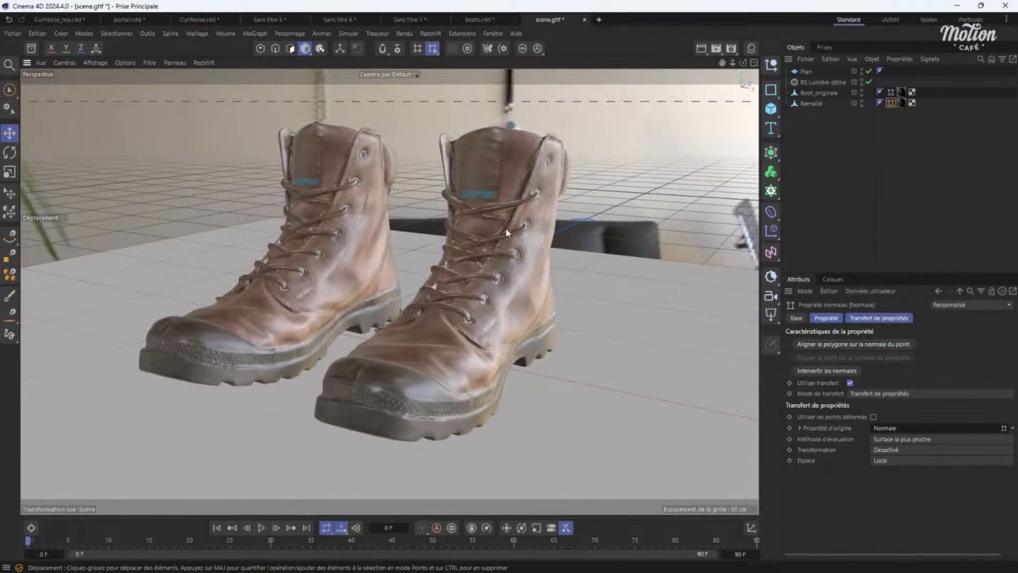
pyautogui.keyDown('alt'); pyautogui.moveTo(505, 228); pyautogui.dragTo(437, 202); pyautogui.keyUp('alt')
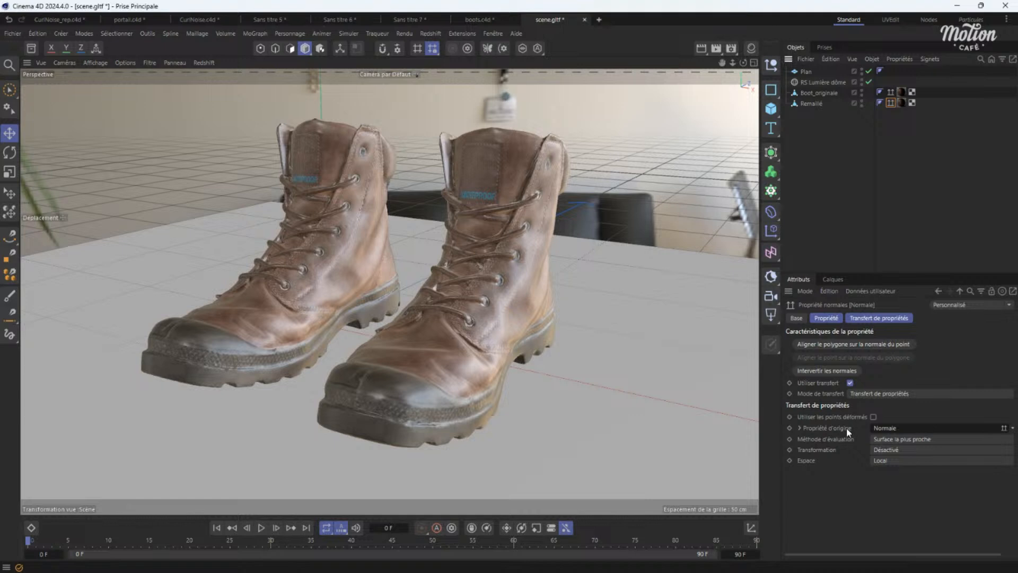
# Create a converted copy of Remaillé with Convertir en Objet.
pyautogui.click(913, 104)
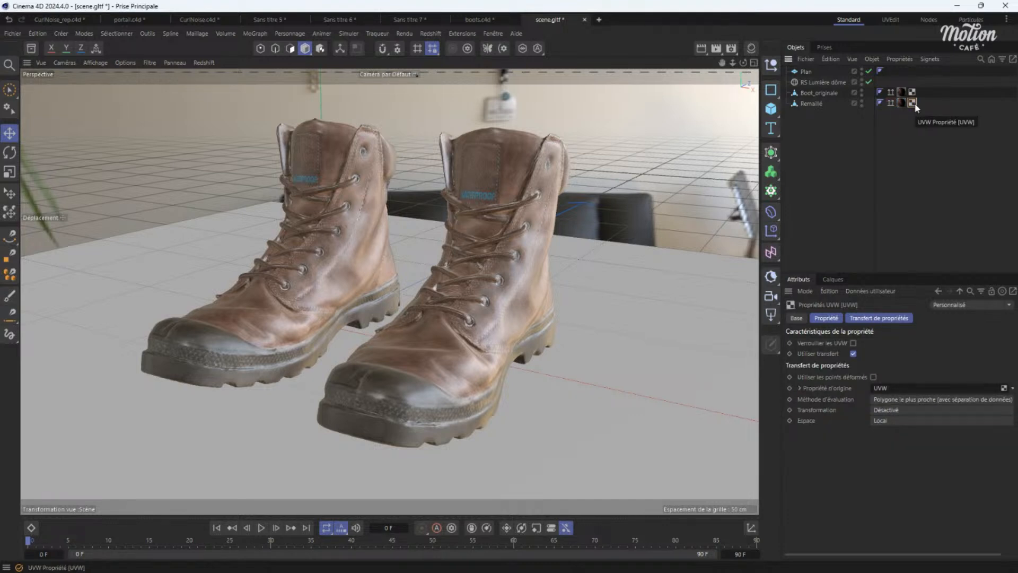
pyautogui.click(812, 103)
pyautogui.click(772, 344)
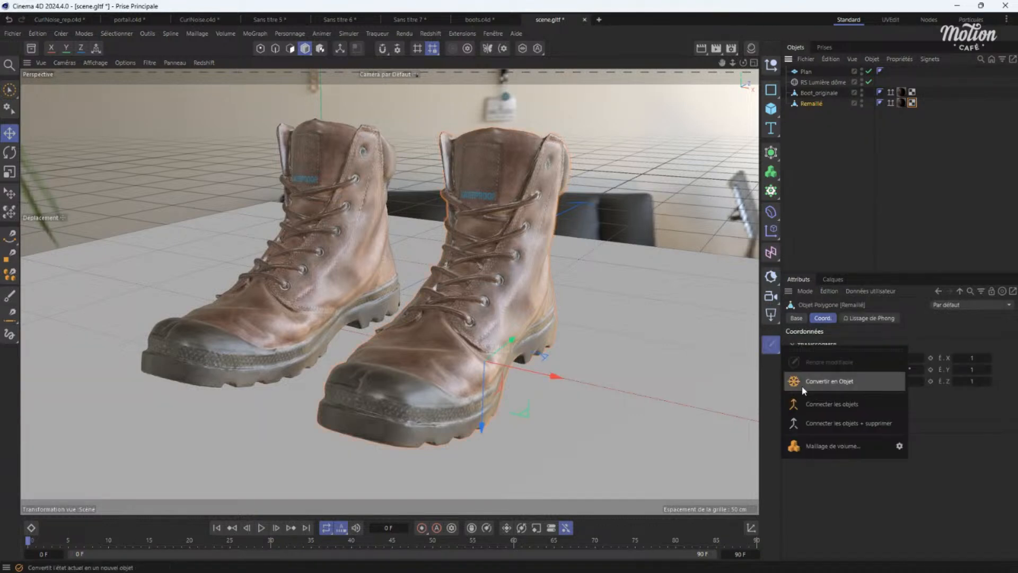
pyautogui.click(849, 387)
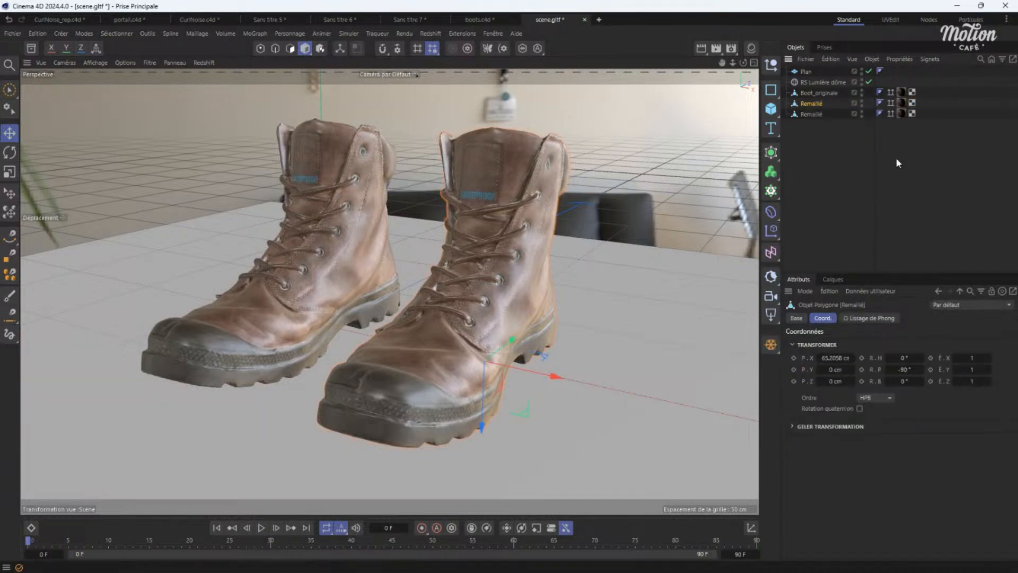
# Check the tags of the lower Remaillé object in the hierarchy and delete that object.
pyautogui.click(890, 113)
pyautogui.click(902, 113)
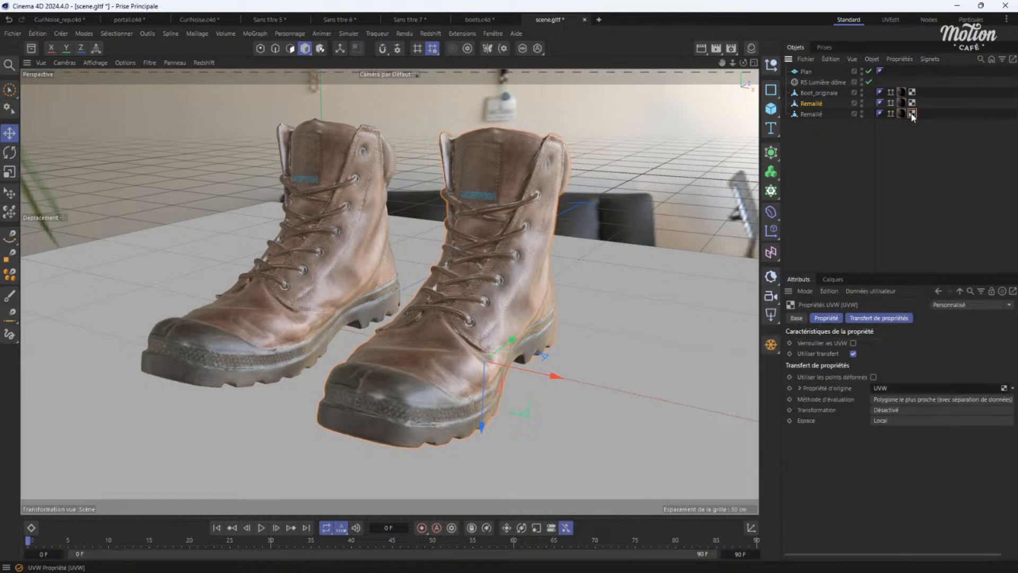
pyautogui.click(816, 112)
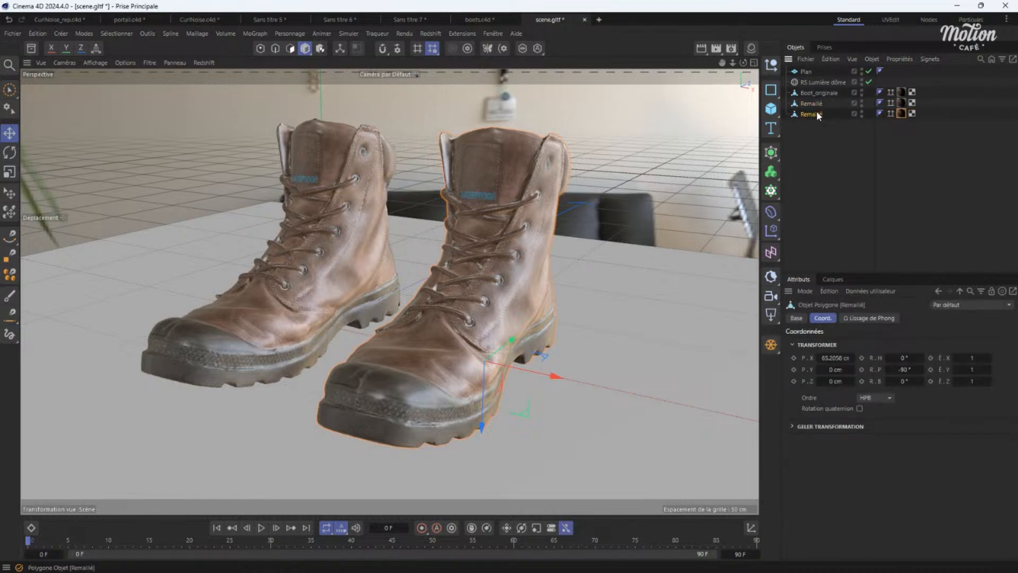
pyautogui.press('Delete')
pyautogui.click(827, 104)
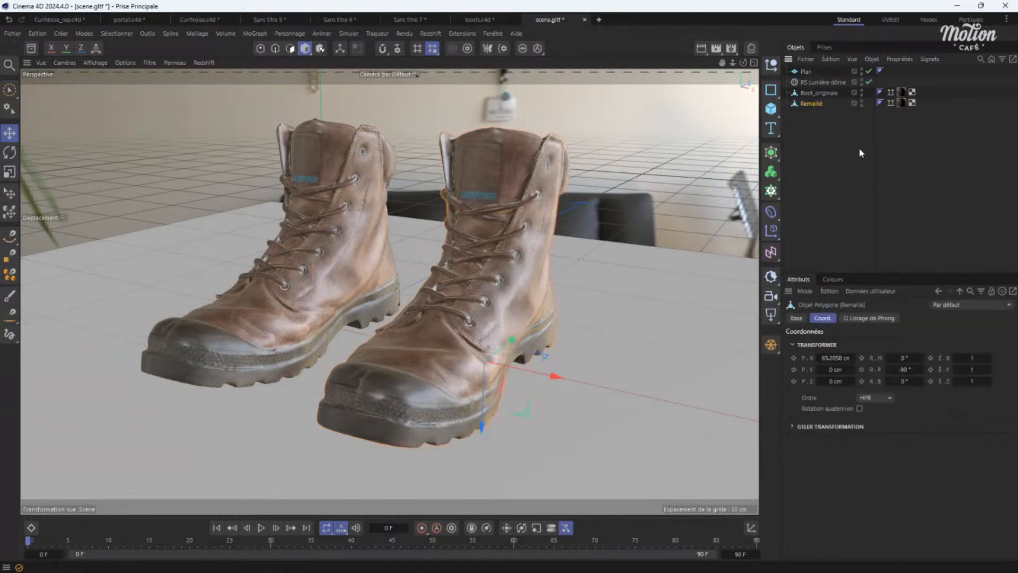
# Check the remaining Remaillé's Normale tag and collapse the object with Connecter les objets + supprimer.
pyautogui.click(891, 102)
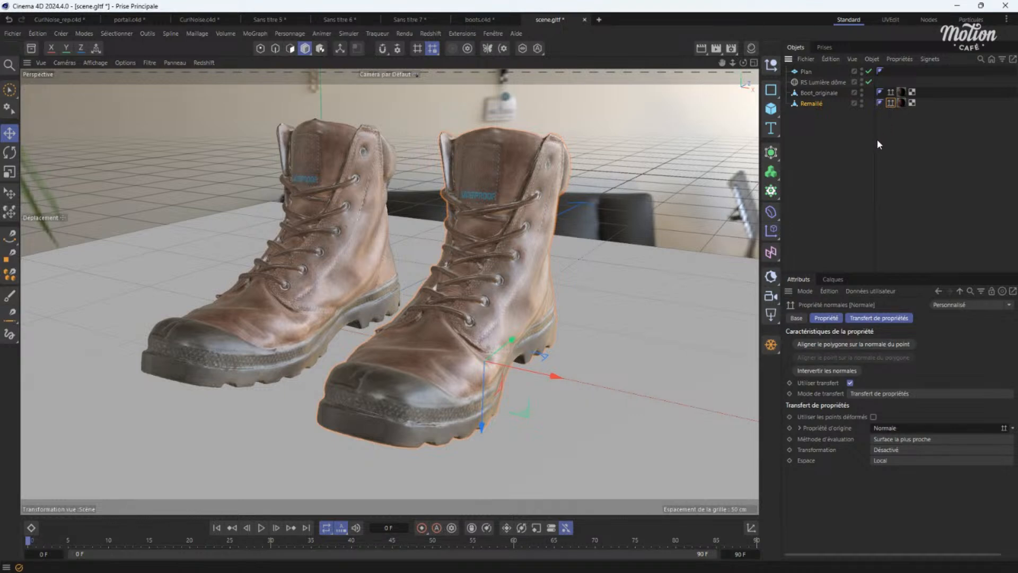
pyautogui.click(811, 104)
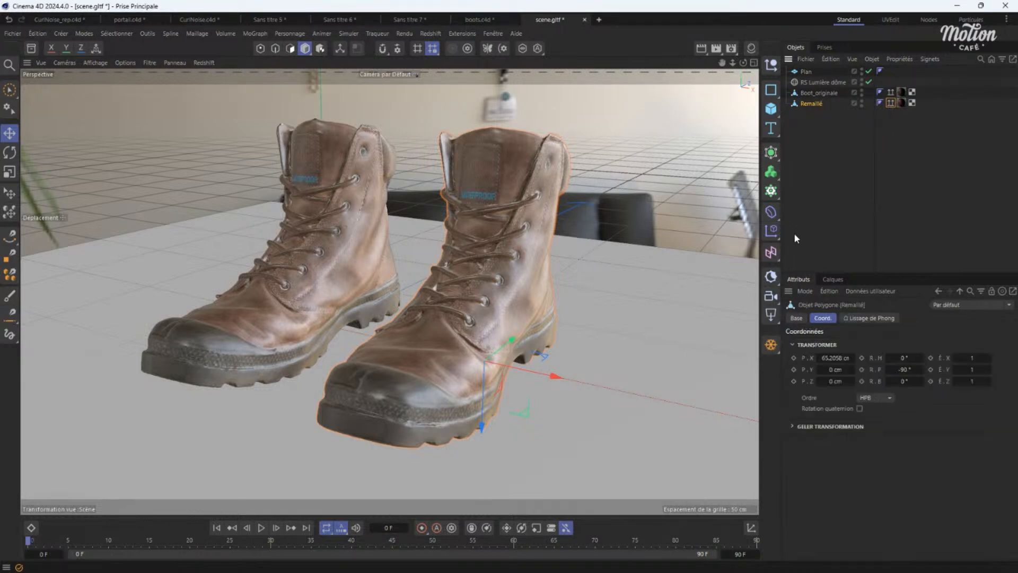
pyautogui.click(772, 346)
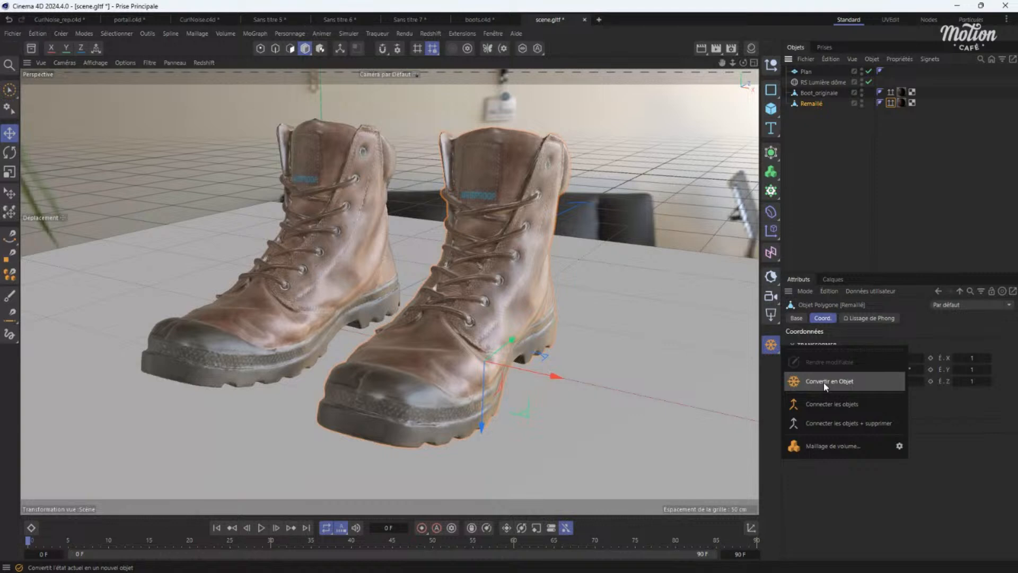
pyautogui.click(830, 423)
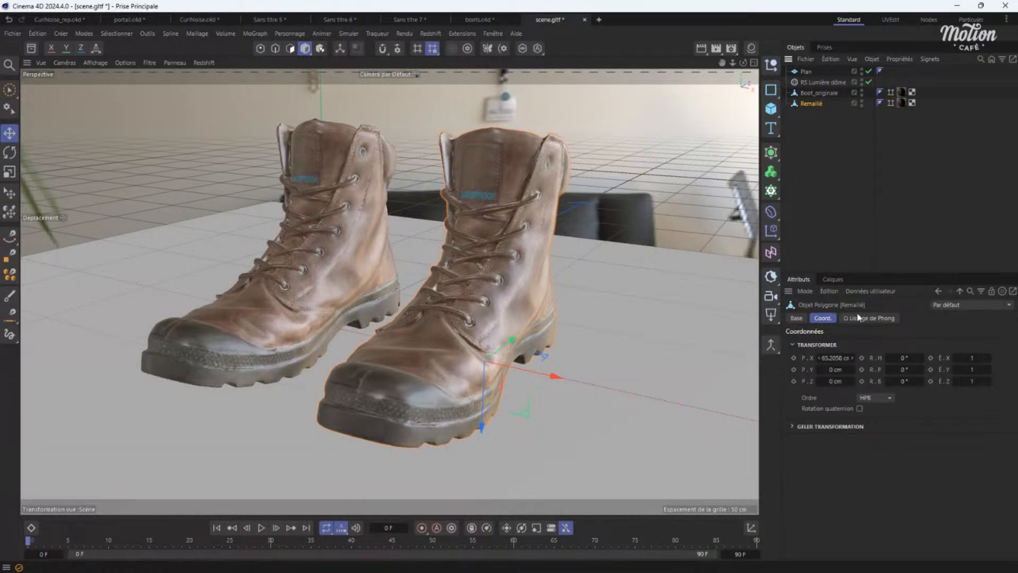
# Examine the Normale and UVW tag transfer settings on Remaillé and Boot_originale, along with the texture on the remeshed boot.
pyautogui.click(891, 103)
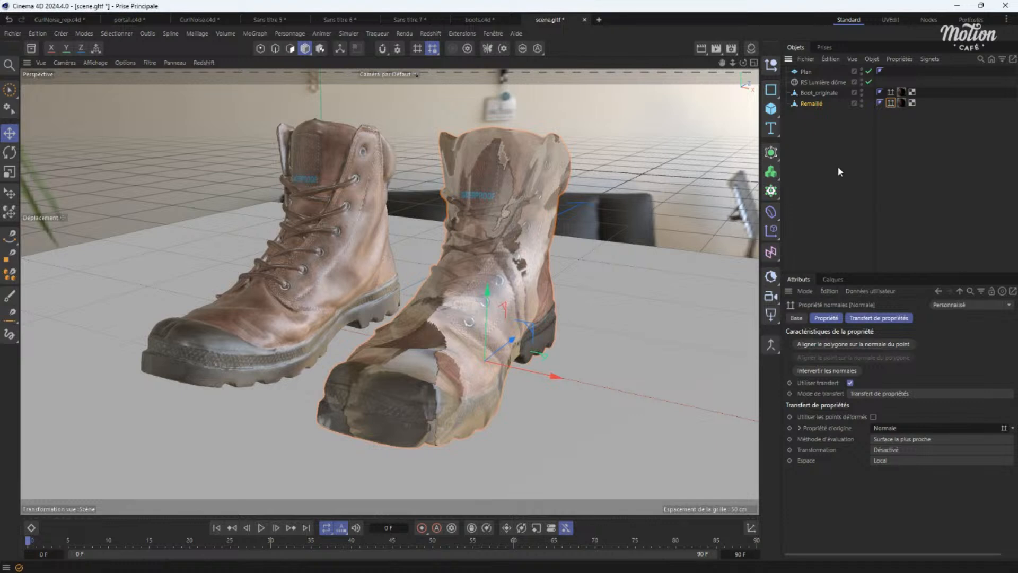
pyautogui.click(846, 178)
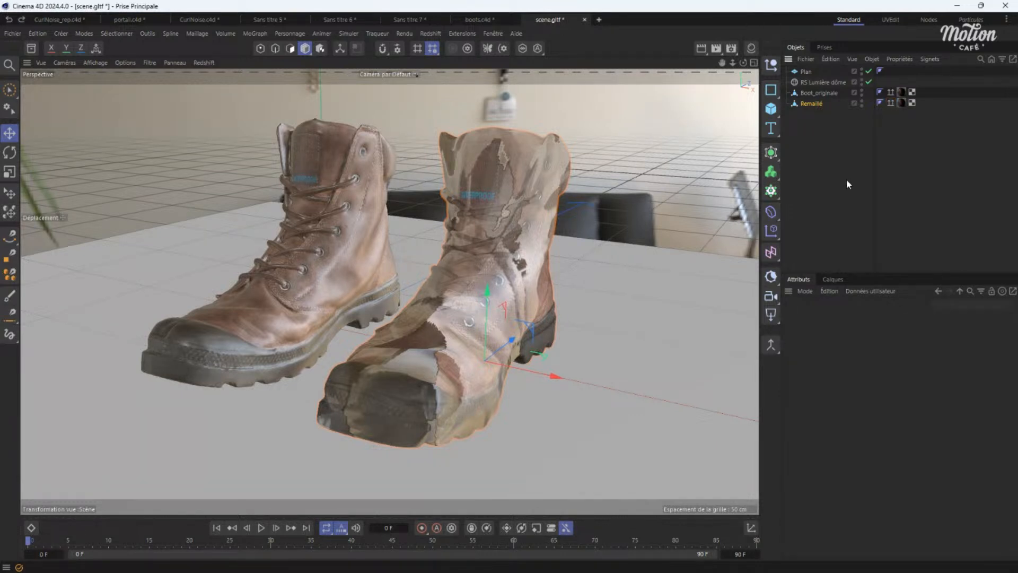
pyautogui.click(892, 102)
pyautogui.click(891, 92)
pyautogui.click(891, 103)
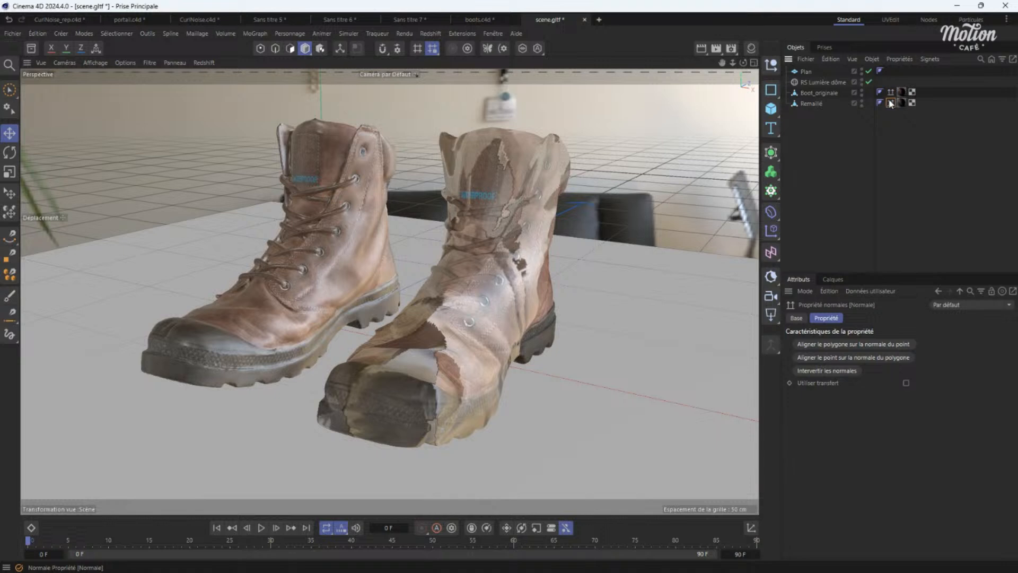
pyautogui.click(913, 94)
pyautogui.click(912, 103)
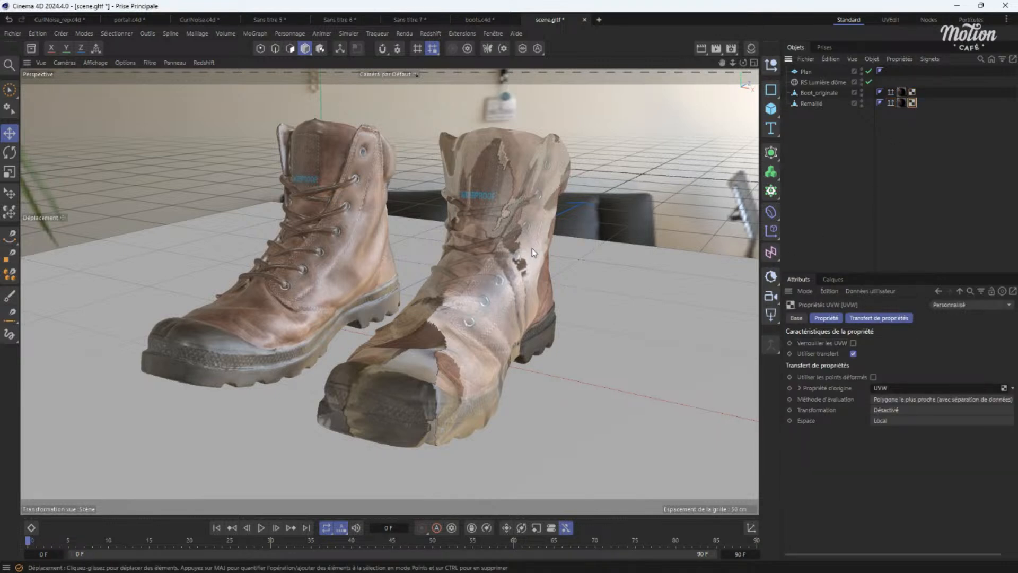
pyautogui.keyDown('alt'); pyautogui.moveTo(532, 248); pyautogui.dragTo(502, 259); pyautogui.keyUp('alt')
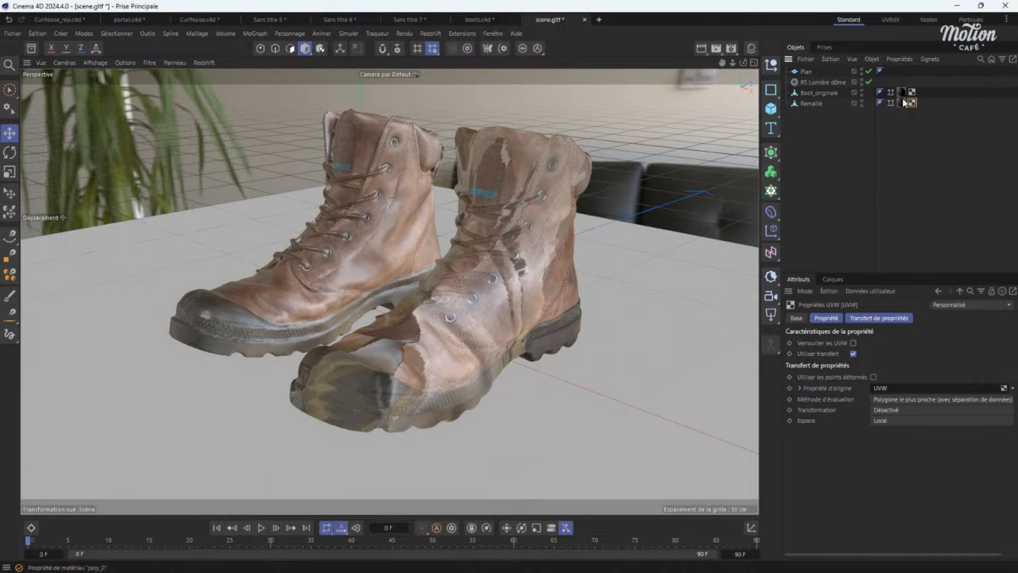
# Clear the source property of Remaillé's UVW tag and relink it to Boot_originale's UVW tag.
pyautogui.moveTo(911, 92); pyautogui.dragTo(893, 391)
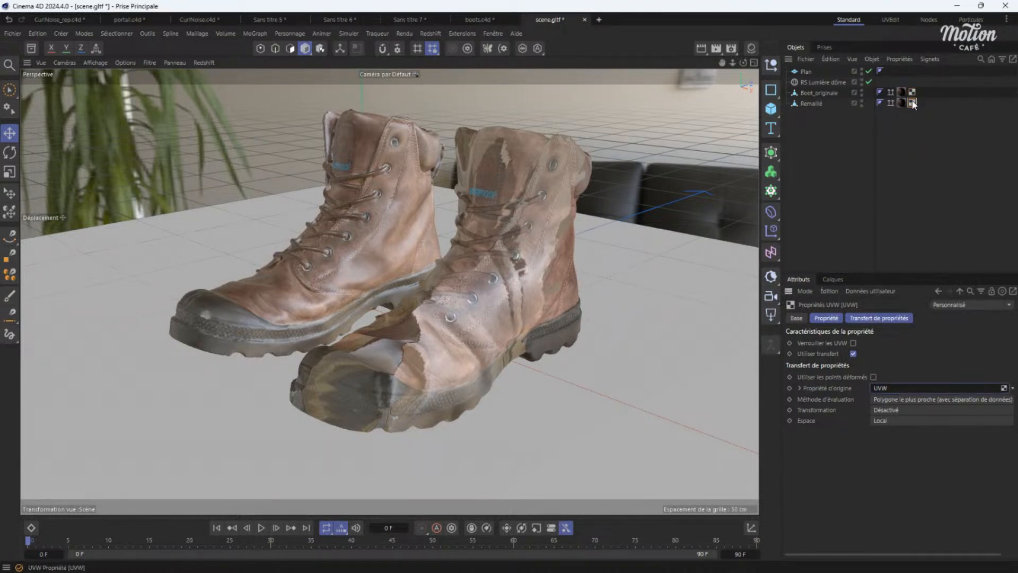
pyautogui.click(1012, 389)
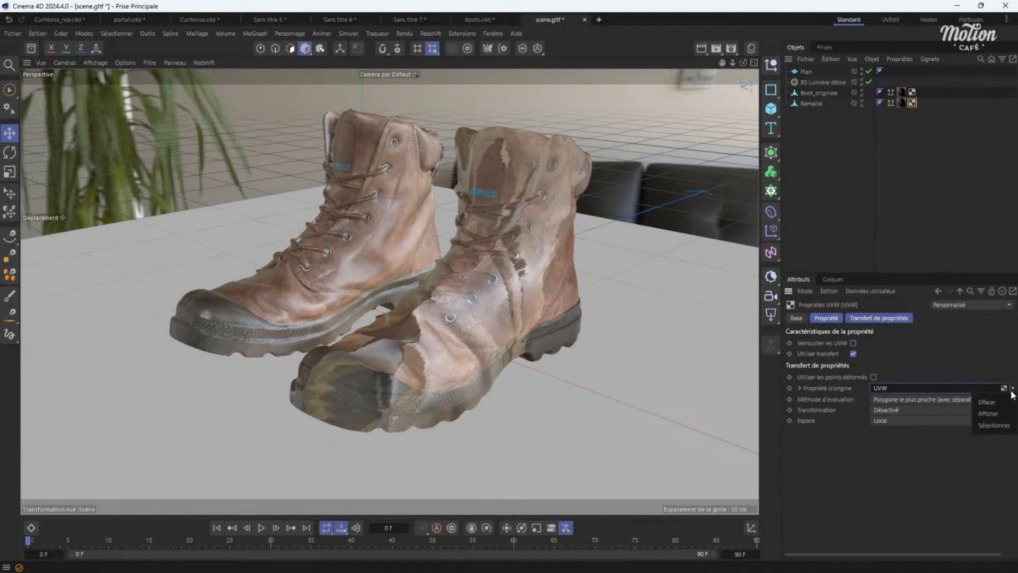
pyautogui.click(987, 402)
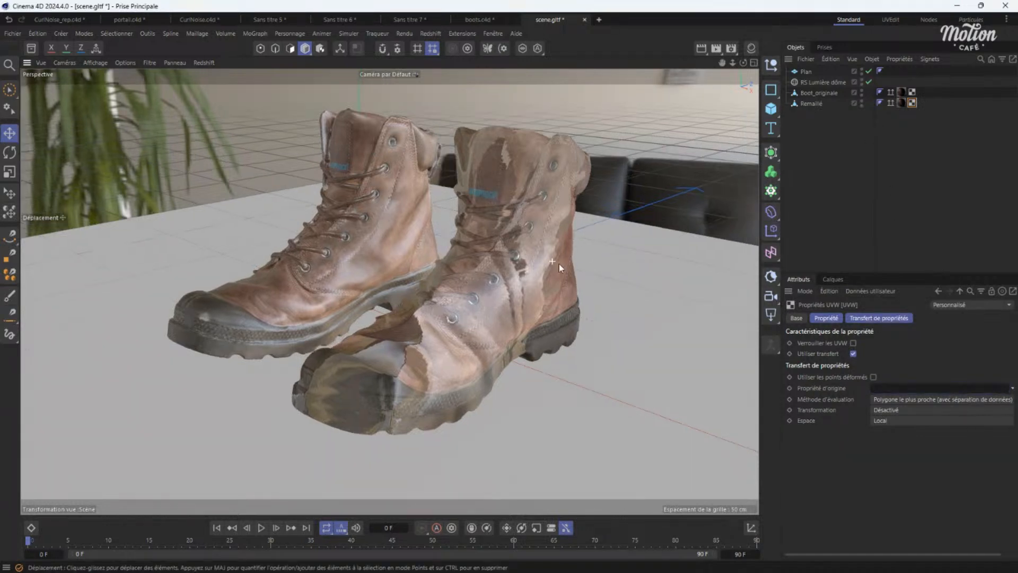
pyautogui.moveTo(559, 263)
pyautogui.keyDown('alt'); pyautogui.mouseDown()
pyautogui.moveTo(583, 273)
pyautogui.moveTo(572, 267)
pyautogui.mouseUp(); pyautogui.keyUp('alt')
pyautogui.click(913, 103)
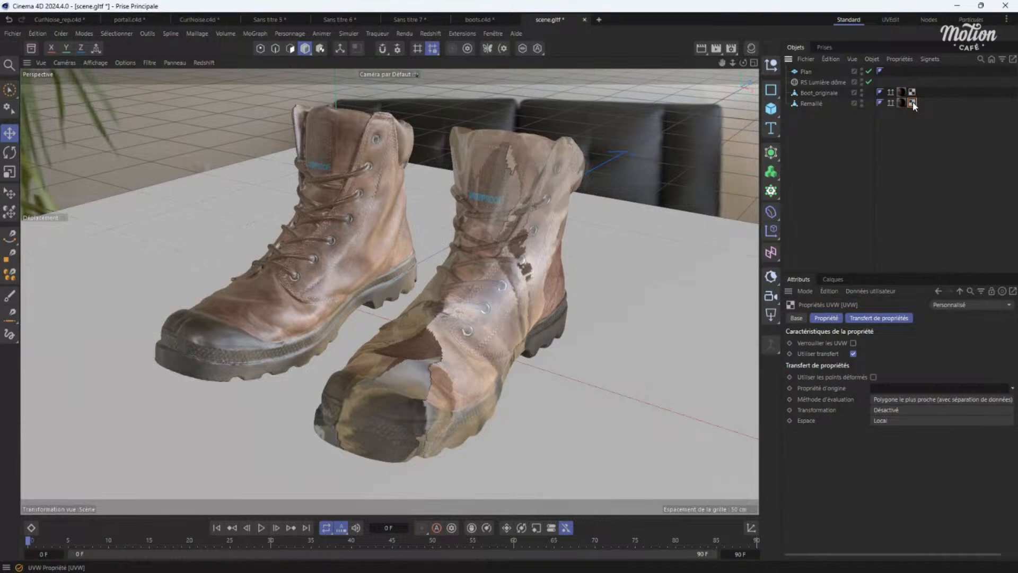
pyautogui.moveTo(912, 93); pyautogui.dragTo(902, 391)
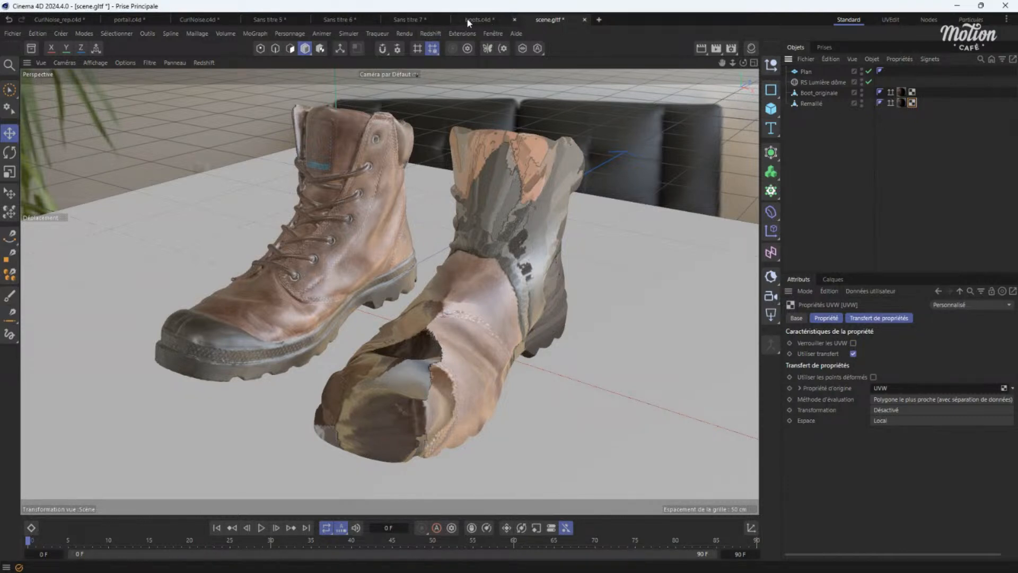
# Switch to the boots.c4d scene and examine the labelled boot versions, including the tongue and laces of an 8k transfer boot up close.
pyautogui.click(485, 20)
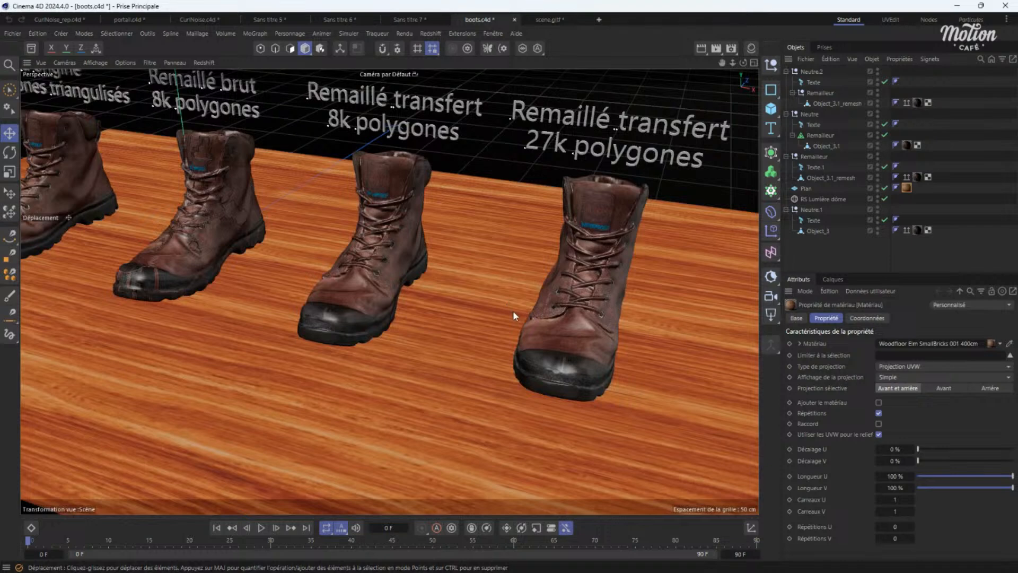
pyautogui.keyDown('alt'); pyautogui.moveTo(484, 300); pyautogui.dragTo(444, 279); pyautogui.keyUp('alt')
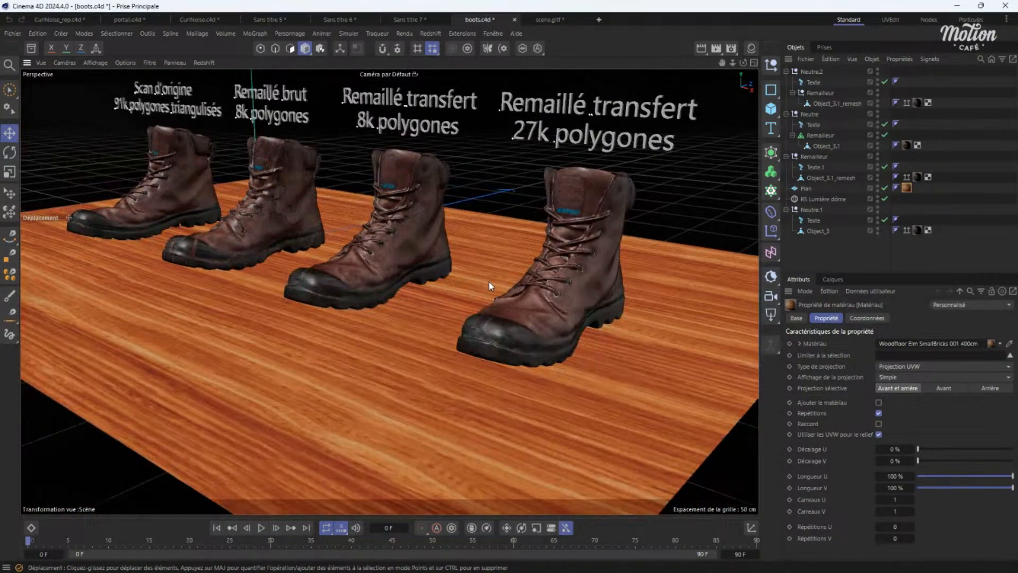
pyautogui.keyDown('alt'); pyautogui.moveTo(340, 174); pyautogui.dragTo(395, 201); pyautogui.keyUp('alt')
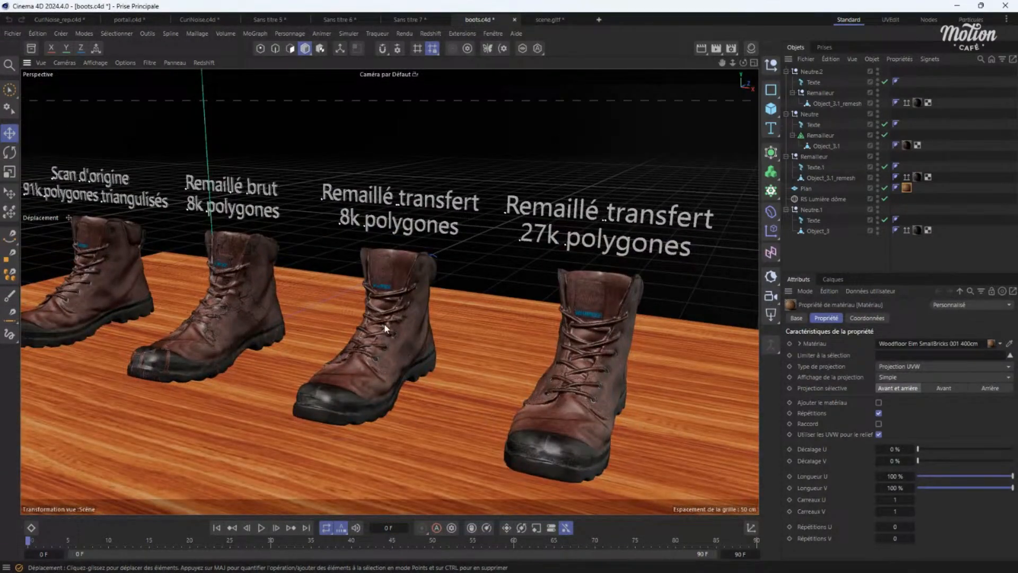
pyautogui.keyDown('alt'); pyautogui.moveTo(384, 325); pyautogui.dragTo(429, 241, button='right'); pyautogui.keyUp('alt')
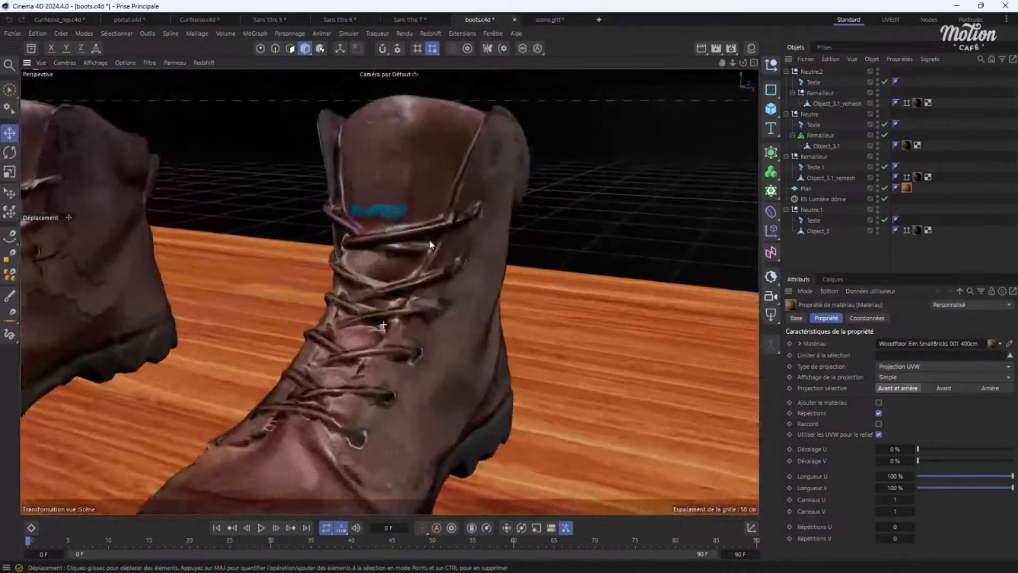
pyautogui.keyDown('alt'); pyautogui.moveTo(430, 243); pyautogui.dragTo(399, 268); pyautogui.keyUp('alt')
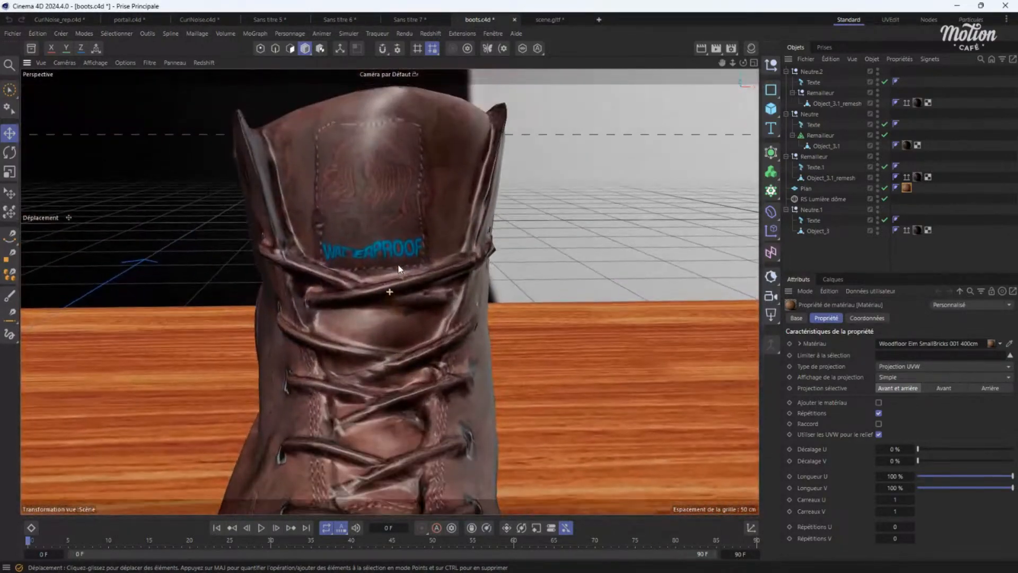
# Display the wireframe over the shaded boots and compare the polygon meshes of the 8k and 27k remeshed versions.
pyautogui.press('n')
pyautogui.press('b')
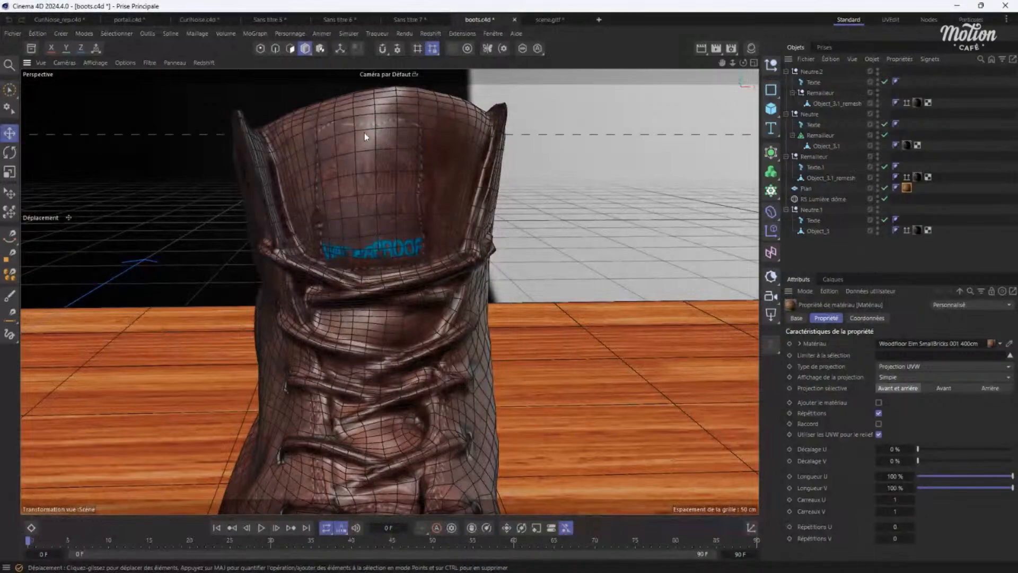
pyautogui.keyDown('alt'); pyautogui.moveTo(354, 238); pyautogui.dragTo(302, 284, button='right'); pyautogui.keyUp('alt')
pyautogui.keyDown('alt'); pyautogui.moveTo(303, 283); pyautogui.dragTo(662, 268, button='middle'); pyautogui.keyUp('alt')
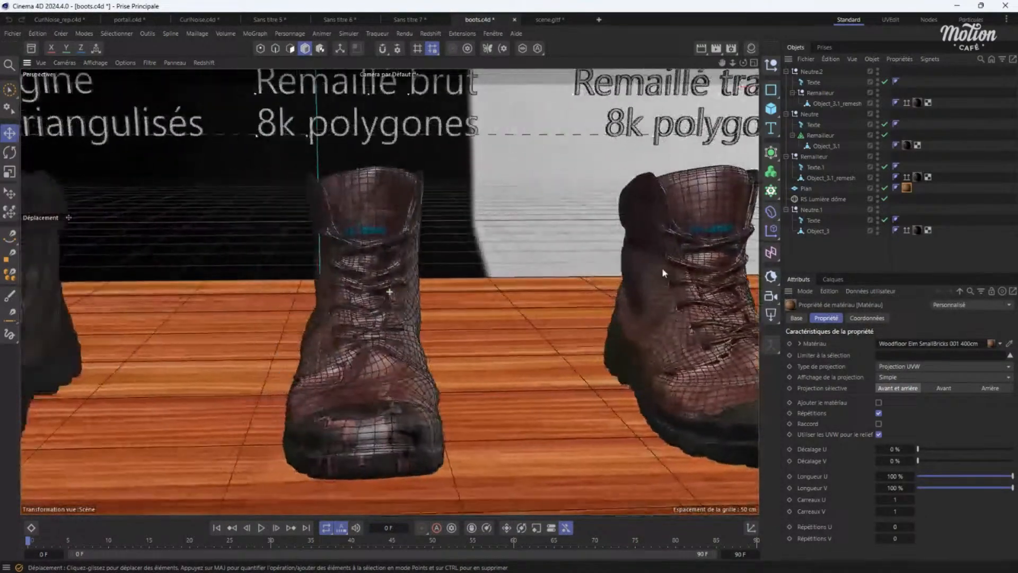
pyautogui.keyDown('alt'); pyautogui.moveTo(342, 266); pyautogui.dragTo(380, 256, button='middle'); pyautogui.keyUp('alt')
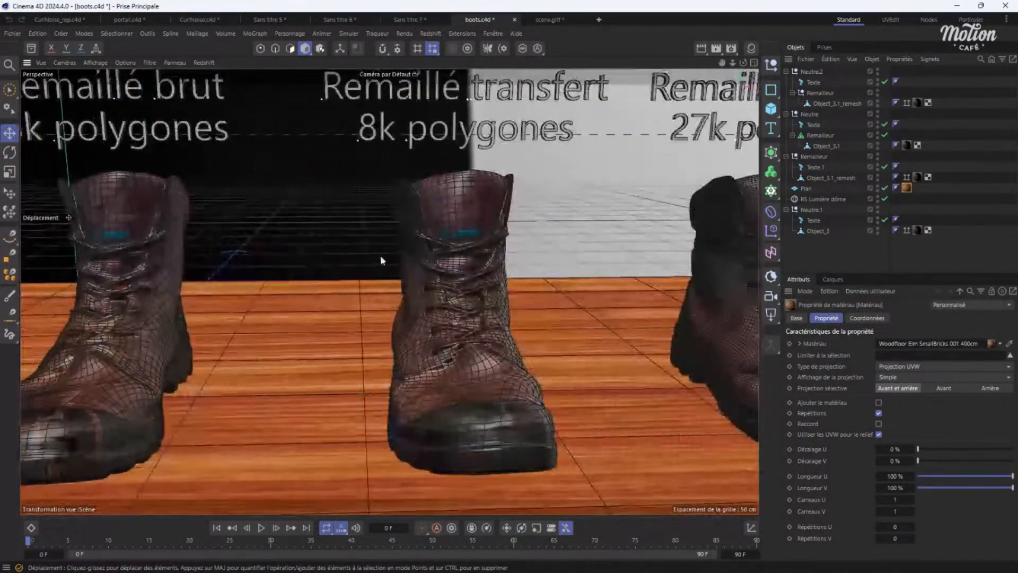
pyautogui.keyDown('alt'); pyautogui.moveTo(437, 242); pyautogui.dragTo(497, 228, button='right'); pyautogui.keyUp('alt')
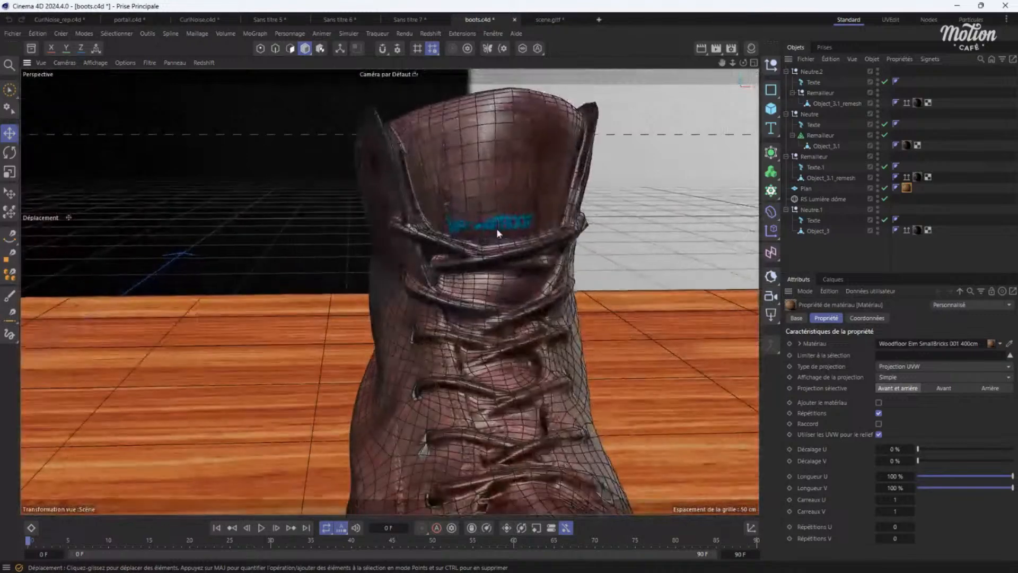
pyautogui.keyDown('alt'); pyautogui.moveTo(503, 258); pyautogui.dragTo(416, 247); pyautogui.keyUp('alt')
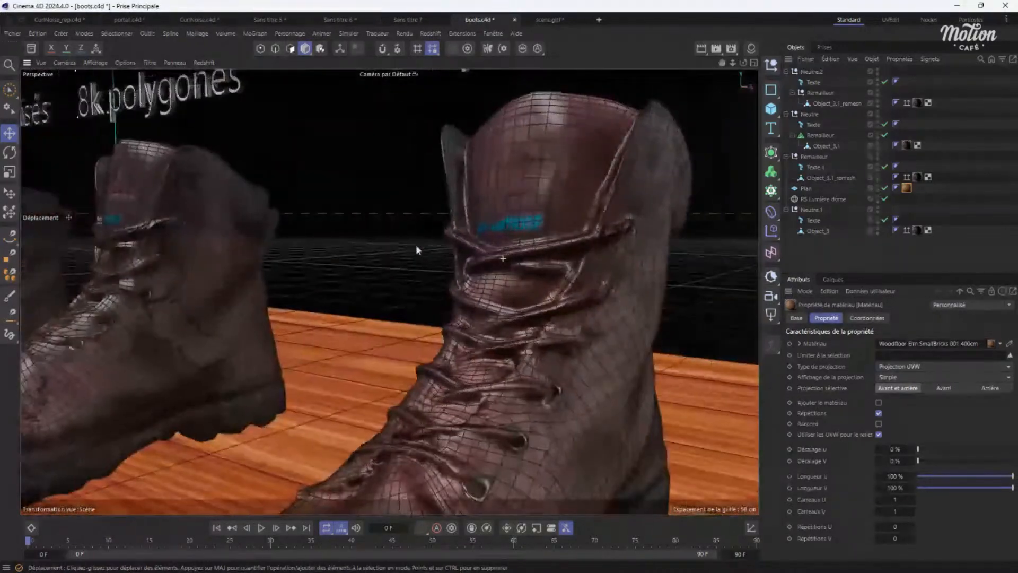
pyautogui.scroll(-5, 473, 258)
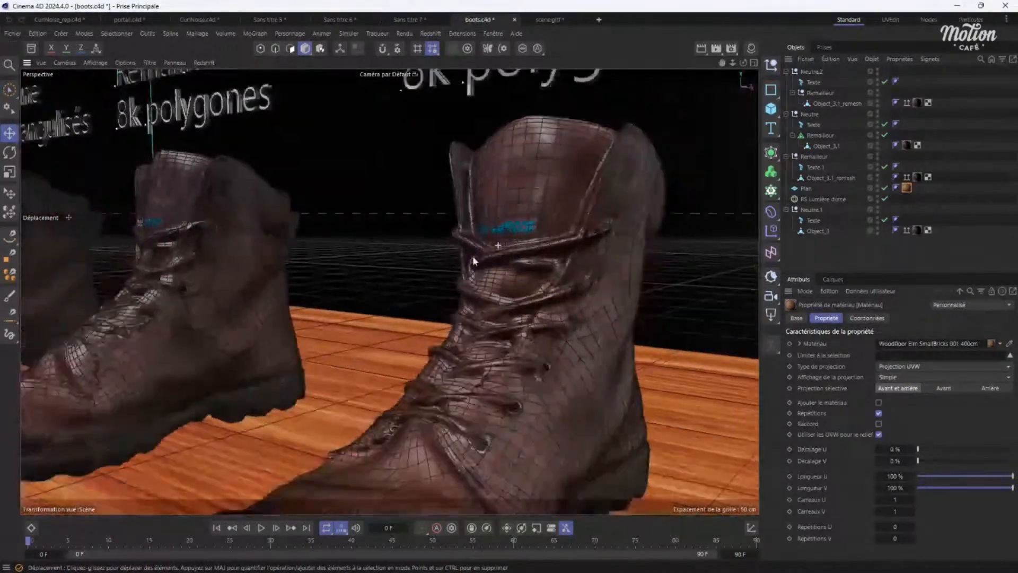
pyautogui.keyDown('alt'); pyautogui.moveTo(564, 274); pyautogui.dragTo(339, 290, button='middle'); pyautogui.keyUp('alt')
pyautogui.keyDown('alt'); pyautogui.moveTo(339, 290); pyautogui.dragTo(382, 292); pyautogui.keyUp('alt')
pyautogui.scroll(2, 541, 273)
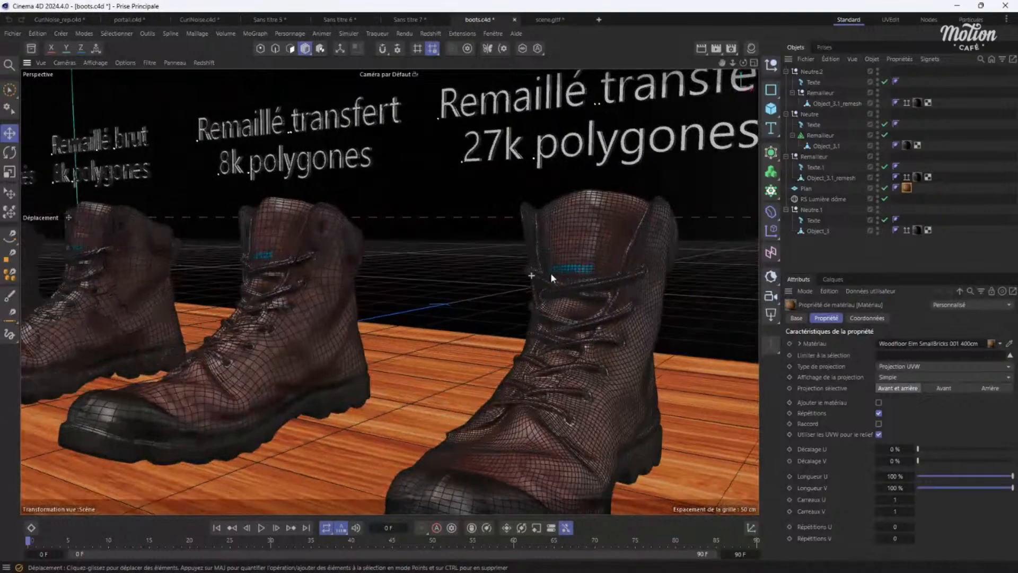
pyautogui.keyDown('alt'); pyautogui.moveTo(541, 273); pyautogui.dragTo(547, 361); pyautogui.keyUp('alt')
pyautogui.scroll(-4, 547, 361)
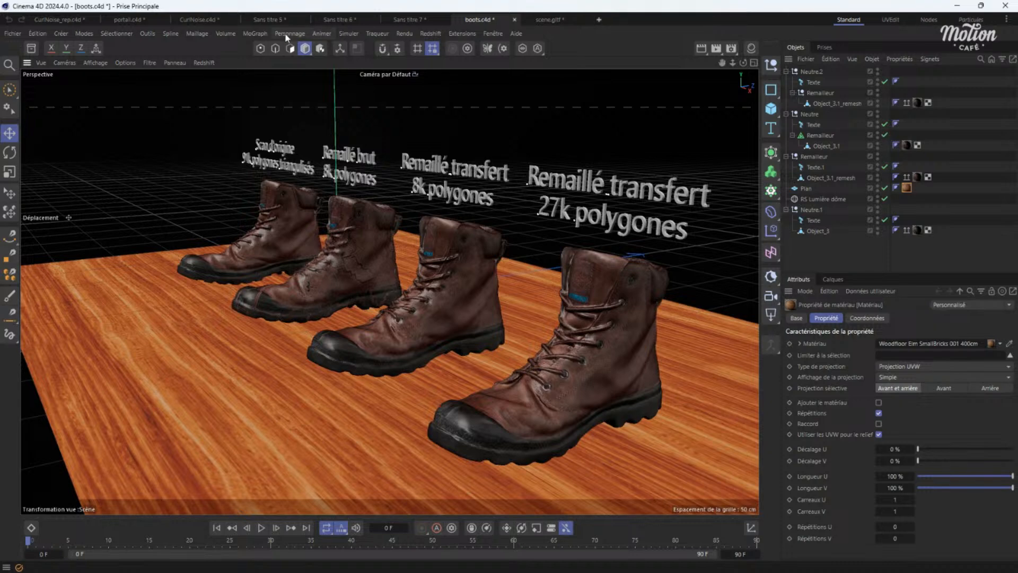
# Open the Transfert de propriétés manager, examine its source, target and transfer options, and close it.
pyautogui.moveTo(296, 34)
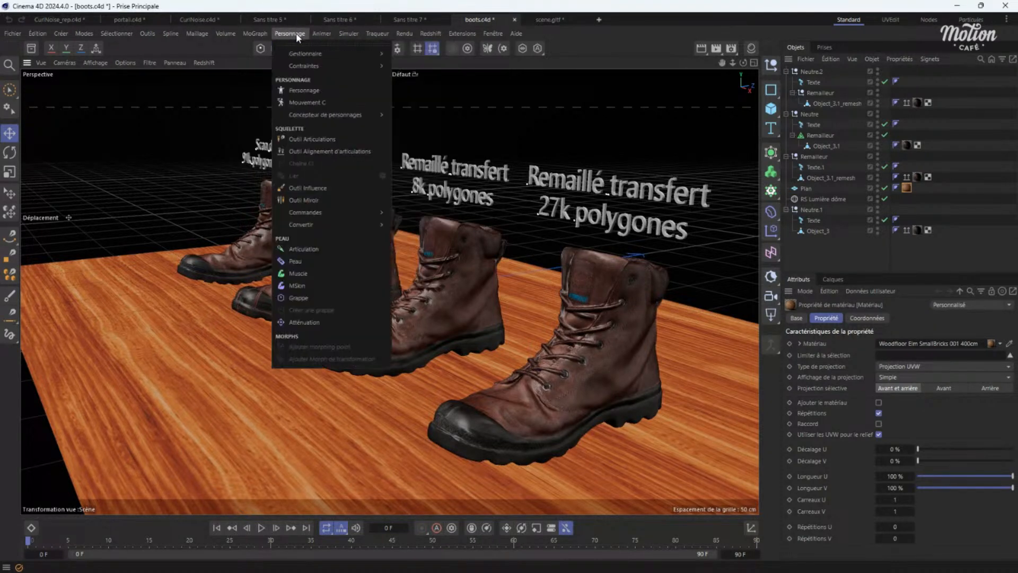
pyautogui.moveTo(314, 56)
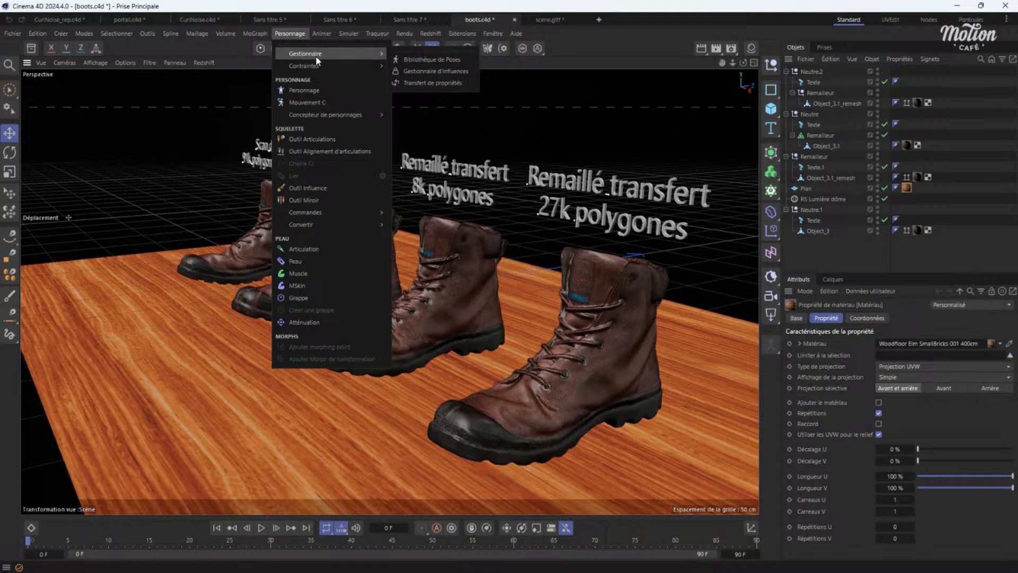
pyautogui.click(432, 83)
pyautogui.moveTo(477, 73); pyautogui.dragTo(354, 100)
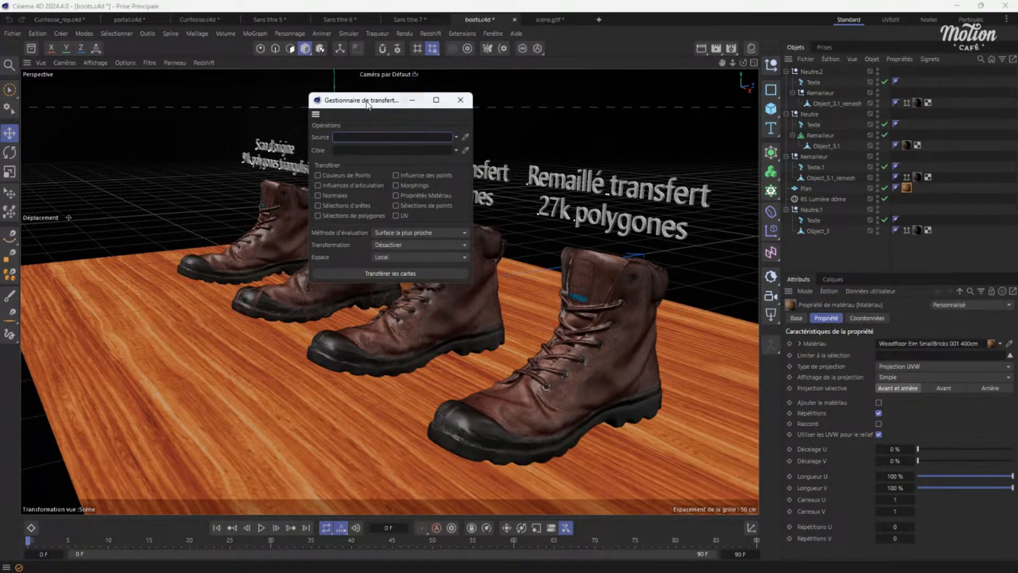
pyautogui.moveTo(367, 101); pyautogui.dragTo(530, 119)
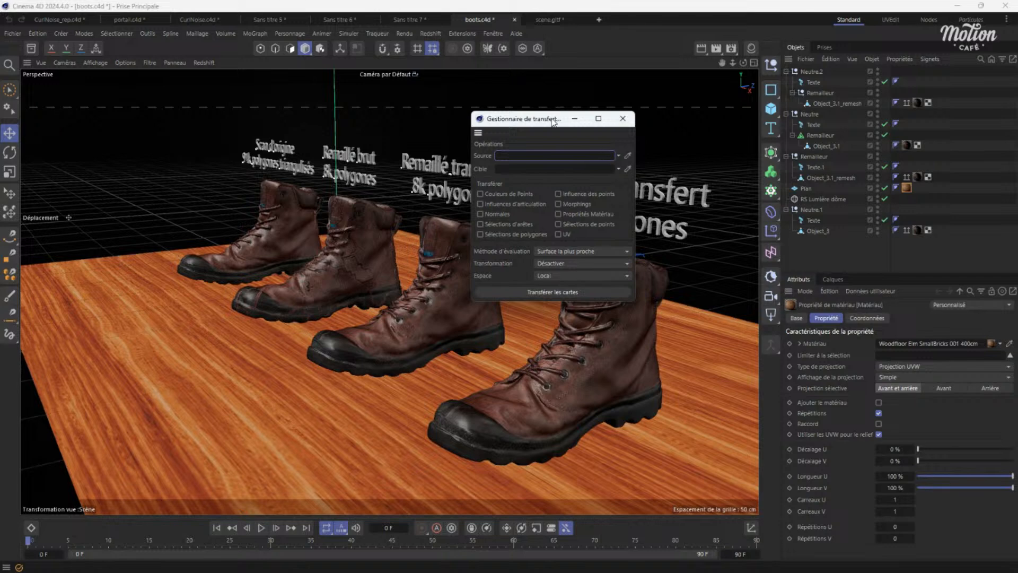
pyautogui.click(624, 118)
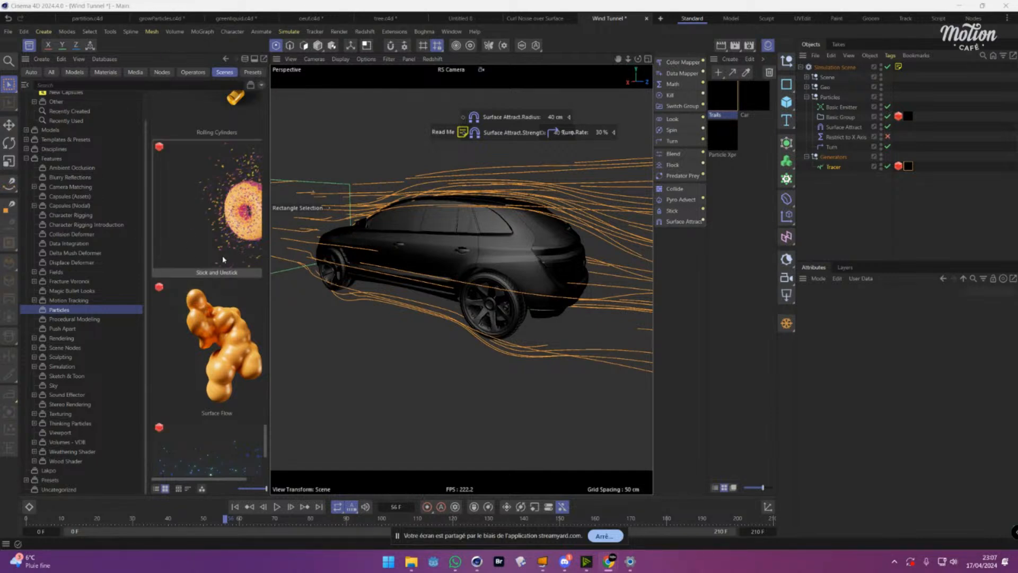
# Widen the viewport beside the asset browser and search the Nodes assets for "ivy".
pyautogui.moveTo(269, 371); pyautogui.dragTo(207, 370)
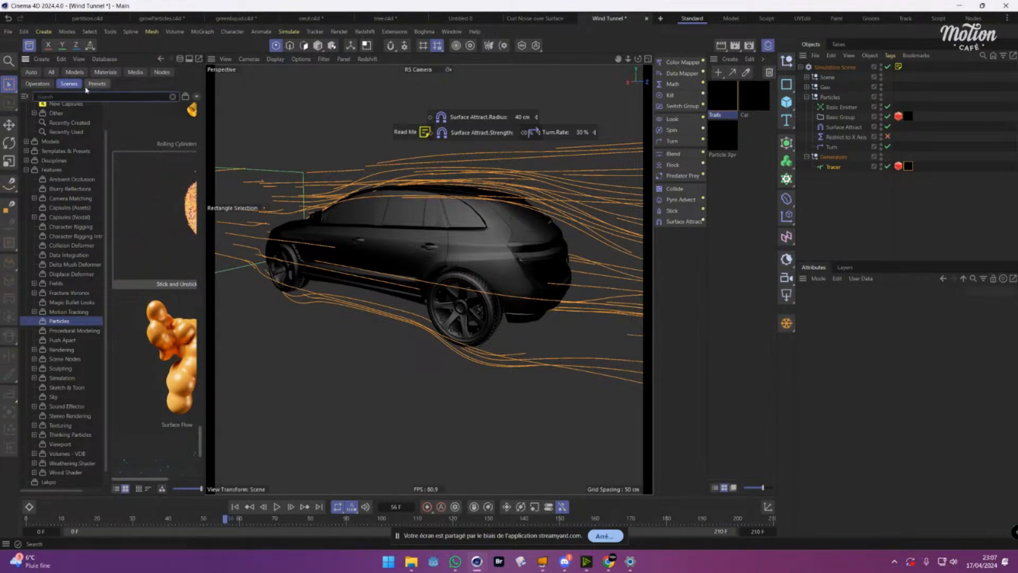
pyautogui.write('wy')
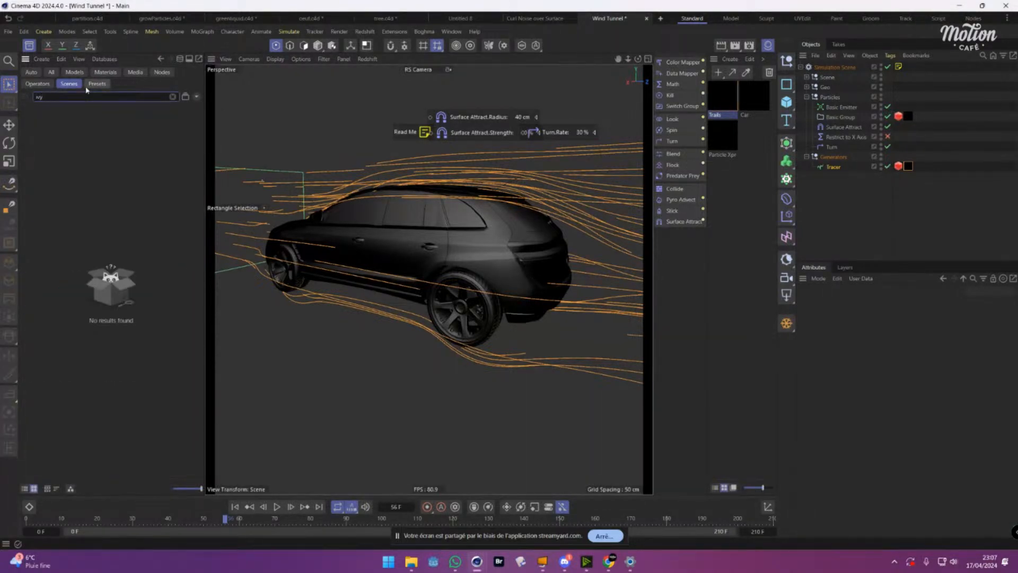
pyautogui.click(162, 72)
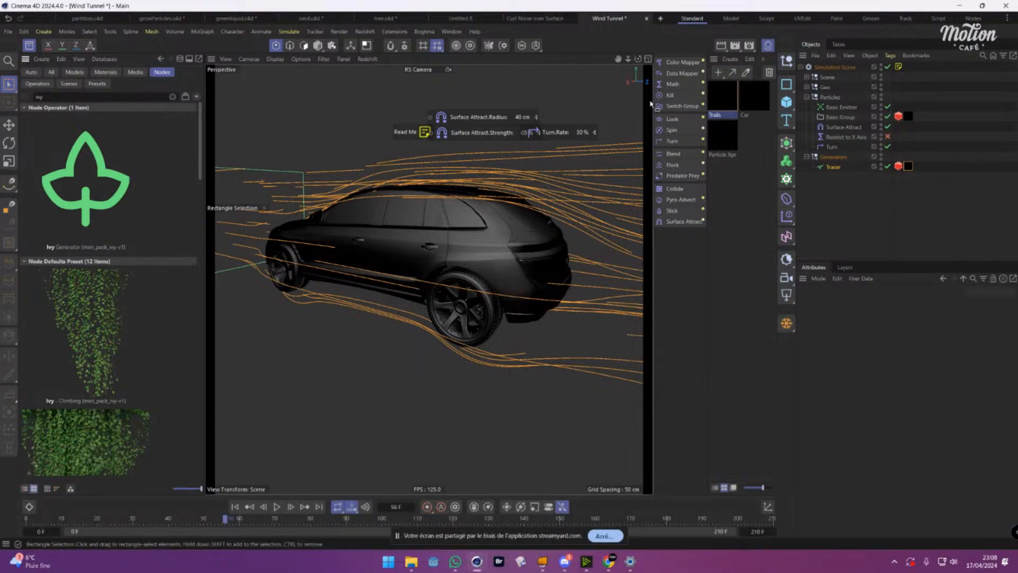
# Create a new project and add the Ivy Generator node asset at the scene origin.
pyautogui.click(659, 18)
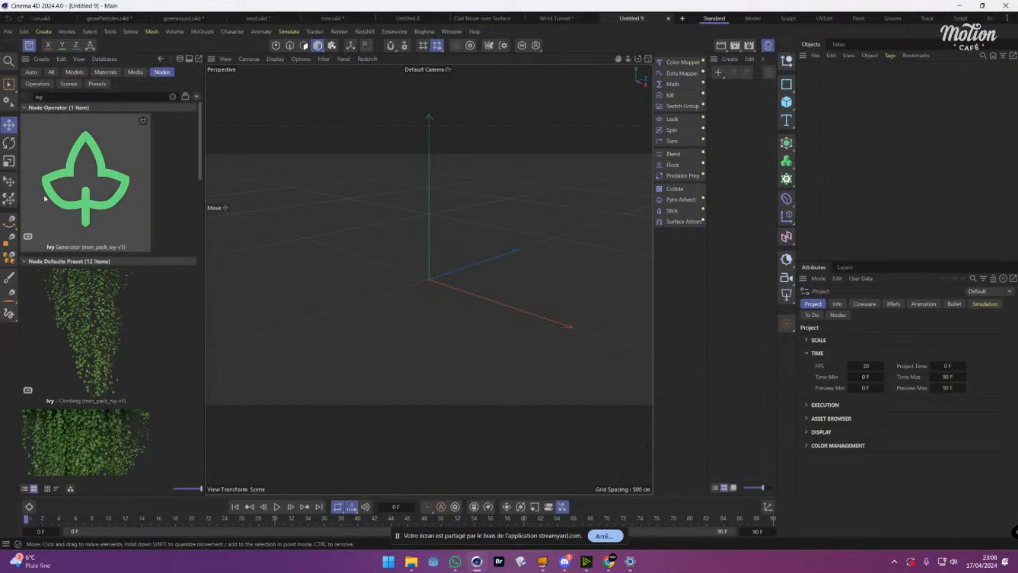
pyautogui.moveTo(57, 198); pyautogui.dragTo(96, 207)
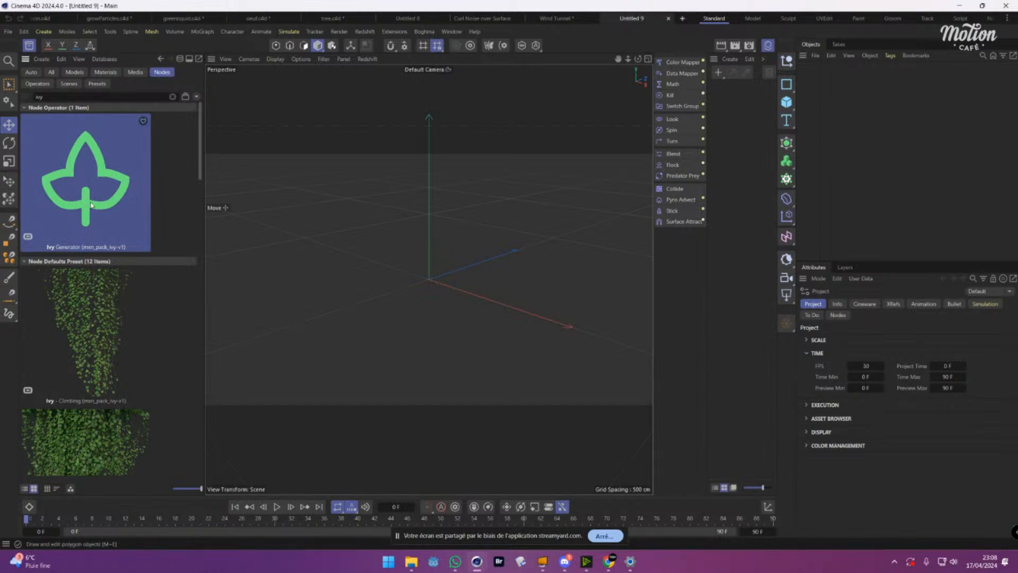
pyautogui.moveTo(104, 192); pyautogui.dragTo(430, 281)
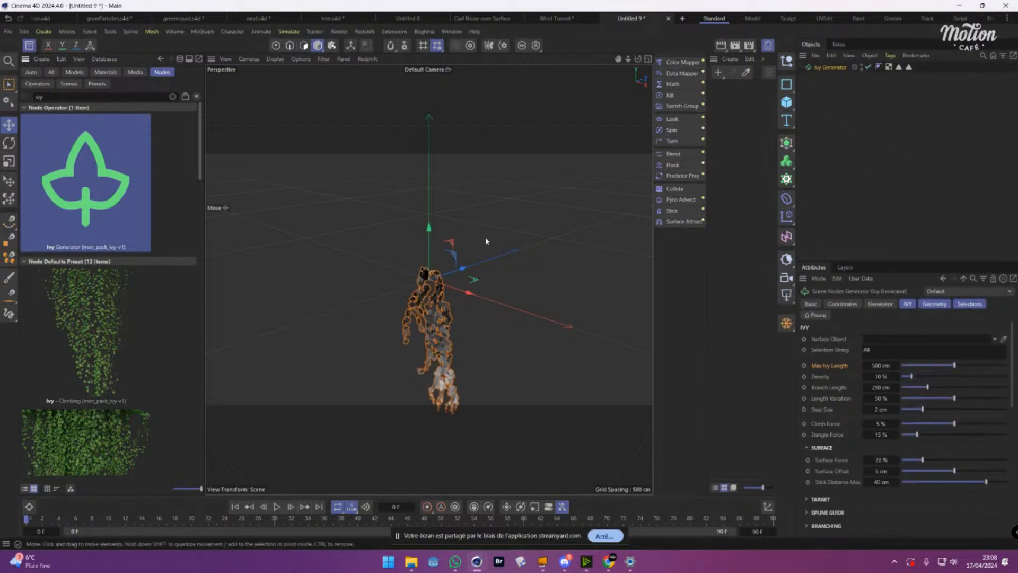
# Try different Max Ivy Length values on the Ivy Generator, finishing at 491 cm, and inspect the hanging strands.
pyautogui.keyDown('alt'); pyautogui.moveTo(486, 241); pyautogui.dragTo(566, 245); pyautogui.keyUp('alt')
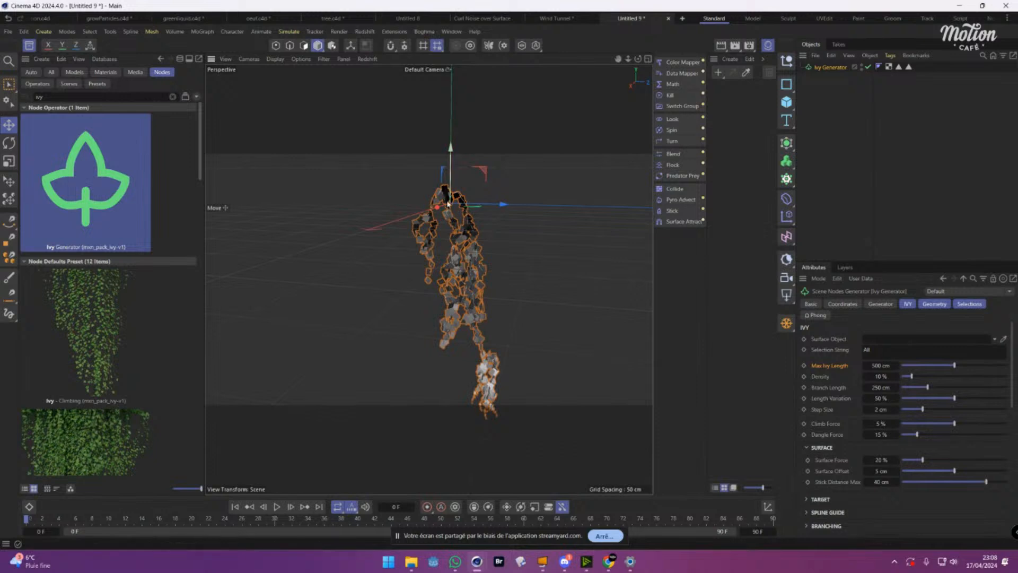
pyautogui.moveTo(462, 202); pyautogui.dragTo(415, 237)
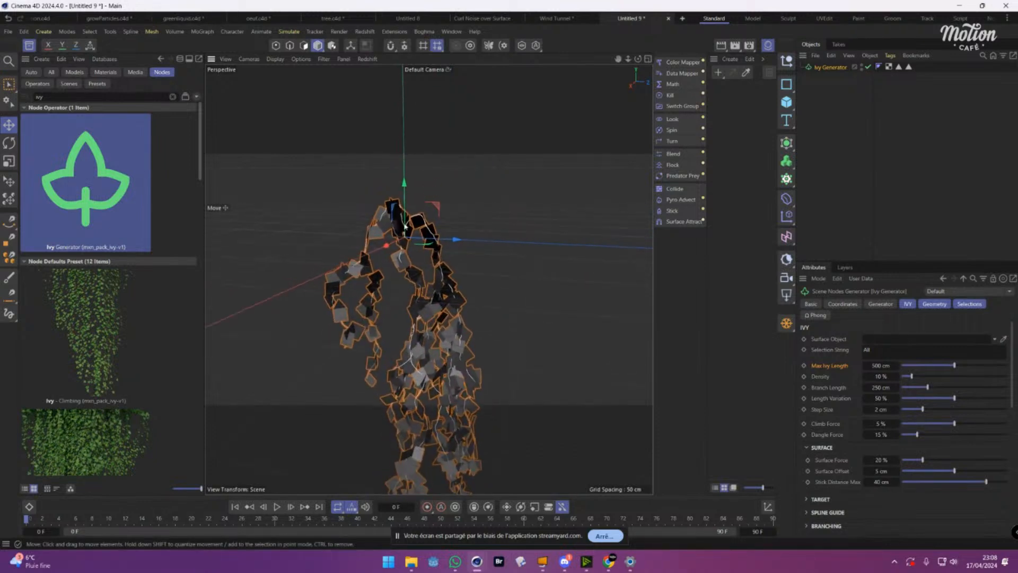
pyautogui.moveTo(953, 372)
pyautogui.mouseDown()
pyautogui.moveTo(909, 375)
pyautogui.moveTo(936, 373)
pyautogui.mouseUp()
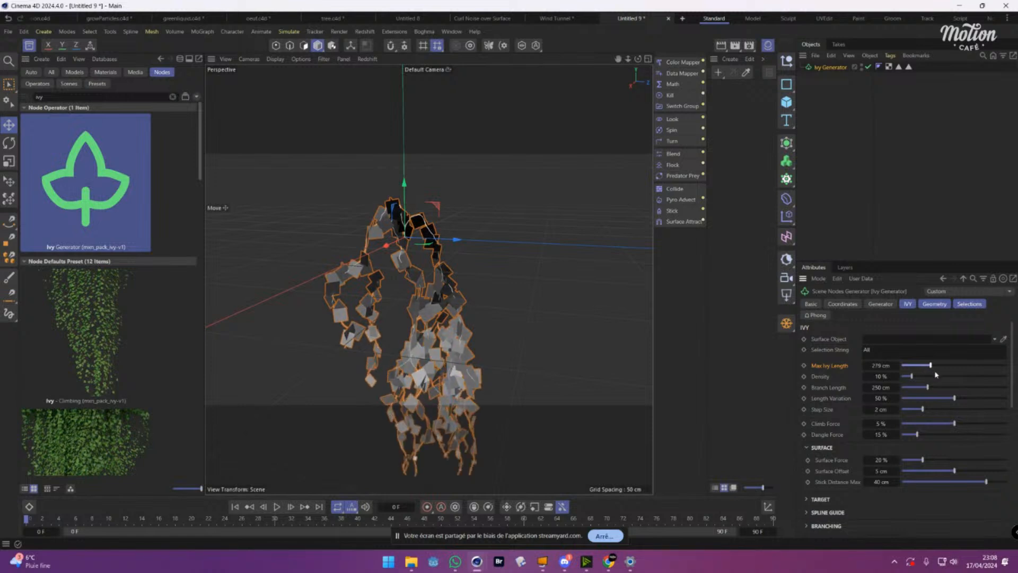
pyautogui.keyDown('alt'); pyautogui.moveTo(518, 343); pyautogui.dragTo(509, 237, button='middle'); pyautogui.keyUp('alt')
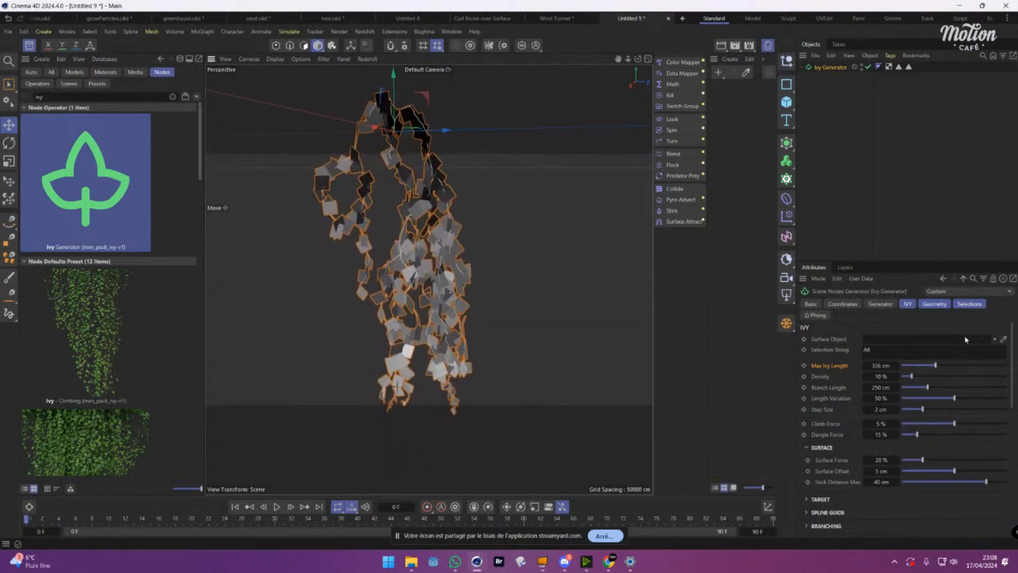
pyautogui.moveTo(936, 367); pyautogui.dragTo(955, 375)
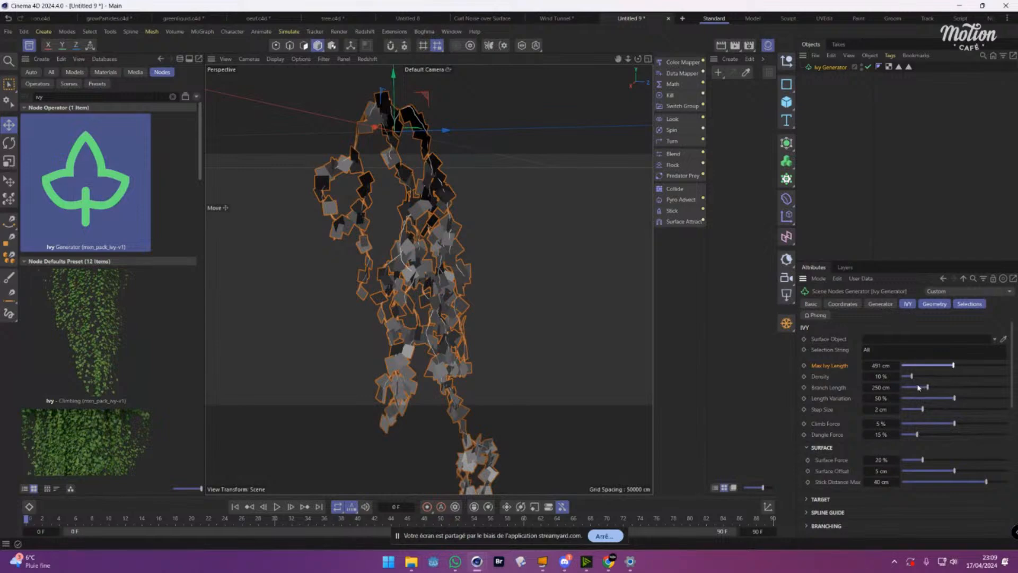
pyautogui.keyDown('alt'); pyautogui.moveTo(486, 278); pyautogui.dragTo(249, 230); pyautogui.keyUp('alt')
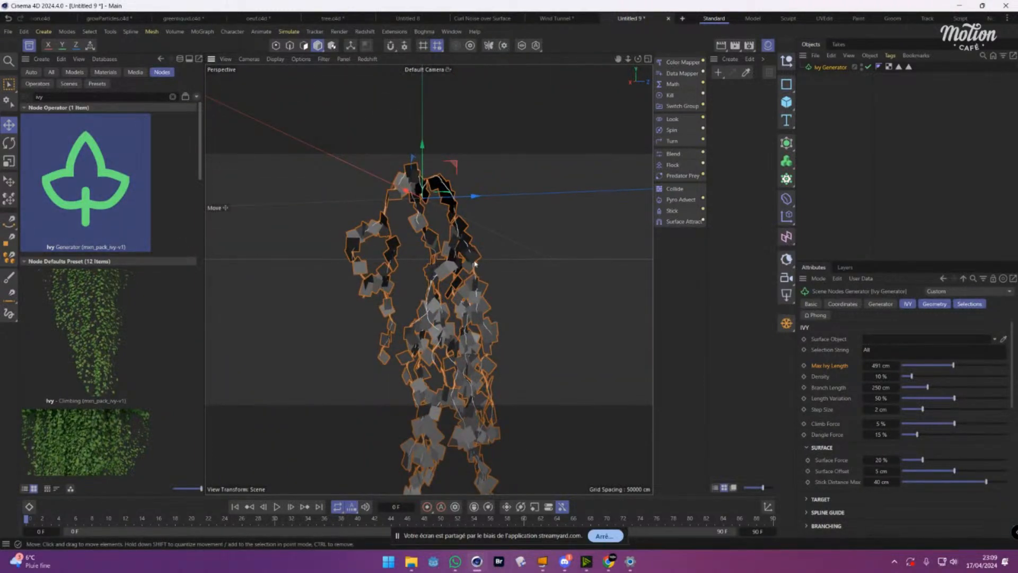
# Increase the Ivy Generator's Max Ivy Length to 655 cm and frame the longer strands.
pyautogui.keyDown('alt'); pyautogui.moveTo(434, 231); pyautogui.dragTo(540, 300); pyautogui.keyUp('alt')
pyautogui.keyDown('alt'); pyautogui.moveTo(540, 301); pyautogui.dragTo(536, 259, button='middle'); pyautogui.keyUp('alt')
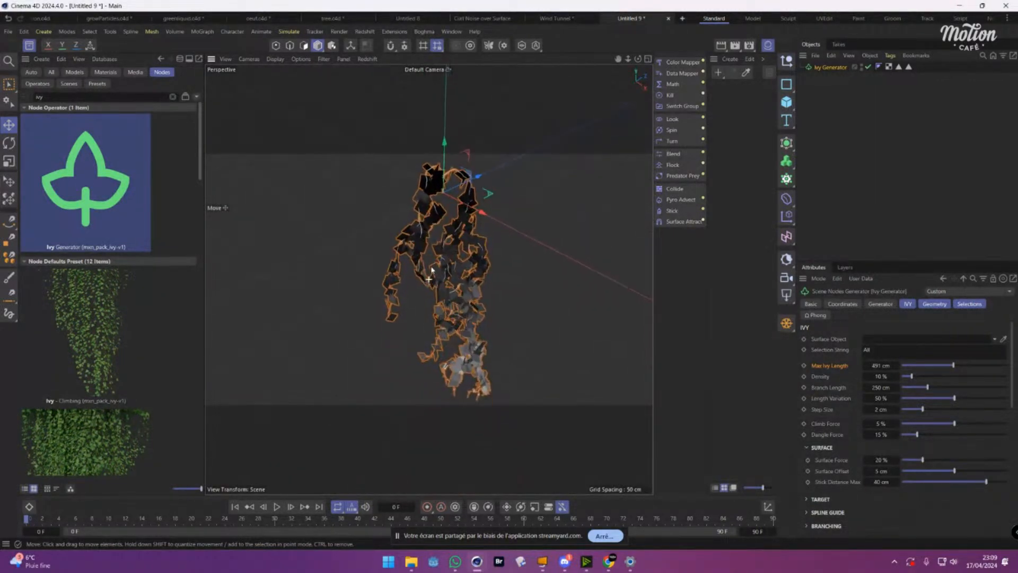
pyautogui.moveTo(955, 369)
pyautogui.mouseDown()
pyautogui.moveTo(985, 370)
pyautogui.moveTo(905, 373)
pyautogui.moveTo(972, 378)
pyautogui.mouseUp()
pyautogui.keyDown('alt'); pyautogui.moveTo(548, 297); pyautogui.dragTo(527, 252, button='middle'); pyautogui.keyUp('alt')
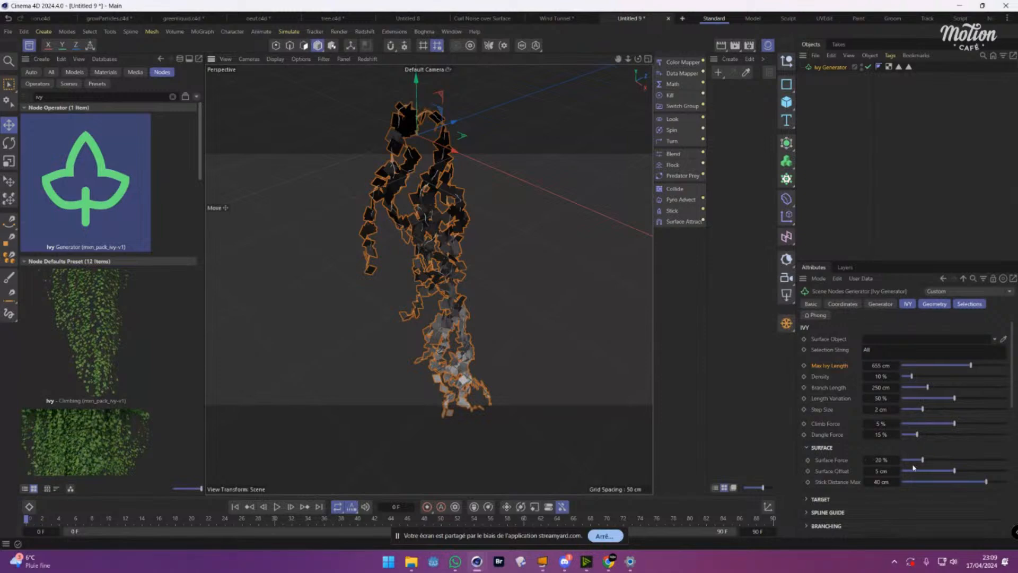
# Set the ivy's Dangle Force to 12 % and inspect the hanging strands up close.
pyautogui.moveTo(917, 435)
pyautogui.mouseDown()
pyautogui.moveTo(903, 435)
pyautogui.moveTo(910, 444)
pyautogui.moveTo(903, 433)
pyautogui.moveTo(915, 438)
pyautogui.mouseUp()
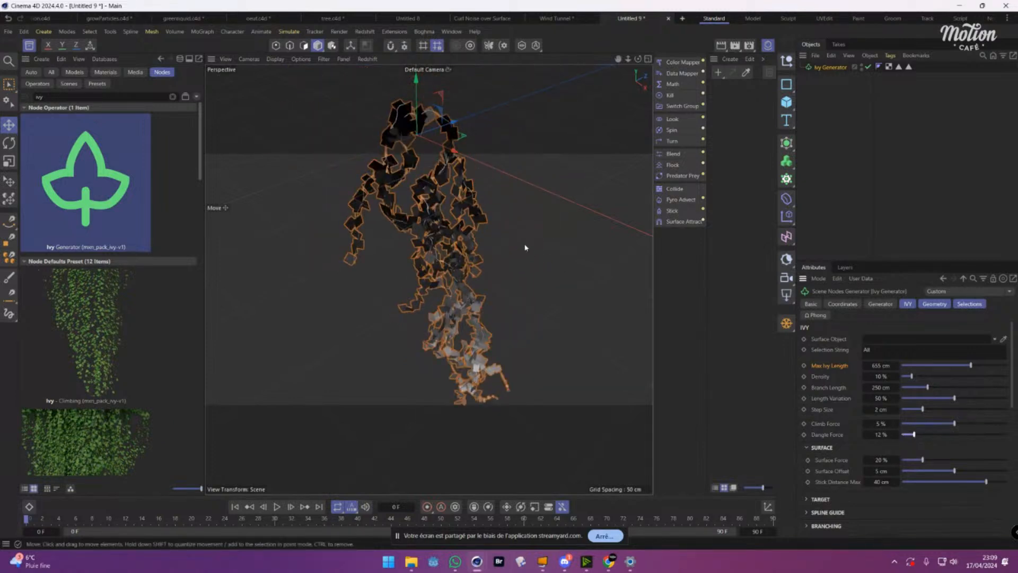
pyautogui.keyDown('alt'); pyautogui.moveTo(525, 246); pyautogui.dragTo(519, 374, button='middle'); pyautogui.keyUp('alt')
pyautogui.keyDown('alt'); pyautogui.moveTo(519, 374); pyautogui.dragTo(473, 333, button='right'); pyautogui.keyUp('alt')
pyautogui.keyDown('alt'); pyautogui.moveTo(473, 333); pyautogui.dragTo(432, 254); pyautogui.keyUp('alt')
pyautogui.keyDown('alt'); pyautogui.moveTo(433, 255); pyautogui.dragTo(482, 158, button='right'); pyautogui.keyUp('alt')
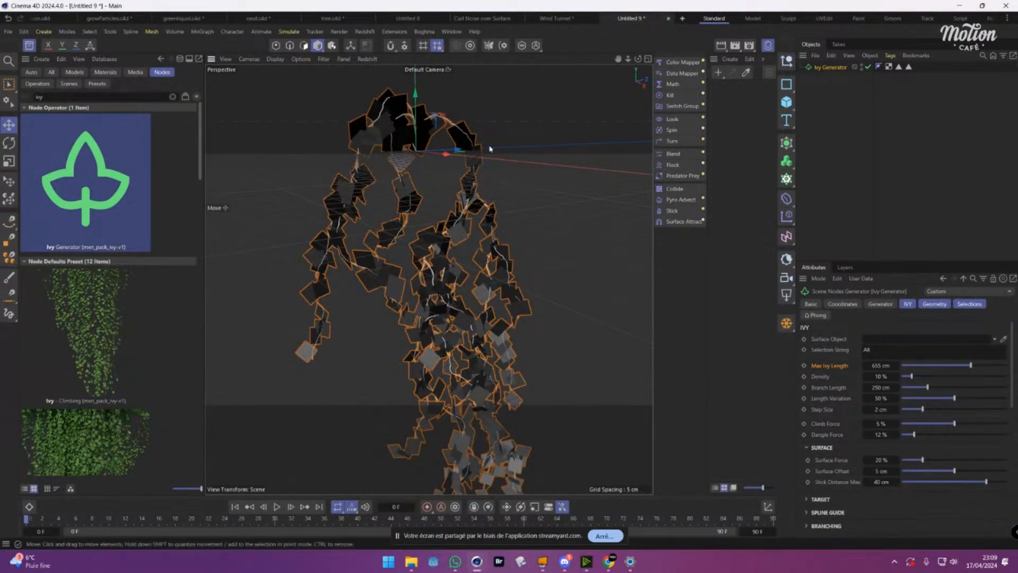
# Add a Platonic primitive, shrink its radius, and make it a child of the Ivy Generator.
pyautogui.click(787, 104)
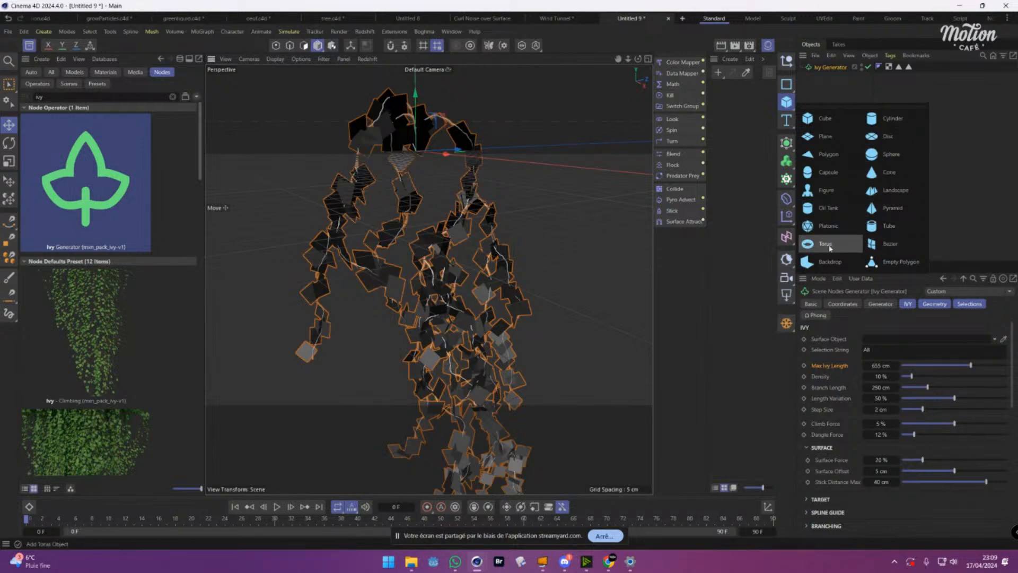
pyautogui.click(829, 226)
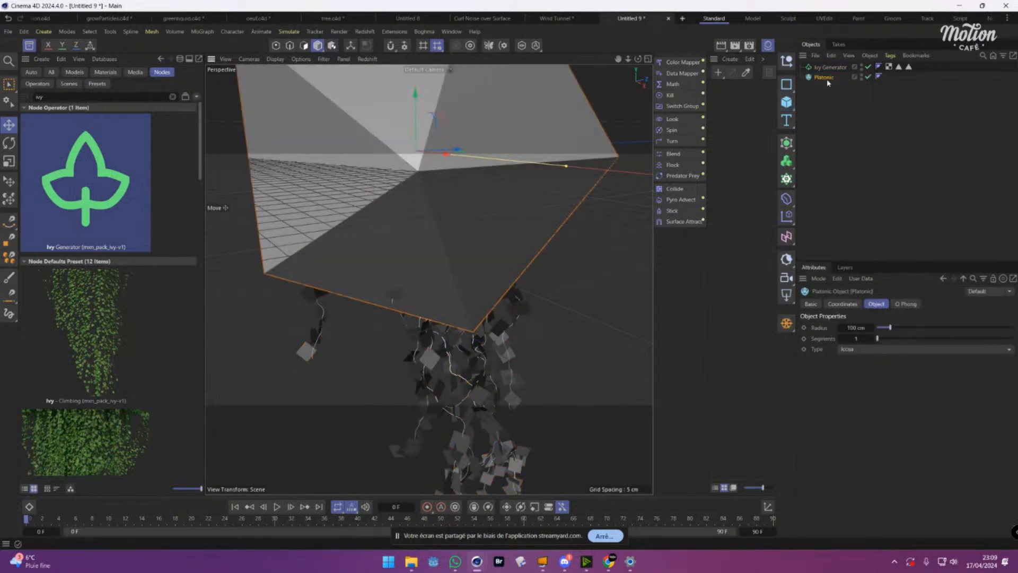
pyautogui.moveTo(885, 328); pyautogui.dragTo(881, 328)
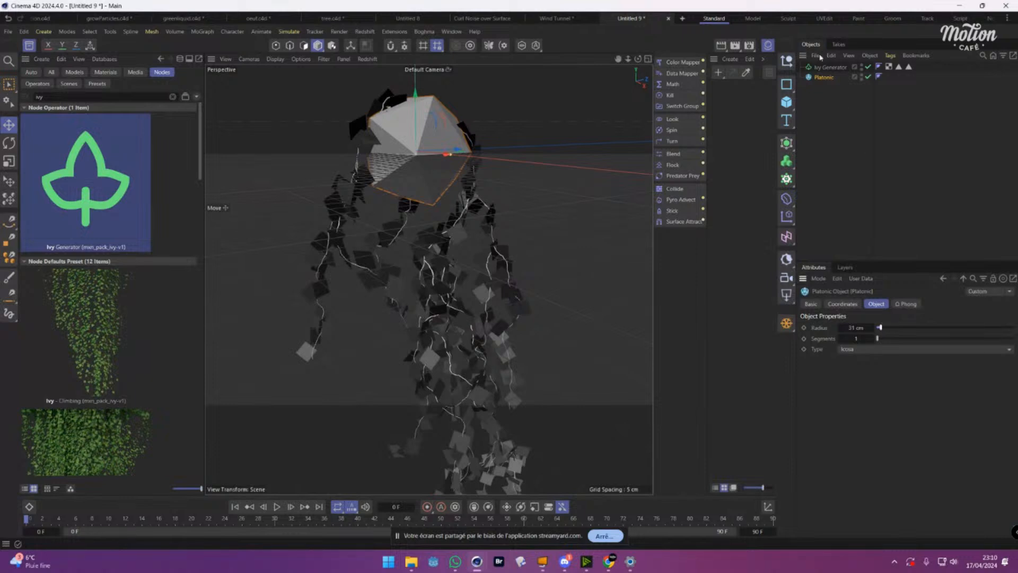
pyautogui.moveTo(824, 77); pyautogui.dragTo(830, 68)
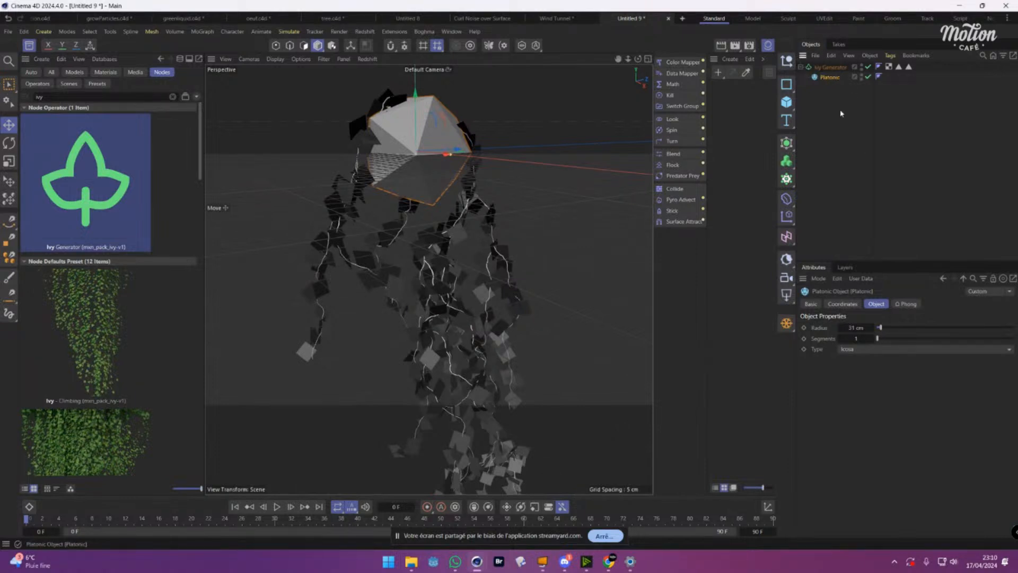
# Reduce the Platonic's radius to 2 cm so its copies form small leaves along the ivy strands.
pyautogui.keyDown('alt'); pyautogui.moveTo(425, 269); pyautogui.dragTo(444, 253); pyautogui.keyUp('alt')
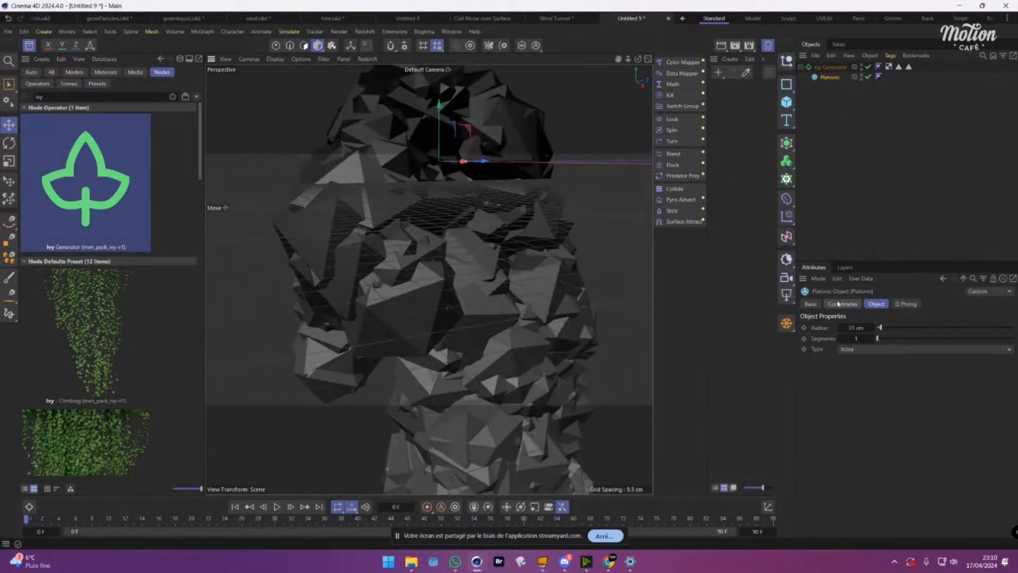
pyautogui.moveTo(880, 328); pyautogui.dragTo(878, 327)
pyautogui.press('F1')
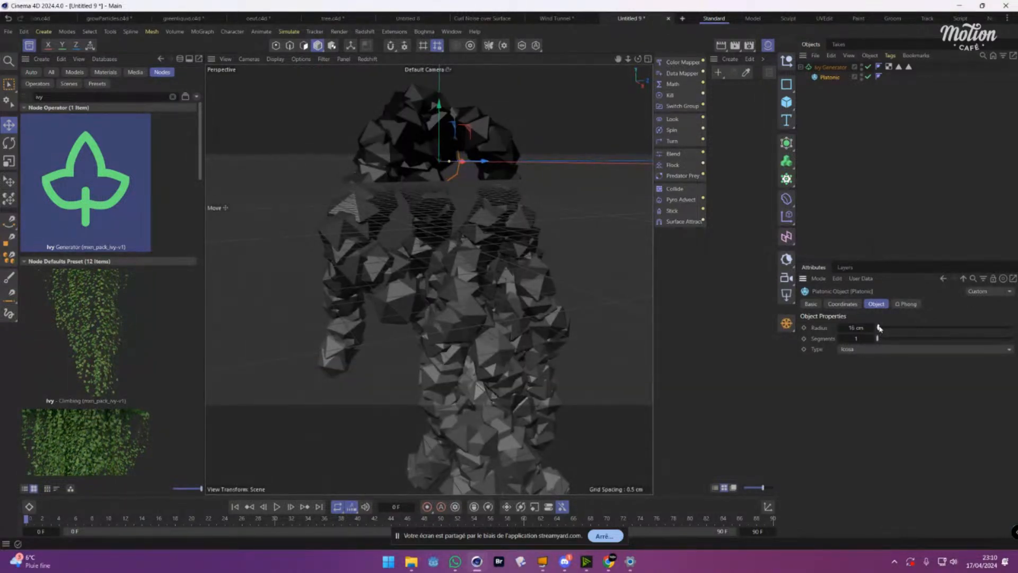
pyautogui.moveTo(879, 328); pyautogui.dragTo(878, 328)
pyautogui.scroll(-10, 854, 329)
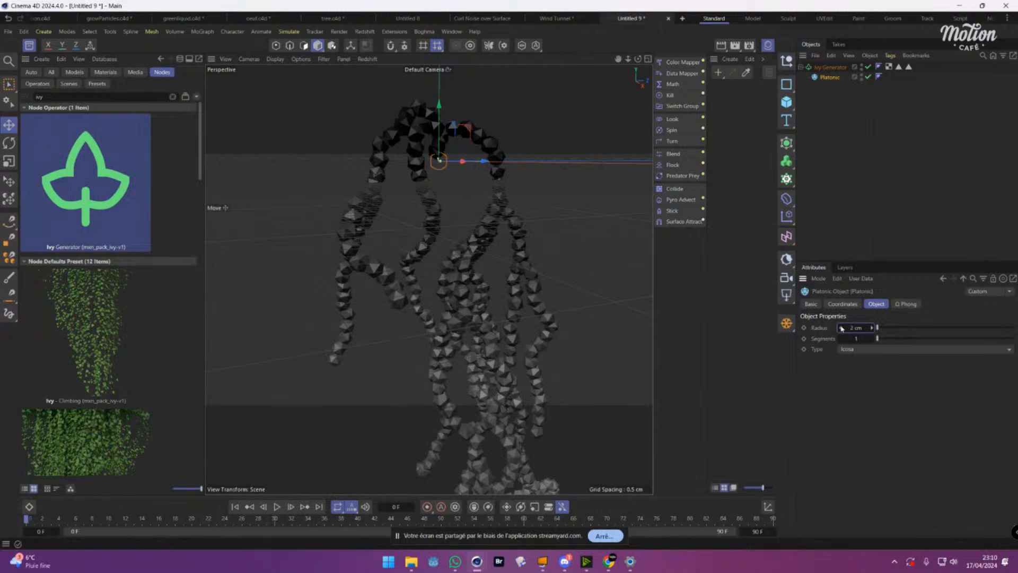
pyautogui.keyDown('alt'); pyautogui.moveTo(418, 223); pyautogui.dragTo(378, 223); pyautogui.keyUp('alt')
pyautogui.click(832, 86)
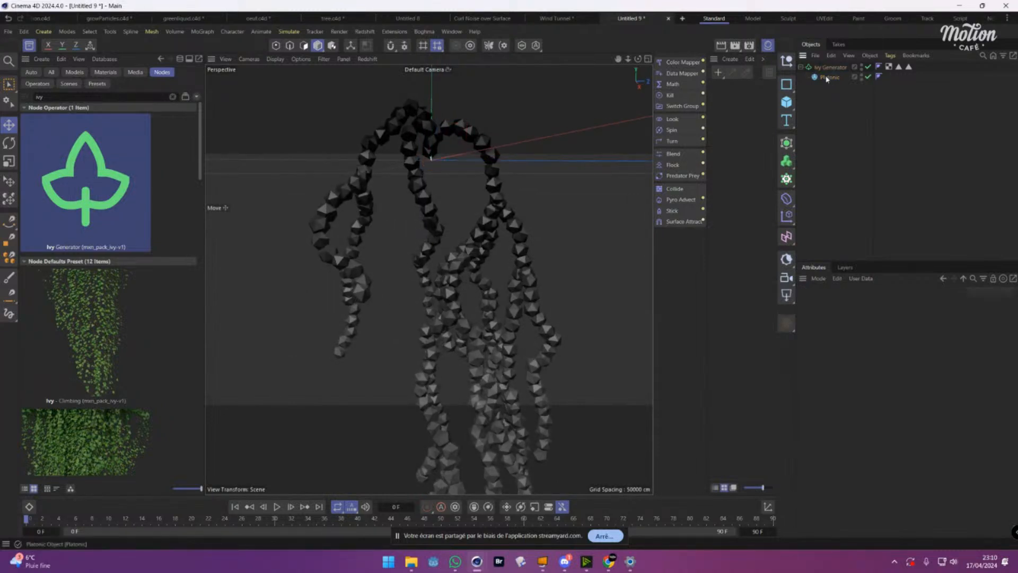
# Add a Capsule as a second child of the Ivy Generator and scale it down to about the Platonic's size.
pyautogui.click(790, 108)
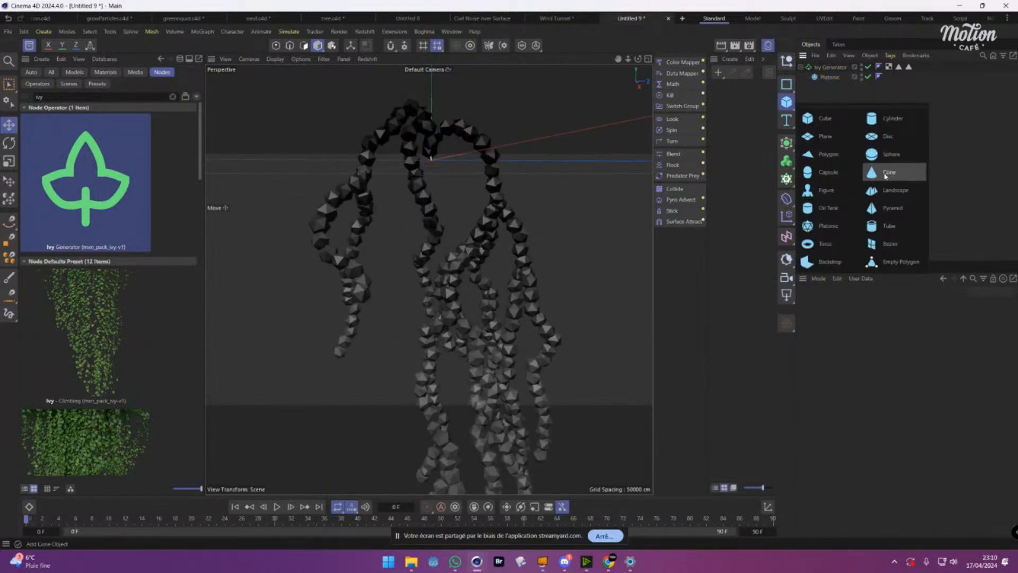
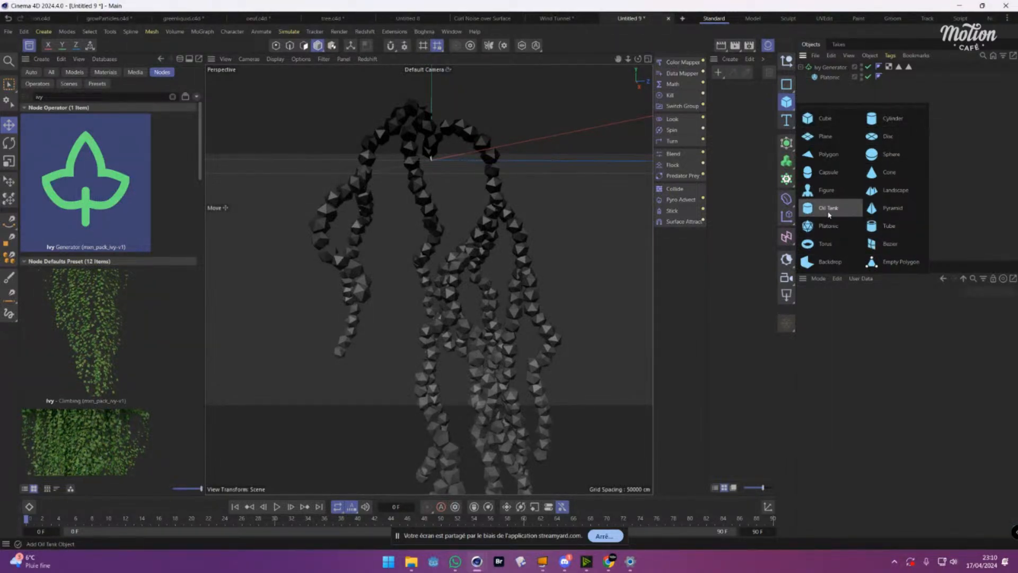
pyautogui.click(827, 172)
pyautogui.moveTo(823, 87); pyautogui.dragTo(827, 85)
pyautogui.press('t')
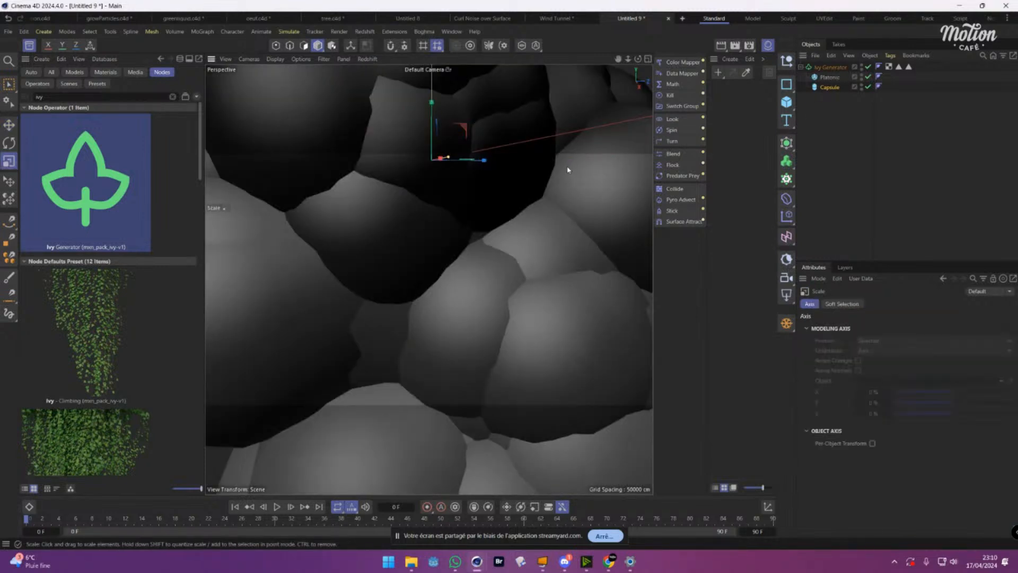
pyautogui.moveTo(567, 173); pyautogui.dragTo(276, 333)
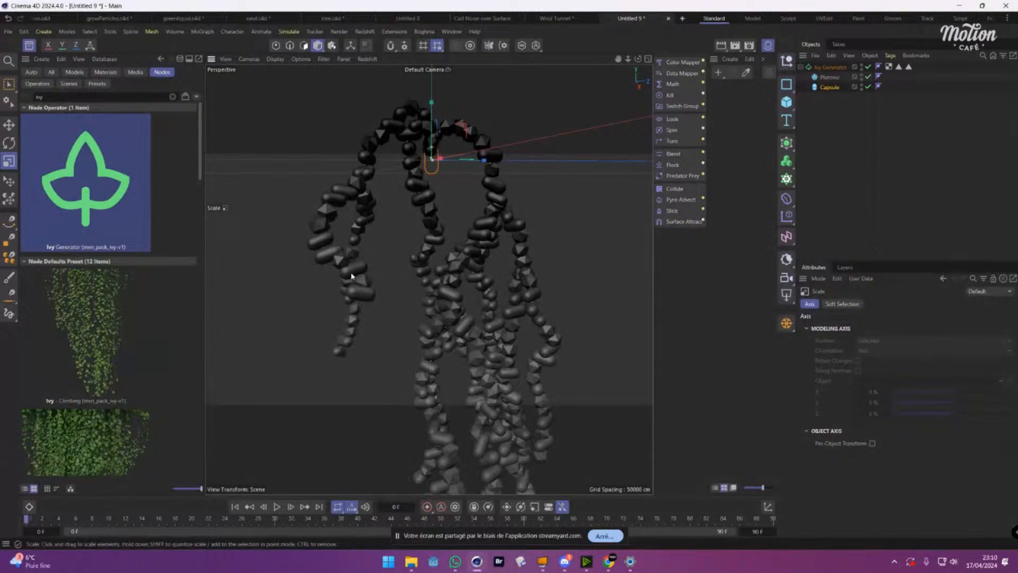
pyautogui.keyDown('alt'); pyautogui.moveTo(447, 218); pyautogui.dragTo(341, 286); pyautogui.keyUp('alt')
pyautogui.keyDown('alt'); pyautogui.moveTo(341, 286); pyautogui.dragTo(370, 183, button='middle'); pyautogui.keyUp('alt')
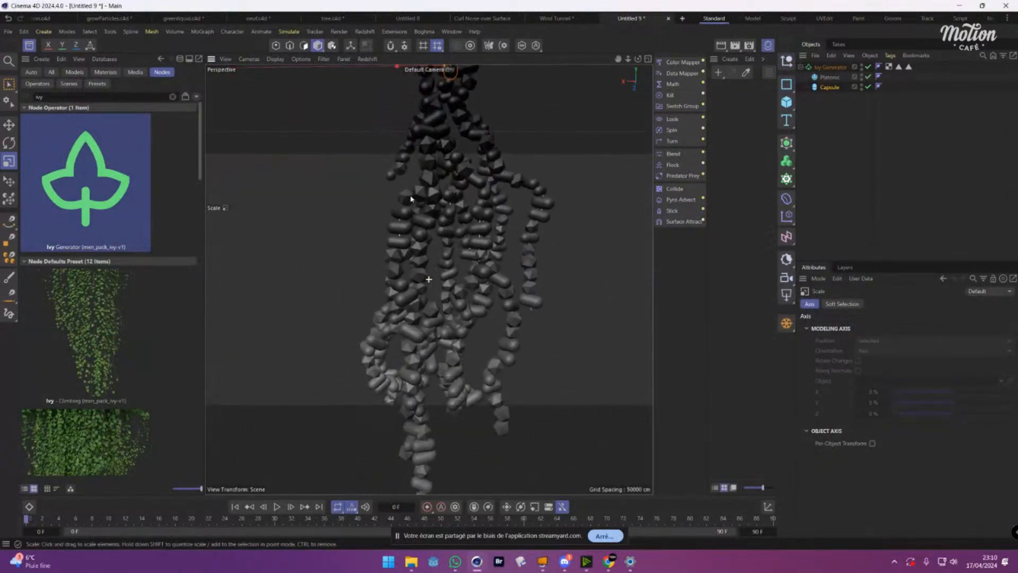
pyautogui.keyDown('alt'); pyautogui.moveTo(387, 256); pyautogui.dragTo(527, 237); pyautogui.keyUp('alt')
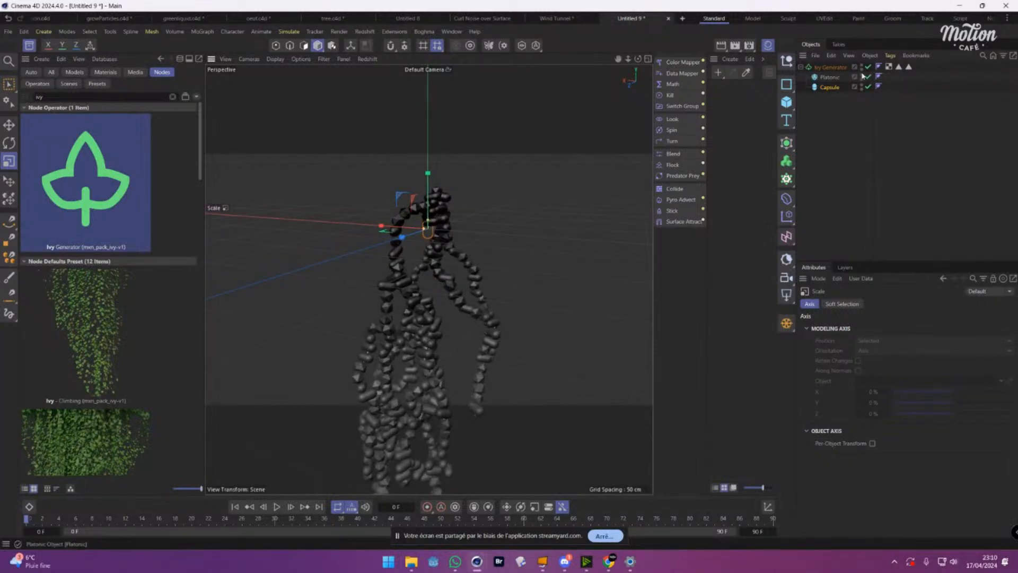
# Set the Ivy Generator's Branch Length to 326 cm and its Length Variation to 35 %.
pyautogui.click(830, 67)
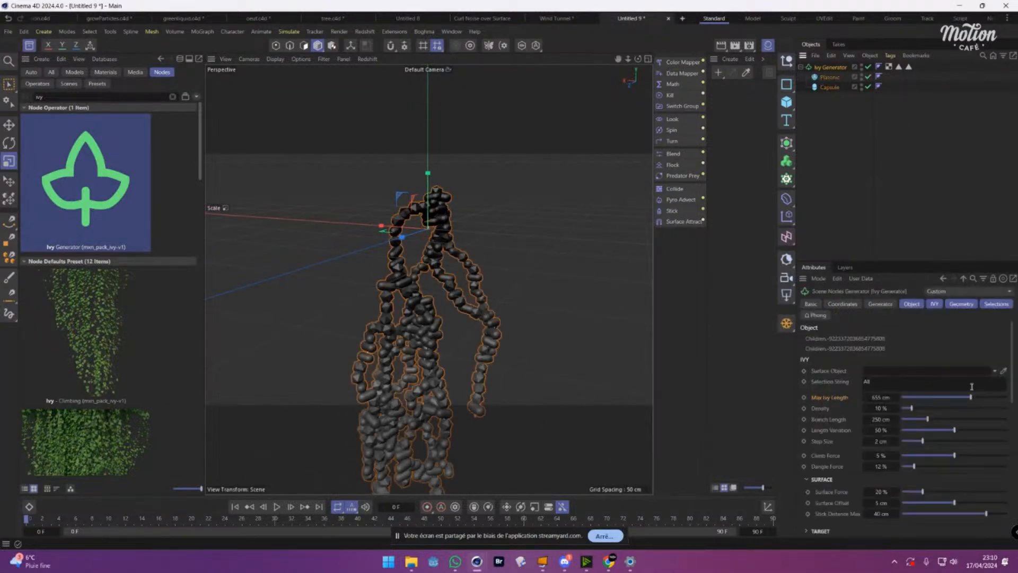
pyautogui.scroll(-3, 830, 432)
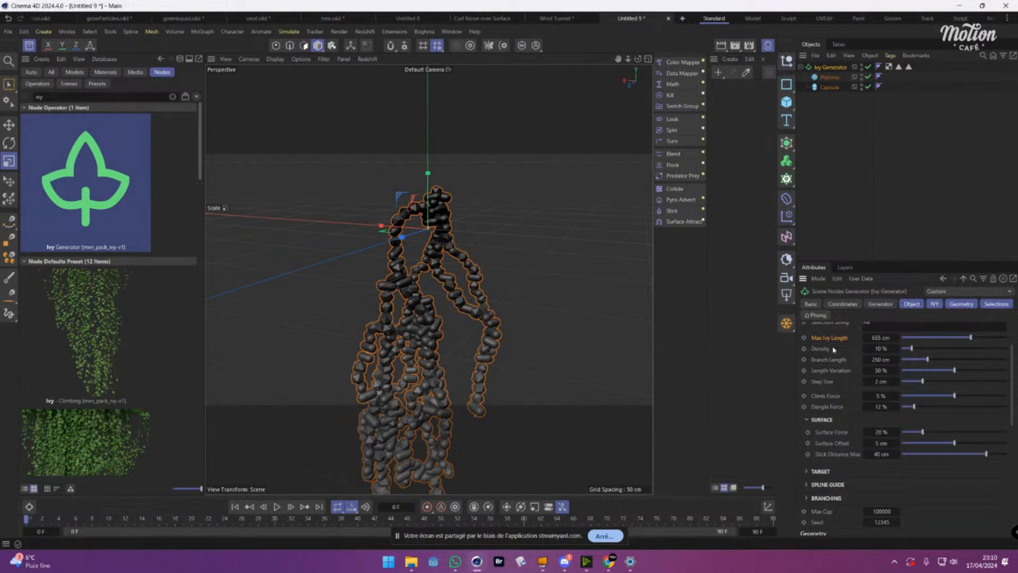
pyautogui.scroll(3, 835, 358)
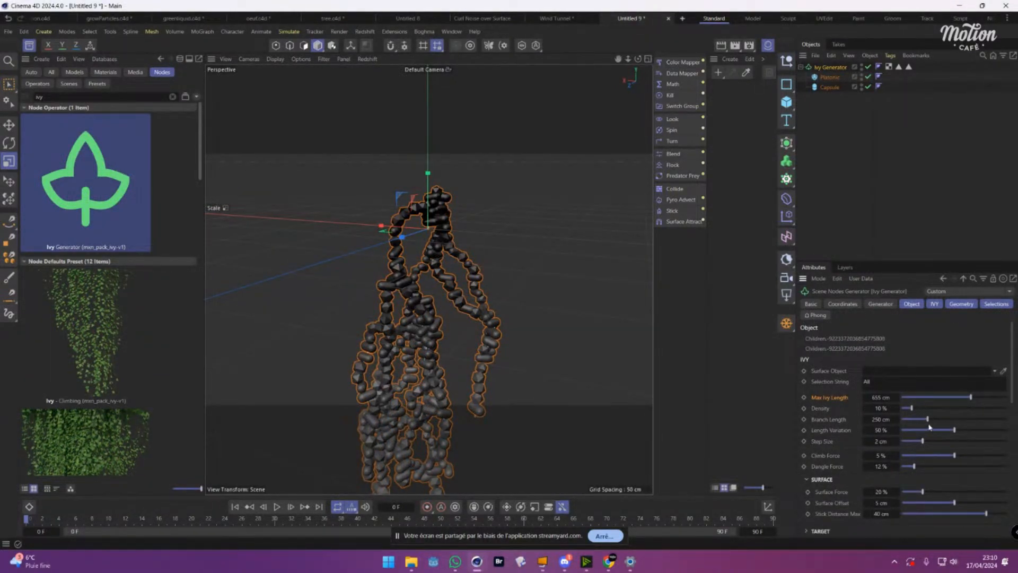
pyautogui.moveTo(931, 426)
pyautogui.mouseDown()
pyautogui.moveTo(955, 424)
pyautogui.moveTo(937, 423)
pyautogui.moveTo(942, 436)
pyautogui.mouseUp()
# Switch the Ivy Generator's Branch Output to All Splines and move the Platonic and Capsule out of its hierarchy.
pyautogui.scroll(-5, 828, 457)
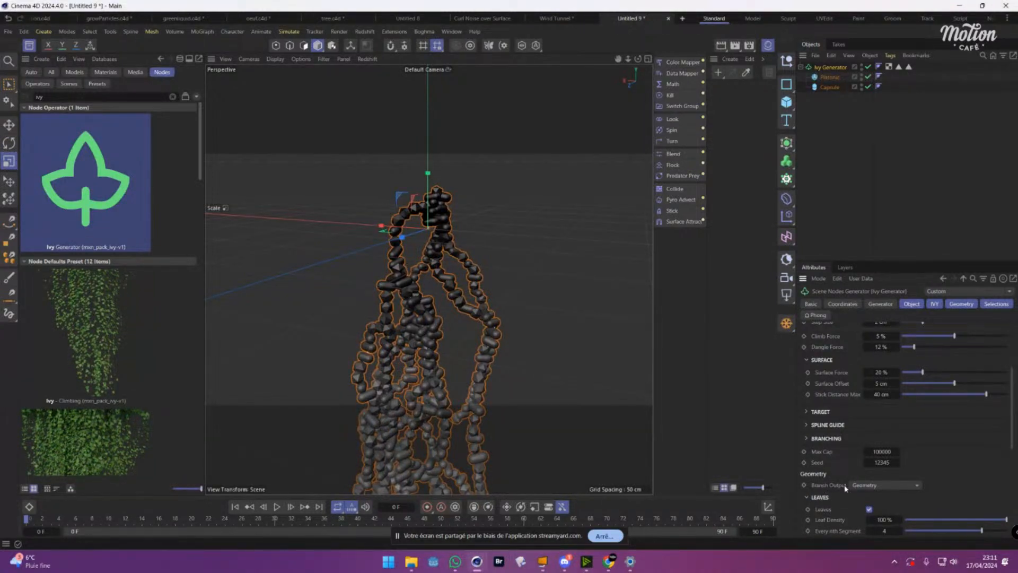
pyautogui.click(885, 486)
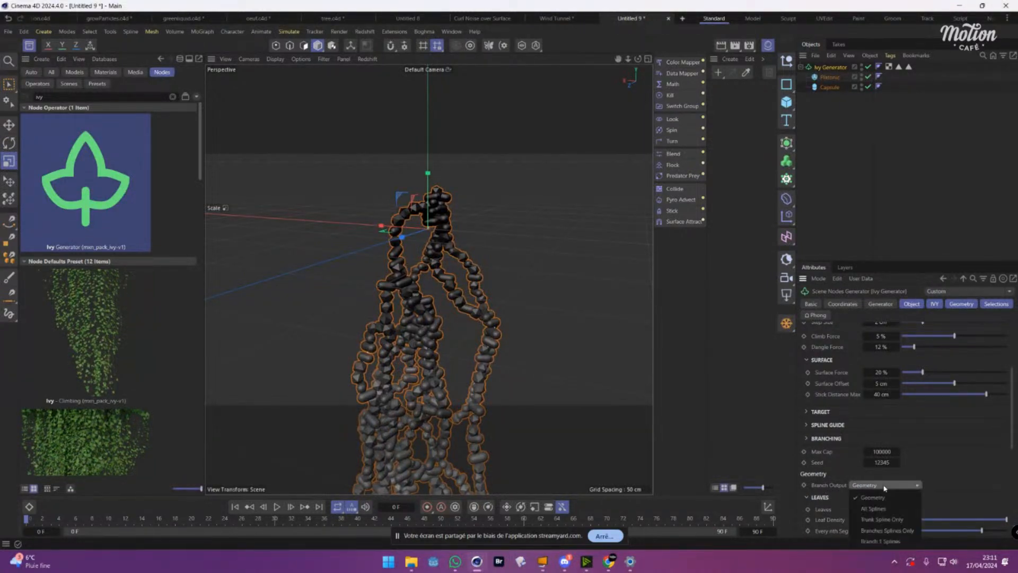
pyautogui.click(885, 508)
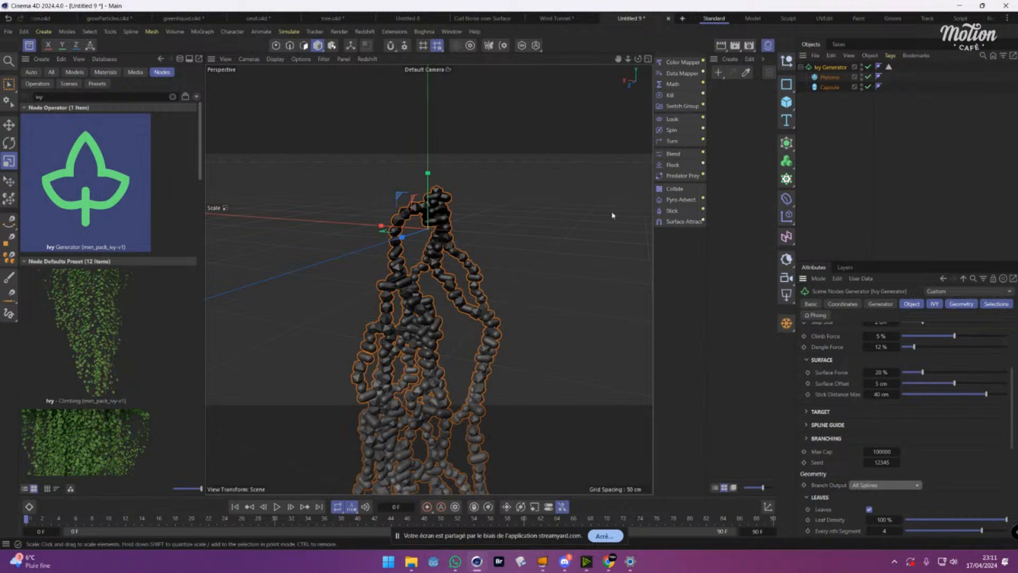
pyautogui.moveTo(845, 89); pyautogui.dragTo(832, 82)
pyautogui.moveTo(832, 165); pyautogui.dragTo(834, 165)
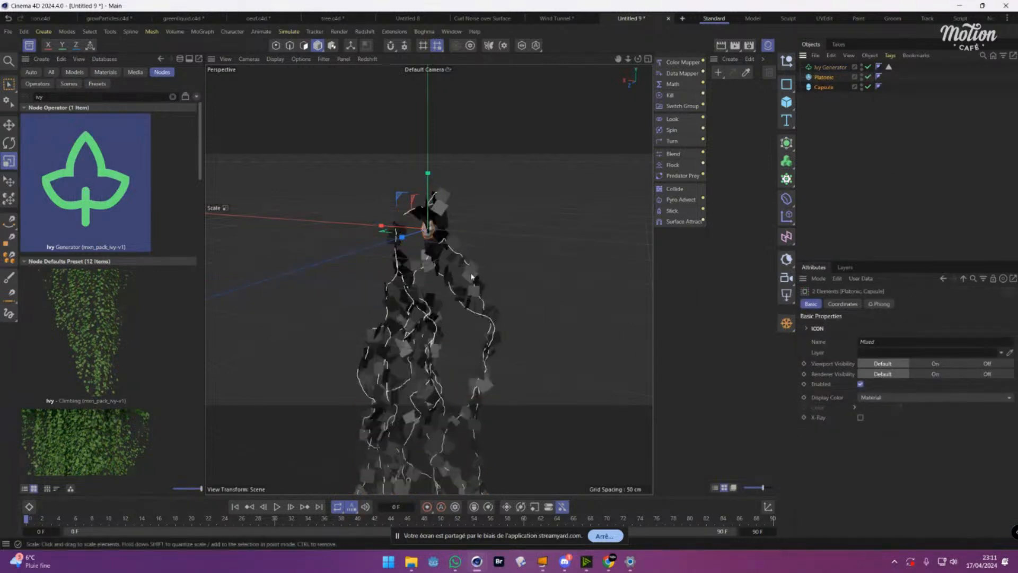
# Review the Ivy Generator's instance mode, leaf and vine geometry settings, and selection settings.
pyautogui.click(831, 68)
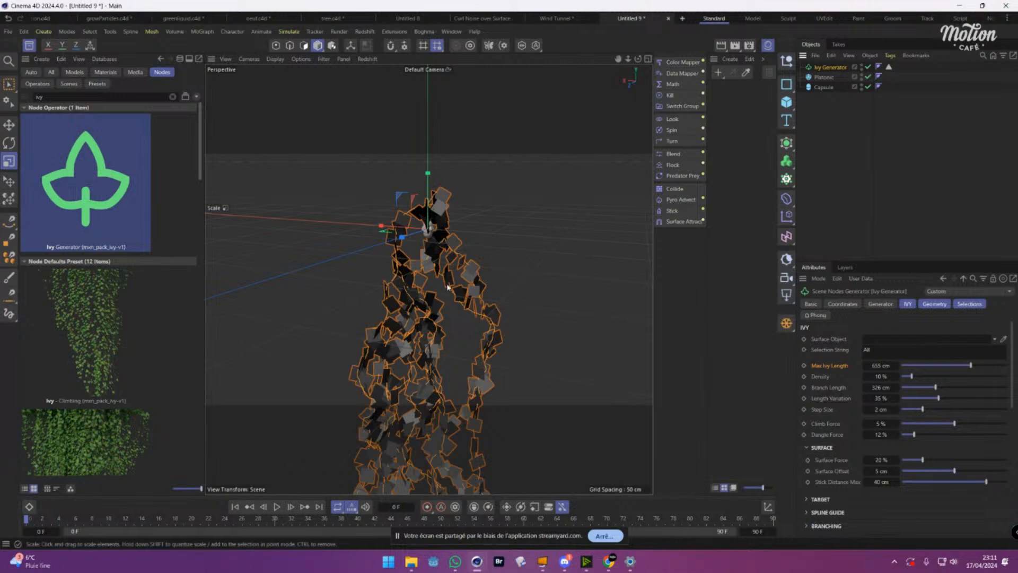
pyautogui.click(881, 304)
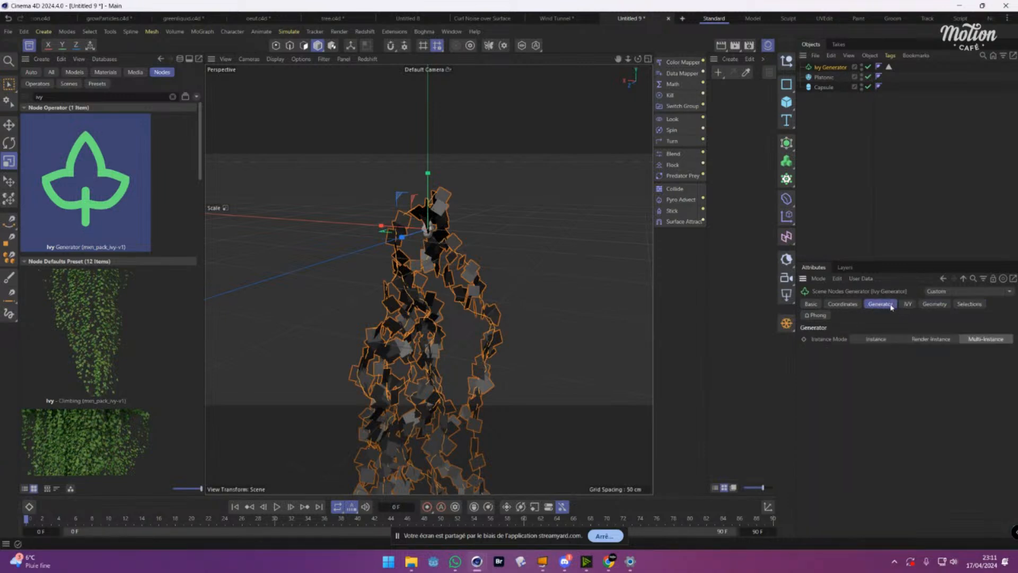
pyautogui.click(933, 304)
pyautogui.scroll(-3, 819, 473)
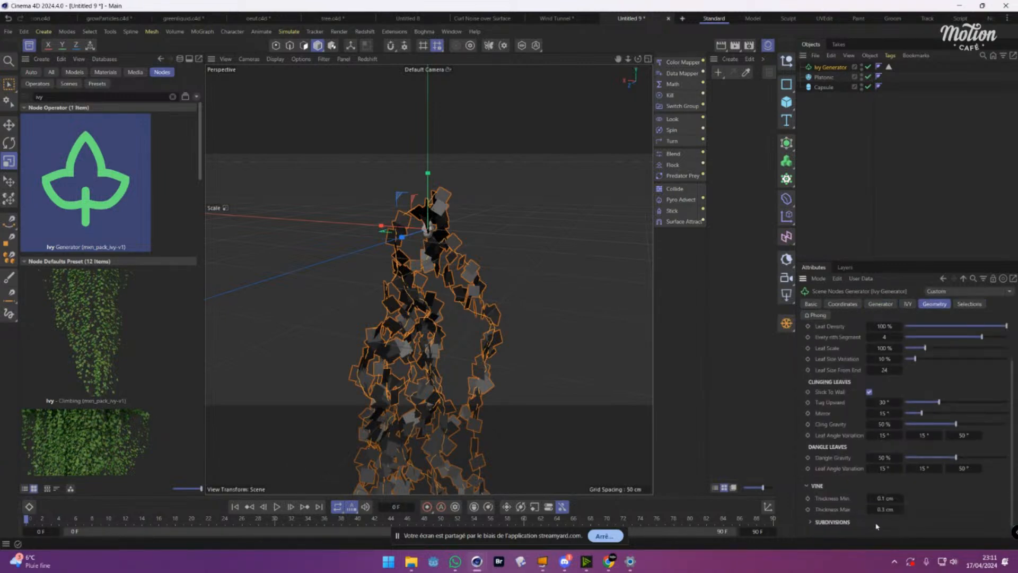
pyautogui.click(969, 304)
pyautogui.click(935, 304)
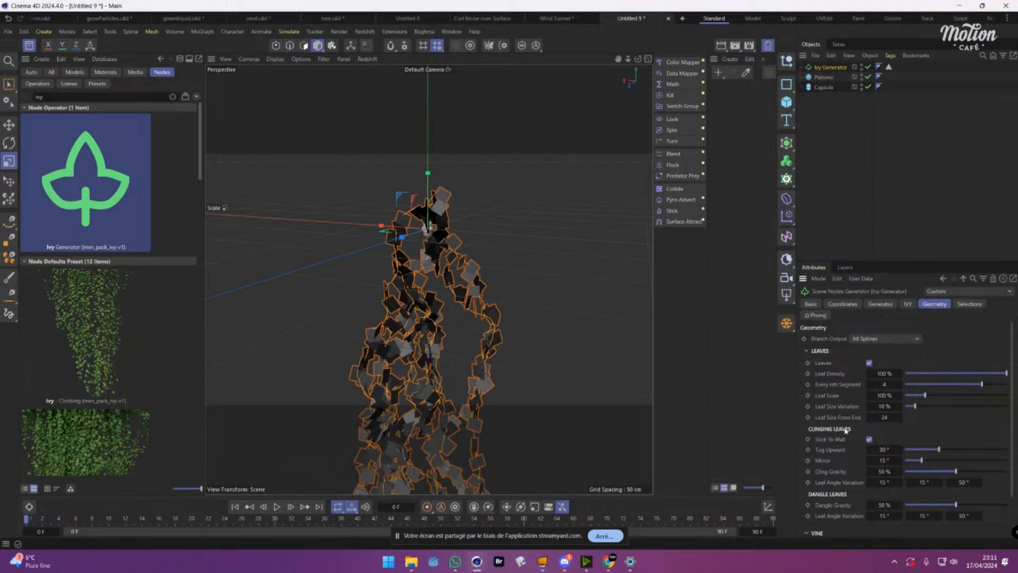
# Switch the Branch Output to Geometry and examine the vine meshes between the leaves up close.
pyautogui.click(880, 339)
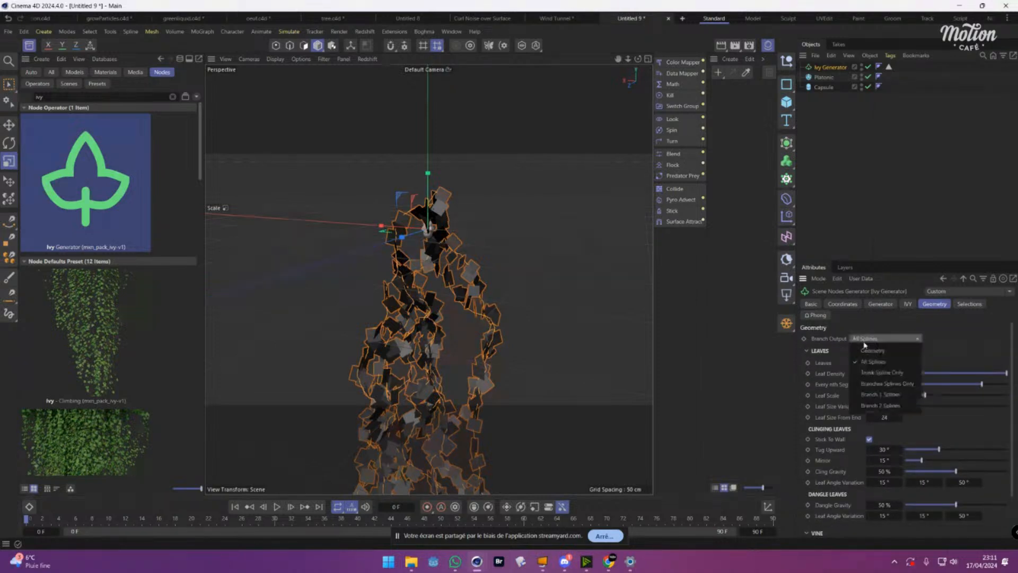
pyautogui.click(875, 354)
pyautogui.scroll(10, 378, 257)
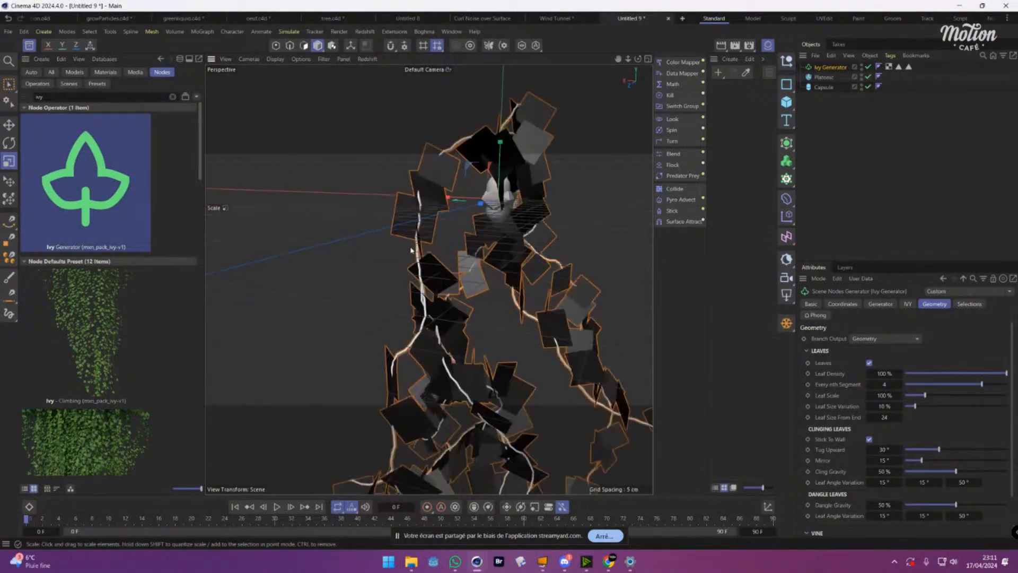
pyautogui.keyDown('alt'); pyautogui.moveTo(411, 259); pyautogui.dragTo(802, 153); pyautogui.keyUp('alt')
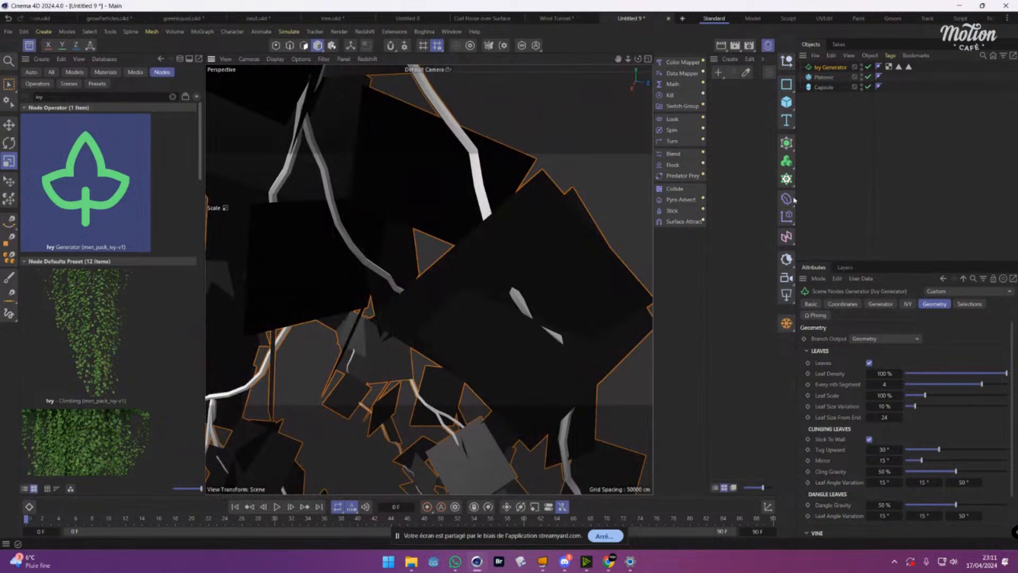
# Set the Ivy Generator's Branch Output back to All Splines and inspect the spline branches among the leaves.
pyautogui.click(787, 143)
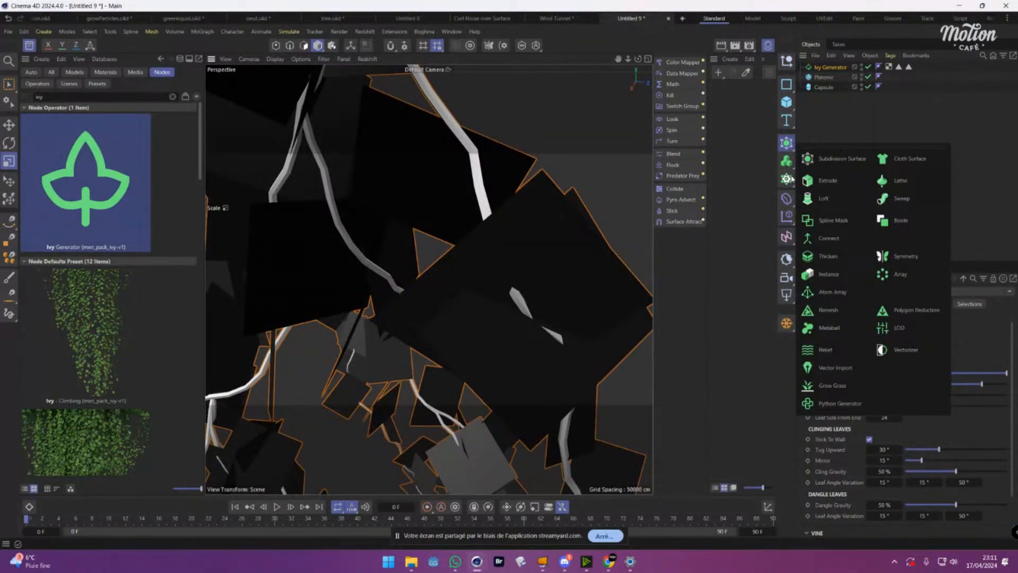
pyautogui.click(918, 98)
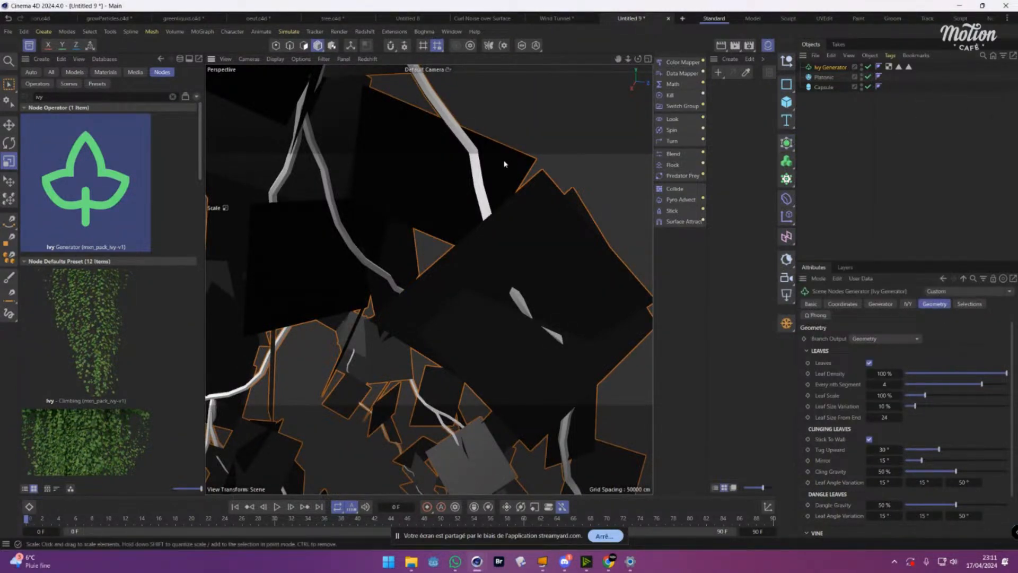
pyautogui.keyDown('alt'); pyautogui.moveTo(504, 161); pyautogui.dragTo(452, 202); pyautogui.keyUp('alt')
pyautogui.click(904, 340)
pyautogui.click(881, 368)
pyautogui.scroll(-5, 454, 238)
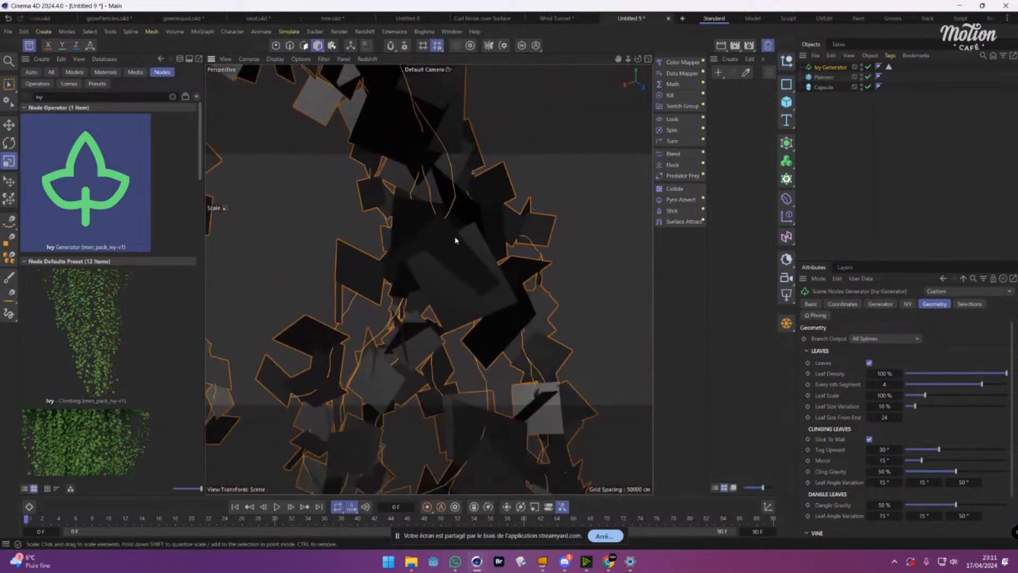
# Nest the Platonic and Capsule back under the Ivy Generator and inspect the whole plant with the generator selected.
pyautogui.moveTo(851, 112); pyautogui.dragTo(827, 68)
pyautogui.keyDown('alt'); pyautogui.moveTo(419, 196); pyautogui.dragTo(613, 157); pyautogui.keyUp('alt')
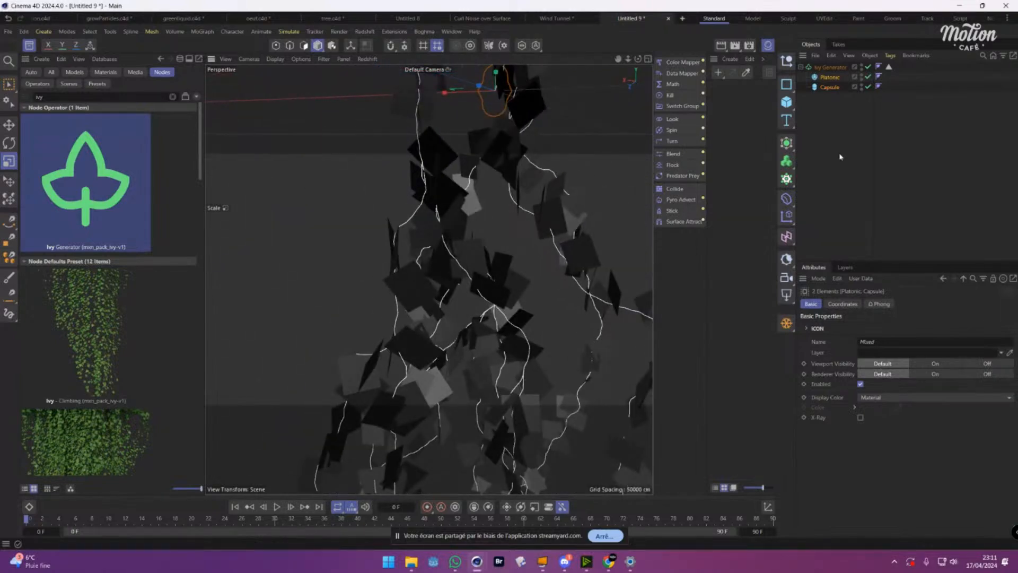
pyautogui.click(834, 68)
pyautogui.scroll(-5, 432, 299)
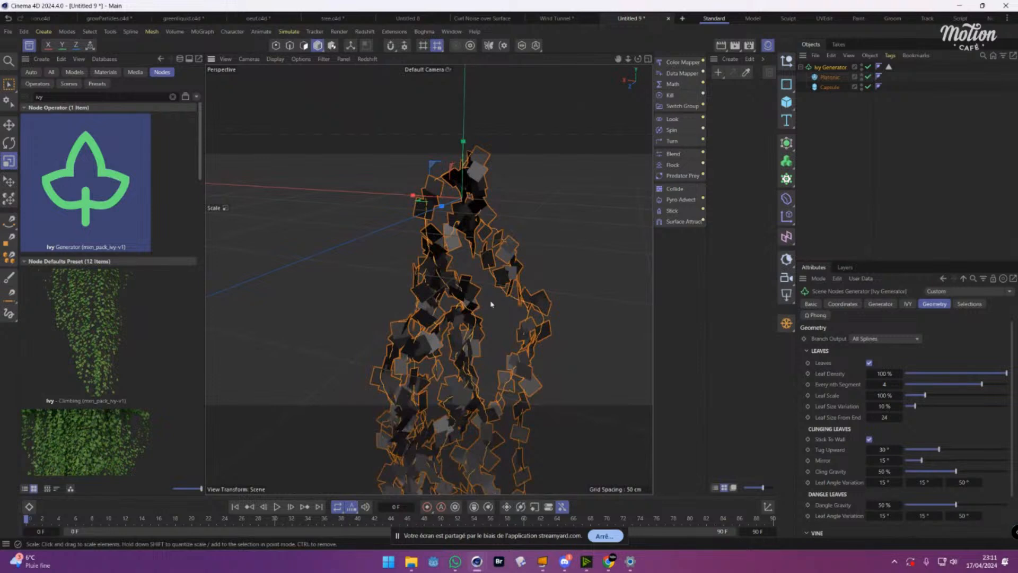
pyautogui.keyDown('alt'); pyautogui.moveTo(491, 304); pyautogui.dragTo(450, 226, button='middle'); pyautogui.keyUp('alt')
pyautogui.keyDown('alt'); pyautogui.moveTo(451, 226); pyautogui.dragTo(428, 247); pyautogui.keyUp('alt')
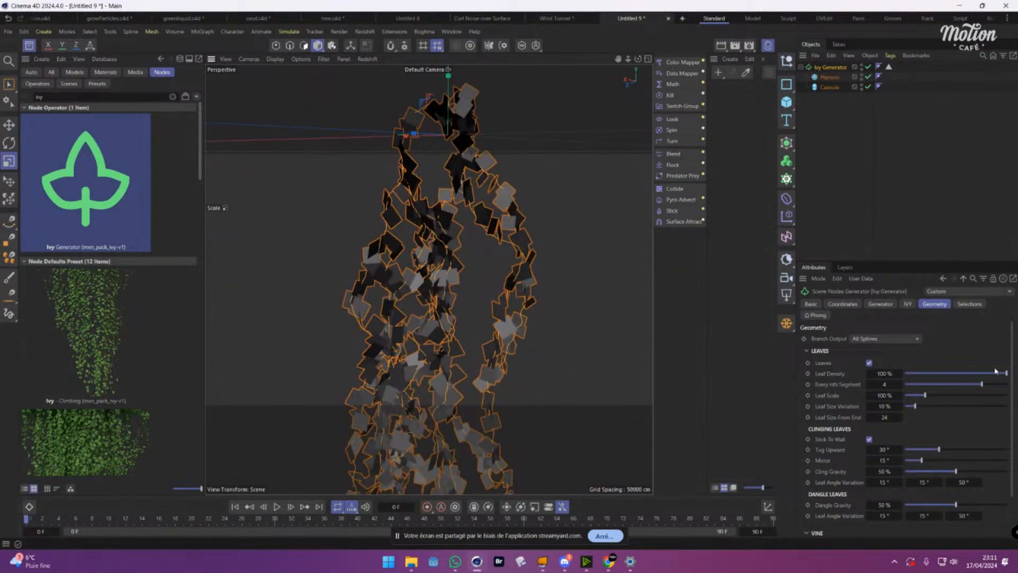
# Set the Ivy Generator's Max Ivy Length to 697 cm and inspect the capsule-shaped leaves.
pyautogui.click(908, 304)
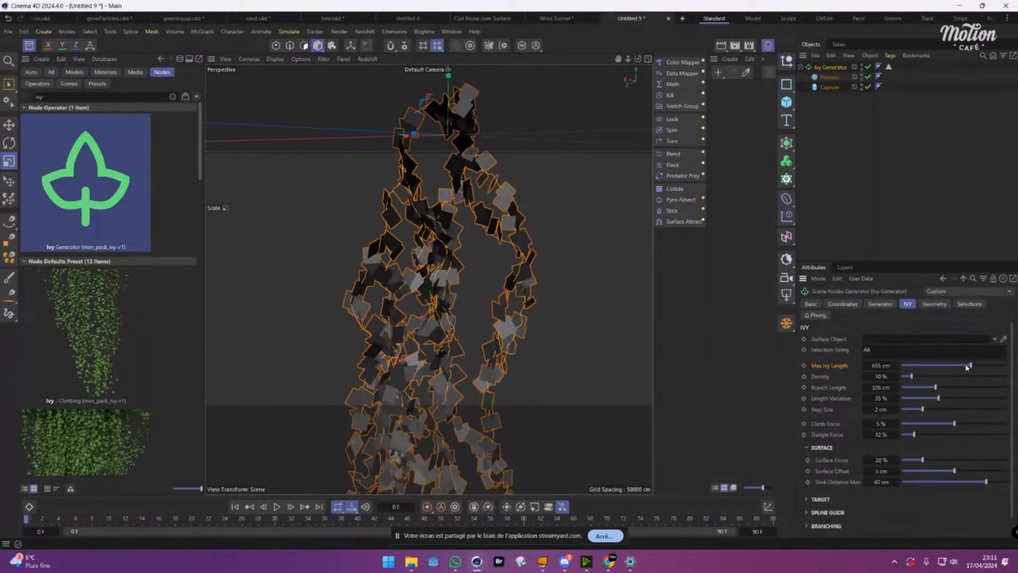
pyautogui.moveTo(964, 368)
pyautogui.mouseDown()
pyautogui.moveTo(987, 366)
pyautogui.moveTo(975, 366)
pyautogui.mouseUp()
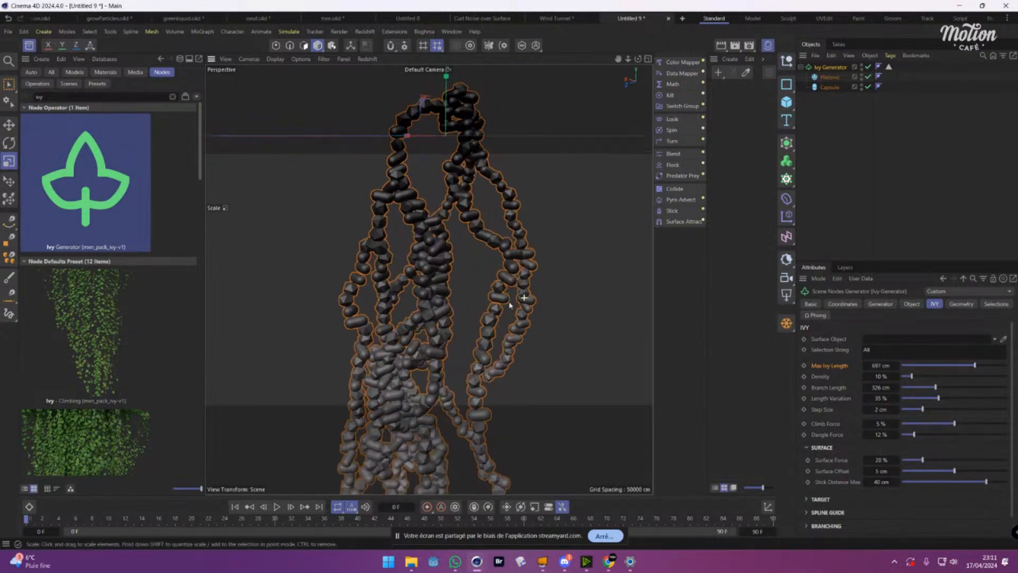
pyautogui.scroll(-5, 416, 333)
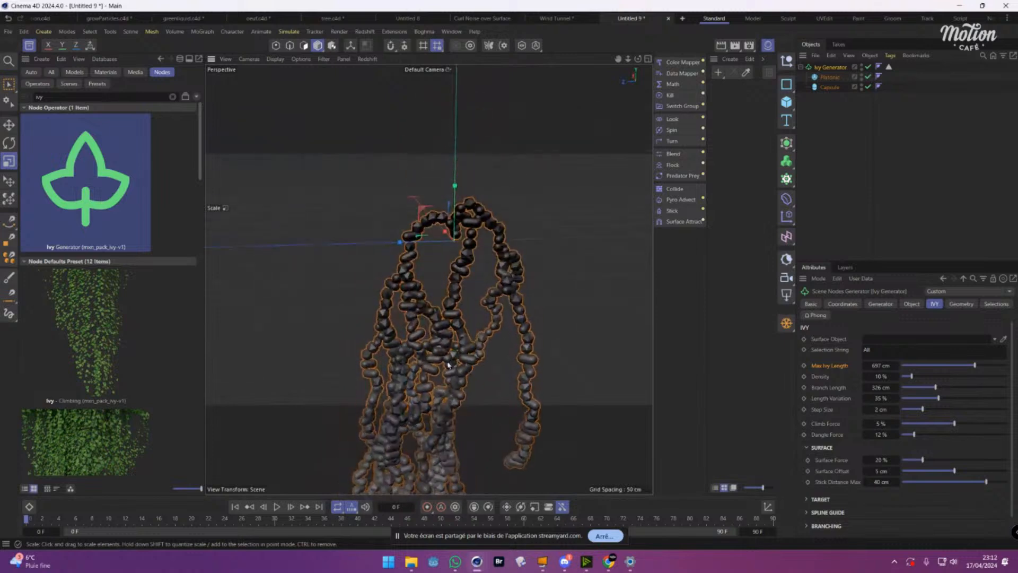
# Delete the Platonic and Capsule, and add a default cube raised until its base sits near the ivy's origin.
pyautogui.moveTo(842, 128); pyautogui.dragTo(820, 80)
pyautogui.press('Delete')
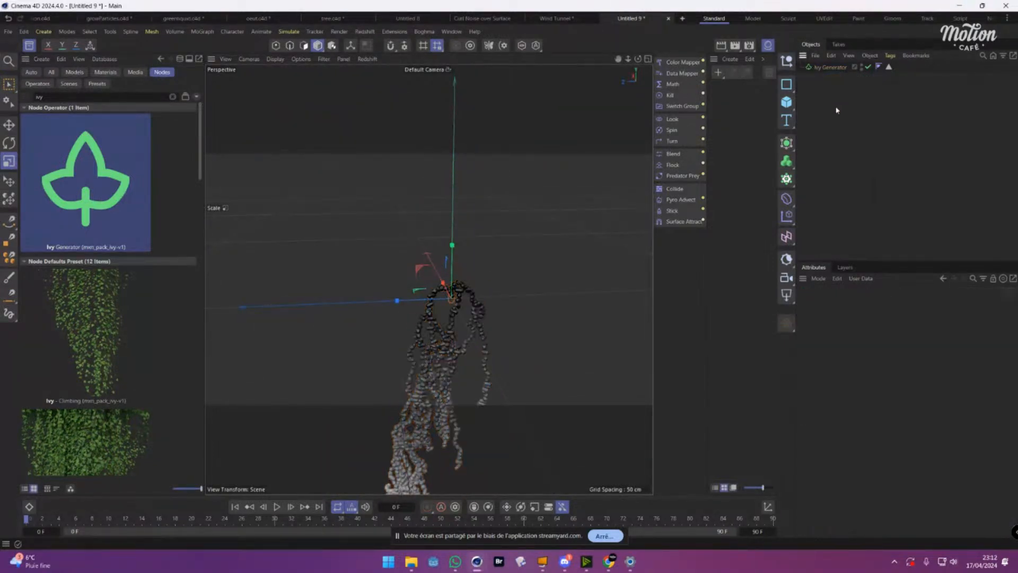
pyautogui.click(787, 102)
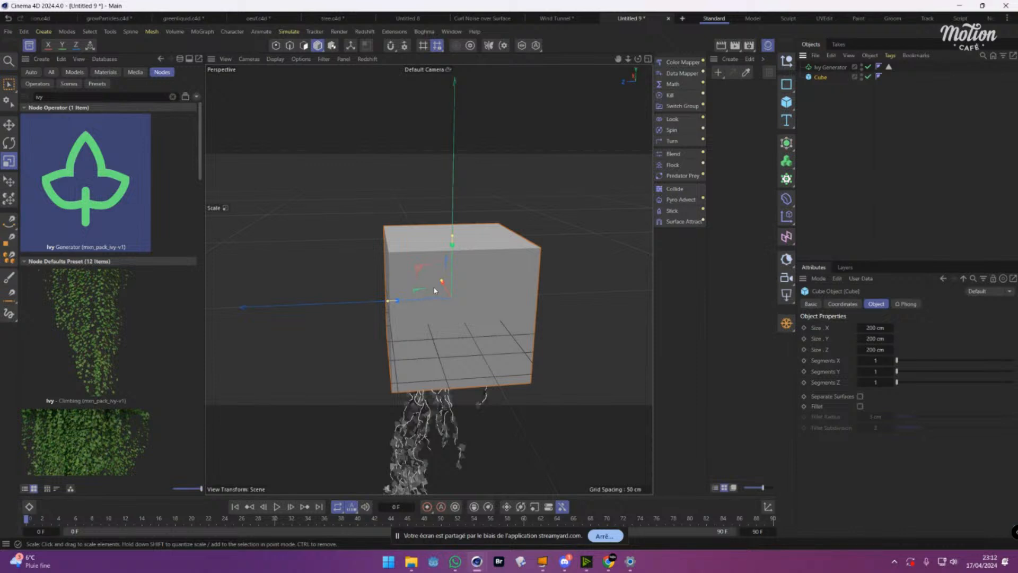
pyautogui.press('e')
pyautogui.moveTo(453, 257); pyautogui.dragTo(453, 187)
pyautogui.click(820, 96)
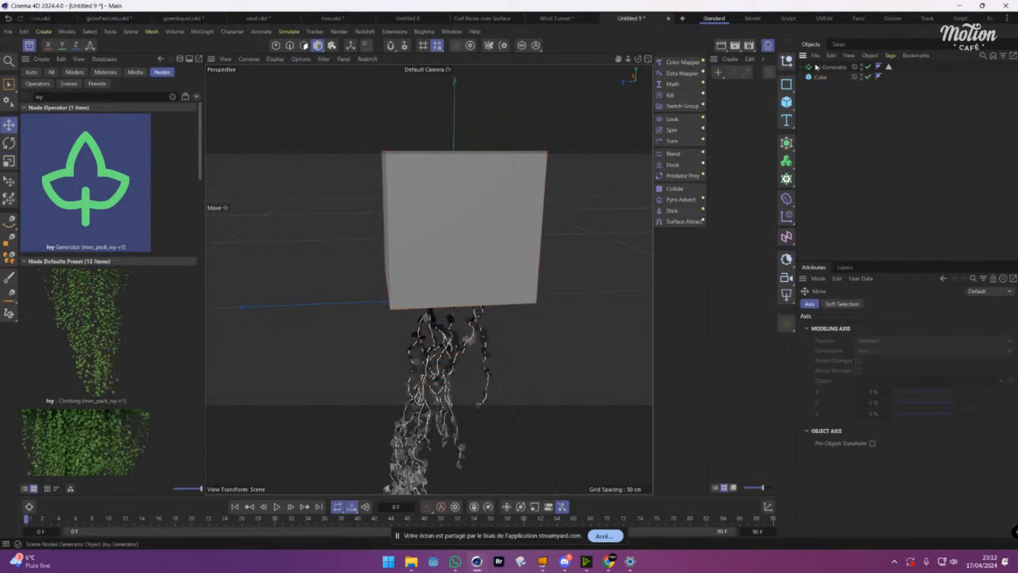
# Assign the Cube as the Ivy Generator's Surface Object and inspect the growth around its sides.
pyautogui.click(816, 68)
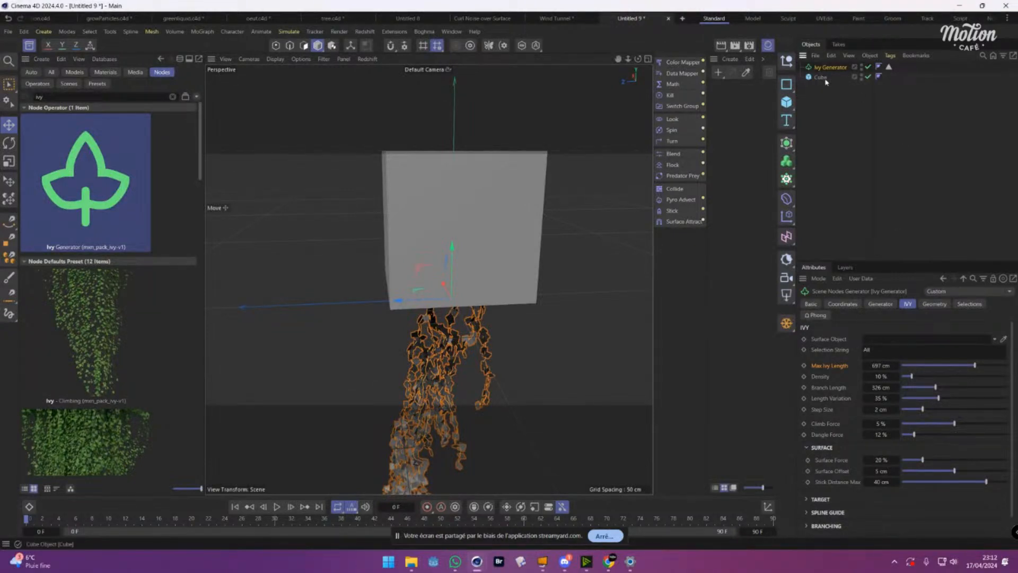
pyautogui.moveTo(894, 339); pyautogui.dragTo(894, 340)
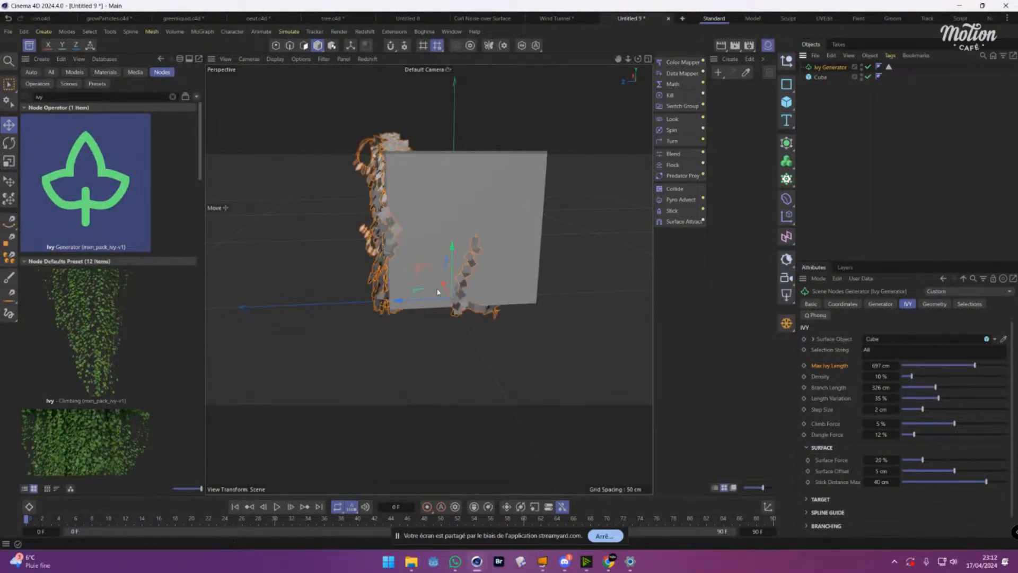
pyautogui.keyDown('alt'); pyautogui.moveTo(438, 292); pyautogui.dragTo(596, 323); pyautogui.keyUp('alt')
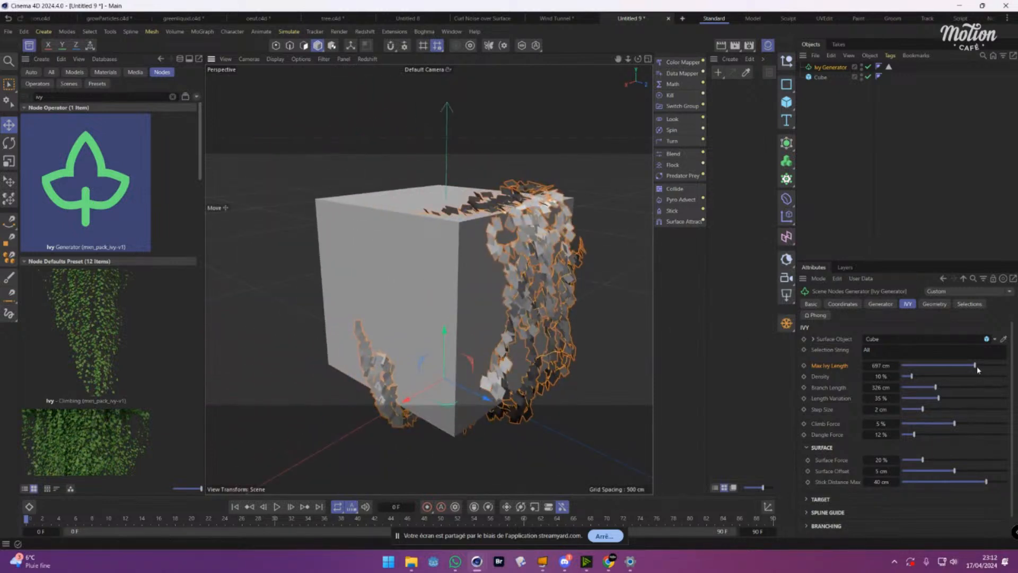
# Set the Max Ivy Length to 660 cm and inspect the ivy's coverage on the cube from several angles.
pyautogui.moveTo(976, 366)
pyautogui.mouseDown()
pyautogui.moveTo(923, 366)
pyautogui.moveTo(974, 370)
pyautogui.mouseUp()
pyautogui.keyDown('alt'); pyautogui.moveTo(562, 318); pyautogui.dragTo(393, 384); pyautogui.keyUp('alt')
pyautogui.keyDown('alt'); pyautogui.moveTo(393, 384); pyautogui.dragTo(247, 311, button='middle'); pyautogui.keyUp('alt')
pyautogui.scroll(-5, 520, 325)
pyautogui.keyDown('alt'); pyautogui.moveTo(521, 325); pyautogui.dragTo(448, 325); pyautogui.keyUp('alt')
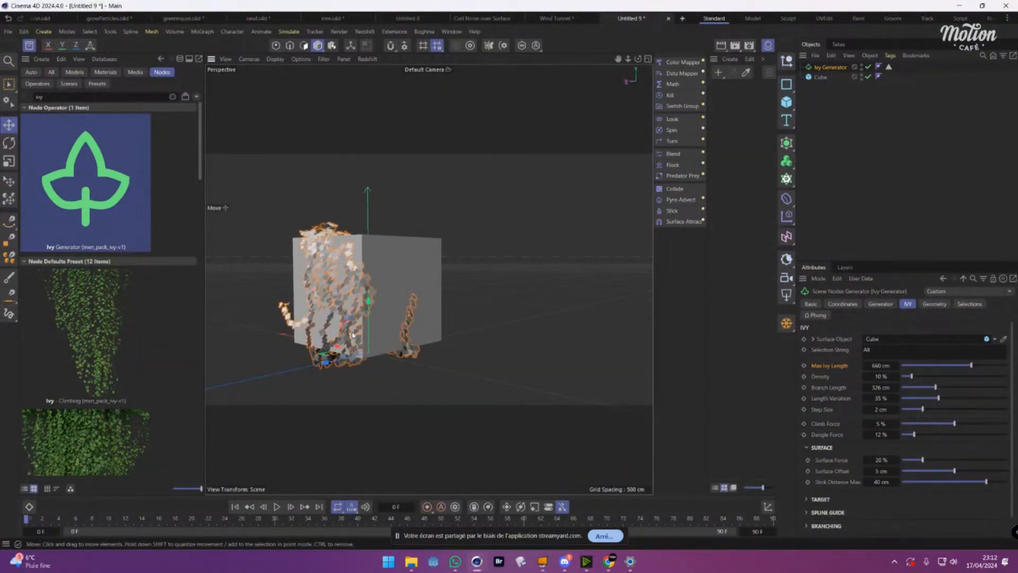
pyautogui.keyDown('alt'); pyautogui.moveTo(409, 373); pyautogui.dragTo(384, 292); pyautogui.keyUp('alt')
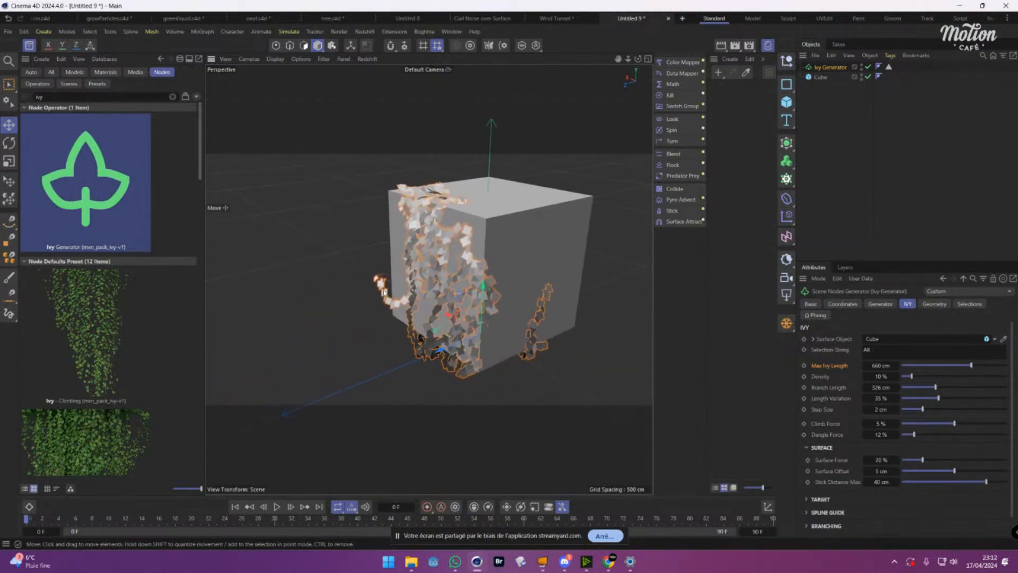
pyautogui.scroll(2, 451, 312)
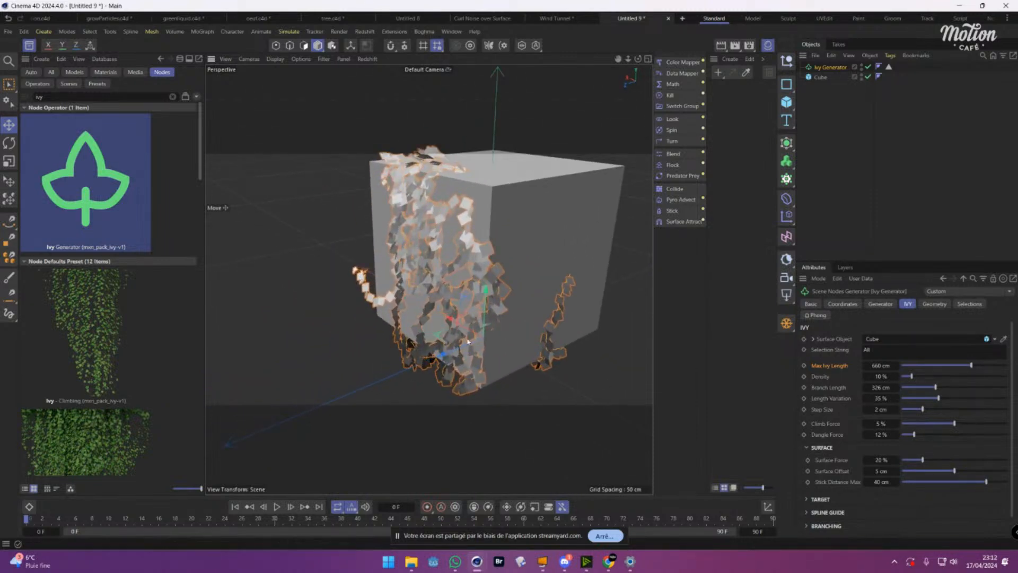
pyautogui.keyDown('alt'); pyautogui.moveTo(467, 313); pyautogui.dragTo(487, 282); pyautogui.keyUp('alt')
# Browse the ivy presets in the asset library down to the Statue and Wall variants.
pyautogui.scroll(-5, 168, 308)
pyautogui.scroll(-5, 168, 308)
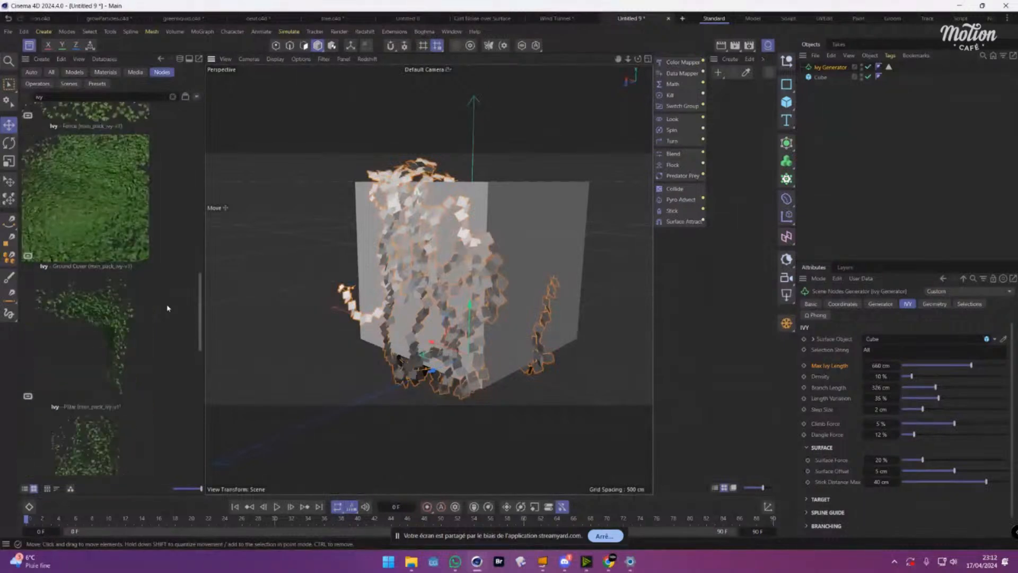
pyautogui.scroll(-1, 168, 309)
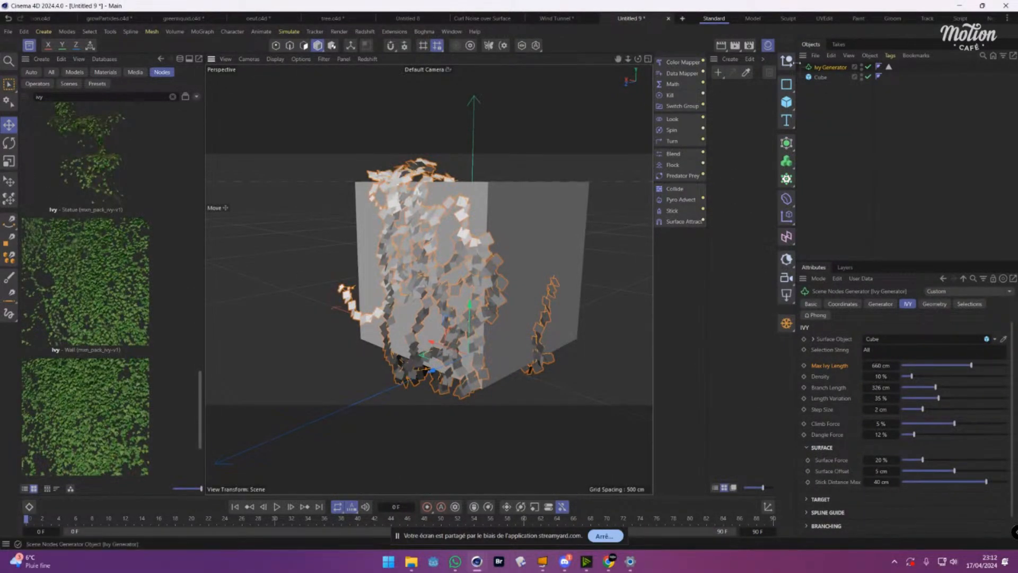
# Add a Helix spline around the cube and set its plane to XZ.
pyautogui.keyDown('alt'); pyautogui.moveTo(465, 231); pyautogui.dragTo(504, 236); pyautogui.keyUp('alt')
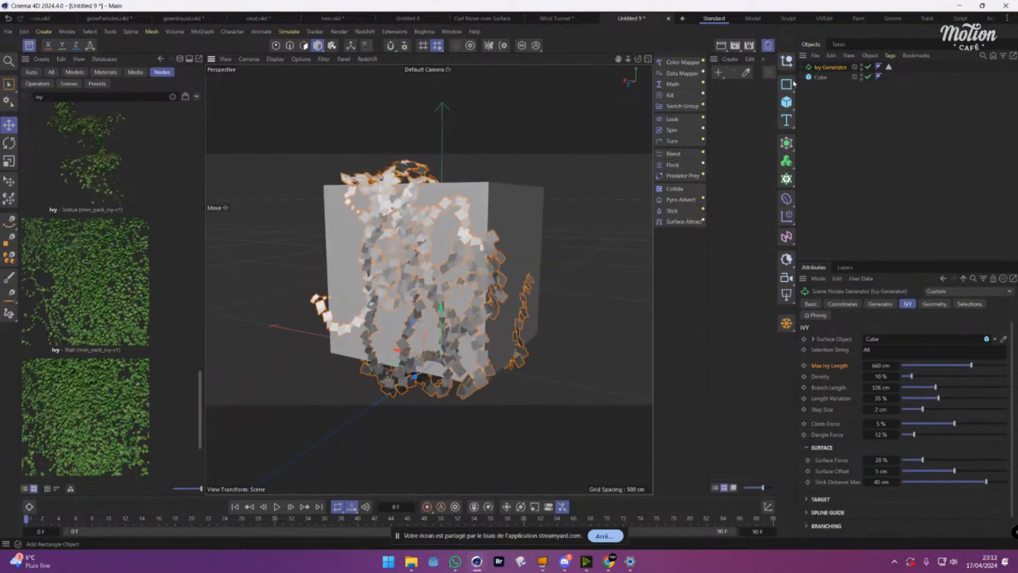
pyautogui.click(791, 84)
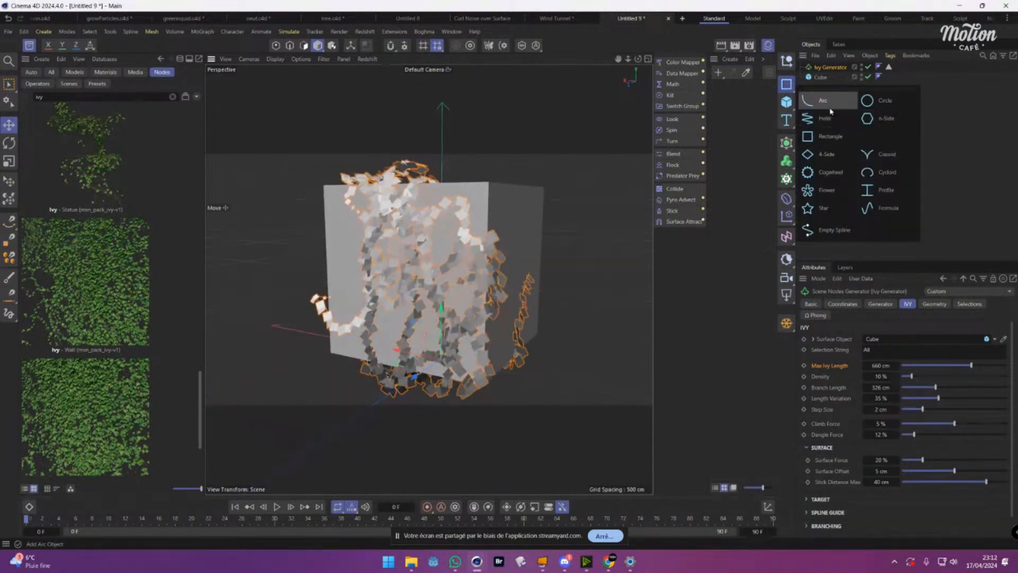
pyautogui.click(824, 118)
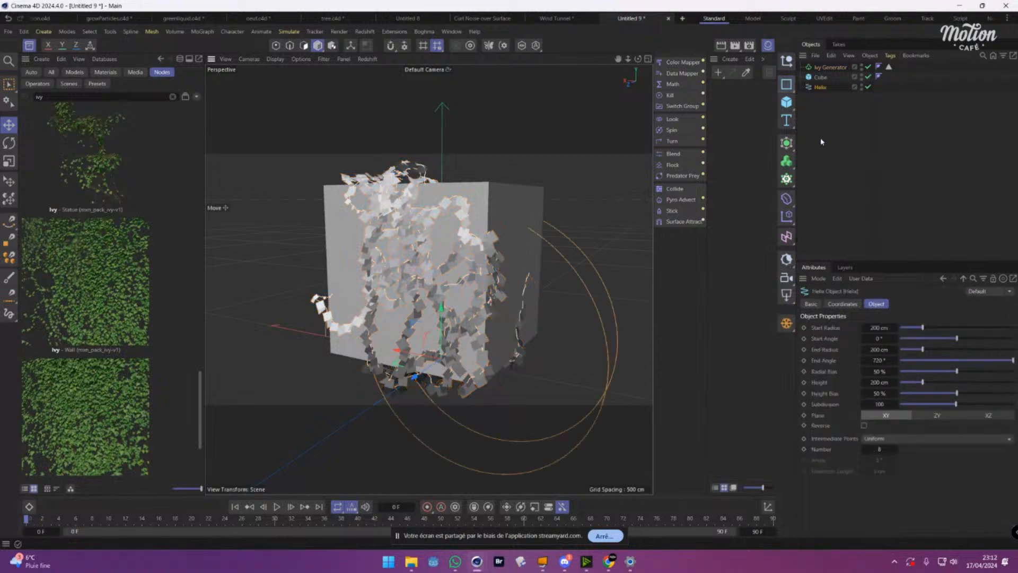
pyautogui.click(938, 415)
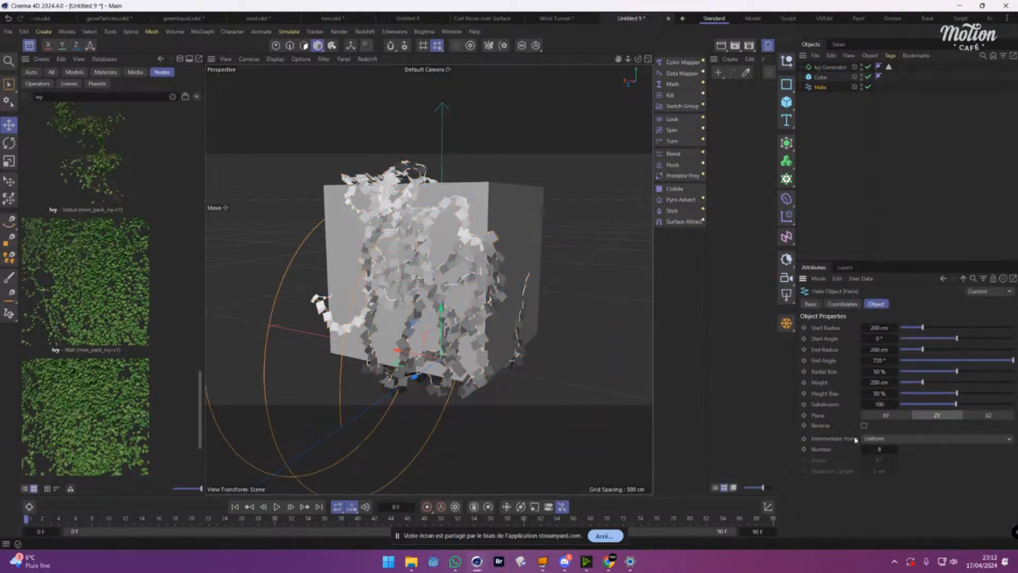
pyautogui.click(987, 416)
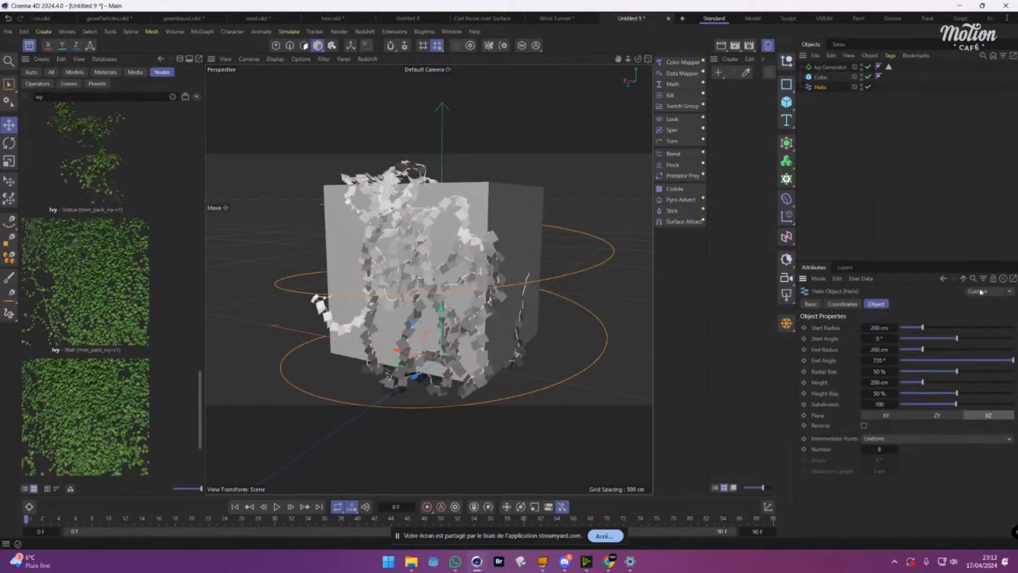
# Assign the Helix as the Spline Object in the Ivy Generator's Spline Guide settings.
pyautogui.click(825, 70)
pyautogui.scroll(-1, 850, 406)
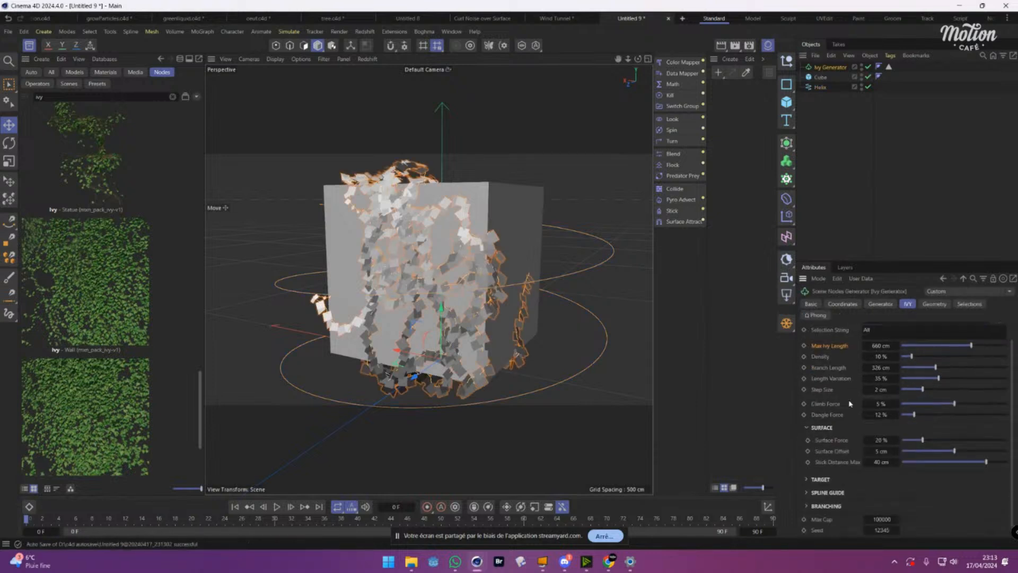
pyautogui.click(821, 493)
pyautogui.scroll(-2, 821, 495)
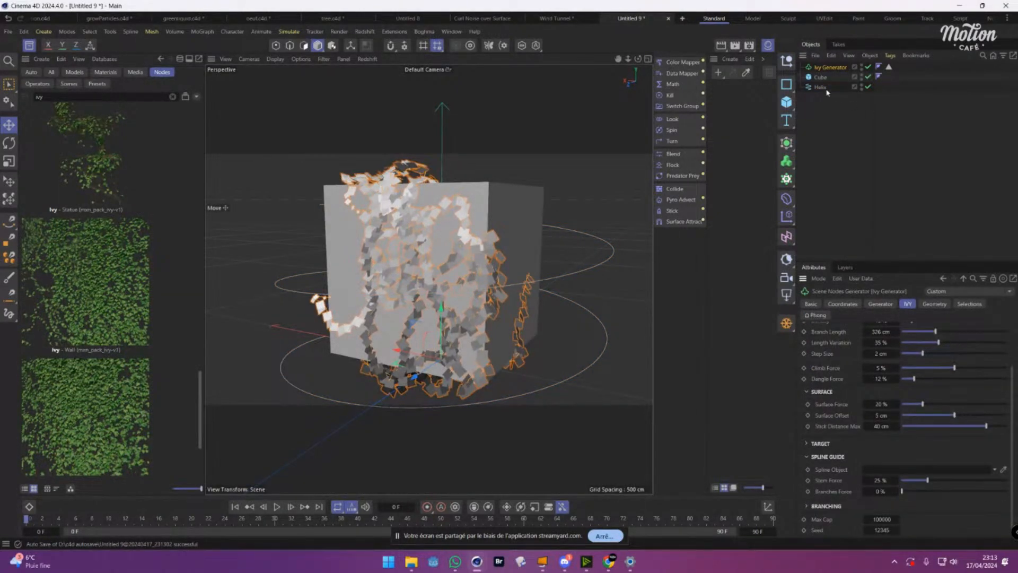
pyautogui.moveTo(882, 475); pyautogui.dragTo(880, 473)
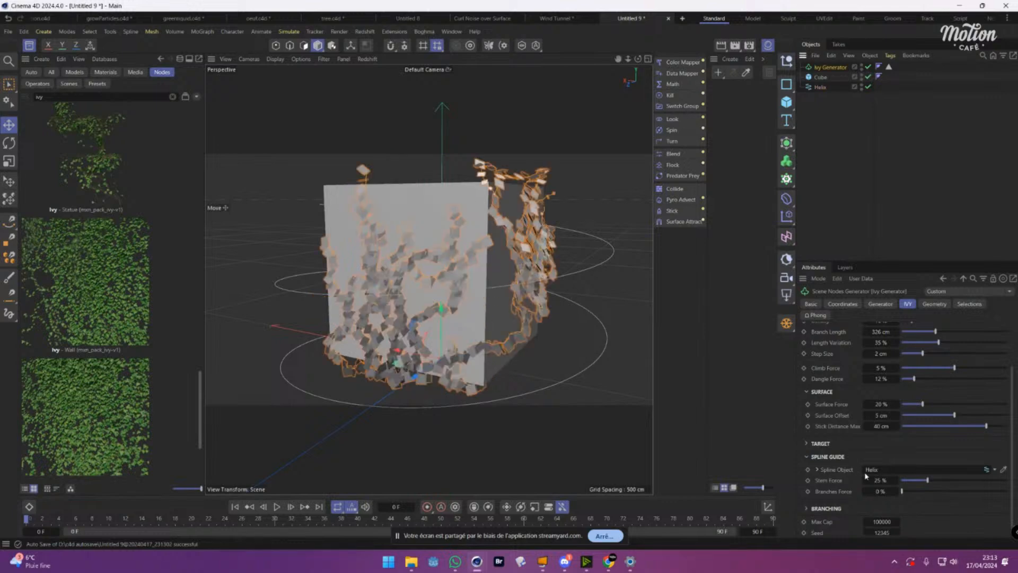
pyautogui.moveTo(503, 303)
pyautogui.keyDown('alt'); pyautogui.mouseDown()
pyautogui.moveTo(324, 299)
pyautogui.moveTo(531, 309)
pyautogui.moveTo(501, 309)
pyautogui.mouseUp(); pyautogui.keyUp('alt')
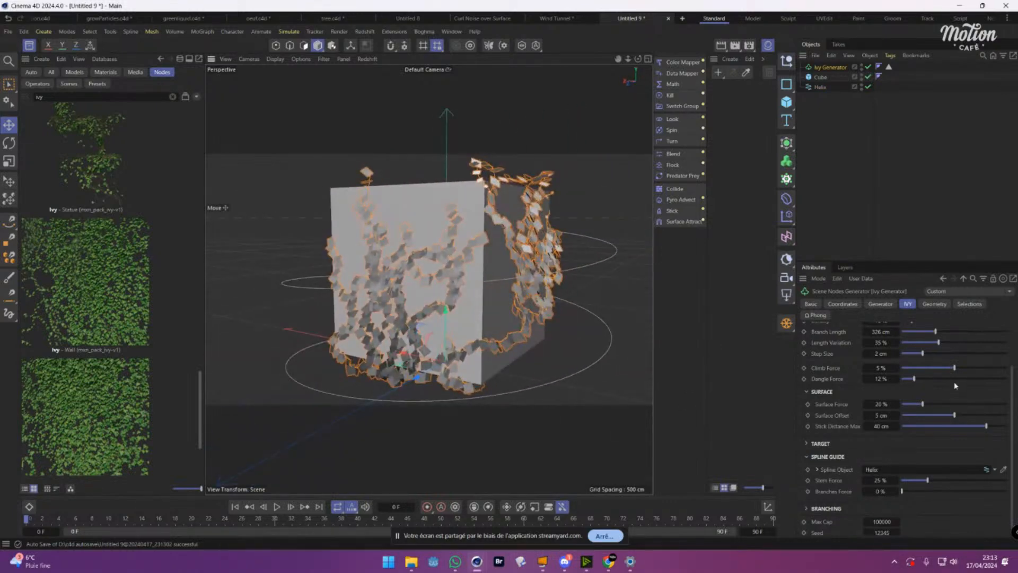
# Increase the cube's Y size to about 460 cm and hide the cube in the viewport to expose the ivy.
pyautogui.click(820, 78)
pyautogui.moveTo(880, 339); pyautogui.dragTo(865, 278)
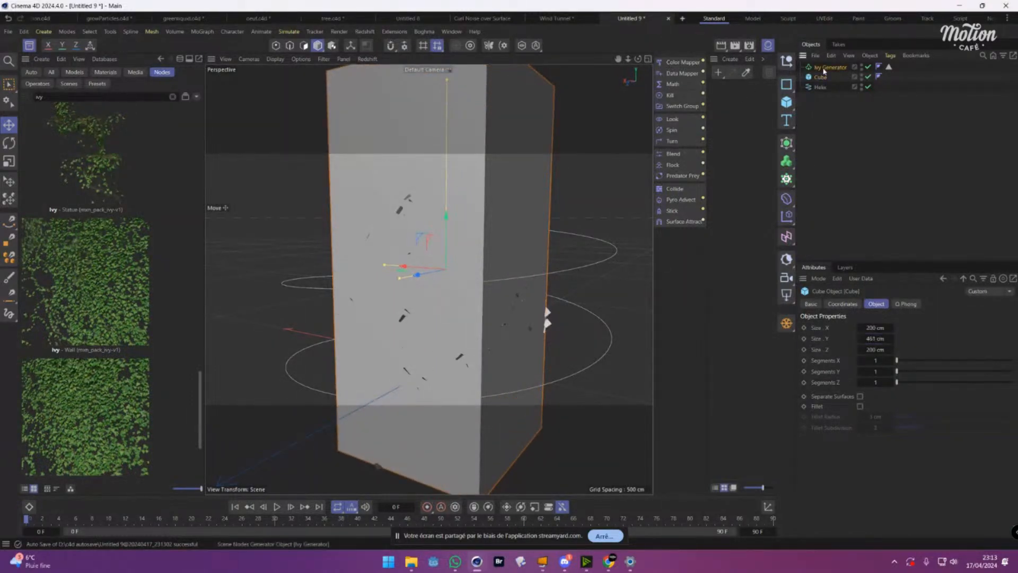
pyautogui.click(505, 313)
pyautogui.moveTo(437, 290)
pyautogui.keyDown('alt'); pyautogui.mouseDown()
pyautogui.moveTo(379, 377)
pyautogui.moveTo(400, 394)
pyautogui.moveTo(427, 261)
pyautogui.moveTo(418, 156)
pyautogui.moveTo(419, 252)
pyautogui.mouseUp(); pyautogui.keyUp('alt')
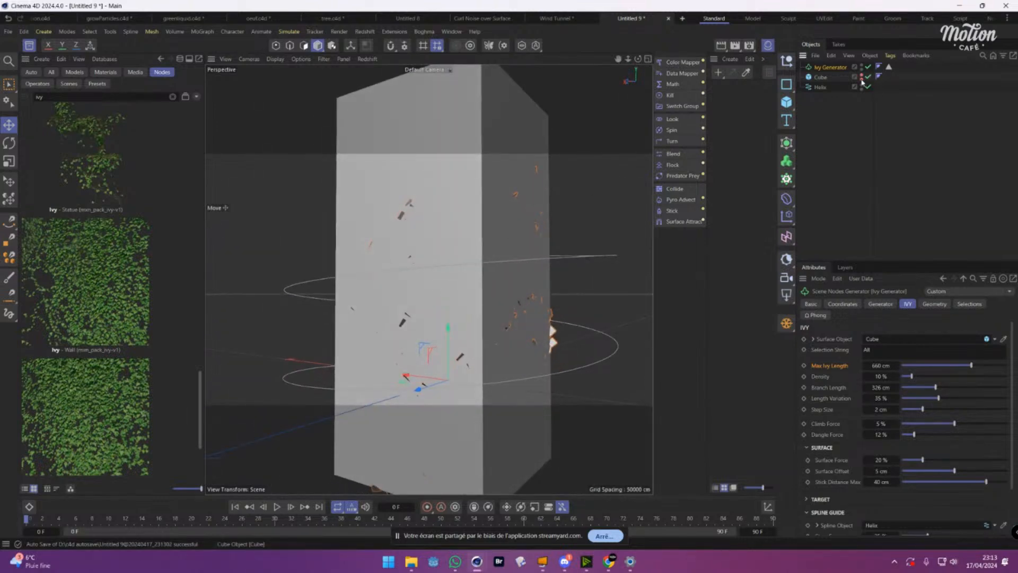
pyautogui.keyDown('alt'); pyautogui.moveTo(472, 276); pyautogui.dragTo(488, 326); pyautogui.keyUp('alt')
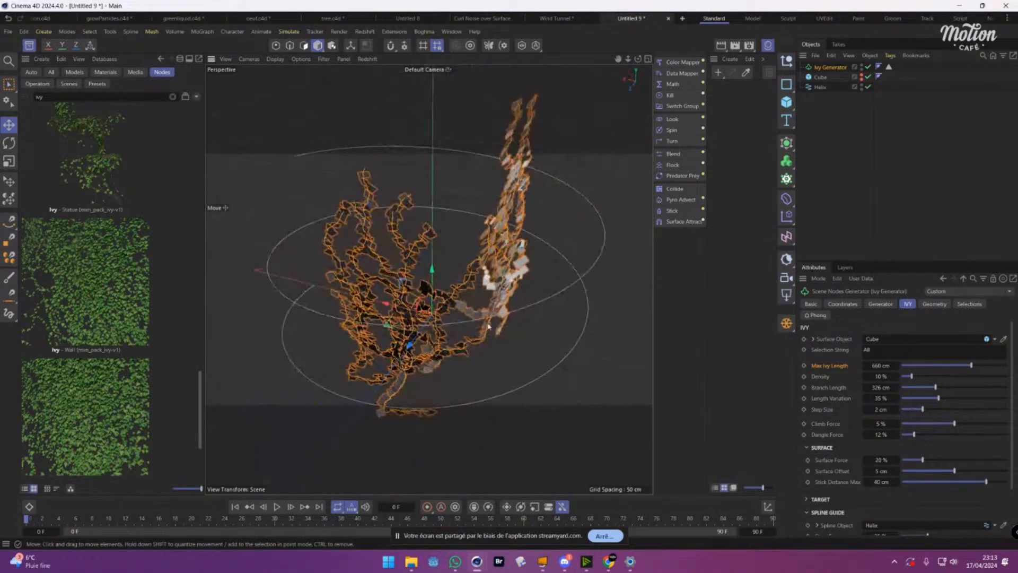
pyautogui.keyDown('alt'); pyautogui.moveTo(487, 252); pyautogui.dragTo(462, 223); pyautogui.keyUp('alt')
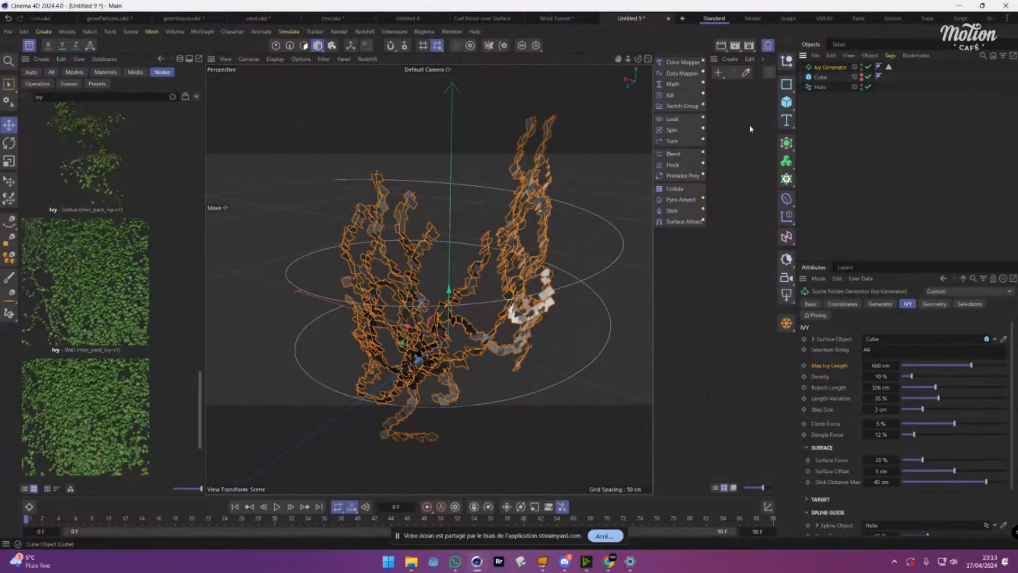
# Move the Ivy Generator downward and set the Spline Guide's Stem Force to 100 %.
pyautogui.moveTo(459, 338); pyautogui.dragTo(465, 372)
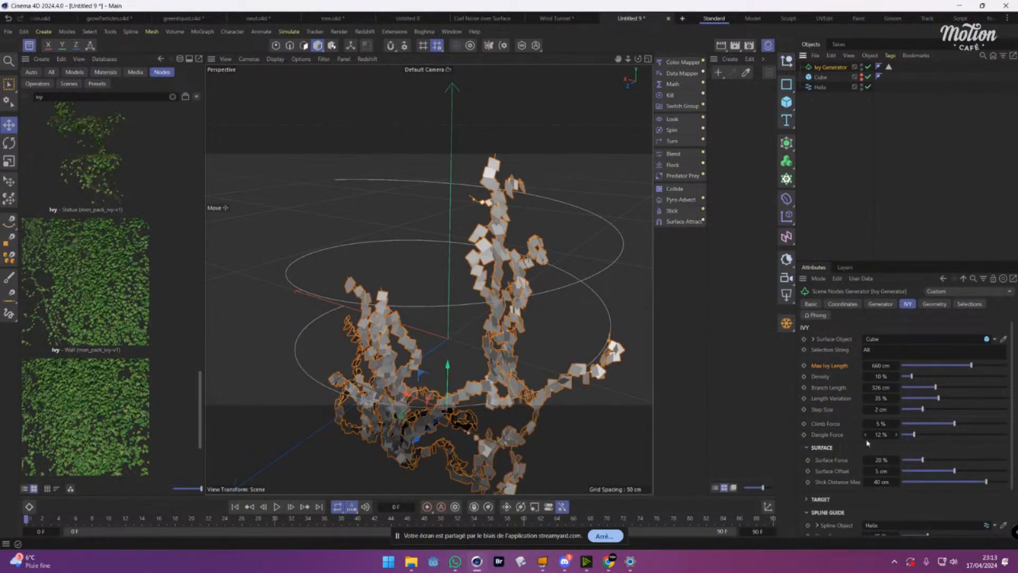
pyautogui.scroll(-2, 849, 480)
pyautogui.moveTo(928, 477); pyautogui.dragTo(1006, 478)
pyautogui.keyDown('alt'); pyautogui.moveTo(610, 374); pyautogui.dragTo(496, 321); pyautogui.keyUp('alt')
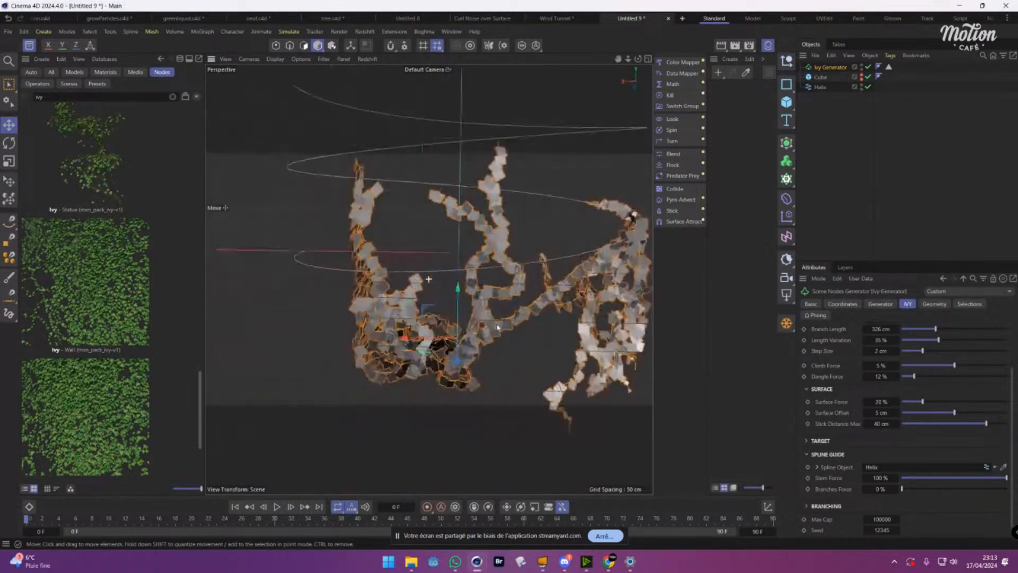
pyautogui.scroll(-4, 493, 320)
pyautogui.keyDown('alt'); pyautogui.moveTo(492, 318); pyautogui.dragTo(454, 349, button='middle'); pyautogui.keyUp('alt')
pyautogui.moveTo(454, 349)
pyautogui.keyDown('alt'); pyautogui.mouseDown()
pyautogui.moveTo(430, 348)
pyautogui.moveTo(454, 348)
pyautogui.mouseUp(); pyautogui.keyUp('alt')
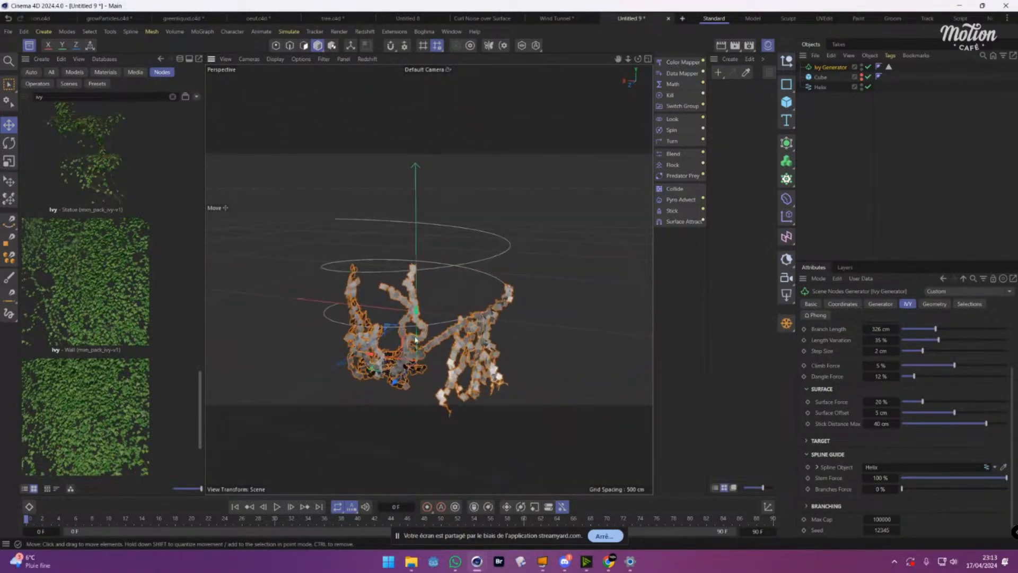
# Browse the ivy presets in the asset library and expand the Ivy Generator's Branching and Target settings.
pyautogui.scroll(-6, 105, 351)
pyautogui.scroll(8, 104, 351)
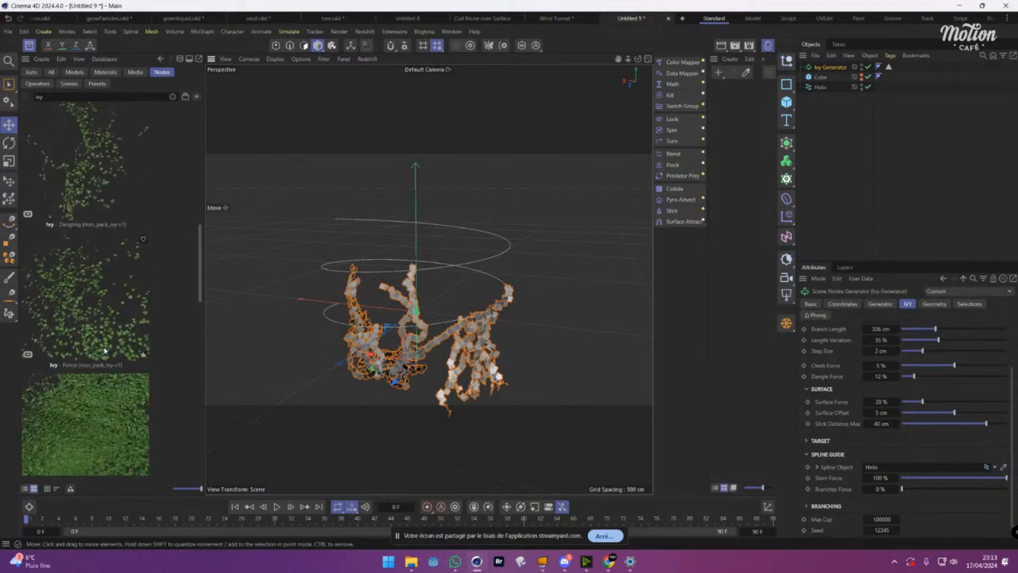
pyautogui.scroll(3, 118, 313)
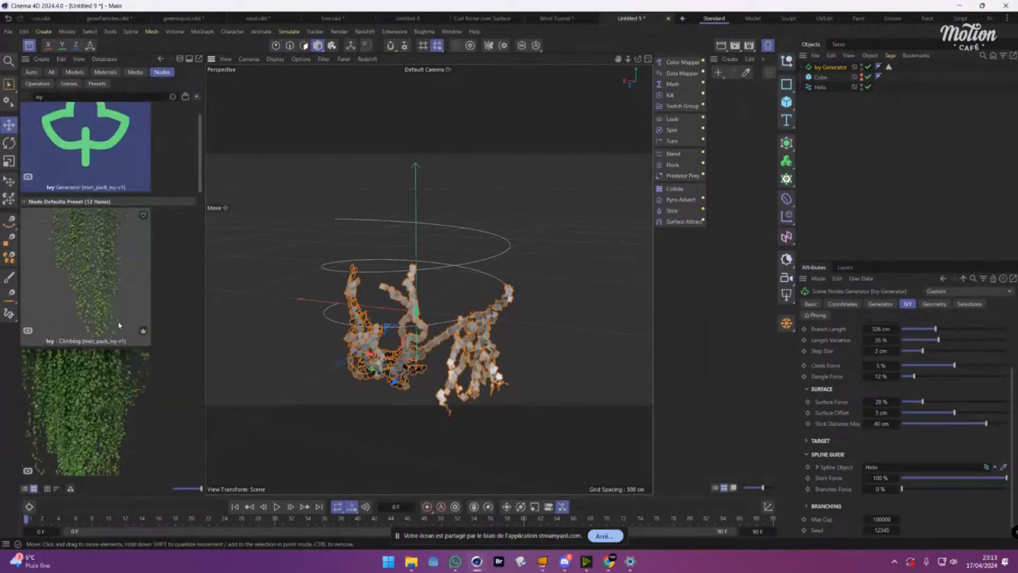
pyautogui.scroll(2, 102, 270)
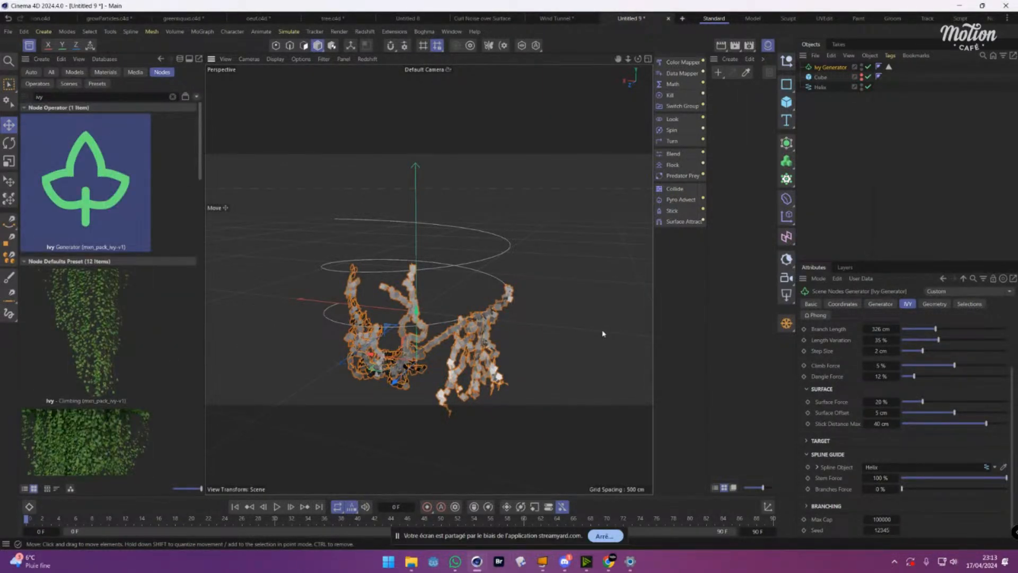
pyautogui.keyDown('alt'); pyautogui.moveTo(603, 333); pyautogui.dragTo(534, 334); pyautogui.keyUp('alt')
pyautogui.click(828, 506)
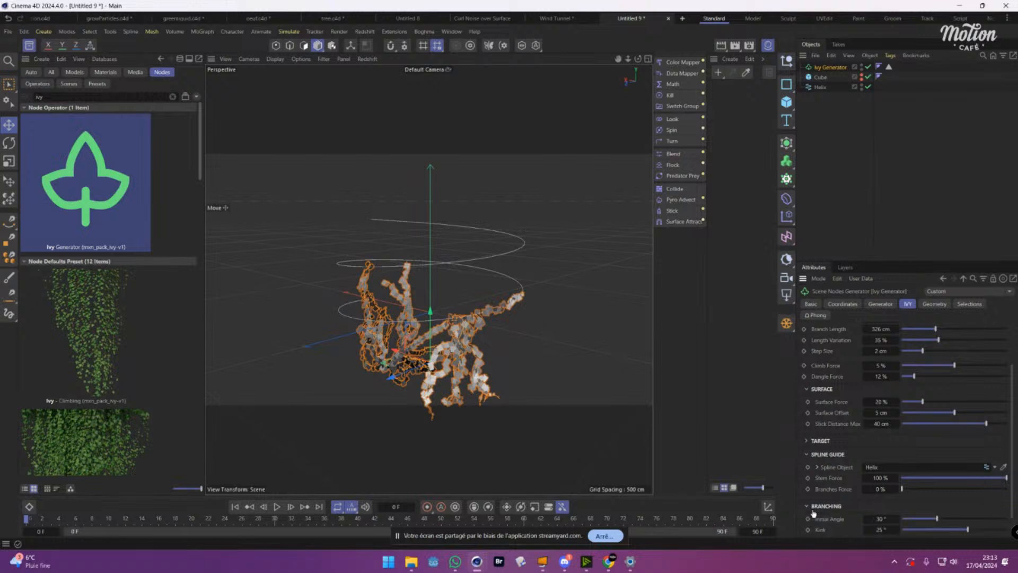
pyautogui.click(823, 443)
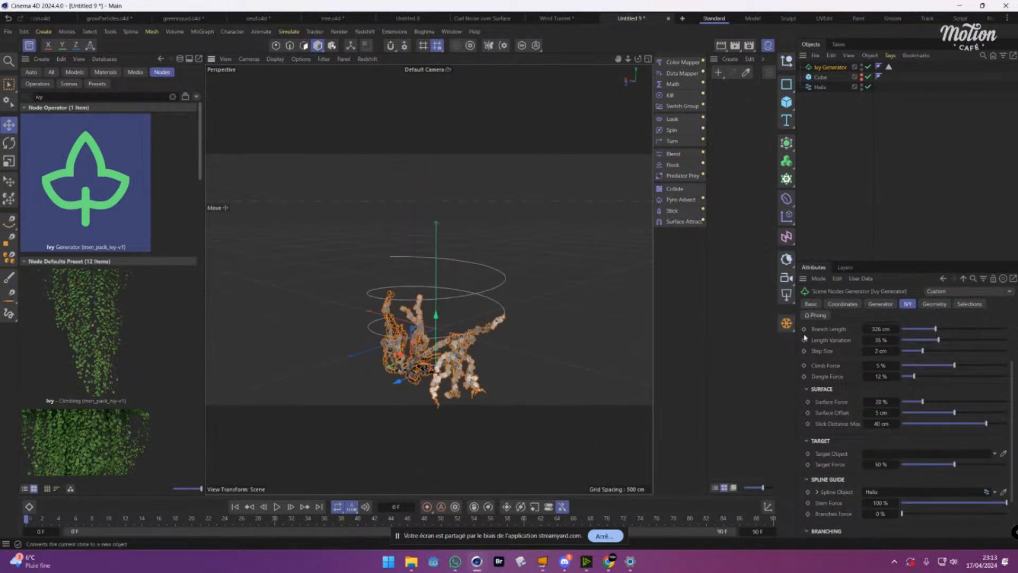
# Delete the Helix spline and add a Null object to the scene.
pyautogui.click(820, 88)
pyautogui.press('Delete')
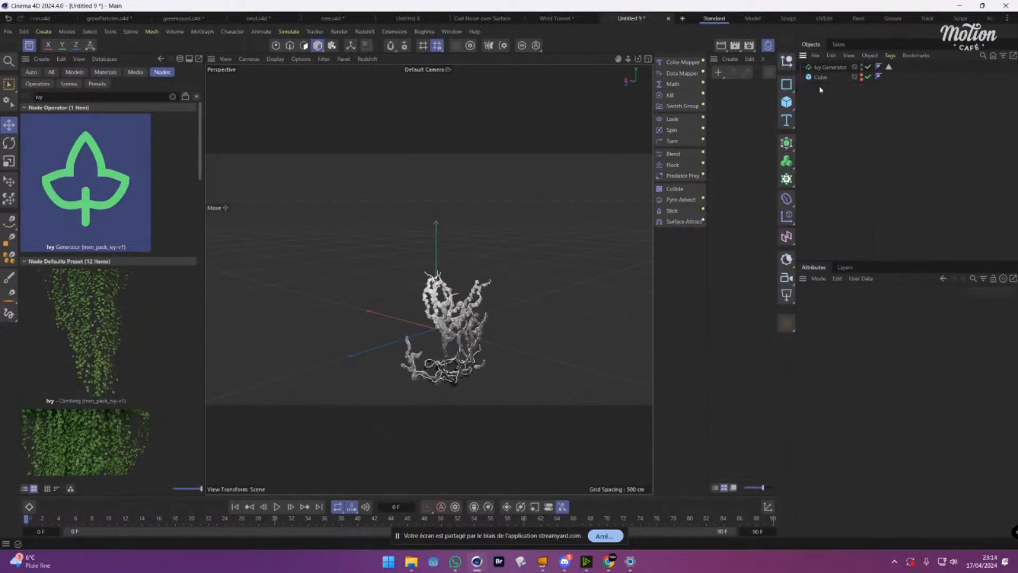
pyautogui.click(823, 78)
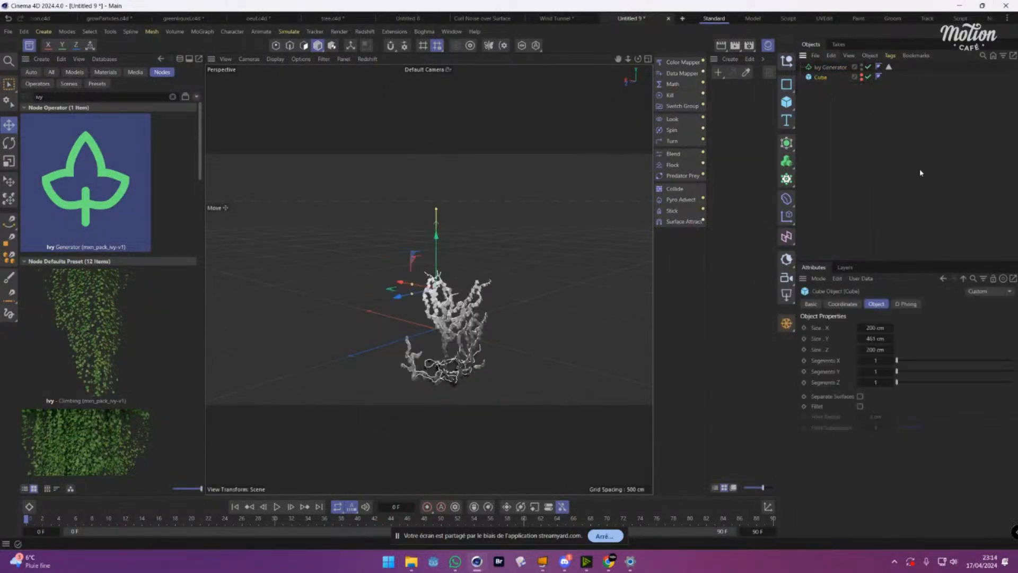
pyautogui.click(825, 68)
pyautogui.click(786, 61)
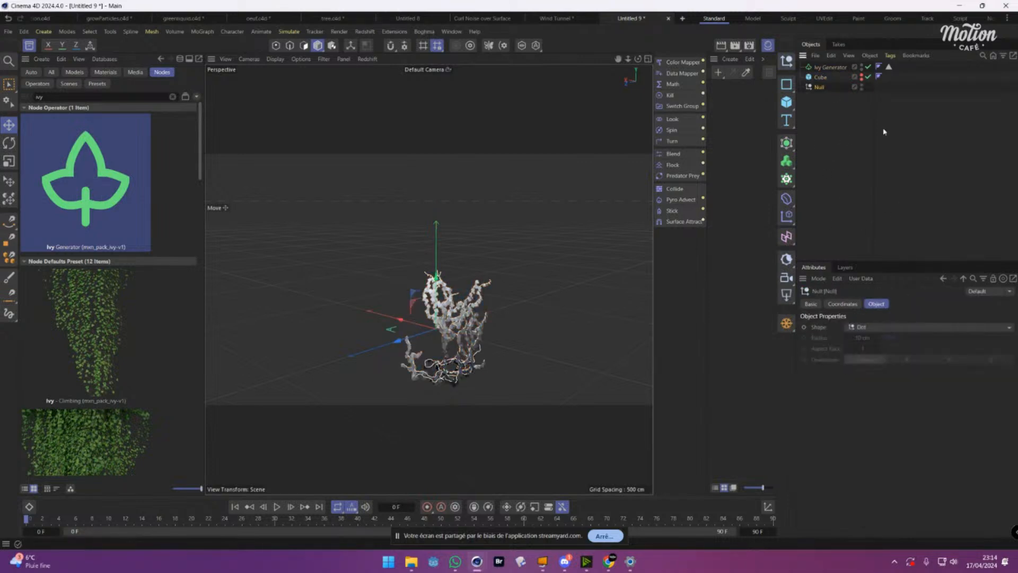
# Assign the Null as the Ivy Generator's Target Object and set the Target Force to 78 %.
pyautogui.click(820, 67)
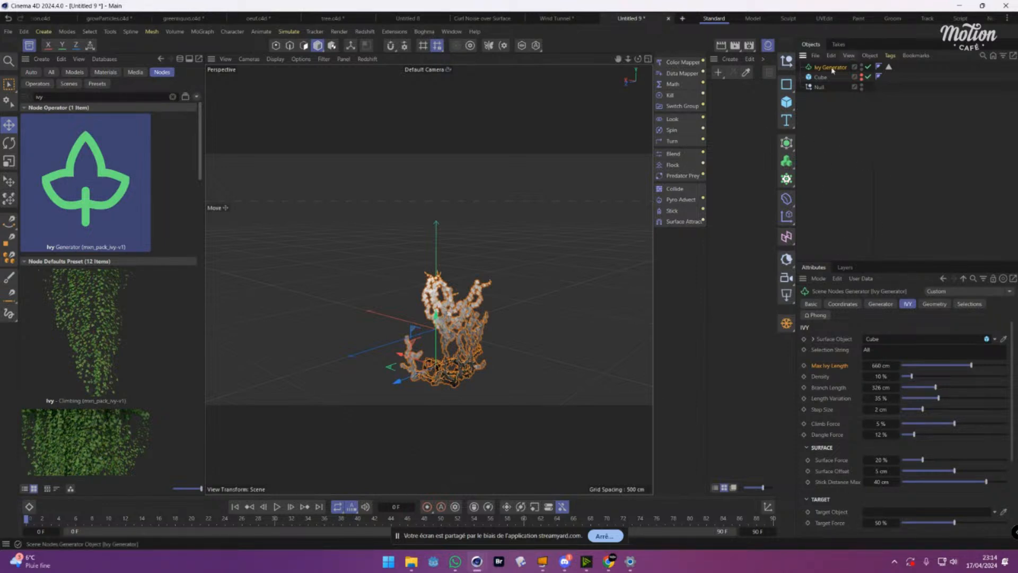
pyautogui.moveTo(819, 87); pyautogui.dragTo(877, 513)
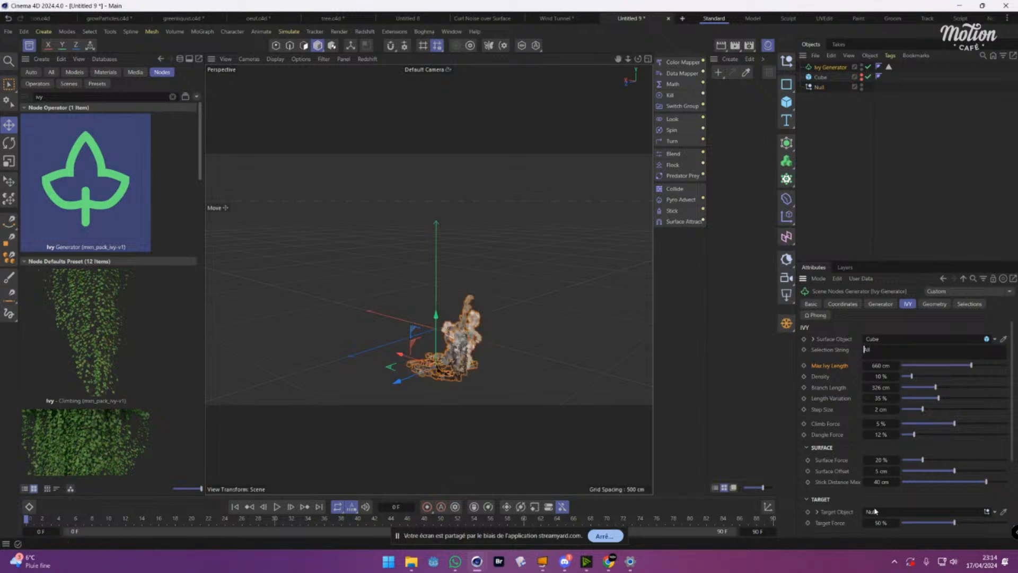
pyautogui.moveTo(958, 525); pyautogui.dragTo(983, 523)
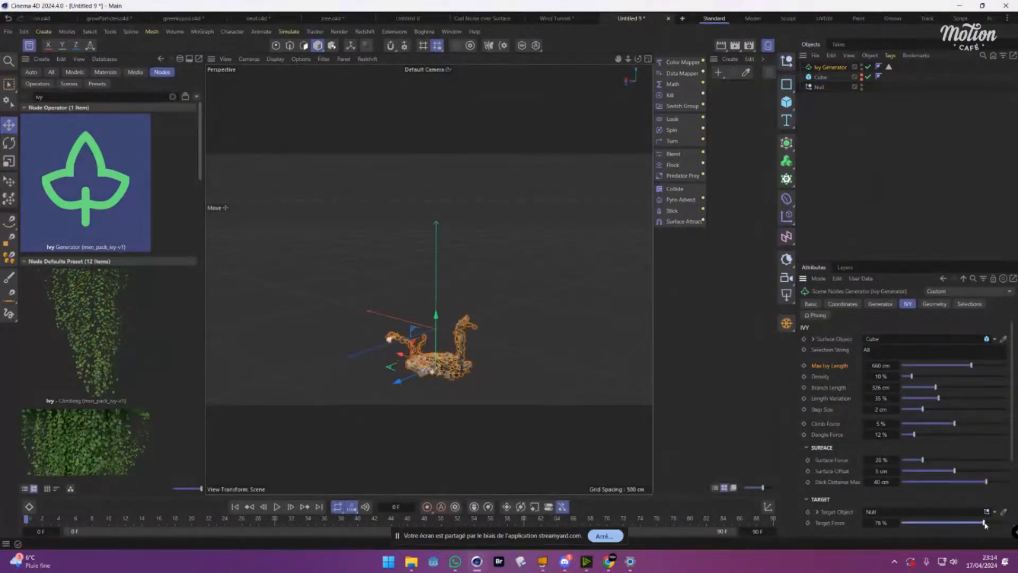
# Raise the Null well above the ivy's base and offset it sideways so the branches grow toward it.
pyautogui.click(819, 89)
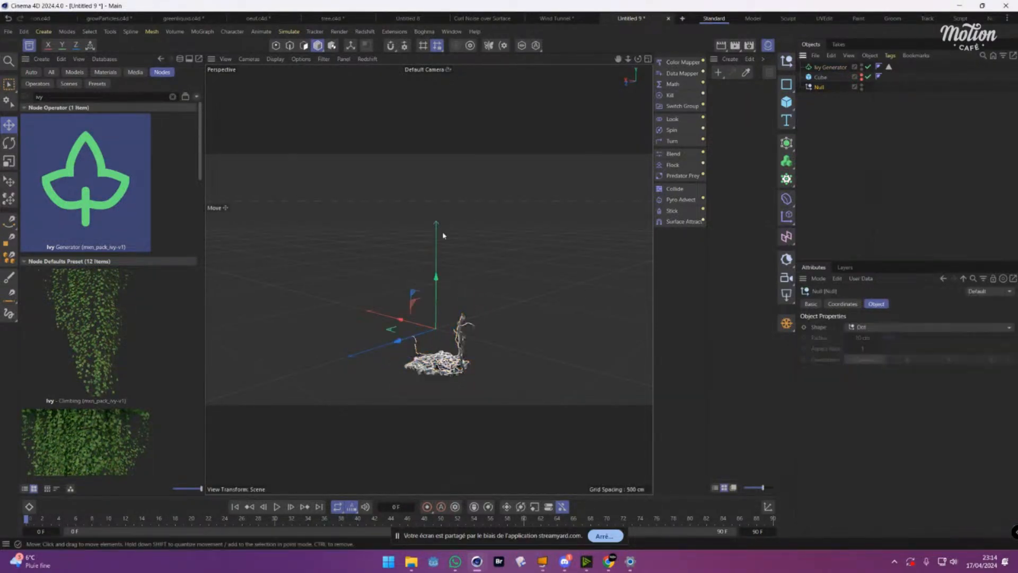
pyautogui.moveTo(434, 281); pyautogui.dragTo(464, 175)
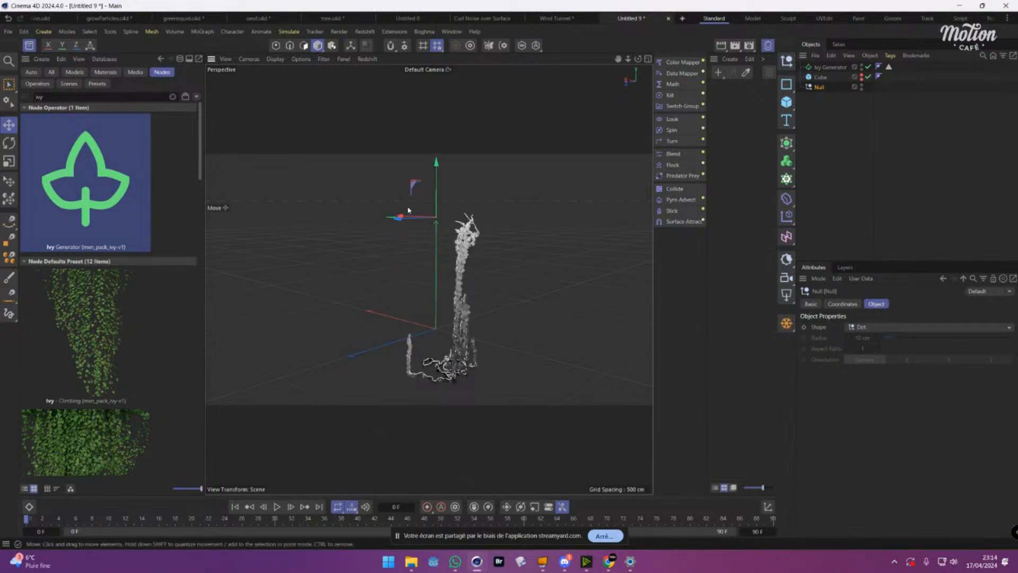
pyautogui.keyDown('alt'); pyautogui.moveTo(402, 223); pyautogui.dragTo(327, 254); pyautogui.keyUp('alt')
pyautogui.moveTo(422, 216); pyautogui.dragTo(467, 262)
pyautogui.moveTo(399, 136); pyautogui.dragTo(401, 201)
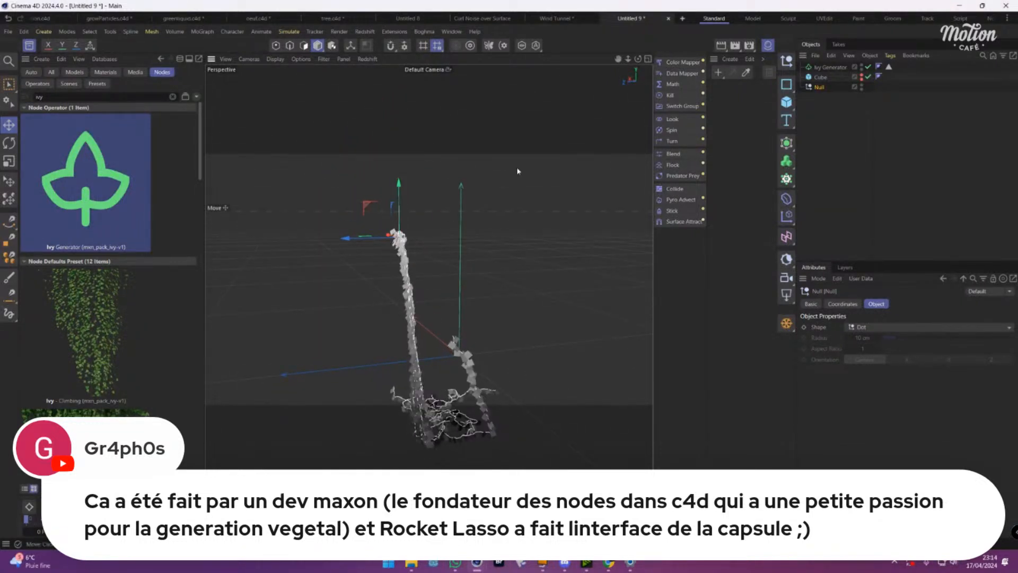
# Show the cube in the viewport again and set its X, Y and Z segments to 10 each.
pyautogui.click(822, 80)
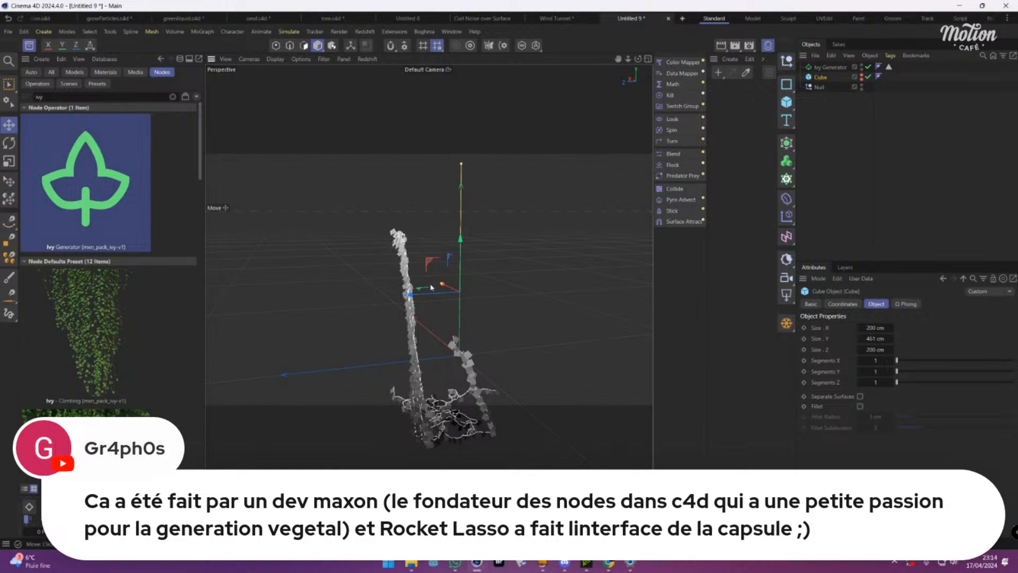
pyautogui.keyDown('alt'); pyautogui.moveTo(439, 286); pyautogui.dragTo(473, 295); pyautogui.keyUp('alt')
pyautogui.keyDown('alt'); pyautogui.moveTo(401, 319); pyautogui.dragTo(460, 276, button='middle'); pyautogui.keyUp('alt')
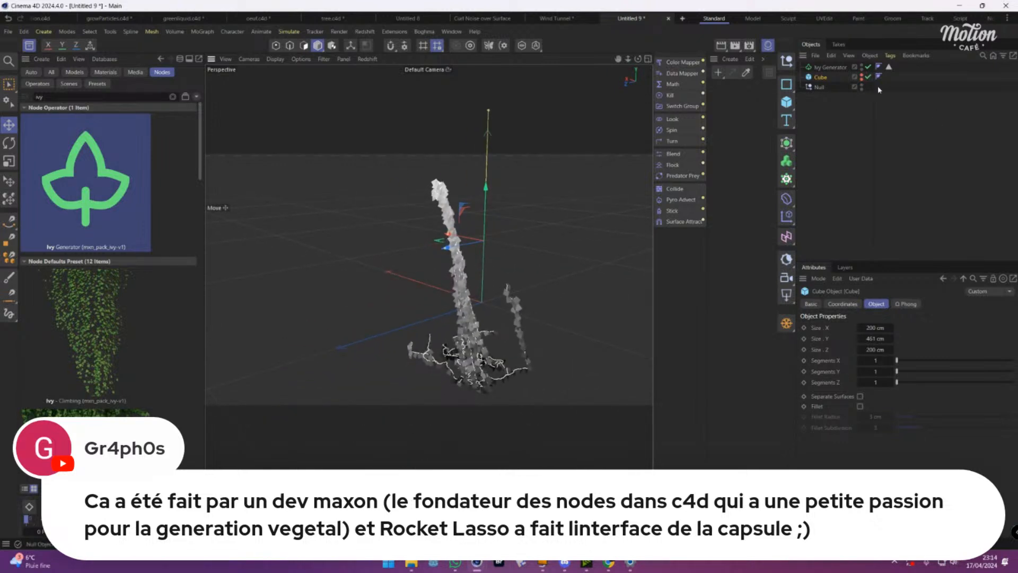
pyautogui.click(861, 77)
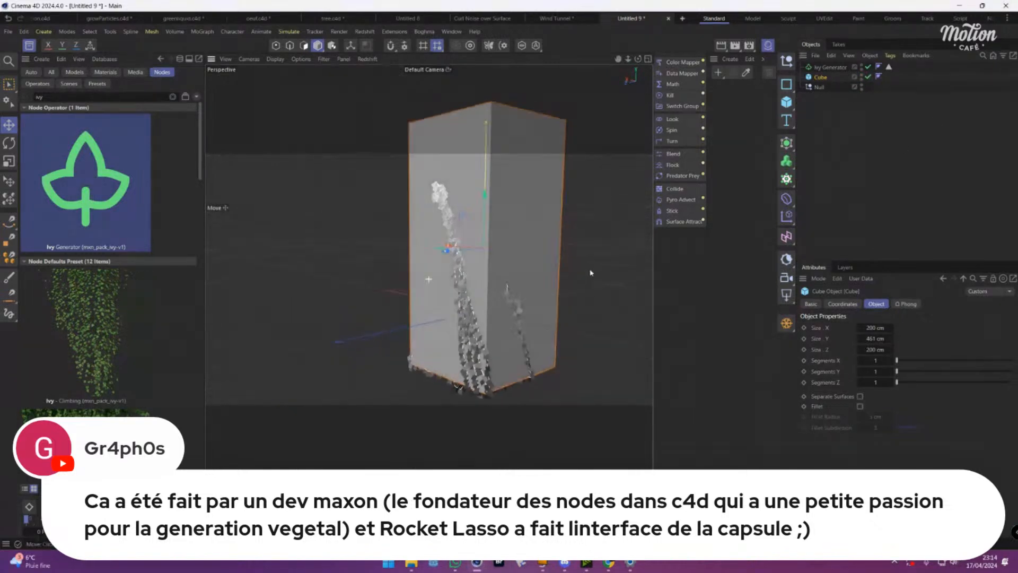
pyautogui.moveTo(896, 360); pyautogui.dragTo(939, 360)
pyautogui.moveTo(897, 371); pyautogui.dragTo(952, 360)
pyautogui.keyDown('alt'); pyautogui.moveTo(505, 232); pyautogui.dragTo(568, 270); pyautogui.keyUp('alt')
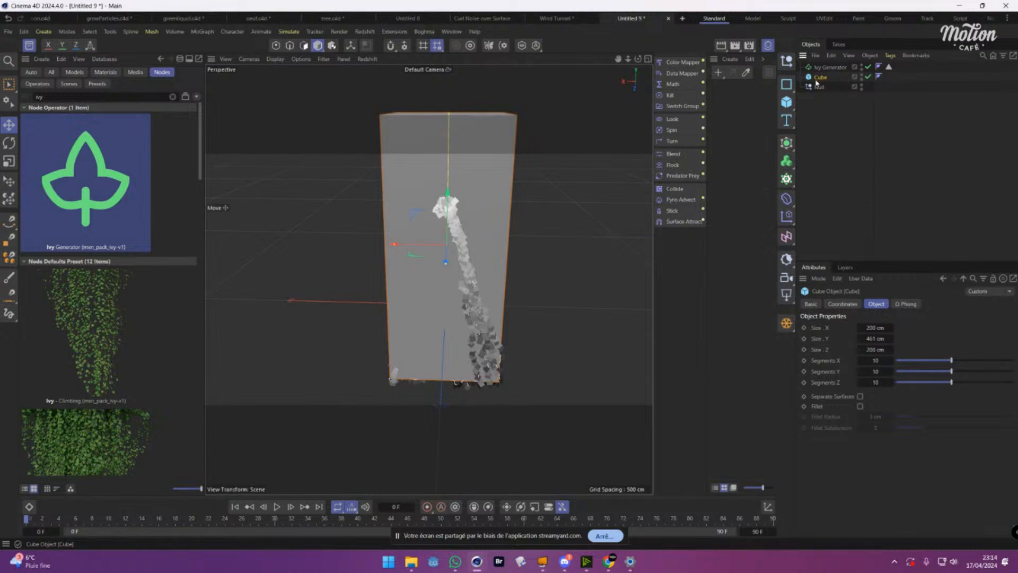
# Make the cube editable and select a two-by-two block of polygons on the face where the ivy climbs.
pyautogui.press('c')
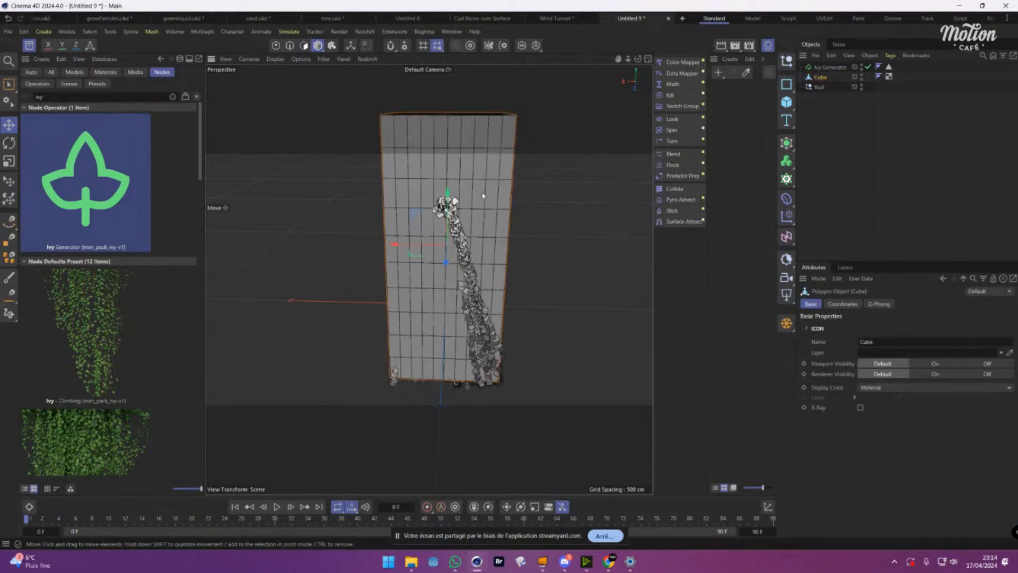
pyautogui.scroll(6, 458, 227)
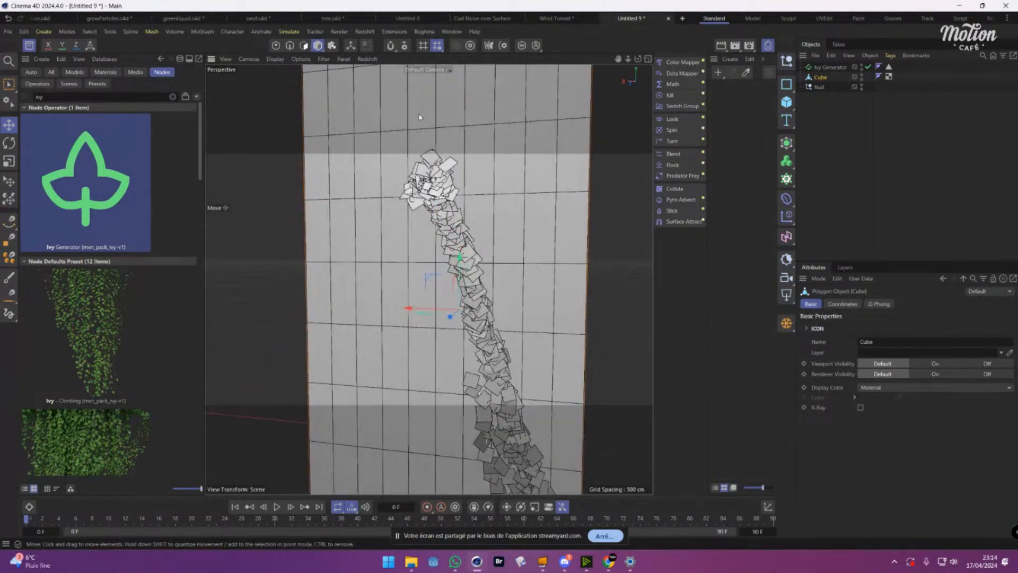
pyautogui.click(304, 46)
pyautogui.click(450, 289)
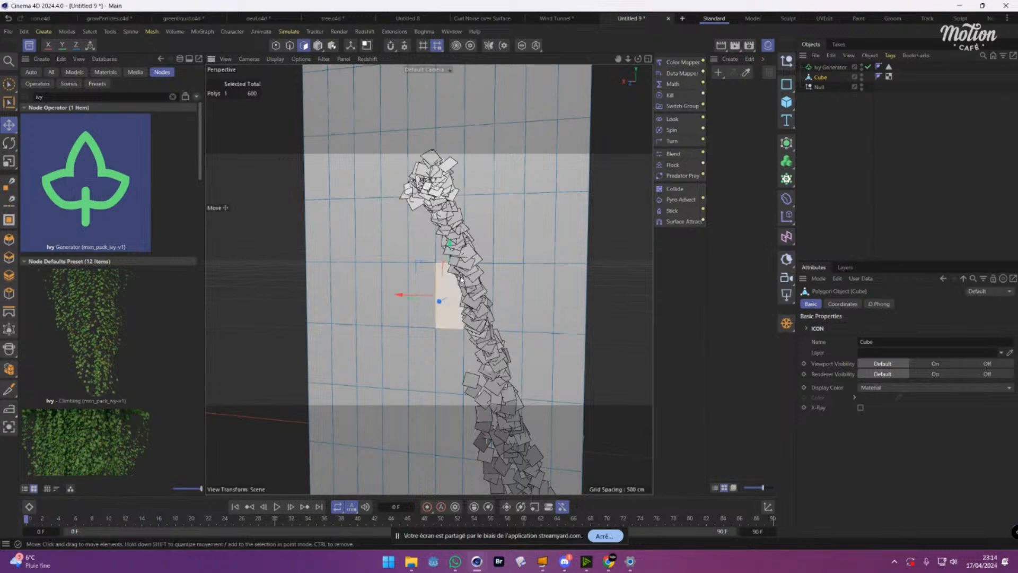
pyautogui.keyDown('shift'); pyautogui.click(460, 224); pyautogui.keyUp('shift')
pyautogui.keyDown('shift'); pyautogui.click(486, 250); pyautogui.keyUp('shift')
pyautogui.keyDown('shift'); pyautogui.click(486, 286); pyautogui.keyUp('shift')
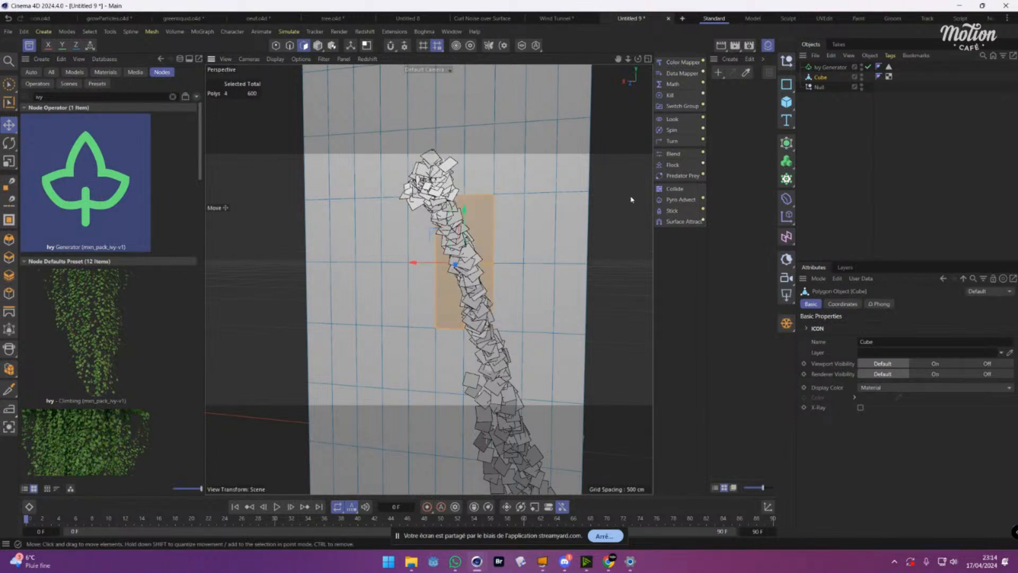
# Invert the cube's polygon selection and store it as a polygon selection tag.
pyautogui.press('u')
pyautogui.press('i')
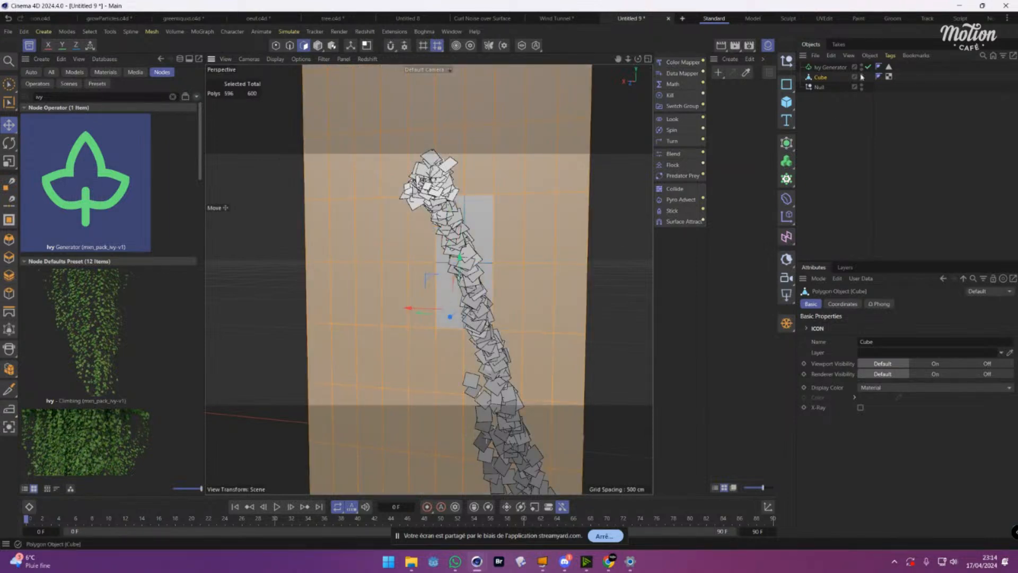
pyautogui.click(107, 35)
pyautogui.moveTo(93, 35)
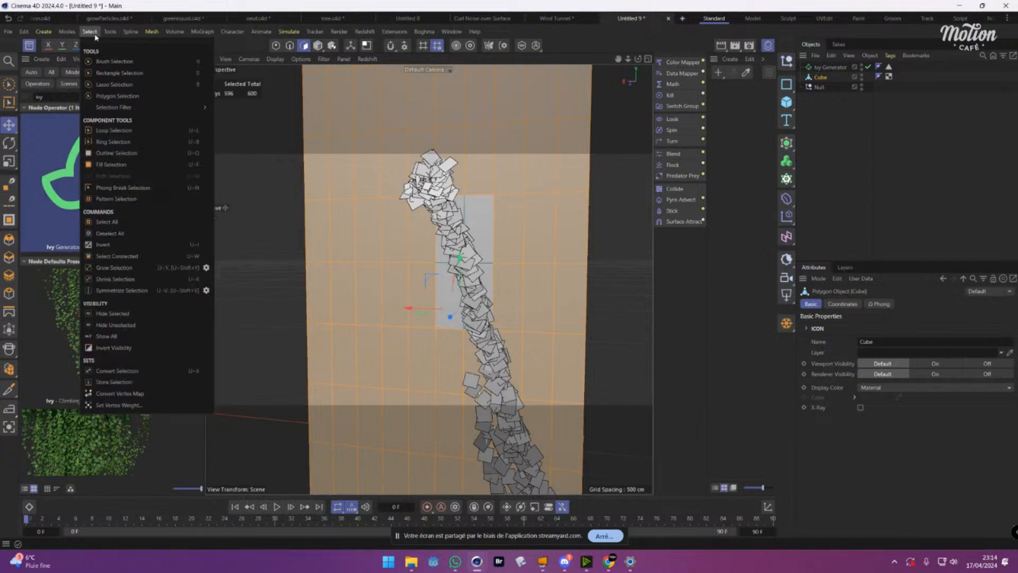
pyautogui.click(128, 383)
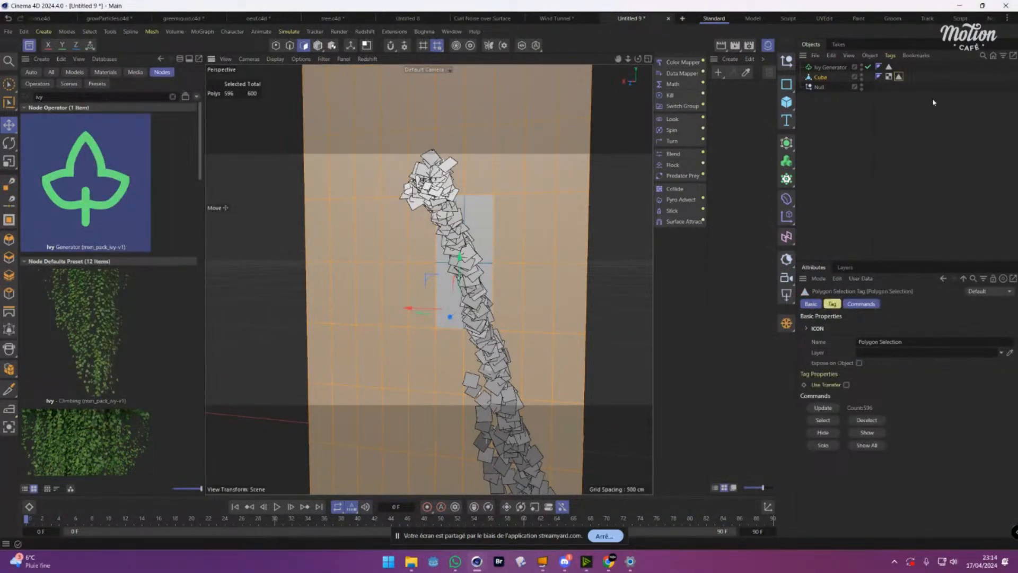
# Replace All in the Ivy Generator's Selection String with the cube's Polygon Selection tag.
pyautogui.click(828, 67)
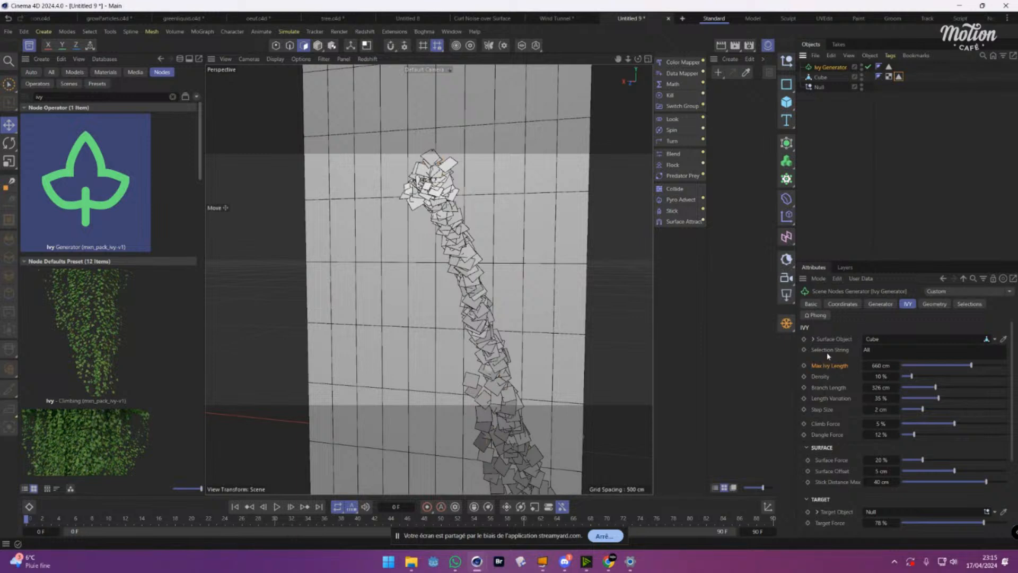
pyautogui.moveTo(917, 223); pyautogui.dragTo(896, 351)
pyautogui.press('BackSpace')
pyautogui.press('BackSpace')
pyautogui.press('BackSpace')
pyautogui.click(910, 209)
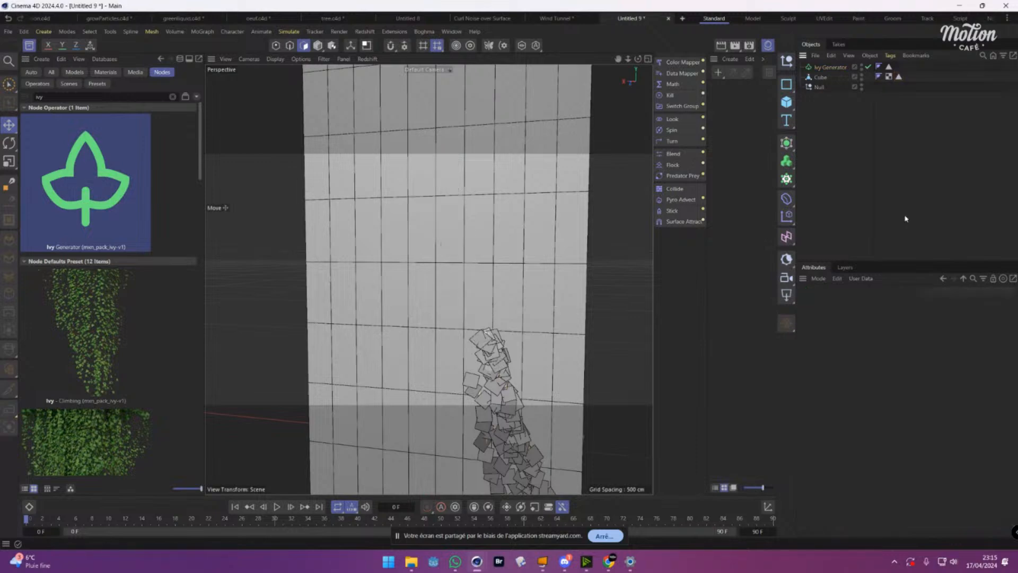
# Recall the cube's stored polygon selection and examine how the ivy grows around the excluded polygons.
pyautogui.keyDown('alt'); pyautogui.moveTo(468, 306); pyautogui.dragTo(467, 293); pyautogui.keyUp('alt')
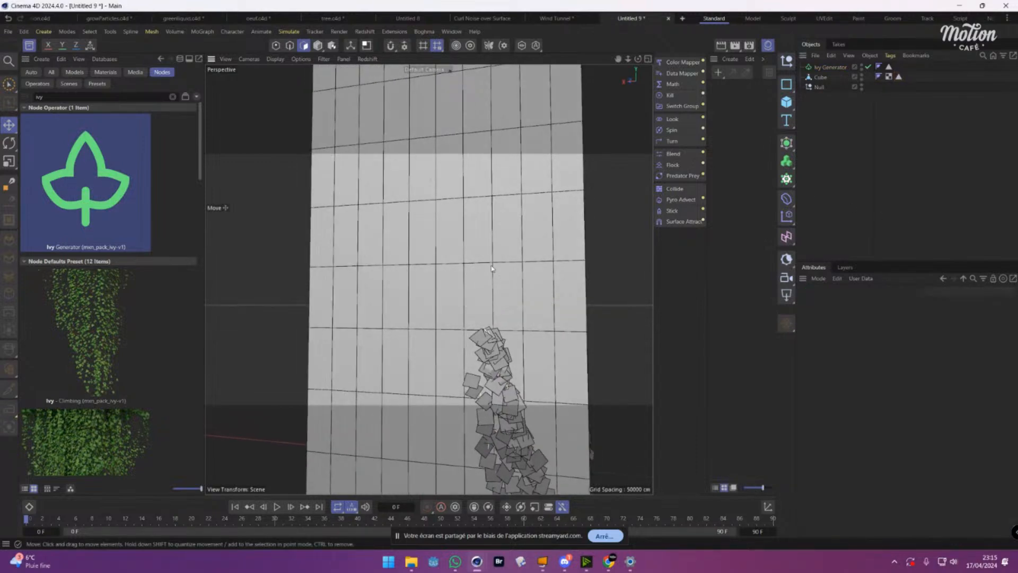
pyautogui.doubleClick(899, 76)
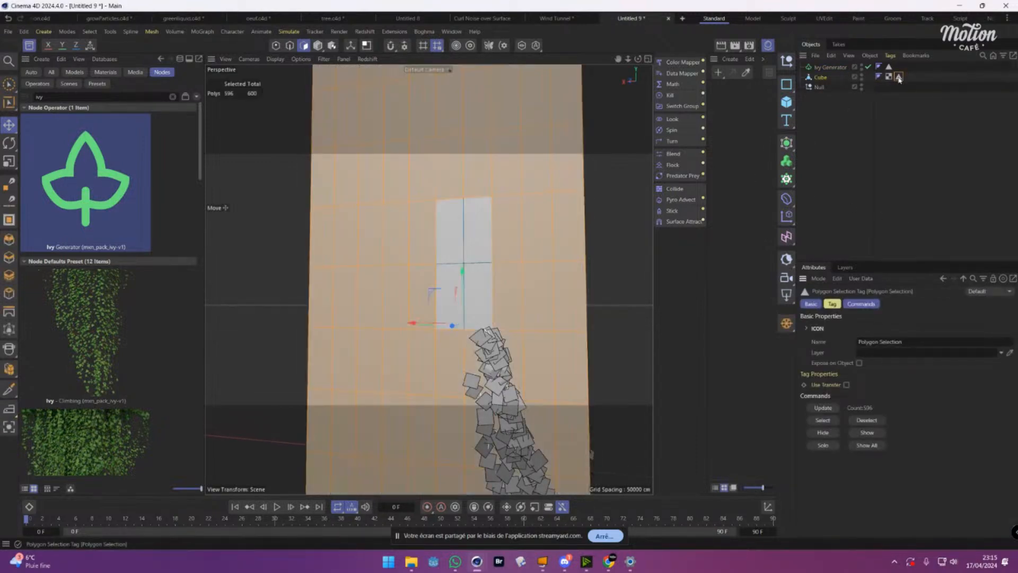
pyautogui.moveTo(579, 326)
pyautogui.keyDown('alt'); pyautogui.mouseDown()
pyautogui.moveTo(541, 323)
pyautogui.moveTo(562, 325)
pyautogui.mouseUp(); pyautogui.keyUp('alt')
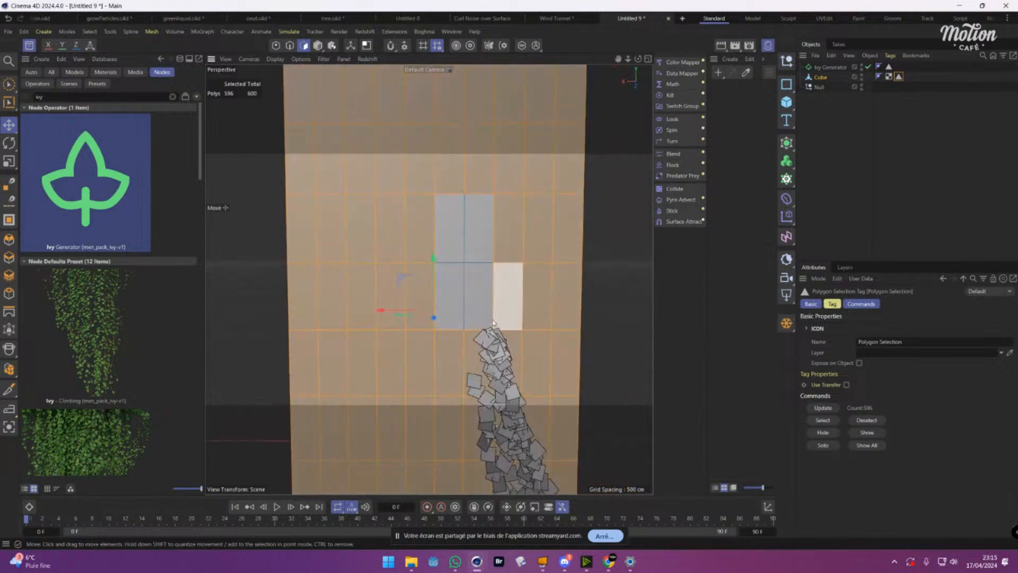
pyautogui.scroll(-5, 432, 255)
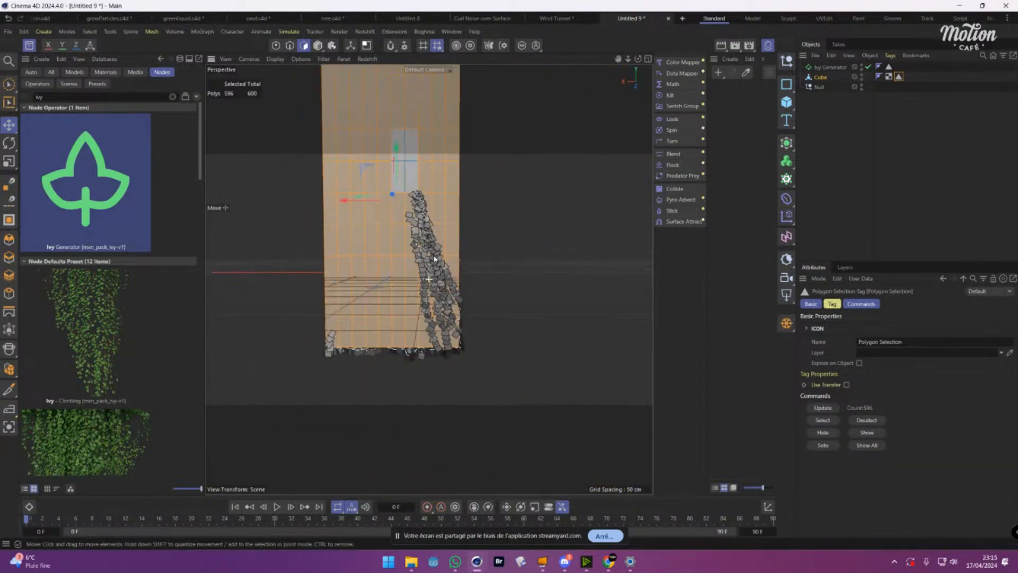
pyautogui.keyDown('alt'); pyautogui.moveTo(434, 258); pyautogui.dragTo(584, 322); pyautogui.keyUp('alt')
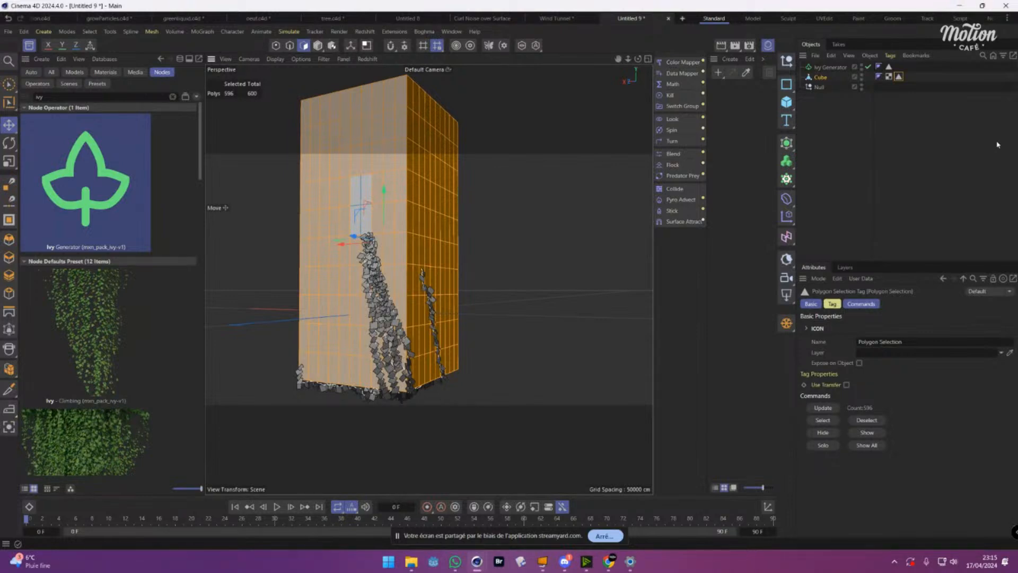
# In the Ivy Generator's Geometry settings, set the clinging leaves' Tug Upward to 34° and Mirror to 25°.
pyautogui.click(830, 68)
pyautogui.scroll(-3, 860, 447)
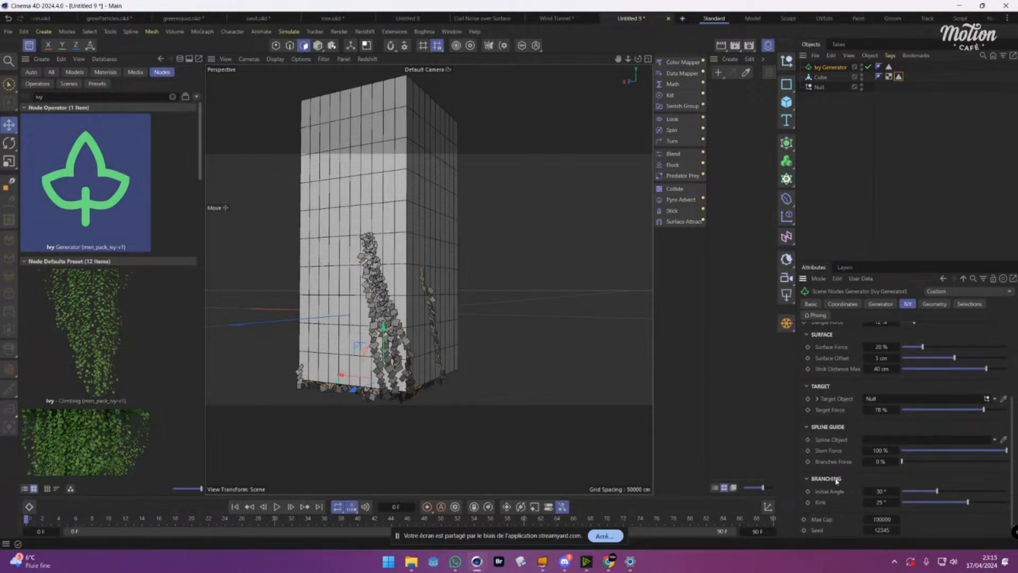
pyautogui.click(936, 304)
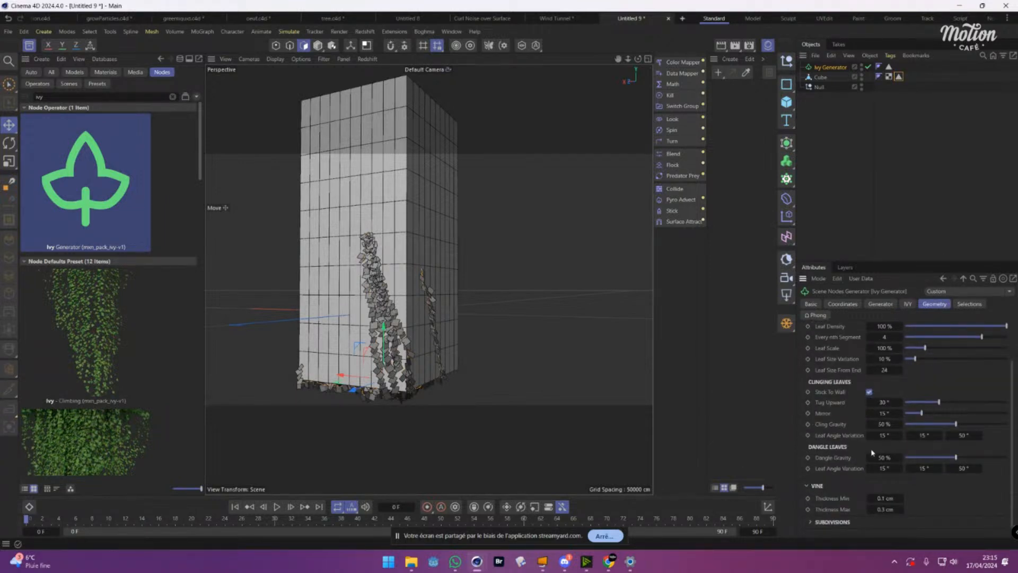
pyautogui.moveTo(940, 405)
pyautogui.mouseDown()
pyautogui.moveTo(1006, 404)
pyautogui.moveTo(947, 403)
pyautogui.moveTo(937, 417)
pyautogui.mouseUp()
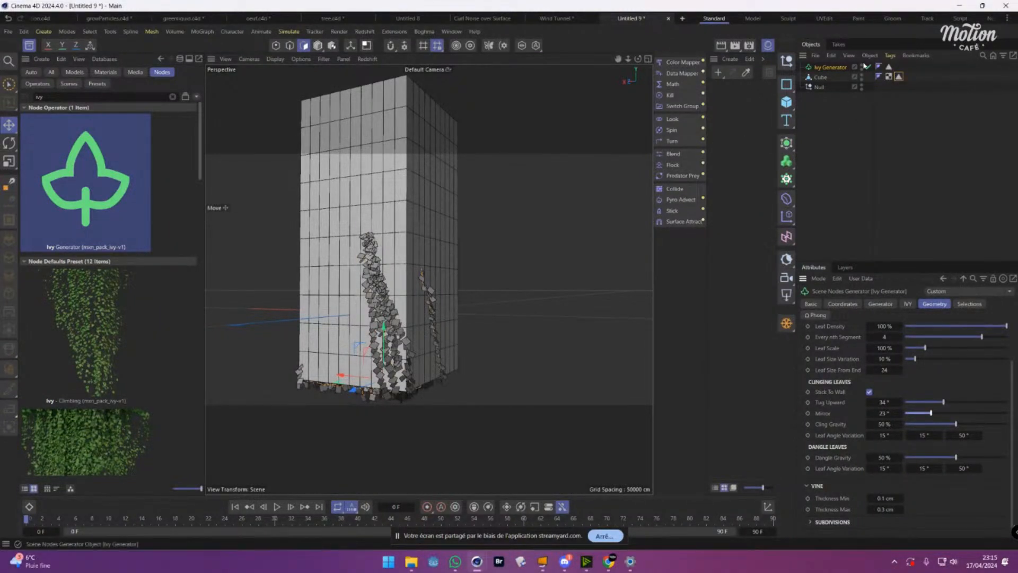
# Inspect the Ivy Generator's Leaves selection tag and add the Ivy - Climbing preset to the scene.
pyautogui.click(890, 69)
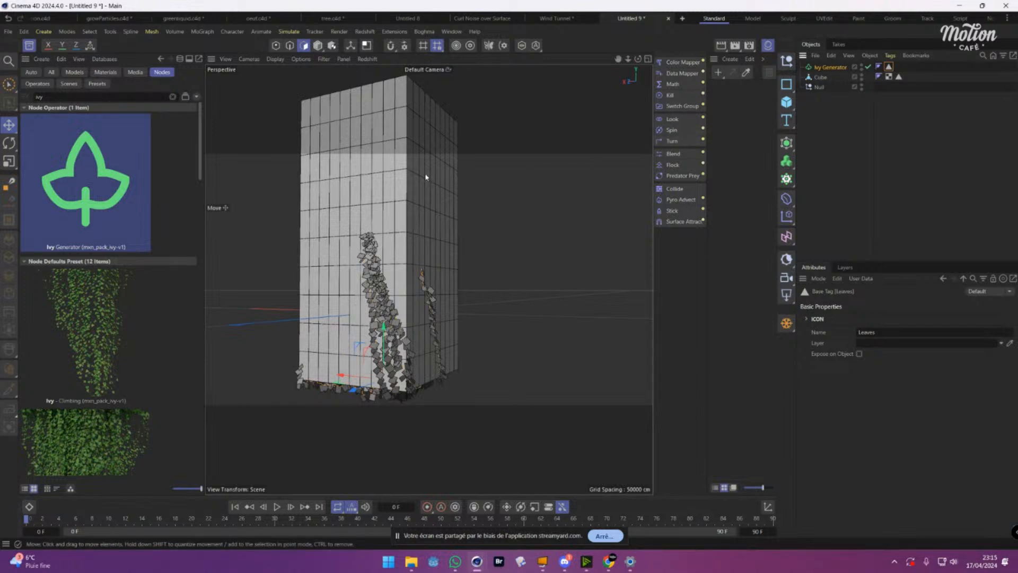
pyautogui.doubleClick(113, 317)
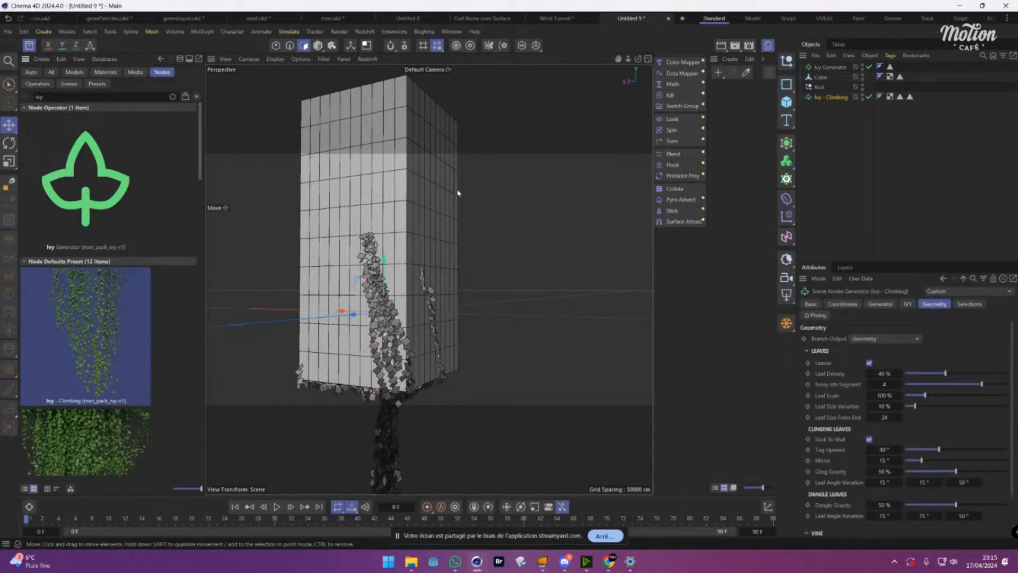
# Create a new project and add the Ivy - Climbing - Dense preset to it.
pyautogui.click(683, 19)
pyautogui.scroll(-5, 182, 343)
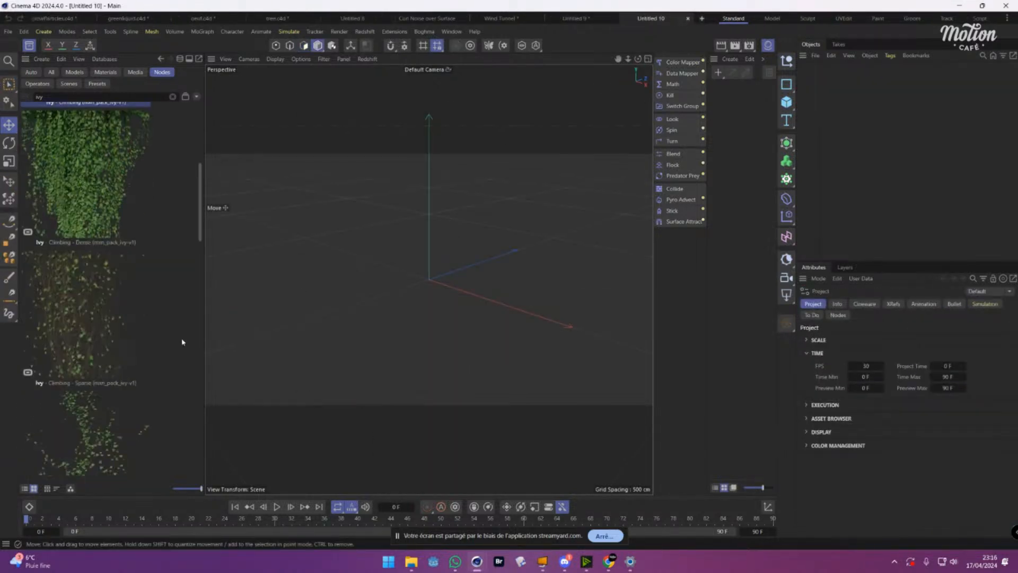
pyautogui.scroll(-1, 182, 342)
pyautogui.scroll(2, 143, 280)
pyautogui.doubleClick(90, 263)
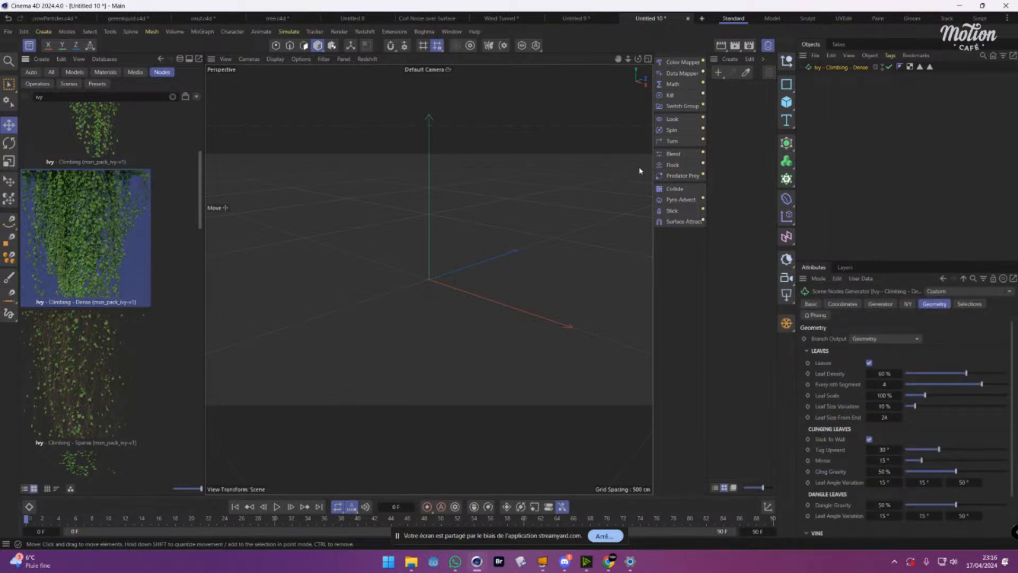
# Find the English Ivy - Single Leaf material among the ivy assets and assign it to the Ivy - Climbing - Dense generator.
pyautogui.click(134, 72)
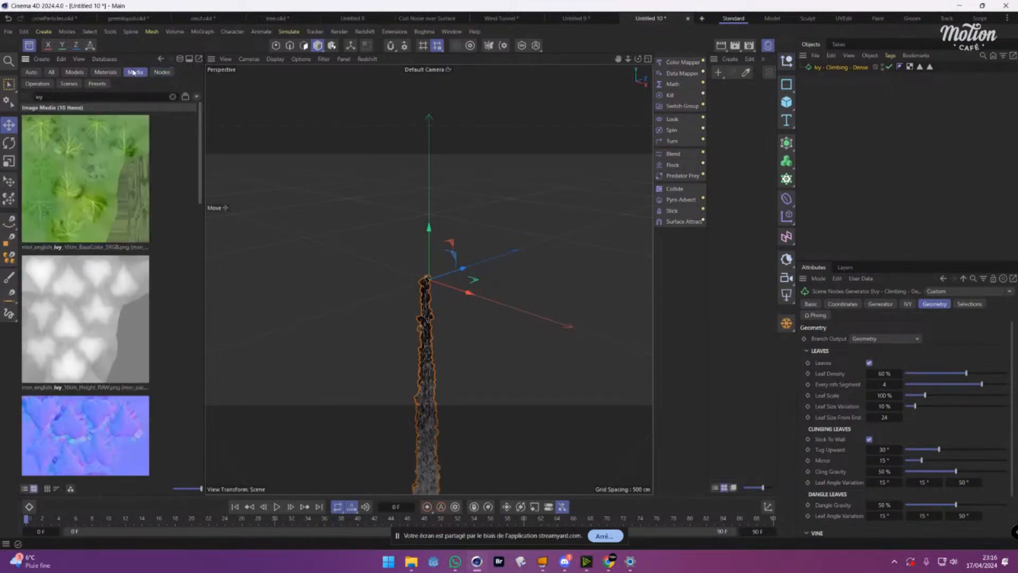
pyautogui.click(67, 84)
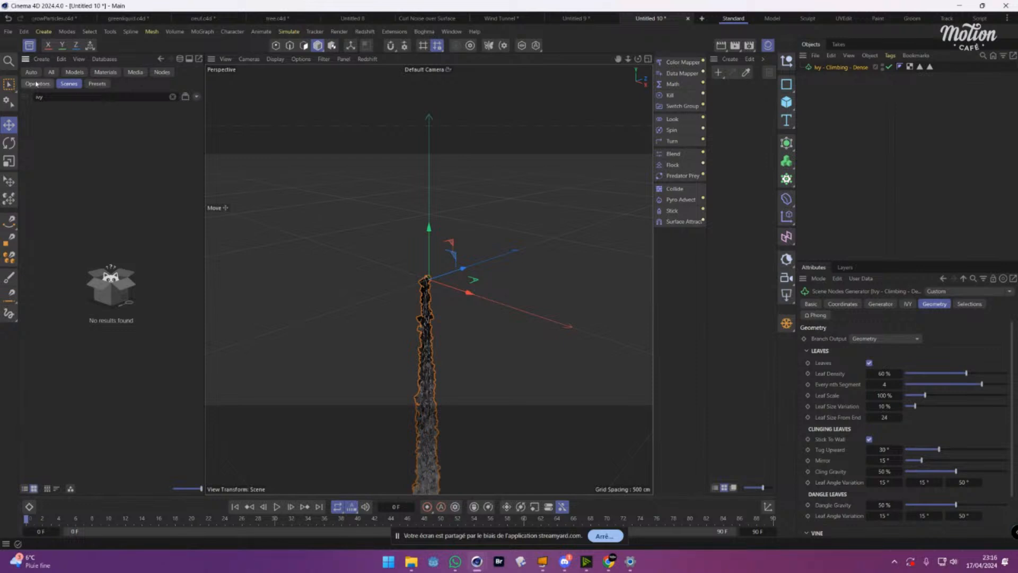
pyautogui.click(134, 72)
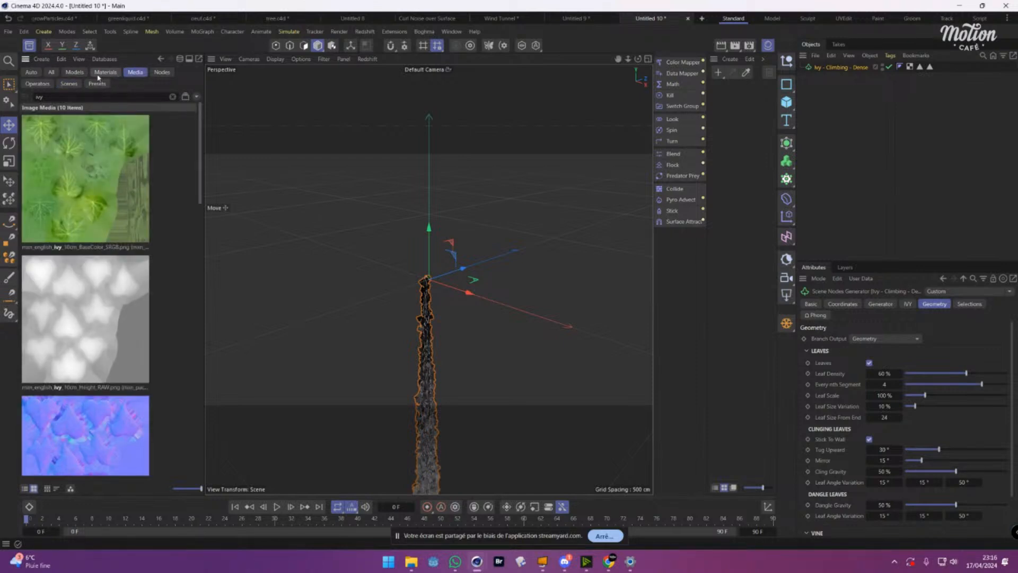
pyautogui.click(80, 74)
pyautogui.click(105, 72)
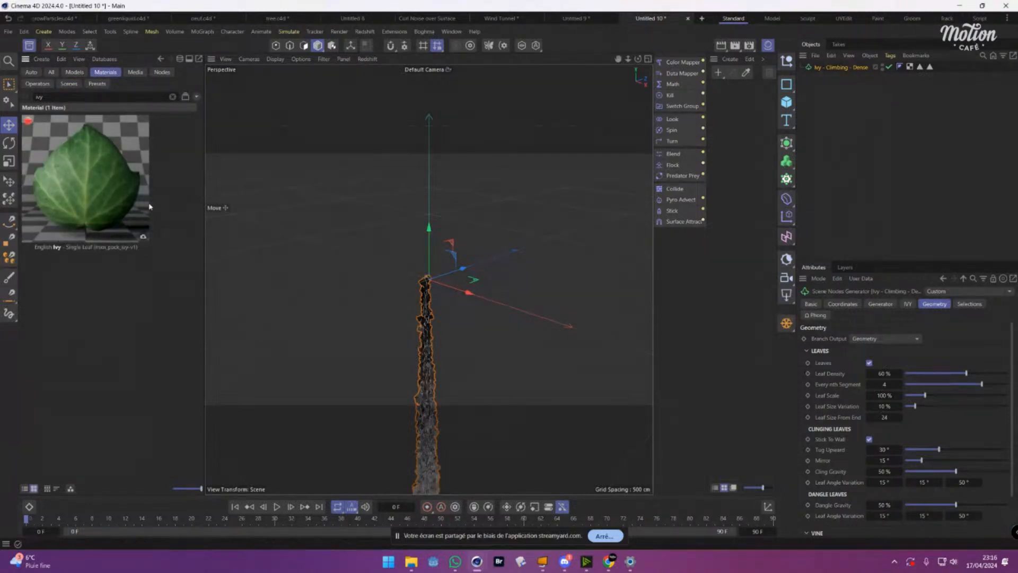
pyautogui.moveTo(88, 207); pyautogui.dragTo(684, 163)
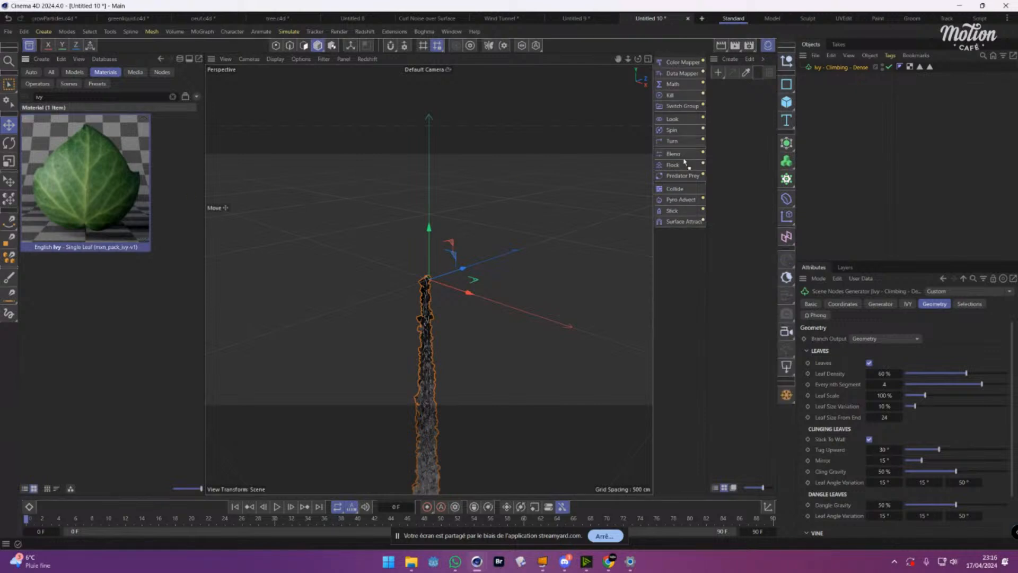
pyautogui.moveTo(759, 117); pyautogui.dragTo(838, 71)
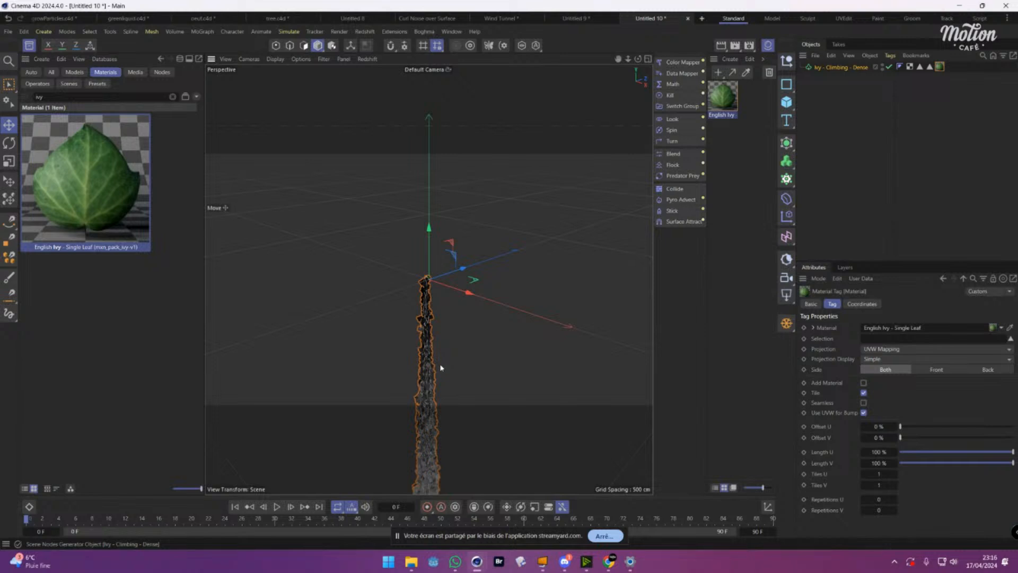
# Restrict the ivy's material tag to the Leaves polygon selection and examine the leaves and stems up close.
pyautogui.scroll(2, 440, 363)
pyautogui.scroll(3, 433, 363)
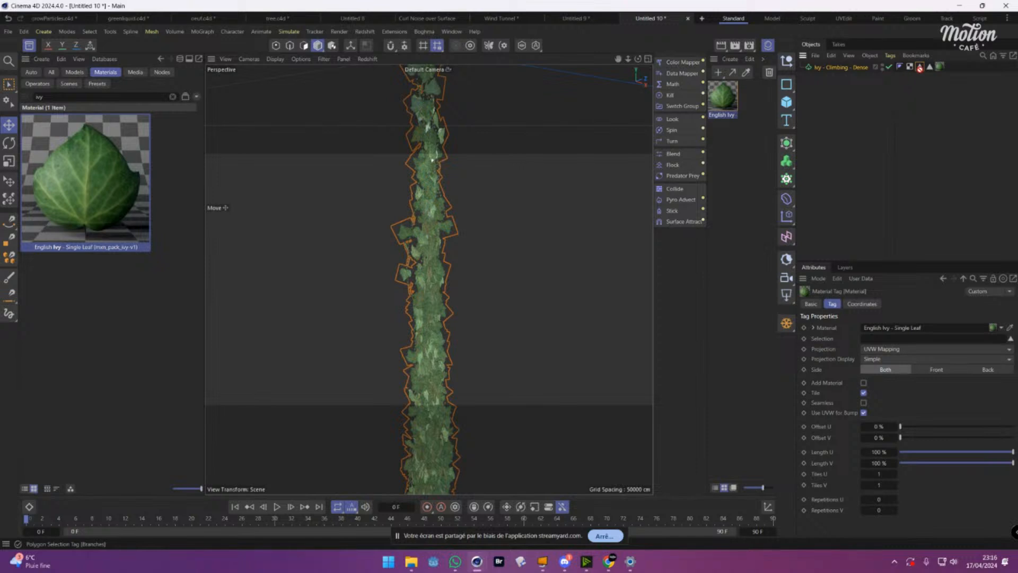
pyautogui.click(921, 67)
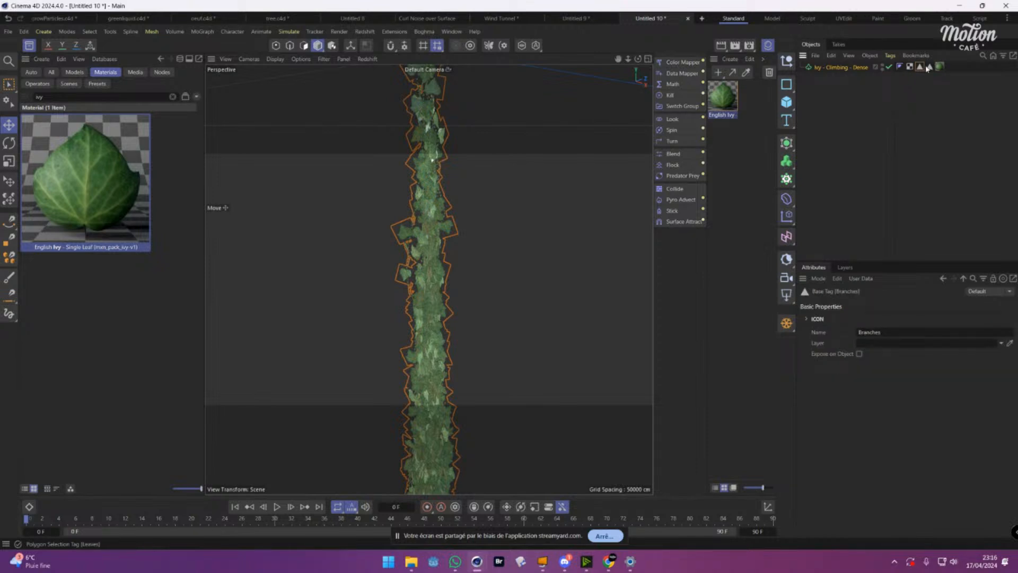
pyautogui.click(939, 66)
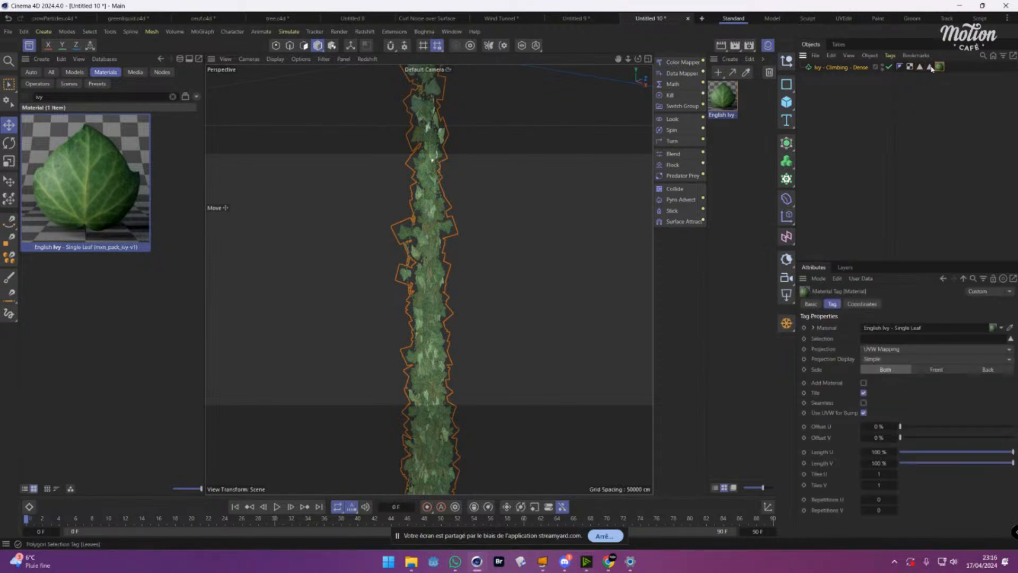
pyautogui.moveTo(929, 68); pyautogui.dragTo(907, 289)
pyautogui.moveTo(888, 342); pyautogui.dragTo(887, 339)
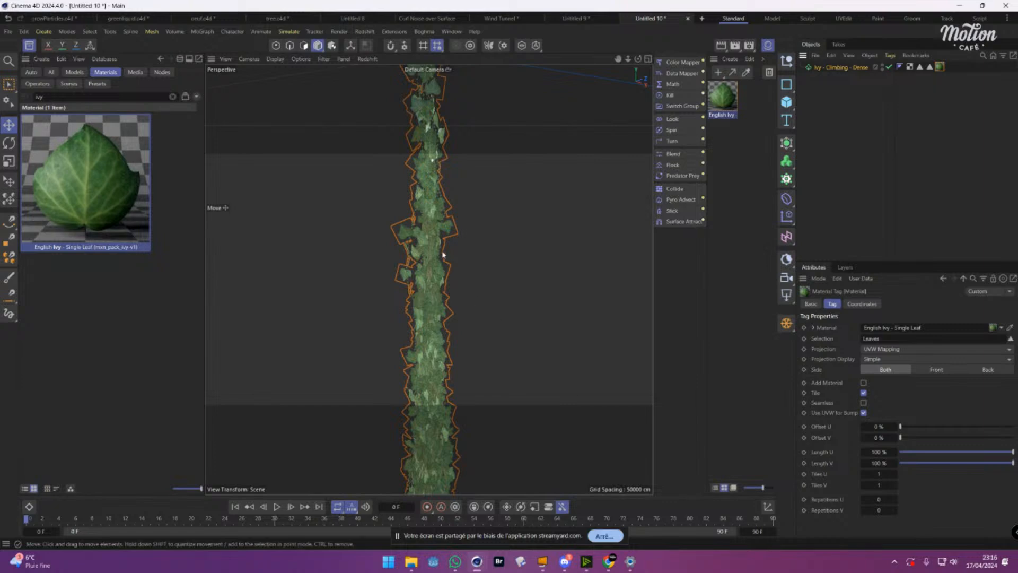
pyautogui.scroll(5, 466, 183)
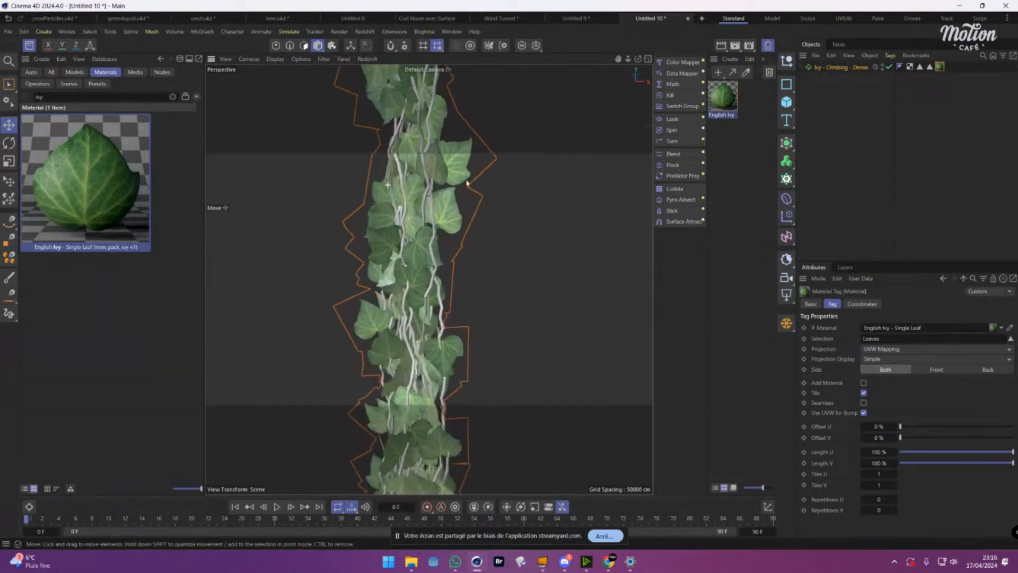
# Add a Plane and assign it as the Surface Object of the Ivy - Climbing - Dense generator.
pyautogui.keyDown('alt'); pyautogui.moveTo(466, 183); pyautogui.dragTo(311, 228); pyautogui.keyUp('alt')
pyautogui.scroll(-6, 312, 228)
pyautogui.scroll(-1, 311, 228)
pyautogui.keyDown('alt'); pyautogui.moveTo(439, 300); pyautogui.dragTo(409, 164, button='middle'); pyautogui.keyUp('alt')
pyautogui.scroll(-2, 409, 165)
pyautogui.click(839, 68)
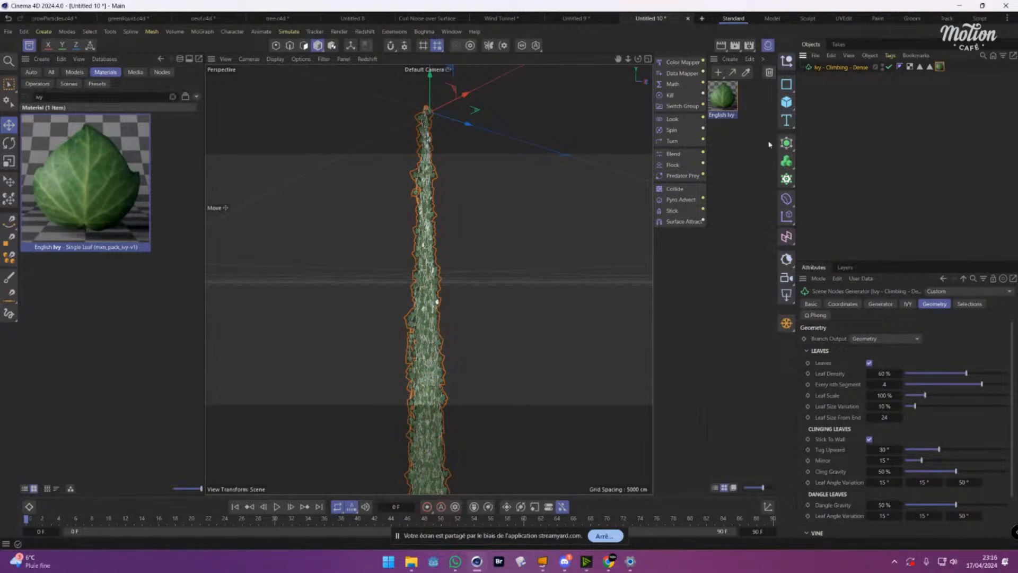
pyautogui.moveTo(784, 108); pyautogui.dragTo(829, 137)
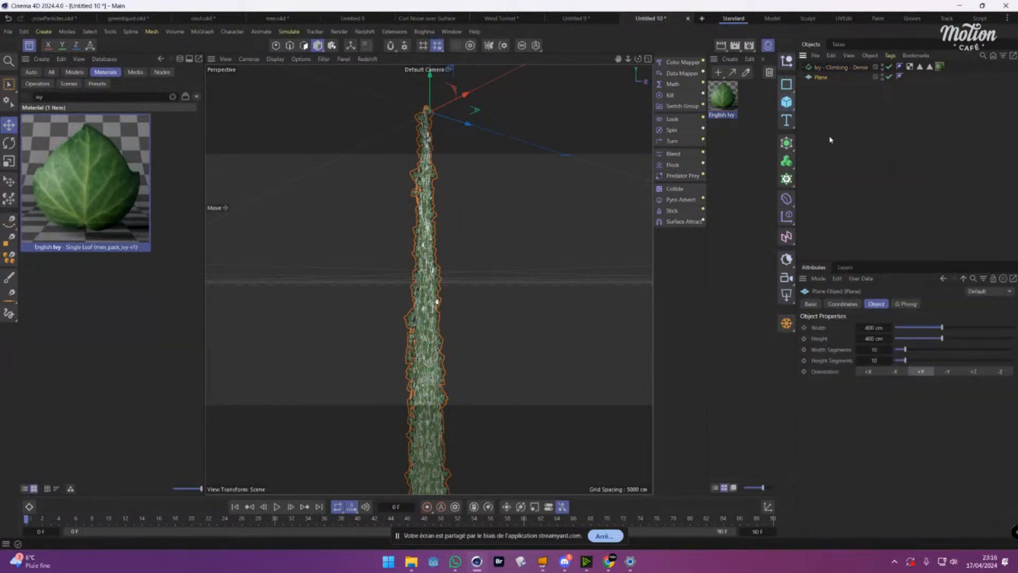
pyautogui.click(838, 67)
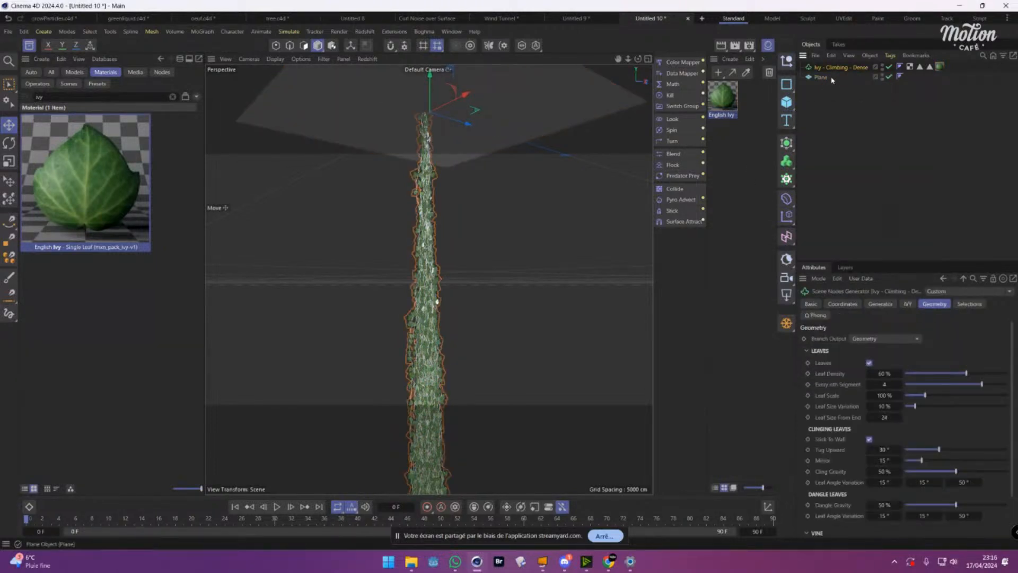
pyautogui.click(908, 304)
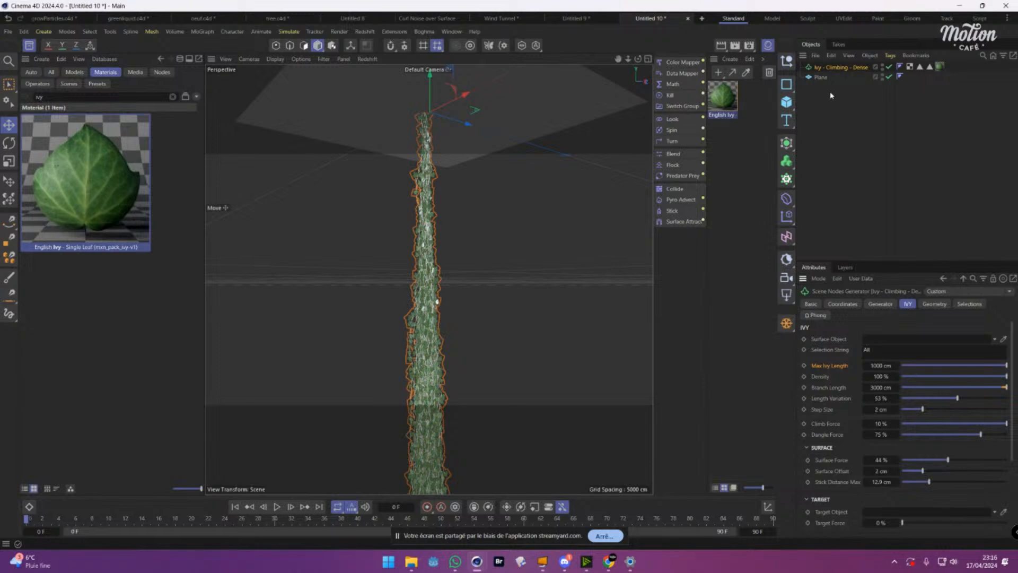
pyautogui.moveTo(821, 77); pyautogui.dragTo(870, 340)
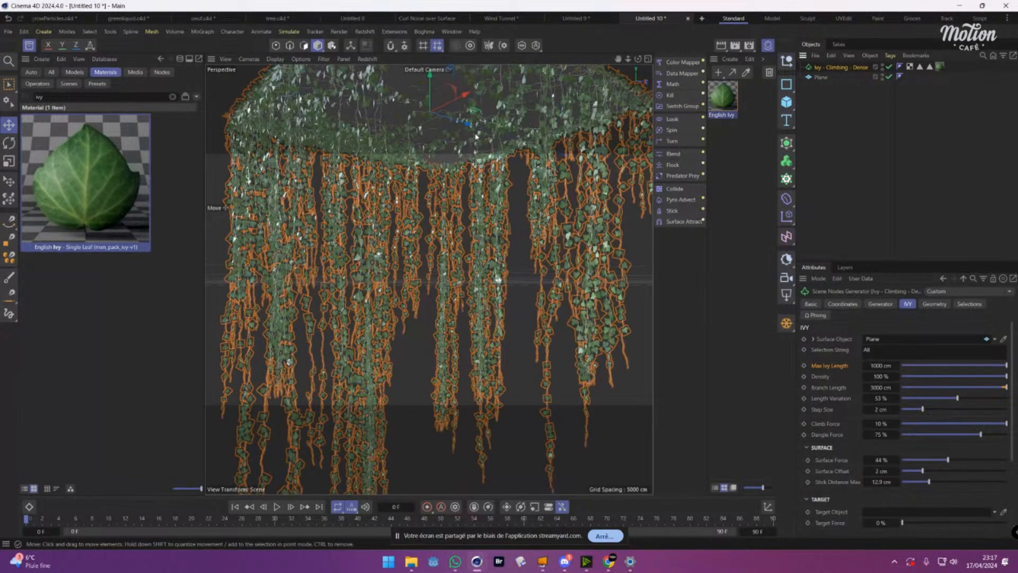
pyautogui.scroll(3, 517, 154)
pyautogui.keyDown('alt'); pyautogui.moveTo(517, 154); pyautogui.dragTo(353, 216); pyautogui.keyUp('alt')
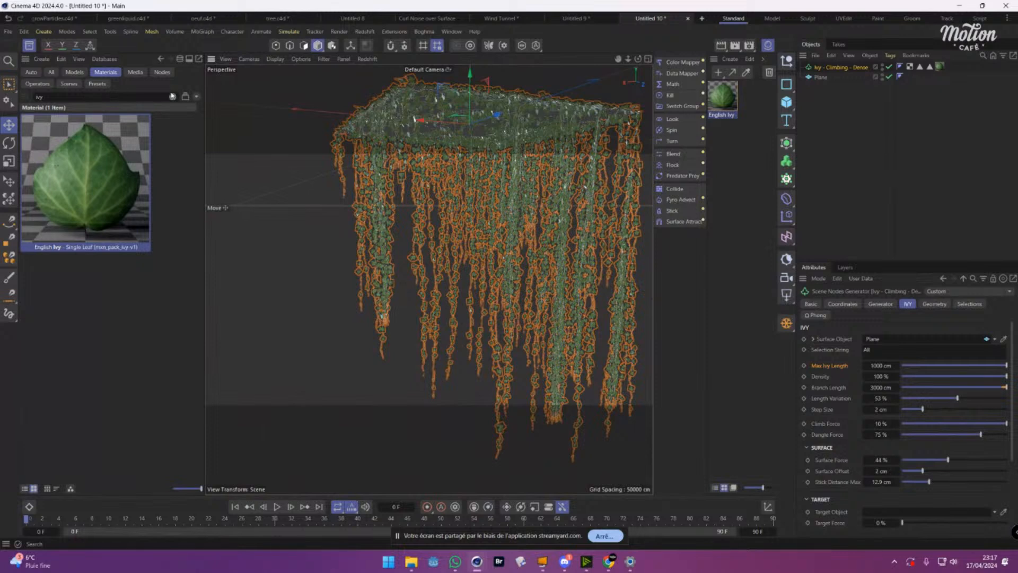
# Clear the asset search and add the abandoned_bakery HDRI from the hdri category to the scene as a Redshift dome light.
pyautogui.click(172, 97)
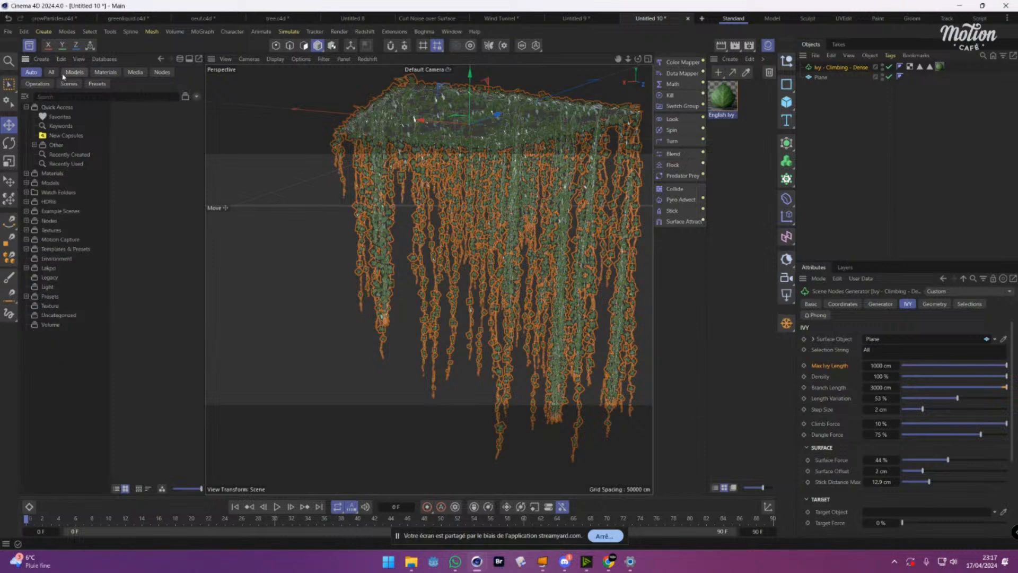
pyautogui.click(27, 268)
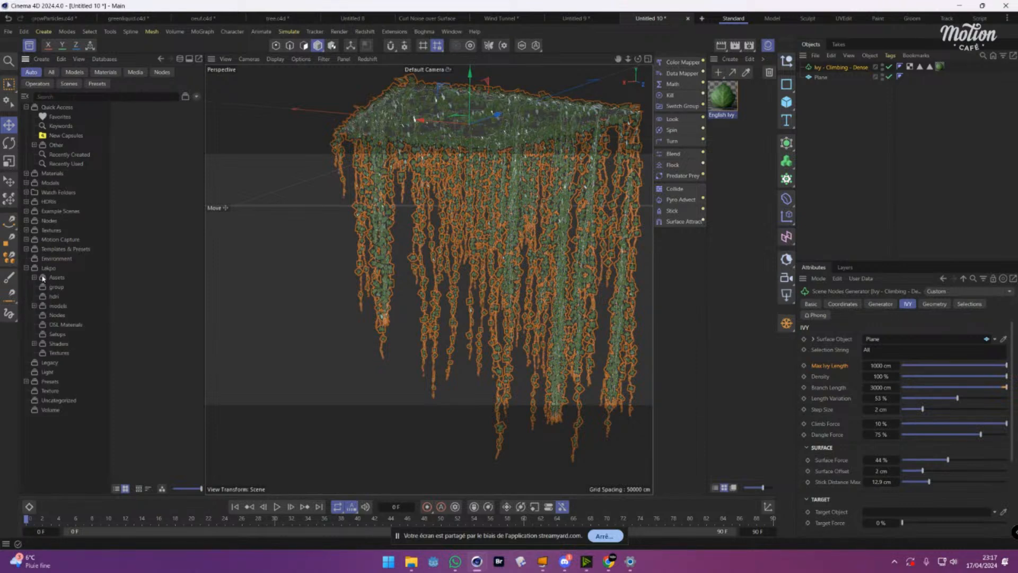
pyautogui.click(49, 297)
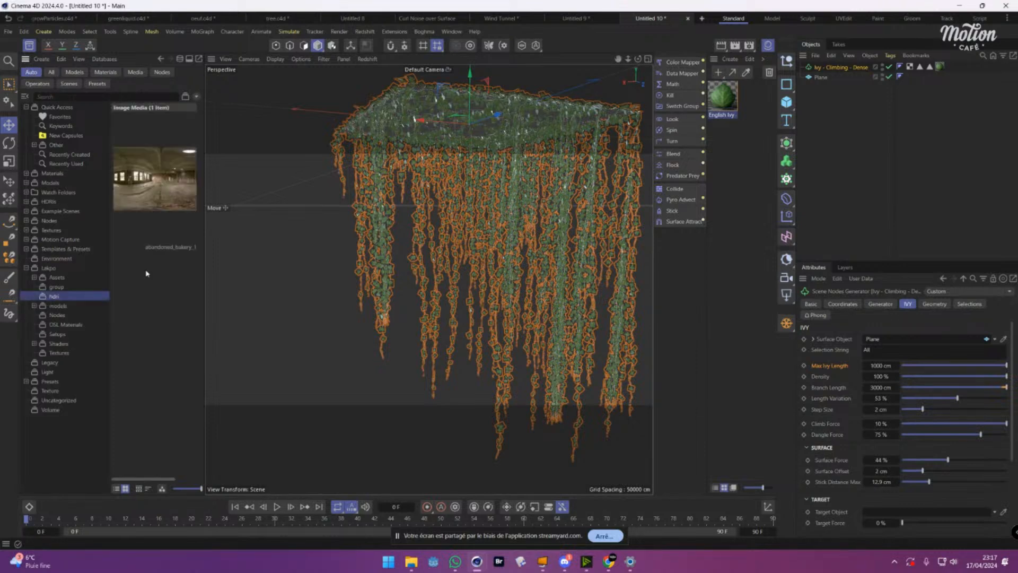
pyautogui.click(152, 196)
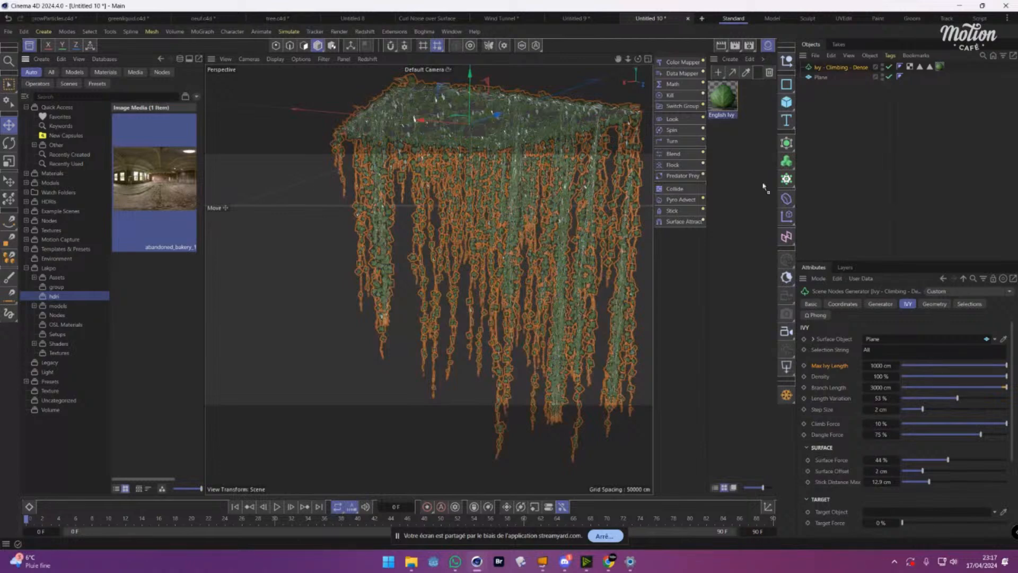
pyautogui.moveTo(763, 186); pyautogui.dragTo(825, 156)
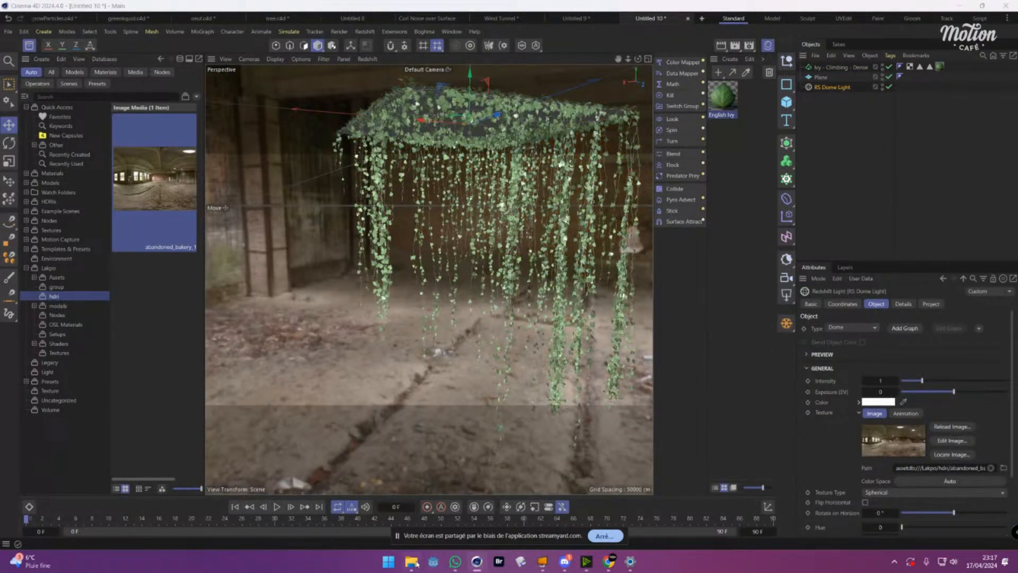
# Switch to File Explorer and import the gothic_manor_01_1k HDR from the PolyHaven 1k folder as an asset in the hdri category.
pyautogui.click(411, 561)
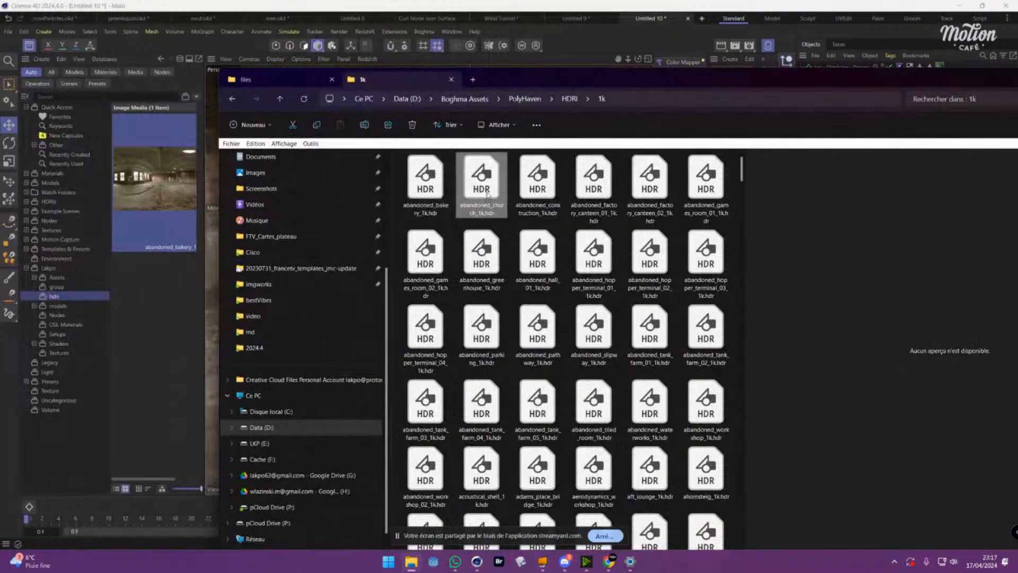
pyautogui.scroll(-10, 510, 452)
pyautogui.moveTo(482, 440); pyautogui.dragTo(159, 340)
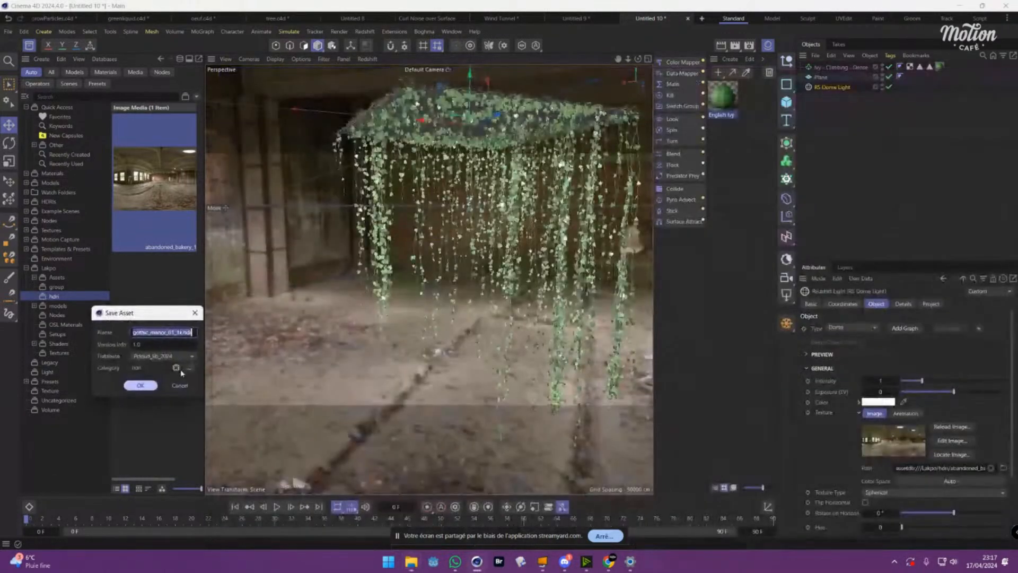
pyautogui.click(140, 385)
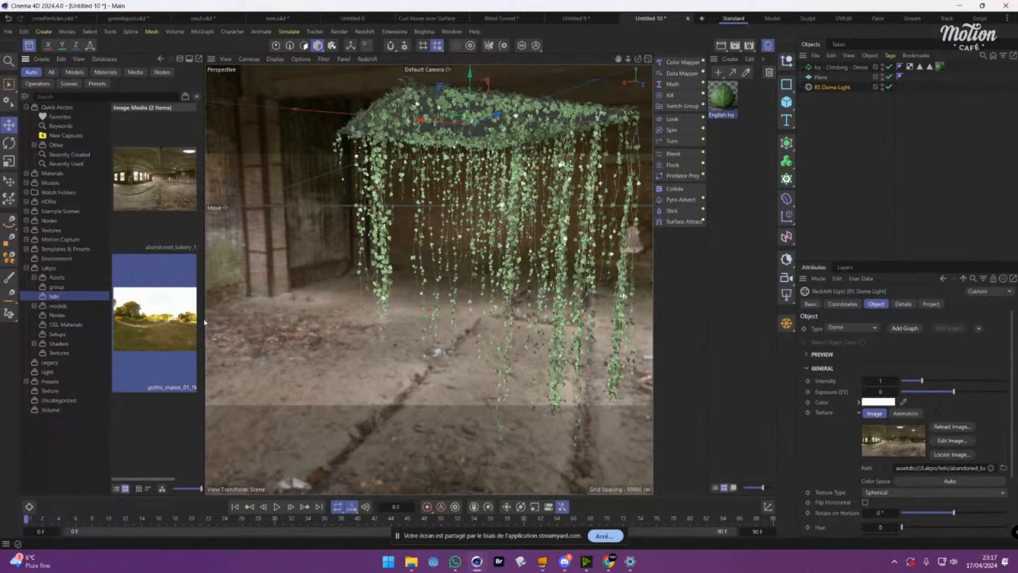
# Try to bring the gothic_manor_01_1k HDRI asset into the scene by placing it in the viewport over the ivy.
pyautogui.moveTo(146, 327); pyautogui.dragTo(414, 279)
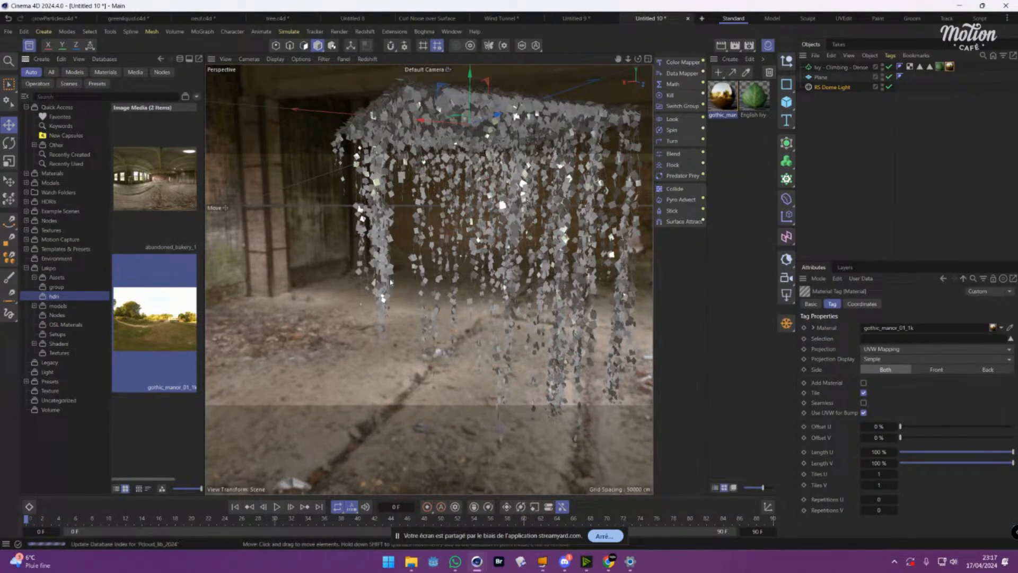
pyautogui.moveTo(391, 282); pyautogui.dragTo(412, 281)
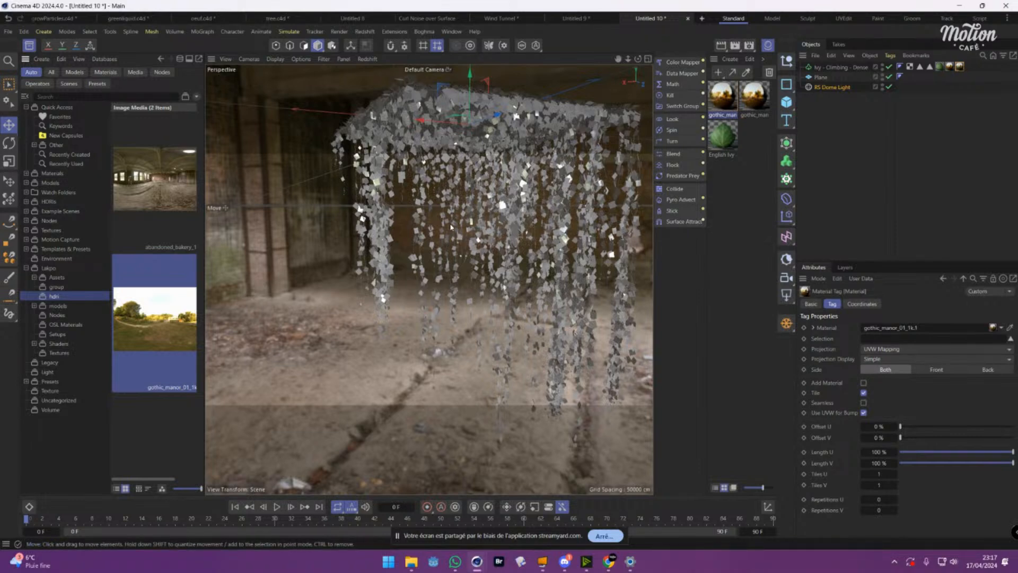
pyautogui.keyDown('alt'); pyautogui.moveTo(437, 274); pyautogui.dragTo(403, 281); pyautogui.keyUp('alt')
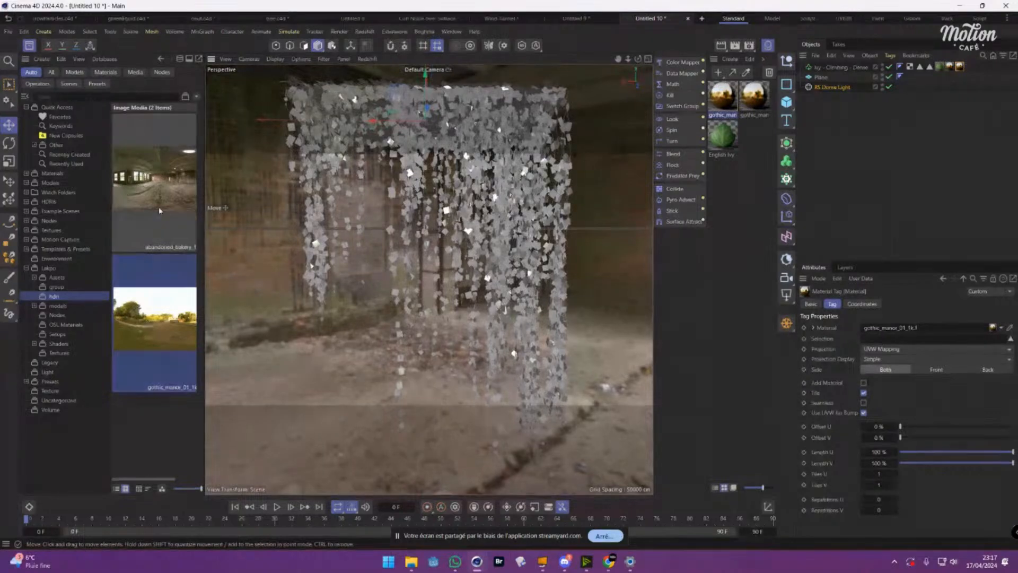
# Open the Redshift RenderView and render a preview of the hanging ivy.
pyautogui.click(368, 59)
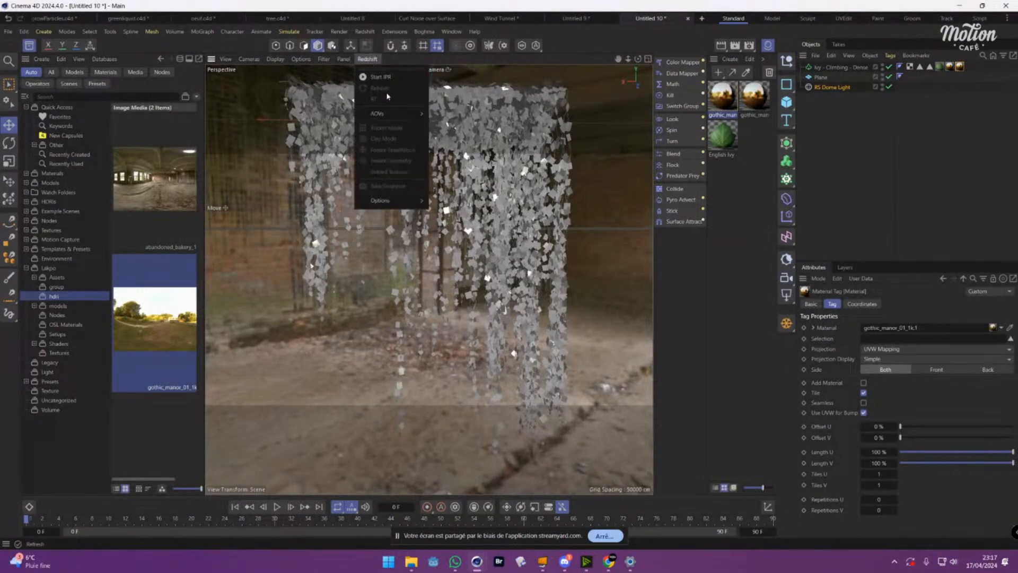
pyautogui.click(372, 33)
pyautogui.click(373, 33)
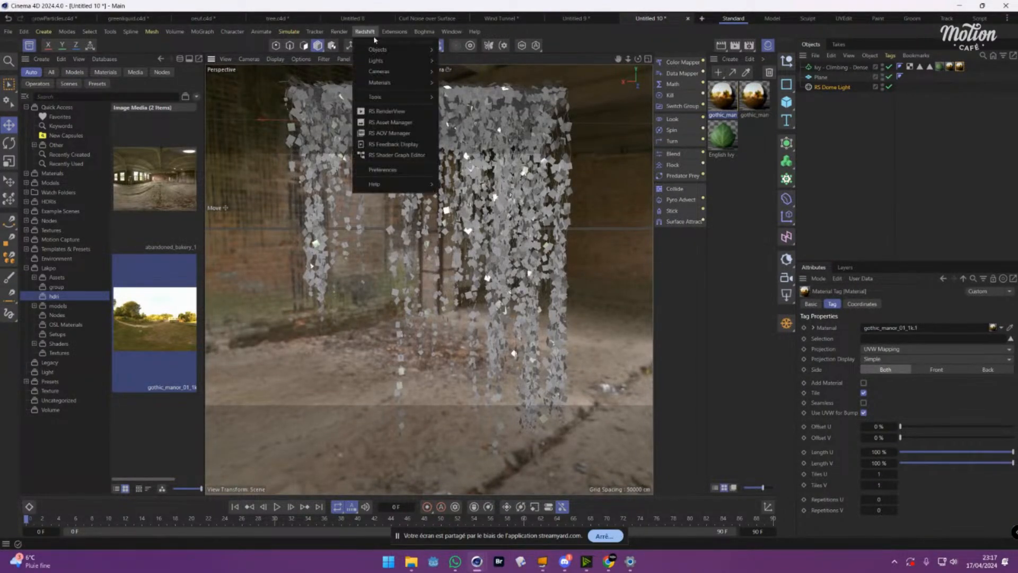
pyautogui.click(392, 122)
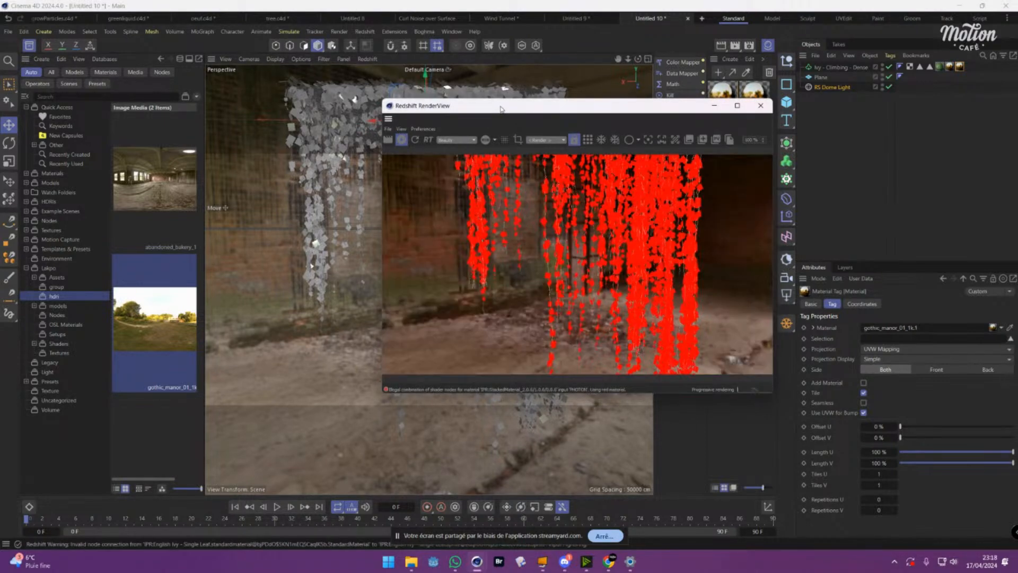
# Remove the two gothic_manor_01_1k material tags from the Ivy - Climbing object.
pyautogui.moveTo(497, 109); pyautogui.dragTo(311, 155)
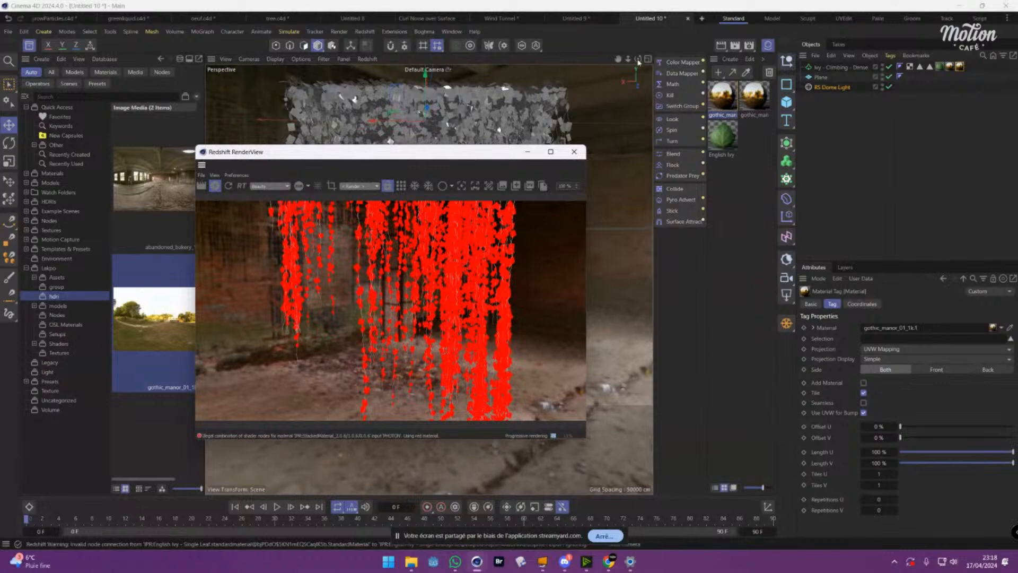
pyautogui.moveTo(637, 60); pyautogui.dragTo(636, 63)
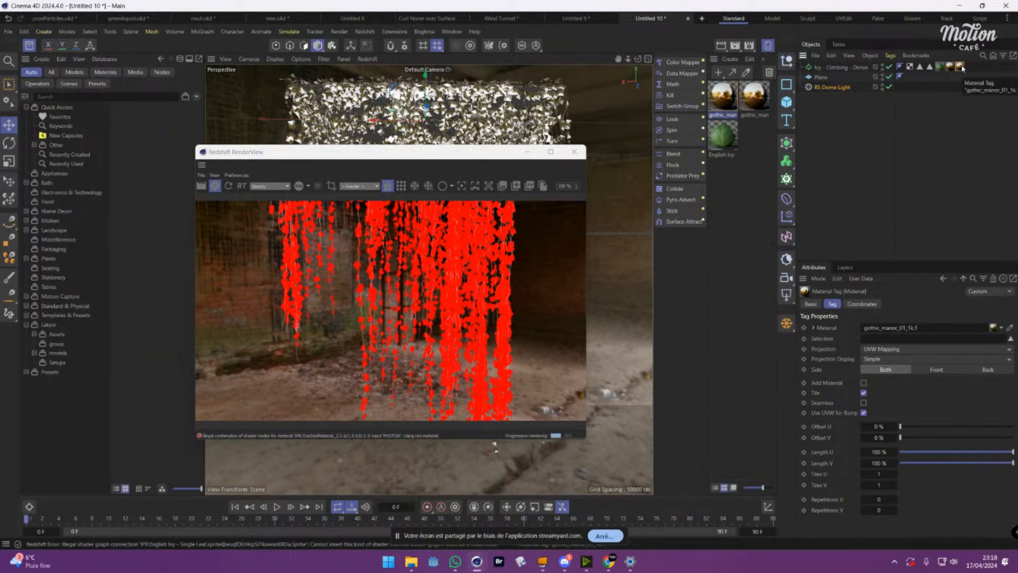
pyautogui.press('Delete')
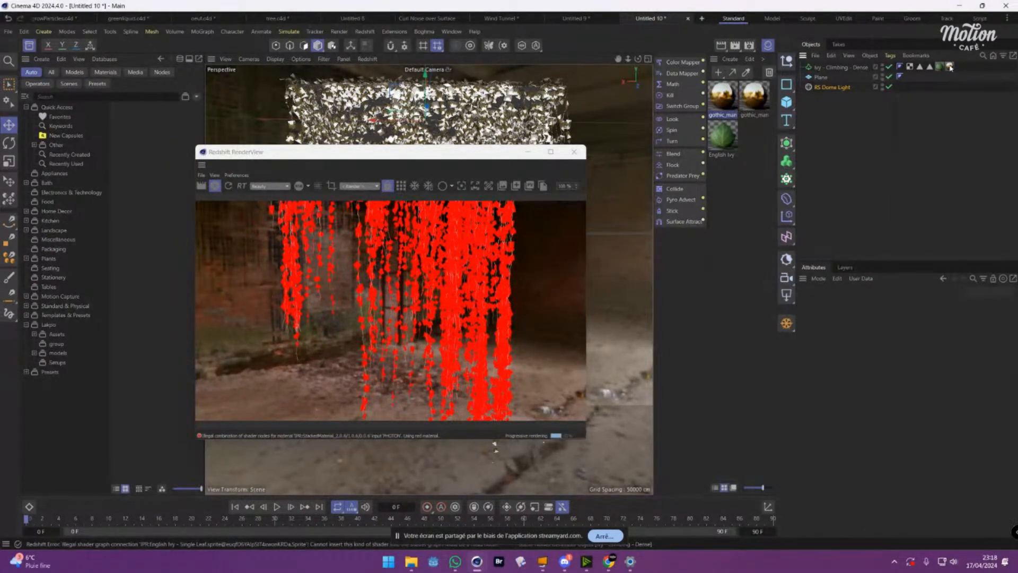
pyautogui.click(949, 66)
pyautogui.press('Delete')
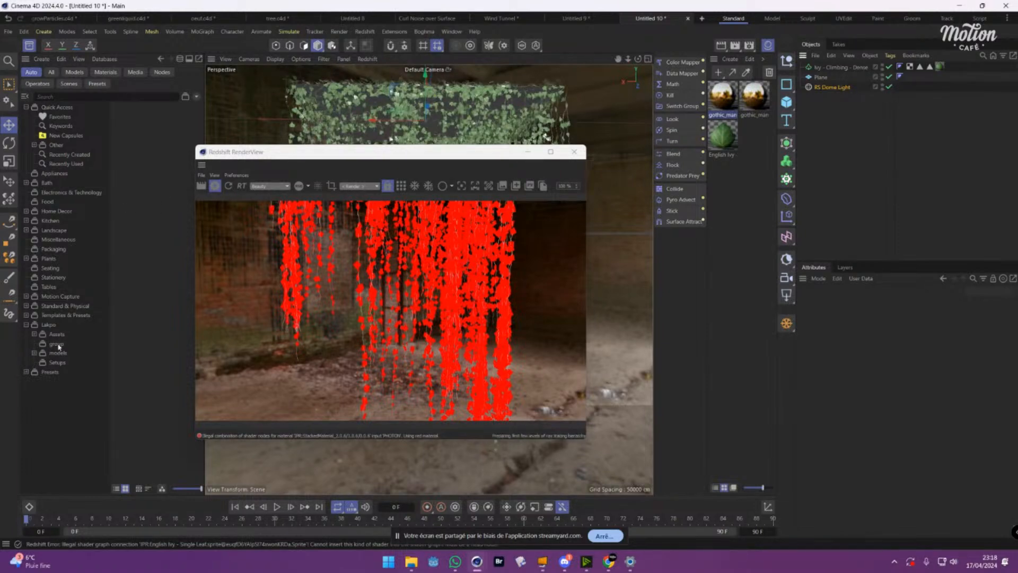
# Inspect the green ivy in the Redshift RenderView from several angles, close the render window and look it over in the viewport.
pyautogui.moveTo(393, 152); pyautogui.dragTo(474, 134)
pyautogui.scroll(3, 367, 84)
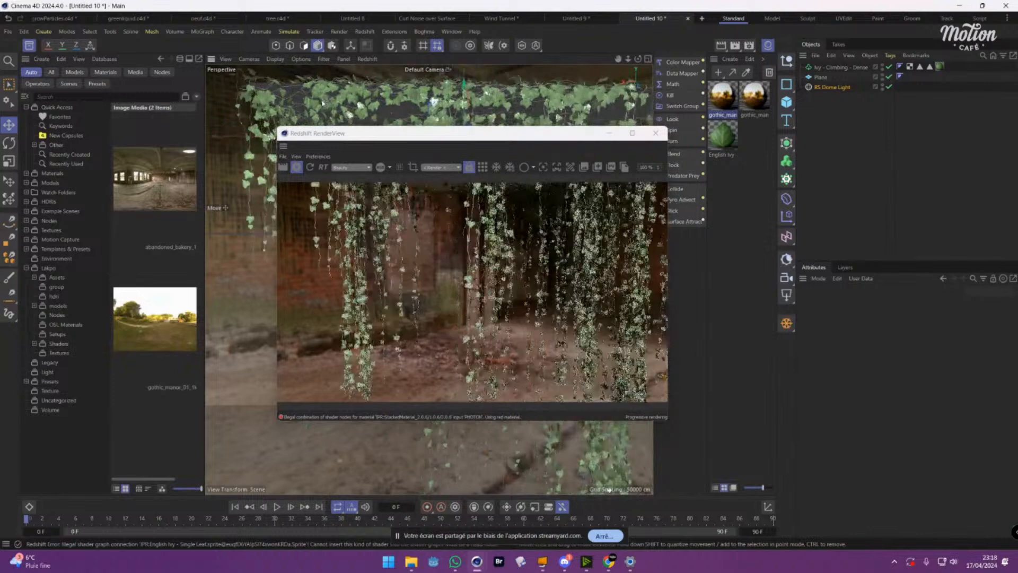
pyautogui.keyDown('alt'); pyautogui.moveTo(245, 189); pyautogui.dragTo(316, 156); pyautogui.keyUp('alt')
pyautogui.scroll(-5, 215, 211)
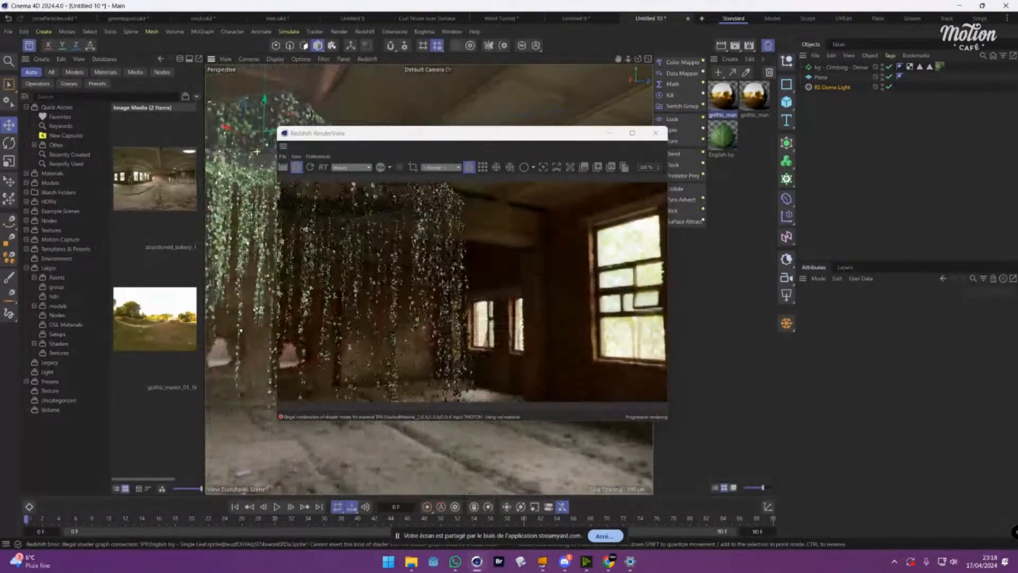
pyautogui.keyDown('alt'); pyautogui.moveTo(215, 210); pyautogui.dragTo(343, 234); pyautogui.keyUp('alt')
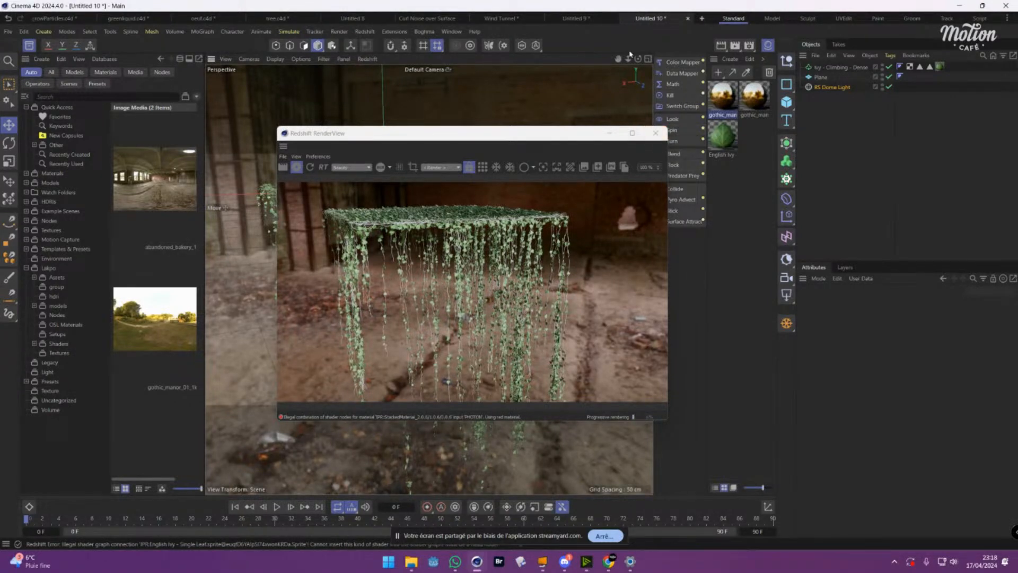
pyautogui.moveTo(629, 56); pyautogui.dragTo(621, 100)
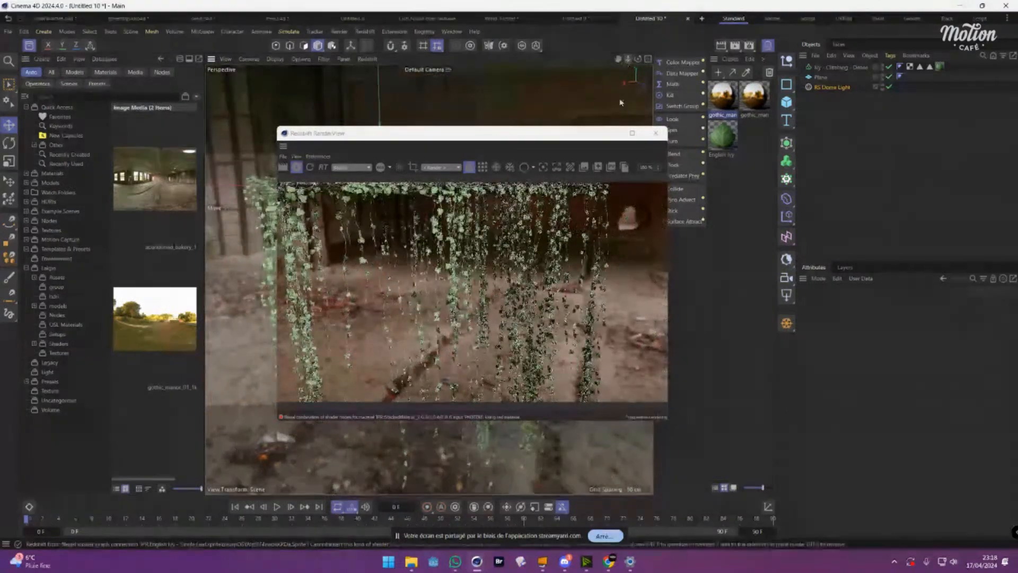
pyautogui.click(656, 133)
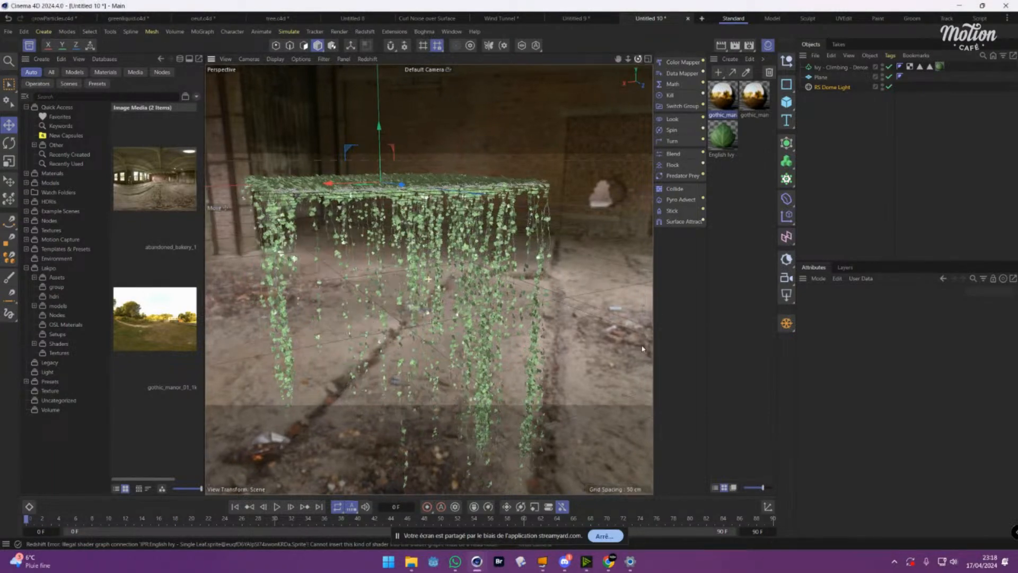
pyautogui.keyDown('alt'); pyautogui.moveTo(643, 349); pyautogui.dragTo(595, 342); pyautogui.keyUp('alt')
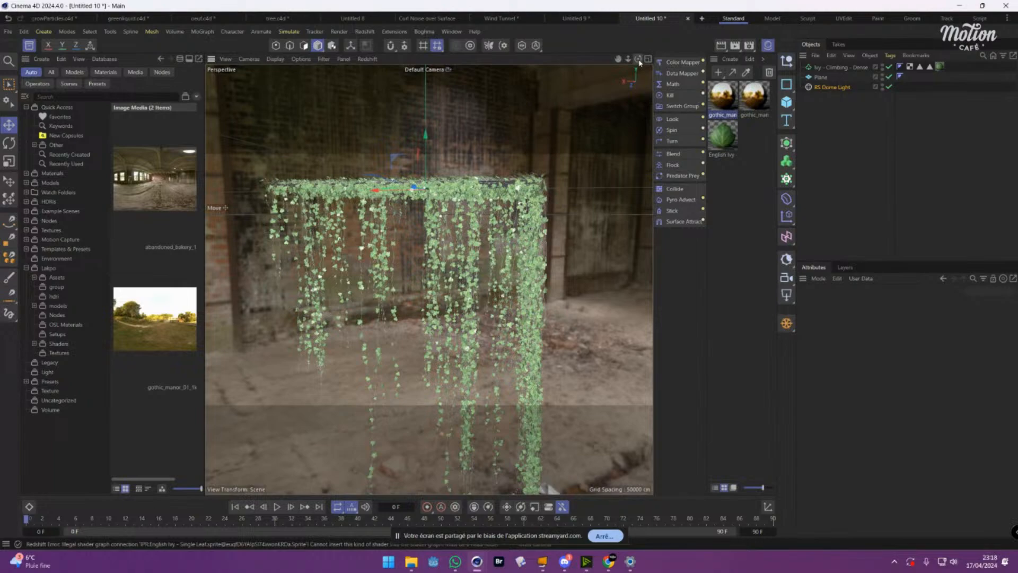
pyautogui.moveTo(638, 59); pyautogui.dragTo(541, 59)
pyautogui.keyDown('alt'); pyautogui.moveTo(581, 354); pyautogui.dragTo(610, 369); pyautogui.keyUp('alt')
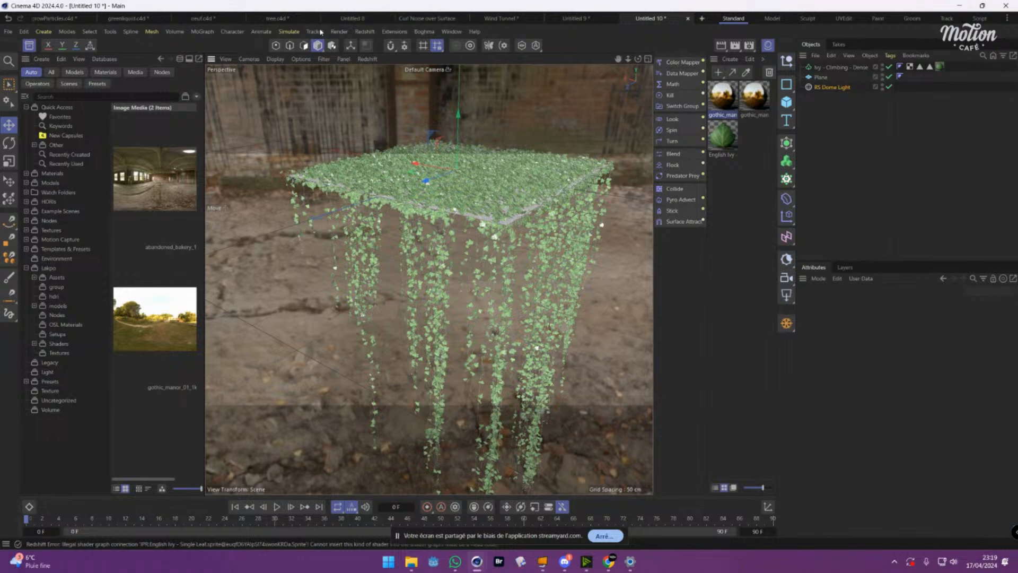
# Switch to the partition.c4d document and examine the partitioned slab model from several angles.
pyautogui.click(72, 20)
pyautogui.click(139, 19)
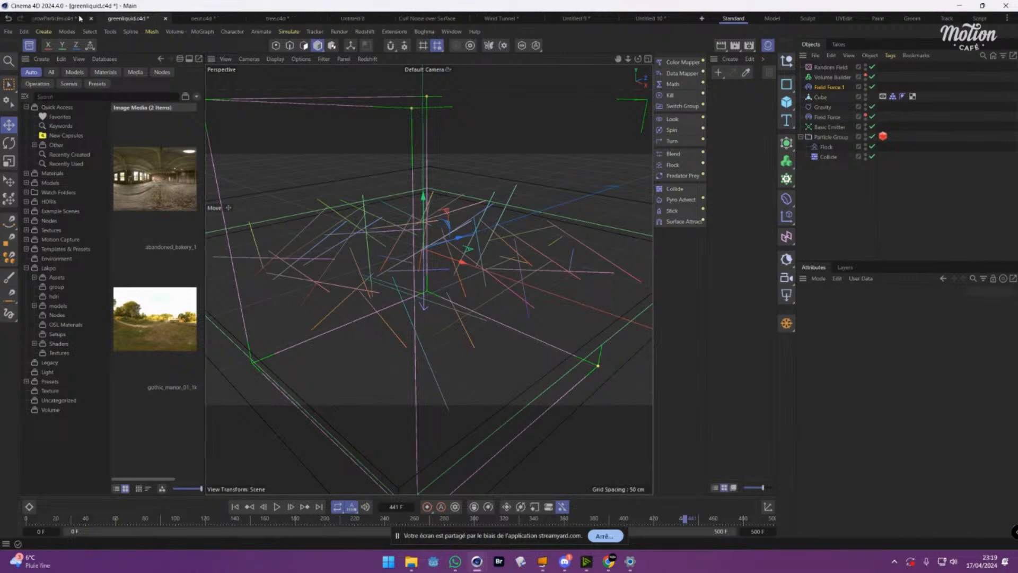
pyautogui.scroll(2, 78, 19)
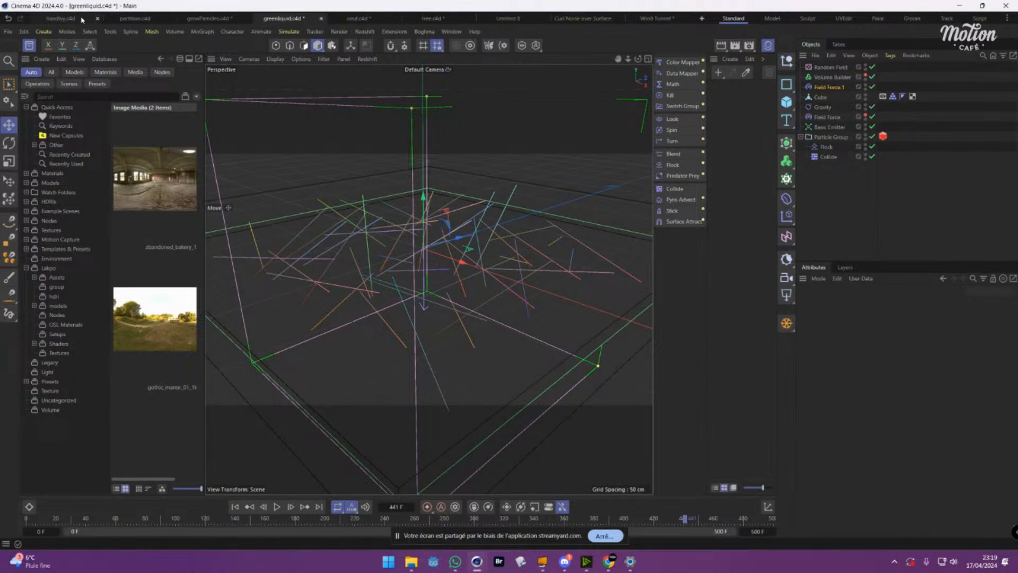
pyautogui.click(135, 18)
pyautogui.keyDown('alt'); pyautogui.moveTo(394, 327); pyautogui.dragTo(407, 354); pyautogui.keyUp('alt')
pyautogui.keyDown('alt'); pyautogui.moveTo(407, 354); pyautogui.dragTo(425, 304, button='middle'); pyautogui.keyUp('alt')
pyautogui.keyDown('alt'); pyautogui.moveTo(424, 304); pyautogui.dragTo(414, 314); pyautogui.keyUp('alt')
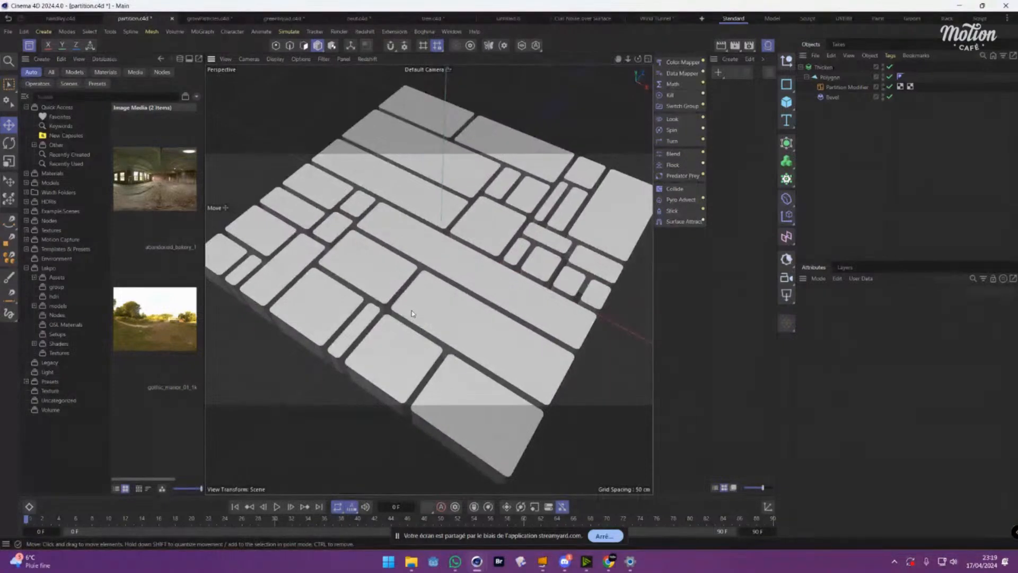
pyautogui.keyDown('alt'); pyautogui.moveTo(458, 321); pyautogui.dragTo(446, 328, button='middle'); pyautogui.keyUp('alt')
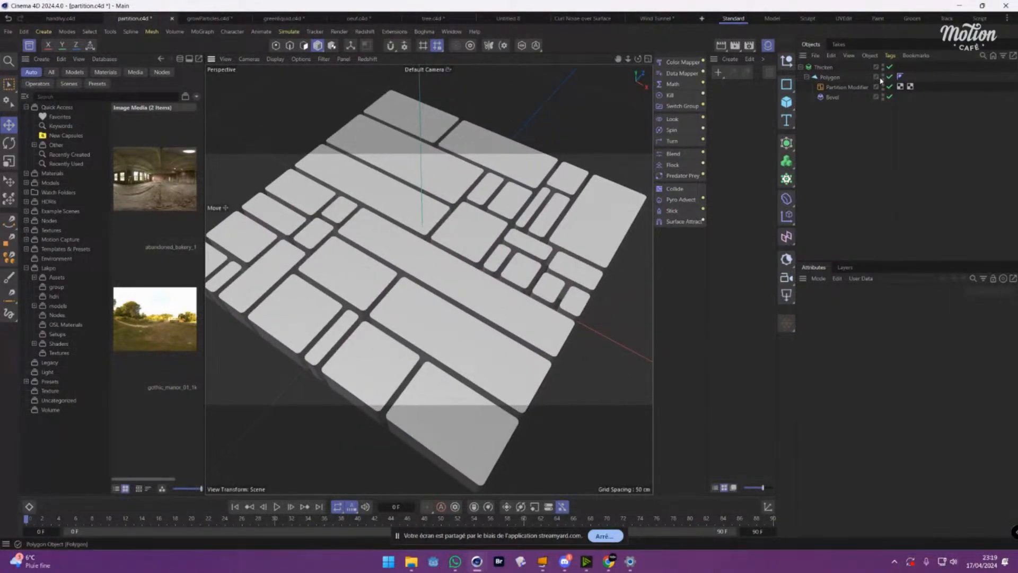
# Disable the Bevel and Thicken objects so that only the Partition Modifier acts on the Polygon object.
pyautogui.click(890, 97)
pyautogui.click(890, 67)
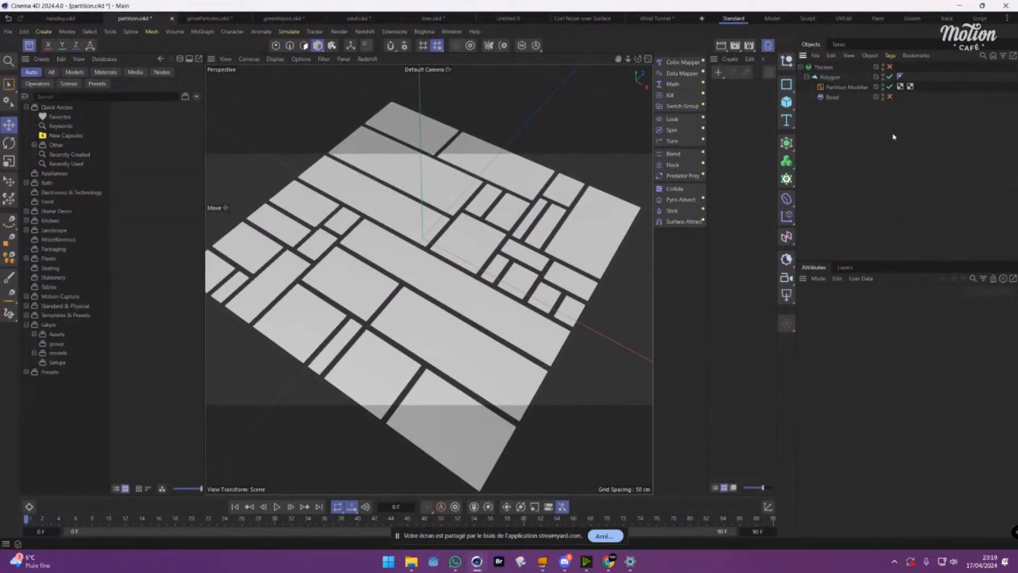
pyautogui.click(890, 77)
pyautogui.click(890, 77)
pyautogui.keyDown('alt'); pyautogui.moveTo(490, 245); pyautogui.dragTo(440, 217); pyautogui.keyUp('alt')
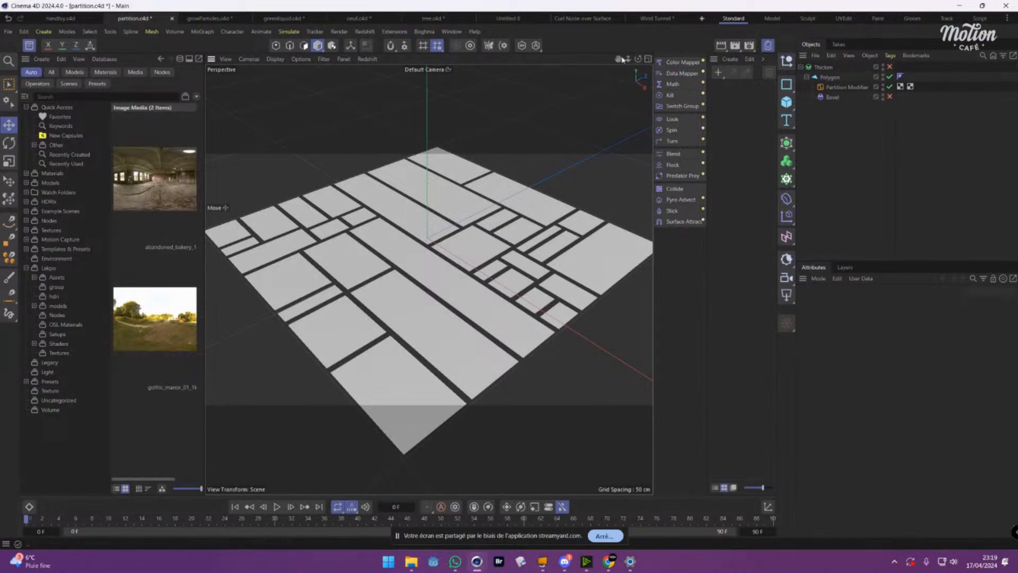
# Review the settings of the Partition Modifier and of the Polygon object it acts on.
pyautogui.click(847, 87)
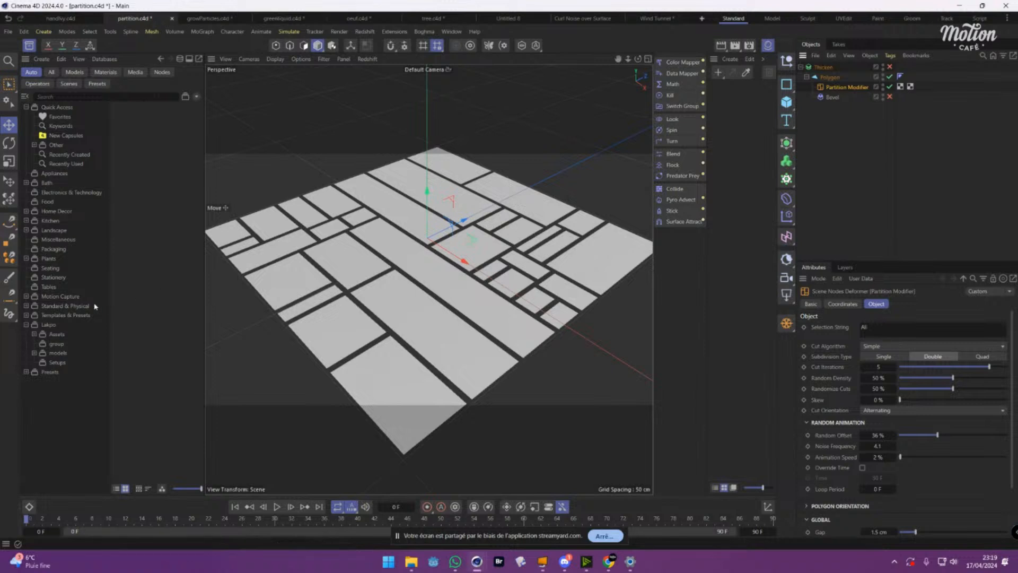
pyautogui.keyDown('alt'); pyautogui.moveTo(408, 293); pyautogui.dragTo(417, 281); pyautogui.keyUp('alt')
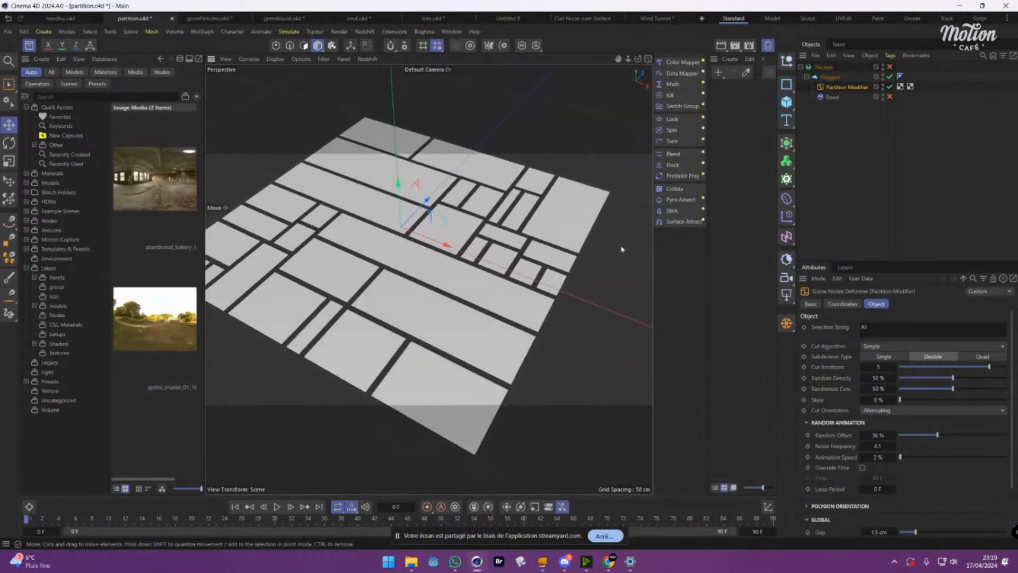
pyautogui.click(831, 77)
pyautogui.keyDown('alt'); pyautogui.moveTo(424, 225); pyautogui.dragTo(585, 301); pyautogui.keyUp('alt')
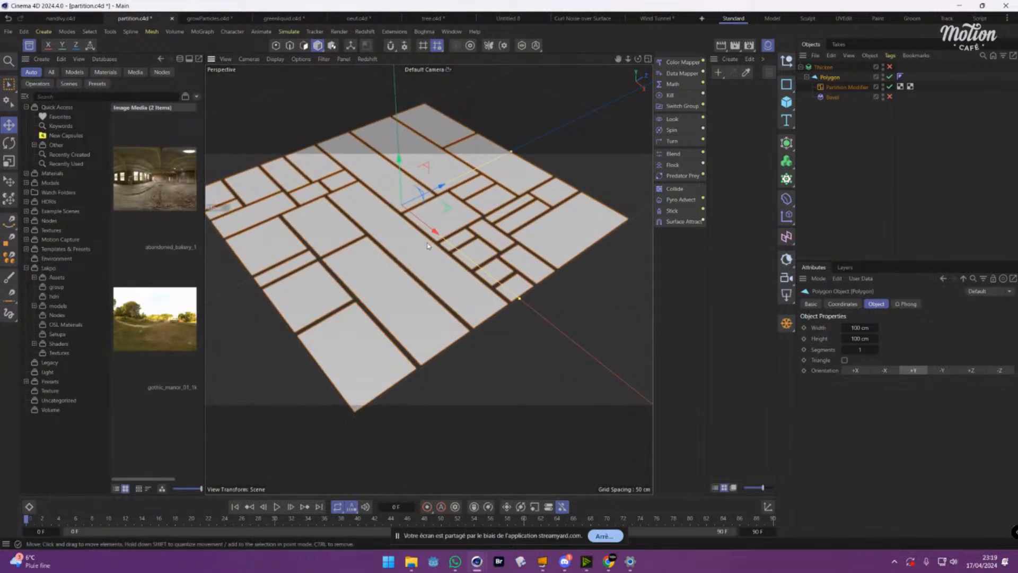
pyautogui.keyDown('alt'); pyautogui.moveTo(429, 245); pyautogui.dragTo(403, 265); pyautogui.keyUp('alt')
pyautogui.click(847, 87)
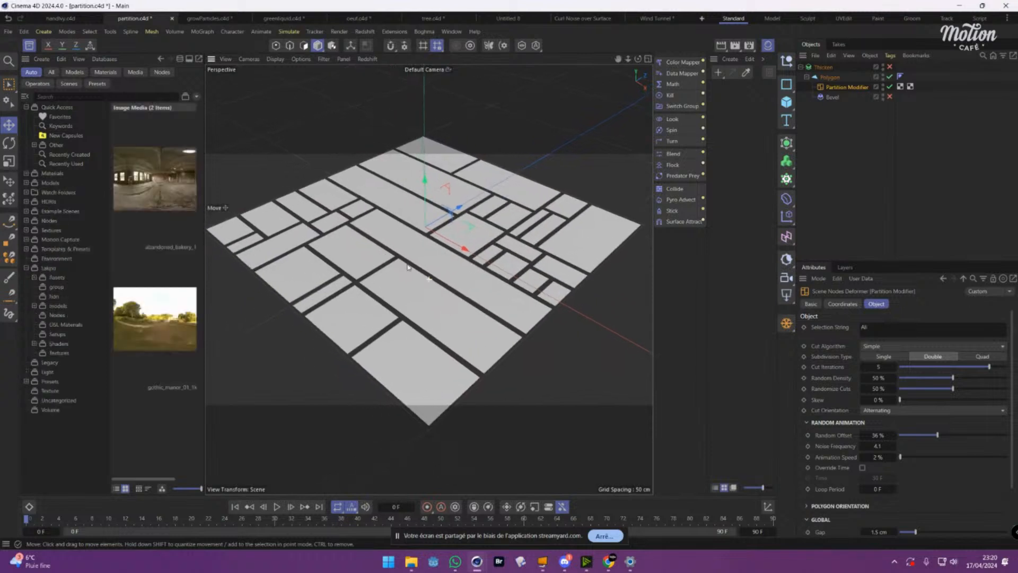
# Try a copy of the Partition Modifier on a new sphere, inspect the partitioned surface and delete the test sphere.
pyautogui.click(786, 102)
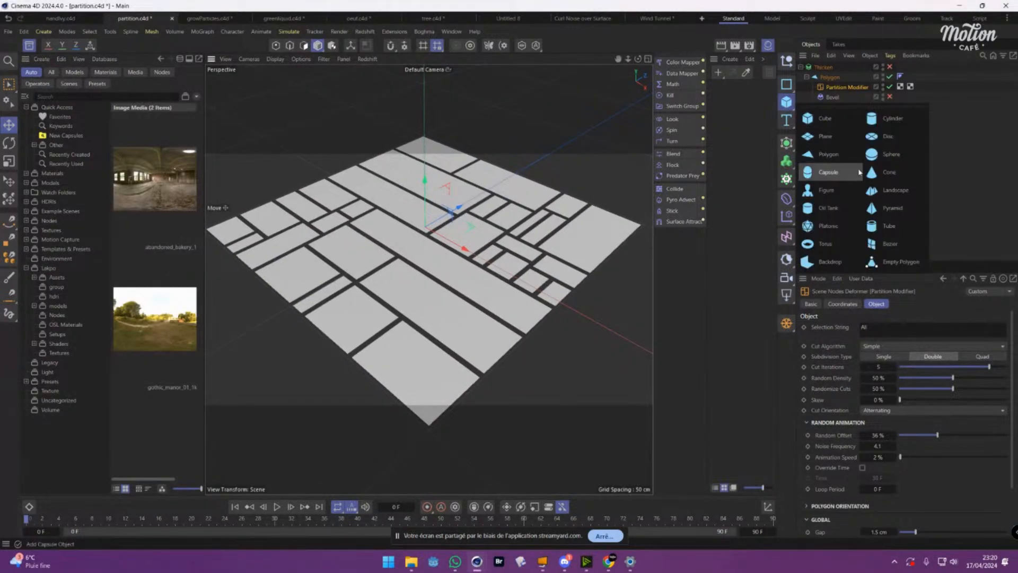
pyautogui.click(892, 155)
pyautogui.moveTo(838, 93); pyautogui.dragTo(826, 111)
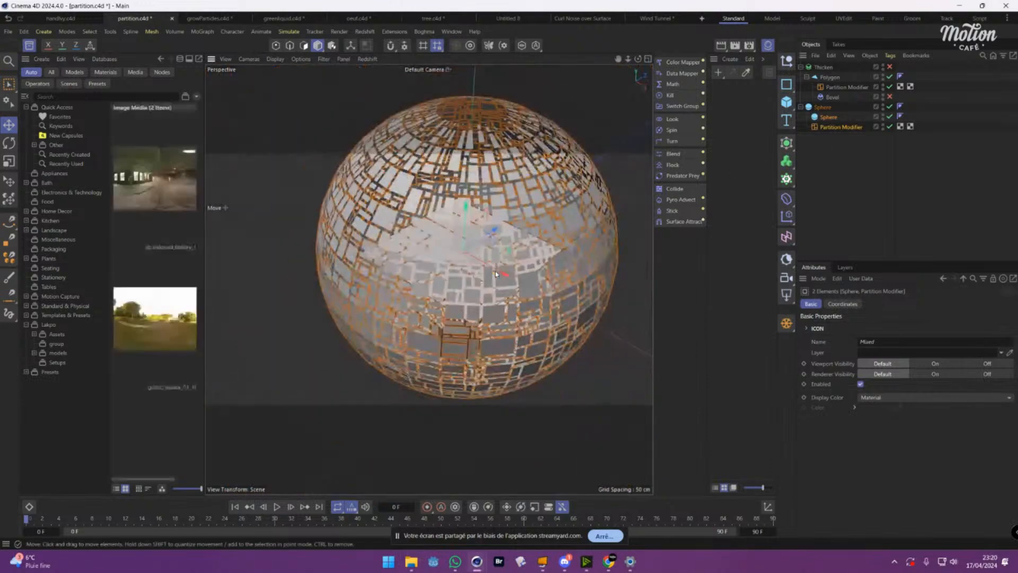
pyautogui.scroll(2, 495, 272)
pyautogui.keyDown('alt'); pyautogui.moveTo(504, 263); pyautogui.dragTo(494, 294); pyautogui.keyUp('alt')
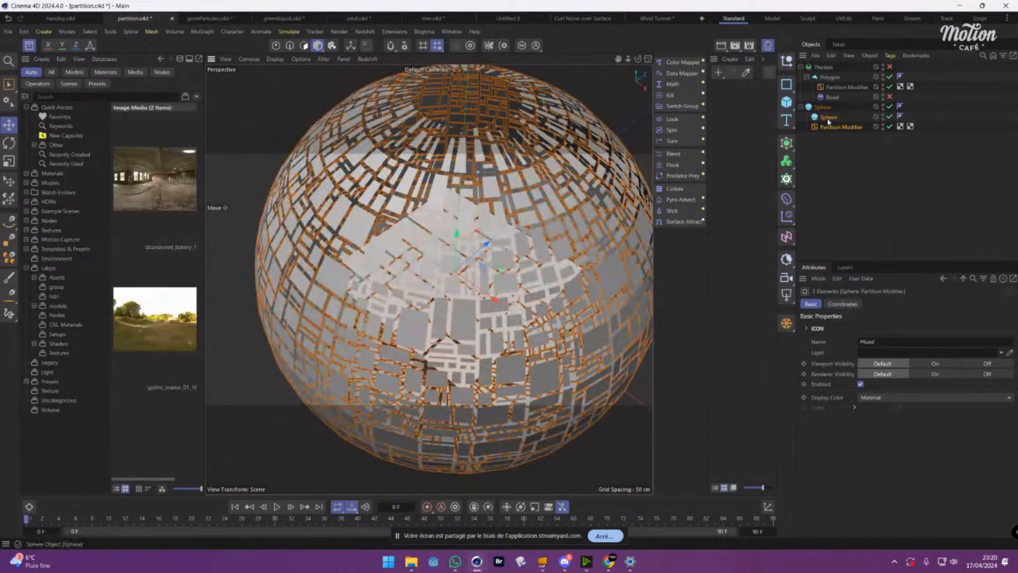
pyautogui.keyDown('alt'); pyautogui.moveTo(595, 212); pyautogui.dragTo(535, 206); pyautogui.keyUp('alt')
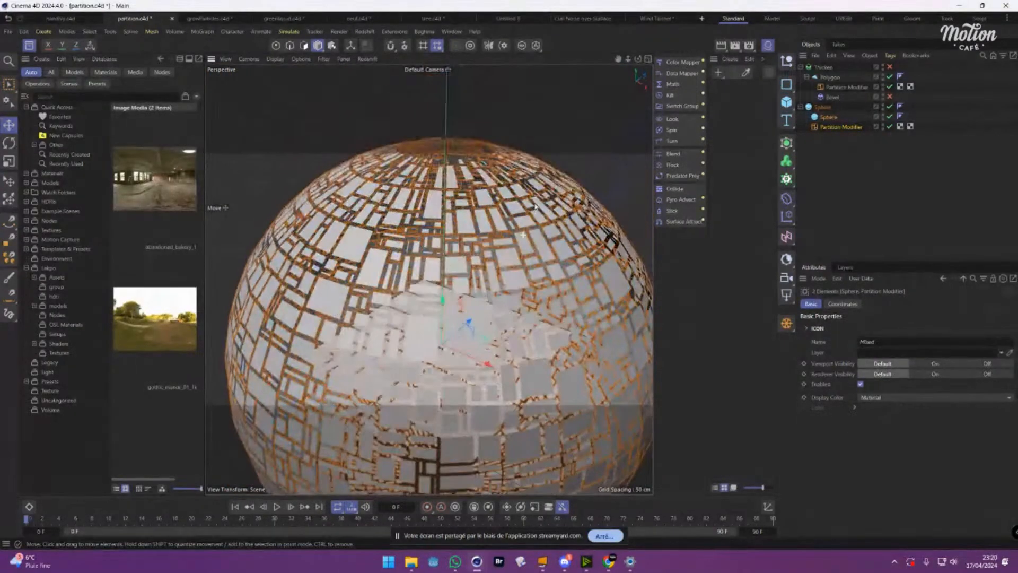
pyautogui.click(822, 107)
pyautogui.press('Delete')
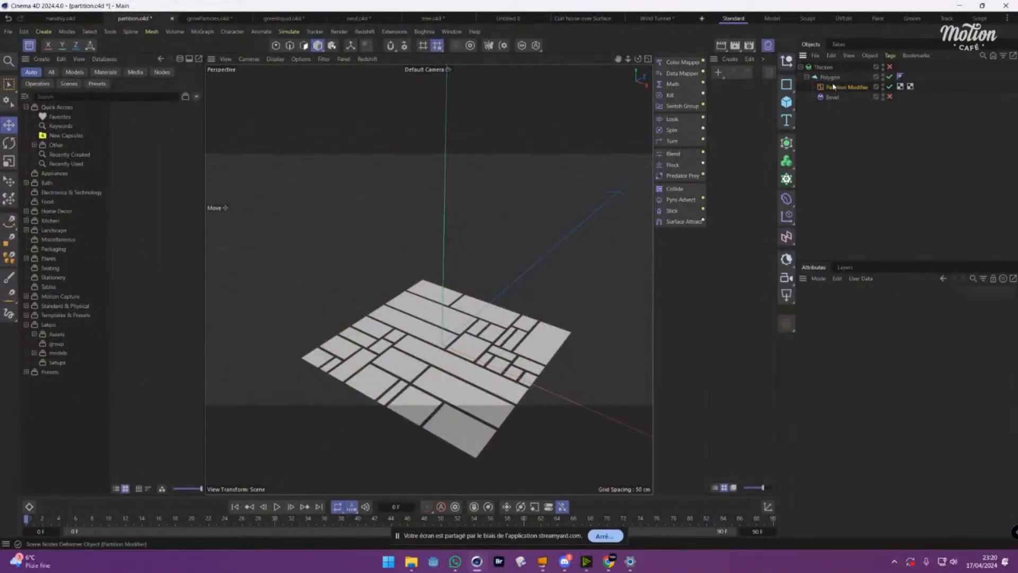
# With the animation playing, set the Partition Modifier's Skew to 37%, Random Offset to 29% and Animation Speed to 36%.
pyautogui.click(834, 88)
pyautogui.keyDown('alt'); pyautogui.moveTo(518, 400); pyautogui.dragTo(488, 330, button='middle'); pyautogui.keyUp('alt')
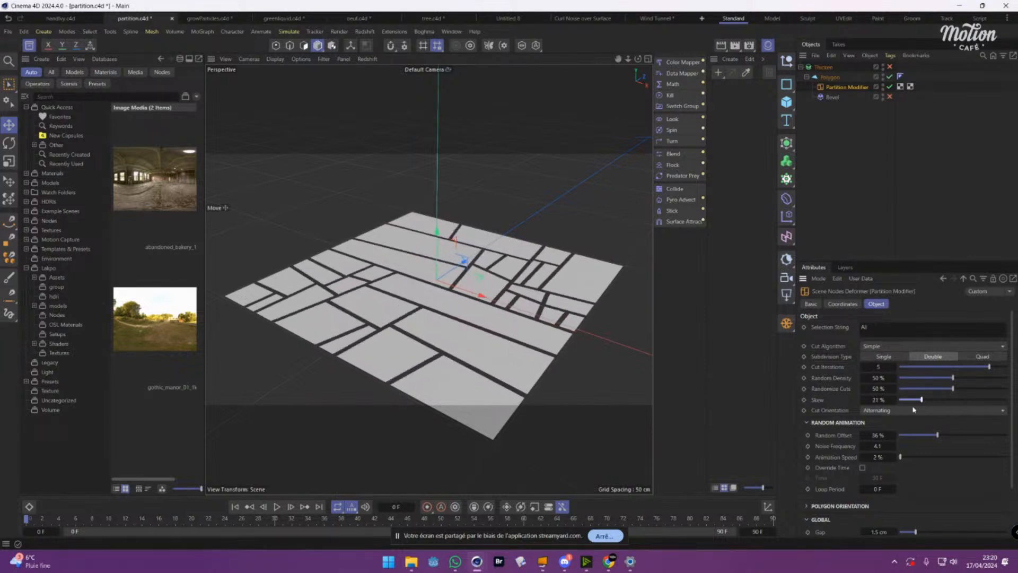
pyautogui.moveTo(926, 408); pyautogui.dragTo(948, 417)
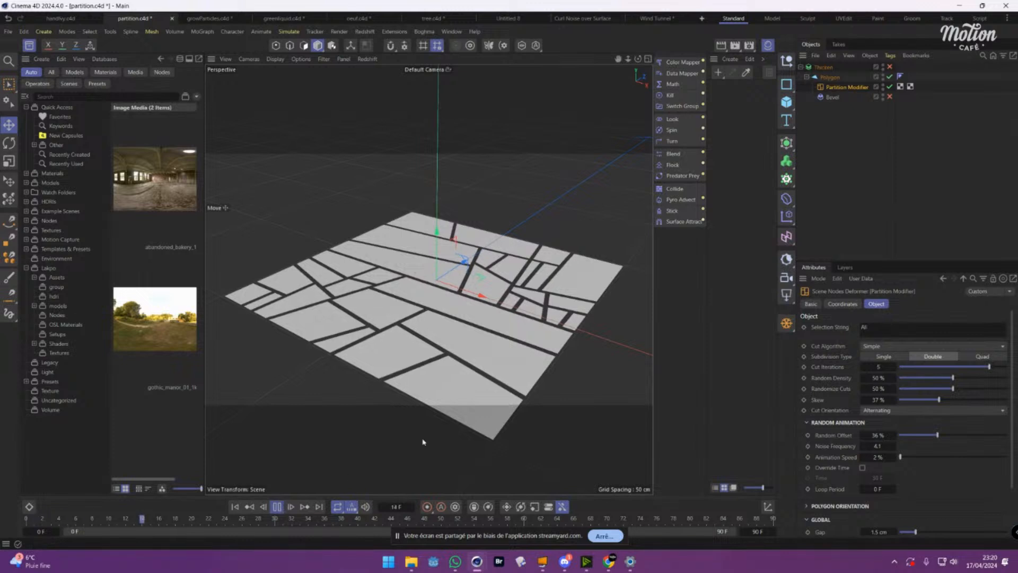
pyautogui.moveTo(939, 438)
pyautogui.mouseDown()
pyautogui.moveTo(968, 439)
pyautogui.moveTo(930, 439)
pyautogui.moveTo(913, 459)
pyautogui.moveTo(937, 457)
pyautogui.mouseUp()
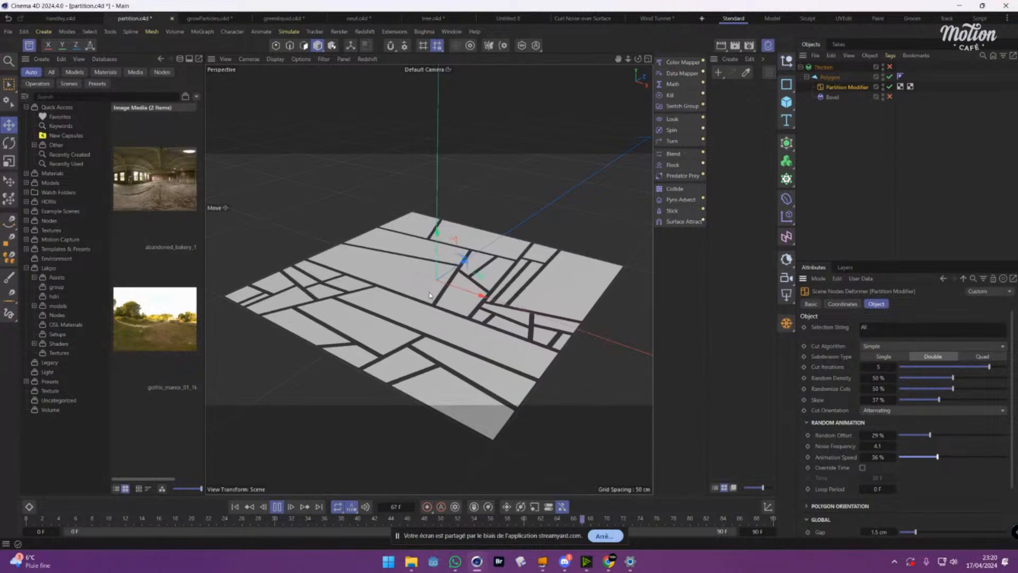
pyautogui.keyDown('alt'); pyautogui.moveTo(430, 299); pyautogui.dragTo(416, 360); pyautogui.keyUp('alt')
# Set the Partition Modifier's Gap to 1.8 cm, Skew to 0% and Animation Speed to 8%, toggling Random Islands off and on.
pyautogui.scroll(-2, 859, 523)
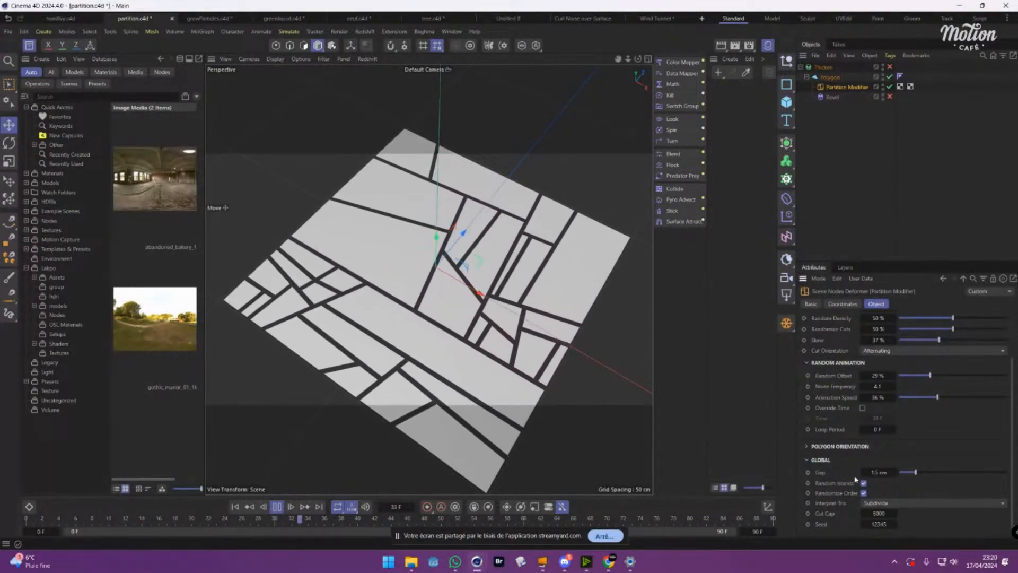
pyautogui.moveTo(915, 472)
pyautogui.mouseDown()
pyautogui.moveTo(960, 474)
pyautogui.moveTo(922, 486)
pyautogui.mouseUp()
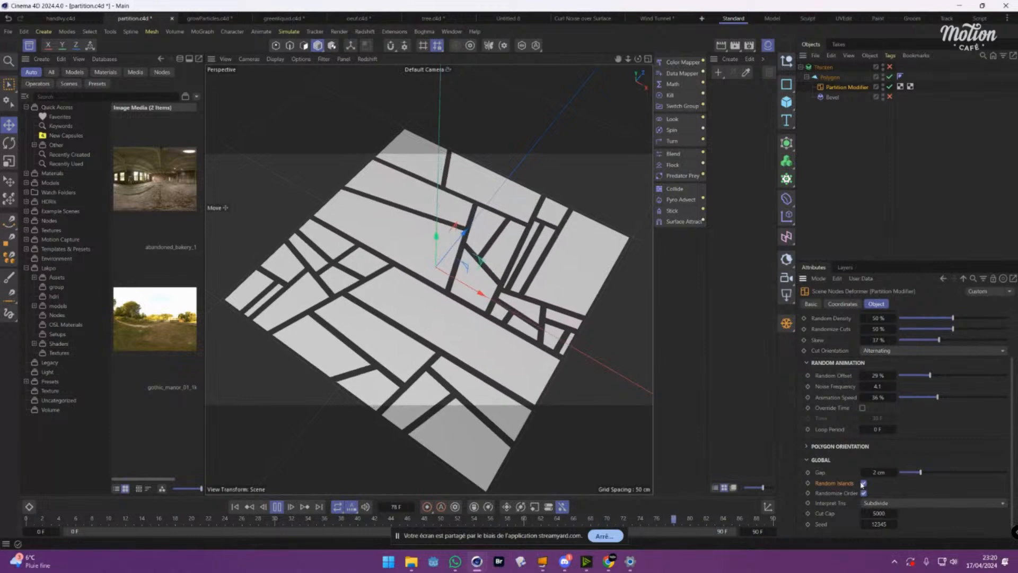
pyautogui.click(863, 483)
pyautogui.click(863, 483)
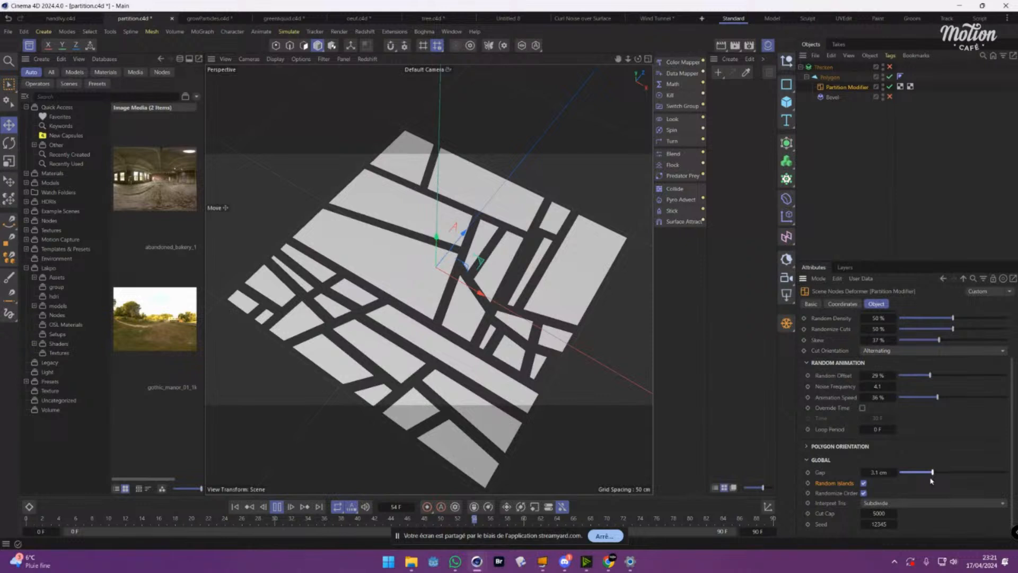
pyautogui.scroll(2, 951, 405)
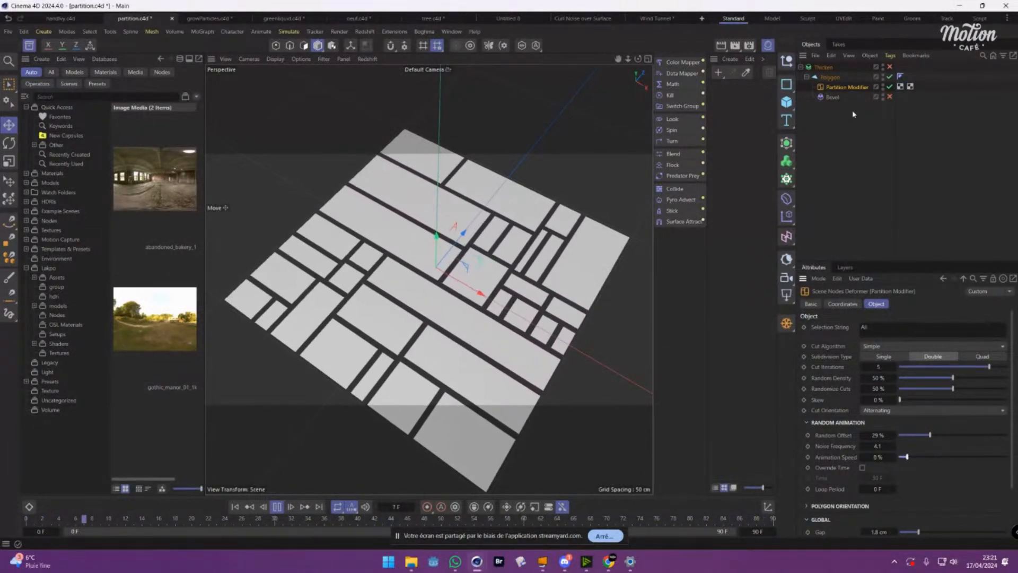
# Duplicate the Partition Modifier under the Polygon object and give the copy a 70% Skew and a 0.3 cm Gap.
pyautogui.moveTo(829, 91); pyautogui.dragTo(831, 96)
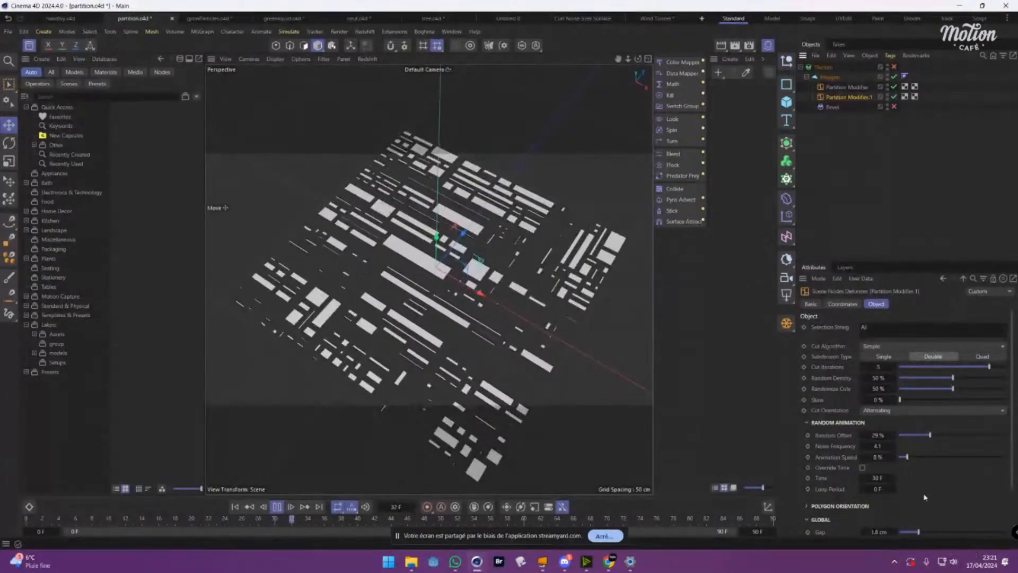
pyautogui.scroll(-3, 924, 497)
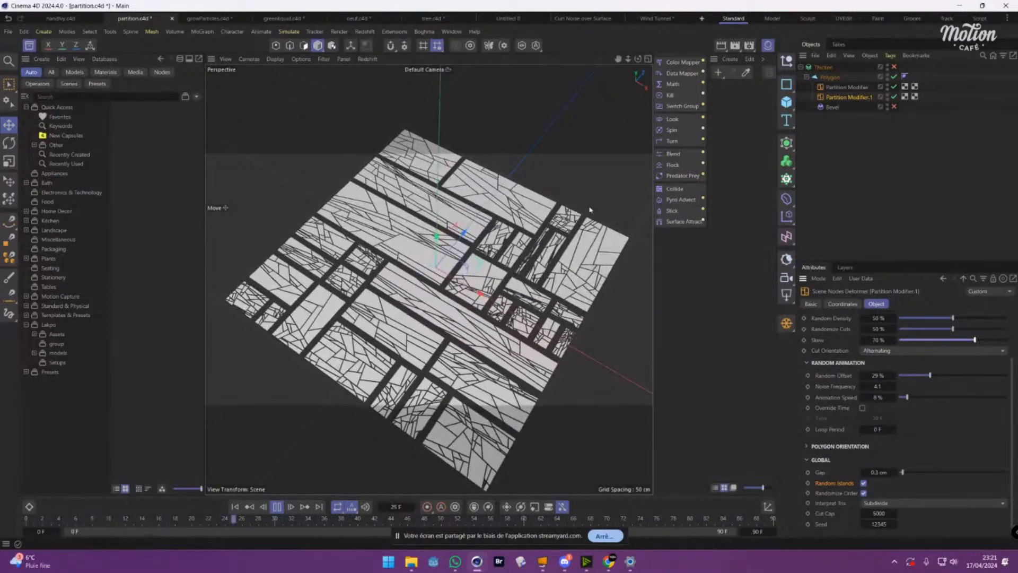
# Disable the second Partition Modifier, enable the Bevel deformer and show the Bevel's options.
pyautogui.click(895, 97)
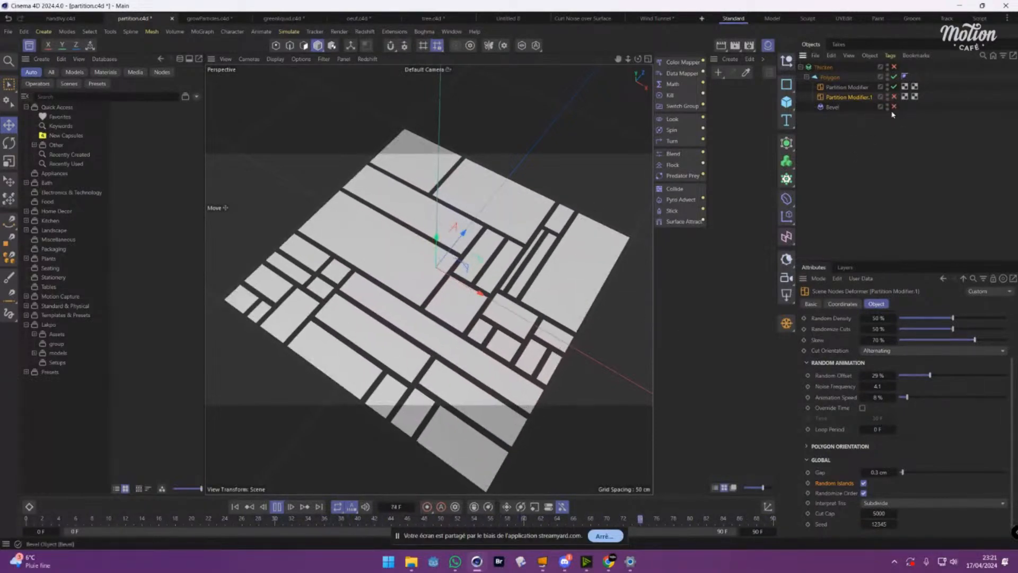
pyautogui.click(895, 107)
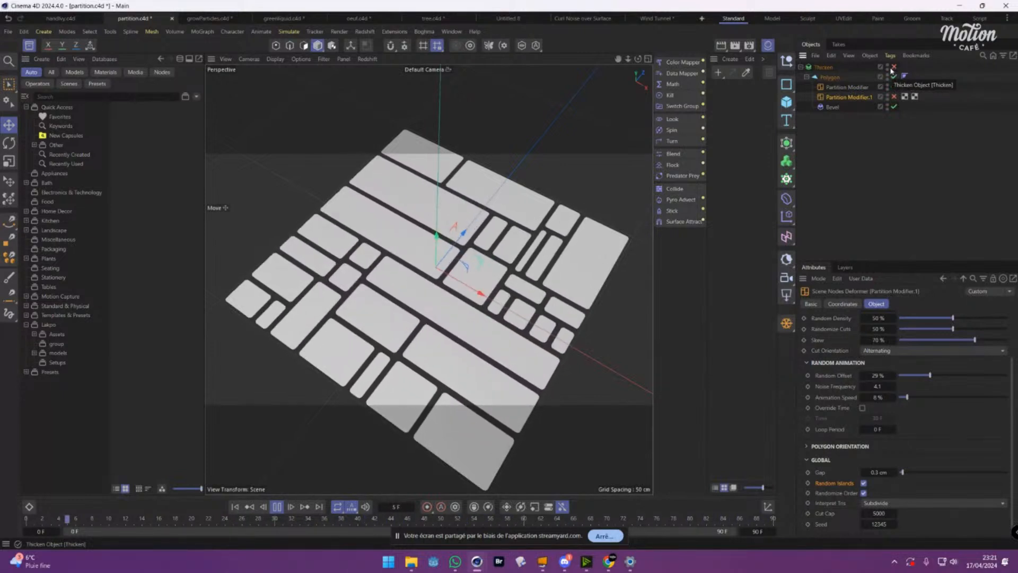
pyautogui.click(834, 108)
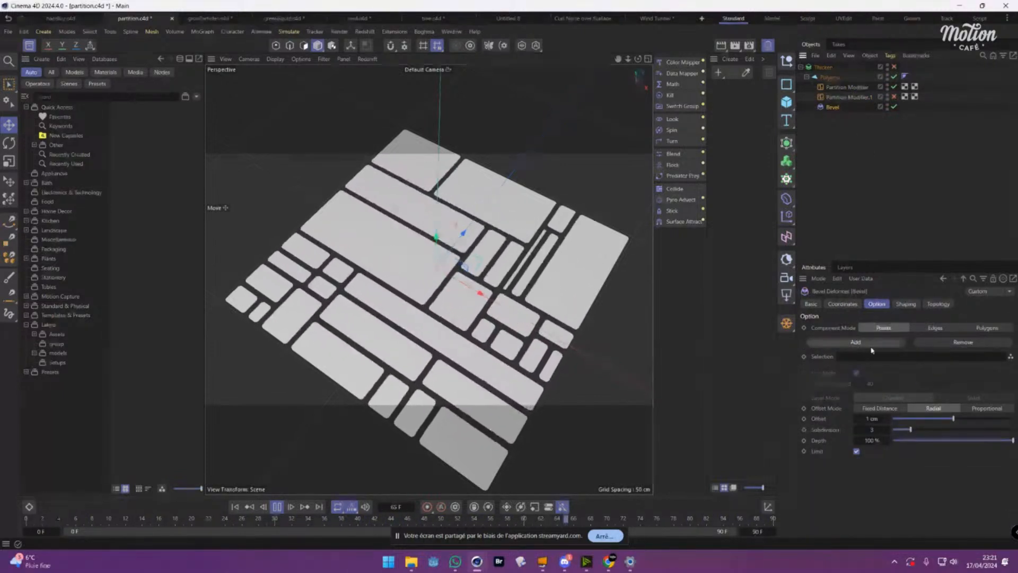
pyautogui.scroll(5, 482, 340)
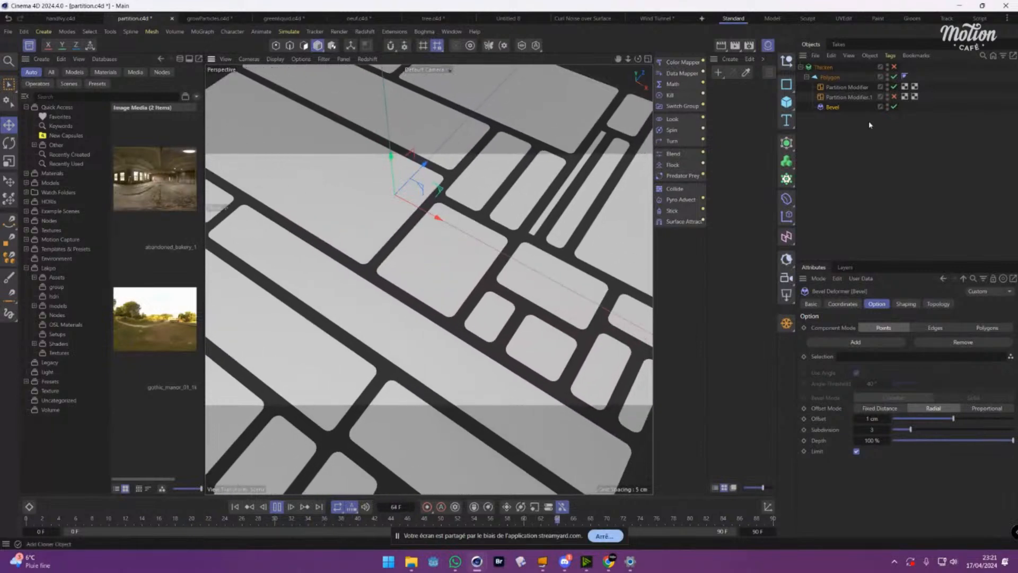
# Enable the Thicken object and inspect the thickened, bevelled tiles up close and from another angle.
pyautogui.click(894, 67)
pyautogui.scroll(-5, 477, 239)
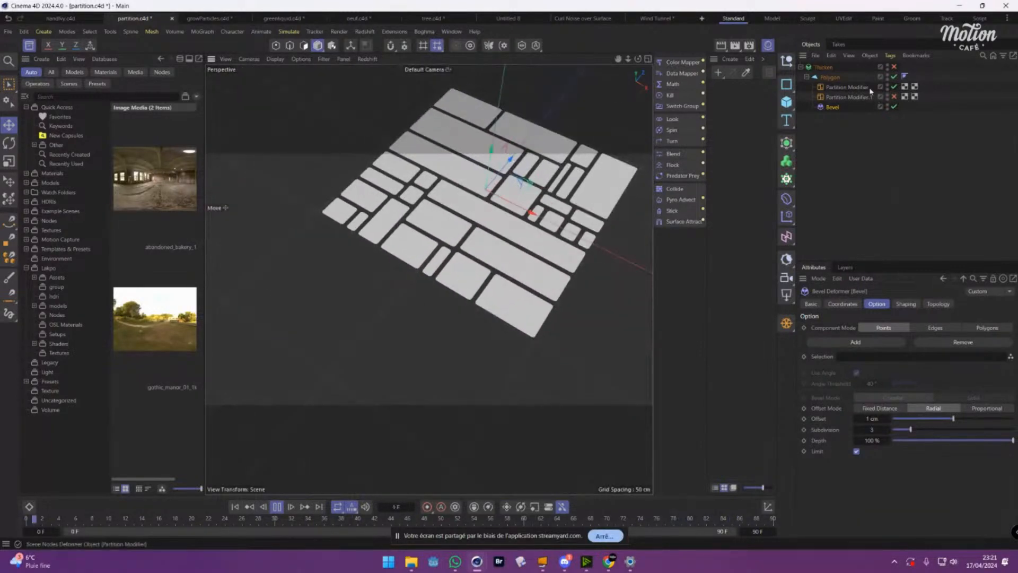
pyautogui.scroll(5, 477, 212)
pyautogui.scroll(-4, 493, 222)
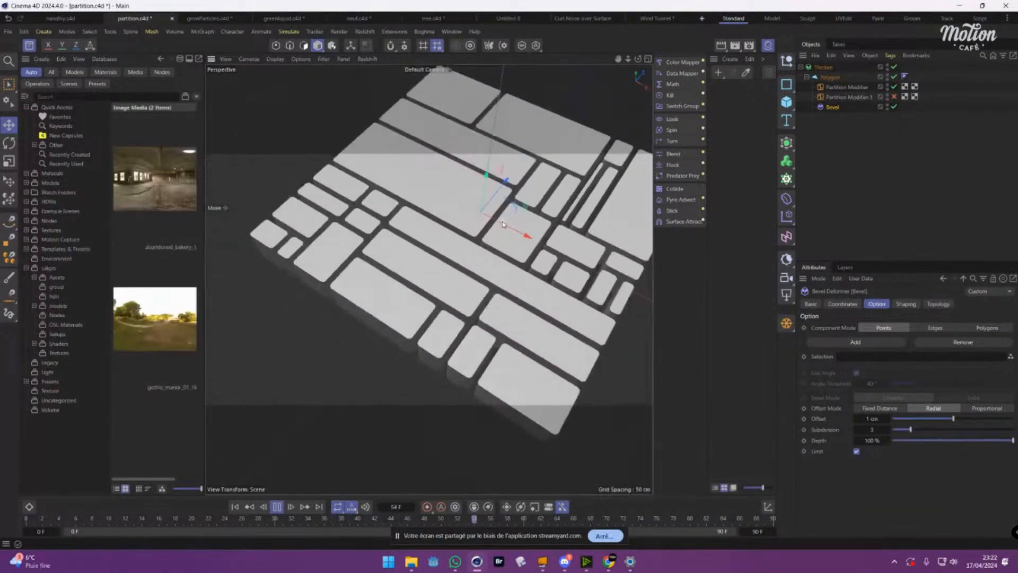
pyautogui.keyDown('alt'); pyautogui.moveTo(526, 228); pyautogui.dragTo(468, 238, button='middle'); pyautogui.keyUp('alt')
pyautogui.keyDown('alt'); pyautogui.moveTo(468, 238); pyautogui.dragTo(428, 297); pyautogui.keyUp('alt')
pyautogui.scroll(5, 416, 226)
pyautogui.scroll(-4, 416, 226)
pyautogui.scroll(4, 429, 298)
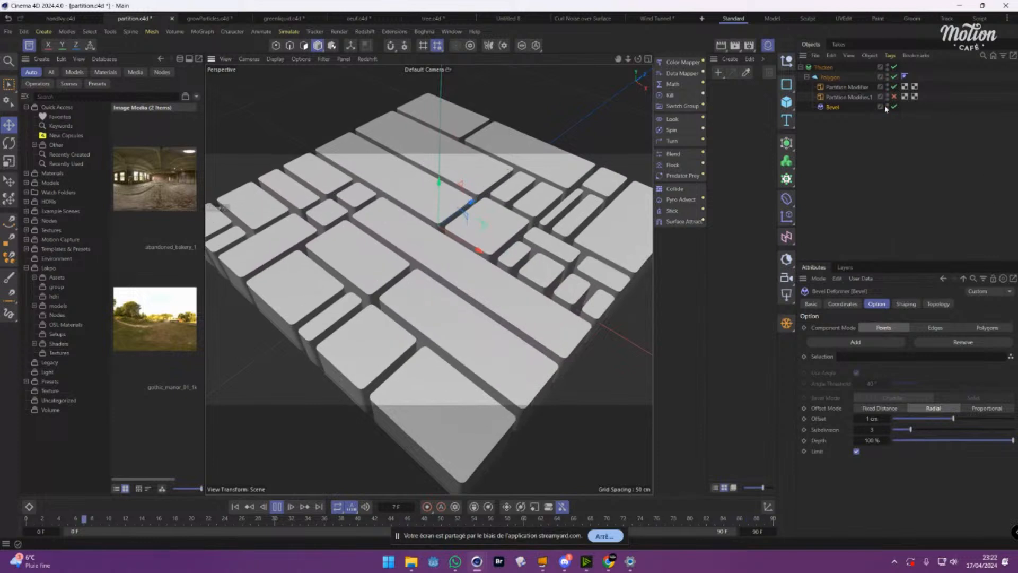
# Set the first Partition Modifier's Random Density to 59%, trying 6 Cut Iterations but keeping 5 with Alternating Cut Orientation.
pyautogui.click(845, 88)
pyautogui.click(846, 88)
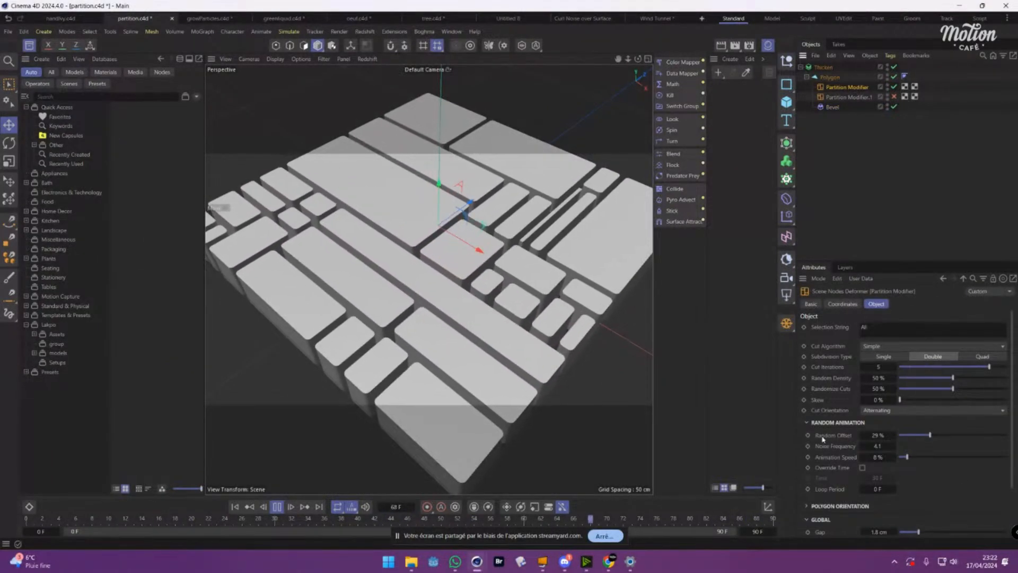
pyautogui.click(889, 410)
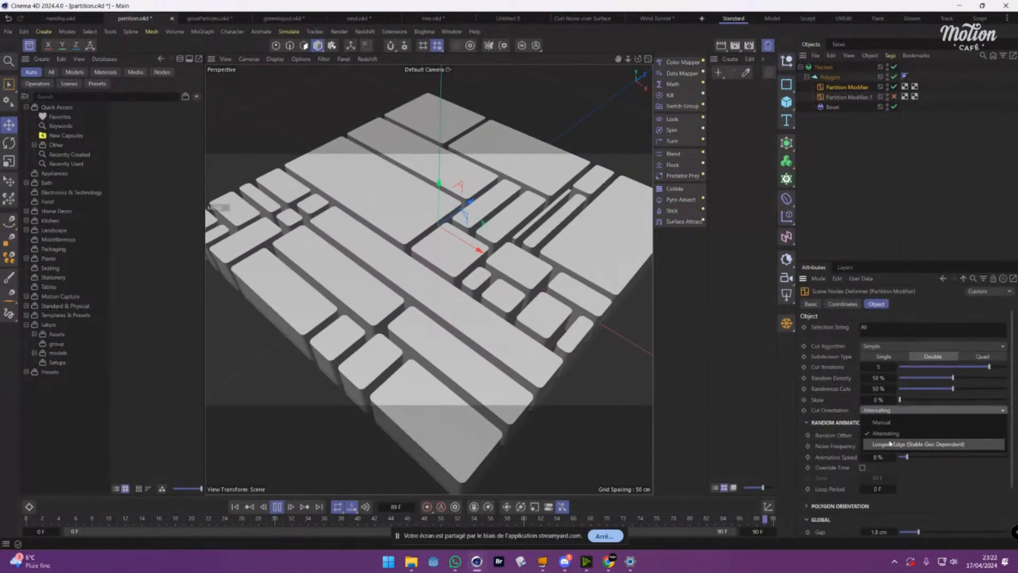
pyautogui.click(885, 433)
pyautogui.moveTo(953, 377)
pyautogui.mouseDown()
pyautogui.moveTo(923, 377)
pyautogui.moveTo(959, 379)
pyautogui.mouseUp()
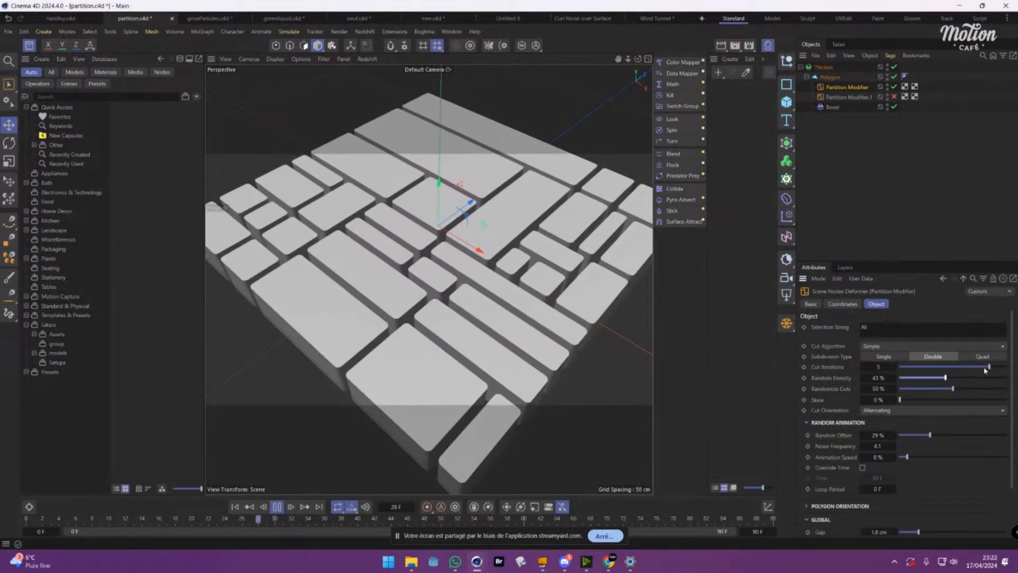
pyautogui.click(948, 372)
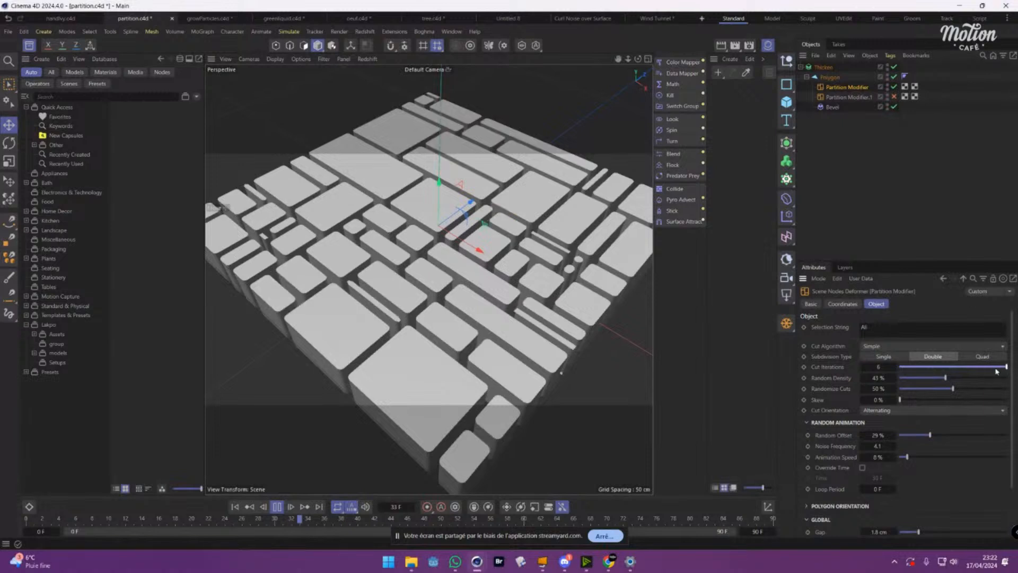
pyautogui.moveTo(997, 371)
pyautogui.mouseDown()
pyautogui.moveTo(932, 376)
pyautogui.moveTo(1016, 366)
pyautogui.moveTo(971, 369)
pyautogui.moveTo(989, 367)
pyautogui.mouseUp()
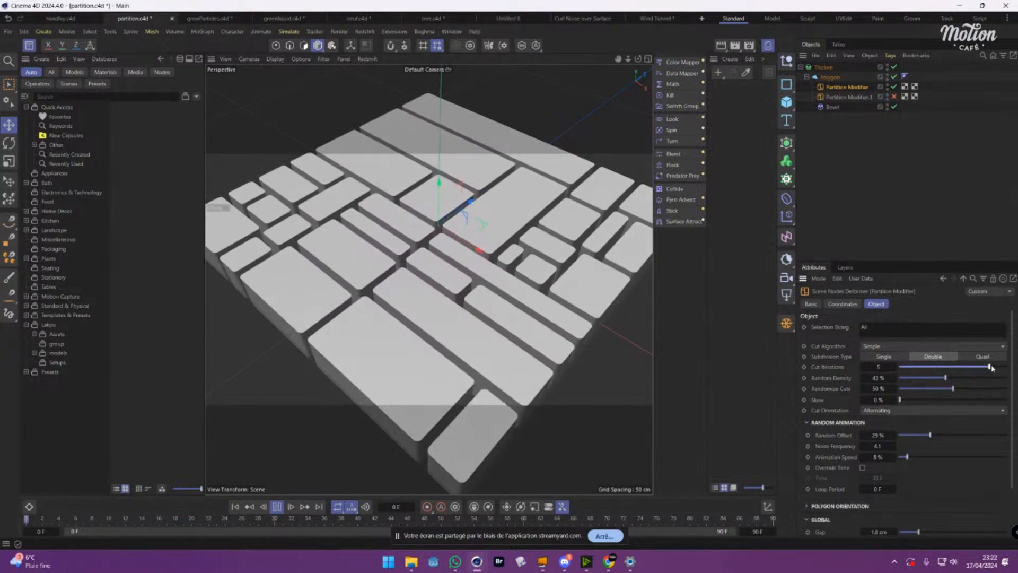
pyautogui.moveTo(990, 366); pyautogui.dragTo(1005, 367)
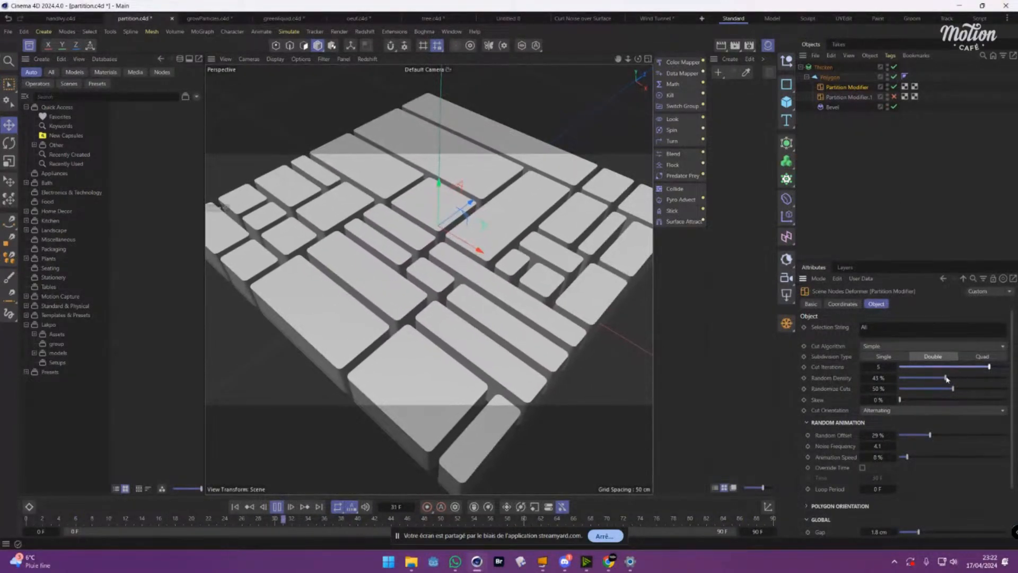
pyautogui.moveTo(945, 377)
pyautogui.mouseDown()
pyautogui.moveTo(971, 378)
pyautogui.moveTo(962, 378)
pyautogui.mouseUp()
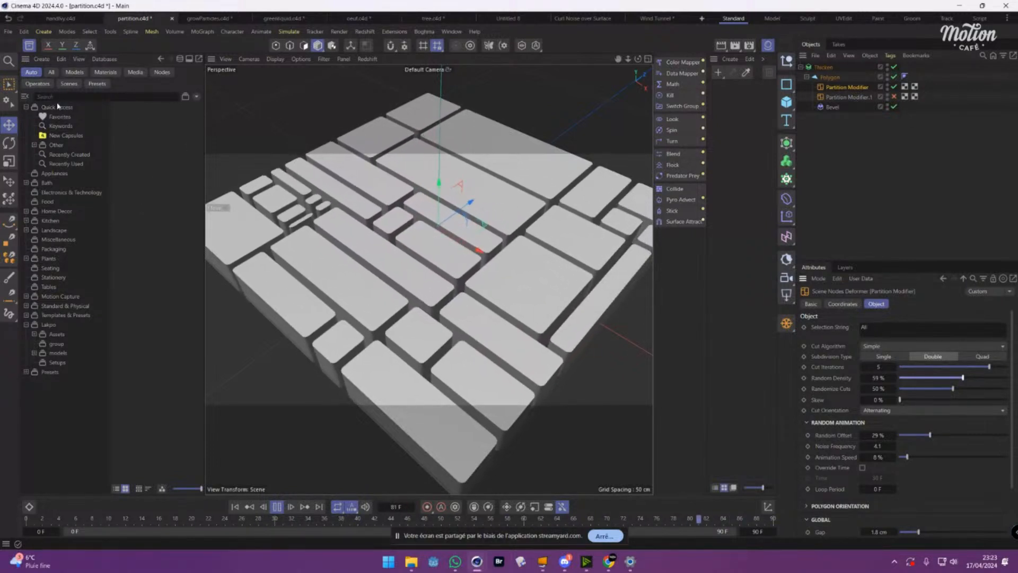
# Search the Asset Browser for "partition" and limit the search to node assets.
pyautogui.click(90, 97)
pyautogui.write('partition')
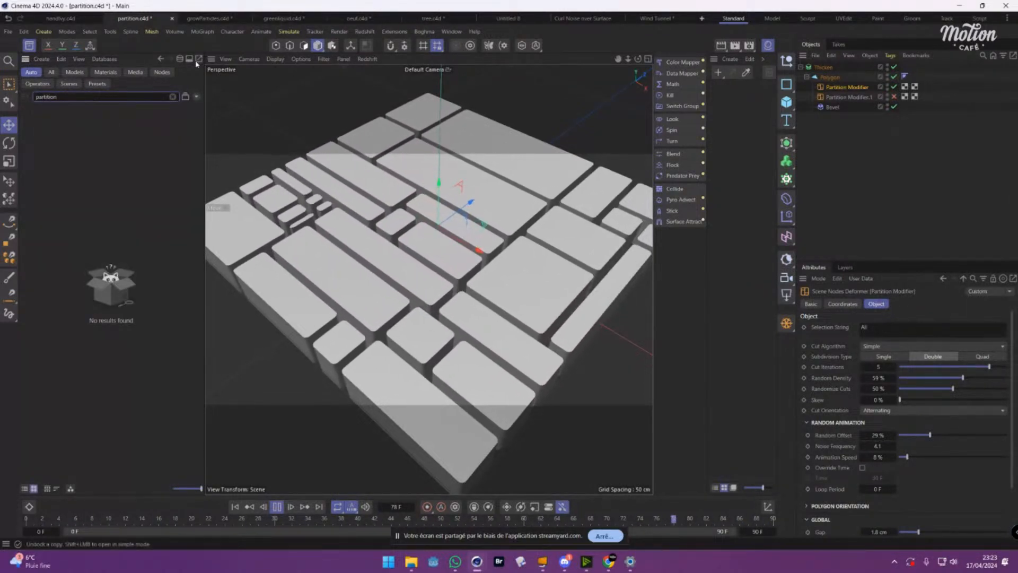
pyautogui.click(162, 72)
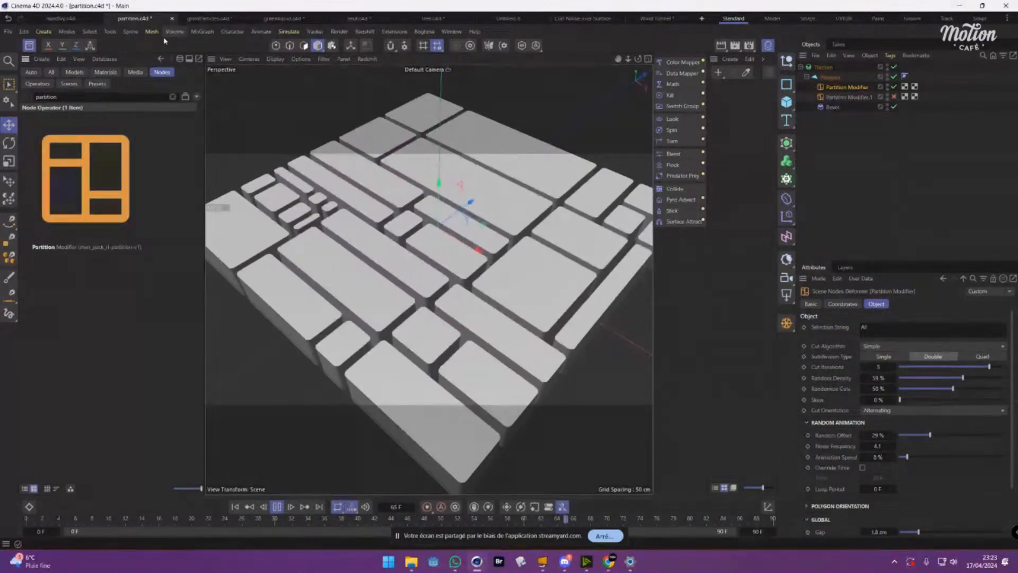
# Clear the asset search and browse the material categories to Ceramic.
pyautogui.click(105, 72)
pyautogui.click(172, 96)
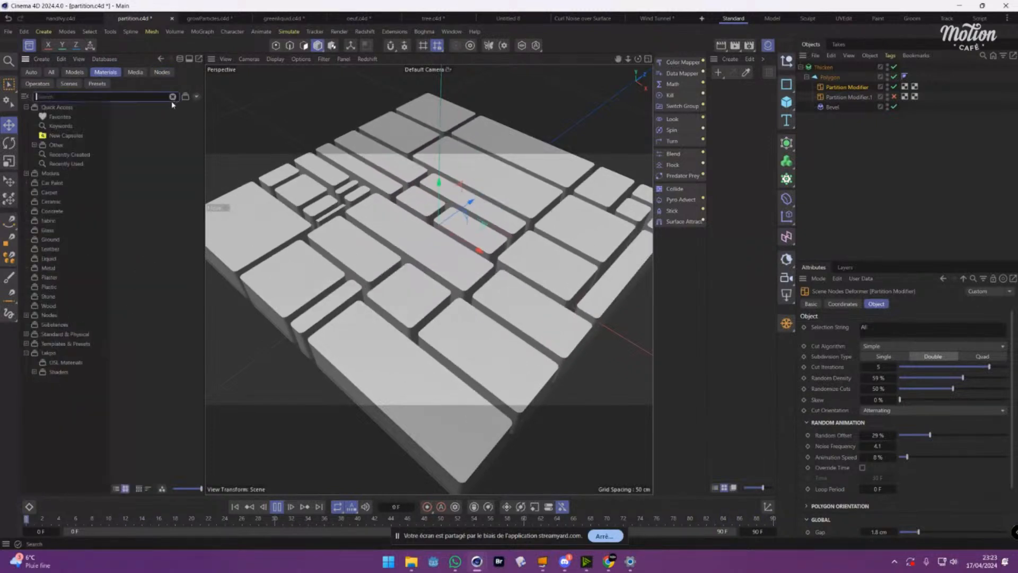
pyautogui.click(50, 175)
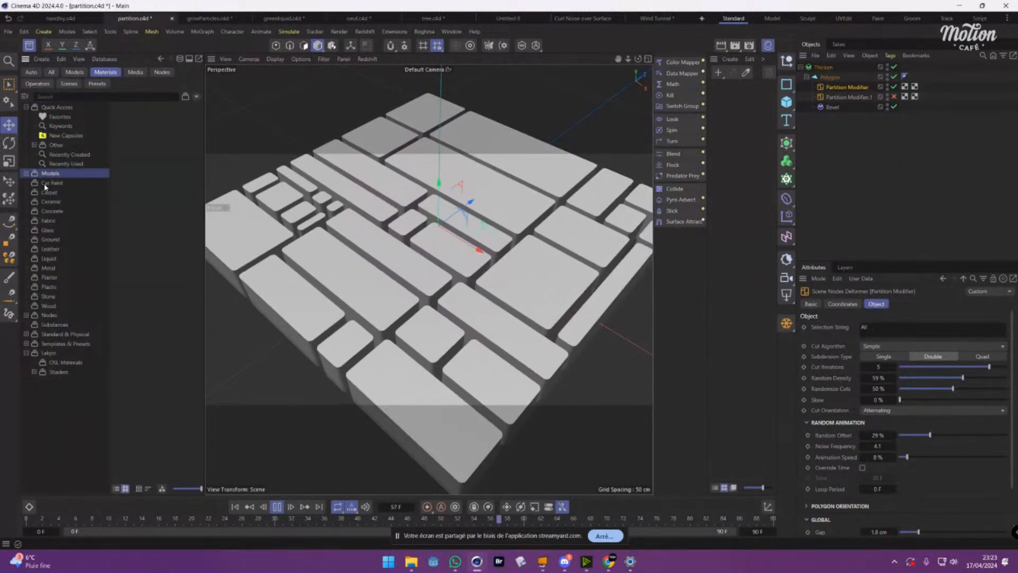
pyautogui.click(51, 183)
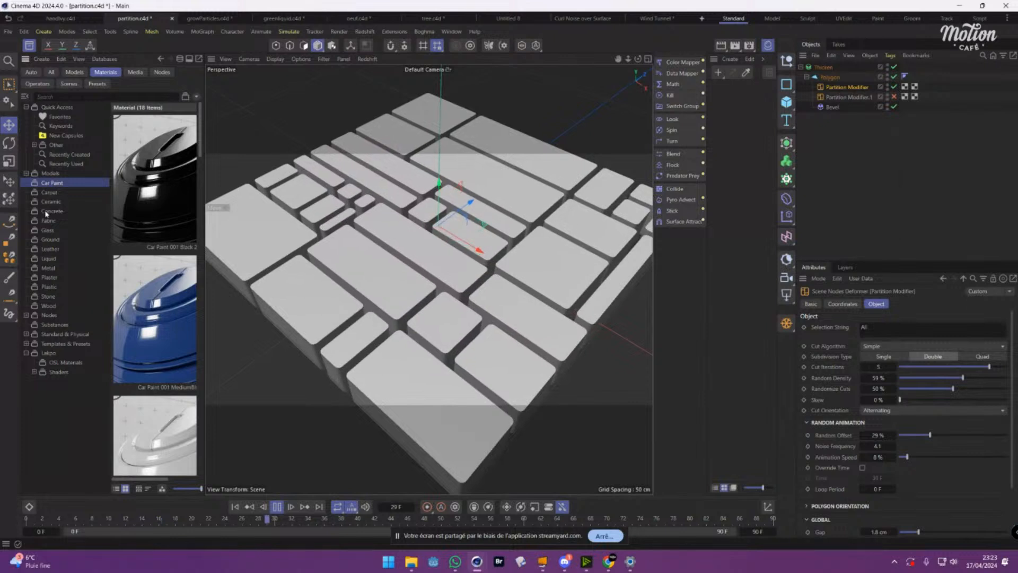
pyautogui.click(51, 202)
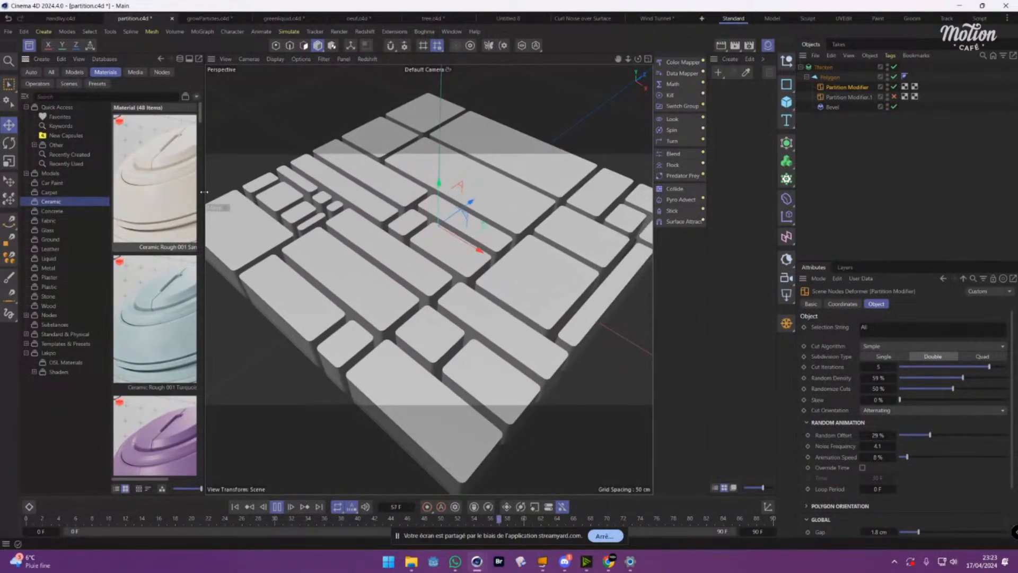
# Widen the Asset Browser and apply the Ceramic Tiles Beveled 001 Mixed 100cm Disp 1.2cm material to the Thicken object.
pyautogui.moveTo(205, 191); pyautogui.dragTo(350, 201)
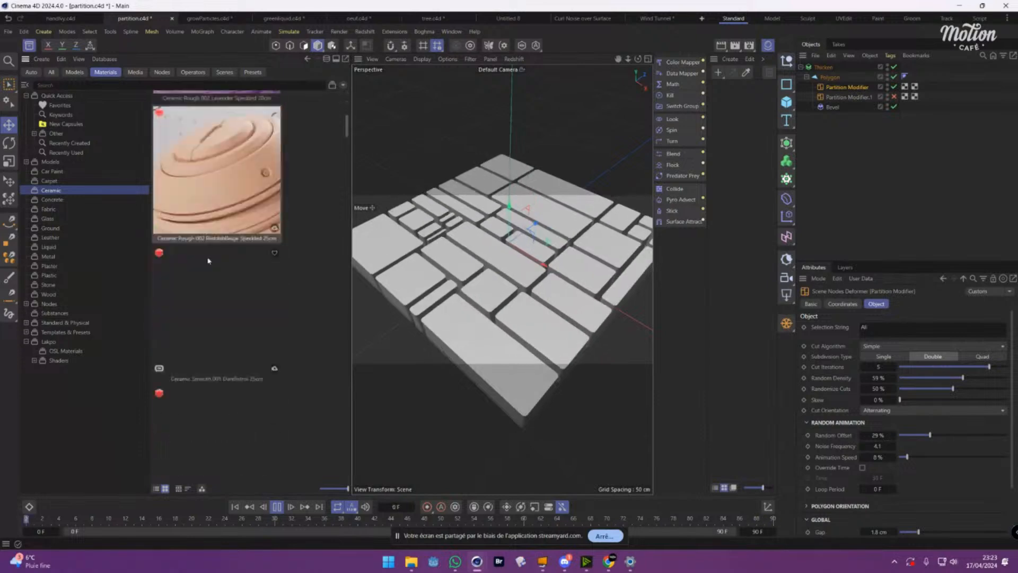
pyautogui.scroll(-3, 208, 260)
pyautogui.scroll(-8, 211, 257)
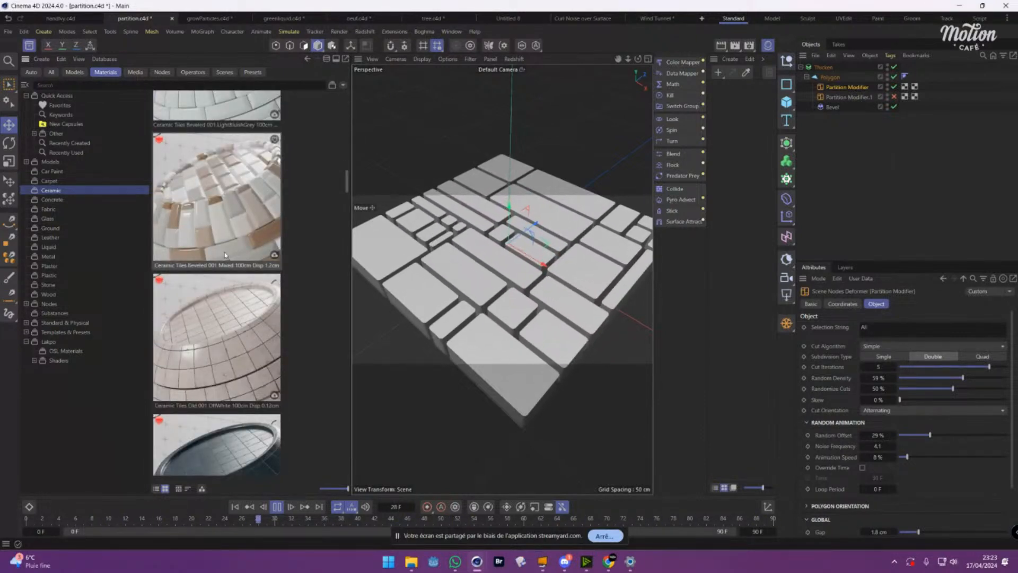
pyautogui.moveTo(212, 227); pyautogui.dragTo(824, 70)
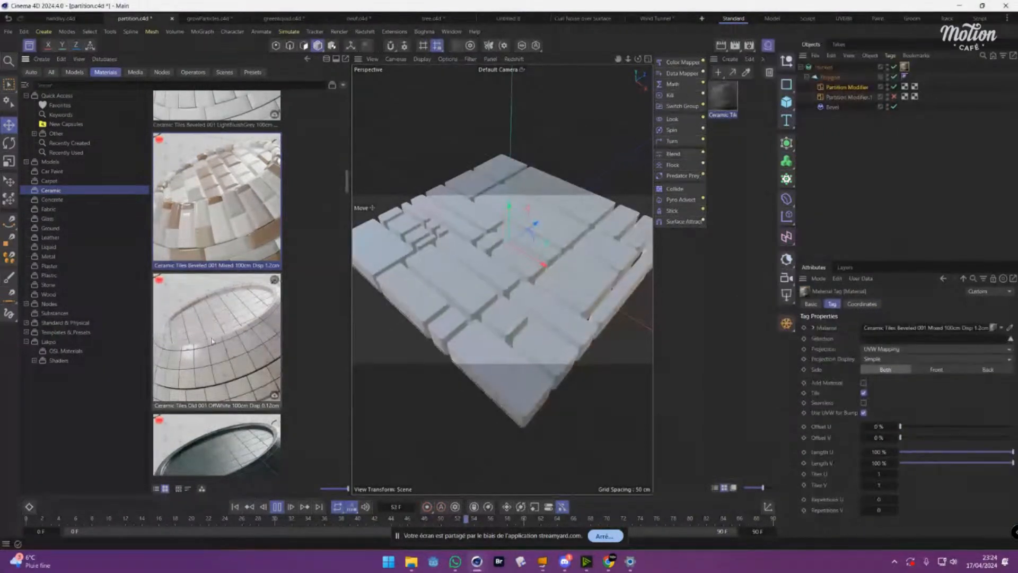
# Change the beveled ceramic tile material's Color Tile 1 to bright orange.
pyautogui.scroll(-4, 230, 291)
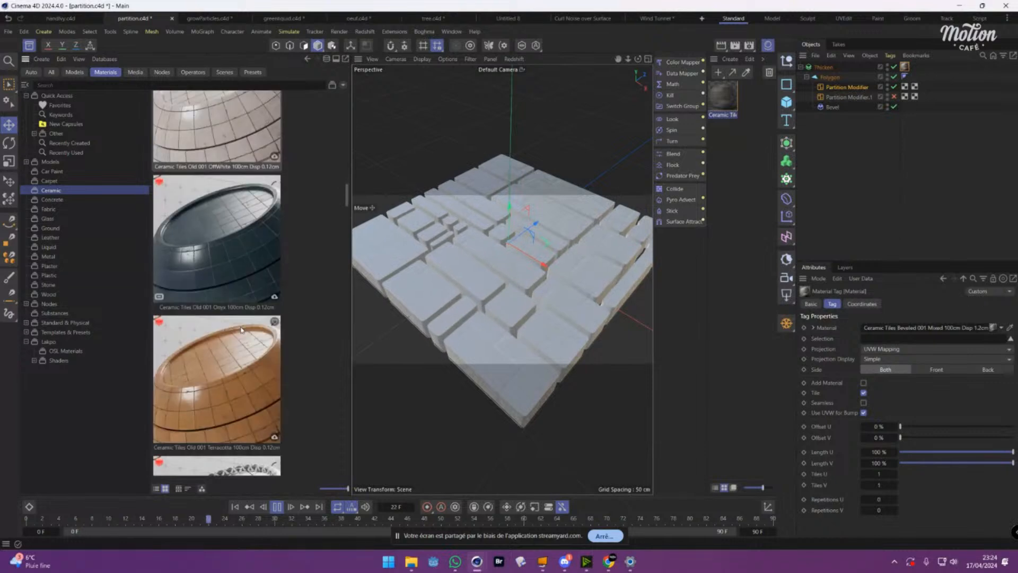
pyautogui.scroll(5, 241, 329)
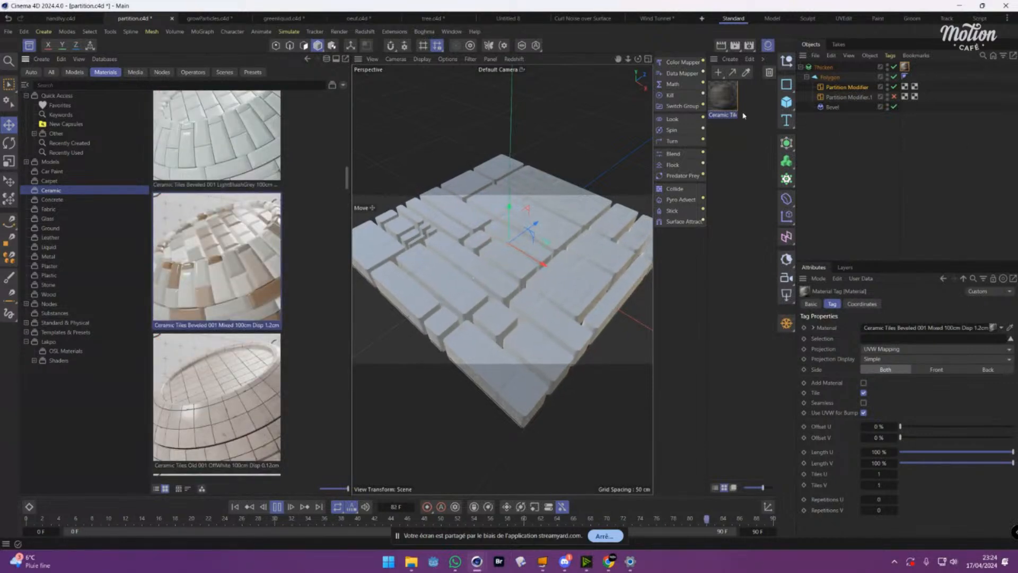
pyautogui.click(722, 96)
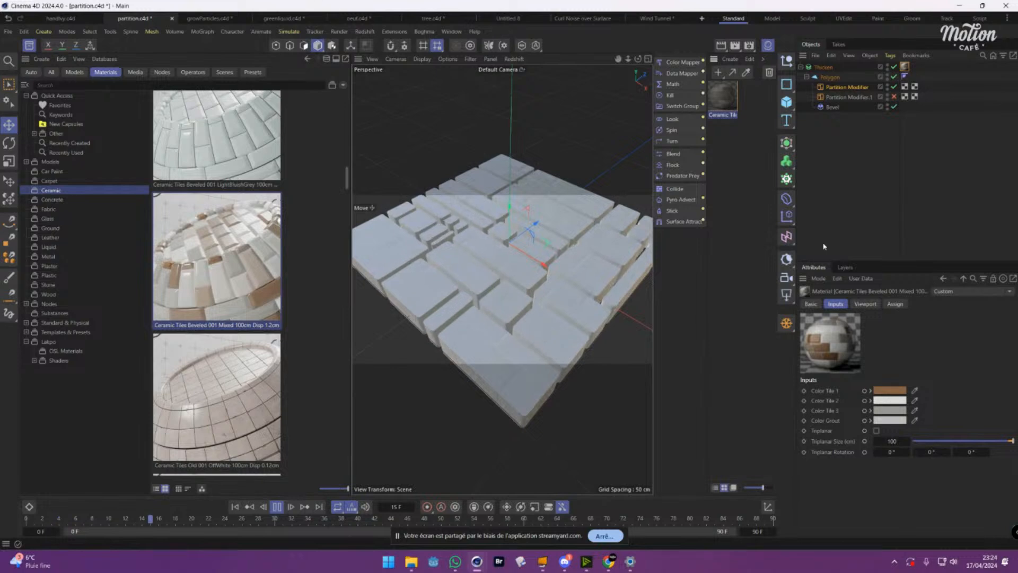
pyautogui.click(890, 391)
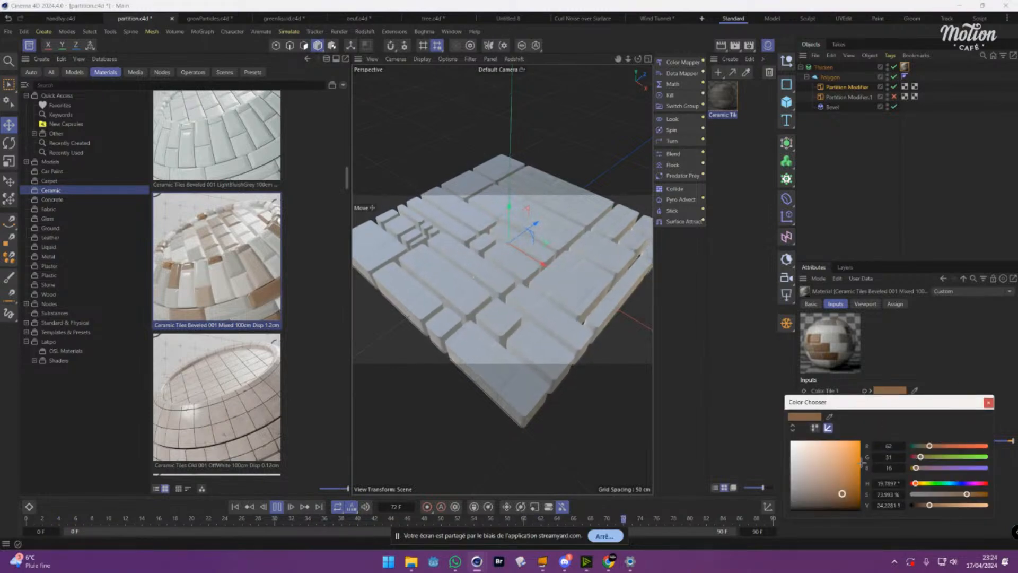
pyautogui.moveTo(860, 463); pyautogui.dragTo(859, 443)
pyautogui.click(988, 402)
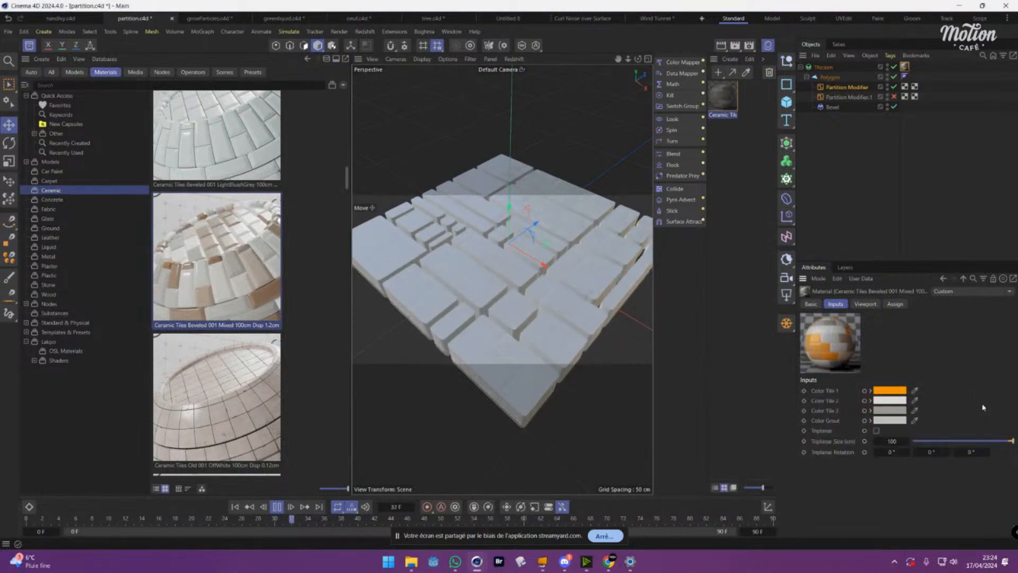
# Change the beveled ceramic tile material's Color Tile 2 to pale yellow-green.
pyautogui.click(893, 401)
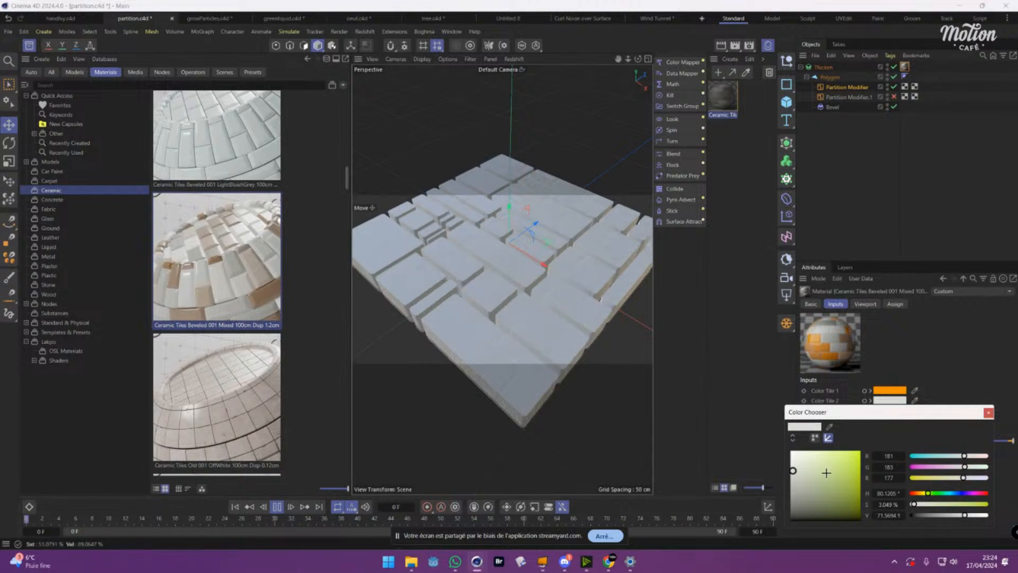
pyautogui.click(831, 472)
pyautogui.click(829, 466)
pyautogui.click(987, 412)
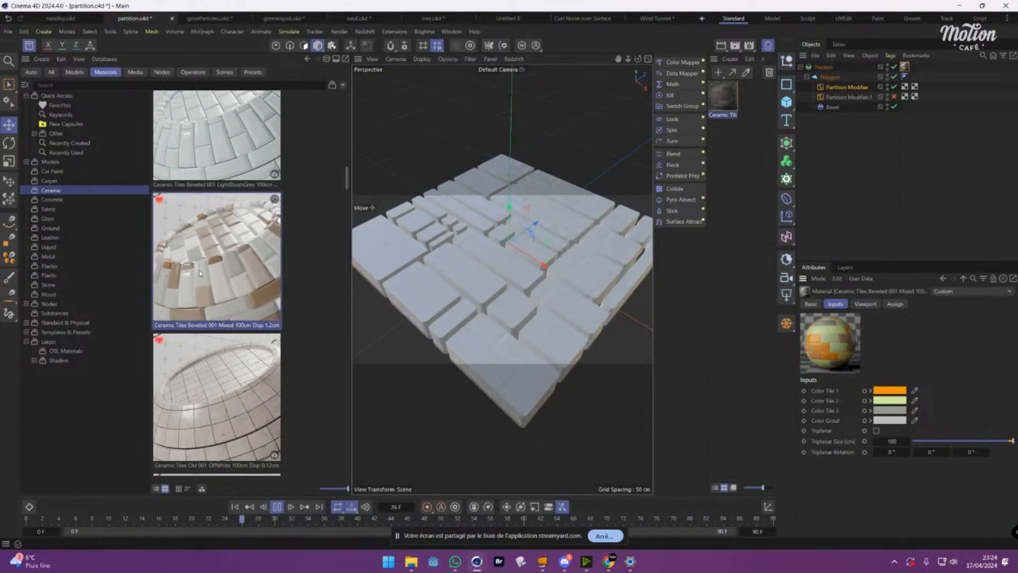
# Add the Ceramic Tiles Old 001 Terracotta 100cm Disp 0.12cm material to the scene and show its inputs.
pyautogui.scroll(-5, 178, 321)
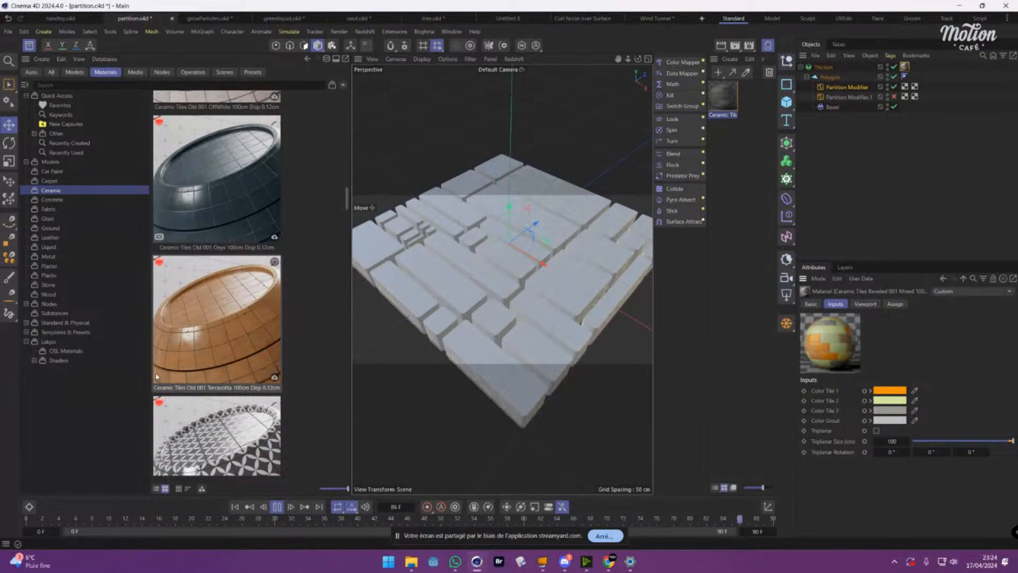
pyautogui.scroll(-2, 201, 365)
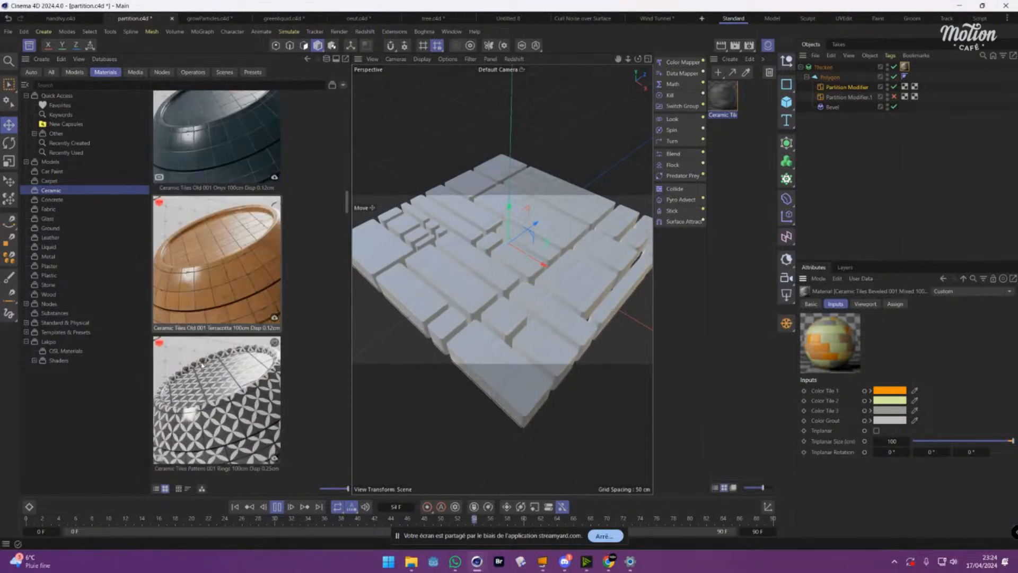
pyautogui.scroll(2, 202, 365)
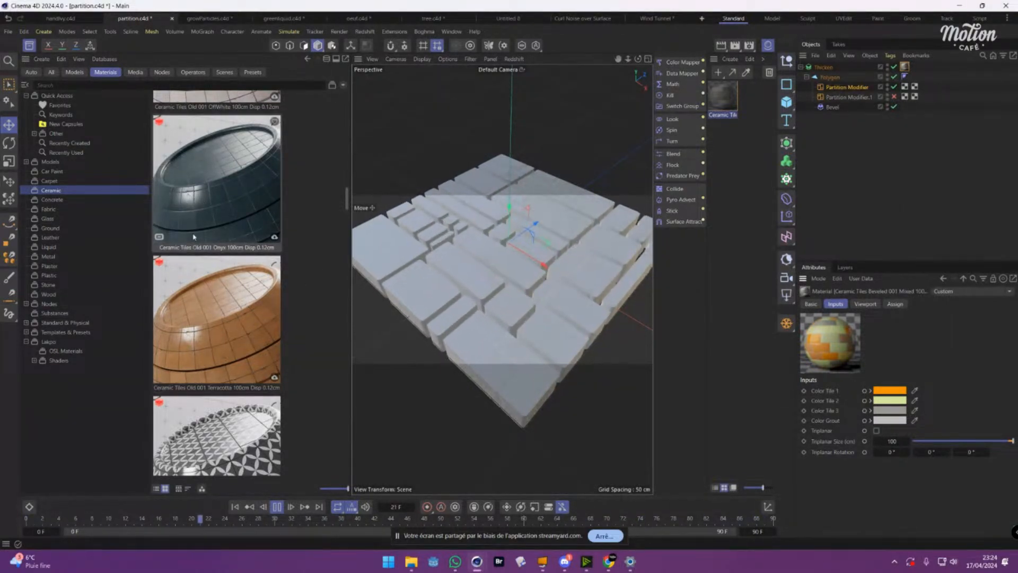
pyautogui.doubleClick(215, 318)
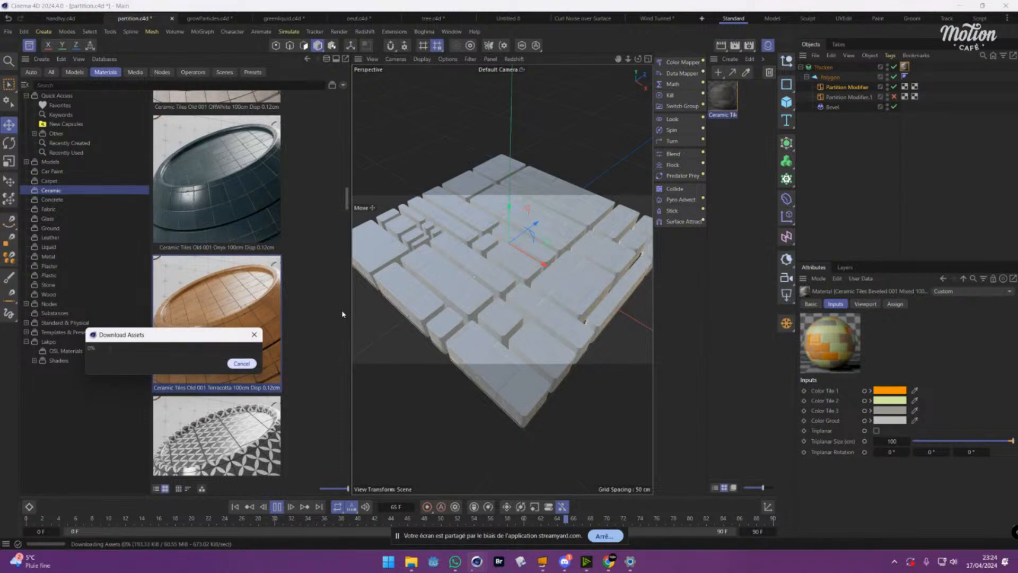
pyautogui.click(722, 100)
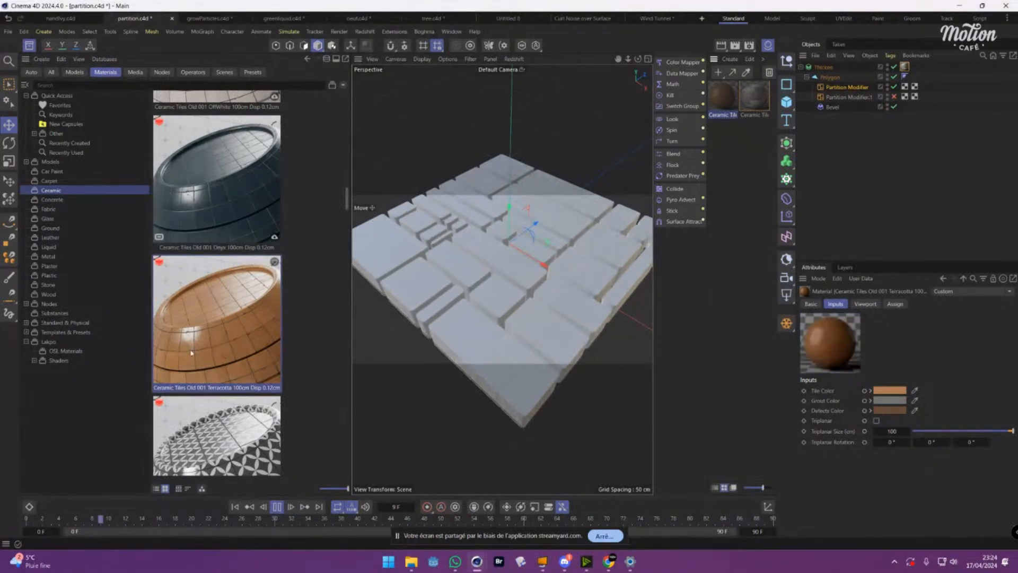
# Browse the New Capsules materials in the Asset Browser and shrink the thumbnails so more of them fit at once.
pyautogui.scroll(-3, 325, 423)
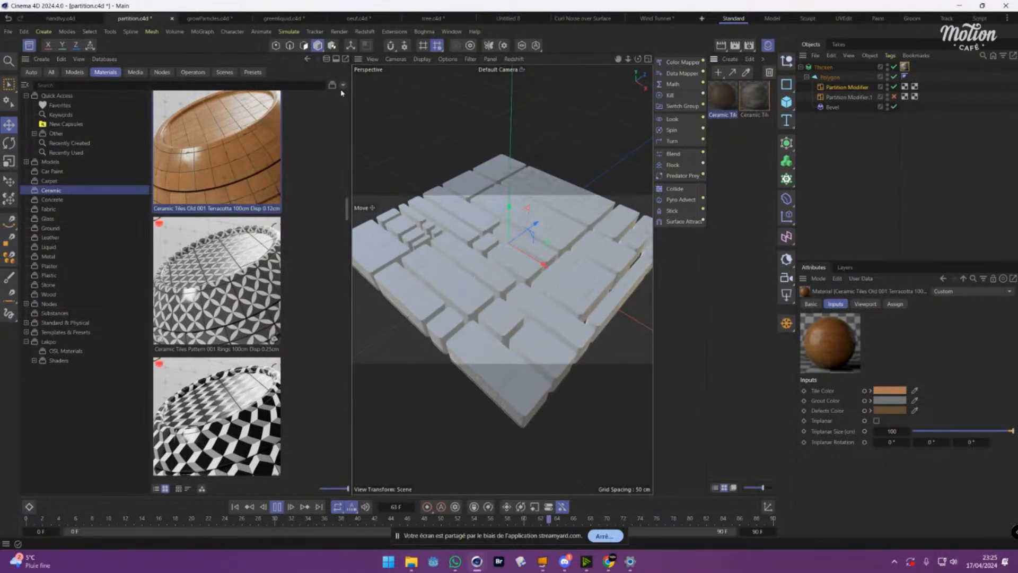
pyautogui.click(63, 125)
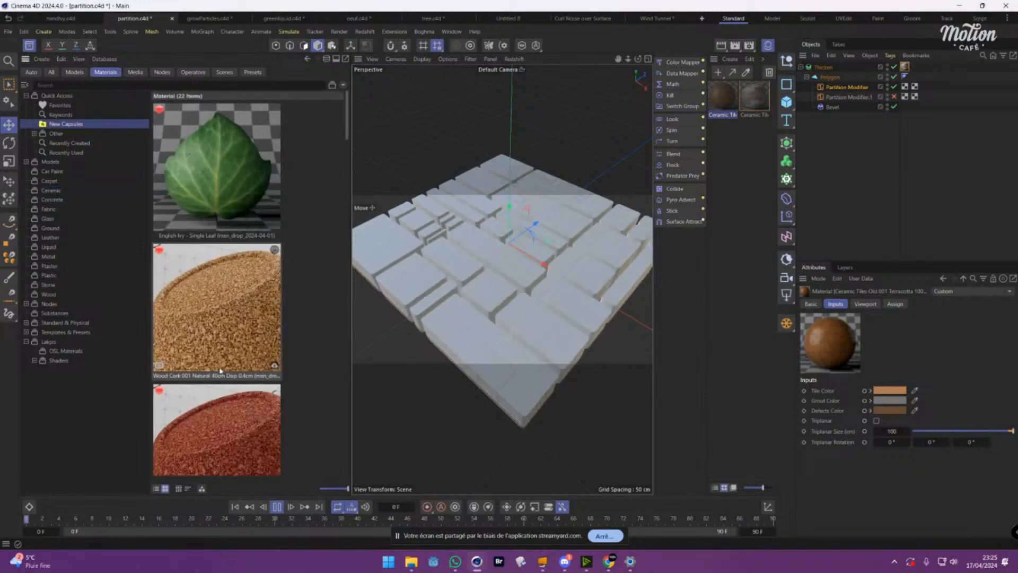
pyautogui.scroll(-6, 218, 371)
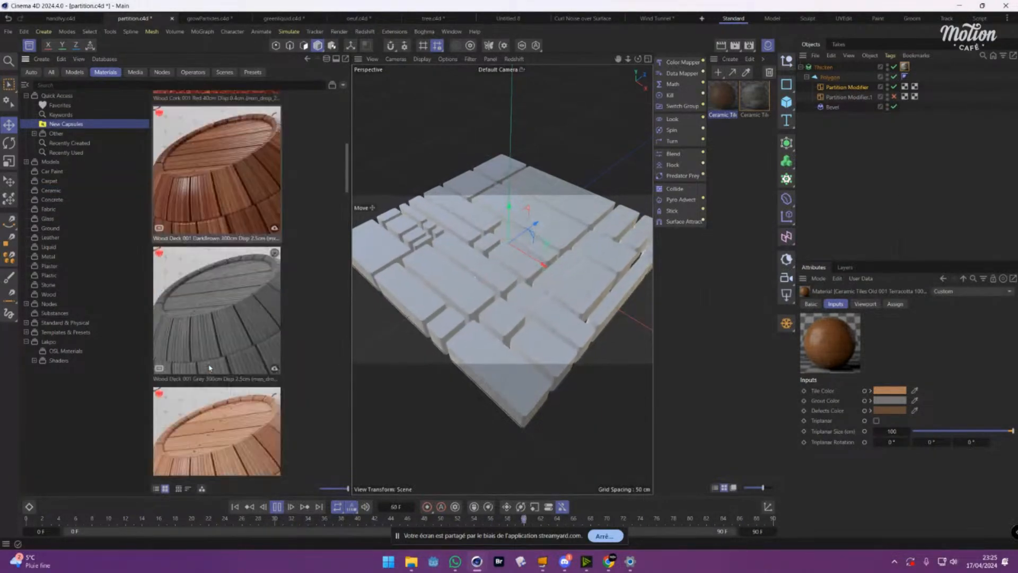
pyautogui.scroll(-8, 210, 367)
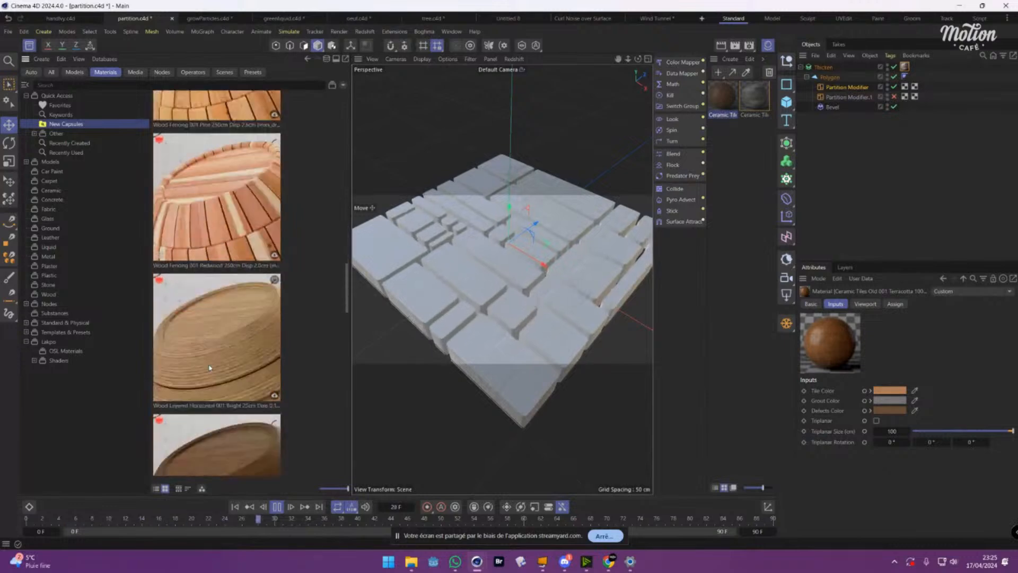
pyautogui.scroll(-10, 209, 368)
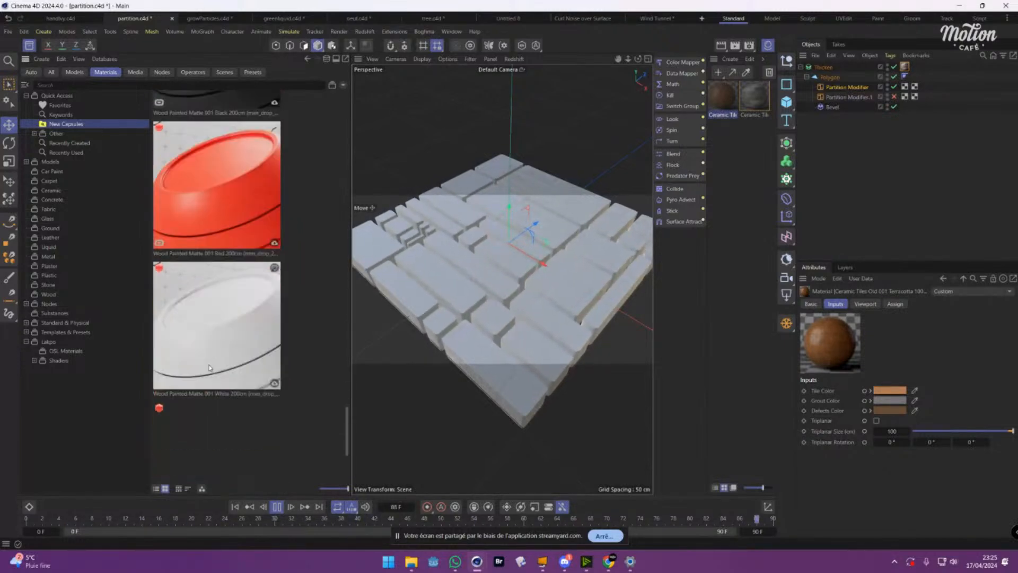
pyautogui.scroll(-4, 212, 367)
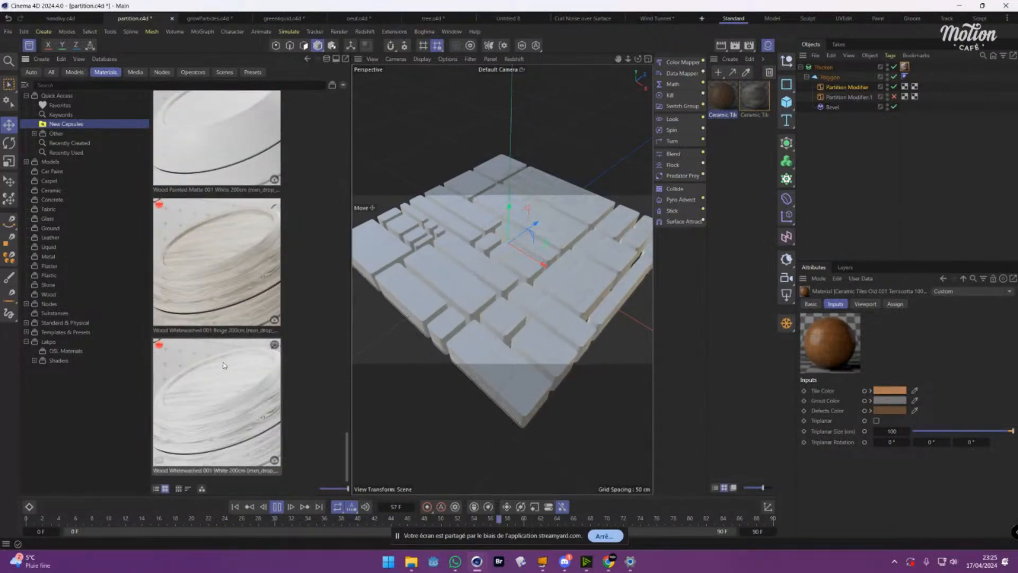
pyautogui.moveTo(348, 488); pyautogui.dragTo(323, 491)
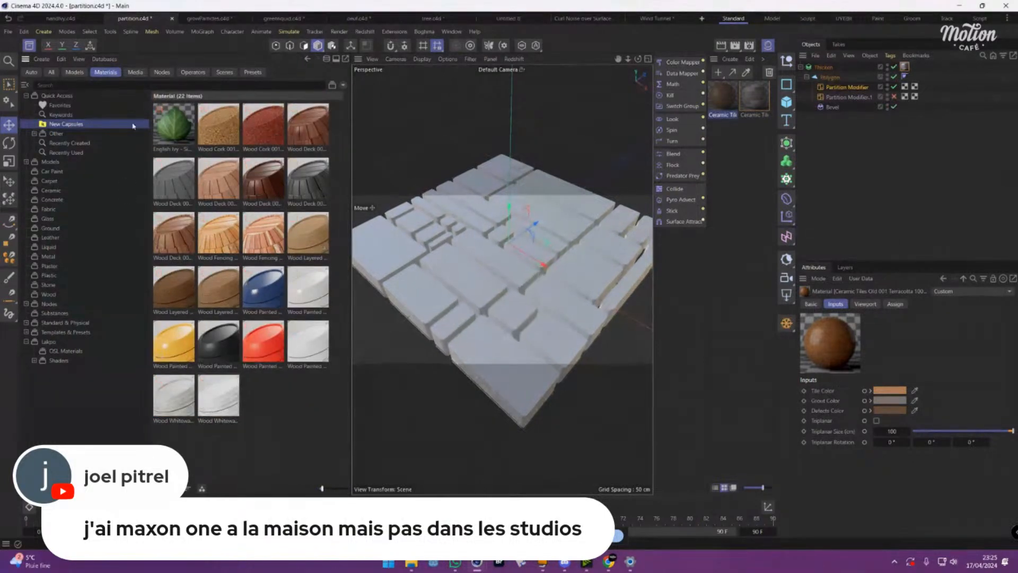
# Include all asset types for New Capsules and browse the new plant, ivy and plug models.
pyautogui.click(52, 73)
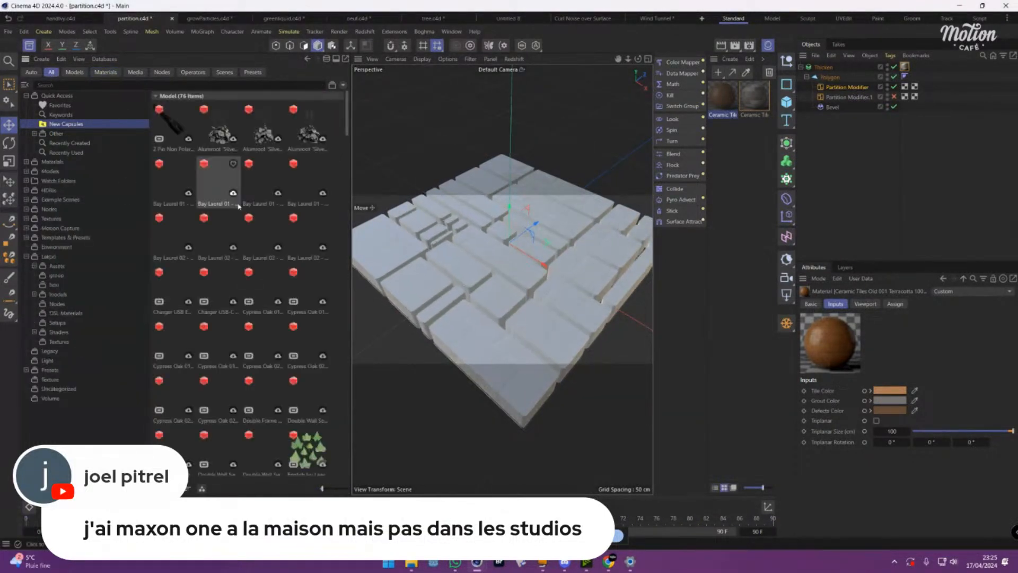
pyautogui.scroll(-1, 343, 321)
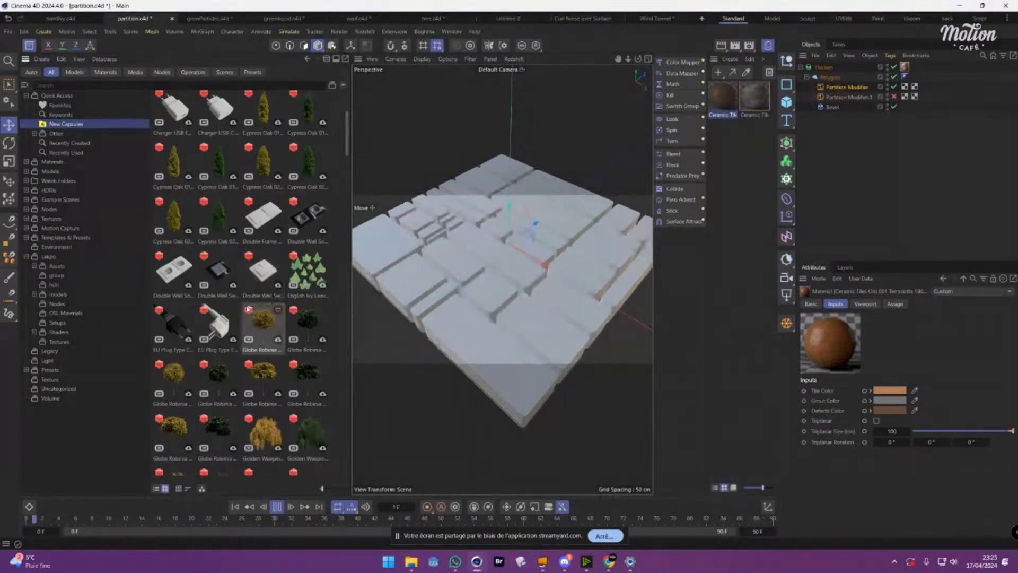
pyautogui.moveTo(346, 144); pyautogui.dragTo(344, 178)
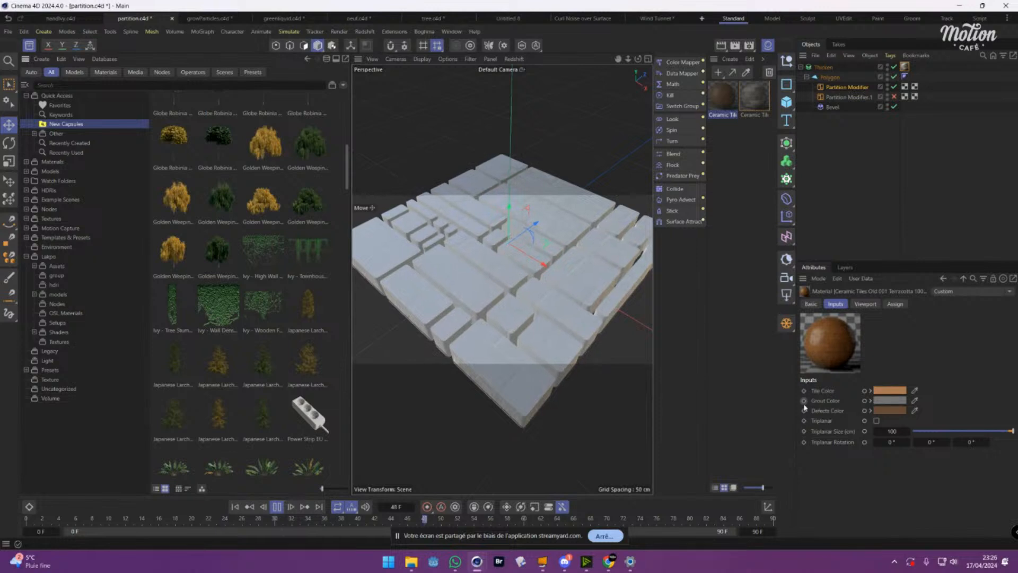
# Review the Save Project with Assets options for database assets and close them without saving.
pyautogui.click(9, 32)
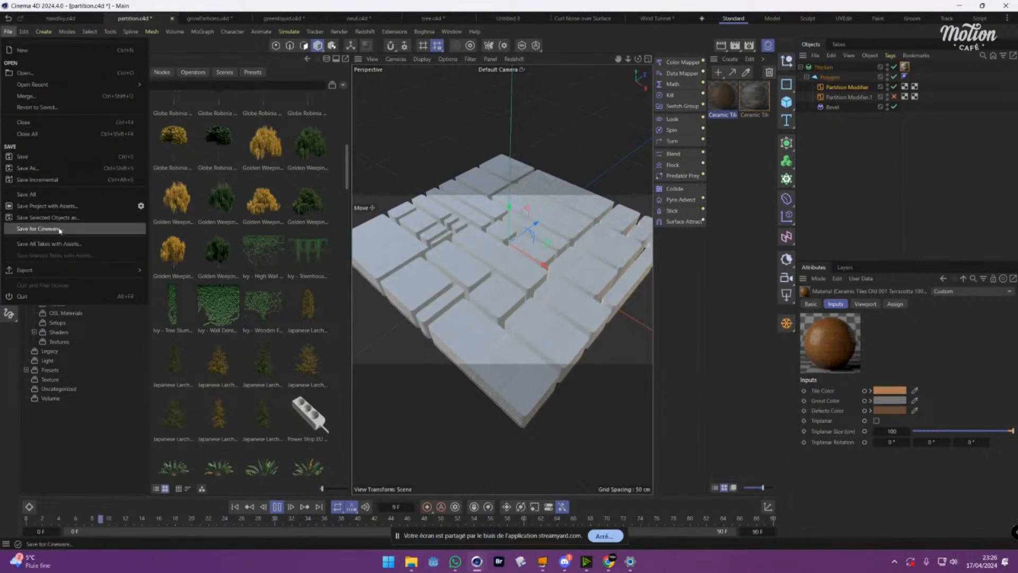
pyautogui.click(137, 207)
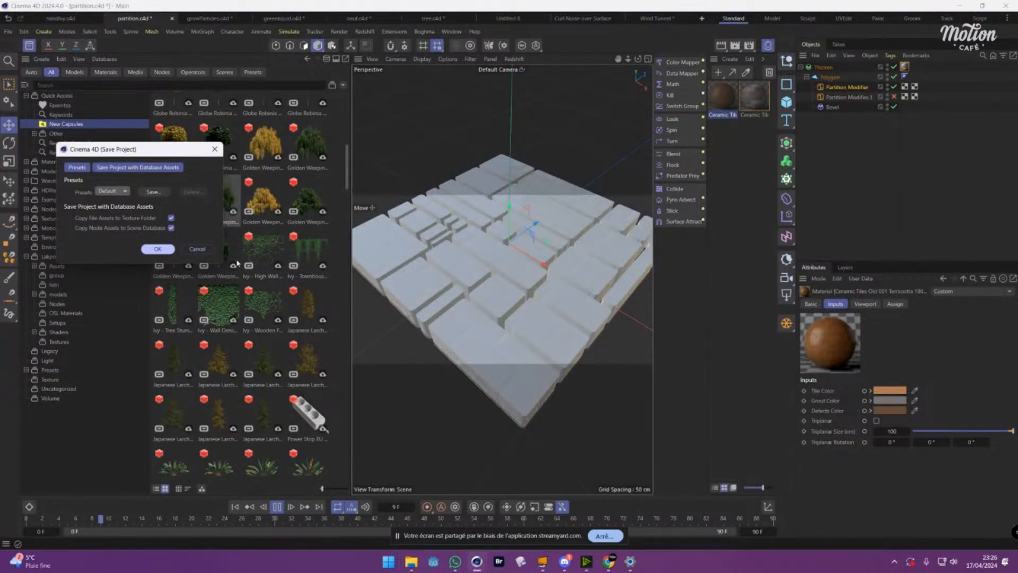
pyautogui.click(206, 251)
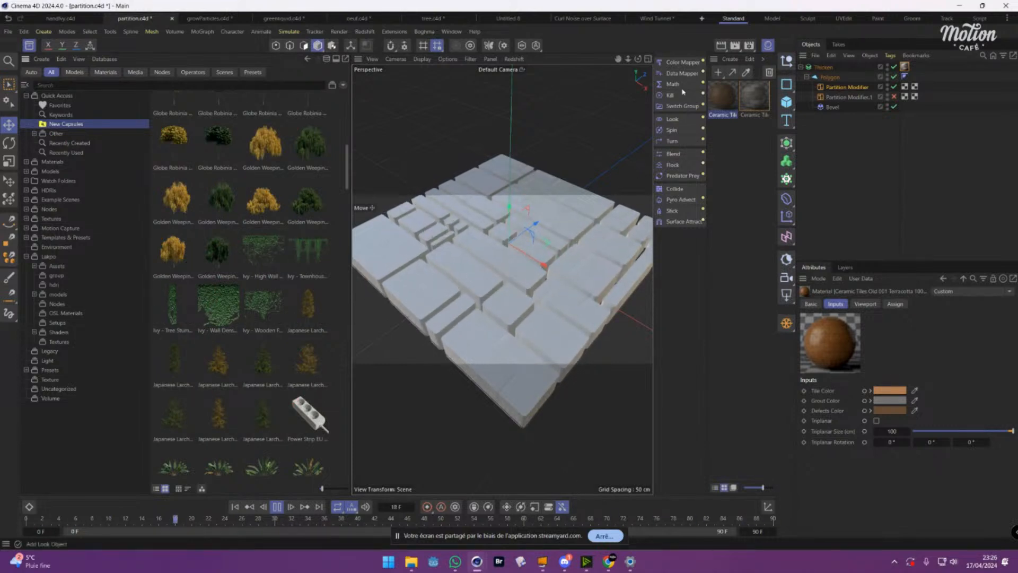
# Open the Ceramic Tiles Old 001 Terracotta material in the Node Editor and inspect the Tile Color input of its settings group.
pyautogui.keyDown('alt'); pyautogui.moveTo(530, 318); pyautogui.dragTo(642, 371); pyautogui.keyUp('alt')
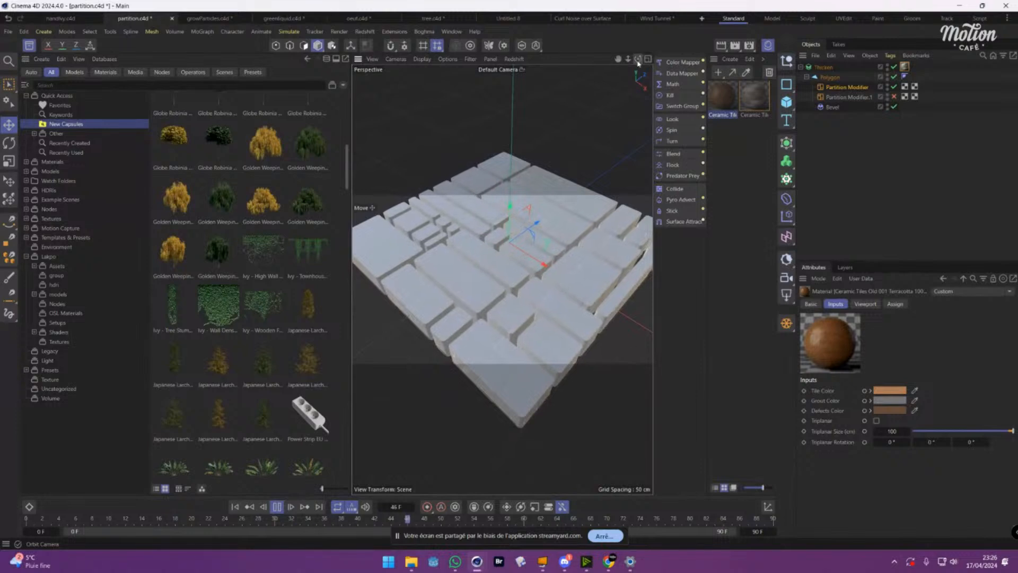
pyautogui.keyDown('alt'); pyautogui.moveTo(642, 366); pyautogui.dragTo(555, 103, button='right'); pyautogui.keyUp('alt')
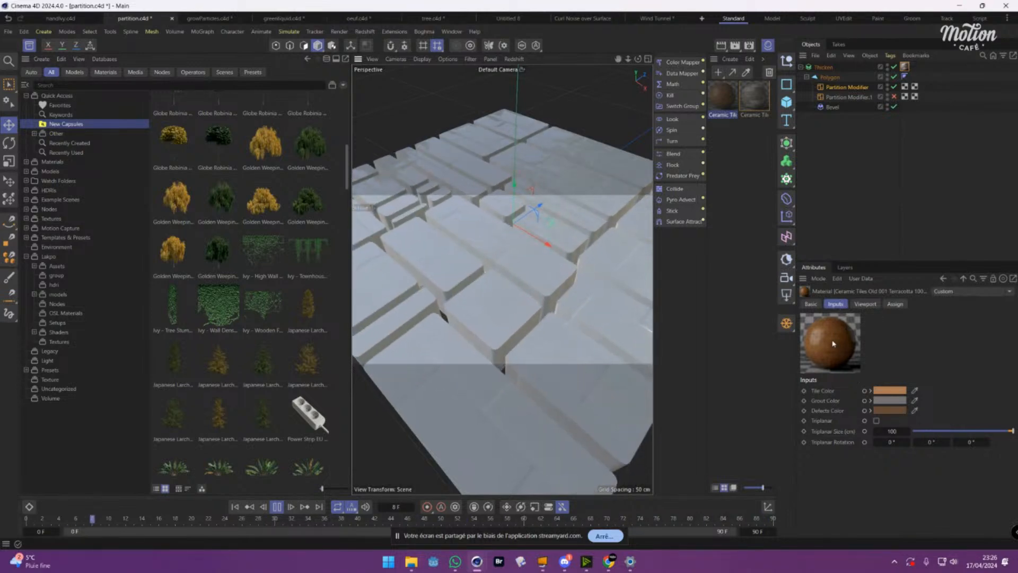
pyautogui.click(755, 97)
pyautogui.doubleClick(727, 97)
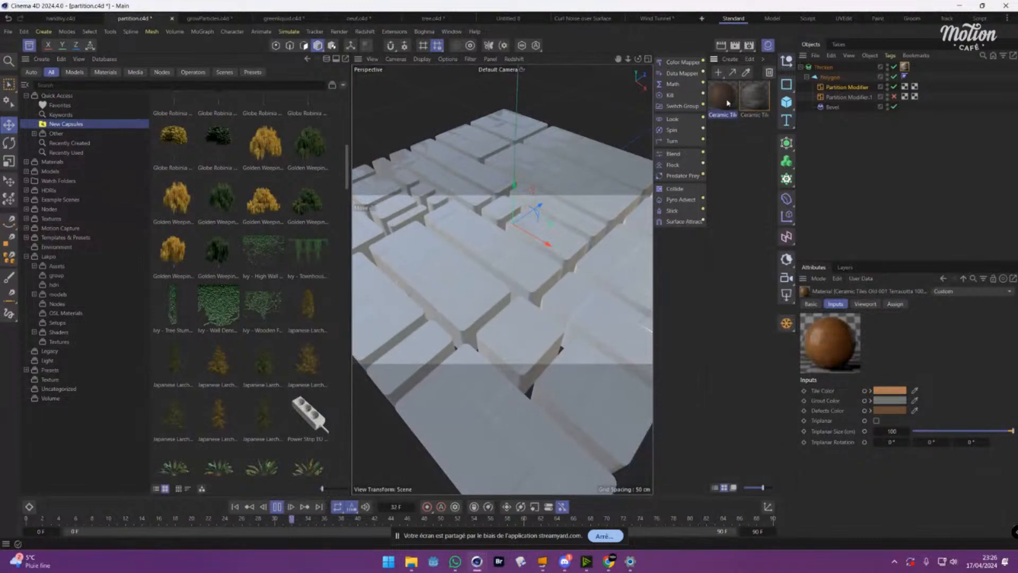
pyautogui.moveTo(763, 97); pyautogui.dragTo(358, 127)
pyautogui.scroll(7, 347, 234)
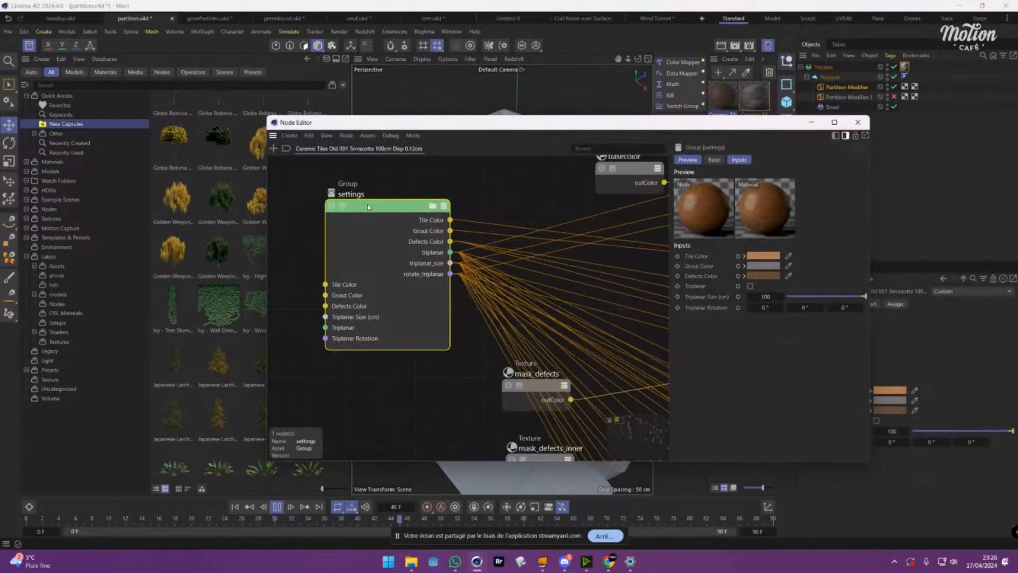
pyautogui.moveTo(383, 204); pyautogui.dragTo(382, 202)
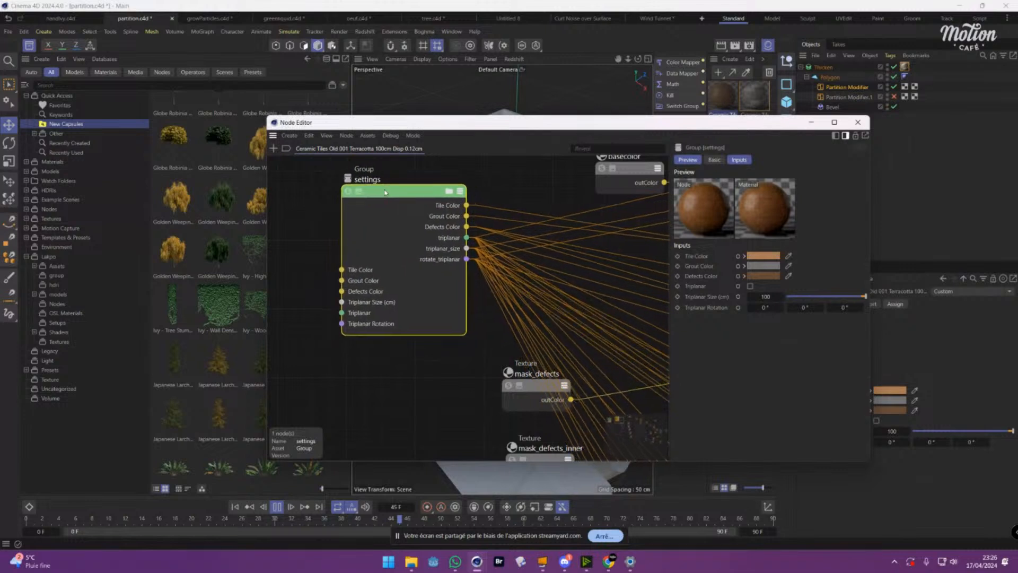
pyautogui.click(365, 280)
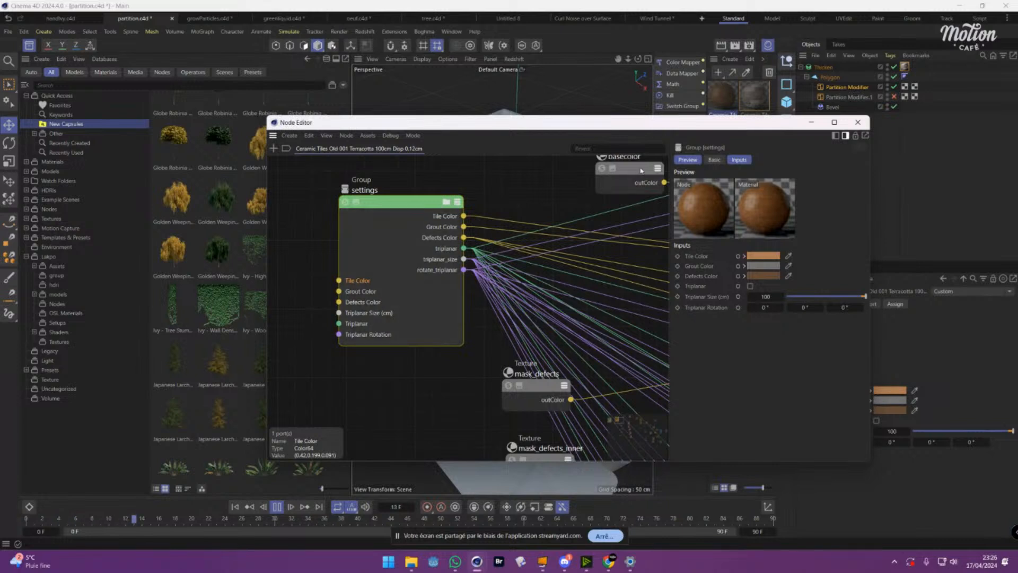
pyautogui.moveTo(641, 125); pyautogui.dragTo(384, 89)
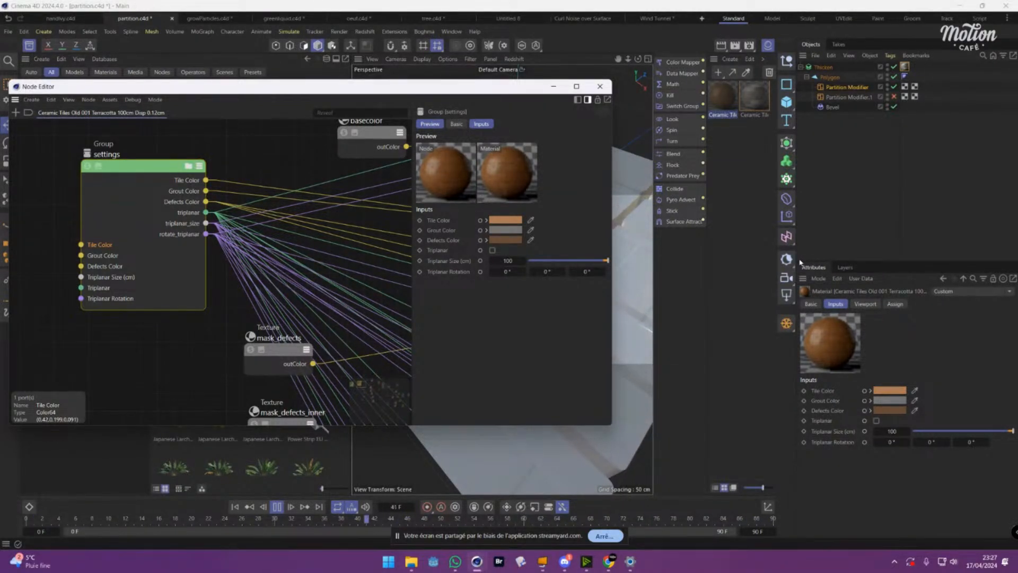
# Create a new Redshift standard material and place its Node Editor window over the middle of the viewport.
pyautogui.doubleClick(718, 166)
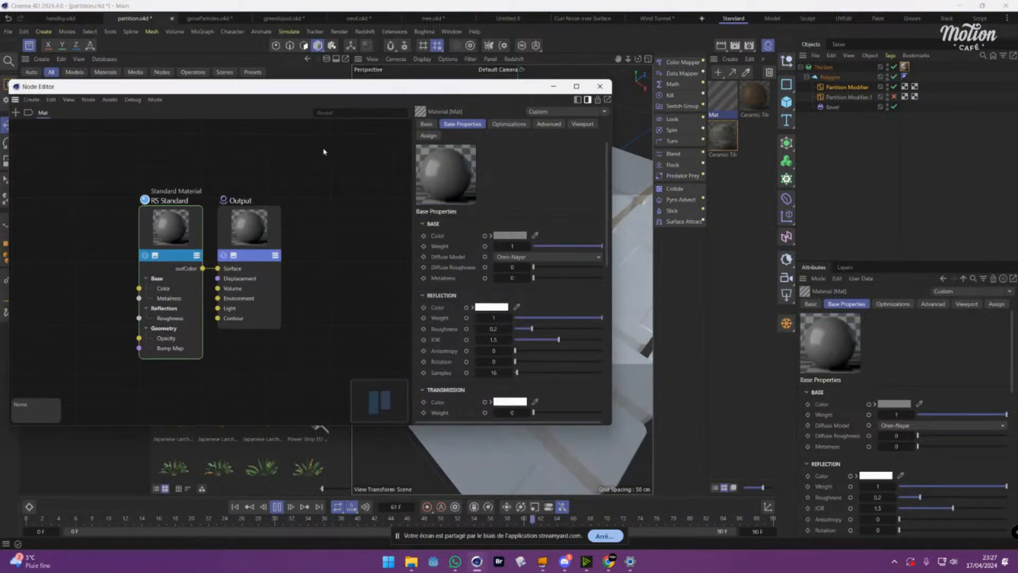
pyautogui.click(212, 88)
pyautogui.moveTo(212, 88); pyautogui.dragTo(470, 92)
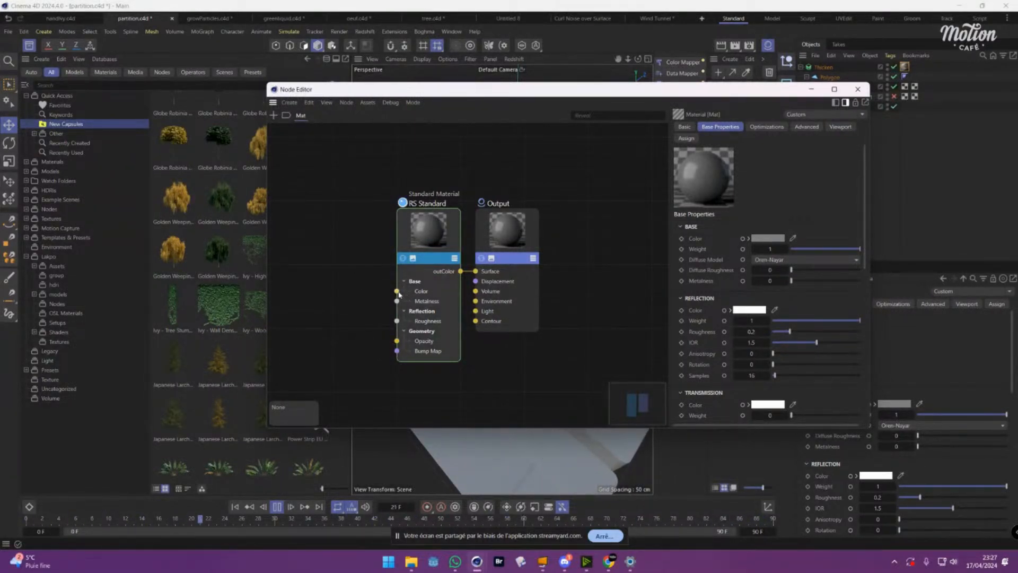
# Expose the RS Standard node's base Color as a new root input of the material.
pyautogui.click(425, 293)
pyautogui.moveTo(397, 292); pyautogui.dragTo(328, 269, button='right')
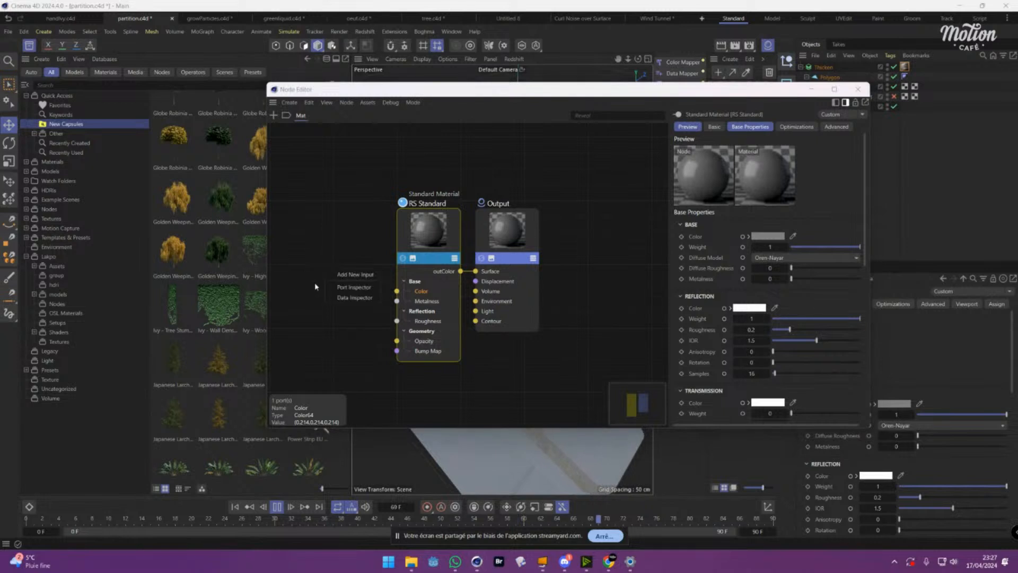
pyautogui.click(353, 275)
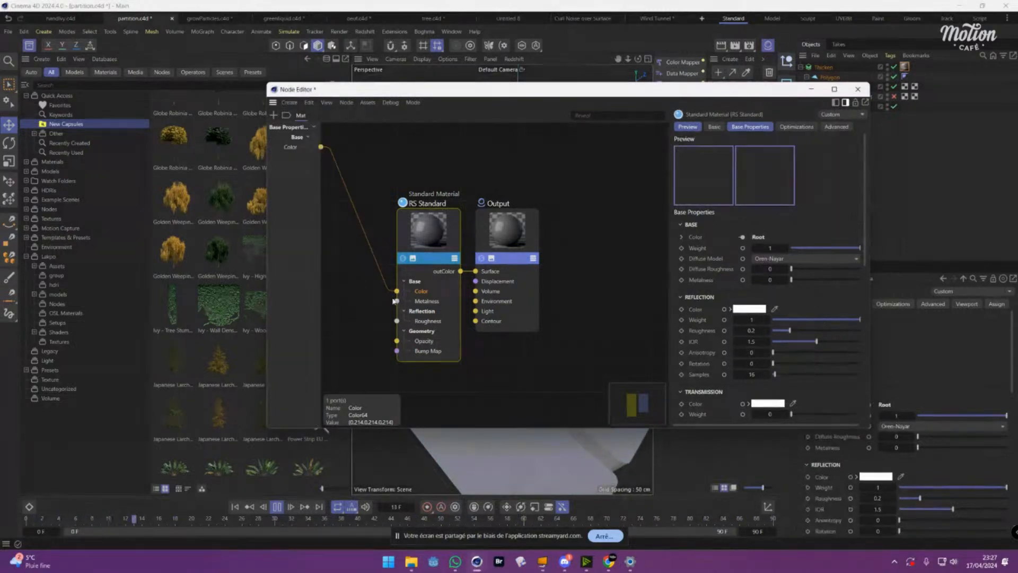
pyautogui.moveTo(860, 109); pyautogui.dragTo(694, 122)
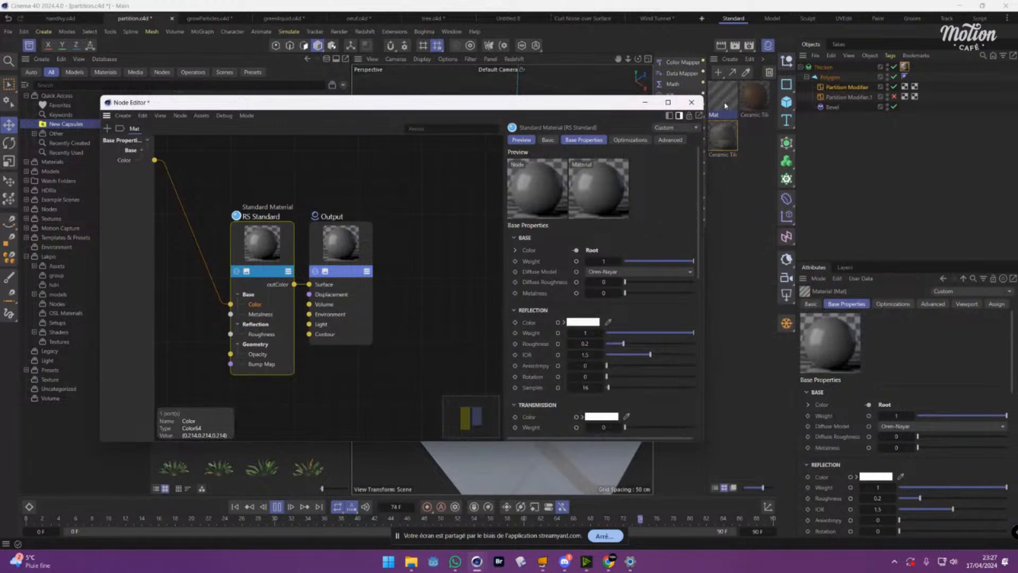
pyautogui.click(933, 331)
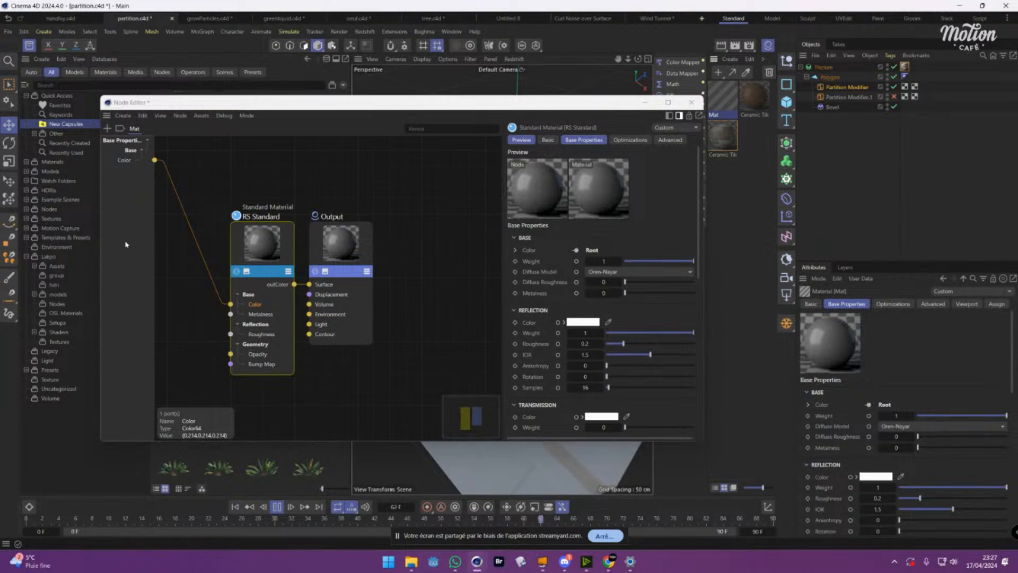
# Open the Resource Editor for the new material's root inputs and move it clear of the node graph.
pyautogui.rightClick(142, 212)
pyautogui.click(168, 286)
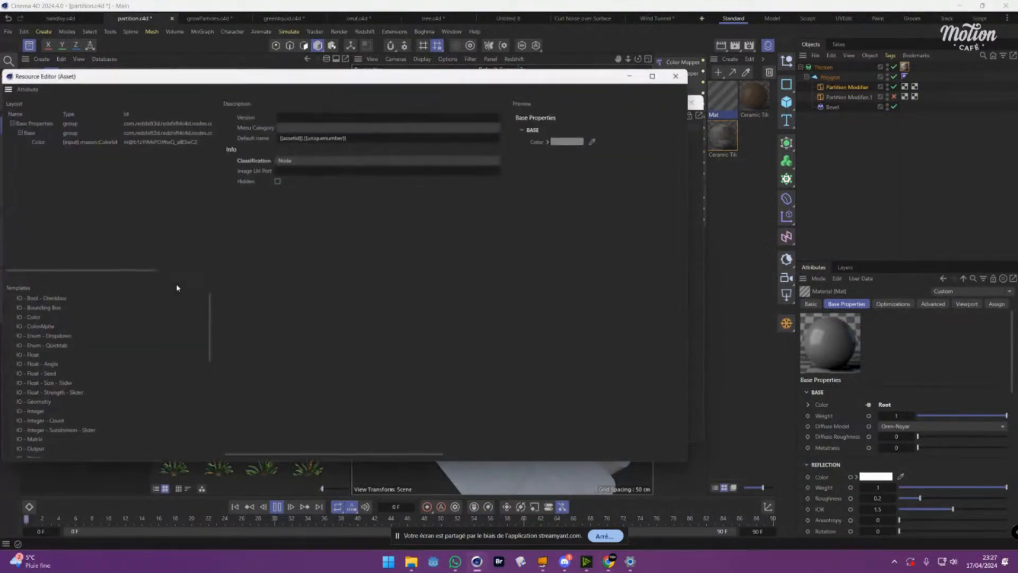
pyautogui.moveTo(258, 74); pyautogui.dragTo(539, 60)
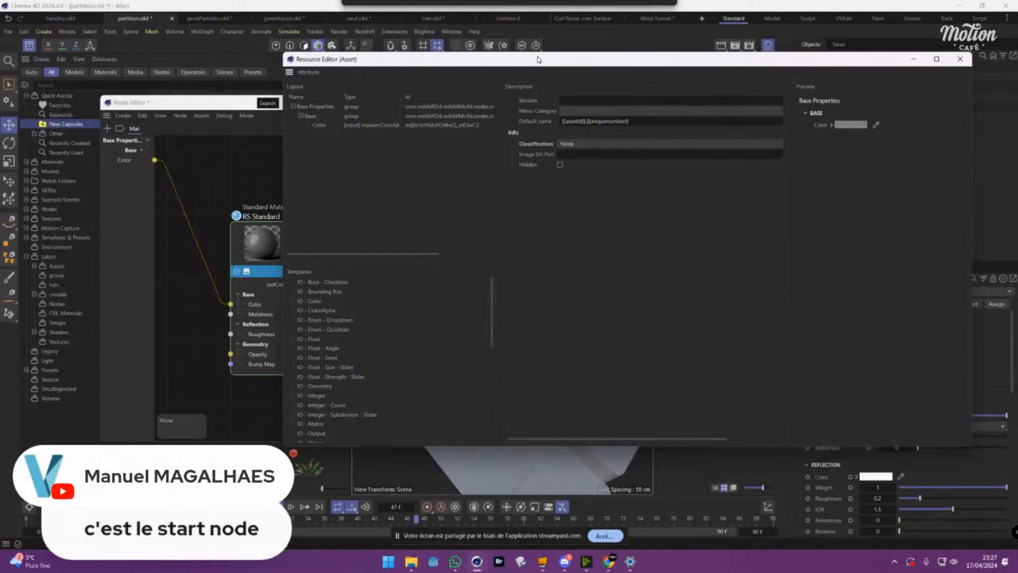
# Search the node library for "star" from the material's graph and close the search.
pyautogui.click(230, 181)
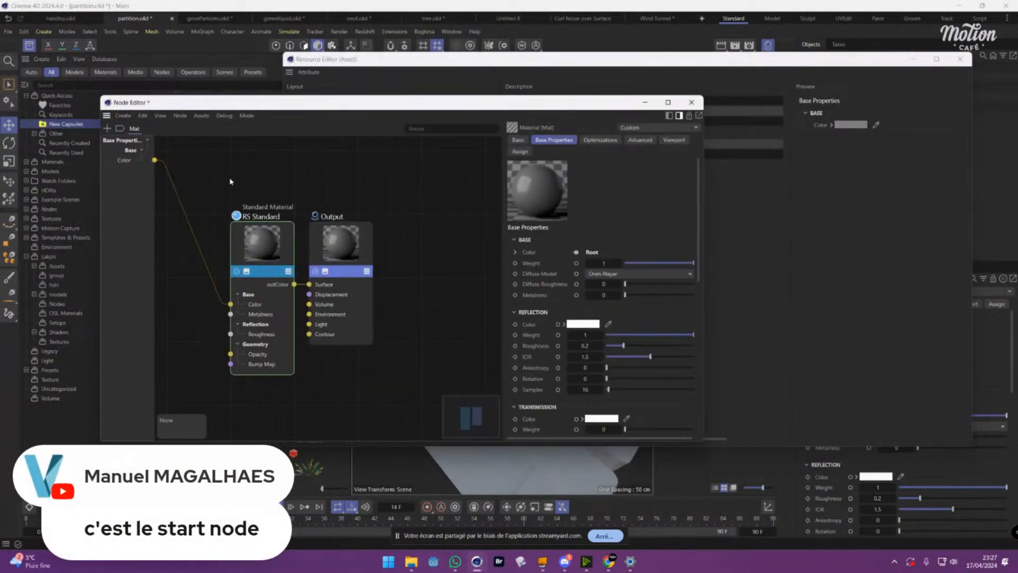
pyautogui.doubleClick(230, 181)
pyautogui.write('s')
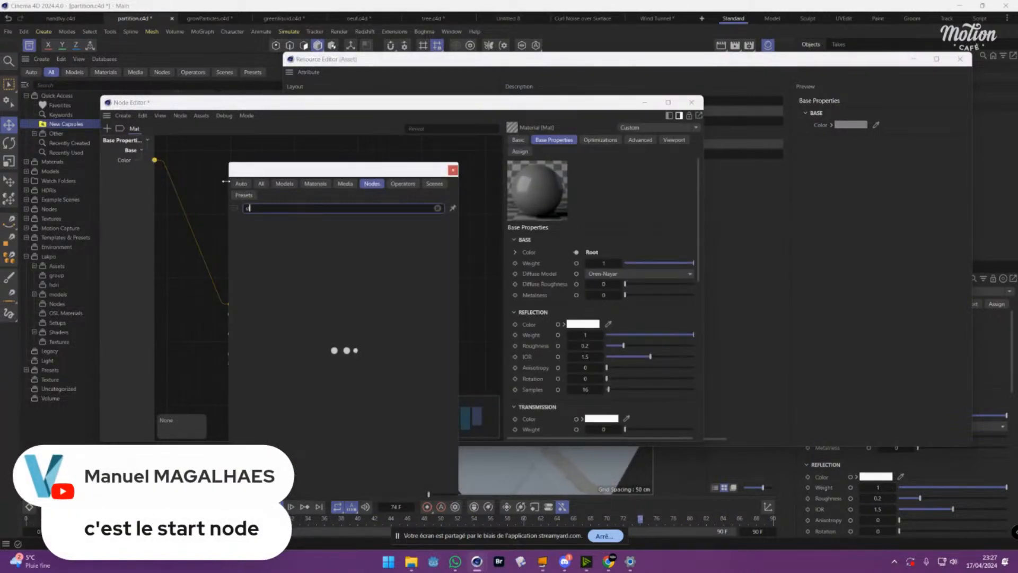
pyautogui.write('tar')
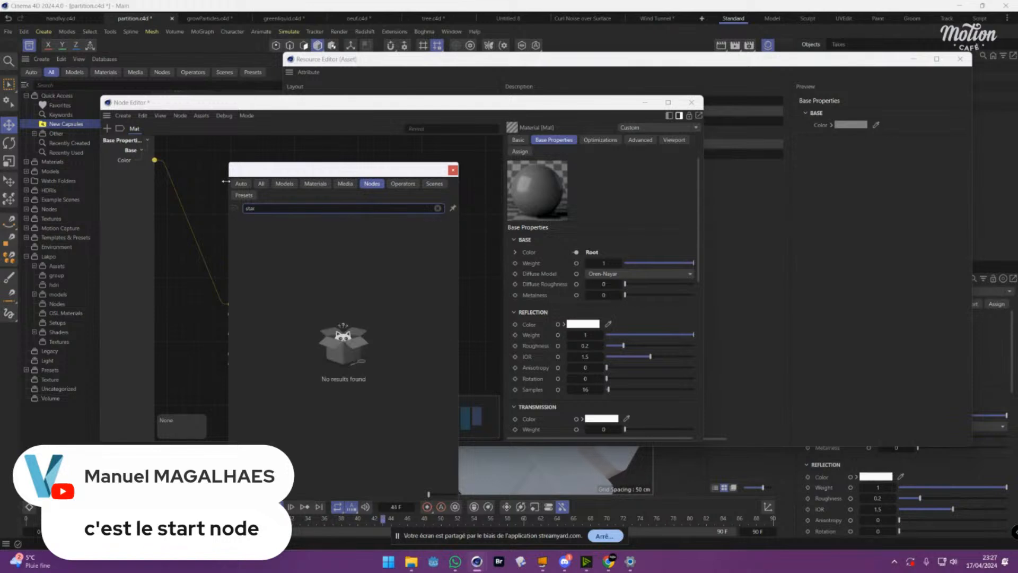
pyautogui.press('BackSpace')
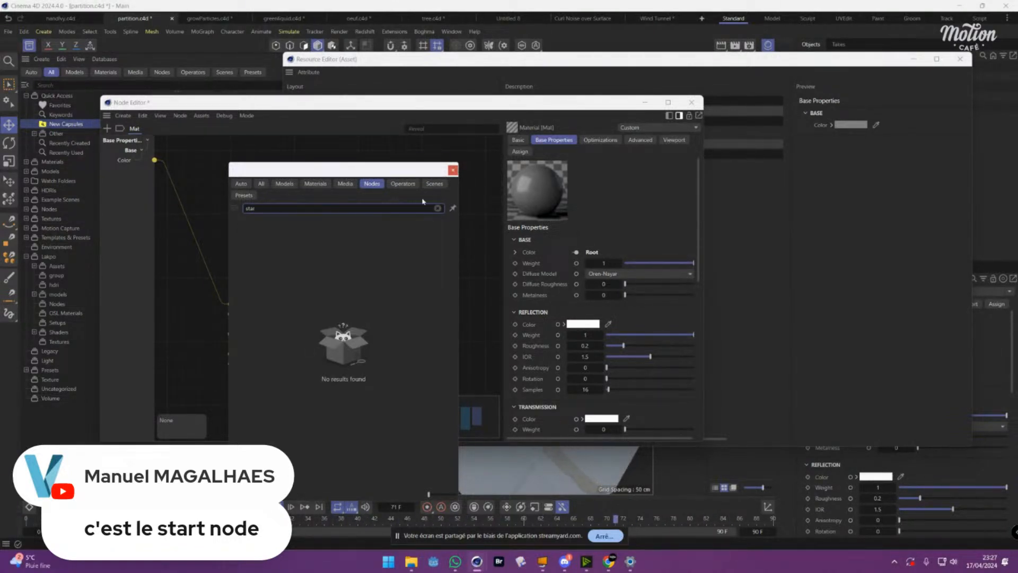
pyautogui.click(455, 170)
# Limit the asset library to nodes and try the Start Node command in the material's graph.
pyautogui.moveTo(340, 103); pyautogui.dragTo(549, 99)
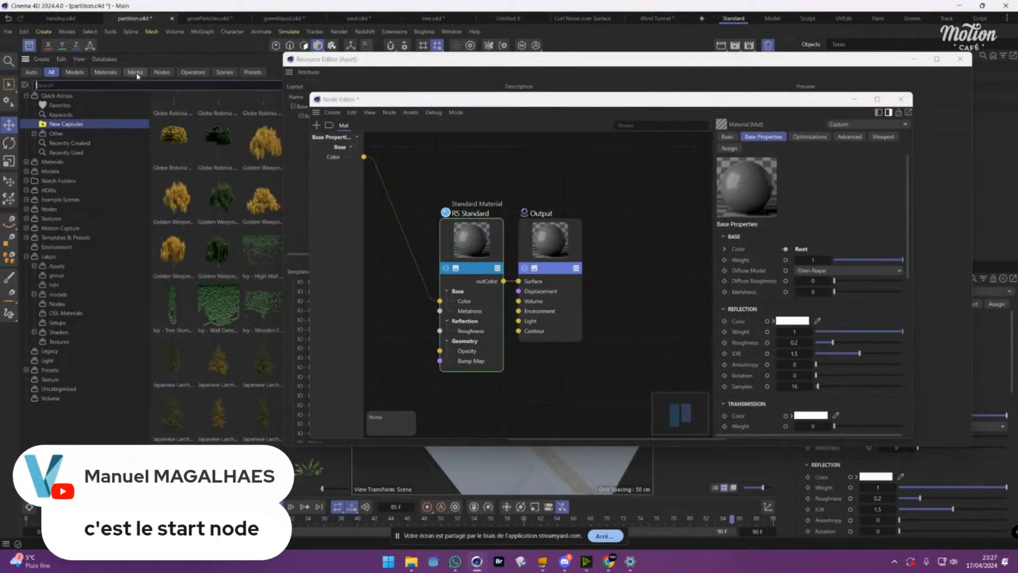
pyautogui.click(162, 72)
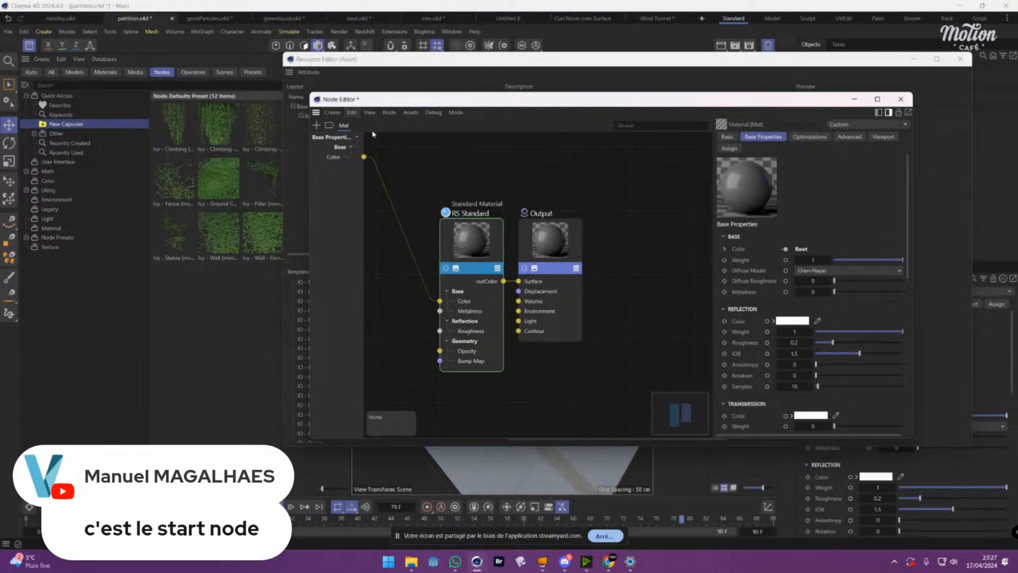
pyautogui.click(390, 112)
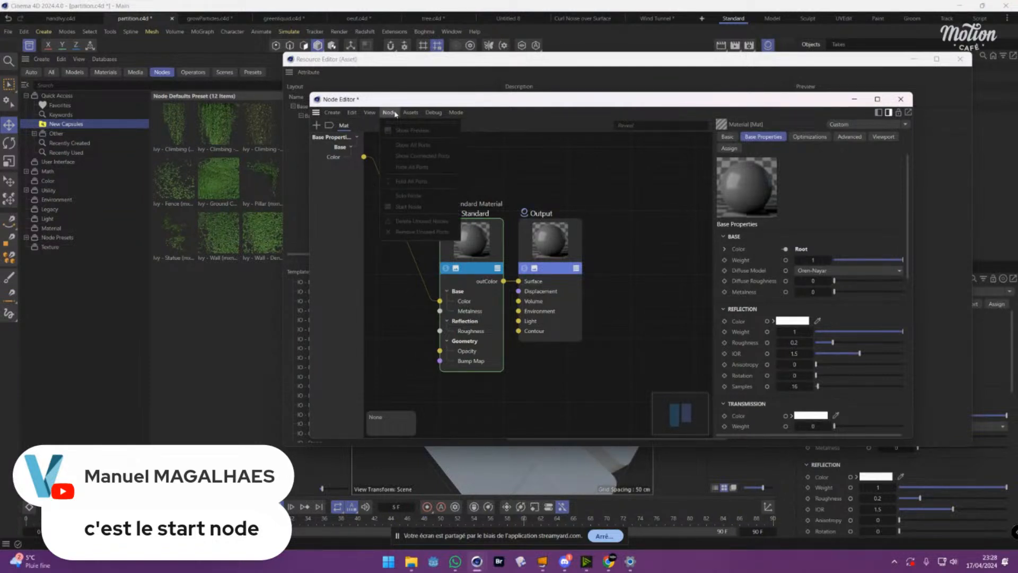
pyautogui.click(408, 207)
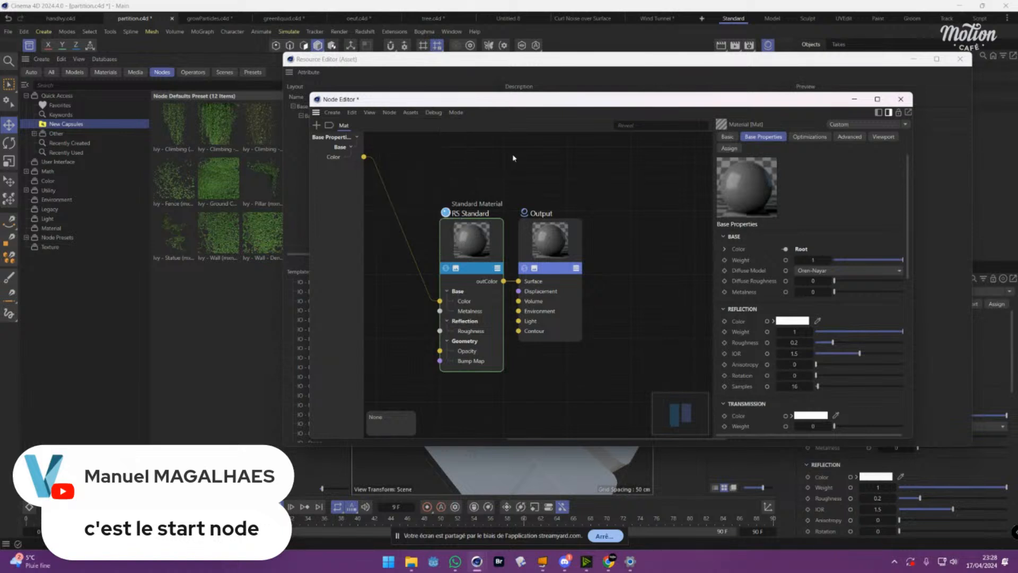
pyautogui.click(405, 113)
pyautogui.moveTo(390, 112)
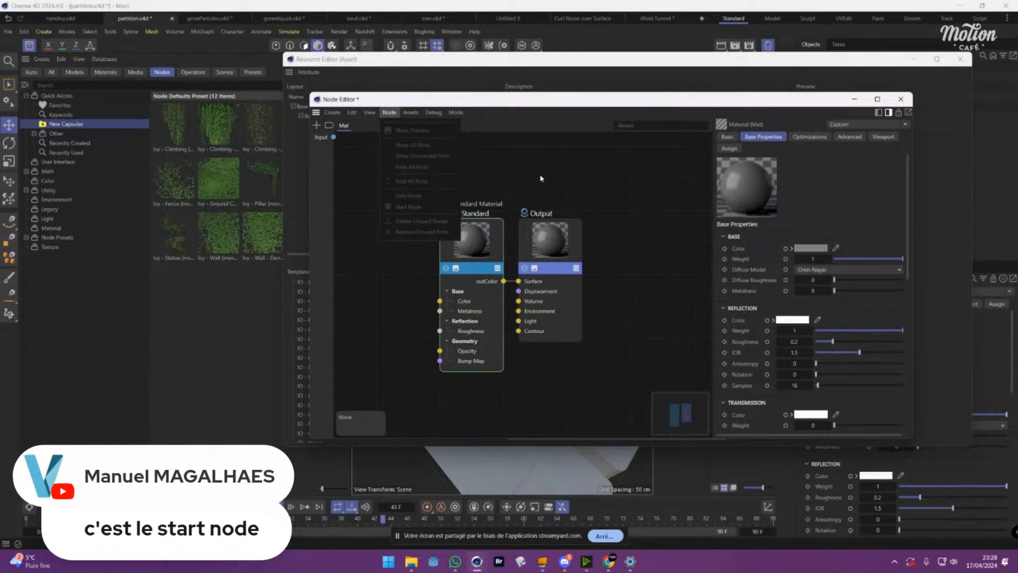
pyautogui.click(394, 214)
# Create an empty group, place it beside the RS Standard node and add an input to it.
pyautogui.rightClick(370, 193)
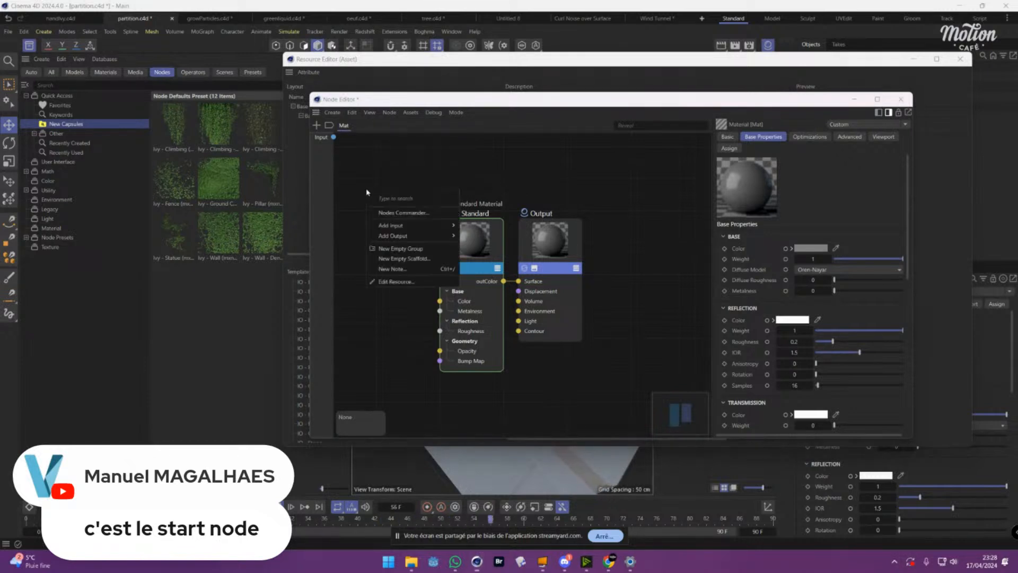
pyautogui.click(415, 250)
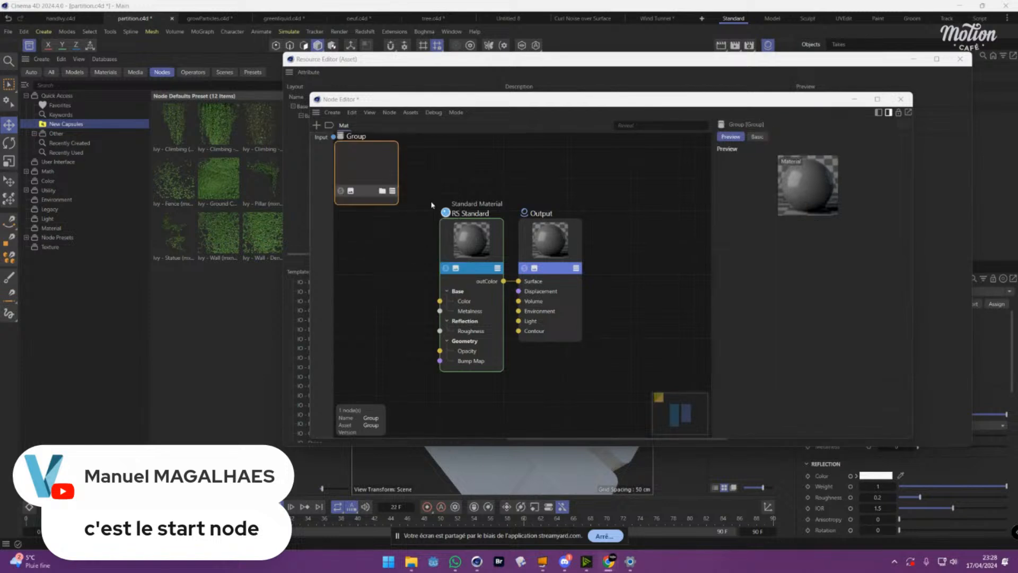
pyautogui.moveTo(366, 160); pyautogui.dragTo(389, 237)
pyautogui.rightClick(383, 279)
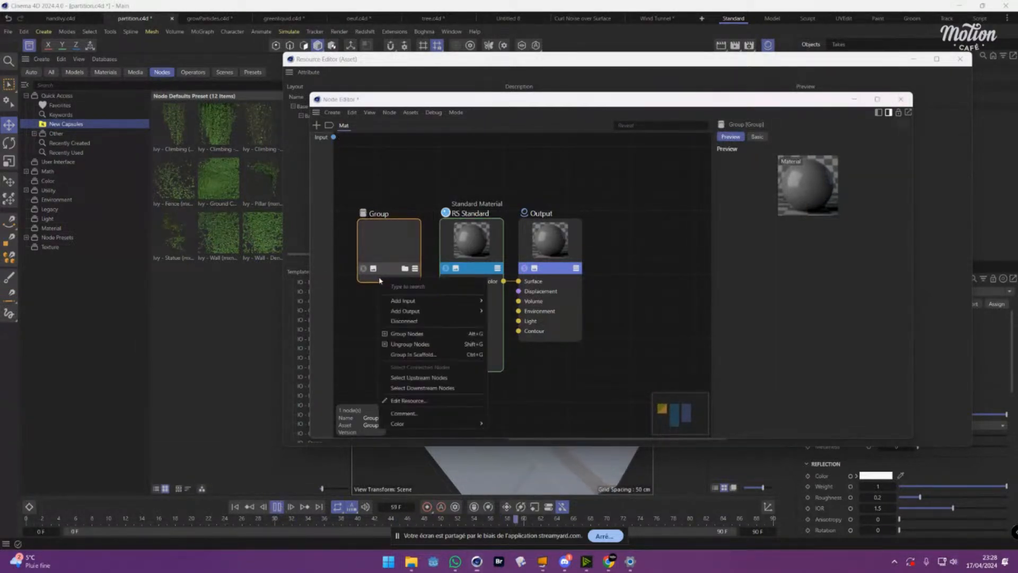
pyautogui.moveTo(424, 301)
pyautogui.click(529, 304)
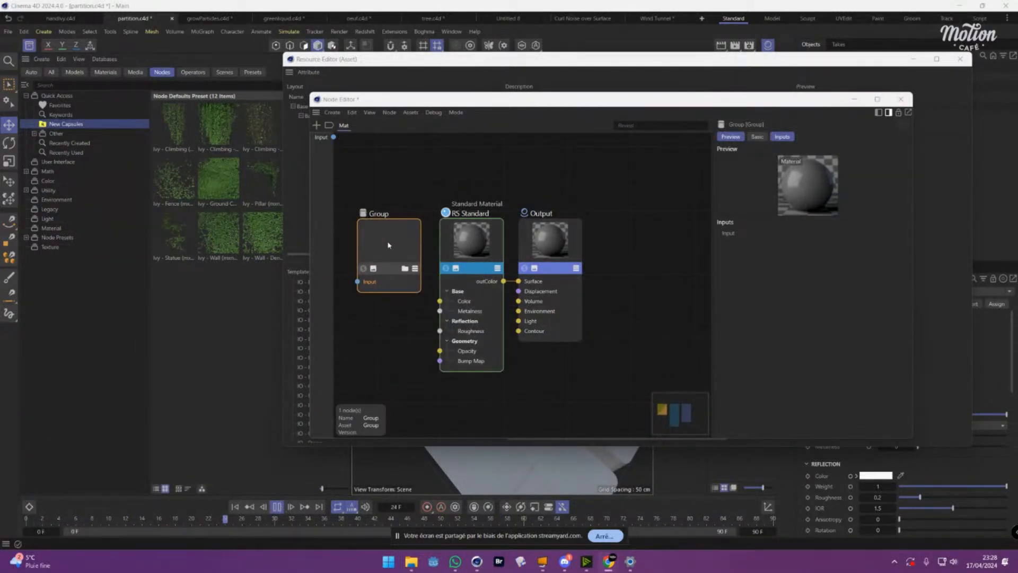
# Set the new group as the material's start node and move the Node Editor window clear of the Resource Editor's controls.
pyautogui.click(389, 113)
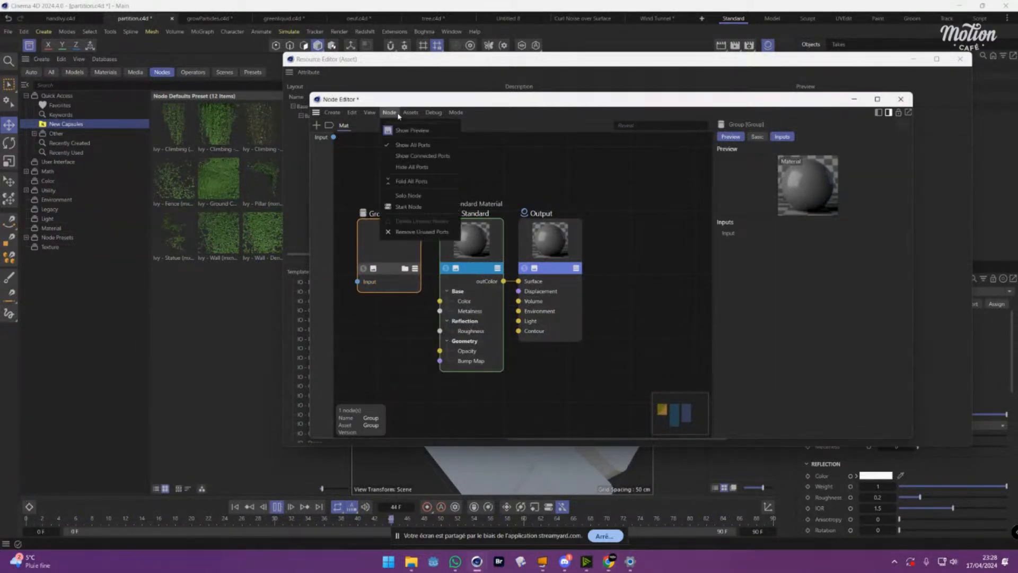
pyautogui.click(412, 195)
pyautogui.moveTo(584, 100); pyautogui.dragTo(538, 92)
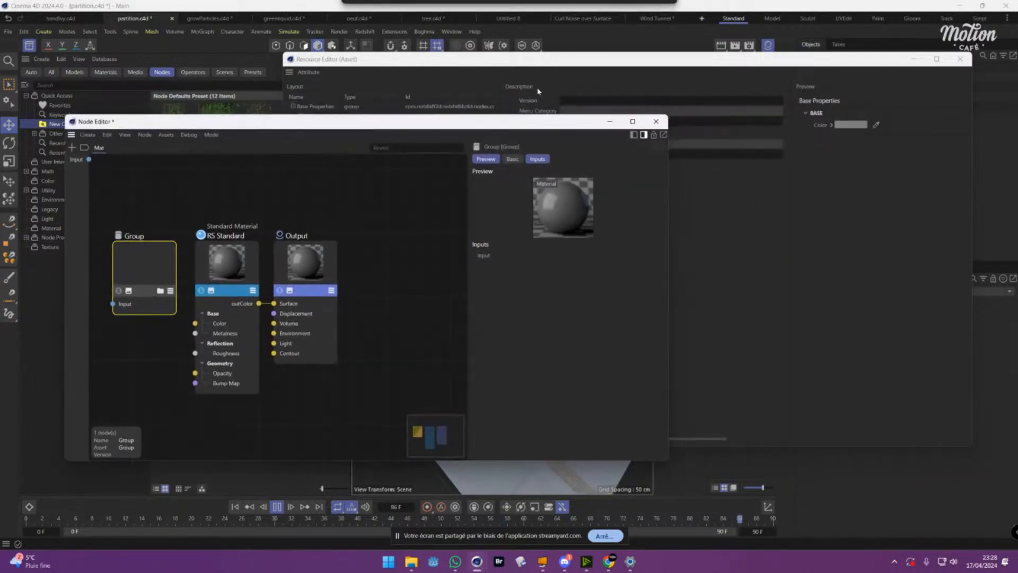
# Close the Resource Editor and deselect the group so the Node Editor shows the material's own attributes.
pyautogui.click(961, 59)
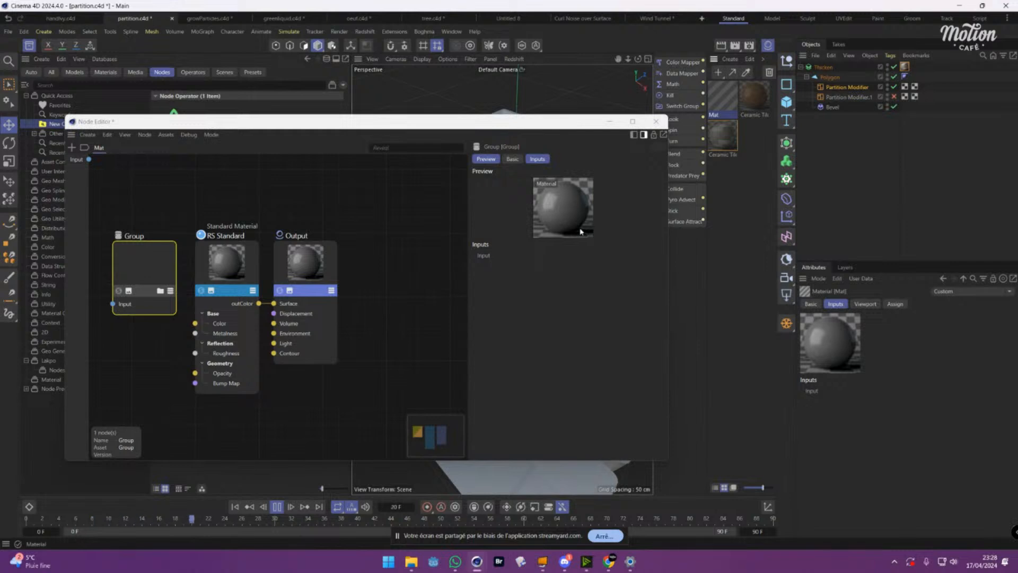
pyautogui.keyDown('shift'); pyautogui.moveTo(377, 234); pyautogui.dragTo(186, 304); pyautogui.keyUp('shift')
pyautogui.moveTo(274, 219); pyautogui.dragTo(377, 186, button='middle')
pyautogui.click(377, 186)
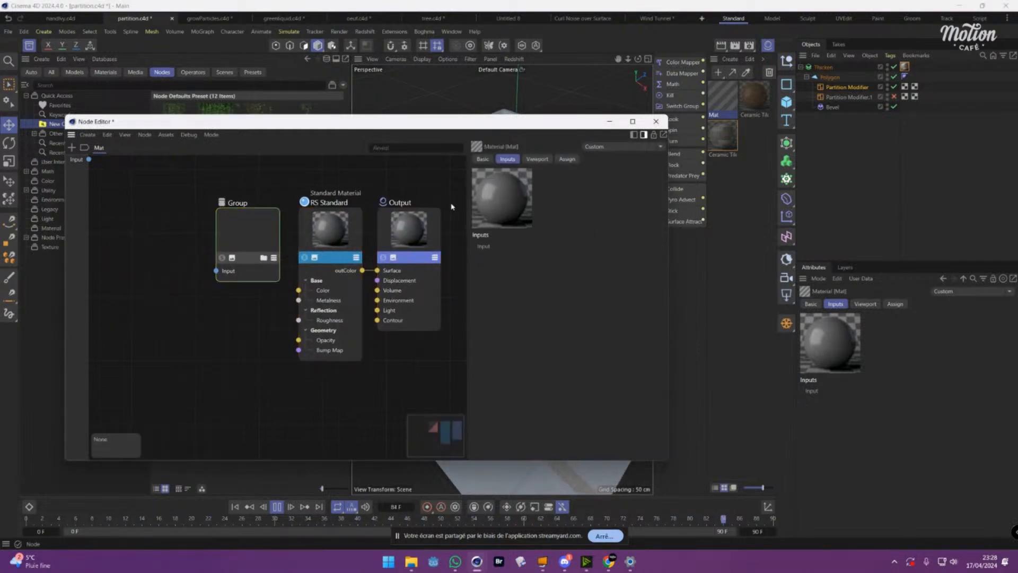